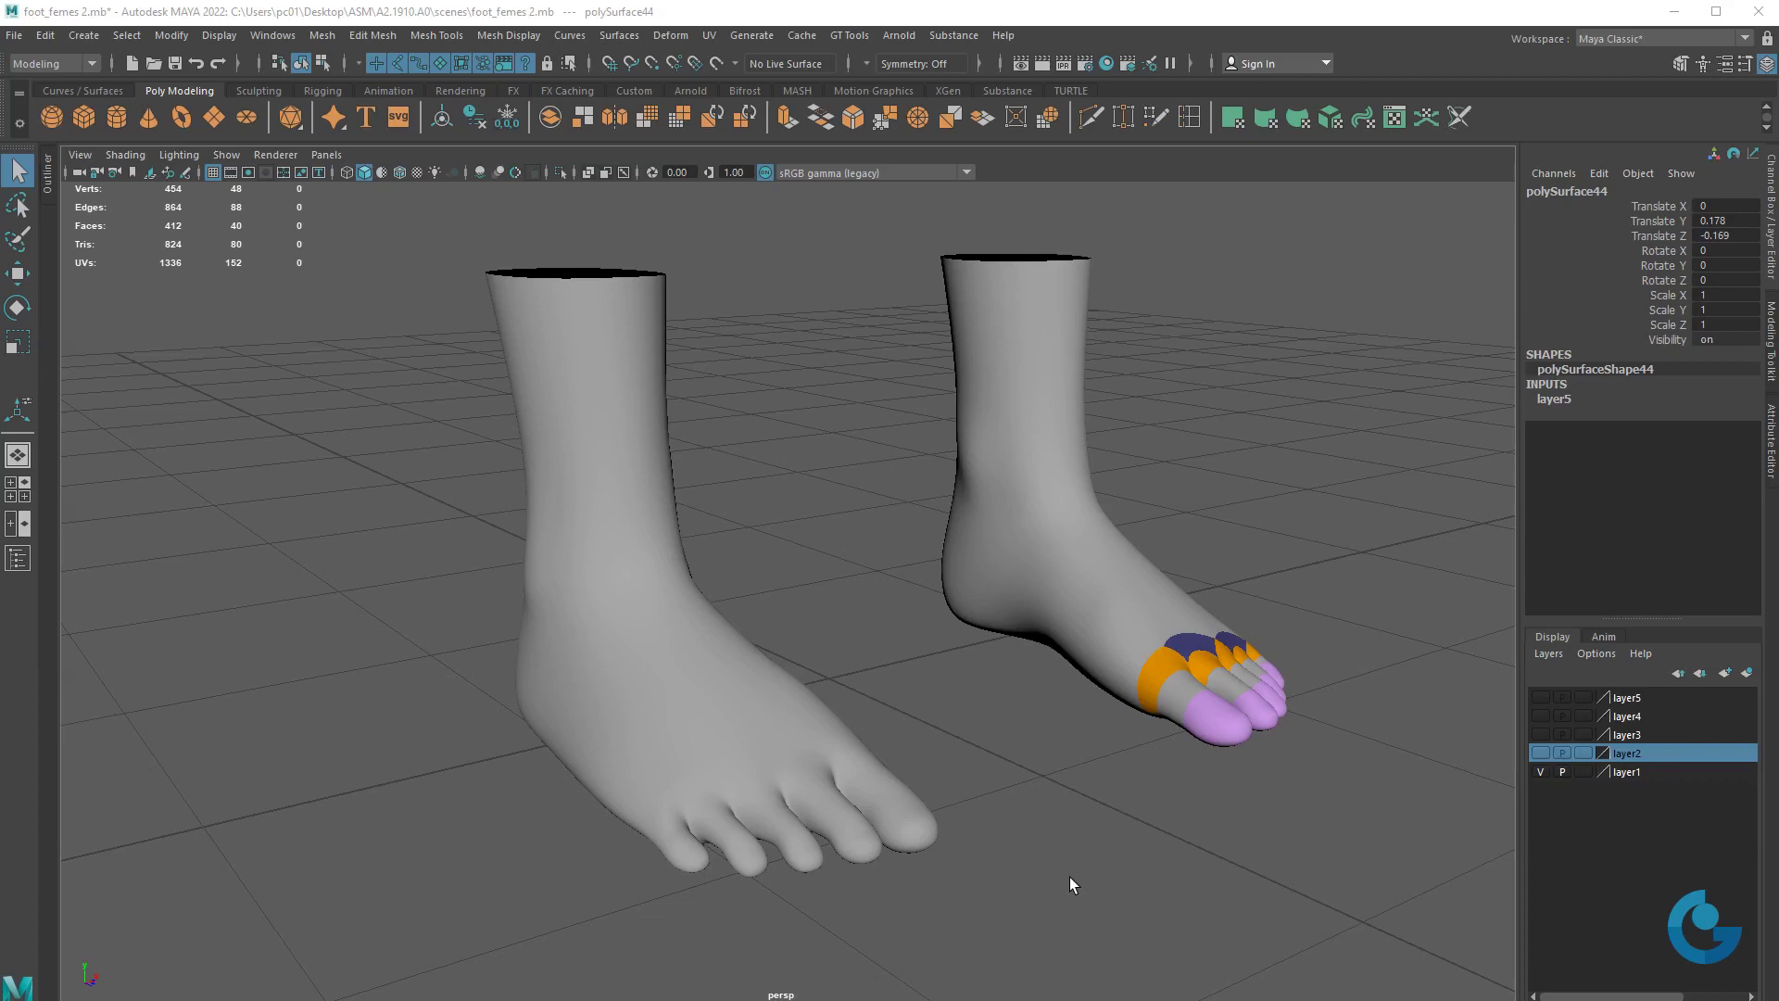
- Orbit the perspective view around both sculpted foot models
{"action": "mouse_move", "coordinate": [1065, 881]}
{"action": "left_mouse_down", "text": "alt"}
{"action": "mouse_move", "coordinate": [1001, 906]}
{"action": "mouse_move", "coordinate": [1358, 887]}
{"action": "mouse_move", "coordinate": [992, 826]}
{"action": "mouse_move", "coordinate": [1385, 823]}
{"action": "left_mouse_up", "text": "alt"}
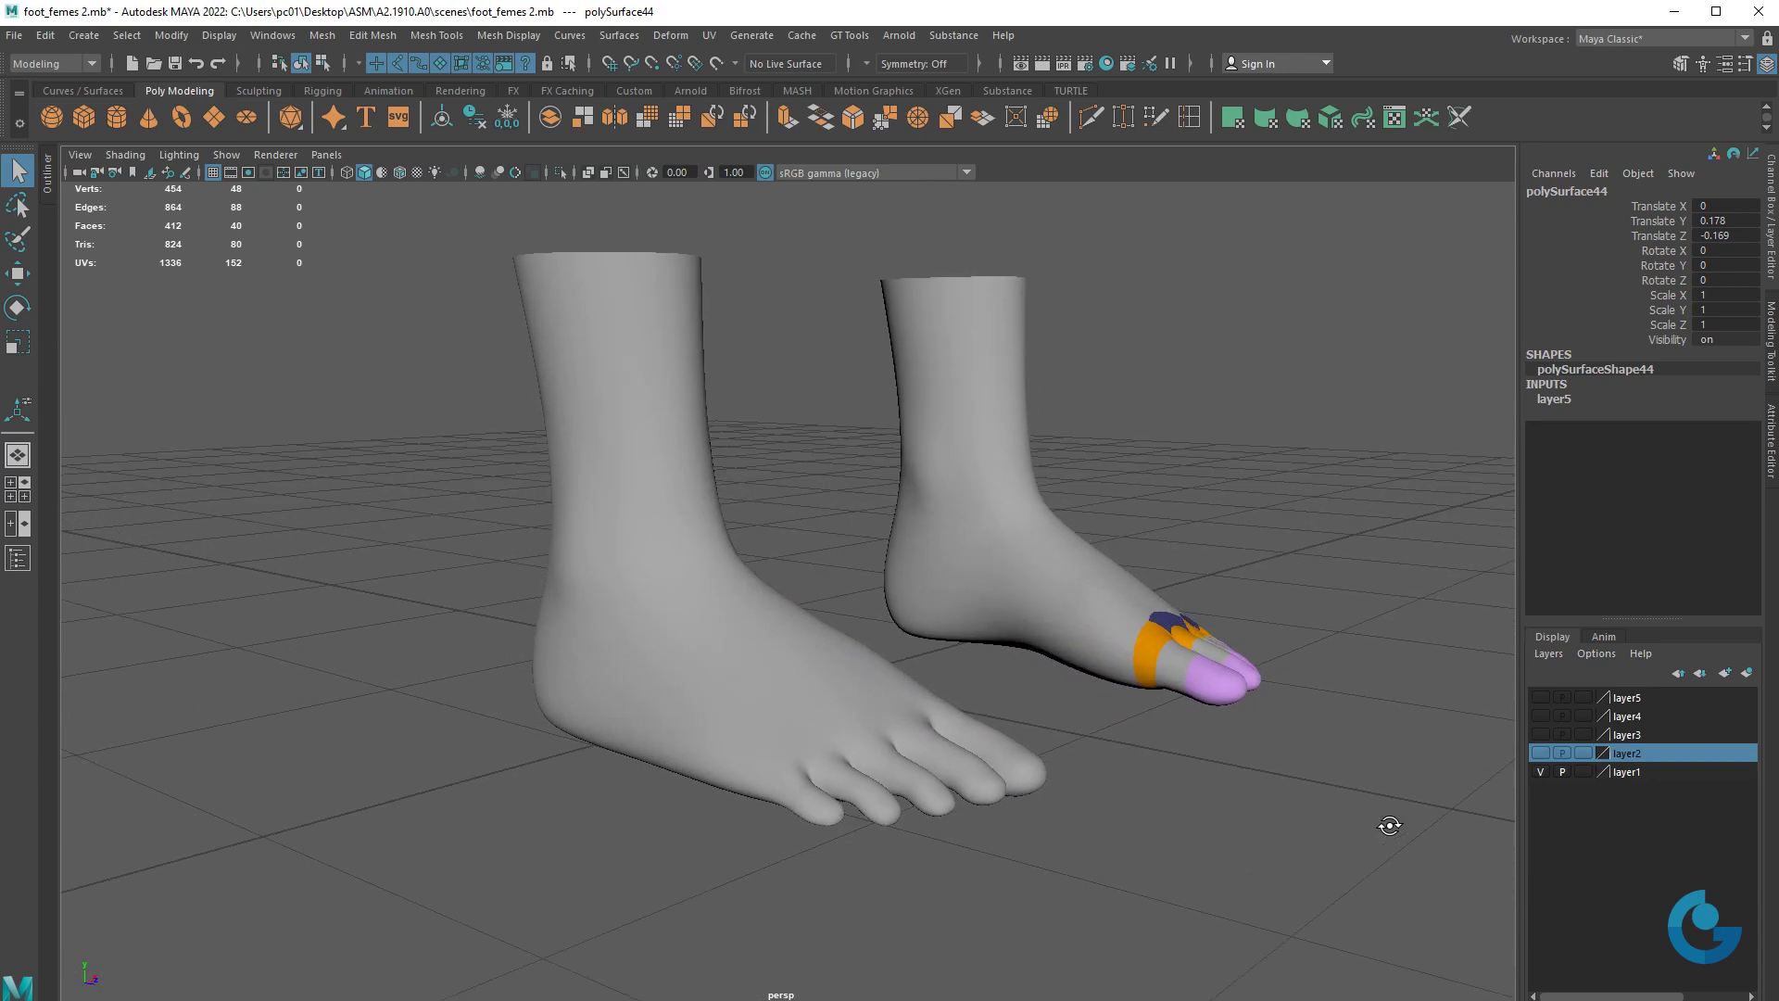
{"action": "left_click", "coordinate": [398, 174]}
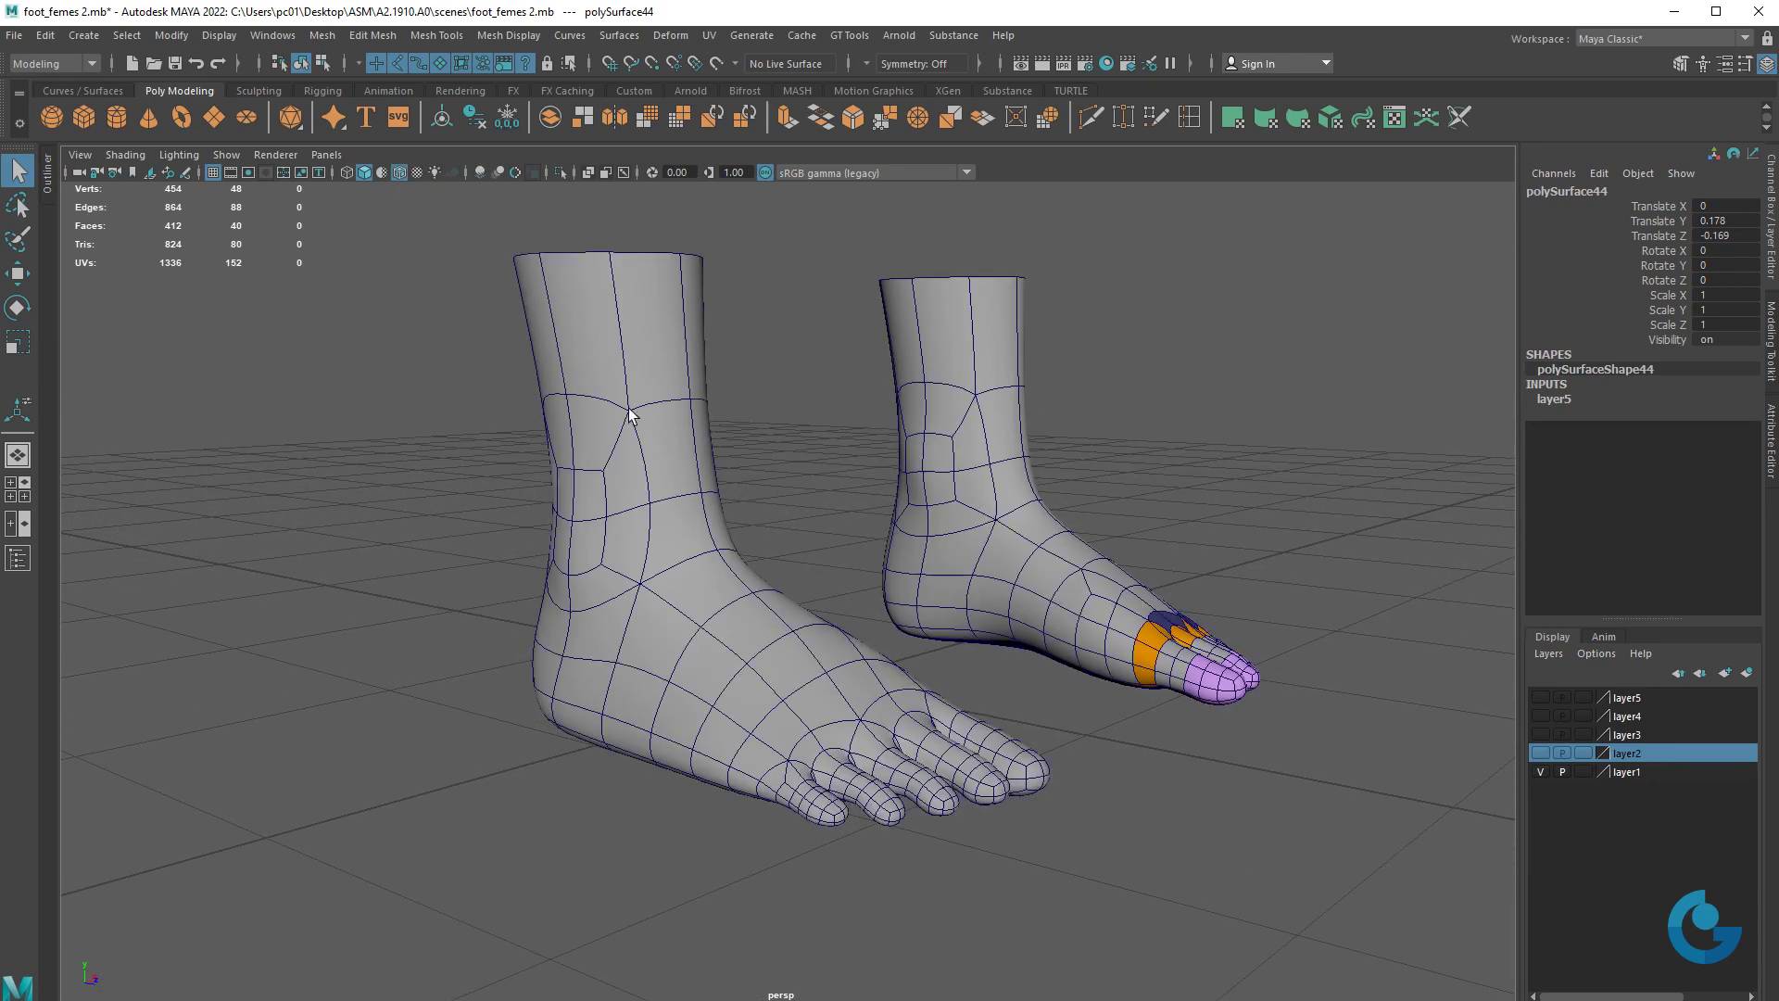
{"action": "mouse_move", "coordinate": [927, 721]}
{"action": "left_mouse_down", "text": "alt"}
{"action": "mouse_move", "coordinate": [973, 719]}
{"action": "mouse_move", "coordinate": [822, 711]}
{"action": "mouse_move", "coordinate": [1087, 703]}
{"action": "left_mouse_up", "text": "alt"}
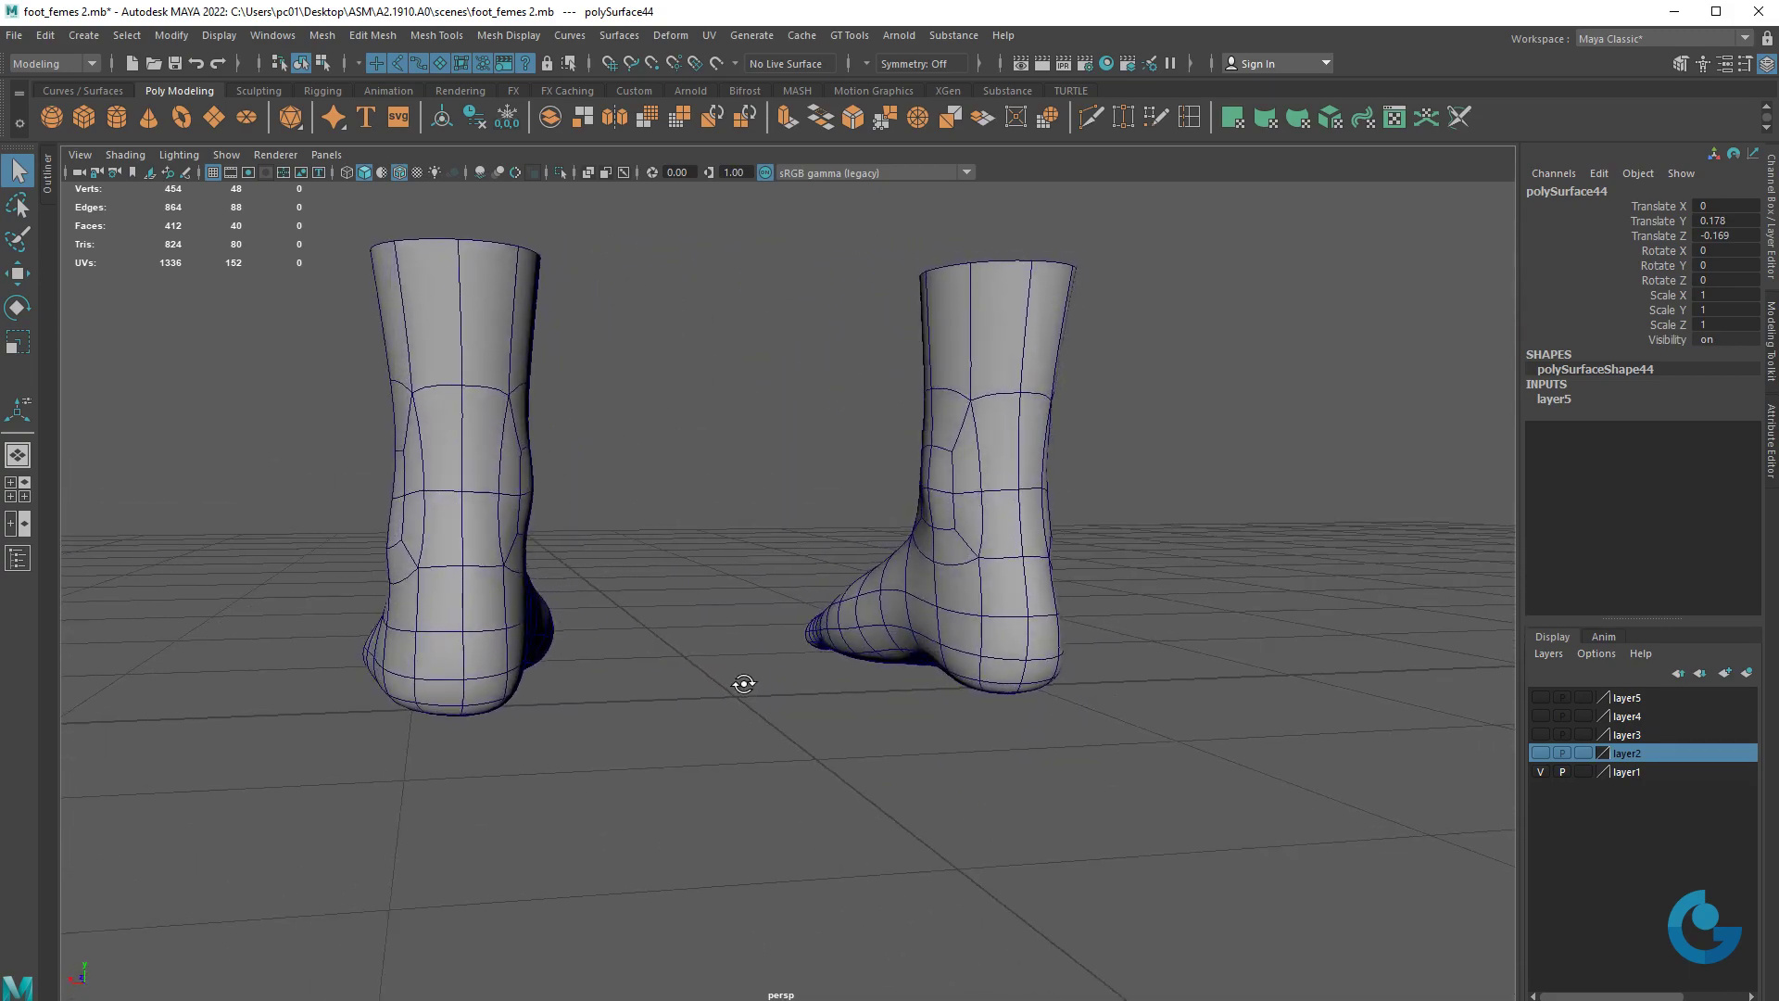
{"action": "mouse_move", "coordinate": [742, 683]}
{"action": "left_mouse_down", "text": "alt"}
{"action": "mouse_move", "coordinate": [1093, 687]}
{"action": "mouse_move", "coordinate": [961, 742]}
{"action": "mouse_move", "coordinate": [997, 615]}
{"action": "left_mouse_up", "text": "alt"}
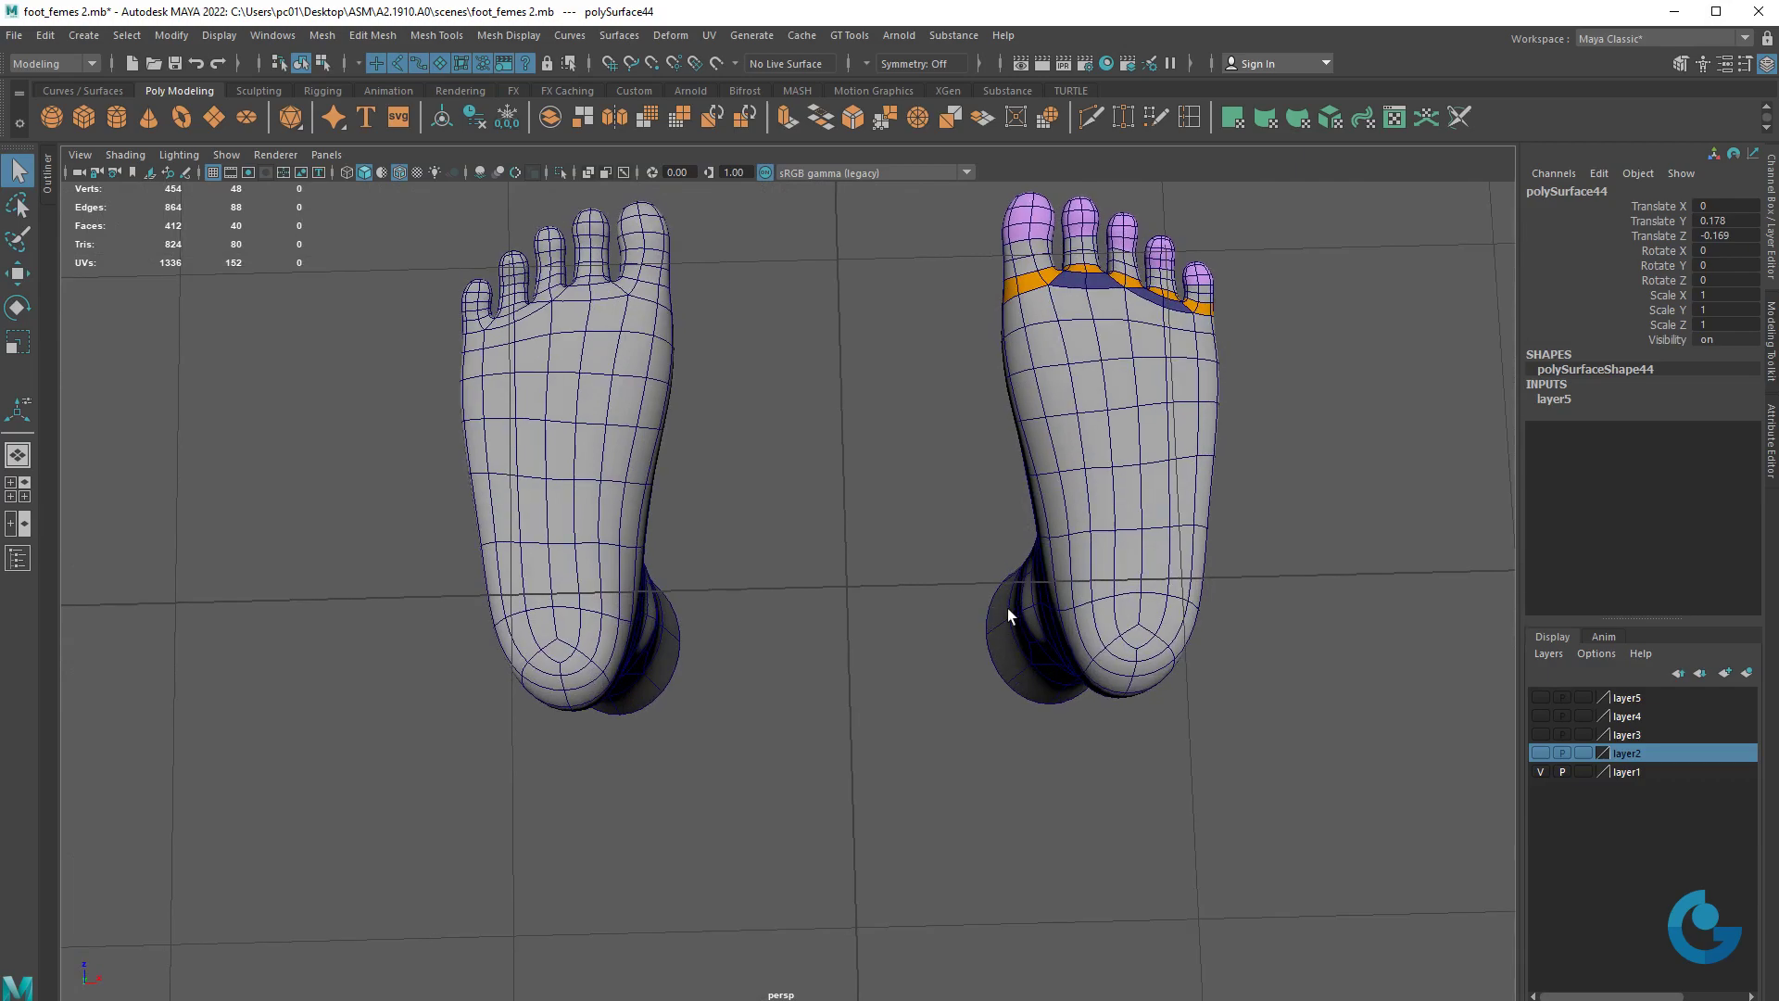
{"action": "middle_click_drag", "start_coordinate": [997, 615], "coordinate": [1004, 705], "text": "alt"}
{"action": "mouse_move", "coordinate": [1005, 705]}
{"action": "left_mouse_down", "text": "alt"}
{"action": "mouse_move", "coordinate": [893, 726]}
{"action": "mouse_move", "coordinate": [928, 728]}
{"action": "left_mouse_up", "text": "alt"}
{"action": "mouse_move", "coordinate": [1176, 540]}
{"action": "right_mouse_down", "text": "alt"}
{"action": "mouse_move", "coordinate": [936, 600]}
{"action": "mouse_move", "coordinate": [1060, 617]}
{"action": "right_mouse_up", "text": "alt"}
{"action": "mouse_move", "coordinate": [1060, 617]}
{"action": "left_mouse_down", "text": "alt"}
{"action": "mouse_move", "coordinate": [992, 656]}
{"action": "mouse_move", "coordinate": [1001, 714]}
{"action": "mouse_move", "coordinate": [1018, 716]}
{"action": "mouse_move", "coordinate": [906, 726]}
{"action": "mouse_move", "coordinate": [921, 797]}
{"action": "mouse_move", "coordinate": [954, 836]}
{"action": "left_mouse_up", "text": "alt"}
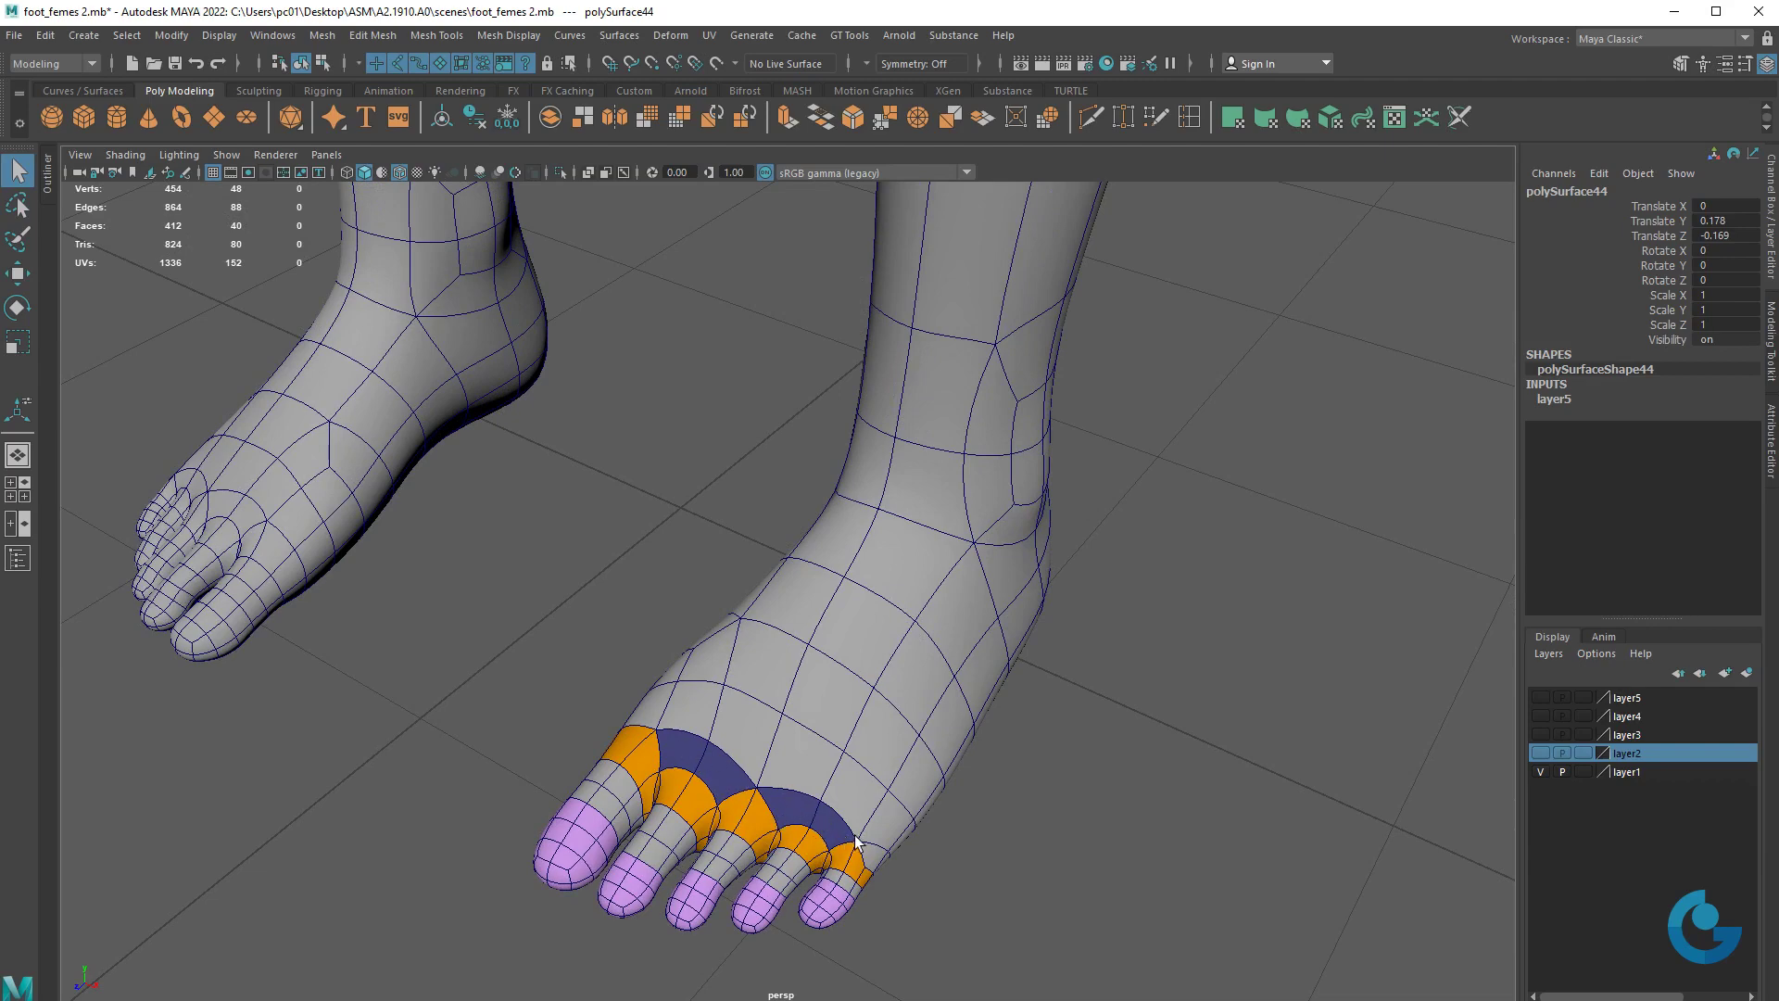
{"action": "mouse_move", "coordinate": [856, 841]}
{"action": "left_mouse_down", "text": "alt"}
{"action": "mouse_move", "coordinate": [906, 636]}
{"action": "mouse_move", "coordinate": [741, 333]}
{"action": "left_mouse_up", "text": "alt"}
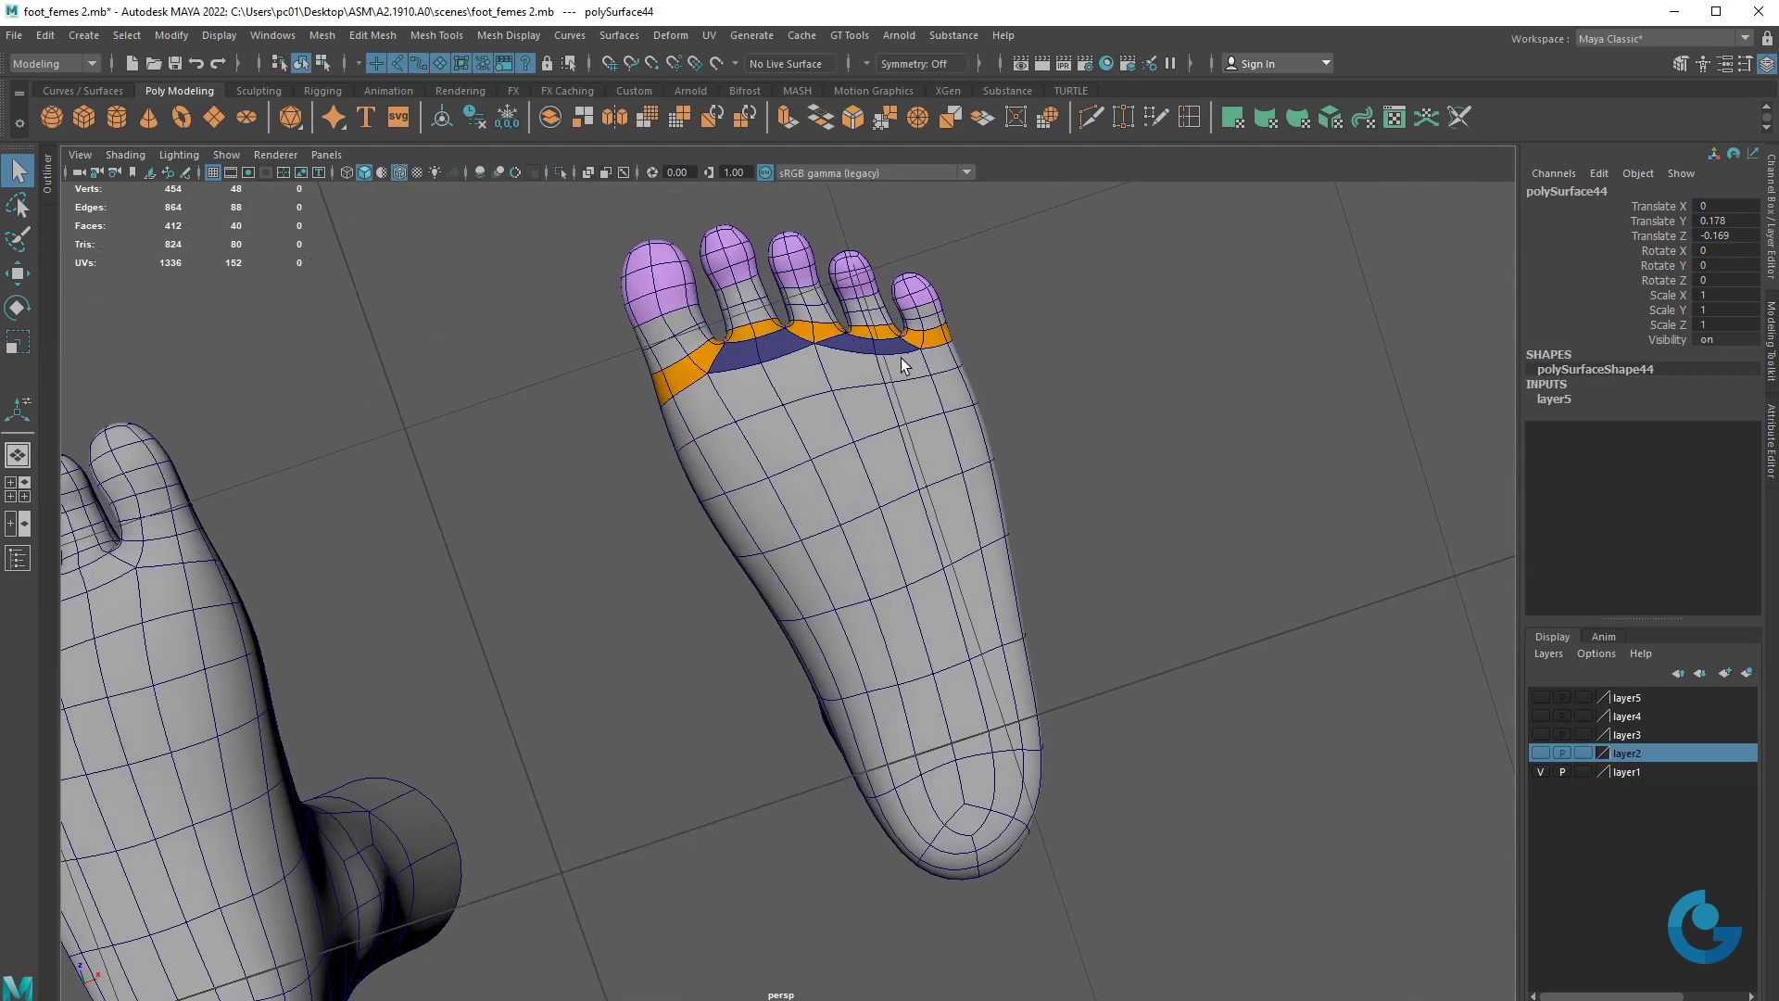
{"action": "mouse_move", "coordinate": [964, 375]}
{"action": "left_mouse_down", "text": "alt"}
{"action": "mouse_move", "coordinate": [953, 481]}
{"action": "mouse_move", "coordinate": [890, 476]}
{"action": "mouse_move", "coordinate": [1011, 605]}
{"action": "left_mouse_up", "text": "alt"}
{"action": "right_click_drag", "start_coordinate": [1011, 605], "coordinate": [897, 556], "text": "alt"}
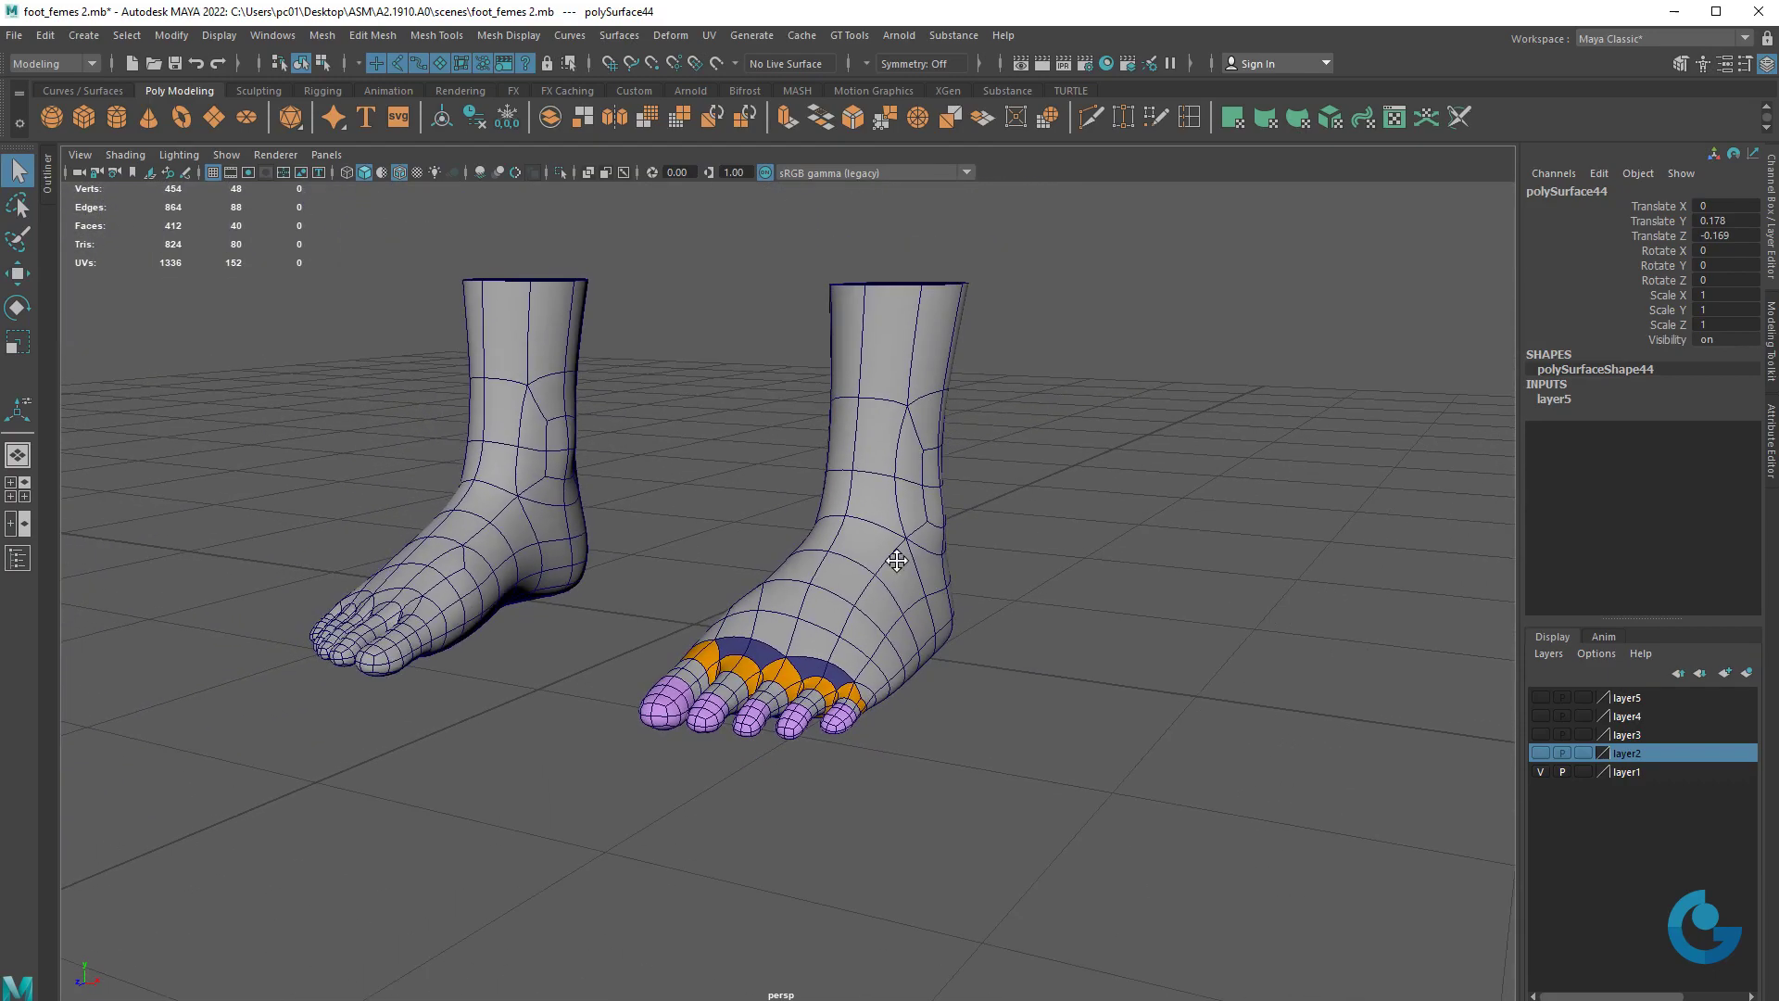
{"action": "mouse_move", "coordinate": [897, 556]}
{"action": "left_mouse_down", "text": "alt"}
{"action": "mouse_move", "coordinate": [921, 636]}
{"action": "mouse_move", "coordinate": [1010, 602]}
{"action": "left_mouse_up", "text": "alt"}
{"action": "middle_click_drag", "start_coordinate": [1010, 603], "coordinate": [1012, 616], "text": "alt"}
{"action": "mouse_move", "coordinate": [1012, 616]}
{"action": "left_mouse_down", "text": "alt"}
{"action": "mouse_move", "coordinate": [1001, 640]}
{"action": "mouse_move", "coordinate": [965, 639]}
{"action": "left_mouse_up", "text": "alt"}
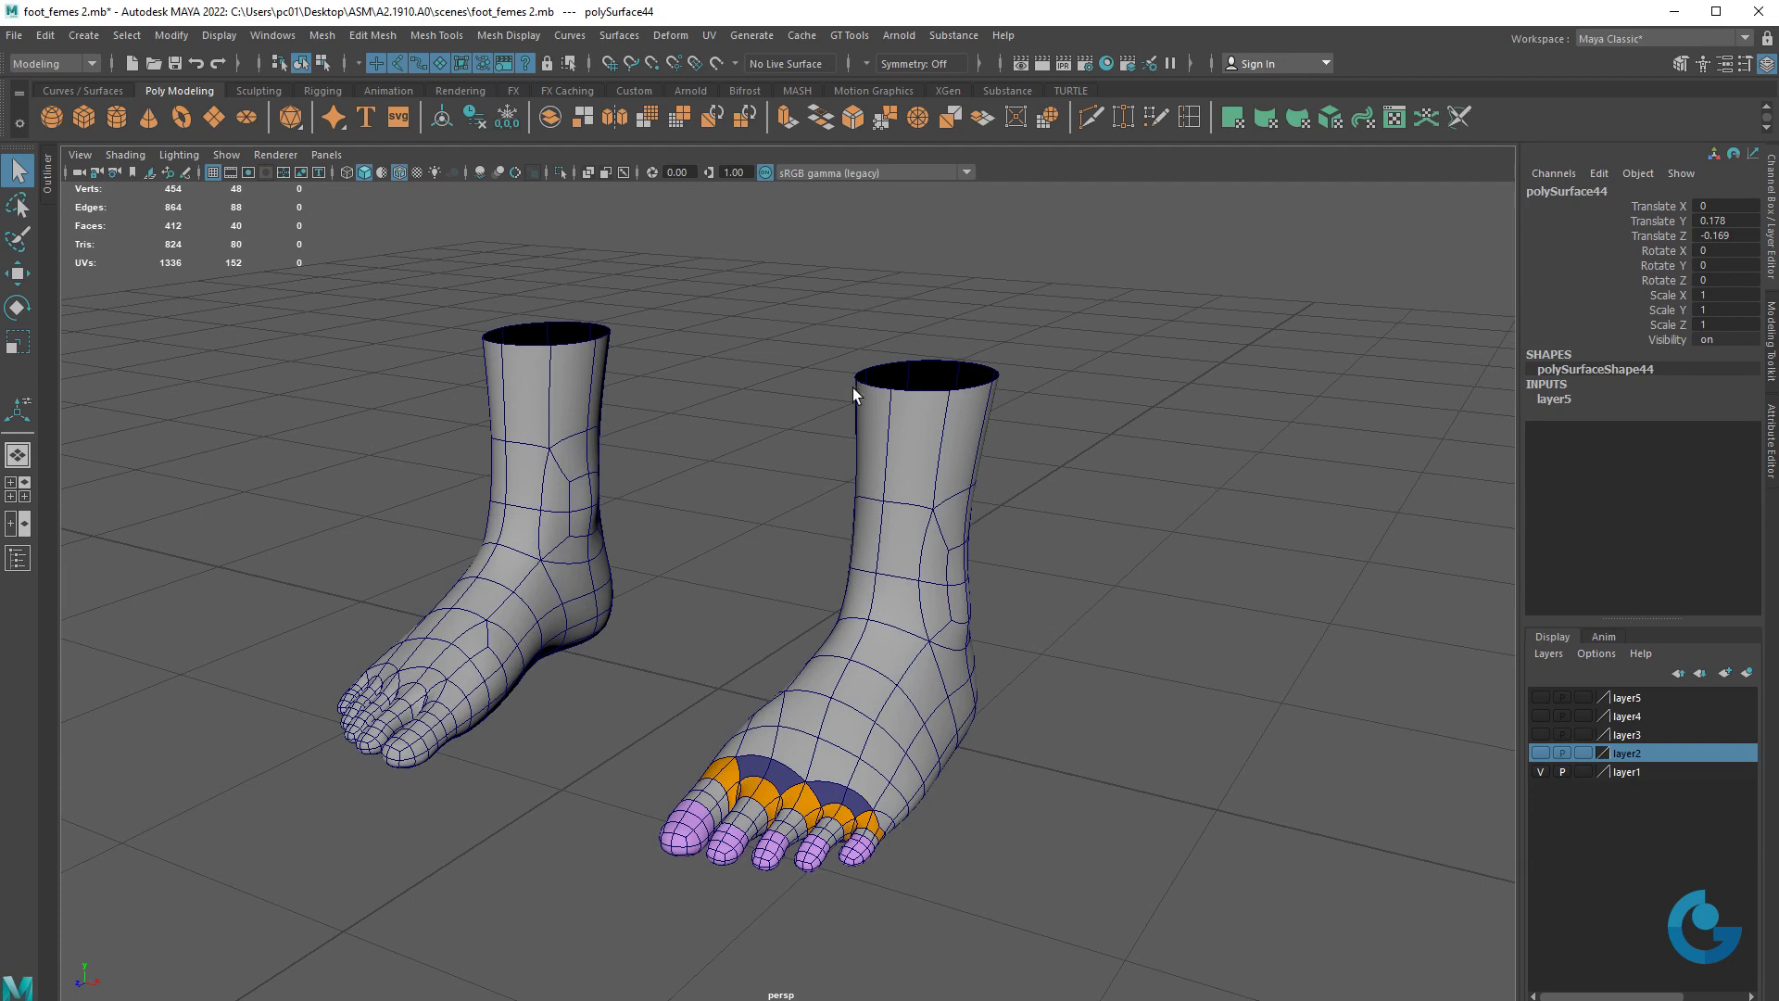
- Set the Grease Pencil to red, then circle the right ankle opening and label it '= 8'
{"action": "left_click", "coordinate": [183, 173]}
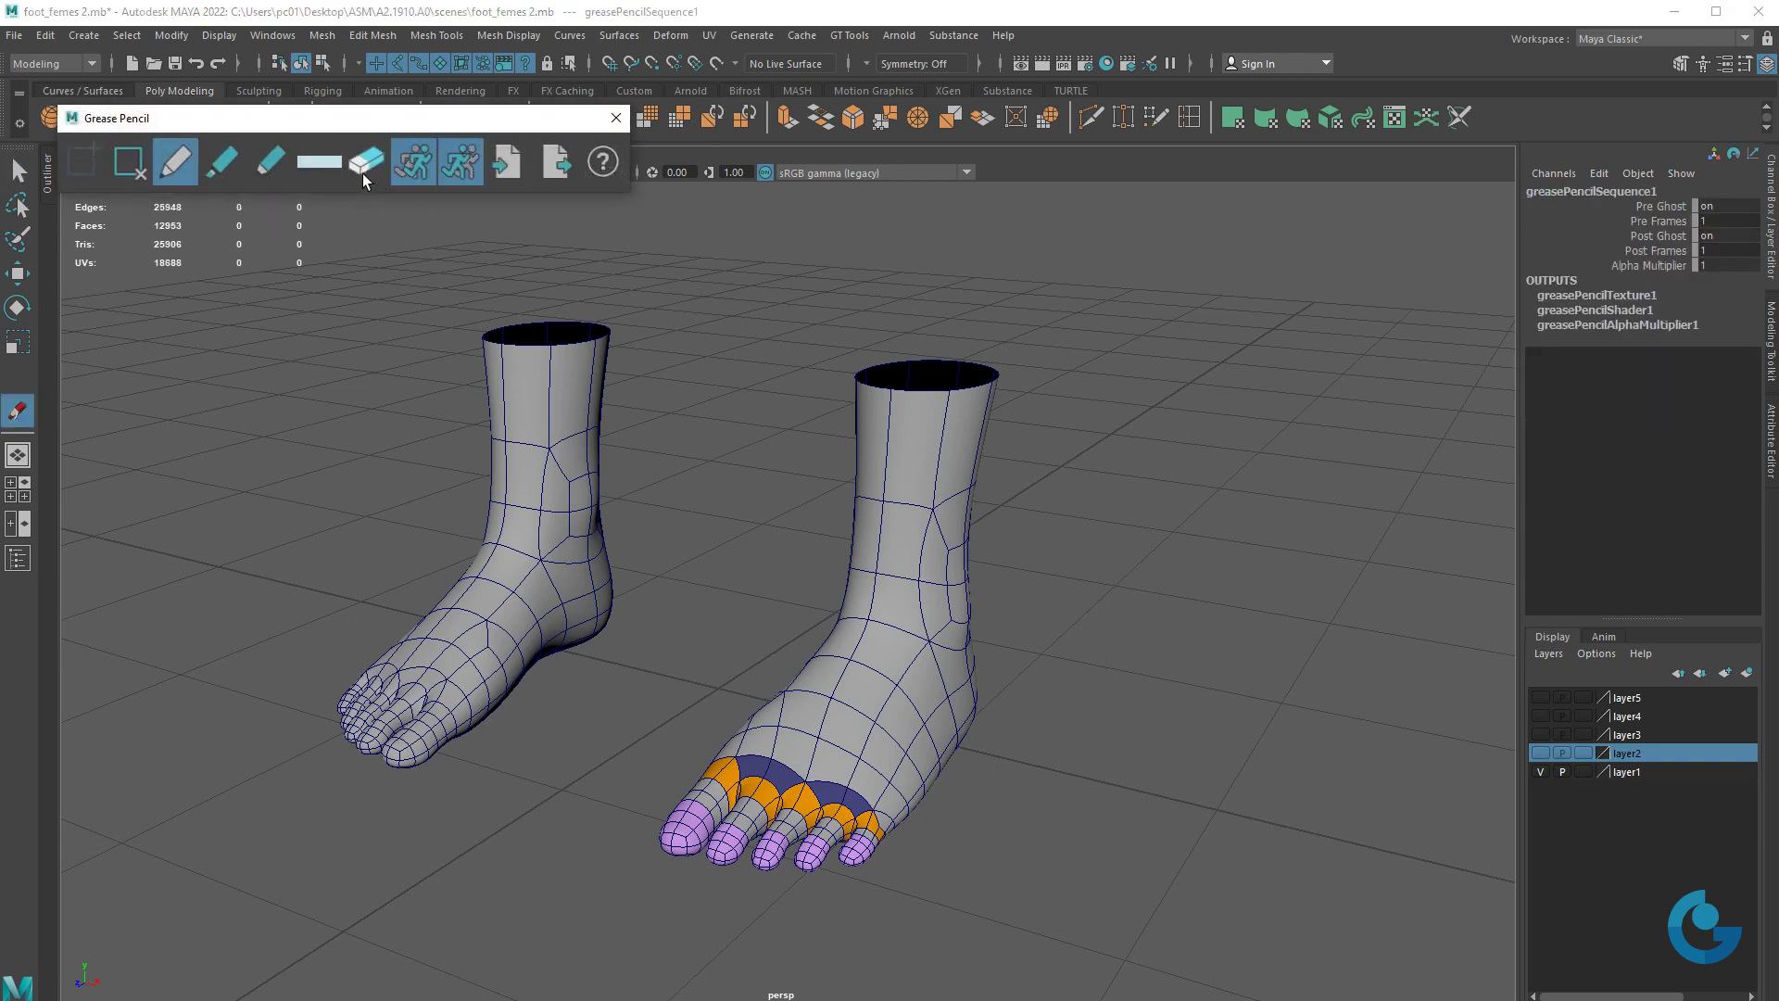
{"action": "left_click", "coordinate": [313, 165]}
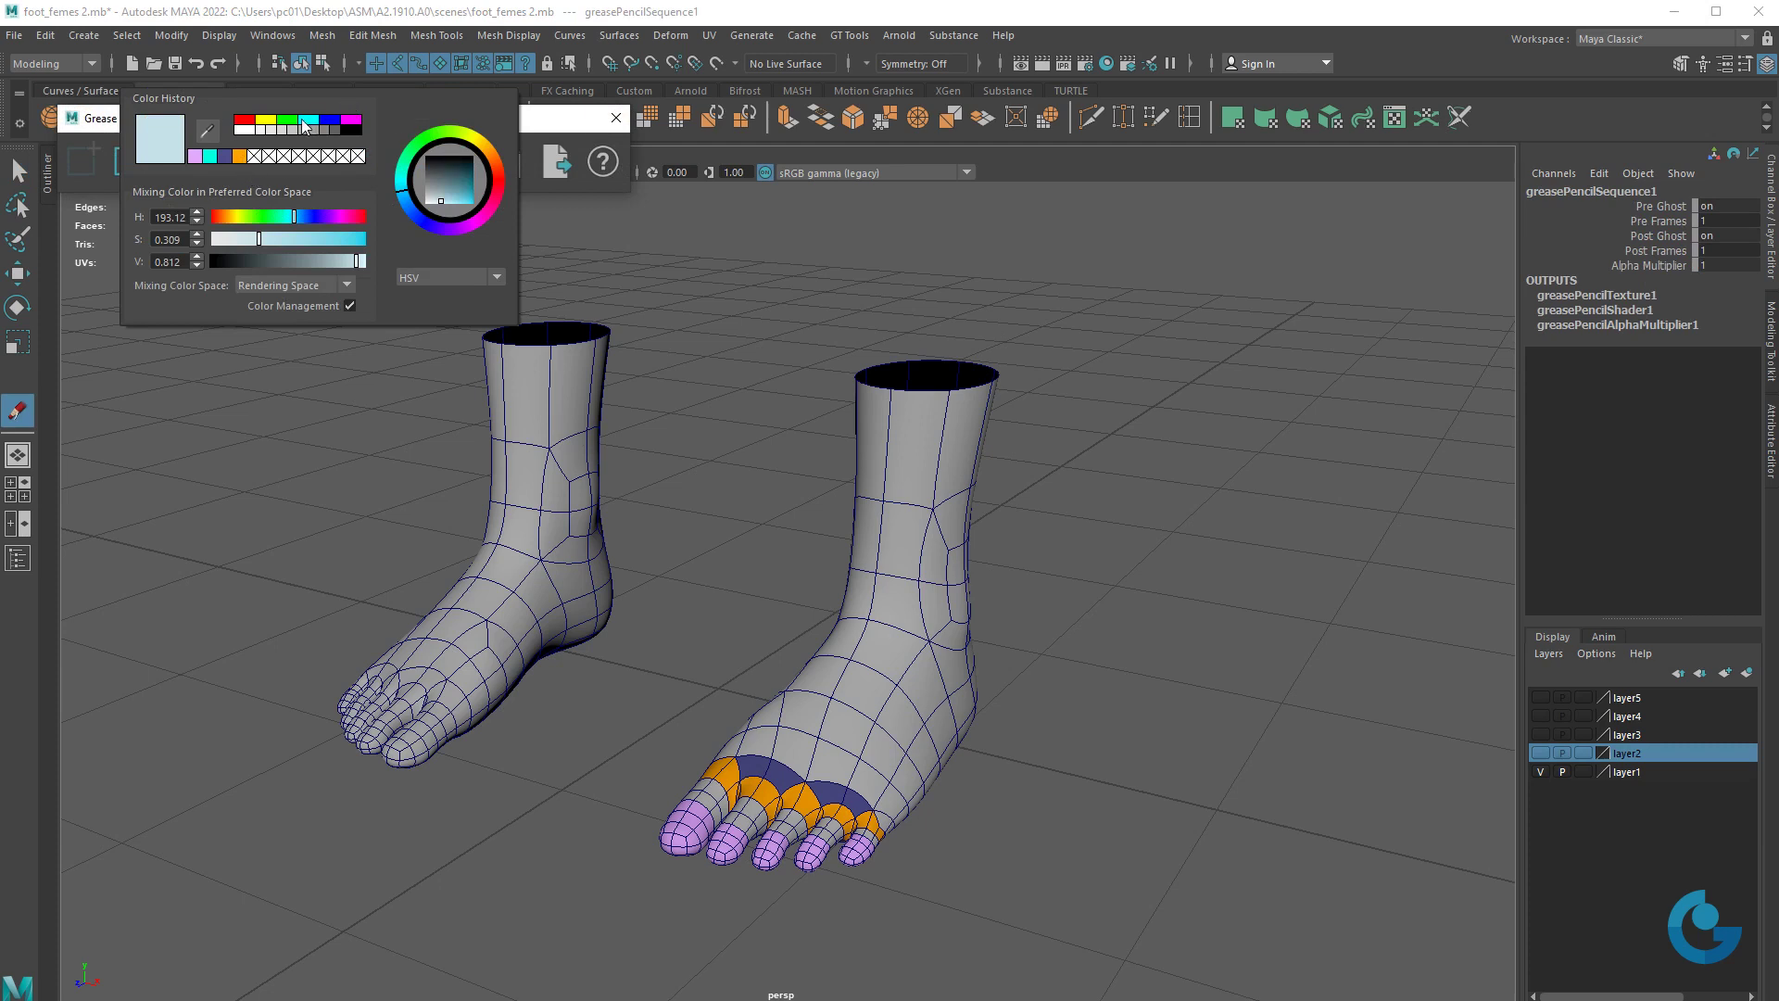
{"action": "left_click", "coordinate": [243, 122]}
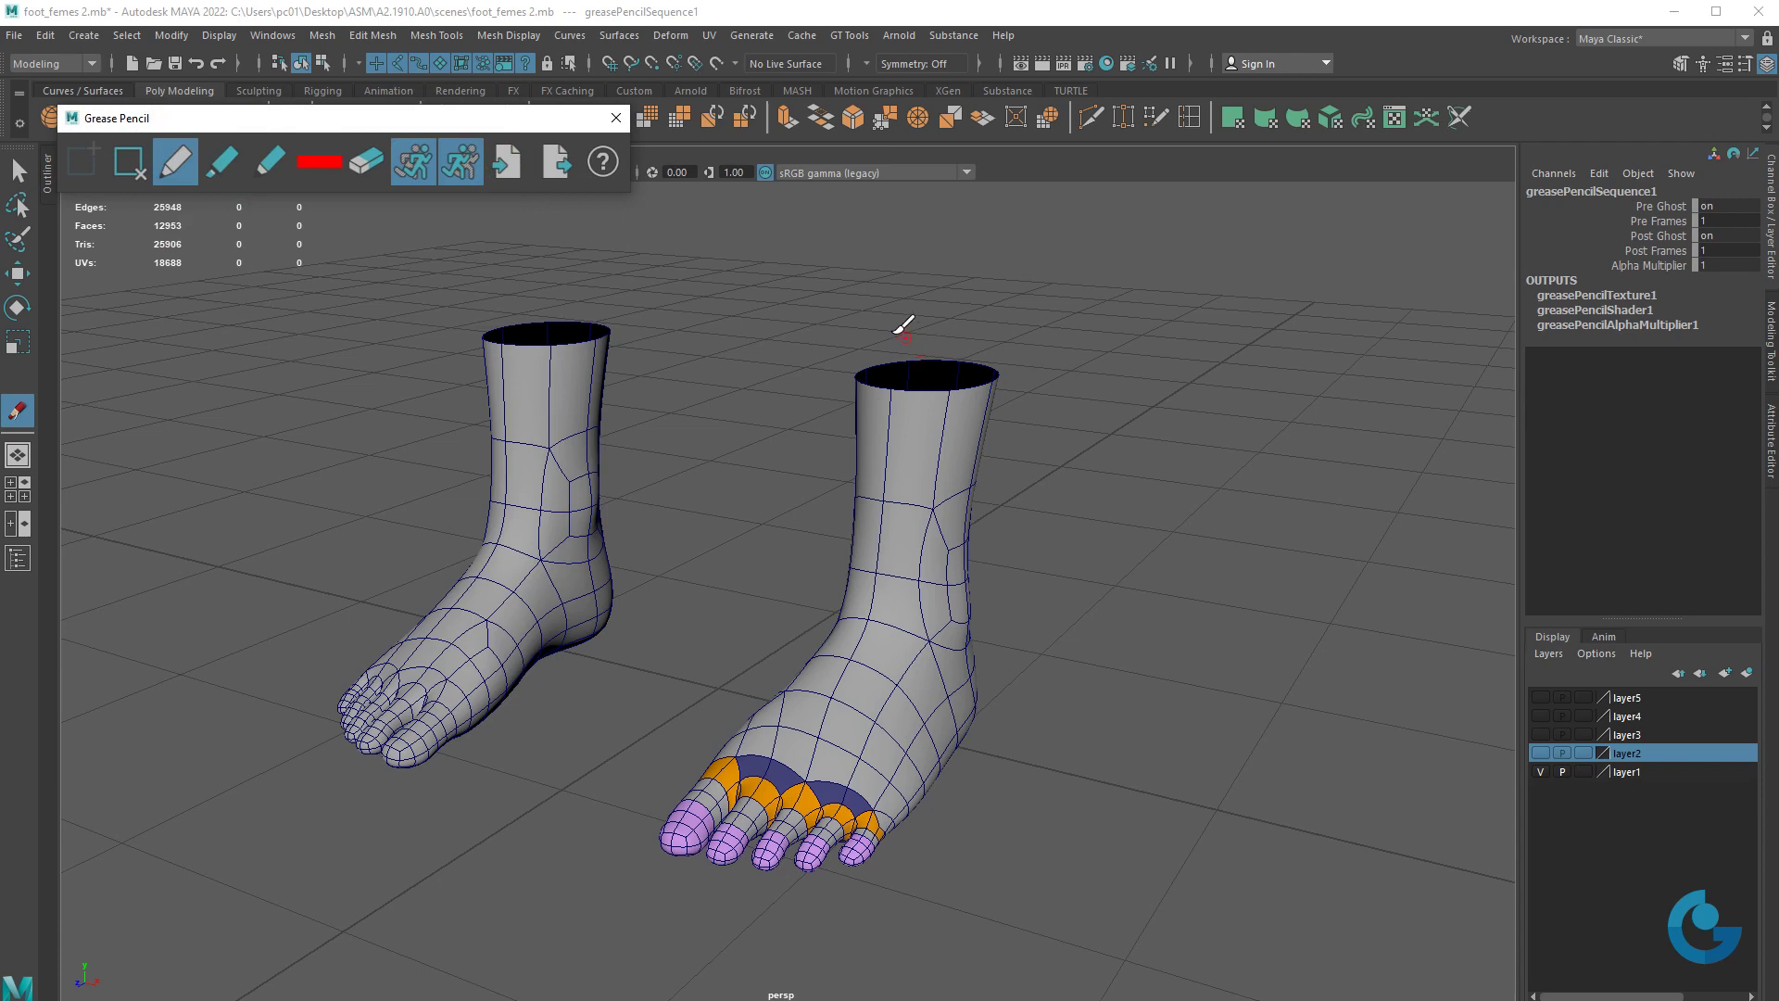
{"action": "left_click_drag", "start_coordinate": [912, 313], "coordinate": [1005, 335]}
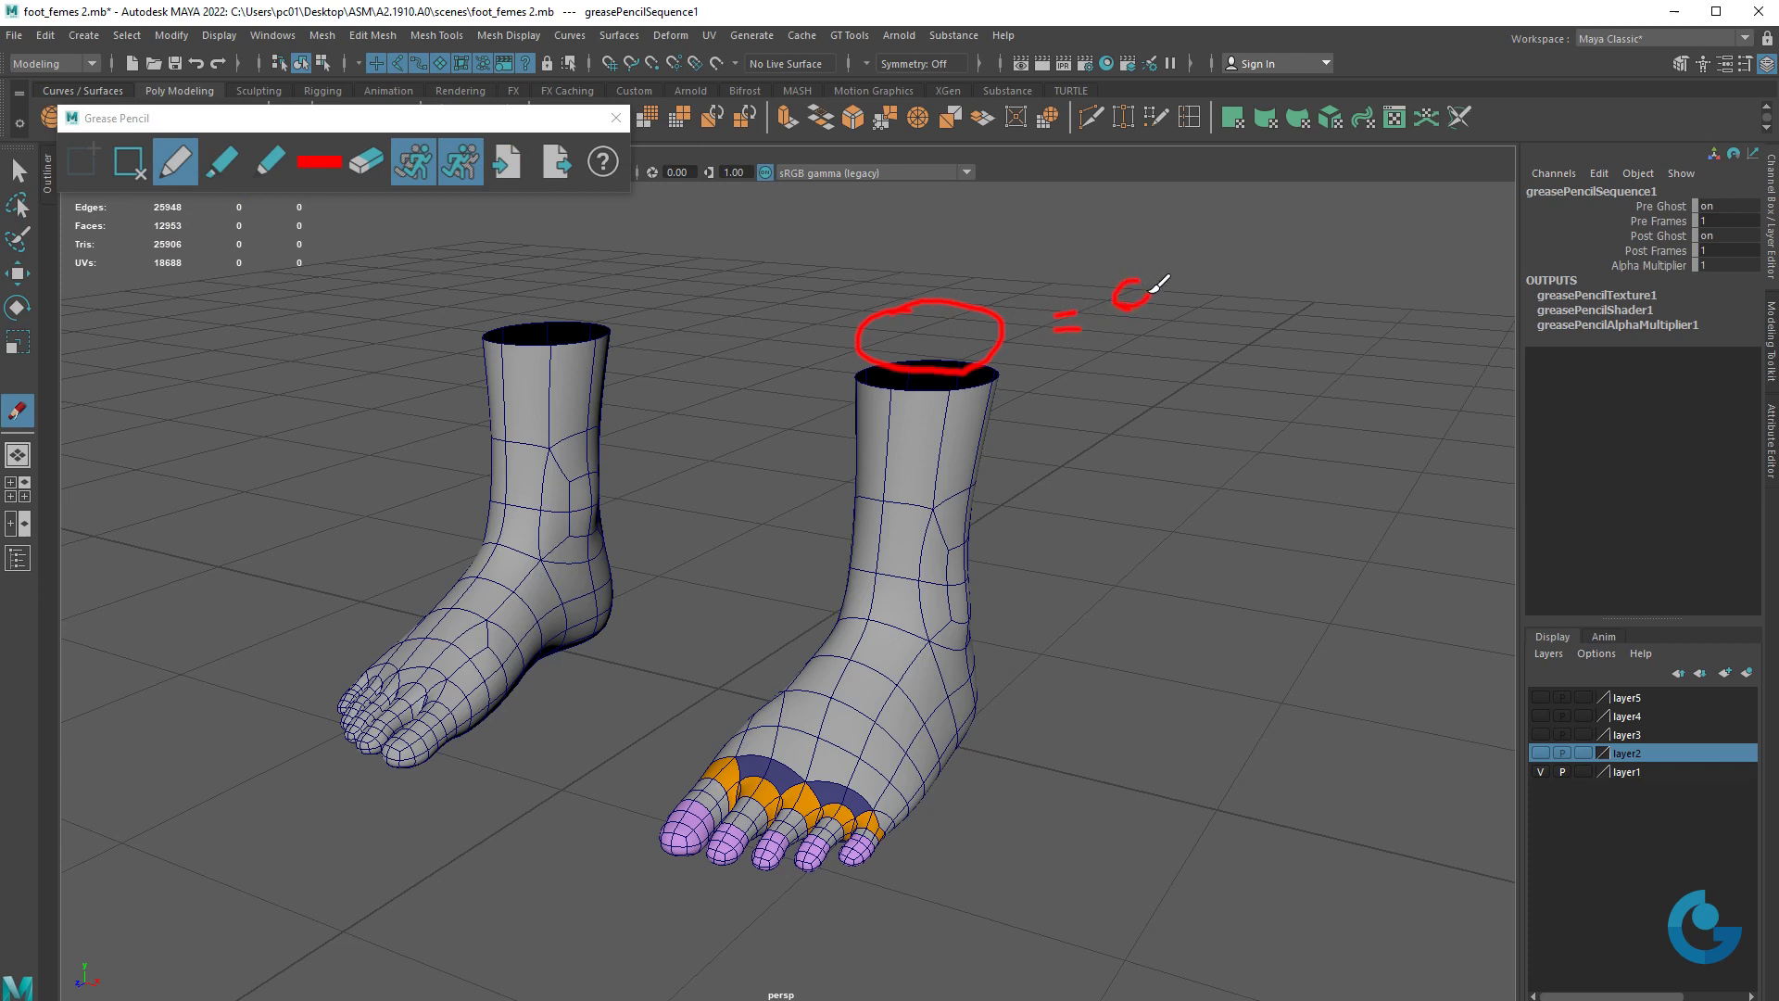
{"action": "left_click_drag", "start_coordinate": [1128, 306], "coordinate": [1149, 298]}
- Draw a dotted red loop around the mid-foot and start its count label
{"action": "mouse_move", "coordinate": [839, 619]}
{"action": "left_mouse_down"}
{"action": "mouse_move", "coordinate": [936, 638]}
{"action": "mouse_move", "coordinate": [960, 669]}
{"action": "mouse_move", "coordinate": [958, 744]}
{"action": "left_mouse_up"}
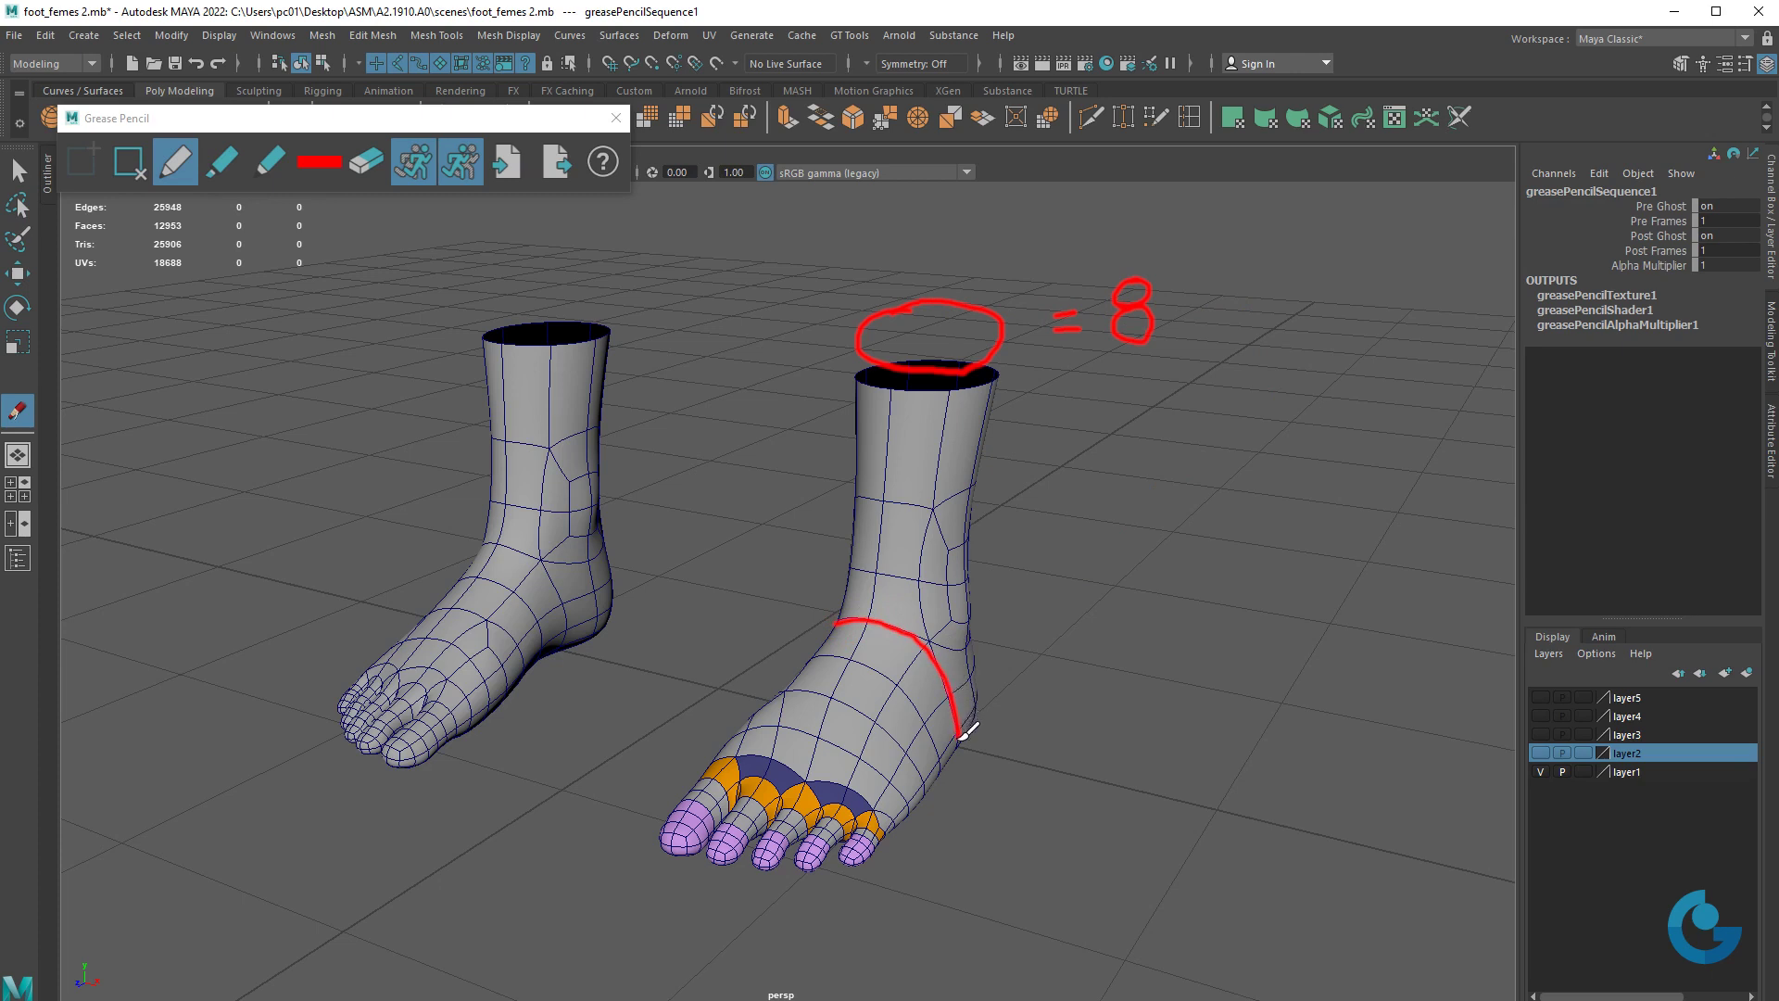
{"action": "left_click", "coordinate": [824, 649]}
{"action": "left_click", "coordinate": [814, 665]}
{"action": "left_click", "coordinate": [843, 710]}
{"action": "left_click", "coordinate": [892, 734]}
{"action": "left_click", "coordinate": [904, 740]}
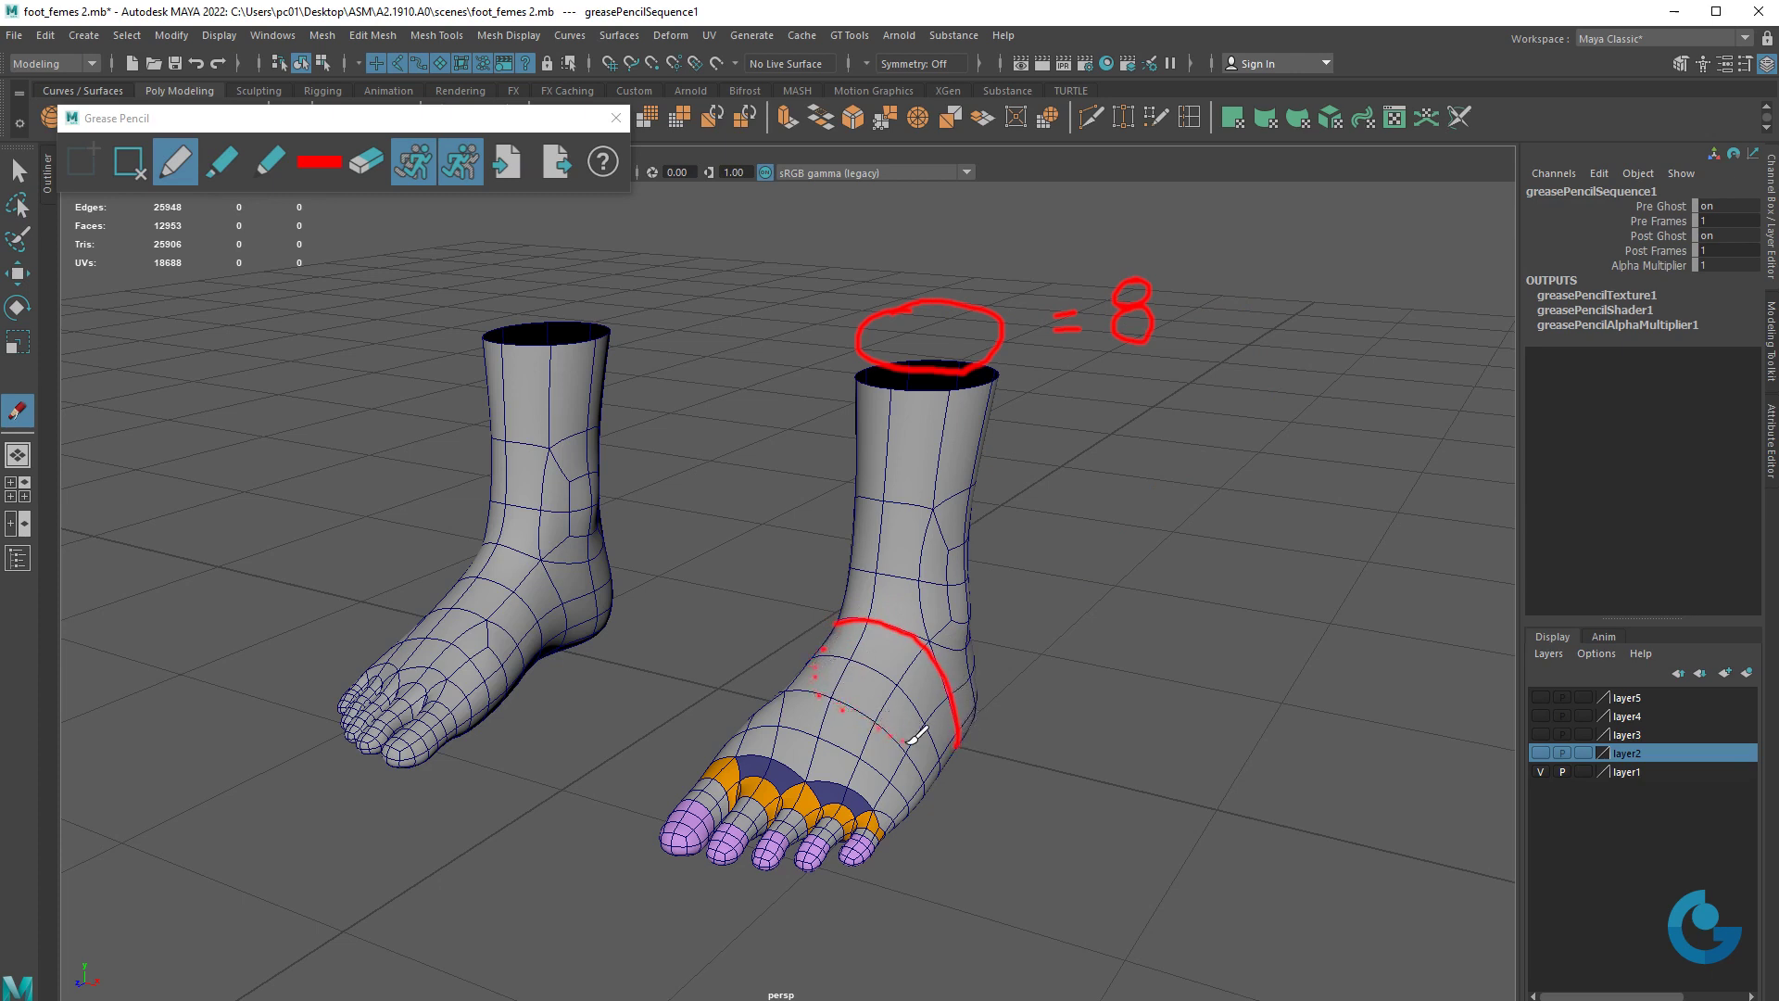
{"action": "left_click", "coordinate": [861, 723]}
{"action": "left_click", "coordinate": [827, 704]}
{"action": "left_click", "coordinate": [1093, 675]}
- Finish the '= 14' label, trace the toe bases labelled '= 24', then delete the frame
{"action": "mouse_move", "coordinate": [1141, 665]}
{"action": "left_mouse_down"}
{"action": "mouse_move", "coordinate": [1185, 669]}
{"action": "mouse_move", "coordinate": [1163, 705]}
{"action": "left_mouse_up"}
{"action": "left_click_drag", "start_coordinate": [821, 758], "coordinate": [891, 820]}
{"action": "mouse_move", "coordinate": [732, 765]}
{"action": "left_mouse_down"}
{"action": "mouse_move", "coordinate": [741, 788]}
{"action": "mouse_move", "coordinate": [881, 839]}
{"action": "left_mouse_up"}
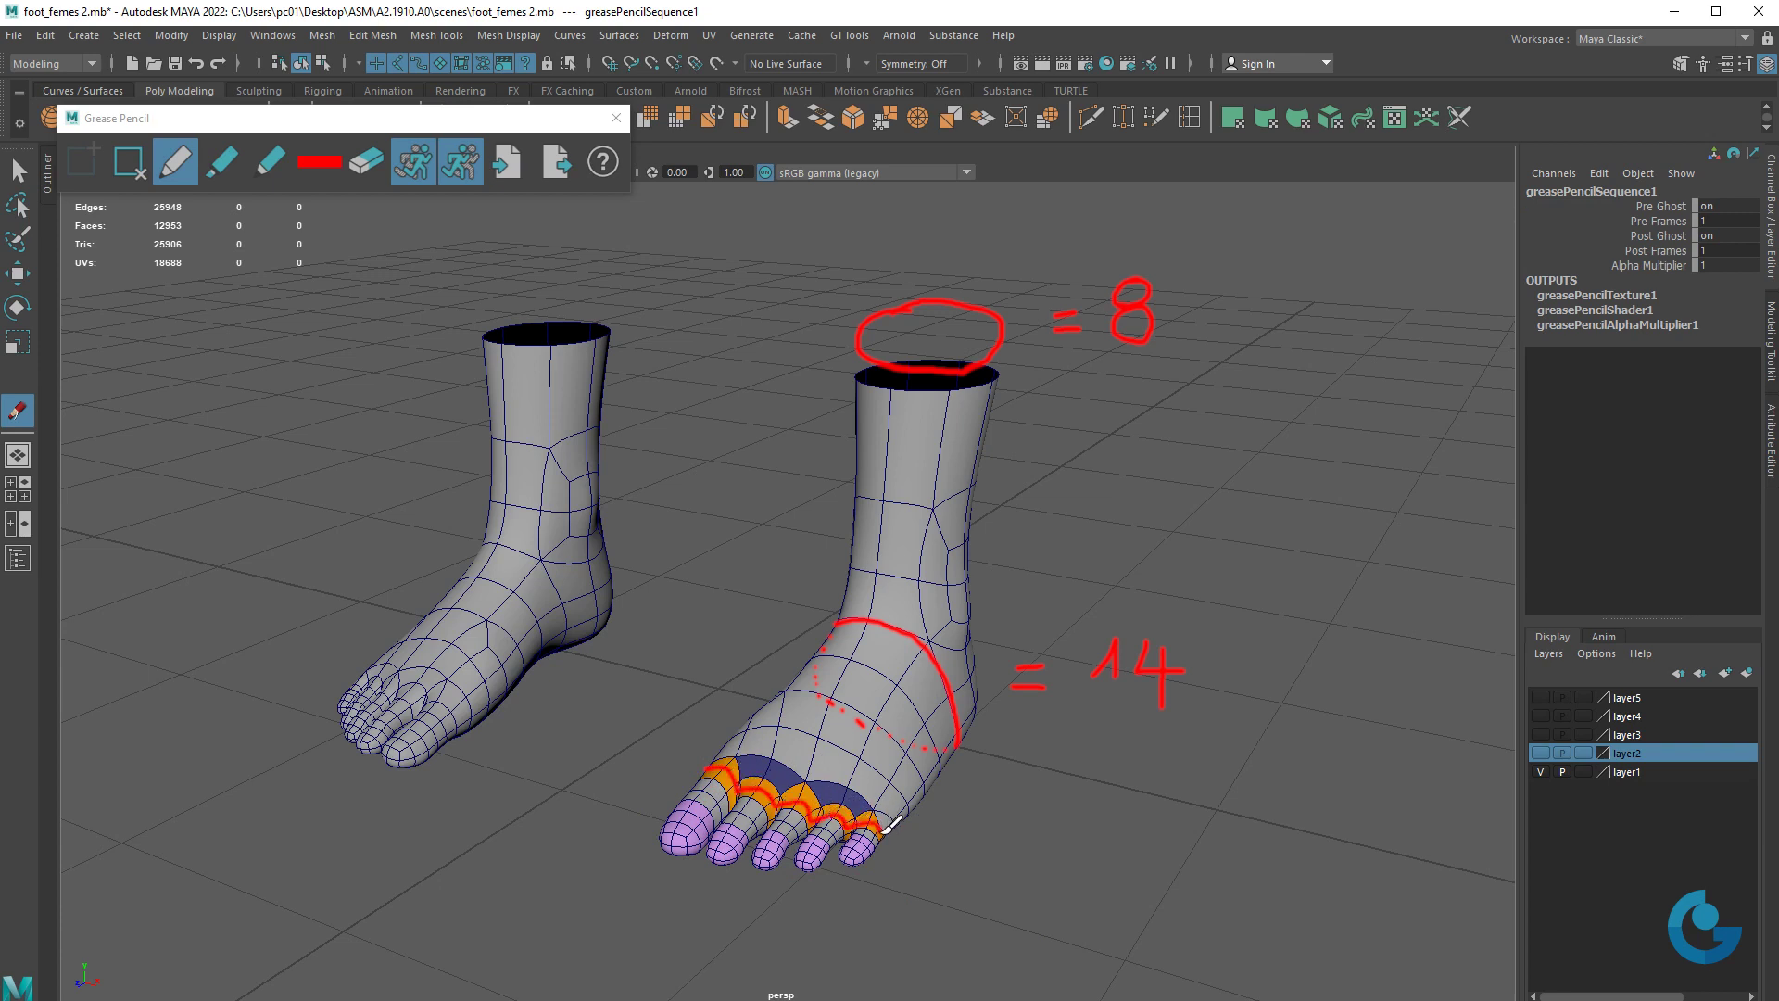
{"action": "mouse_move", "coordinate": [712, 762]}
{"action": "left_mouse_down"}
{"action": "mouse_move", "coordinate": [746, 800]}
{"action": "mouse_move", "coordinate": [861, 843]}
{"action": "left_mouse_up"}
{"action": "left_click_drag", "start_coordinate": [1145, 825], "coordinate": [1143, 875]}
{"action": "left_click", "coordinate": [737, 631]}
{"action": "left_click", "coordinate": [129, 162]}
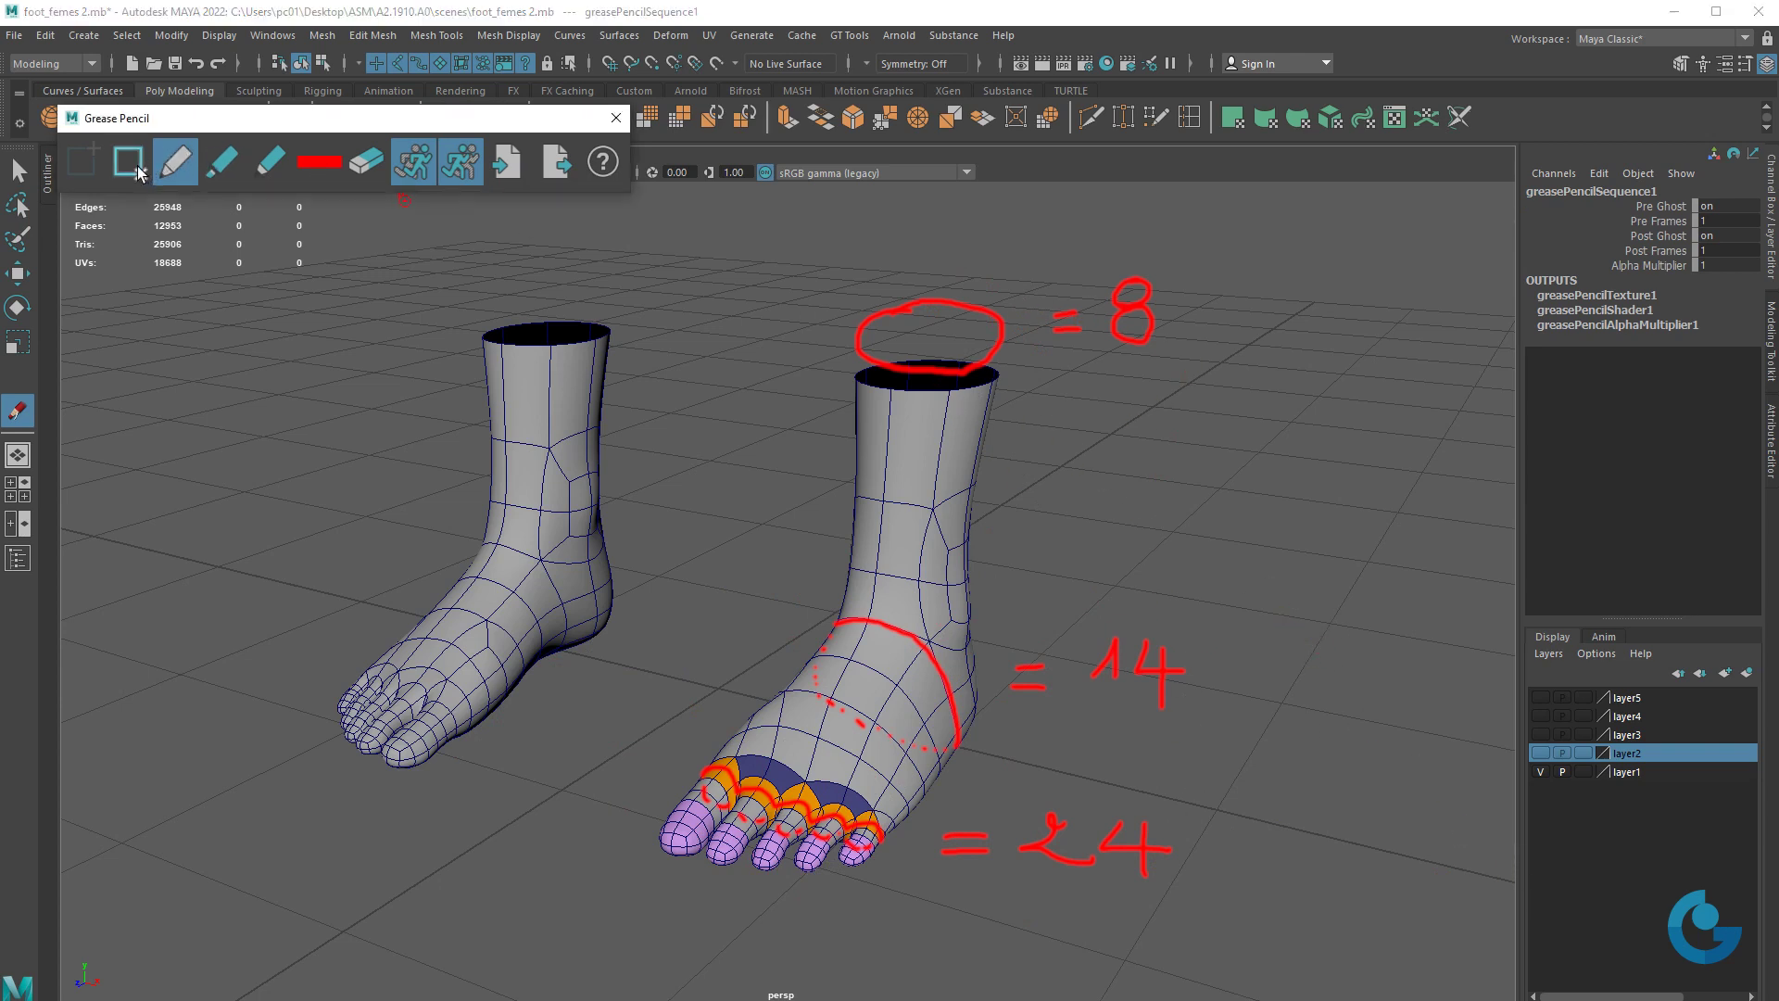
- Close the sketch tools, orbit and zoom in beneath the soles, then reopen Grease Pencil
{"action": "left_click", "coordinate": [615, 117]}
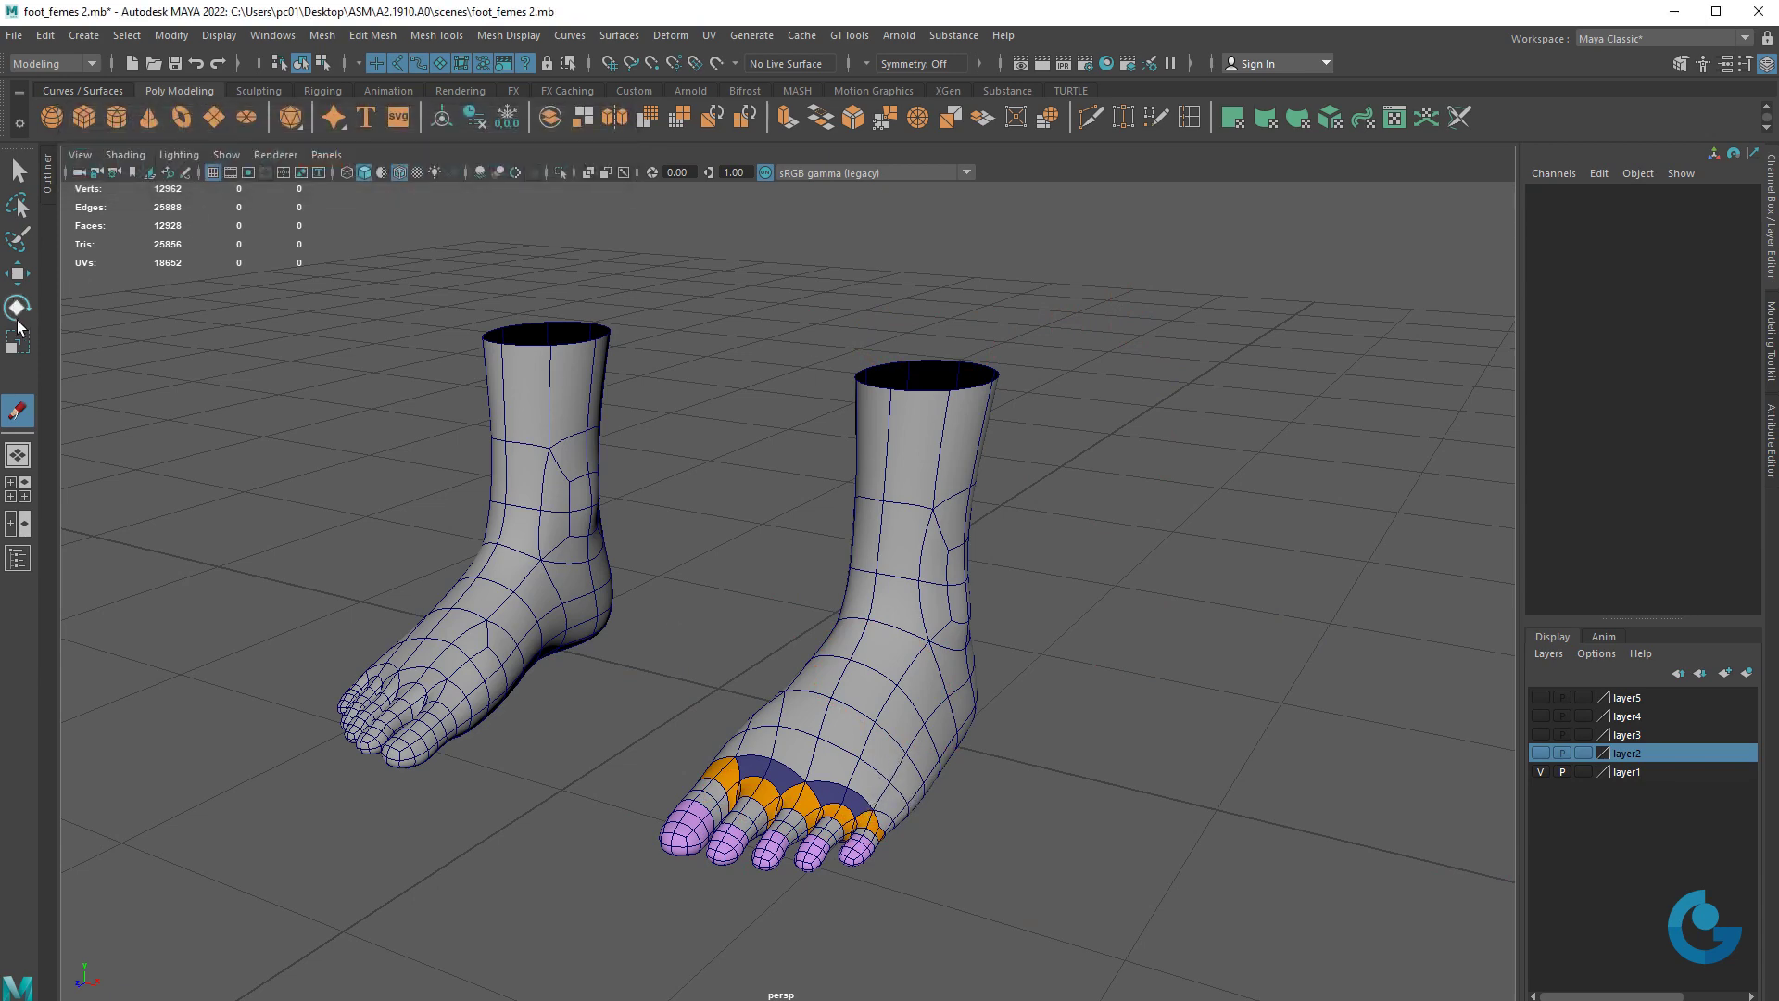
{"action": "left_click", "coordinate": [18, 276]}
{"action": "left_click_drag", "start_coordinate": [887, 809], "coordinate": [993, 618], "text": "alt"}
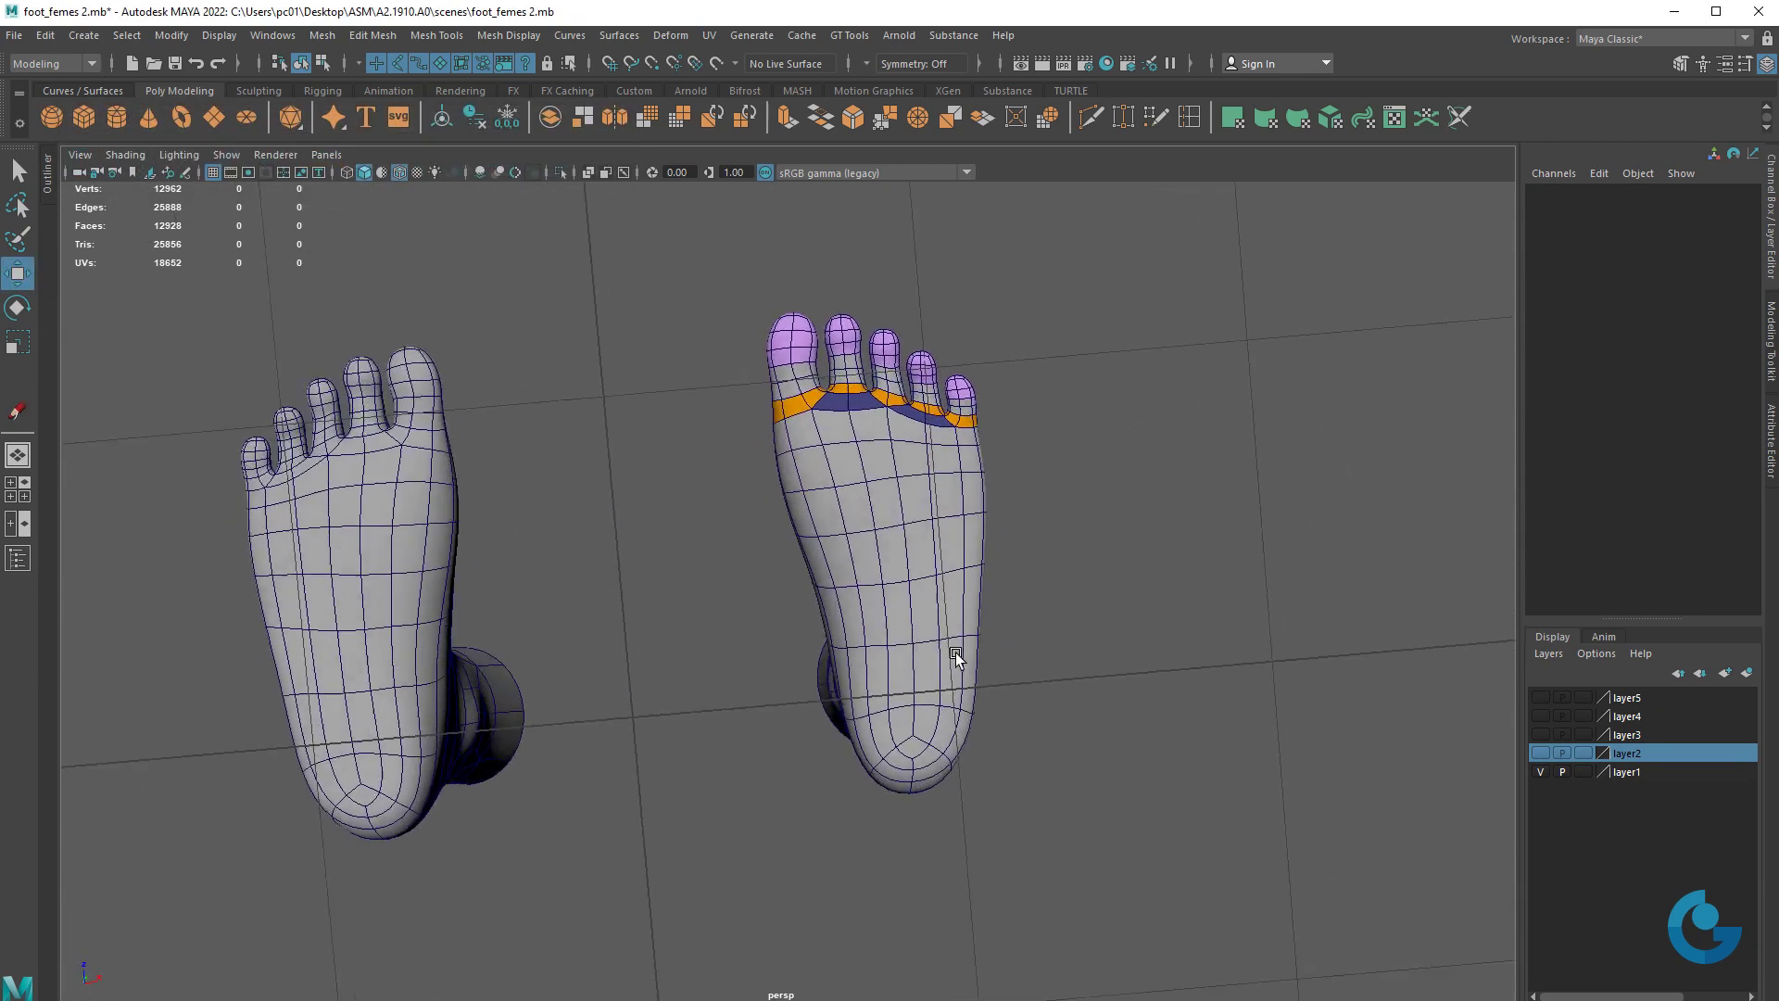
{"action": "scroll", "coordinate": [853, 656], "scroll_direction": "up", "scroll_amount": 5}
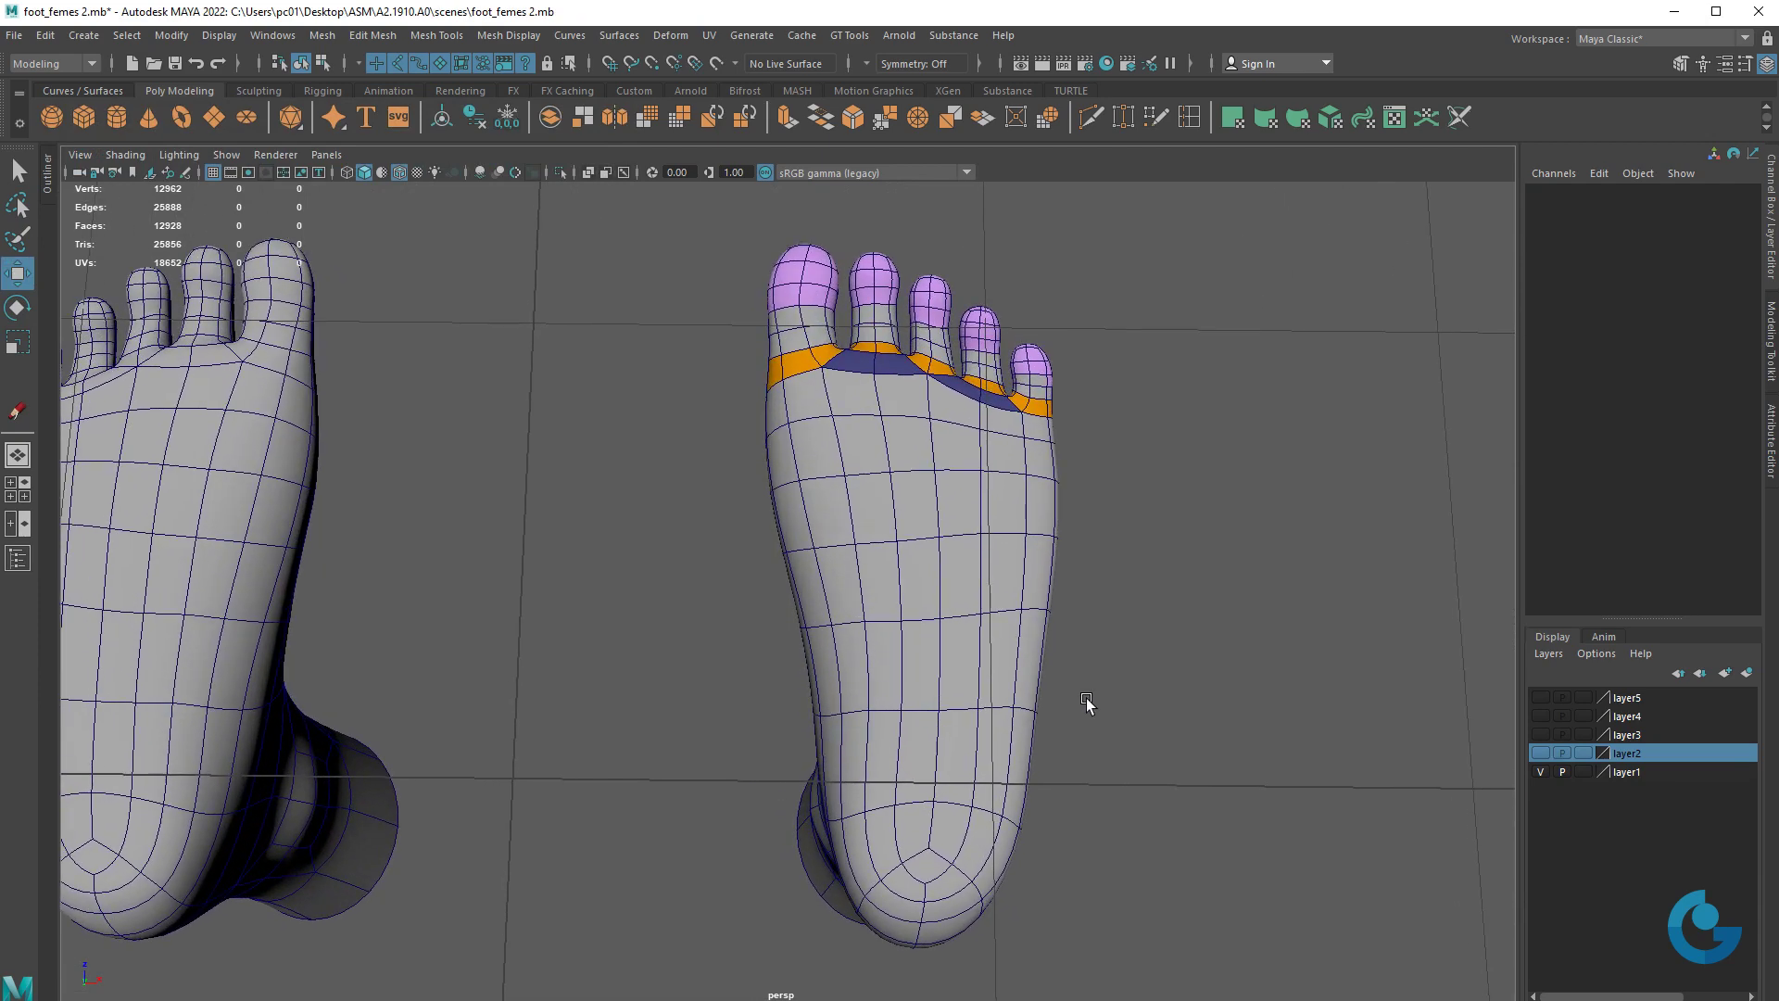
{"action": "left_click_drag", "start_coordinate": [944, 577], "coordinate": [937, 587], "text": "alt"}
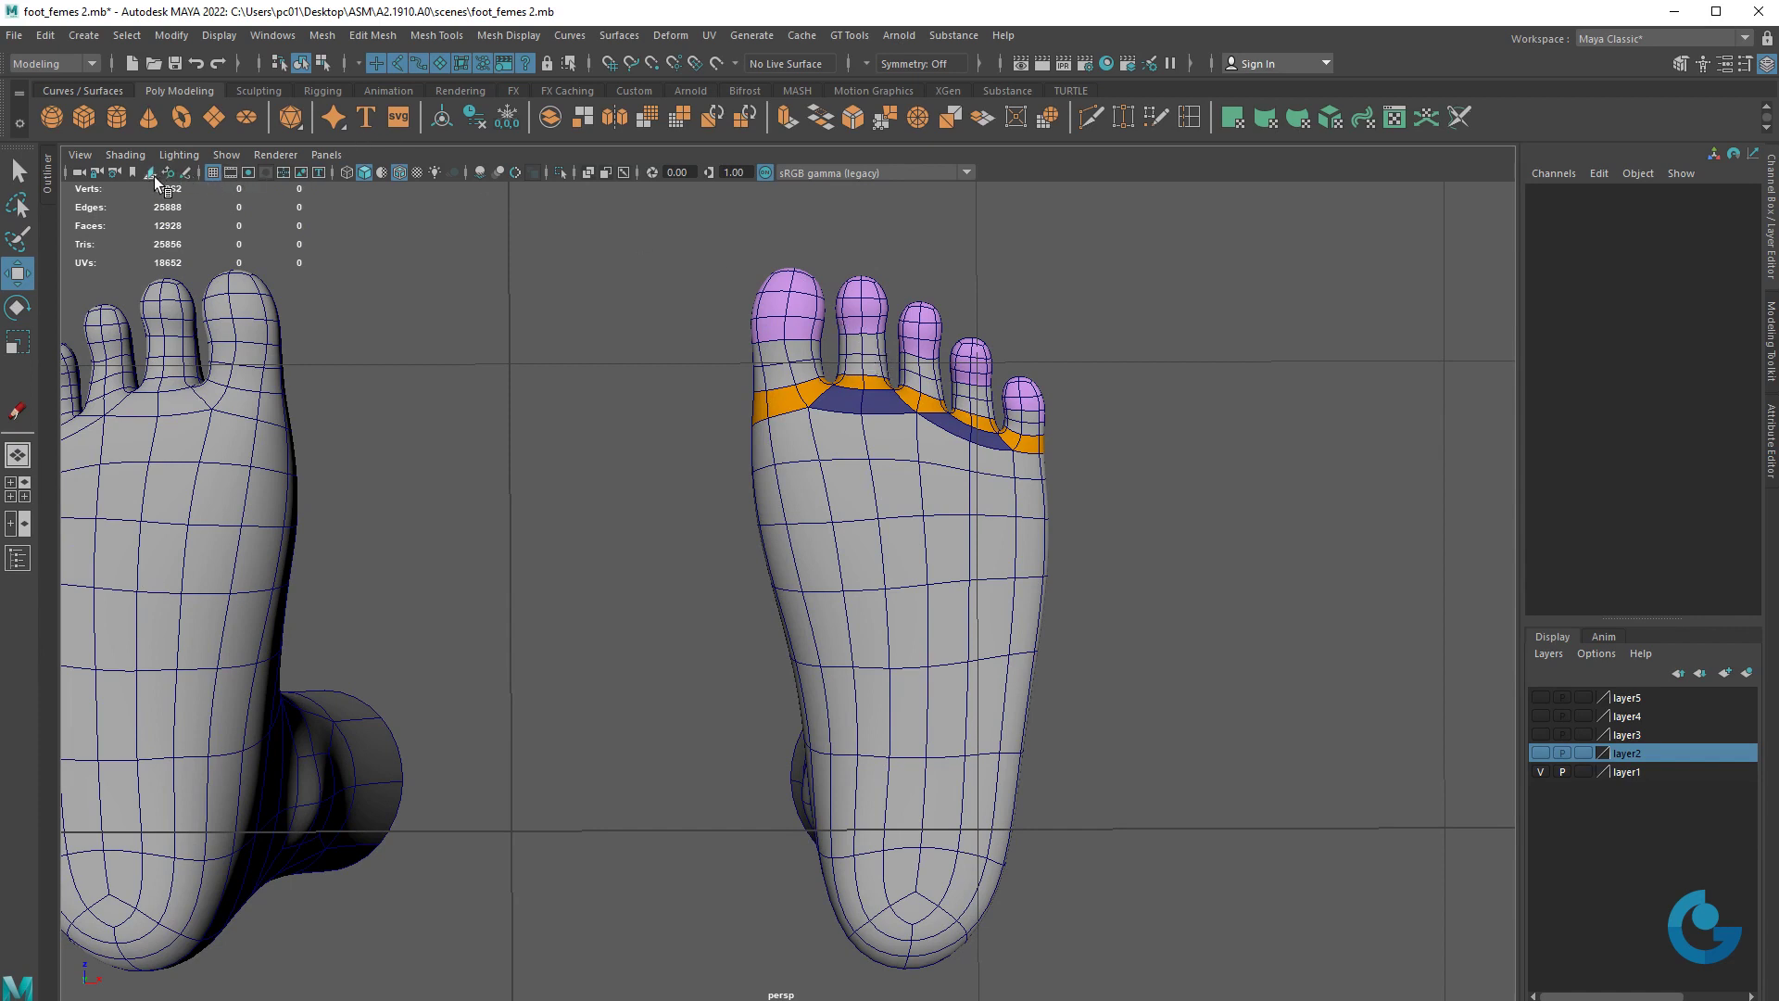
{"action": "left_click", "coordinate": [183, 174]}
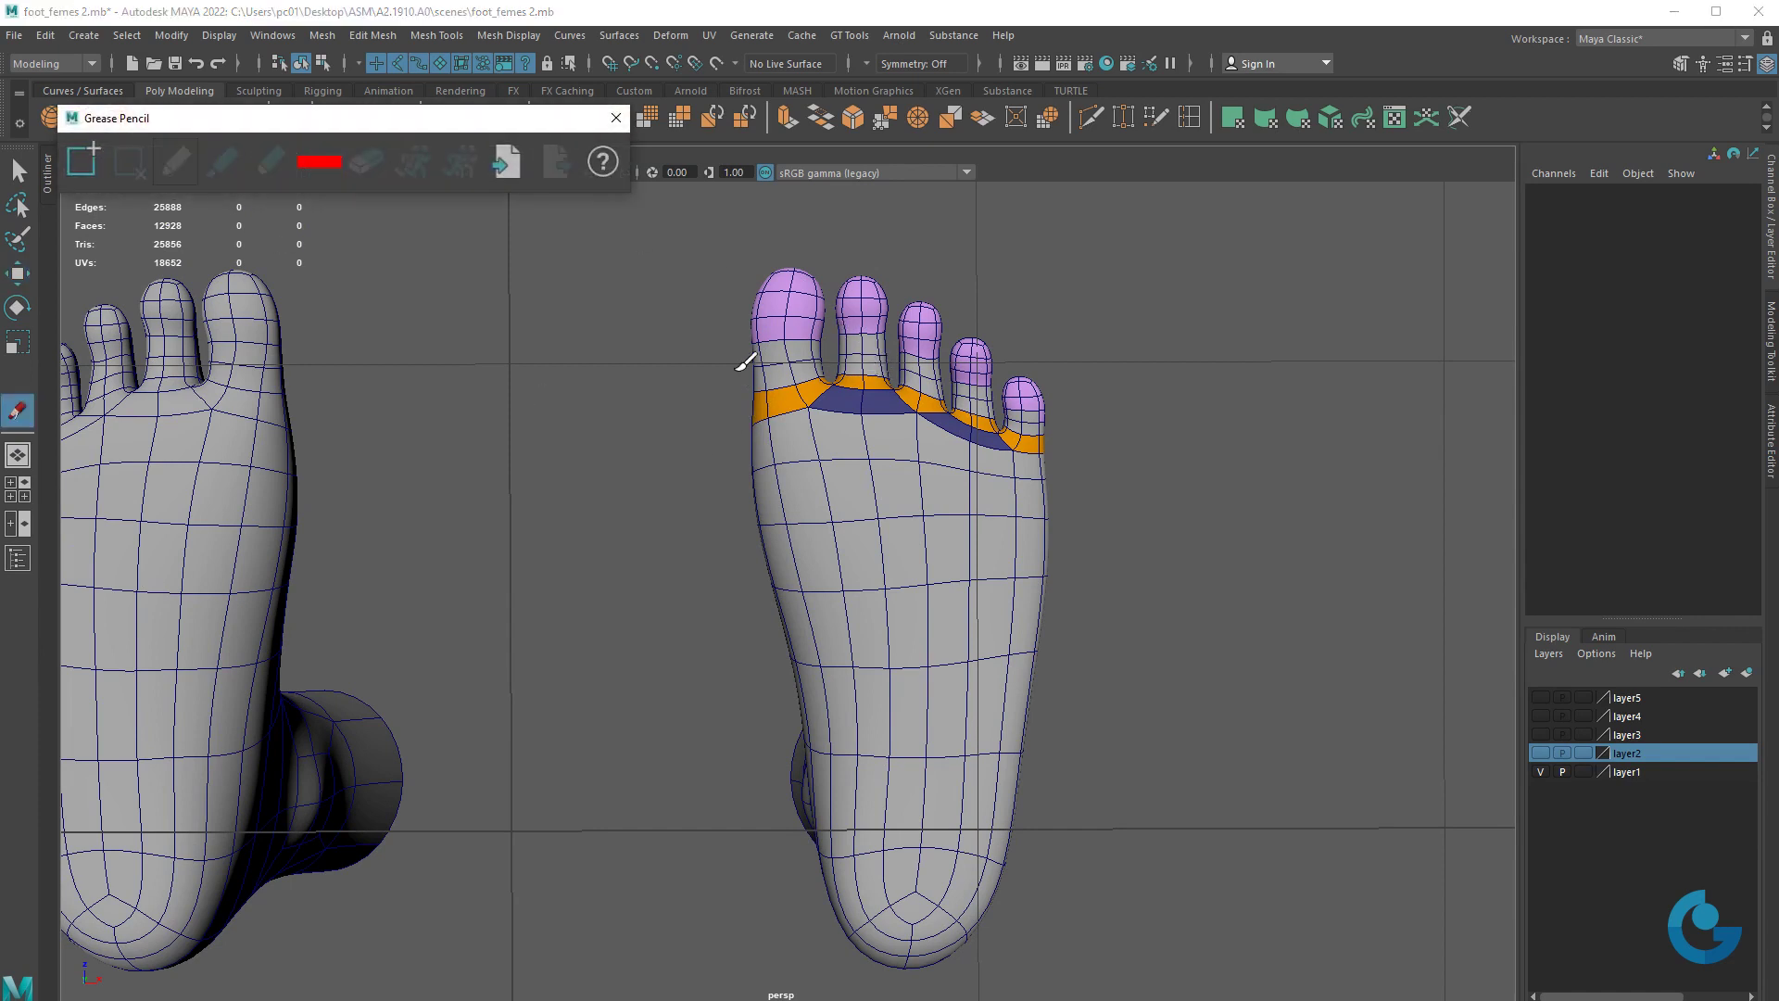
{"action": "left_click", "coordinate": [83, 160]}
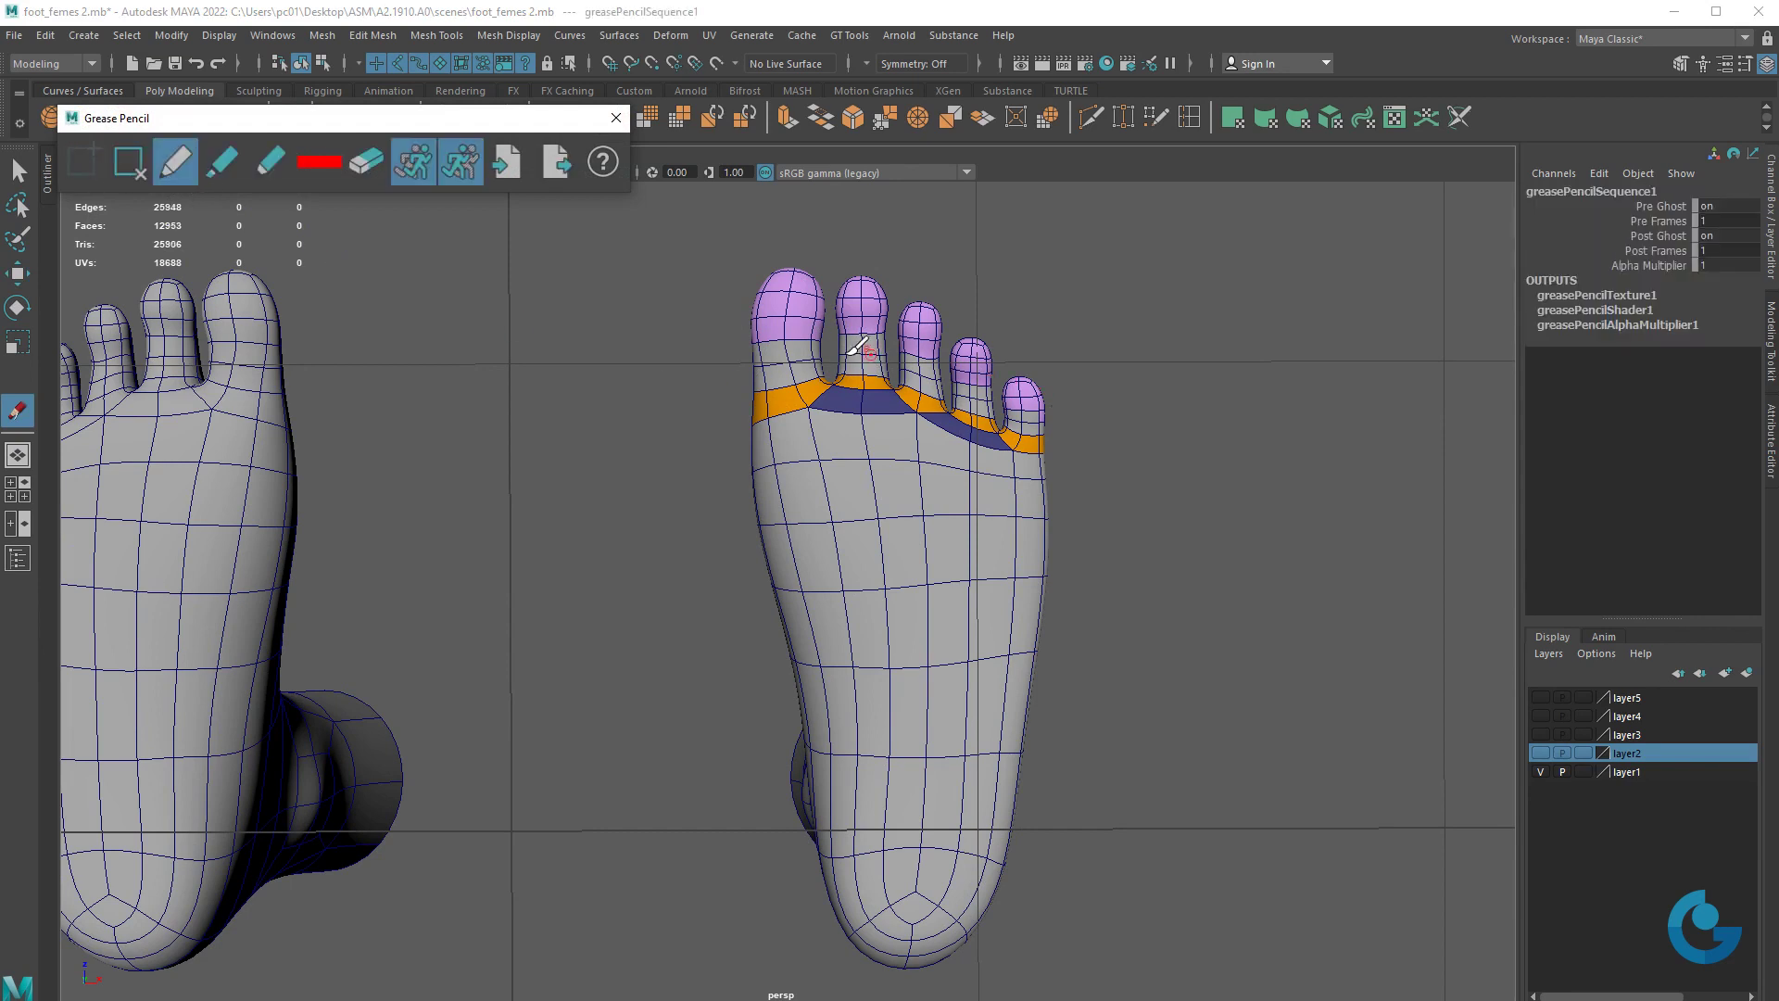
{"action": "mouse_move", "coordinate": [712, 277]}
{"action": "left_mouse_down"}
{"action": "mouse_move", "coordinate": [715, 380]}
{"action": "mouse_move", "coordinate": [732, 393]}
{"action": "left_mouse_up"}
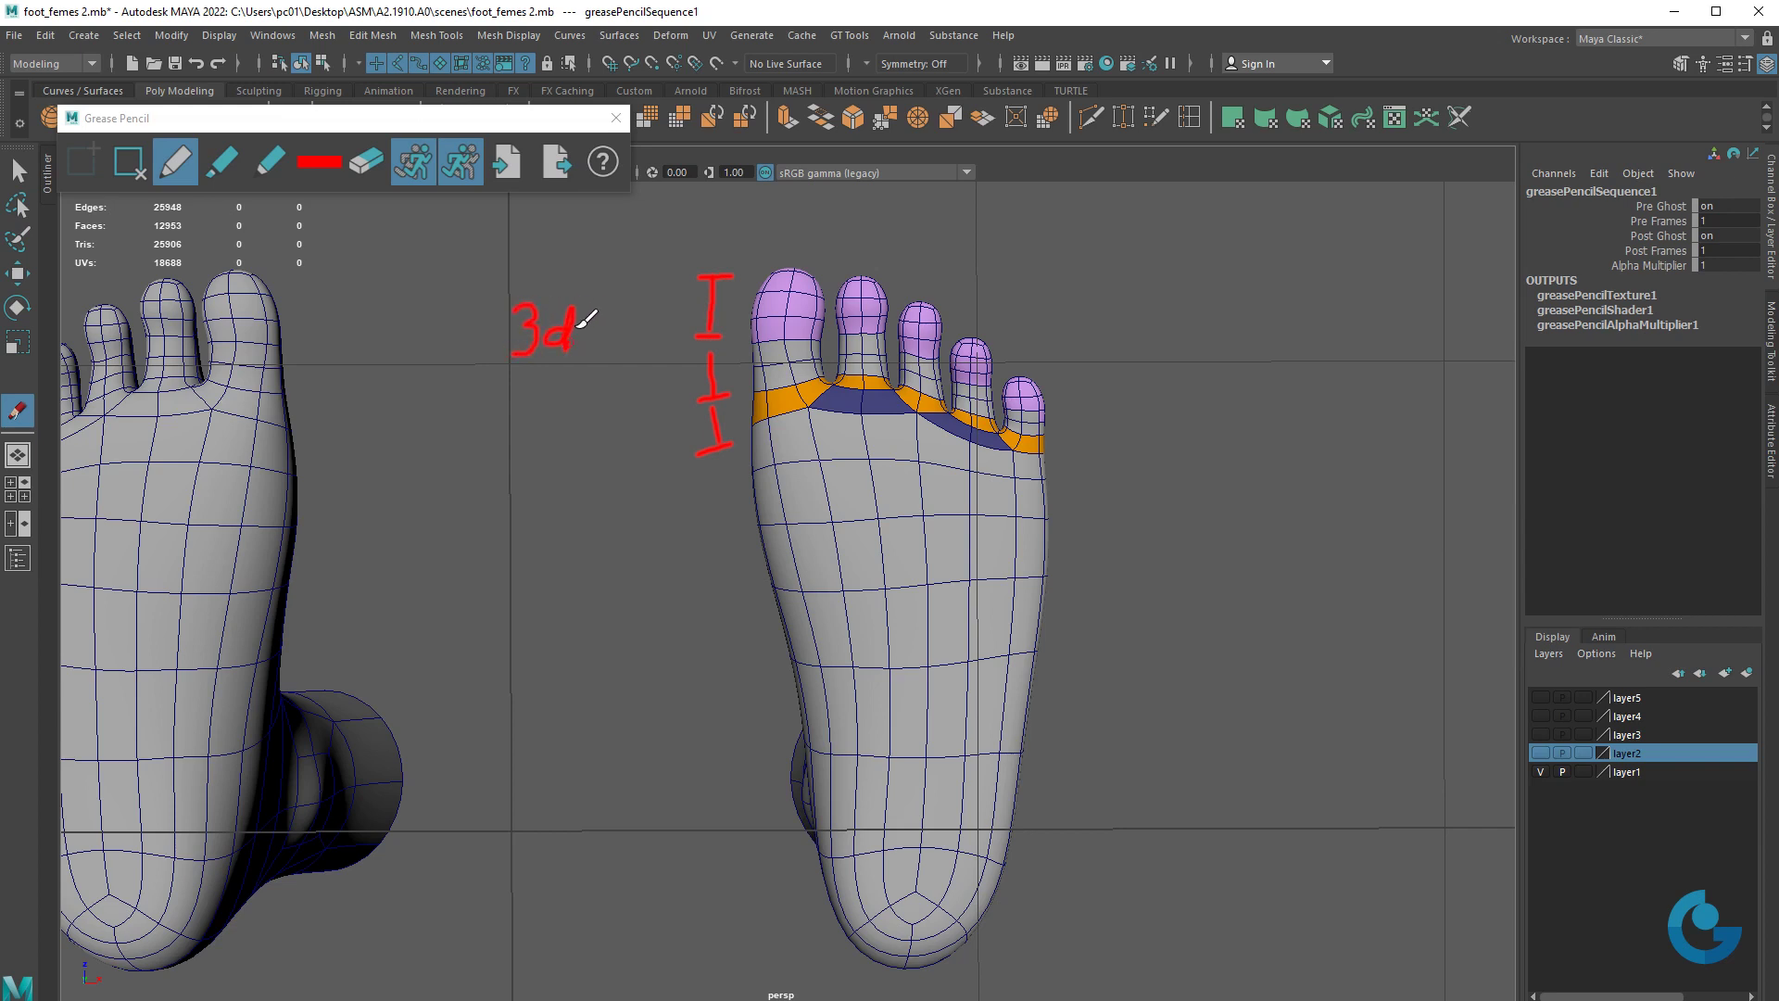
{"action": "left_click_drag", "start_coordinate": [602, 319], "coordinate": [627, 354]}
{"action": "left_click_drag", "start_coordinate": [615, 320], "coordinate": [617, 299]}
{"action": "left_click_drag", "start_coordinate": [518, 400], "coordinate": [538, 419]}
{"action": "left_click_drag", "start_coordinate": [548, 404], "coordinate": [686, 412]}
{"action": "left_click_drag", "start_coordinate": [1069, 383], "coordinate": [1072, 403]}
{"action": "left_click_drag", "start_coordinate": [1071, 432], "coordinate": [1093, 466]}
{"action": "left_click", "coordinate": [128, 162]}
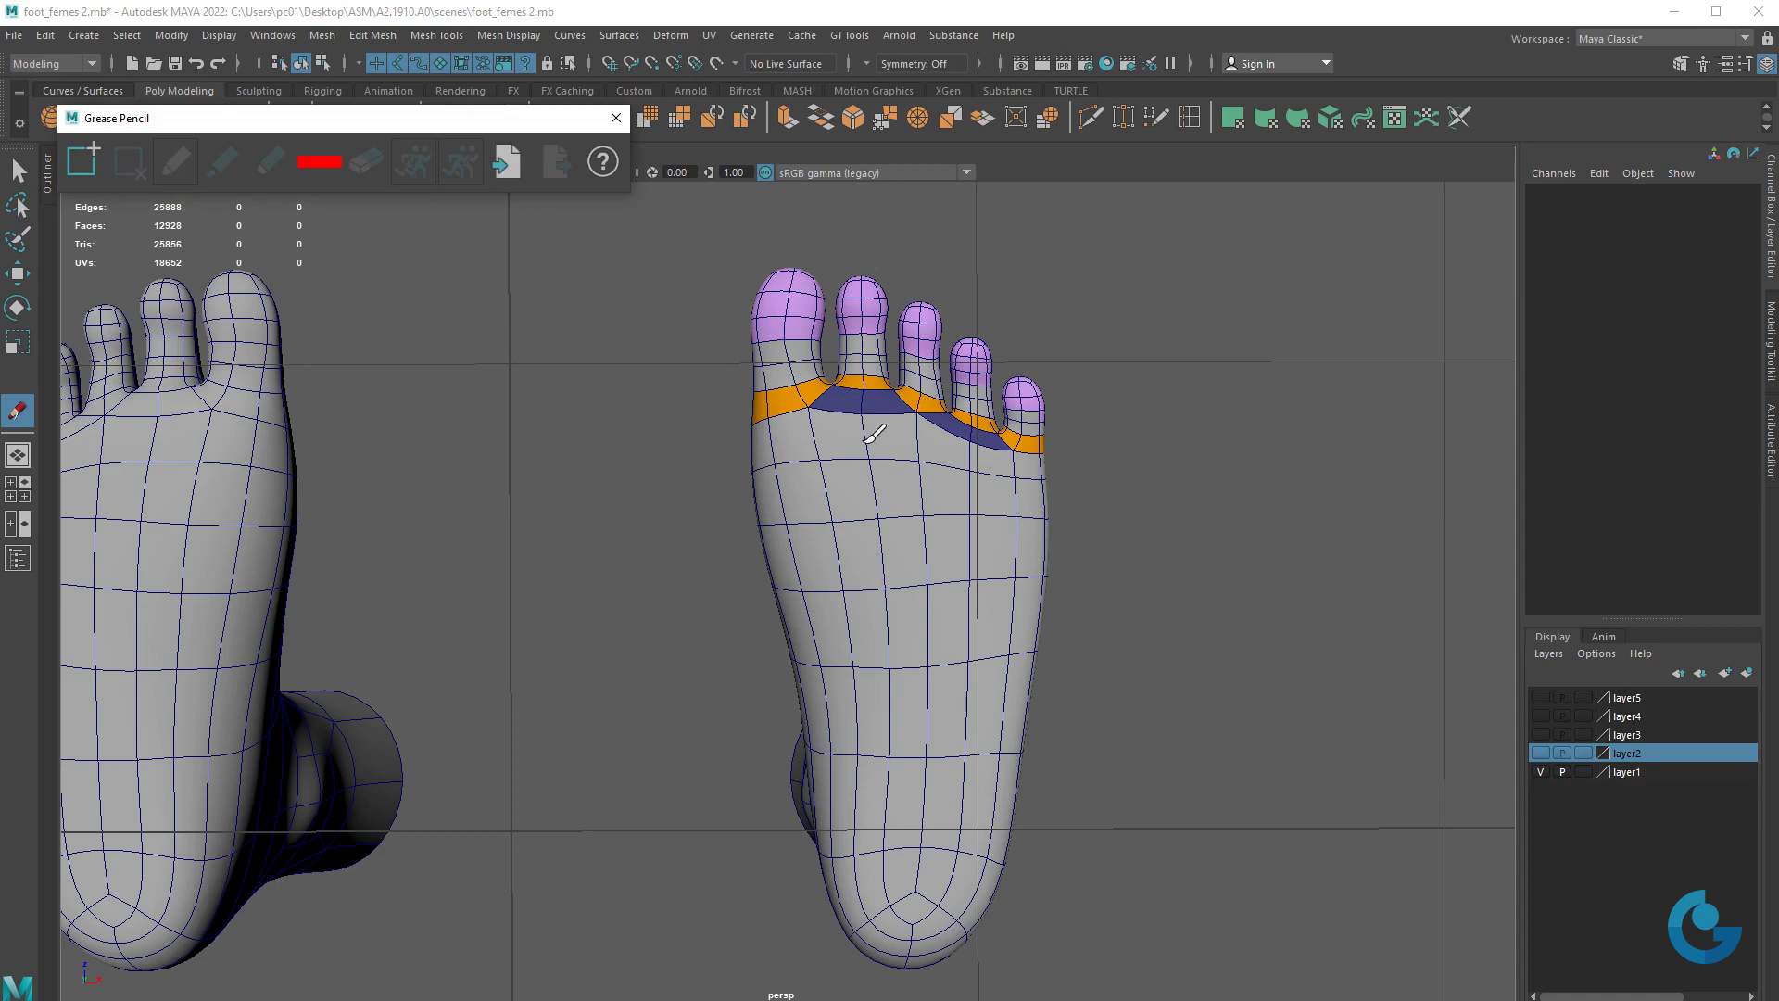
{"action": "key", "text": "w"}
{"action": "mouse_move", "coordinate": [1127, 504]}
{"action": "left_mouse_down", "text": "alt"}
{"action": "mouse_move", "coordinate": [931, 666]}
{"action": "mouse_move", "coordinate": [996, 596]}
{"action": "mouse_move", "coordinate": [932, 669]}
{"action": "mouse_move", "coordinate": [1140, 516]}
{"action": "mouse_move", "coordinate": [1042, 634]}
{"action": "left_mouse_up", "text": "alt"}
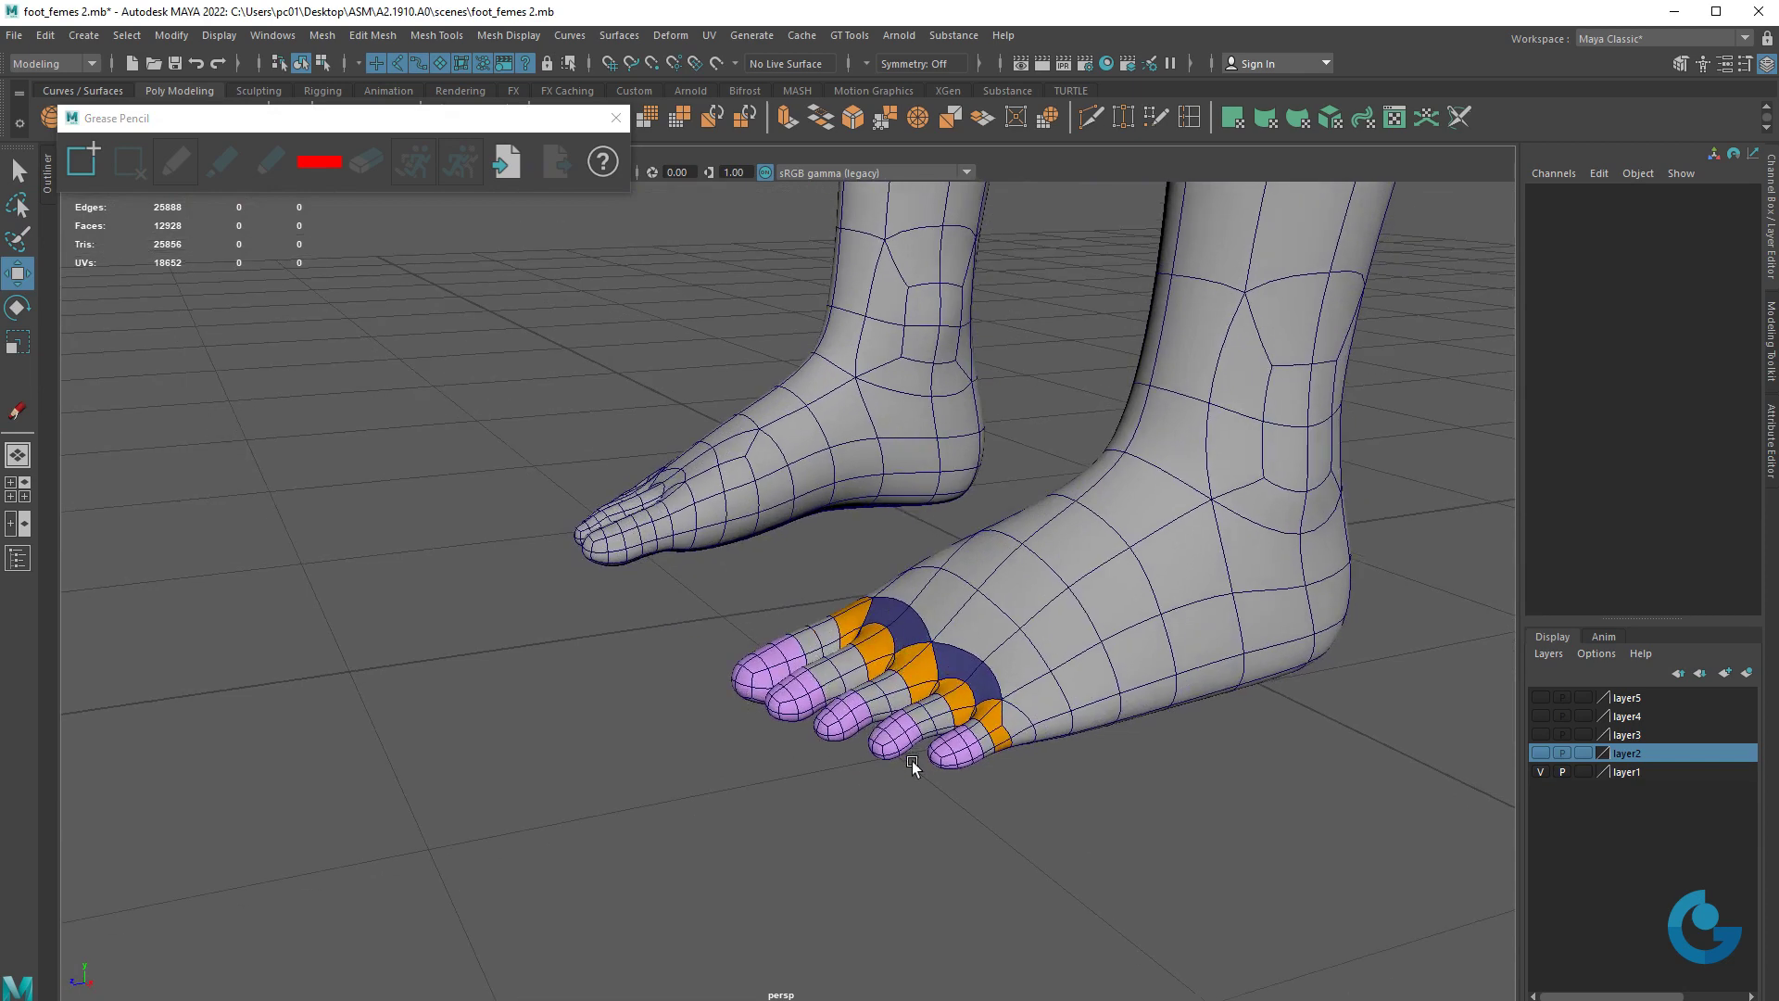
{"action": "mouse_move", "coordinate": [1057, 758]}
{"action": "left_mouse_down", "text": "alt"}
{"action": "mouse_move", "coordinate": [1143, 648]}
{"action": "mouse_move", "coordinate": [971, 639]}
{"action": "mouse_move", "coordinate": [914, 603]}
{"action": "mouse_move", "coordinate": [1092, 683]}
{"action": "mouse_move", "coordinate": [987, 691]}
{"action": "mouse_move", "coordinate": [818, 608]}
{"action": "mouse_move", "coordinate": [648, 592]}
{"action": "mouse_move", "coordinate": [673, 571]}
{"action": "mouse_move", "coordinate": [654, 539]}
{"action": "left_mouse_up", "text": "alt"}
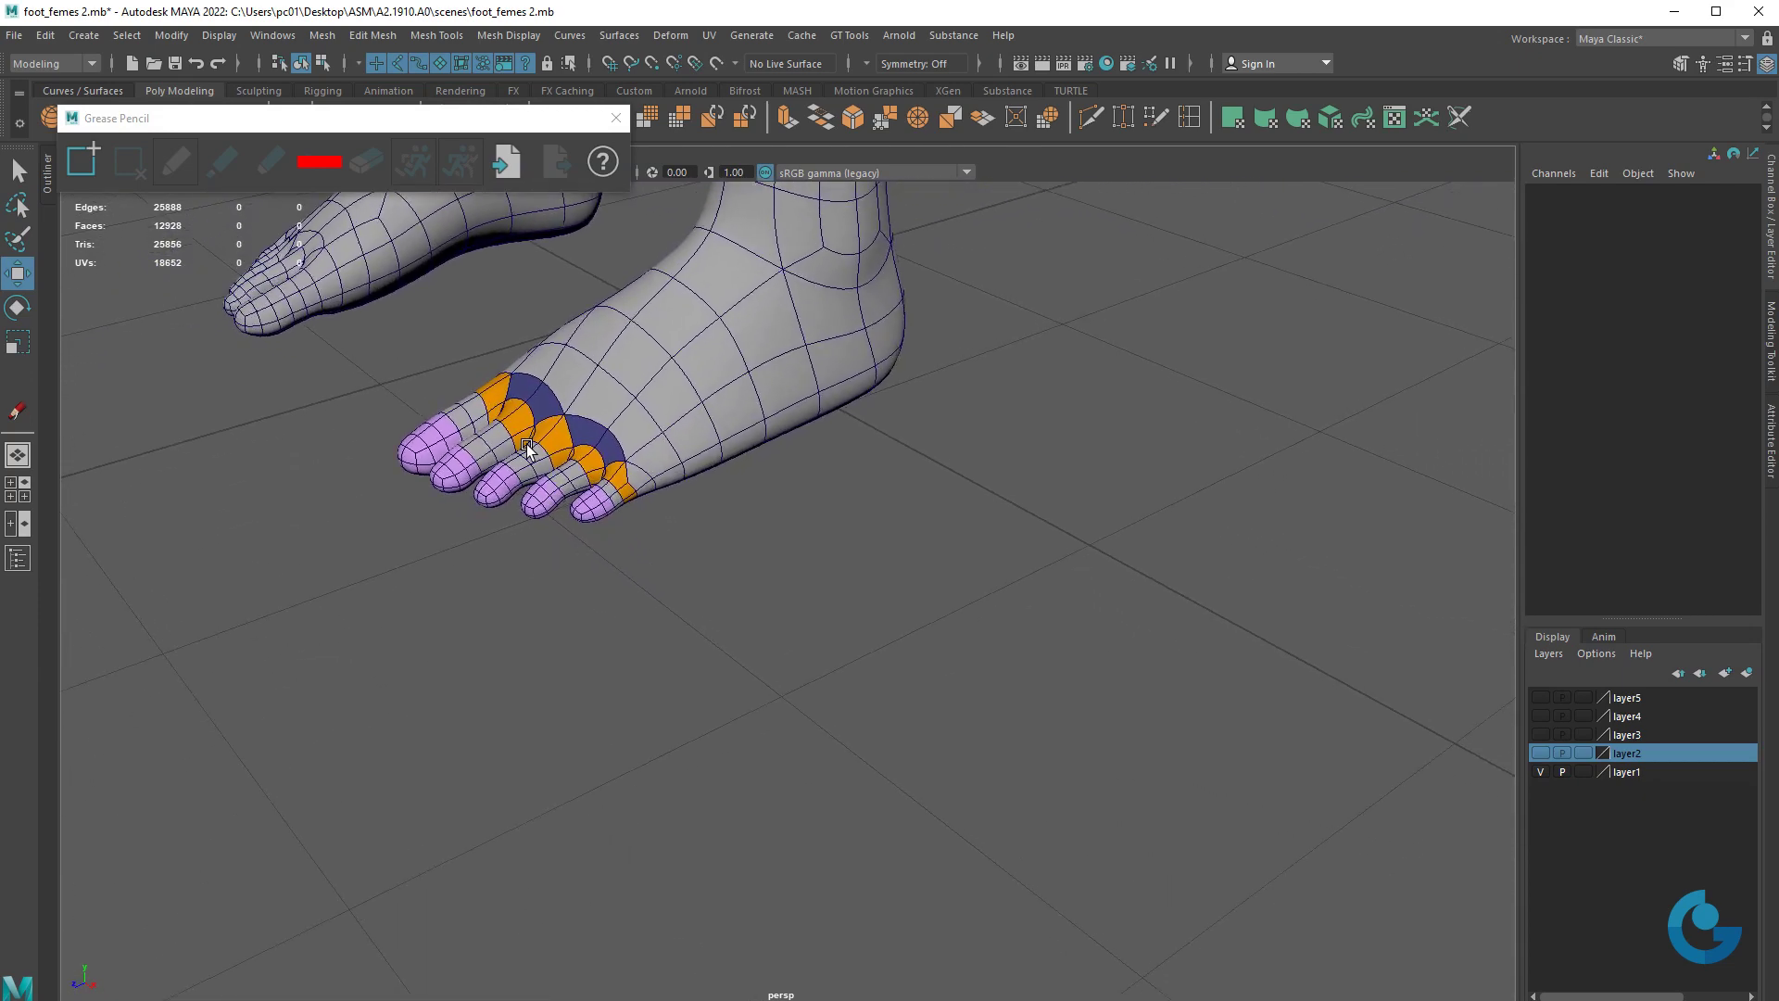
{"action": "left_click_drag", "start_coordinate": [466, 431], "coordinate": [474, 489], "text": "alt"}
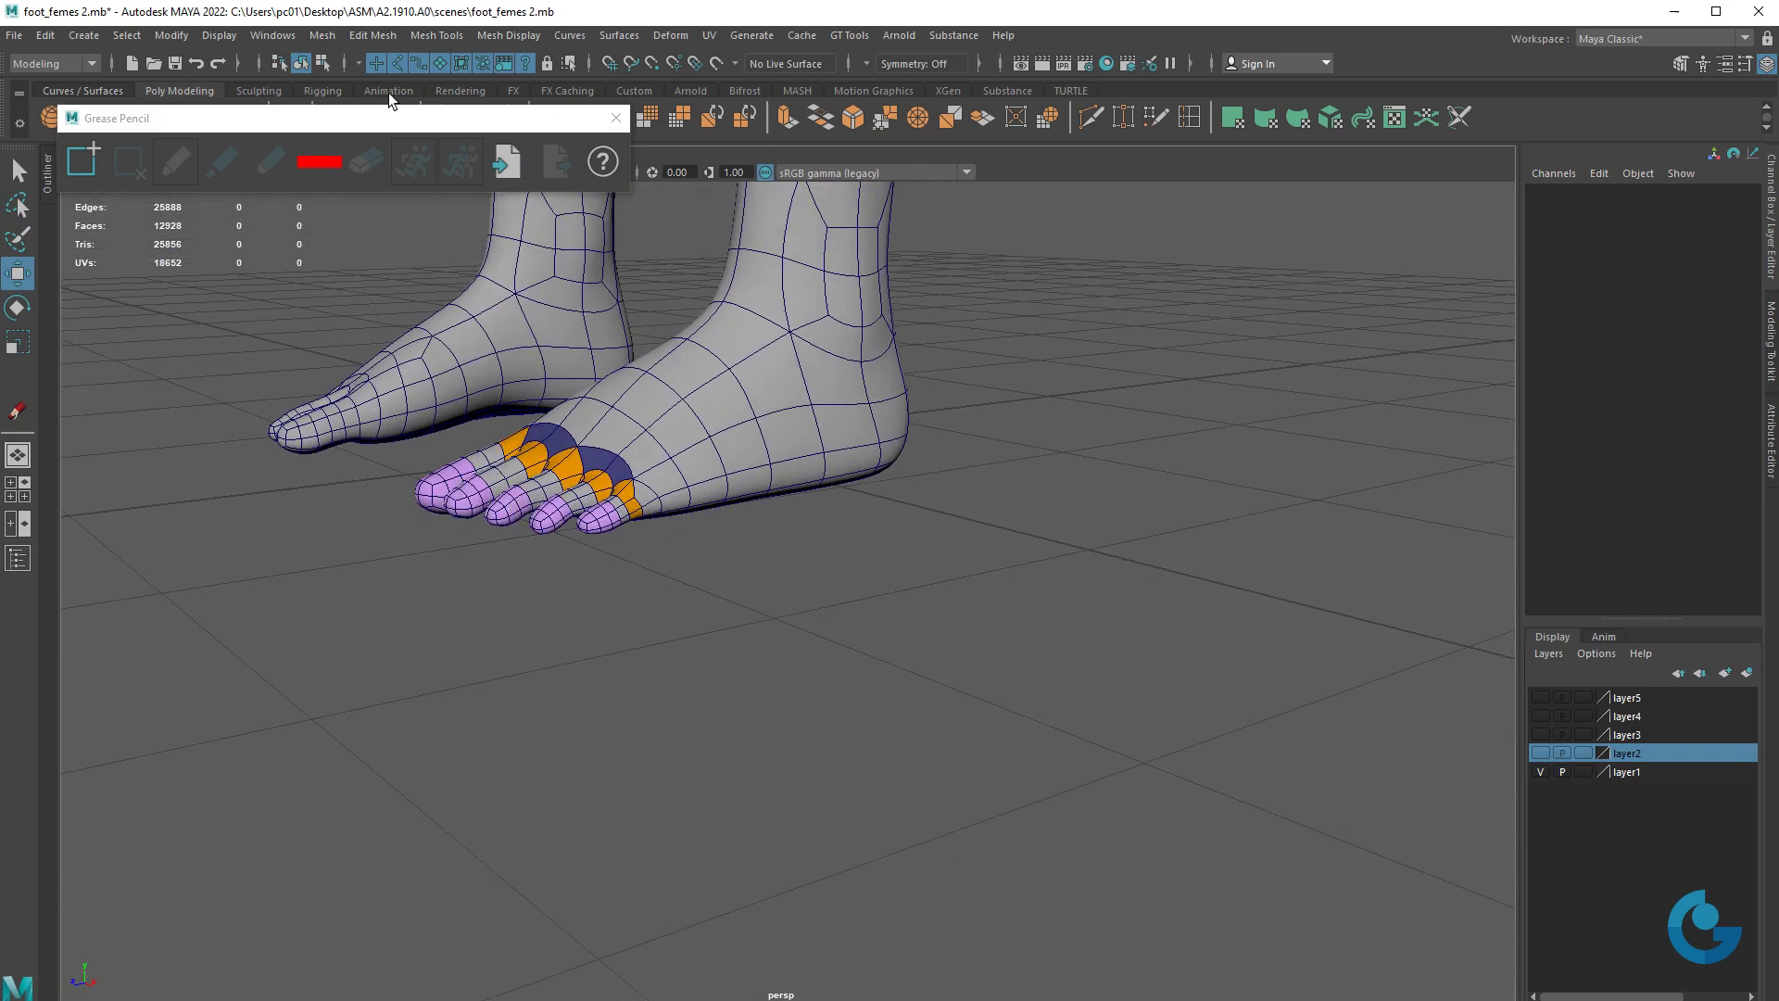
- Add a red sketch frame, mark the toe tips, and sketch an enlarged toe labelled 2 with an arrow
{"action": "left_click", "coordinate": [105, 156]}
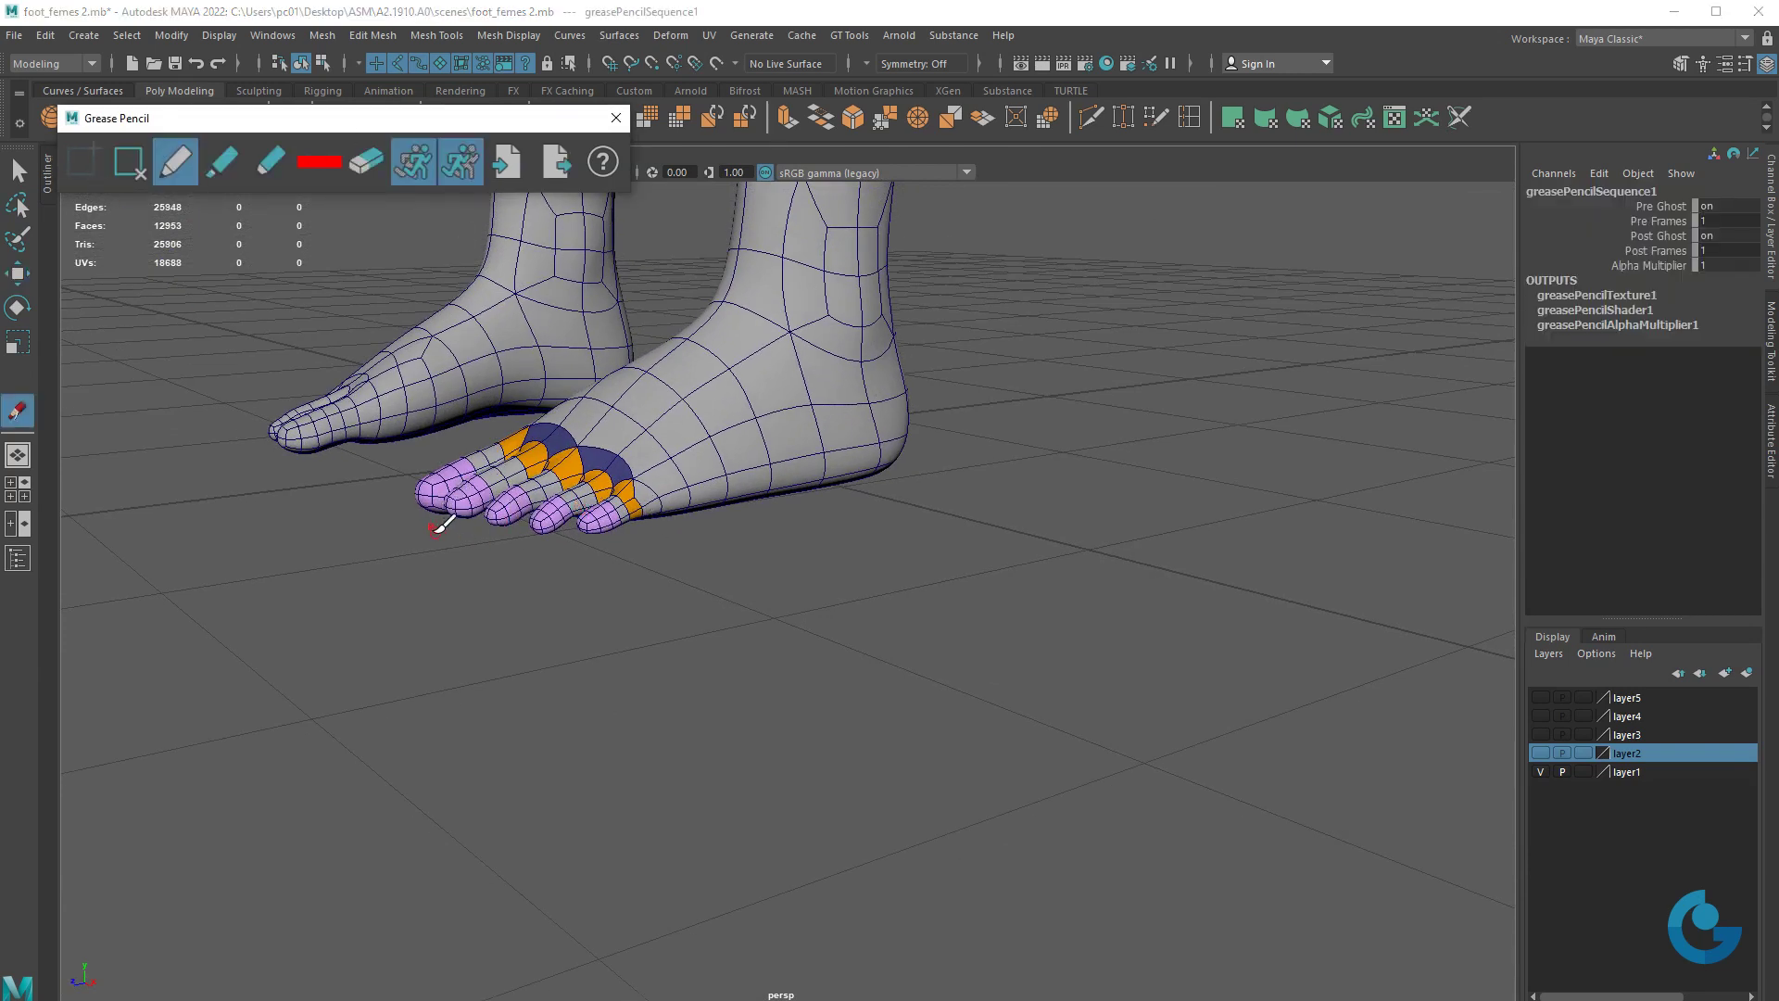
{"action": "left_click_drag", "start_coordinate": [439, 512], "coordinate": [553, 539]}
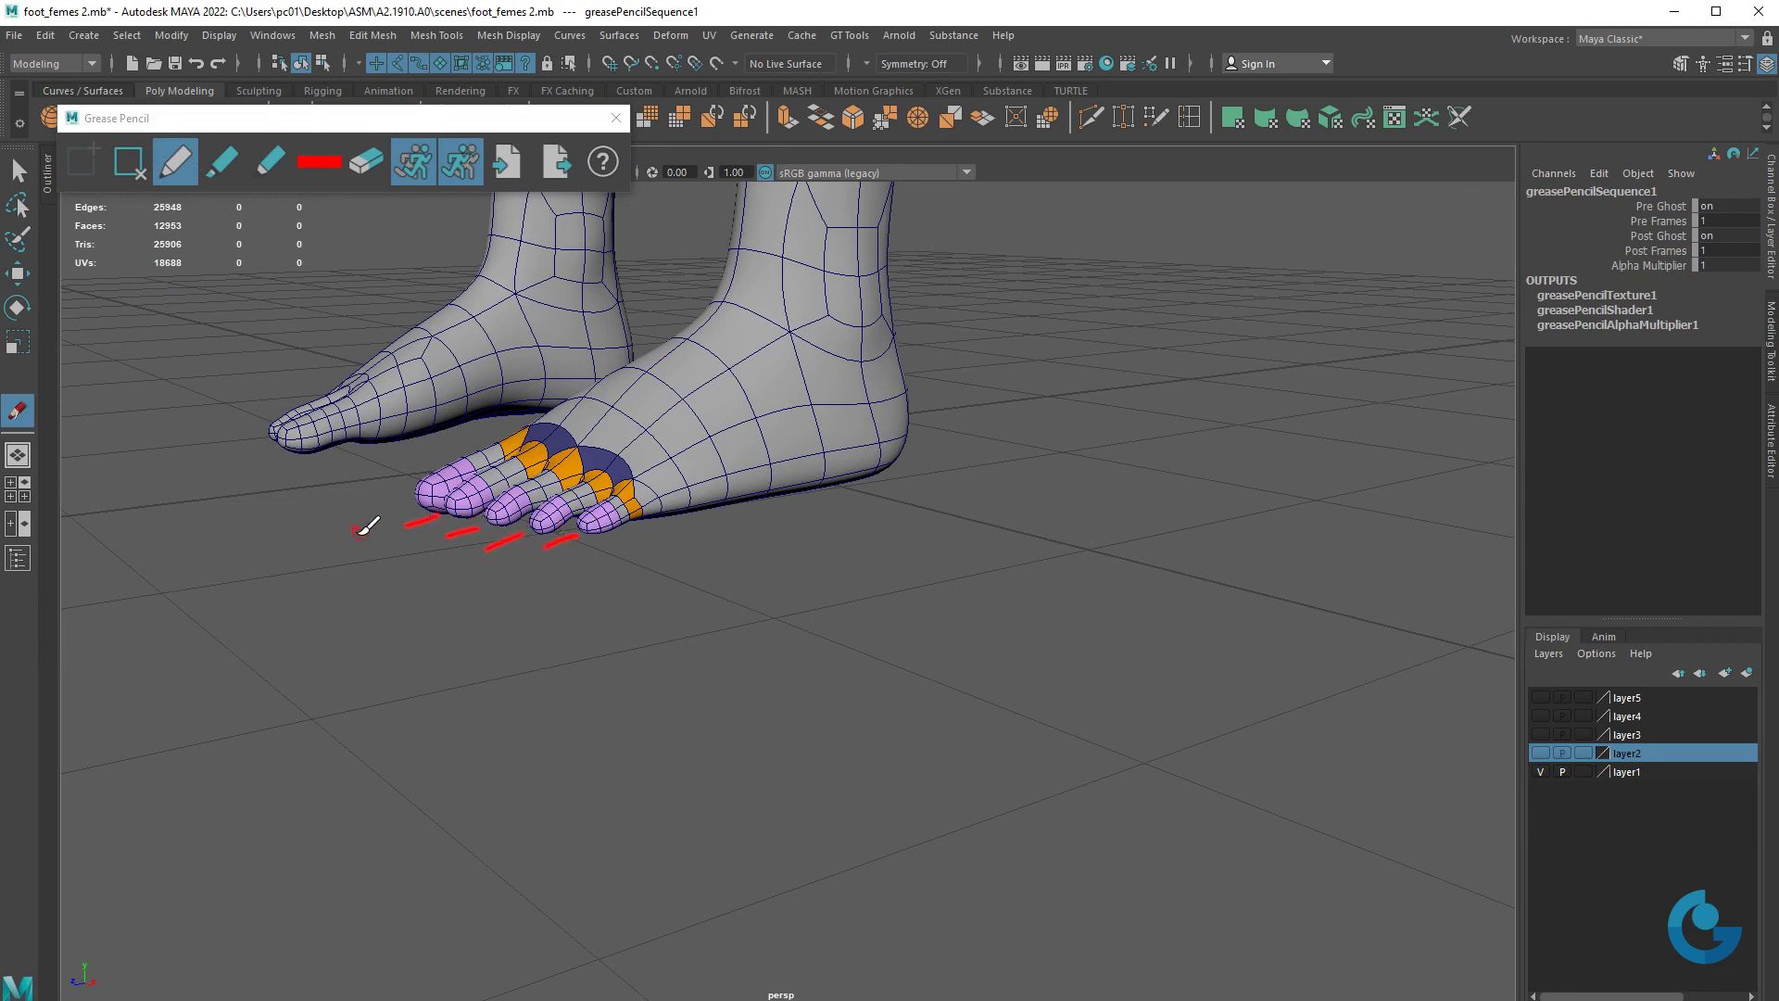
{"action": "mouse_move", "coordinate": [372, 522]}
{"action": "left_mouse_down"}
{"action": "mouse_move", "coordinate": [355, 521]}
{"action": "mouse_move", "coordinate": [398, 570]}
{"action": "mouse_move", "coordinate": [481, 574]}
{"action": "mouse_move", "coordinate": [460, 595]}
{"action": "mouse_move", "coordinate": [530, 557]}
{"action": "left_mouse_up"}
{"action": "left_click_drag", "start_coordinate": [1139, 426], "coordinate": [1211, 404]}
{"action": "mouse_move", "coordinate": [854, 587]}
{"action": "left_mouse_down"}
{"action": "mouse_move", "coordinate": [1070, 540]}
{"action": "mouse_move", "coordinate": [1104, 555]}
{"action": "left_mouse_up"}
{"action": "mouse_move", "coordinate": [1122, 433]}
{"action": "left_mouse_down"}
{"action": "mouse_move", "coordinate": [1132, 514]}
{"action": "mouse_move", "coordinate": [1100, 554]}
{"action": "left_mouse_up"}
{"action": "mouse_move", "coordinate": [853, 586]}
{"action": "left_mouse_down"}
{"action": "mouse_move", "coordinate": [854, 615]}
{"action": "mouse_move", "coordinate": [941, 618]}
{"action": "left_mouse_up"}
{"action": "left_click_drag", "start_coordinate": [940, 512], "coordinate": [970, 576]}
{"action": "left_click_drag", "start_coordinate": [767, 671], "coordinate": [842, 641]}
{"action": "mouse_move", "coordinate": [714, 658]}
{"action": "left_mouse_down"}
{"action": "mouse_move", "coordinate": [721, 686]}
{"action": "mouse_move", "coordinate": [765, 691]}
{"action": "left_mouse_up"}
{"action": "left_click_drag", "start_coordinate": [1053, 576], "coordinate": [1106, 638]}
- Sketch a second enlarged toe labelled 5 and add a handwritten note below
{"action": "left_click_drag", "start_coordinate": [1427, 567], "coordinate": [1341, 630]}
{"action": "left_click_drag", "start_coordinate": [1284, 771], "coordinate": [1347, 750]}
{"action": "left_click_drag", "start_coordinate": [1442, 684], "coordinate": [1475, 645]}
{"action": "left_click_drag", "start_coordinate": [1350, 689], "coordinate": [1360, 729]}
{"action": "mouse_move", "coordinate": [1253, 726]}
{"action": "left_mouse_down"}
{"action": "mouse_move", "coordinate": [1255, 747]}
{"action": "mouse_move", "coordinate": [1329, 767]}
{"action": "left_mouse_up"}
{"action": "left_click_drag", "start_coordinate": [1180, 821], "coordinate": [1231, 795]}
{"action": "mouse_move", "coordinate": [1127, 838]}
{"action": "left_mouse_down"}
{"action": "mouse_move", "coordinate": [1118, 869]}
{"action": "mouse_move", "coordinate": [1164, 789]}
{"action": "left_mouse_up"}
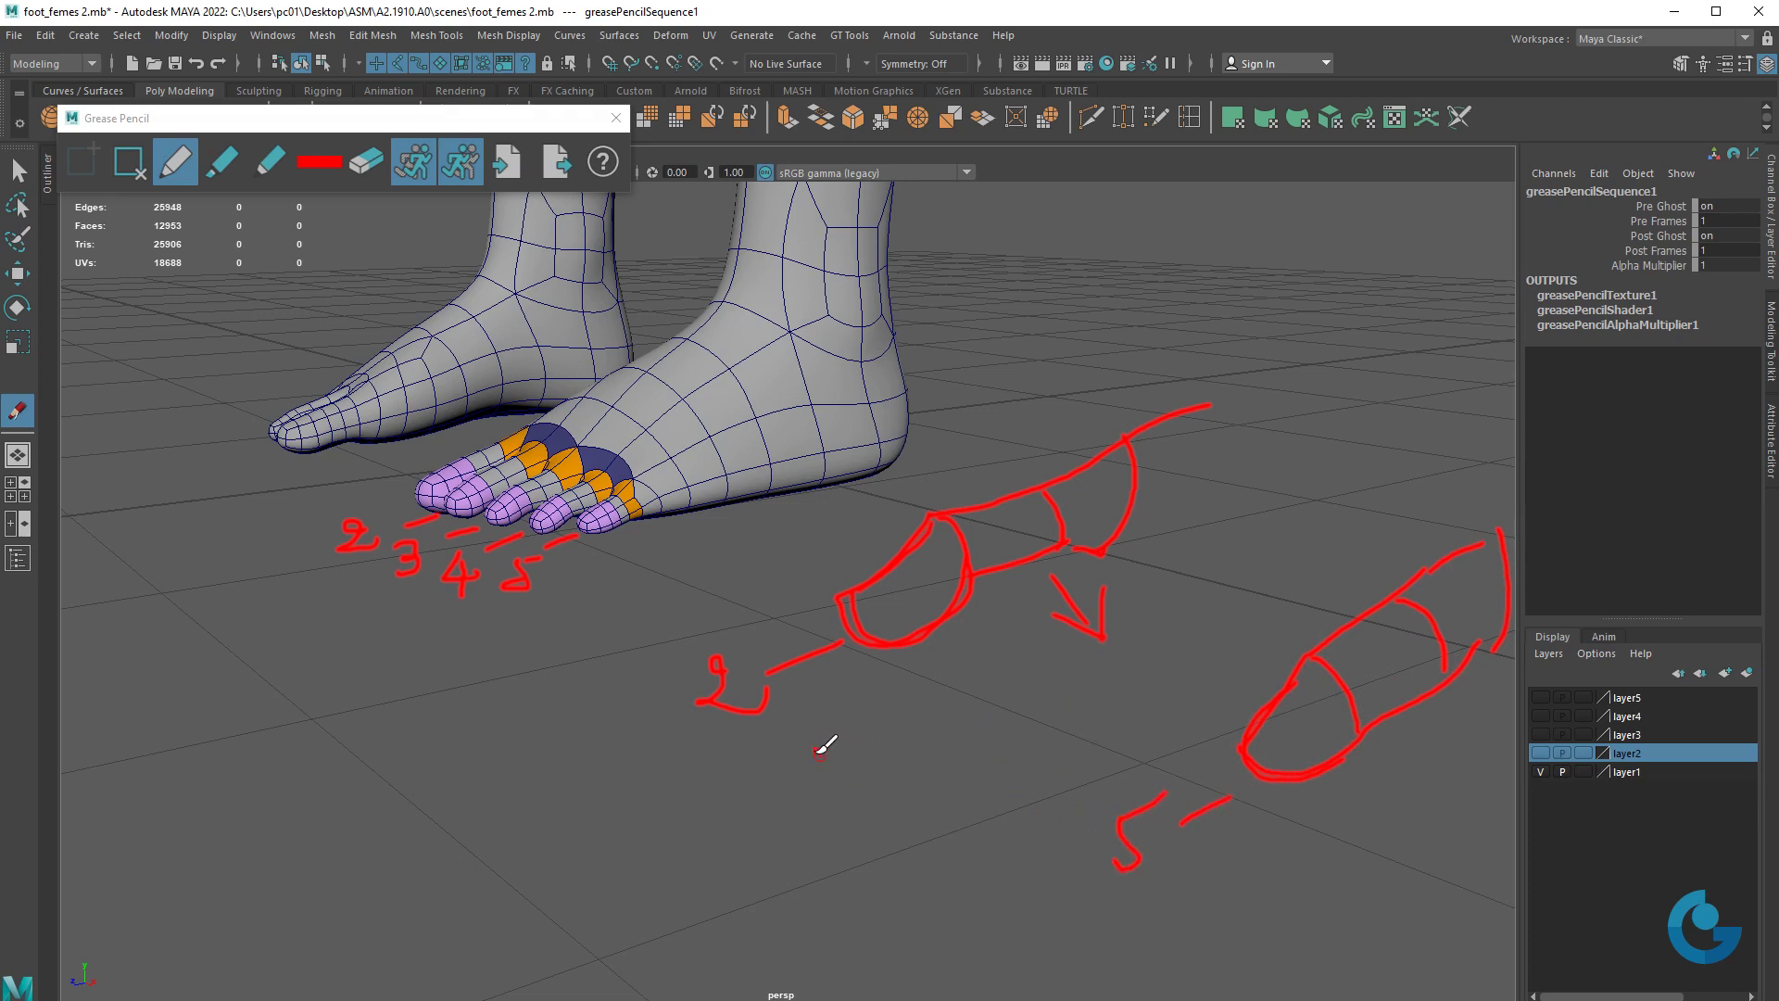
{"action": "left_click_drag", "start_coordinate": [890, 749], "coordinate": [893, 752]}
{"action": "left_click_drag", "start_coordinate": [985, 761], "coordinate": [1013, 752]}
{"action": "left_click_drag", "start_coordinate": [887, 528], "coordinate": [923, 471]}
- Undo the stray stroke, switch the pencil to yellow, and mark the toe joints
{"action": "key", "text": "ctrl+z"}
{"action": "left_click", "coordinate": [308, 168]}
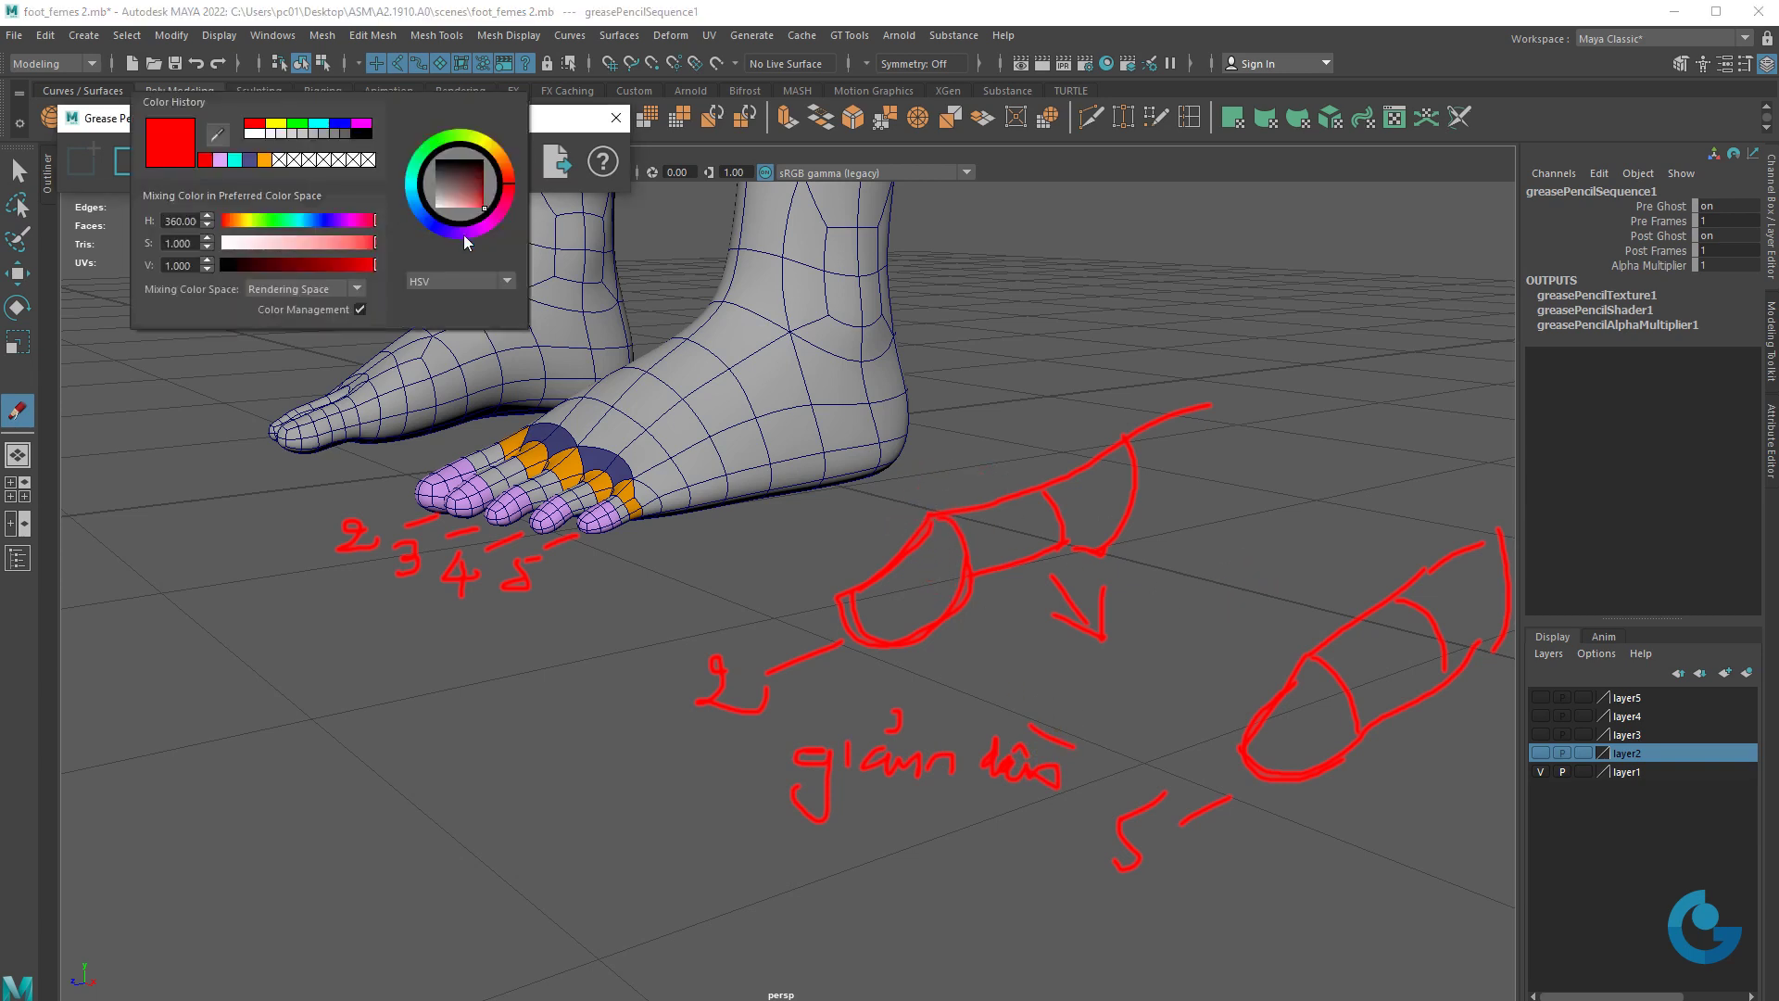
{"action": "left_click", "coordinate": [277, 128]}
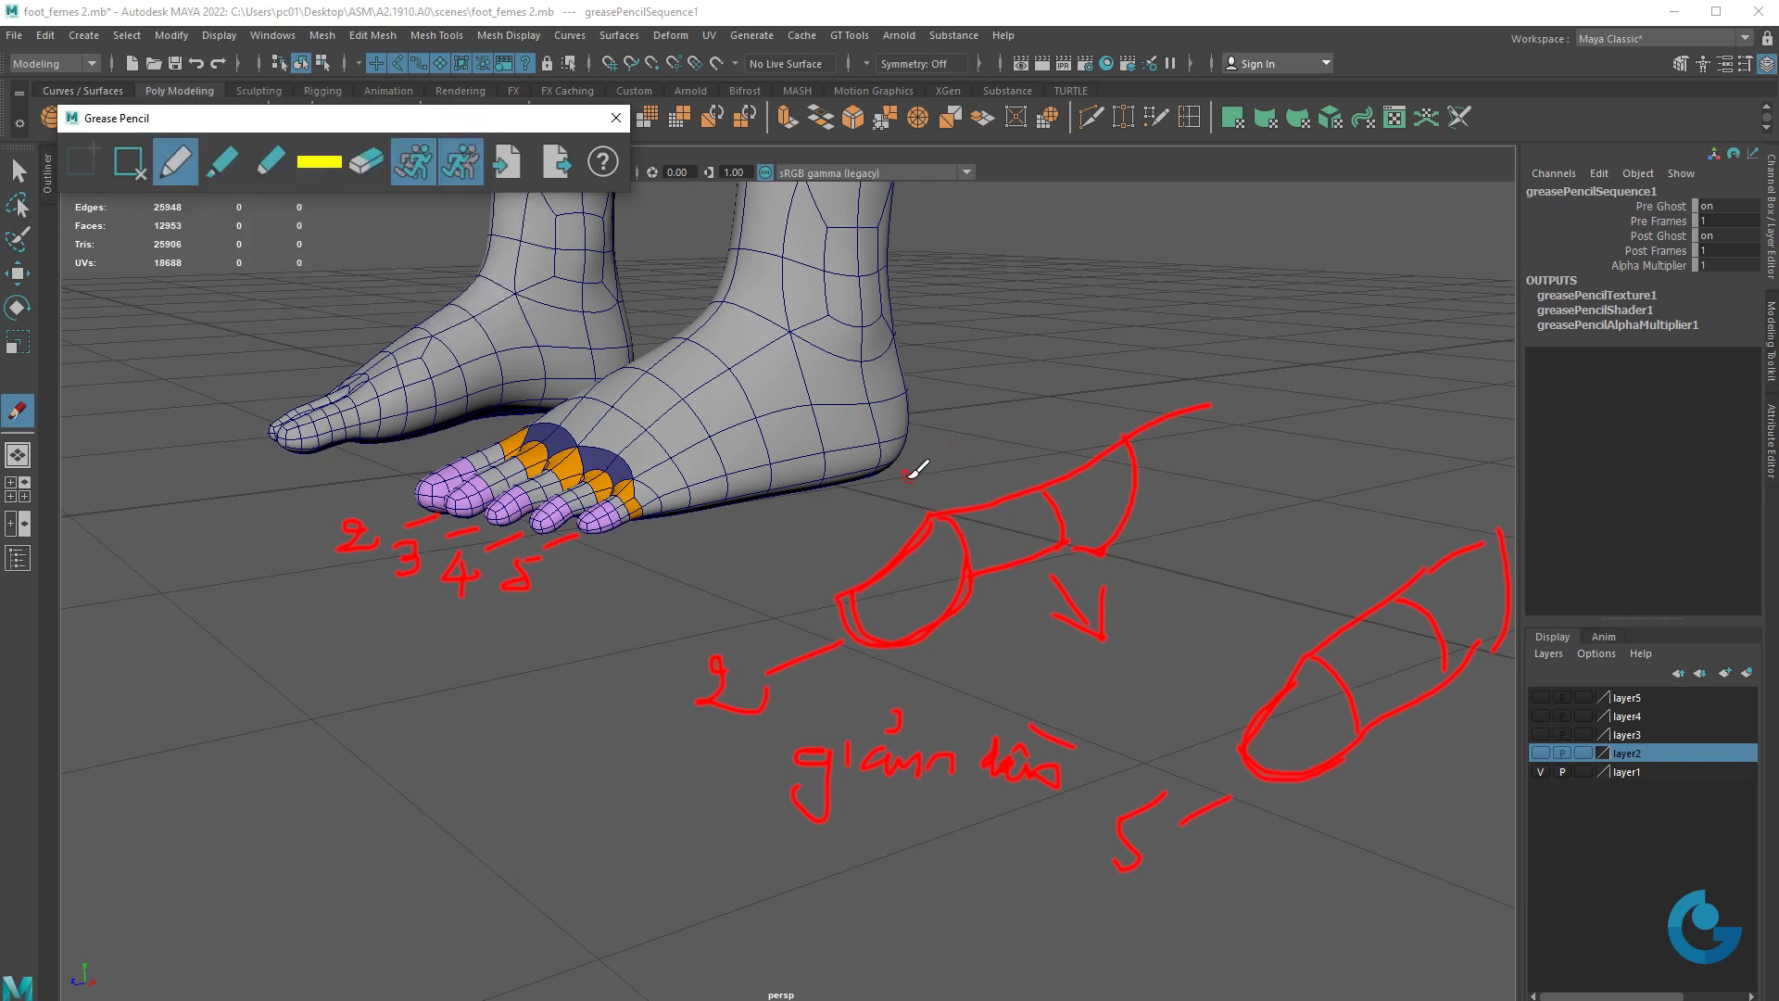
{"action": "mouse_move", "coordinate": [910, 468]}
{"action": "left_mouse_down"}
{"action": "mouse_move", "coordinate": [885, 523]}
{"action": "mouse_move", "coordinate": [982, 453]}
{"action": "left_mouse_up"}
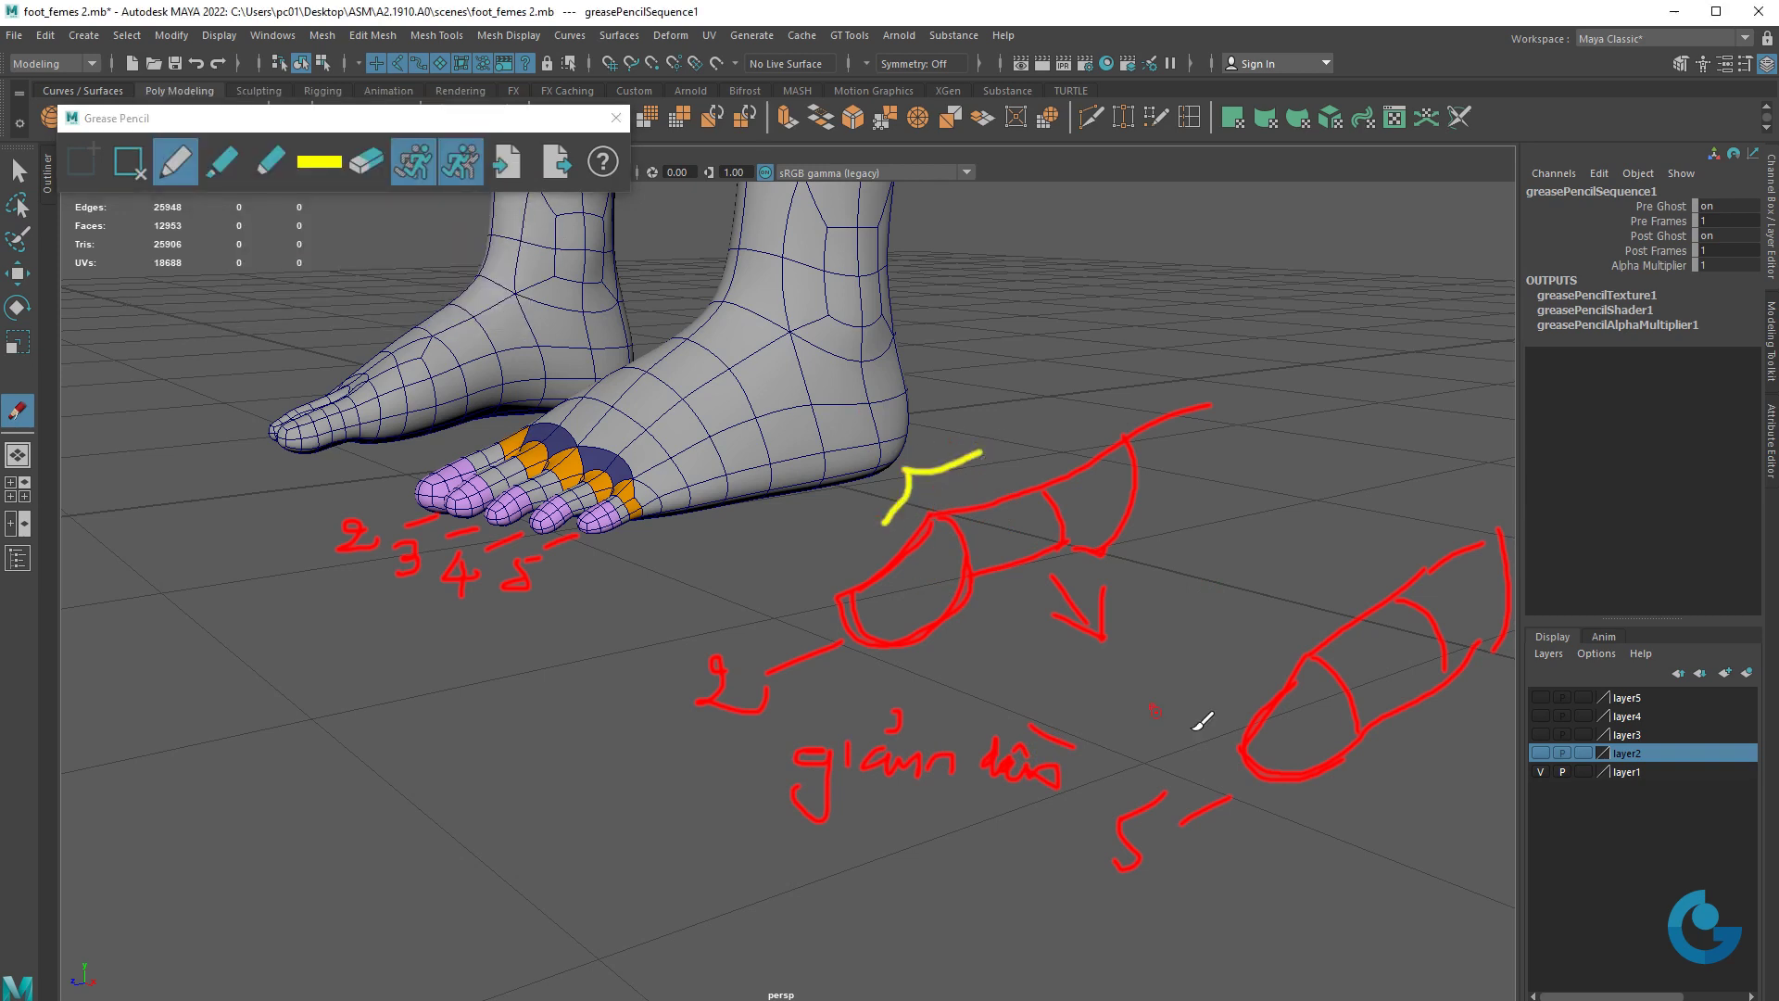
{"action": "left_click_drag", "start_coordinate": [1264, 662], "coordinate": [1323, 616]}
{"action": "left_click_drag", "start_coordinate": [460, 489], "coordinate": [504, 464]}
{"action": "left_click_drag", "start_coordinate": [584, 514], "coordinate": [627, 498]}
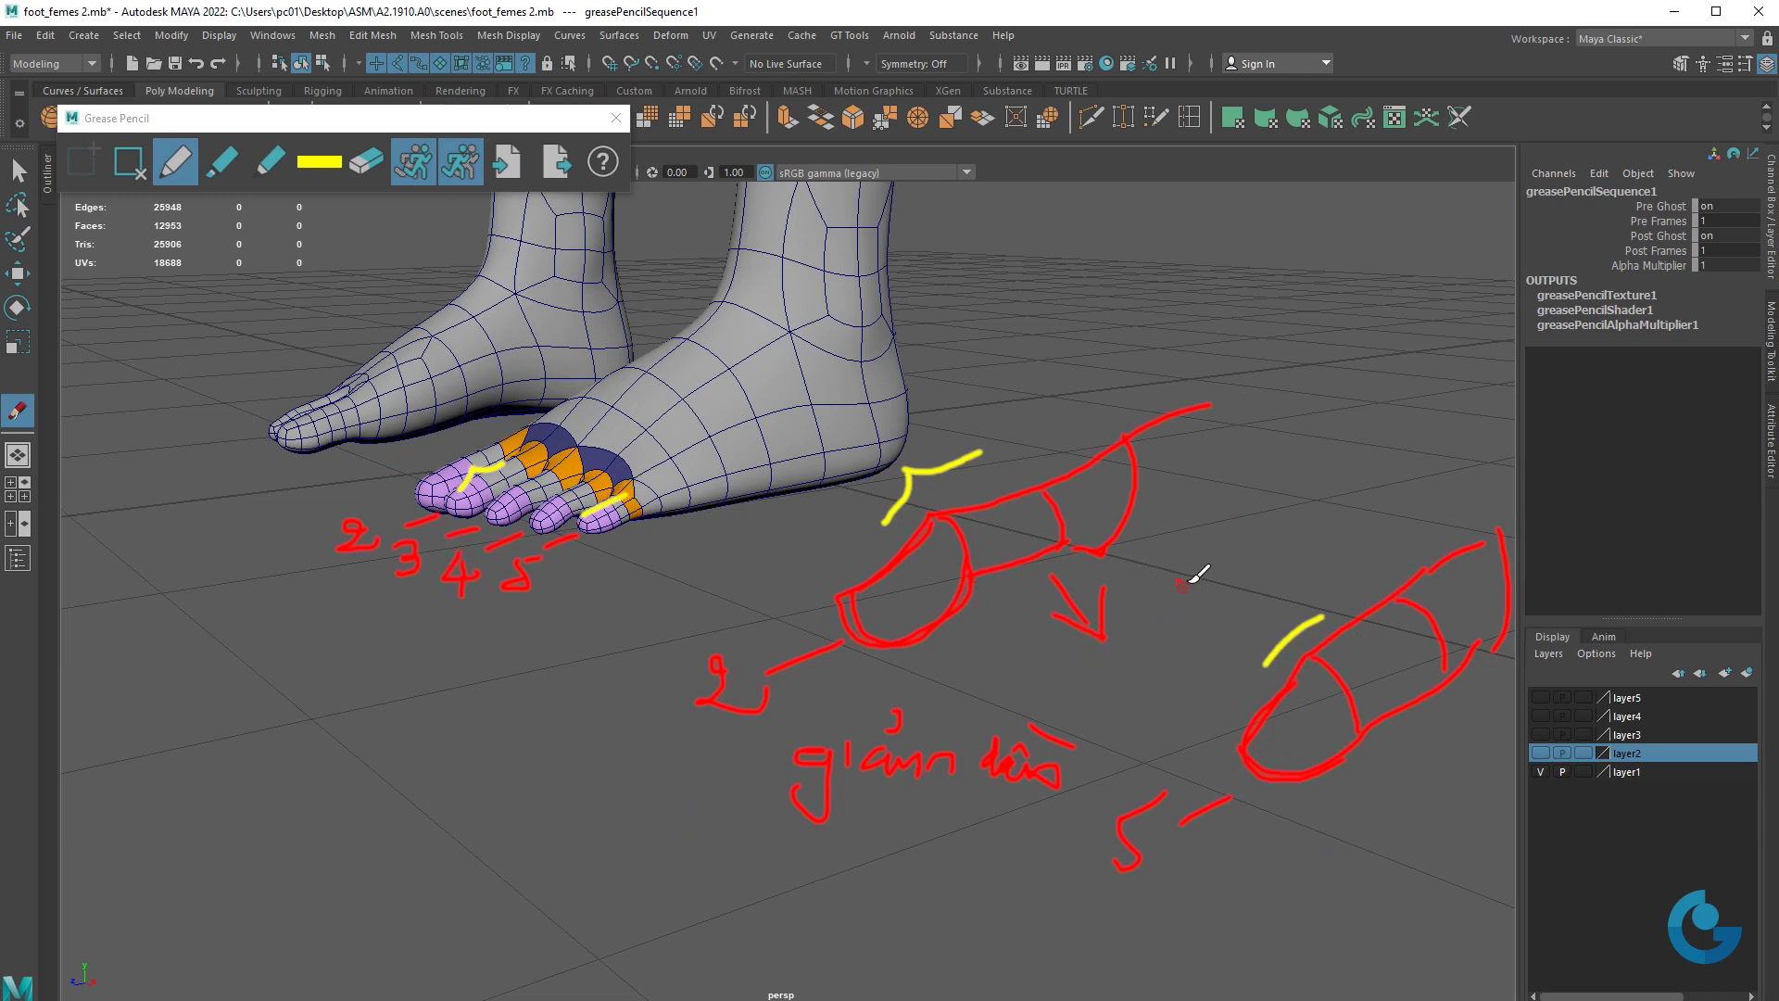
{"action": "left_click", "coordinate": [922, 481]}
- Add yellow joint marks between the sketches and number them 2 to 5
{"action": "left_click_drag", "start_coordinate": [1029, 598], "coordinate": [1126, 550]}
{"action": "left_click_drag", "start_coordinate": [1154, 630], "coordinate": [1233, 589]}
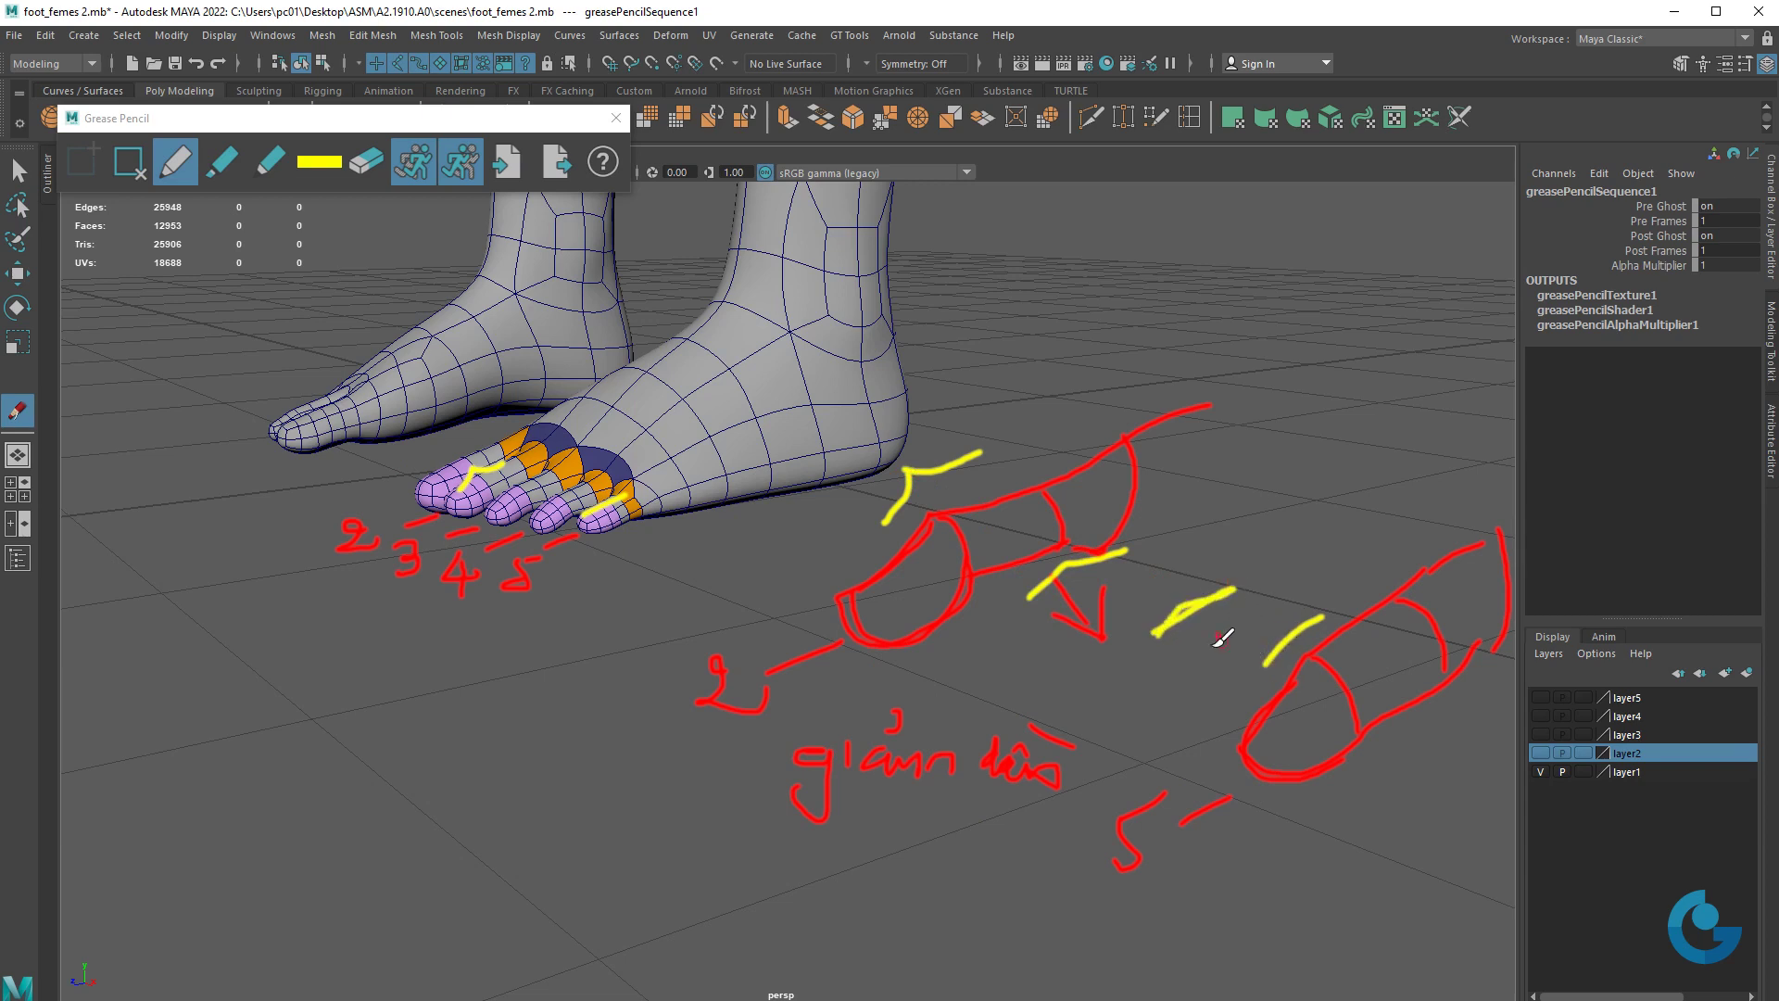
{"action": "left_click_drag", "start_coordinate": [1031, 603], "coordinate": [1128, 549]}
{"action": "left_click_drag", "start_coordinate": [1022, 406], "coordinate": [1056, 430]}
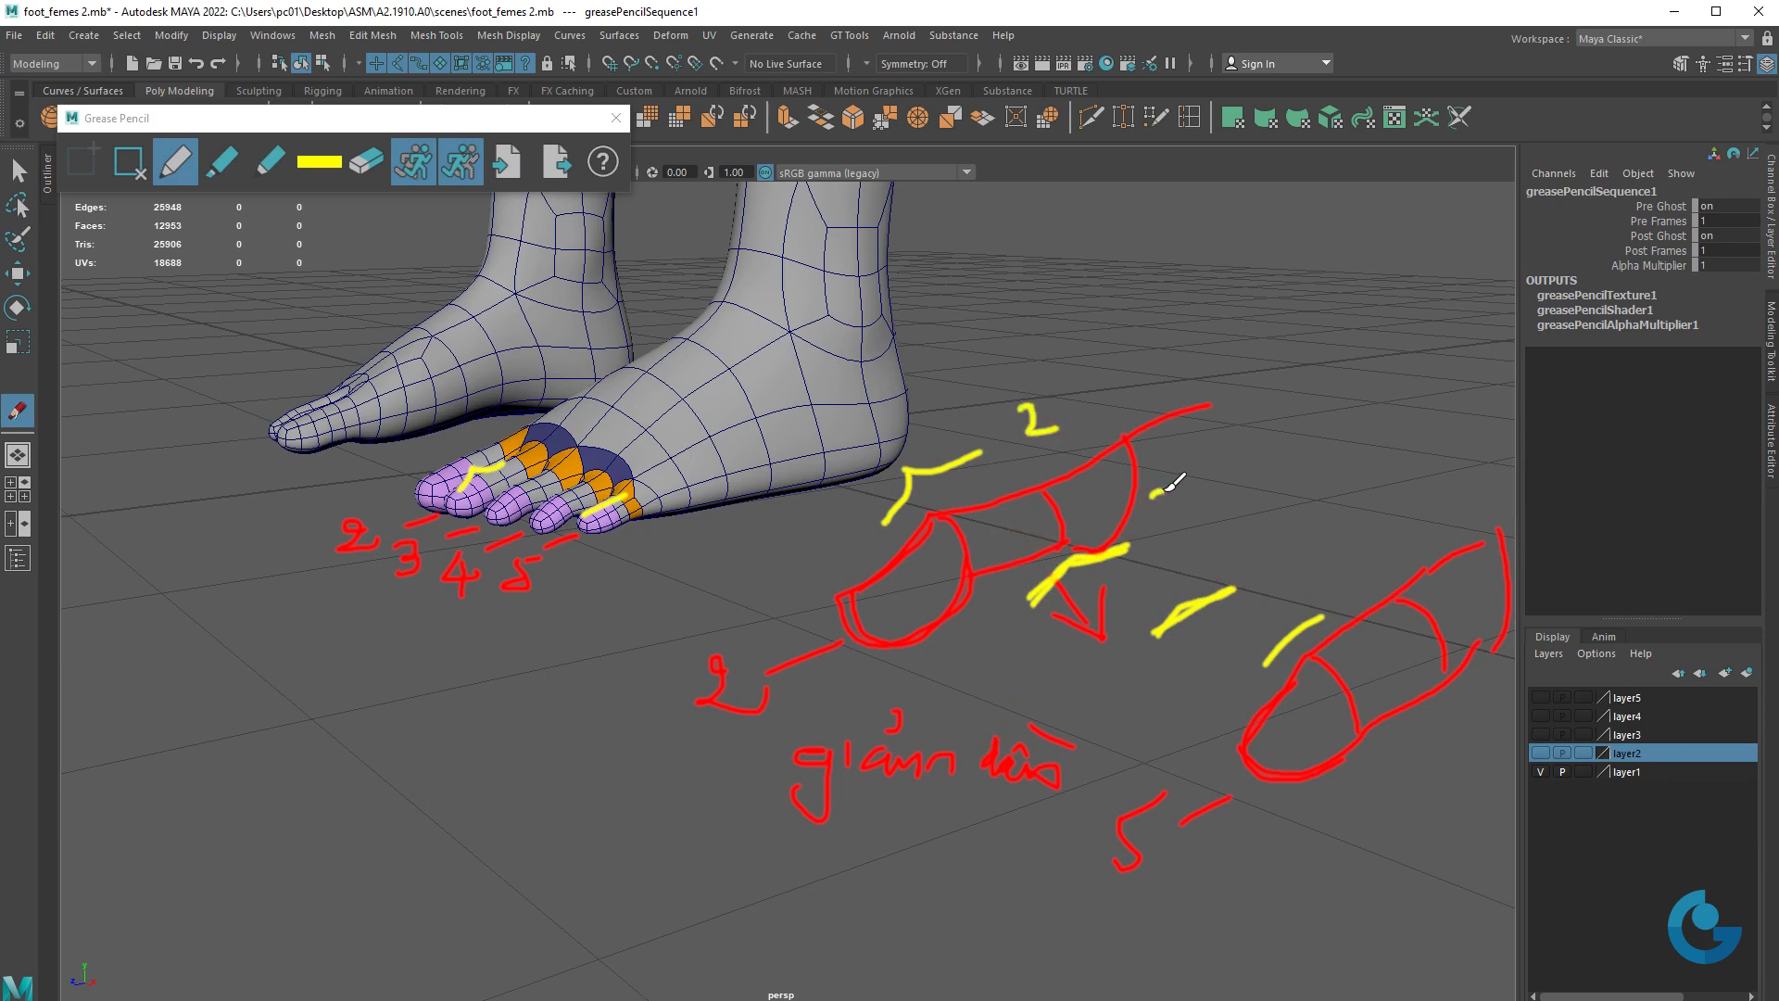
{"action": "left_click_drag", "start_coordinate": [1152, 491], "coordinate": [1153, 520]}
{"action": "mouse_move", "coordinate": [1263, 543]}
{"action": "left_mouse_down"}
{"action": "mouse_move", "coordinate": [1290, 559]}
{"action": "mouse_move", "coordinate": [1287, 591]}
{"action": "mouse_move", "coordinate": [1354, 608]}
{"action": "mouse_move", "coordinate": [1390, 542]}
{"action": "left_mouse_up"}
{"action": "left_click", "coordinate": [1349, 582]}
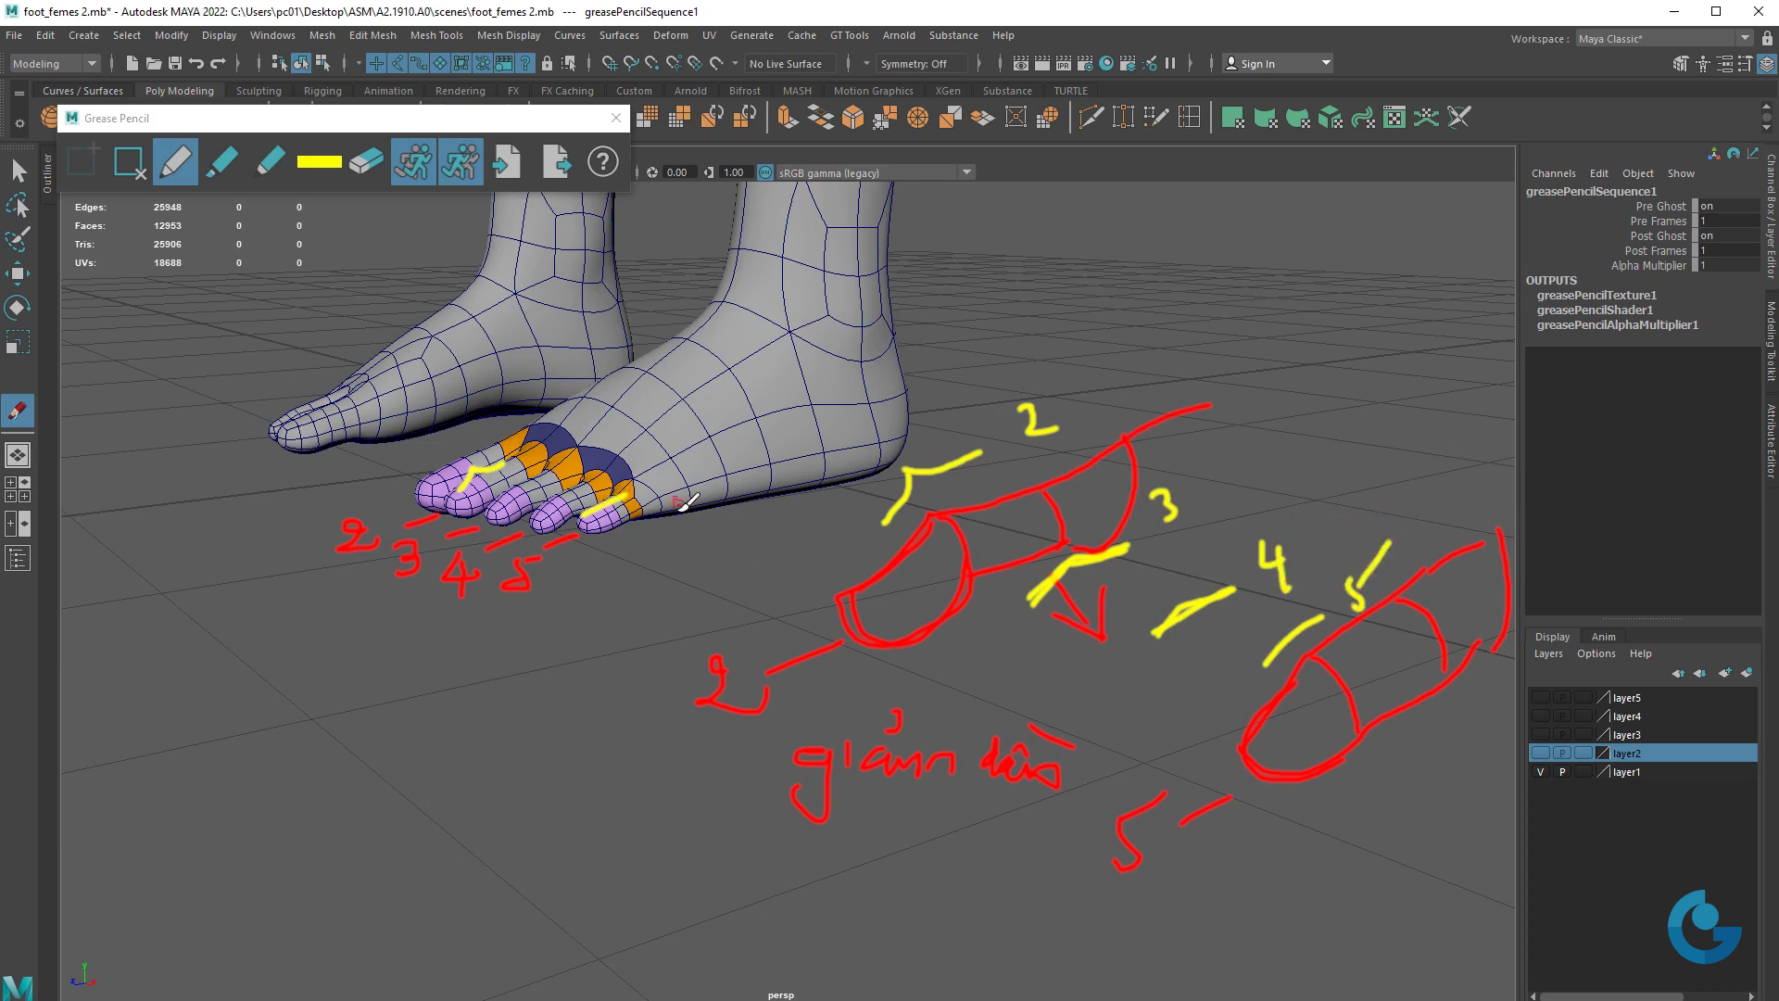
- Erase all grease-pencil drawings and orbit in close to the right foot's toes
{"action": "left_click", "coordinate": [959, 769]}
{"action": "left_click", "coordinate": [129, 163]}
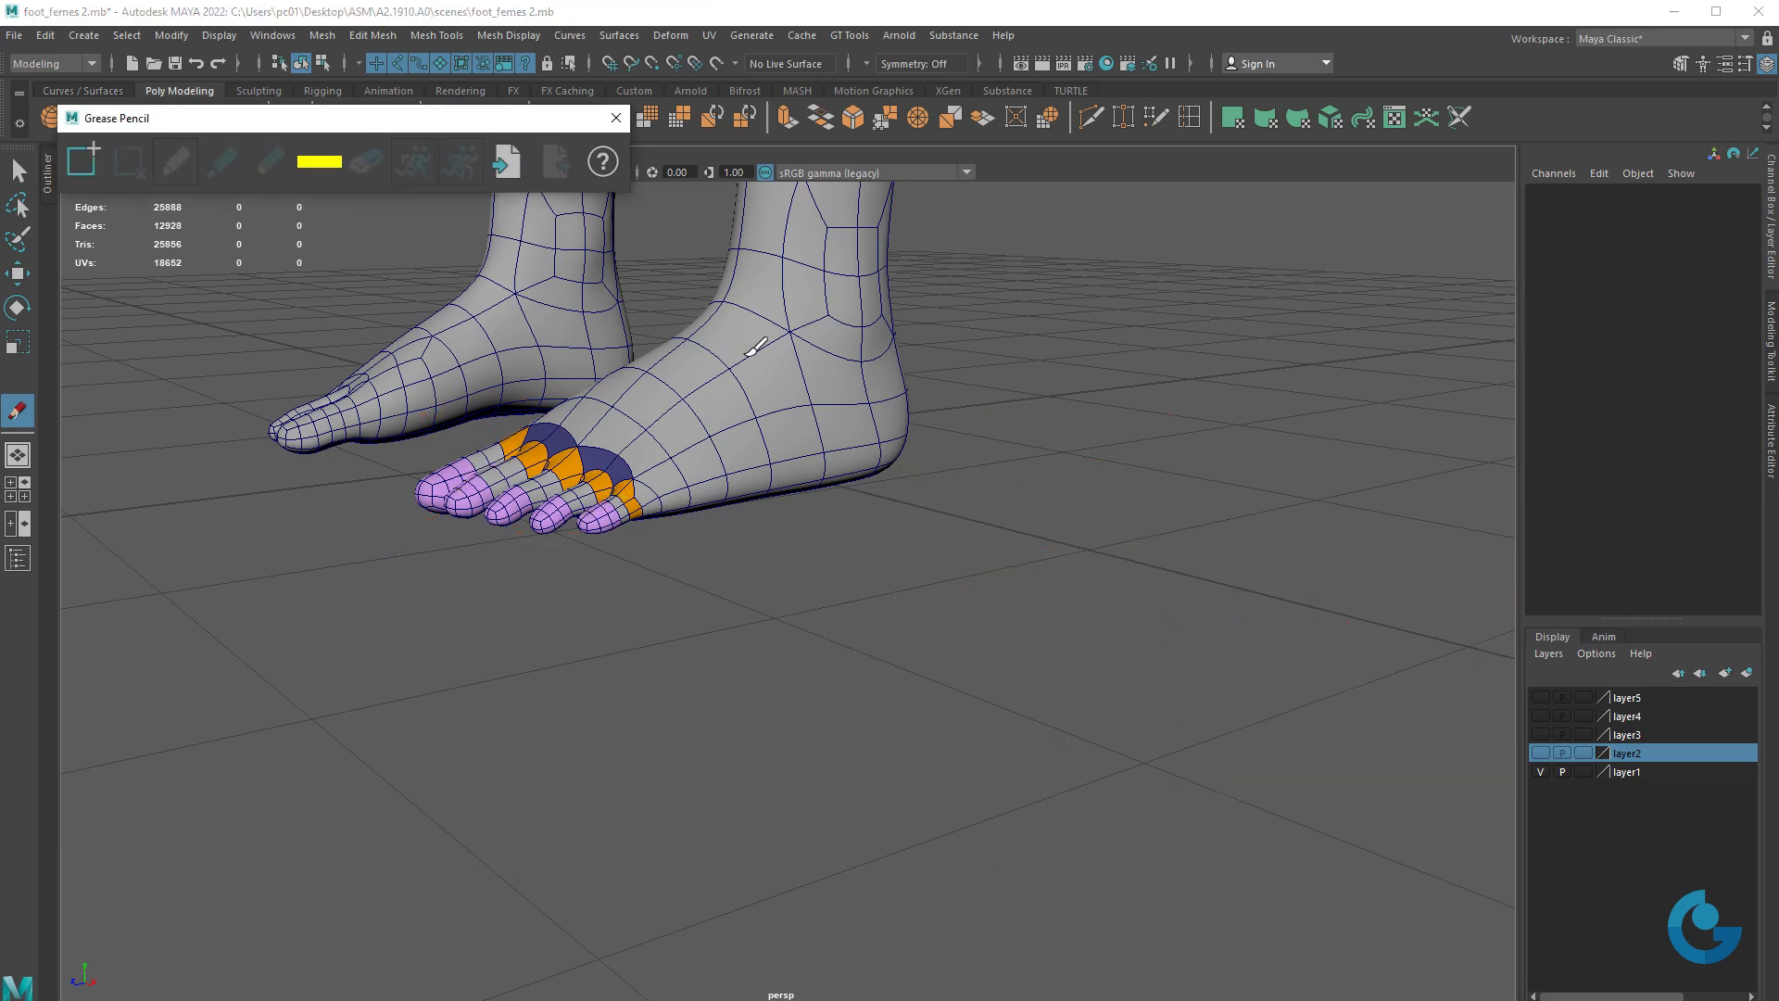
{"action": "mouse_move", "coordinate": [727, 454]}
{"action": "left_mouse_down", "text": "alt"}
{"action": "mouse_move", "coordinate": [898, 568]}
{"action": "mouse_move", "coordinate": [1111, 556]}
{"action": "left_mouse_up", "text": "alt"}
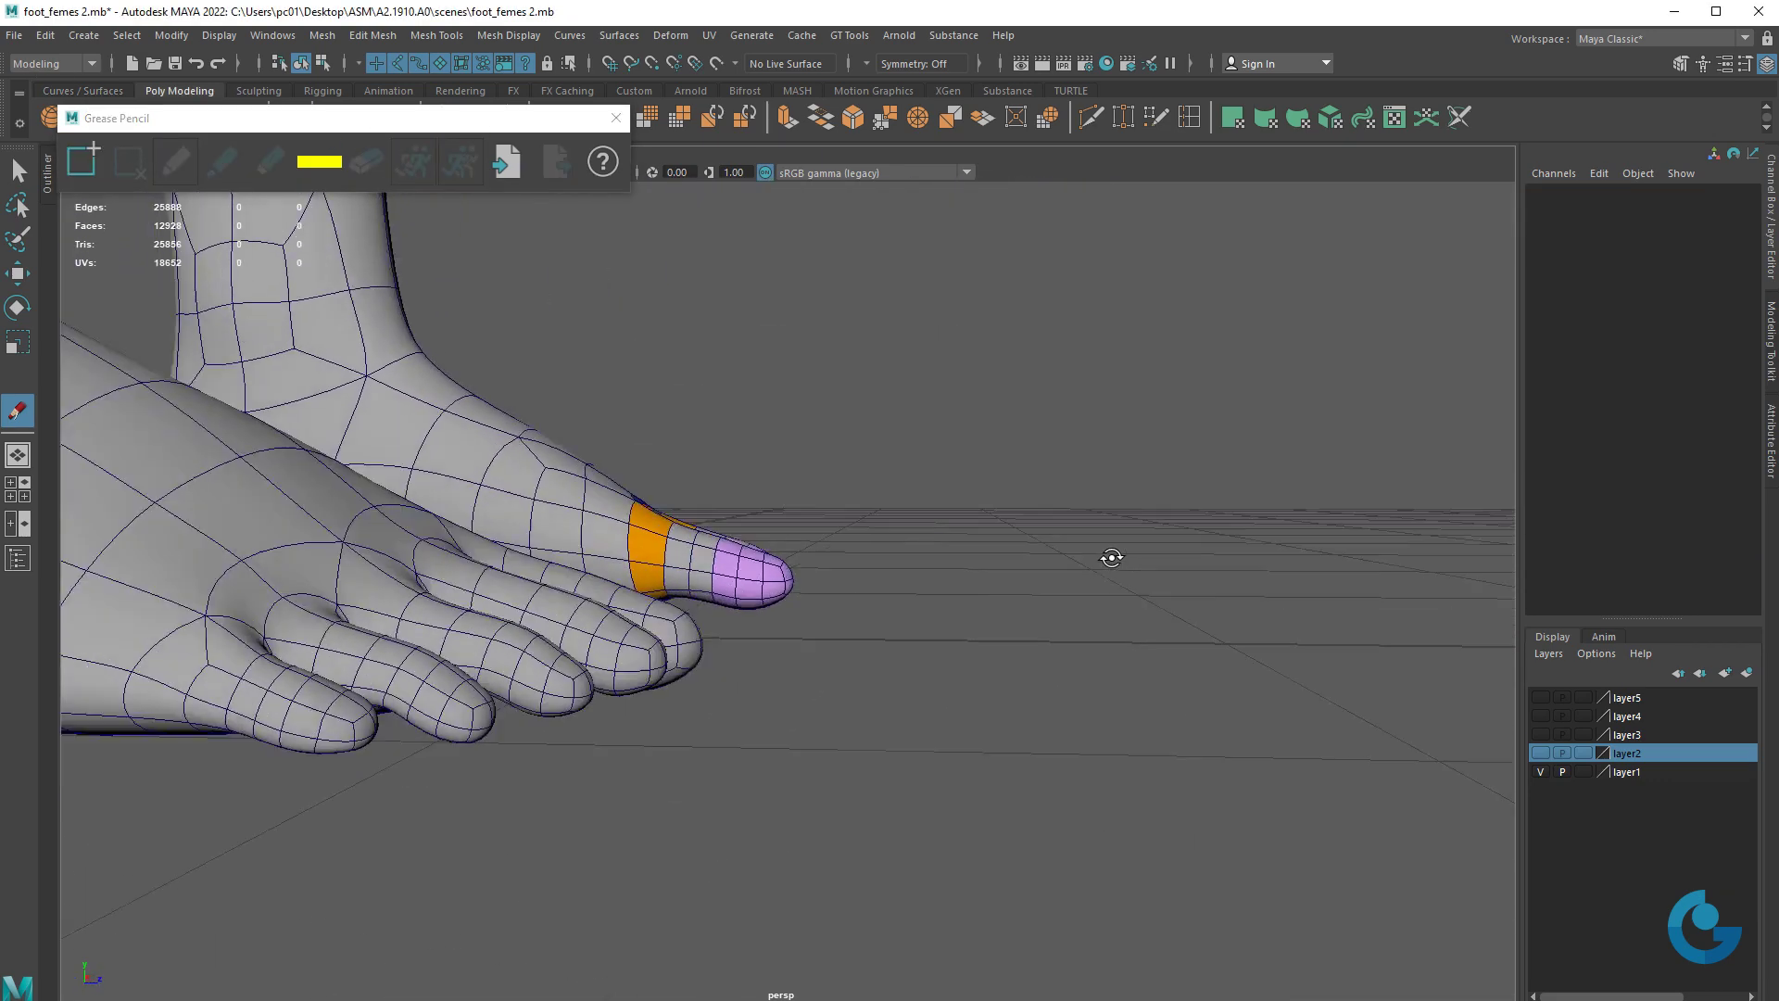
{"action": "scroll", "coordinate": [915, 630], "scroll_direction": "up", "scroll_amount": 3}
{"action": "scroll", "coordinate": [916, 630], "scroll_direction": "down", "scroll_amount": 3}
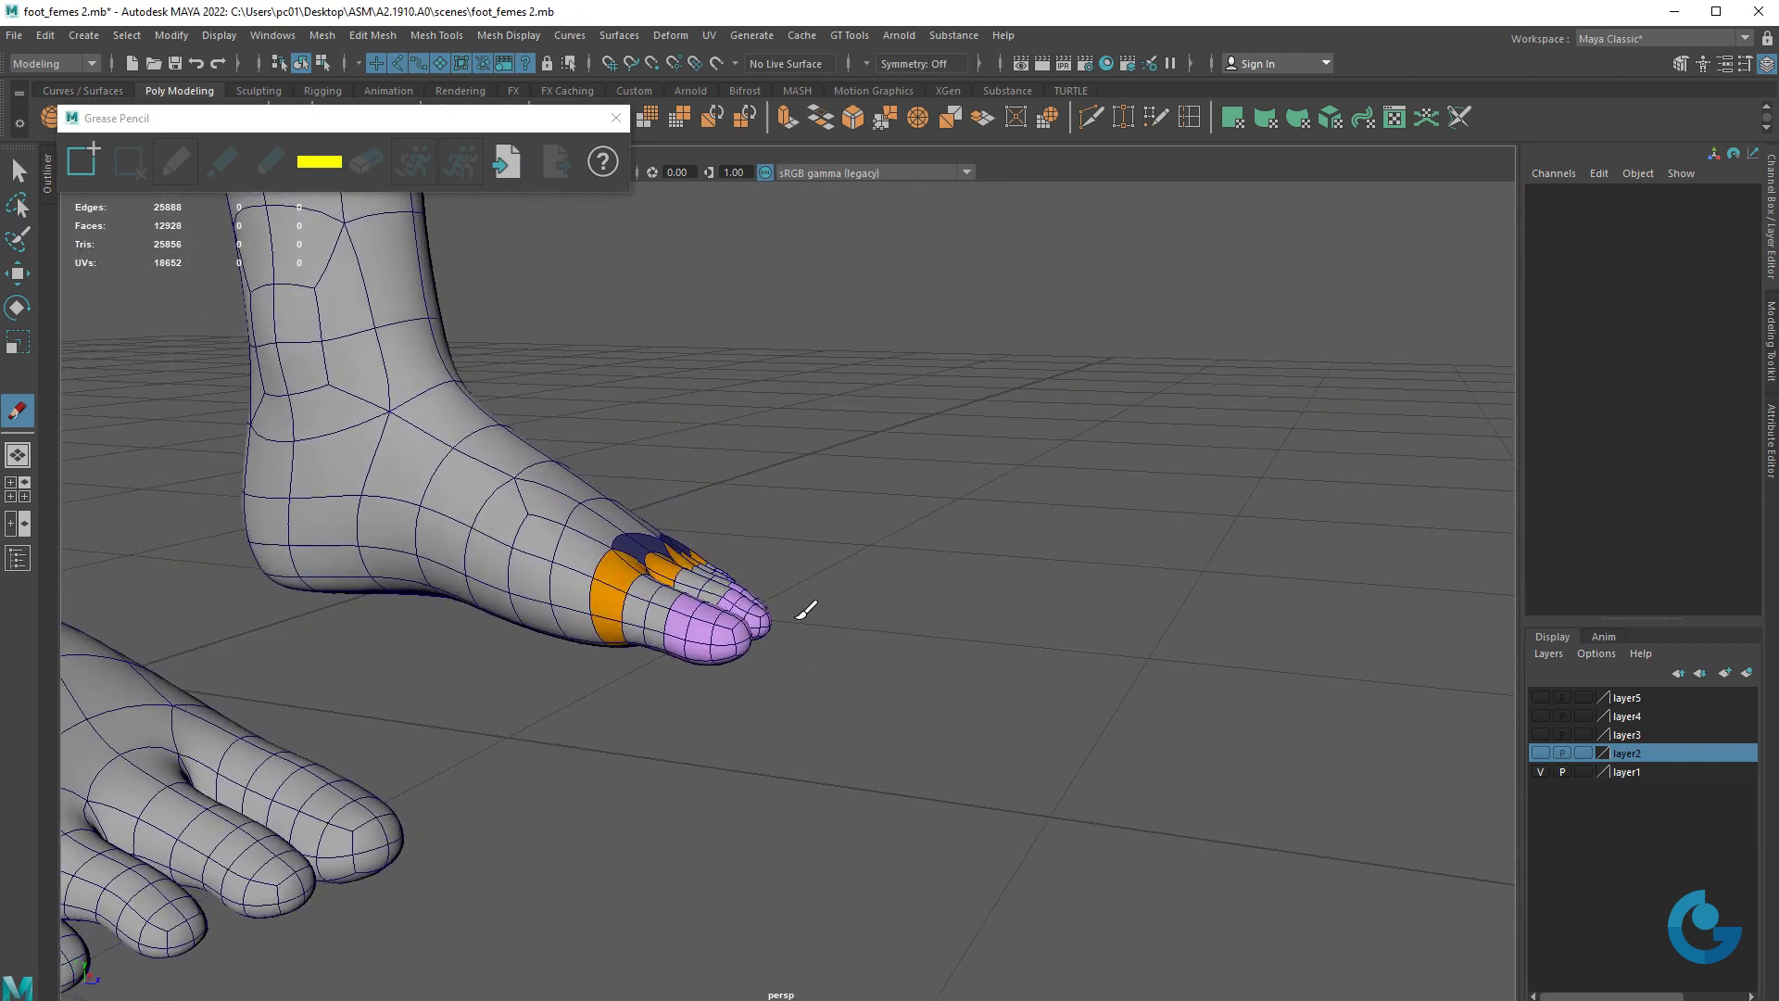
- Sketch a yellow segmented toe diagram with a nail, noted 'nằm ngang' underneath
{"action": "mouse_move", "coordinate": [757, 656]}
{"action": "left_mouse_down"}
{"action": "mouse_move", "coordinate": [827, 645]}
{"action": "mouse_move", "coordinate": [844, 684]}
{"action": "left_mouse_up"}
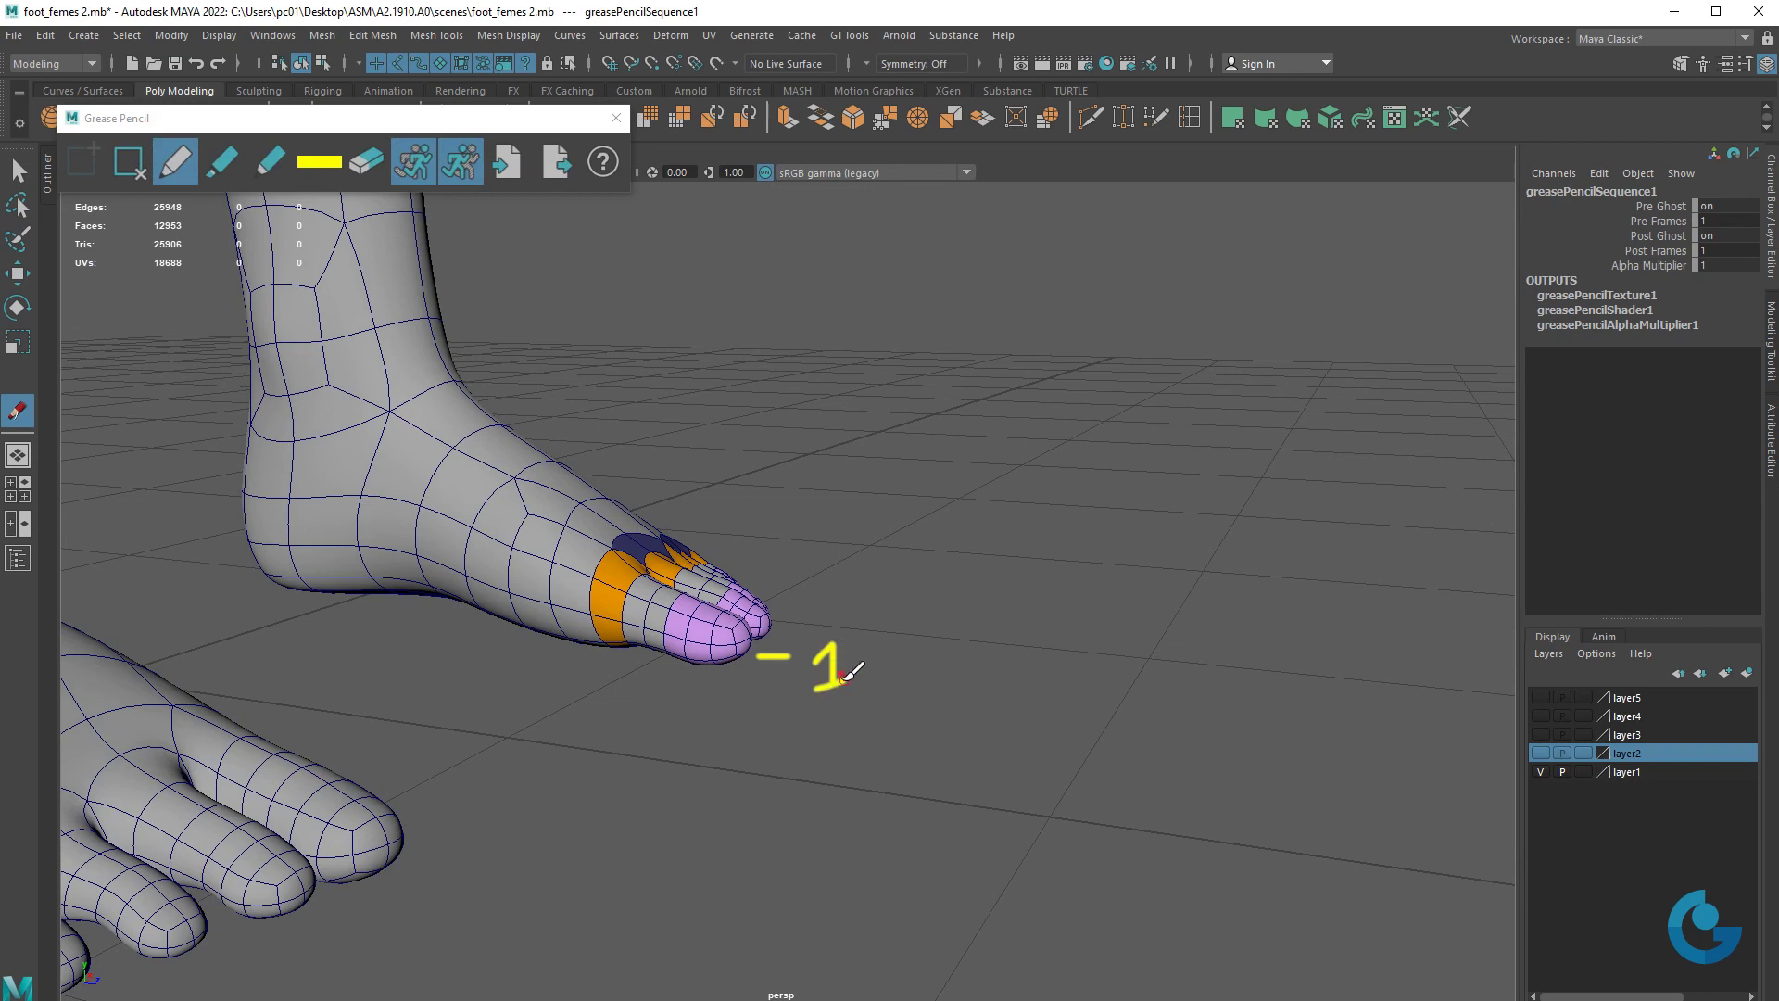
{"action": "left_click_drag", "start_coordinate": [998, 501], "coordinate": [1332, 488]}
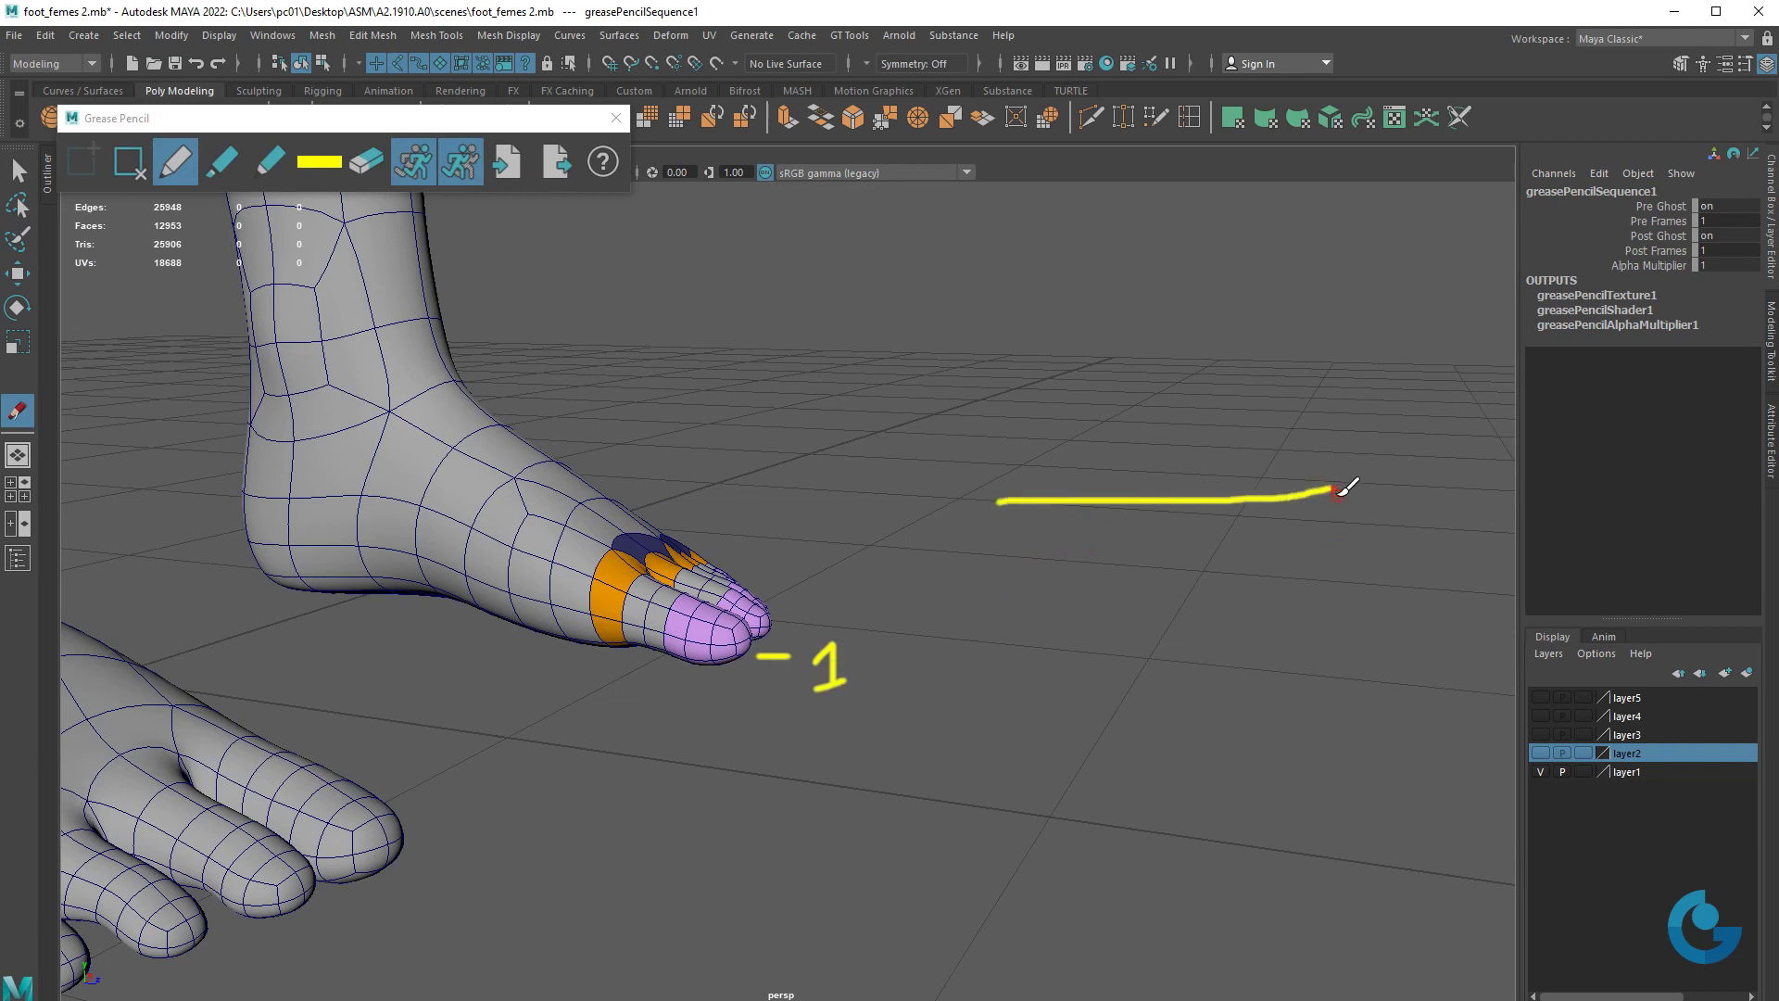
{"action": "key", "text": "ctrl+z"}
{"action": "mouse_move", "coordinate": [1007, 462]}
{"action": "left_mouse_down"}
{"action": "mouse_move", "coordinate": [1262, 478]}
{"action": "mouse_move", "coordinate": [1262, 512]}
{"action": "mouse_move", "coordinate": [1204, 554]}
{"action": "mouse_move", "coordinate": [1041, 556]}
{"action": "left_mouse_up"}
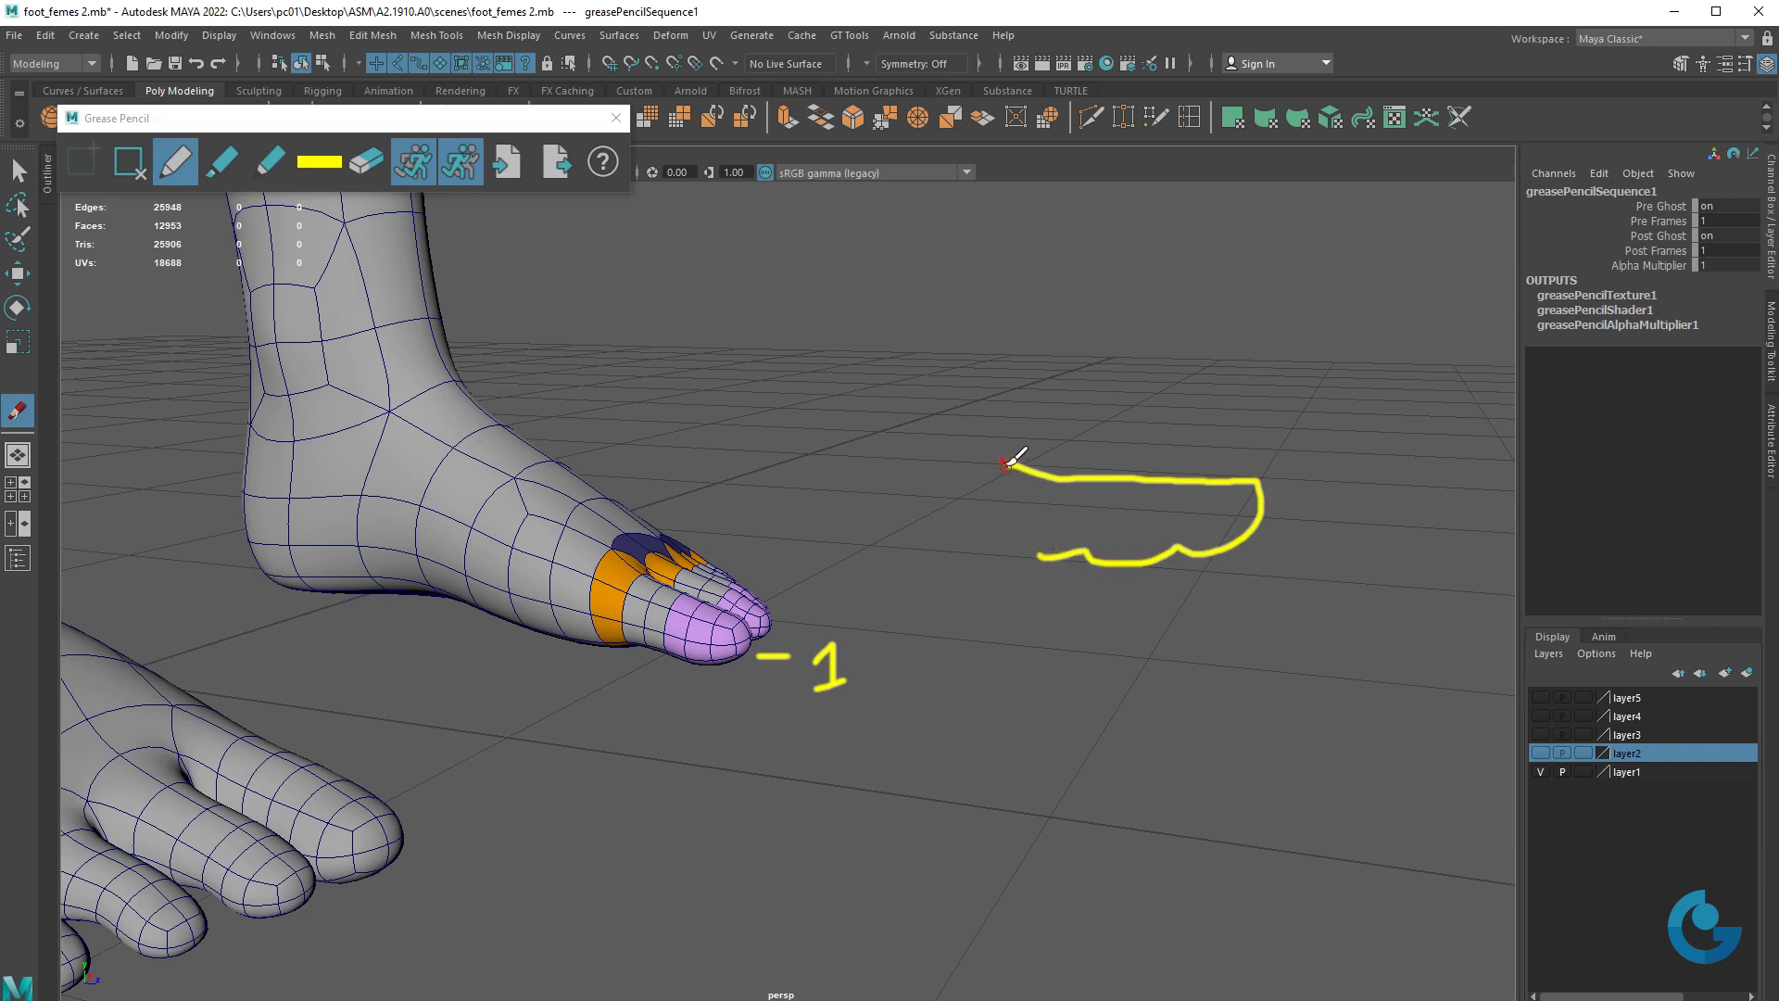
{"action": "left_click_drag", "start_coordinate": [989, 463], "coordinate": [1036, 554]}
{"action": "left_click_drag", "start_coordinate": [1075, 480], "coordinate": [1090, 556]}
{"action": "left_click_drag", "start_coordinate": [1171, 480], "coordinate": [1177, 554]}
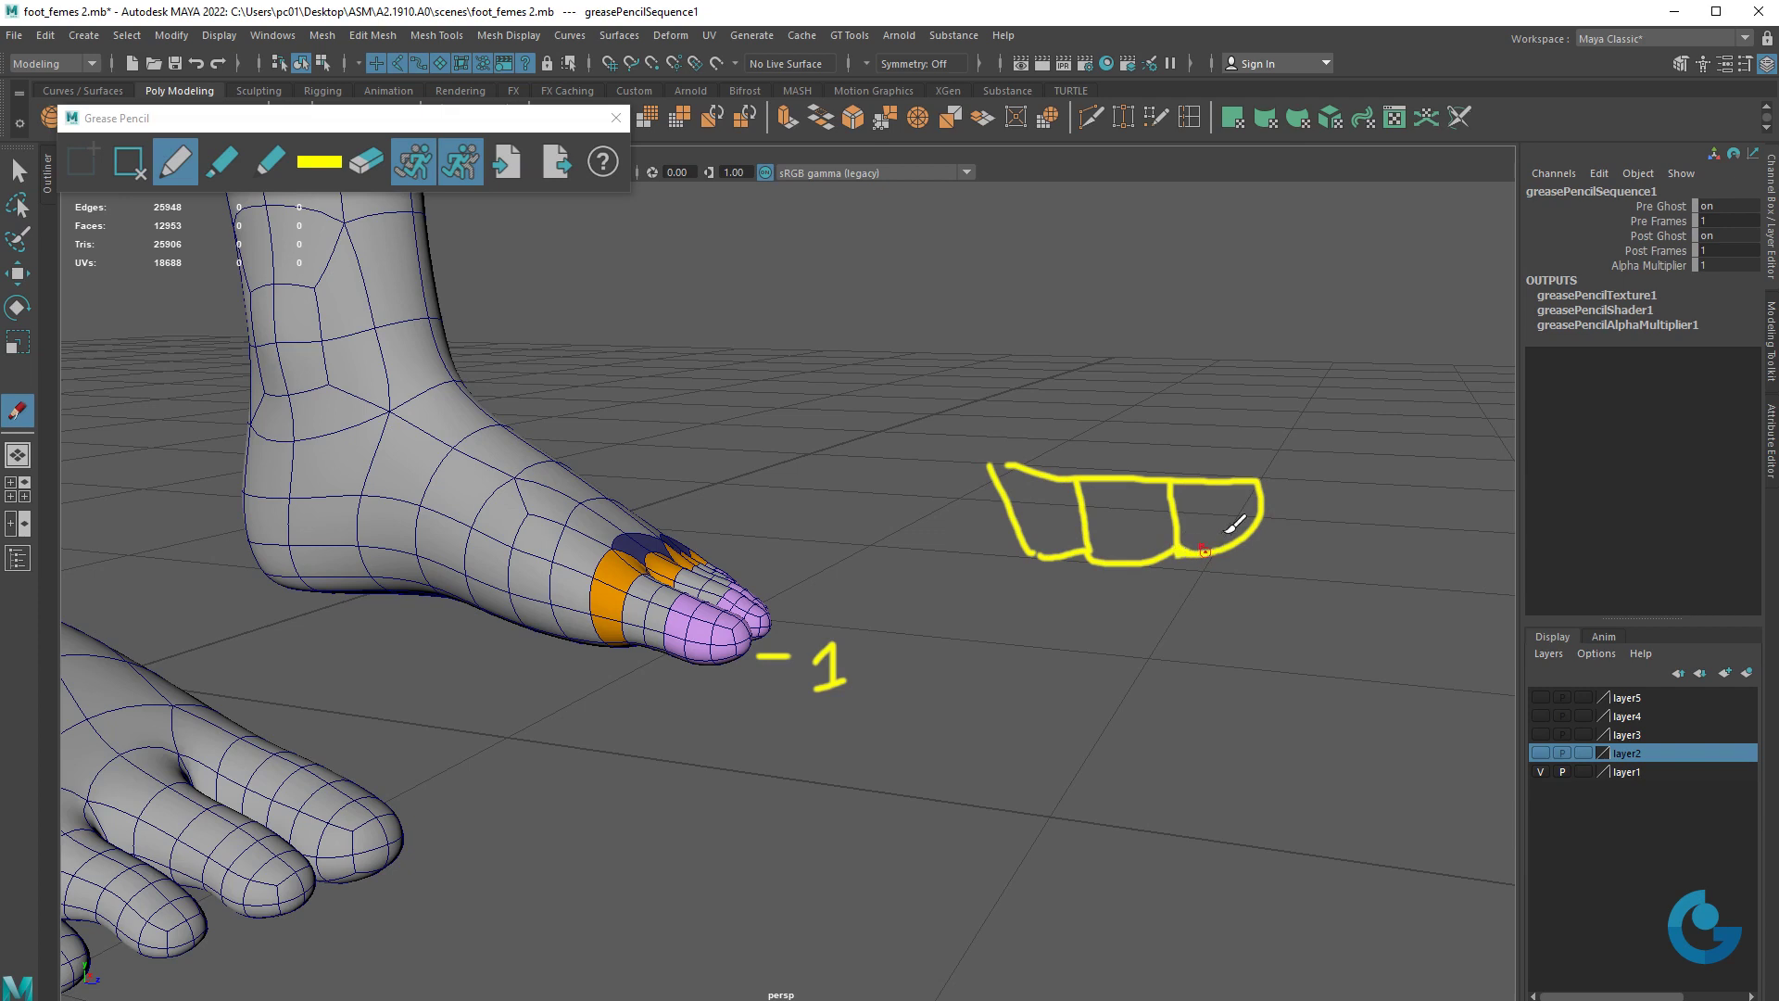
{"action": "left_click_drag", "start_coordinate": [1192, 484], "coordinate": [1242, 488]}
{"action": "mouse_move", "coordinate": [987, 604]}
{"action": "left_mouse_down"}
{"action": "mouse_move", "coordinate": [1016, 630]}
{"action": "mouse_move", "coordinate": [1124, 642]}
{"action": "mouse_move", "coordinate": [1037, 602]}
{"action": "mouse_move", "coordinate": [1103, 585]}
{"action": "mouse_move", "coordinate": [1370, 619]}
{"action": "mouse_move", "coordinate": [1306, 718]}
{"action": "left_mouse_up"}
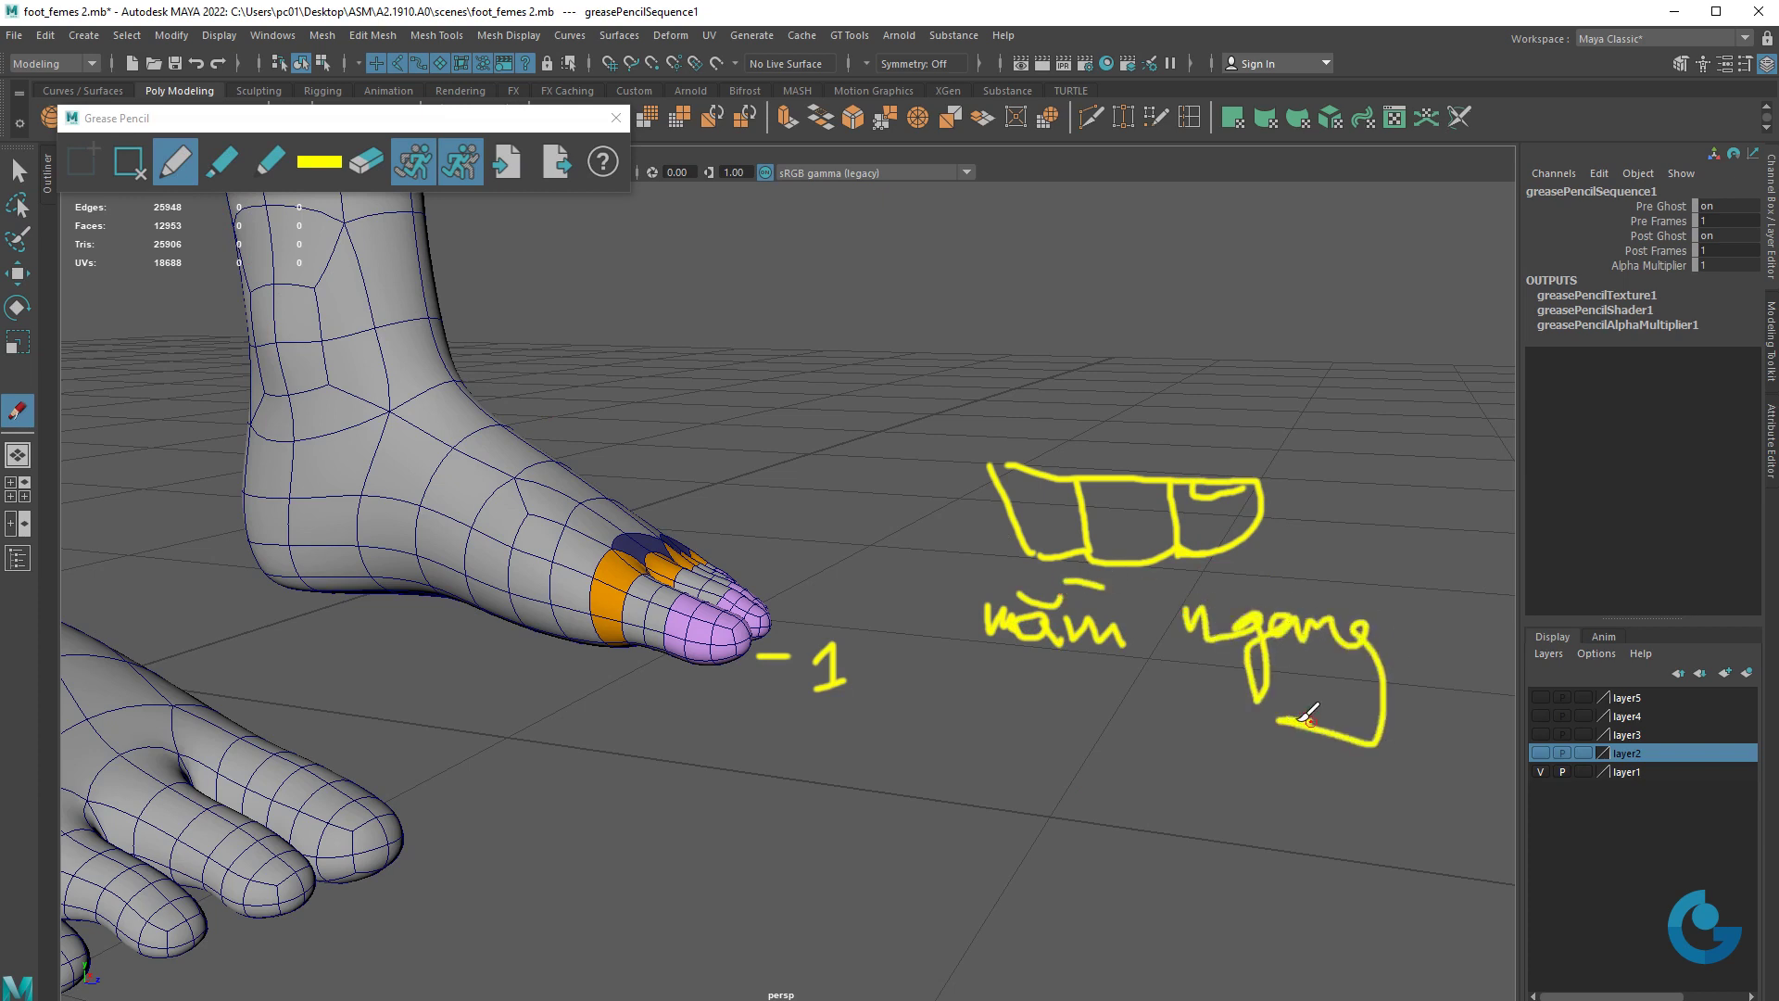
{"action": "left_click_drag", "start_coordinate": [986, 399], "coordinate": [1221, 446]}
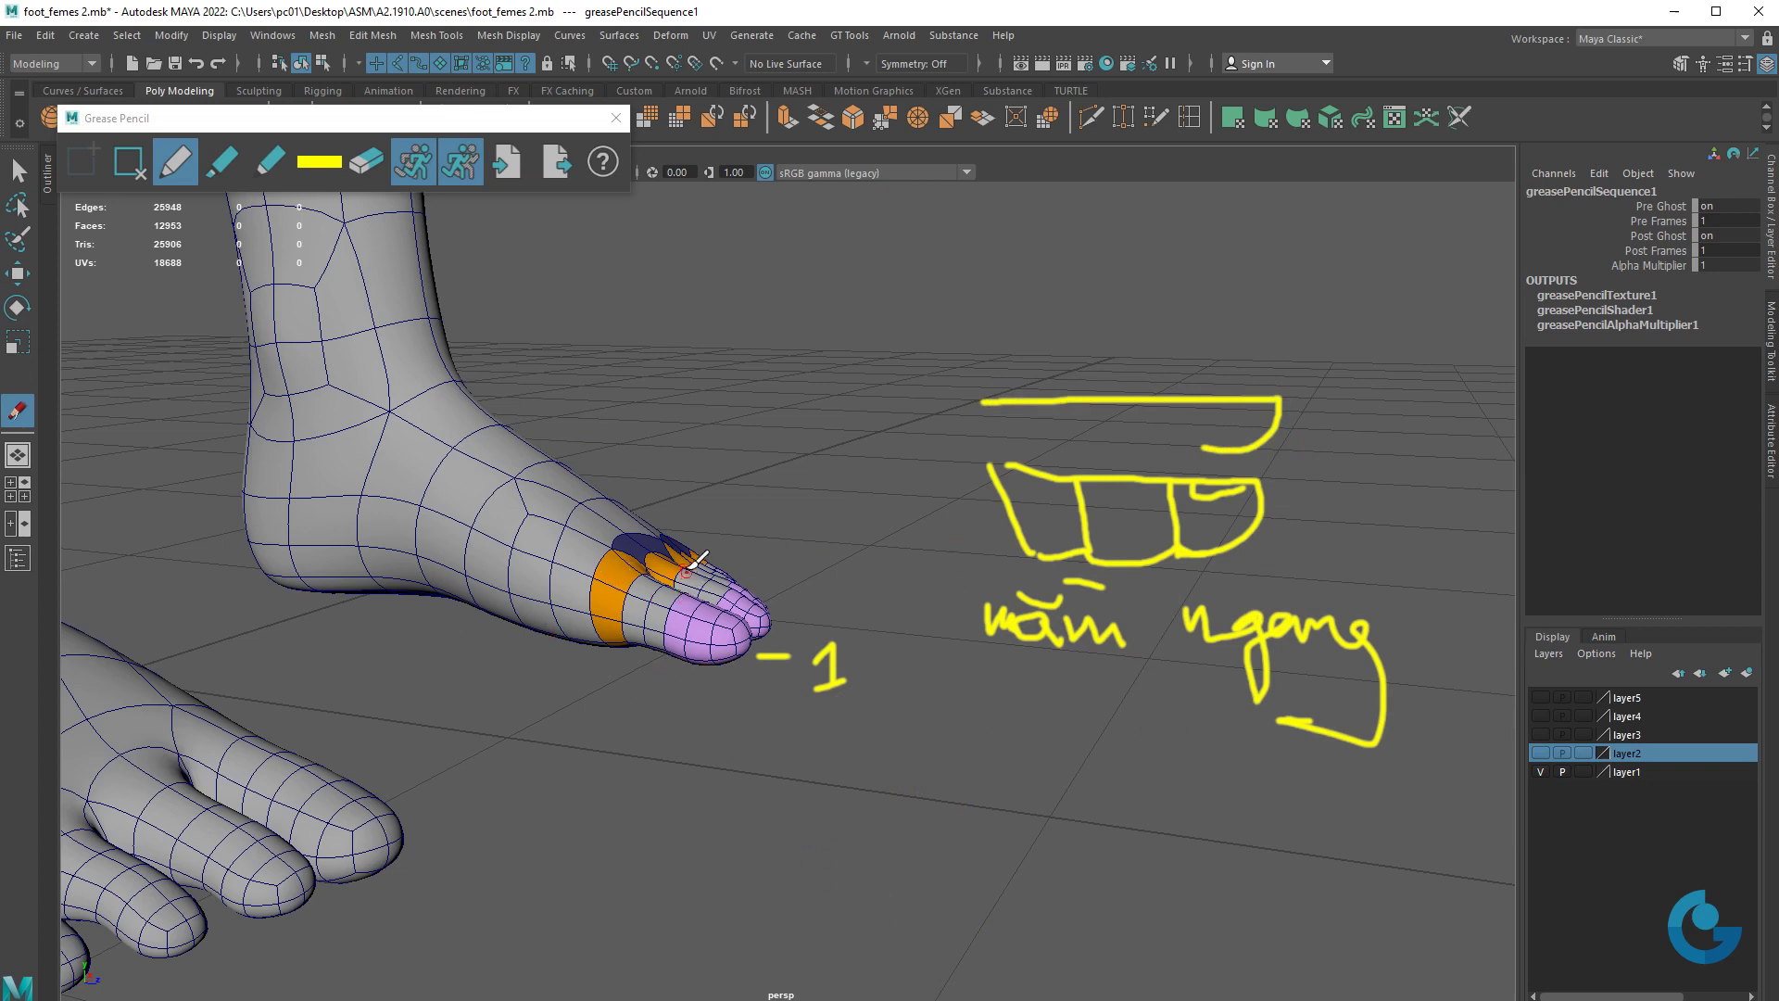
- Clear the yellow sketches and close Grease Pencil, then hide layer1 and show layer2's toe mesh
{"action": "left_click", "coordinate": [135, 169]}
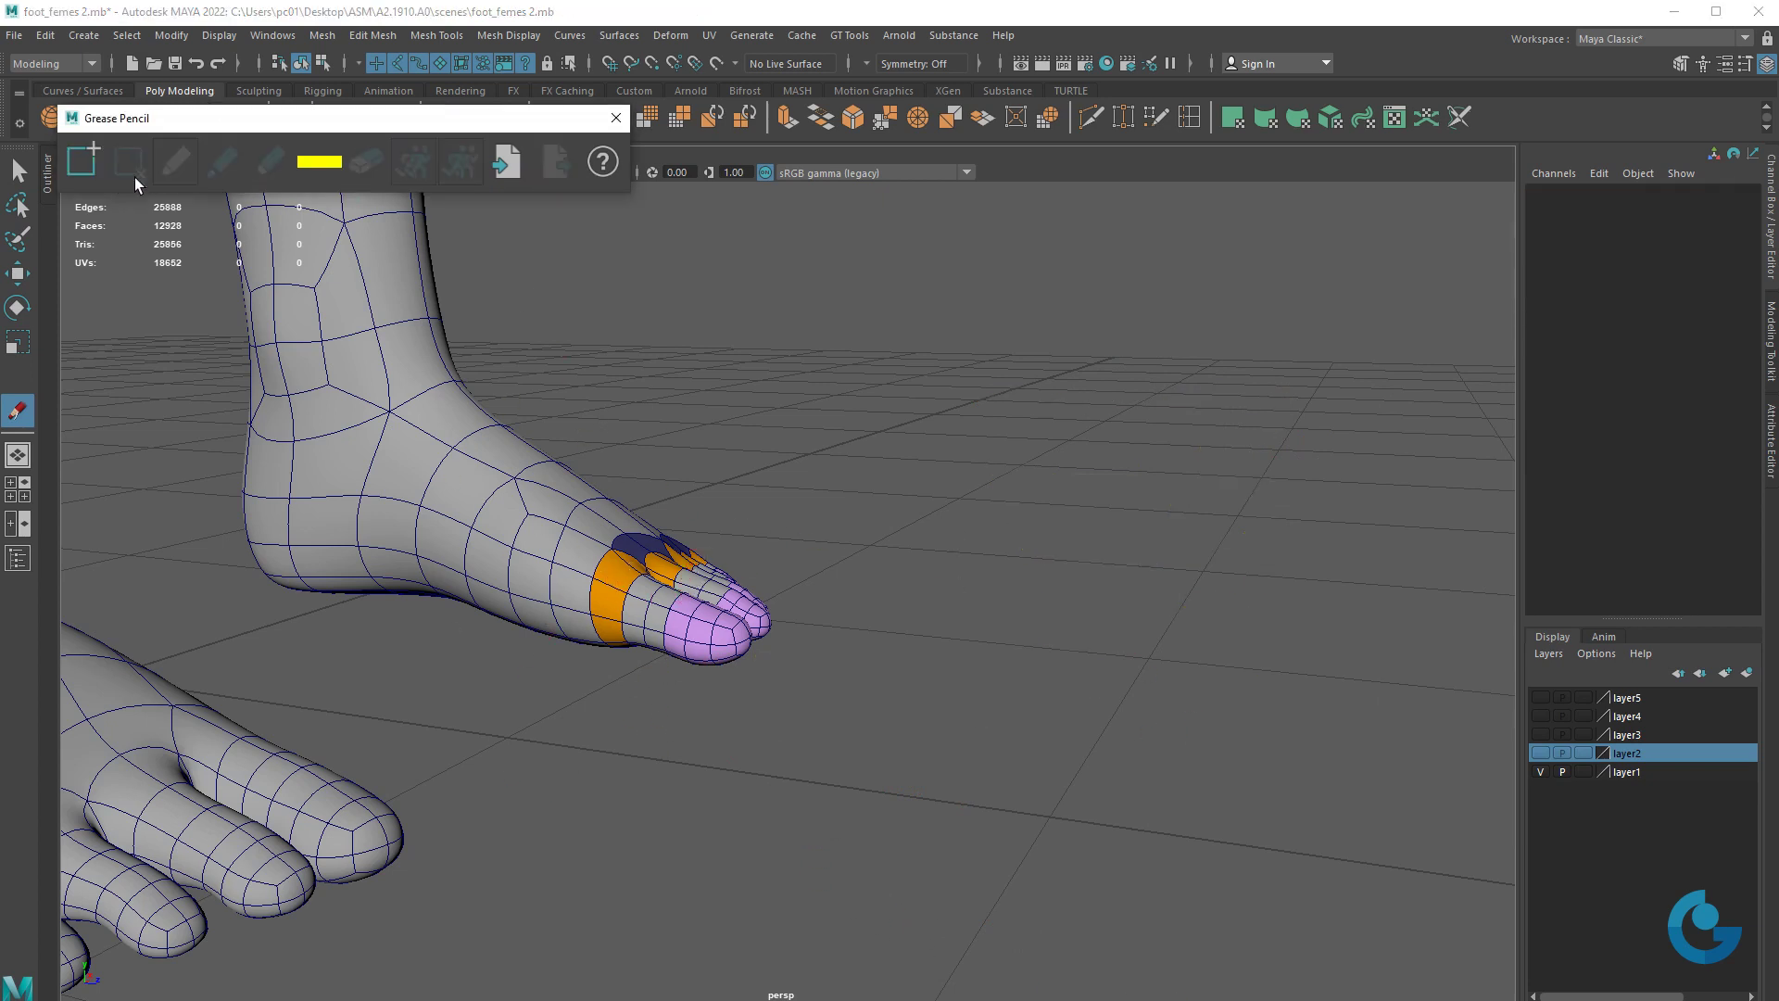
{"action": "left_click", "coordinate": [607, 118]}
{"action": "scroll", "coordinate": [909, 647], "scroll_direction": "down", "scroll_amount": 3}
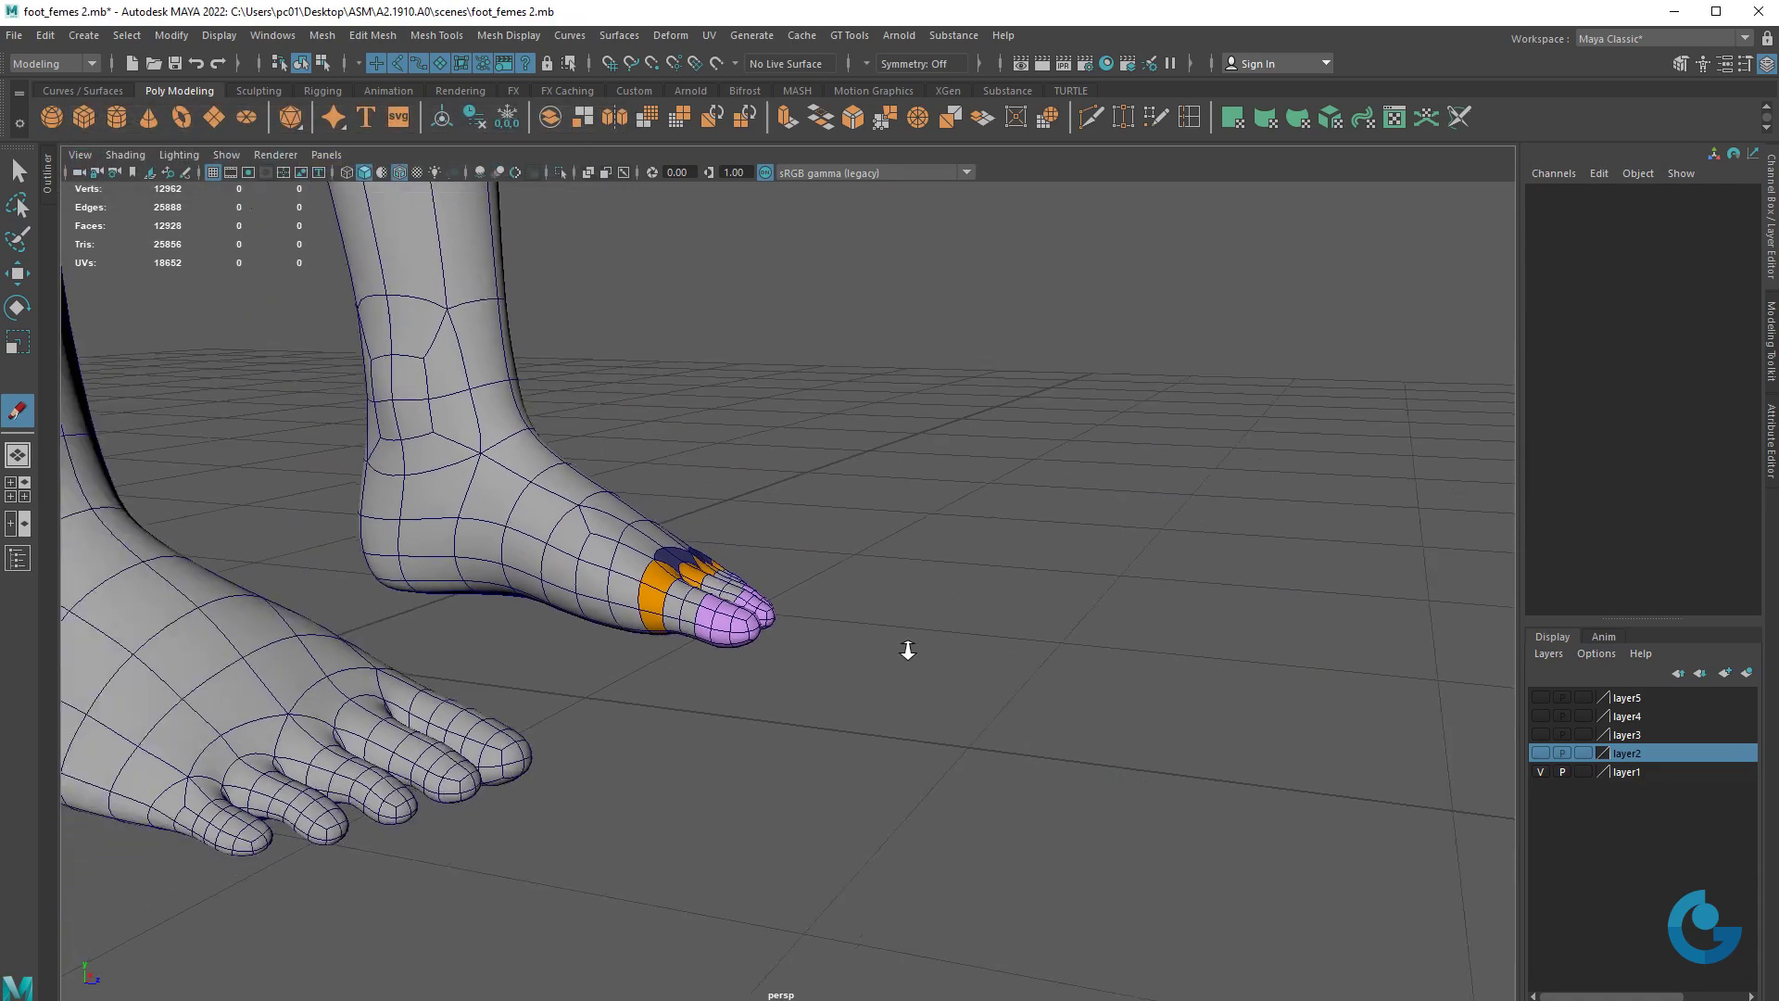
{"action": "mouse_move", "coordinate": [909, 647]}
{"action": "left_mouse_down", "text": "alt"}
{"action": "mouse_move", "coordinate": [967, 651]}
{"action": "mouse_move", "coordinate": [906, 623]}
{"action": "mouse_move", "coordinate": [1040, 727]}
{"action": "mouse_move", "coordinate": [1056, 697]}
{"action": "mouse_move", "coordinate": [1025, 697]}
{"action": "left_mouse_up", "text": "alt"}
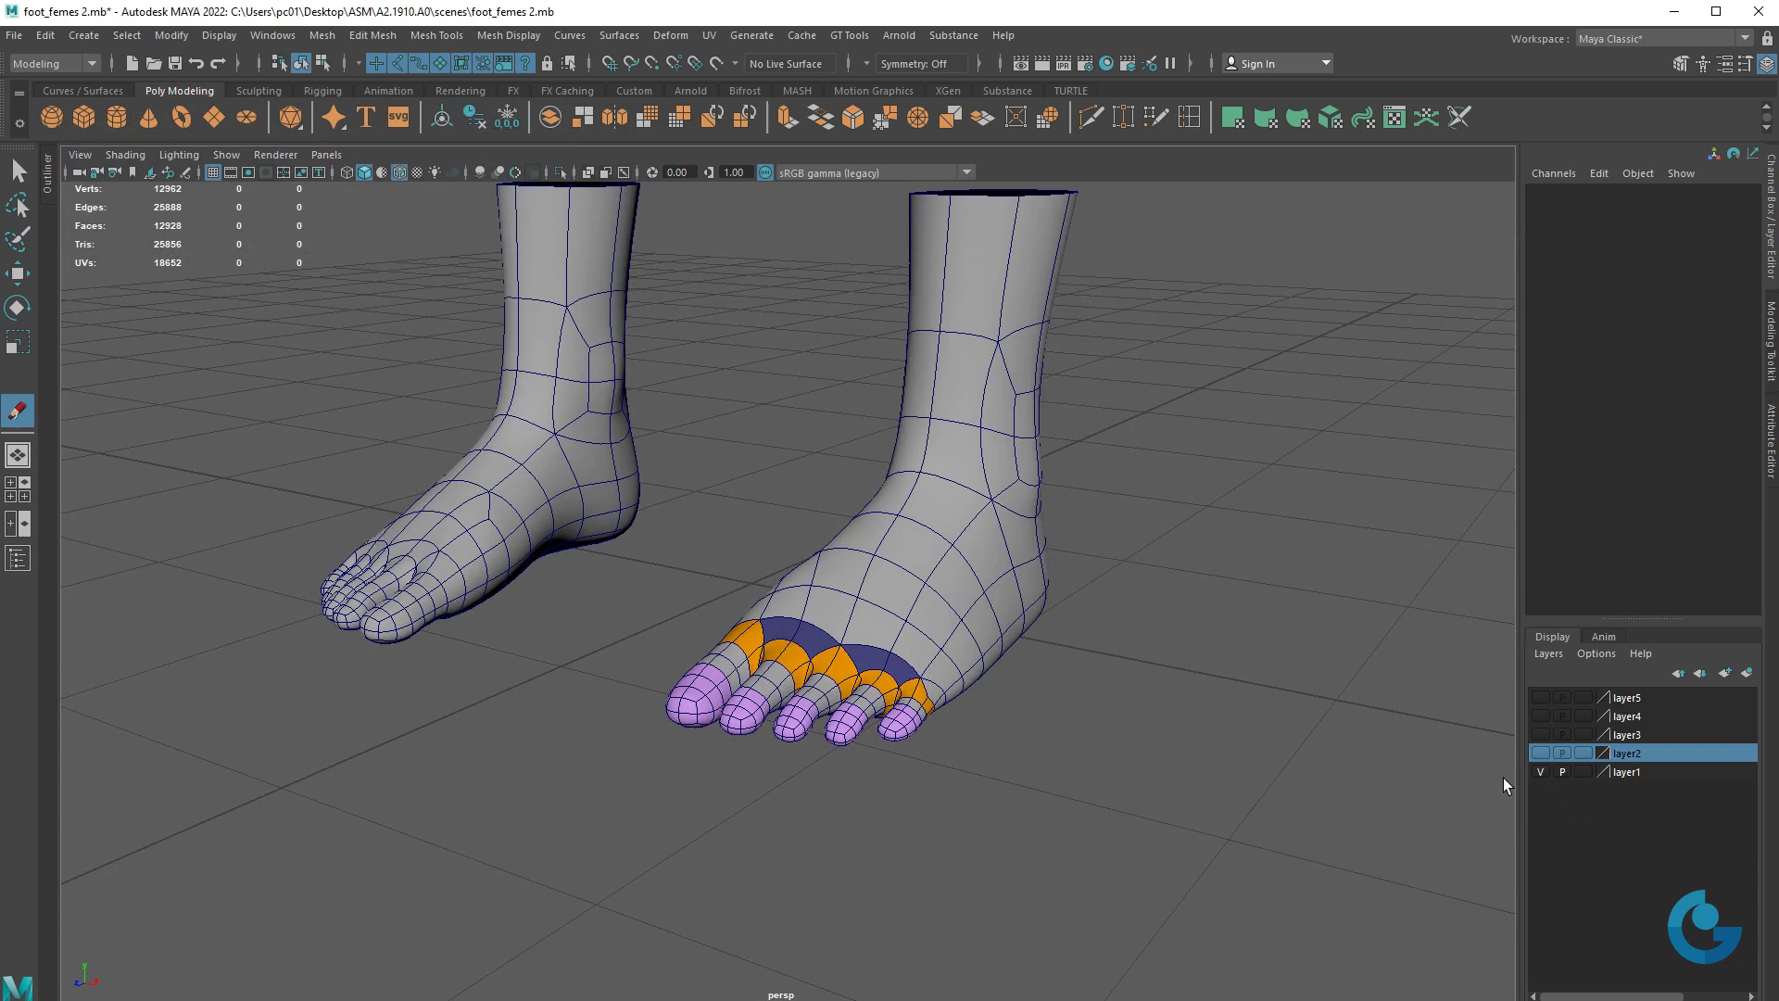
{"action": "left_click", "coordinate": [1539, 771]}
{"action": "left_click", "coordinate": [1539, 752]}
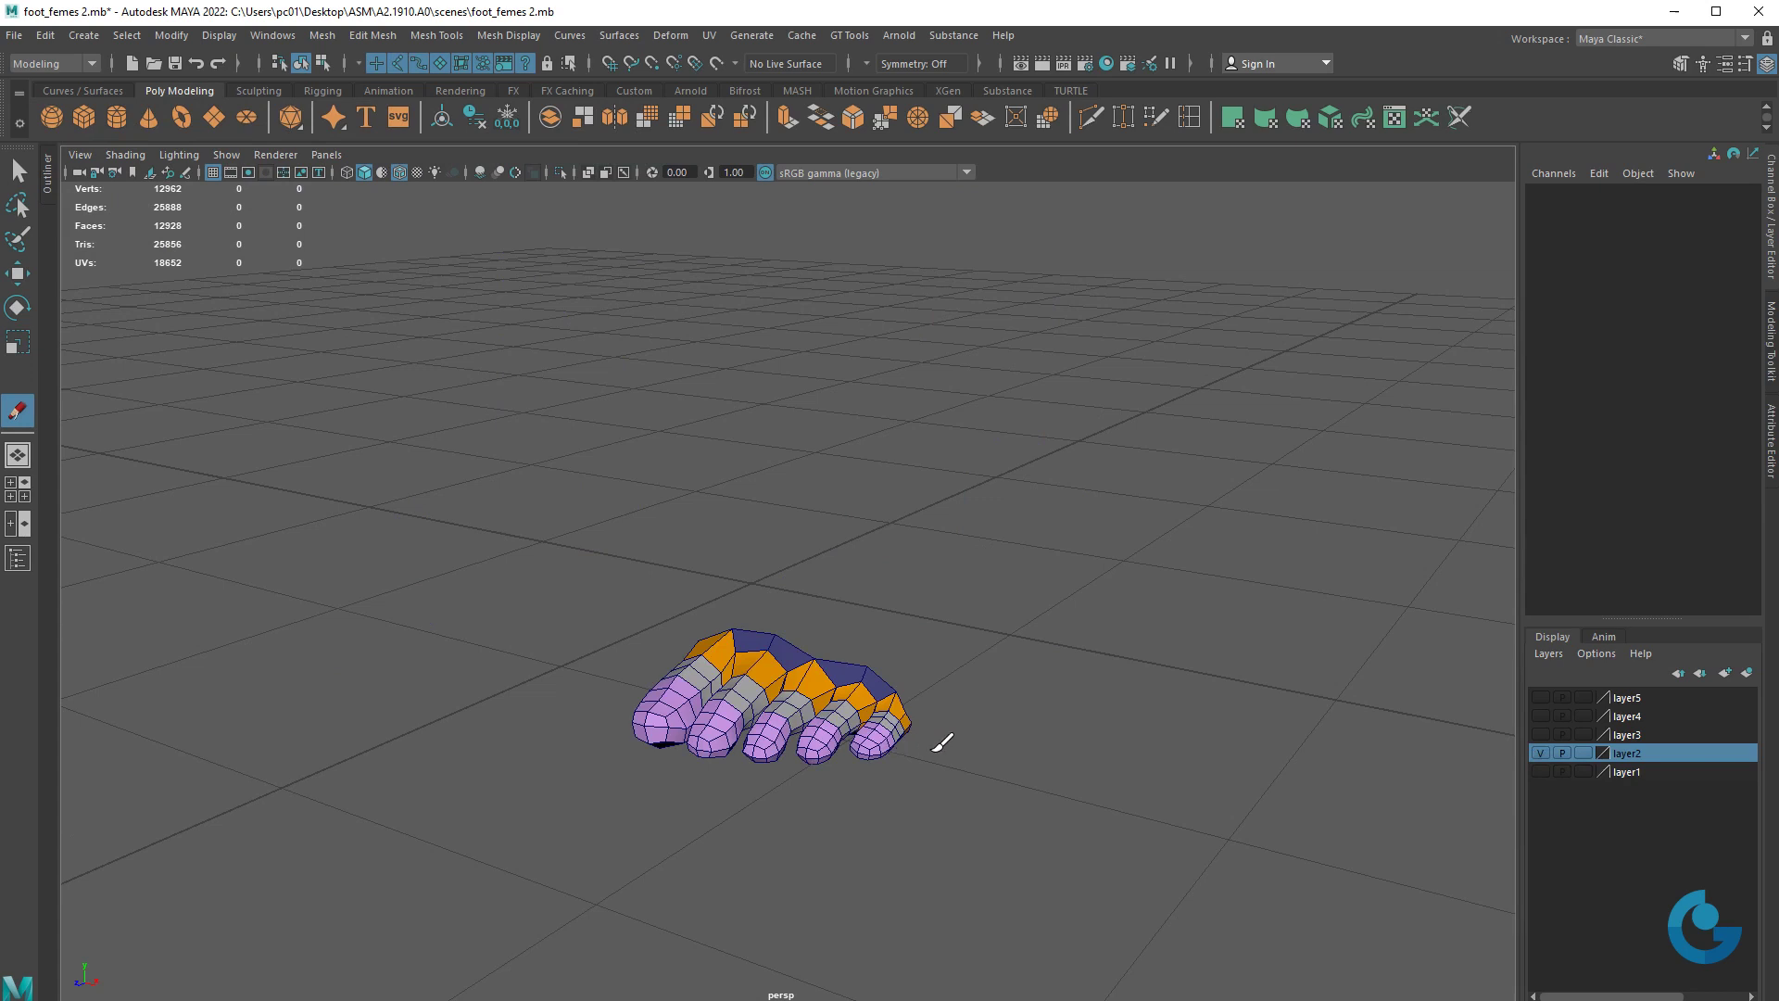
{"action": "key", "text": "bracketleft"}
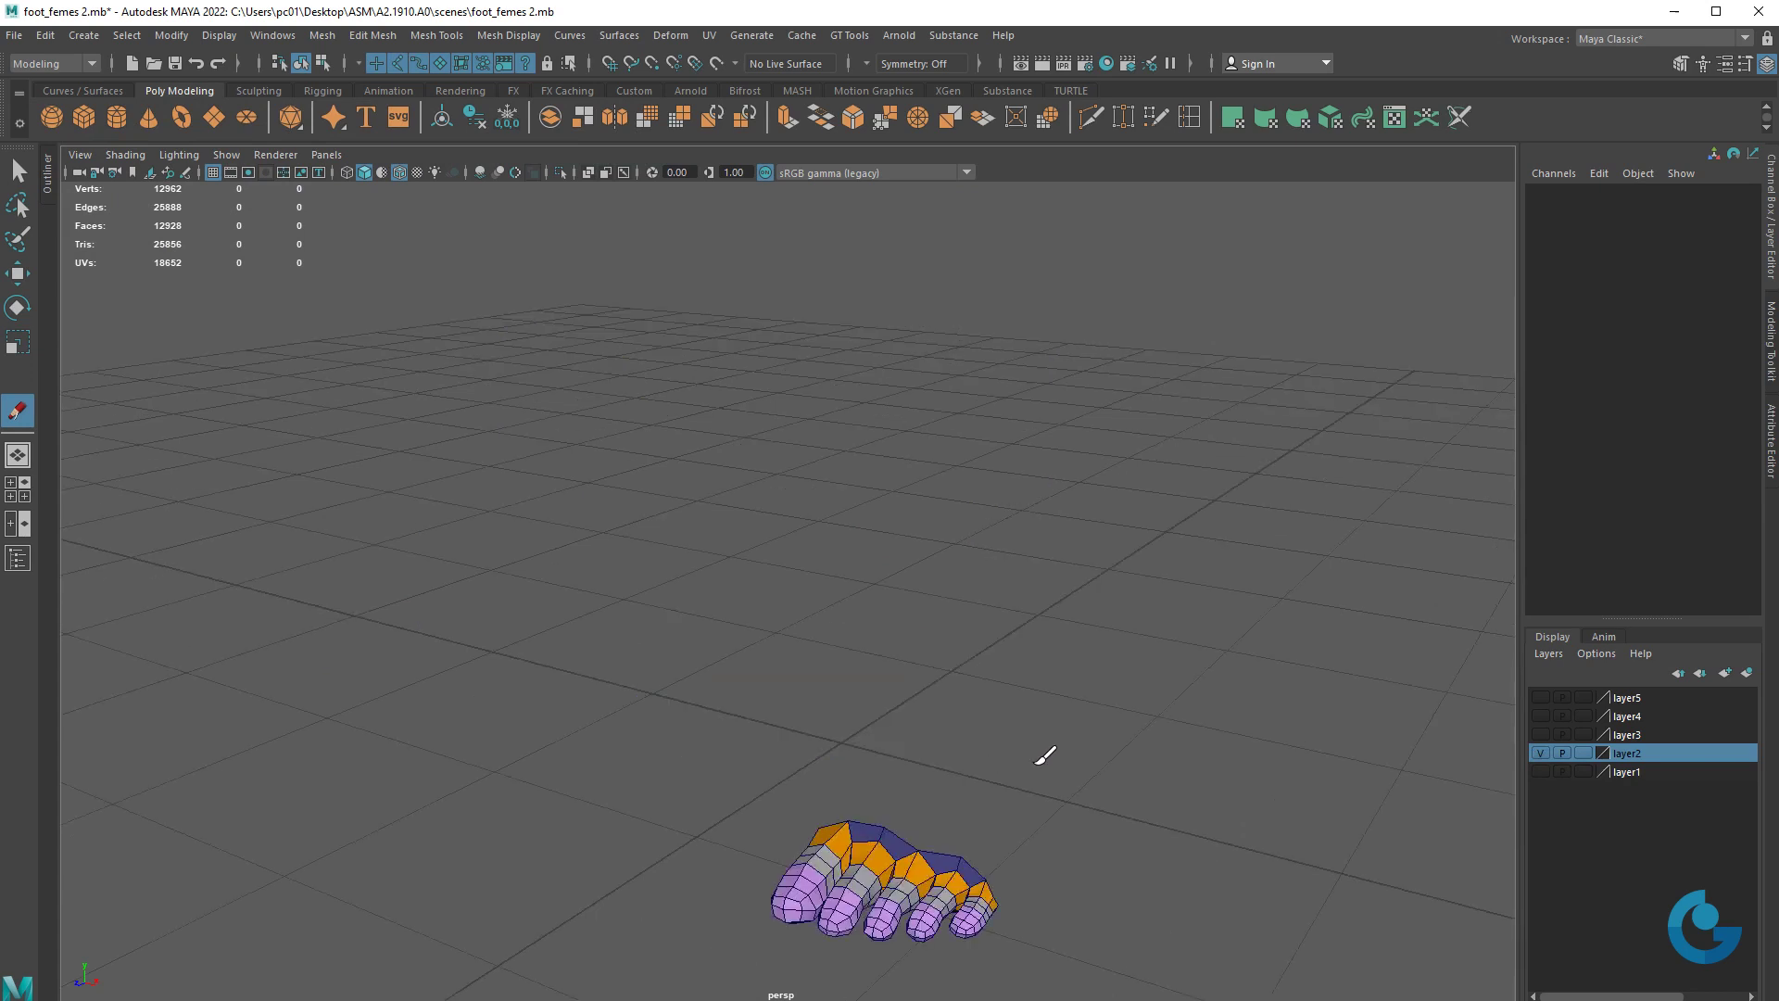
- Select and frame the low-poly toe mesh polySurface43, then switch it to edge mode
{"action": "key", "text": "w"}
{"action": "left_click", "coordinate": [956, 876]}
{"action": "key", "text": "f"}
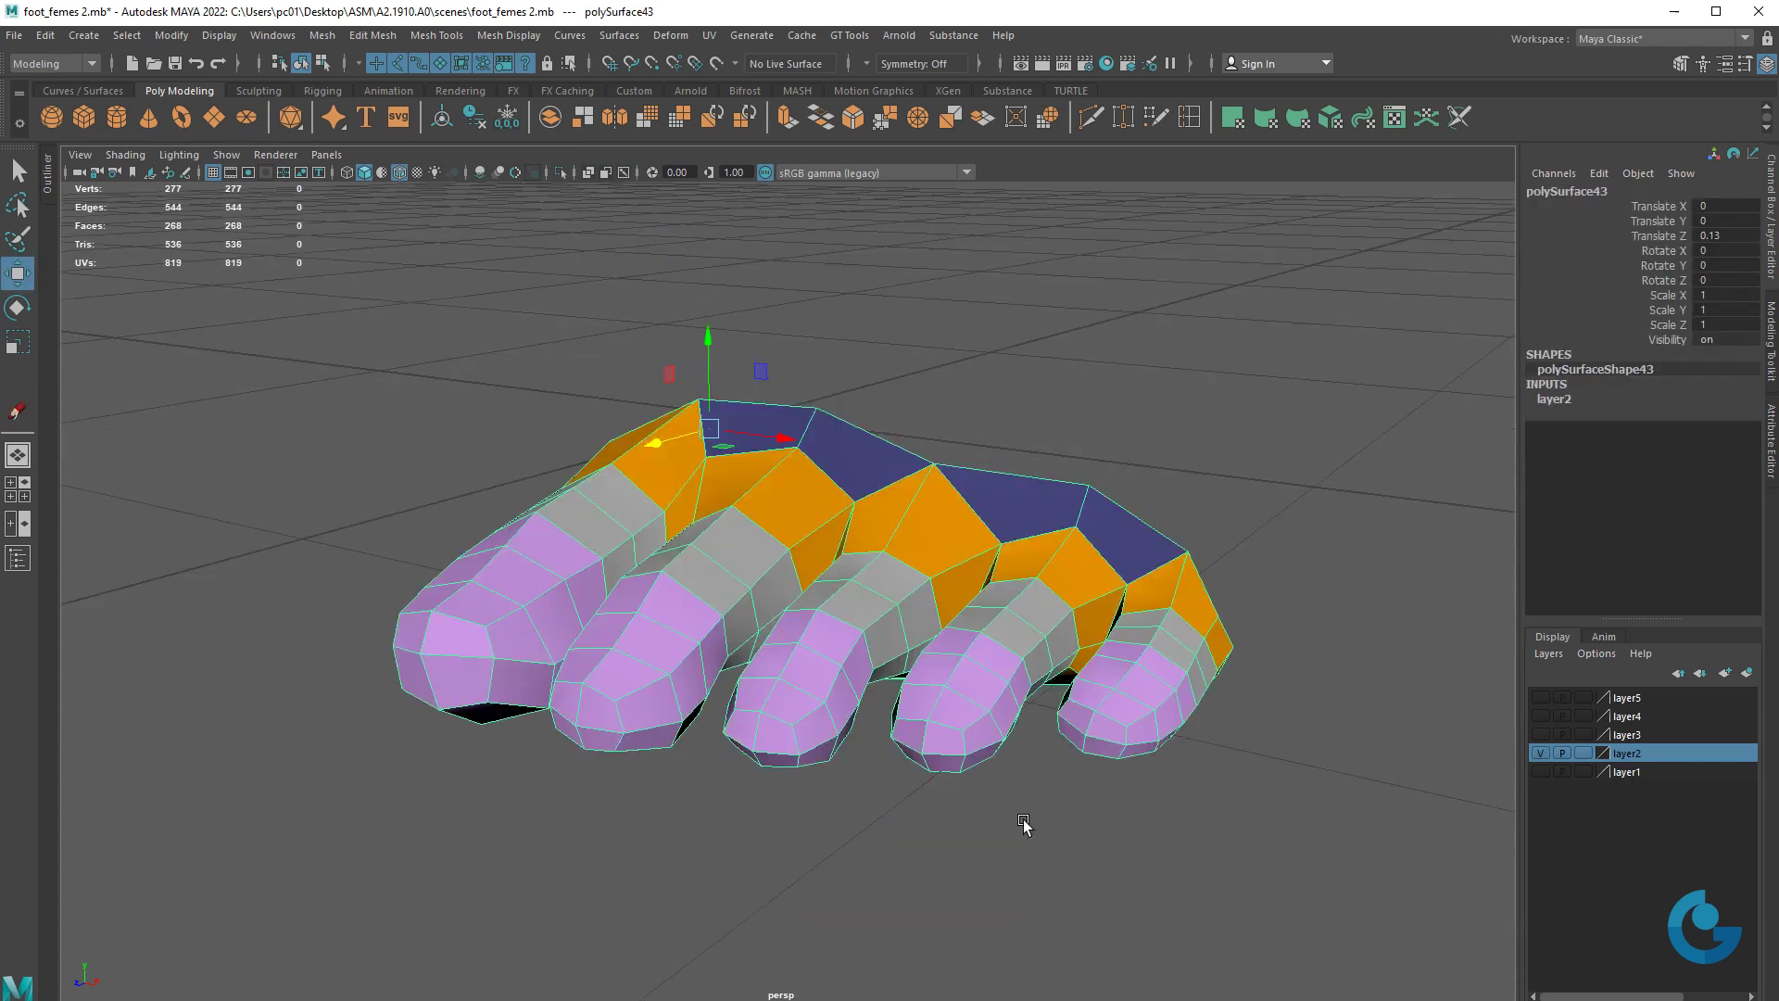
{"action": "left_click_drag", "start_coordinate": [1143, 667], "coordinate": [1041, 643], "text": "alt"}
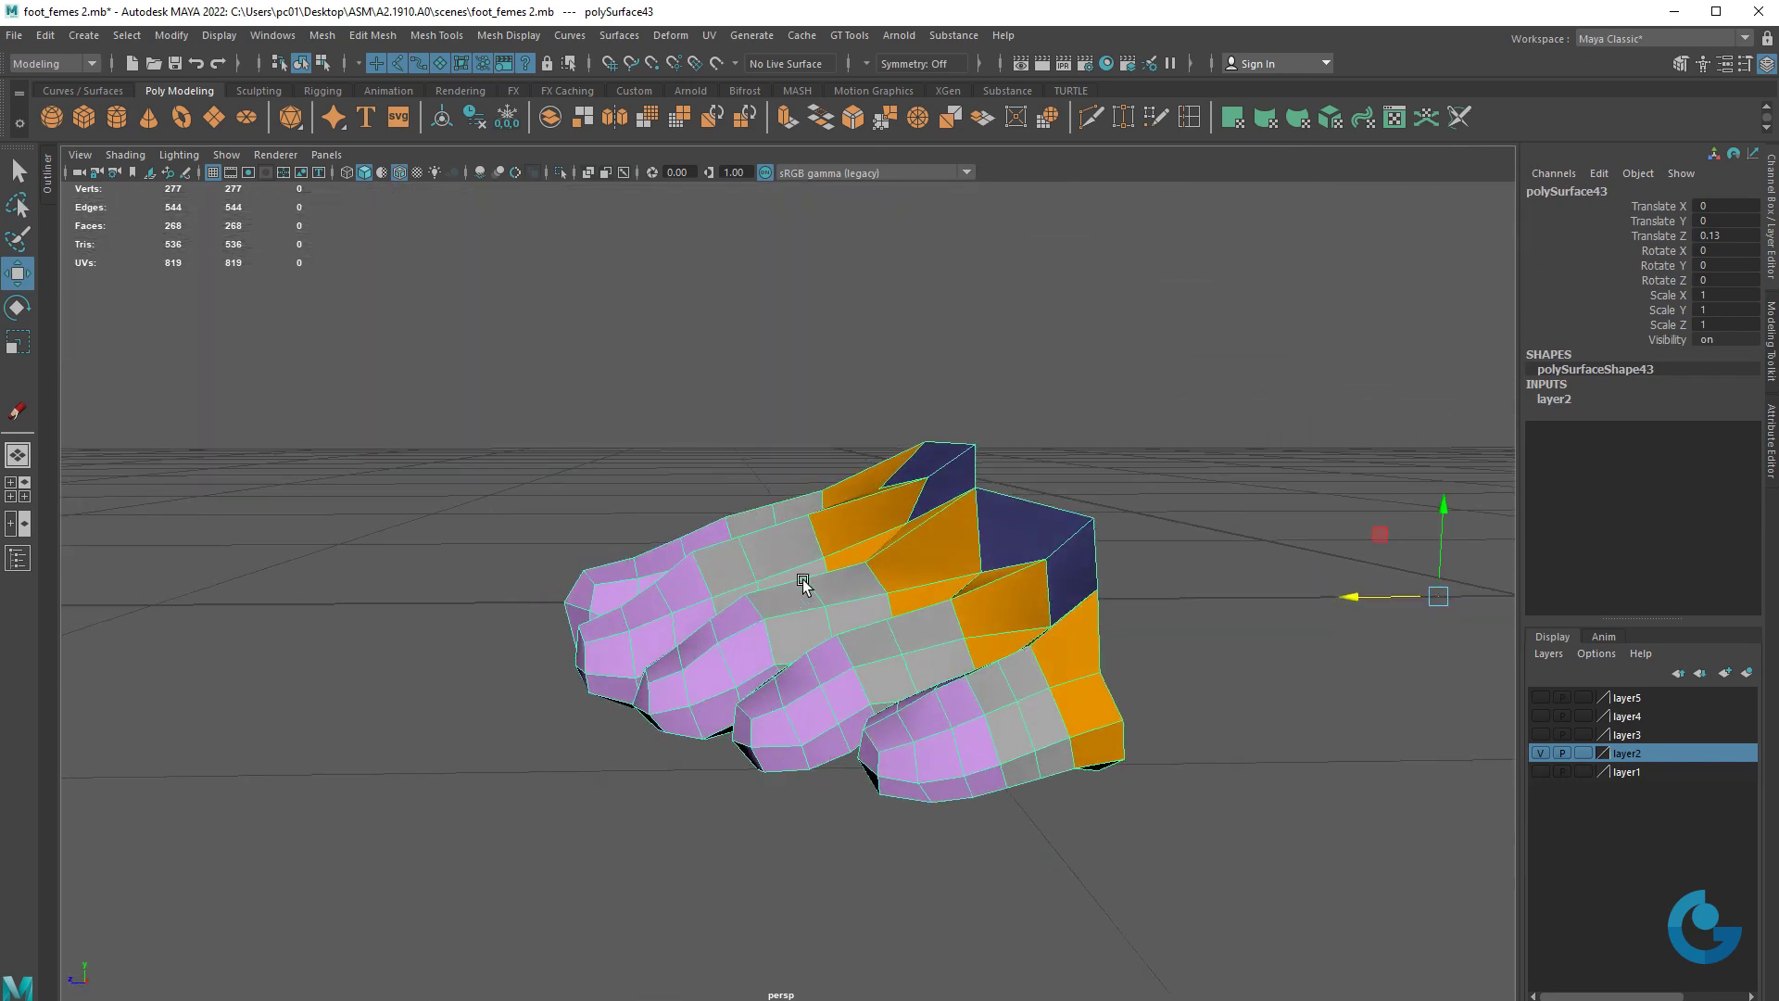
{"action": "mouse_move", "coordinate": [707, 544]}
{"action": "left_mouse_down", "text": "alt"}
{"action": "mouse_move", "coordinate": [734, 576]}
{"action": "mouse_move", "coordinate": [906, 537]}
{"action": "mouse_move", "coordinate": [938, 570]}
{"action": "mouse_move", "coordinate": [1004, 560]}
{"action": "mouse_move", "coordinate": [921, 667]}
{"action": "mouse_move", "coordinate": [732, 667]}
{"action": "mouse_move", "coordinate": [822, 707]}
{"action": "mouse_move", "coordinate": [905, 620]}
{"action": "mouse_move", "coordinate": [1017, 655]}
{"action": "mouse_move", "coordinate": [1247, 624]}
{"action": "mouse_move", "coordinate": [1065, 564]}
{"action": "mouse_move", "coordinate": [728, 648]}
{"action": "mouse_move", "coordinate": [624, 470]}
{"action": "left_mouse_up", "text": "alt"}
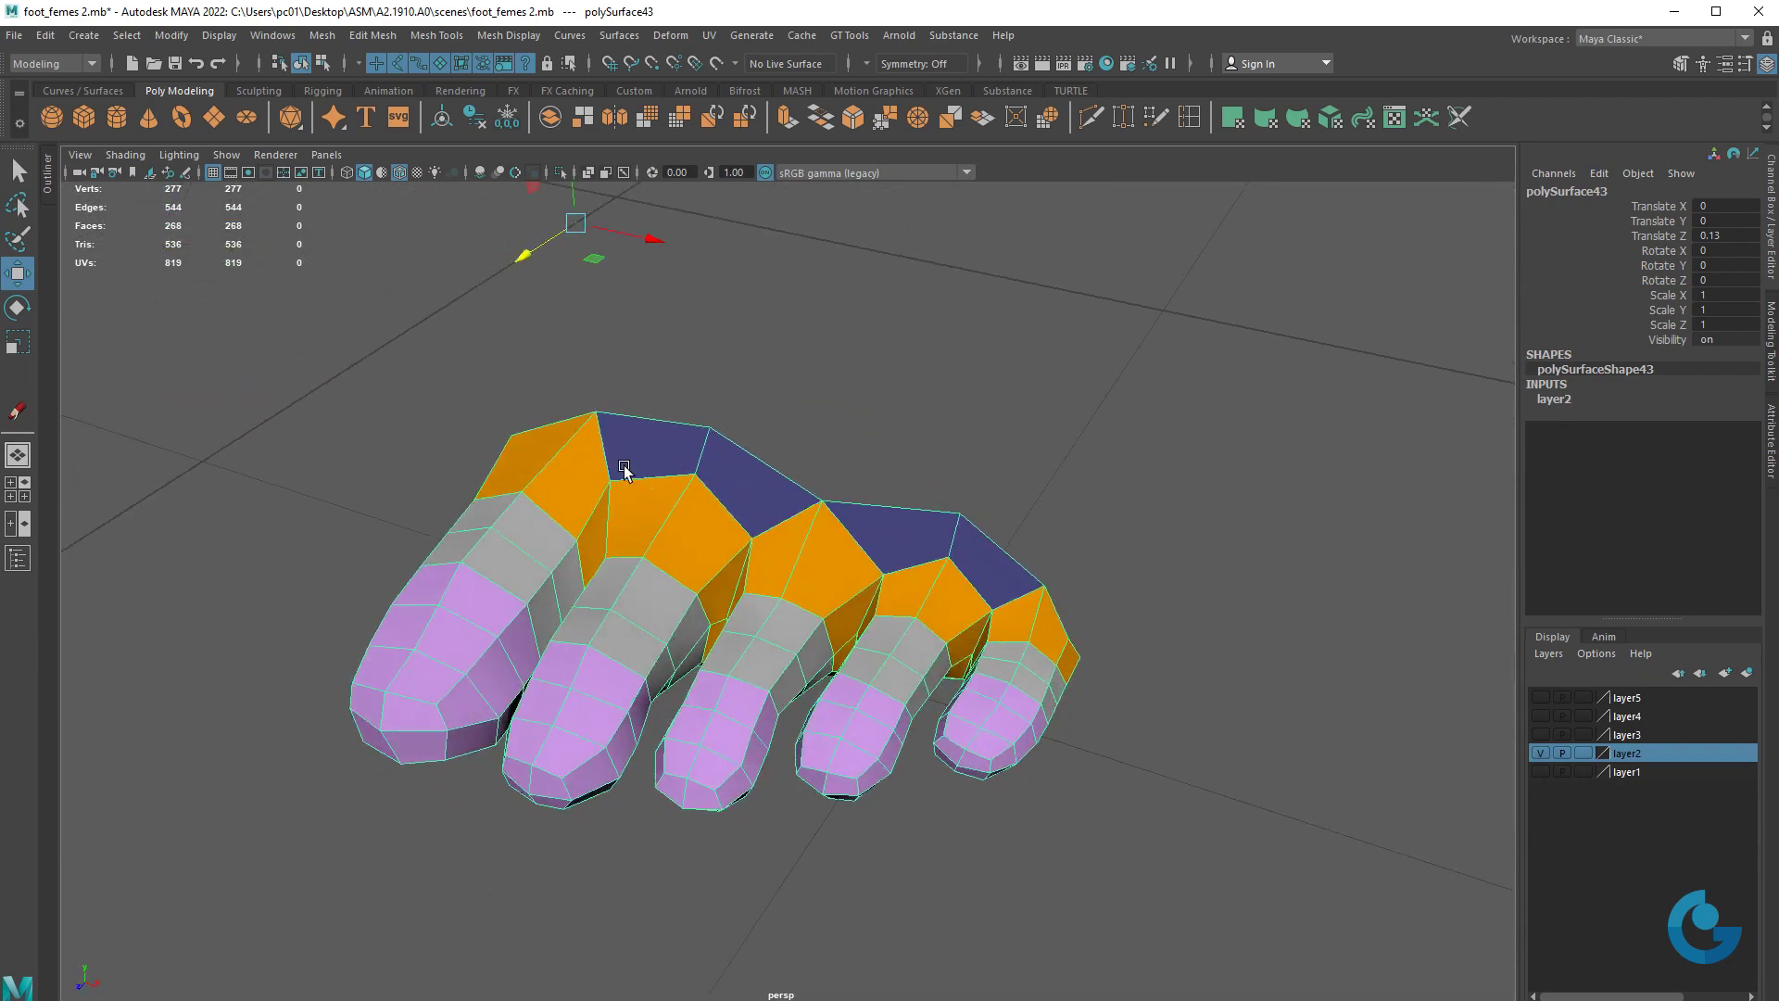
{"action": "right_click", "coordinate": [554, 422]}
{"action": "left_click", "coordinate": [555, 369]}
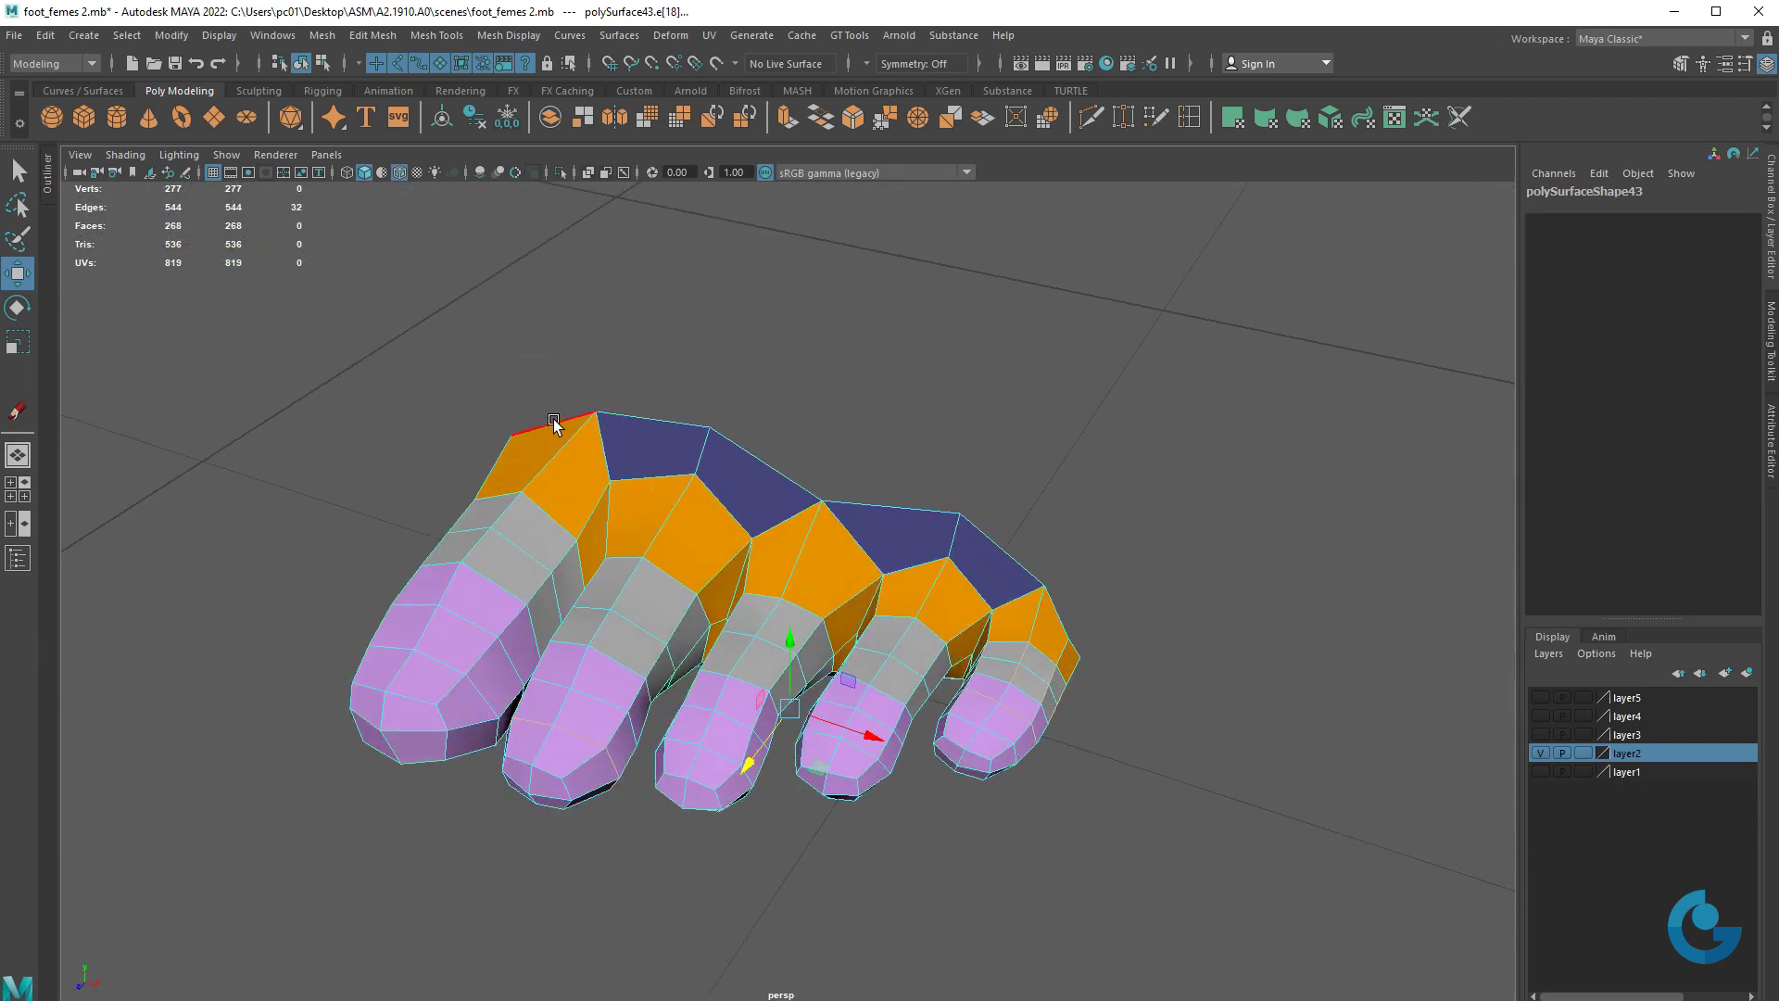
- Select the top-rim border edges across the front of the toe mesh
{"action": "left_click", "coordinate": [556, 422]}
{"action": "left_click", "coordinate": [728, 442], "text": "shift"}
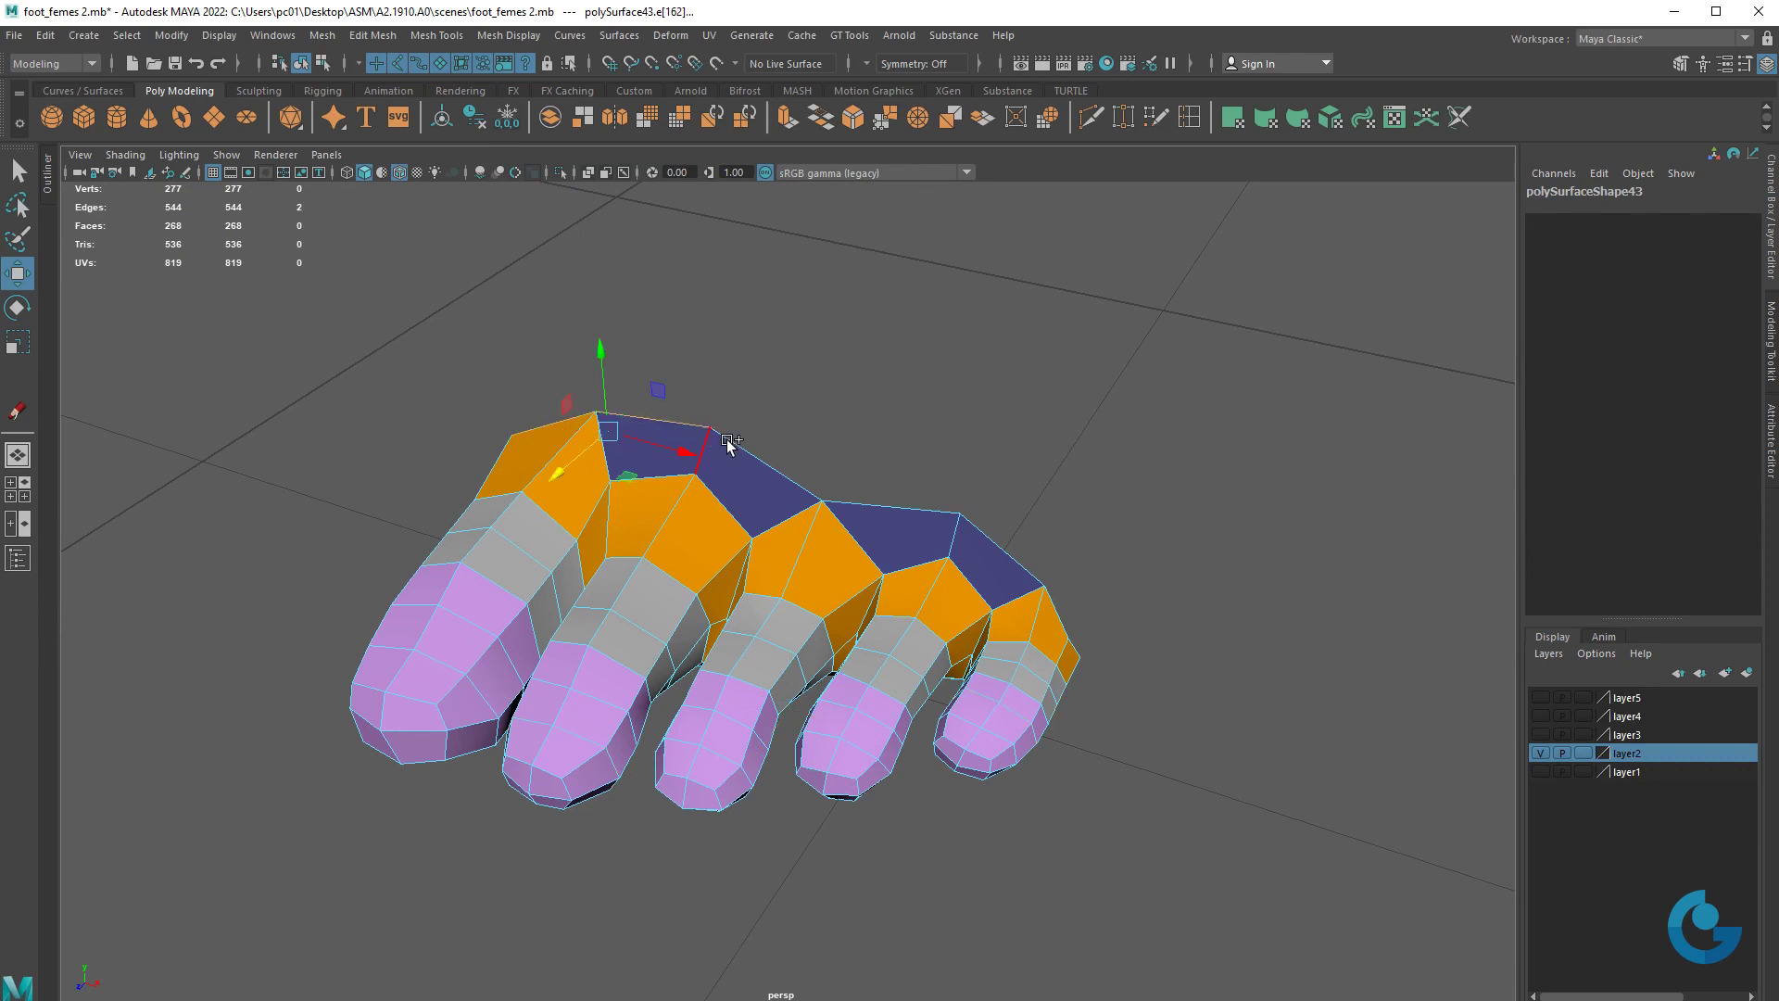
{"action": "left_click", "coordinate": [889, 506], "text": "shift"}
{"action": "left_click", "coordinate": [1001, 549], "text": "shift"}
{"action": "left_click", "coordinate": [1070, 626], "text": "shift"}
{"action": "mouse_move", "coordinate": [1061, 619]}
{"action": "left_mouse_down", "text": "alt"}
{"action": "mouse_move", "coordinate": [1104, 707]}
{"action": "mouse_move", "coordinate": [896, 587]}
{"action": "mouse_move", "coordinate": [1034, 632]}
{"action": "left_mouse_up", "text": "alt"}
{"action": "left_click", "coordinate": [890, 567], "text": "shift"}
{"action": "left_click", "coordinate": [895, 601], "text": "shift"}
- Add the sole and upper border edges to the selection, deselecting one unwanted edge
{"action": "left_click", "coordinate": [965, 639], "text": "shift"}
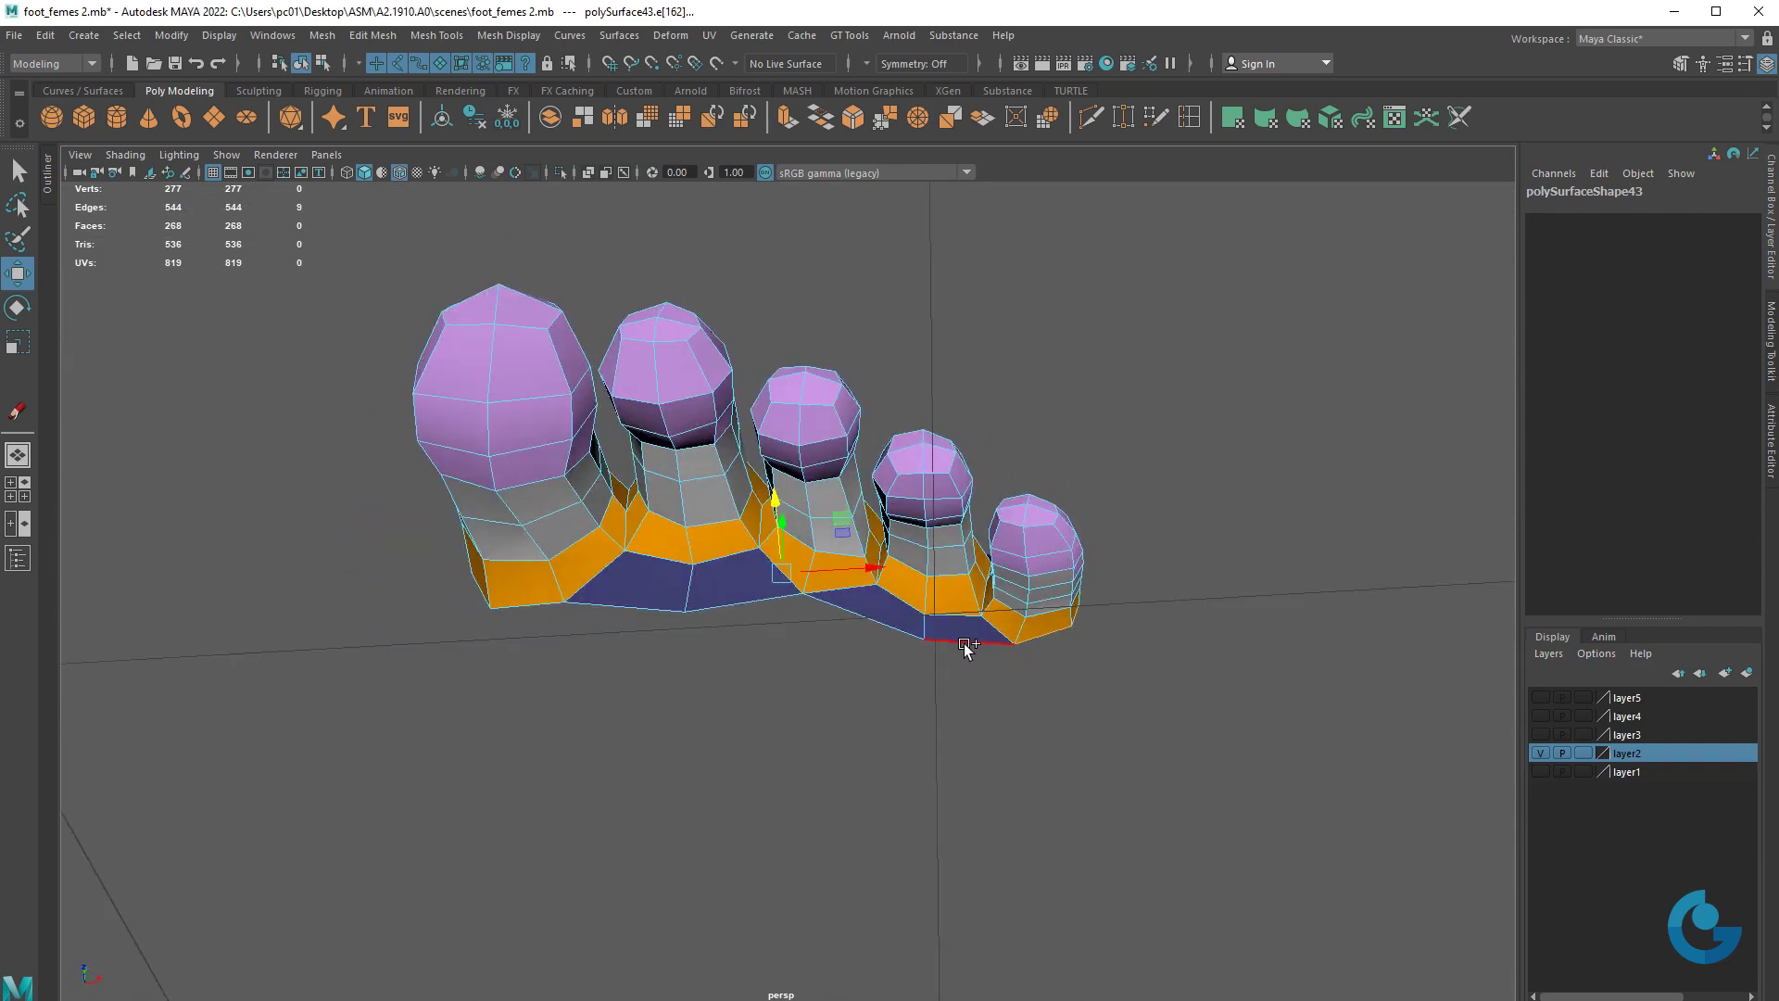
{"action": "left_click", "coordinate": [890, 631], "text": "shift"}
{"action": "left_click", "coordinate": [760, 607], "text": "shift"}
{"action": "left_click", "coordinate": [676, 608], "text": "shift"}
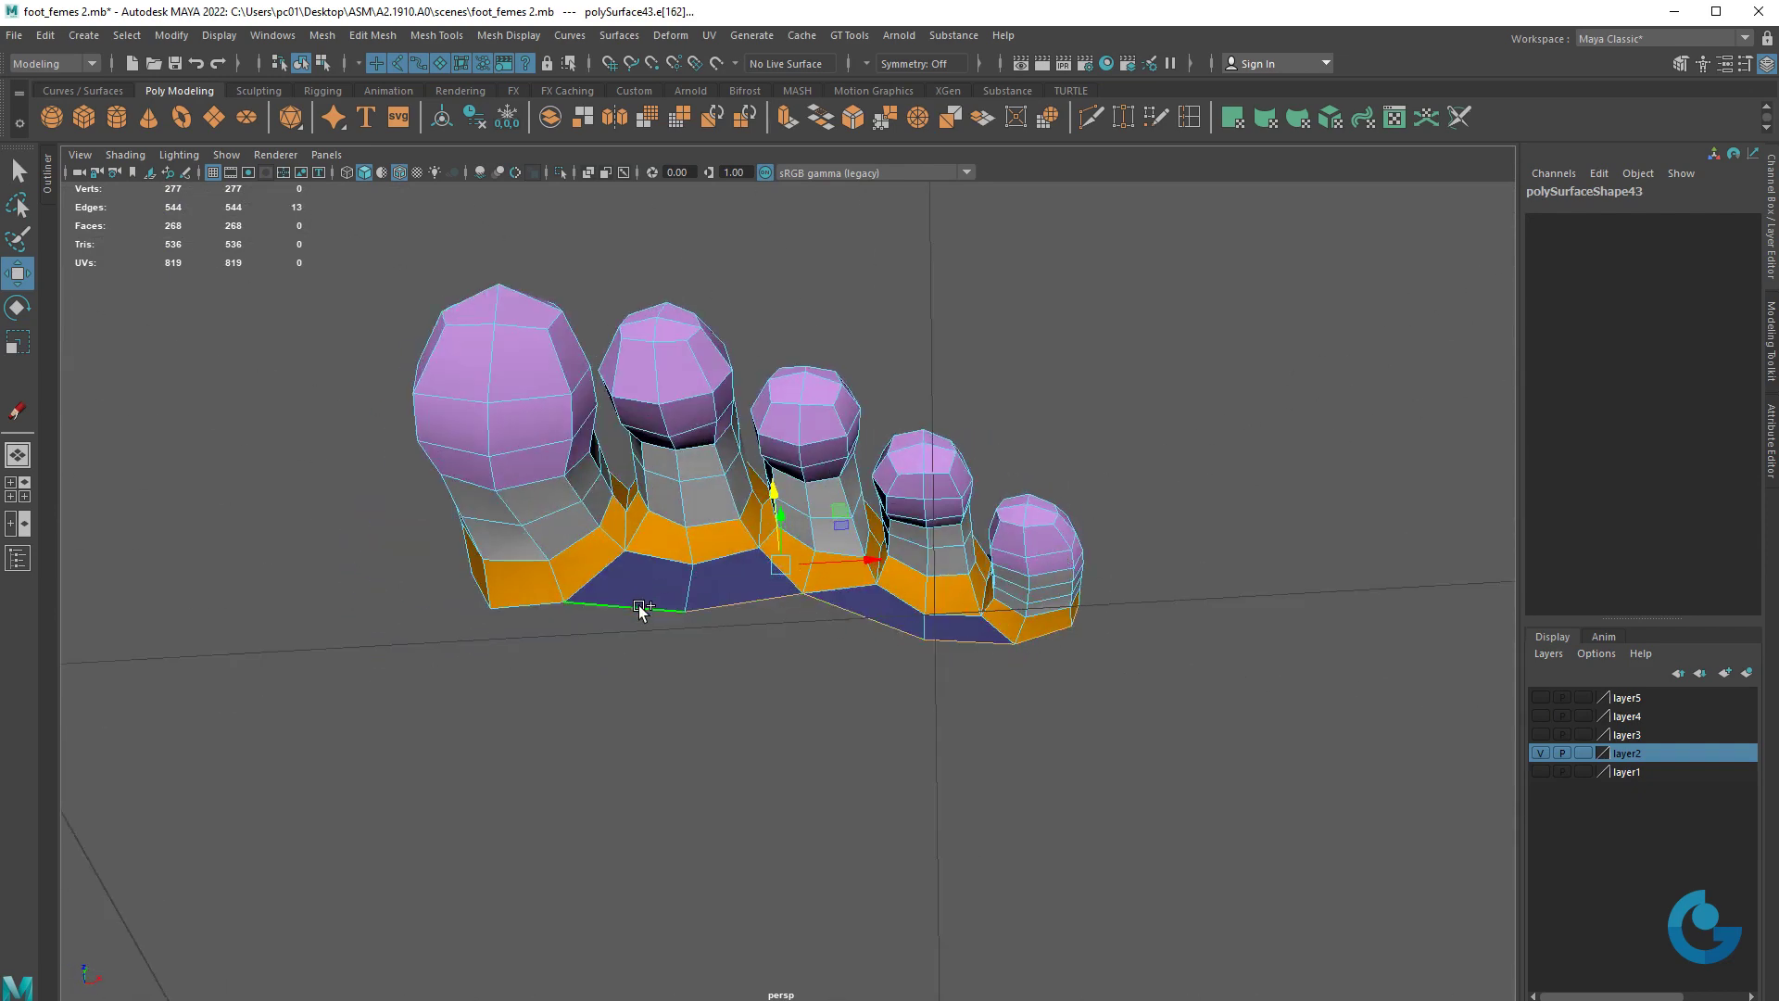
{"action": "mouse_move", "coordinate": [636, 610]}
{"action": "left_mouse_down", "text": "alt"}
{"action": "mouse_move", "coordinate": [735, 556]}
{"action": "mouse_move", "coordinate": [795, 550]}
{"action": "left_mouse_up", "text": "alt"}
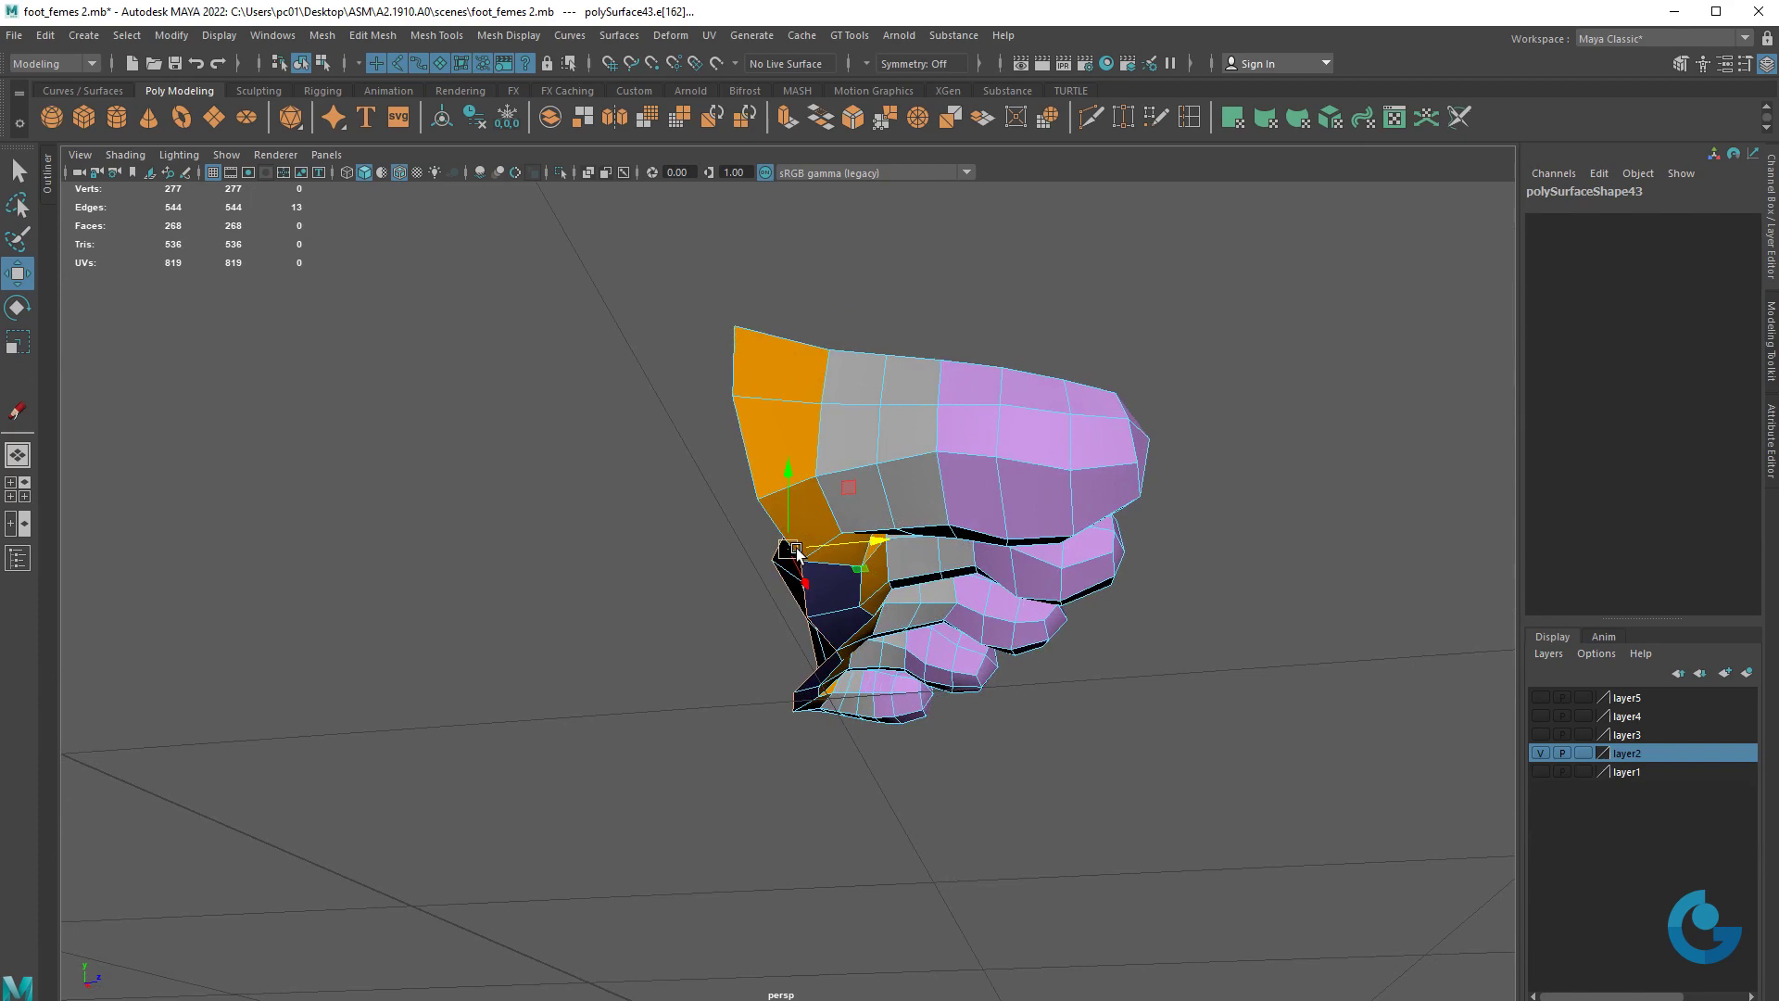
{"action": "left_click", "coordinate": [756, 454], "text": "shift"}
{"action": "left_click", "coordinate": [739, 360], "text": "shift"}
{"action": "left_click_drag", "start_coordinate": [738, 359], "coordinate": [839, 496], "text": "alt"}
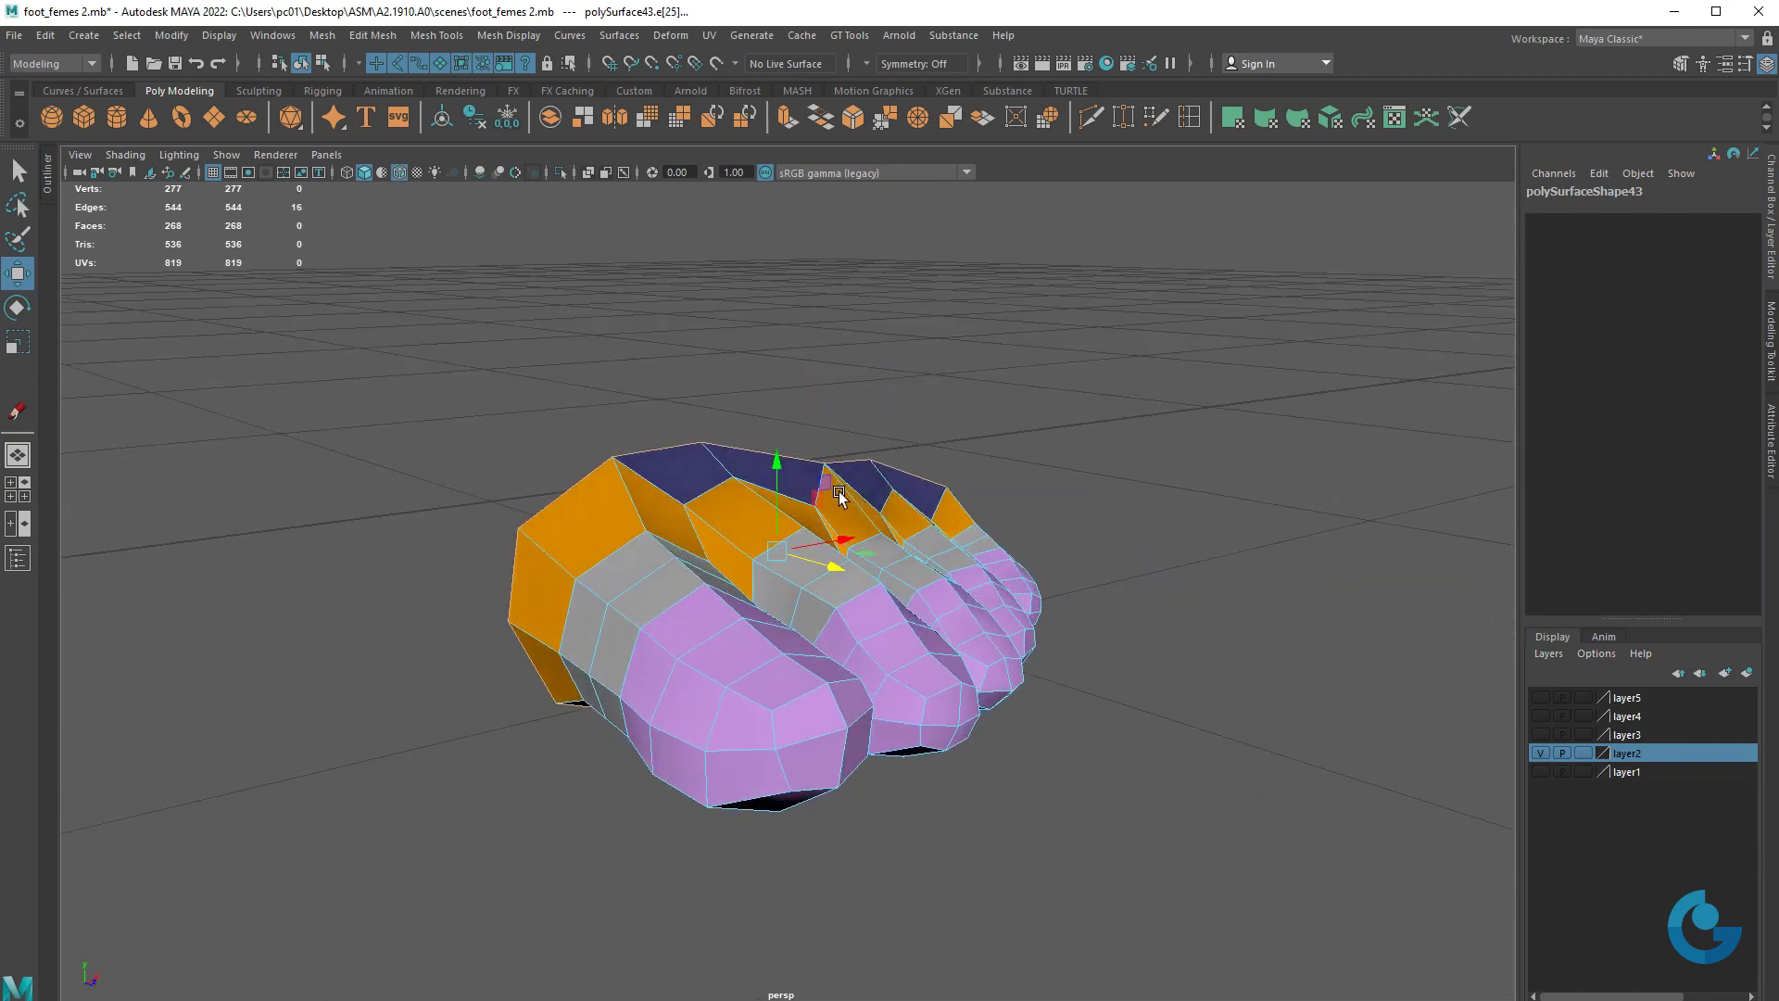
{"action": "left_click", "coordinate": [560, 498], "text": "ctrl"}
{"action": "mouse_move", "coordinate": [714, 603]}
{"action": "left_mouse_down", "text": "alt"}
{"action": "mouse_move", "coordinate": [500, 632]}
{"action": "mouse_move", "coordinate": [881, 759]}
{"action": "mouse_move", "coordinate": [1096, 664]}
{"action": "mouse_move", "coordinate": [1078, 446]}
{"action": "mouse_move", "coordinate": [1003, 697]}
{"action": "mouse_move", "coordinate": [1084, 663]}
{"action": "mouse_move", "coordinate": [1053, 528]}
{"action": "mouse_move", "coordinate": [1107, 547]}
{"action": "mouse_move", "coordinate": [1080, 734]}
{"action": "mouse_move", "coordinate": [1192, 555]}
{"action": "left_mouse_up", "text": "alt"}
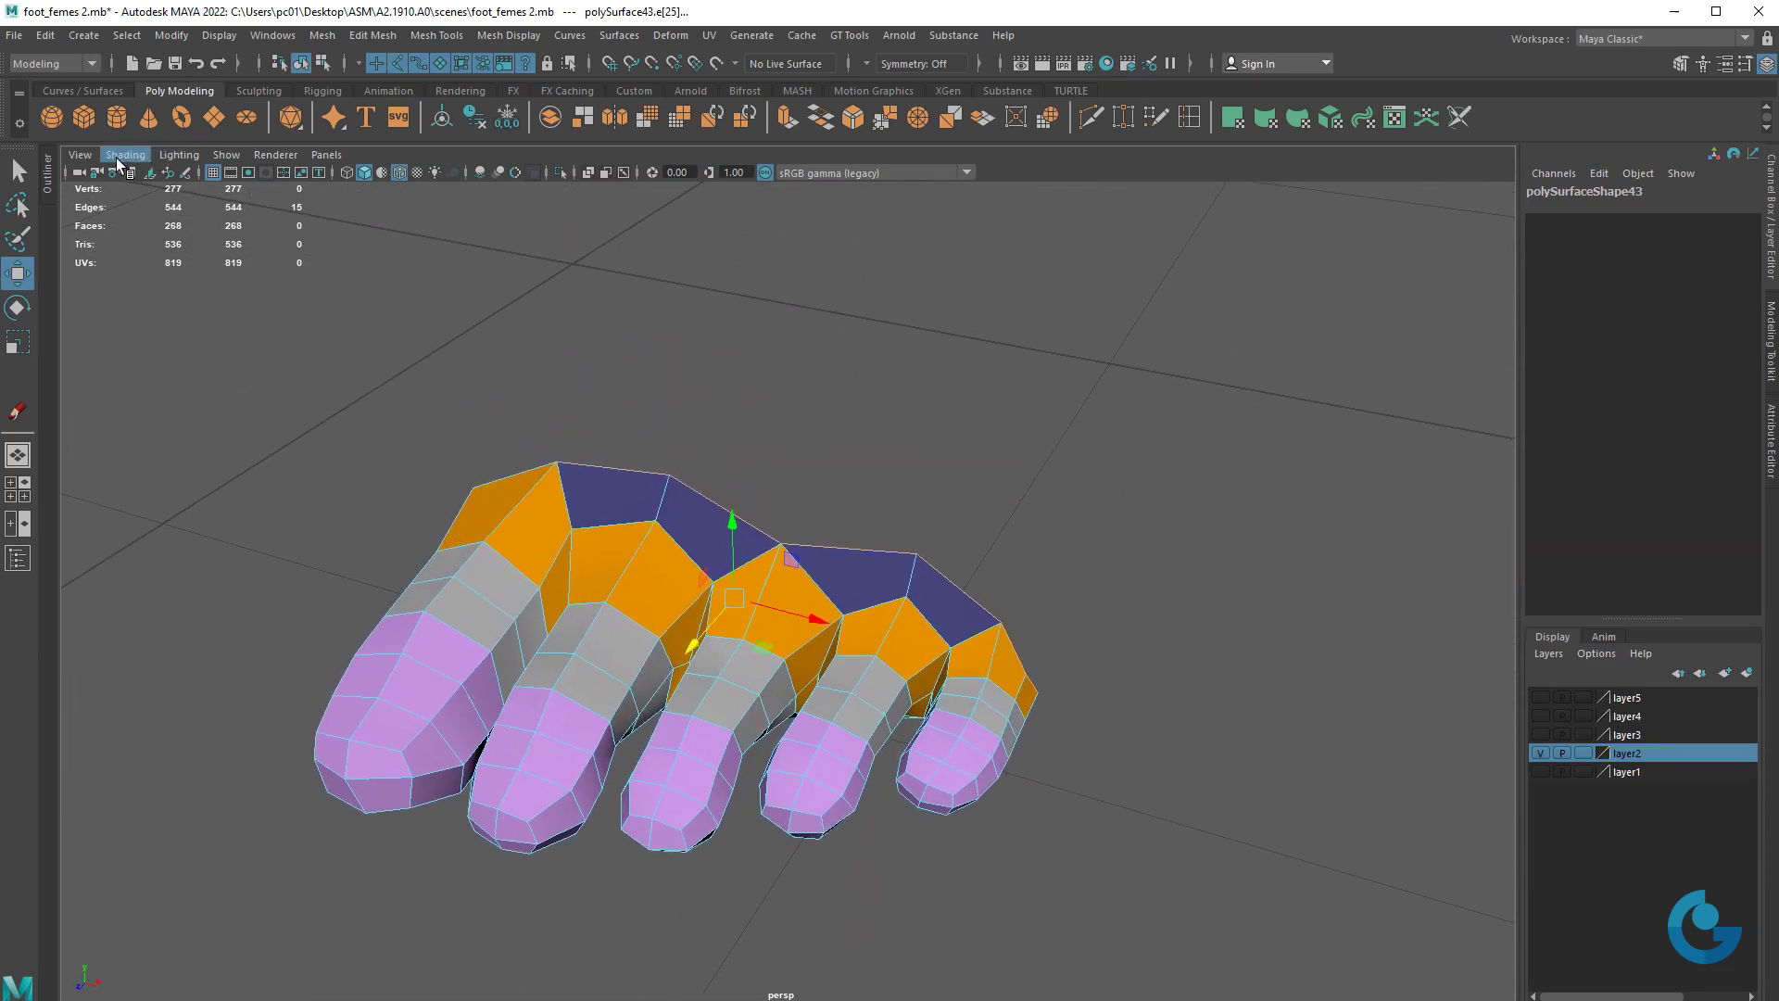
- Open Grease Pencil, move its window aside, and add a new drawing frame
{"action": "left_click", "coordinate": [186, 175]}
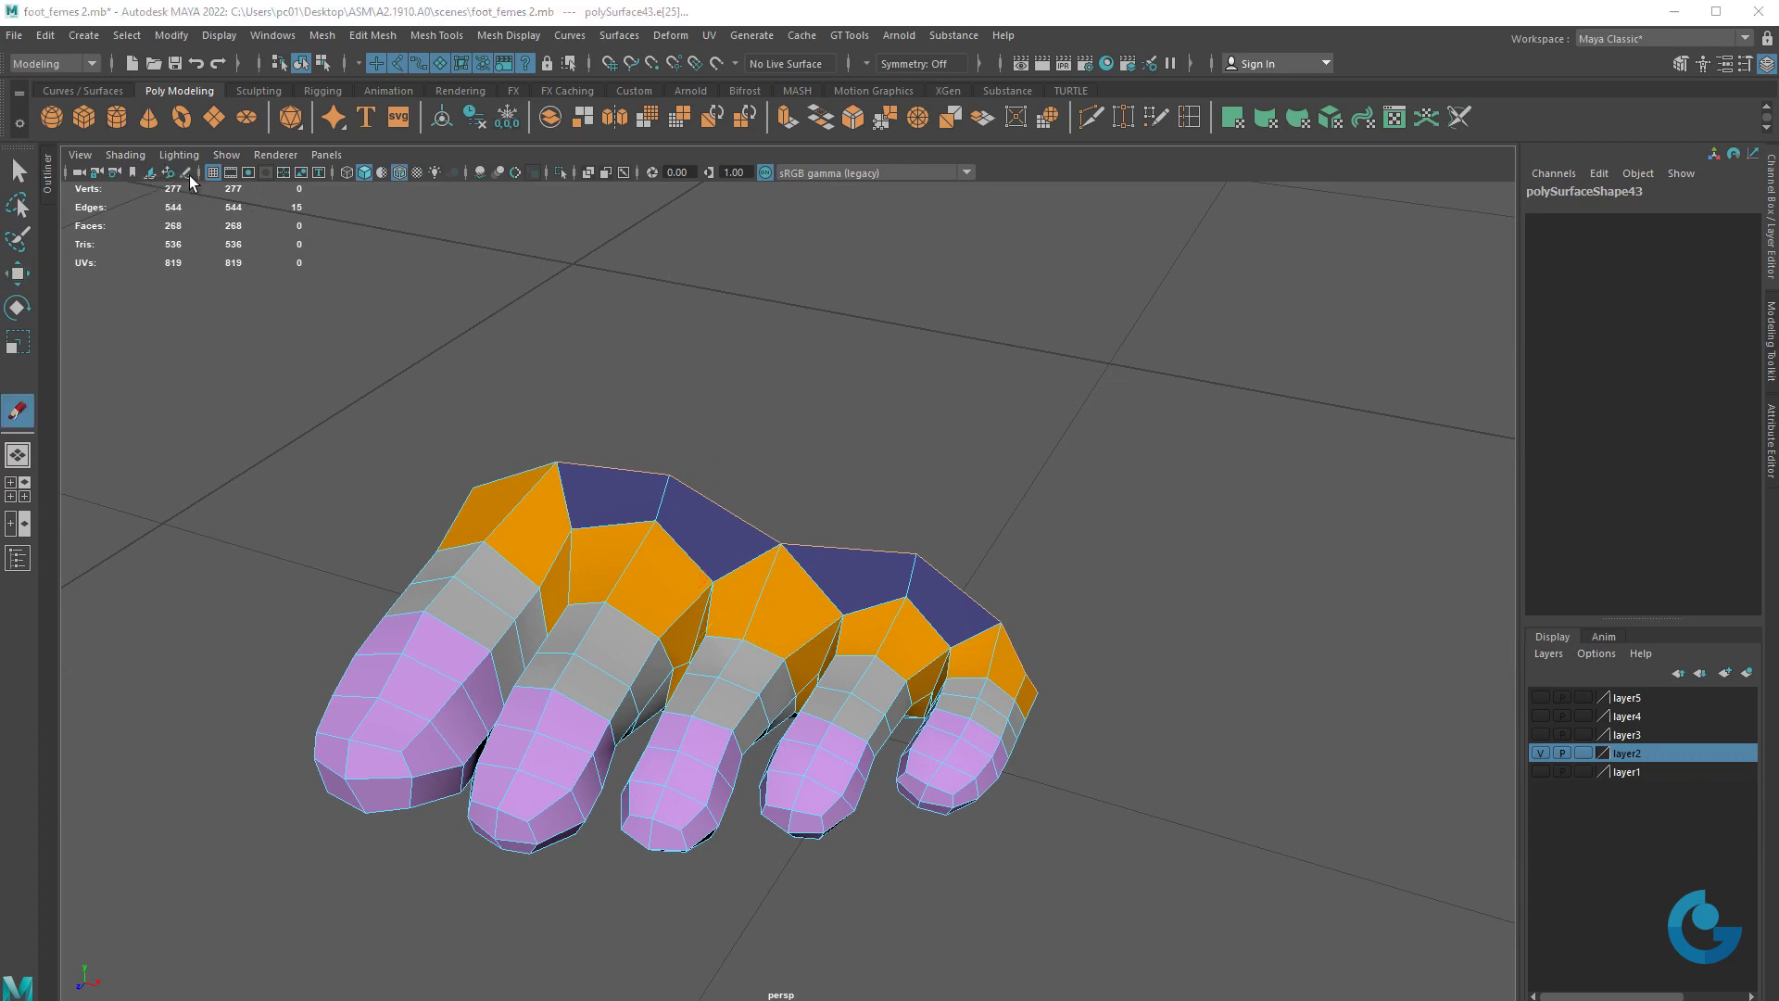
{"action": "left_click_drag", "start_coordinate": [272, 122], "coordinate": [332, 109]}
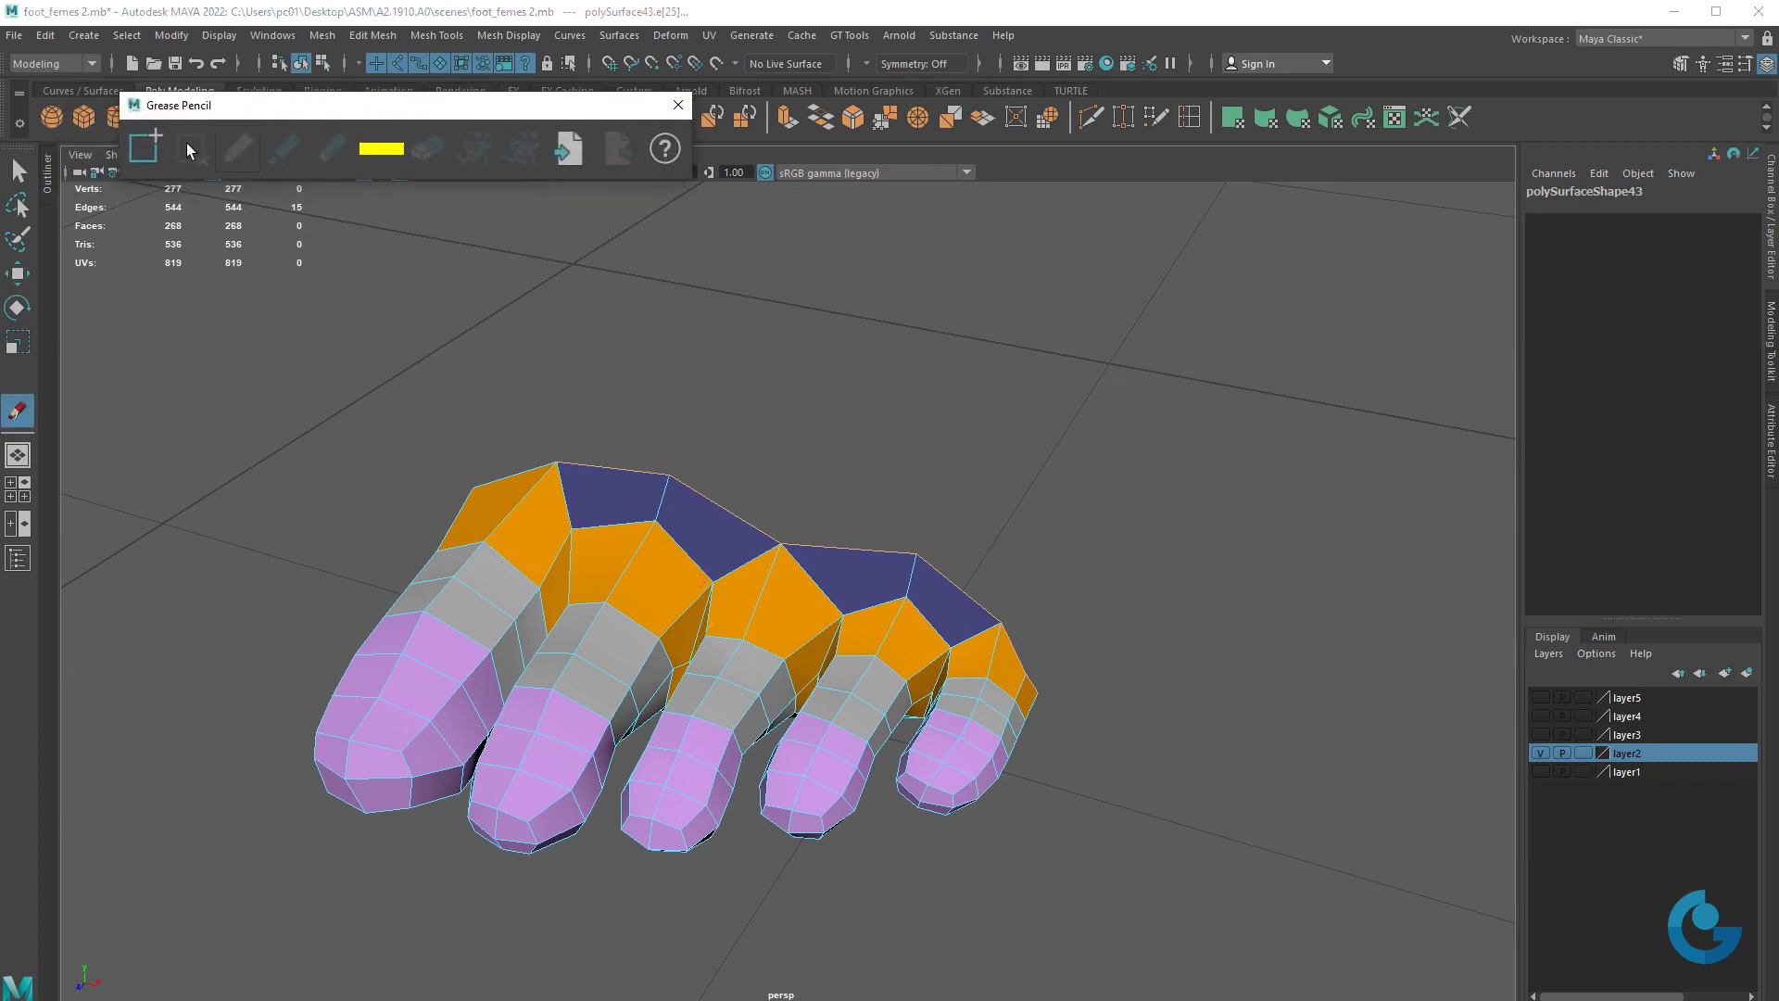
{"action": "left_click", "coordinate": [144, 148]}
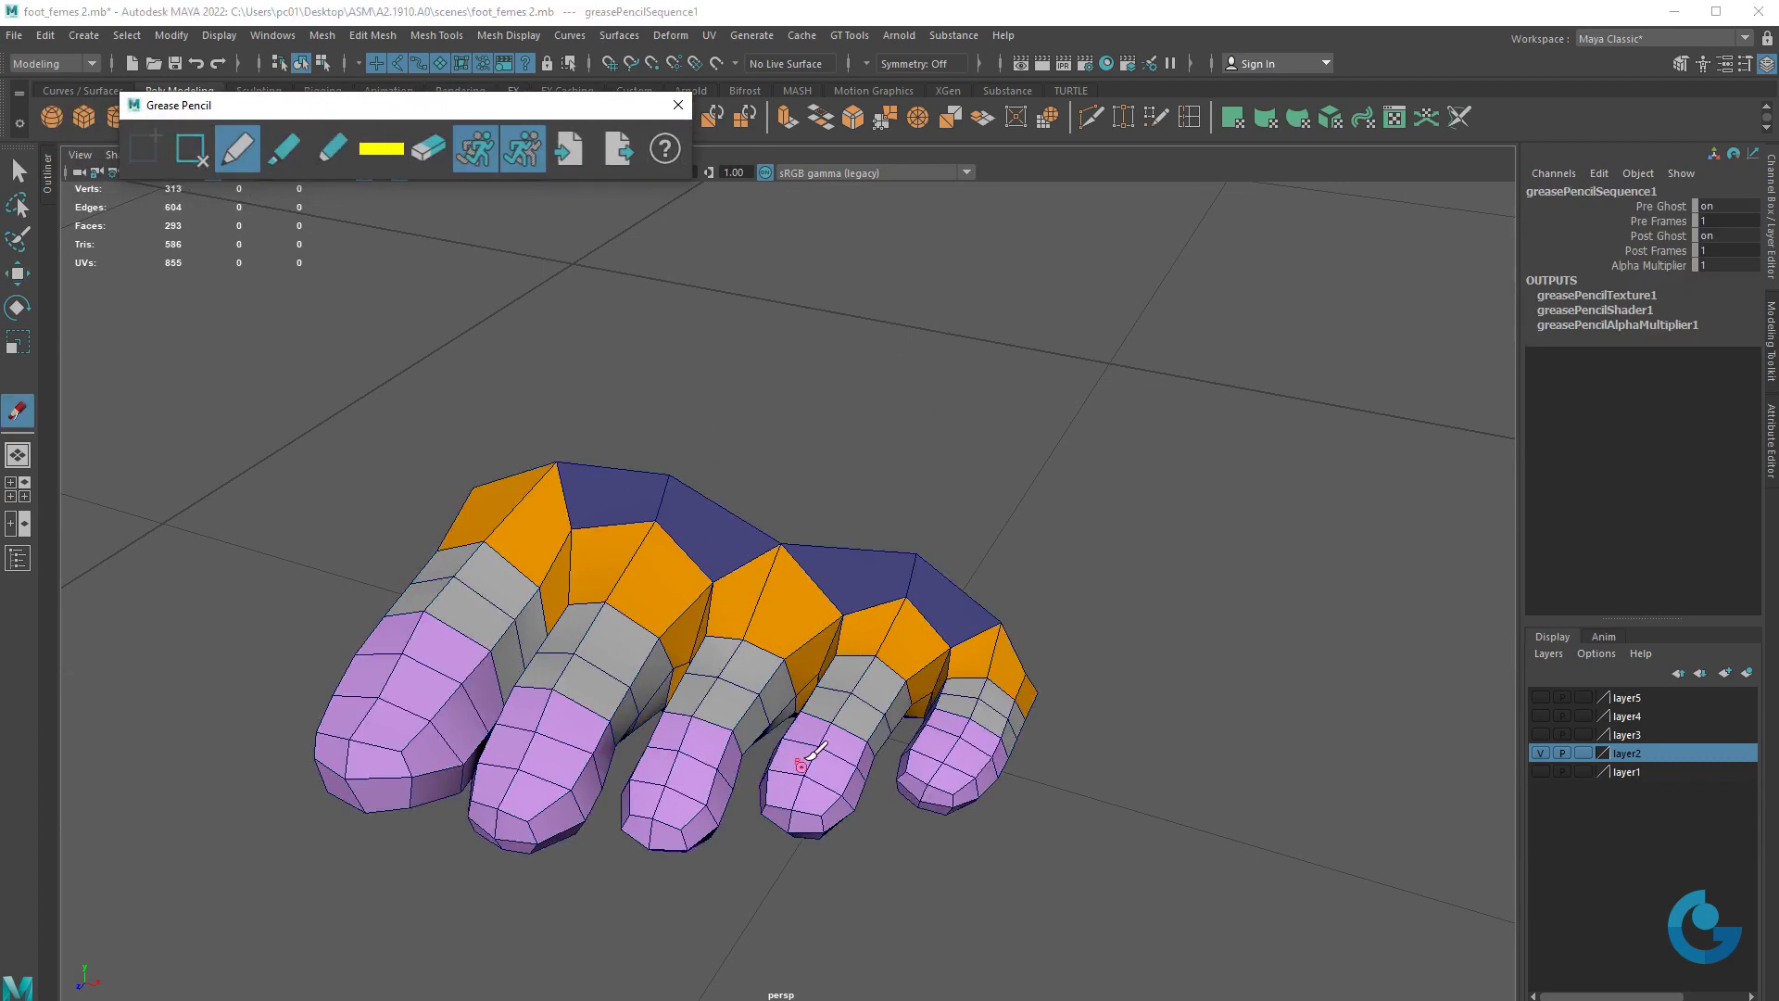
{"action": "middle_click_drag", "start_coordinate": [806, 751], "coordinate": [769, 496], "text": "alt"}
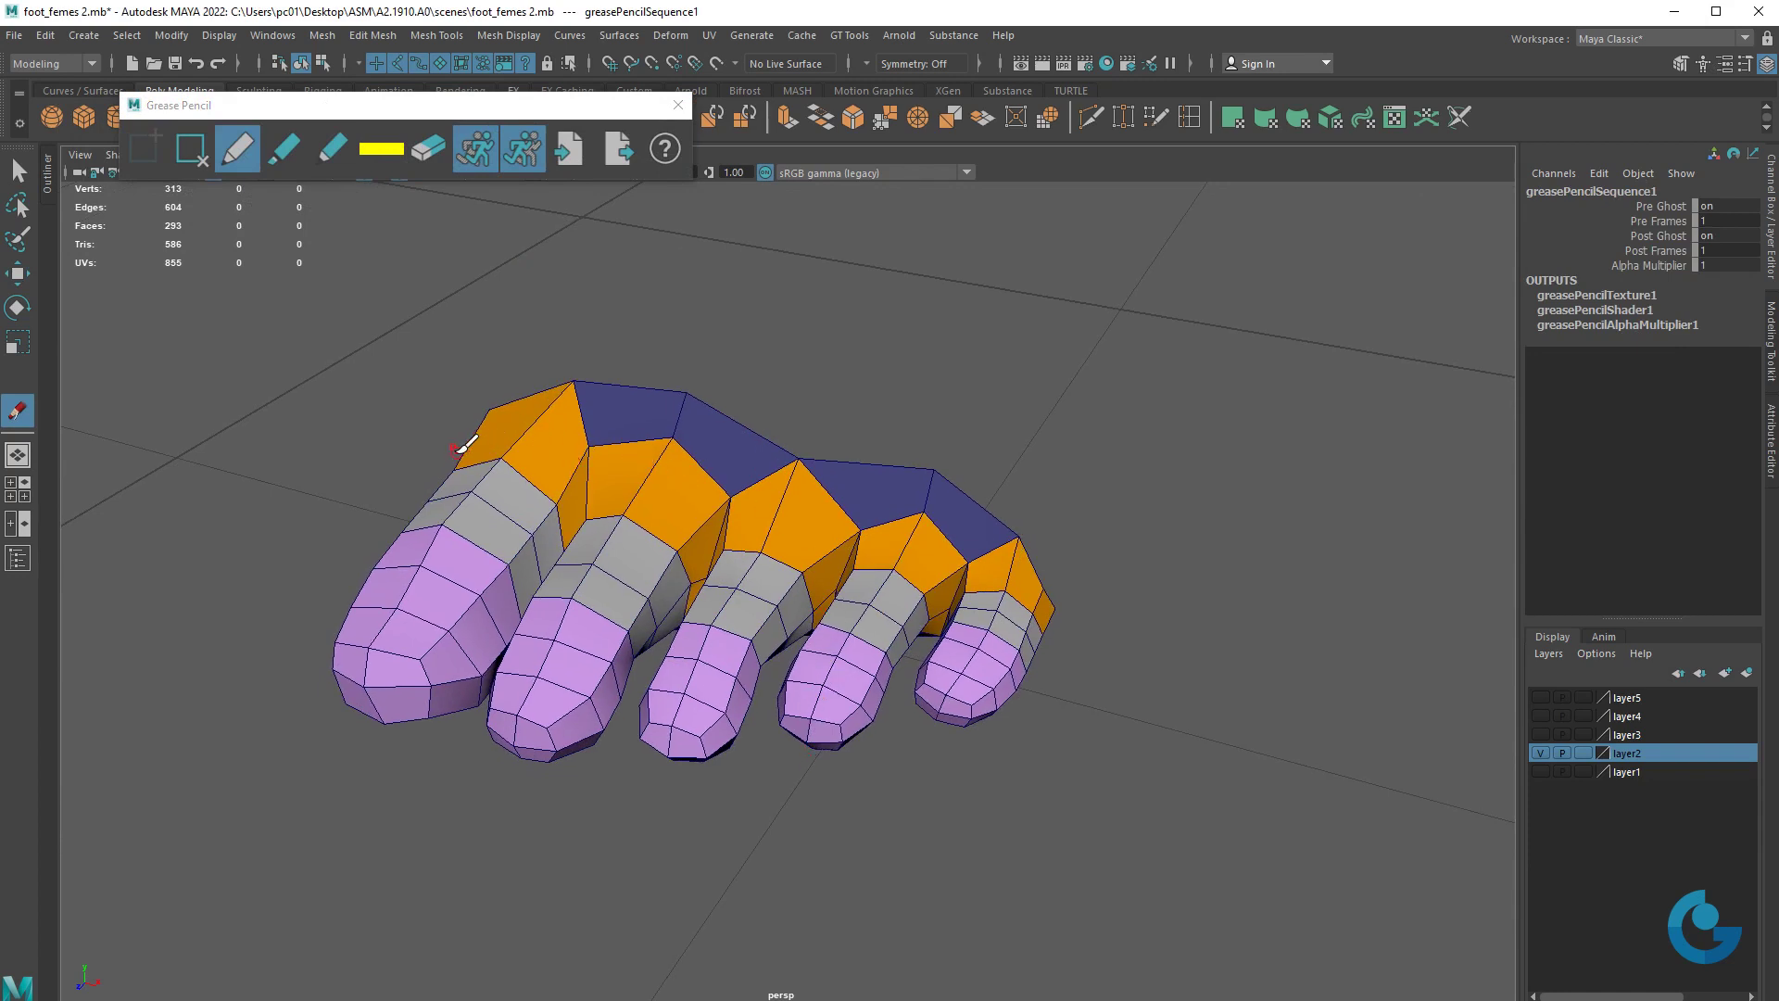
- Sketch a dashed yellow loop across the toe tops labelled '= 24'
{"action": "mouse_move", "coordinate": [454, 452]}
{"action": "left_mouse_down"}
{"action": "mouse_move", "coordinate": [617, 474]}
{"action": "mouse_move", "coordinate": [693, 551]}
{"action": "mouse_move", "coordinate": [741, 515]}
{"action": "mouse_move", "coordinate": [815, 542]}
{"action": "mouse_move", "coordinate": [837, 578]}
{"action": "mouse_move", "coordinate": [945, 565]}
{"action": "mouse_move", "coordinate": [1043, 612]}
{"action": "mouse_move", "coordinate": [1046, 656]}
{"action": "mouse_move", "coordinate": [910, 640]}
{"action": "mouse_move", "coordinate": [1005, 660]}
{"action": "left_mouse_up"}
{"action": "left_click", "coordinate": [967, 643]}
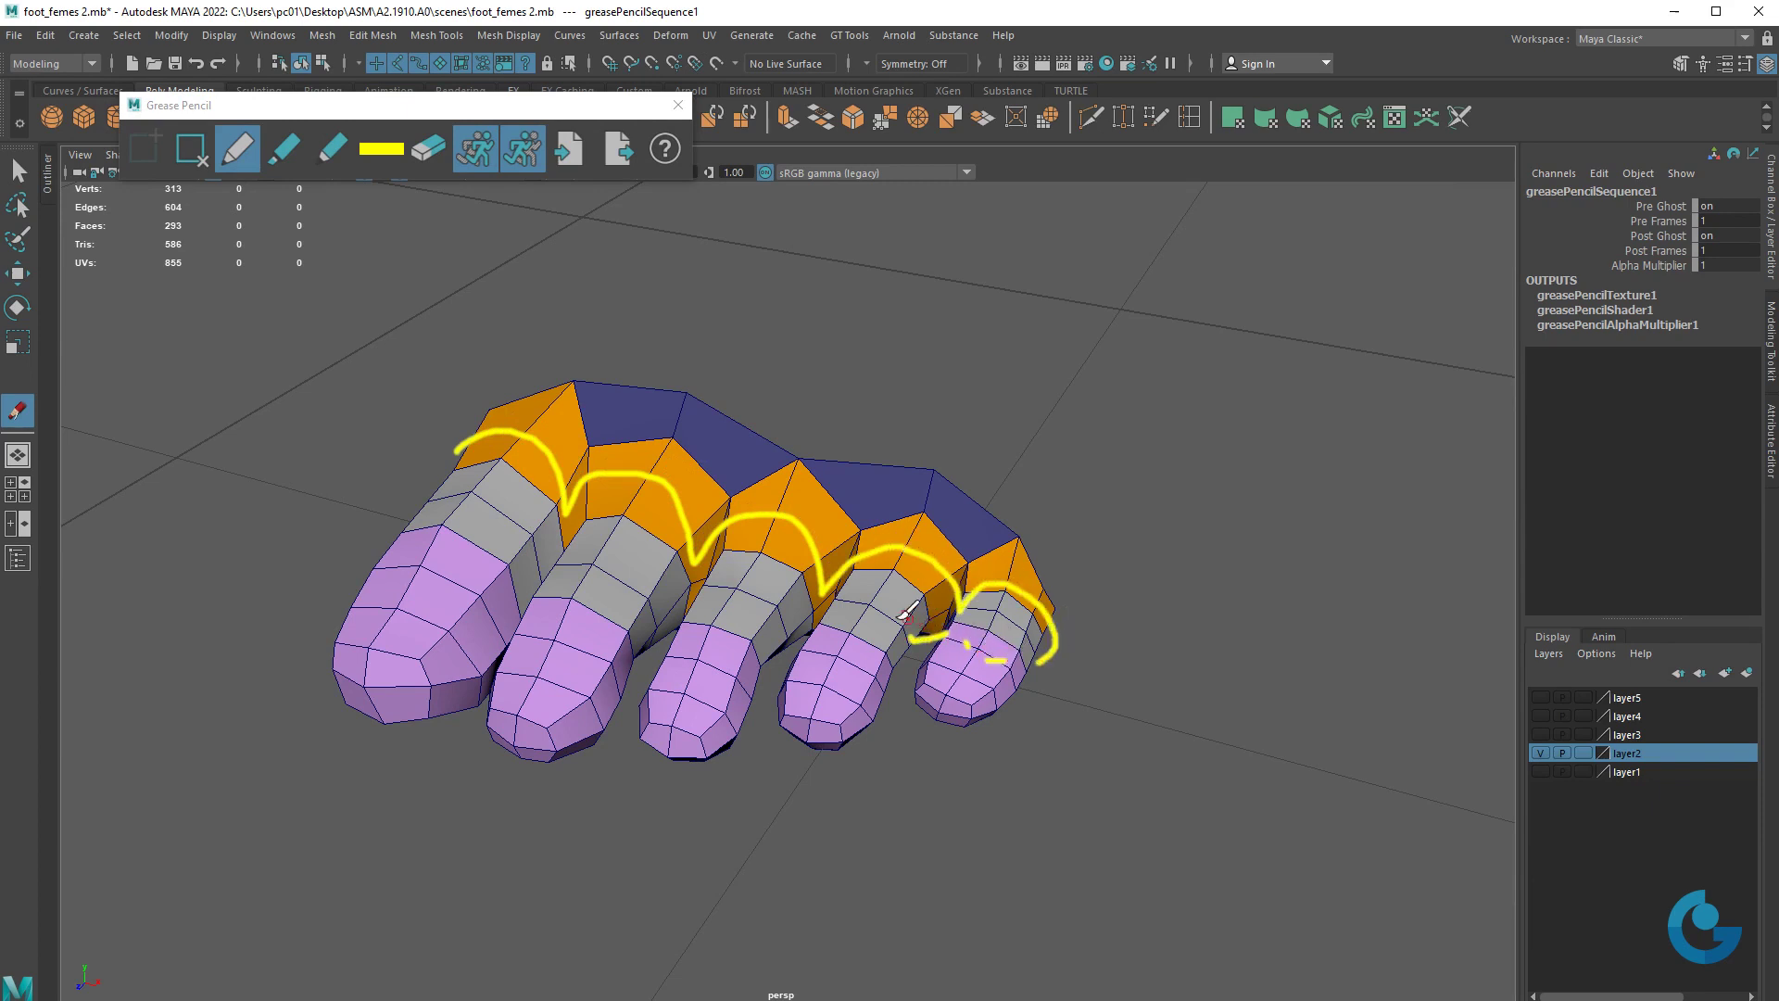
{"action": "left_click_drag", "start_coordinate": [834, 623], "coordinate": [767, 623]}
{"action": "left_click_drag", "start_coordinate": [704, 563], "coordinate": [706, 570]}
{"action": "mouse_move", "coordinate": [684, 590]}
{"action": "left_mouse_down"}
{"action": "mouse_move", "coordinate": [603, 581]}
{"action": "mouse_move", "coordinate": [570, 548]}
{"action": "mouse_move", "coordinate": [520, 554]}
{"action": "left_mouse_up"}
{"action": "left_click_drag", "start_coordinate": [476, 535], "coordinate": [455, 489]}
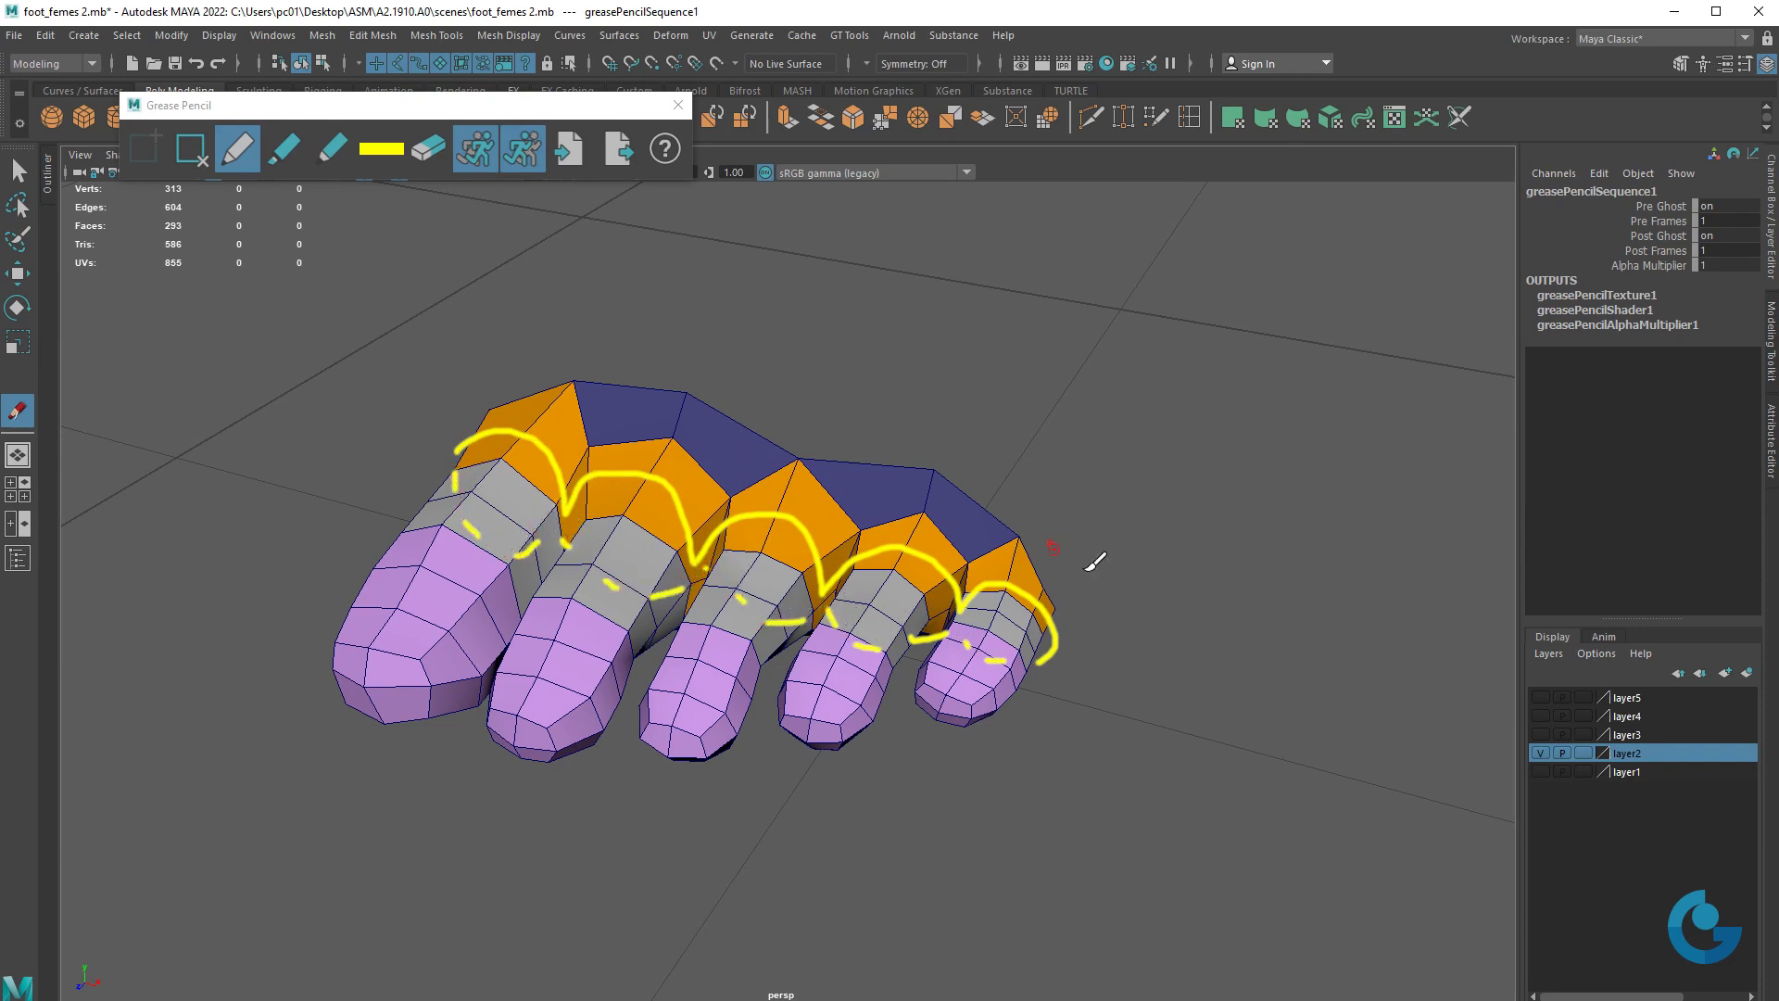
{"action": "left_click_drag", "start_coordinate": [1119, 627], "coordinate": [1154, 631]}
{"action": "mouse_move", "coordinate": [1109, 652]}
{"action": "left_mouse_down"}
{"action": "mouse_move", "coordinate": [1377, 656]}
{"action": "mouse_move", "coordinate": [1356, 737]}
{"action": "left_mouse_up"}
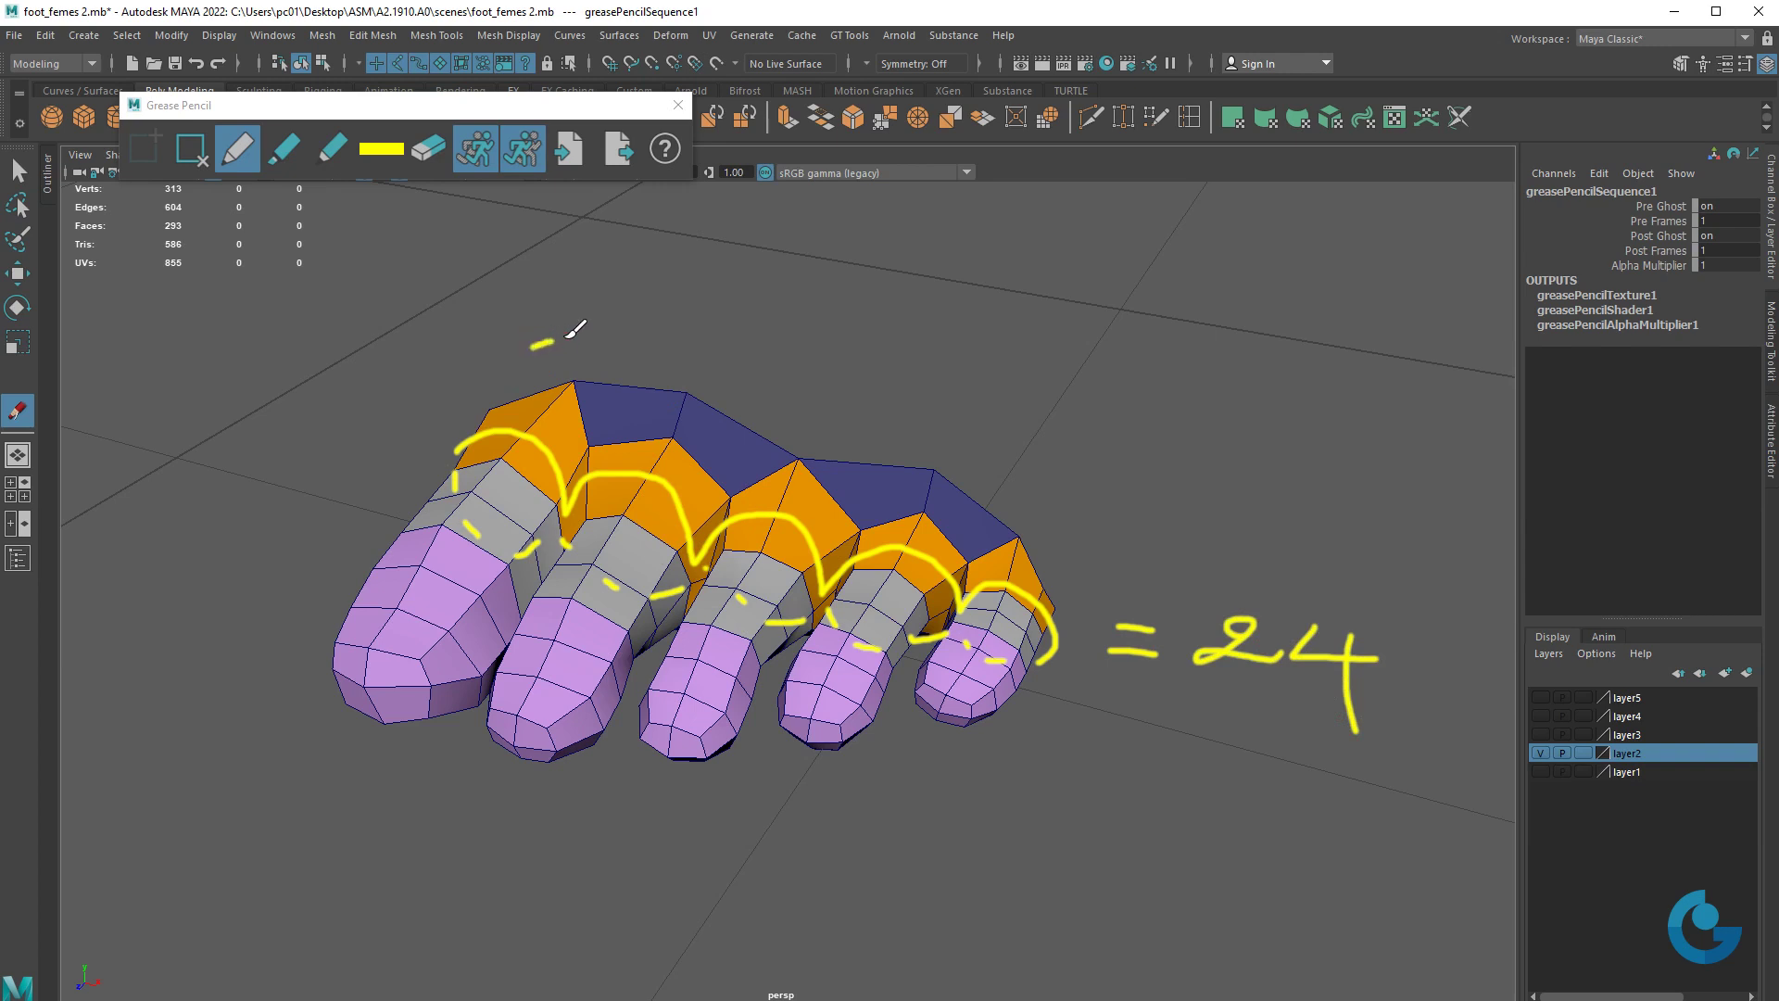
- Draw a dashed yellow loop across the top of the foot labelled '= 17'
{"action": "mouse_move", "coordinate": [568, 335]}
{"action": "left_mouse_down"}
{"action": "mouse_move", "coordinate": [769, 350]}
{"action": "mouse_move", "coordinate": [1073, 452]}
{"action": "mouse_move", "coordinate": [1090, 539]}
{"action": "left_mouse_up"}
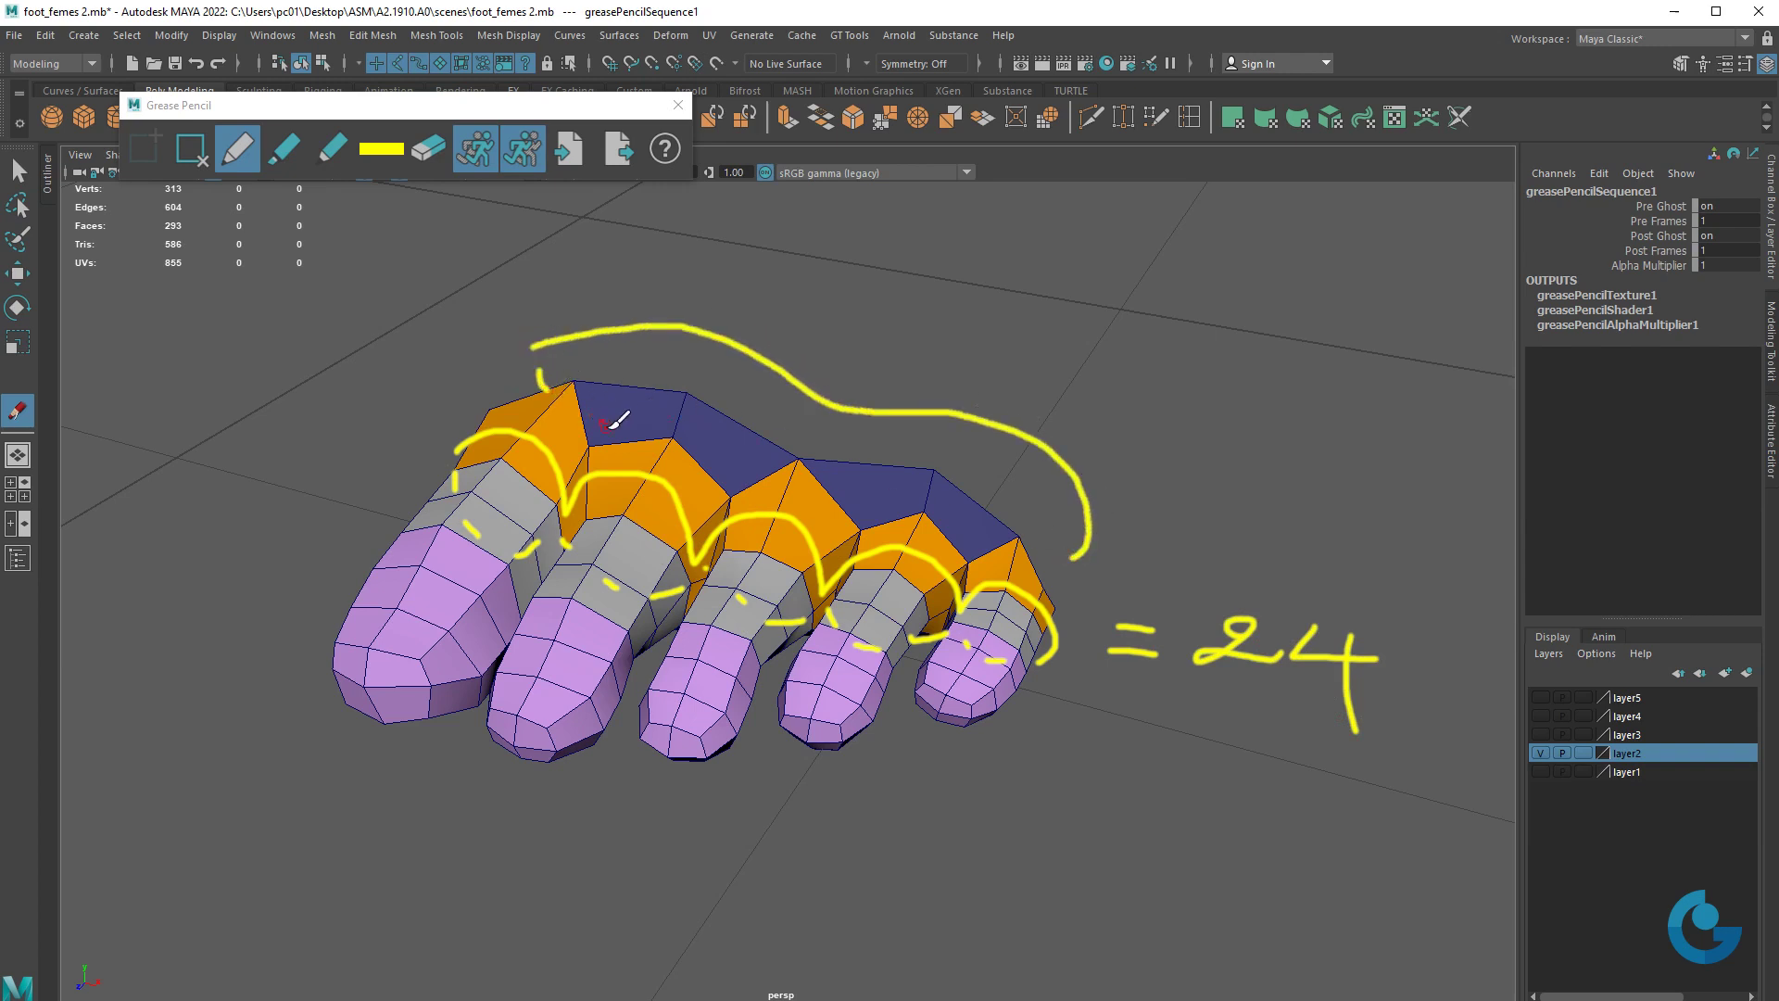
{"action": "left_click_drag", "start_coordinate": [607, 429], "coordinate": [871, 495]}
{"action": "left_click_drag", "start_coordinate": [885, 497], "coordinate": [968, 525]}
{"action": "left_click_drag", "start_coordinate": [977, 526], "coordinate": [1012, 542]}
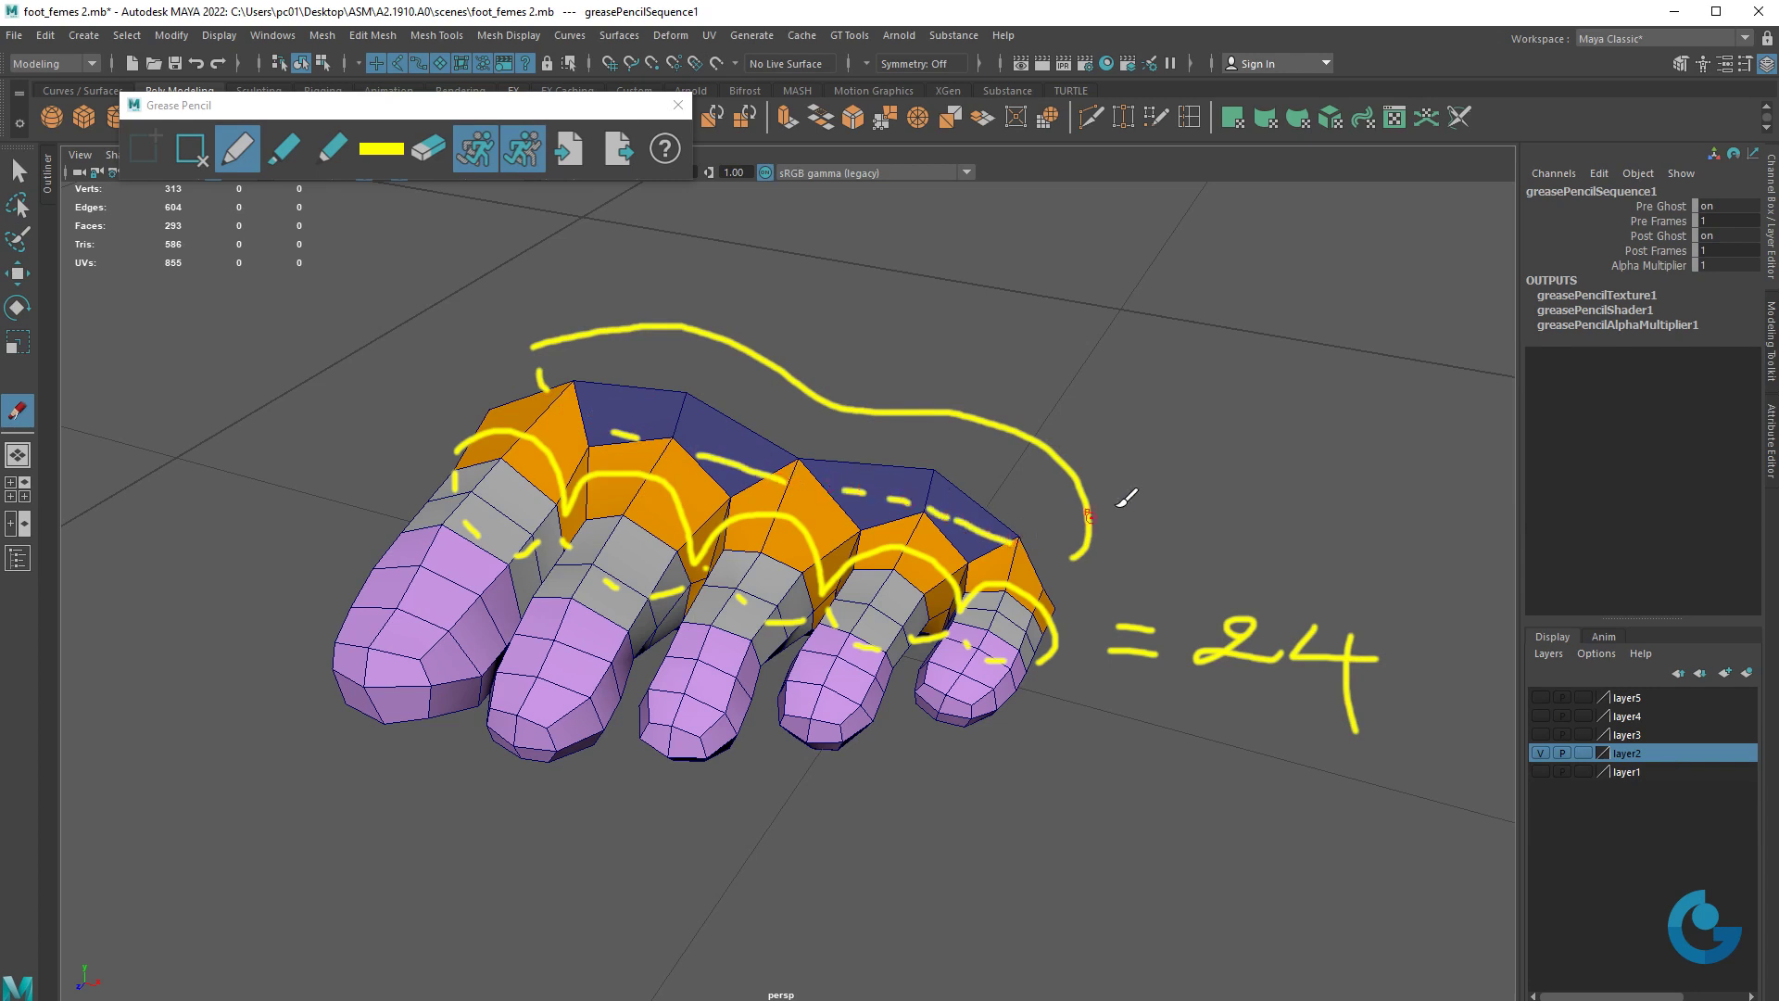
{"action": "left_click_drag", "start_coordinate": [1140, 460], "coordinate": [1170, 460]}
{"action": "mouse_move", "coordinate": [1146, 483]}
{"action": "left_mouse_down"}
{"action": "mouse_move", "coordinate": [1241, 485]}
{"action": "mouse_move", "coordinate": [1309, 433]}
{"action": "mouse_move", "coordinate": [1294, 482]}
{"action": "mouse_move", "coordinate": [1339, 456]}
{"action": "left_mouse_up"}
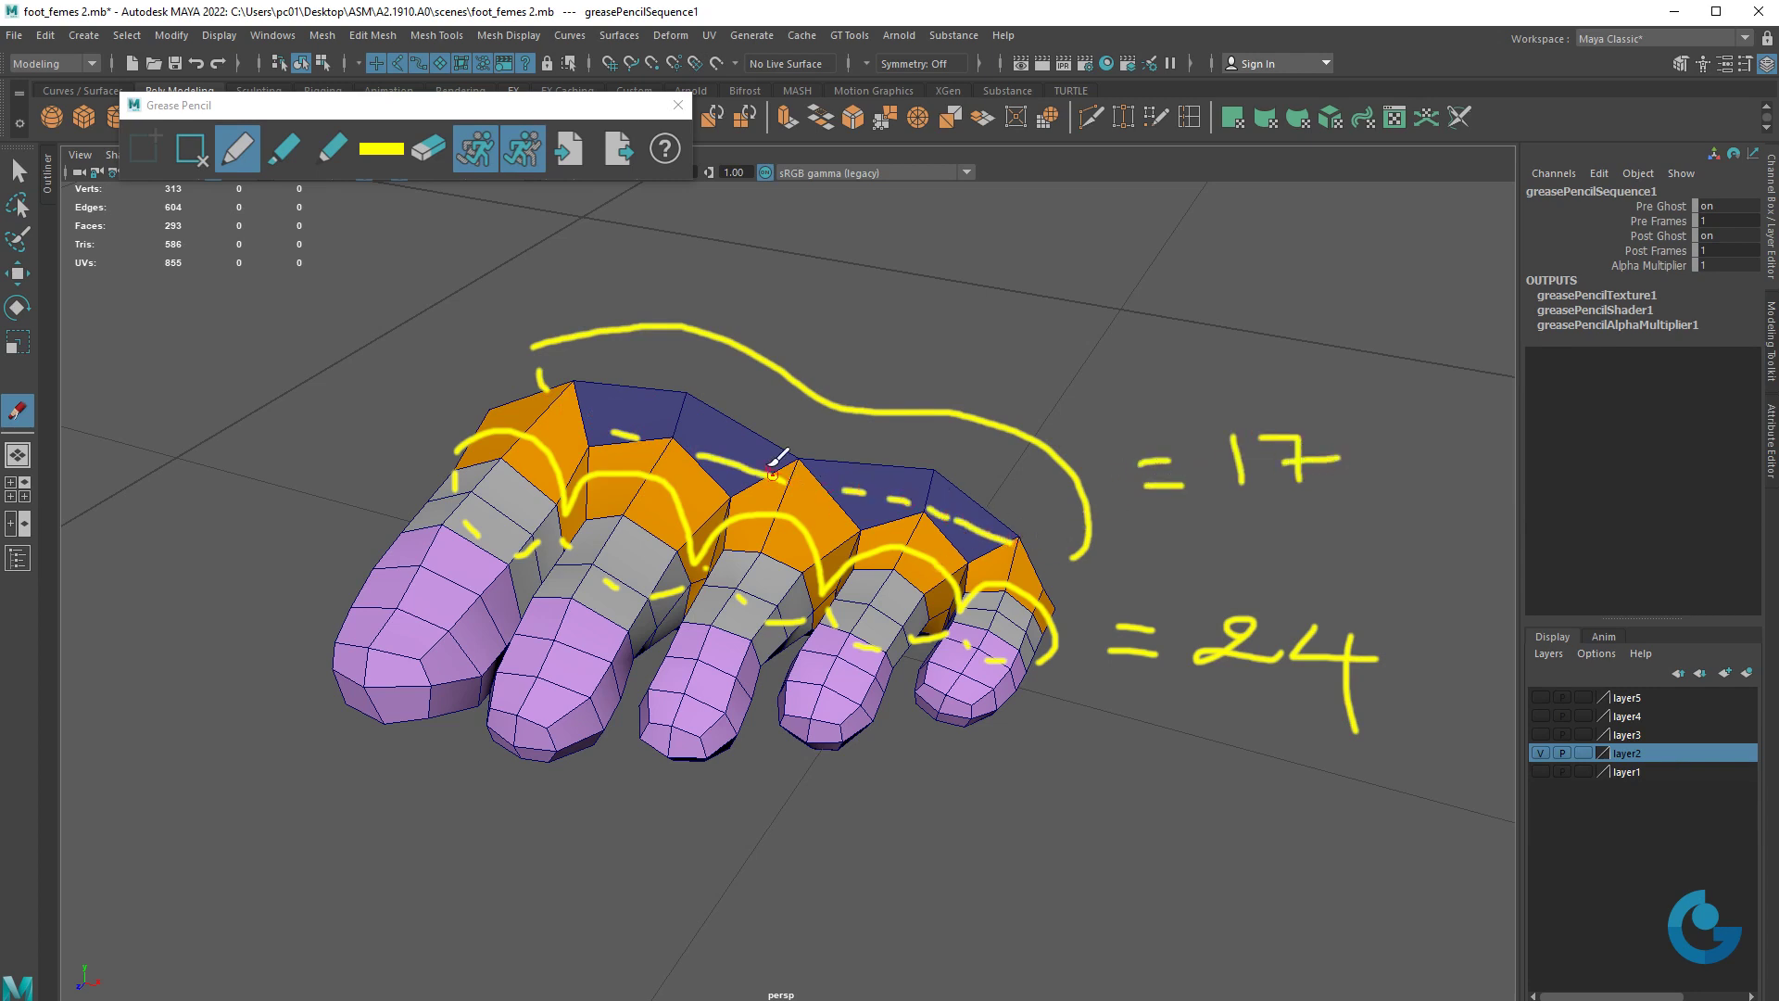
- Draw a higher loop above the foot and begin its '= 14' label
{"action": "mouse_move", "coordinate": [591, 302]}
{"action": "left_mouse_down"}
{"action": "mouse_move", "coordinate": [695, 223]}
{"action": "mouse_move", "coordinate": [752, 212]}
{"action": "left_mouse_up"}
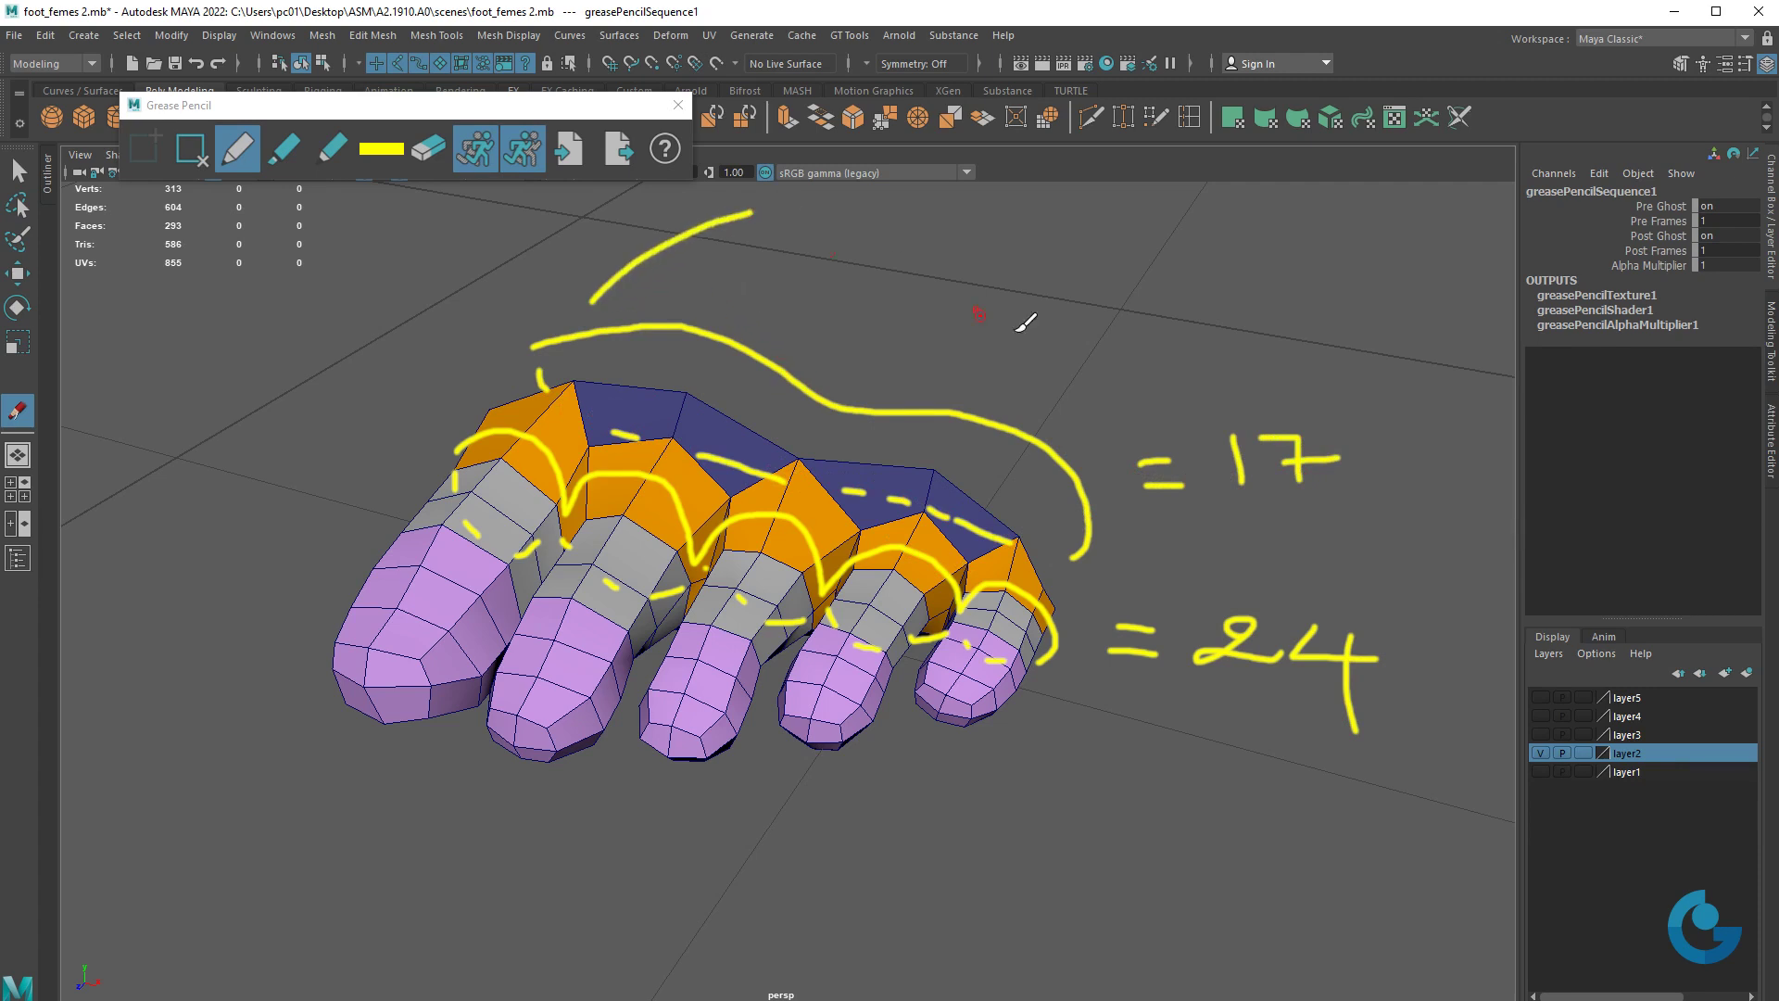
{"action": "left_click_drag", "start_coordinate": [1084, 298], "coordinate": [1092, 440]}
{"action": "mouse_move", "coordinate": [820, 209]}
{"action": "left_mouse_down"}
{"action": "mouse_move", "coordinate": [755, 223]}
{"action": "mouse_move", "coordinate": [963, 324]}
{"action": "mouse_move", "coordinate": [1080, 306]}
{"action": "mouse_move", "coordinate": [938, 211]}
{"action": "mouse_move", "coordinate": [790, 219]}
{"action": "left_mouse_up"}
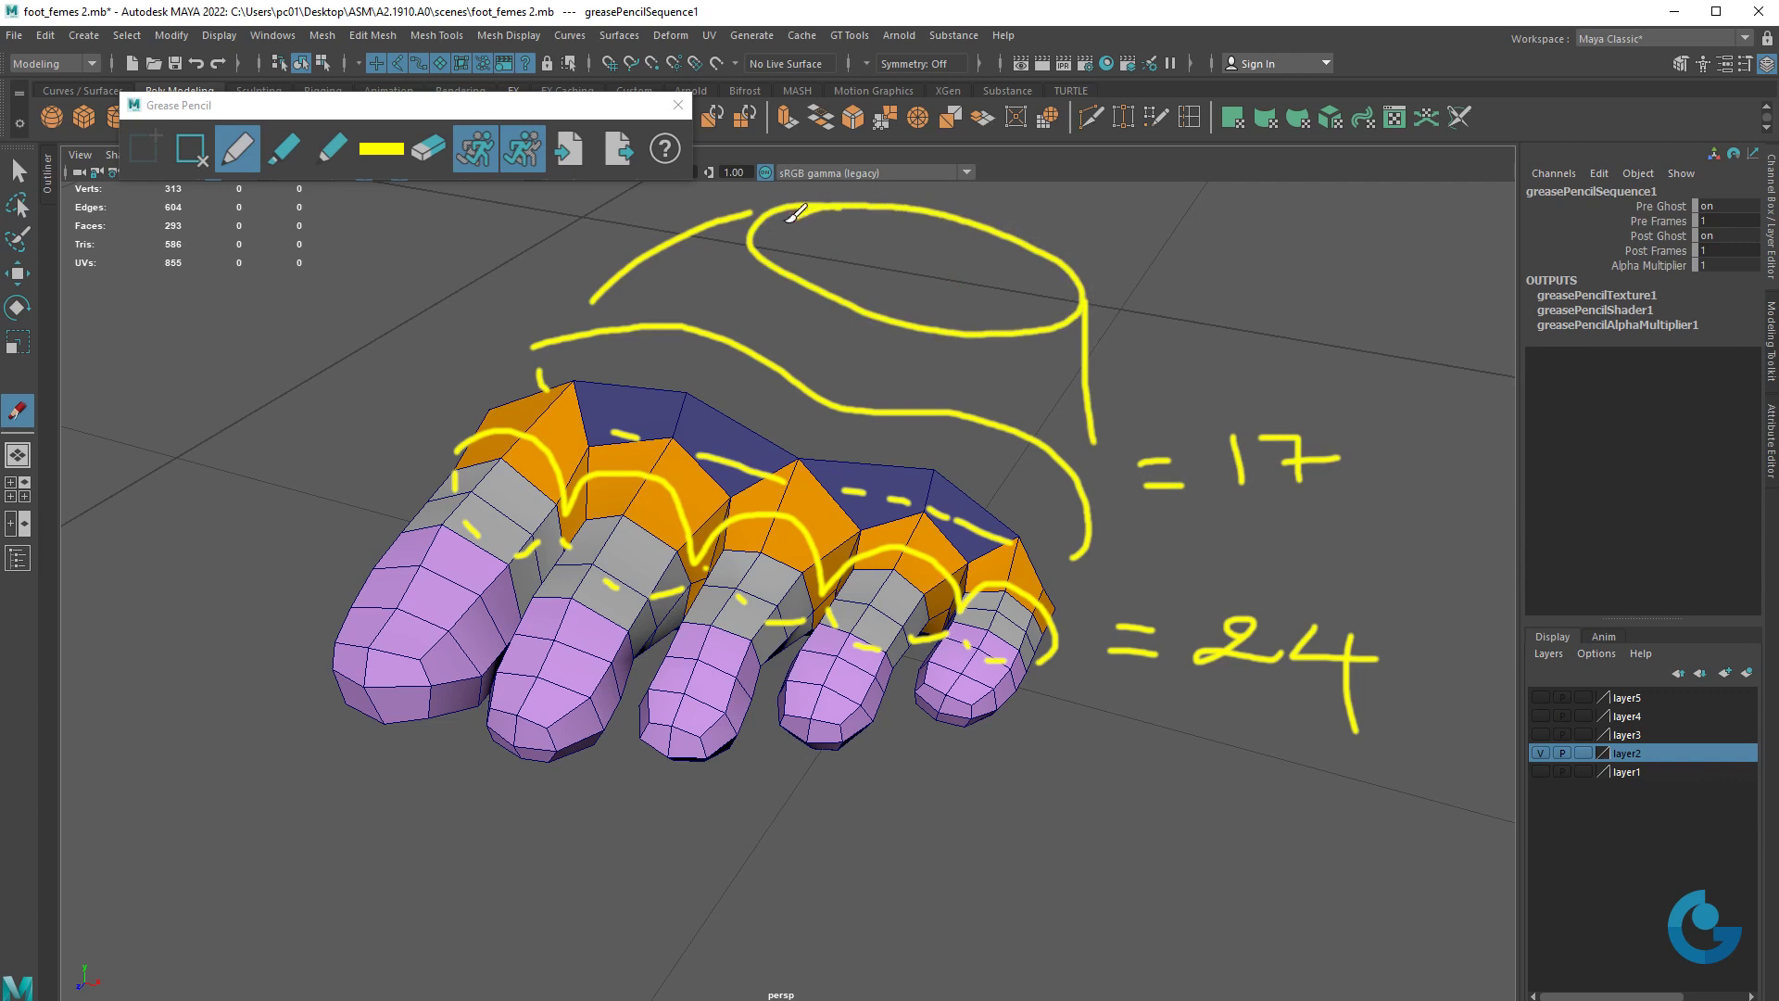
{"action": "mouse_move", "coordinate": [1116, 250]}
{"action": "left_mouse_down"}
{"action": "mouse_move", "coordinate": [1159, 245]}
{"action": "mouse_move", "coordinate": [1160, 269]}
{"action": "mouse_move", "coordinate": [1307, 266]}
{"action": "mouse_move", "coordinate": [1286, 298]}
{"action": "left_mouse_up"}
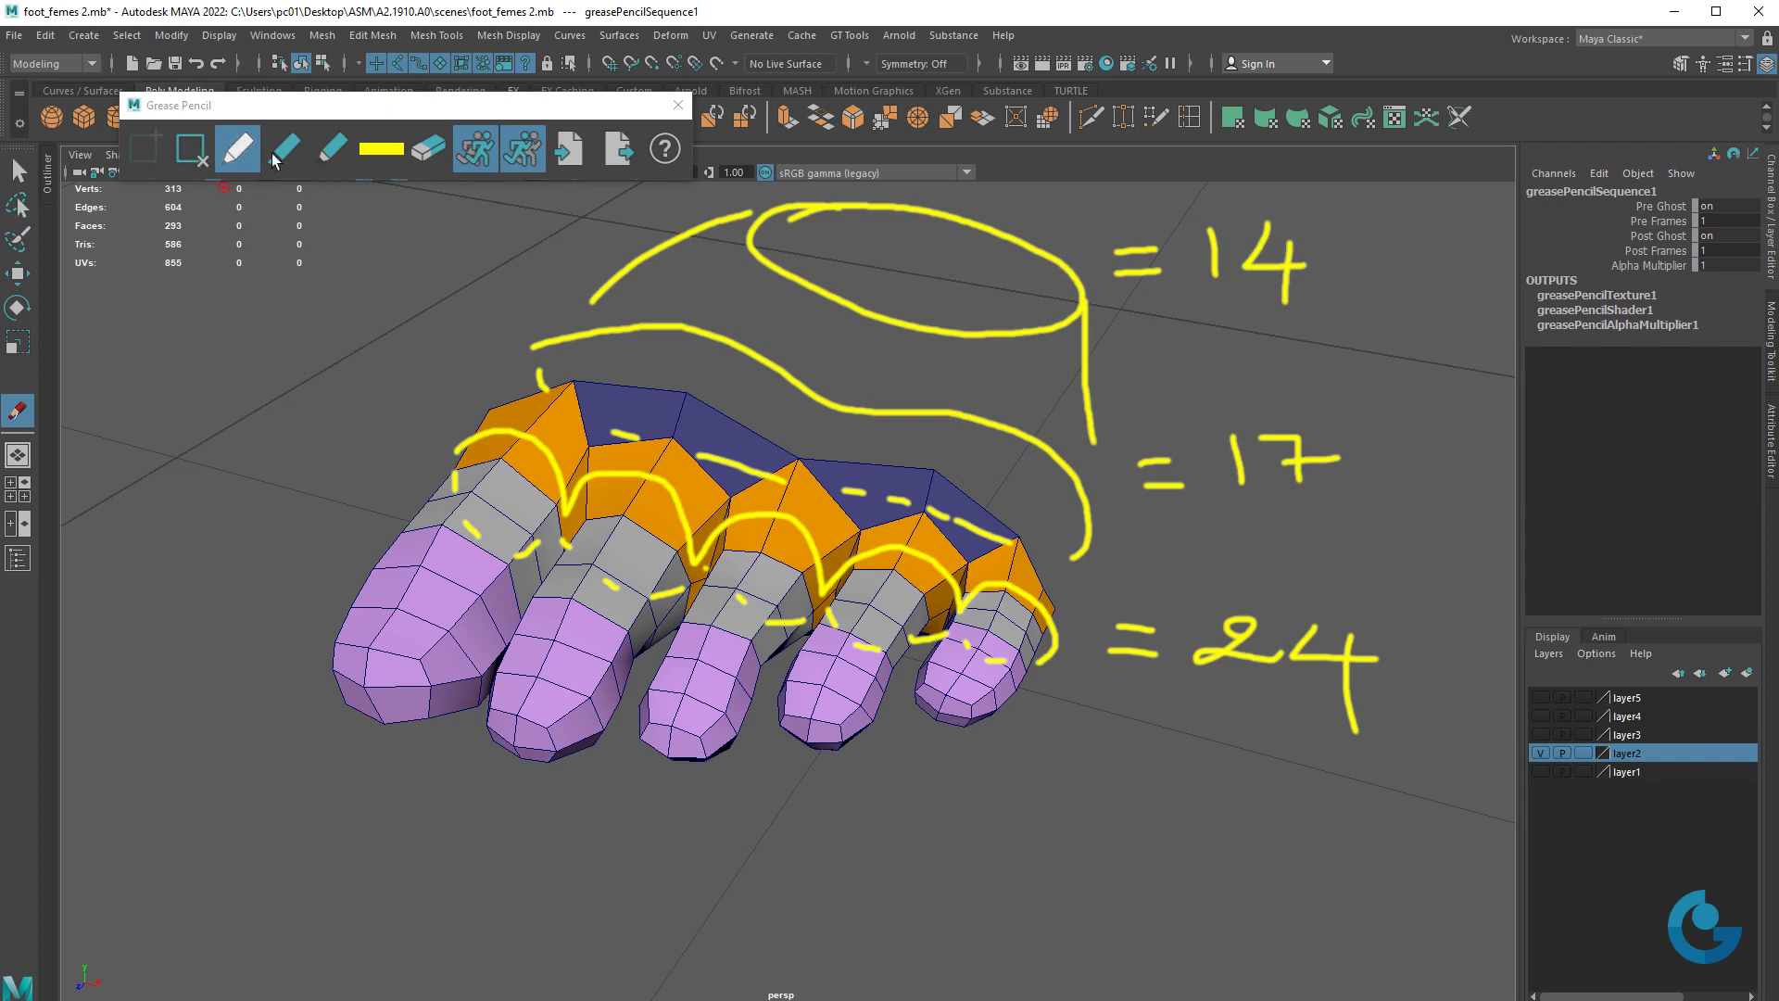
- Switch the grease pencil to red, draw two test strokes over the foot top, and delete them
{"action": "left_click", "coordinate": [385, 151]}
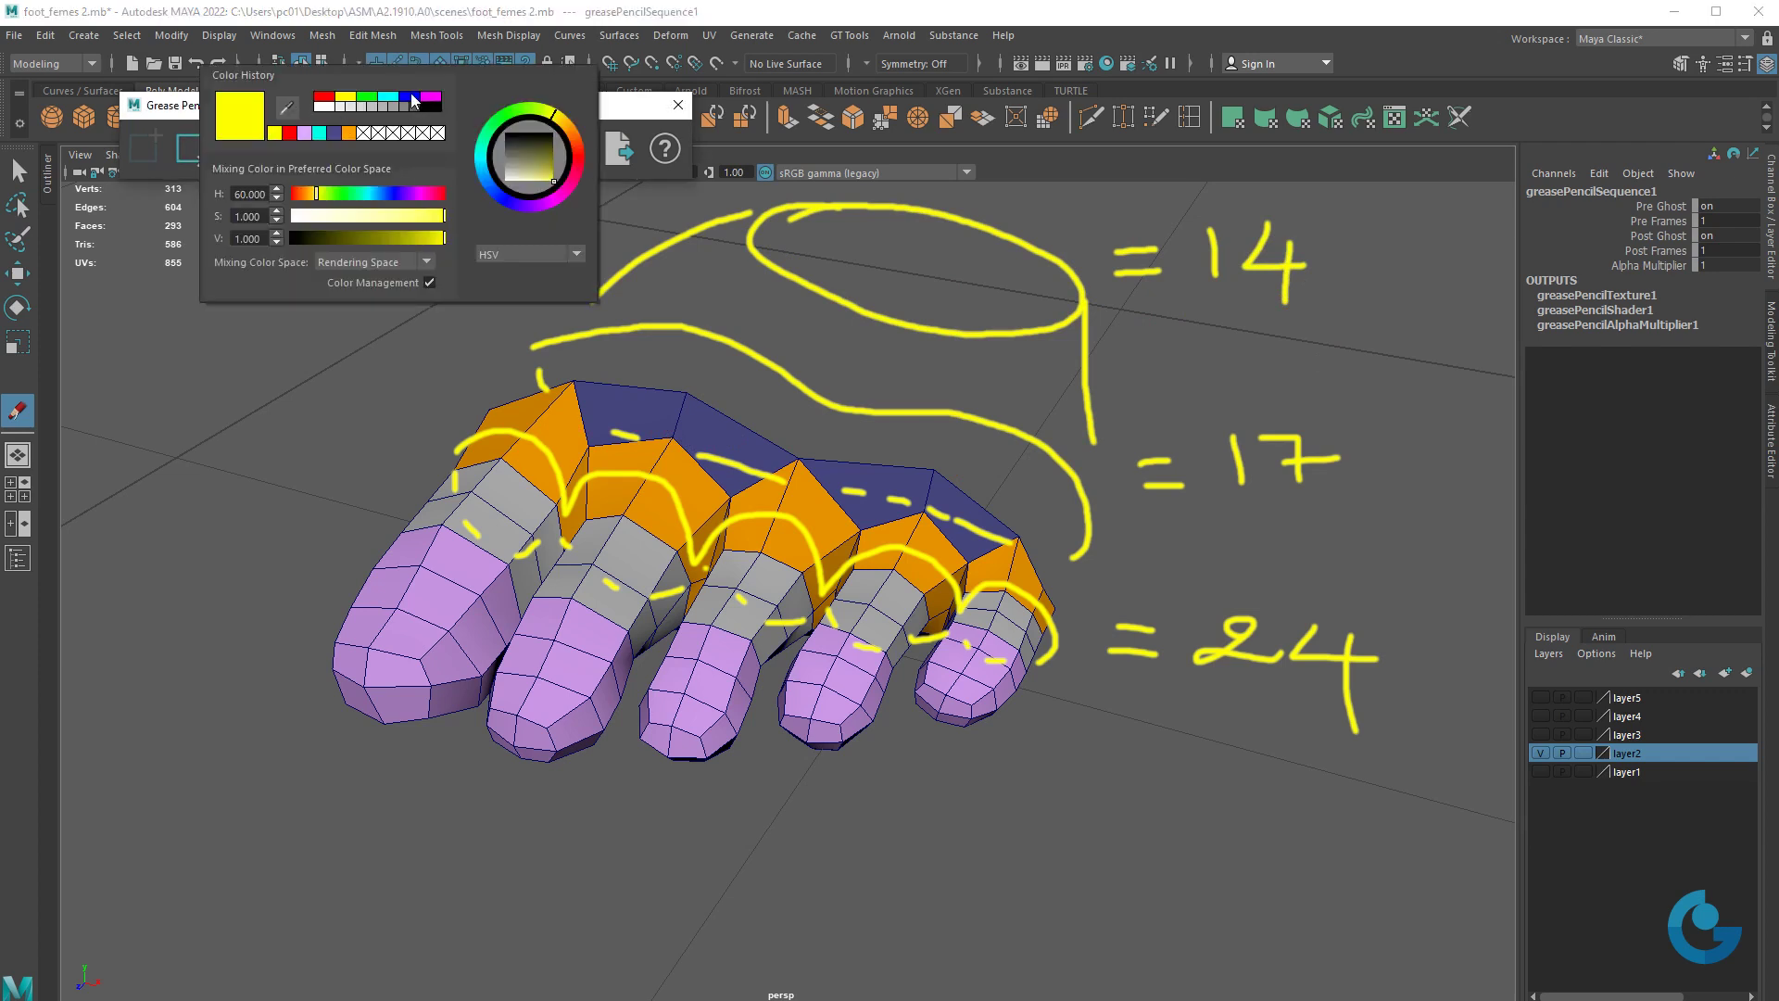
{"action": "left_click", "coordinate": [295, 135]}
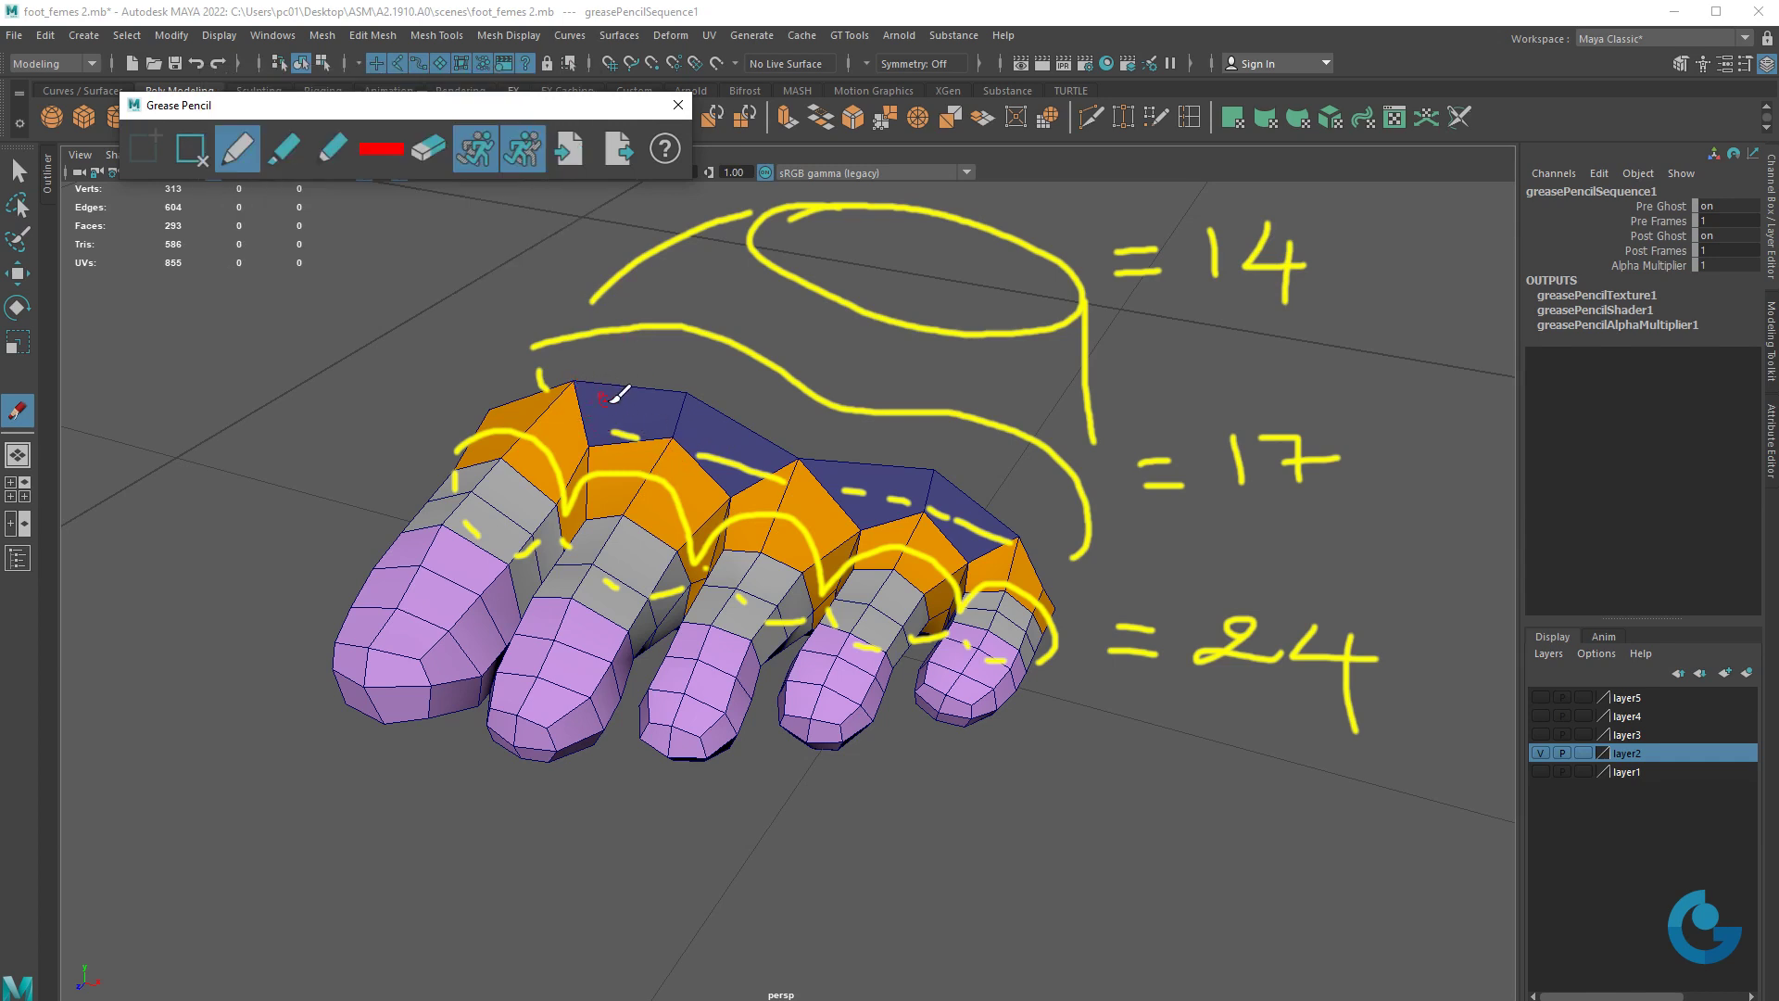
{"action": "left_click_drag", "start_coordinate": [604, 404], "coordinate": [734, 456]}
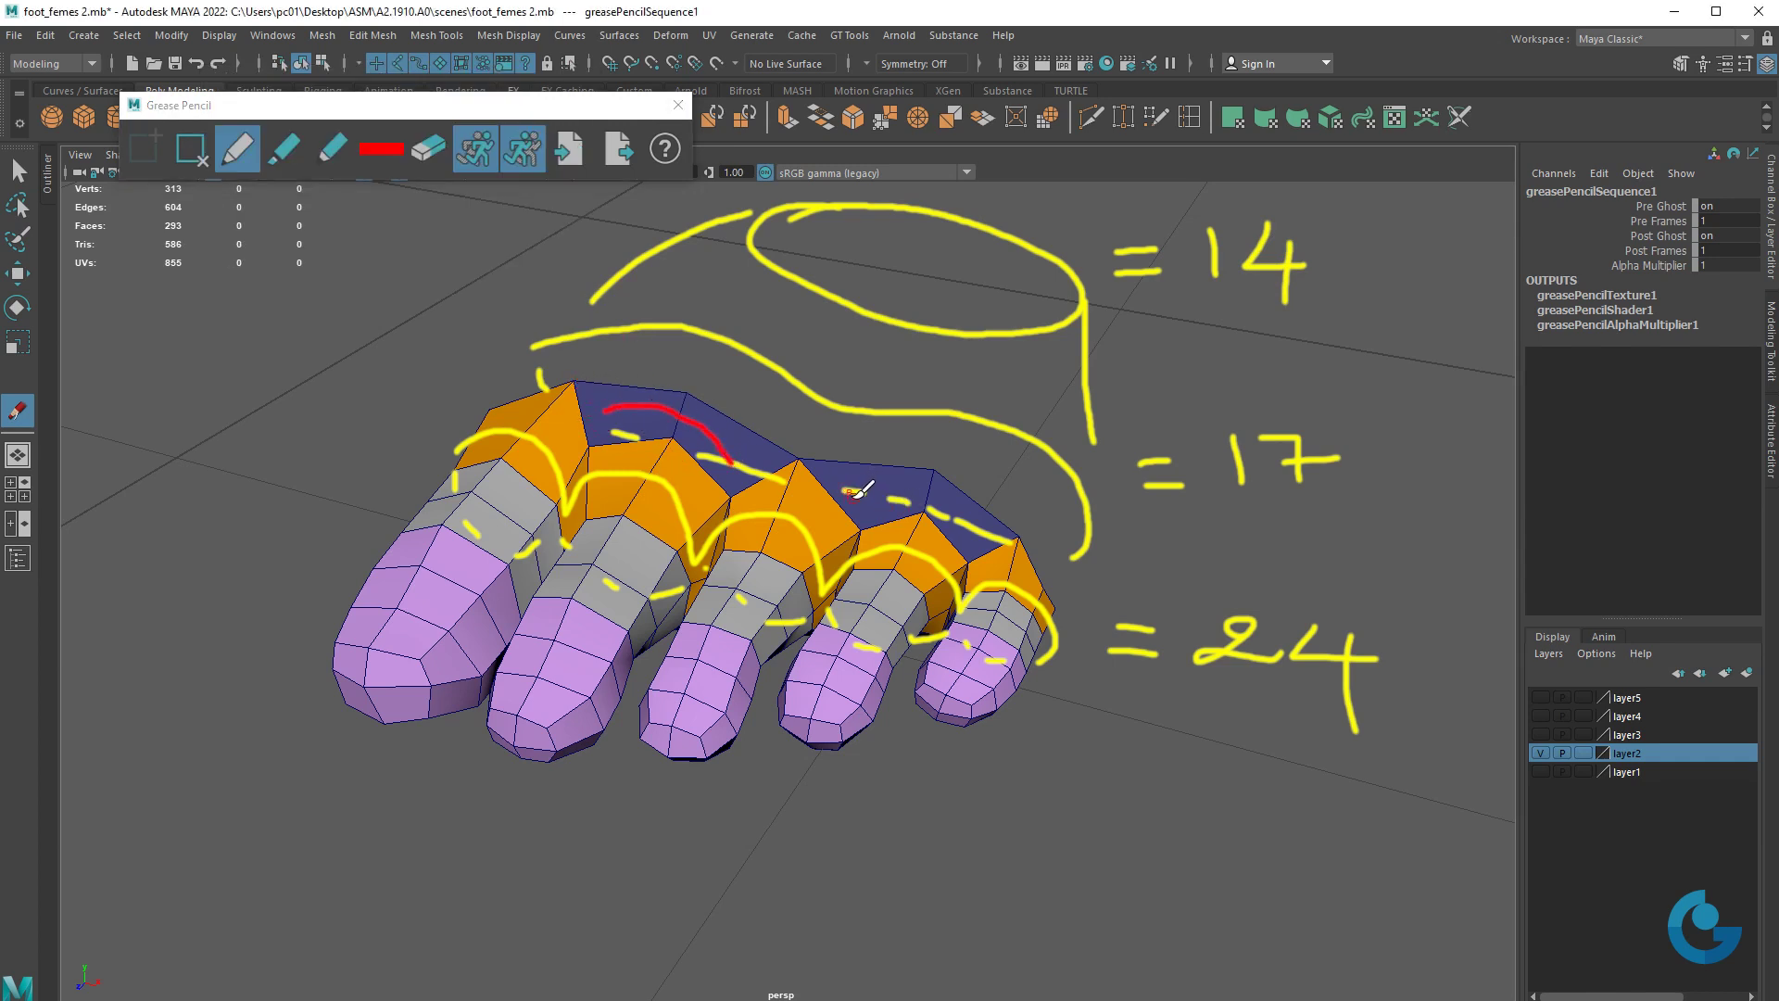
{"action": "left_click_drag", "start_coordinate": [857, 492], "coordinate": [934, 492]}
{"action": "left_click", "coordinate": [201, 158]}
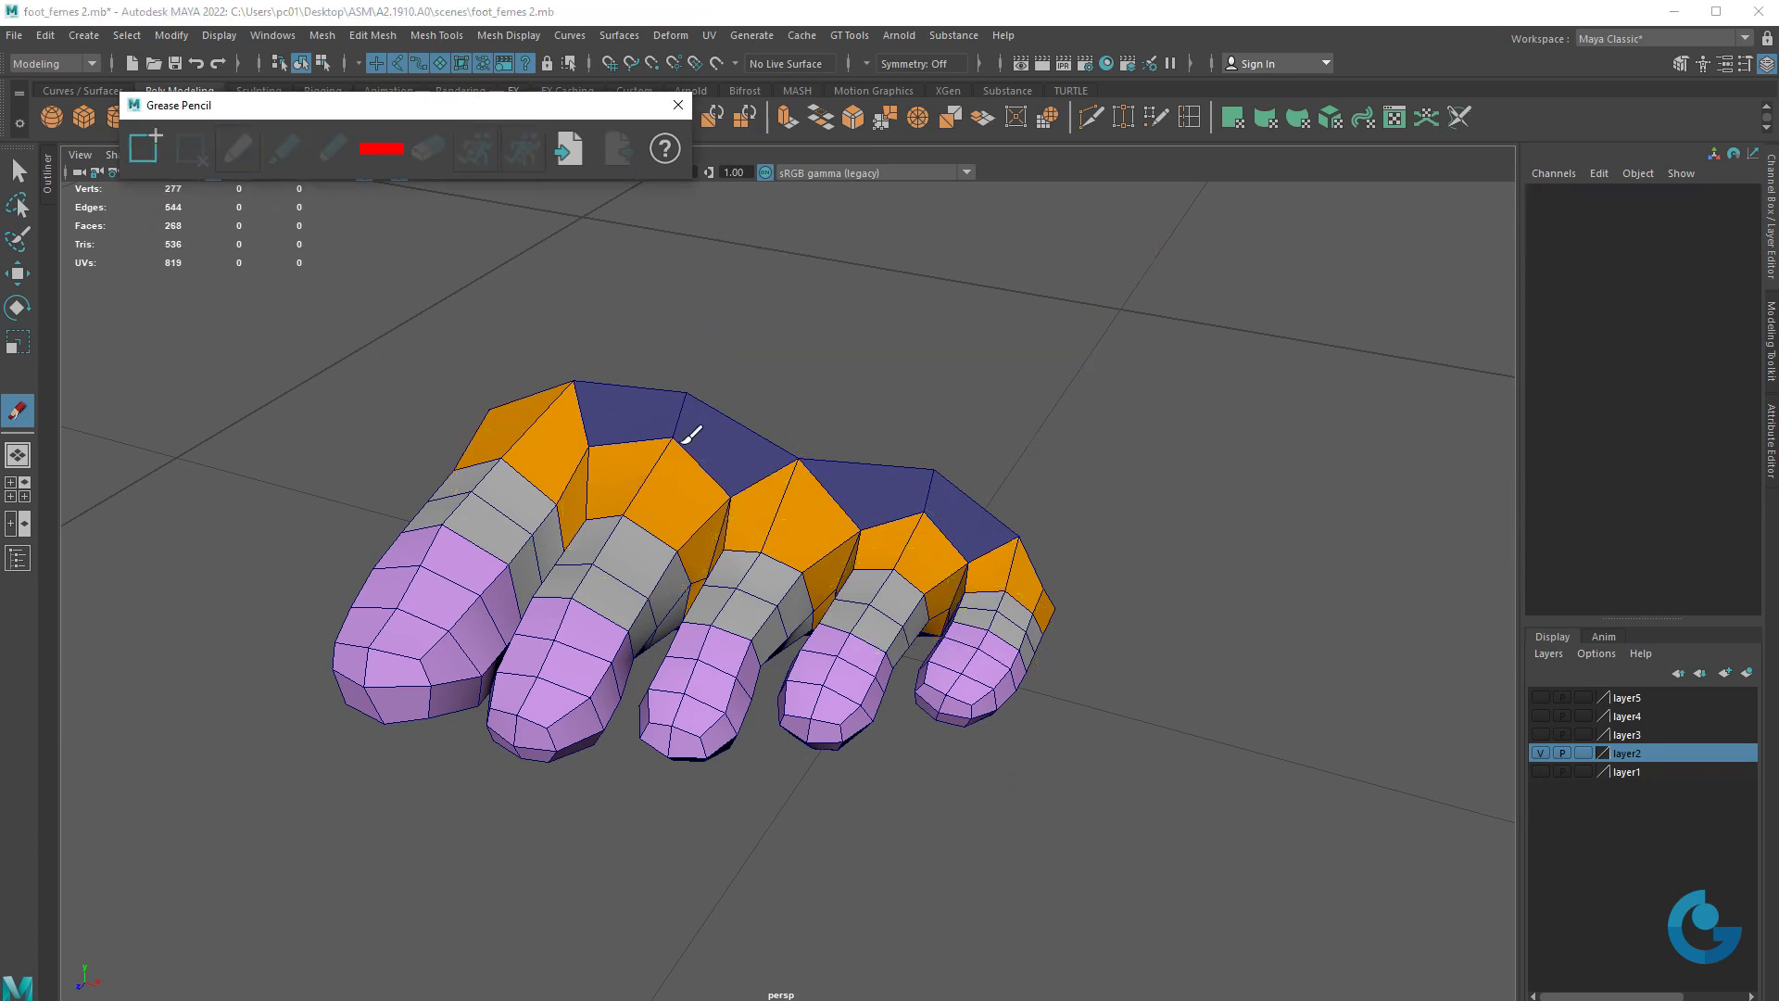
- Draw and delete more red test strokes on the foot top and along the sole
{"action": "left_click_drag", "start_coordinate": [627, 423], "coordinate": [742, 462]}
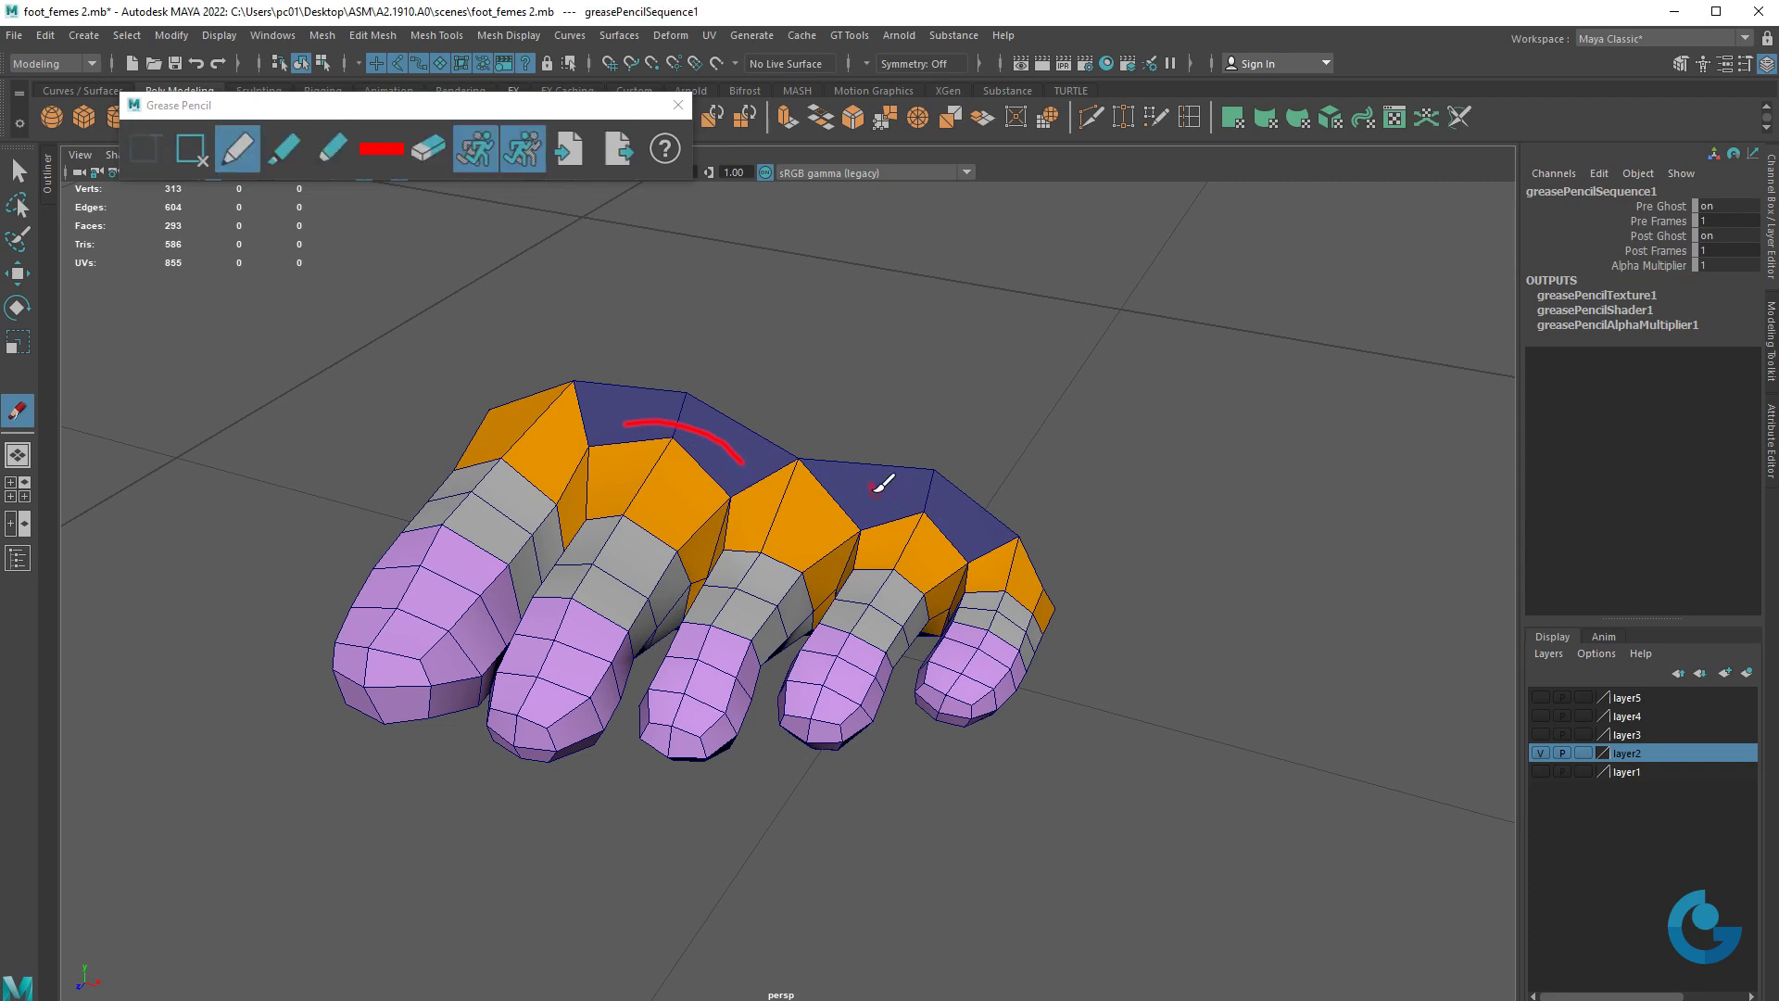
{"action": "left_click_drag", "start_coordinate": [866, 491], "coordinate": [970, 510]}
{"action": "left_click", "coordinate": [190, 148]}
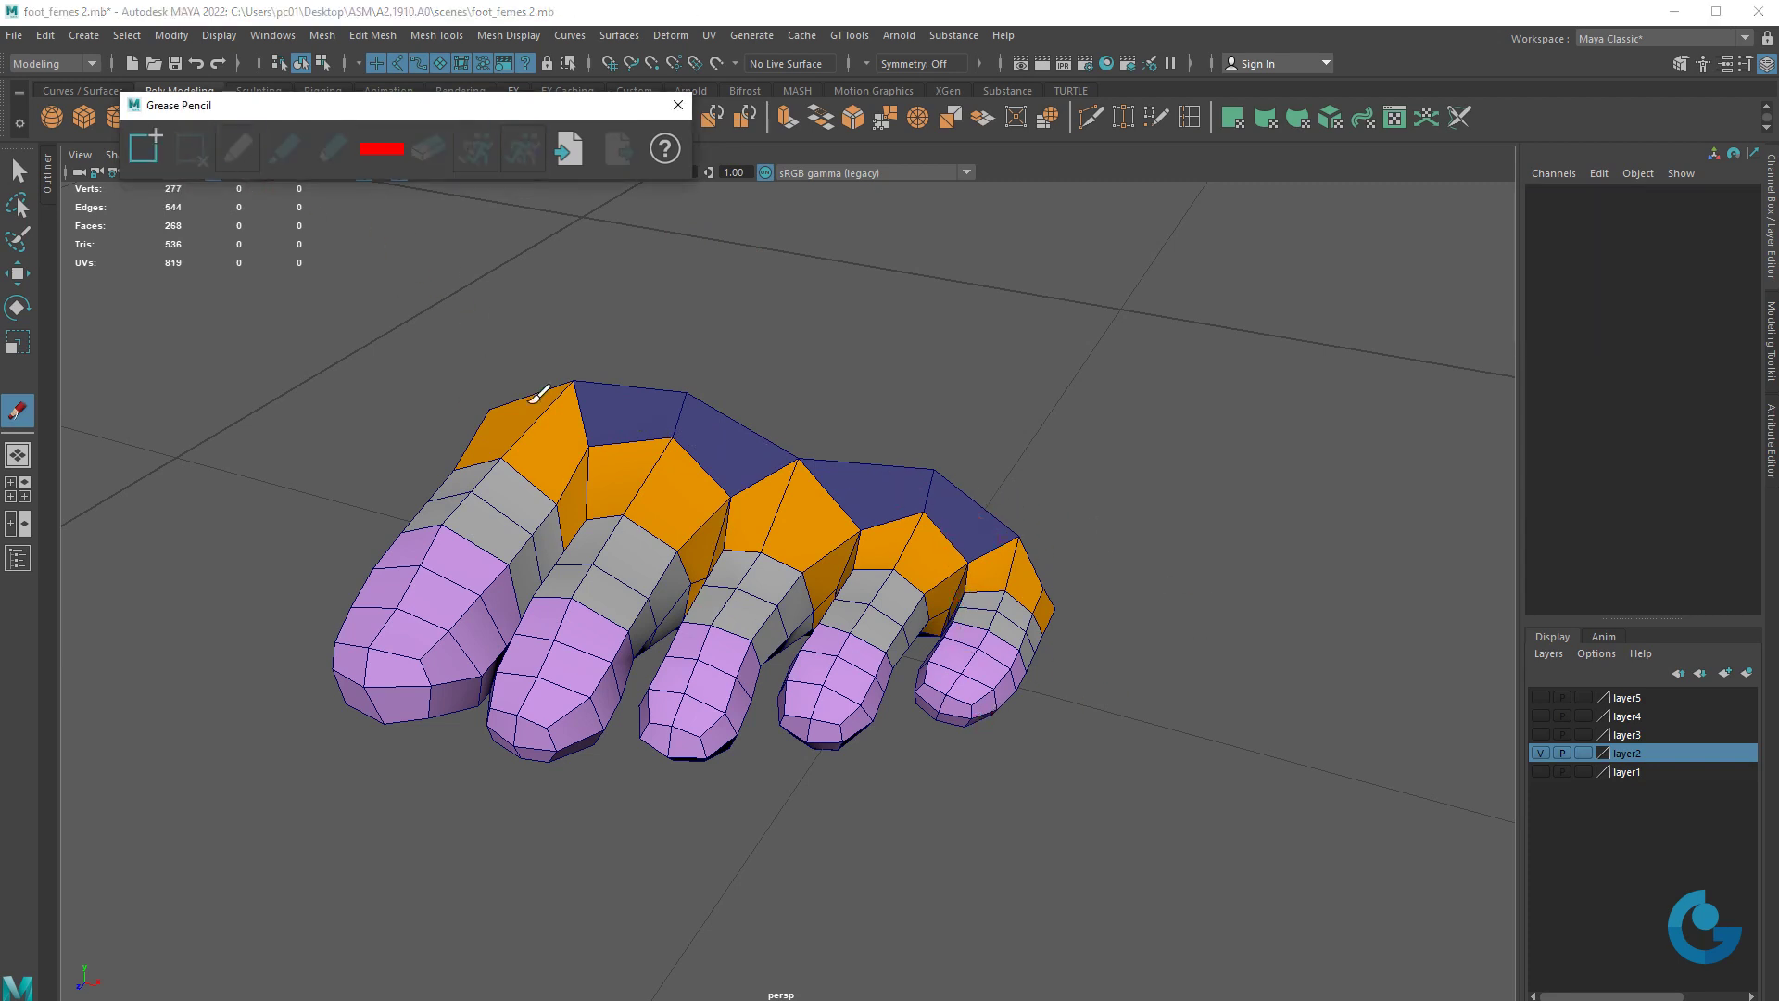
{"action": "mouse_move", "coordinate": [859, 689]}
{"action": "left_mouse_down", "text": "alt"}
{"action": "mouse_move", "coordinate": [841, 628]}
{"action": "mouse_move", "coordinate": [888, 542]}
{"action": "left_mouse_up", "text": "alt"}
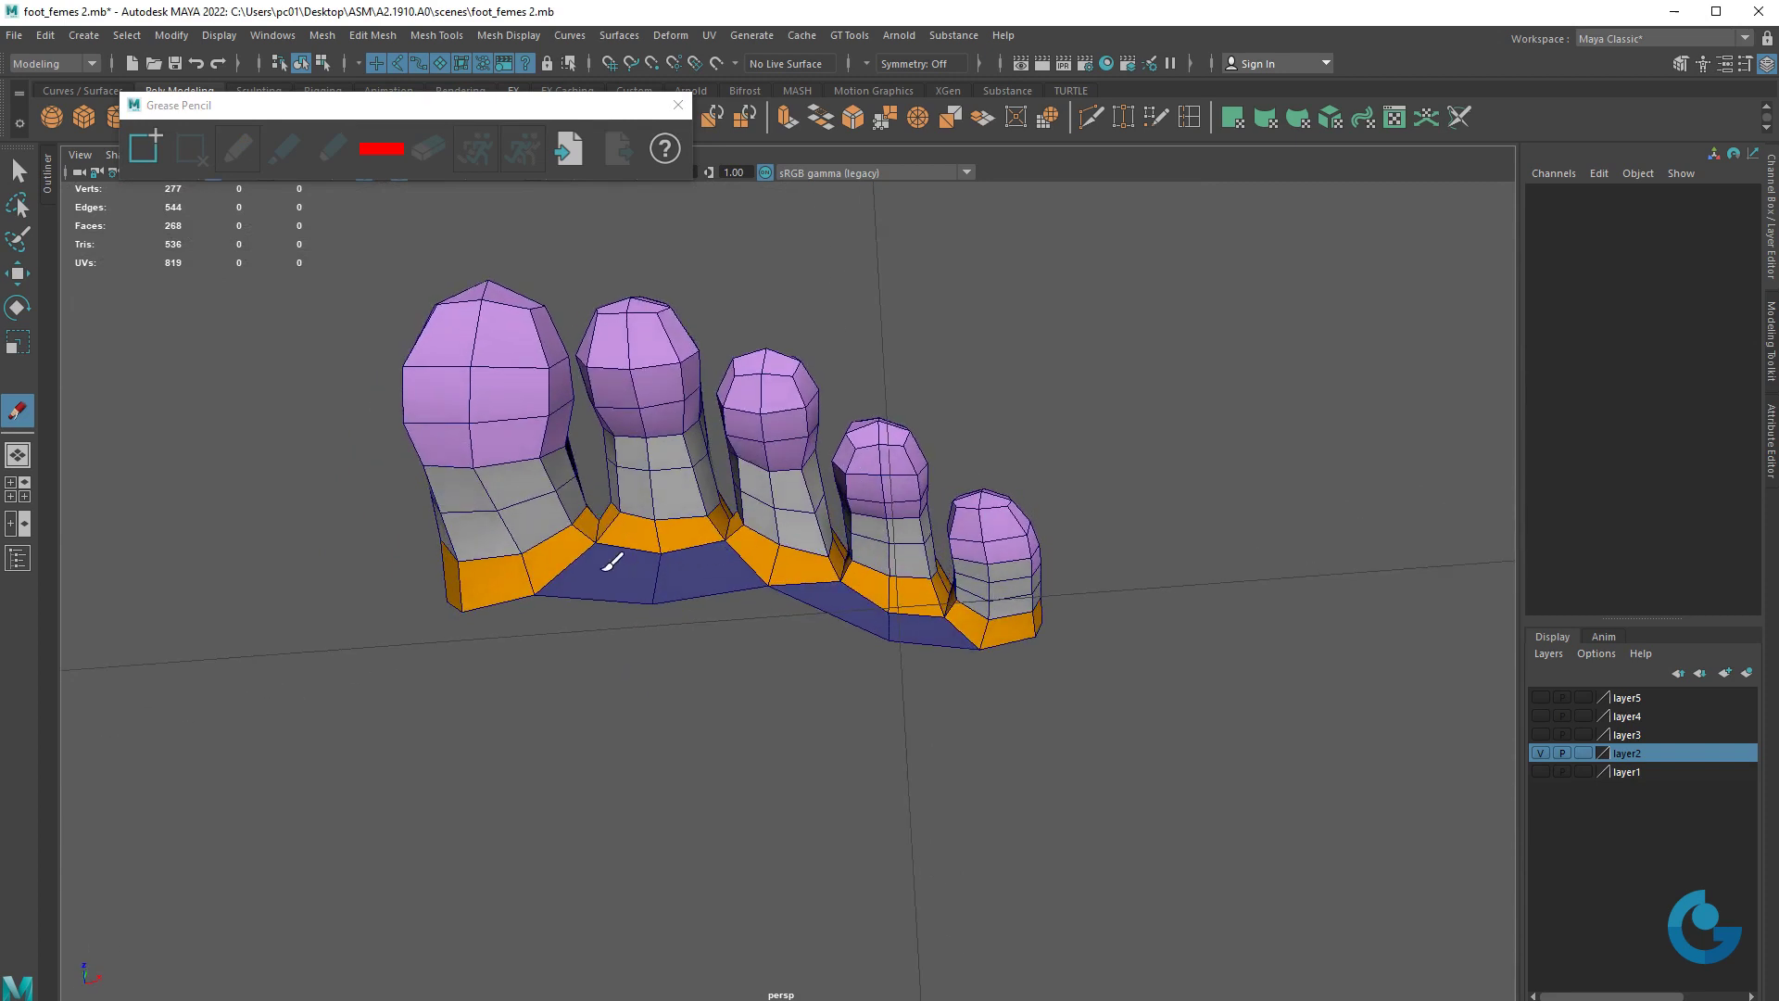
{"action": "left_click_drag", "start_coordinate": [602, 570], "coordinate": [709, 563]}
{"action": "left_click_drag", "start_coordinate": [841, 603], "coordinate": [936, 636]}
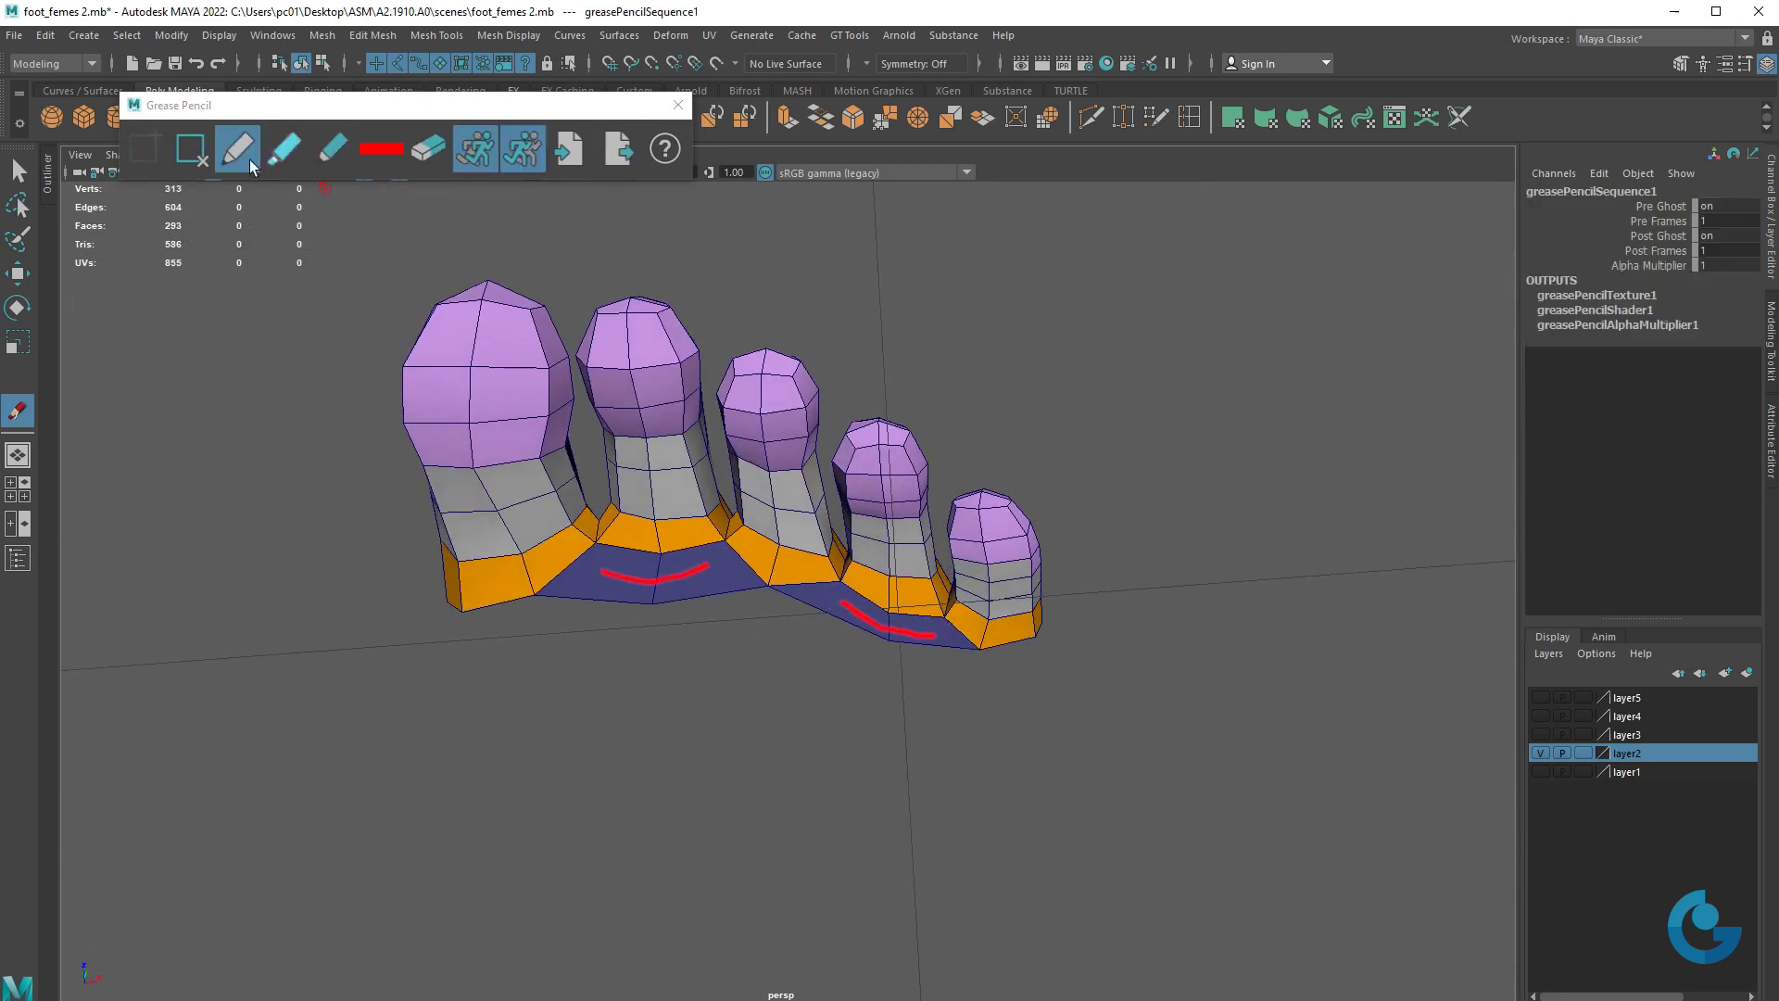
{"action": "left_click", "coordinate": [190, 148]}
{"action": "mouse_move", "coordinate": [1080, 512]}
{"action": "left_mouse_down", "text": "alt"}
{"action": "mouse_move", "coordinate": [969, 612]}
{"action": "mouse_move", "coordinate": [973, 665]}
{"action": "mouse_move", "coordinate": [1406, 729]}
{"action": "left_mouse_up", "text": "alt"}
- Switch to the Move tool and show the heel mesh on layer3 and the piece on layer4
{"action": "key", "text": "w"}
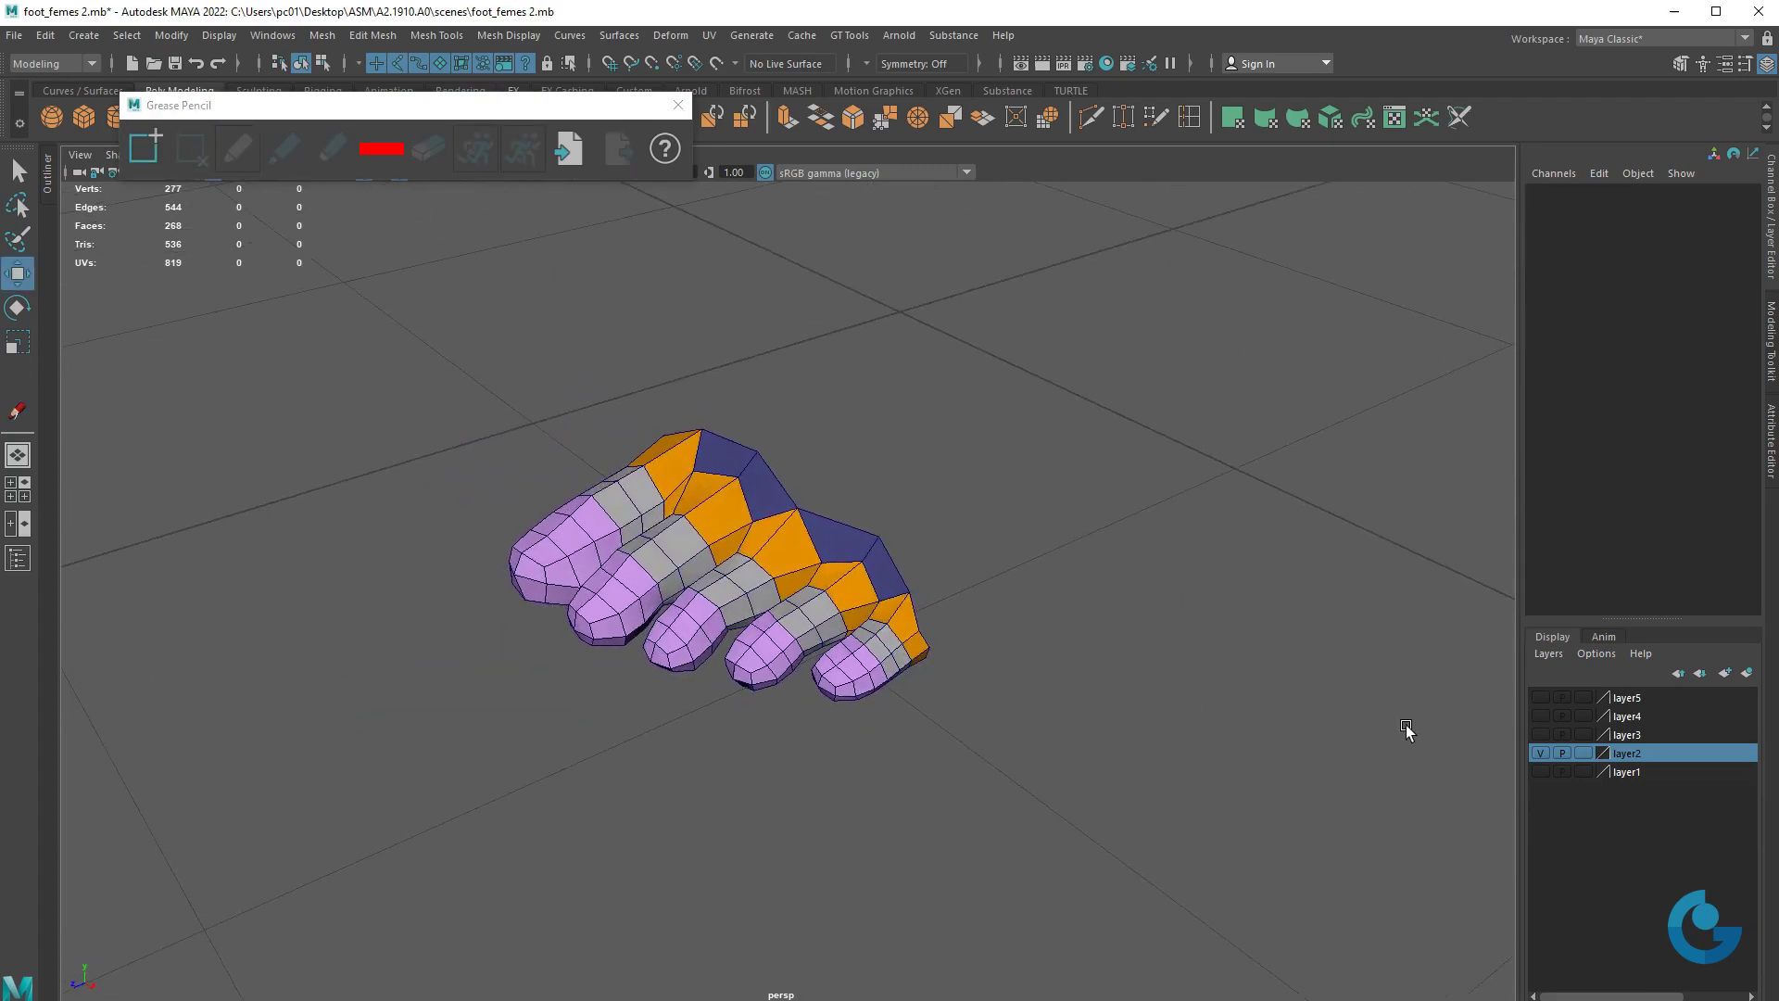
{"action": "left_click", "coordinate": [1540, 734]}
{"action": "mouse_move", "coordinate": [1015, 630]}
{"action": "left_mouse_down", "text": "alt"}
{"action": "mouse_move", "coordinate": [1033, 661]}
{"action": "mouse_move", "coordinate": [1243, 671]}
{"action": "mouse_move", "coordinate": [1310, 623]}
{"action": "mouse_move", "coordinate": [1501, 615]}
{"action": "mouse_move", "coordinate": [351, 565]}
{"action": "mouse_move", "coordinate": [757, 677]}
{"action": "left_mouse_up", "text": "alt"}
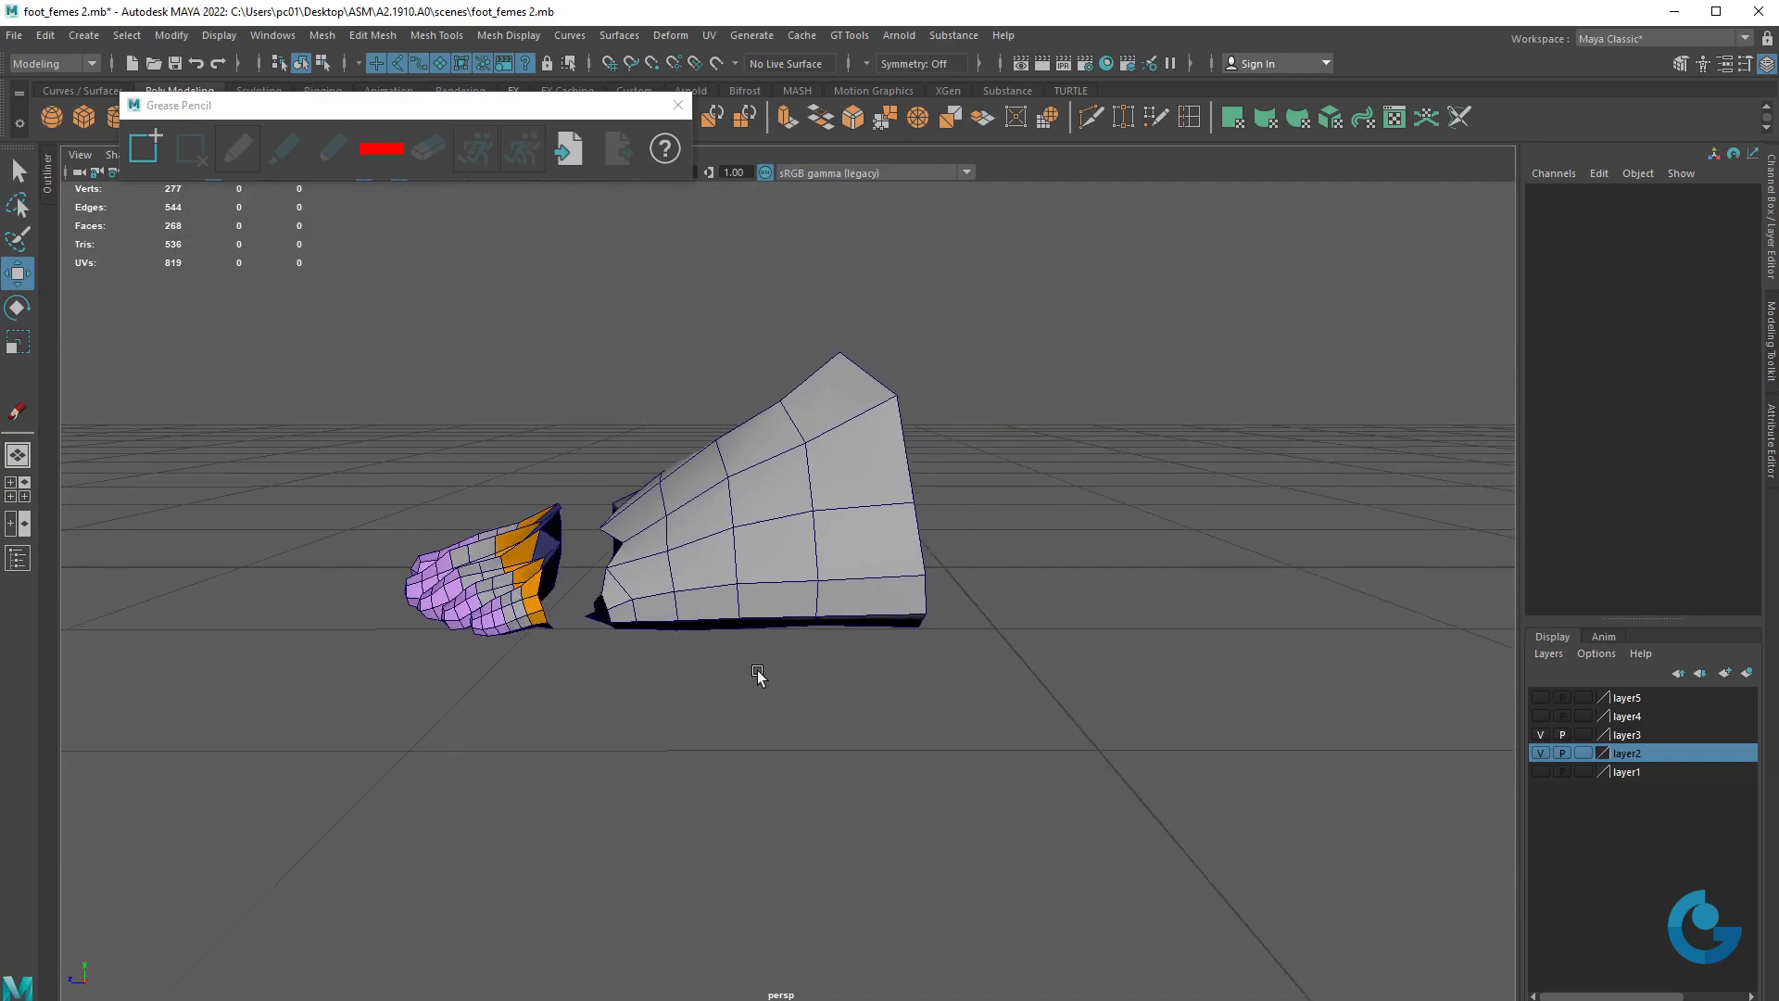
{"action": "left_click", "coordinate": [1538, 717]}
{"action": "mouse_move", "coordinate": [1152, 623]}
{"action": "left_mouse_down", "text": "alt"}
{"action": "mouse_move", "coordinate": [1013, 636]}
{"action": "mouse_move", "coordinate": [1057, 528]}
{"action": "mouse_move", "coordinate": [1132, 484]}
{"action": "mouse_move", "coordinate": [1164, 519]}
{"action": "mouse_move", "coordinate": [1136, 511]}
{"action": "mouse_move", "coordinate": [1151, 485]}
{"action": "mouse_move", "coordinate": [1211, 640]}
{"action": "left_mouse_up", "text": "alt"}
- Turn on the leg layer, frame everything, and marquee-select the forefoot mesh
{"action": "scroll", "coordinate": [1211, 639], "scroll_direction": "up", "scroll_amount": 3}
{"action": "scroll", "coordinate": [1148, 535], "scroll_direction": "up", "scroll_amount": 2}
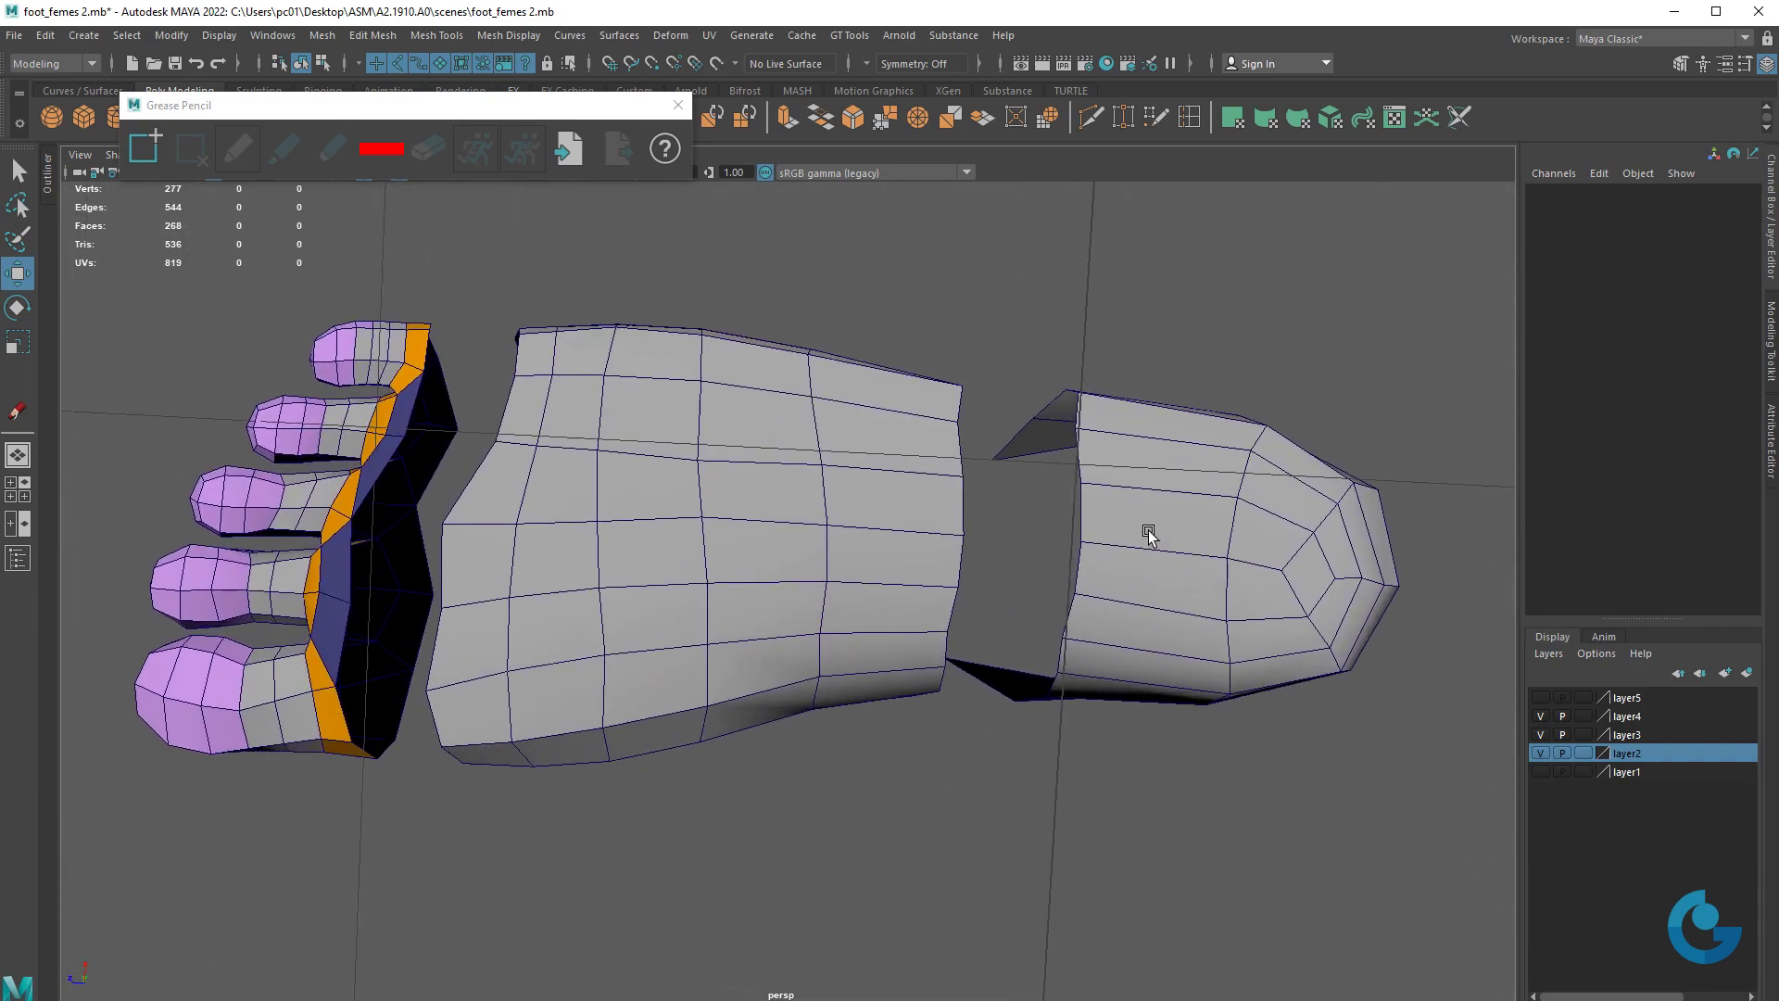
{"action": "mouse_move", "coordinate": [951, 458]}
{"action": "left_mouse_down", "text": "alt"}
{"action": "mouse_move", "coordinate": [866, 560]}
{"action": "mouse_move", "coordinate": [874, 608]}
{"action": "mouse_move", "coordinate": [1013, 603]}
{"action": "mouse_move", "coordinate": [960, 582]}
{"action": "left_mouse_up", "text": "alt"}
{"action": "mouse_move", "coordinate": [736, 574]}
{"action": "left_mouse_down", "text": "alt"}
{"action": "mouse_move", "coordinate": [927, 556]}
{"action": "mouse_move", "coordinate": [1019, 574]}
{"action": "mouse_move", "coordinate": [897, 520]}
{"action": "mouse_move", "coordinate": [1021, 508]}
{"action": "mouse_move", "coordinate": [1131, 424]}
{"action": "mouse_move", "coordinate": [1104, 547]}
{"action": "mouse_move", "coordinate": [1158, 597]}
{"action": "left_mouse_up", "text": "alt"}
{"action": "left_click", "coordinate": [1540, 697]}
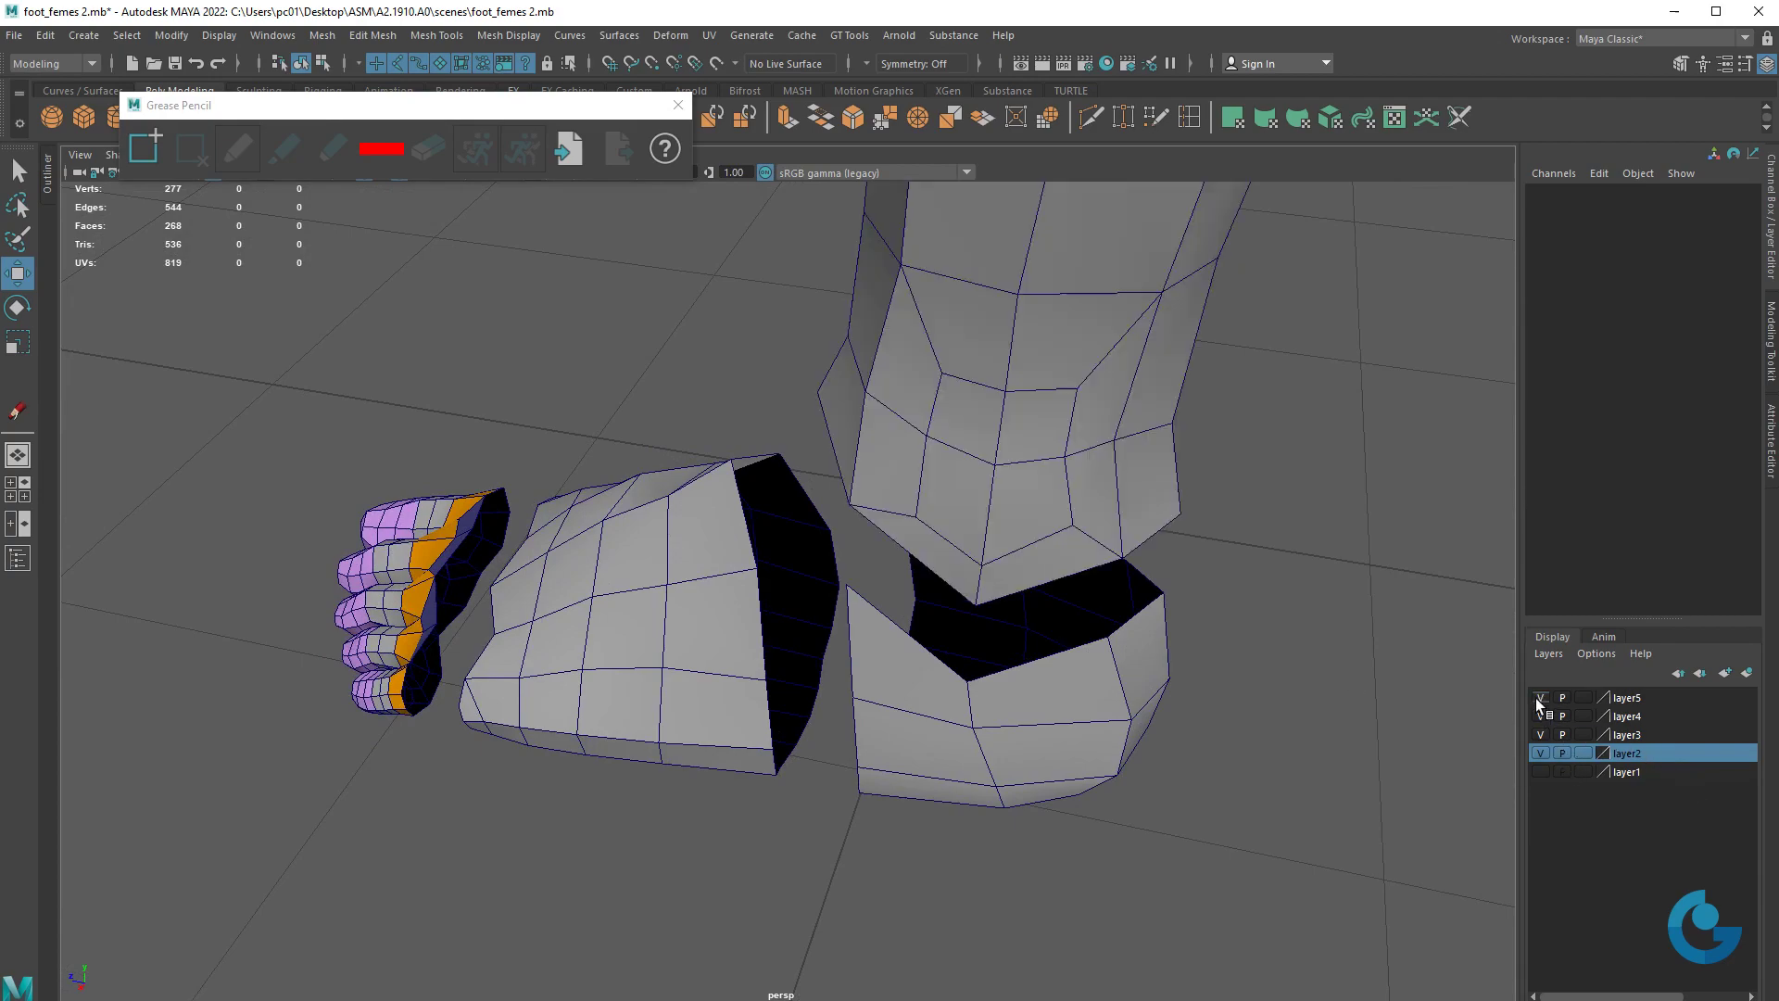
{"action": "key", "text": "a"}
{"action": "mouse_move", "coordinate": [971, 540]}
{"action": "left_mouse_down", "text": "alt"}
{"action": "mouse_move", "coordinate": [1115, 528]}
{"action": "mouse_move", "coordinate": [1254, 484]}
{"action": "mouse_move", "coordinate": [946, 428]}
{"action": "left_mouse_up", "text": "alt"}
{"action": "left_click_drag", "start_coordinate": [598, 228], "coordinate": [1249, 845]}
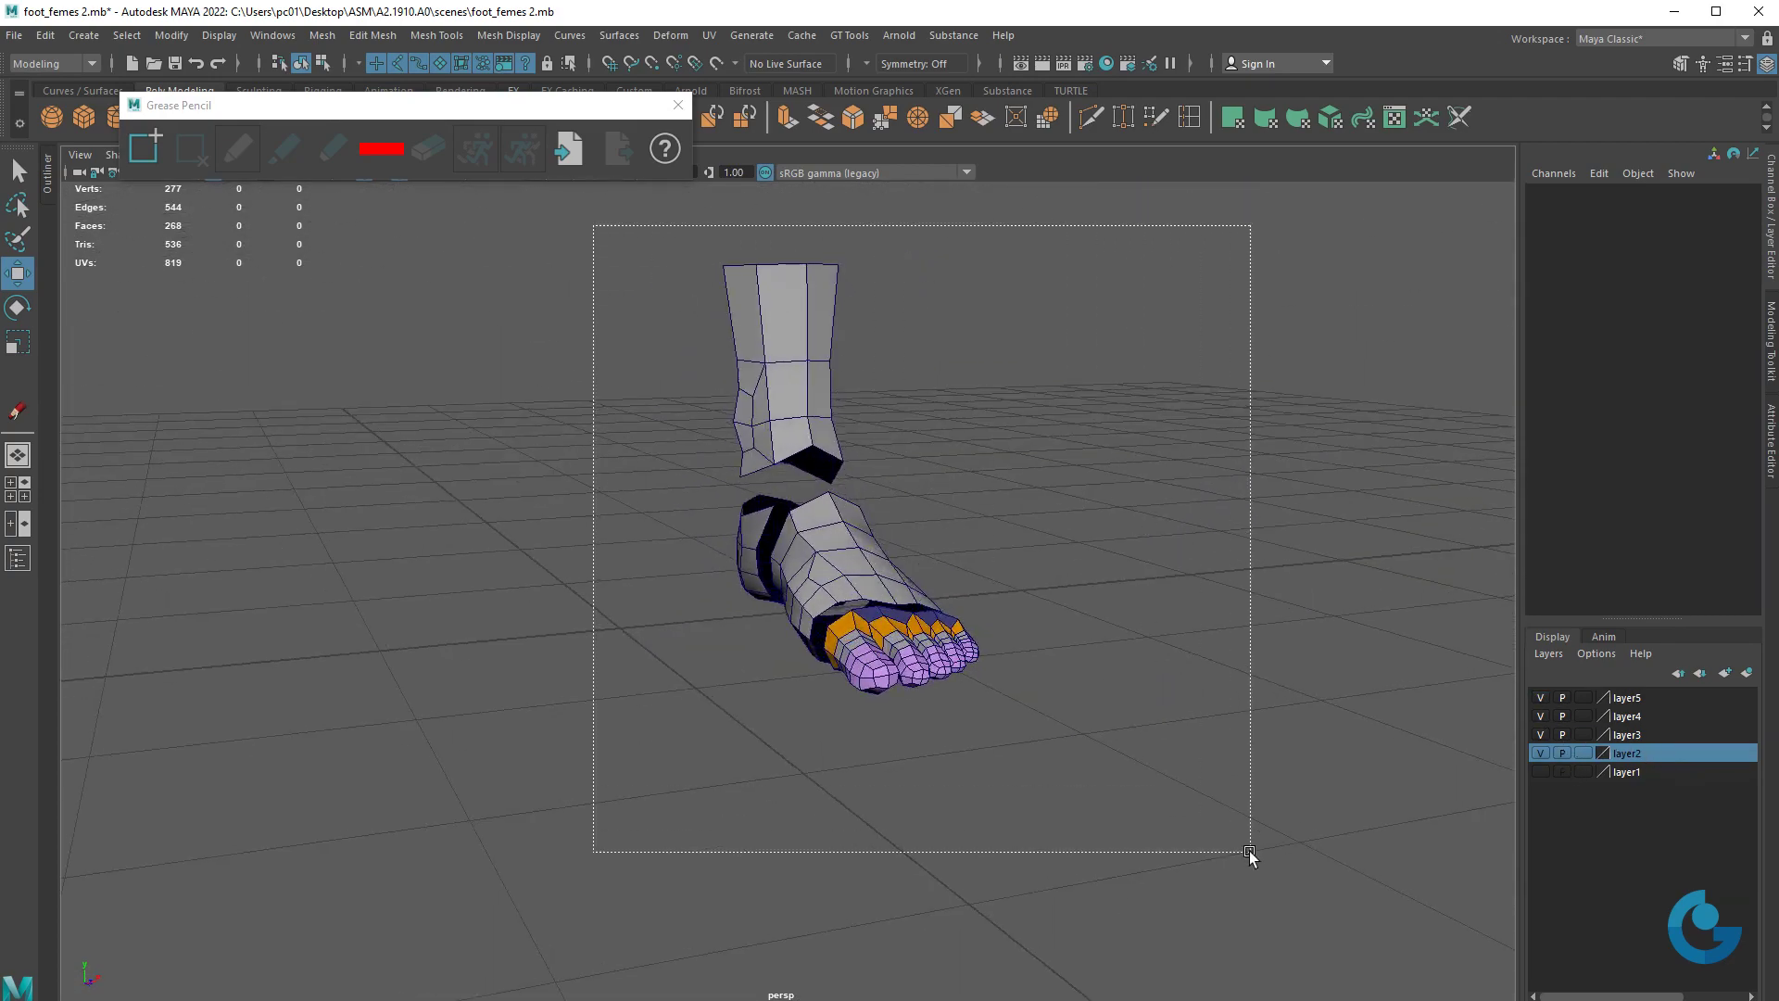
- Select the forefoot piece and set its Translate X, Y and Z to 0 in the Channel Box
{"action": "mouse_move", "coordinate": [1122, 607]}
{"action": "left_mouse_down", "text": "alt"}
{"action": "mouse_move", "coordinate": [1072, 635]}
{"action": "mouse_move", "coordinate": [1008, 621]}
{"action": "left_mouse_up", "text": "alt"}
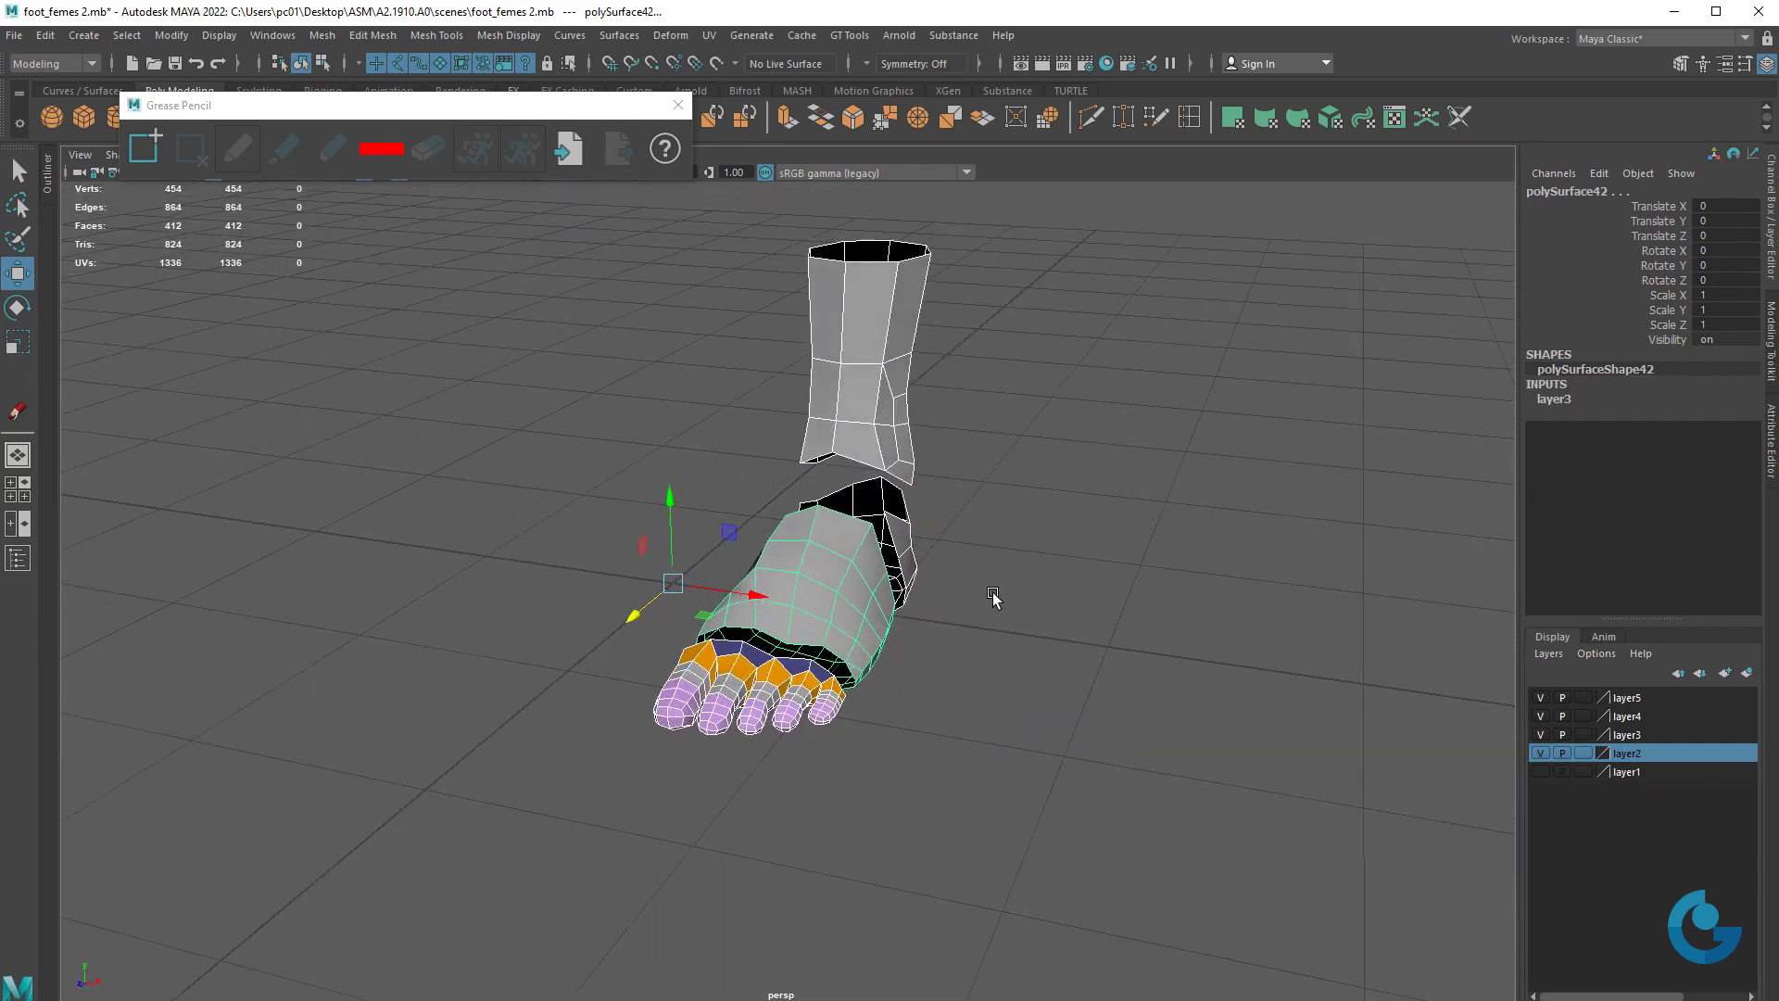
{"action": "left_click_drag", "start_coordinate": [978, 614], "coordinate": [997, 648], "text": "alt"}
{"action": "left_click", "coordinate": [934, 597]}
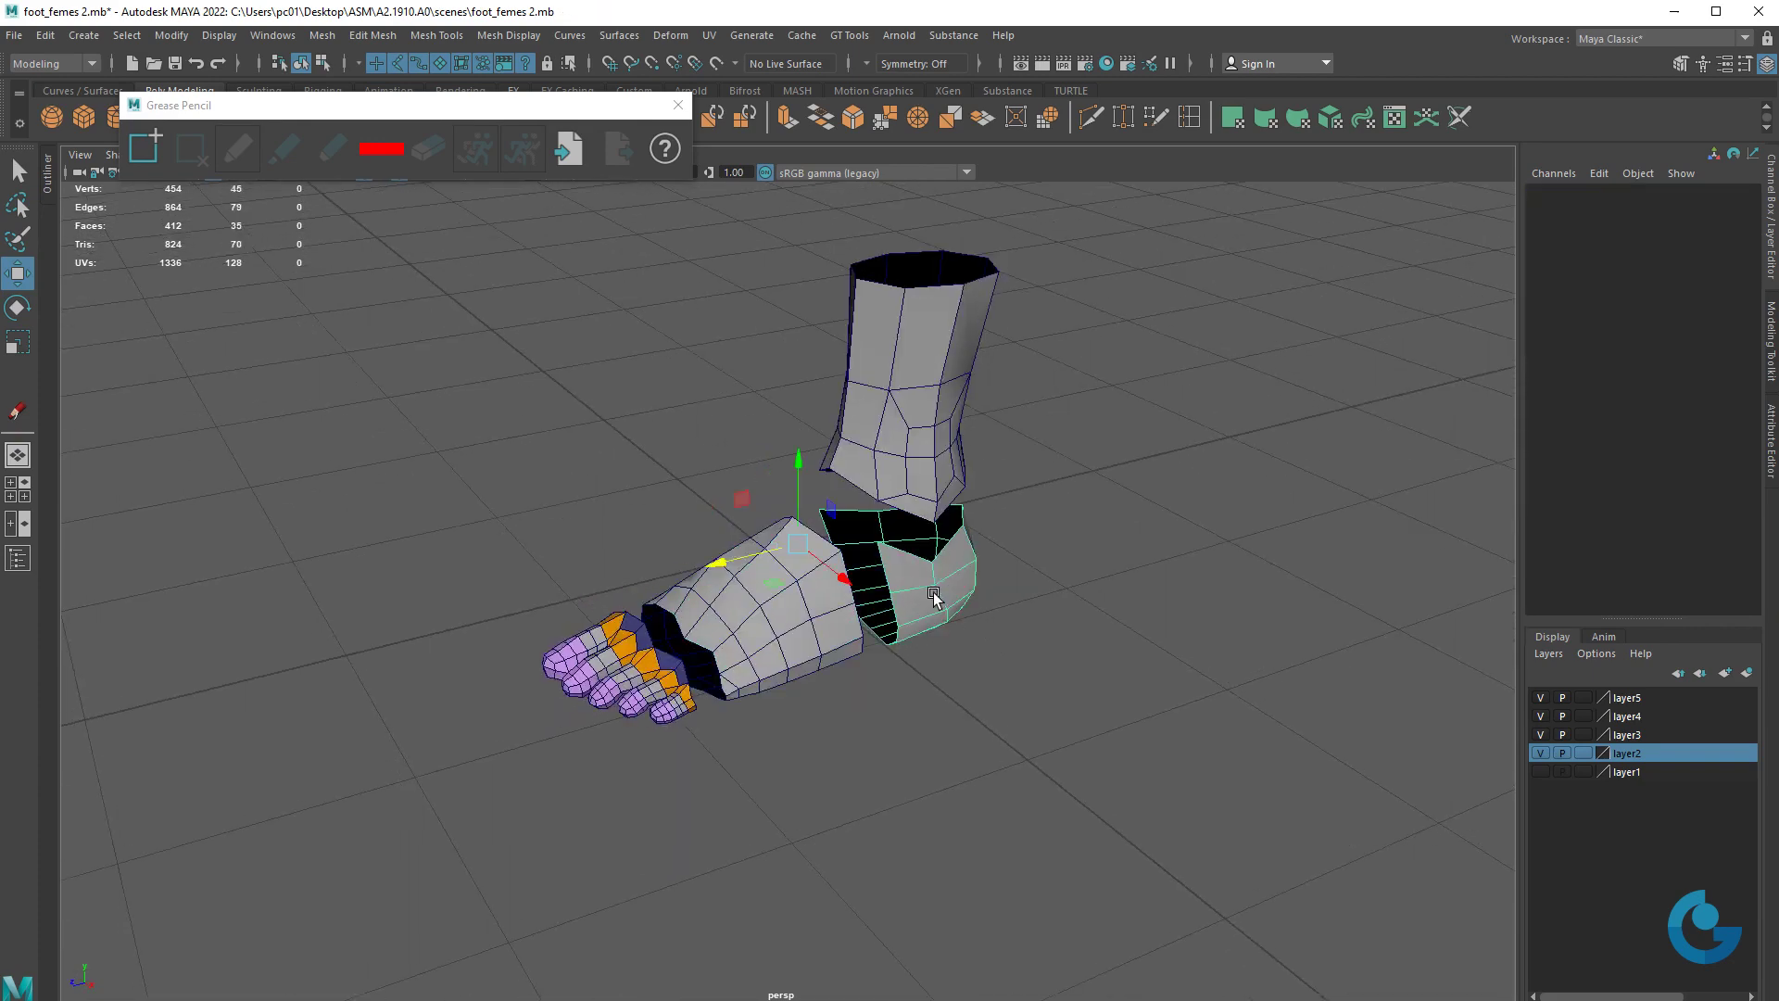
{"action": "left_click", "coordinate": [921, 469]}
{"action": "left_click_drag", "start_coordinate": [973, 648], "coordinate": [787, 593]}
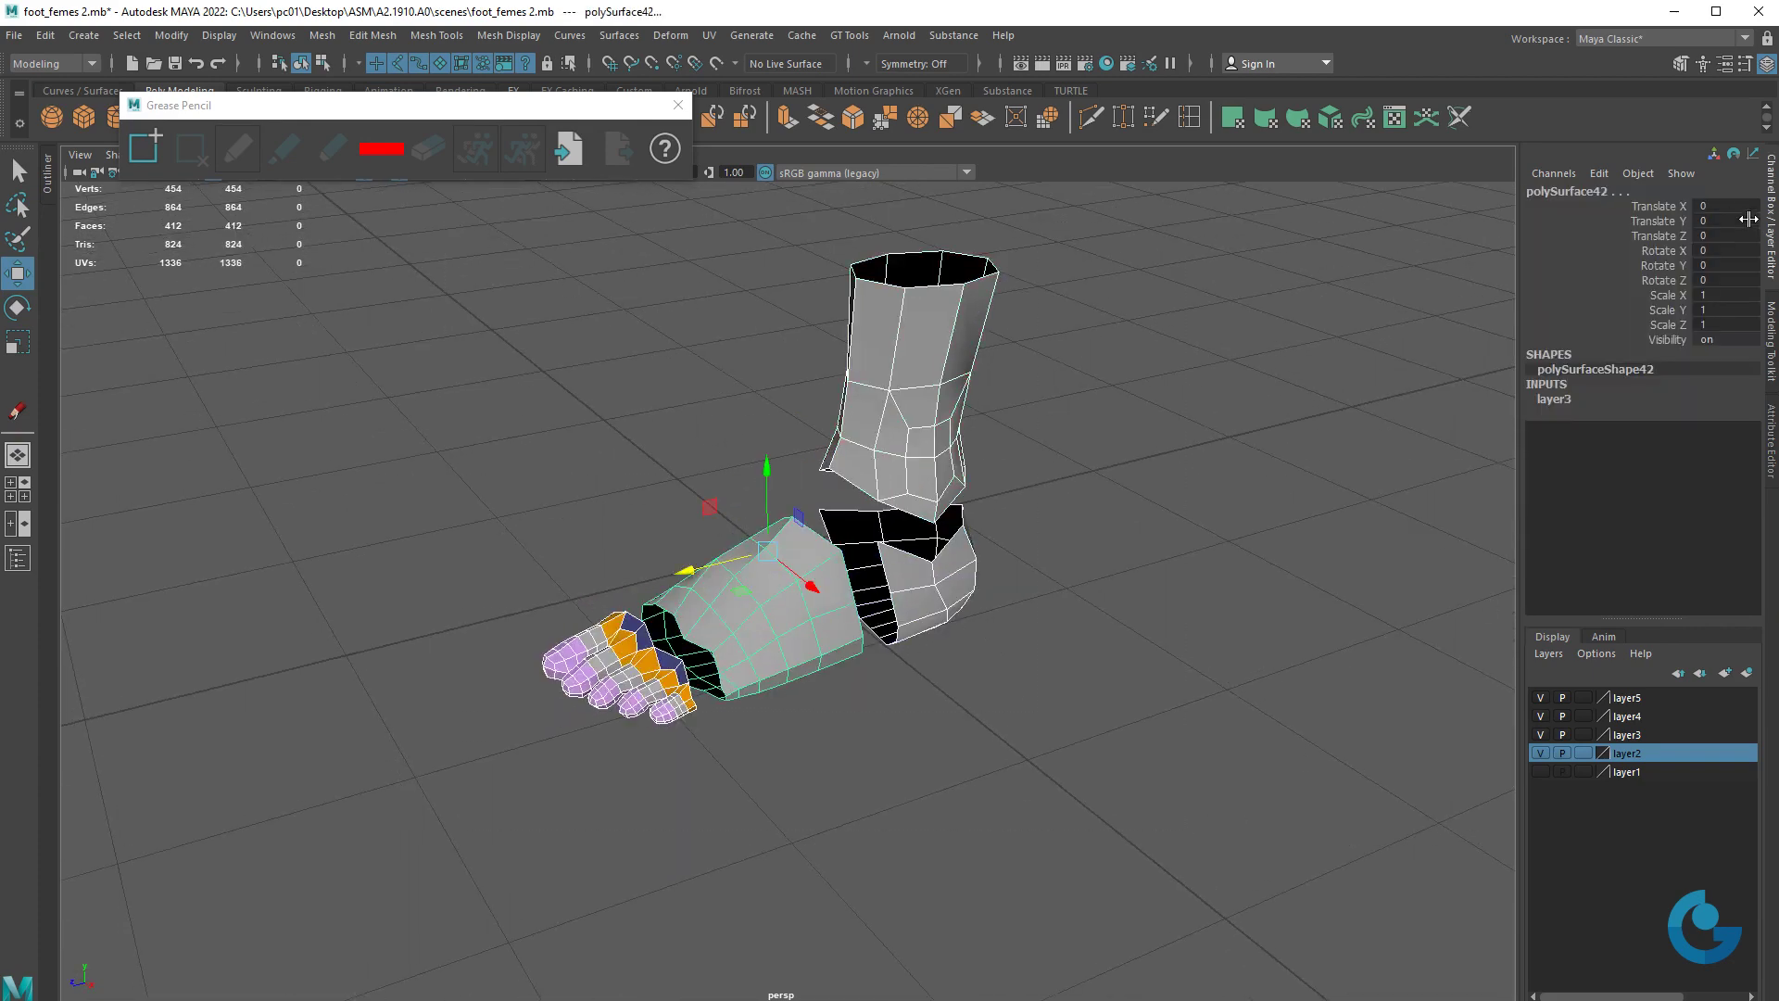
{"action": "left_click_drag", "start_coordinate": [1729, 205], "coordinate": [1741, 237]}
{"action": "key", "text": "Return"}
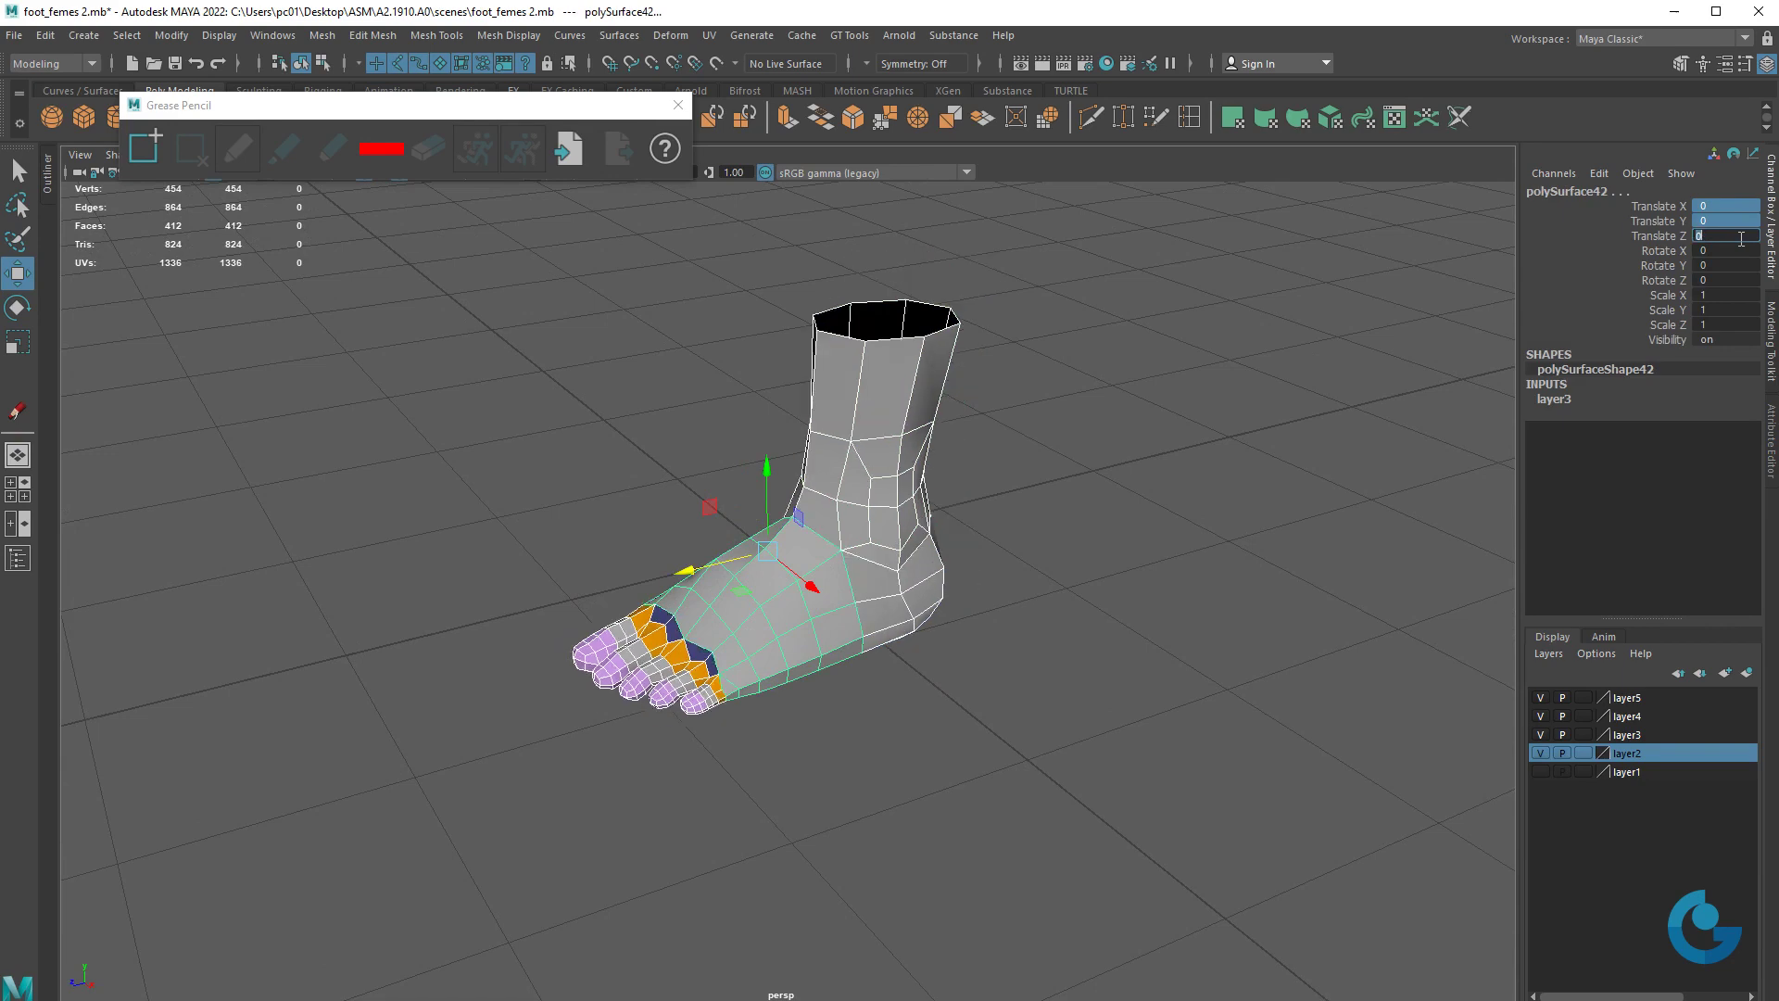
{"action": "left_click", "coordinate": [1060, 626]}
{"action": "mouse_move", "coordinate": [1060, 626]}
{"action": "left_mouse_down", "text": "alt"}
{"action": "mouse_move", "coordinate": [1251, 711]}
{"action": "mouse_move", "coordinate": [783, 738]}
{"action": "mouse_move", "coordinate": [1397, 749]}
{"action": "mouse_move", "coordinate": [1140, 739]}
{"action": "mouse_move", "coordinate": [1323, 751]}
{"action": "mouse_move", "coordinate": [961, 846]}
{"action": "mouse_move", "coordinate": [997, 794]}
{"action": "mouse_move", "coordinate": [989, 723]}
{"action": "mouse_move", "coordinate": [814, 667]}
{"action": "left_mouse_up", "text": "alt"}
{"action": "right_click_drag", "start_coordinate": [814, 667], "coordinate": [961, 706], "text": "alt"}
- Frame the toe mesh in front view, select polySurface42 then polySurface43, and show four panes
{"action": "mouse_move", "coordinate": [961, 706]}
{"action": "left_mouse_down", "text": "alt"}
{"action": "mouse_move", "coordinate": [1180, 726]}
{"action": "mouse_move", "coordinate": [1149, 734]}
{"action": "mouse_move", "coordinate": [1028, 675]}
{"action": "mouse_move", "coordinate": [1029, 937]}
{"action": "mouse_move", "coordinate": [1056, 921]}
{"action": "mouse_move", "coordinate": [973, 899]}
{"action": "left_mouse_up", "text": "alt"}
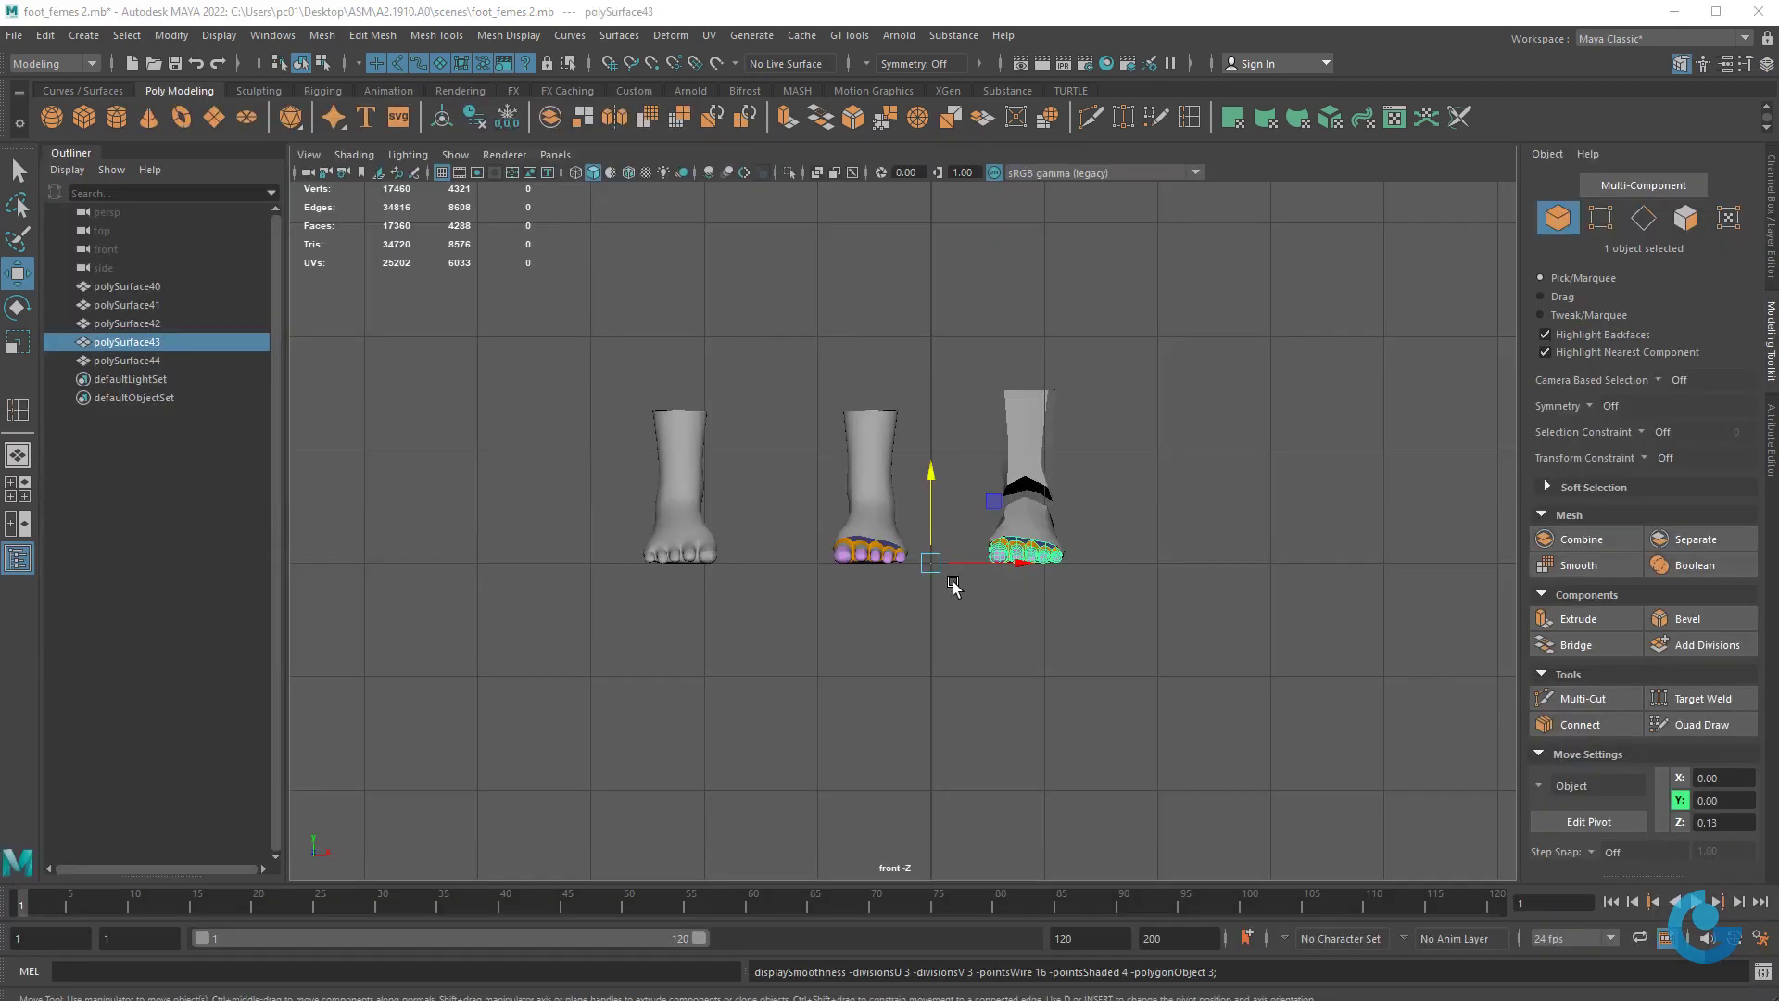
{"action": "key", "text": "f"}
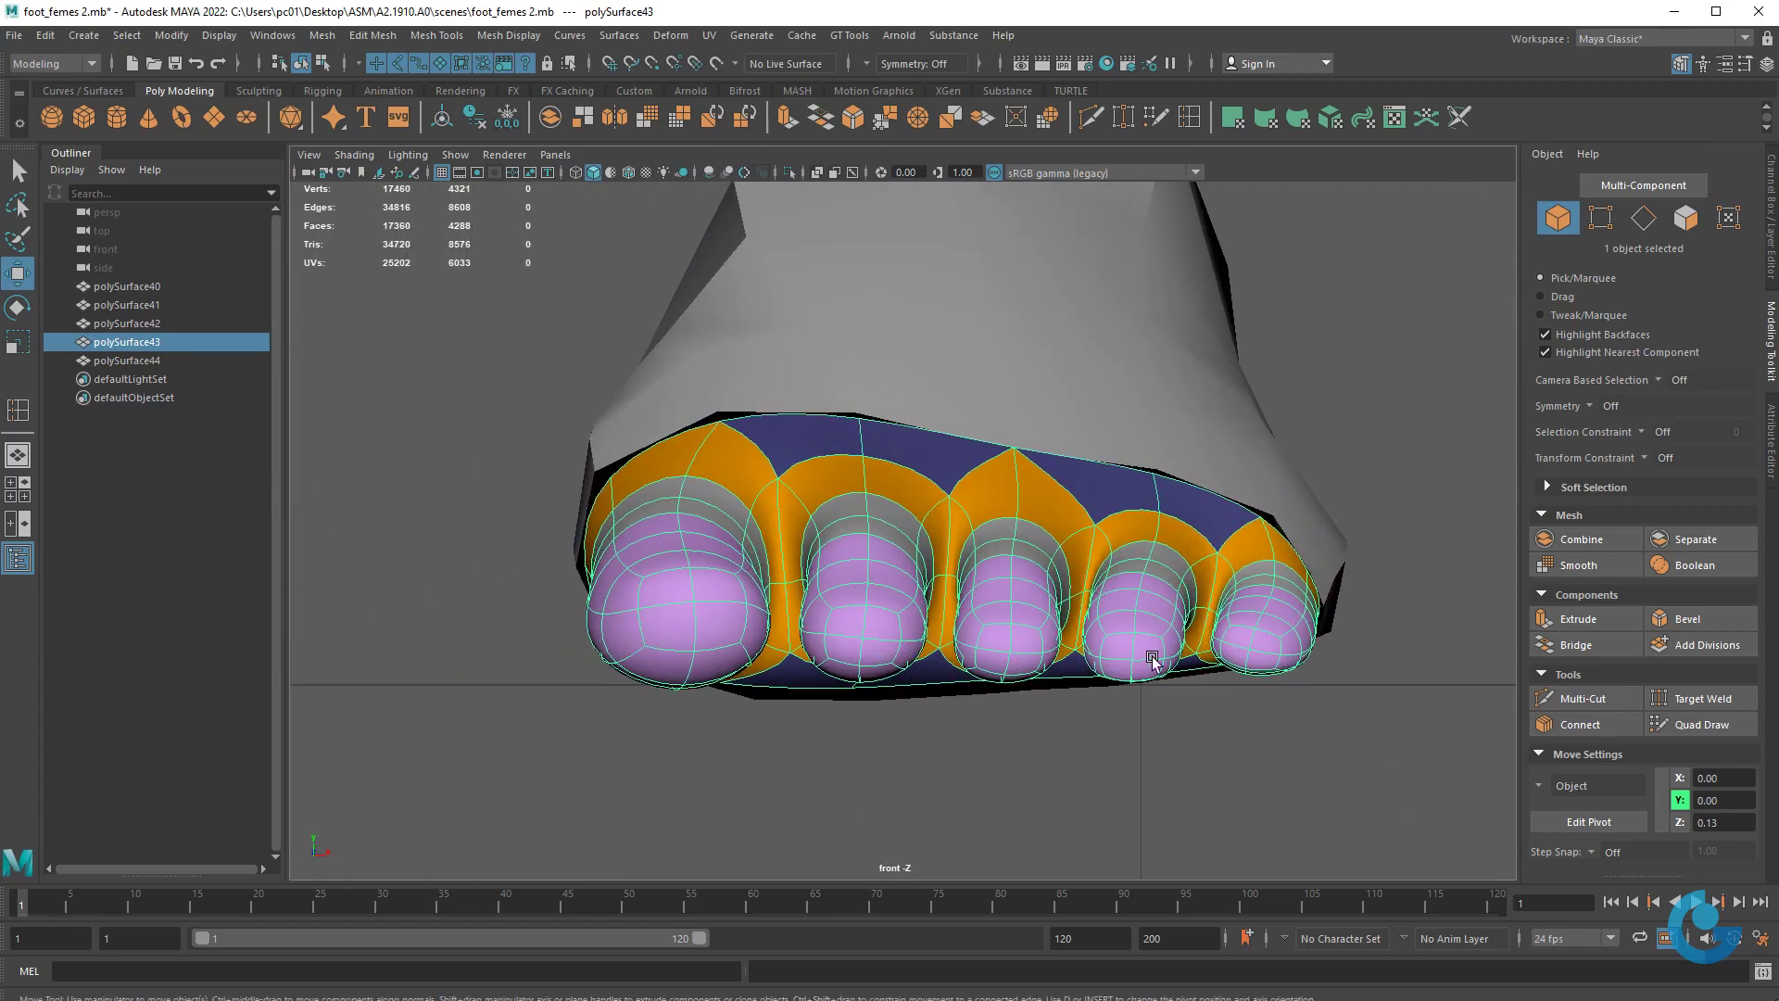
{"action": "left_click", "coordinate": [777, 695]}
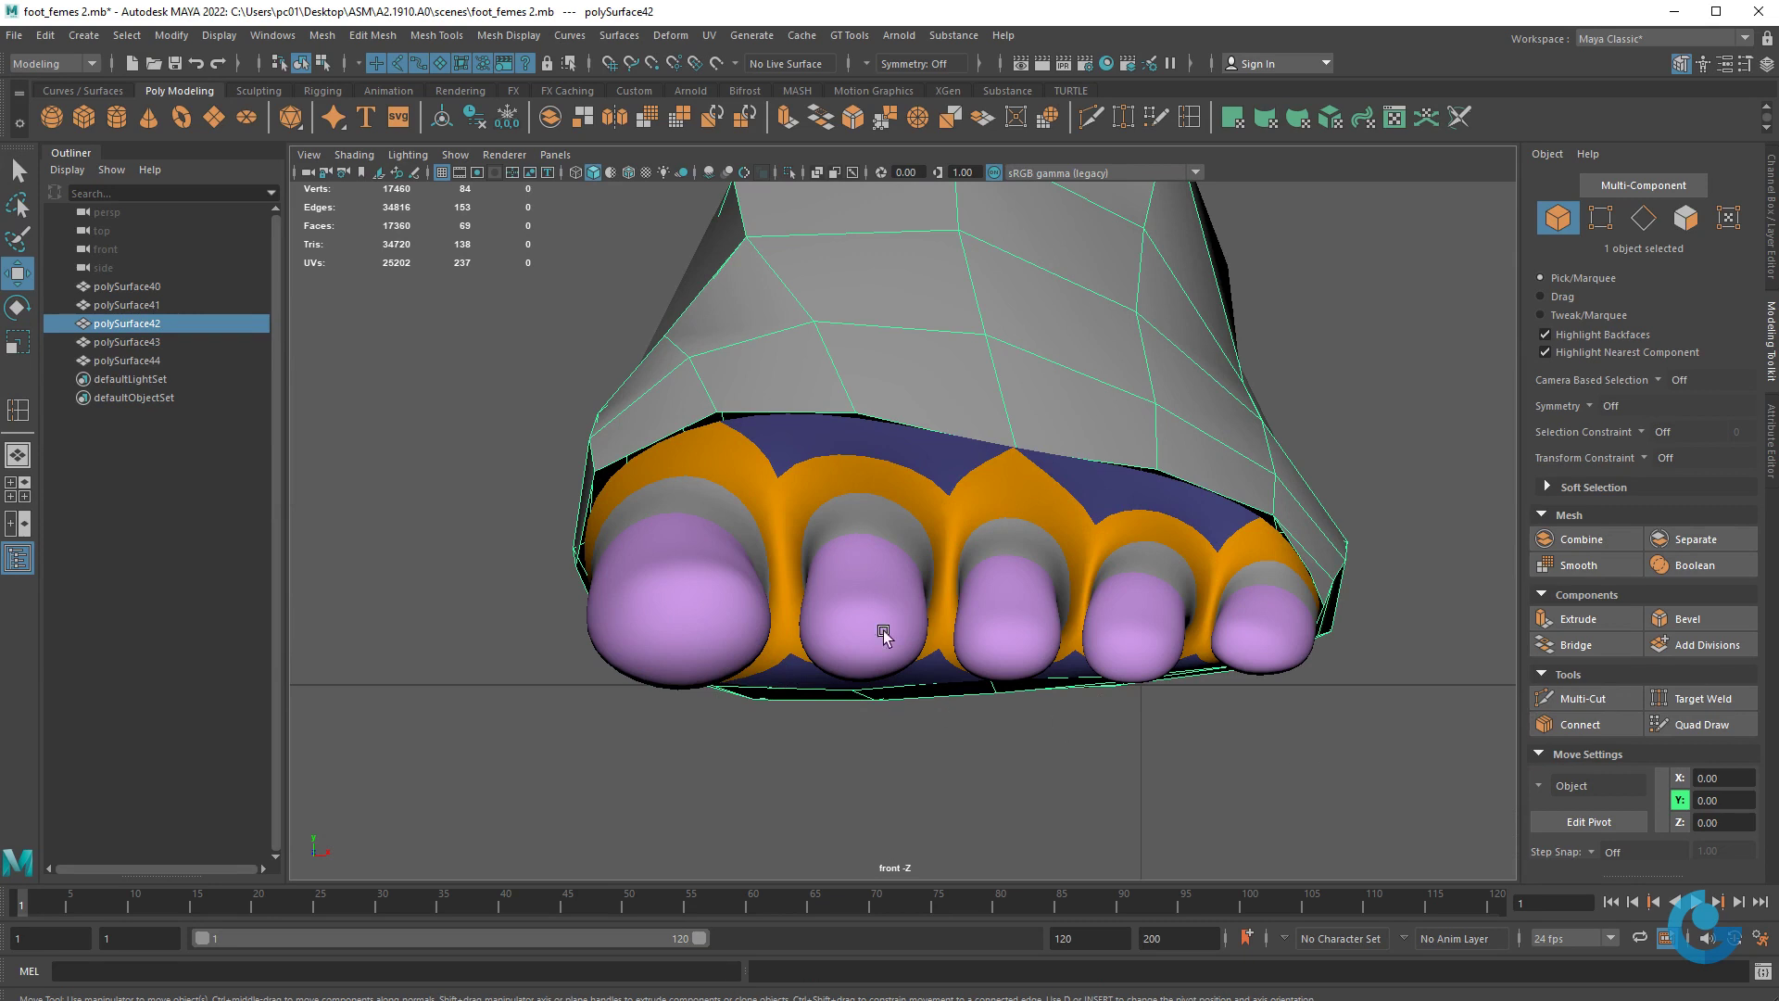
{"action": "left_click", "coordinate": [1008, 611]}
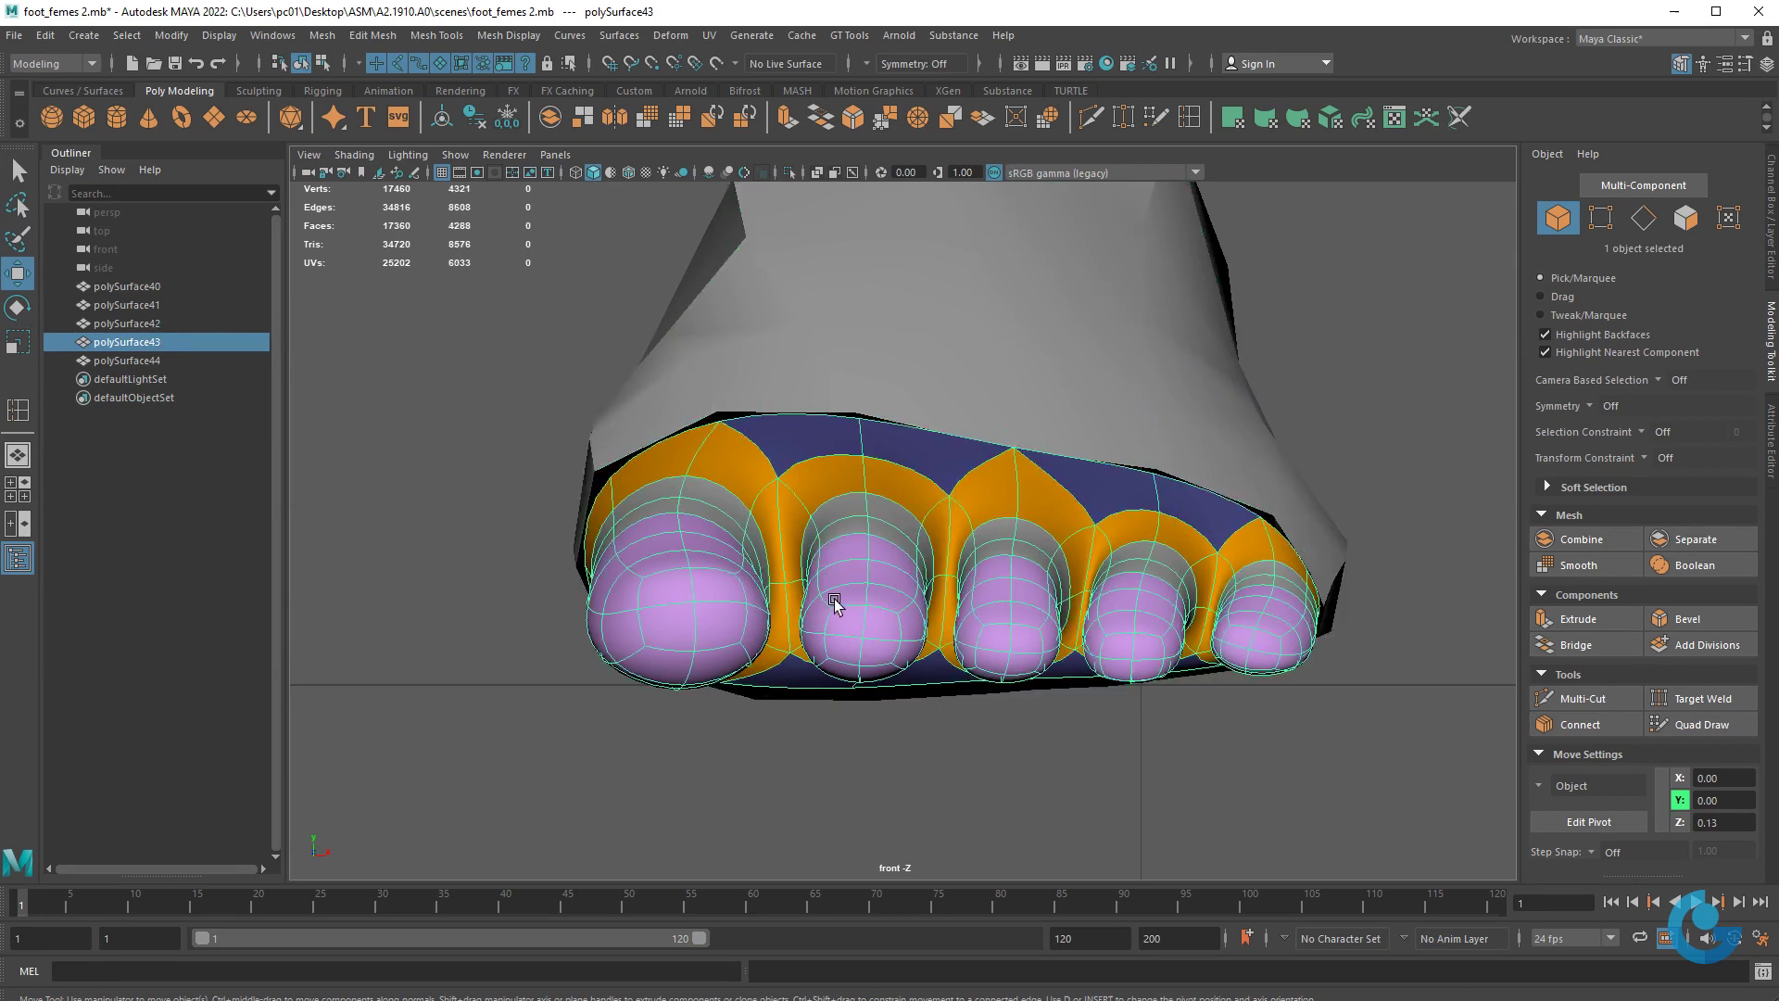
{"action": "key", "text": "space"}
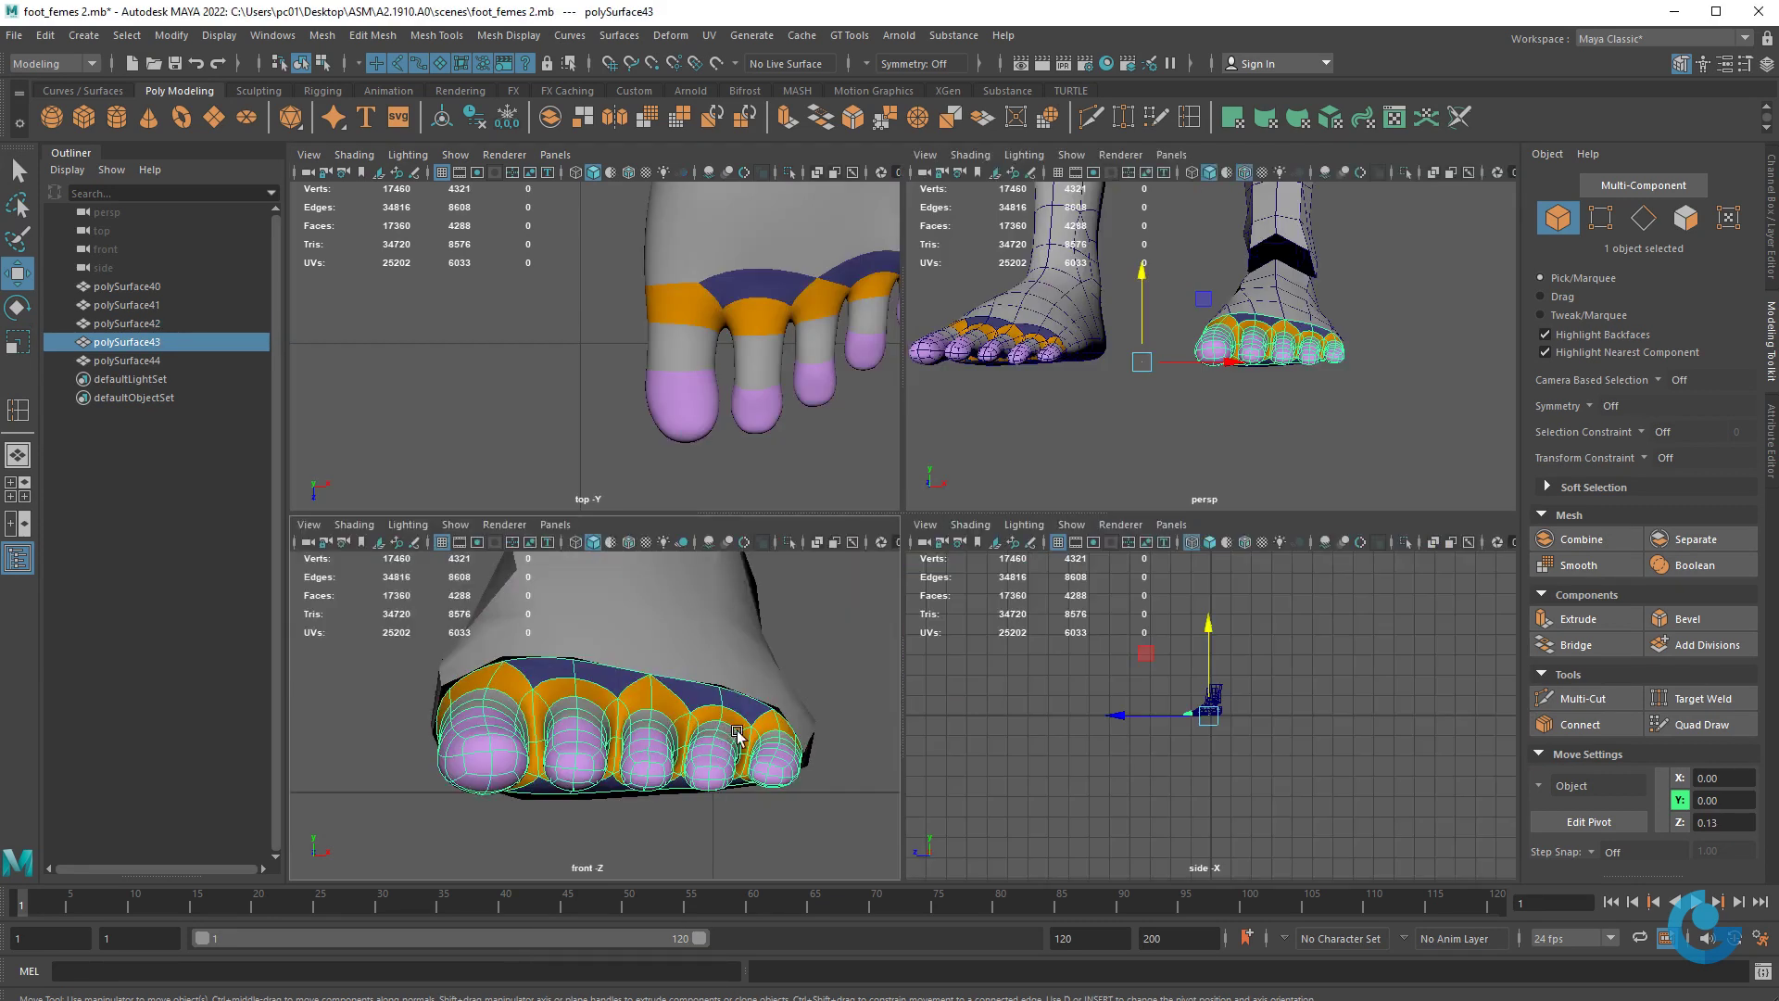
- Maximize the side view, switch to shaded display, frame the toes and isolate the toe mesh
{"action": "key", "text": "space"}
{"action": "scroll", "coordinate": [902, 596], "scroll_direction": "up", "scroll_amount": 5}
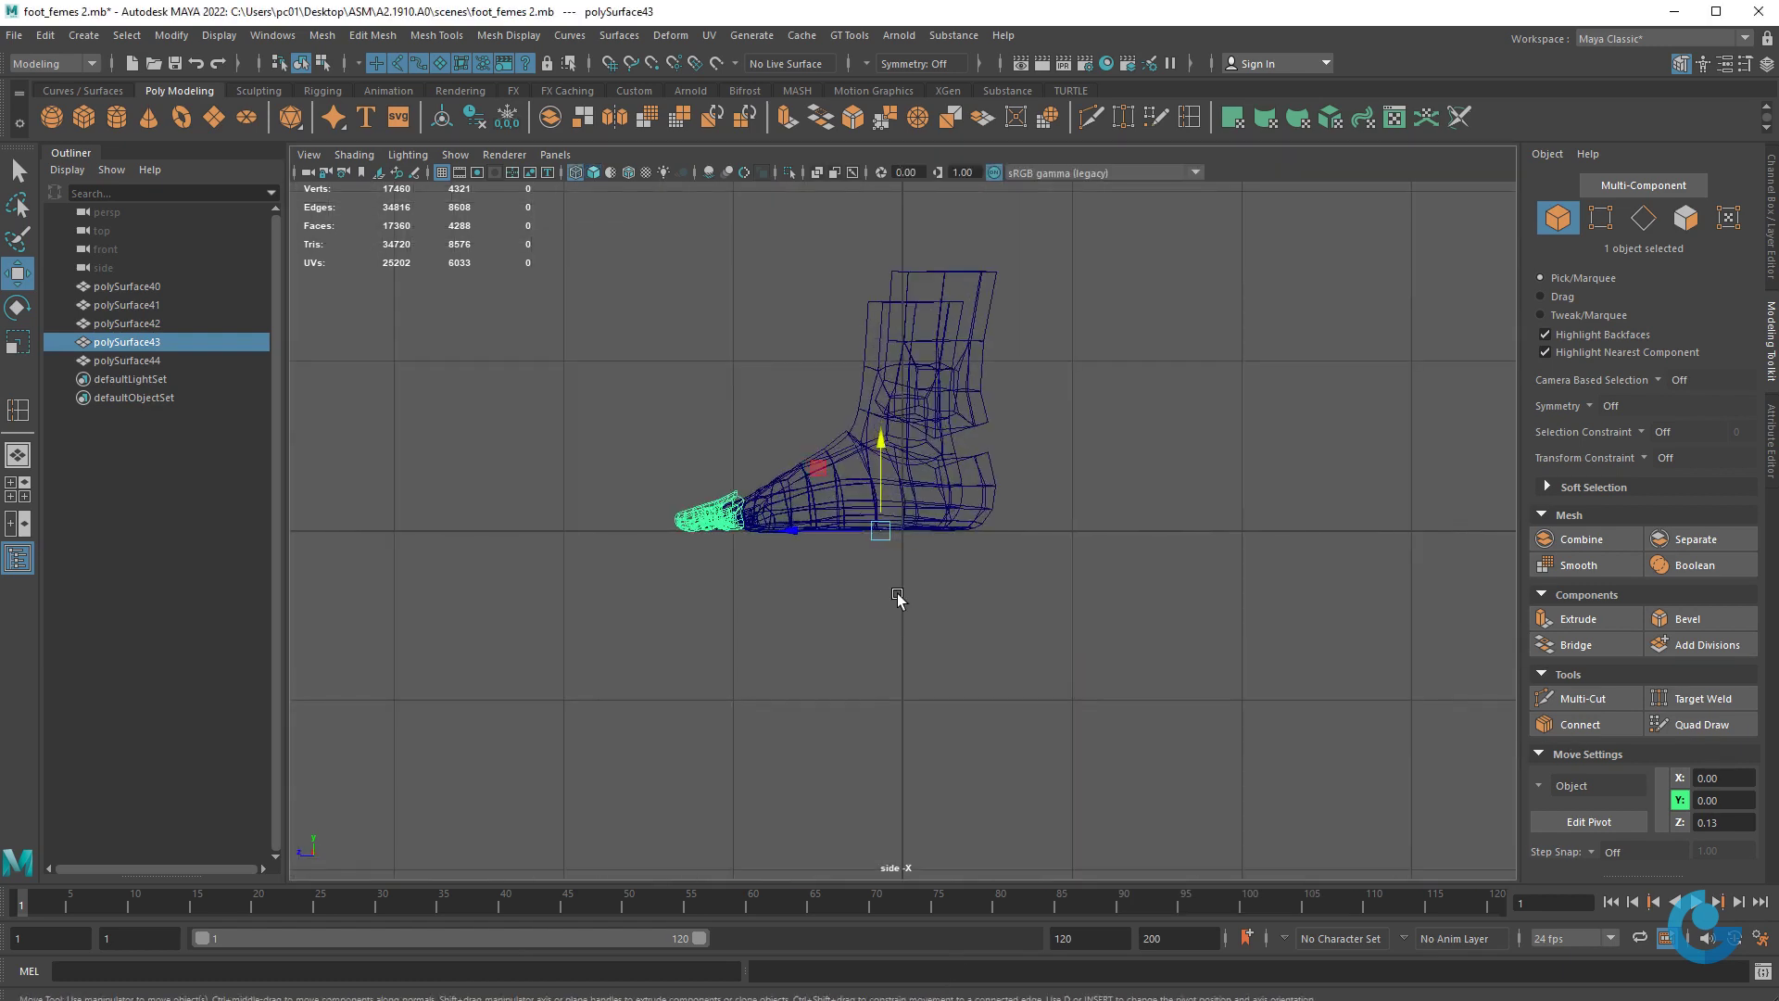
{"action": "scroll", "coordinate": [947, 573], "scroll_direction": "down", "scroll_amount": 2}
{"action": "scroll", "coordinate": [946, 573], "scroll_direction": "up", "scroll_amount": 3}
{"action": "scroll", "coordinate": [892, 558], "scroll_direction": "up", "scroll_amount": 2}
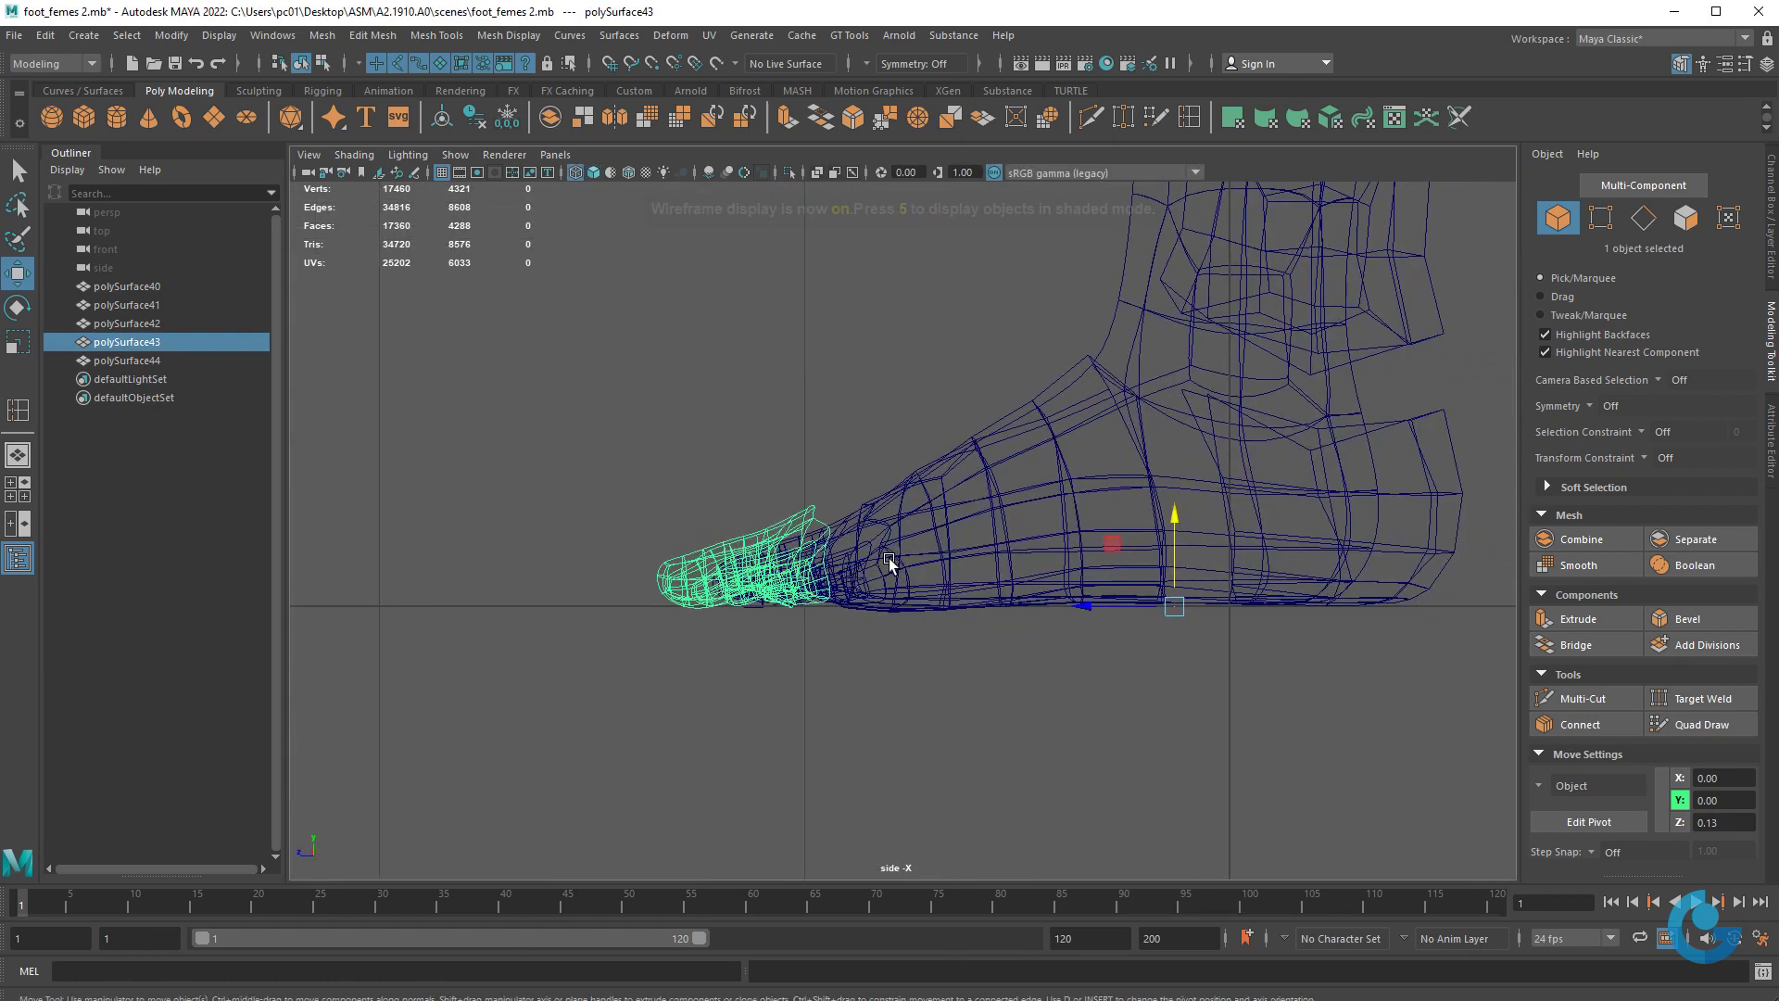
{"action": "key", "text": "5"}
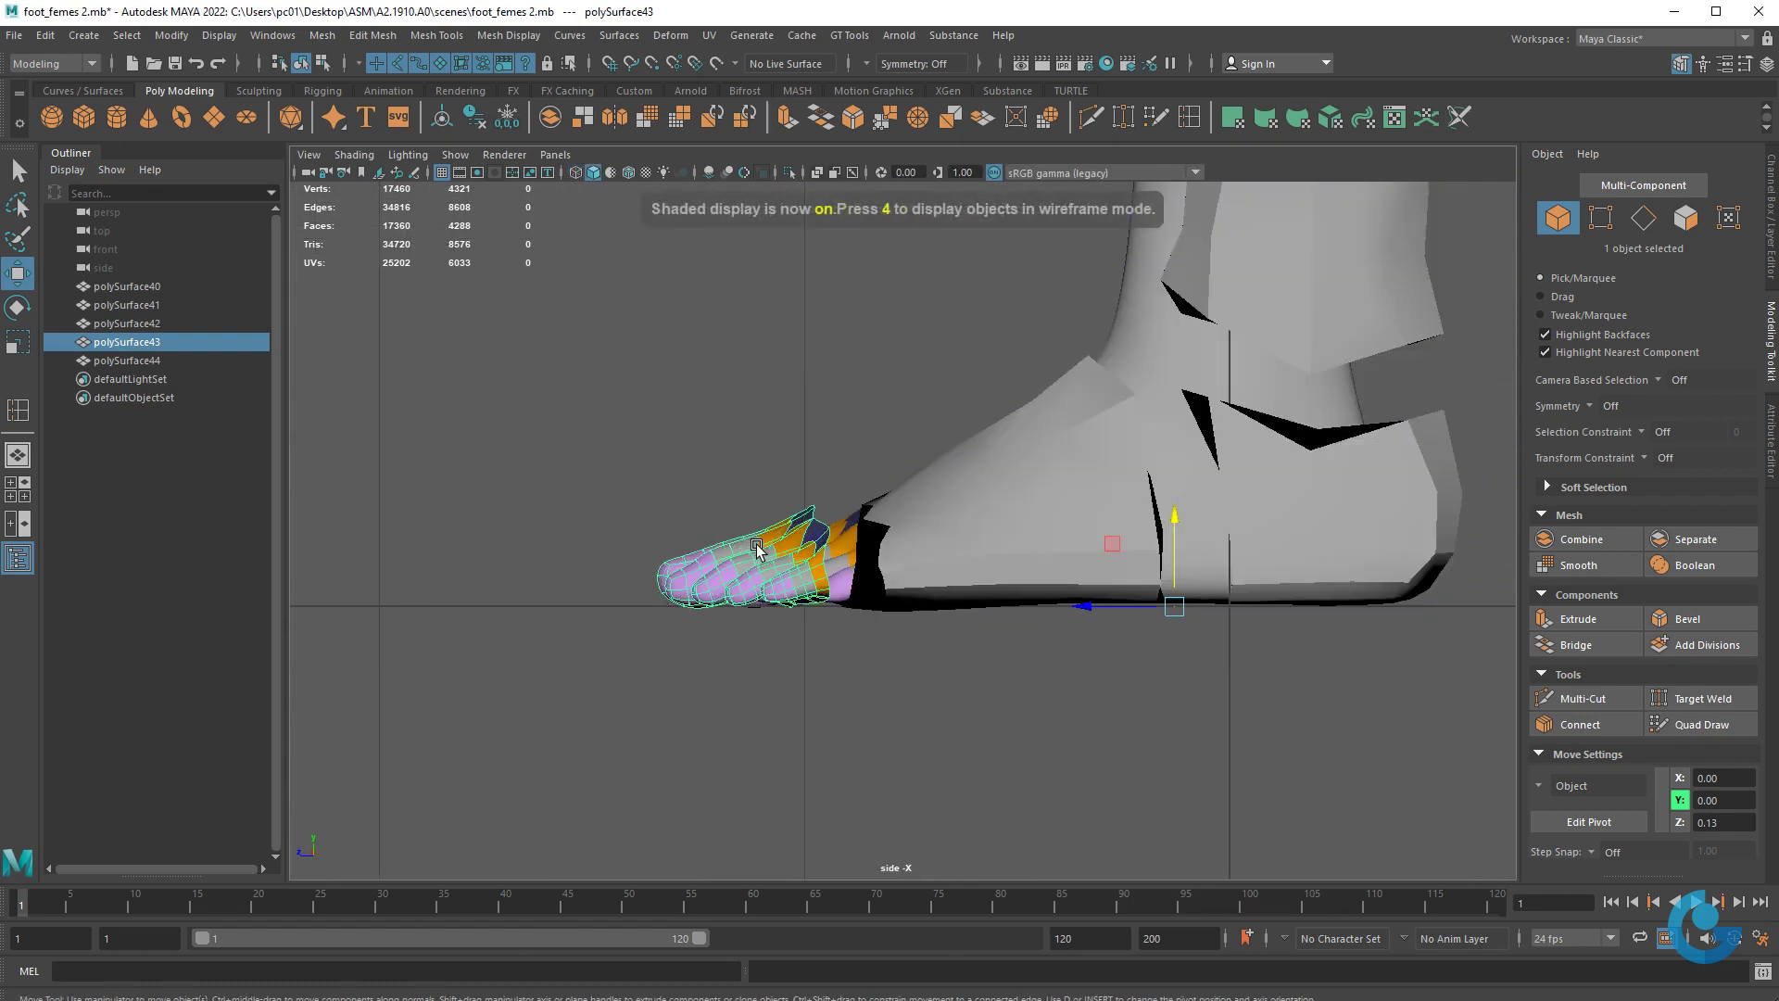
{"action": "key", "text": "f"}
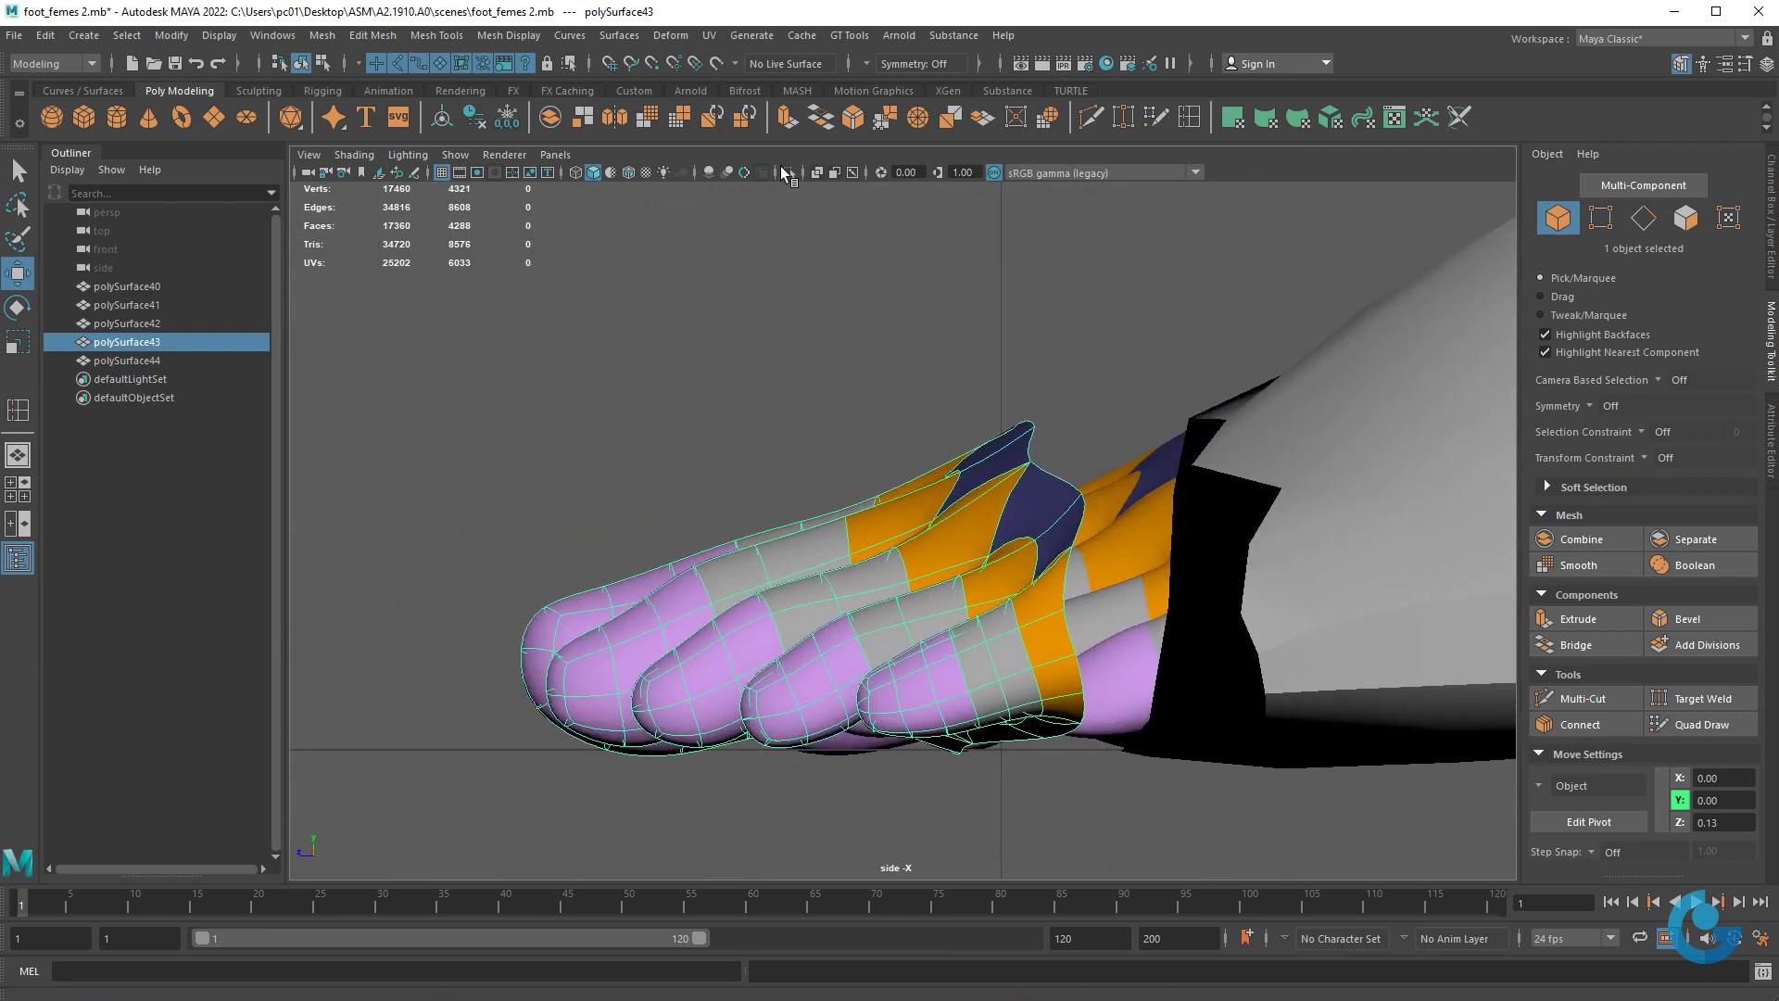
{"action": "left_click", "coordinate": [783, 174]}
{"action": "left_click", "coordinate": [1206, 533]}
{"action": "mouse_move", "coordinate": [951, 595]}
{"action": "middle_mouse_down", "text": "alt"}
{"action": "mouse_move", "coordinate": [1104, 581]}
{"action": "mouse_move", "coordinate": [1229, 424]}
{"action": "middle_mouse_up", "text": "alt"}
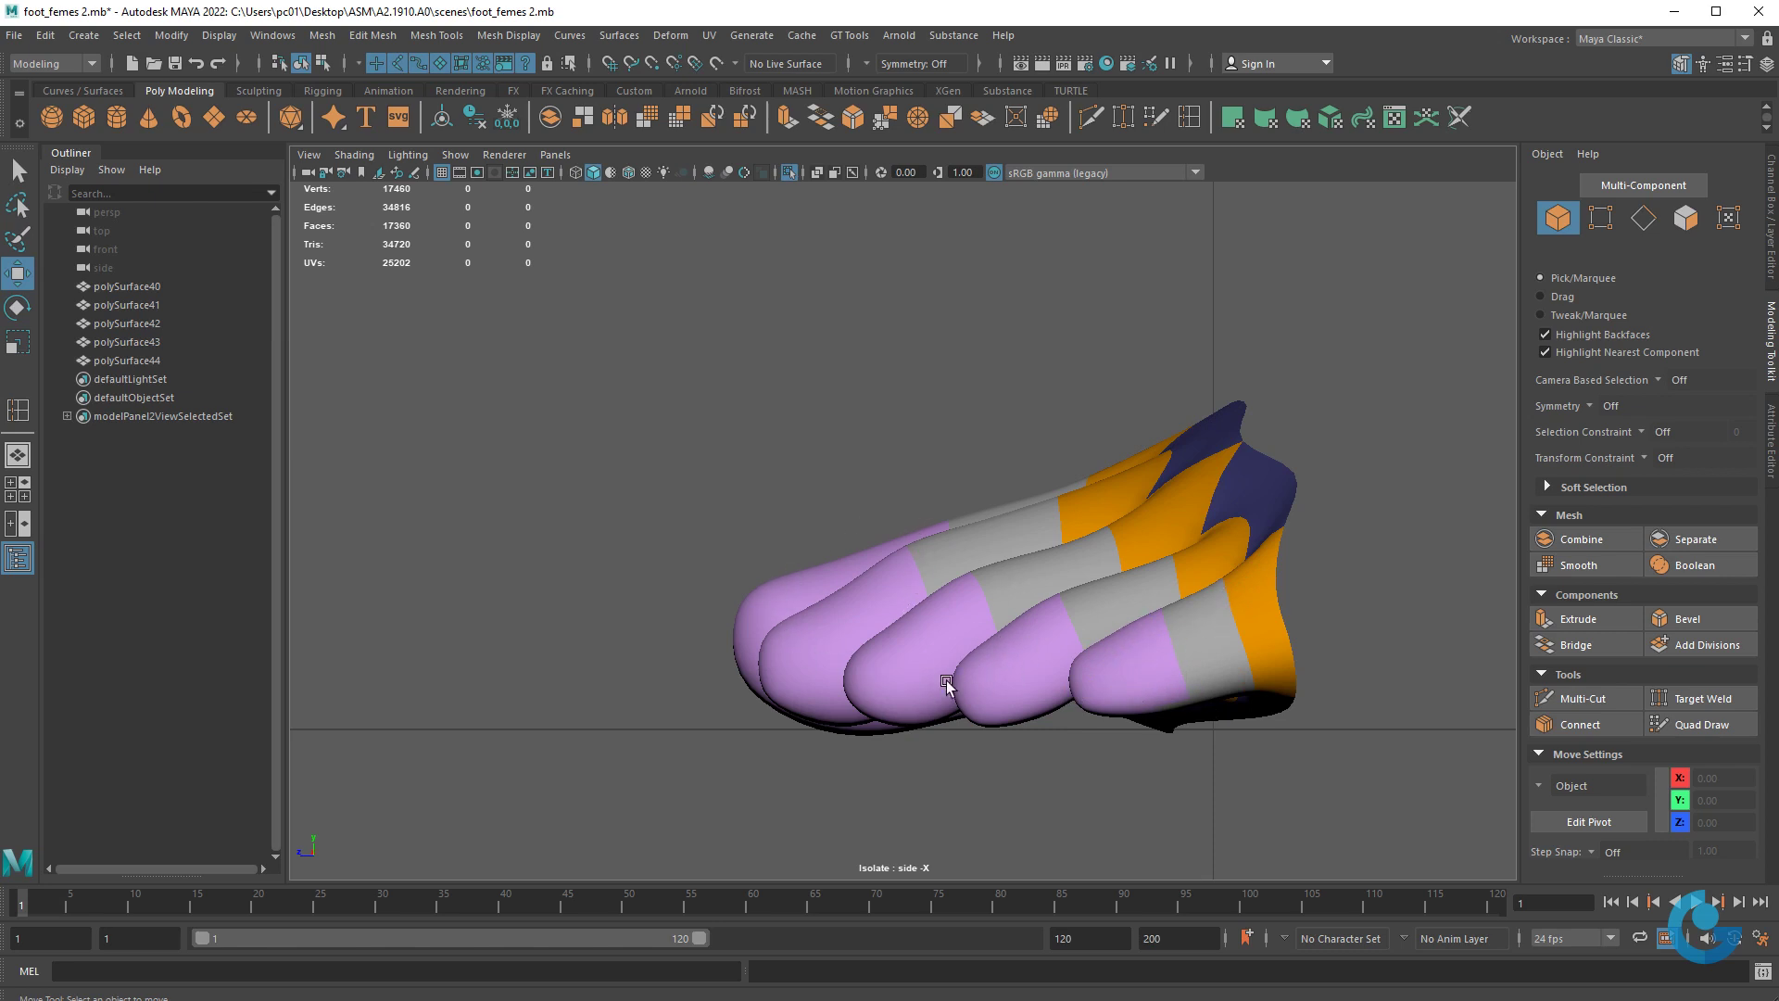
- Return to four views, select the separated toe piece in perspective and isolate it
{"action": "key", "text": "space"}
{"action": "key", "text": "space"}
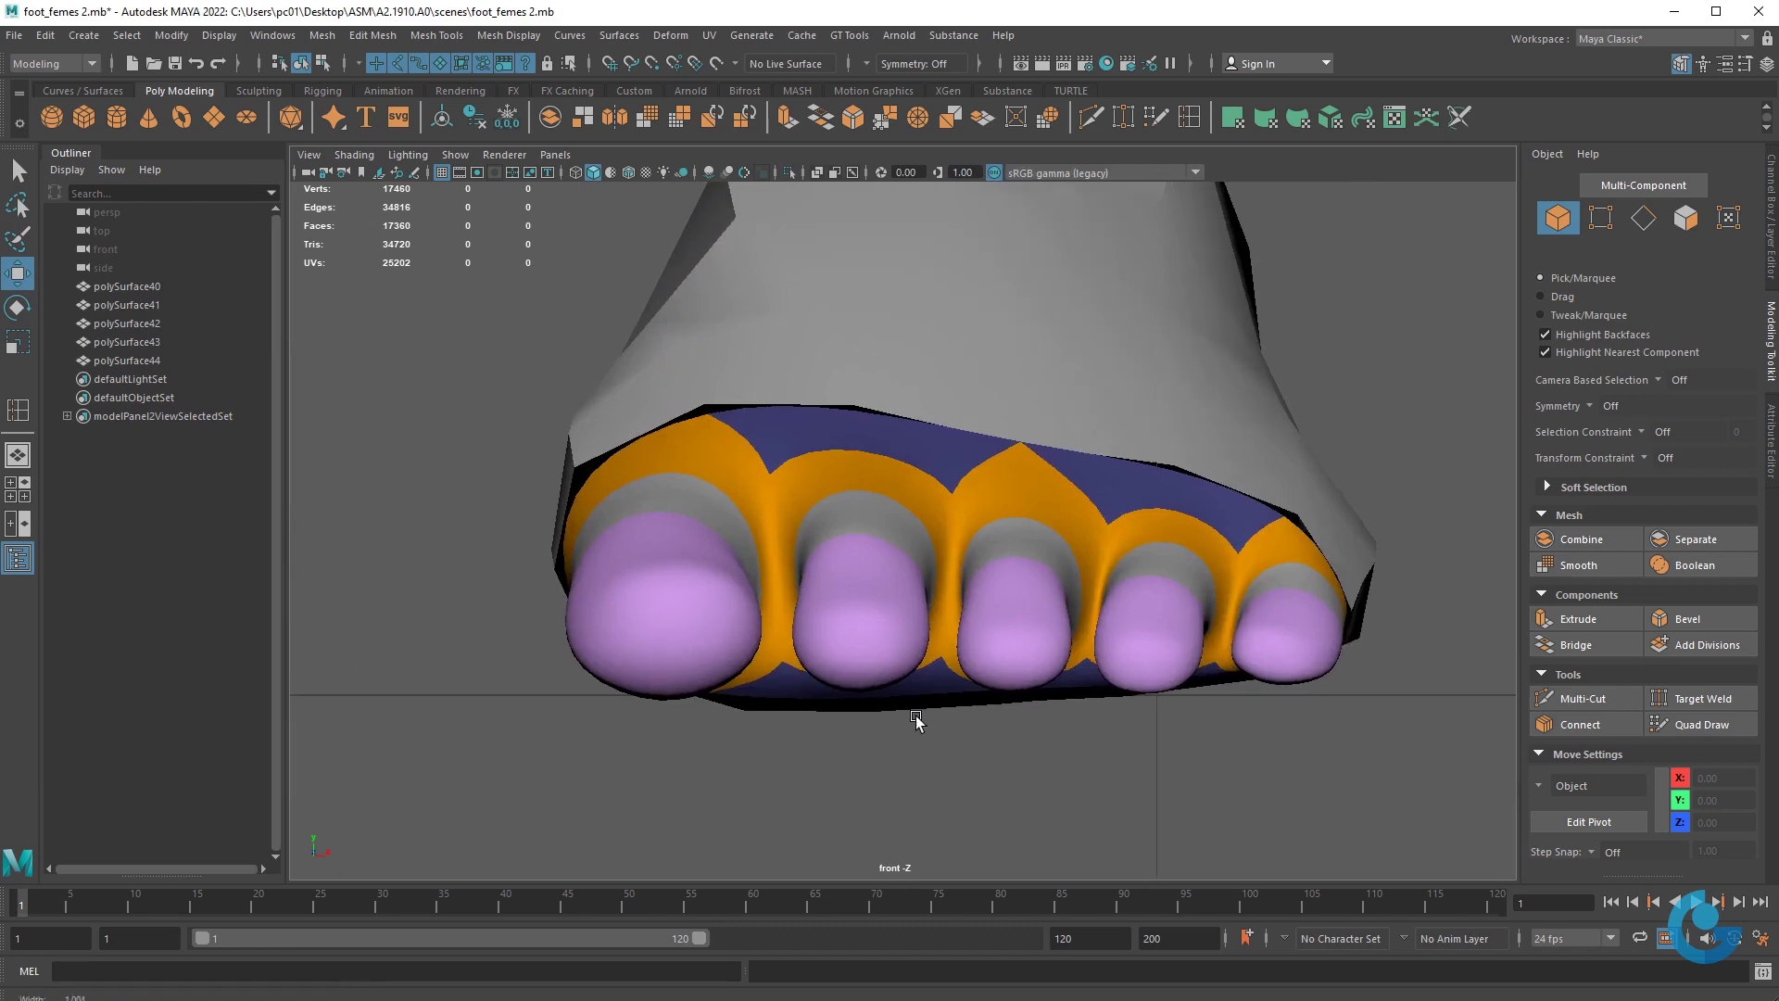
{"action": "scroll", "coordinate": [915, 721], "scroll_direction": "up", "scroll_amount": 1}
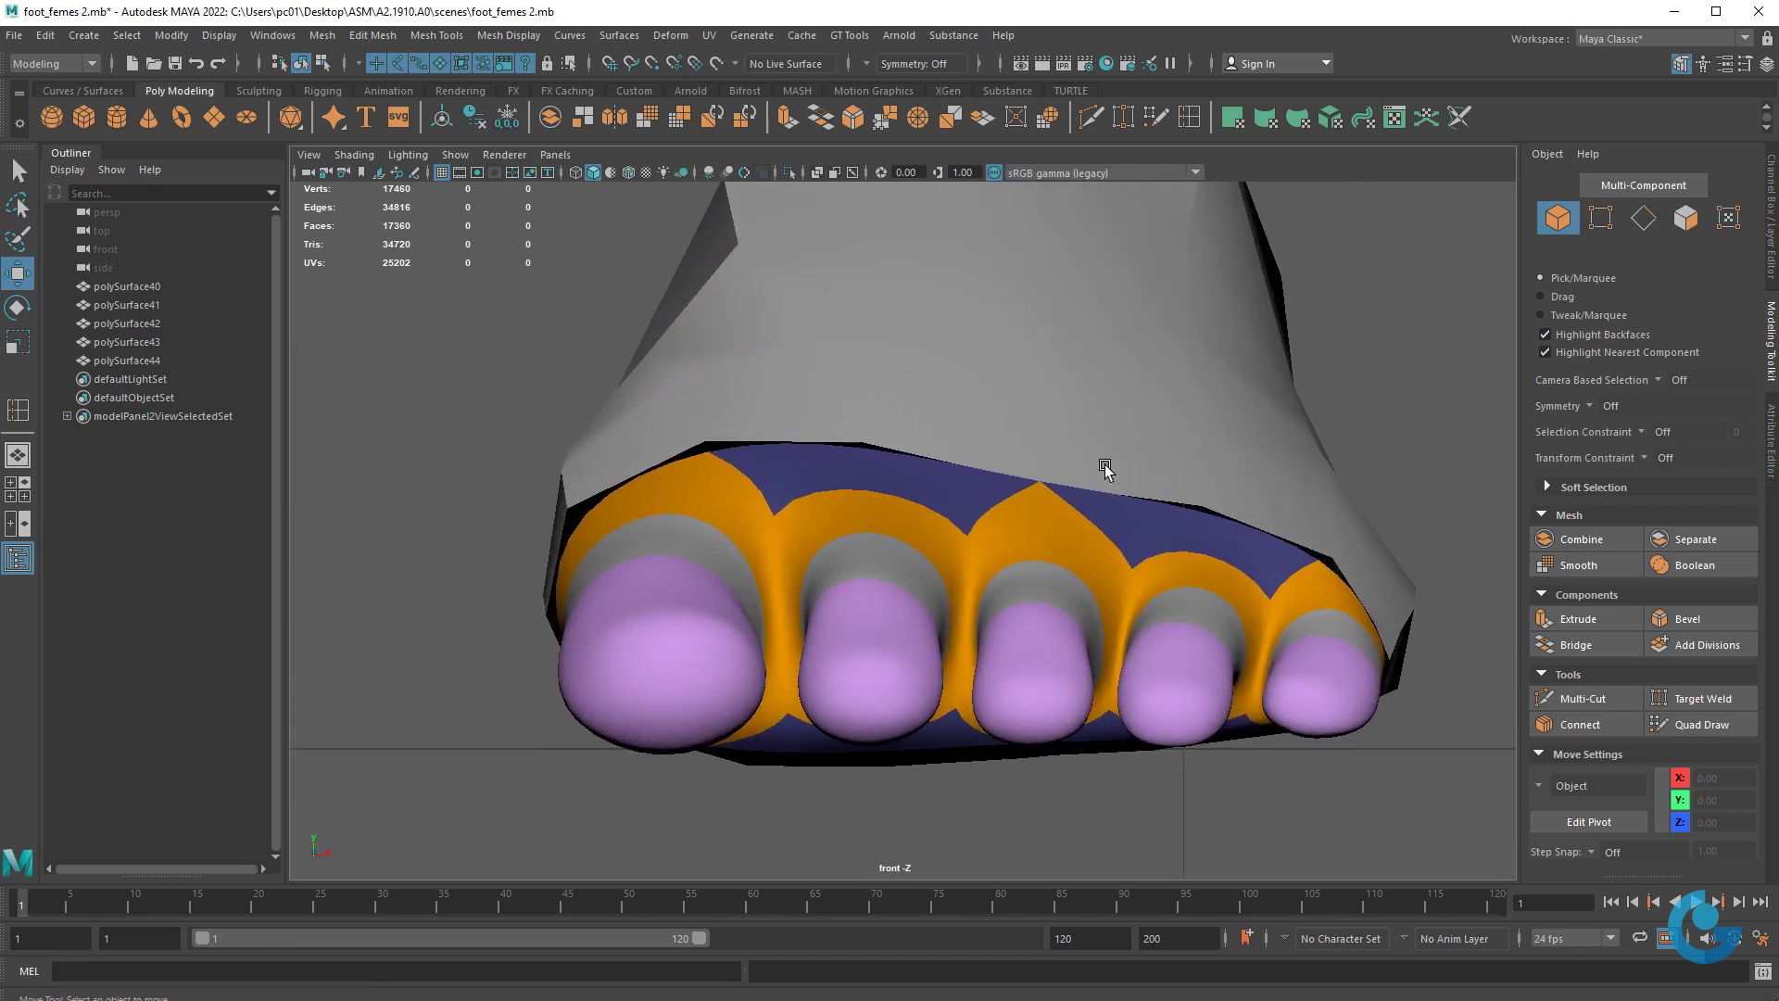
{"action": "key", "text": "space"}
{"action": "key", "text": "space"}
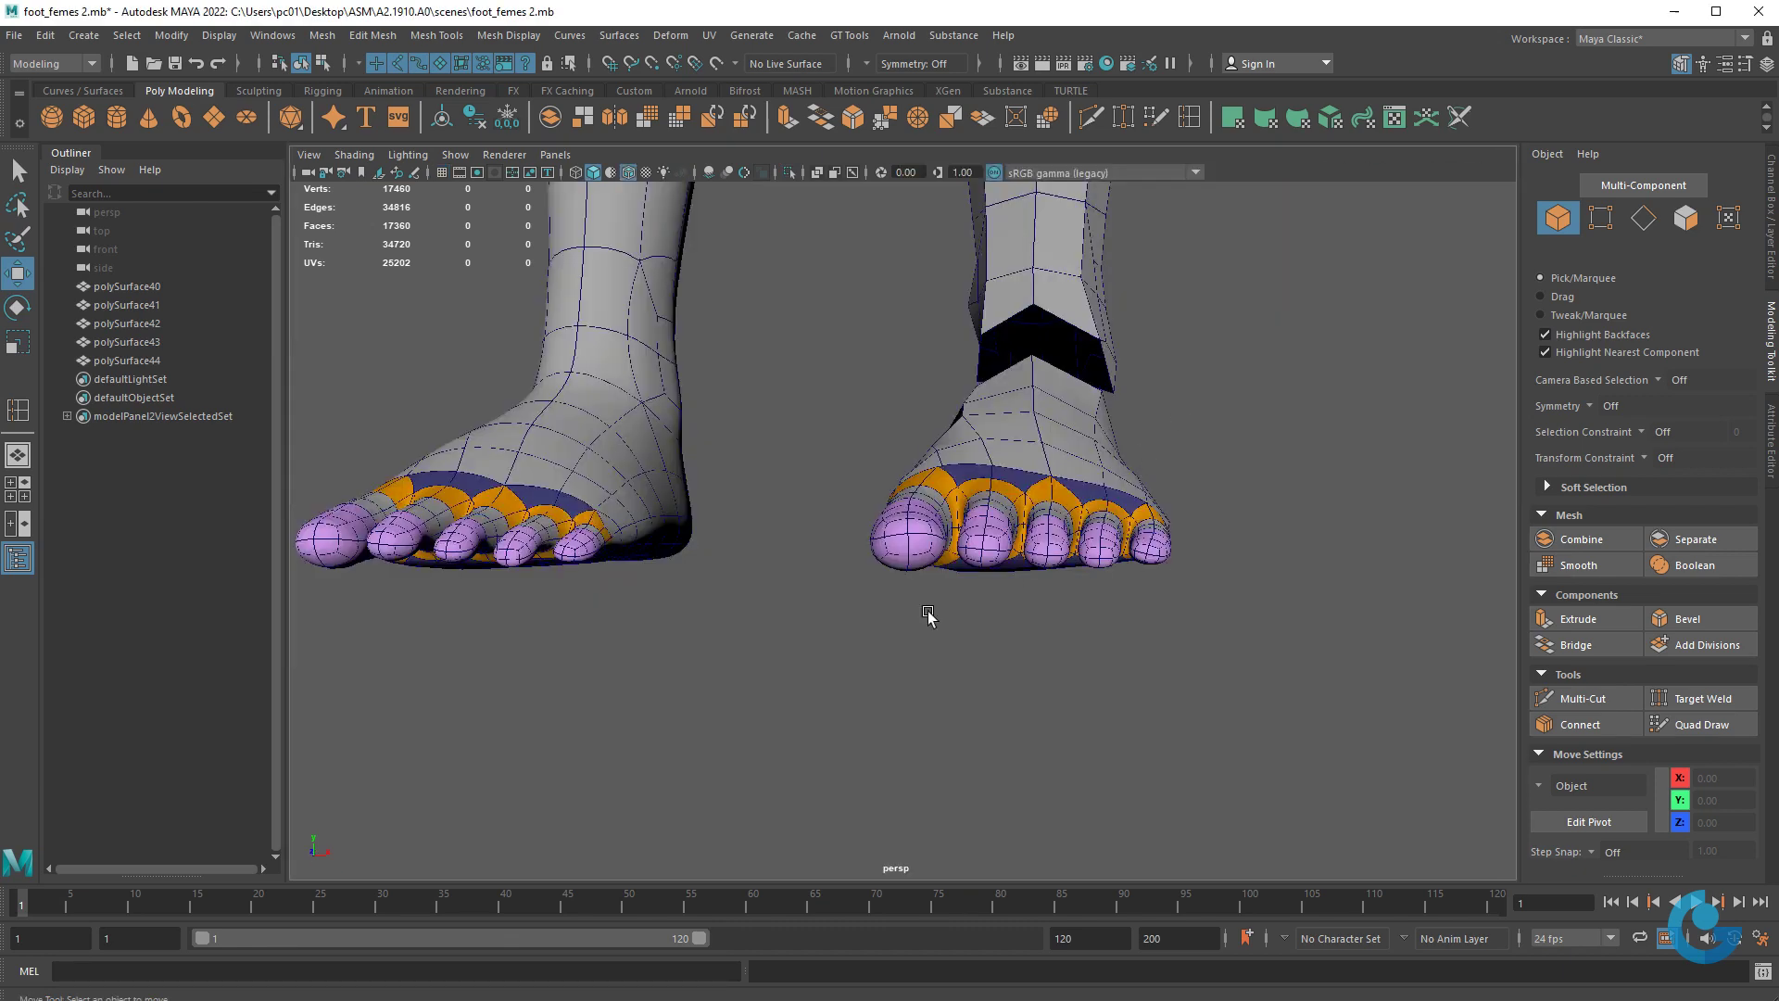
{"action": "left_click_drag", "start_coordinate": [926, 611], "coordinate": [1159, 556], "text": "alt"}
{"action": "scroll", "coordinate": [1205, 593], "scroll_direction": "up", "scroll_amount": 2}
{"action": "left_click", "coordinate": [1247, 547]}
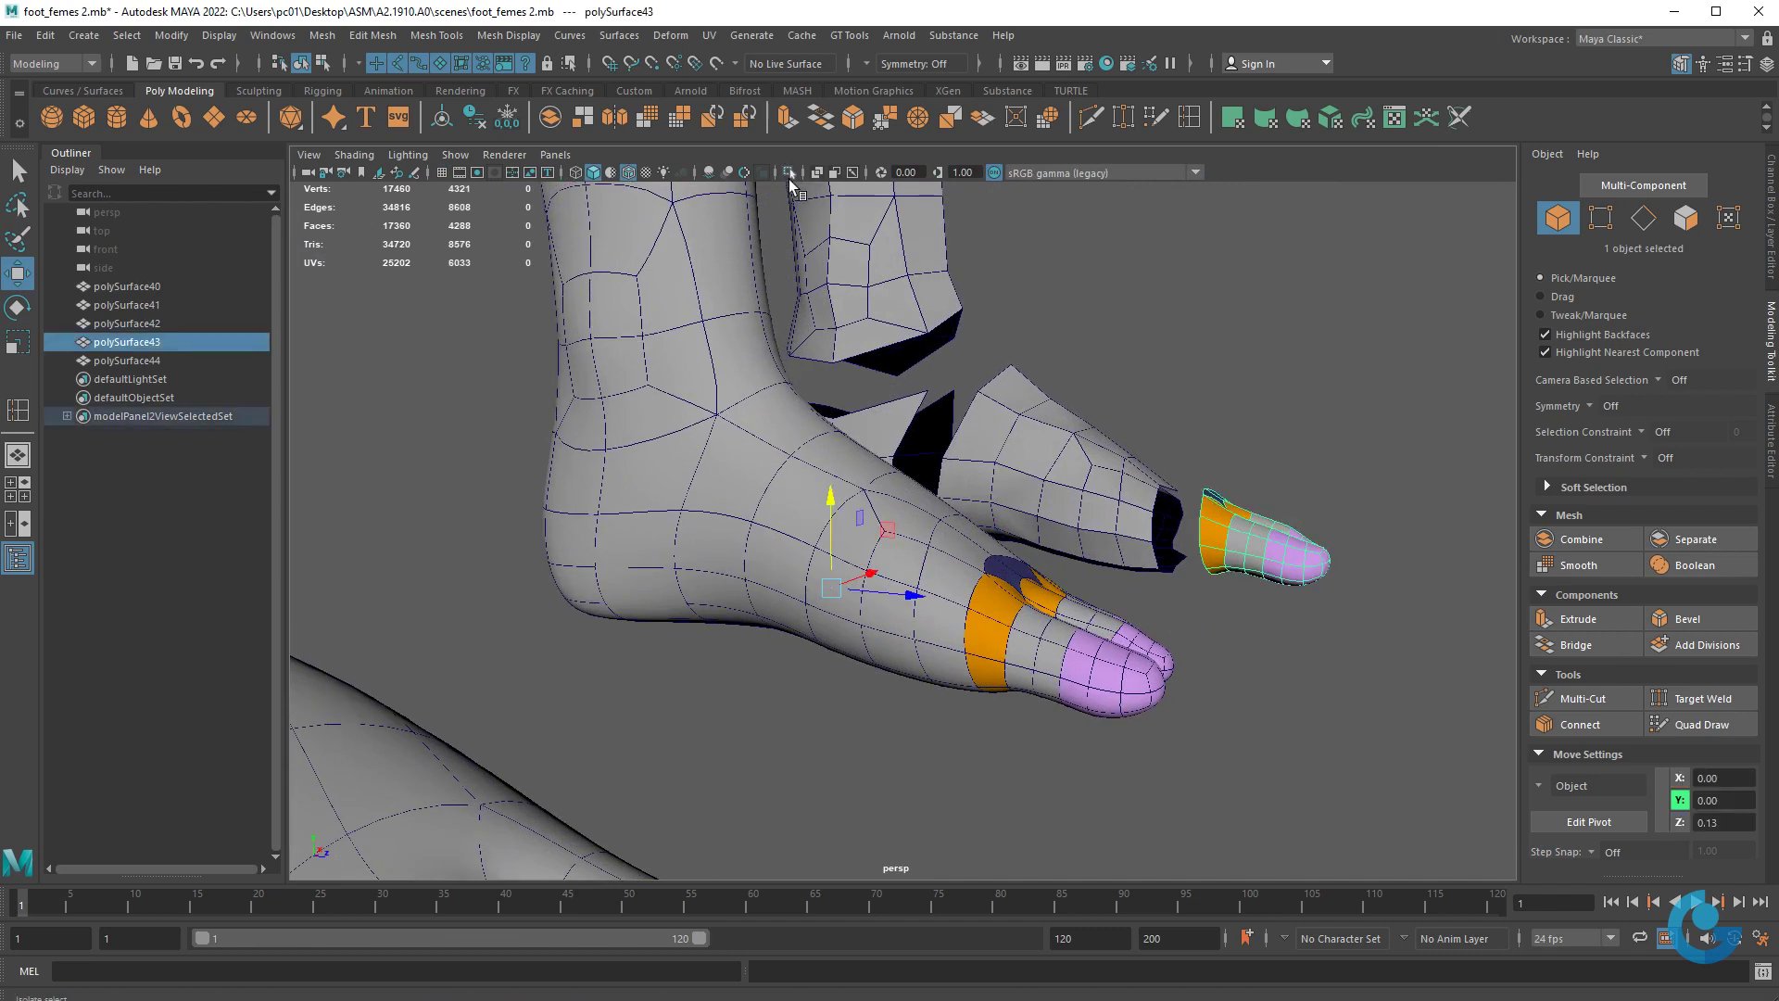
{"action": "left_click", "coordinate": [789, 172]}
- Orbit close around the isolated toe, deselect it, and turn off wireframe-on-shaded
{"action": "left_click_drag", "start_coordinate": [1298, 598], "coordinate": [1306, 570], "text": "alt"}
{"action": "middle_click_drag", "start_coordinate": [1306, 568], "coordinate": [1124, 588], "text": "alt"}
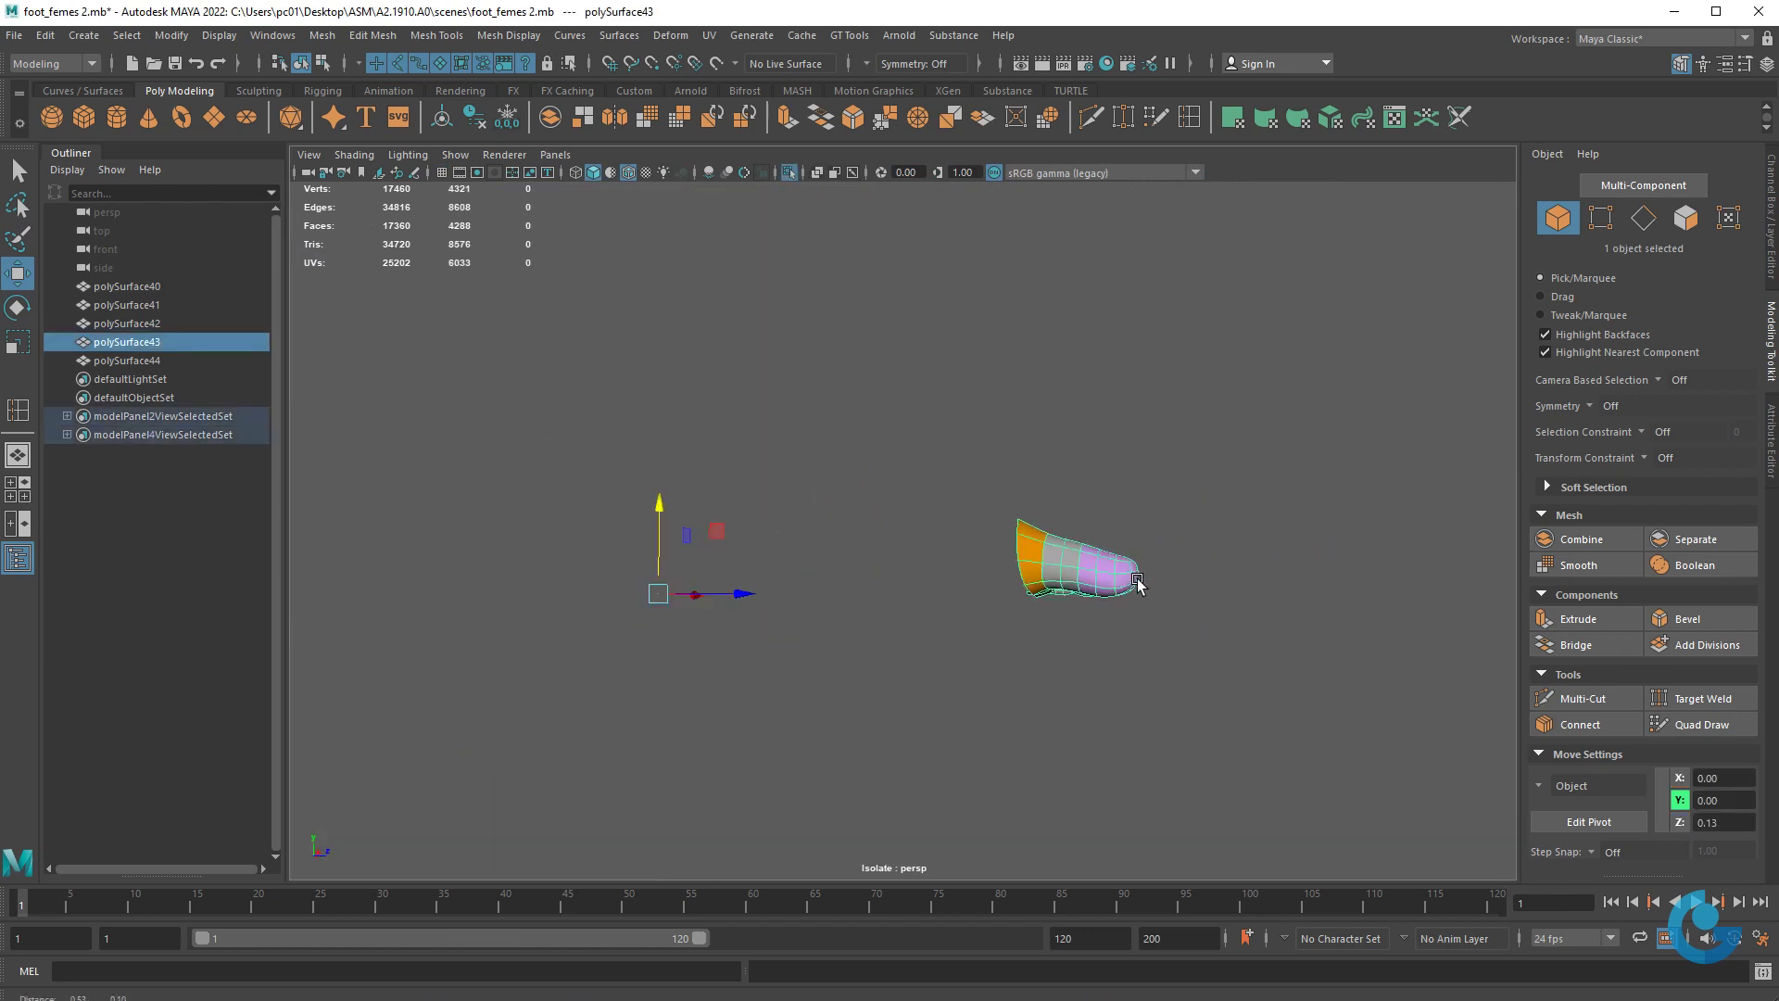
{"action": "scroll", "coordinate": [1123, 587], "scroll_direction": "up", "scroll_amount": 3}
{"action": "middle_click_drag", "start_coordinate": [1243, 663], "coordinate": [1139, 624], "text": "alt"}
{"action": "left_click_drag", "start_coordinate": [990, 655], "coordinate": [837, 623], "text": "alt"}
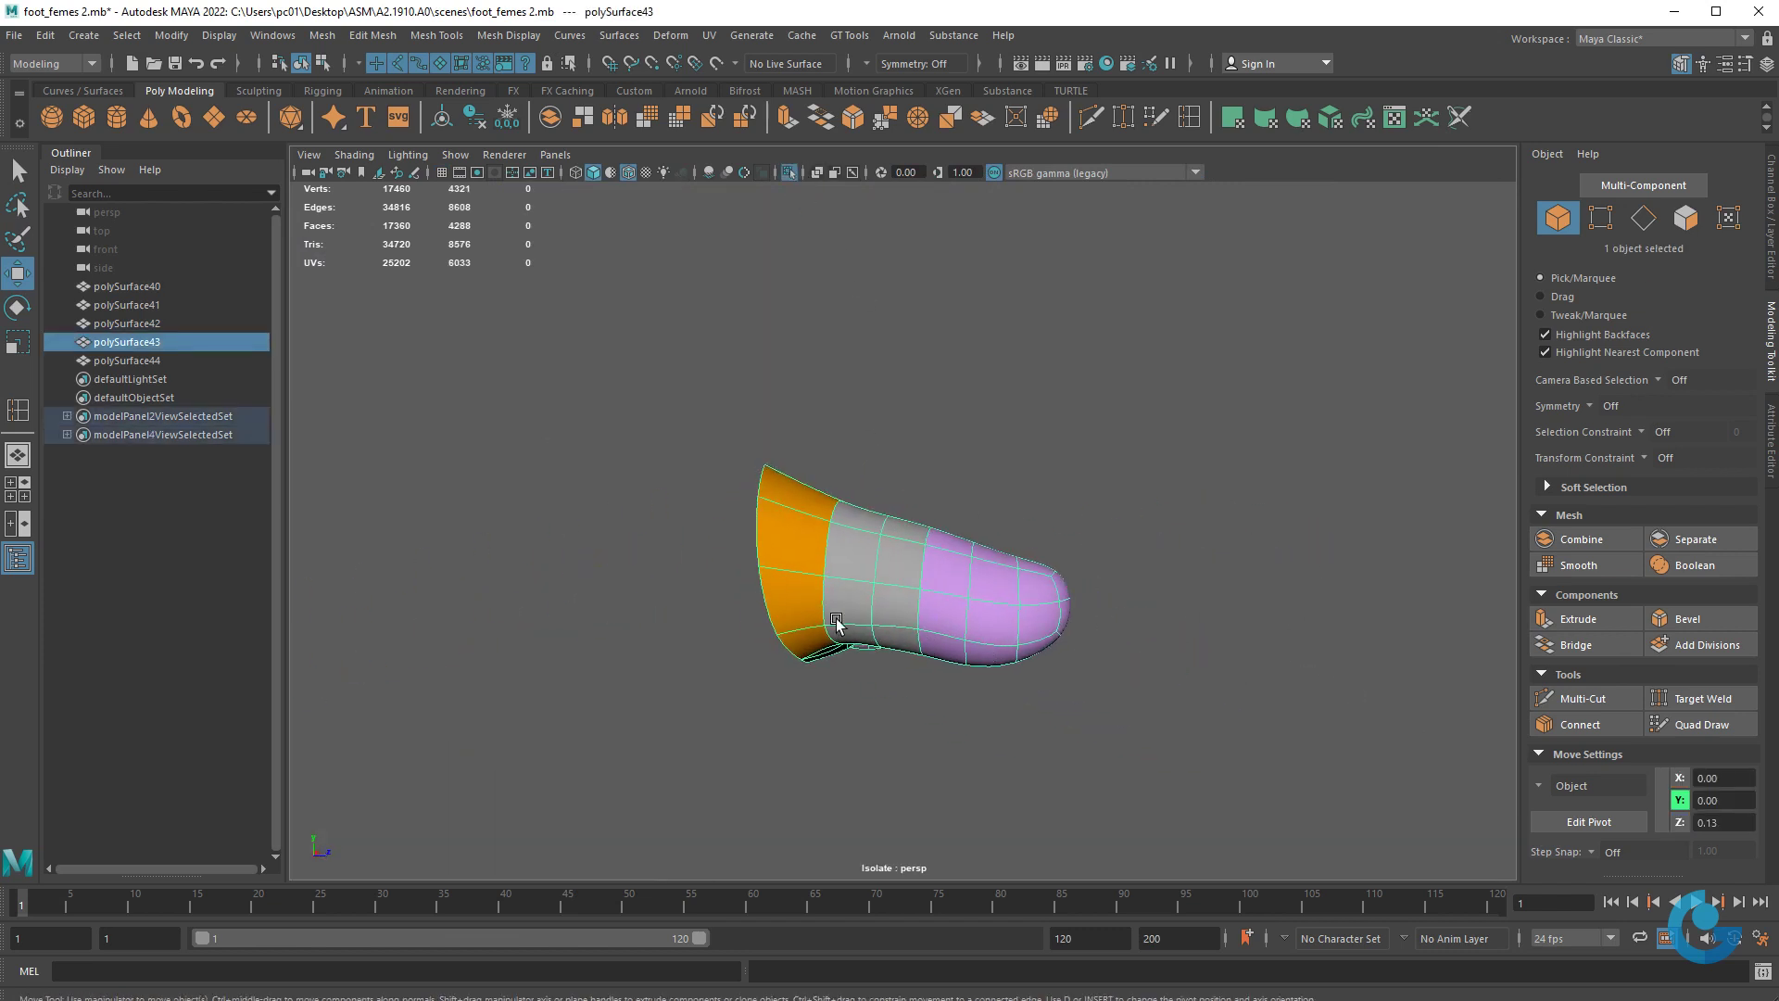
{"action": "mouse_move", "coordinate": [1079, 552]}
{"action": "left_mouse_down", "text": "alt"}
{"action": "mouse_move", "coordinate": [933, 553]}
{"action": "mouse_move", "coordinate": [1100, 731]}
{"action": "left_mouse_up", "text": "alt"}
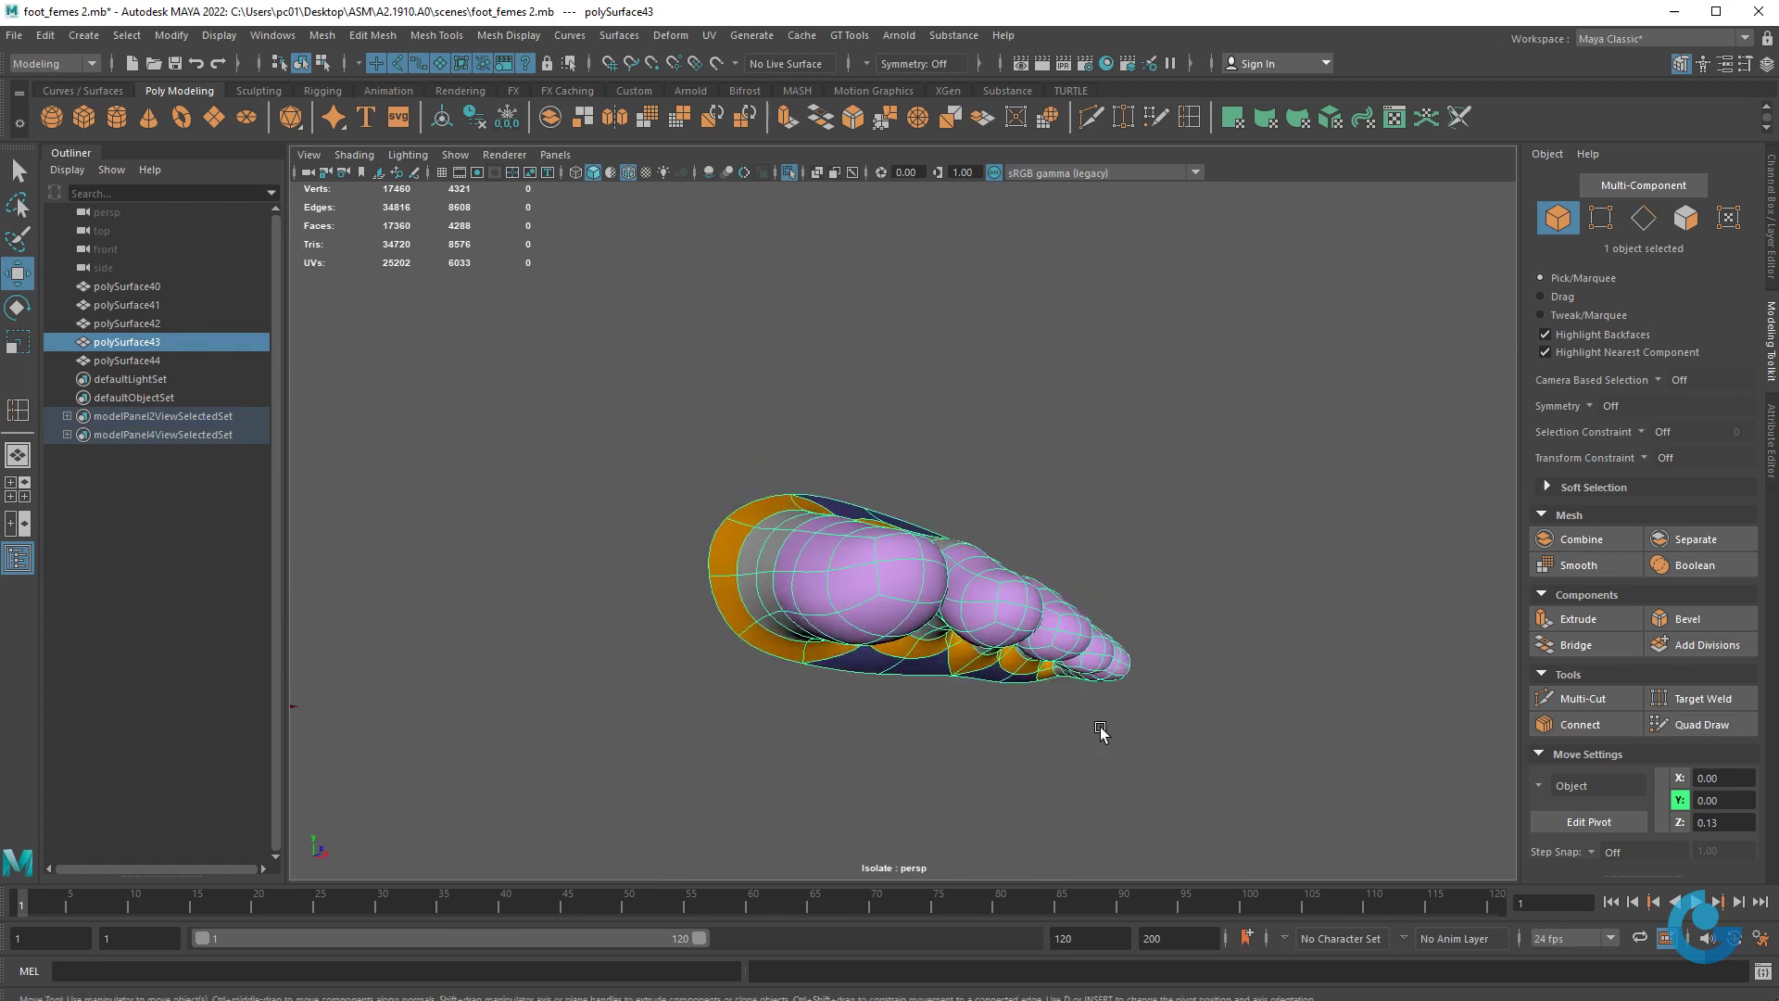
{"action": "right_click_drag", "start_coordinate": [1100, 731], "coordinate": [1211, 747], "text": "alt"}
{"action": "left_click", "coordinate": [1211, 746]}
{"action": "left_click_drag", "start_coordinate": [1171, 636], "coordinate": [1075, 714], "text": "alt"}
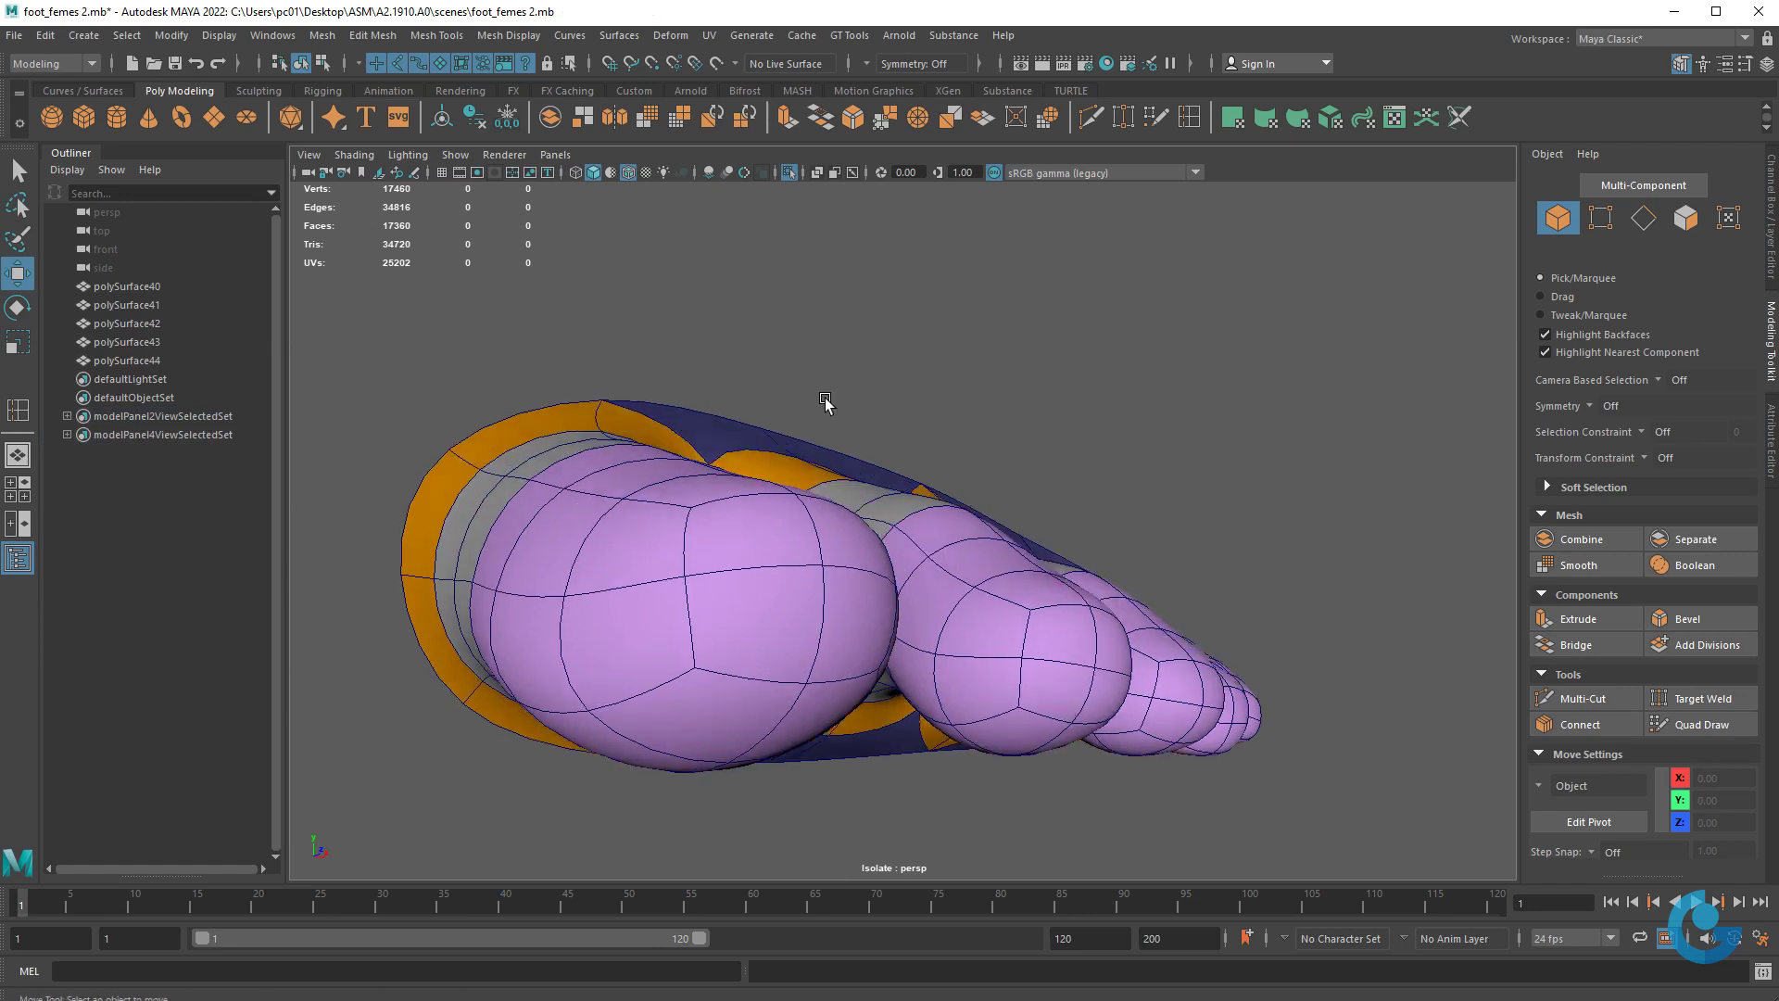
{"action": "left_click", "coordinate": [629, 172]}
- Inspect the isolated toes from above, low side and end-on angles
{"action": "left_click_drag", "start_coordinate": [887, 571], "coordinate": [916, 612], "text": "alt"}
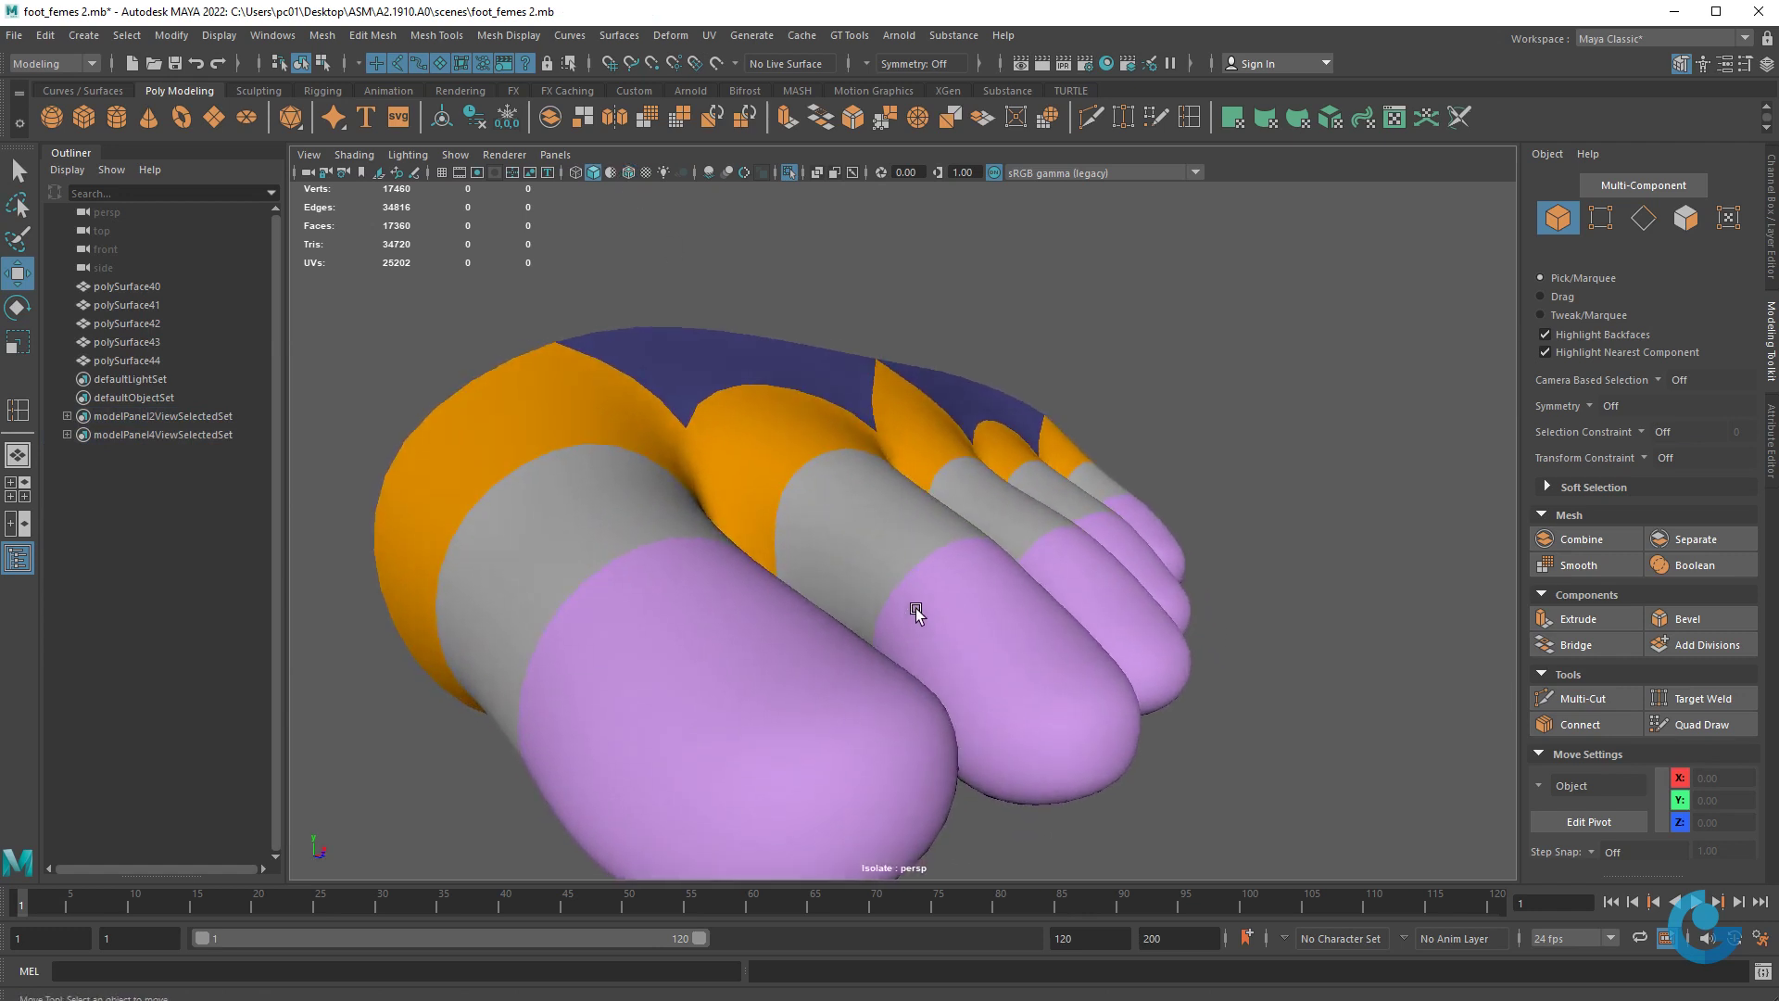
{"action": "left_click_drag", "start_coordinate": [1038, 709], "coordinate": [1002, 659], "text": "alt"}
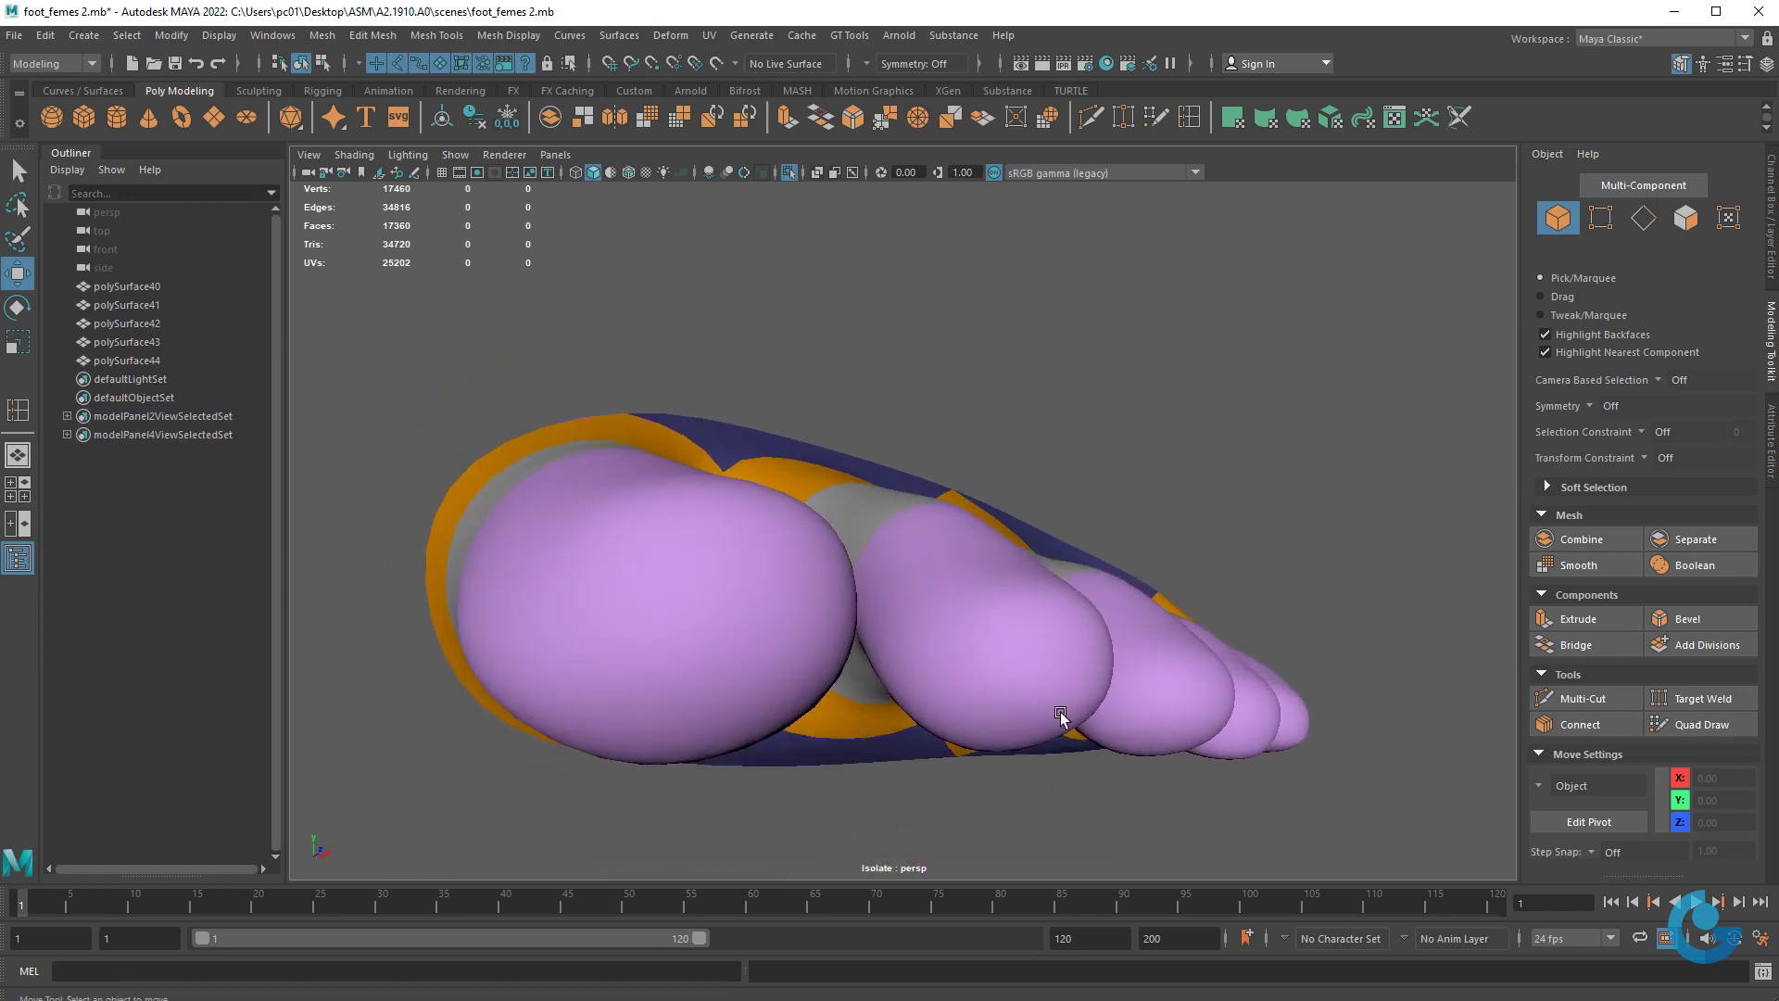
{"action": "mouse_move", "coordinate": [1060, 715]}
{"action": "left_mouse_down", "text": "alt"}
{"action": "mouse_move", "coordinate": [1104, 727]}
{"action": "mouse_move", "coordinate": [1164, 676]}
{"action": "mouse_move", "coordinate": [834, 719]}
{"action": "mouse_move", "coordinate": [1029, 634]}
{"action": "left_mouse_up", "text": "alt"}
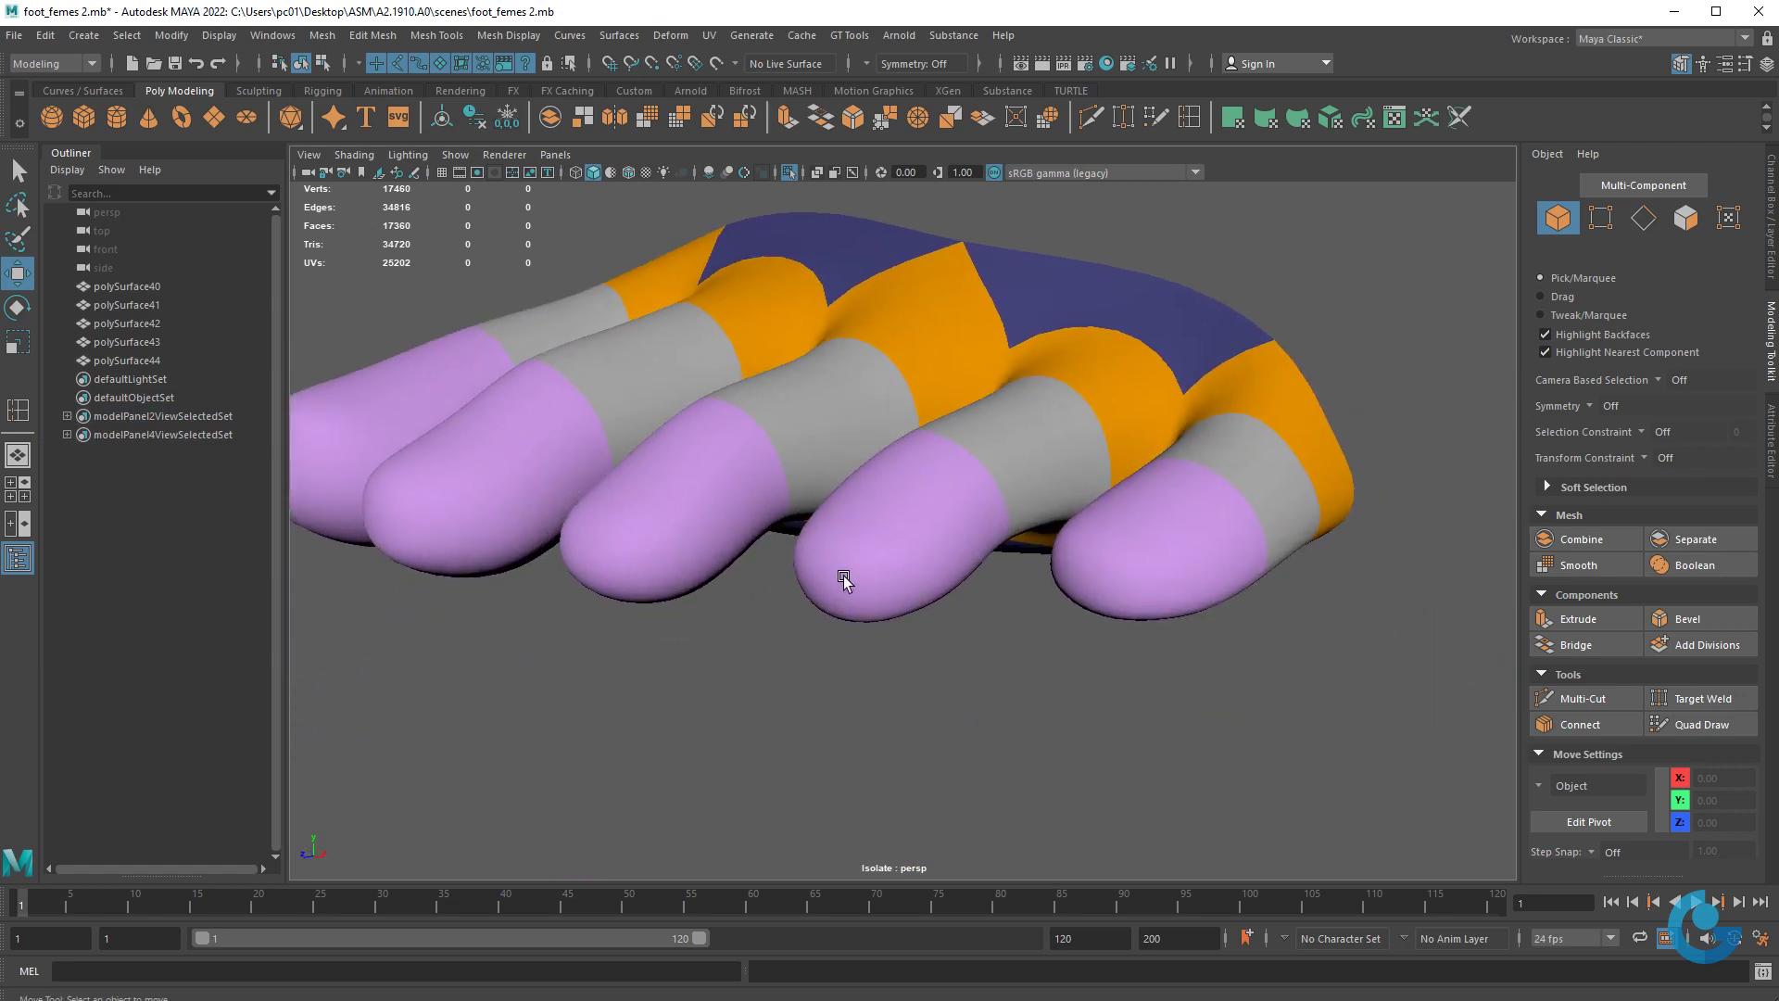
{"action": "mouse_move", "coordinate": [1112, 547]}
{"action": "right_mouse_down", "text": "alt"}
{"action": "mouse_move", "coordinate": [1263, 536]}
{"action": "mouse_move", "coordinate": [1045, 542]}
{"action": "right_mouse_up", "text": "alt"}
{"action": "scroll", "coordinate": [1046, 542], "scroll_direction": "down", "scroll_amount": 5}
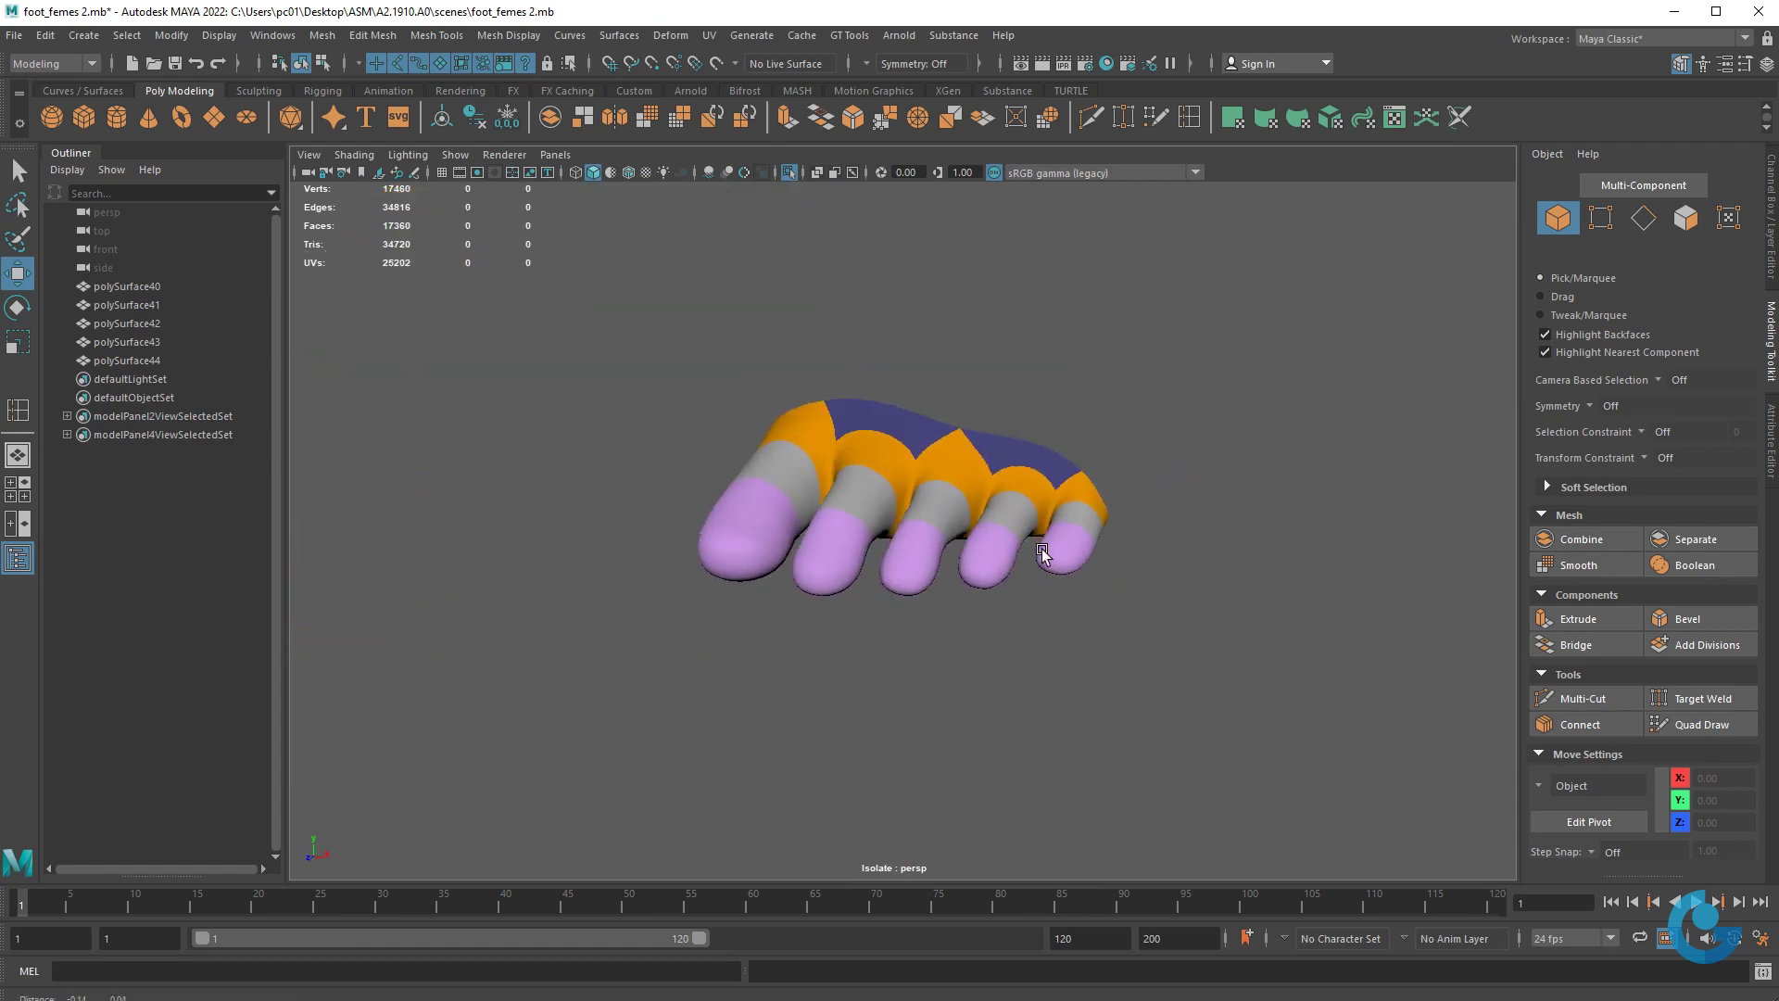
{"action": "left_click_drag", "start_coordinate": [1041, 548], "coordinate": [1164, 580], "text": "alt"}
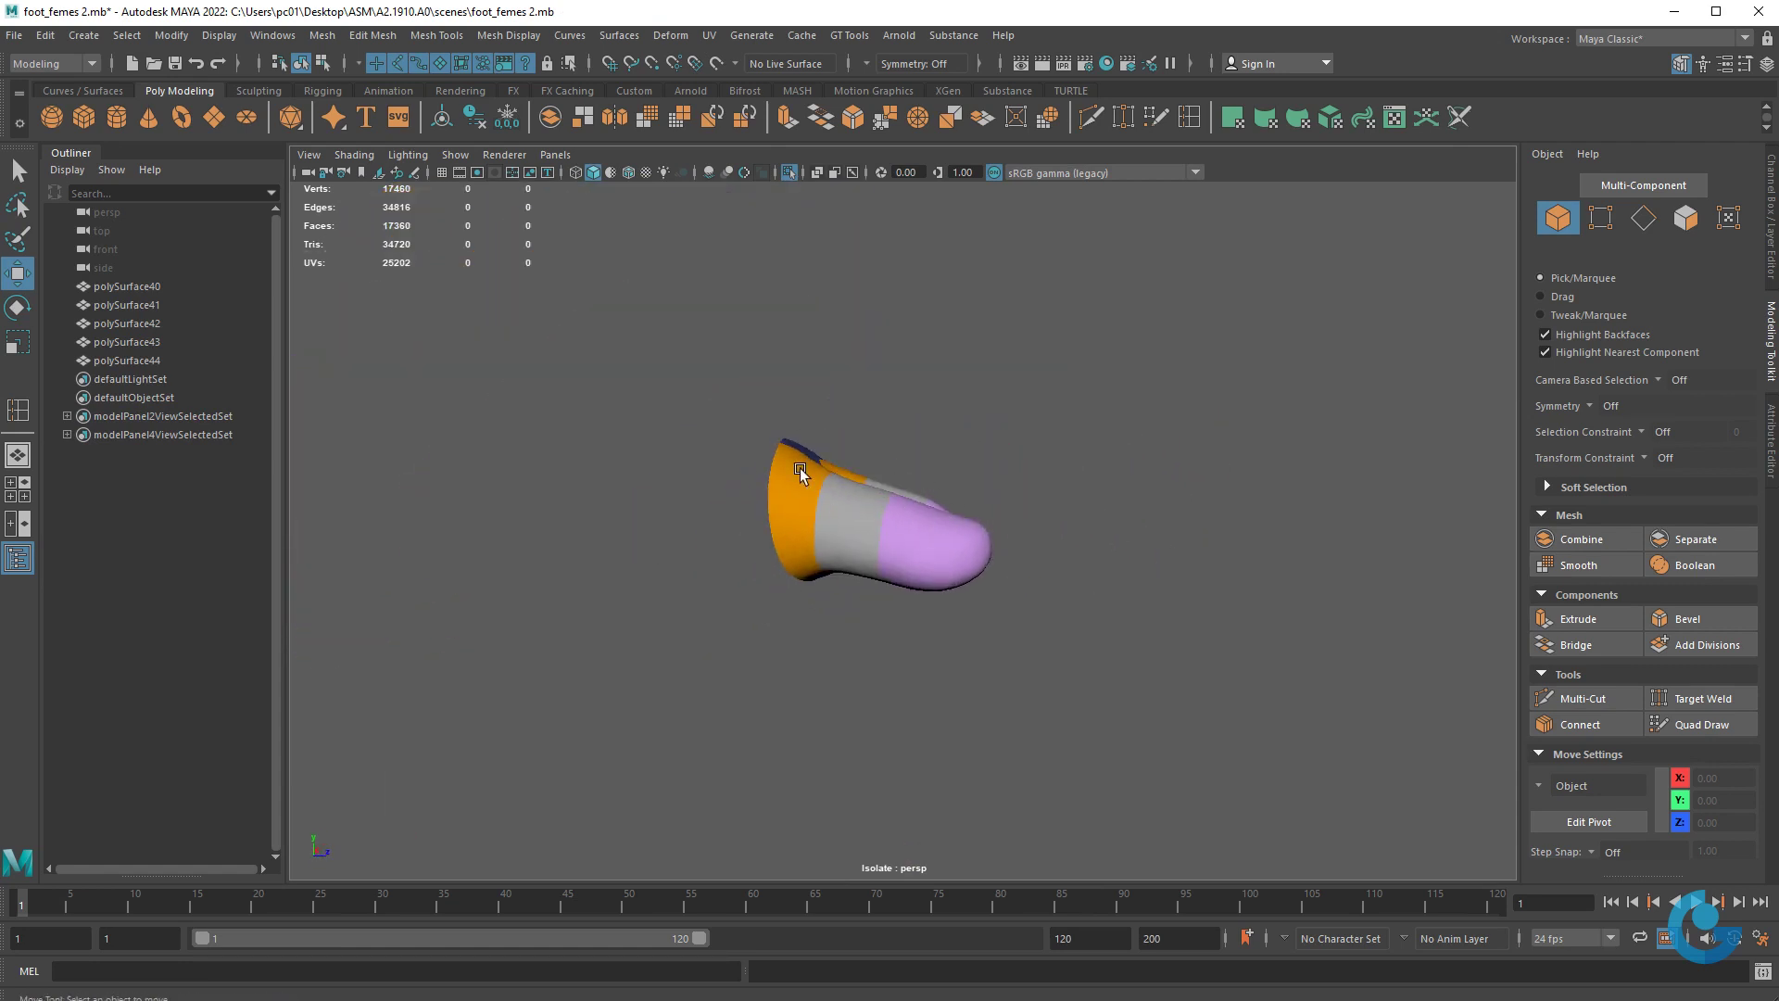
{"action": "mouse_move", "coordinate": [981, 517]}
{"action": "left_mouse_down", "text": "alt"}
{"action": "mouse_move", "coordinate": [834, 595]}
{"action": "mouse_move", "coordinate": [1024, 603]}
{"action": "left_mouse_up", "text": "alt"}
{"action": "scroll", "coordinate": [834, 596], "scroll_direction": "up", "scroll_amount": 3}
{"action": "scroll", "coordinate": [772, 523], "scroll_direction": "up", "scroll_amount": 3}
{"action": "scroll", "coordinate": [961, 590], "scroll_direction": "down", "scroll_amount": 2}
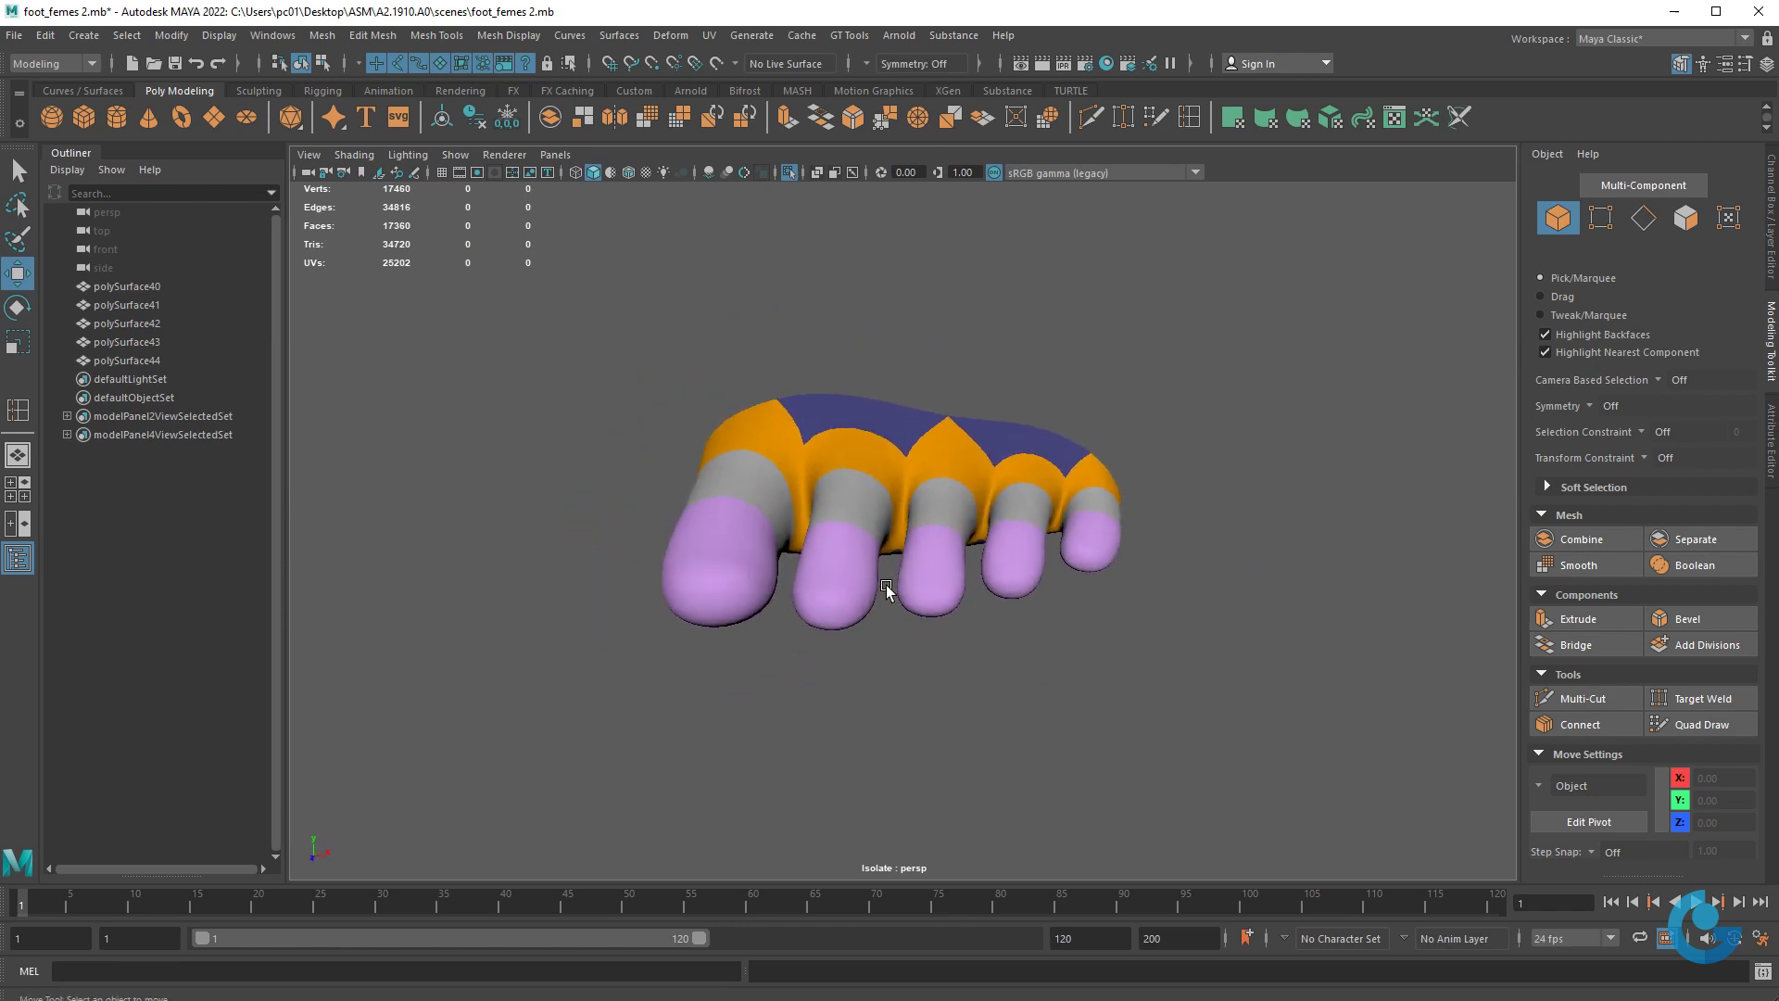
- Exit Isolate Select and click through the slipper front, heel and foot meshes
{"action": "left_click", "coordinate": [789, 174]}
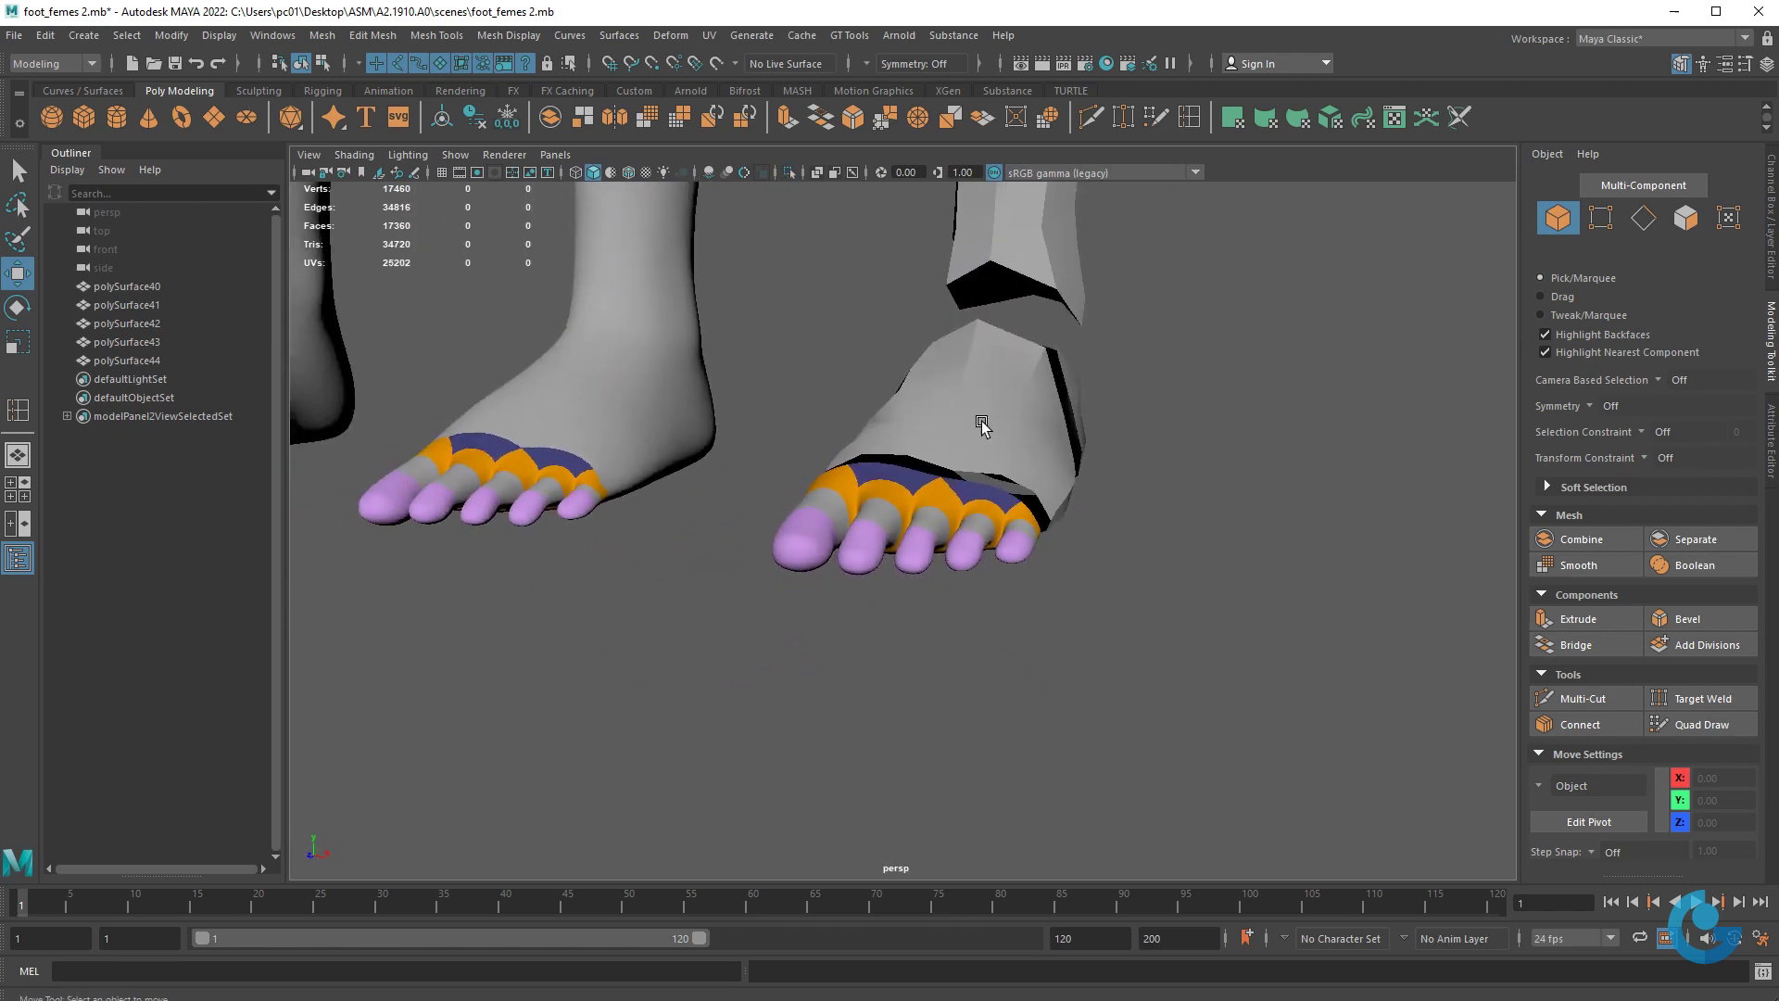
{"action": "mouse_move", "coordinate": [980, 416]}
{"action": "left_mouse_down", "text": "alt"}
{"action": "mouse_move", "coordinate": [1073, 697]}
{"action": "mouse_move", "coordinate": [993, 587]}
{"action": "left_mouse_up", "text": "alt"}
{"action": "left_click", "coordinate": [992, 588]}
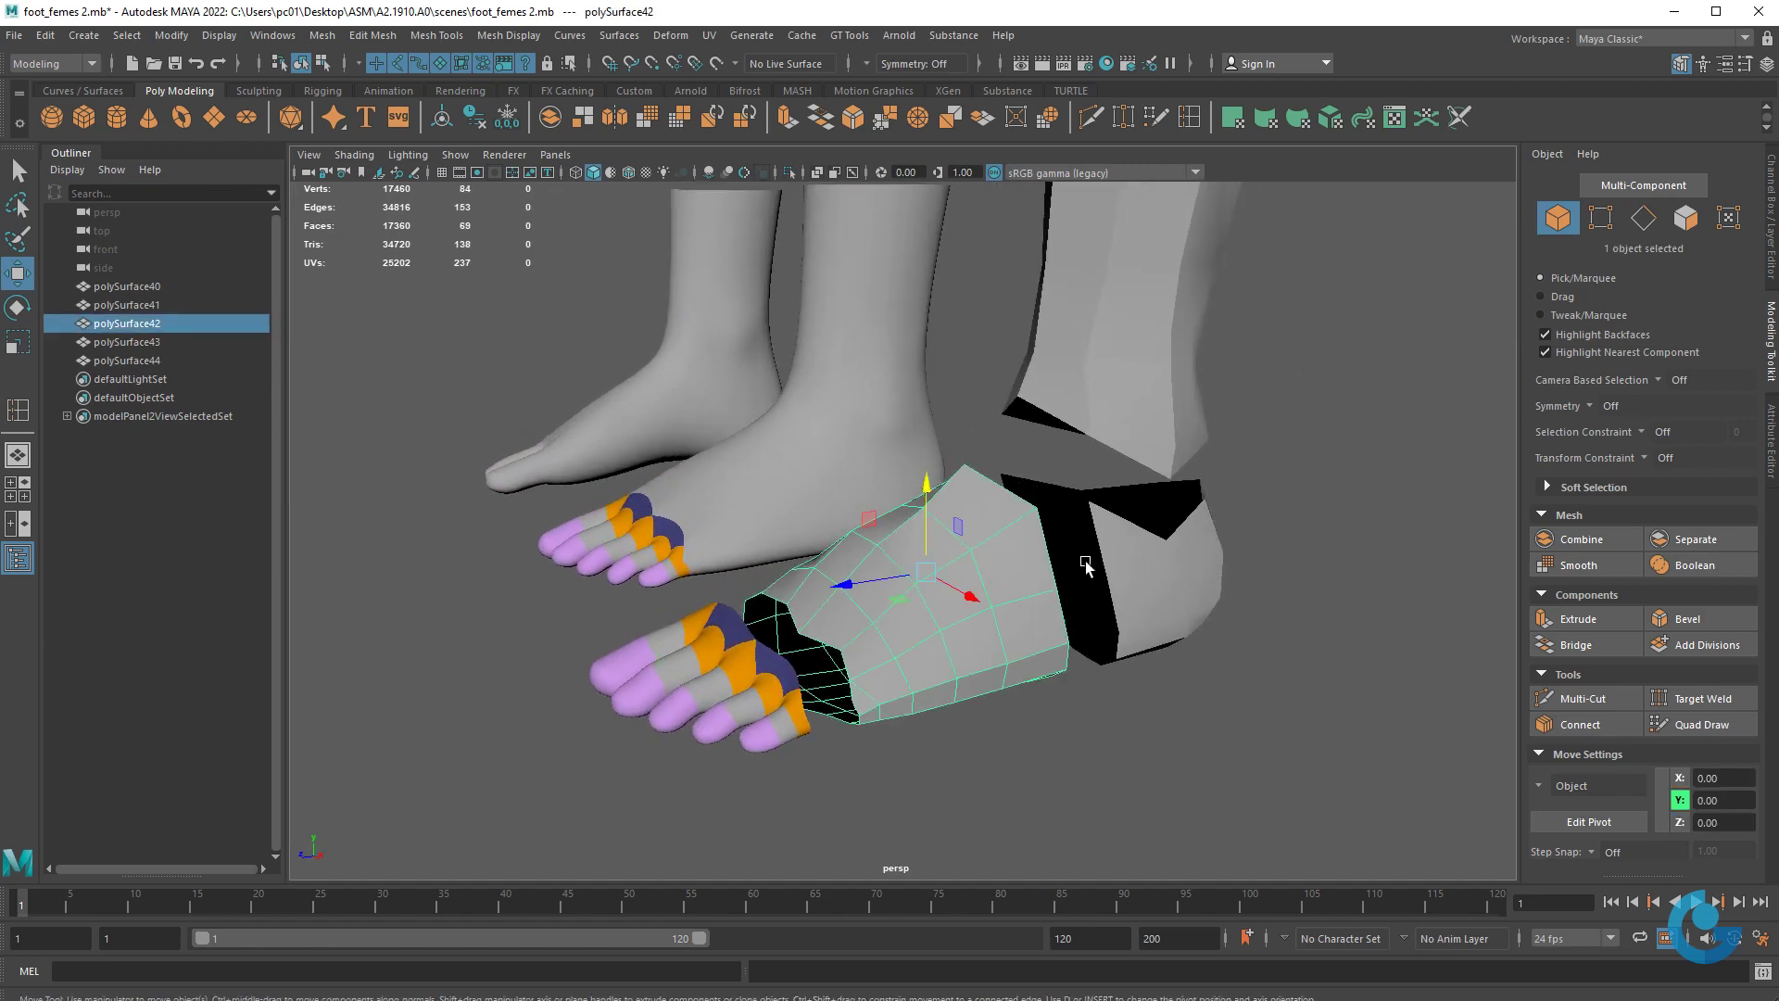
{"action": "left_click", "coordinate": [1170, 582]}
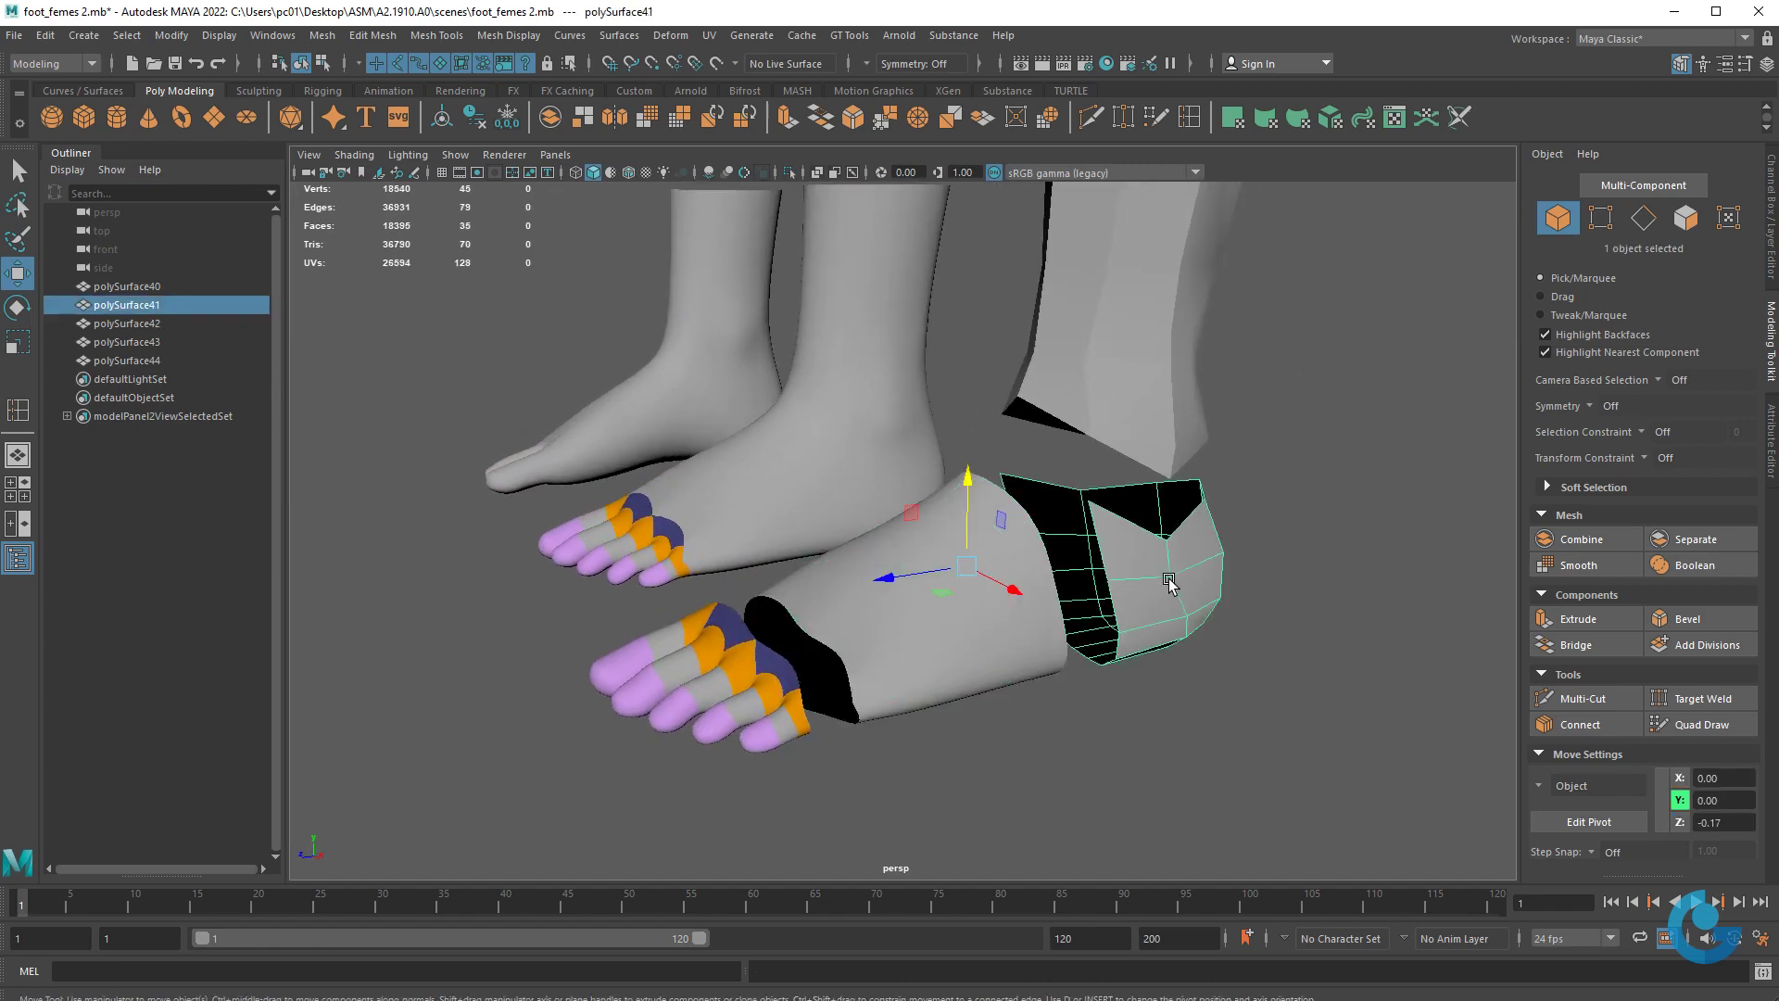
{"action": "left_click", "coordinate": [830, 477]}
- Orbit around the selected foot mesh to inspect the ankle shape
{"action": "mouse_move", "coordinate": [992, 556]}
{"action": "left_mouse_down", "text": "alt"}
{"action": "mouse_move", "coordinate": [1128, 397]}
{"action": "mouse_move", "coordinate": [958, 480]}
{"action": "mouse_move", "coordinate": [1211, 580]}
{"action": "mouse_move", "coordinate": [1017, 633]}
{"action": "mouse_move", "coordinate": [965, 727]}
{"action": "mouse_move", "coordinate": [965, 655]}
{"action": "mouse_move", "coordinate": [1051, 646]}
{"action": "mouse_move", "coordinate": [914, 675]}
{"action": "mouse_move", "coordinate": [815, 664]}
{"action": "mouse_move", "coordinate": [993, 630]}
{"action": "mouse_move", "coordinate": [898, 624]}
{"action": "mouse_move", "coordinate": [1025, 568]}
{"action": "mouse_move", "coordinate": [993, 482]}
{"action": "mouse_move", "coordinate": [866, 558]}
{"action": "left_mouse_up", "text": "alt"}
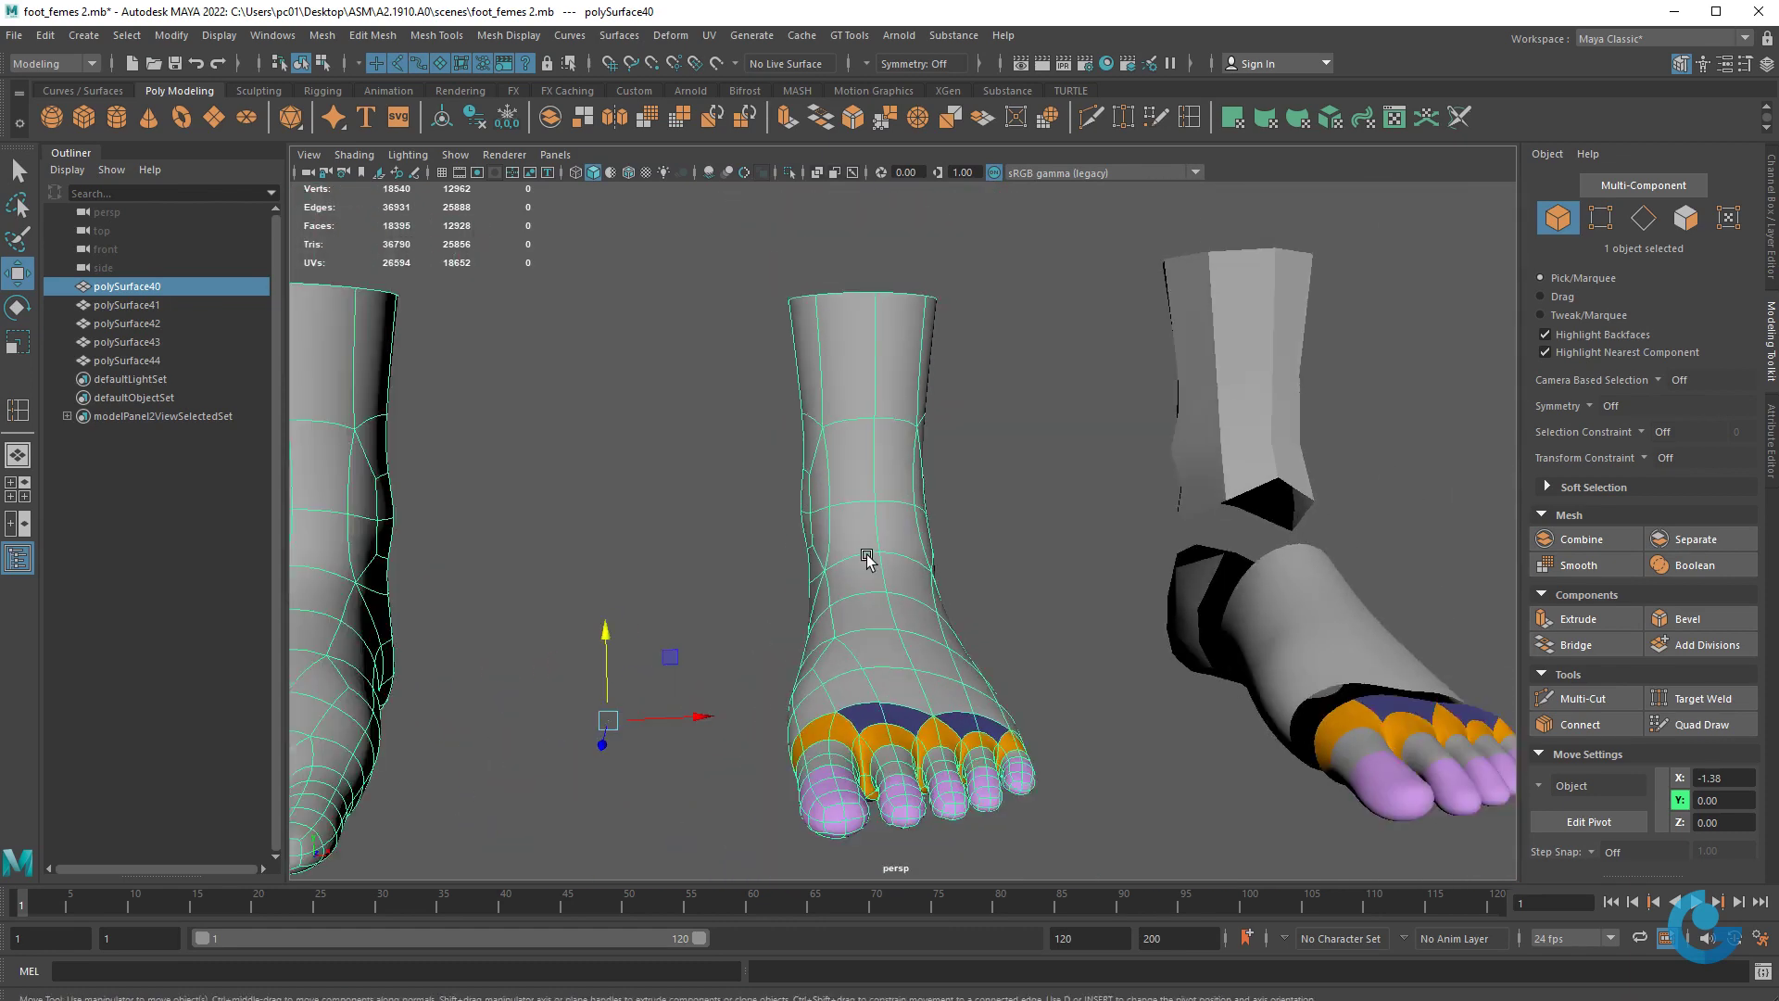
{"action": "left_click_drag", "start_coordinate": [812, 495], "coordinate": [952, 576], "text": "alt"}
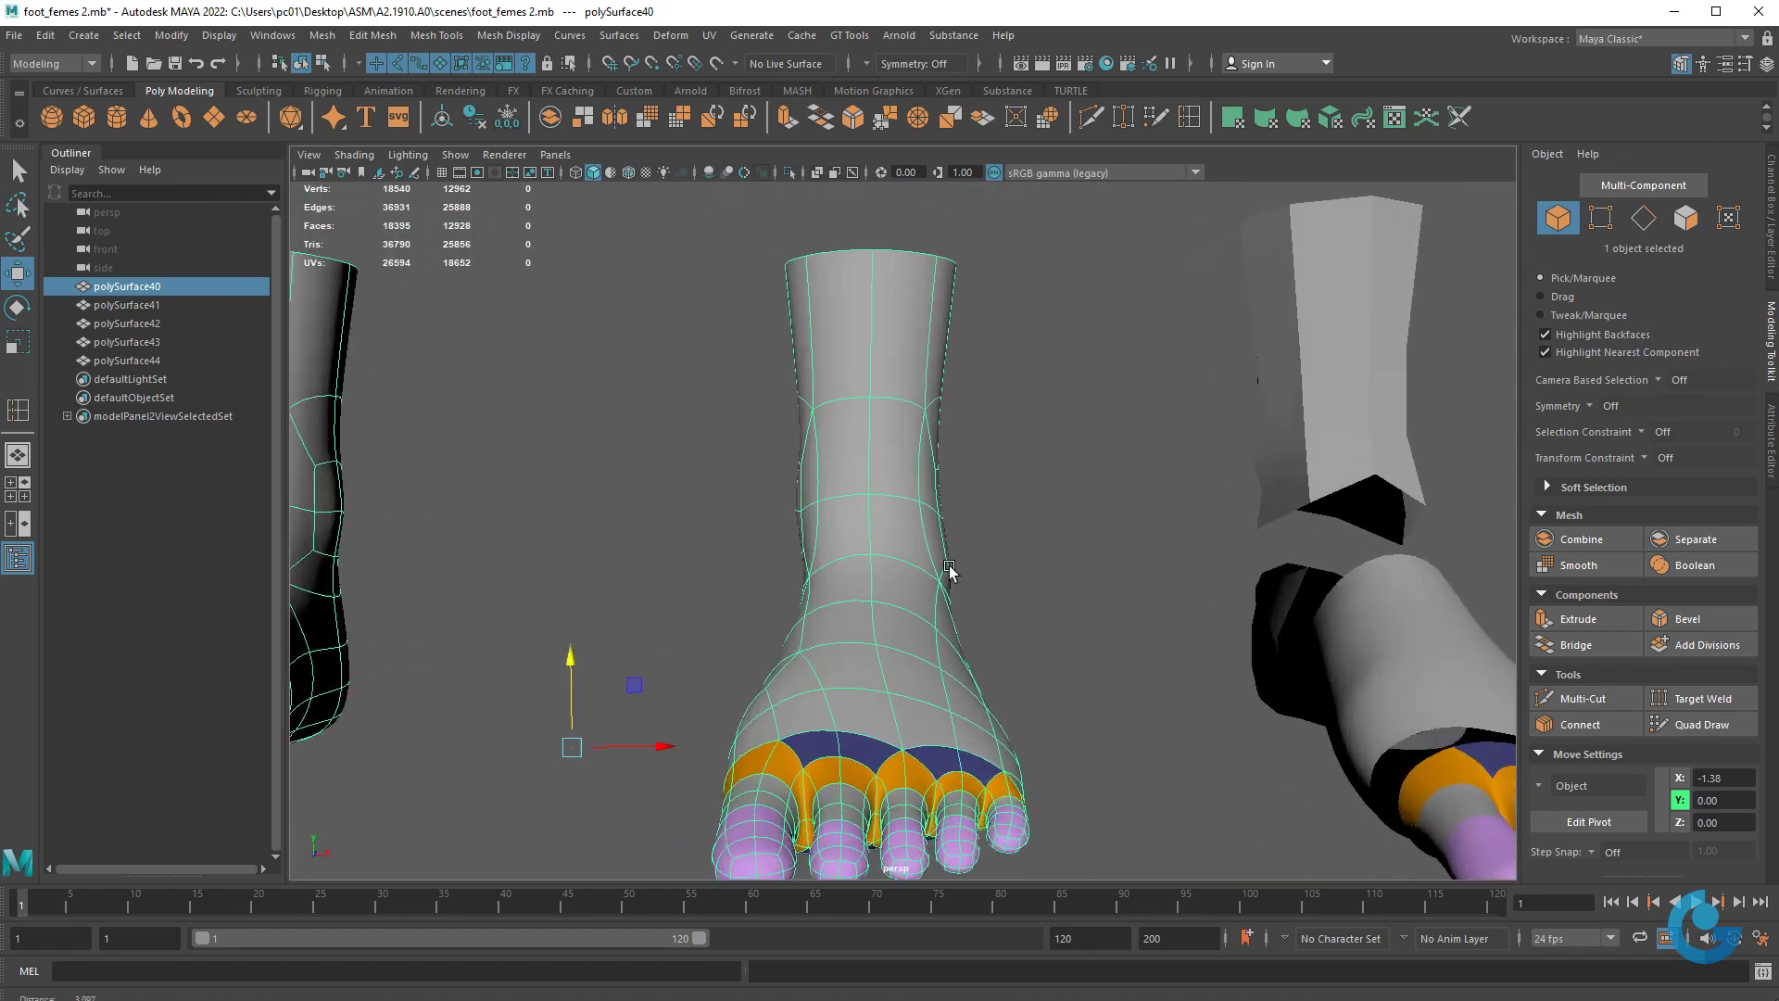
{"action": "mouse_move", "coordinate": [952, 576]}
{"action": "right_mouse_down", "text": "alt"}
{"action": "mouse_move", "coordinate": [1083, 661]}
{"action": "mouse_move", "coordinate": [1009, 655]}
{"action": "right_mouse_up", "text": "alt"}
{"action": "left_click_drag", "start_coordinate": [1041, 667], "coordinate": [715, 587], "text": "alt"}
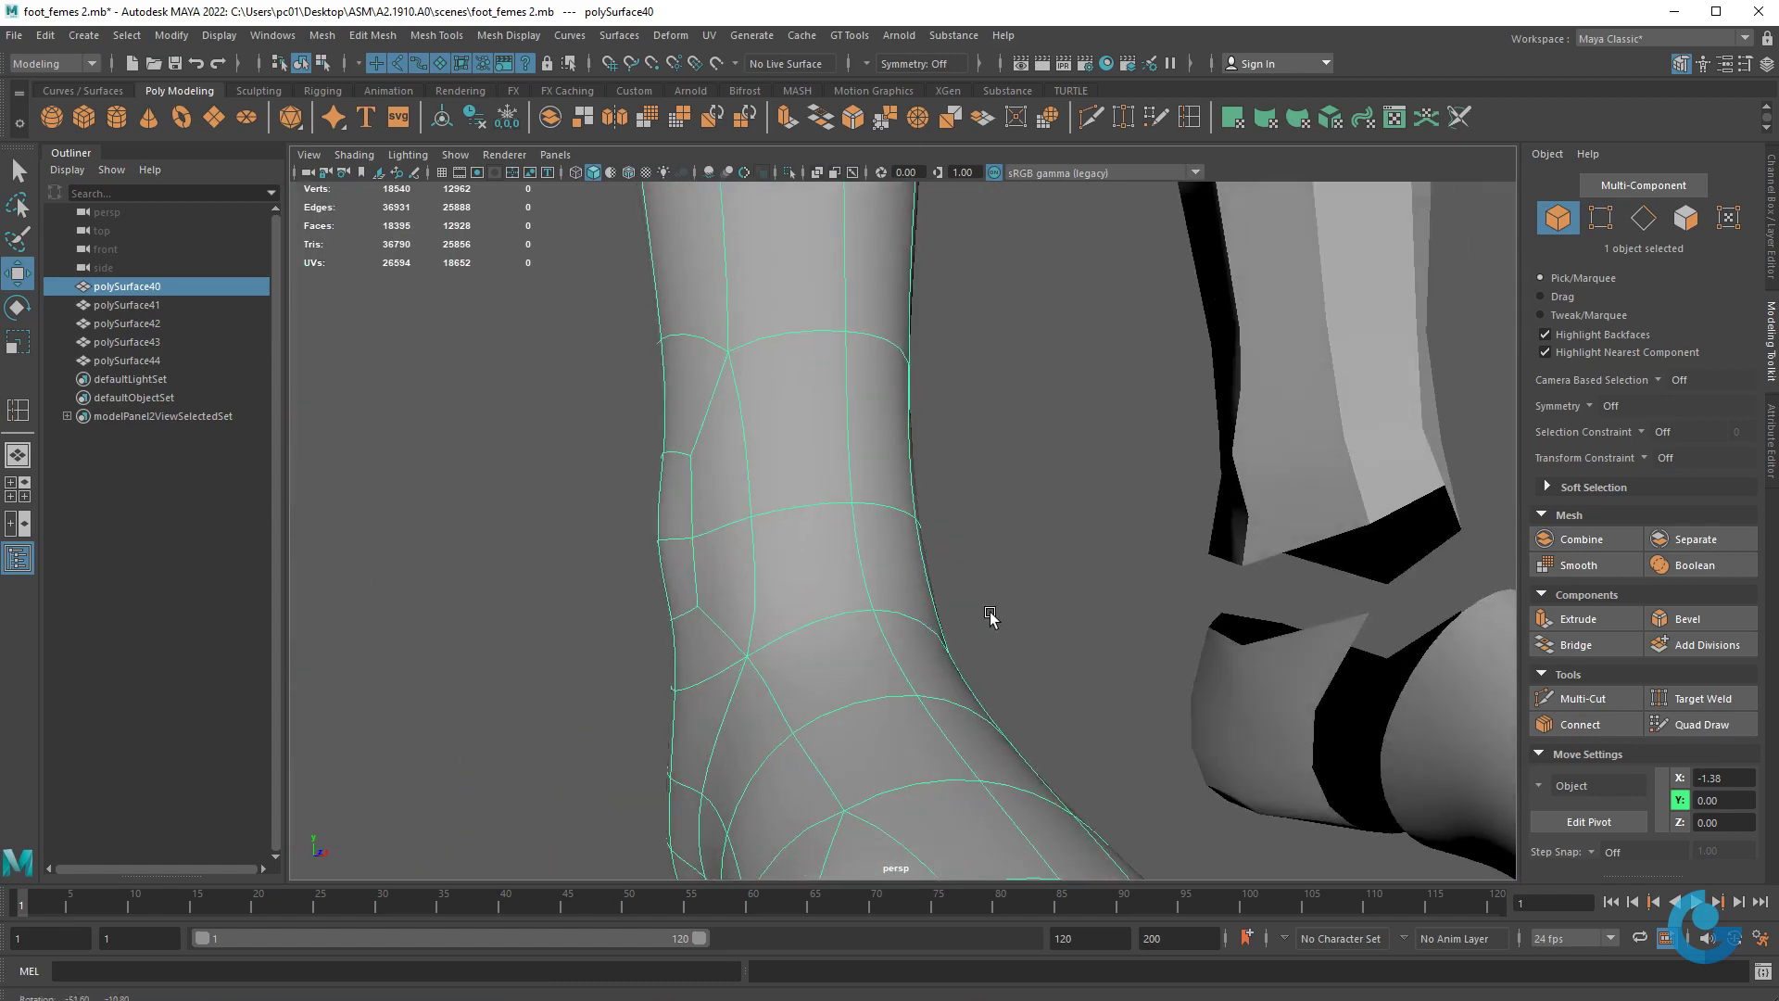
{"action": "left_click_drag", "start_coordinate": [895, 602], "coordinate": [895, 602], "text": "alt"}
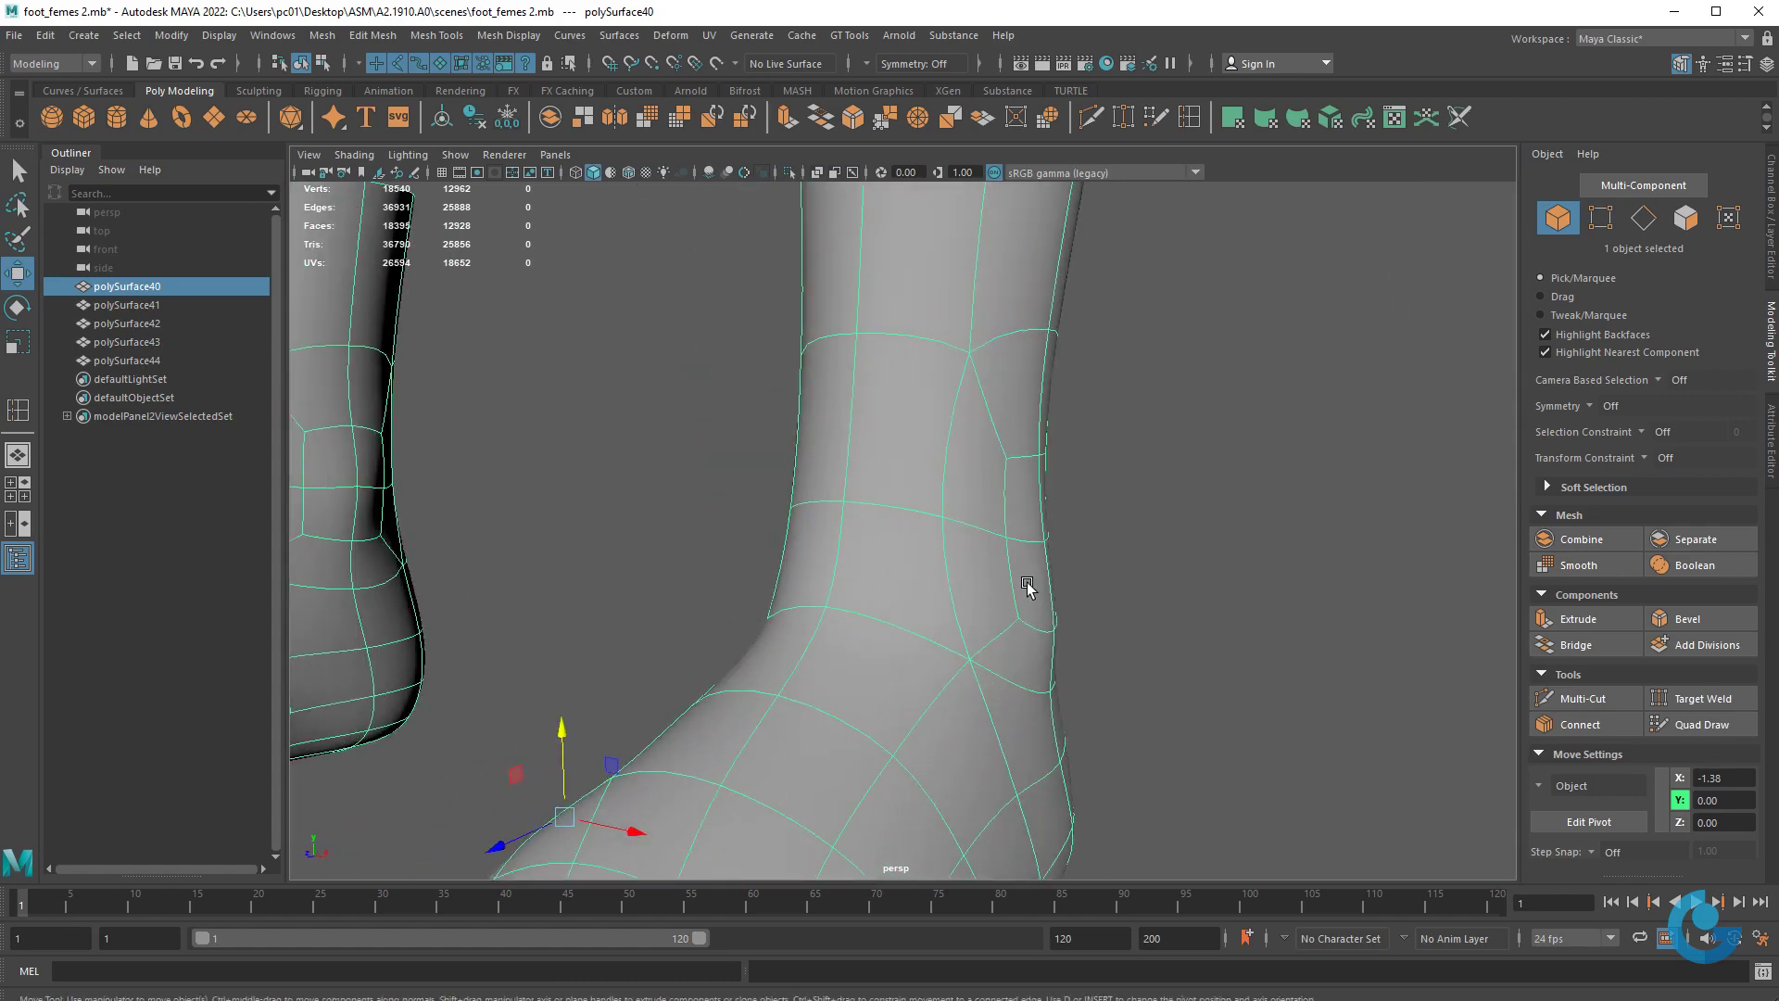
{"action": "mouse_move", "coordinate": [1027, 586]}
{"action": "left_mouse_down", "text": "alt"}
{"action": "mouse_move", "coordinate": [921, 580]}
{"action": "mouse_move", "coordinate": [1065, 675]}
{"action": "left_mouse_up", "text": "alt"}
{"action": "mouse_move", "coordinate": [1047, 556]}
{"action": "left_mouse_down", "text": "alt"}
{"action": "mouse_move", "coordinate": [775, 607]}
{"action": "mouse_move", "coordinate": [918, 565]}
{"action": "mouse_move", "coordinate": [693, 554]}
{"action": "mouse_move", "coordinate": [1017, 560]}
{"action": "mouse_move", "coordinate": [1047, 542]}
{"action": "mouse_move", "coordinate": [1120, 635]}
{"action": "mouse_move", "coordinate": [1125, 593]}
{"action": "mouse_move", "coordinate": [742, 517]}
{"action": "mouse_move", "coordinate": [941, 413]}
{"action": "mouse_move", "coordinate": [959, 516]}
{"action": "left_mouse_up", "text": "alt"}
{"action": "scroll", "coordinate": [959, 517], "scroll_direction": "down", "scroll_amount": 2}
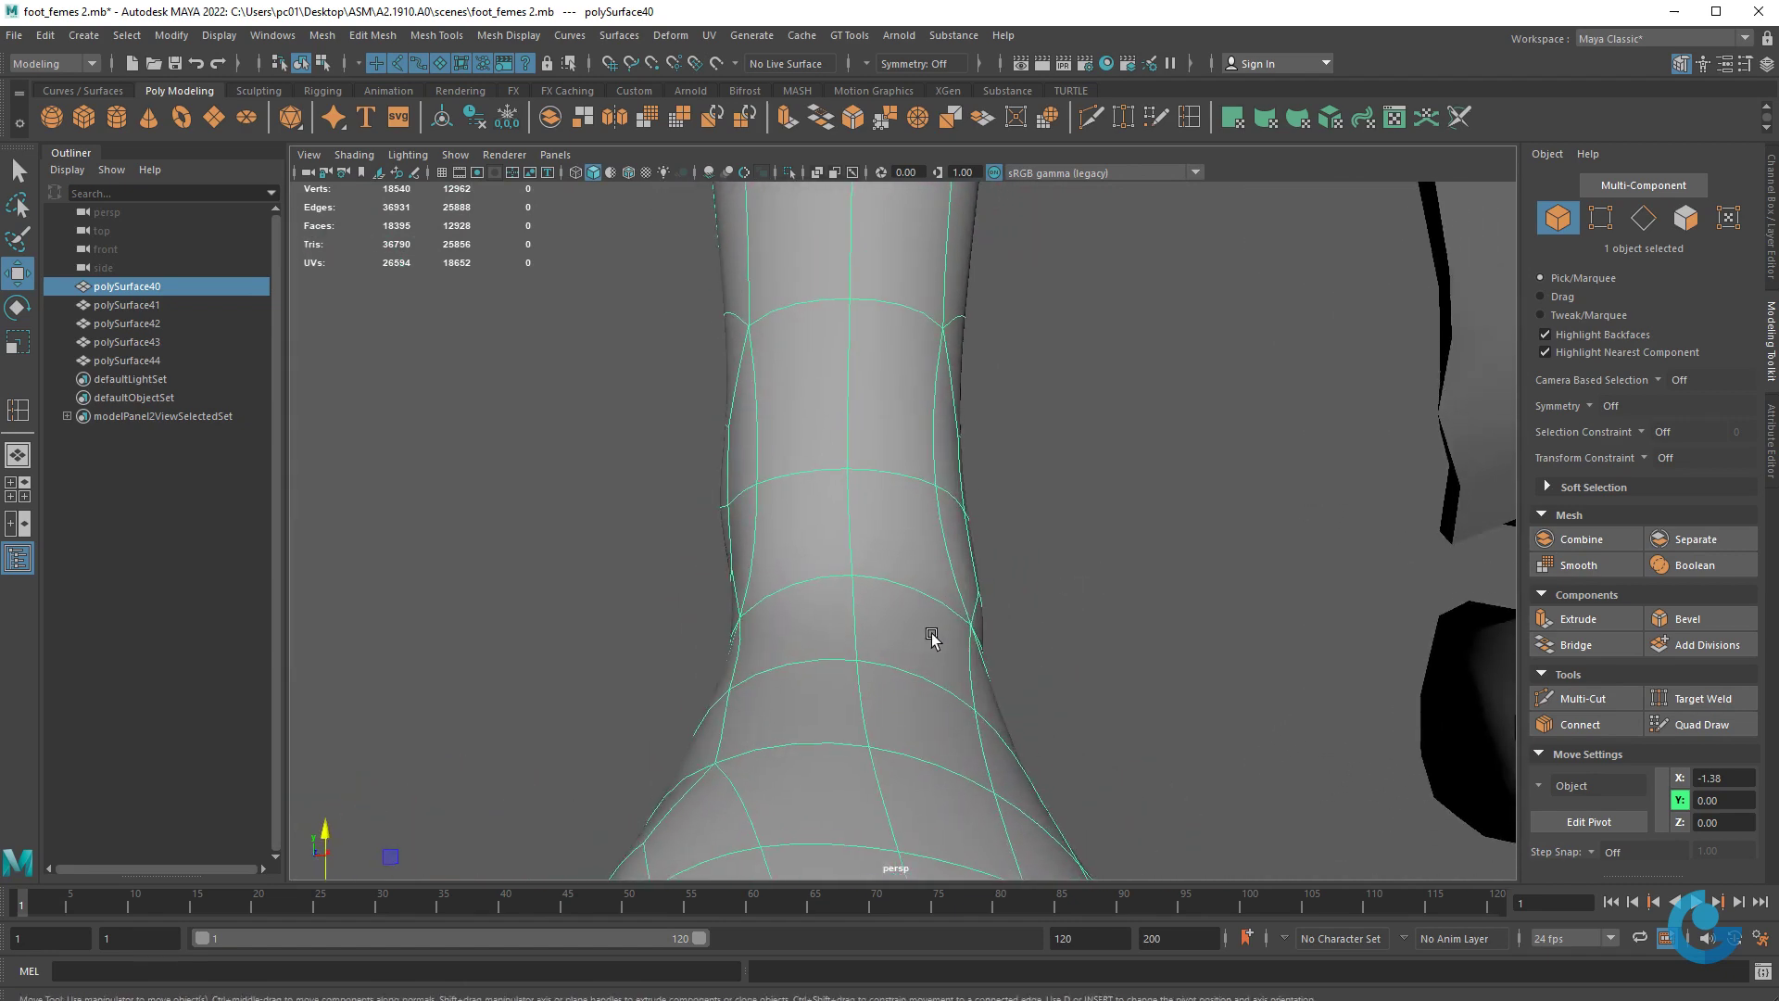
{"action": "scroll", "coordinate": [933, 635], "scroll_direction": "down", "scroll_amount": 5}
- Deselect, view all three feet from the front, and marquee-select all five surfaces
{"action": "left_click", "coordinate": [977, 643]}
{"action": "mouse_move", "coordinate": [976, 643]}
{"action": "left_mouse_down", "text": "alt"}
{"action": "mouse_move", "coordinate": [834, 667]}
{"action": "mouse_move", "coordinate": [1062, 580]}
{"action": "left_mouse_up", "text": "alt"}
{"action": "scroll", "coordinate": [862, 663], "scroll_direction": "up", "scroll_amount": 5}
{"action": "scroll", "coordinate": [1062, 580], "scroll_direction": "down", "scroll_amount": 5}
{"action": "scroll", "coordinate": [846, 556], "scroll_direction": "down", "scroll_amount": 3}
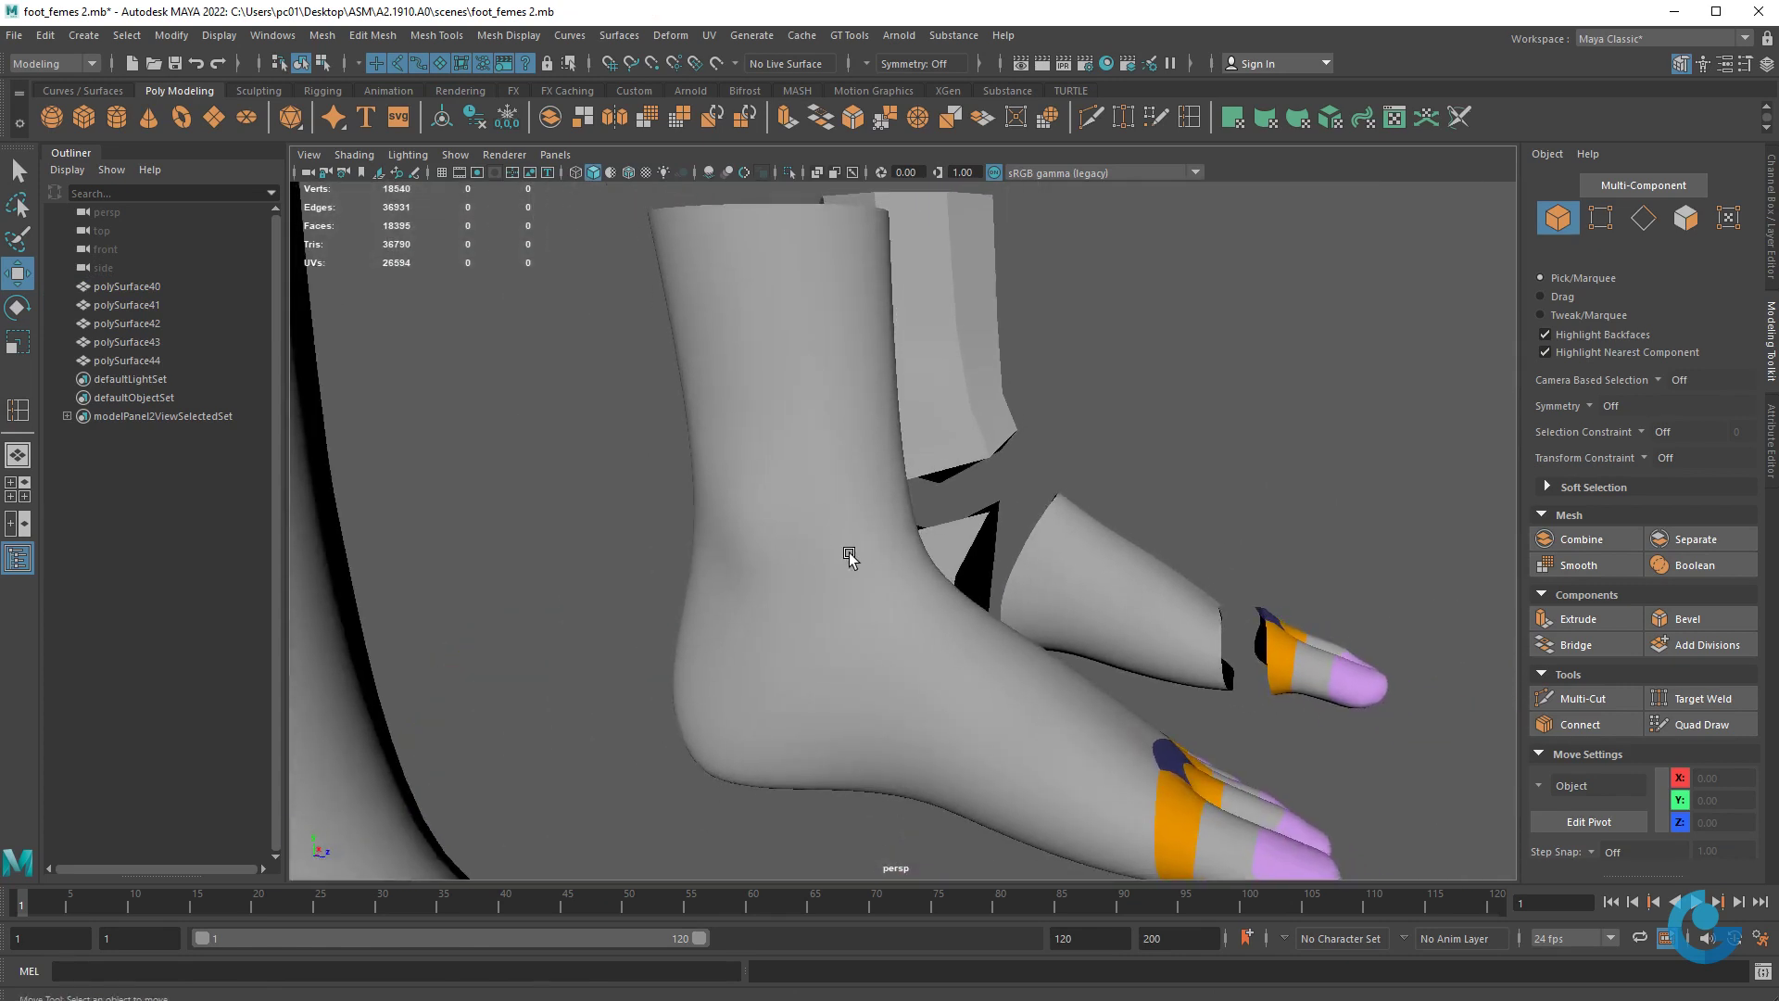
{"action": "scroll", "coordinate": [917, 604], "scroll_direction": "up", "scroll_amount": 1}
{"action": "scroll", "coordinate": [917, 604], "scroll_direction": "down", "scroll_amount": 3}
{"action": "scroll", "coordinate": [862, 636], "scroll_direction": "down", "scroll_amount": 2}
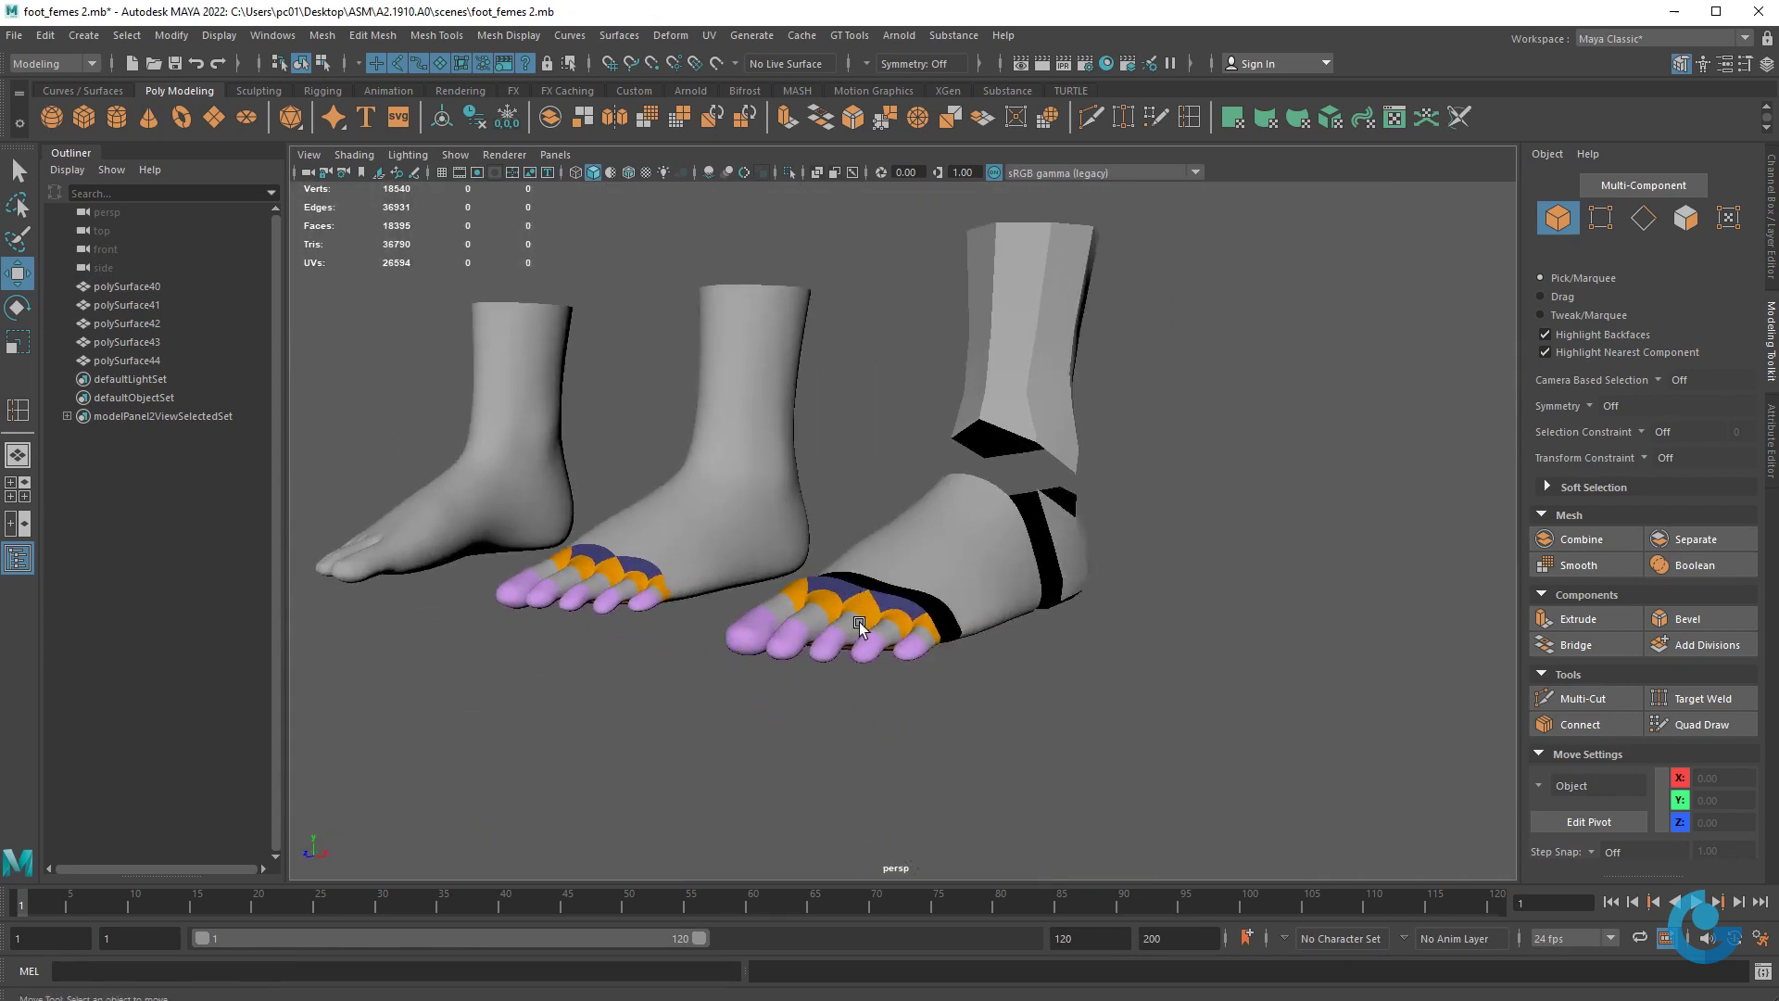
{"action": "left_click_drag", "start_coordinate": [862, 636], "coordinate": [796, 537], "text": "alt"}
{"action": "scroll", "coordinate": [797, 537], "scroll_direction": "down", "scroll_amount": 2}
{"action": "left_click_drag", "start_coordinate": [602, 362], "coordinate": [926, 597]}
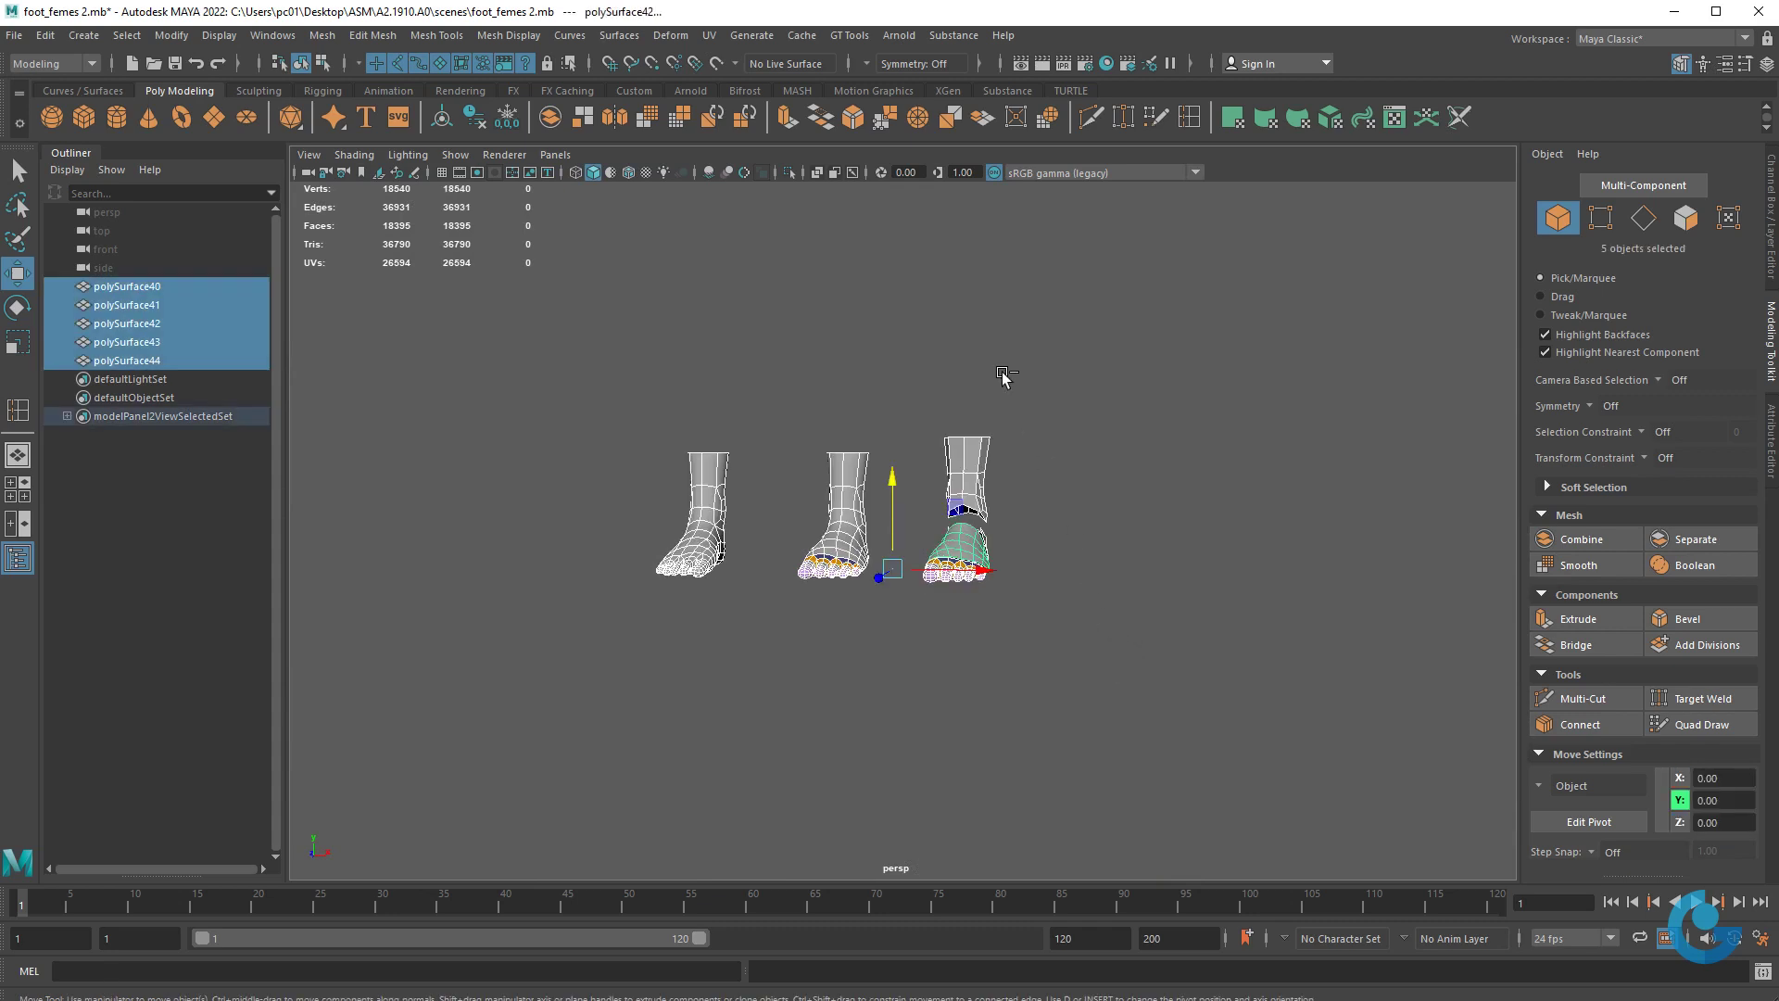
- Hide the foot and slipper models, show the grid, and create a polygon cylinder
{"action": "key", "text": "ctrl+h"}
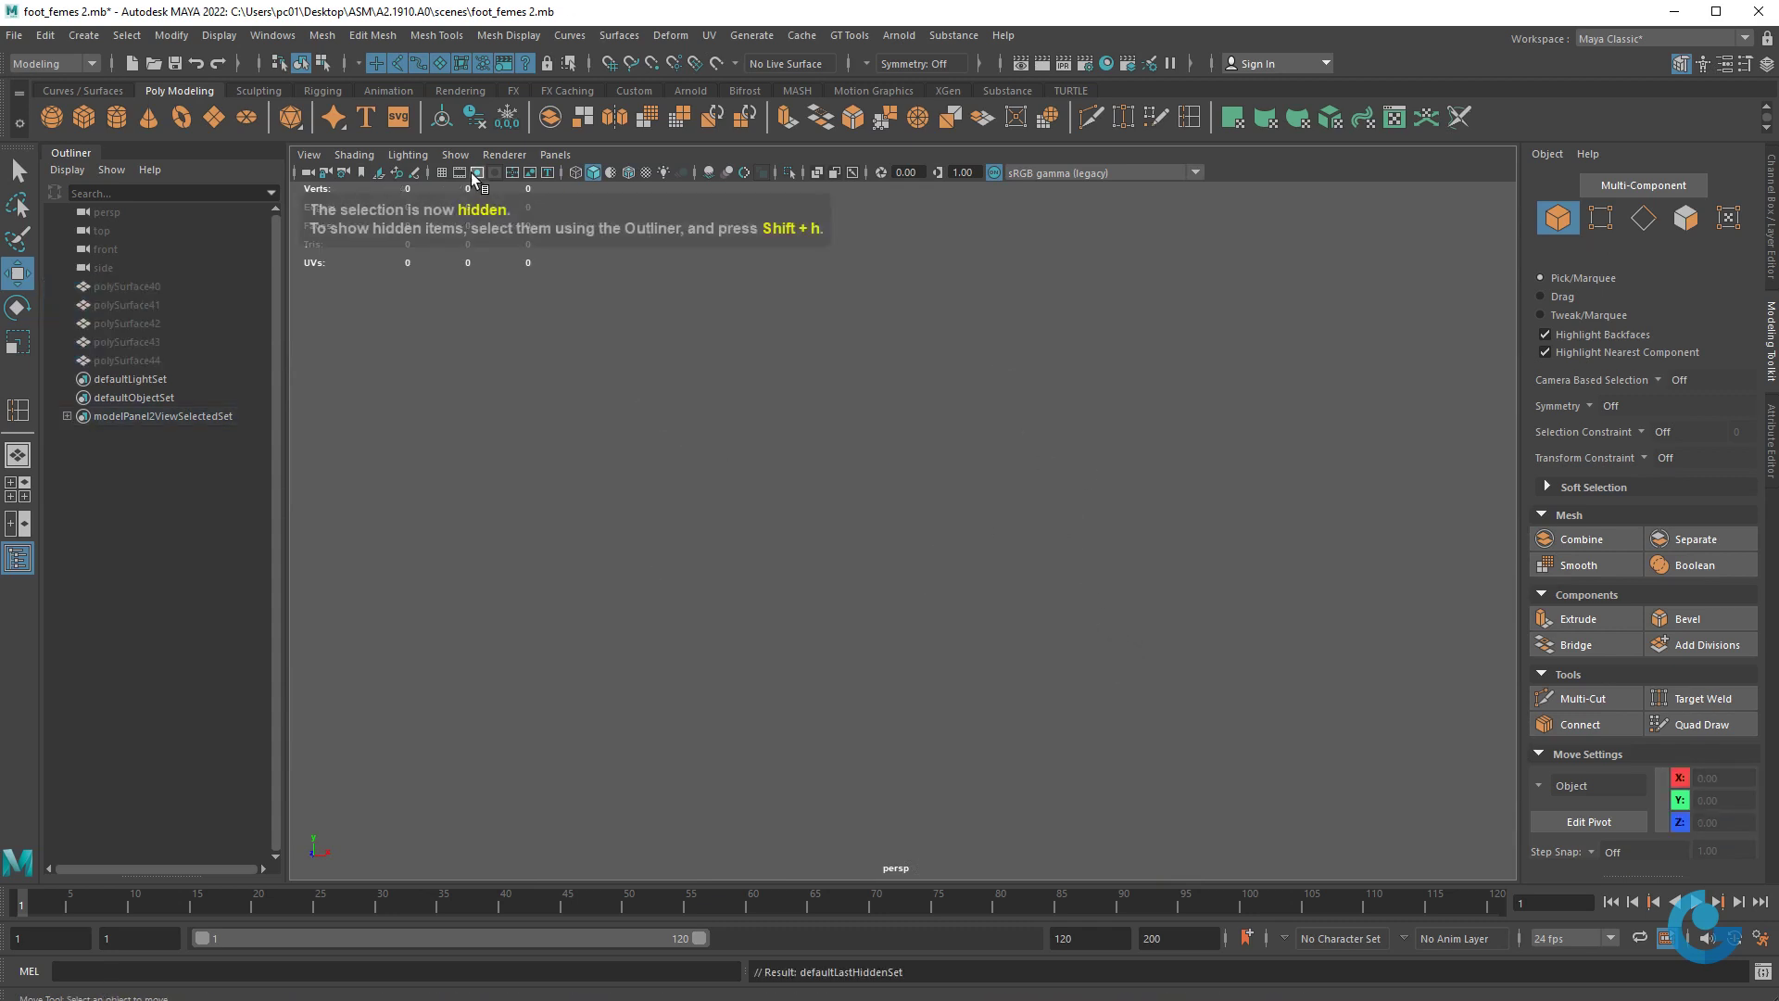
{"action": "left_click", "coordinate": [442, 172]}
{"action": "mouse_move", "coordinate": [616, 378]}
{"action": "left_mouse_down", "text": "alt"}
{"action": "mouse_move", "coordinate": [885, 648]}
{"action": "mouse_move", "coordinate": [876, 630]}
{"action": "left_mouse_up", "text": "alt"}
{"action": "left_click_drag", "start_coordinate": [924, 699], "coordinate": [956, 676], "text": "alt"}
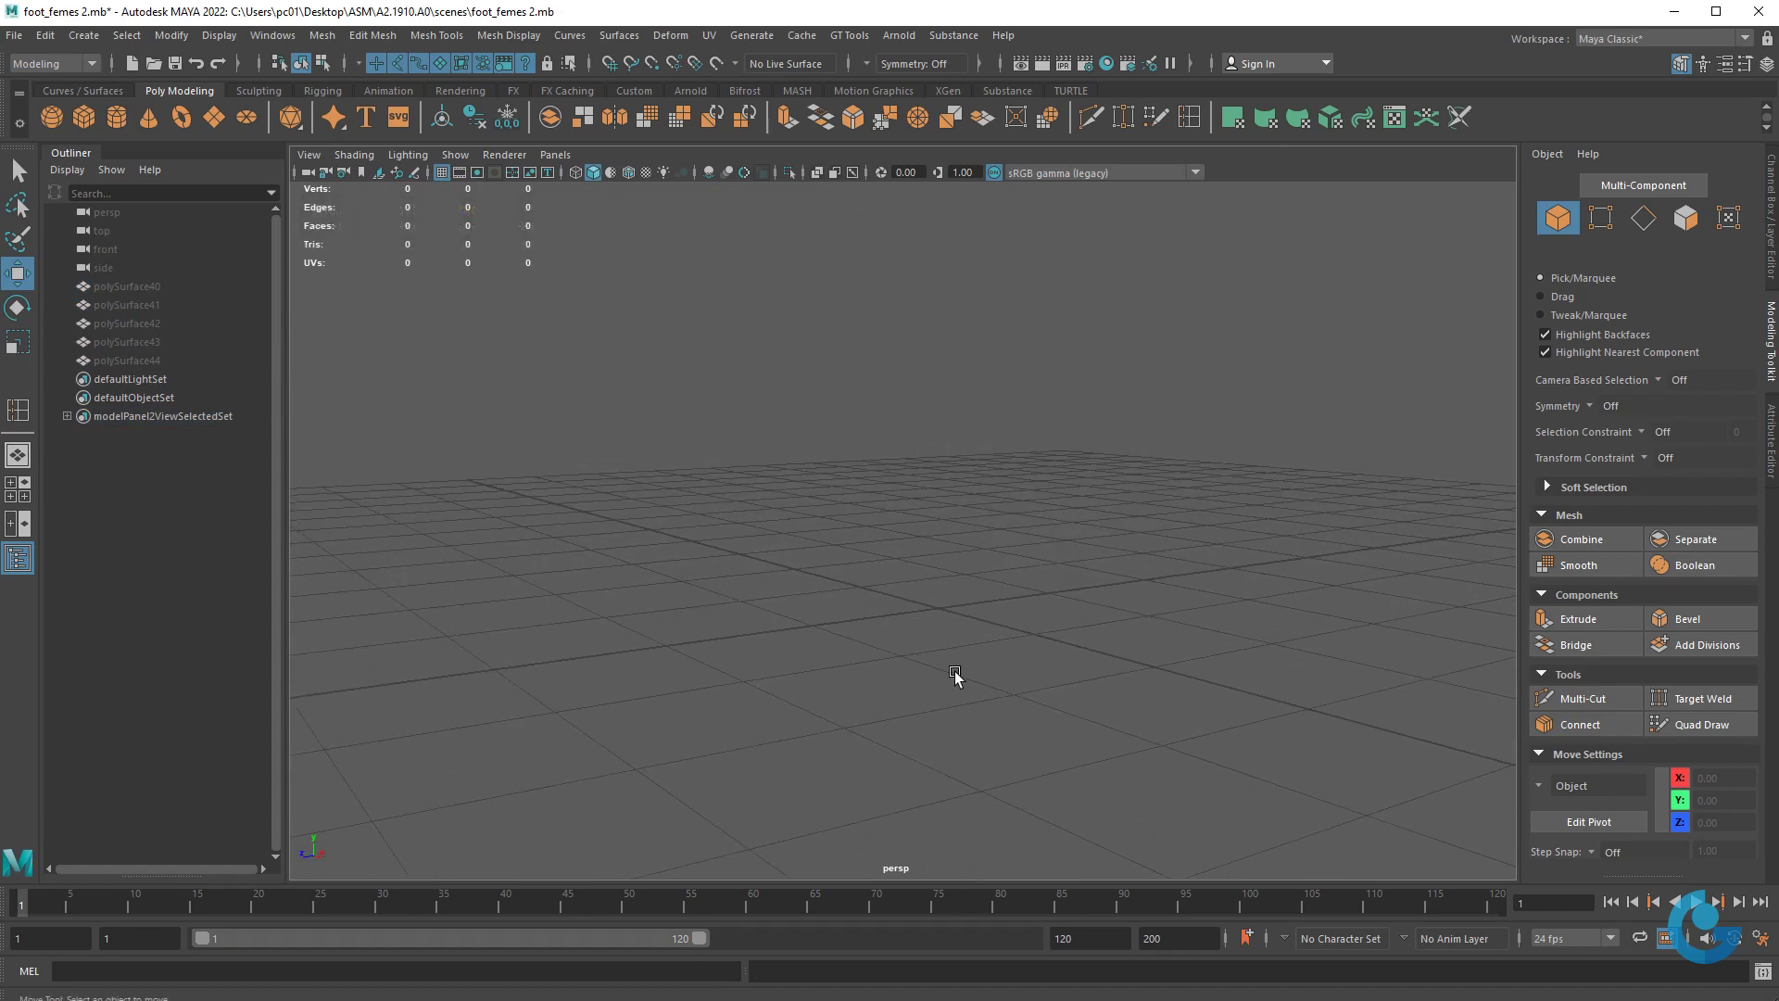
{"action": "left_click", "coordinate": [116, 127]}
{"action": "mouse_move", "coordinate": [854, 604]}
{"action": "left_mouse_down", "text": "alt"}
{"action": "mouse_move", "coordinate": [926, 648]}
{"action": "mouse_move", "coordinate": [871, 620]}
{"action": "mouse_move", "coordinate": [921, 623]}
{"action": "left_mouse_up", "text": "alt"}
- Rotate the cylinder 90° on X so it lies on its side
{"action": "key", "text": "e"}
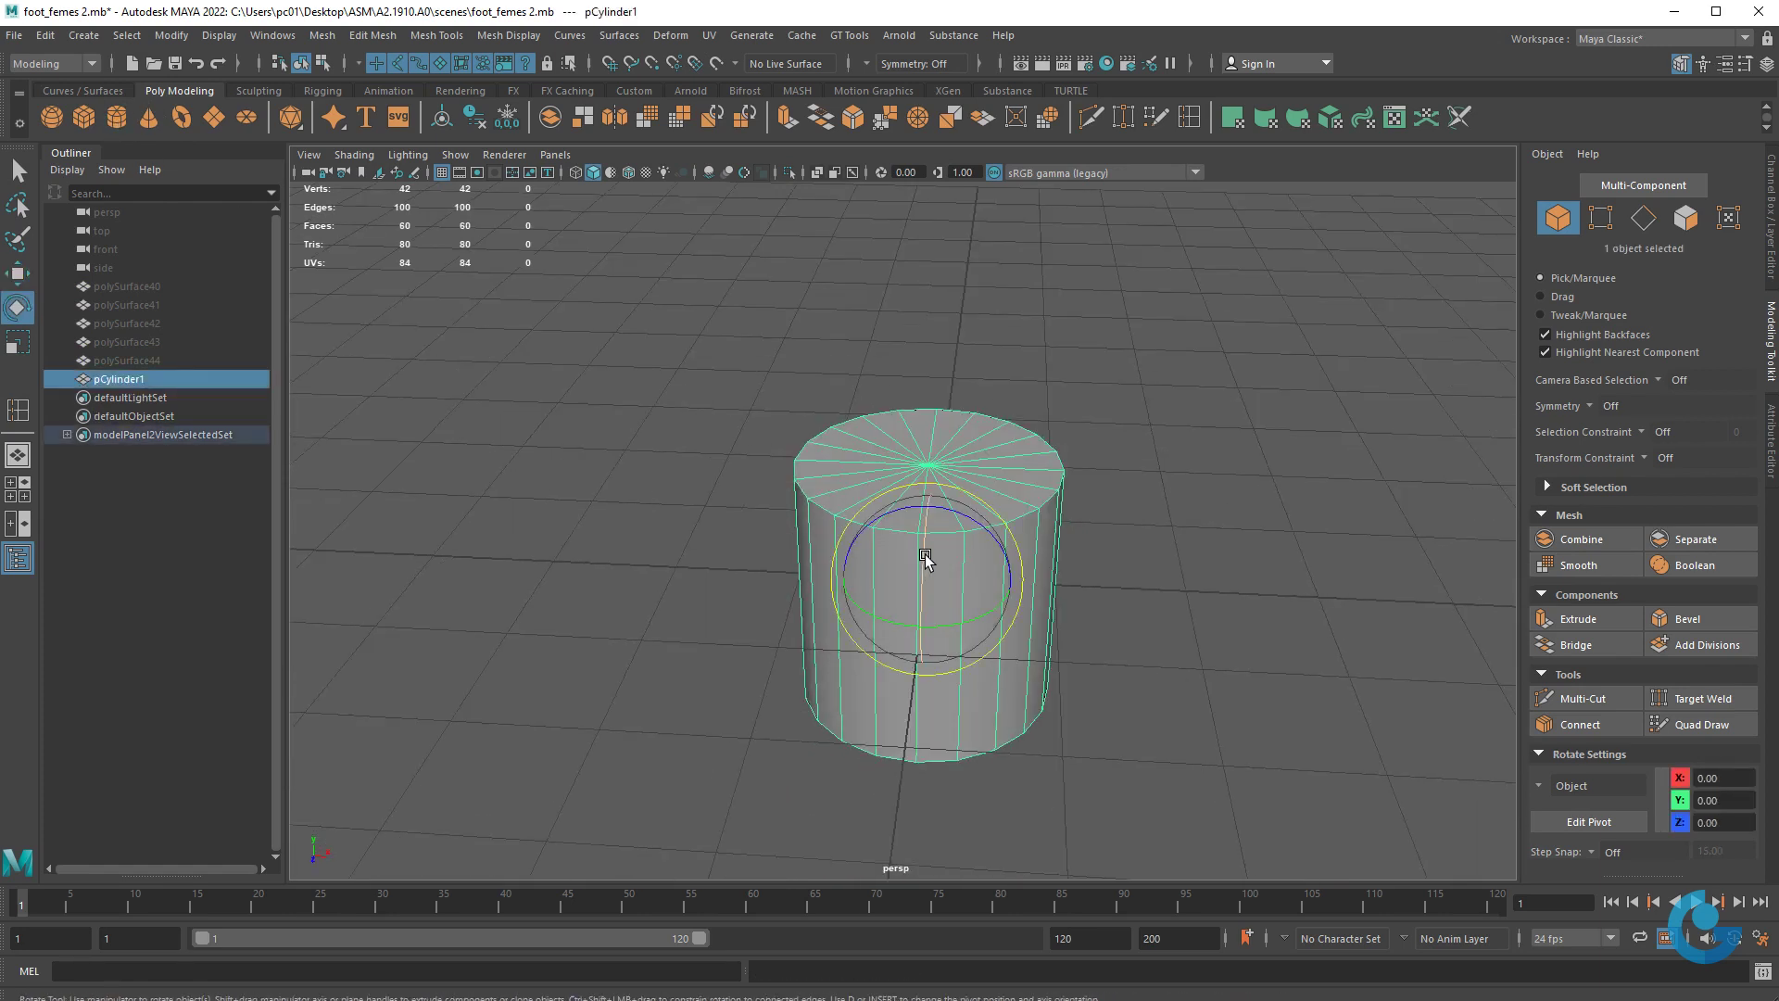
{"action": "left_click_drag", "start_coordinate": [925, 557], "coordinate": [923, 656]}
{"action": "left_click", "coordinate": [1771, 250]}
{"action": "type", "text": "90"}
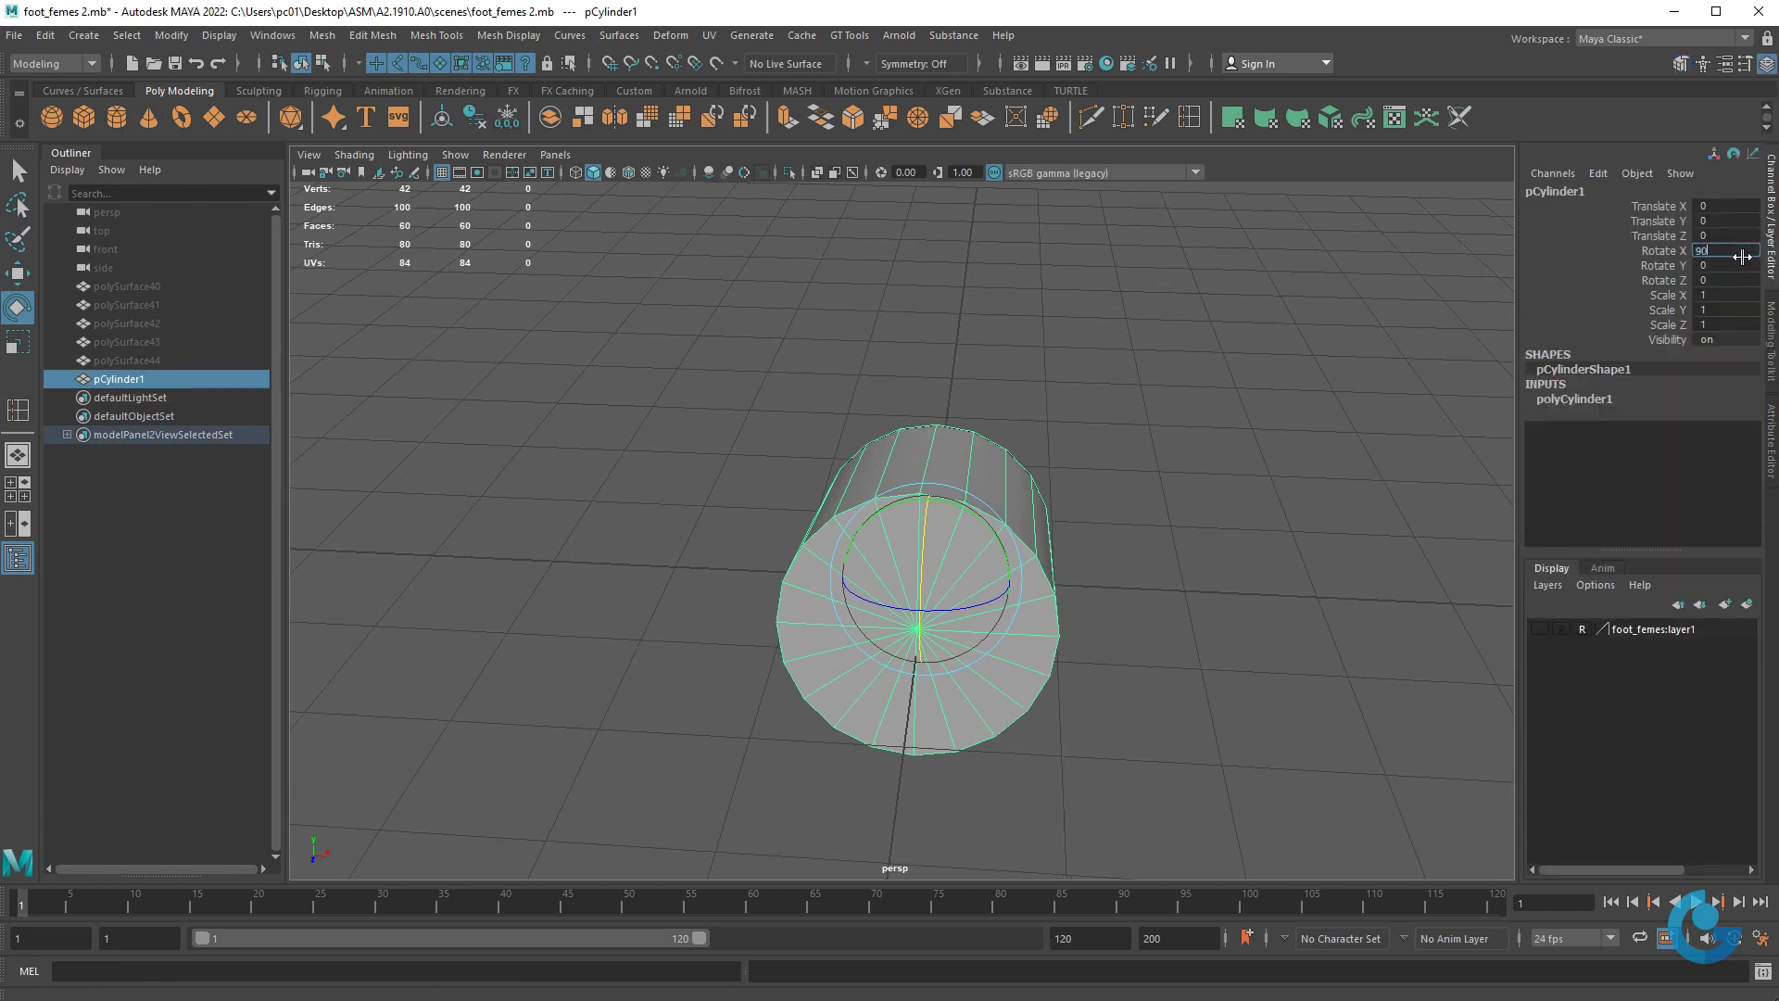
{"action": "key", "text": "Return"}
- Give the cylinder 8 axis subdivisions, radius 0.5 and height 3
{"action": "left_click_drag", "start_coordinate": [1291, 358], "coordinate": [1390, 414], "text": "alt"}
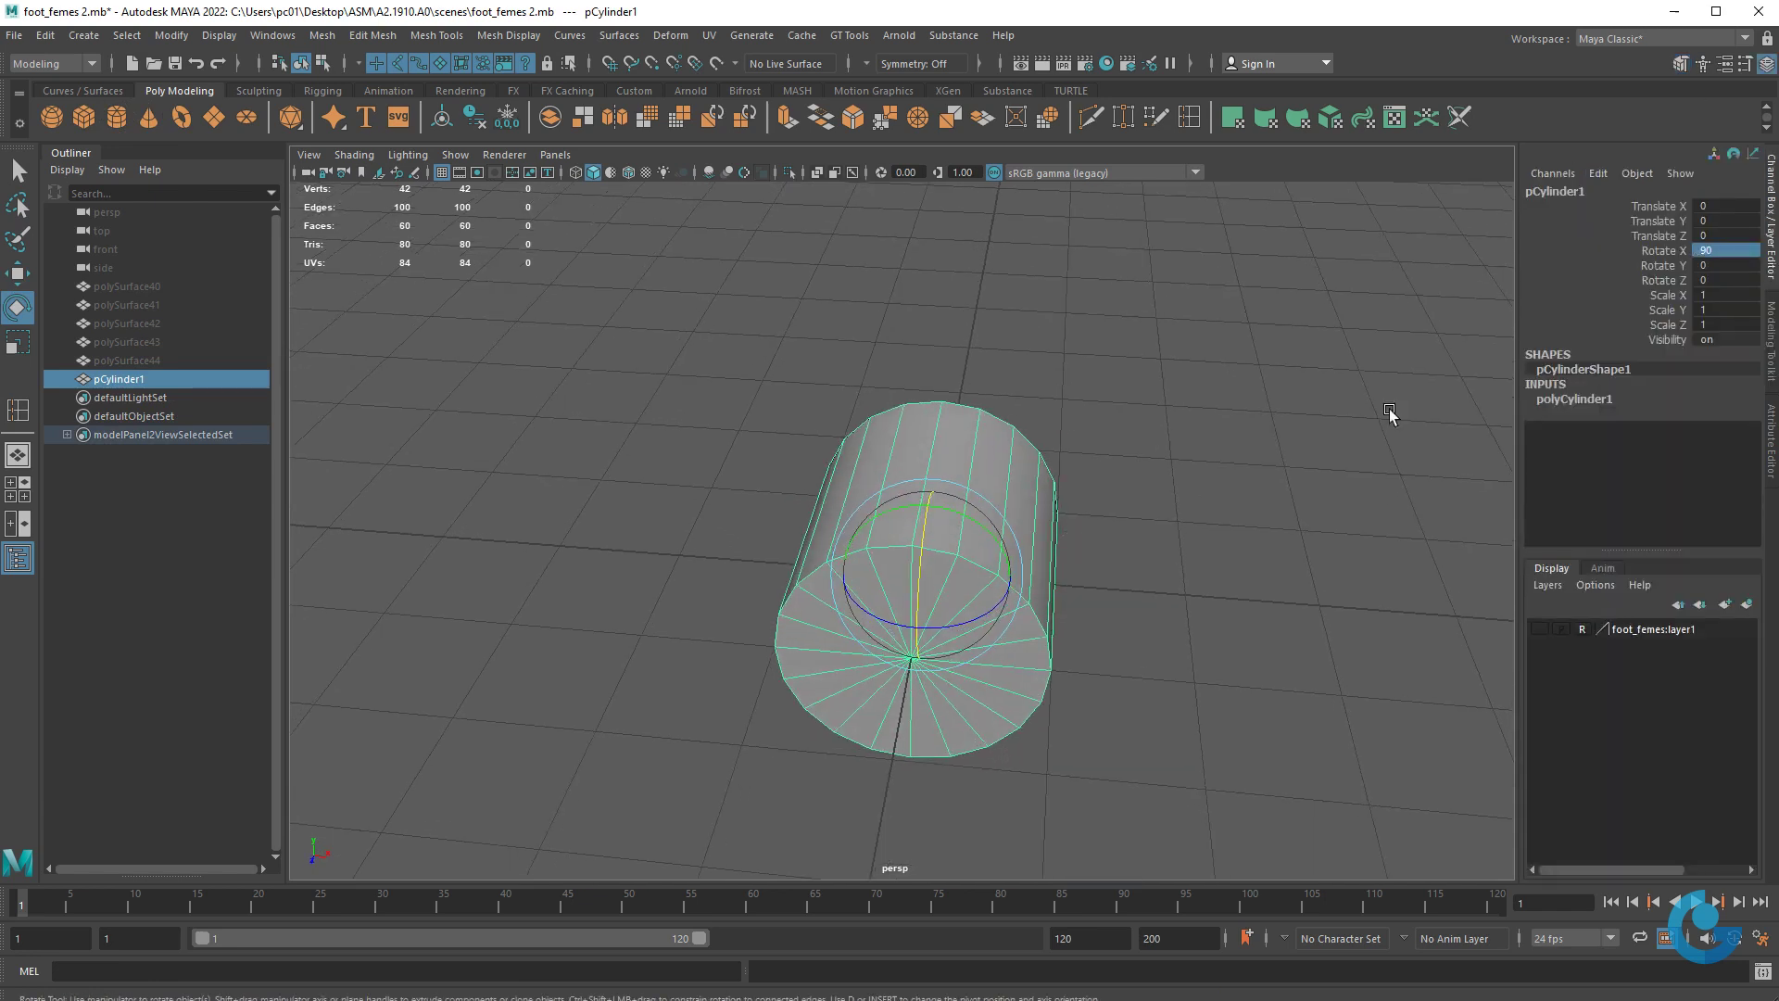
{"action": "left_click", "coordinate": [1578, 401]}
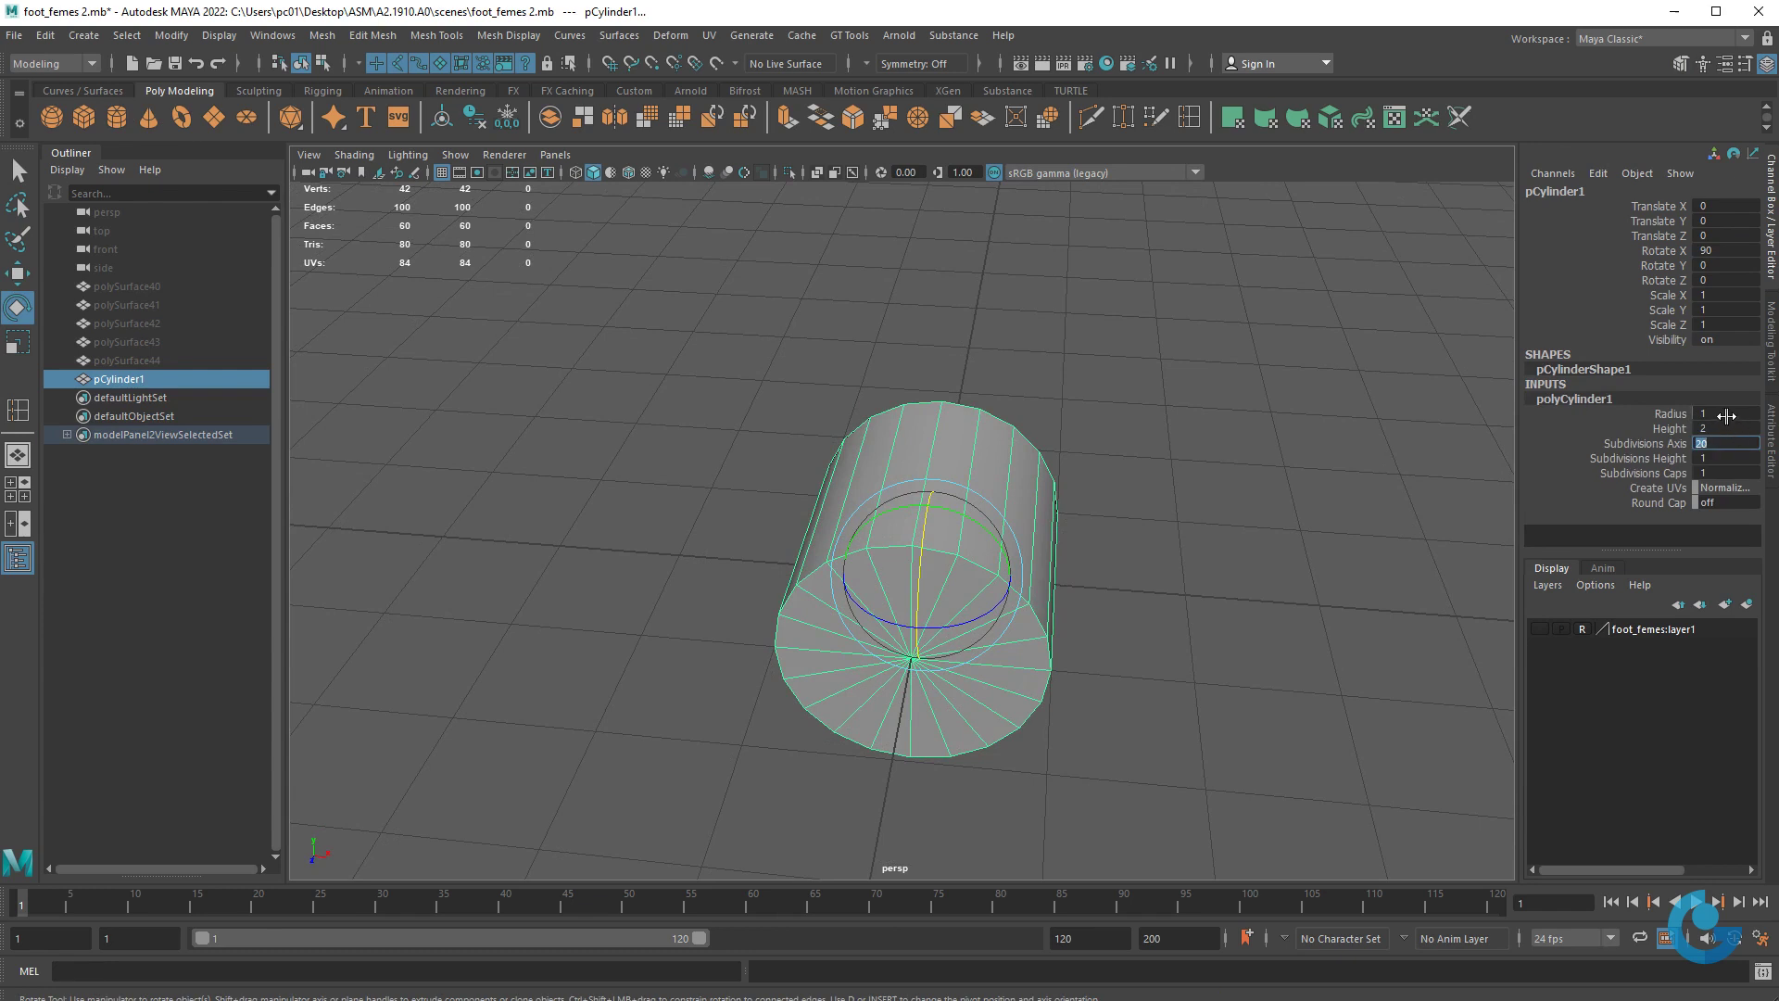
{"action": "type", "text": "8"}
{"action": "key", "text": "Return"}
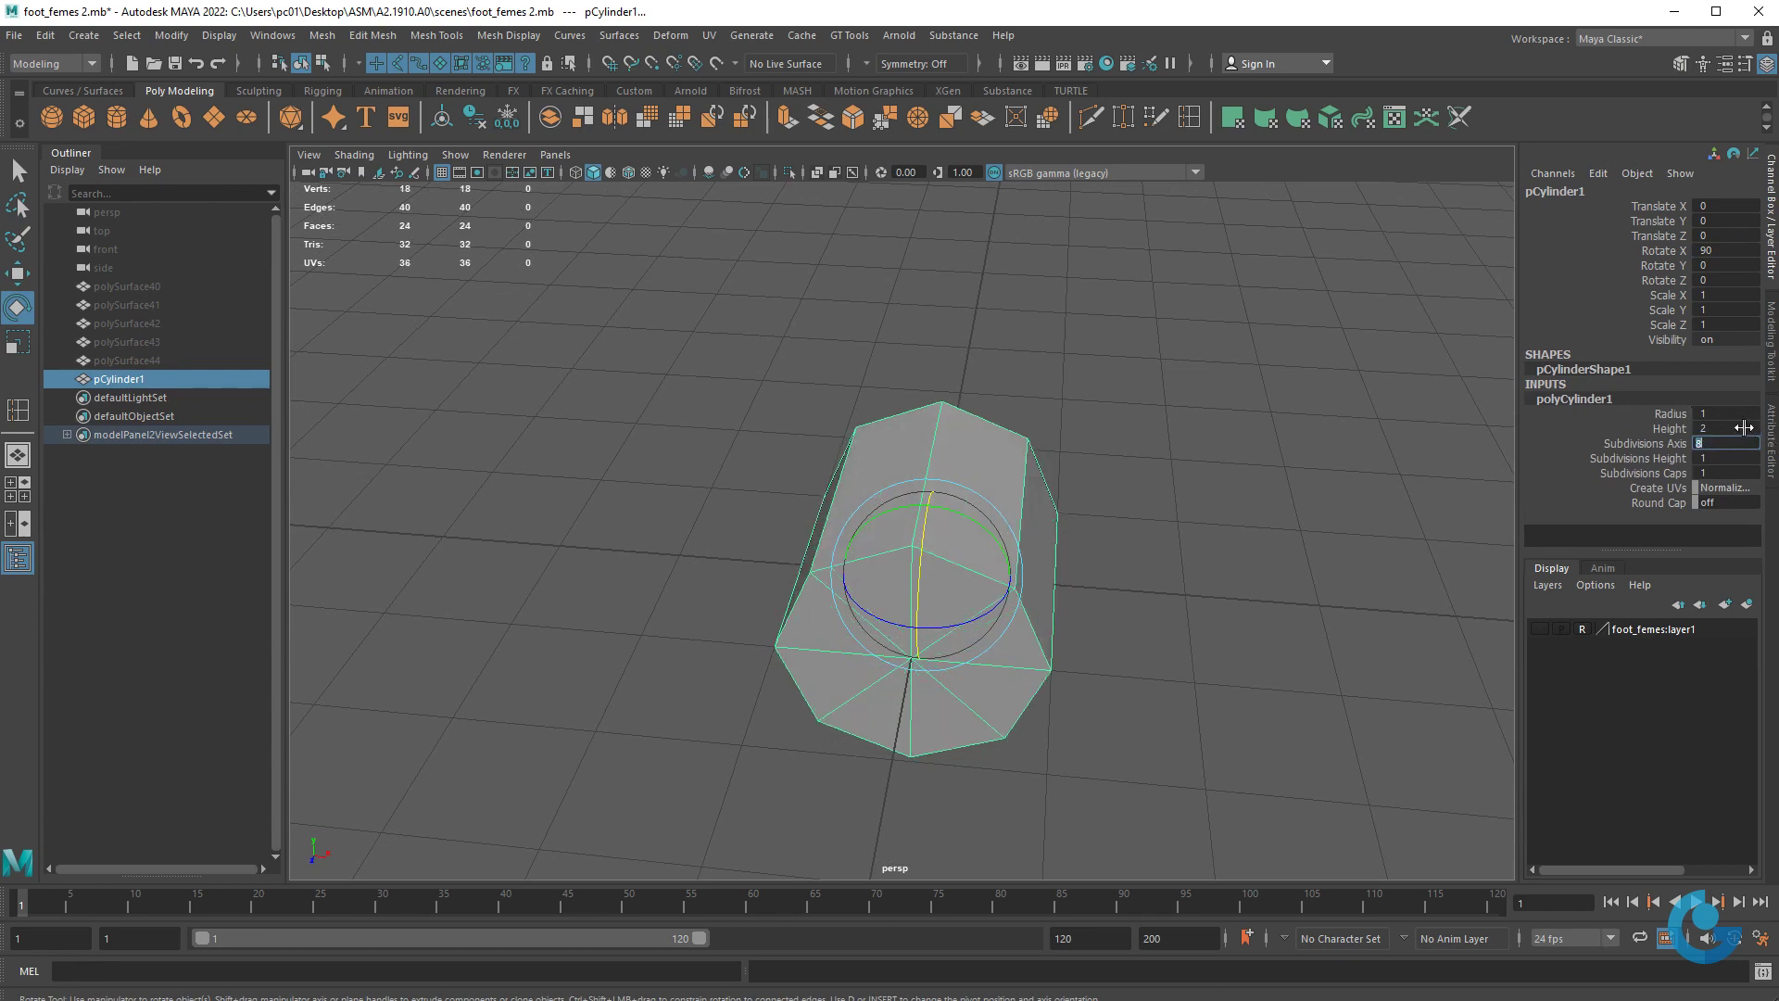
{"action": "double_click", "coordinate": [1728, 427]}
{"action": "type", "text": "4"}
{"action": "key", "text": "Return"}
{"action": "mouse_move", "coordinate": [1054, 608]}
{"action": "left_mouse_down", "text": "alt"}
{"action": "mouse_move", "coordinate": [839, 685]}
{"action": "mouse_move", "coordinate": [969, 676]}
{"action": "mouse_move", "coordinate": [1080, 719]}
{"action": "mouse_move", "coordinate": [1048, 663]}
{"action": "mouse_move", "coordinate": [1133, 701]}
{"action": "mouse_move", "coordinate": [985, 624]}
{"action": "mouse_move", "coordinate": [814, 619]}
{"action": "mouse_move", "coordinate": [1124, 664]}
{"action": "mouse_move", "coordinate": [972, 686]}
{"action": "mouse_move", "coordinate": [1009, 675]}
{"action": "left_mouse_up", "text": "alt"}
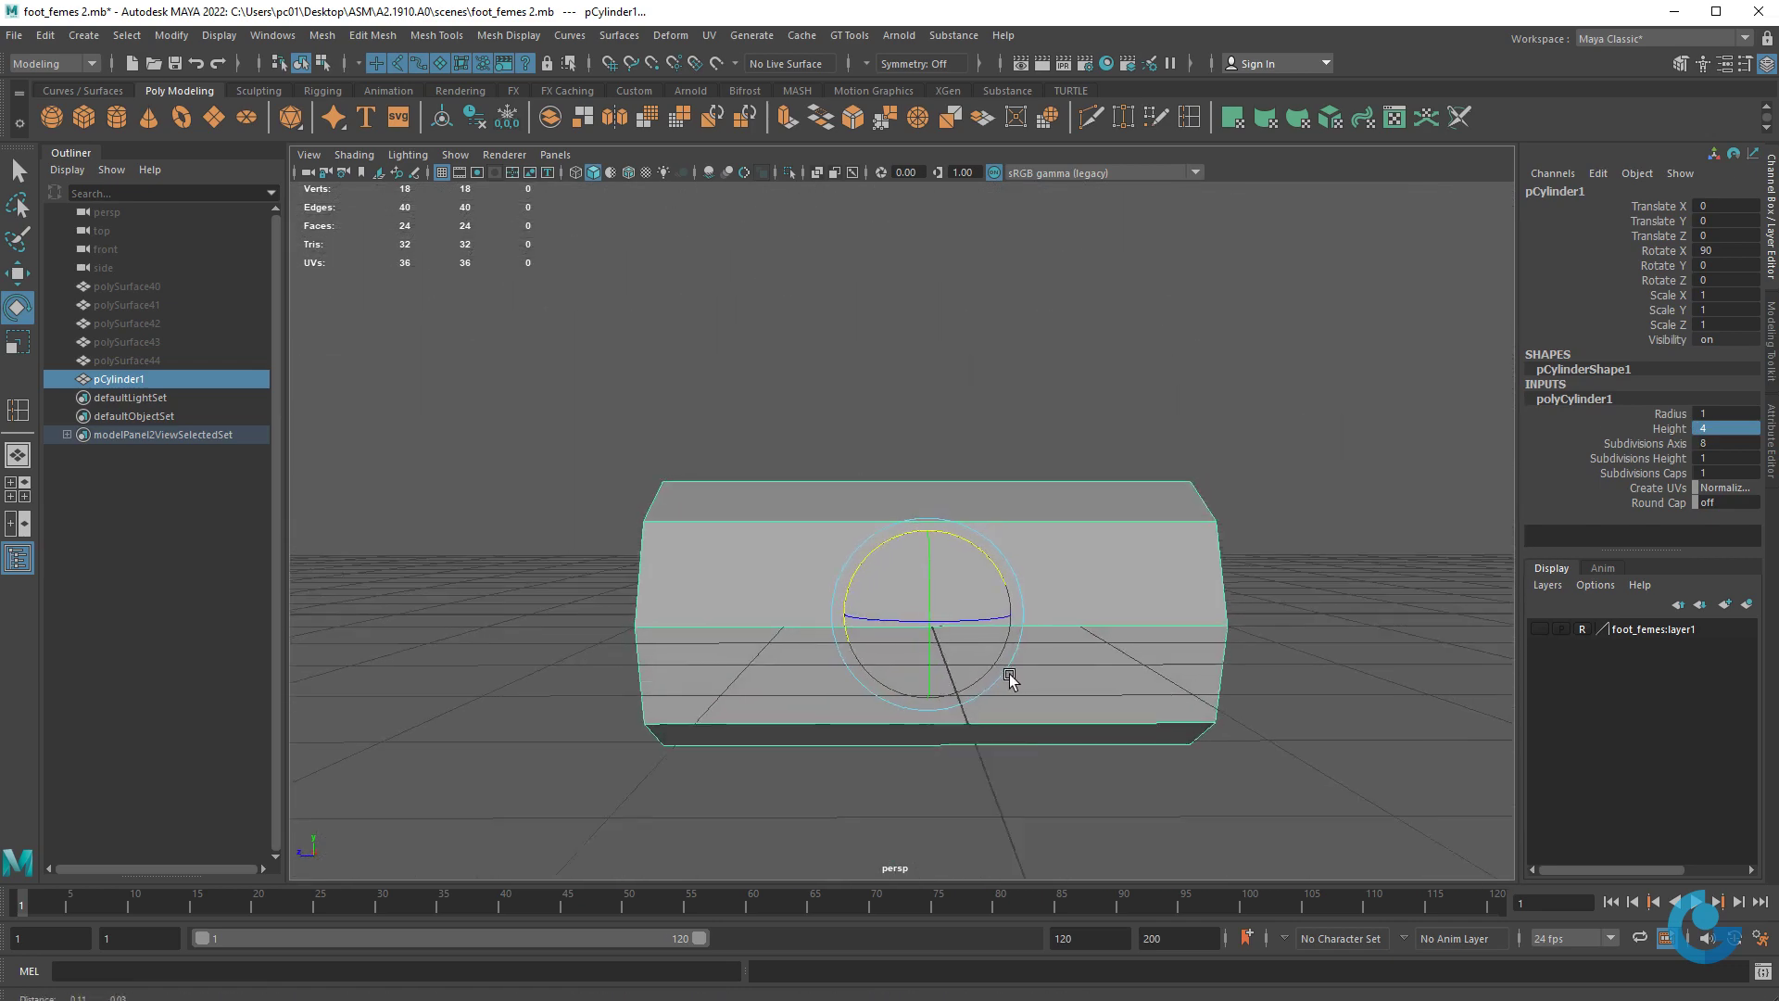
{"action": "left_click", "coordinate": [1729, 414]}
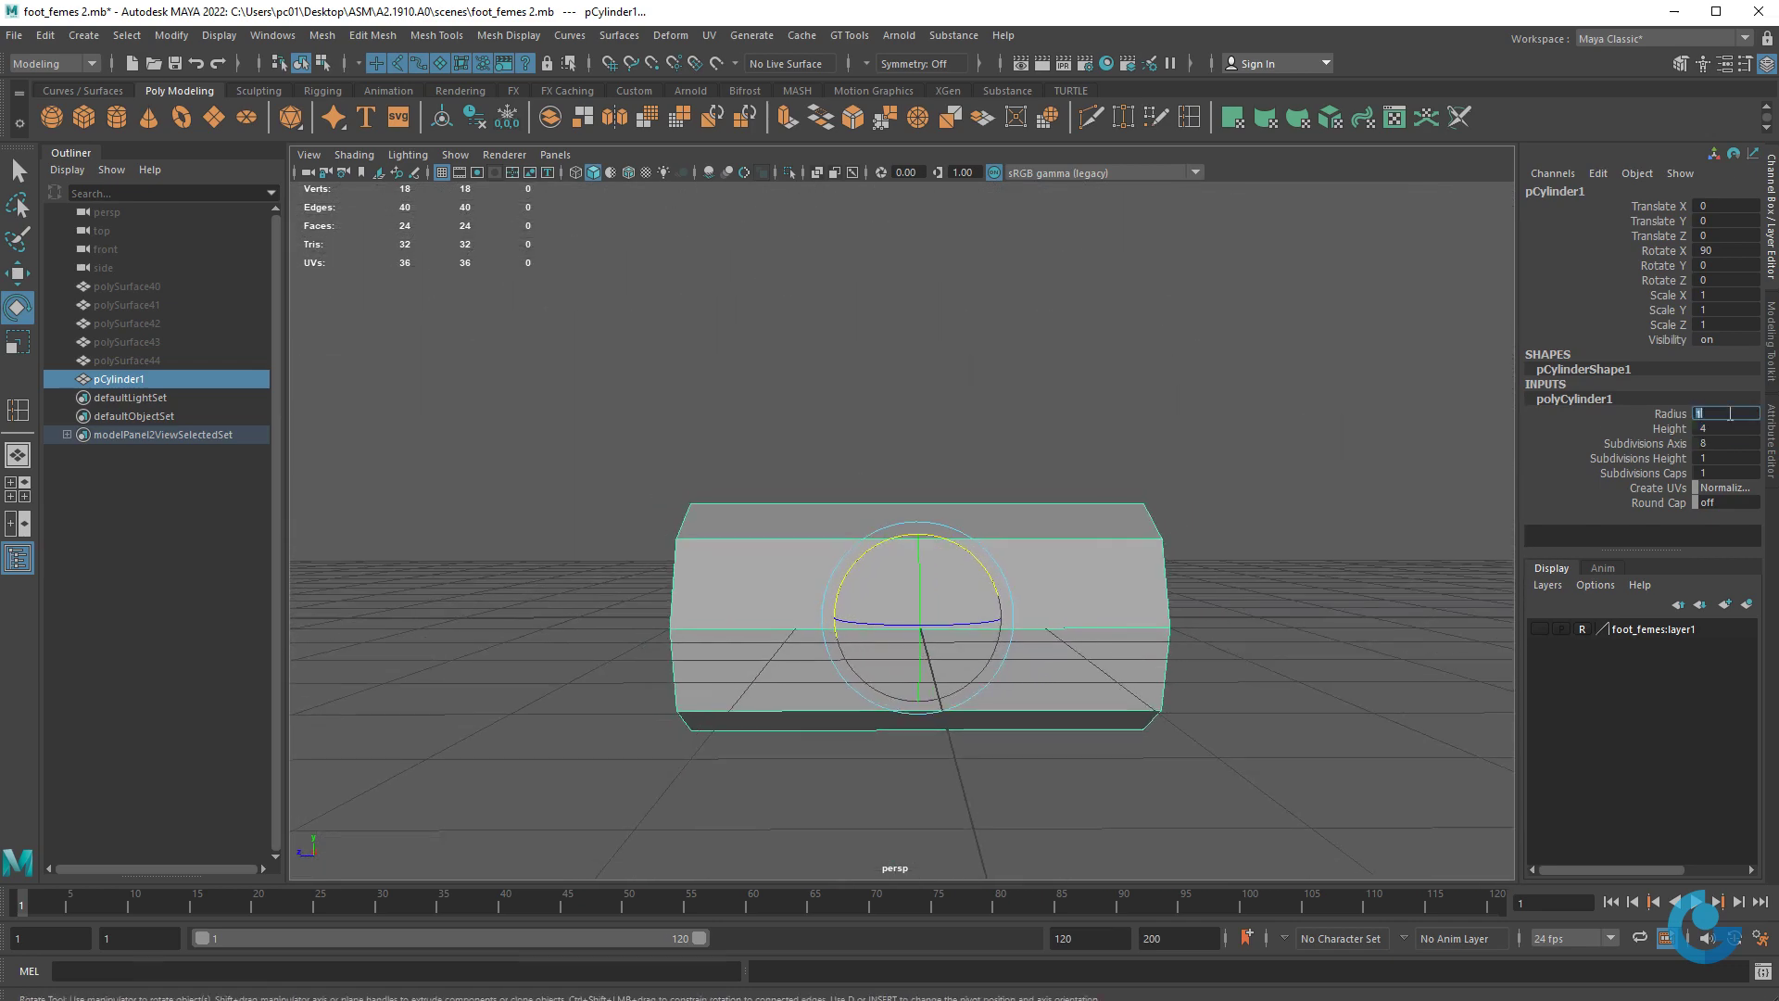
{"action": "type", "text": ".5"}
{"action": "type", "text": "0.5"}
{"action": "key", "text": "Return"}
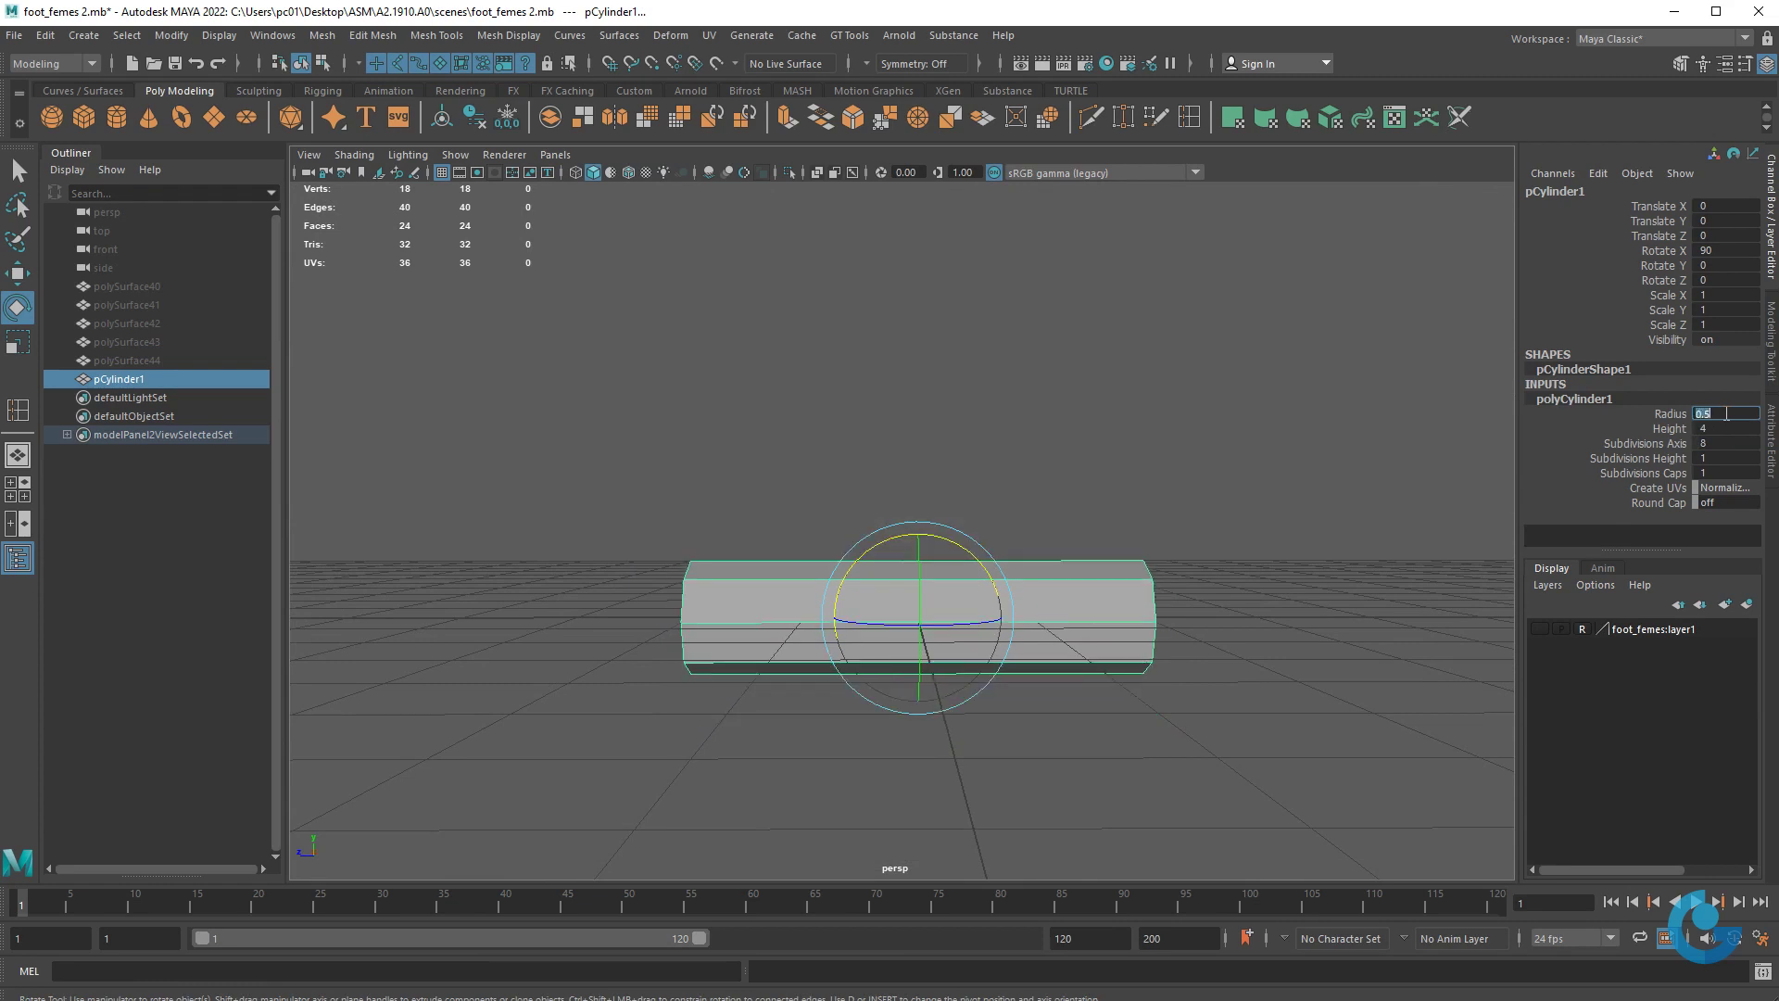
{"action": "left_click", "coordinate": [1724, 429]}
{"action": "type", "text": "3"}
{"action": "key", "text": "Return"}
- Reselect the cylinder and bring up its construction settings again
{"action": "left_click_drag", "start_coordinate": [1257, 423], "coordinate": [1040, 643], "text": "alt"}
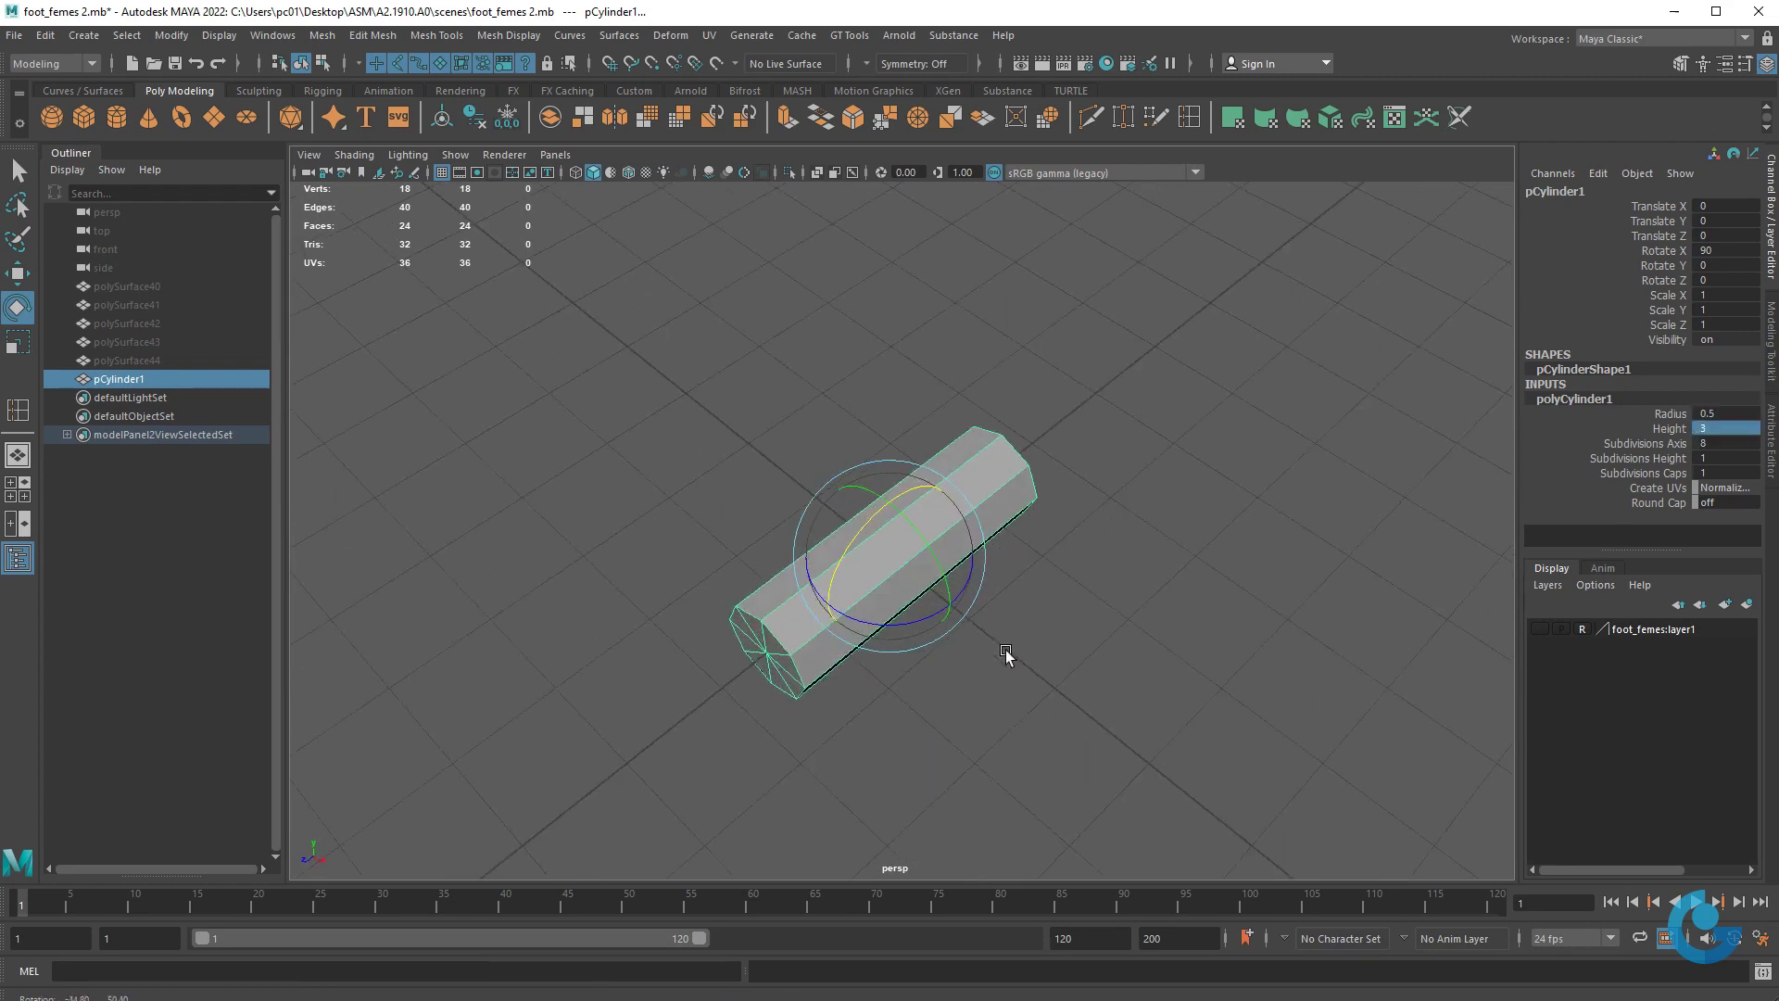
{"action": "left_click", "coordinate": [1039, 642]}
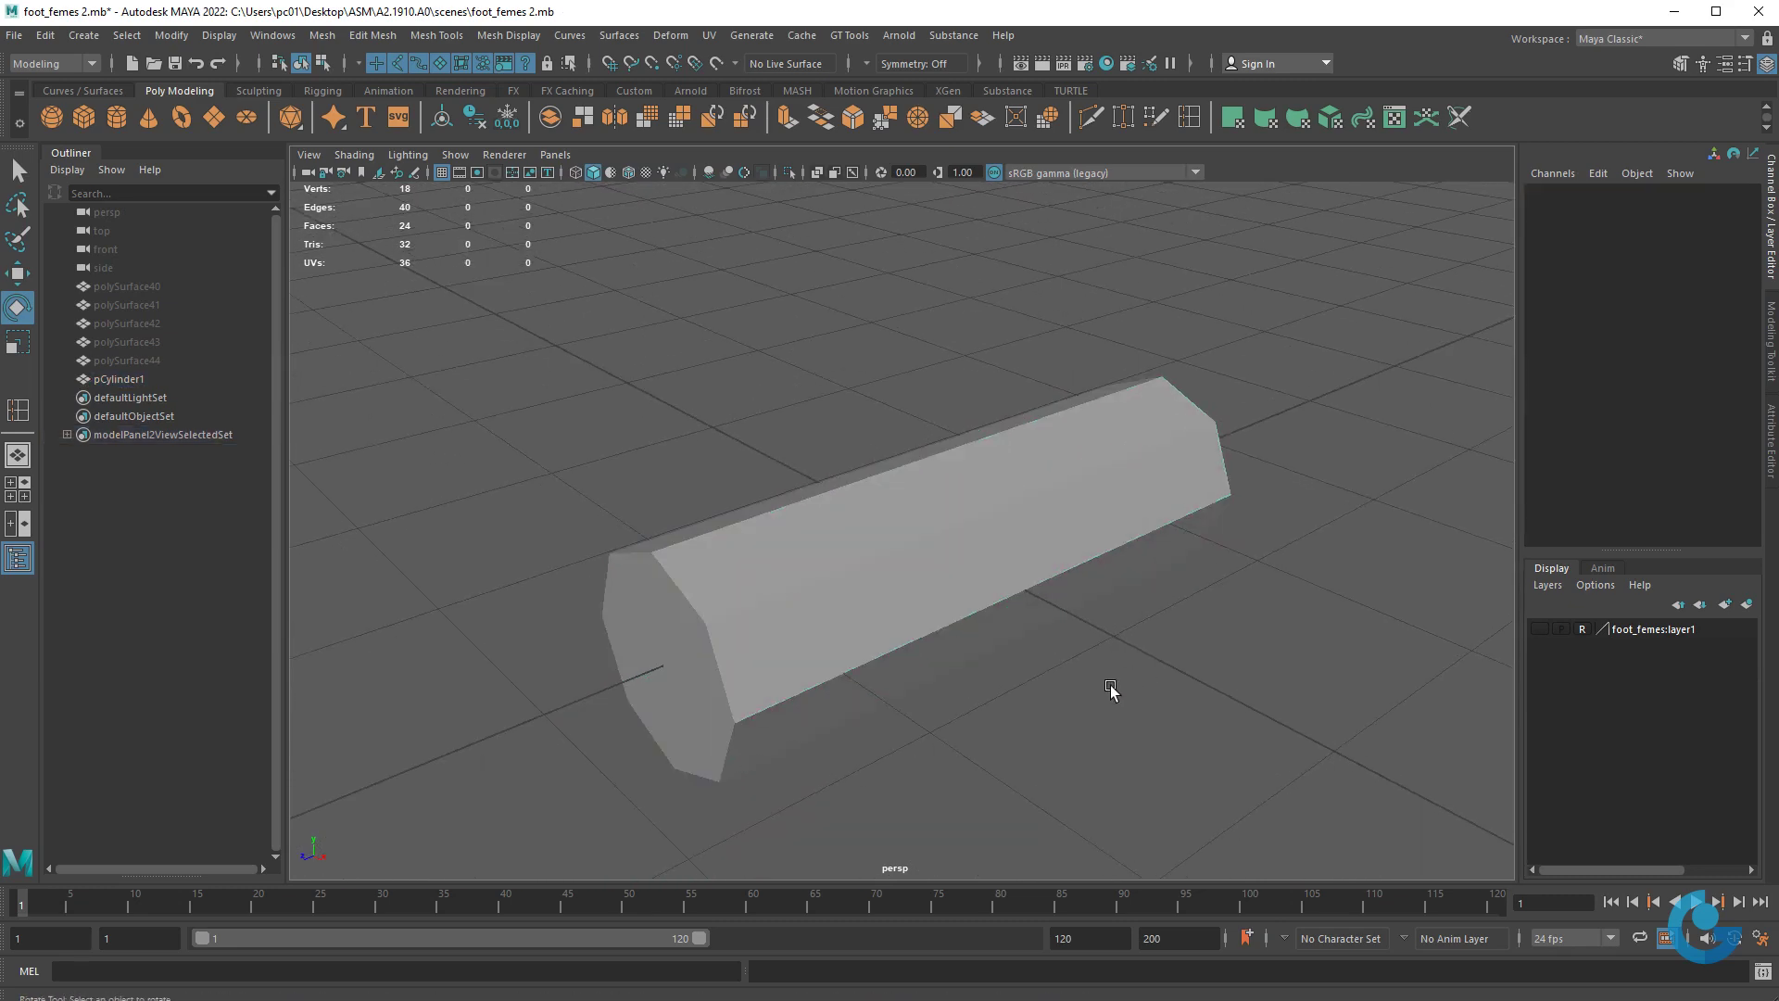
{"action": "mouse_move", "coordinate": [1112, 695]}
{"action": "left_mouse_down", "text": "alt"}
{"action": "mouse_move", "coordinate": [1041, 607]}
{"action": "mouse_move", "coordinate": [1046, 646]}
{"action": "mouse_move", "coordinate": [734, 480]}
{"action": "left_mouse_up", "text": "alt"}
{"action": "left_click", "coordinate": [1040, 608]}
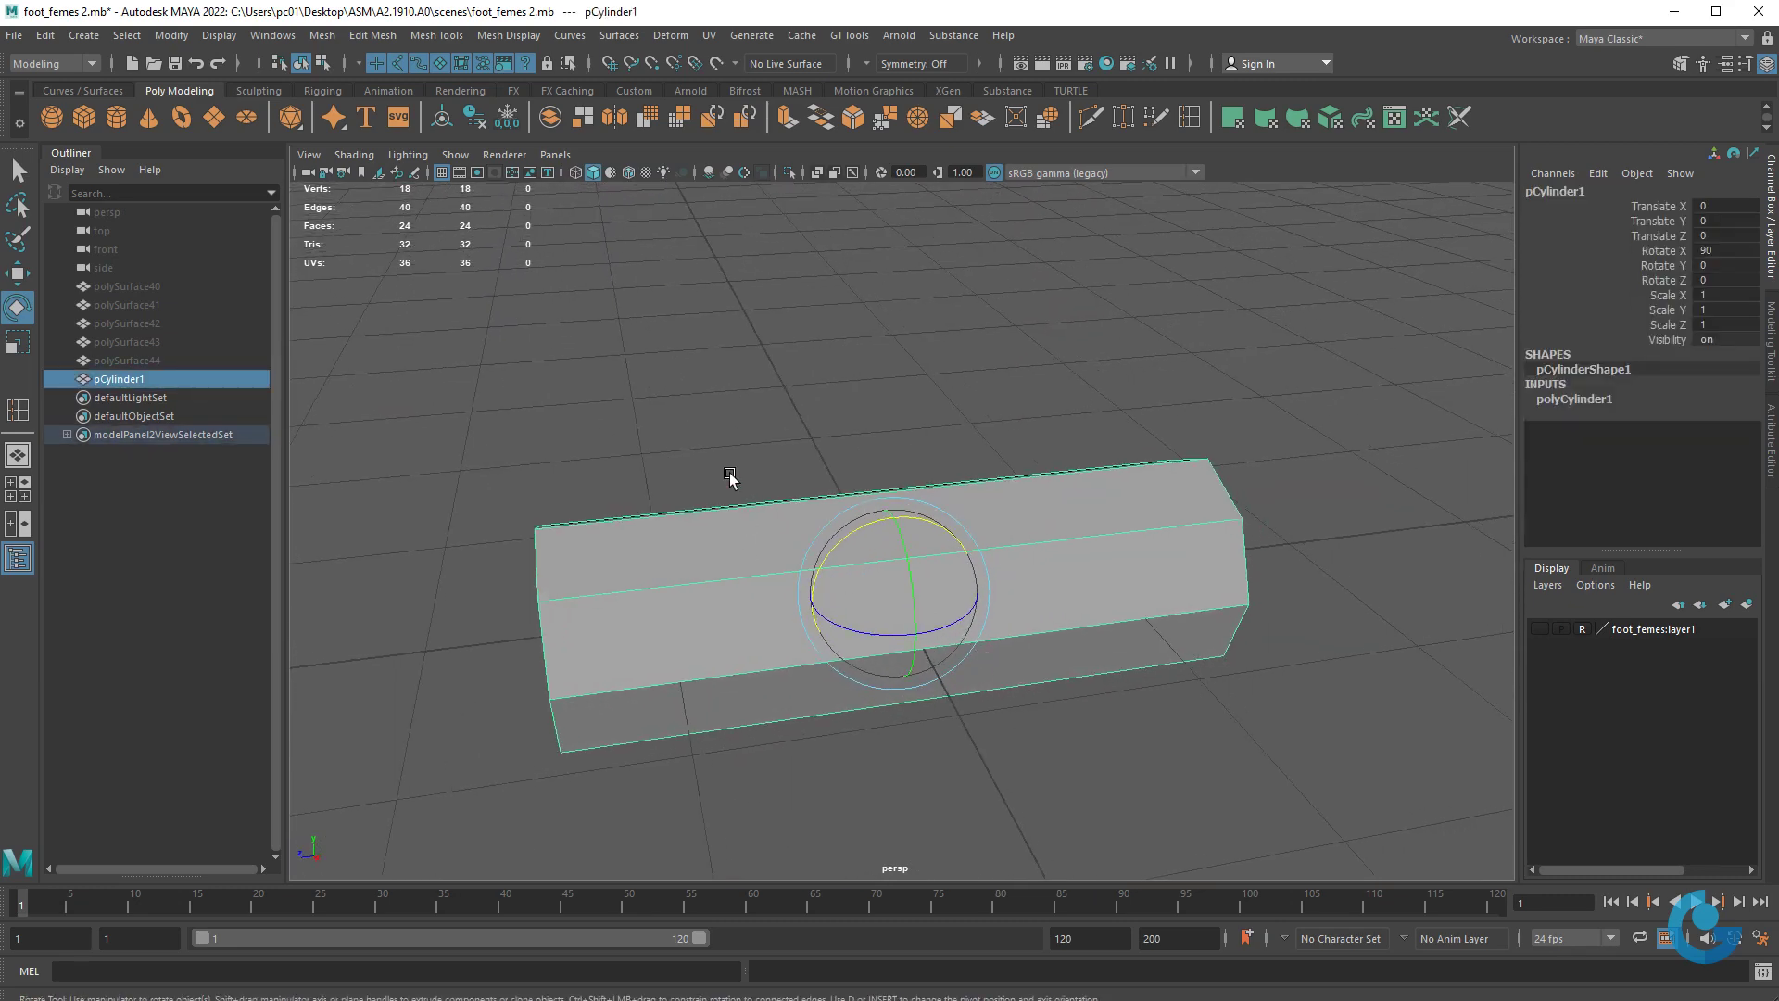
{"action": "left_click", "coordinate": [1593, 399]}
- Delete the faces of one cylinder end cap, leaving that end open
{"action": "double_click", "coordinate": [1724, 458]}
{"action": "type", "text": "3"}
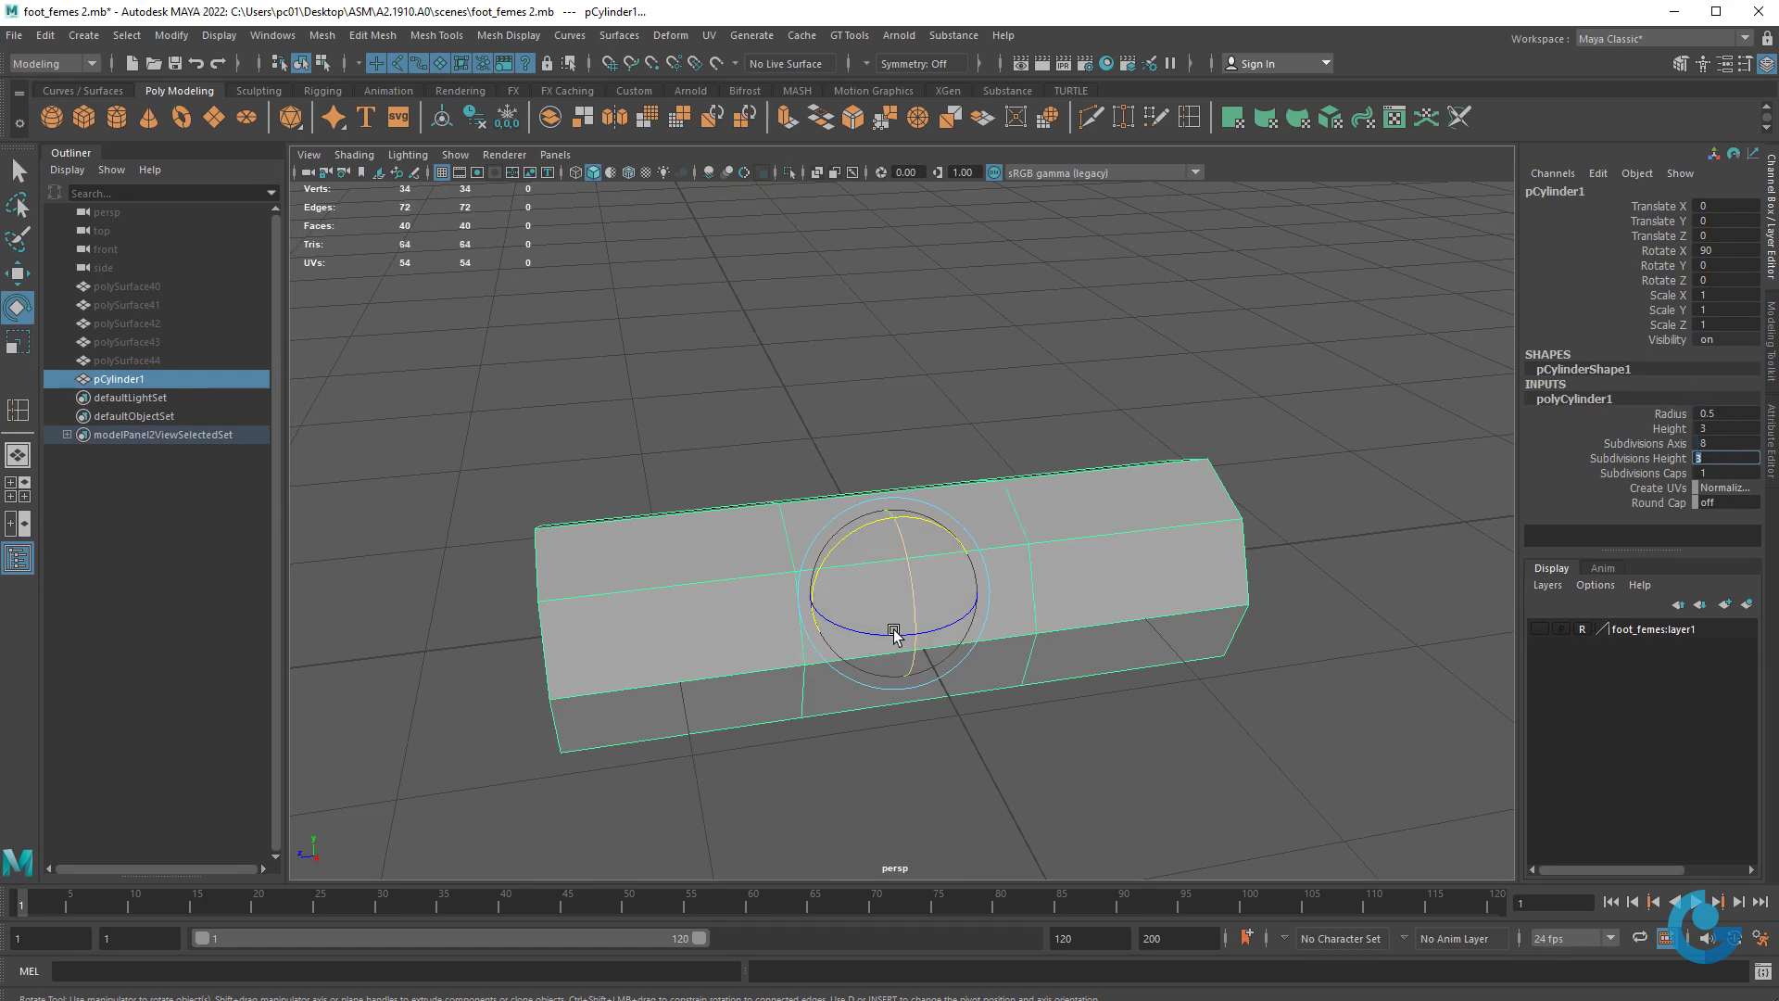
{"action": "mouse_move", "coordinate": [897, 615]}
{"action": "left_mouse_down", "text": "alt"}
{"action": "mouse_move", "coordinate": [854, 603]}
{"action": "mouse_move", "coordinate": [1005, 596]}
{"action": "mouse_move", "coordinate": [1152, 509]}
{"action": "mouse_move", "coordinate": [1056, 596]}
{"action": "mouse_move", "coordinate": [1128, 620]}
{"action": "mouse_move", "coordinate": [1112, 589]}
{"action": "left_mouse_up", "text": "alt"}
{"action": "right_click_drag", "start_coordinate": [1112, 591], "coordinate": [1117, 619]}
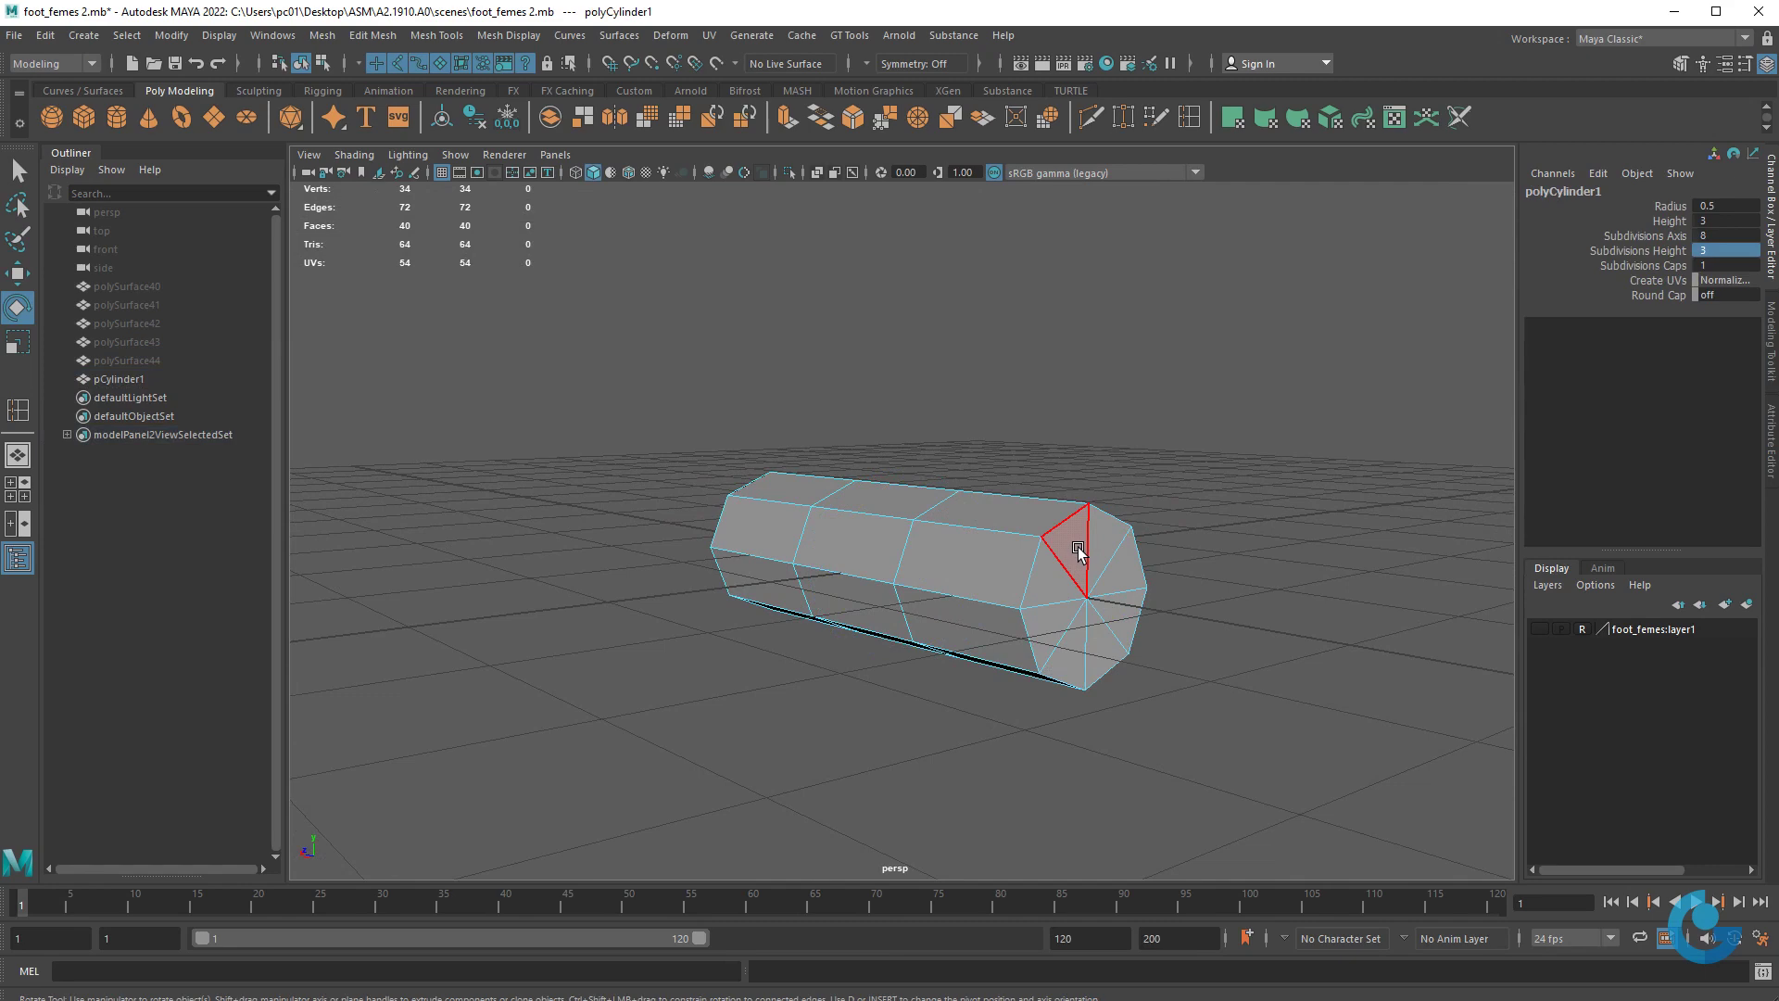
{"action": "left_click_drag", "start_coordinate": [1079, 549], "coordinate": [1066, 588]}
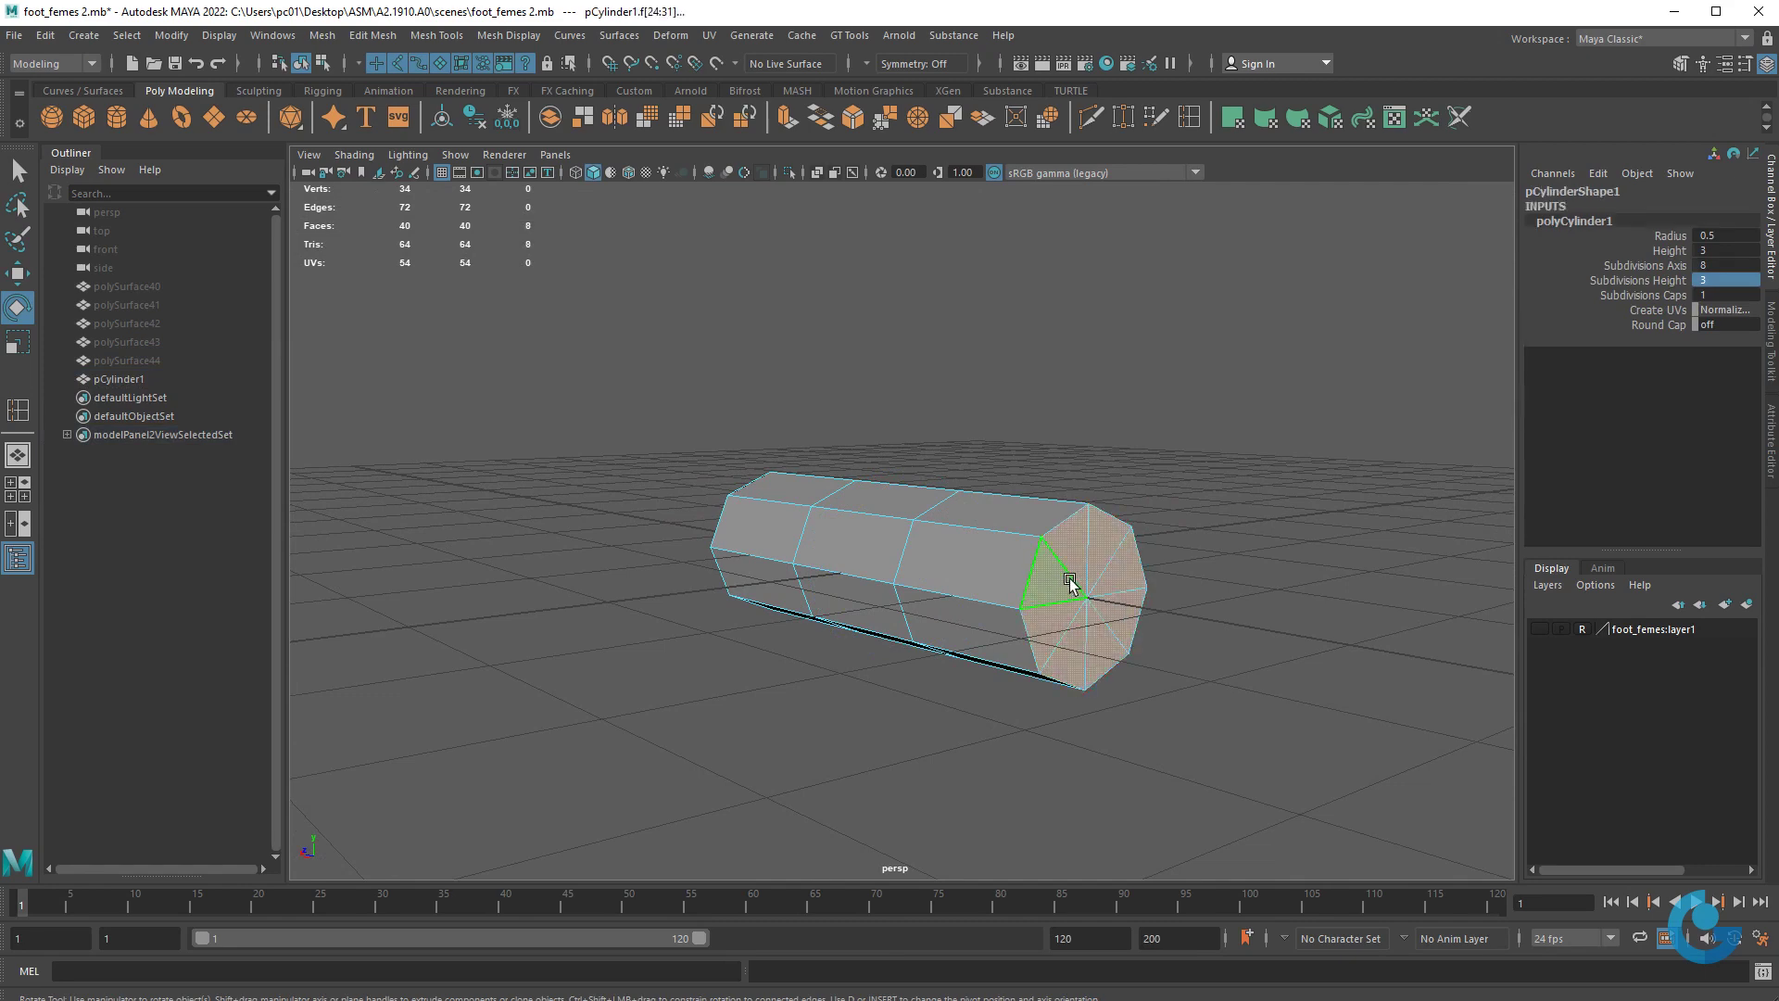
{"action": "key", "text": "Delete"}
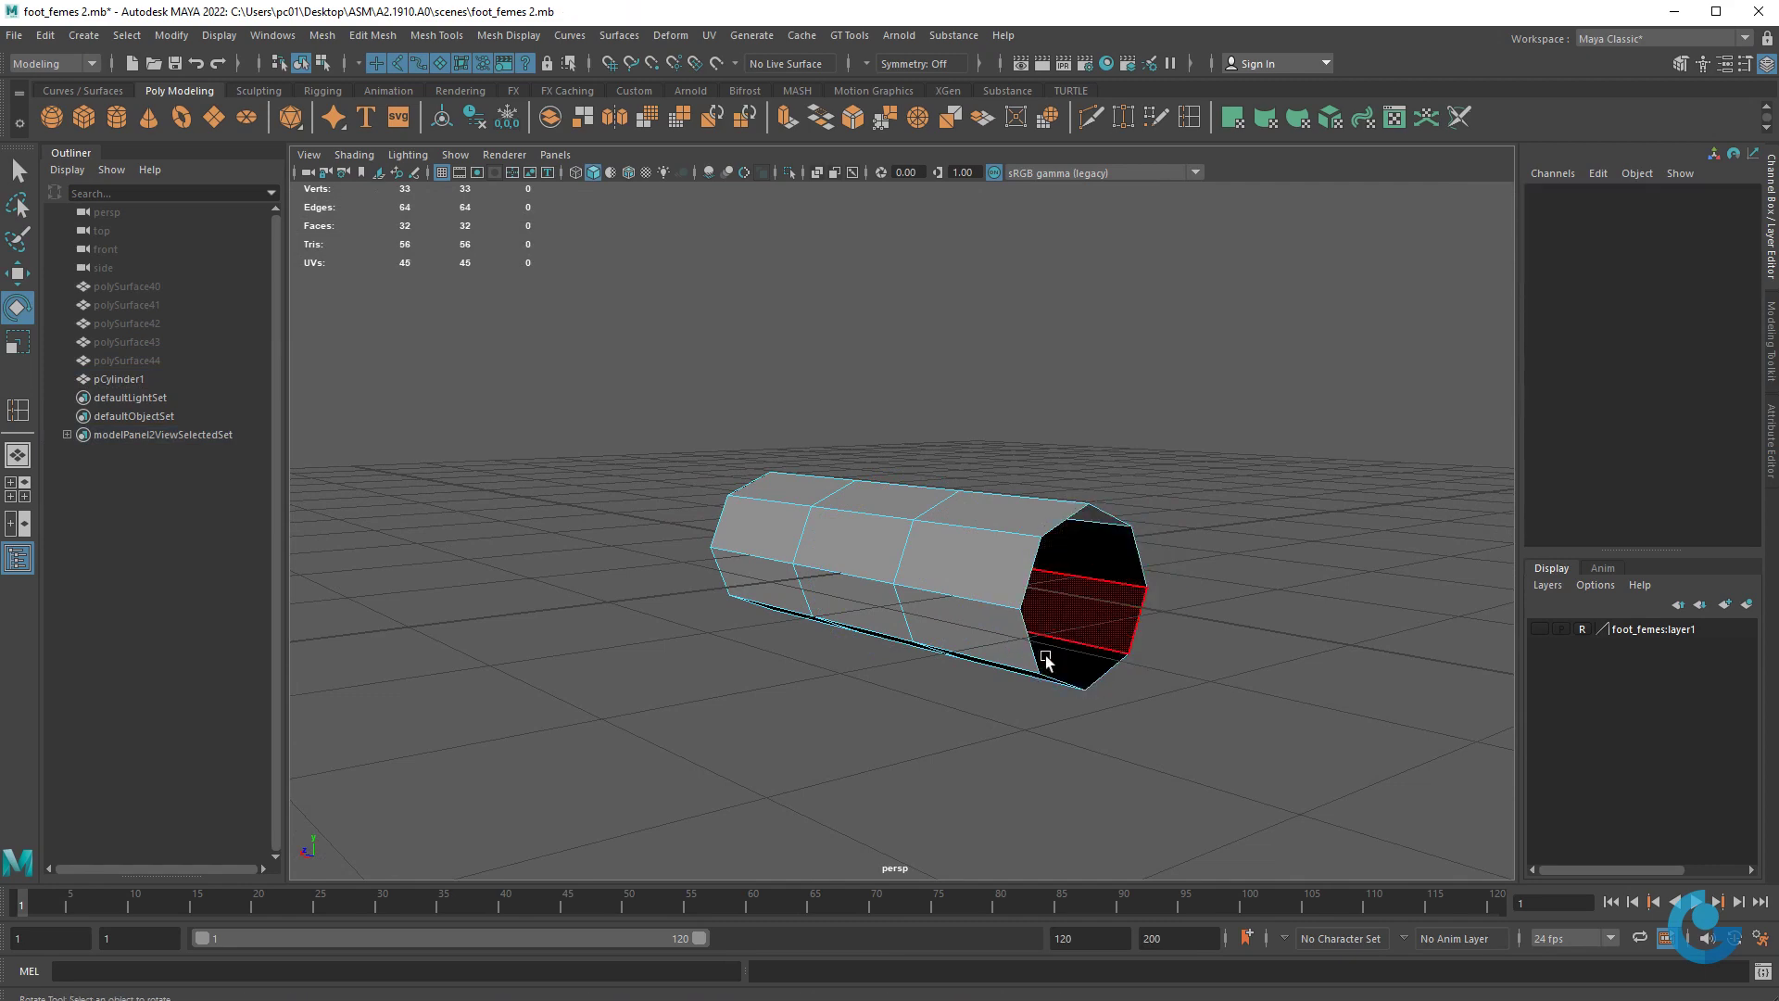
- Delete the radial edges on the other end cap so it becomes one flat face
{"action": "mouse_move", "coordinate": [1052, 655]}
{"action": "left_mouse_down", "text": "alt"}
{"action": "mouse_move", "coordinate": [1209, 709]}
{"action": "mouse_move", "coordinate": [942, 643]}
{"action": "mouse_move", "coordinate": [1000, 560]}
{"action": "left_mouse_up", "text": "alt"}
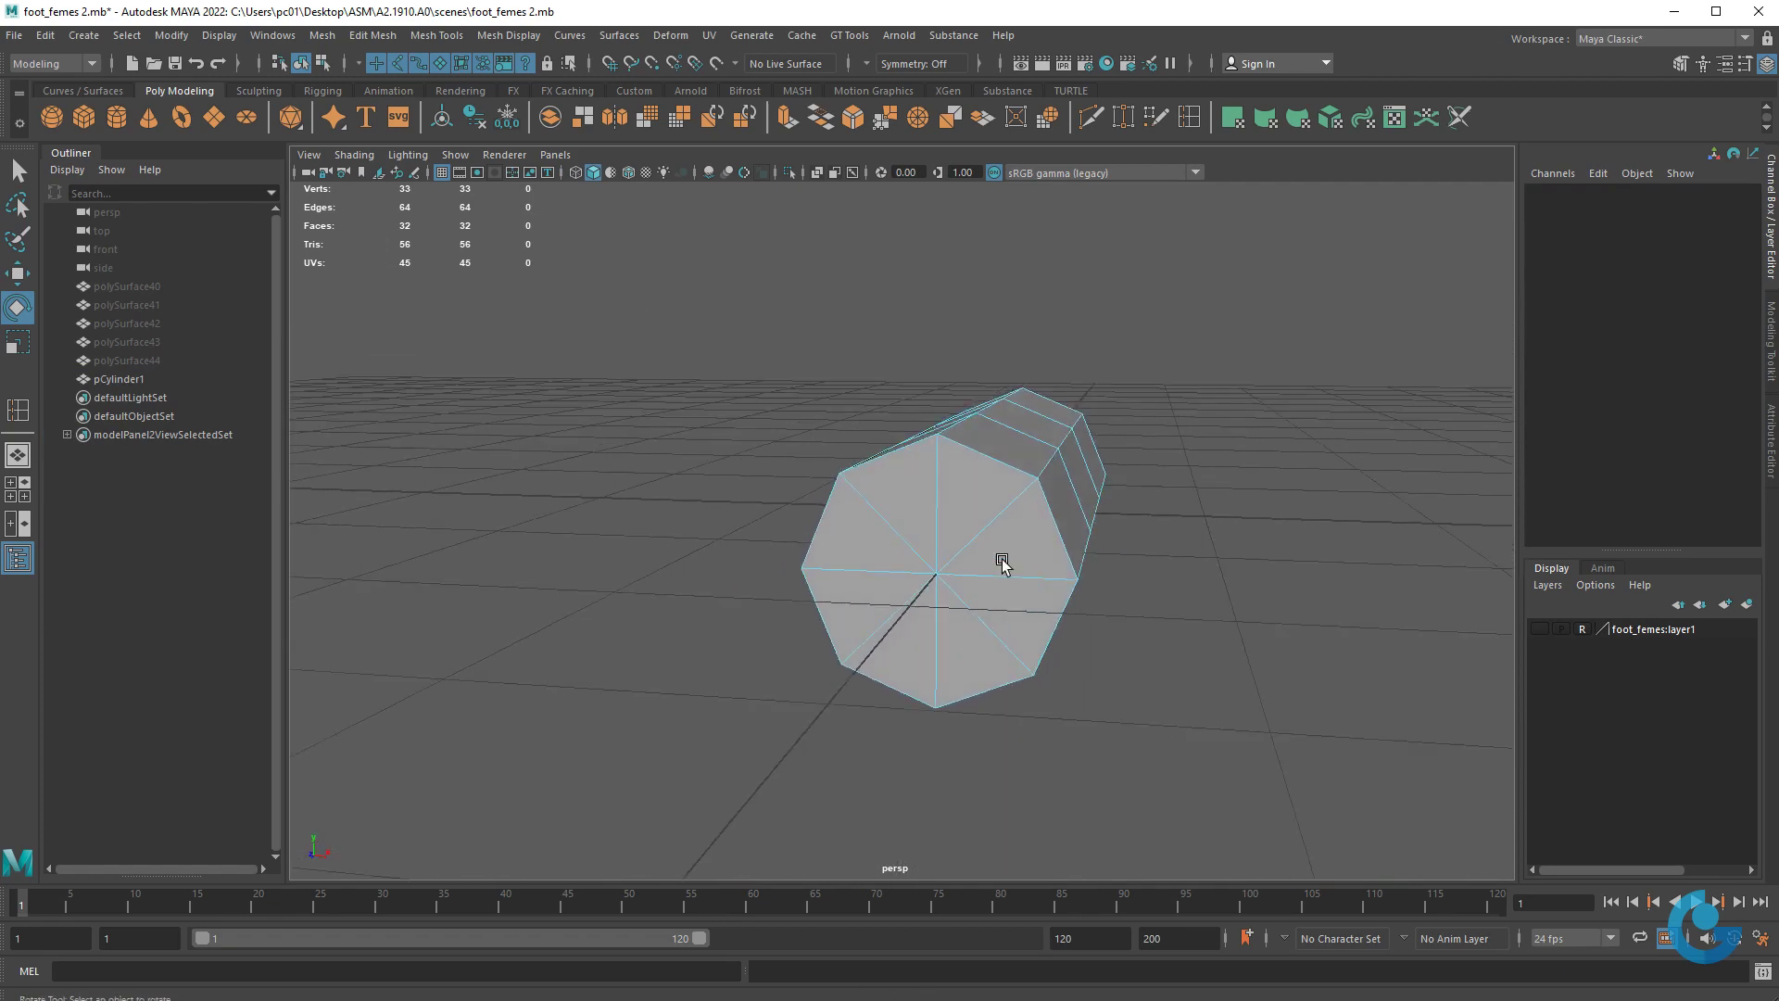
{"action": "right_click", "coordinate": [1014, 564]}
{"action": "left_click", "coordinate": [943, 559]}
{"action": "left_click", "coordinate": [982, 524]}
{"action": "right_click", "coordinate": [994, 516]}
{"action": "left_click", "coordinate": [999, 468]}
{"action": "left_click", "coordinate": [992, 510]}
{"action": "left_click", "coordinate": [876, 639], "text": "shift"}
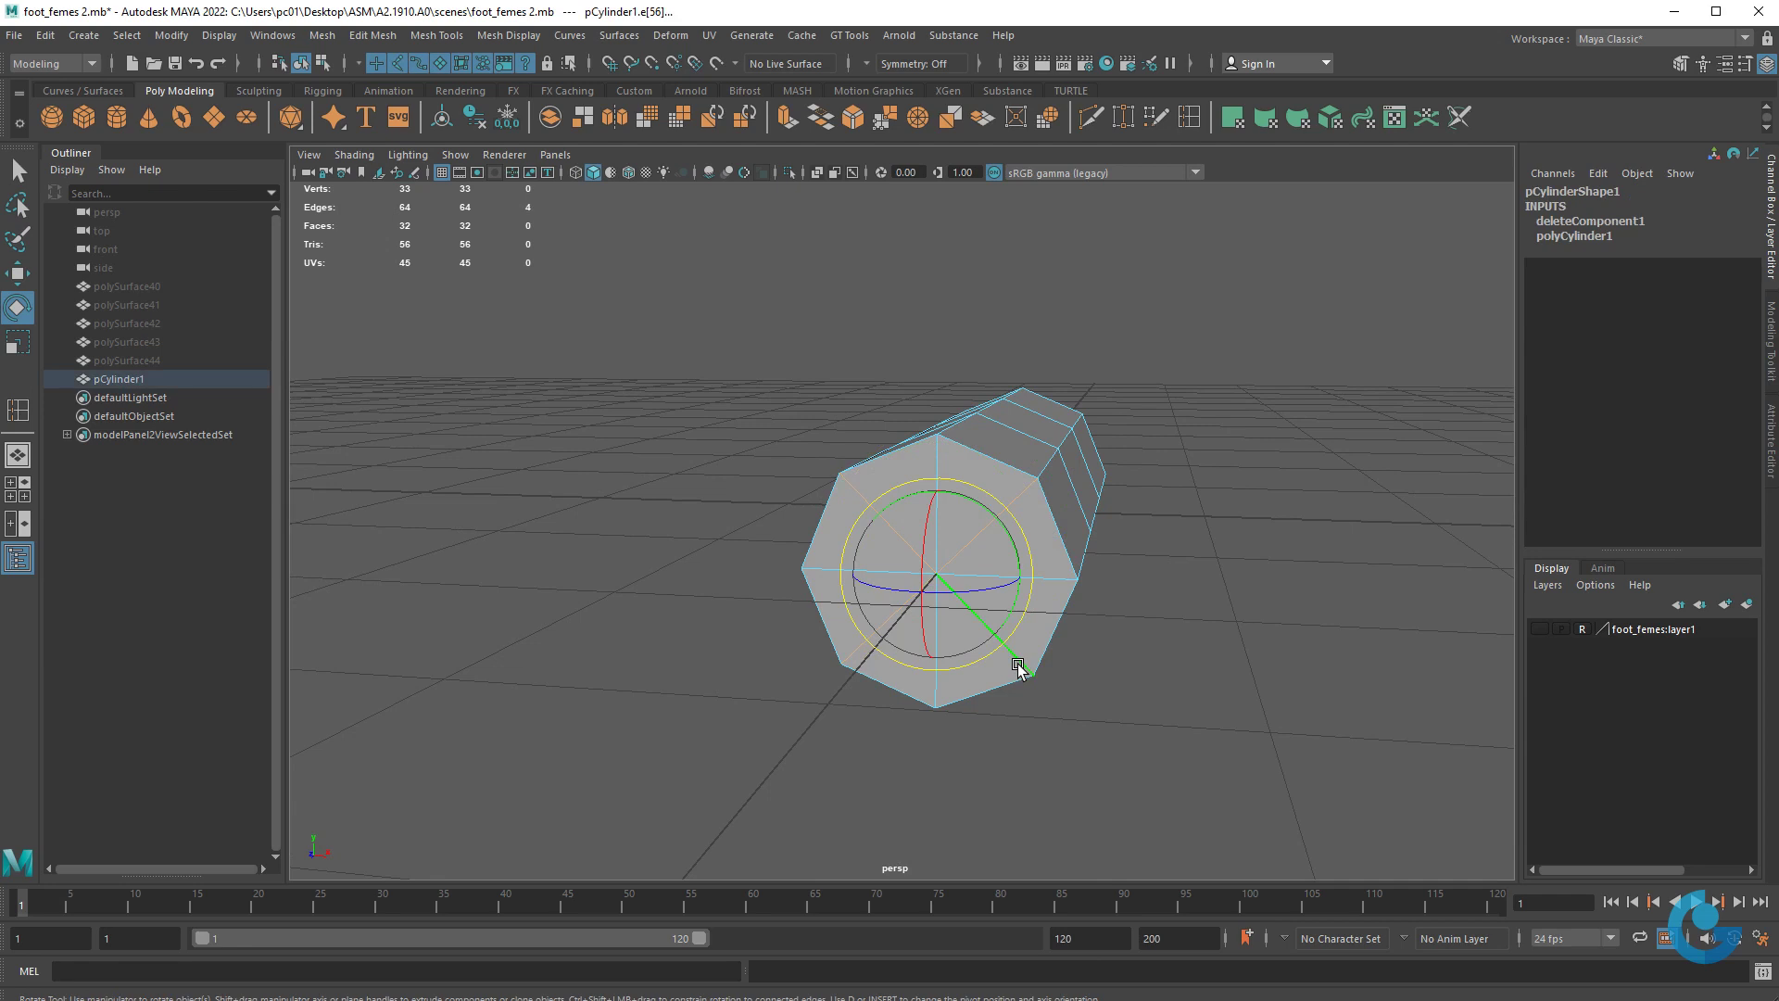
{"action": "key", "text": "Delete"}
{"action": "mouse_move", "coordinate": [1019, 665]}
{"action": "left_mouse_down", "text": "alt"}
{"action": "mouse_move", "coordinate": [903, 698]}
{"action": "mouse_move", "coordinate": [961, 675]}
{"action": "mouse_move", "coordinate": [941, 703]}
{"action": "left_mouse_up", "text": "alt"}
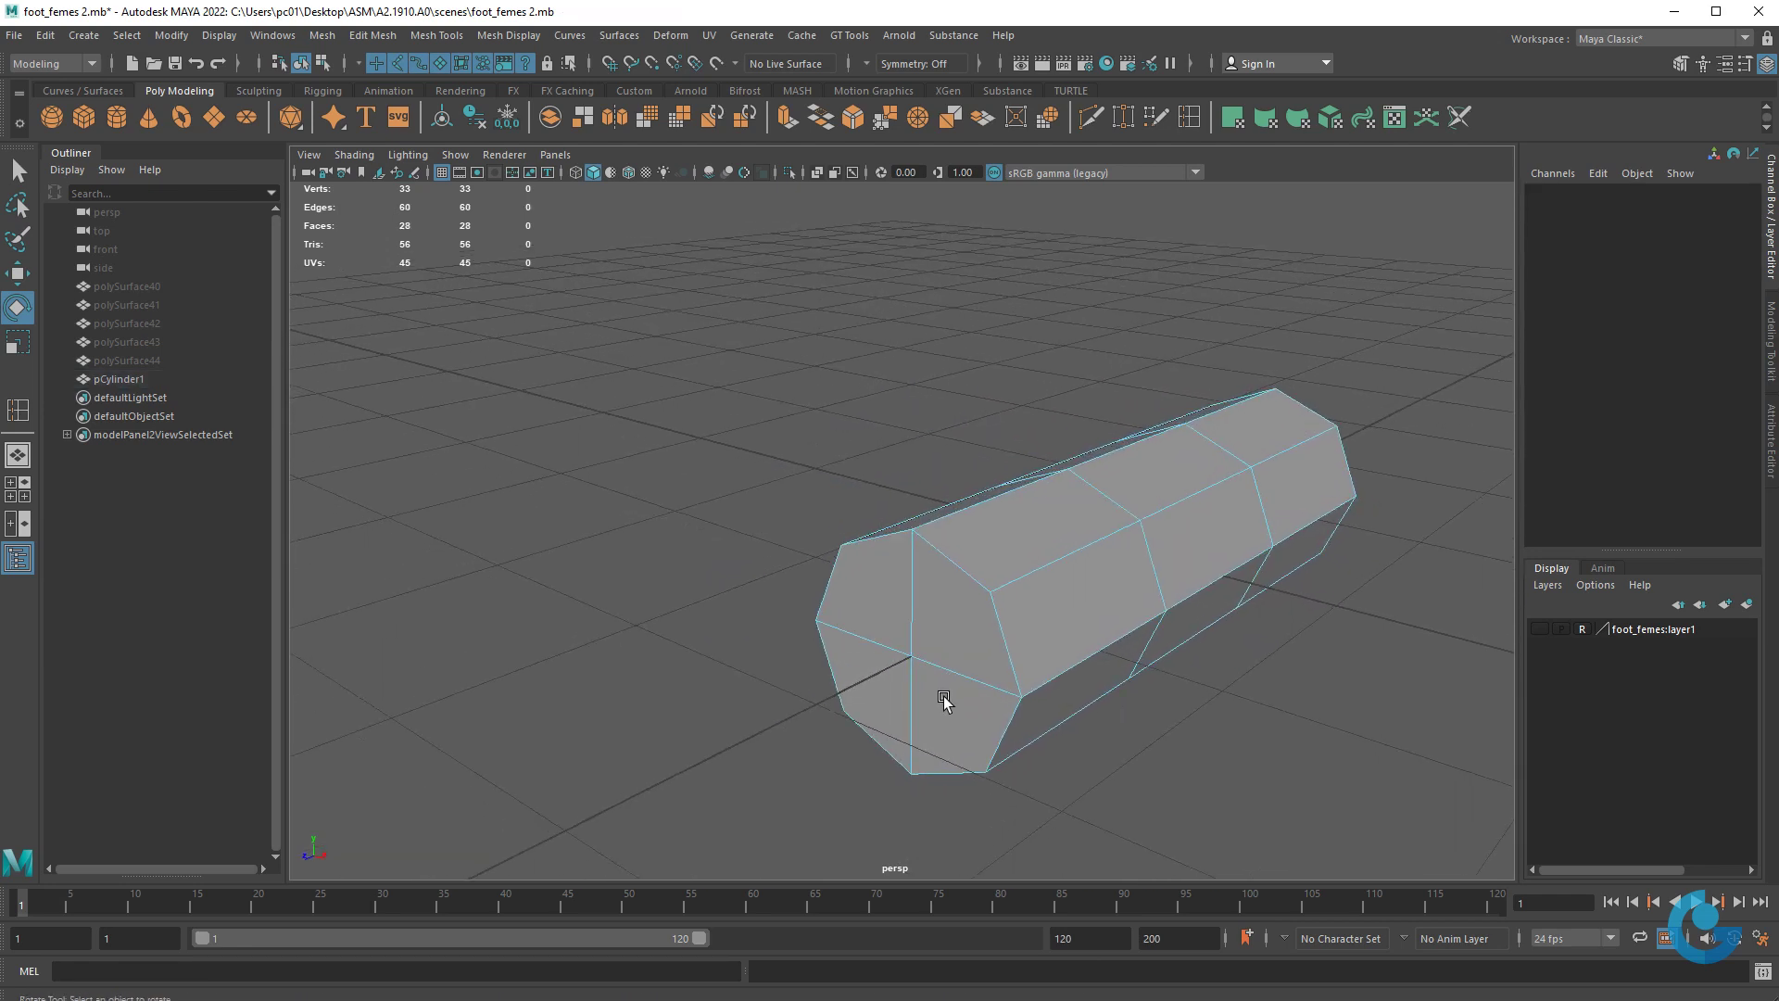
{"action": "right_click_drag", "start_coordinate": [953, 683], "coordinate": [915, 646]}
- Pull the end cap's centre vertex outward into a pointed tip
{"action": "left_click", "coordinate": [913, 653]}
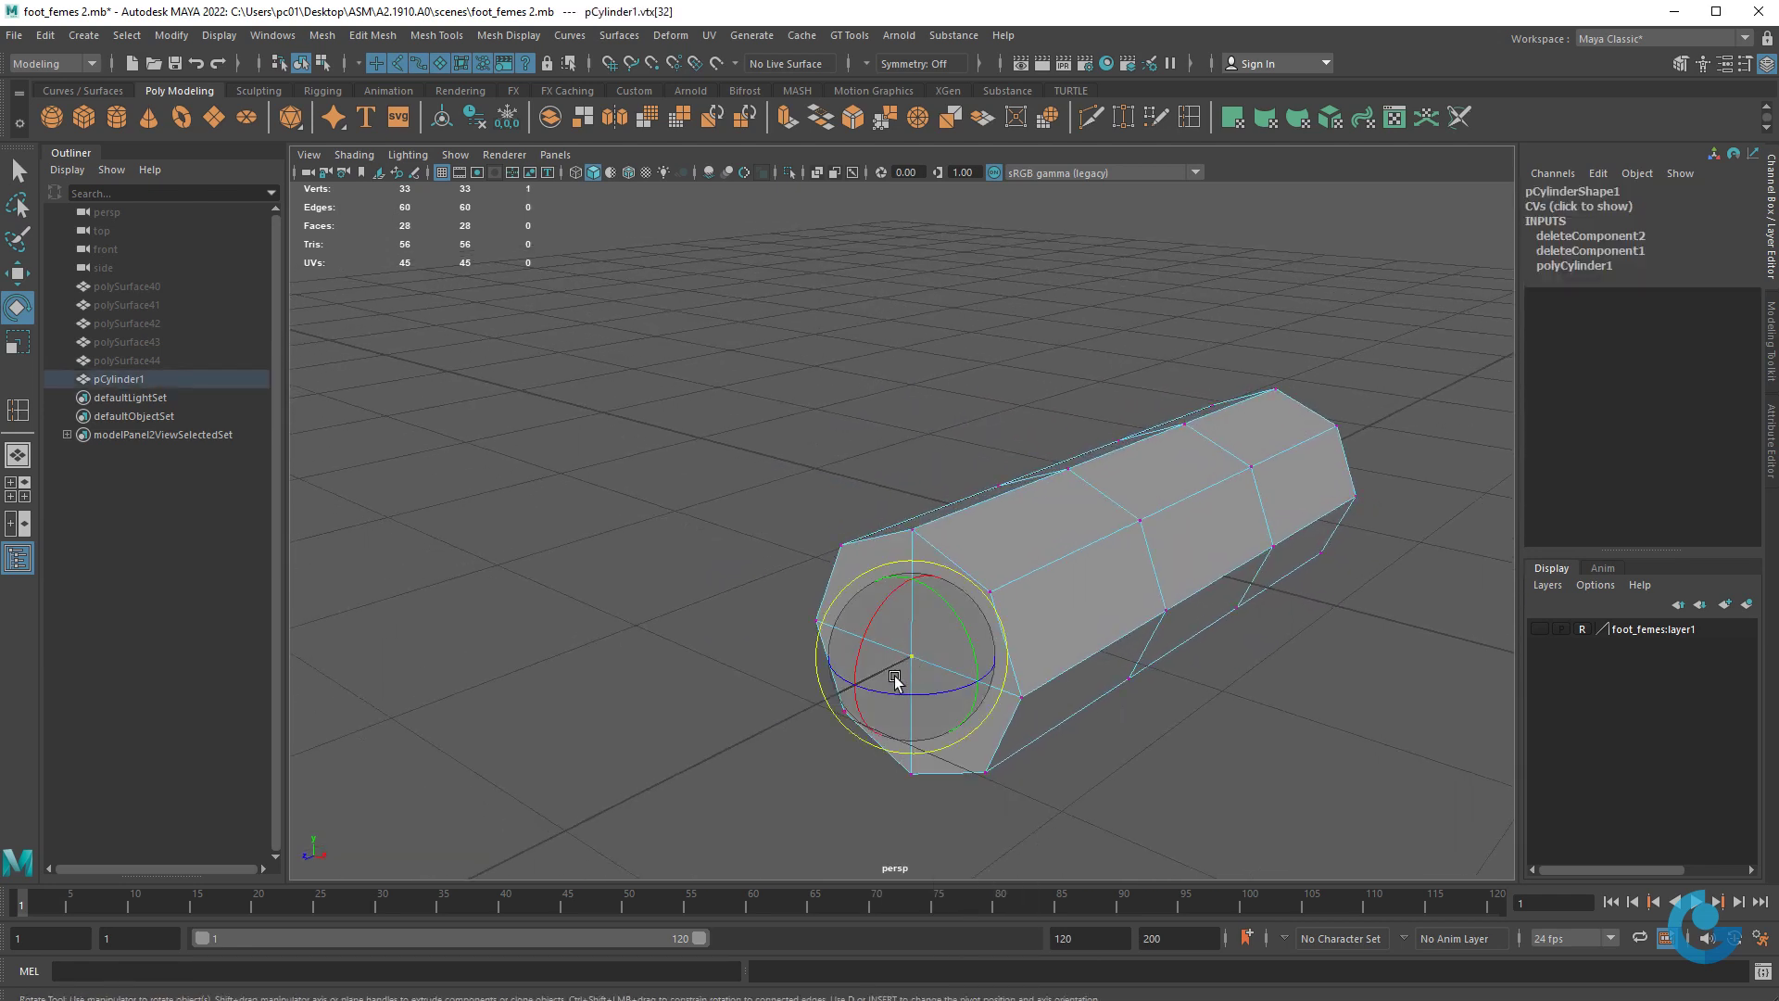
{"action": "key", "text": "w"}
{"action": "left_click_drag", "start_coordinate": [910, 656], "coordinate": [797, 704]}
{"action": "mouse_move", "coordinate": [952, 697]}
{"action": "left_mouse_down", "text": "alt"}
{"action": "mouse_move", "coordinate": [936, 734]}
{"action": "mouse_move", "coordinate": [1128, 683]}
{"action": "mouse_move", "coordinate": [1044, 718]}
{"action": "mouse_move", "coordinate": [905, 707]}
{"action": "mouse_move", "coordinate": [1001, 698]}
{"action": "mouse_move", "coordinate": [991, 685]}
{"action": "left_mouse_up", "text": "alt"}
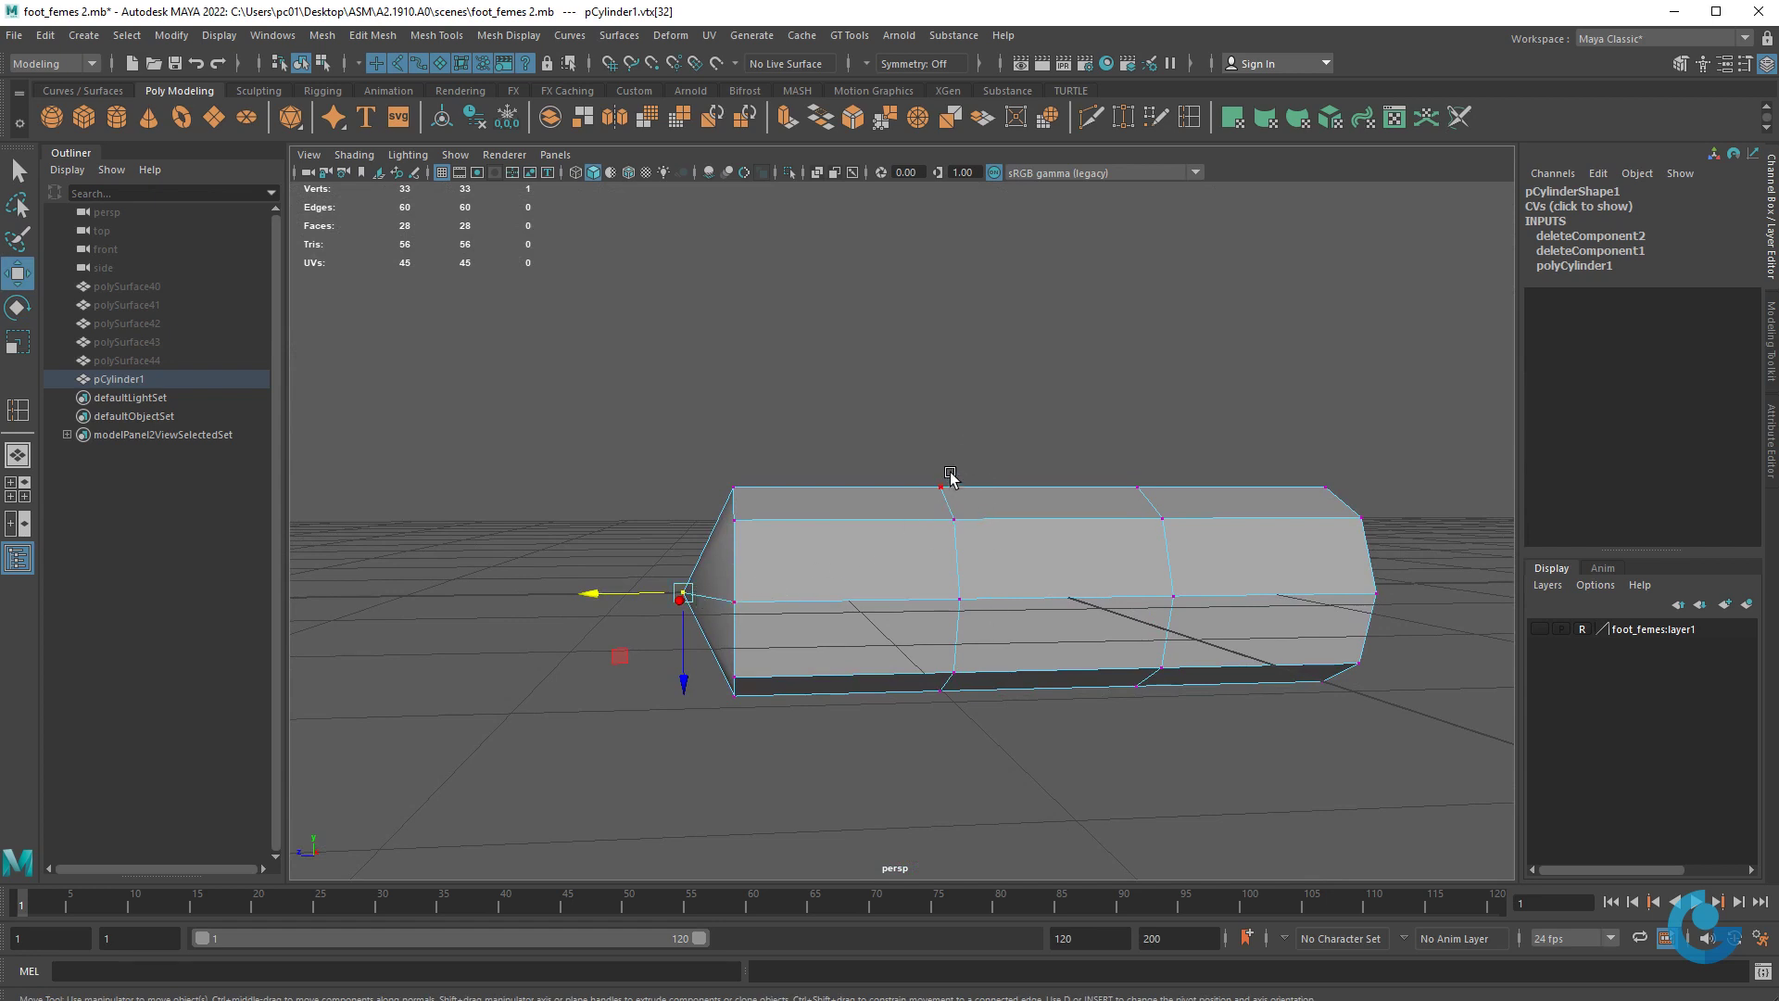
- In the enlarged side view, raise the whole cylinder above the grid
{"action": "key", "text": "space"}
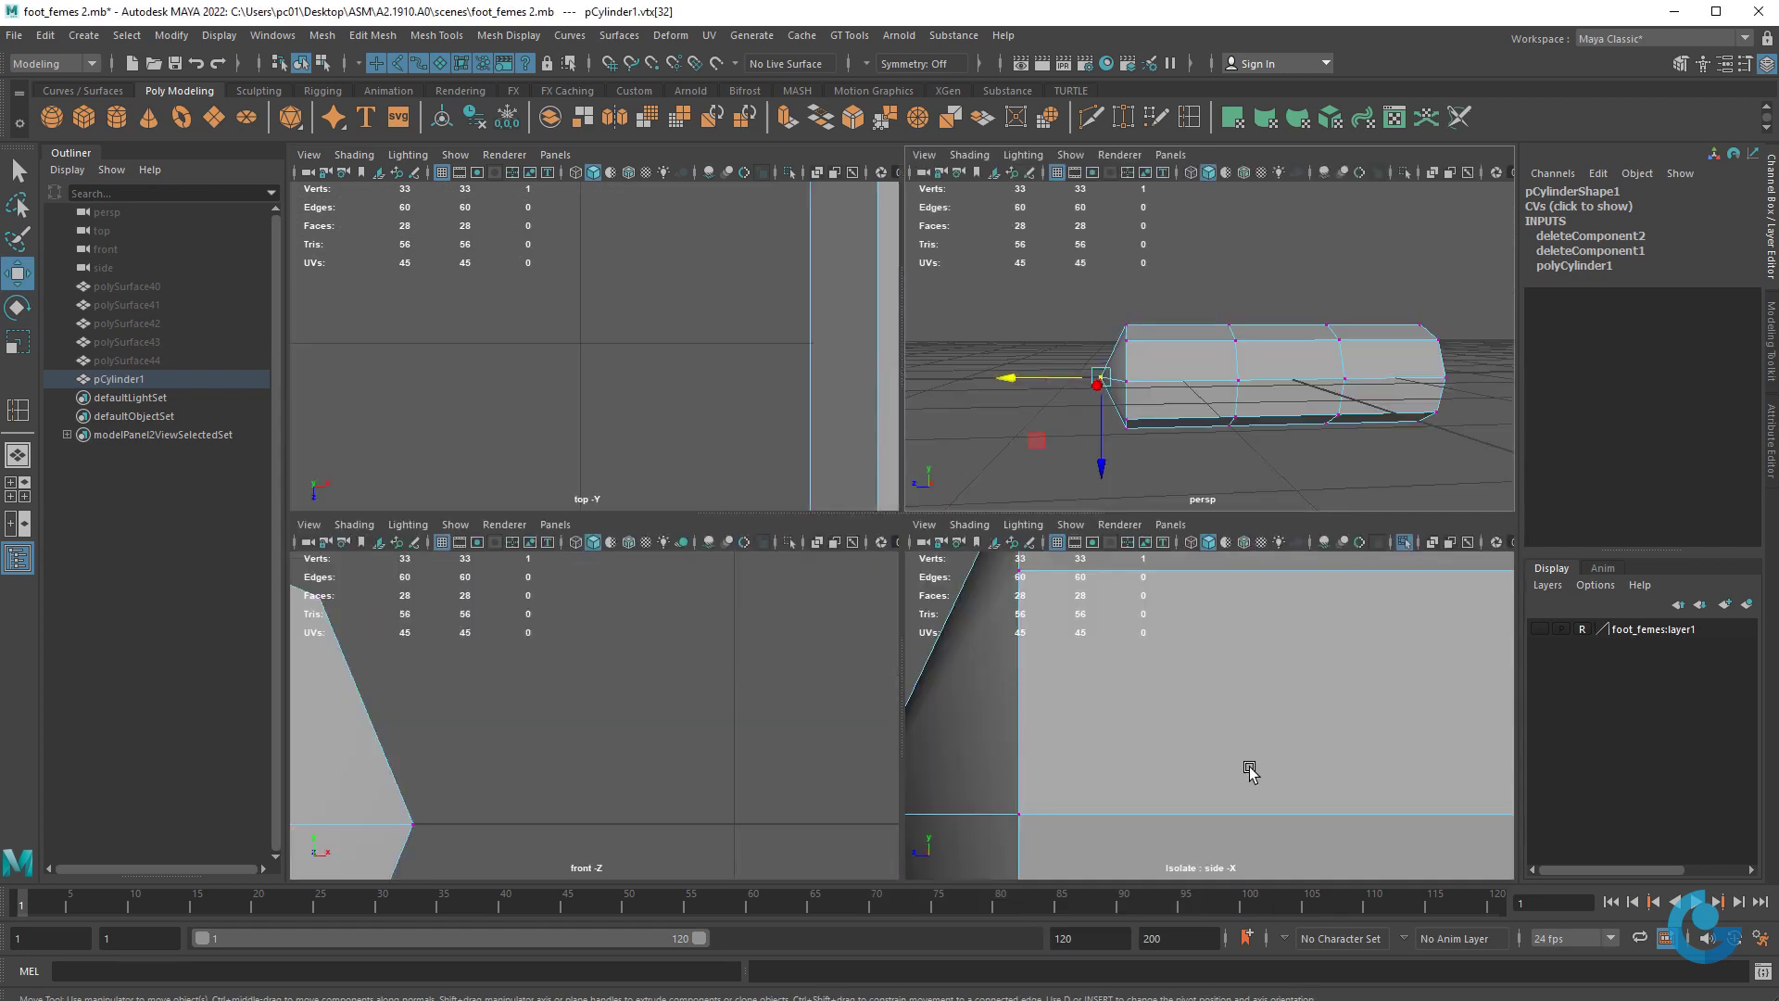
{"action": "key", "text": "space"}
{"action": "scroll", "coordinate": [1240, 696], "scroll_direction": "up", "scroll_amount": 2}
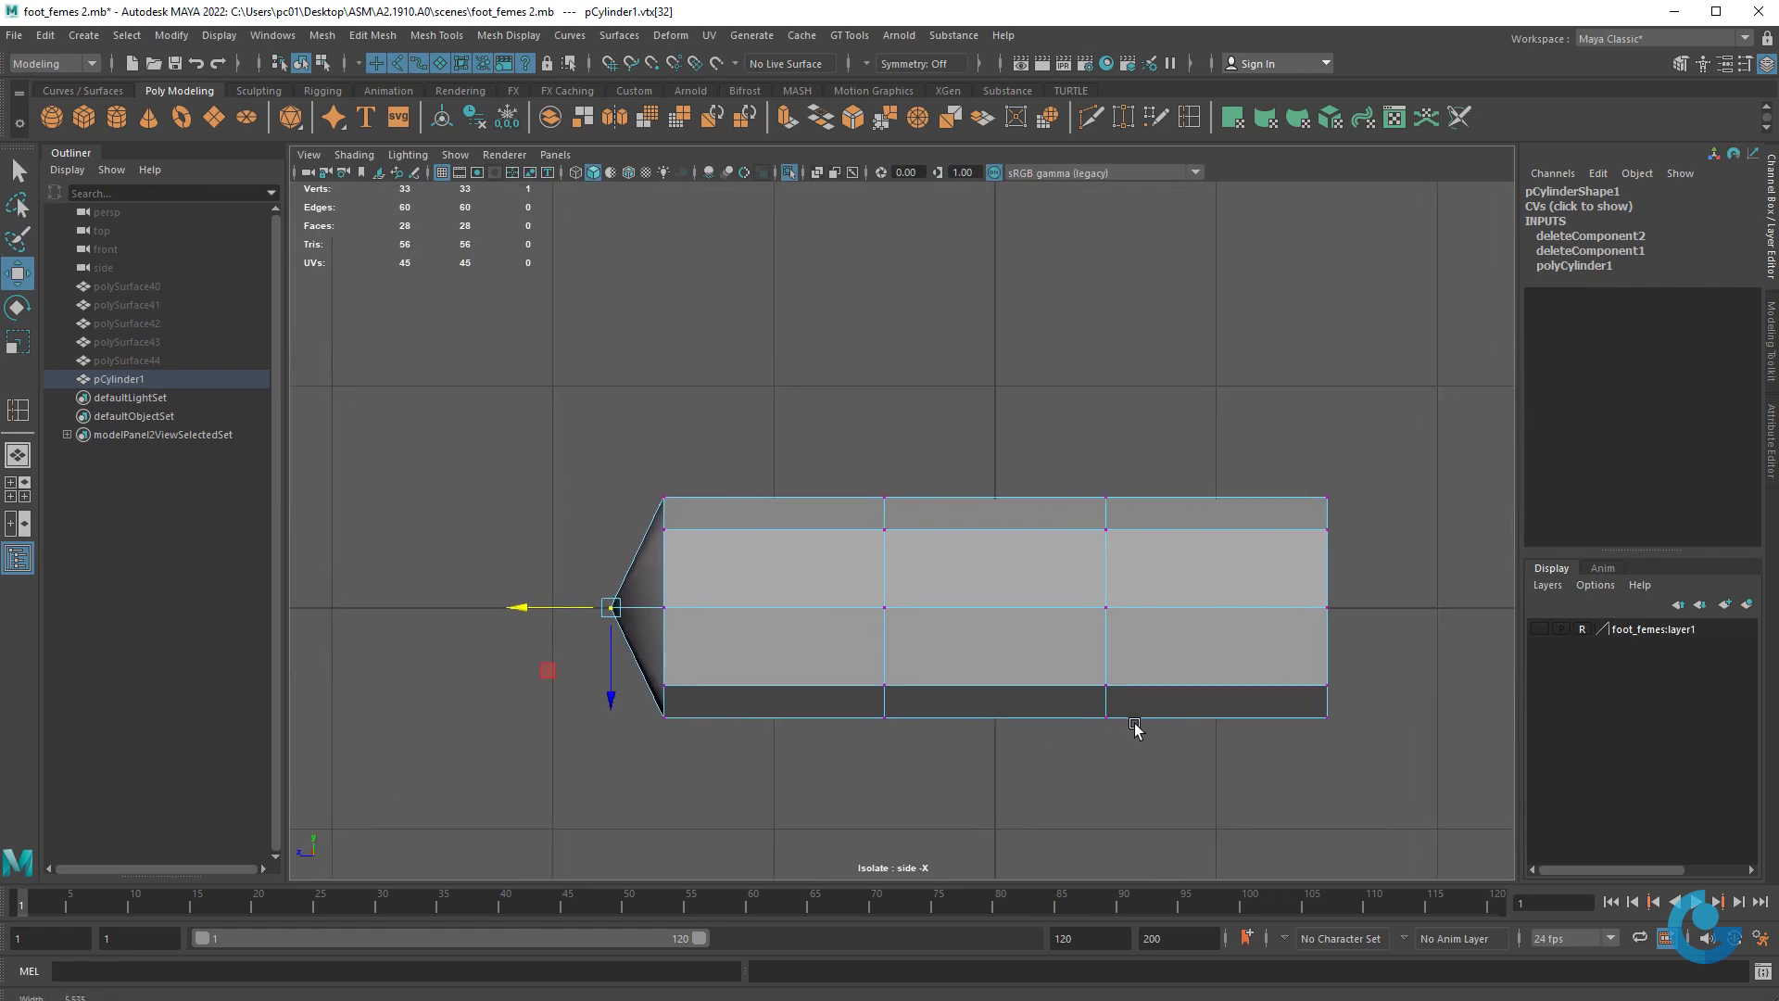
{"action": "right_click_drag", "start_coordinate": [1012, 615], "coordinate": [1186, 539]}
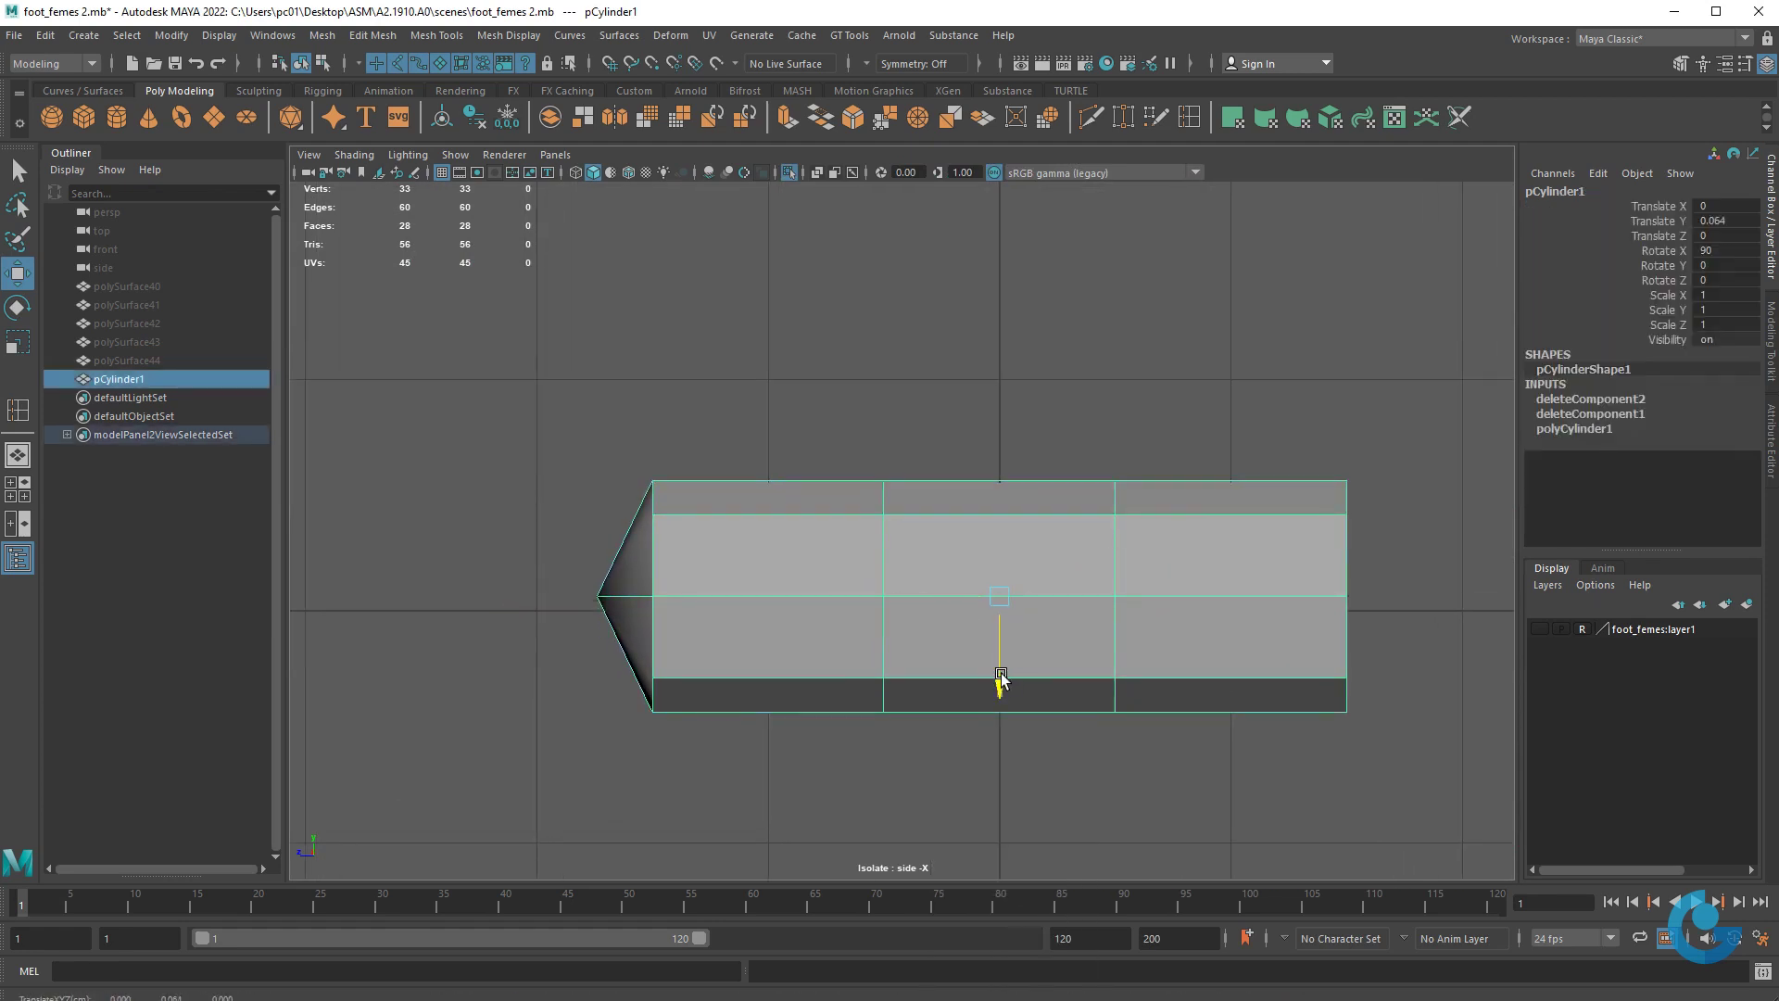
{"action": "left_click_drag", "start_coordinate": [1001, 695], "coordinate": [997, 584]}
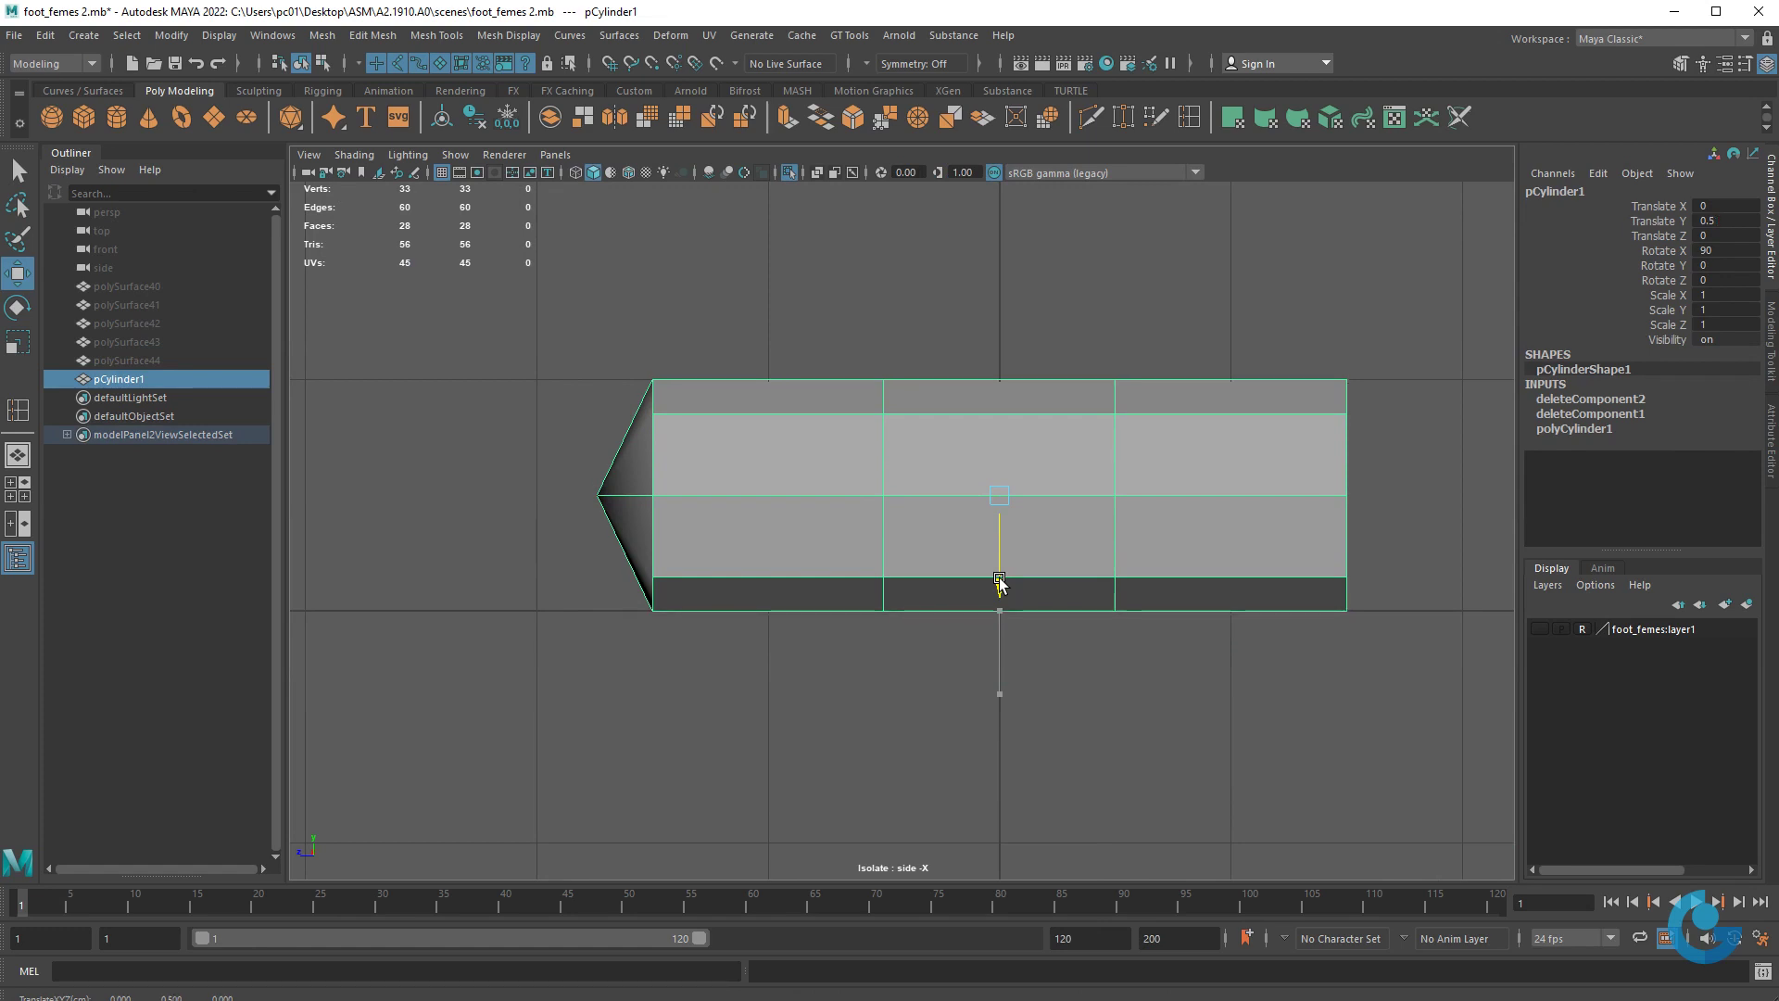
{"action": "scroll", "coordinate": [1164, 647], "scroll_direction": "down", "scroll_amount": 2}
{"action": "scroll", "coordinate": [1153, 687], "scroll_direction": "down", "scroll_amount": 2}
{"action": "scroll", "coordinate": [1153, 688], "scroll_direction": "up", "scroll_amount": 1}
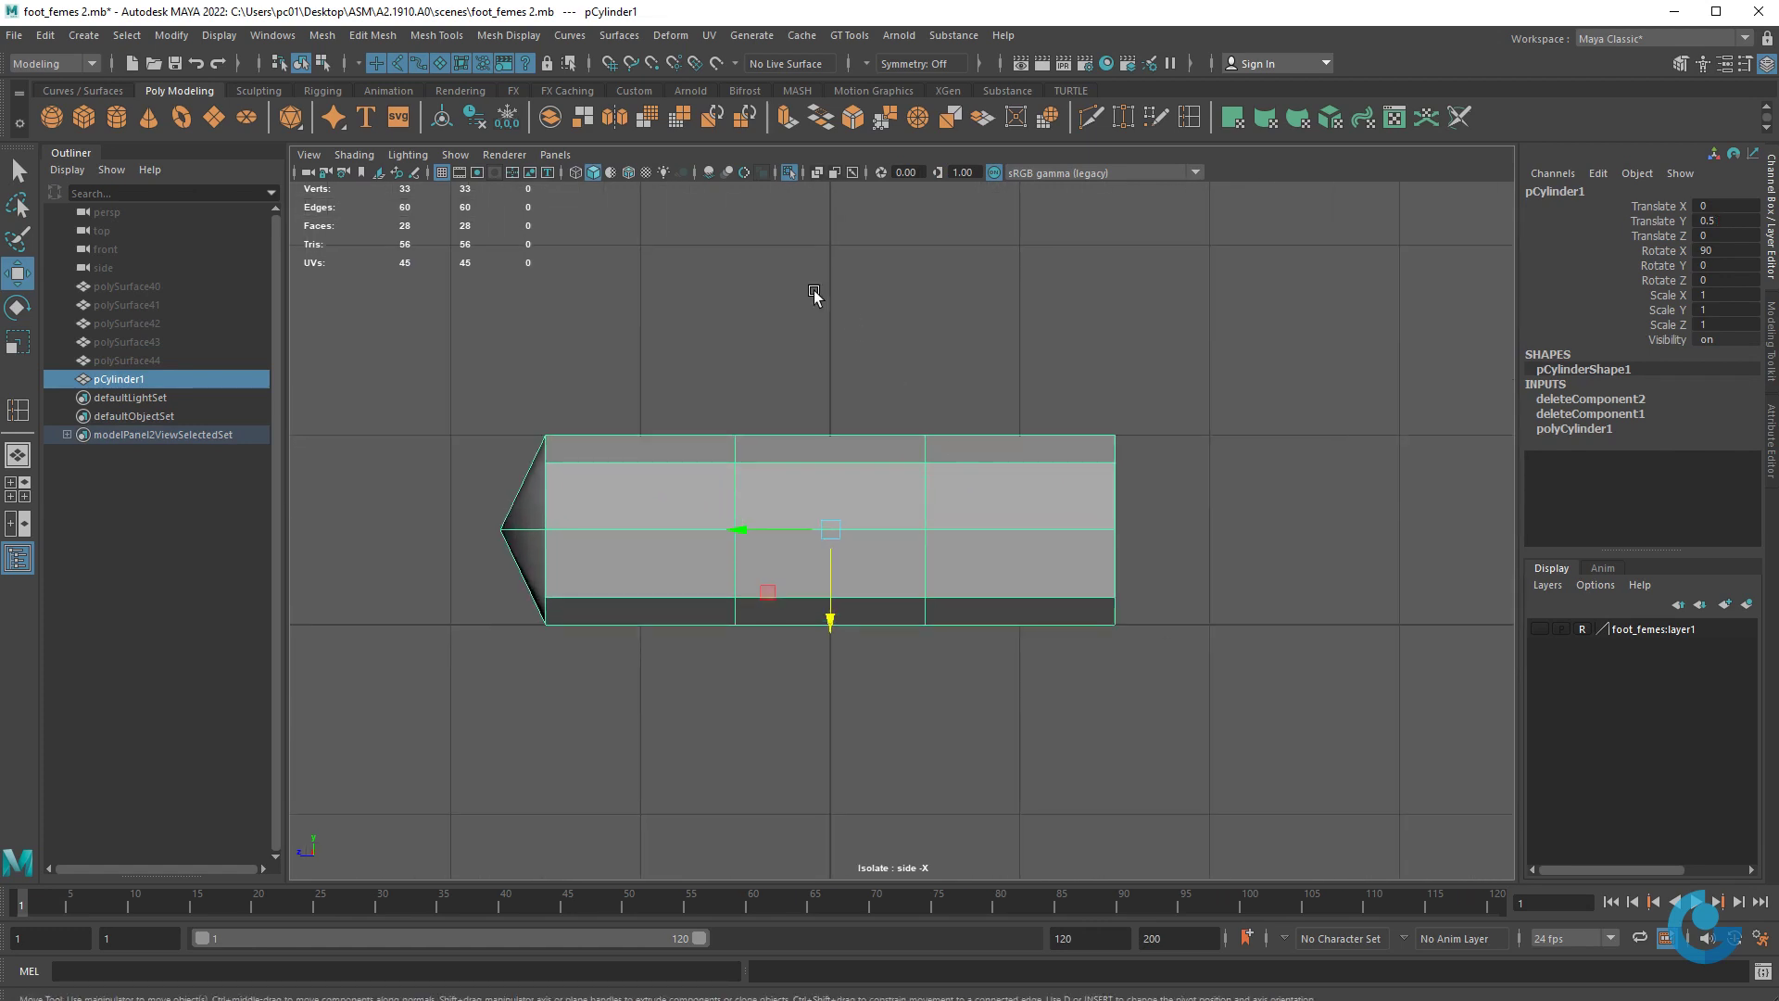
- Raise the body and right-end vertex columns to bend the mesh, and push the tip further left
{"action": "right_click_drag", "start_coordinate": [1061, 474], "coordinate": [967, 471]}
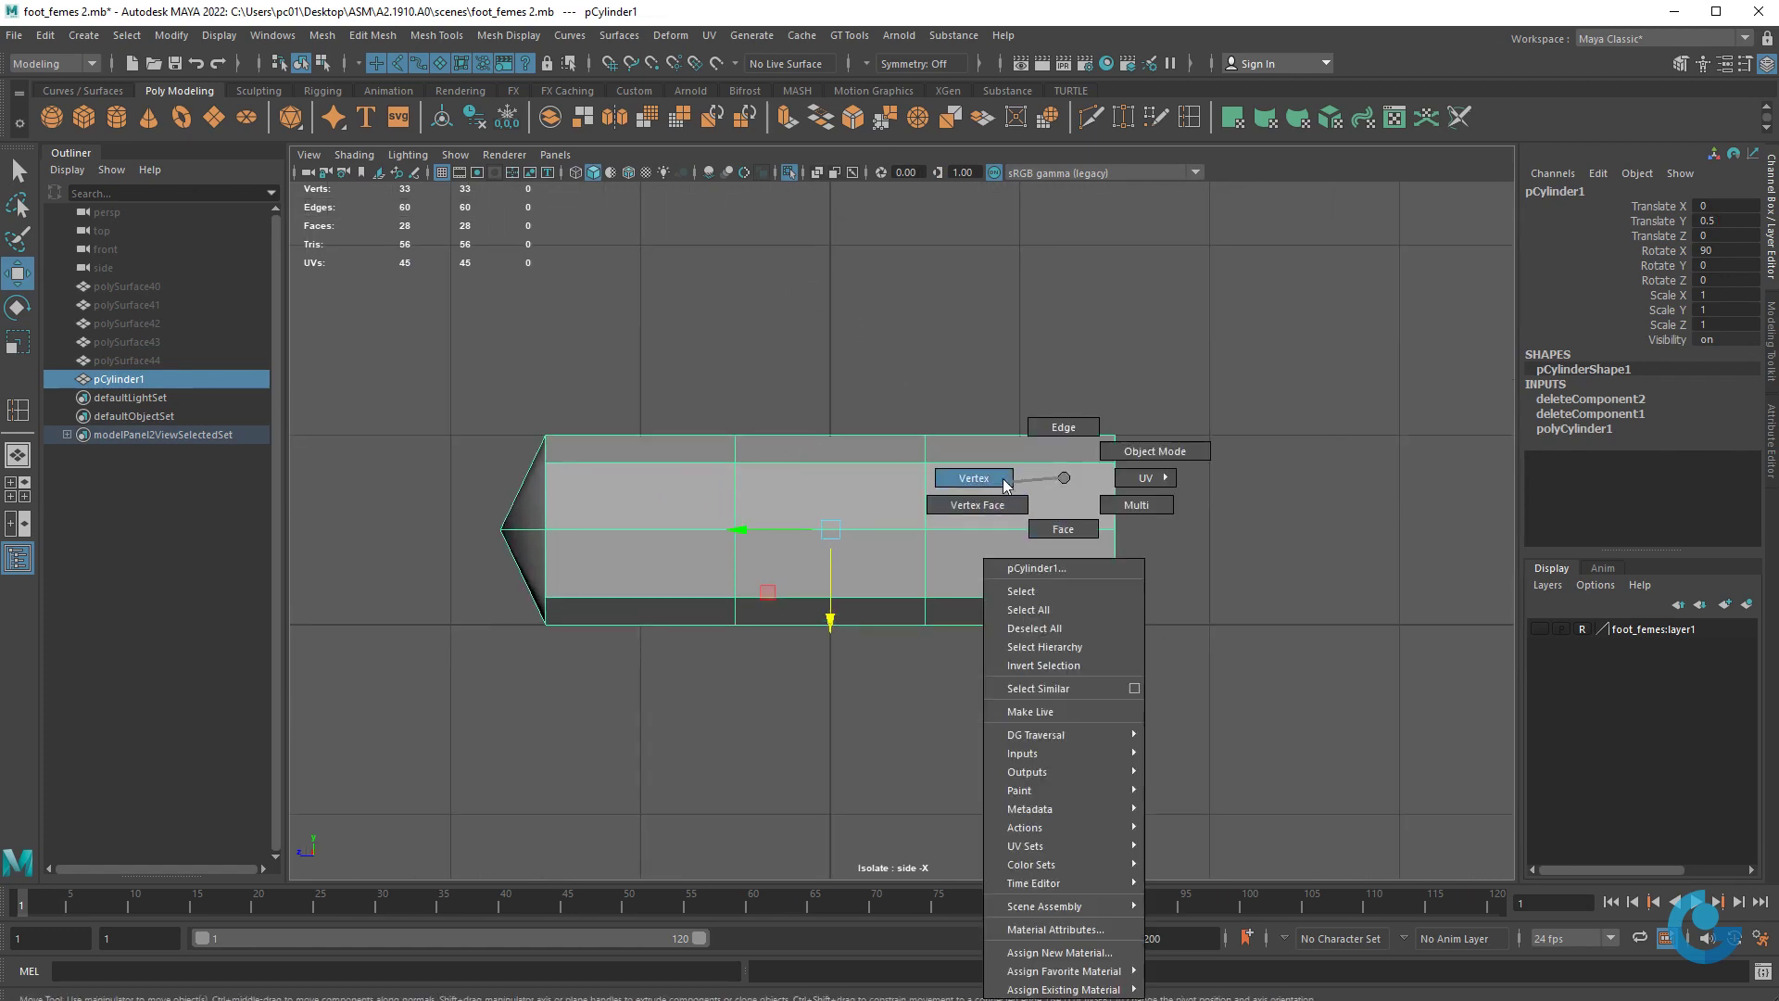
{"action": "left_click_drag", "start_coordinate": [679, 335], "coordinate": [1171, 719]}
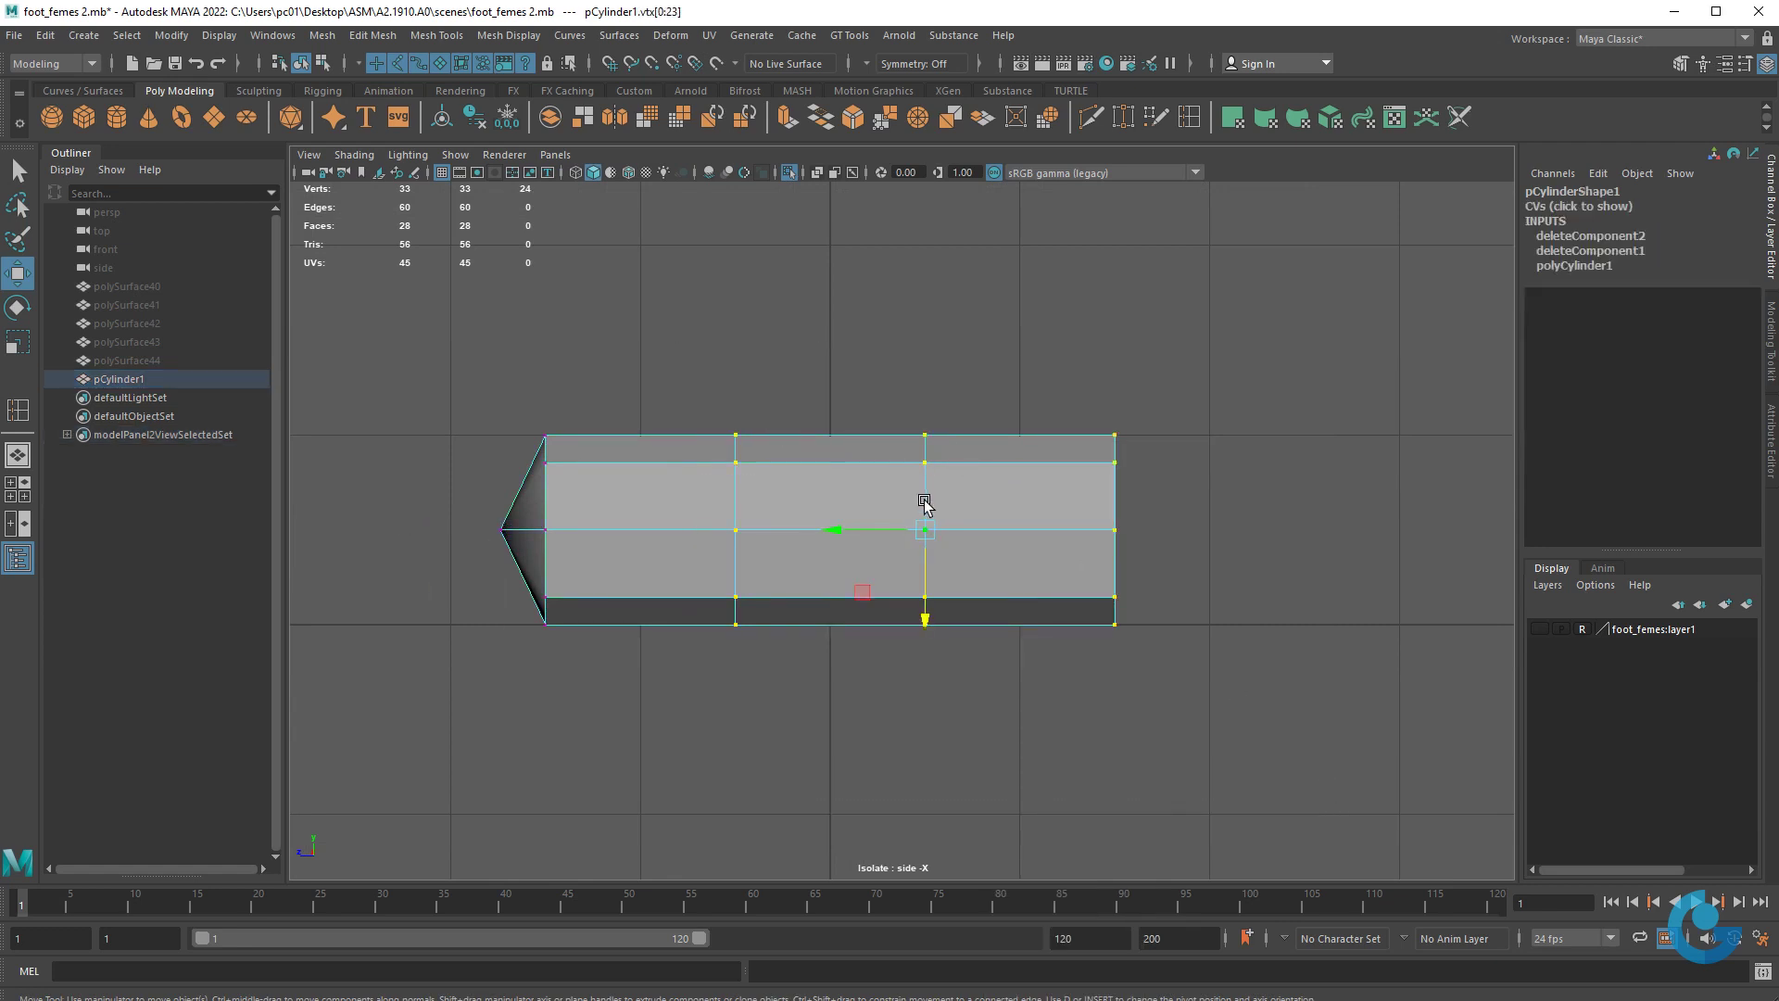
{"action": "left_click_drag", "start_coordinate": [927, 613], "coordinate": [934, 578]}
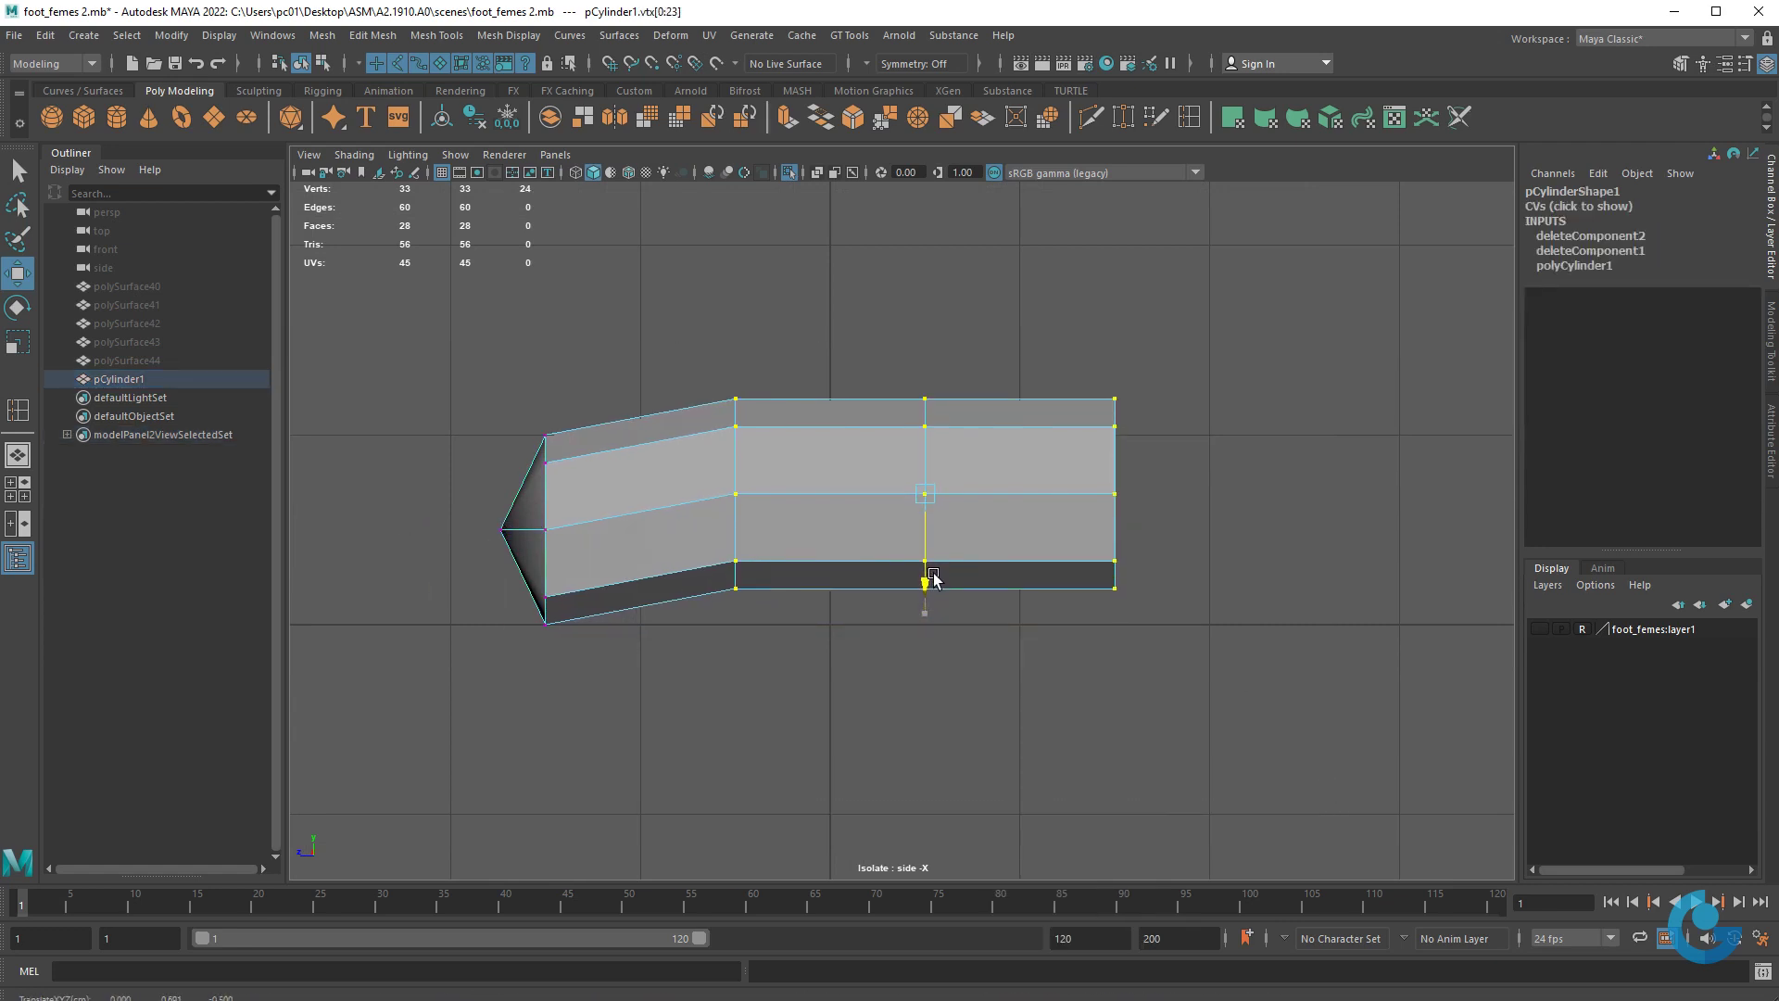
{"action": "left_click_drag", "start_coordinate": [1073, 315], "coordinate": [1247, 663]}
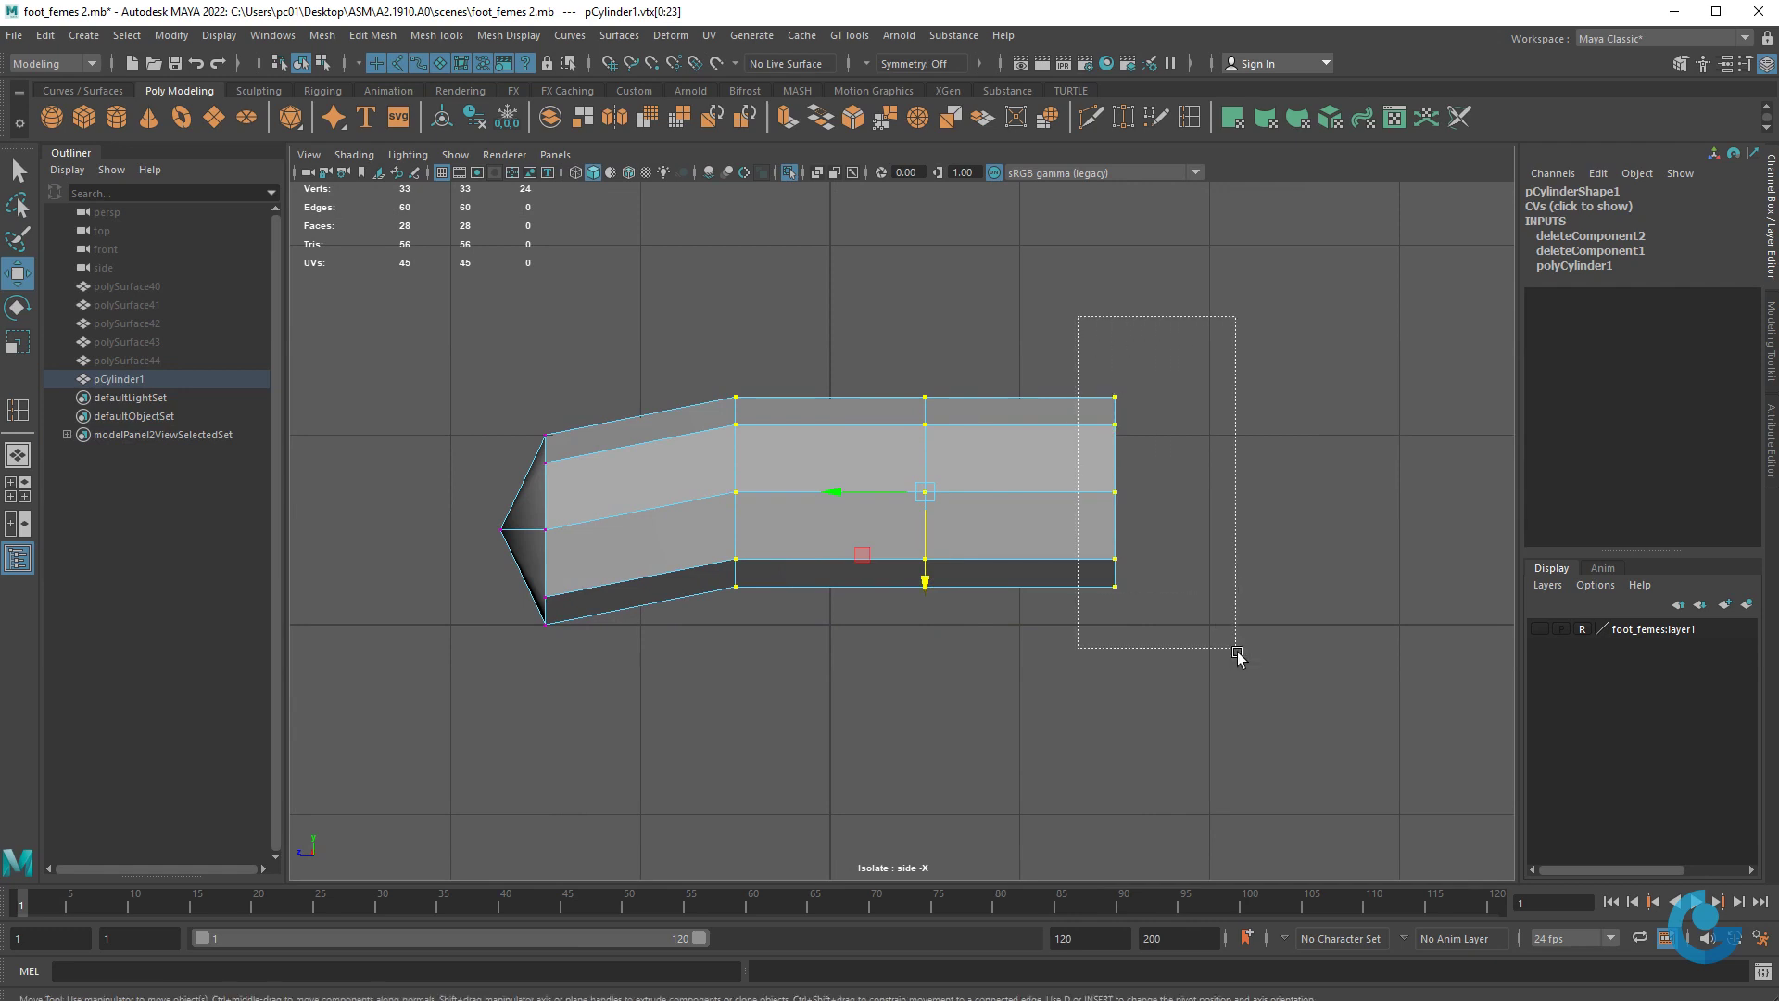
{"action": "left_click_drag", "start_coordinate": [1116, 586], "coordinate": [1117, 568]}
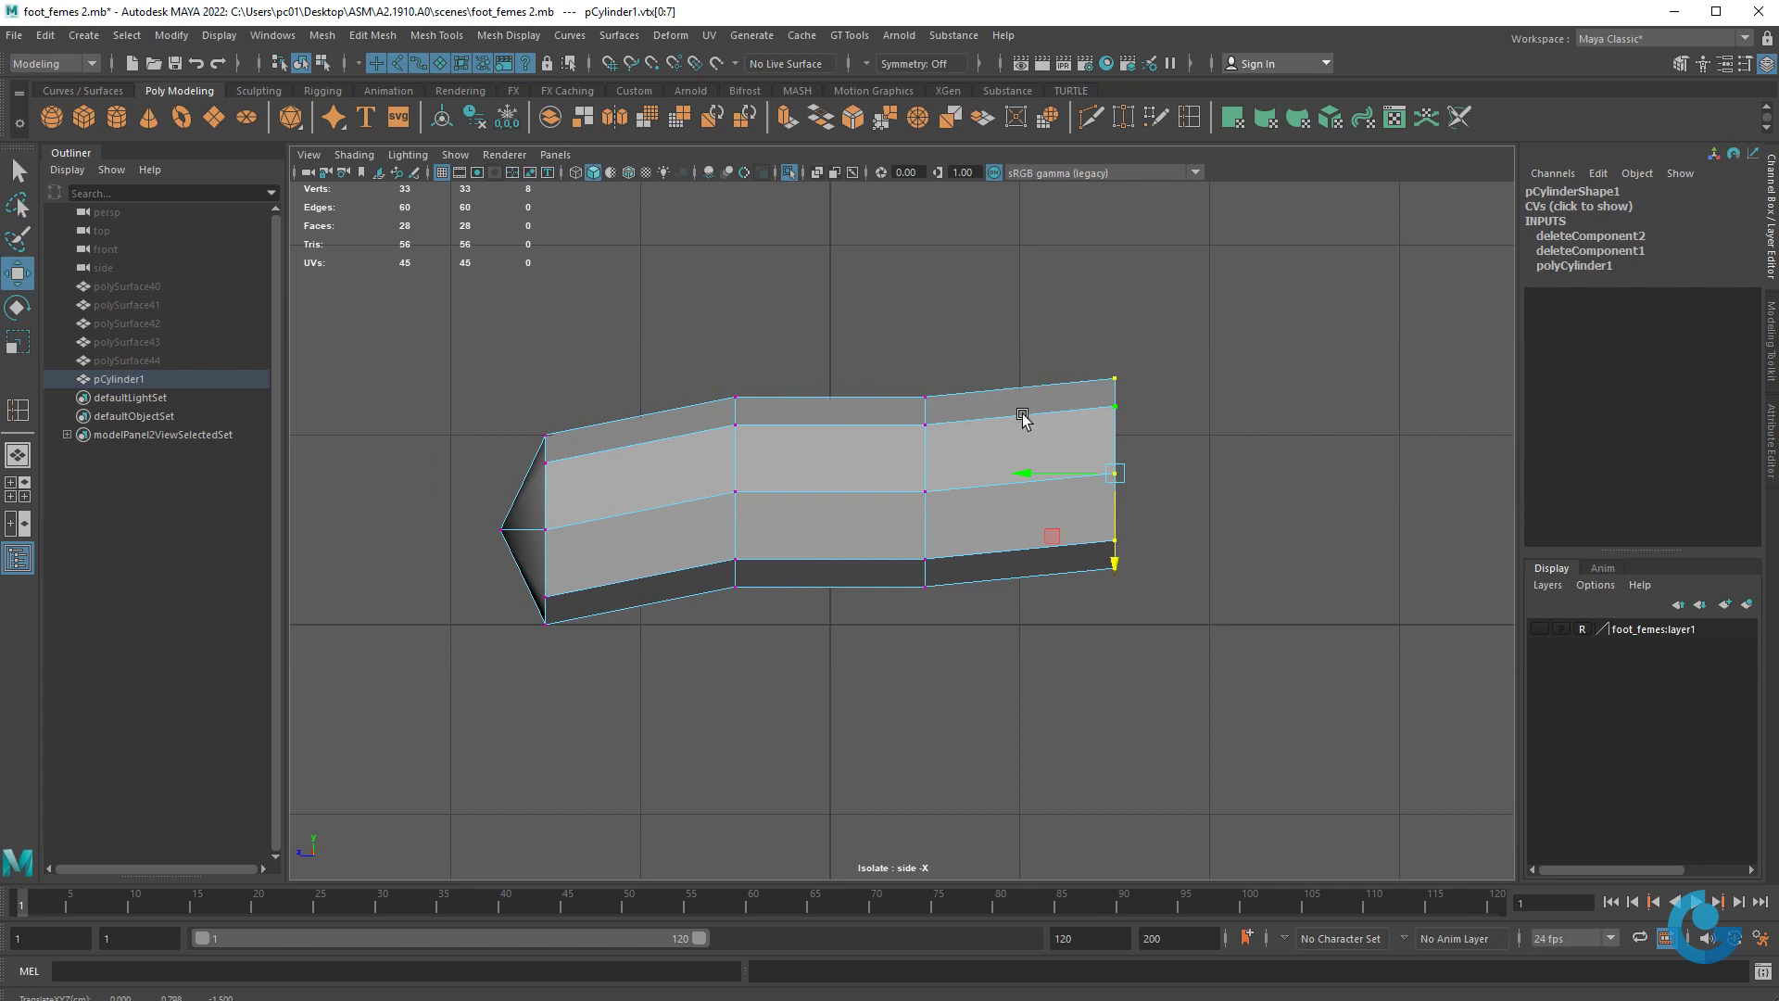
{"action": "left_click_drag", "start_coordinate": [691, 320], "coordinate": [792, 667]}
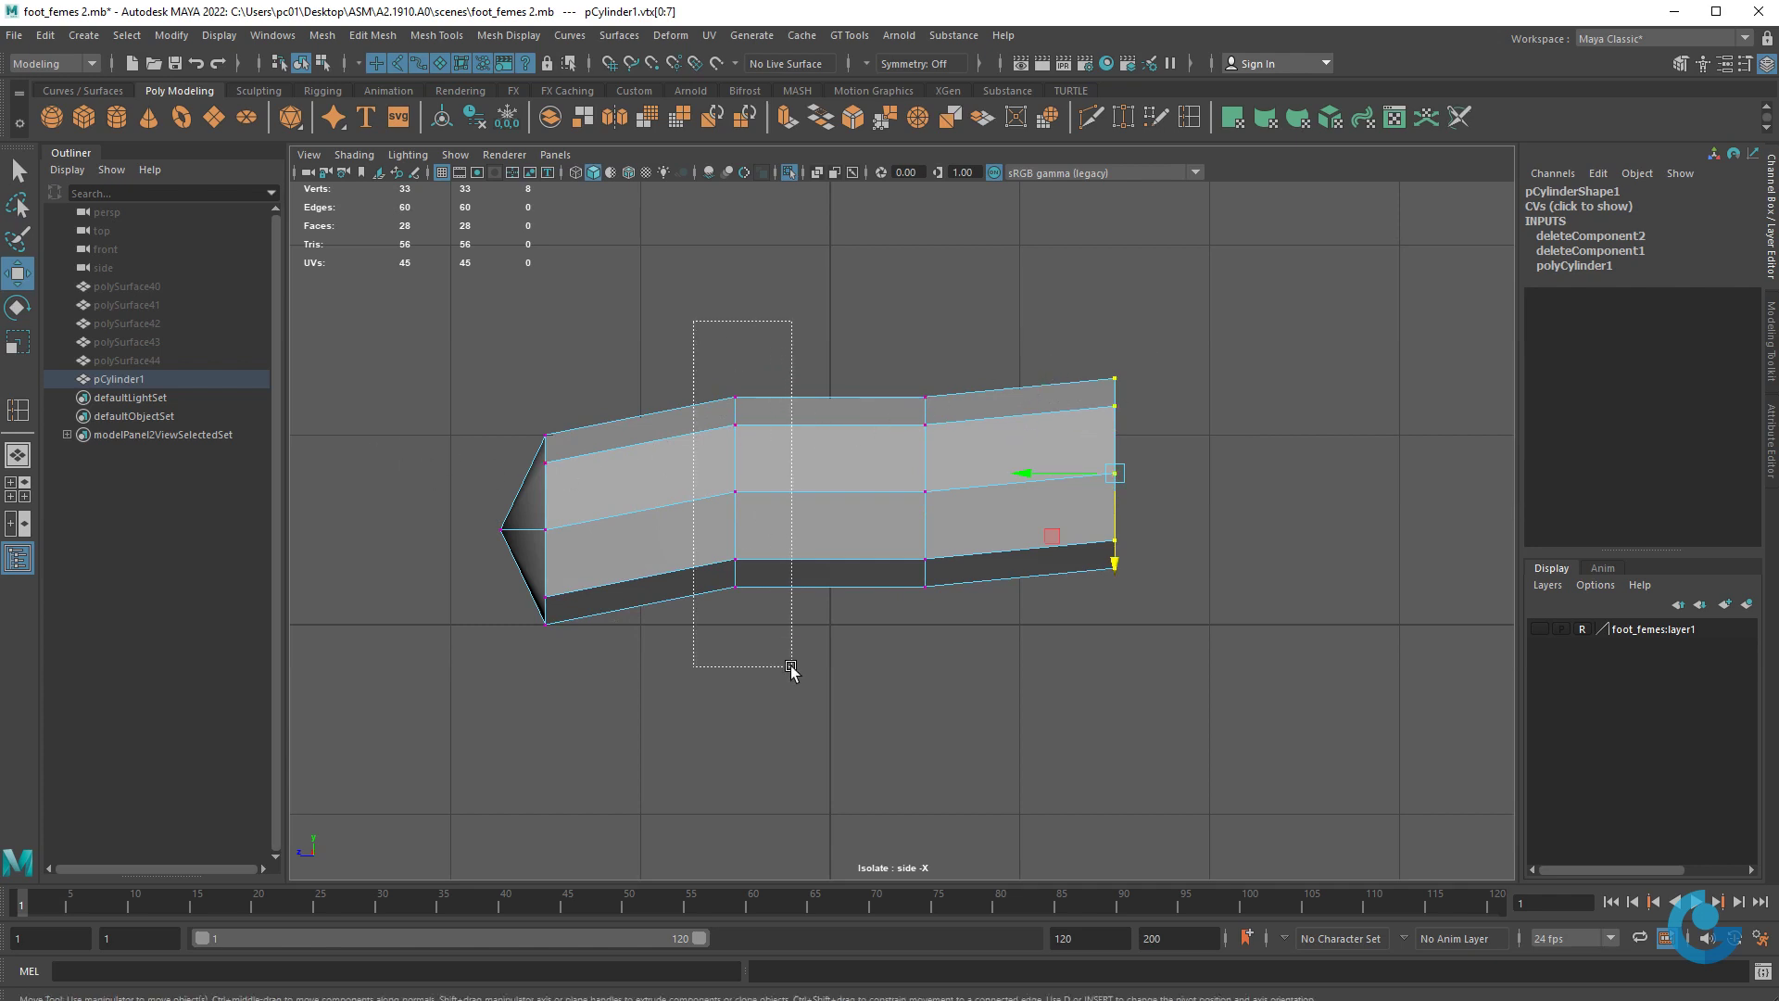
{"action": "mouse_move", "coordinate": [735, 582]}
{"action": "left_mouse_down"}
{"action": "mouse_move", "coordinate": [739, 531]}
{"action": "mouse_move", "coordinate": [737, 549]}
{"action": "left_mouse_up"}
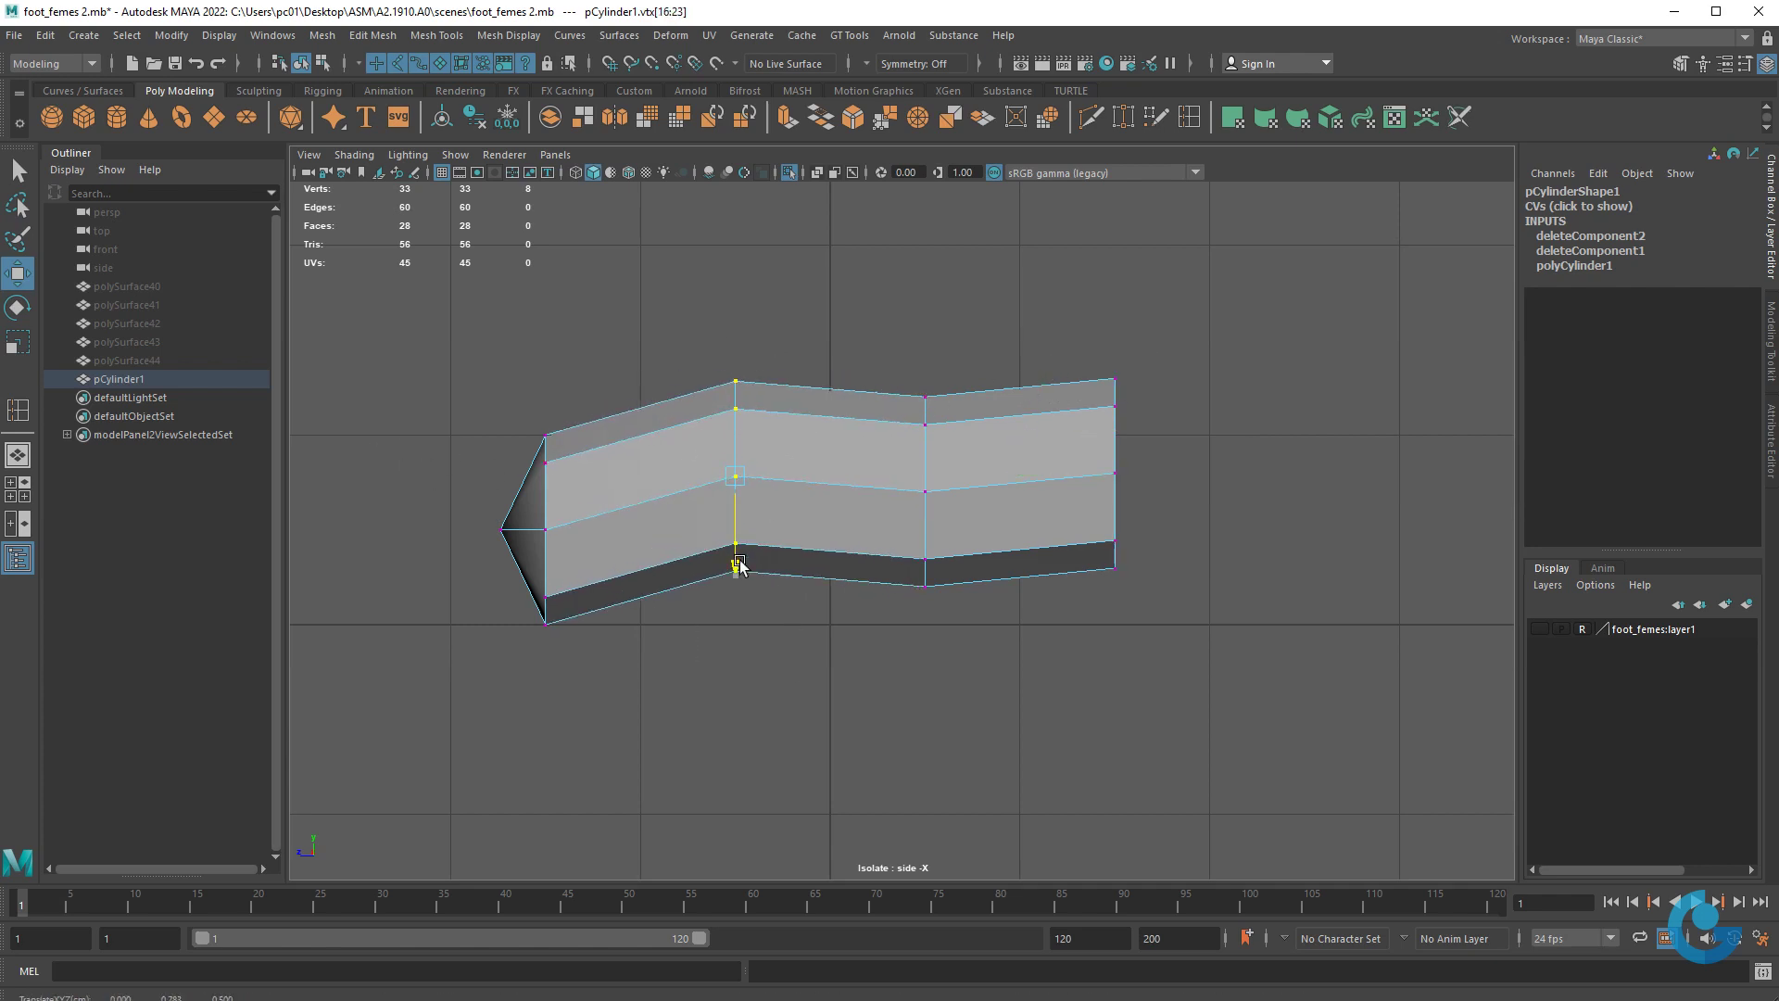
{"action": "key", "text": "ctrl+z"}
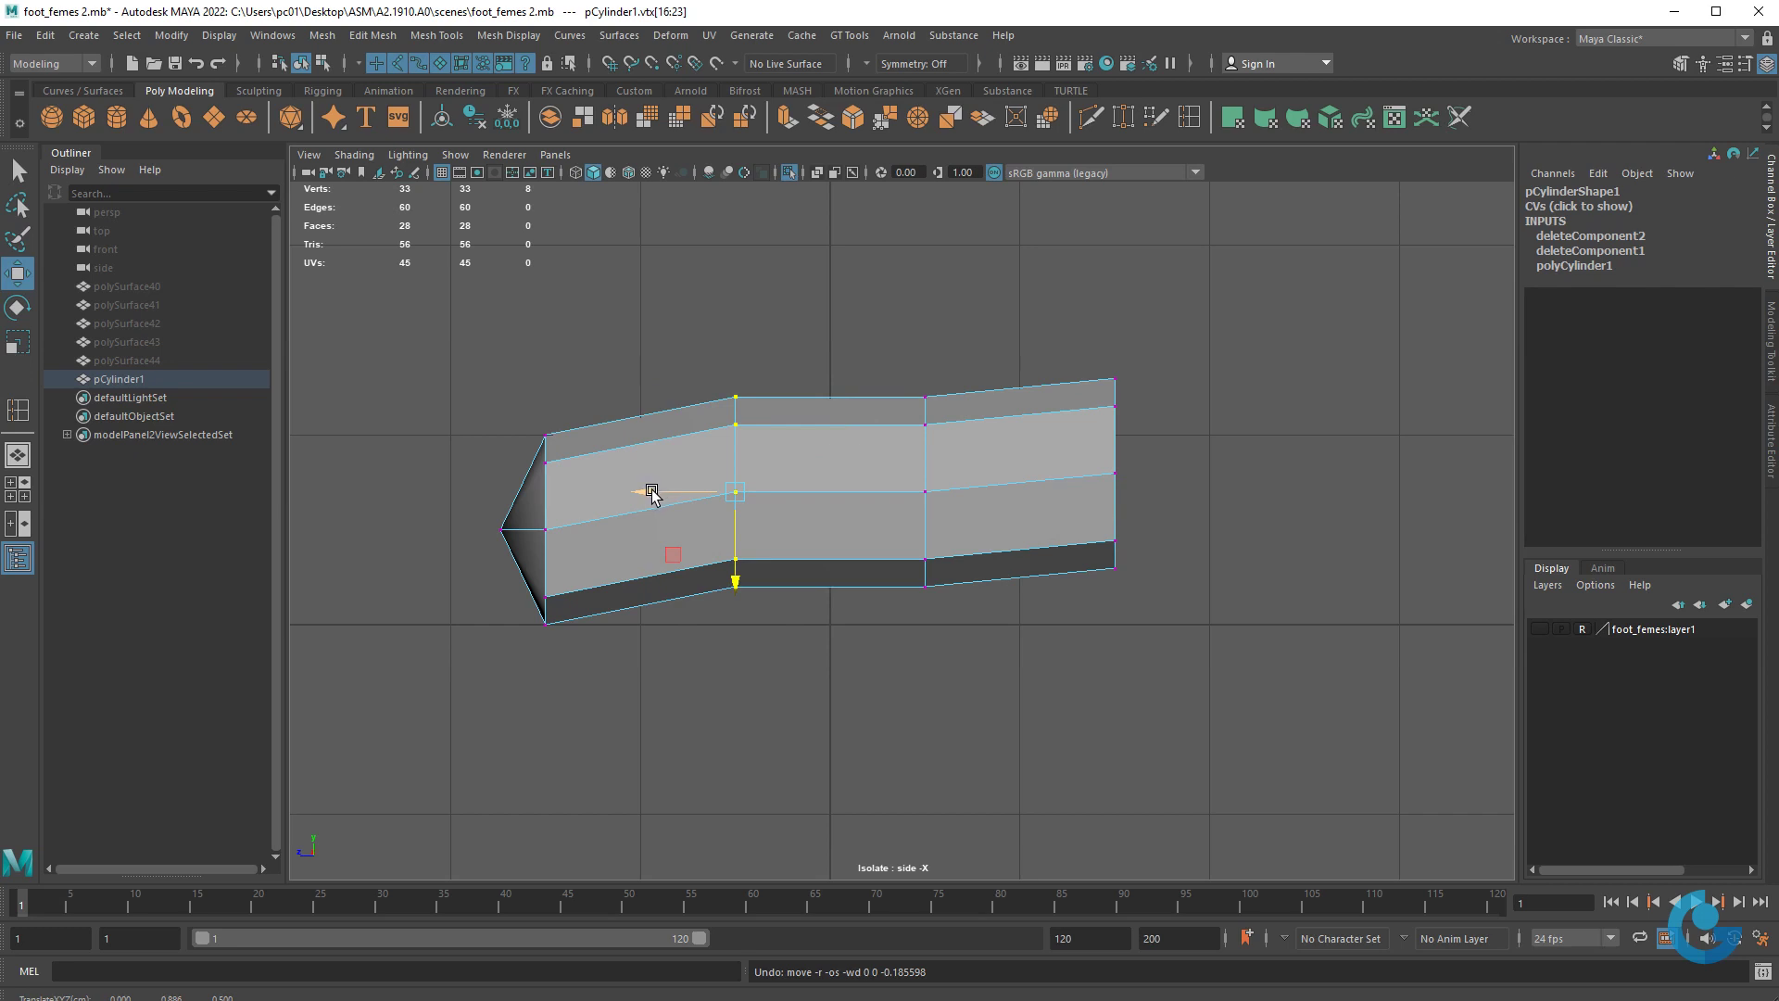
{"action": "left_click_drag", "start_coordinate": [480, 361], "coordinate": [596, 691]}
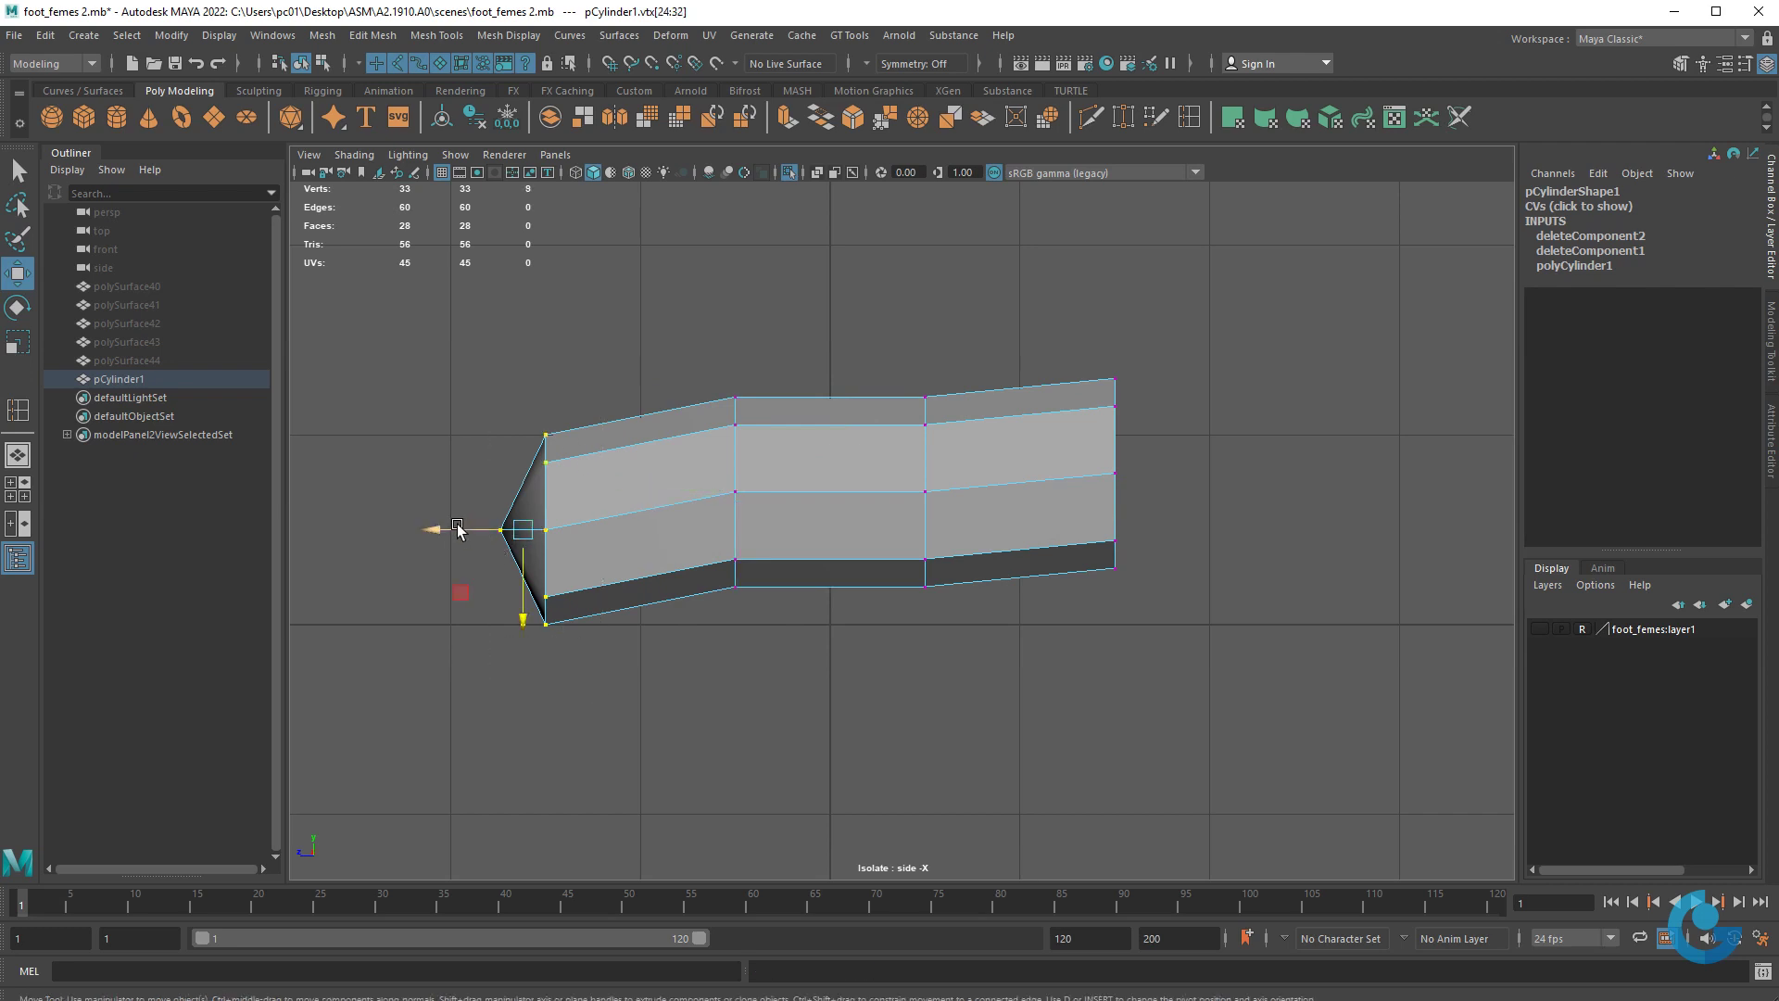
{"action": "left_click_drag", "start_coordinate": [454, 535], "coordinate": [434, 534]}
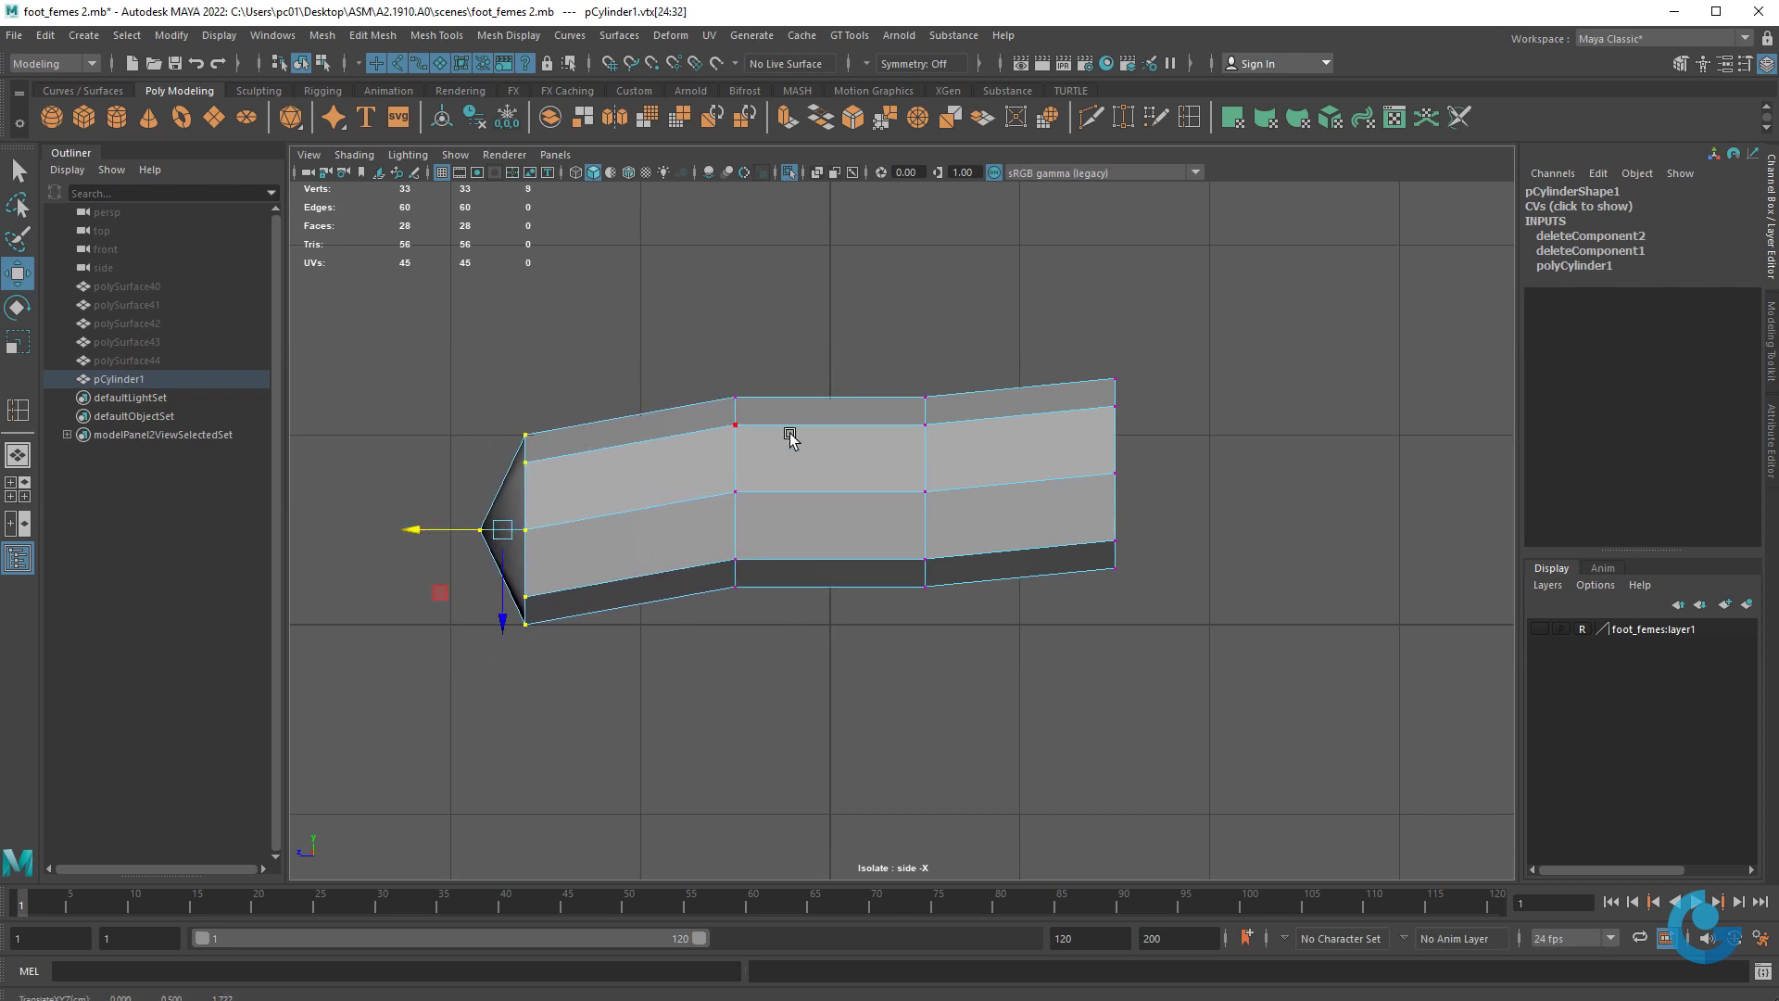
- Move the top-right vertices right to slant the open end
{"action": "left_click_drag", "start_coordinate": [1114, 318], "coordinate": [1270, 715]}
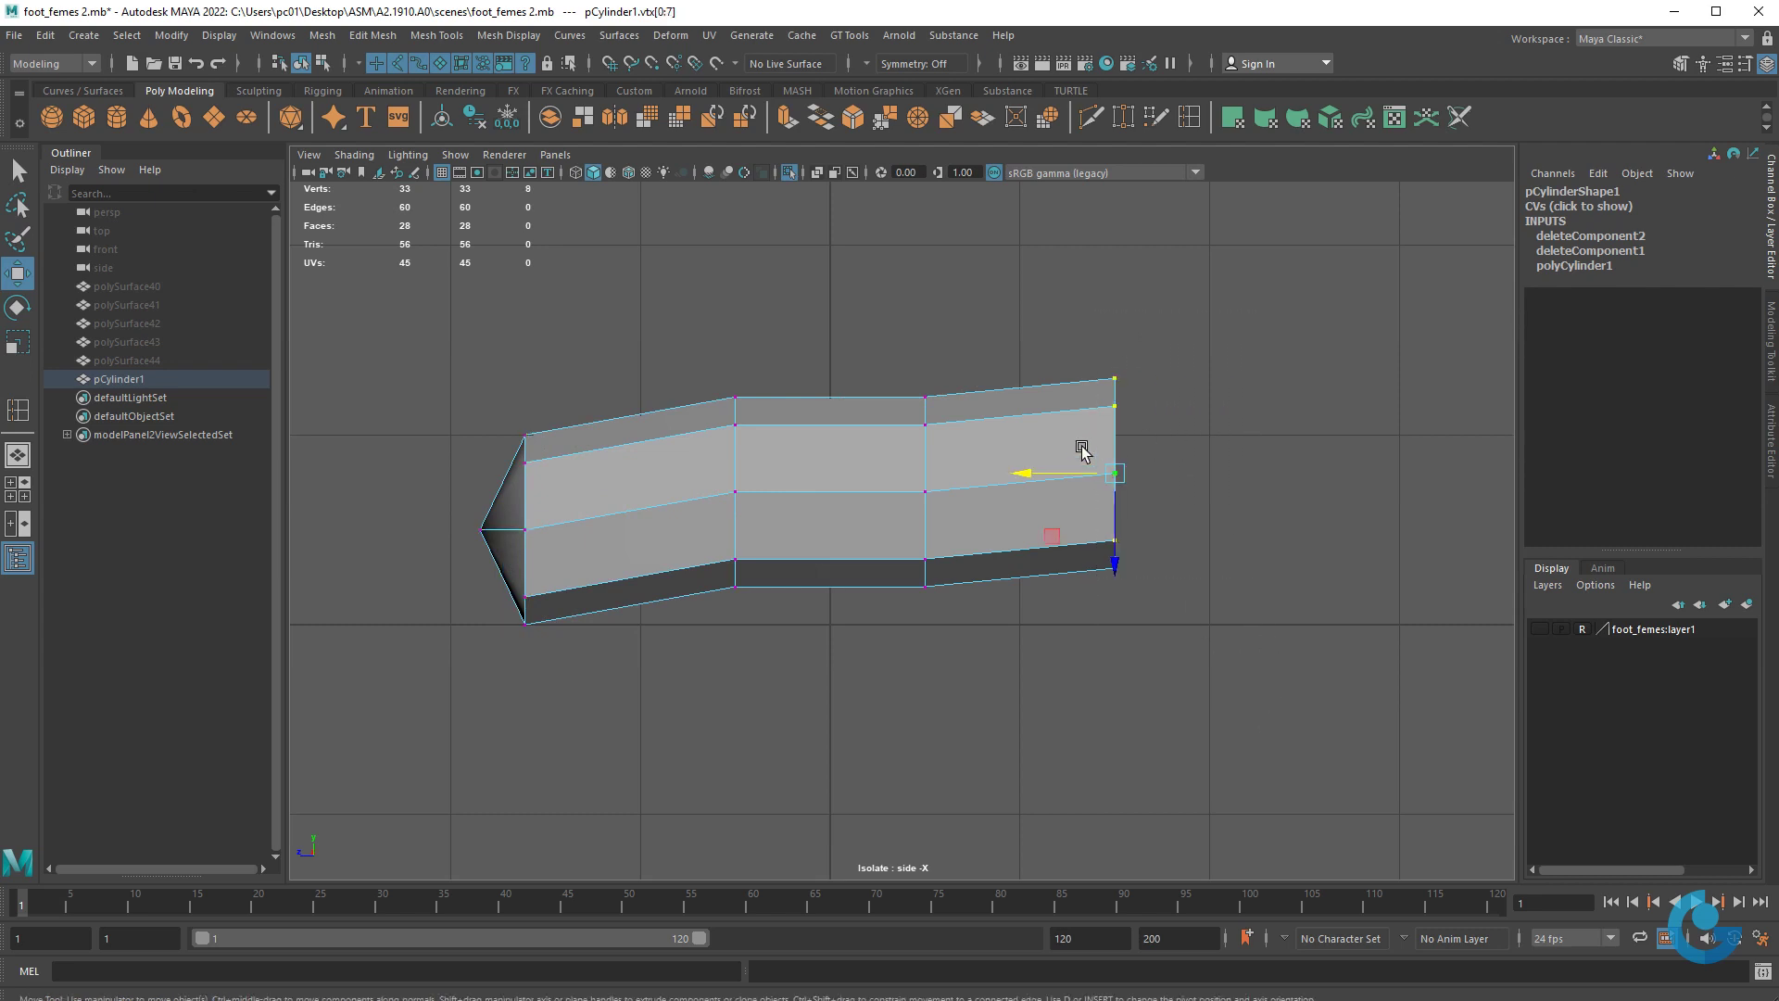
{"action": "left_click_drag", "start_coordinate": [1081, 316], "coordinate": [1167, 408]}
{"action": "left_click_drag", "start_coordinate": [1043, 392], "coordinate": [992, 394]}
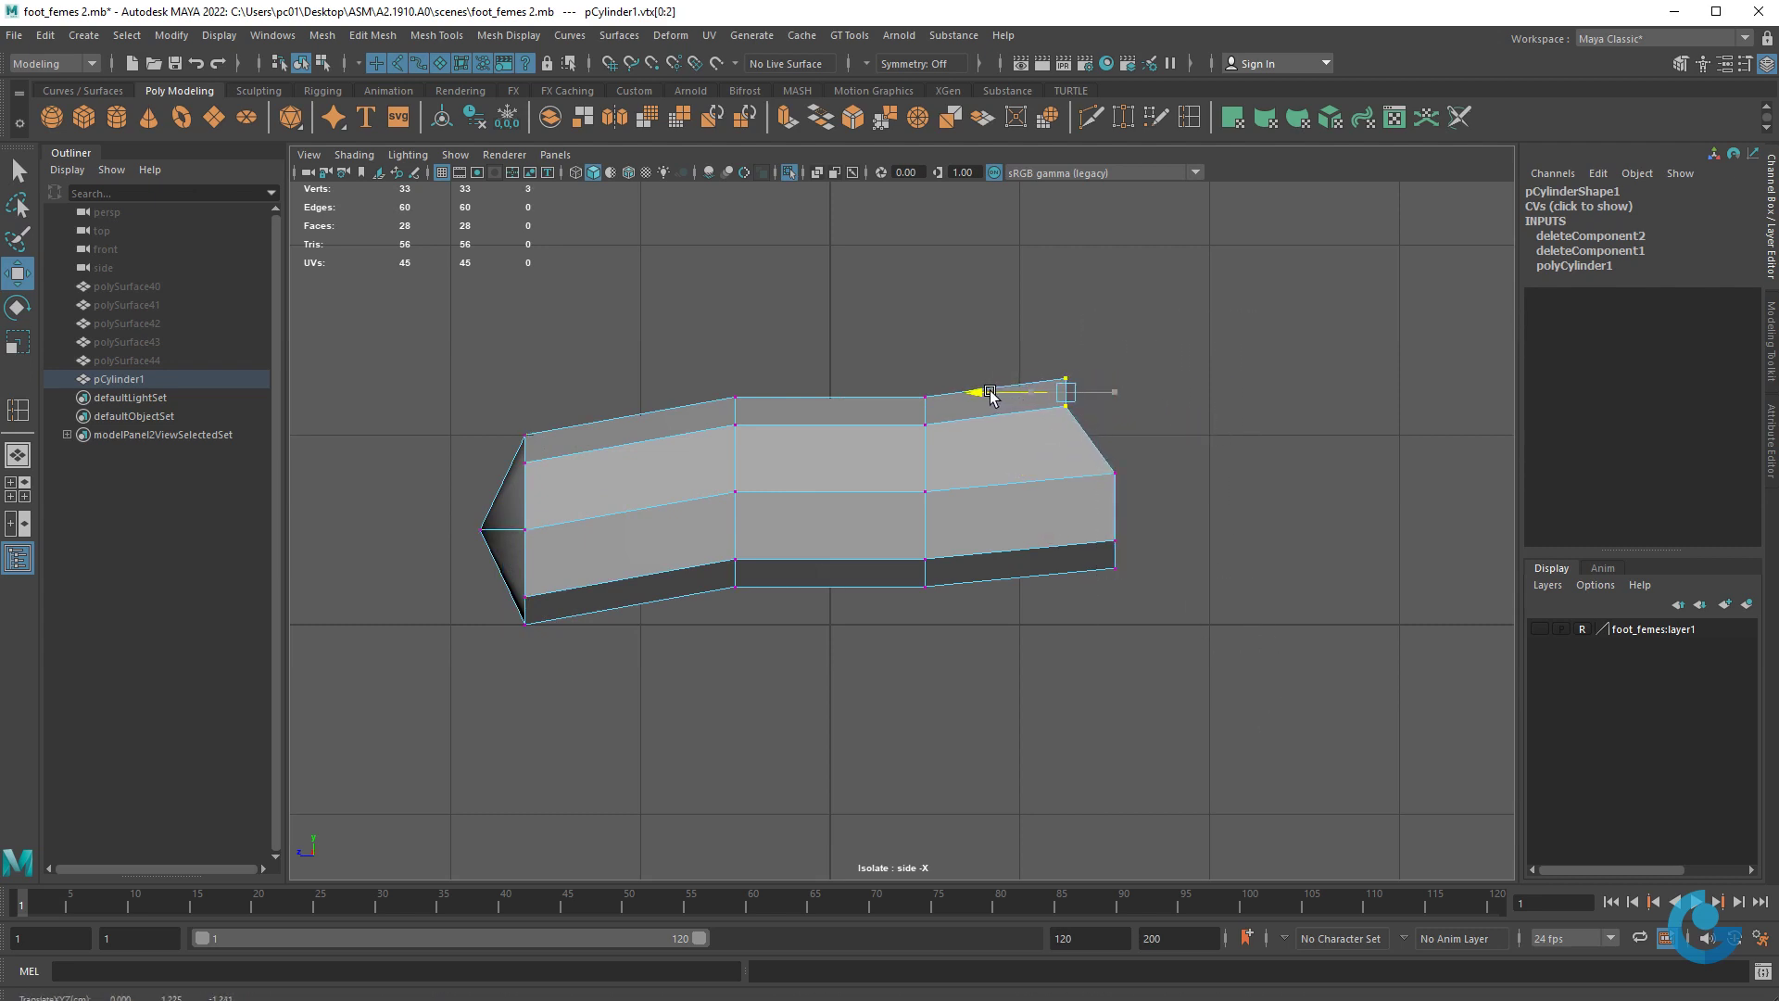
{"action": "left_click_drag", "start_coordinate": [1099, 530], "coordinate": [1172, 612]}
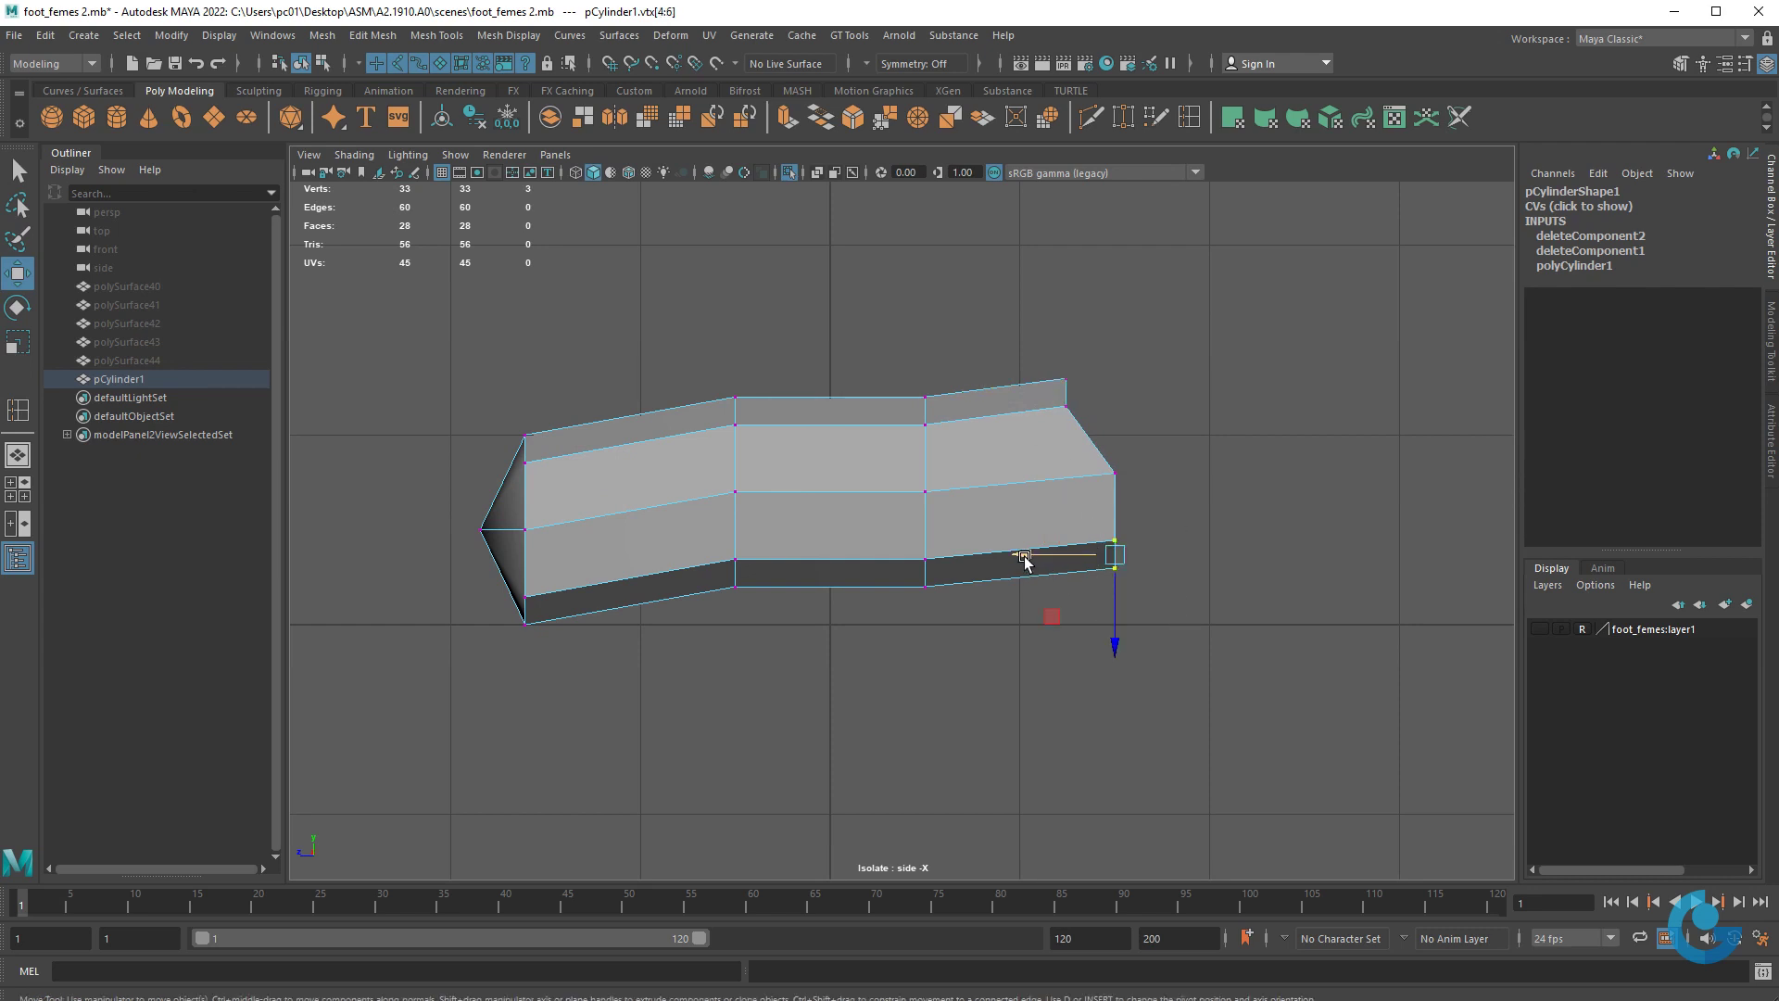
{"action": "left_click_drag", "start_coordinate": [1045, 386], "coordinate": [1110, 414]}
{"action": "left_click_drag", "start_coordinate": [996, 395], "coordinate": [1087, 389]}
- Slide the bottom-right vertices left and push the top-right corner vertex further out
{"action": "left_click_drag", "start_coordinate": [1076, 524], "coordinate": [1211, 615]}
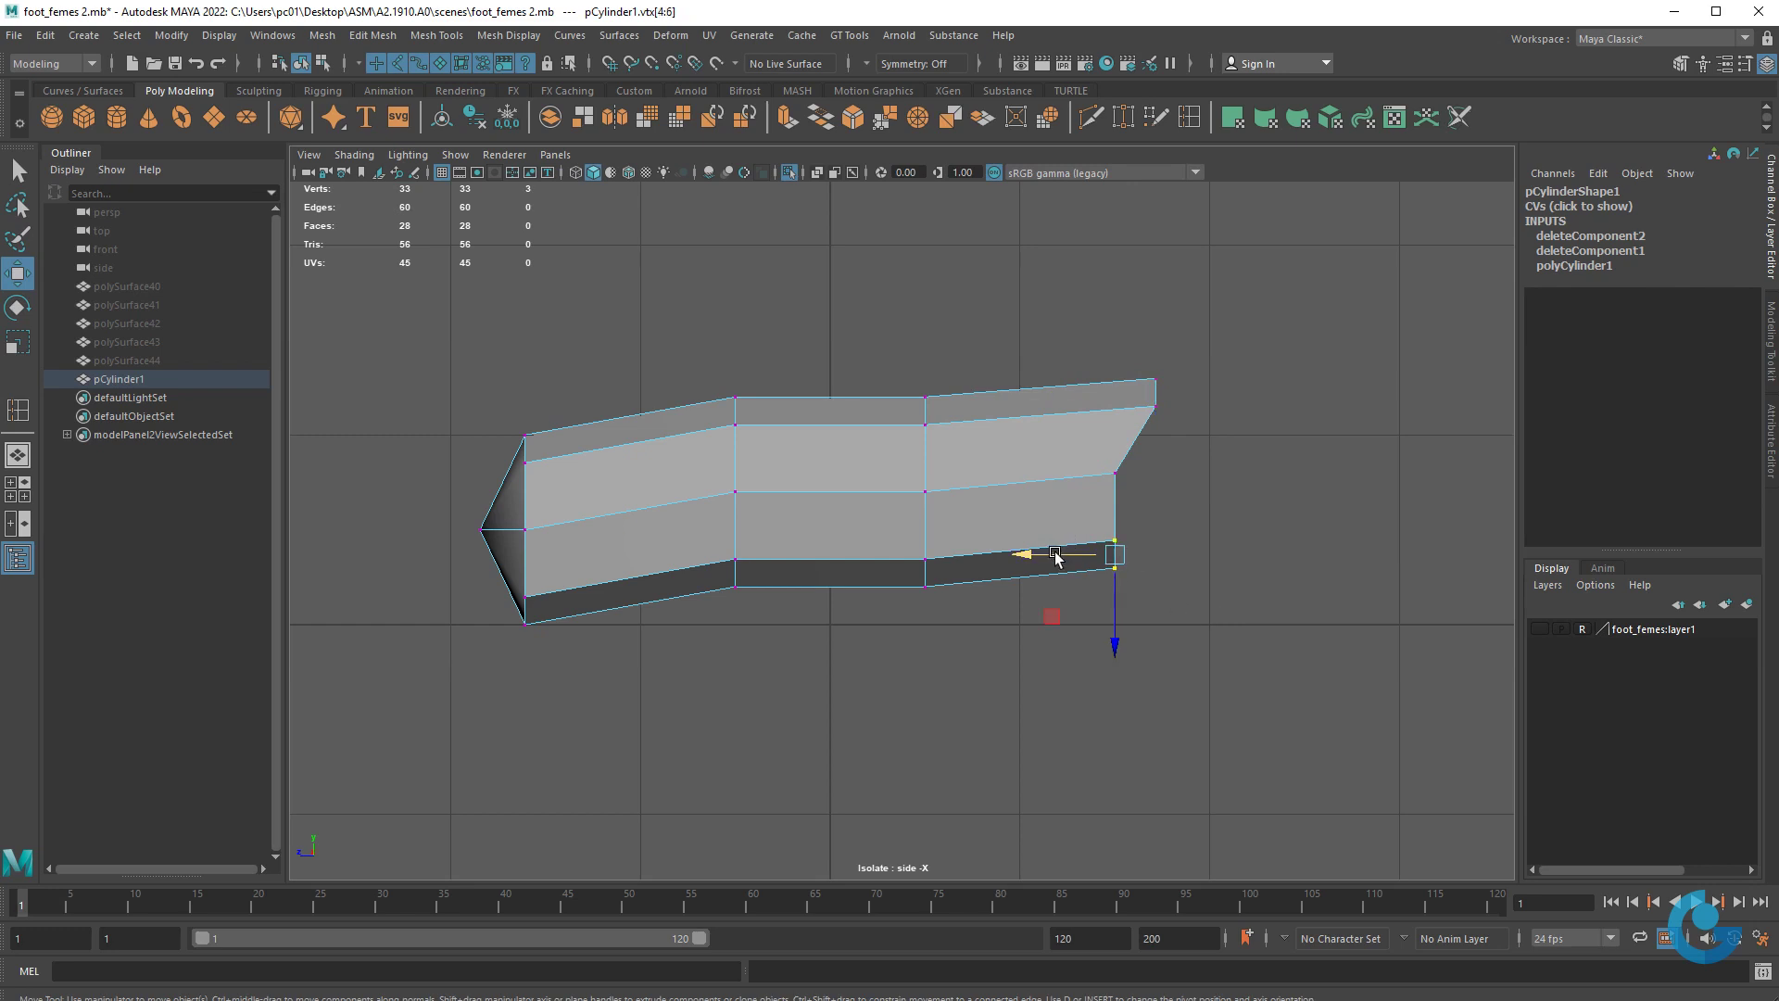
{"action": "mouse_move", "coordinate": [1054, 554]}
{"action": "left_mouse_down"}
{"action": "mouse_move", "coordinate": [1023, 554]}
{"action": "mouse_move", "coordinate": [1195, 649]}
{"action": "left_mouse_up"}
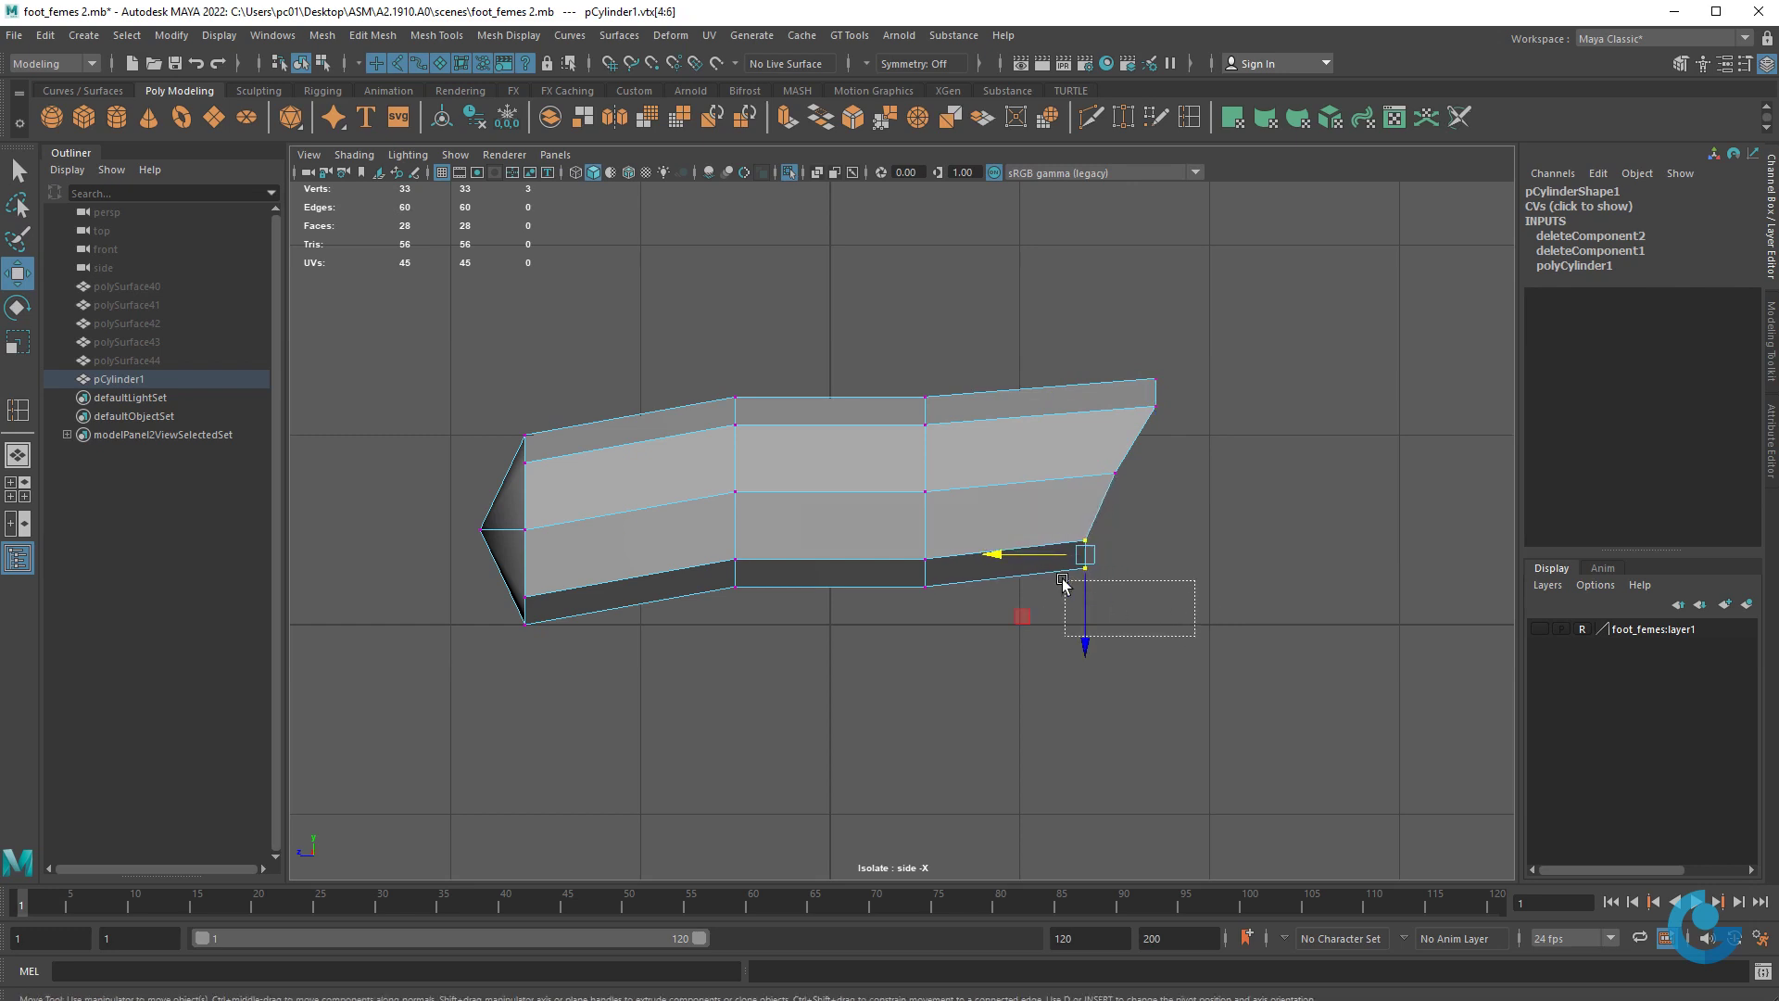
{"action": "left_click_drag", "start_coordinate": [1015, 575], "coordinate": [1004, 573]}
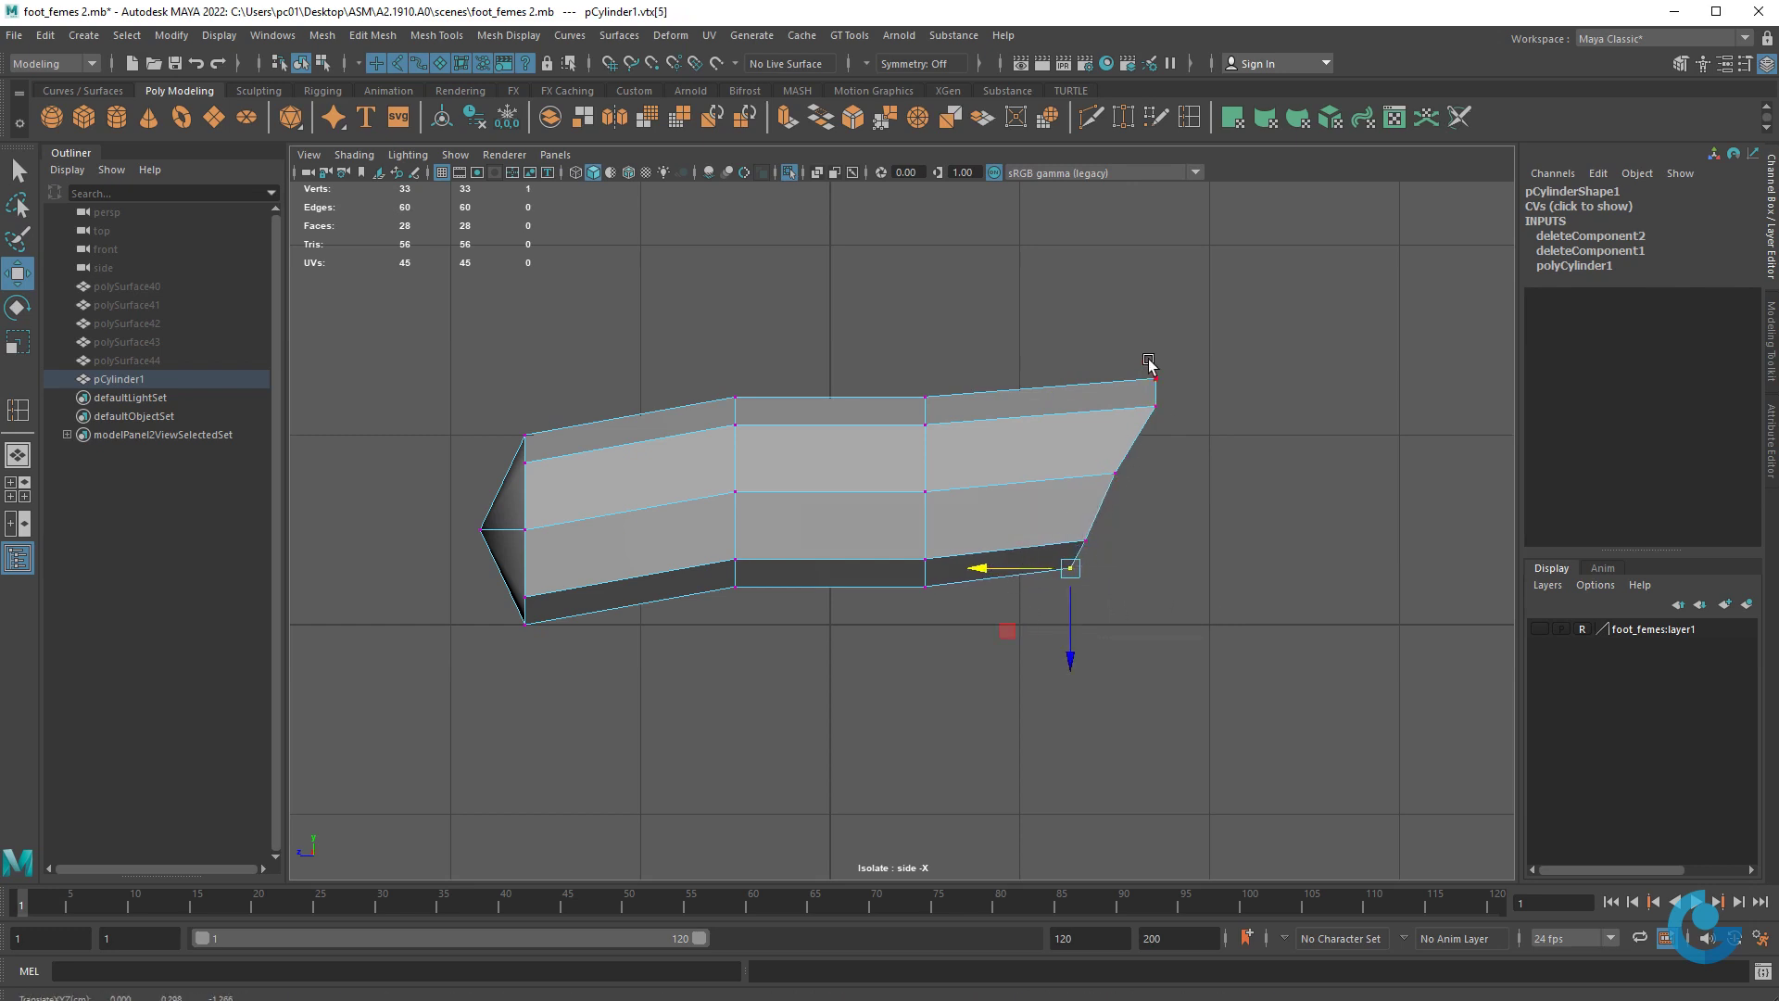
{"action": "left_click_drag", "start_coordinate": [1145, 352], "coordinate": [1195, 406]}
{"action": "left_click_drag", "start_coordinate": [1096, 378], "coordinate": [1112, 378]}
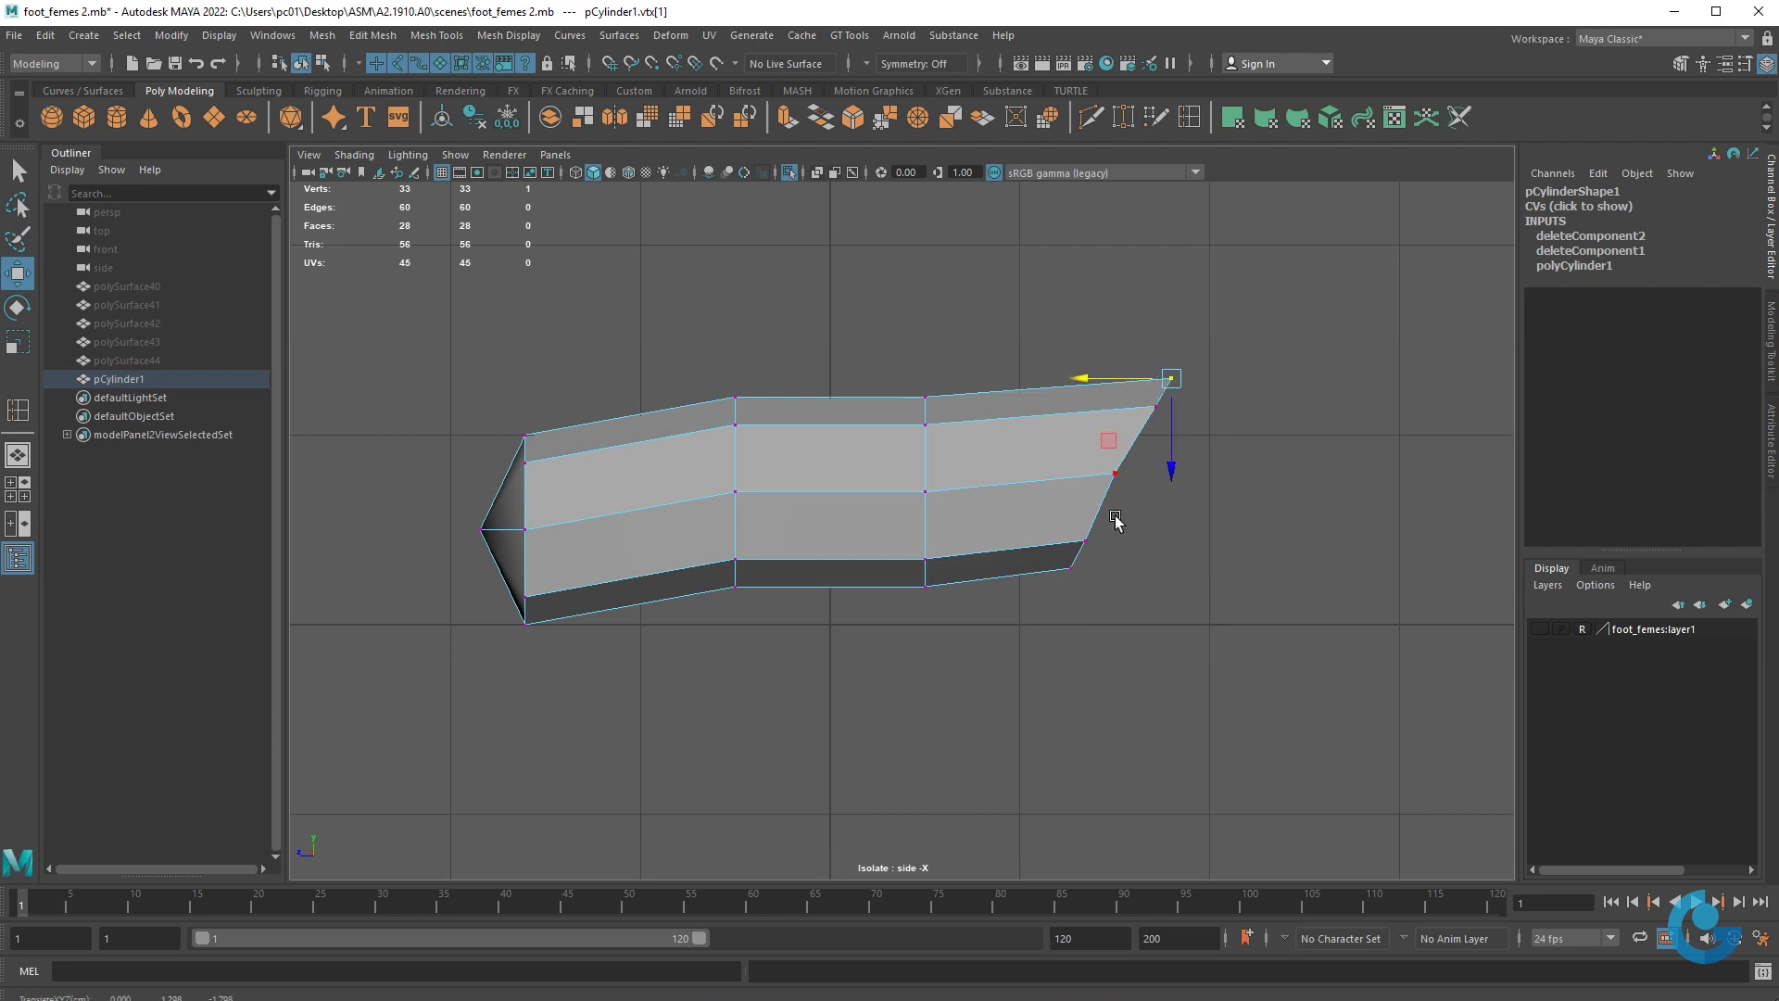
- Shift the middle vertex column slightly right and adjust it vertically
{"action": "left_click_drag", "start_coordinate": [901, 341], "coordinate": [992, 718]}
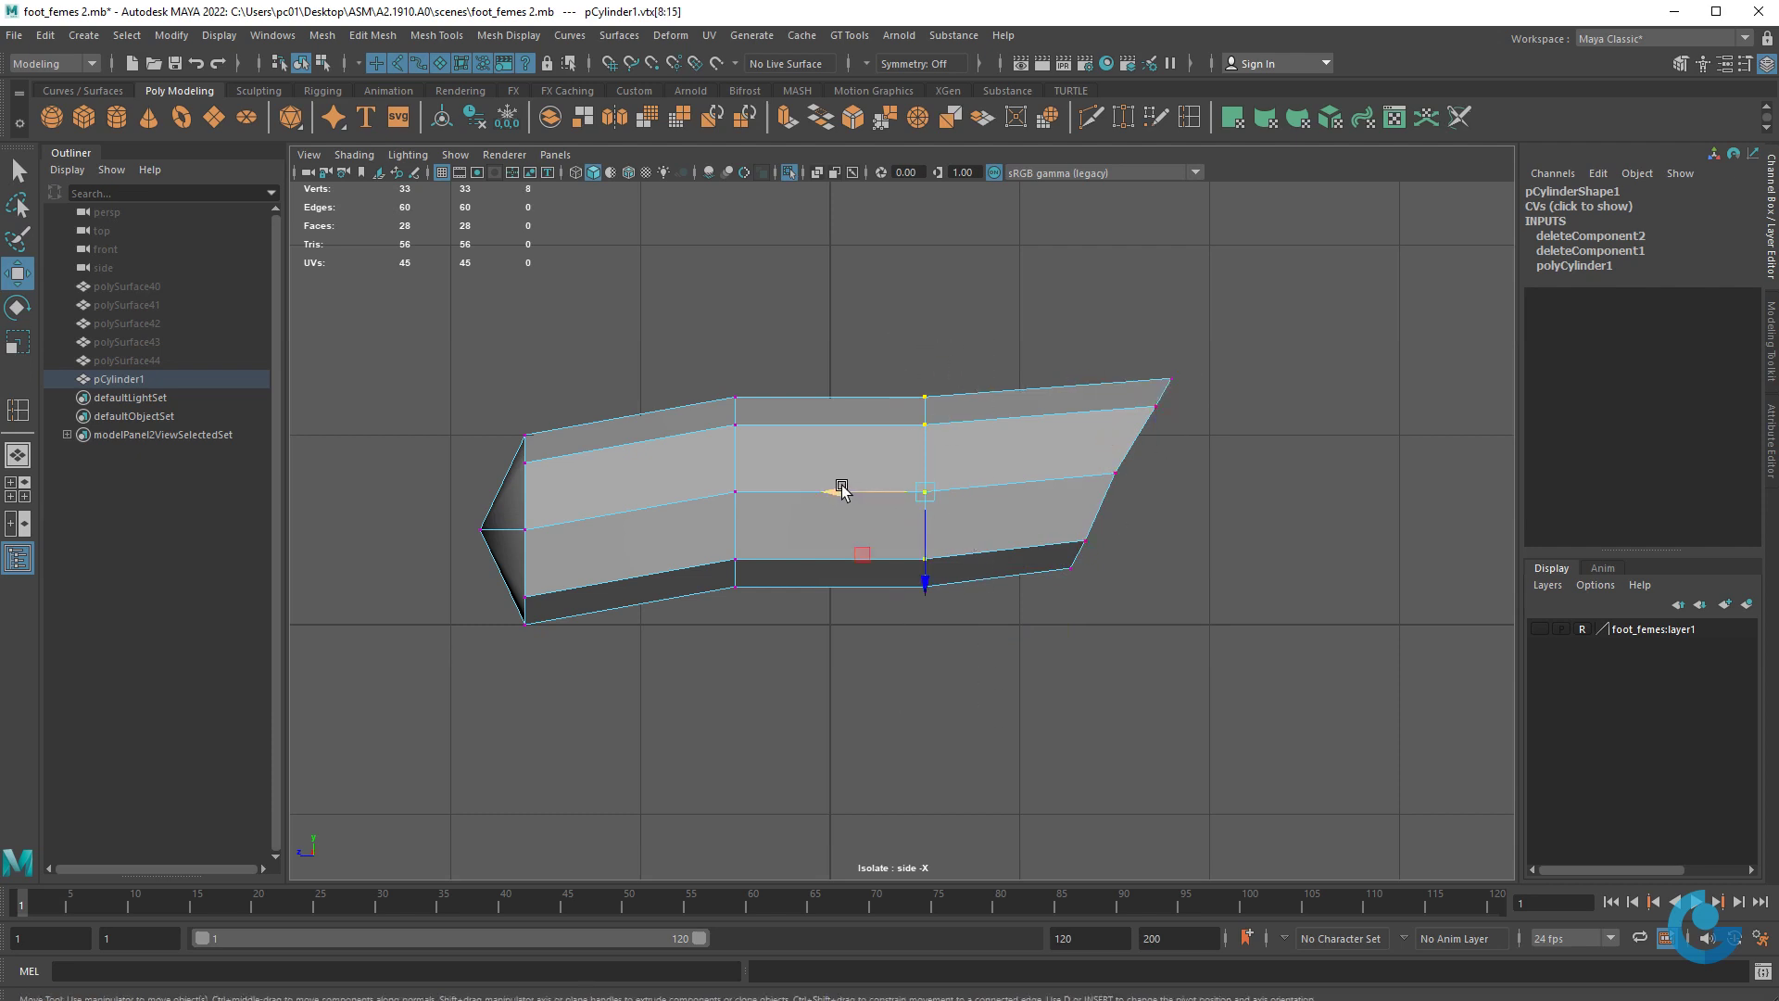
{"action": "left_click_drag", "start_coordinate": [841, 489], "coordinate": [848, 491]}
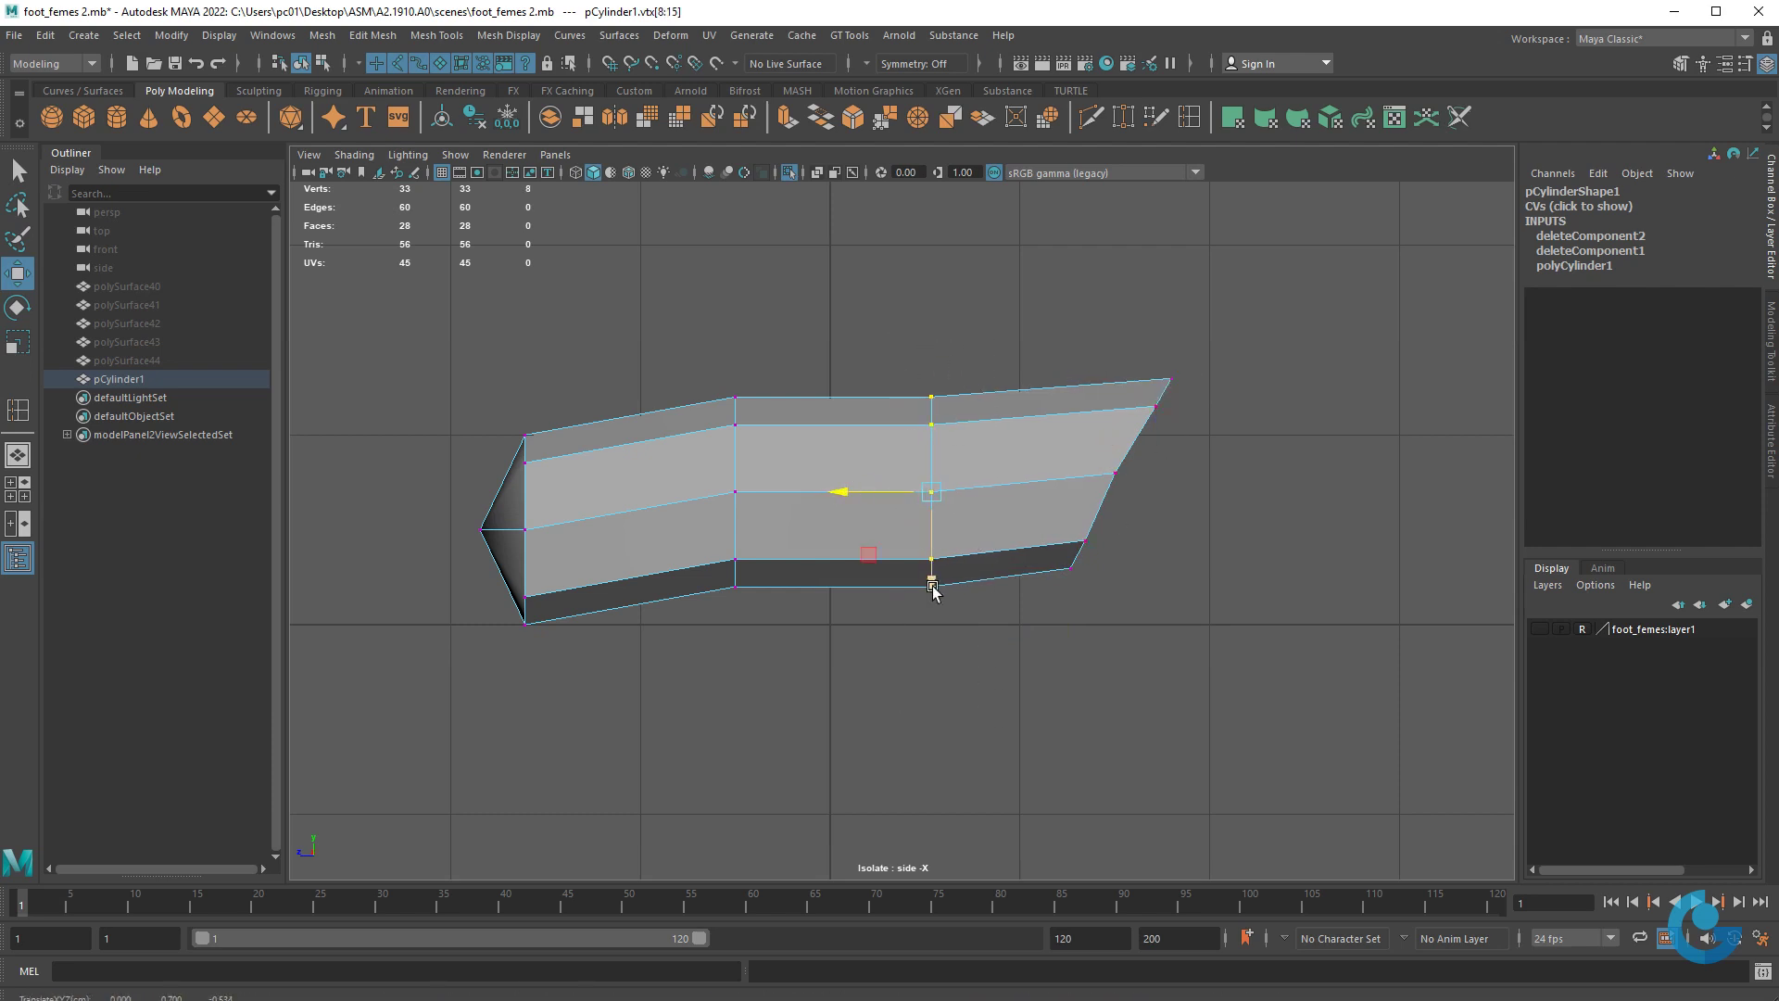
{"action": "left_click_drag", "start_coordinate": [932, 587], "coordinate": [932, 584]}
{"action": "middle_click_drag", "start_coordinate": [931, 582], "coordinate": [1176, 581], "text": "alt"}
- In perspective, select the vertices at the pointed tip and view that end head-on
{"action": "scroll", "coordinate": [860, 556], "scroll_direction": "up", "scroll_amount": 2}
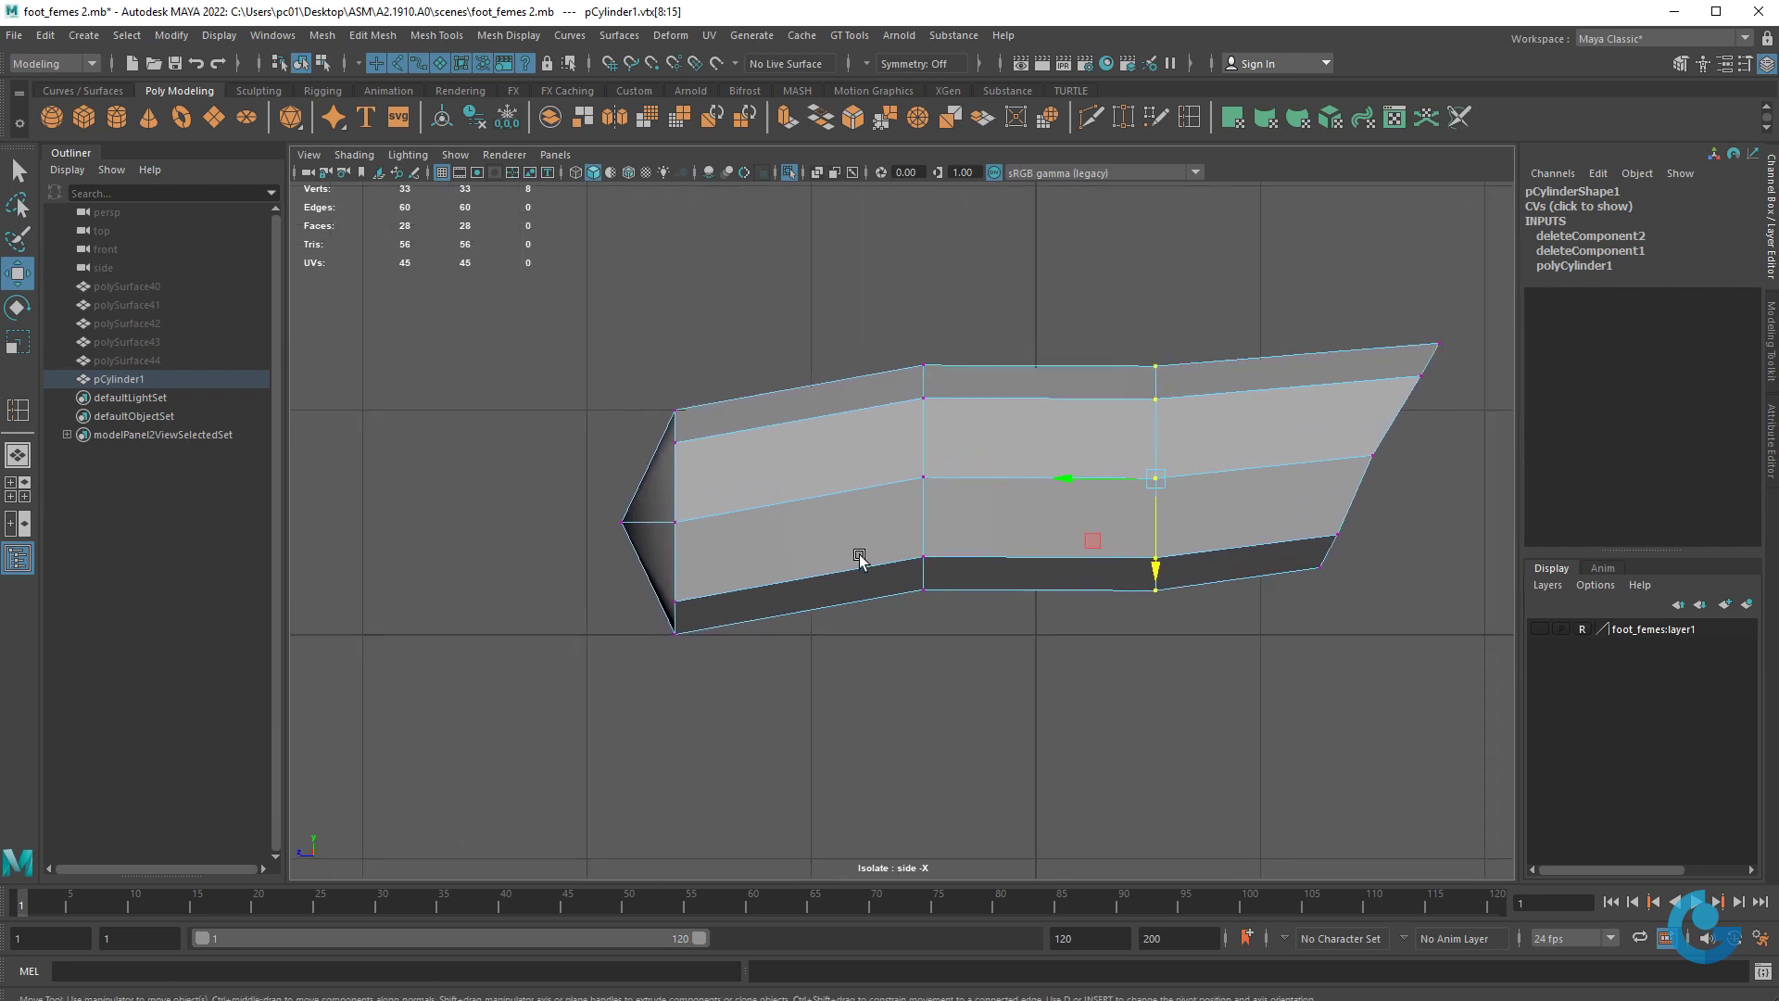
{"action": "mouse_move", "coordinate": [1183, 330]}
{"action": "left_mouse_down", "text": "alt"}
{"action": "mouse_move", "coordinate": [1235, 526]}
{"action": "mouse_move", "coordinate": [1378, 520]}
{"action": "mouse_move", "coordinate": [1022, 524]}
{"action": "left_mouse_up", "text": "alt"}
{"action": "mouse_move", "coordinate": [721, 463]}
{"action": "right_mouse_down"}
{"action": "mouse_move", "coordinate": [704, 420]}
{"action": "mouse_move", "coordinate": [686, 443]}
{"action": "right_mouse_up"}
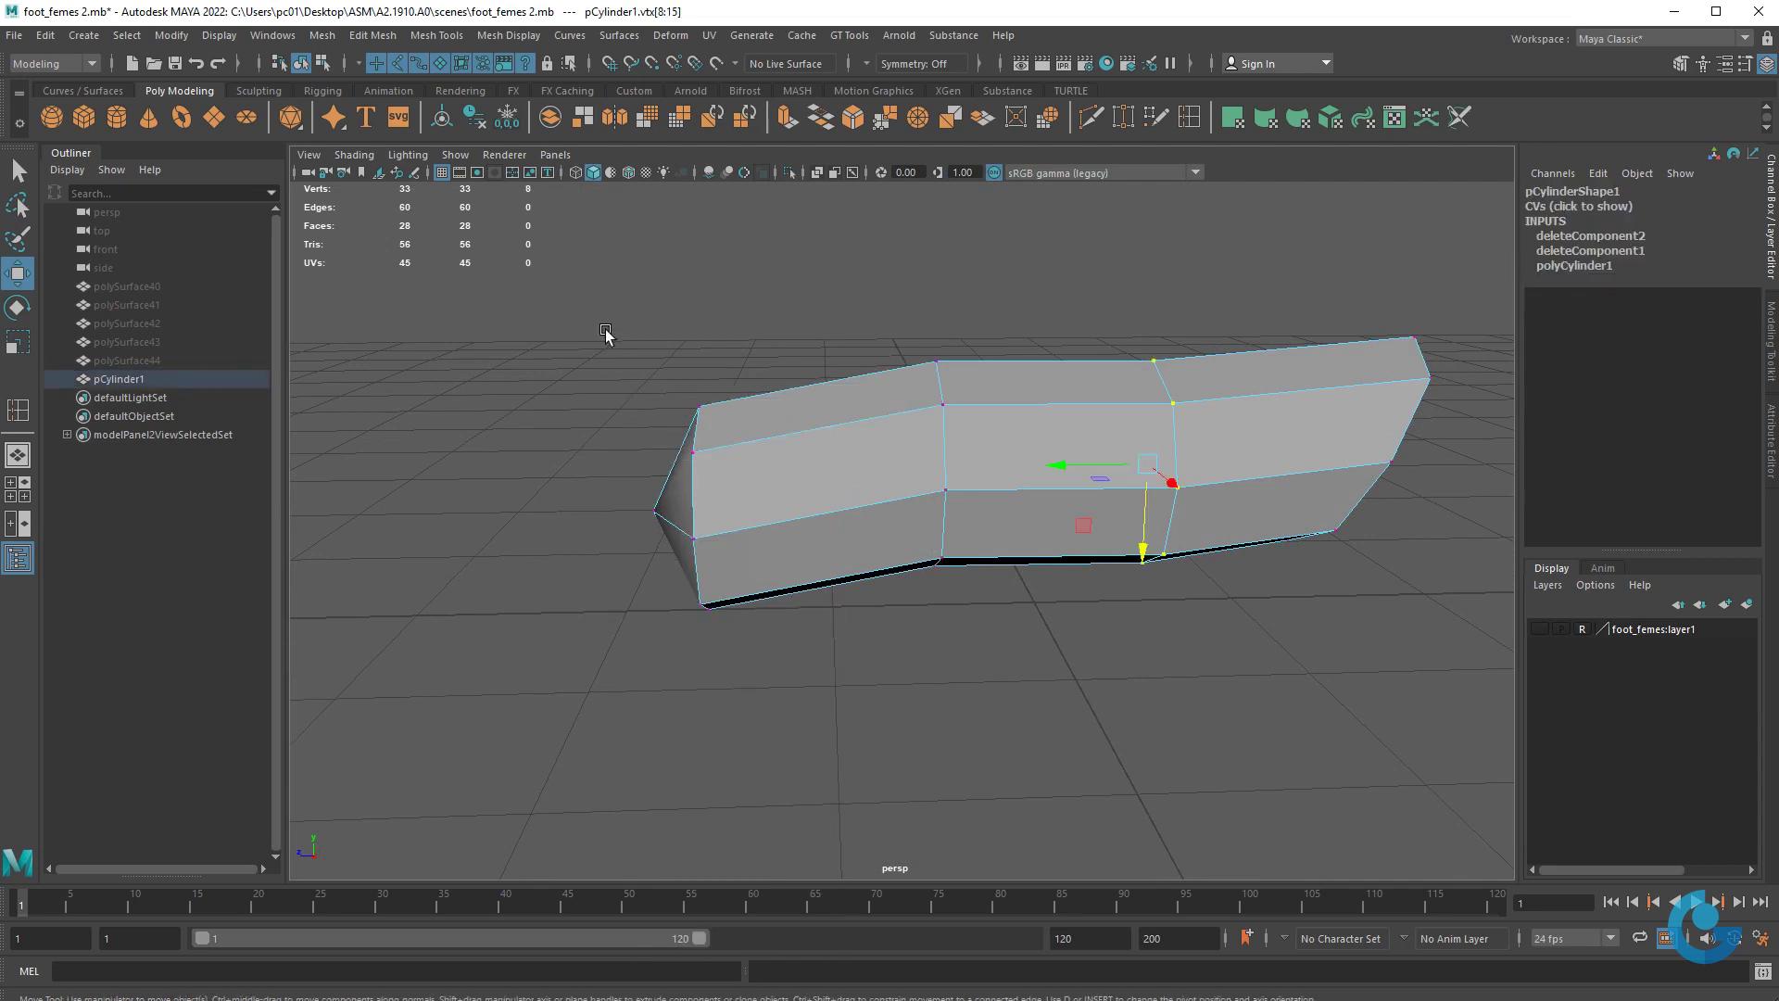
{"action": "left_click_drag", "start_coordinate": [596, 269], "coordinate": [760, 721]}
{"action": "key", "text": "r"}
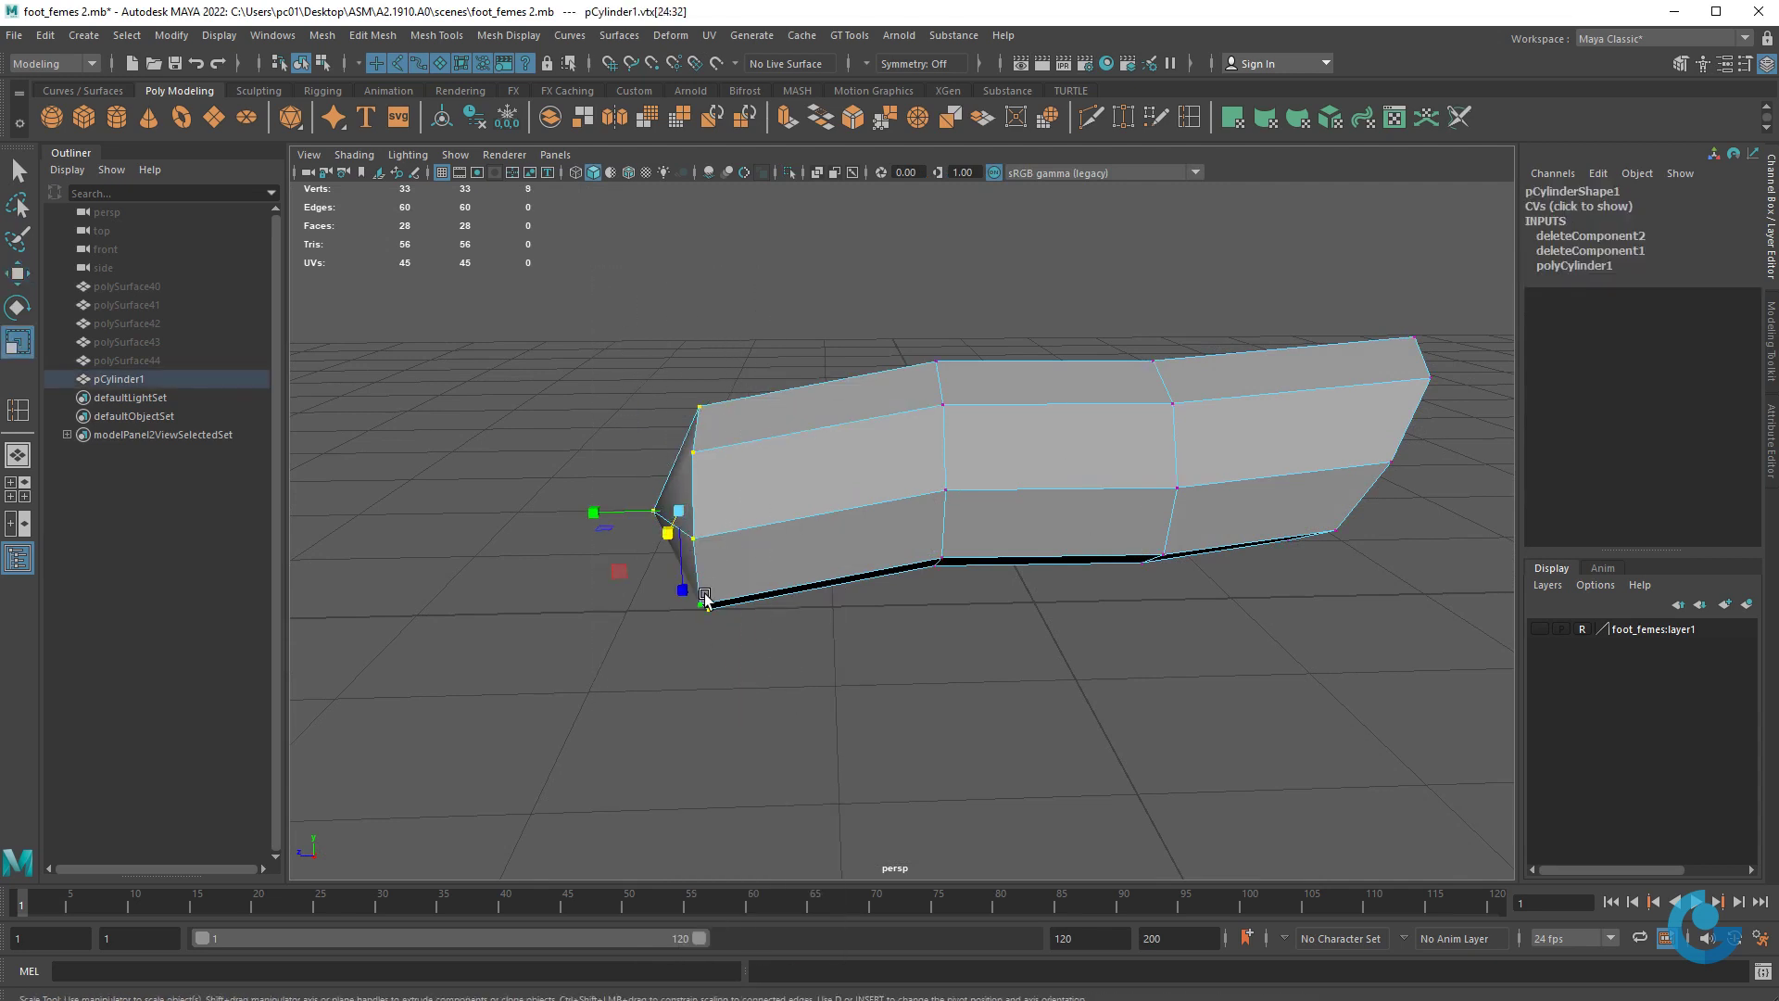
{"action": "left_click_drag", "start_coordinate": [722, 611], "coordinate": [679, 577], "text": "alt"}
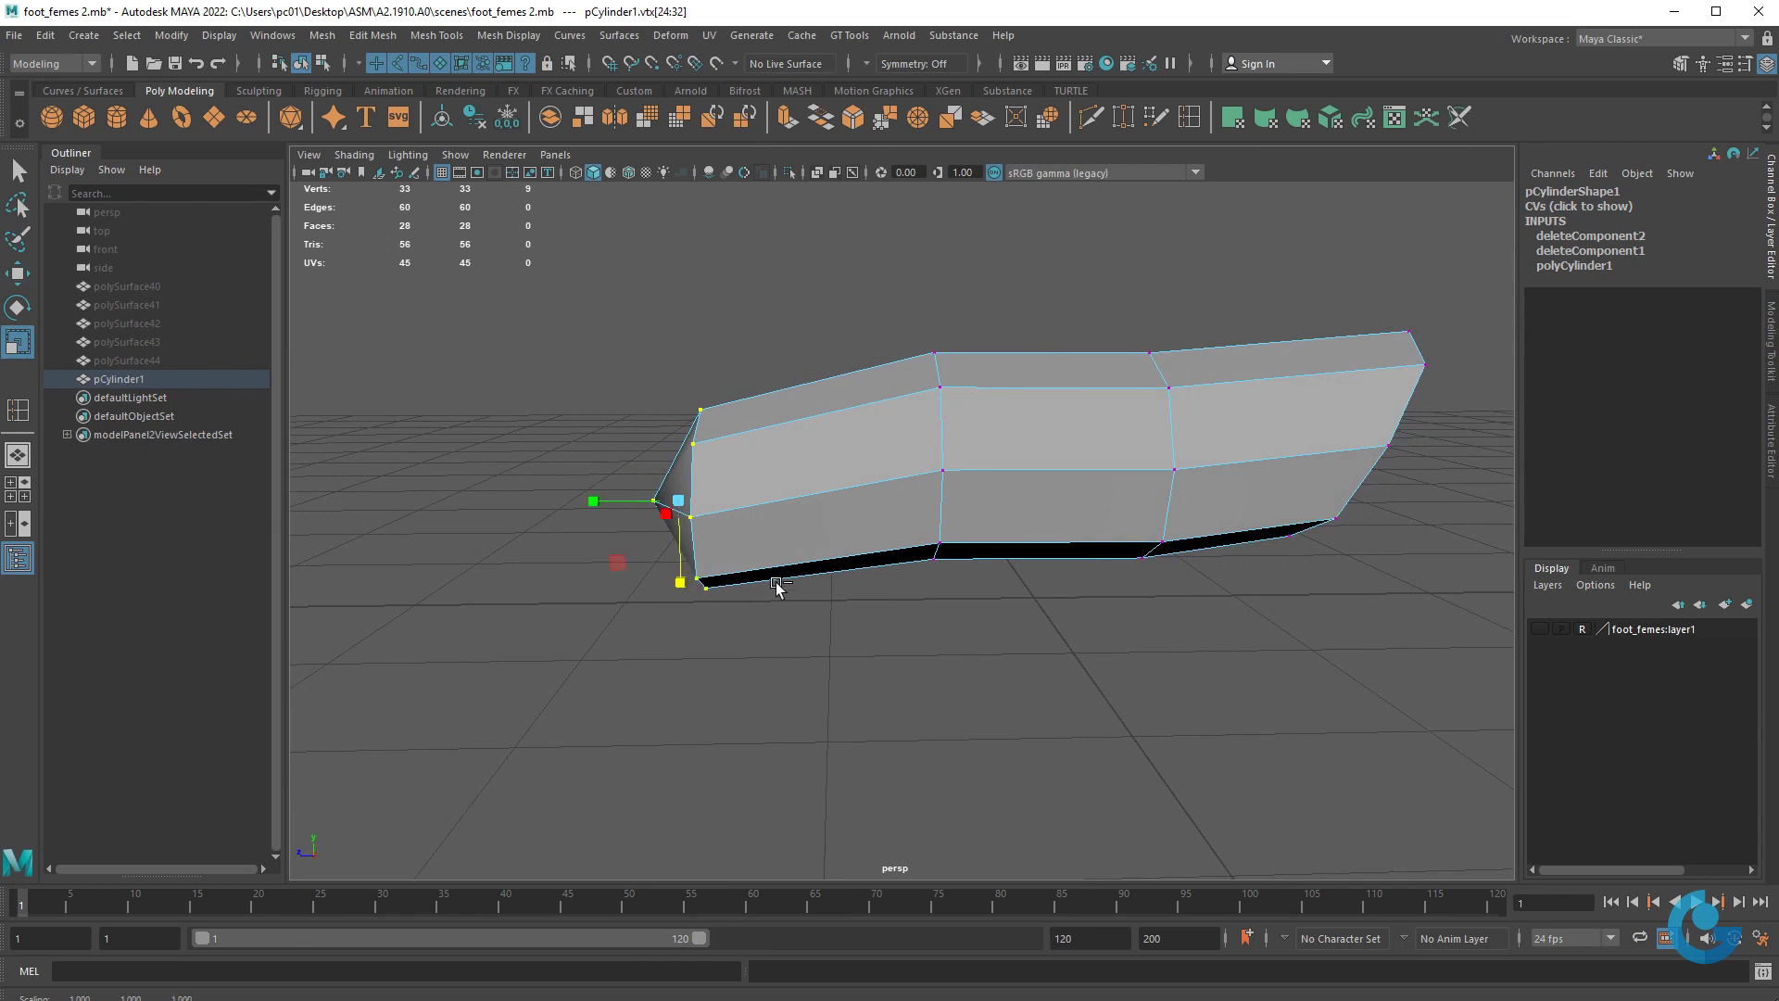
{"action": "left_click_drag", "start_coordinate": [777, 587], "coordinate": [845, 504], "text": "alt"}
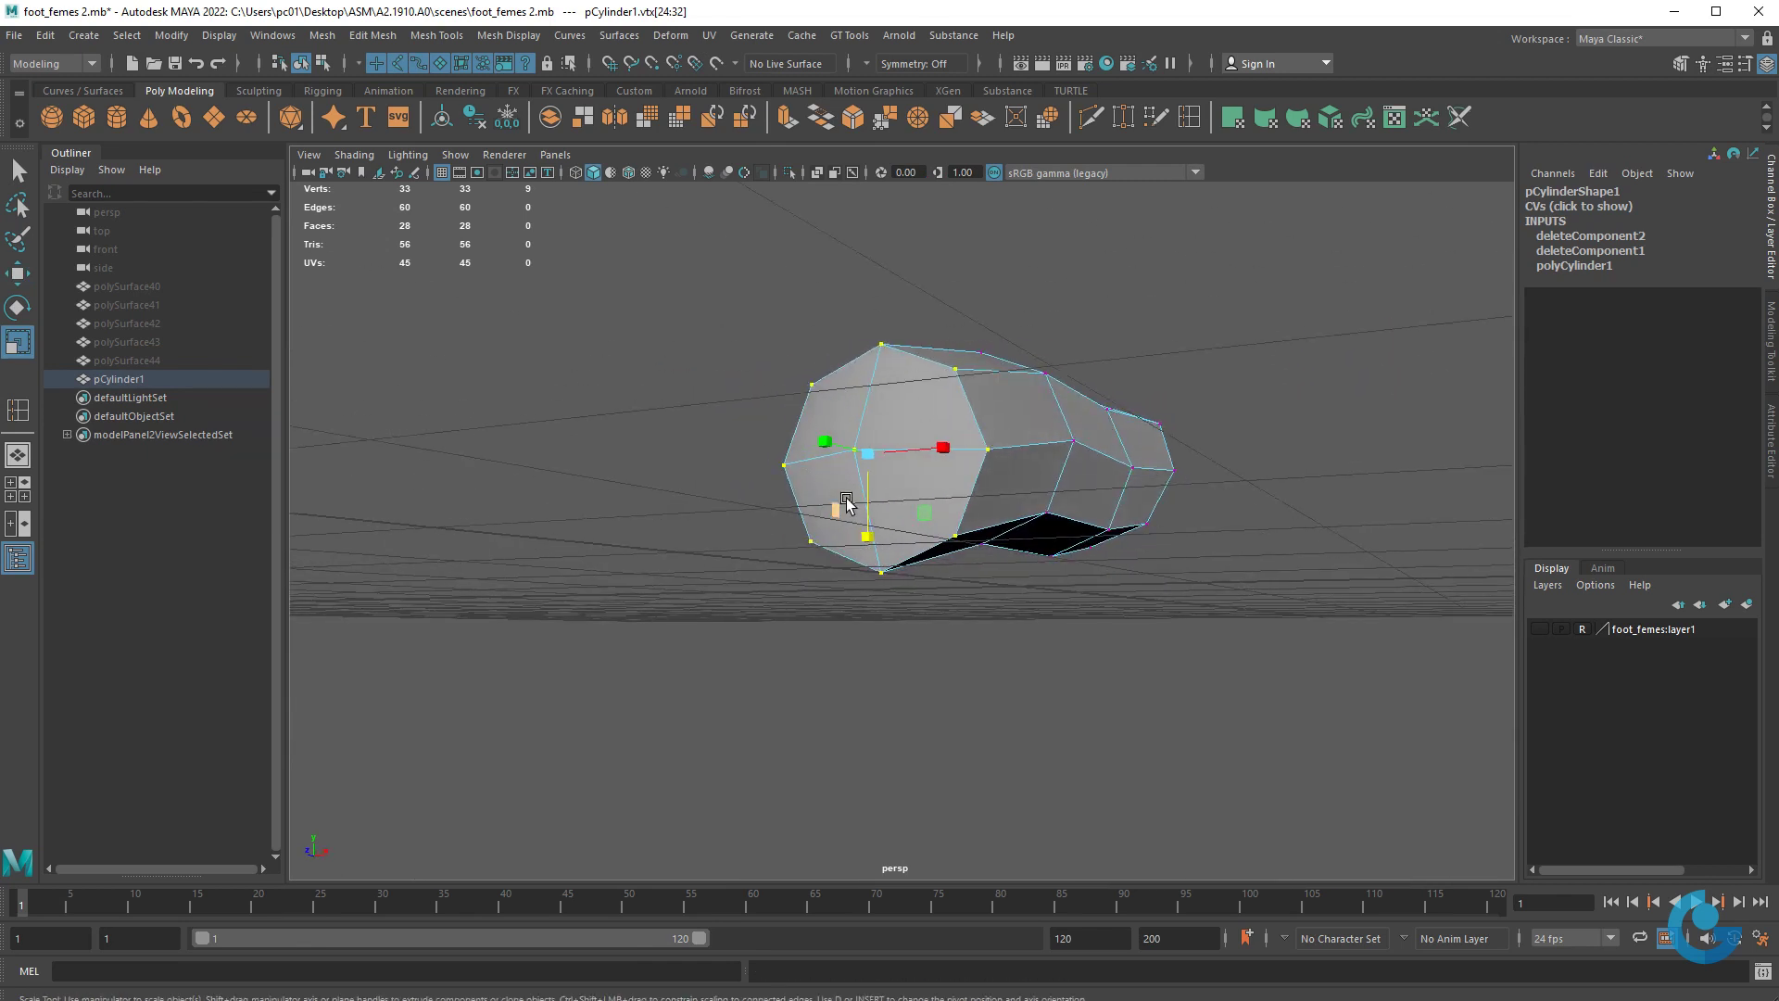
- Move the pivot to the bottom tip vertex and scale the tip vertices down toward it
{"action": "key", "text": "w"}
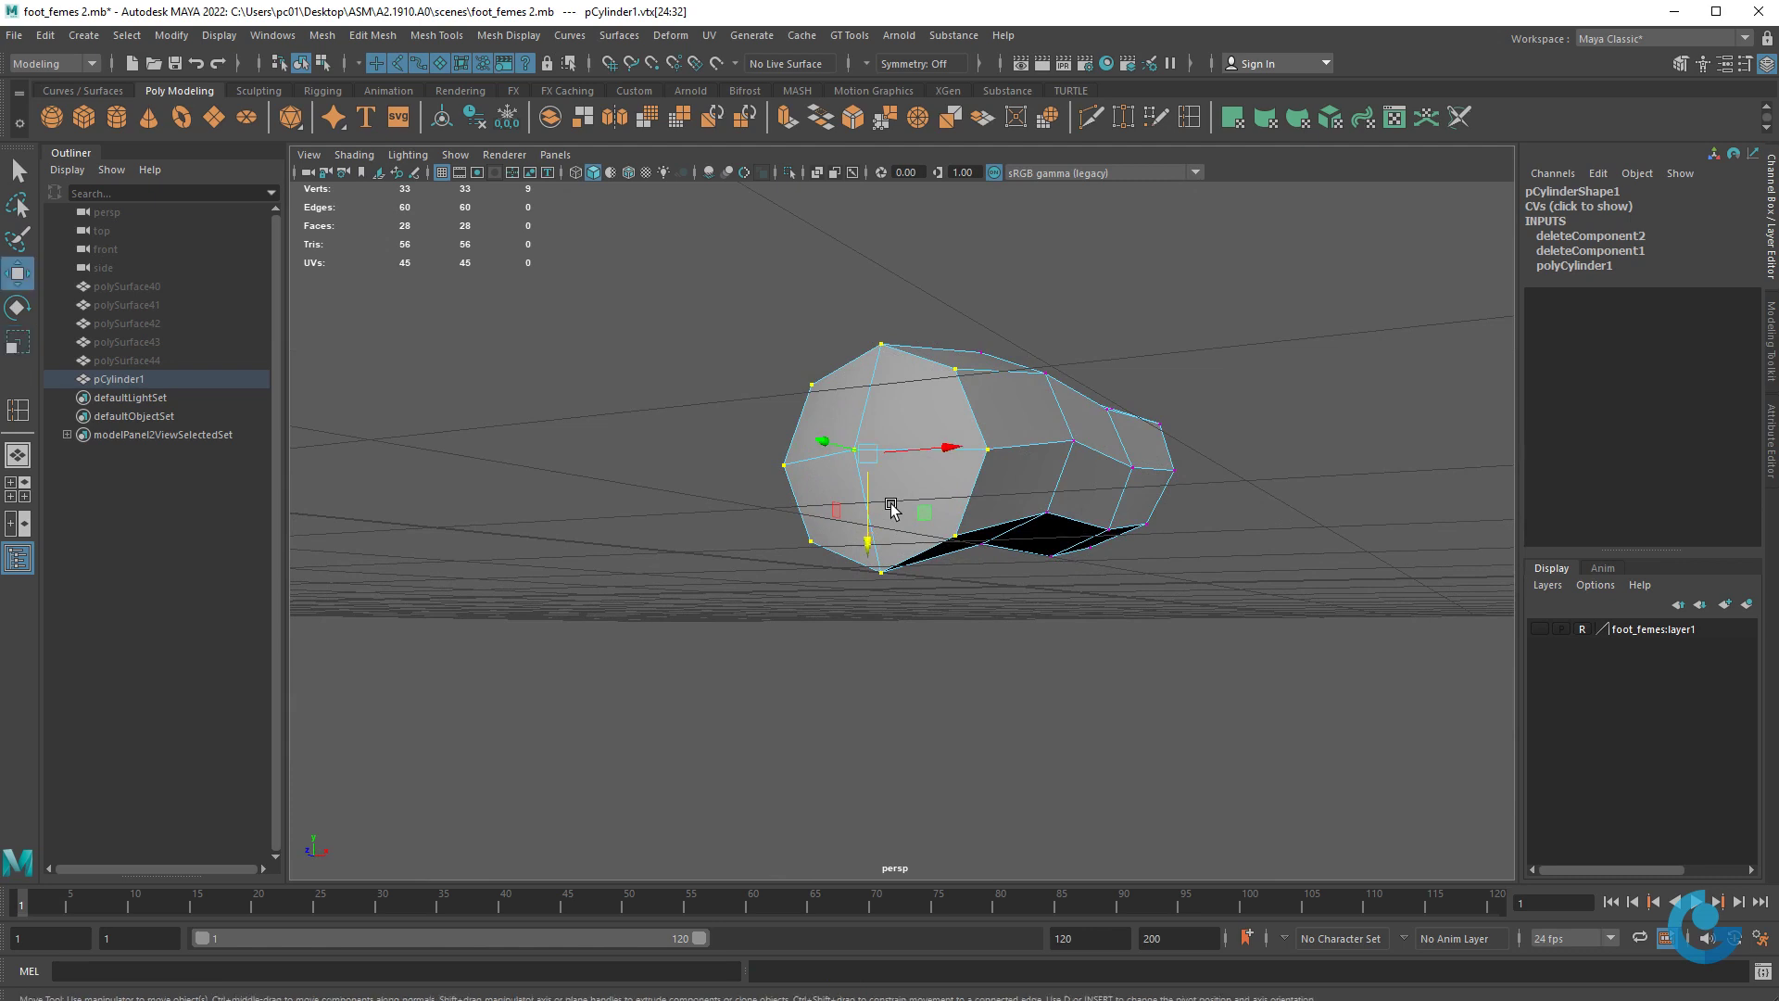
{"action": "key", "text": "d"}
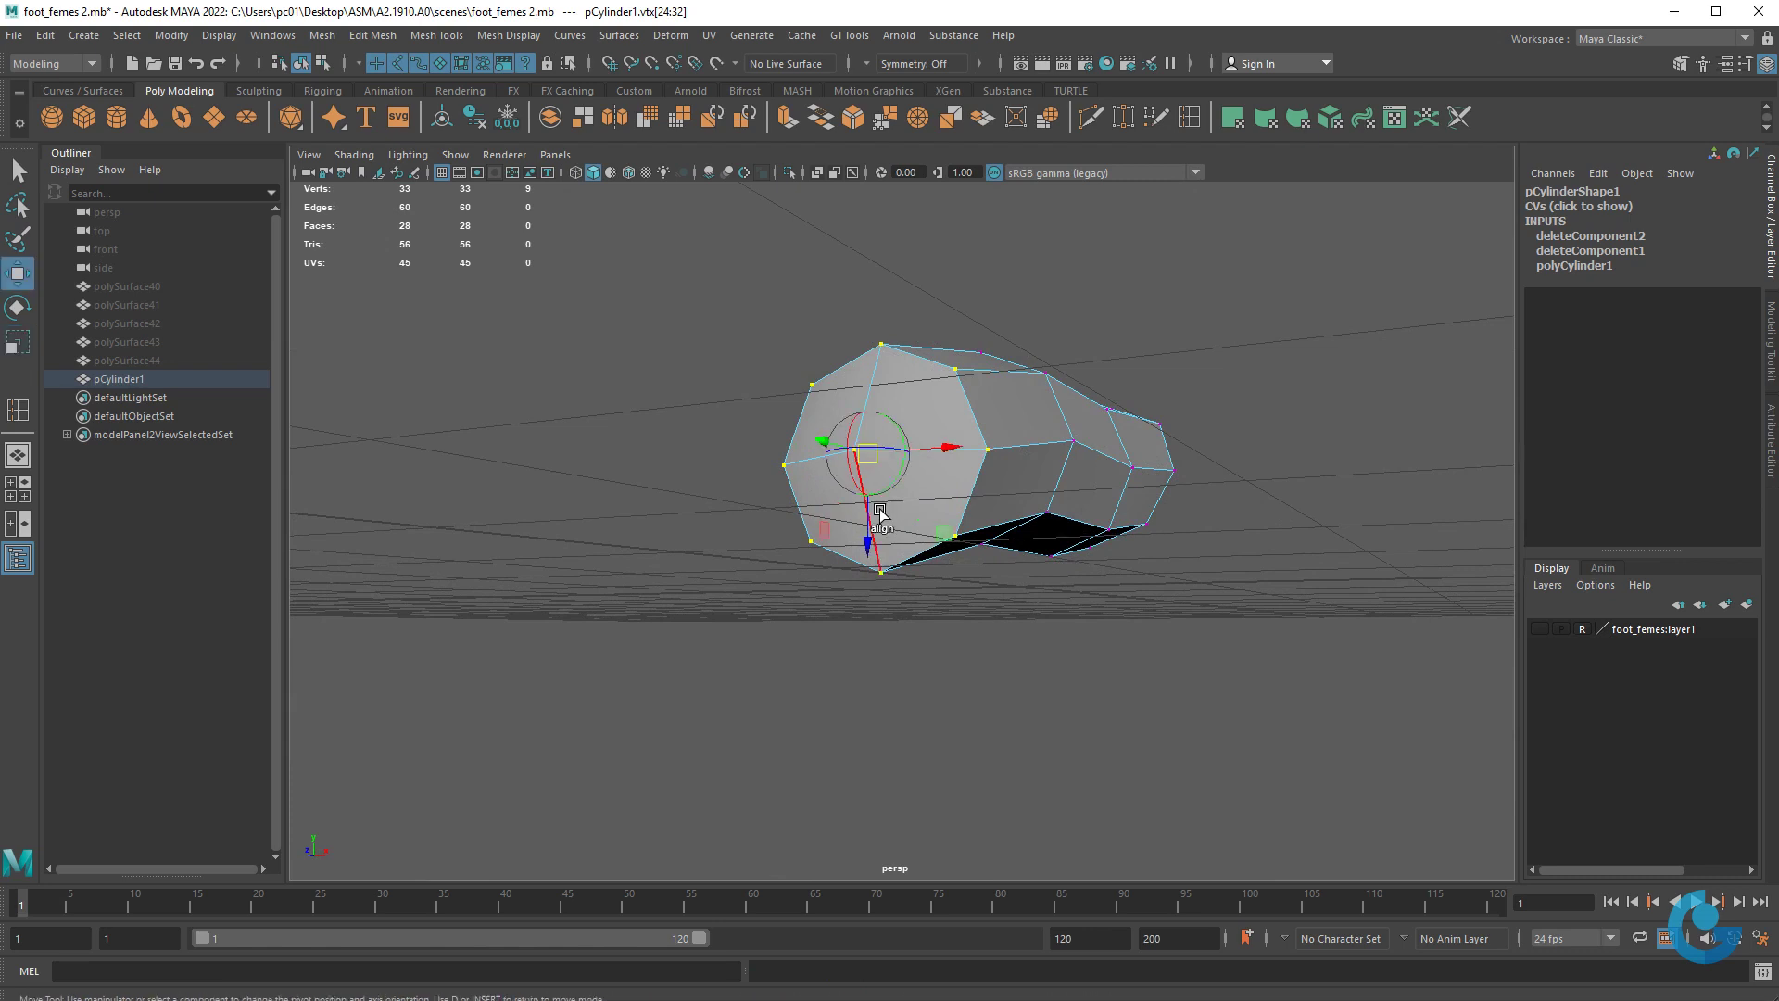
{"action": "left_click_drag", "start_coordinate": [855, 547], "coordinate": [878, 592]}
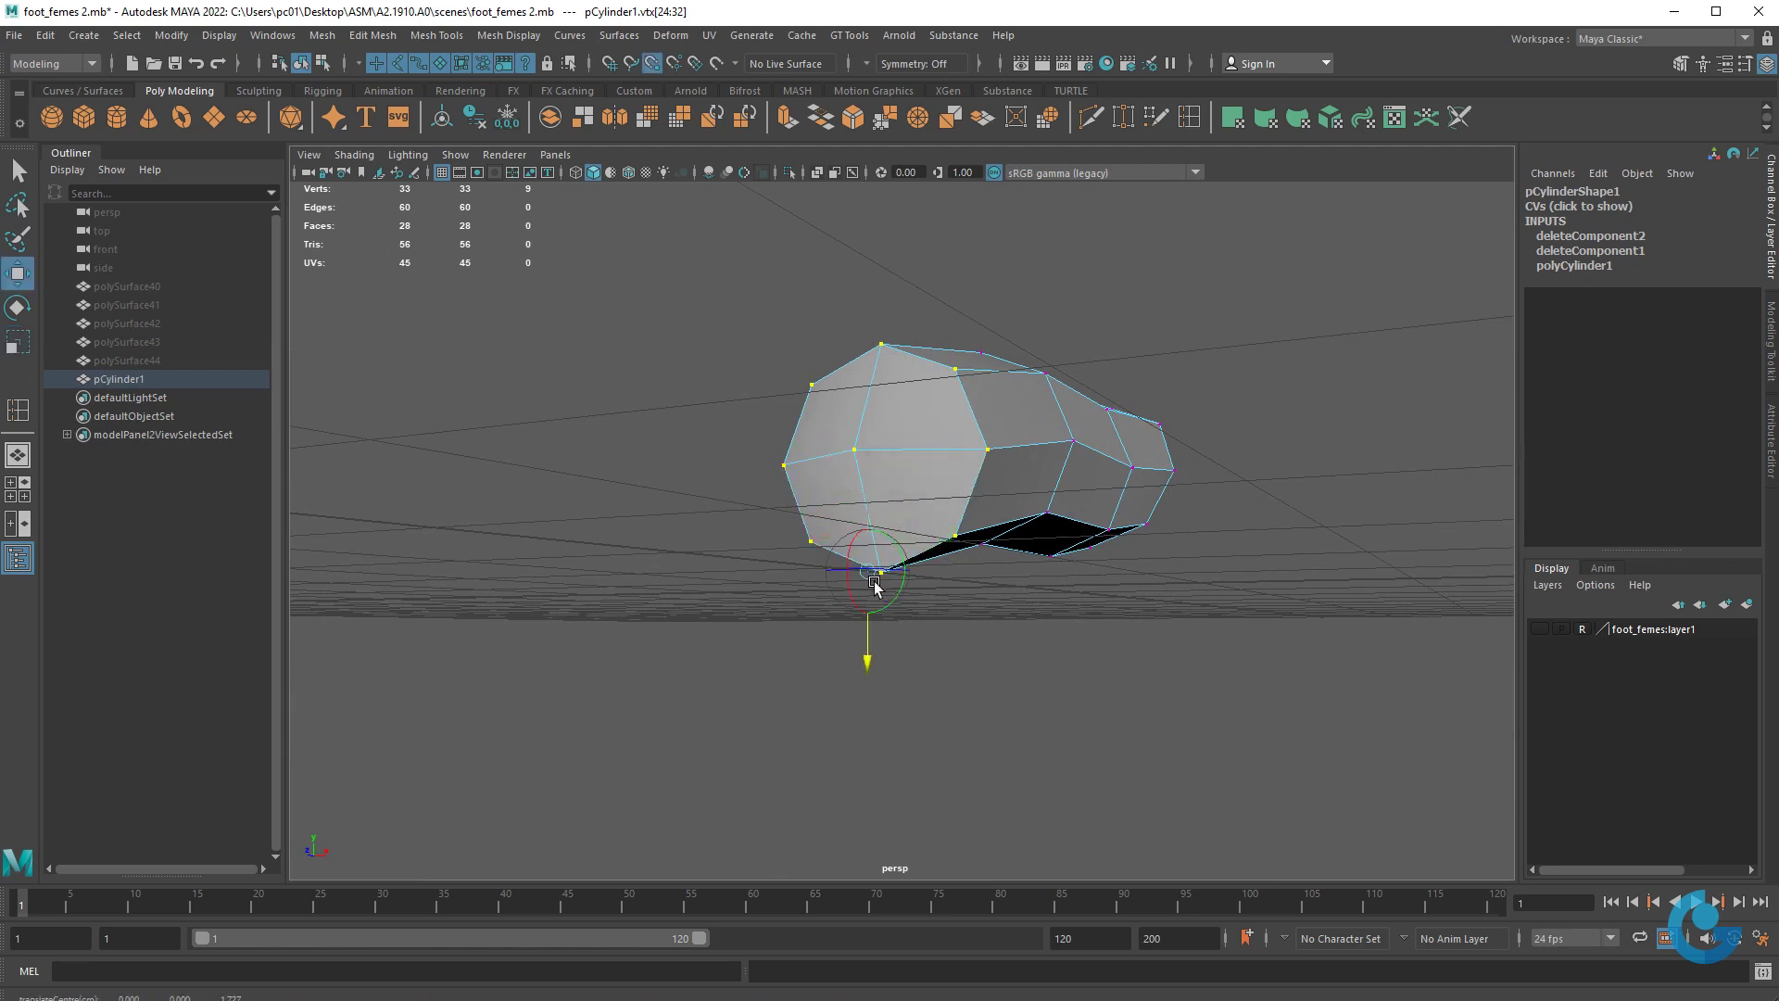
{"action": "key", "text": "d"}
{"action": "key", "text": "r"}
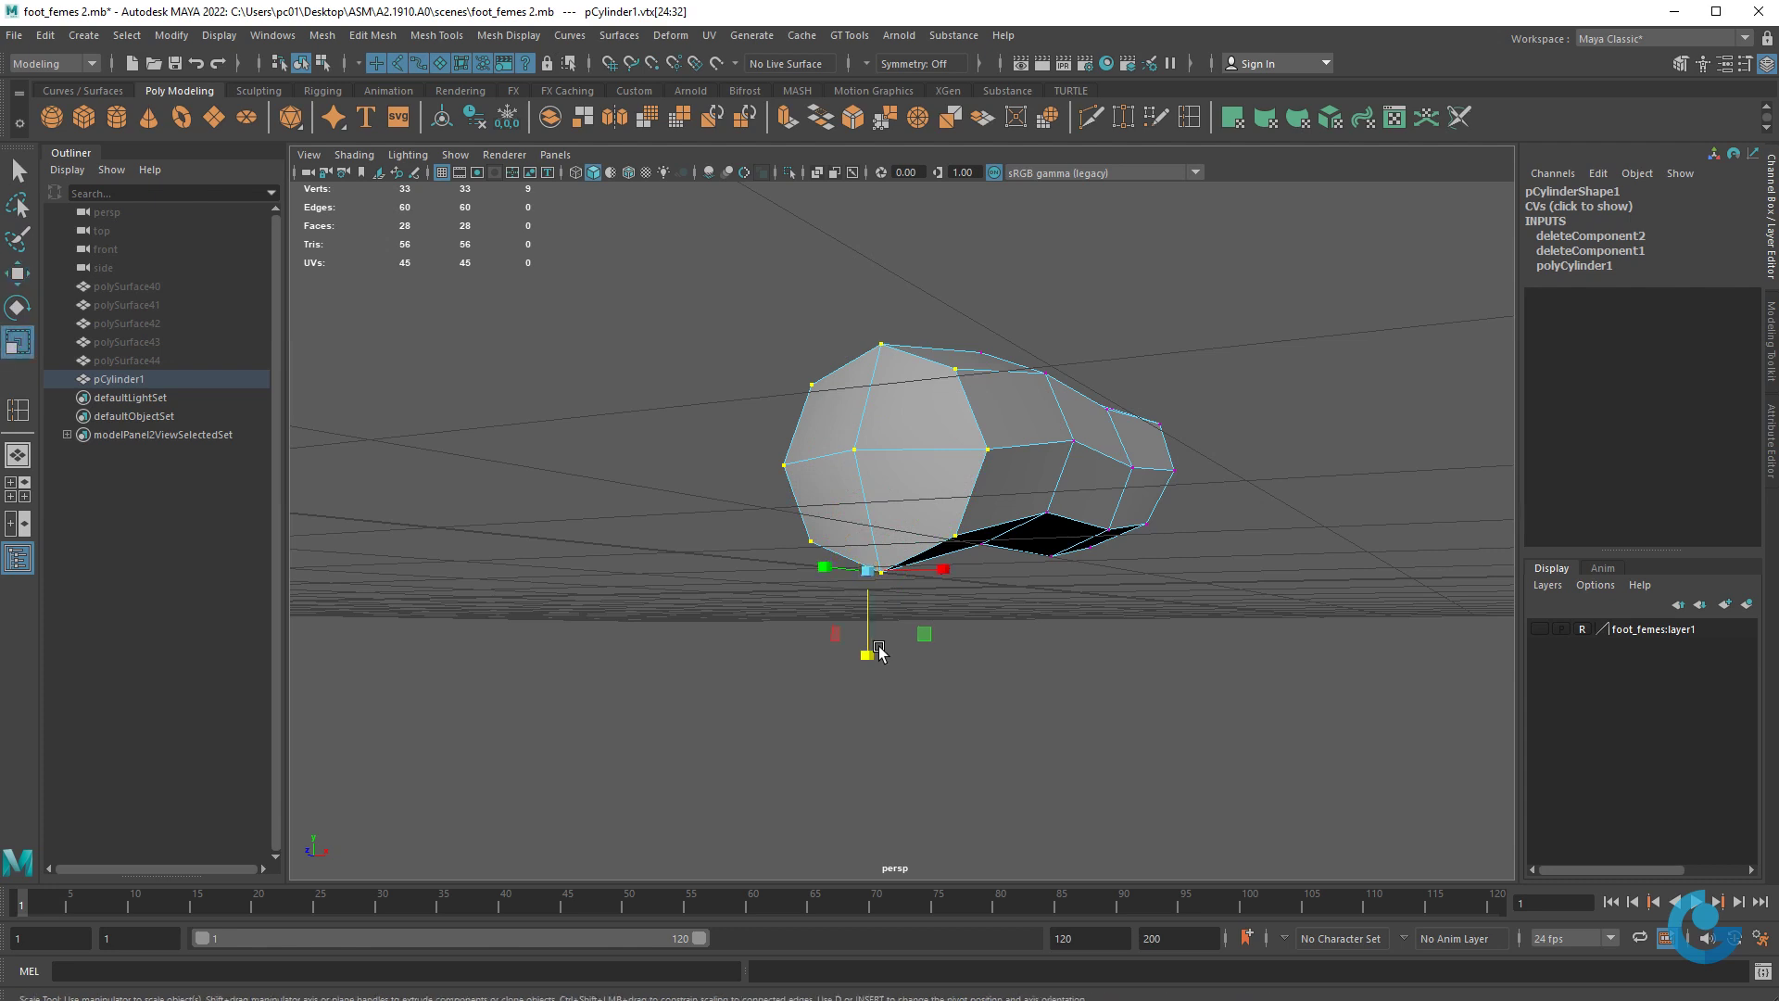
{"action": "left_click_drag", "start_coordinate": [863, 659], "coordinate": [1002, 656]}
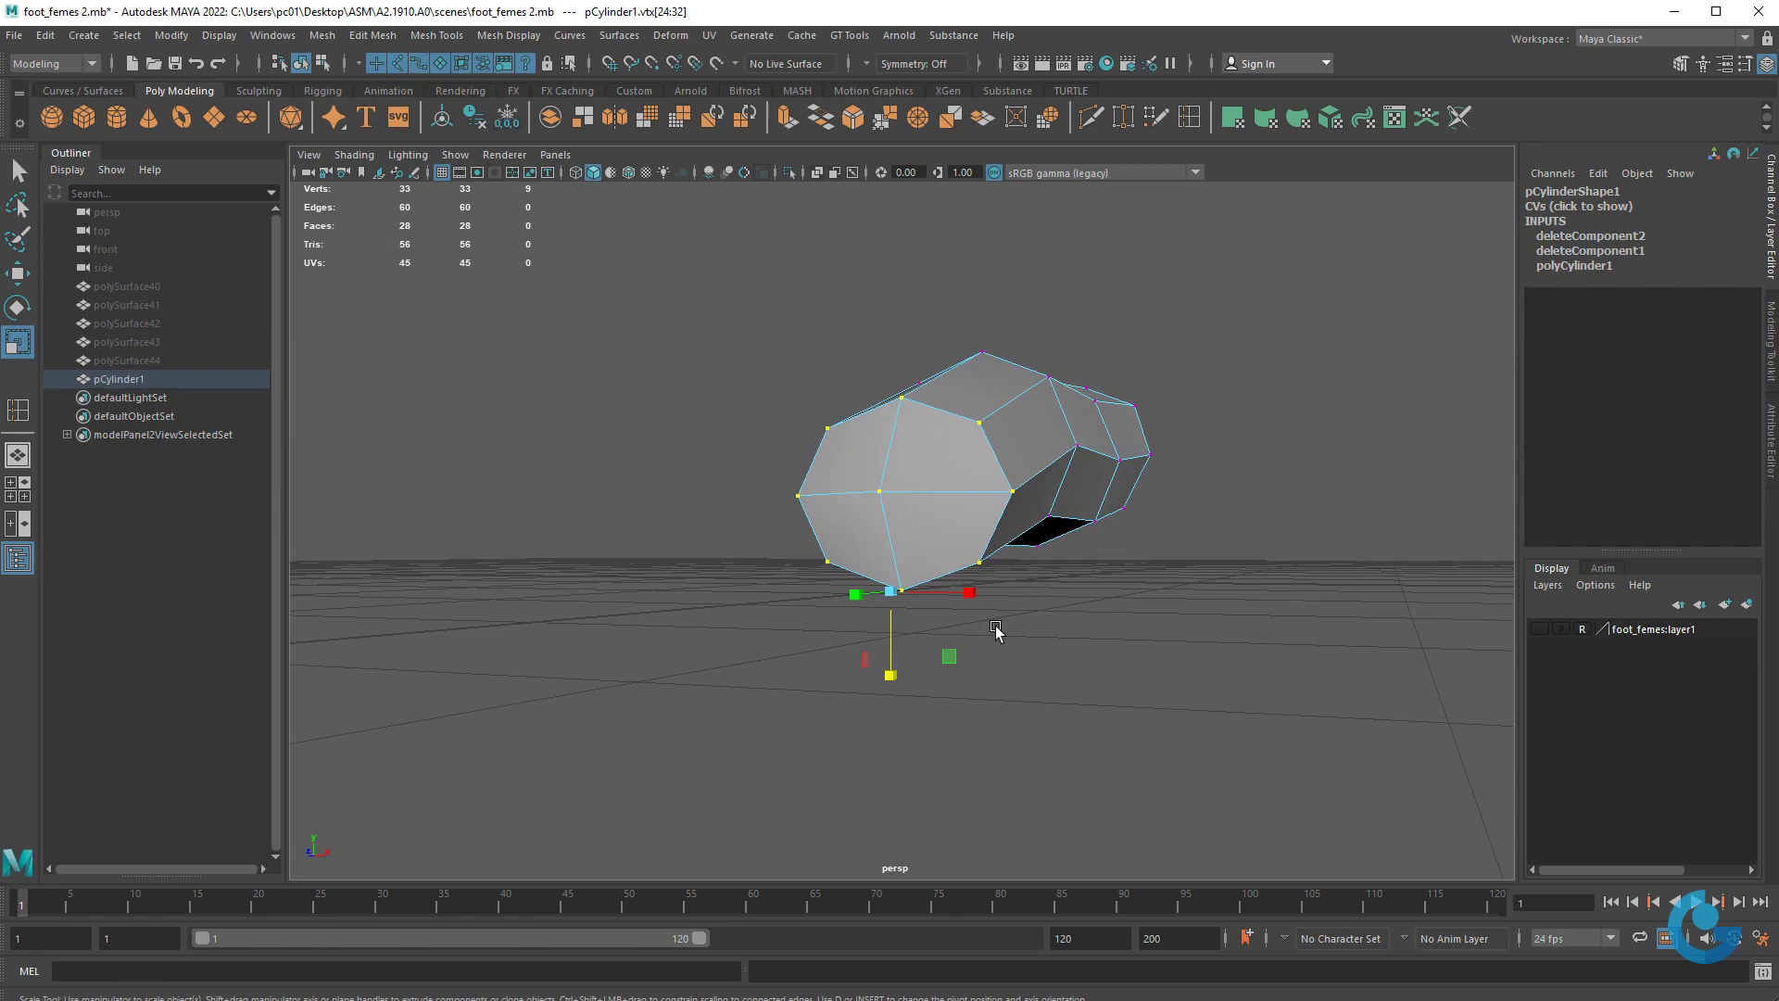
- Select the two bottom vertices mid-mesh for moving, then clear the selection
{"action": "mouse_move", "coordinate": [1121, 459]}
{"action": "left_mouse_down", "text": "alt"}
{"action": "mouse_move", "coordinate": [948, 528]}
{"action": "mouse_move", "coordinate": [970, 517]}
{"action": "left_mouse_up", "text": "alt"}
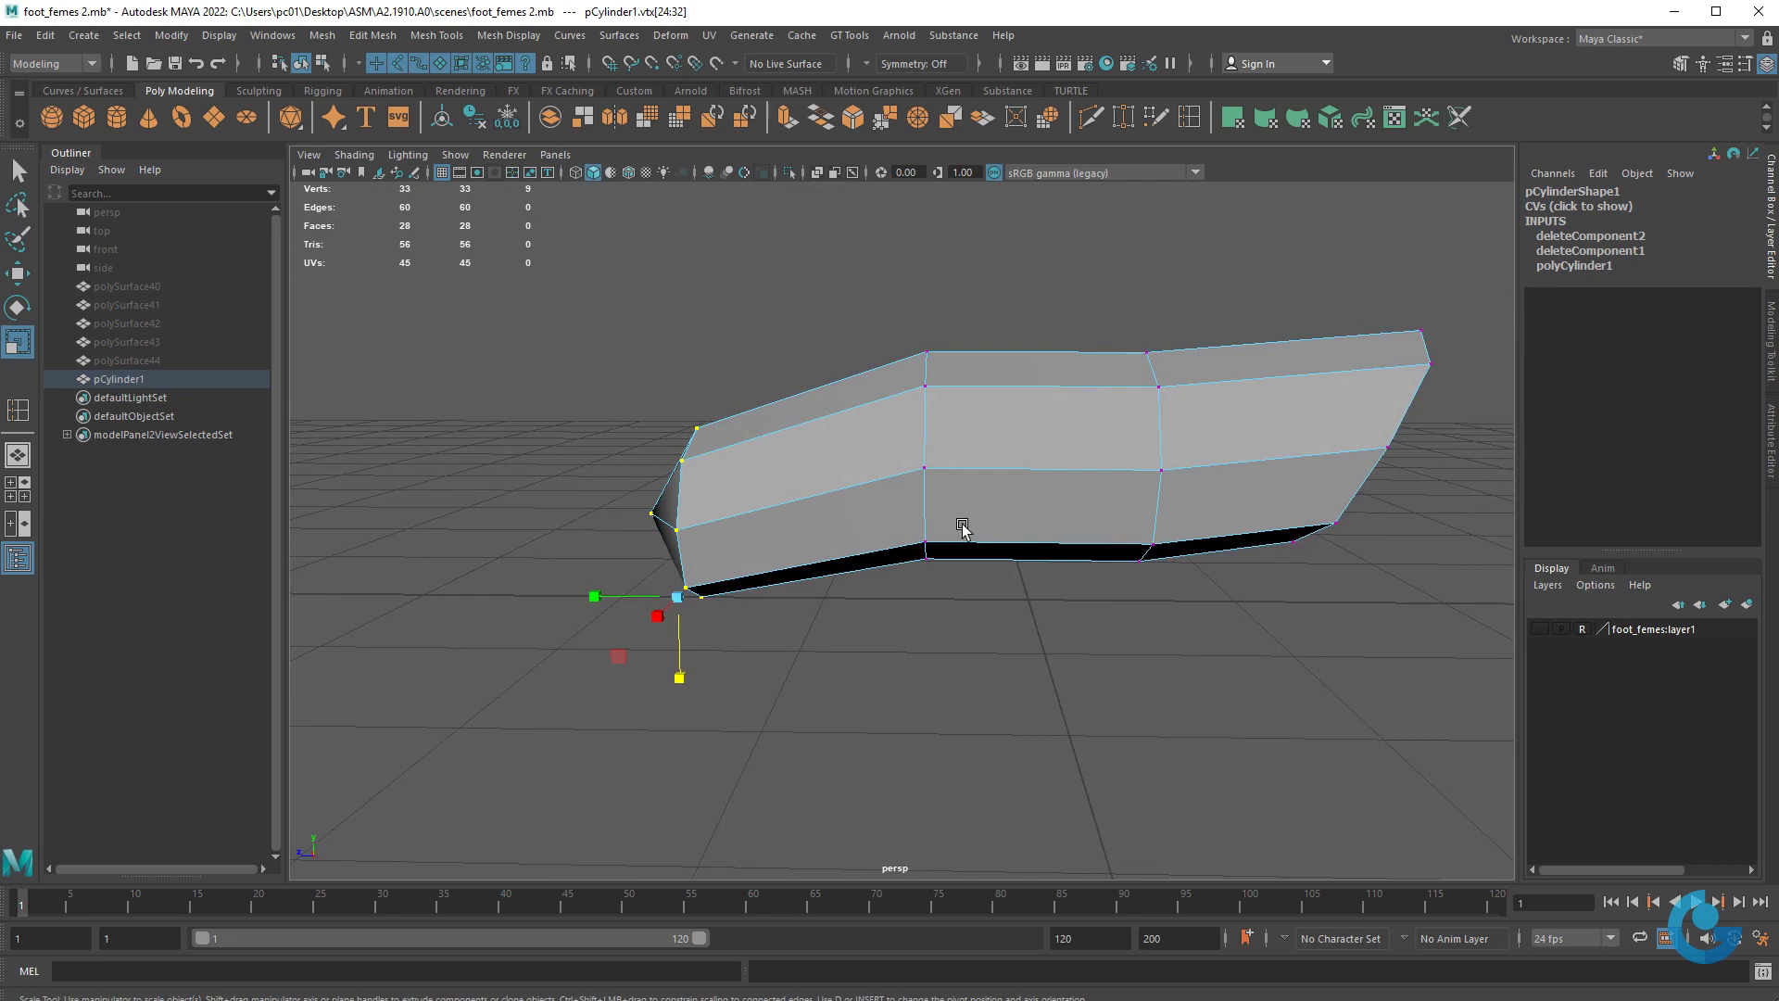
{"action": "mouse_move", "coordinate": [898, 505]}
{"action": "left_mouse_down"}
{"action": "mouse_move", "coordinate": [1027, 623]}
{"action": "mouse_move", "coordinate": [981, 520]}
{"action": "mouse_move", "coordinate": [988, 396]}
{"action": "mouse_move", "coordinate": [1005, 532]}
{"action": "mouse_move", "coordinate": [1055, 554]}
{"action": "left_mouse_up"}
{"action": "key", "text": "q"}
{"action": "key", "text": "w"}
{"action": "left_click", "coordinate": [1001, 524]}
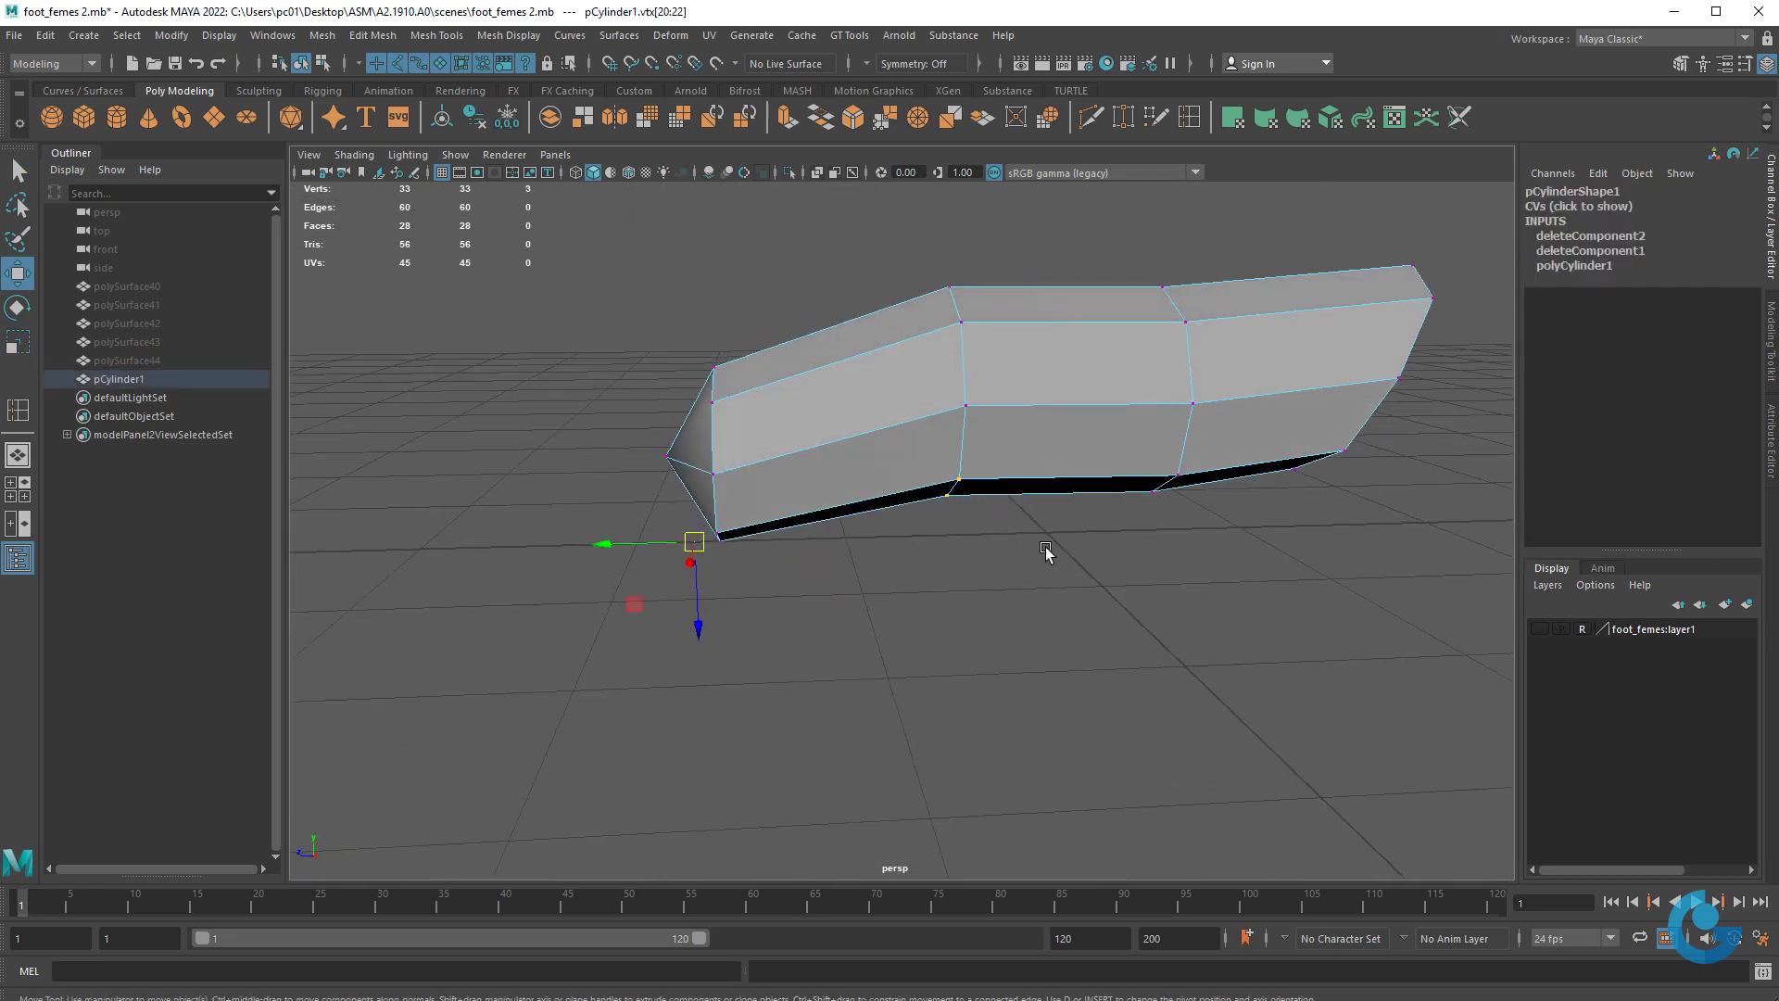
- Reset the Scale Tool settings to their defaults
{"action": "key", "text": "e"}
{"action": "key", "text": "r"}
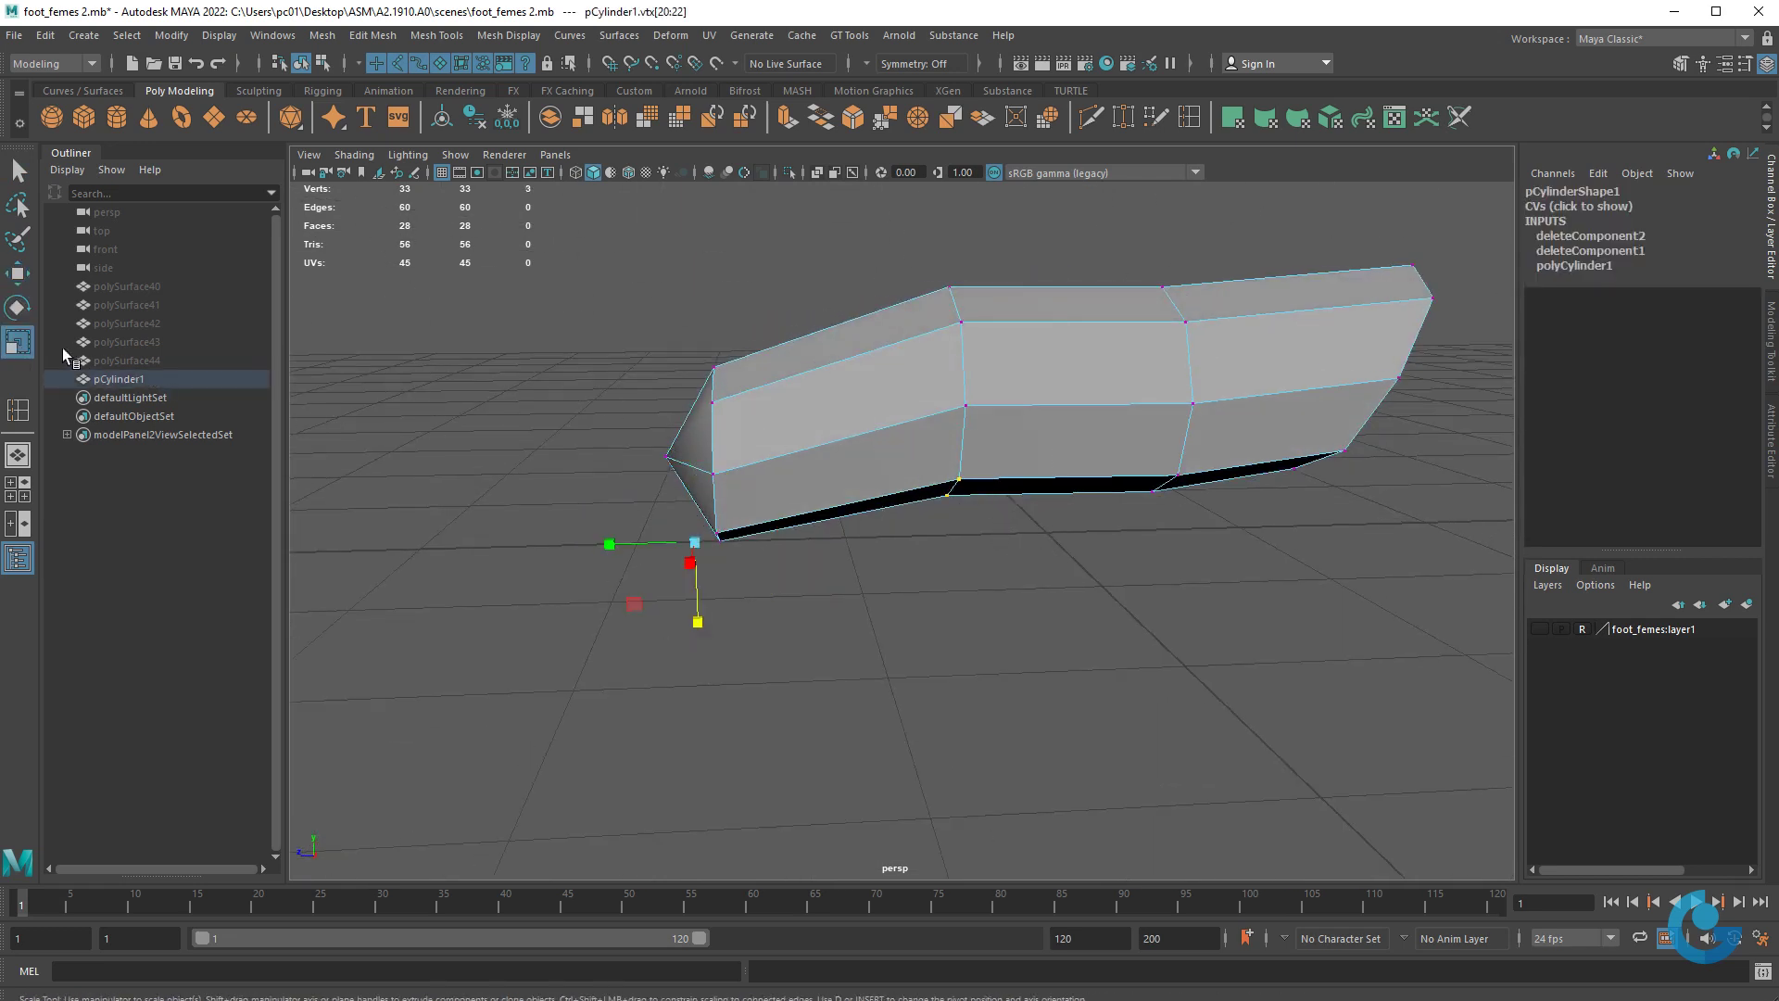
{"action": "double_click", "coordinate": [18, 342]}
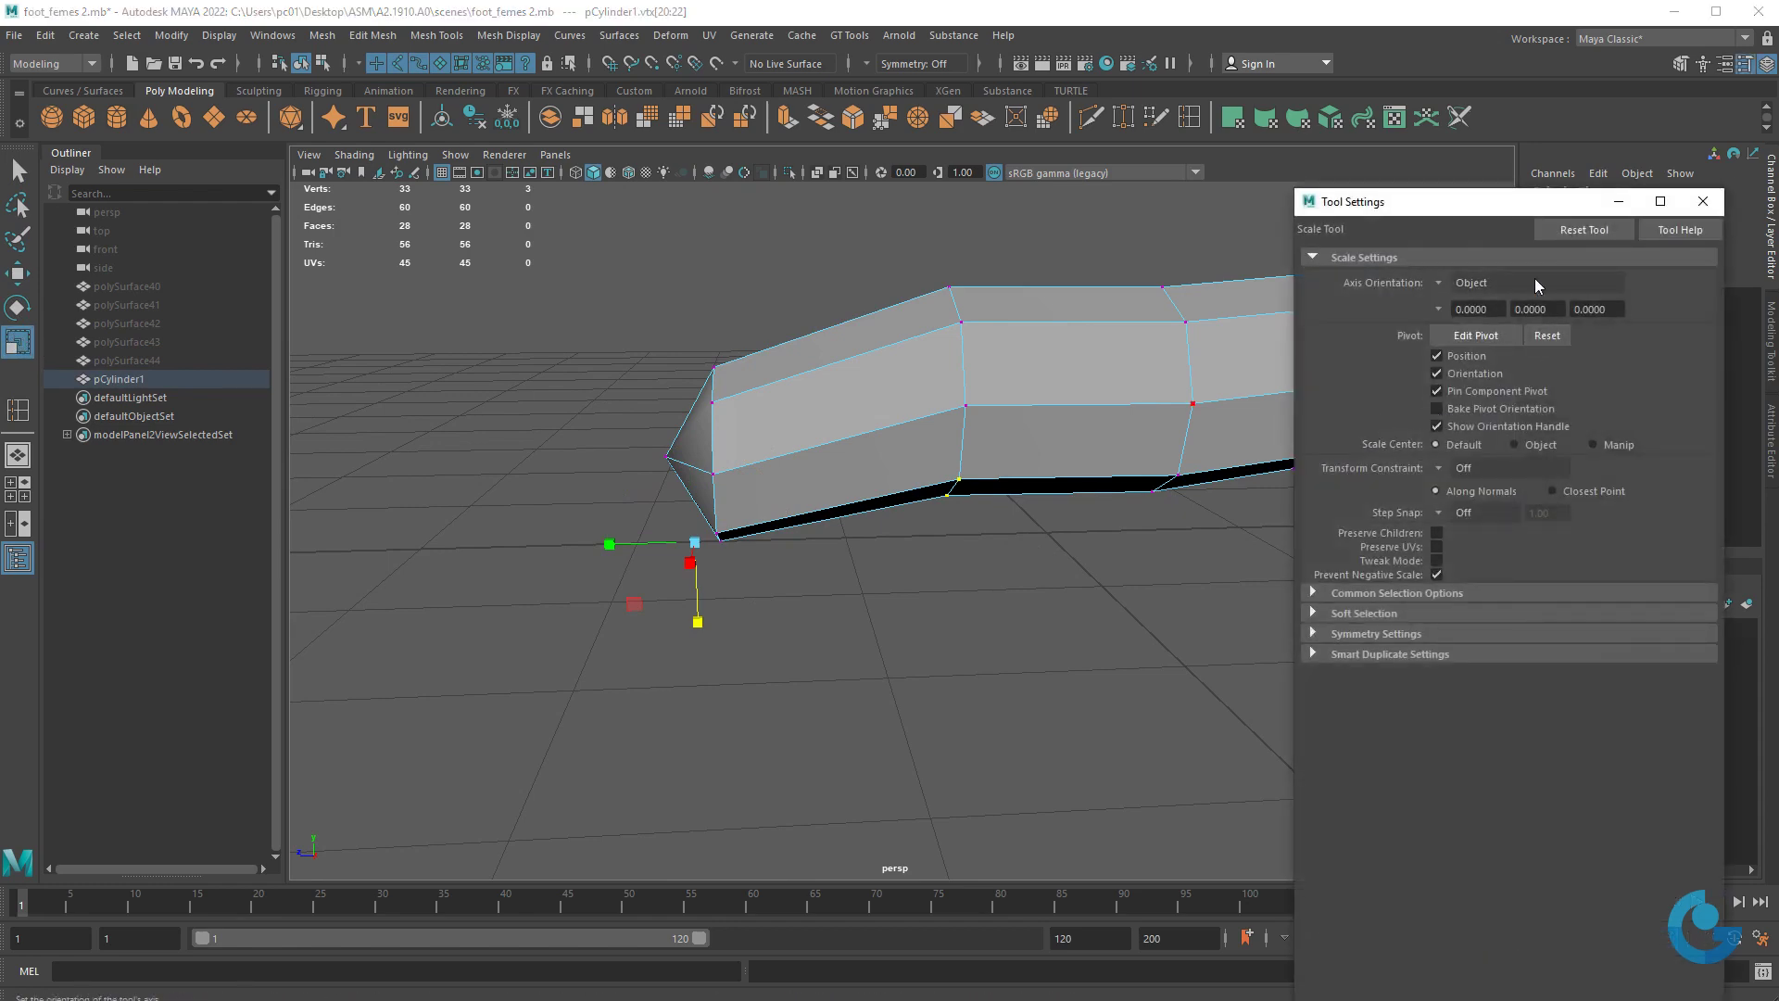
{"action": "left_click", "coordinate": [1591, 231]}
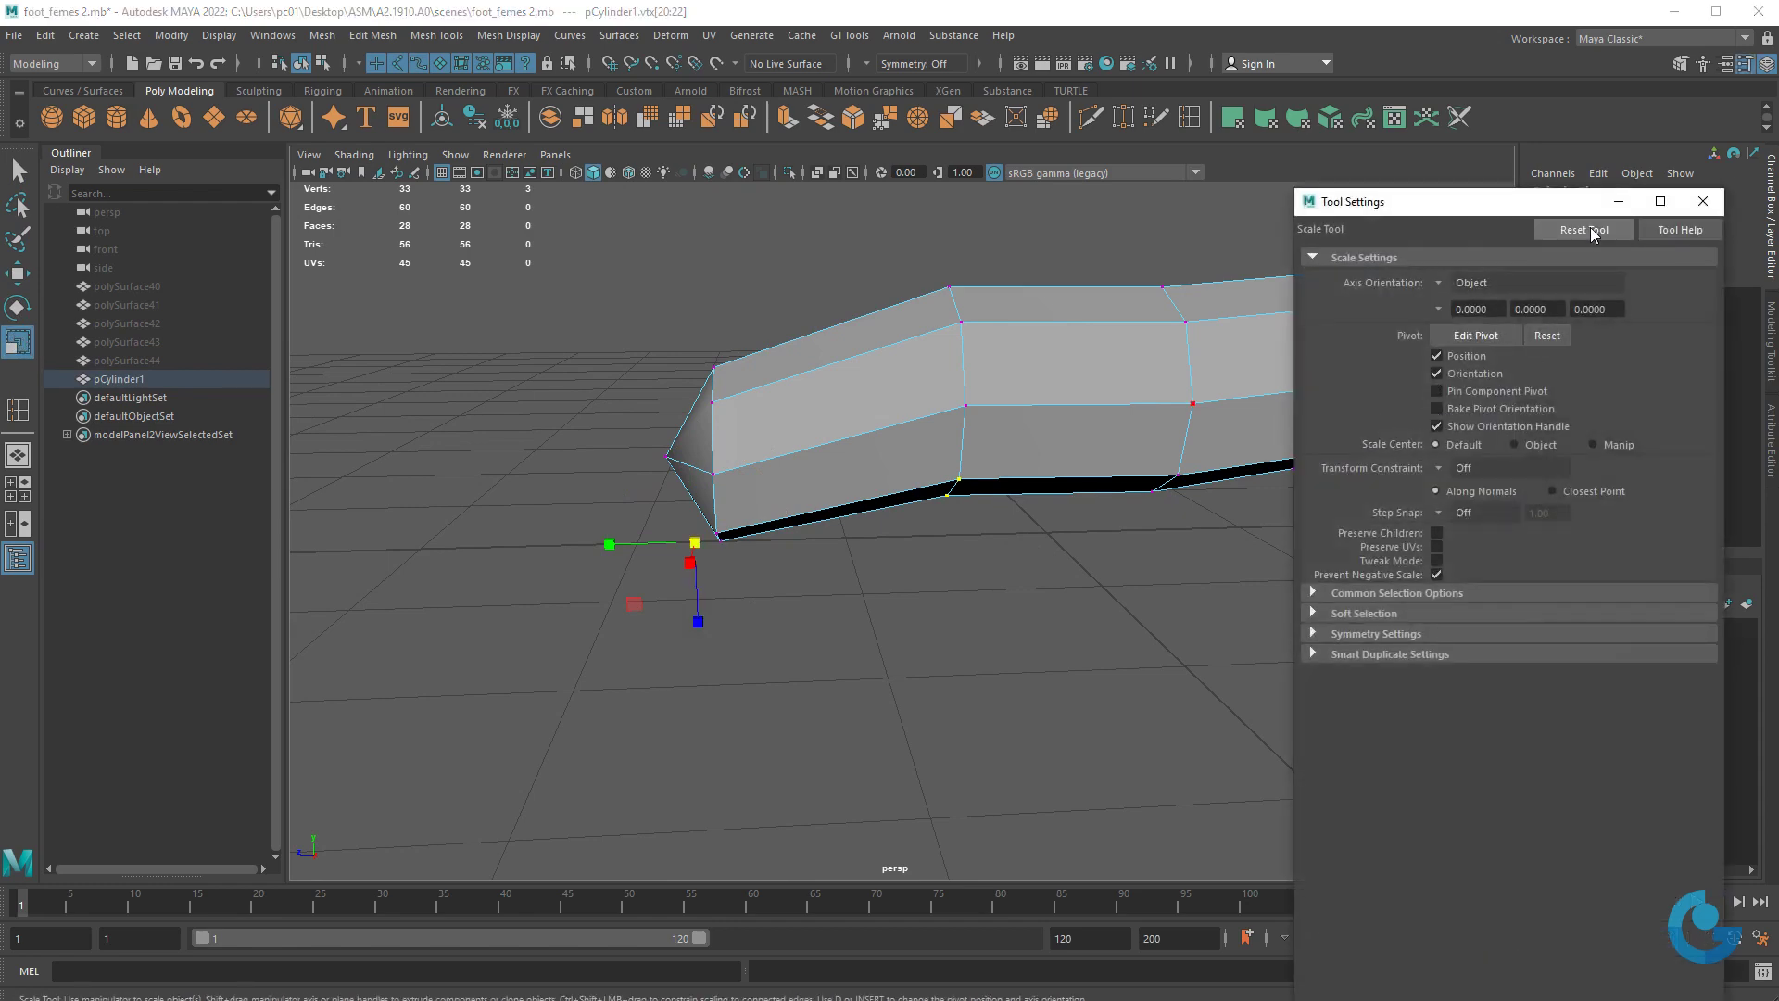
{"action": "left_click", "coordinate": [1703, 201]}
{"action": "mouse_move", "coordinate": [1057, 506]}
{"action": "left_mouse_down", "text": "alt"}
{"action": "mouse_move", "coordinate": [1067, 582]}
{"action": "mouse_move", "coordinate": [1147, 635]}
{"action": "left_mouse_up", "text": "alt"}
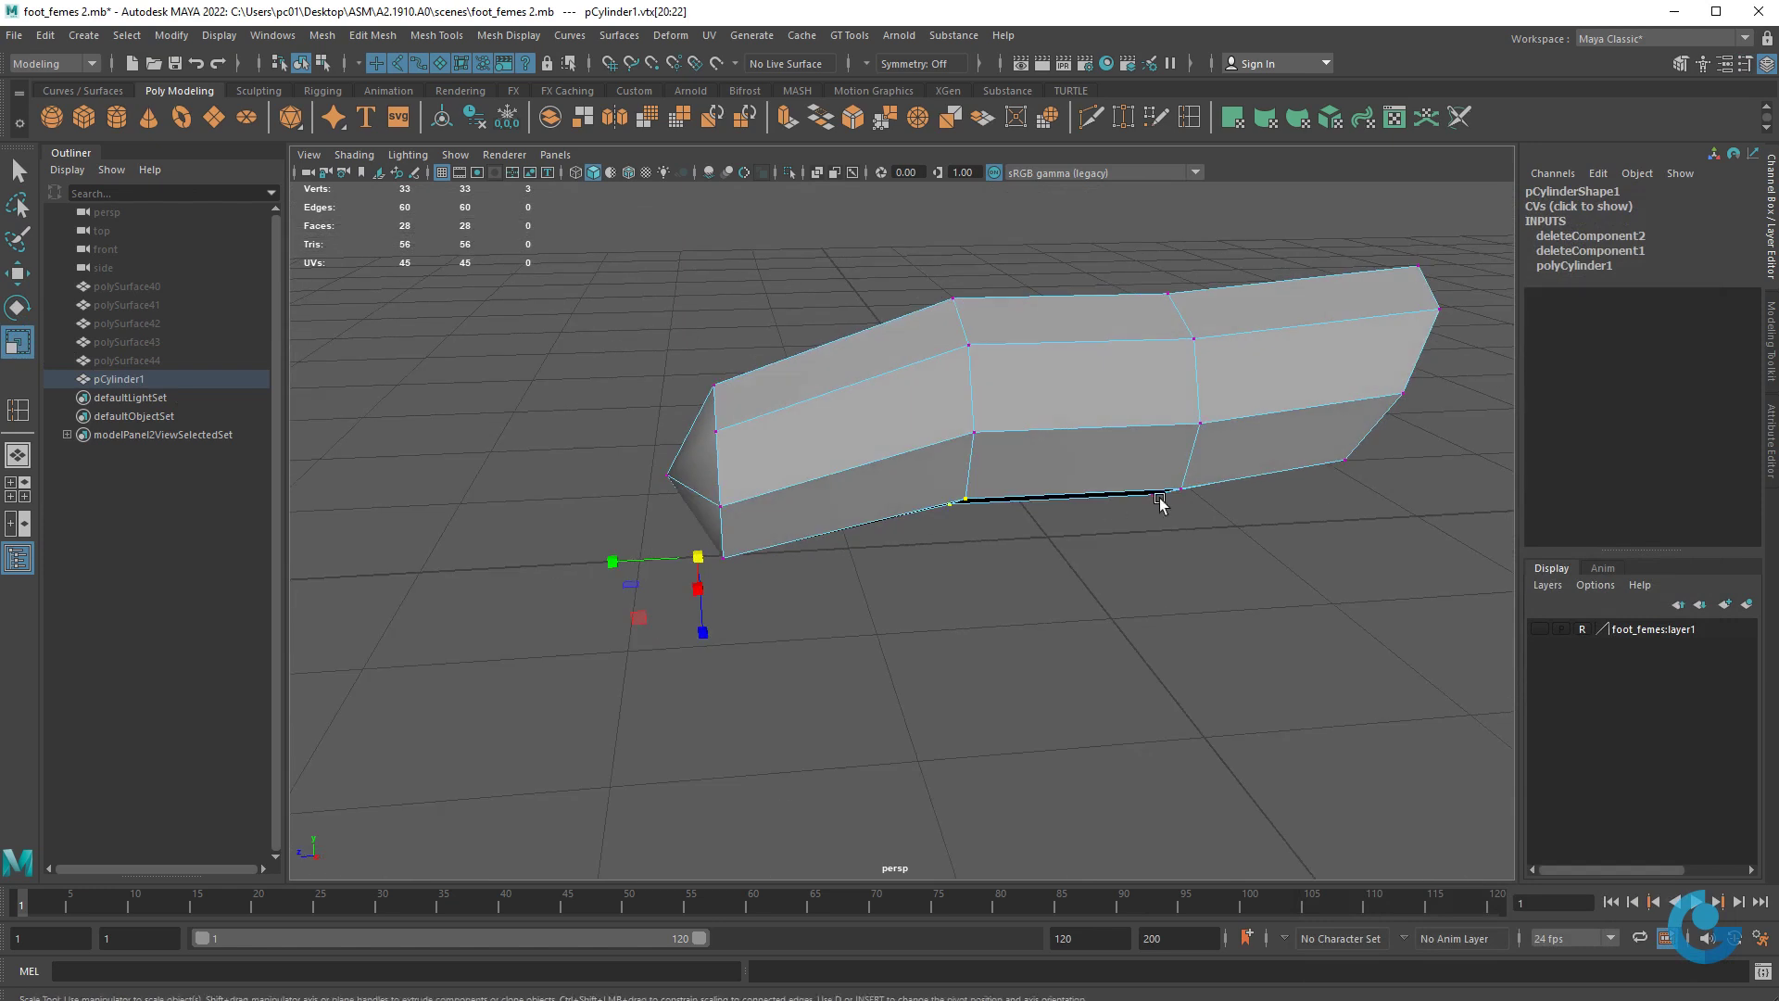
- Nudge a bottom vertex of the foot piece slightly with the Move Tool
{"action": "left_click", "coordinate": [1147, 635]}
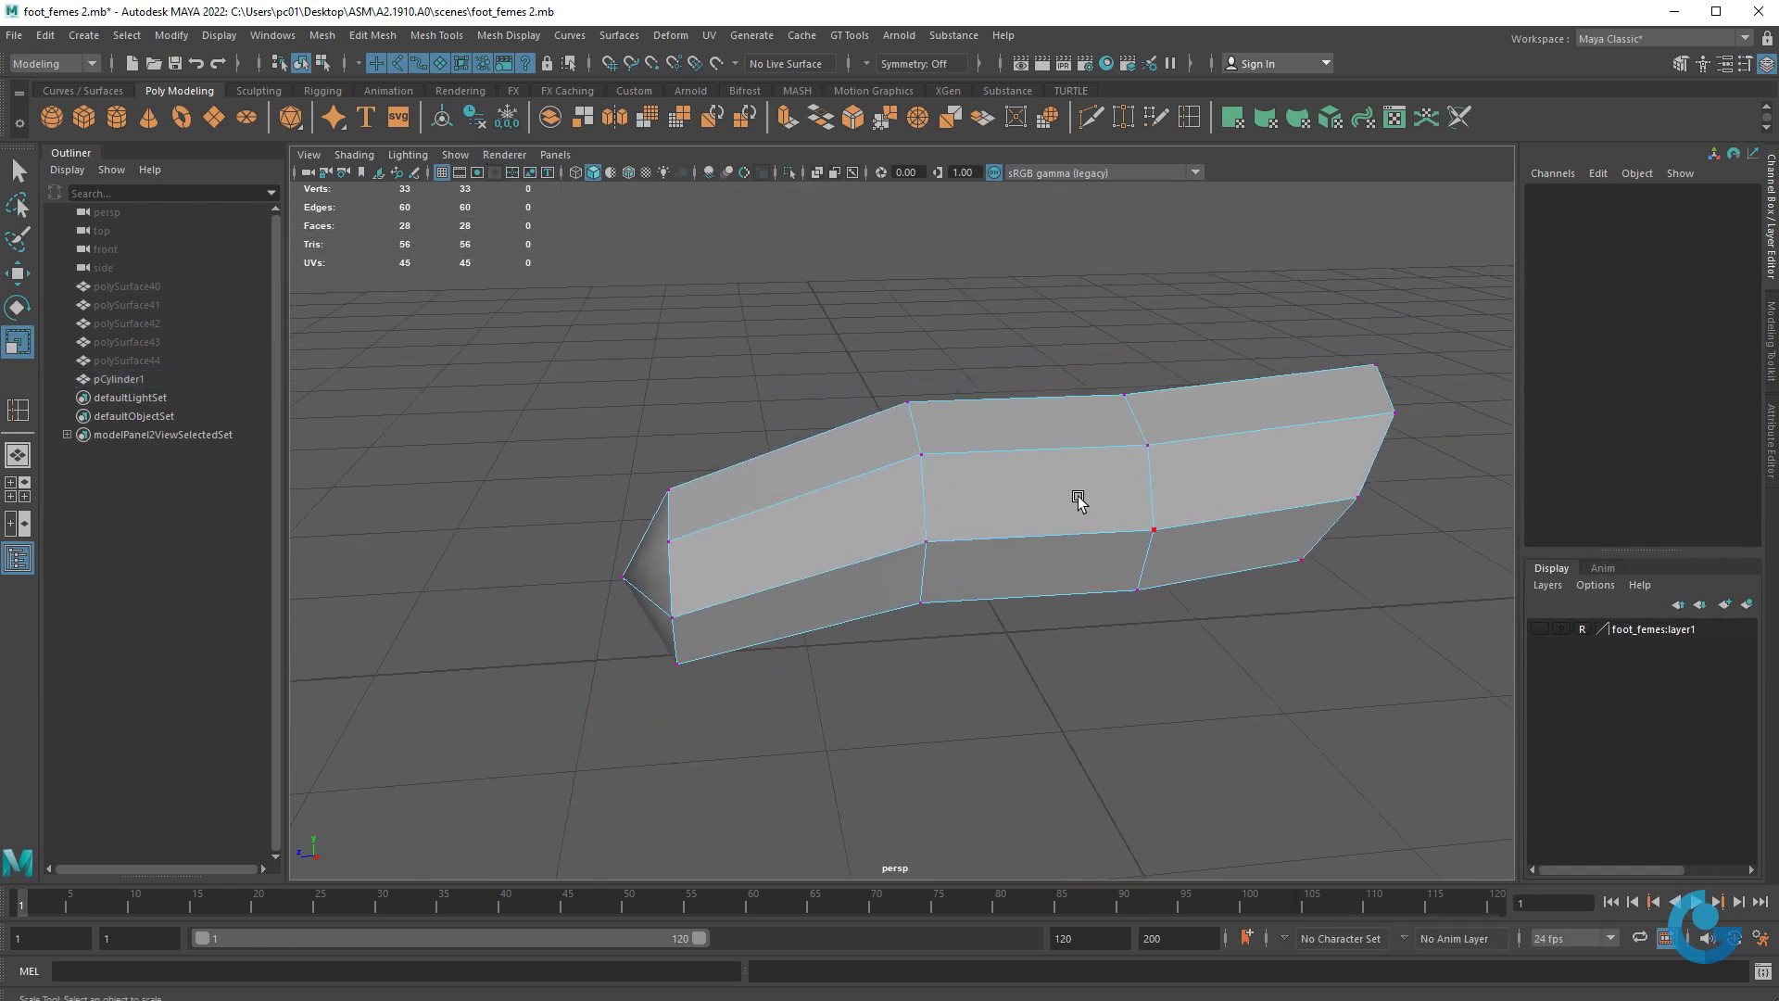
{"action": "left_click", "coordinate": [1154, 529]}
{"action": "mouse_move", "coordinate": [815, 318]}
{"action": "left_mouse_down"}
{"action": "mouse_move", "coordinate": [1030, 693]}
{"action": "mouse_move", "coordinate": [836, 556]}
{"action": "mouse_move", "coordinate": [825, 484]}
{"action": "left_mouse_up"}
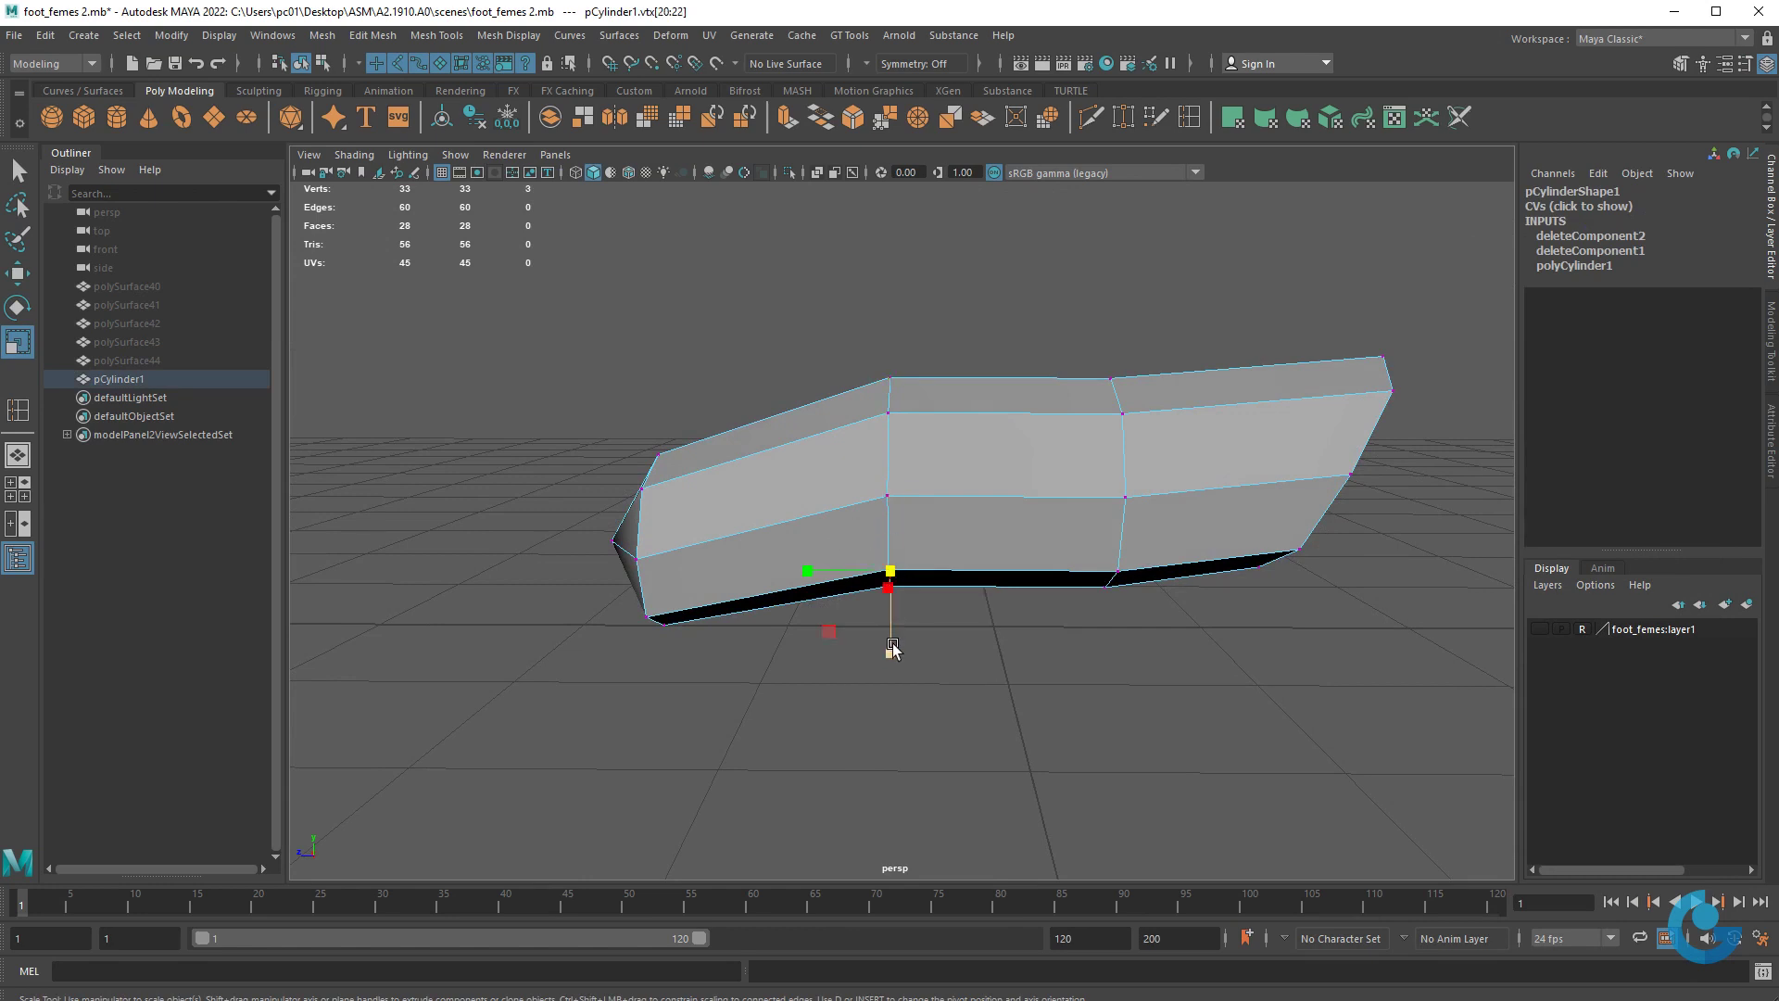
{"action": "key", "text": "w"}
{"action": "left_click_drag", "start_coordinate": [893, 649], "coordinate": [894, 653]}
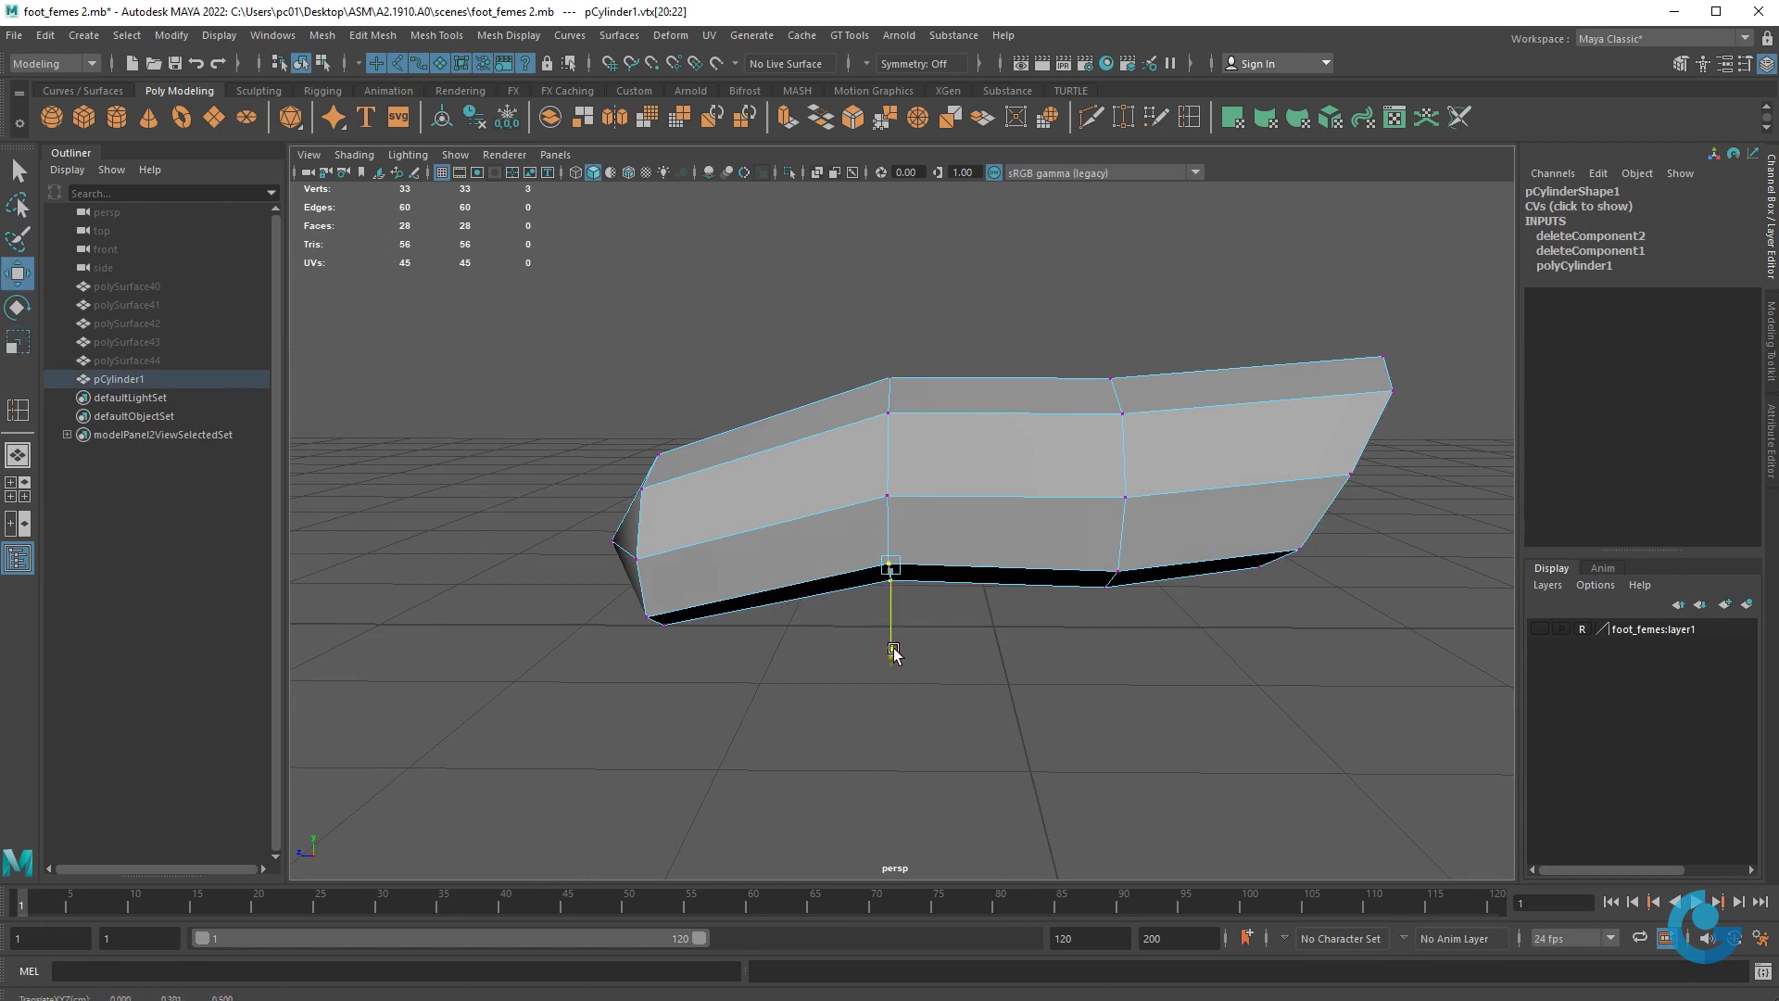
- Shift the eight-vertex middle column slightly right along X
{"action": "left_click_drag", "start_coordinate": [1132, 593], "coordinate": [1159, 636], "text": "alt"}
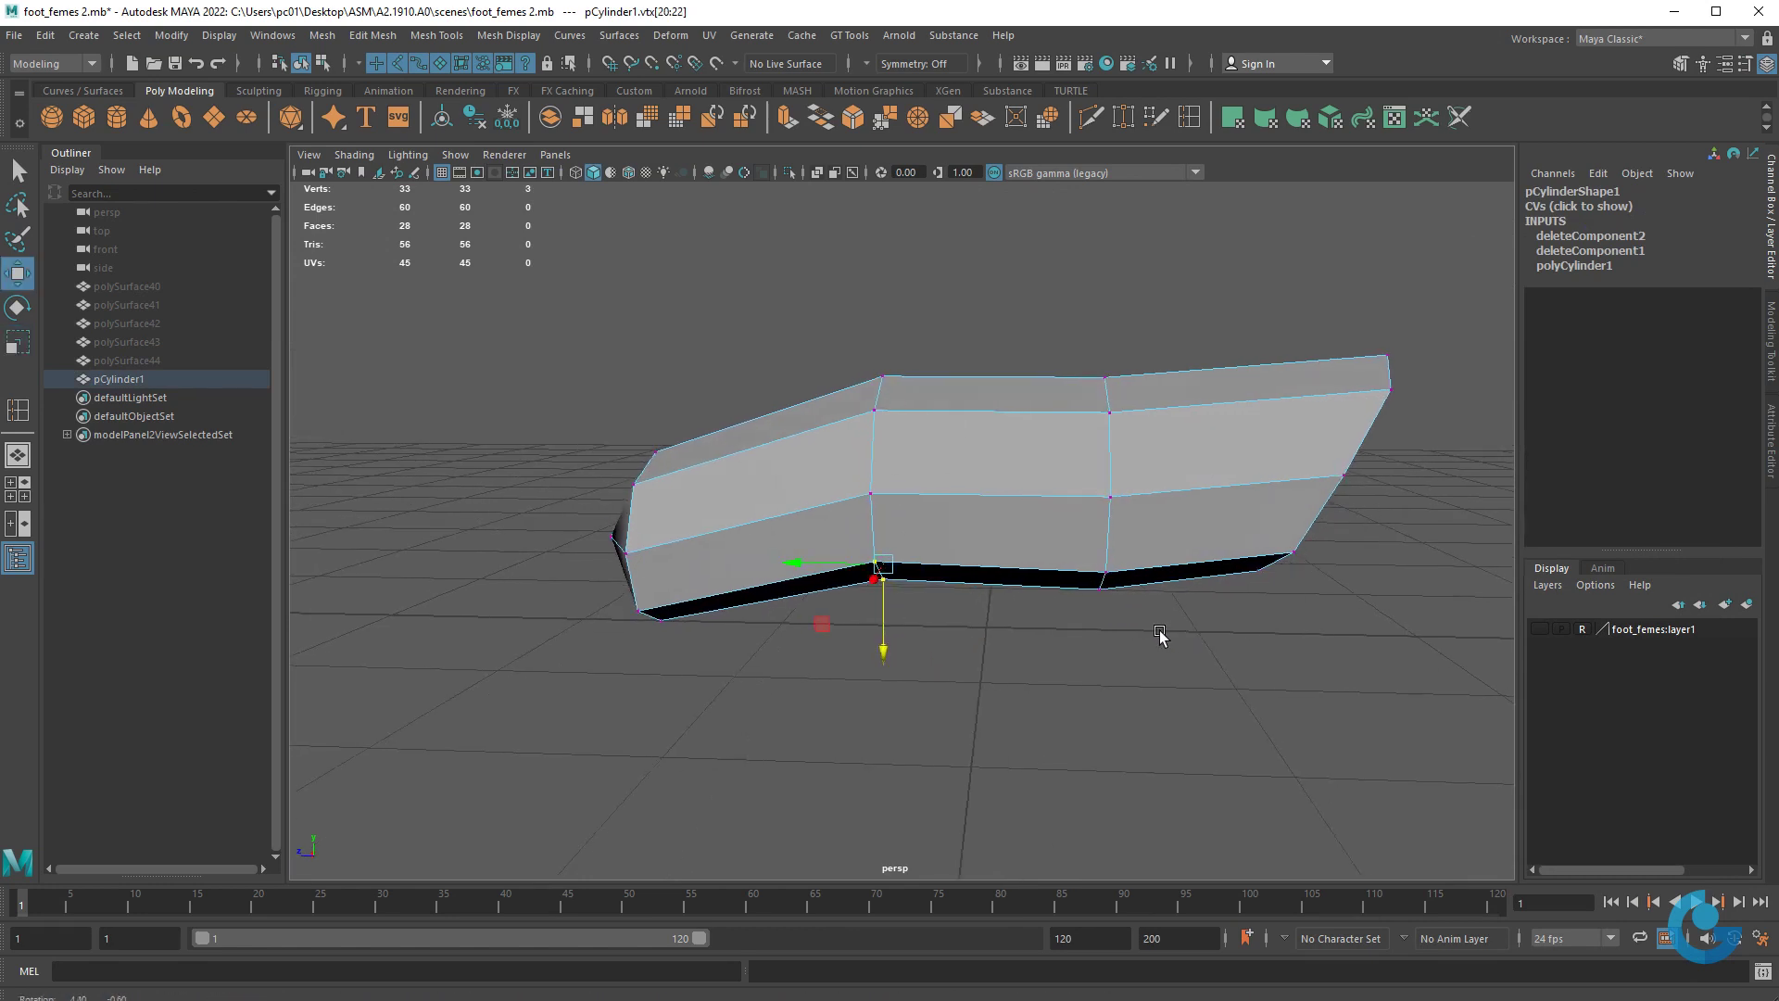
{"action": "mouse_move", "coordinate": [1171, 714]}
{"action": "left_mouse_down"}
{"action": "mouse_move", "coordinate": [1037, 502]}
{"action": "mouse_move", "coordinate": [922, 426]}
{"action": "left_mouse_up"}
{"action": "left_click_drag", "start_coordinate": [847, 296], "coordinate": [952, 714]}
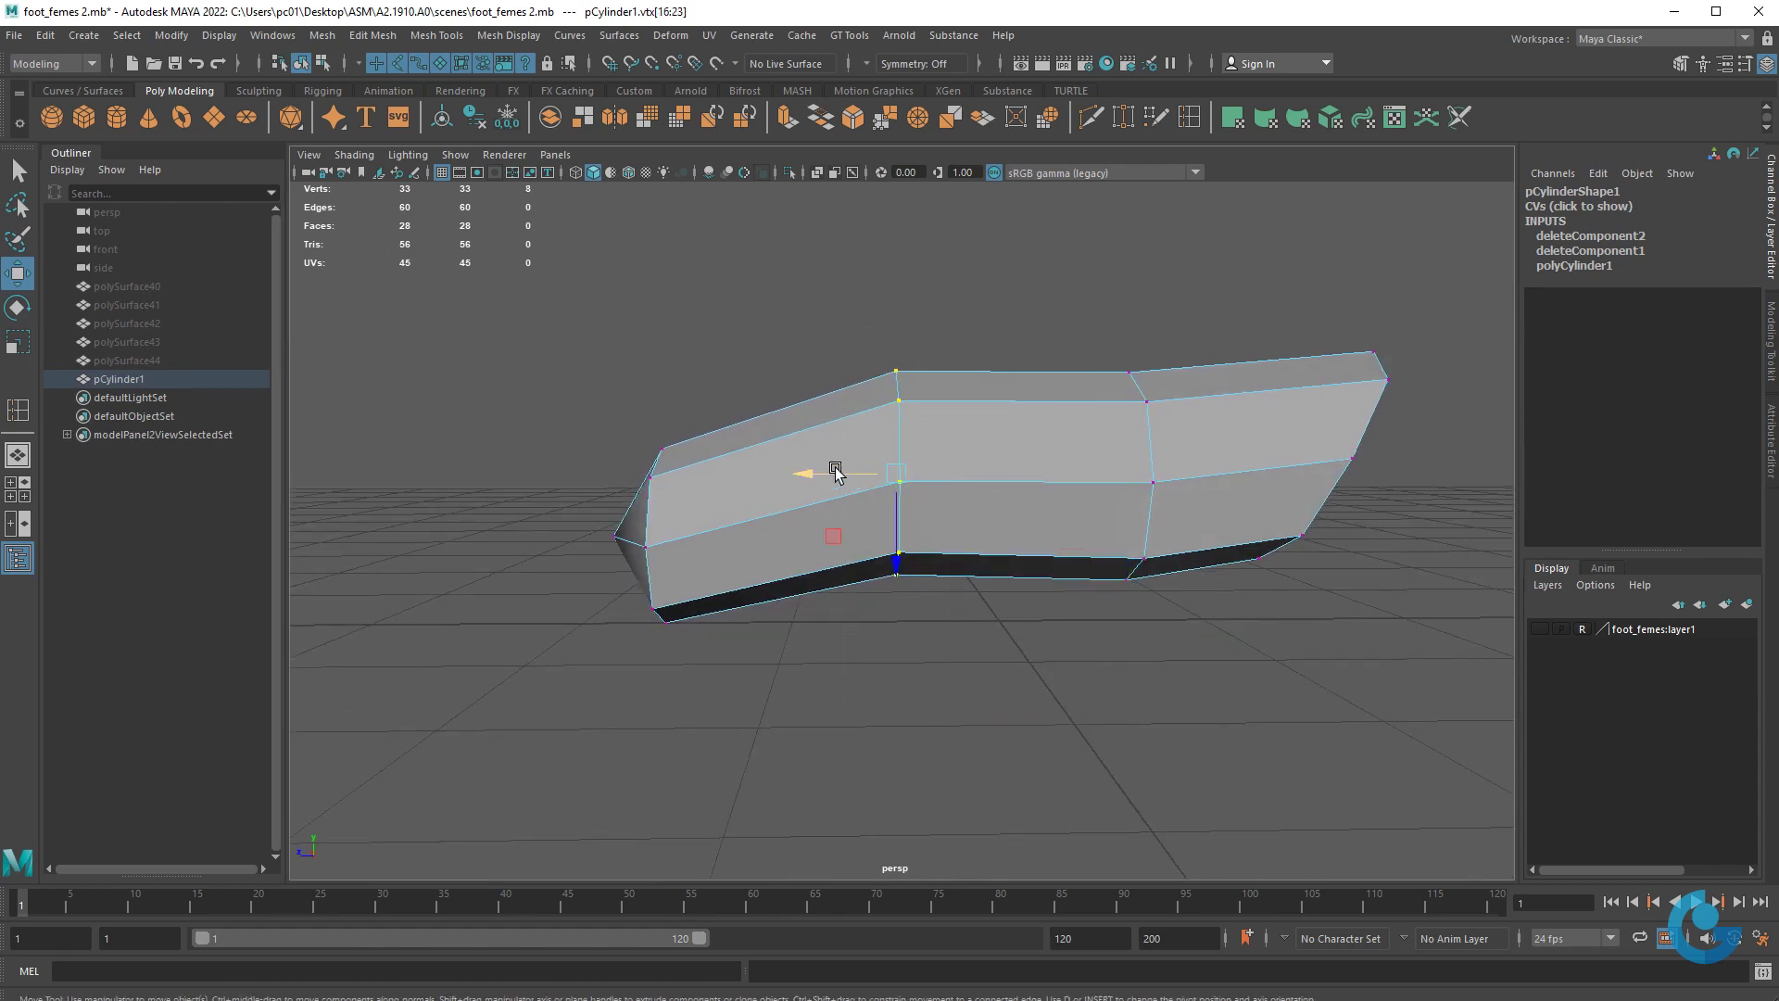
{"action": "mouse_move", "coordinate": [811, 475]}
{"action": "left_mouse_down"}
{"action": "mouse_move", "coordinate": [1100, 636]}
{"action": "mouse_move", "coordinate": [952, 474]}
{"action": "left_mouse_up"}
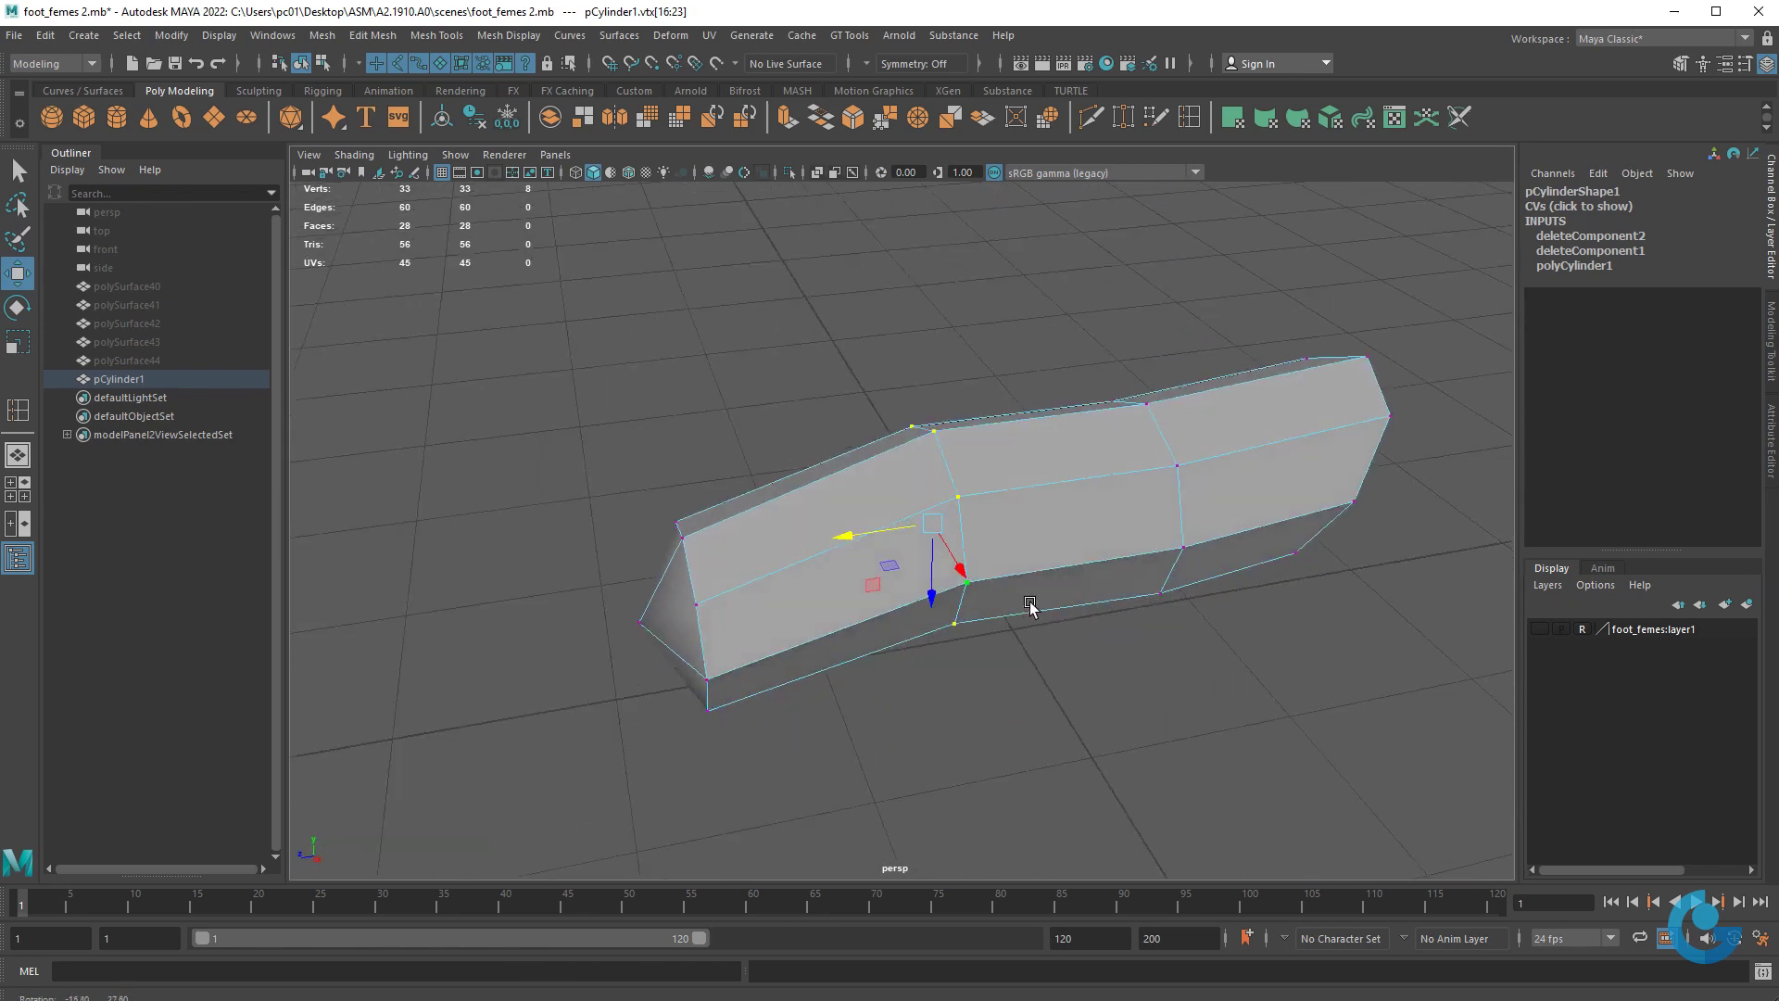
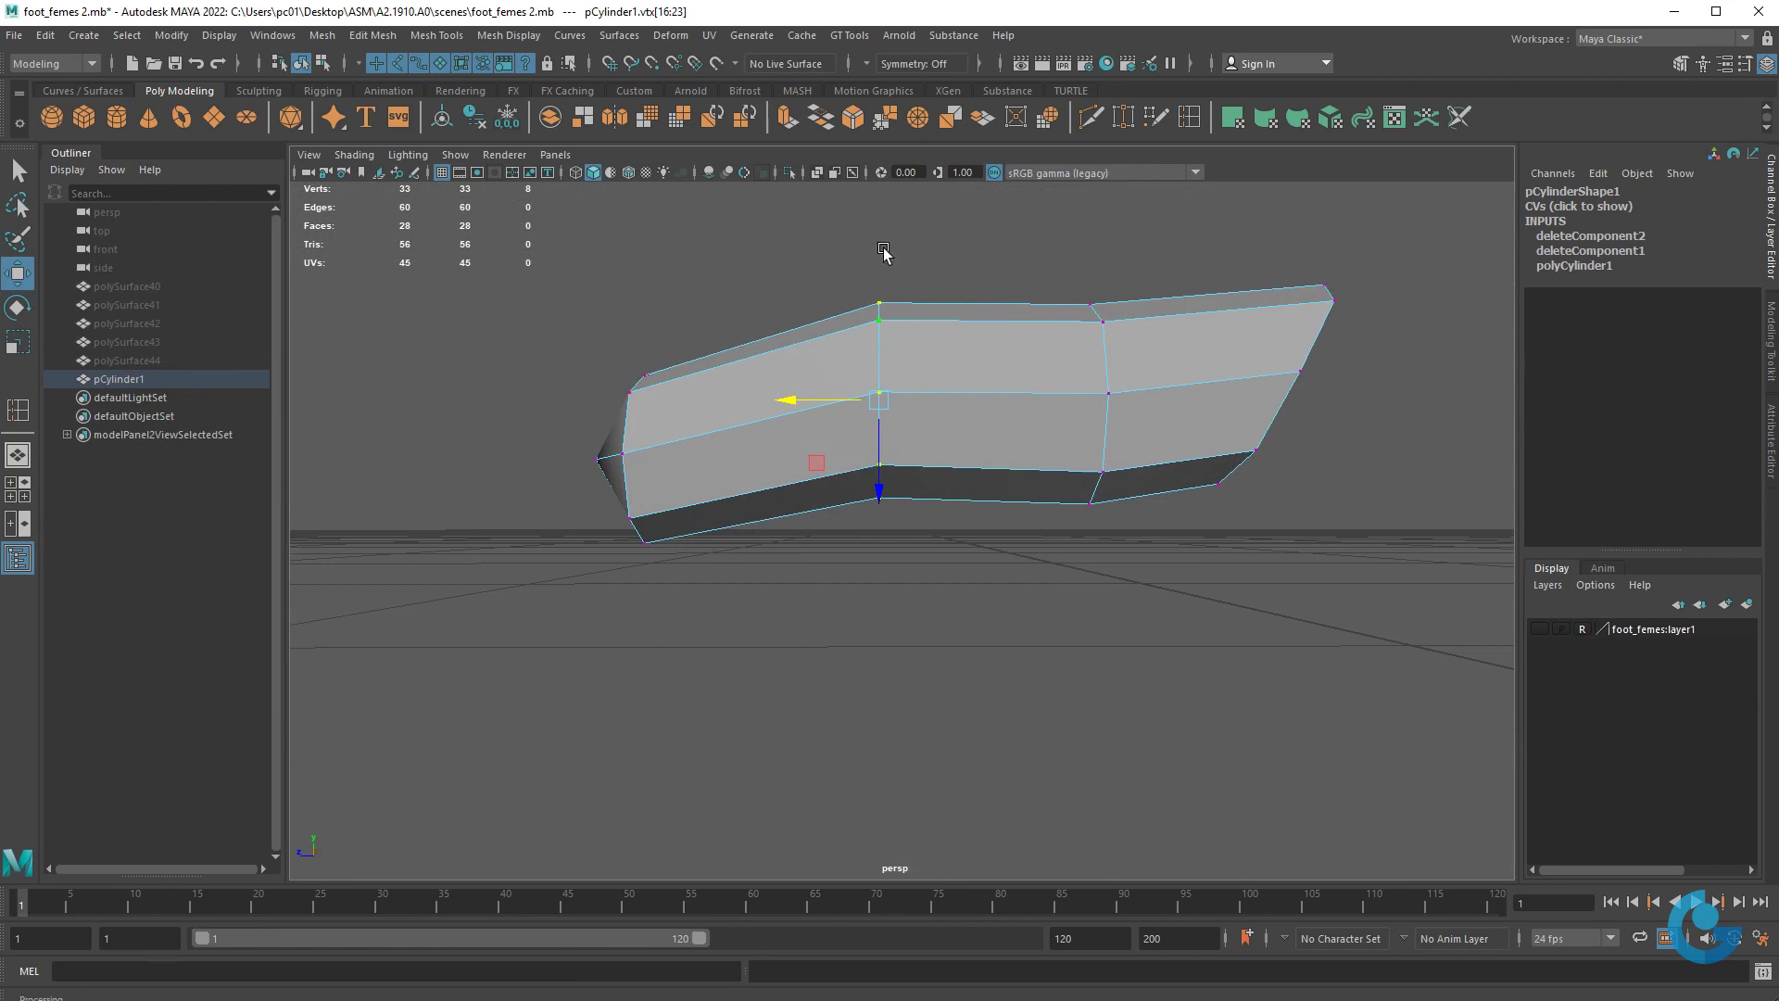
- Drag the cylinder's tip vertex out and reposition the end-face vertices to angle the front
{"action": "mouse_move", "coordinate": [968, 414]}
{"action": "left_mouse_down", "text": "alt"}
{"action": "mouse_move", "coordinate": [1053, 516]}
{"action": "mouse_move", "coordinate": [1030, 632]}
{"action": "left_mouse_up", "text": "alt"}
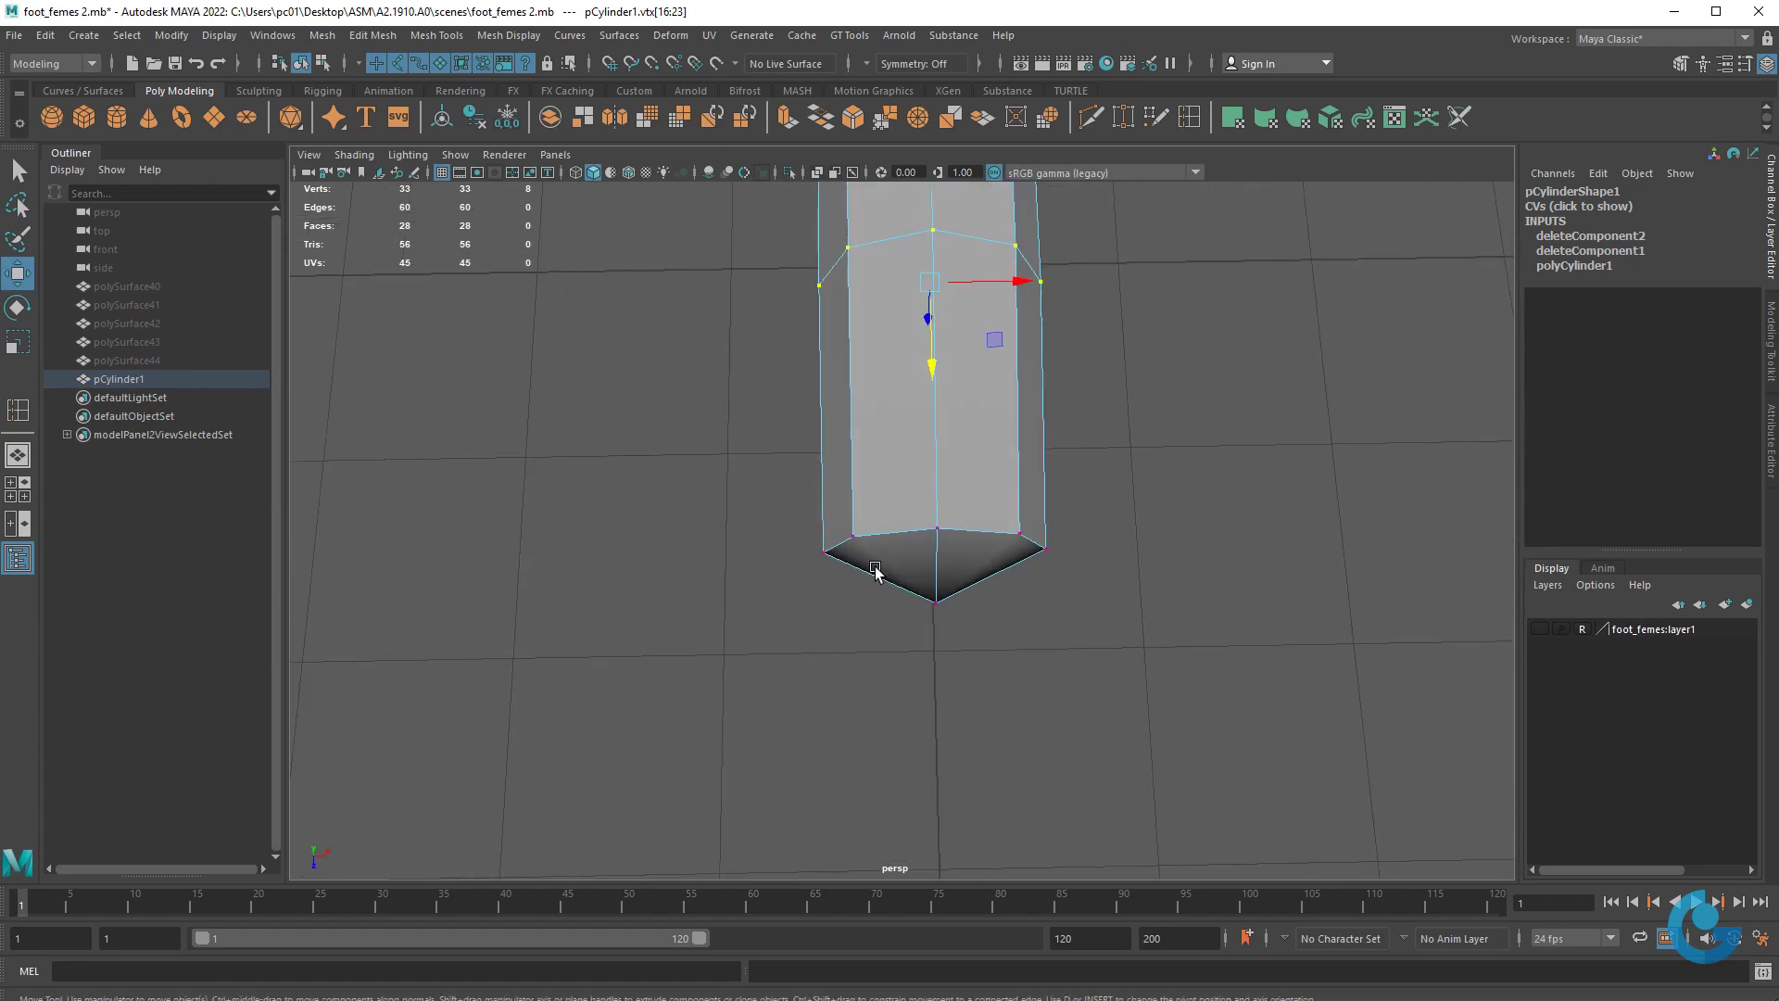
{"action": "left_click", "coordinate": [931, 525]}
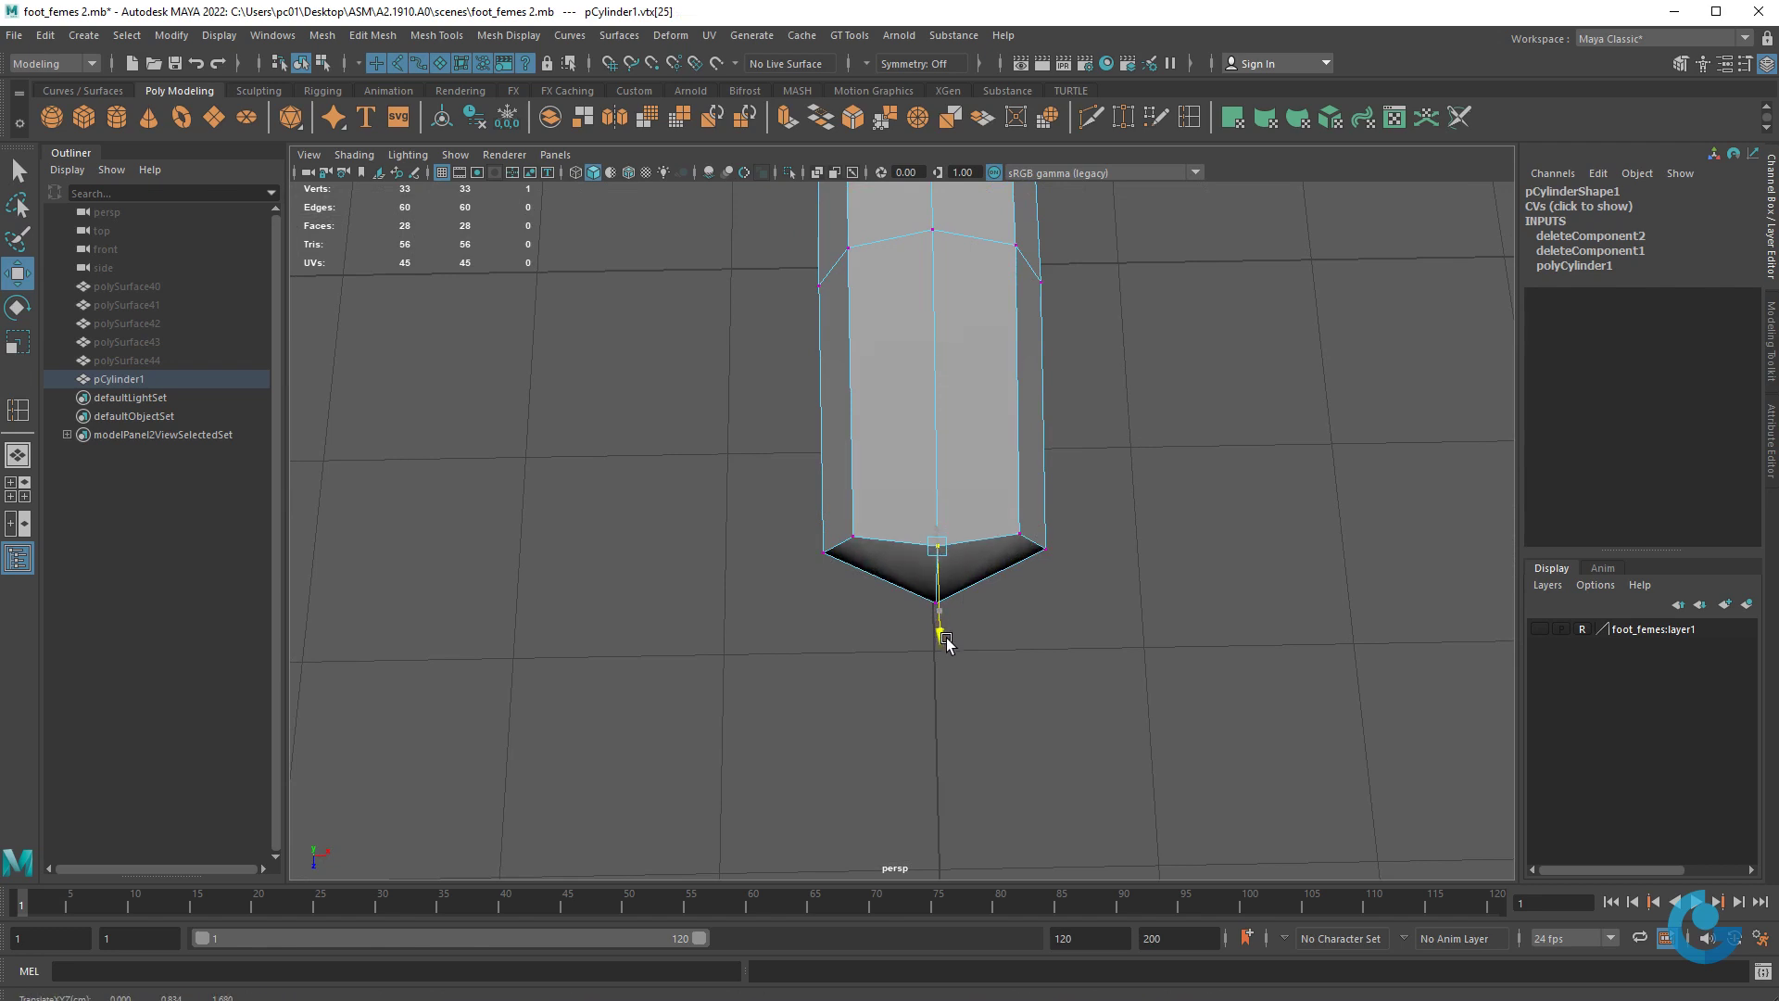
{"action": "mouse_move", "coordinate": [941, 621]}
{"action": "left_mouse_down", "text": "alt"}
{"action": "mouse_move", "coordinate": [1055, 600]}
{"action": "mouse_move", "coordinate": [1051, 493]}
{"action": "mouse_move", "coordinate": [1004, 583]}
{"action": "left_mouse_up", "text": "alt"}
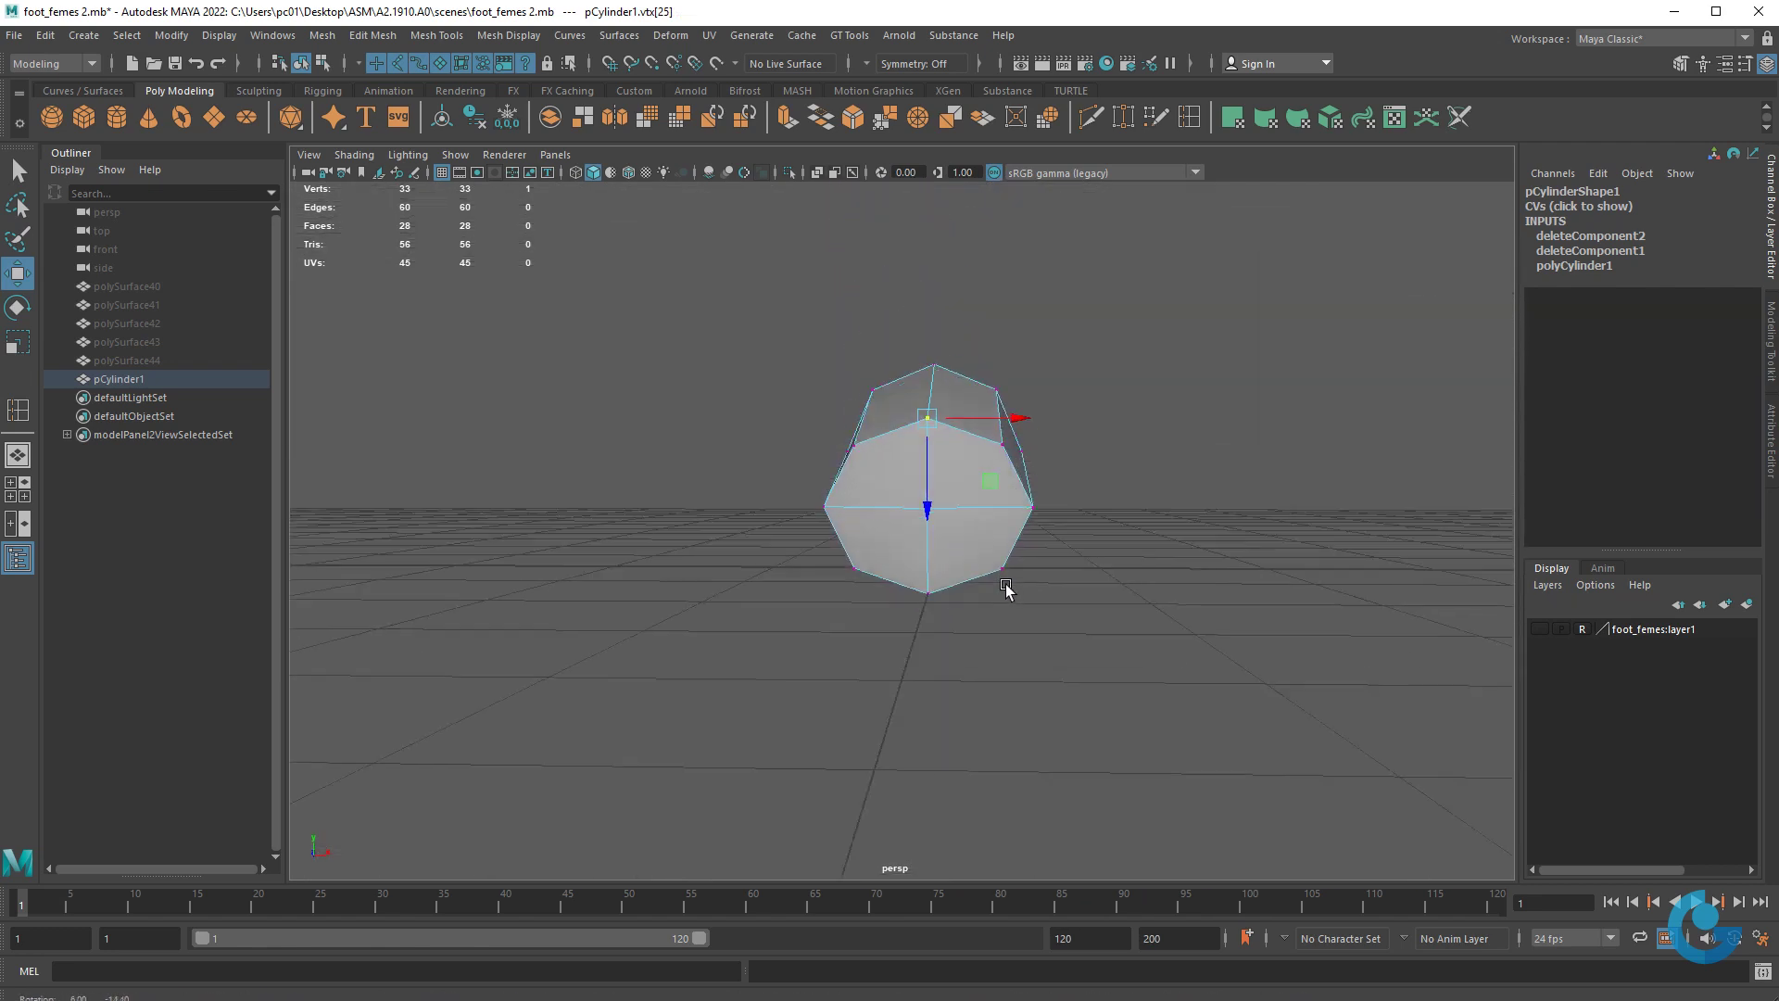
{"action": "left_click", "coordinate": [1028, 504]}
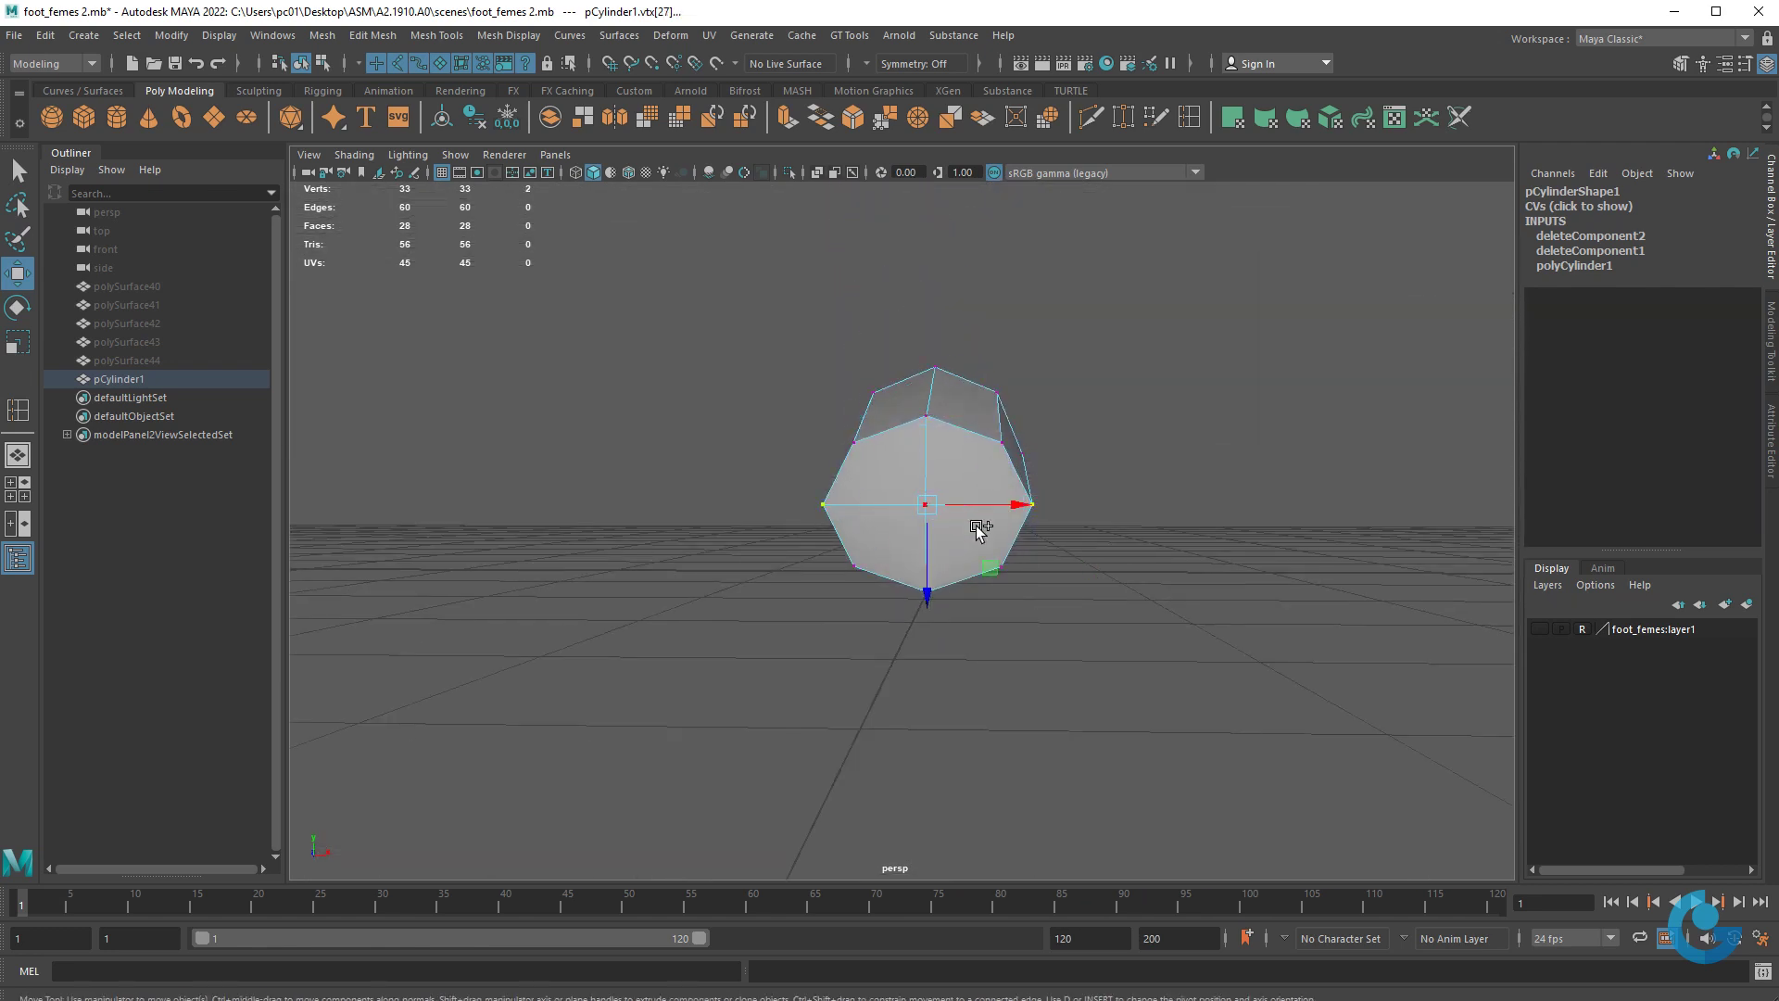
{"action": "left_click", "coordinate": [1010, 518]}
{"action": "left_click", "coordinate": [928, 503], "text": "shift"}
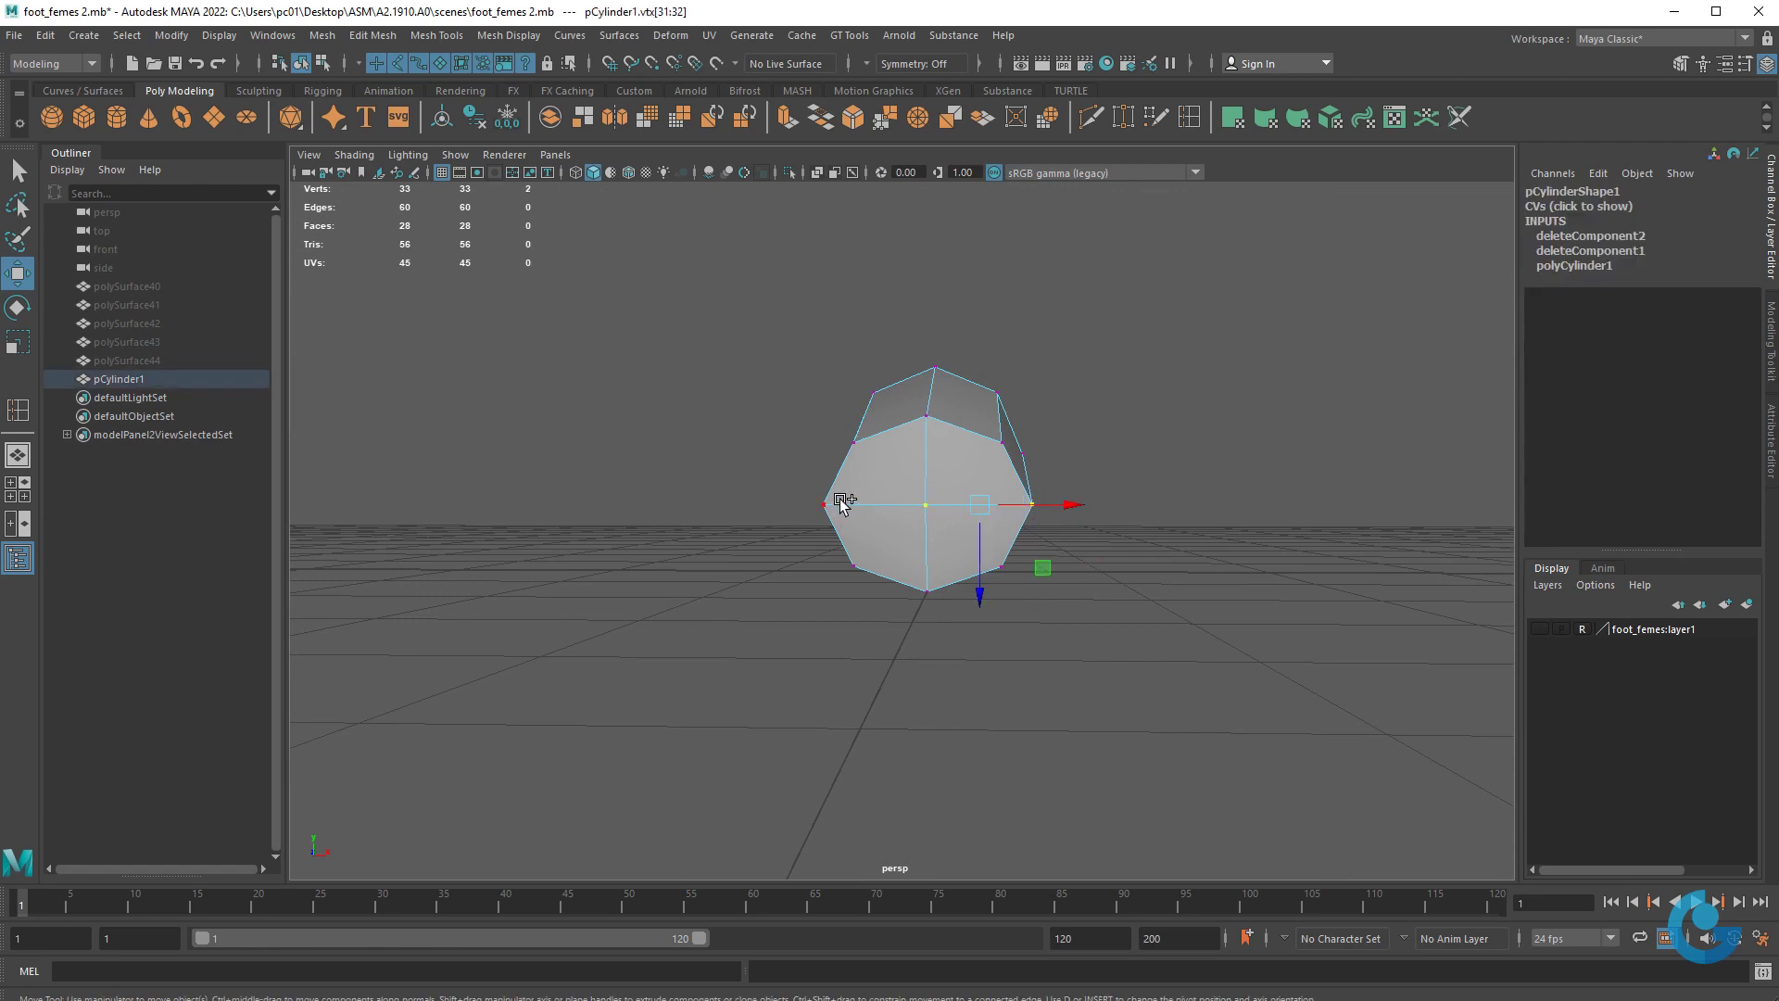
{"action": "left_click", "coordinate": [824, 503], "text": "shift"}
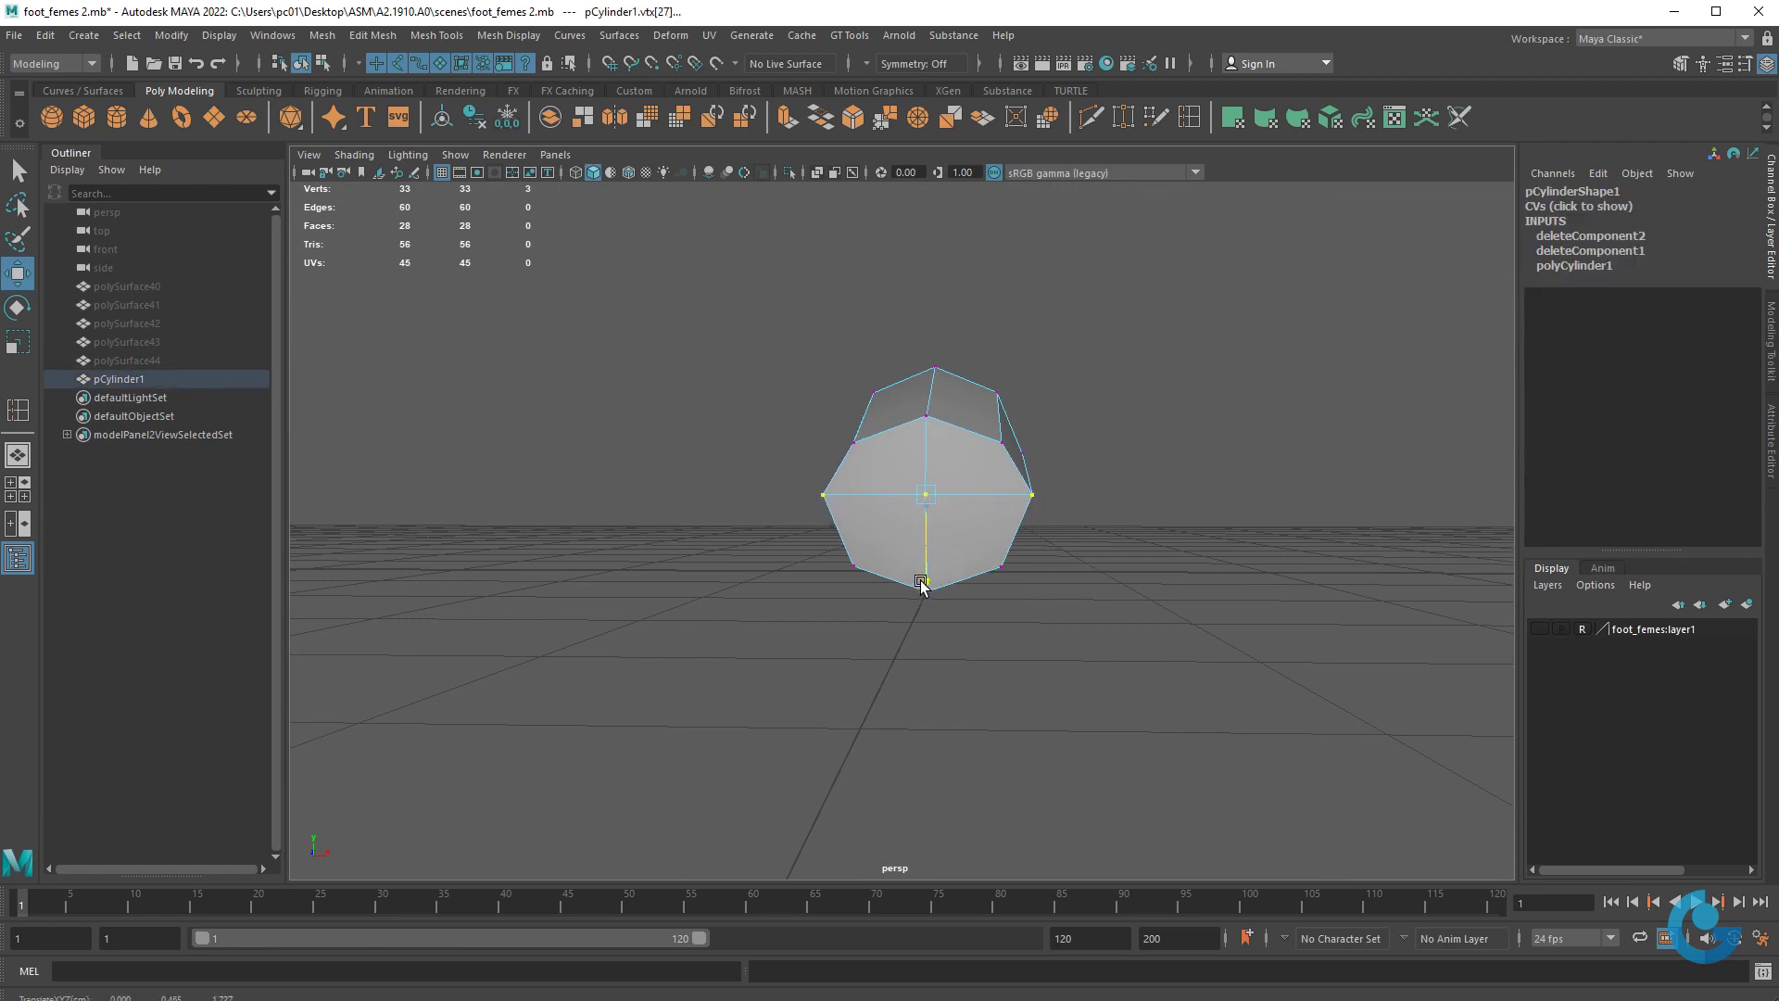
{"action": "mouse_move", "coordinate": [922, 582]}
{"action": "left_mouse_down", "text": "alt"}
{"action": "mouse_move", "coordinate": [1000, 564]}
{"action": "mouse_move", "coordinate": [1019, 460]}
{"action": "left_mouse_up", "text": "alt"}
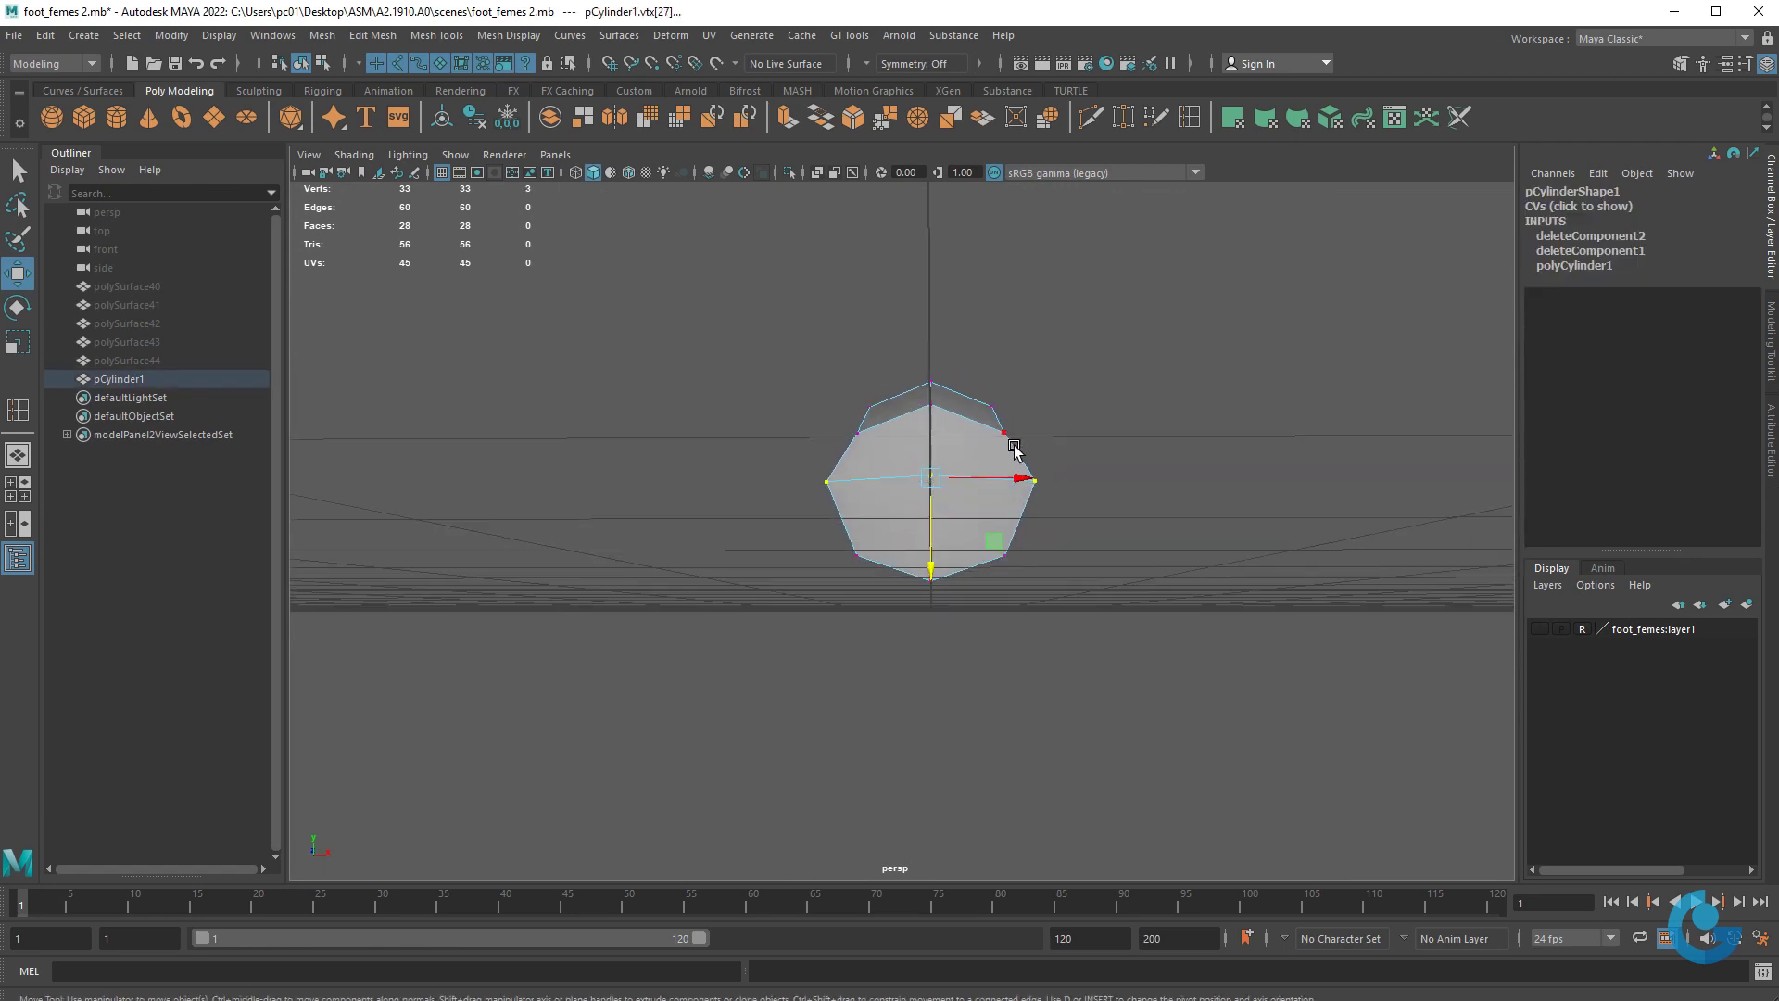
{"action": "mouse_move", "coordinate": [1001, 564]}
{"action": "left_mouse_down", "text": "alt"}
{"action": "mouse_move", "coordinate": [1039, 541]}
{"action": "mouse_move", "coordinate": [1039, 630]}
{"action": "mouse_move", "coordinate": [953, 563]}
{"action": "mouse_move", "coordinate": [913, 396]}
{"action": "mouse_move", "coordinate": [1063, 608]}
{"action": "mouse_move", "coordinate": [1125, 616]}
{"action": "mouse_move", "coordinate": [985, 648]}
{"action": "mouse_move", "coordinate": [1019, 574]}
{"action": "left_mouse_up", "text": "alt"}
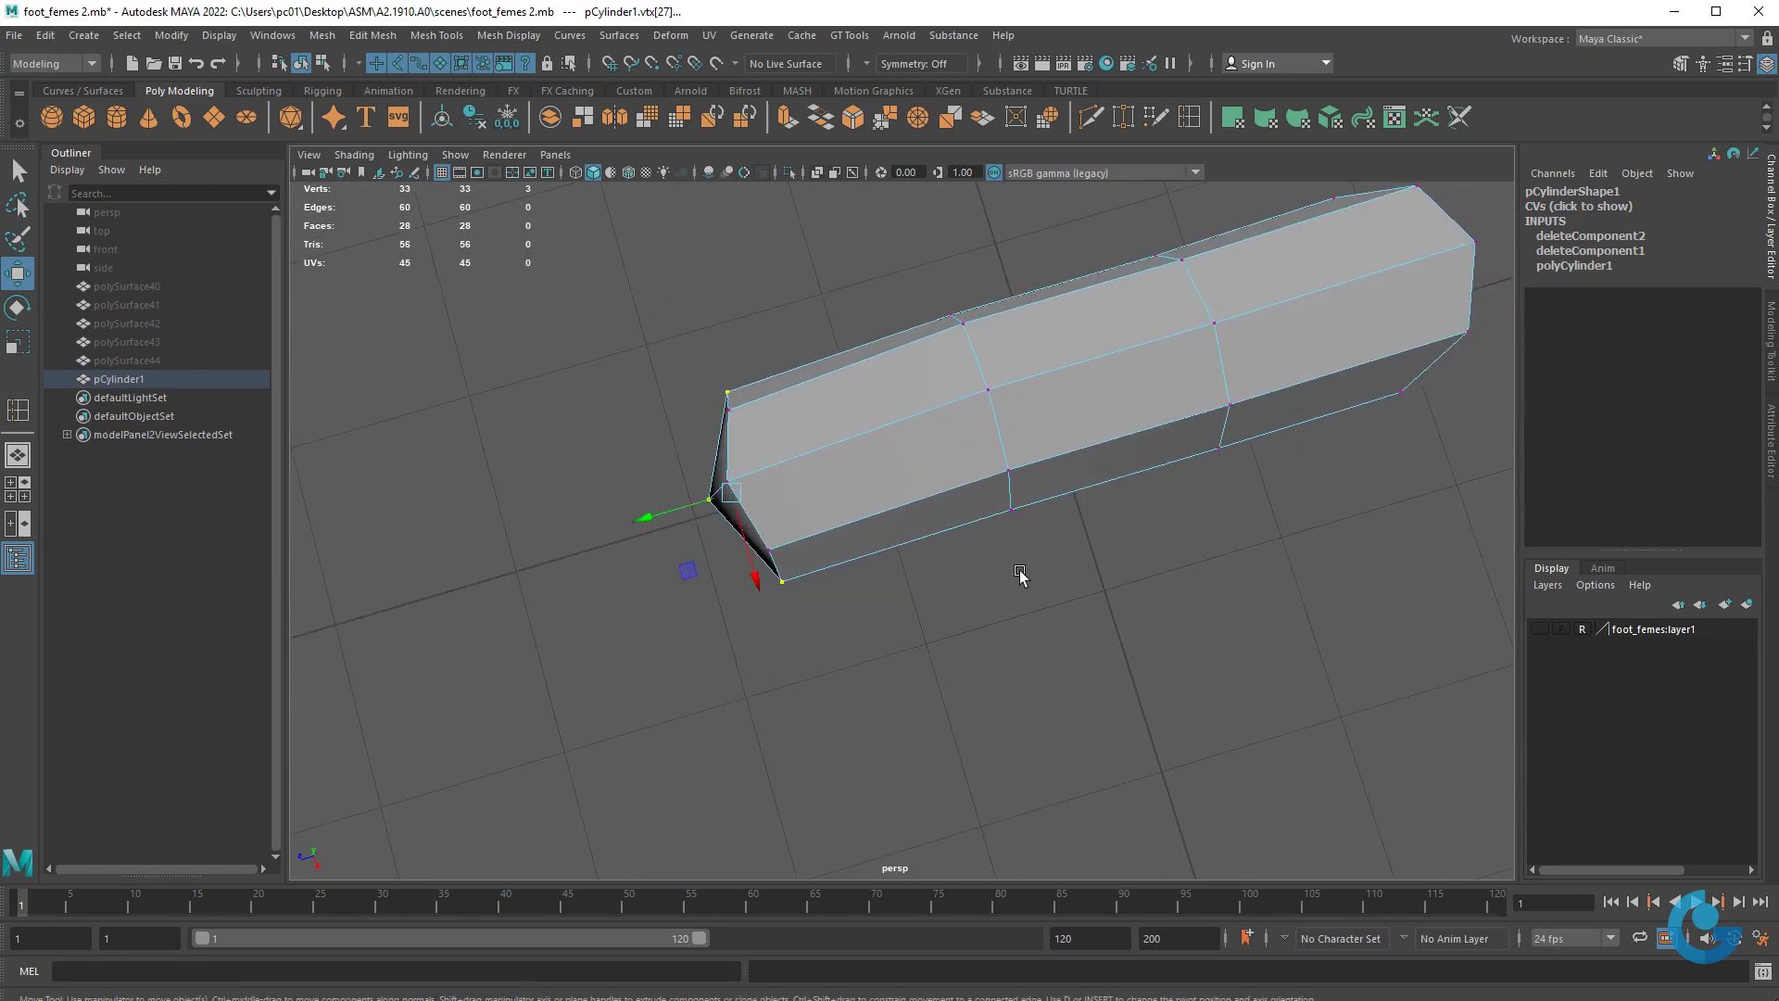
{"action": "left_click", "coordinate": [1008, 471]}
{"action": "mouse_move", "coordinate": [920, 519]}
{"action": "left_mouse_down", "text": "alt"}
{"action": "mouse_move", "coordinate": [905, 492]}
{"action": "mouse_move", "coordinate": [930, 463]}
{"action": "left_mouse_up", "text": "alt"}
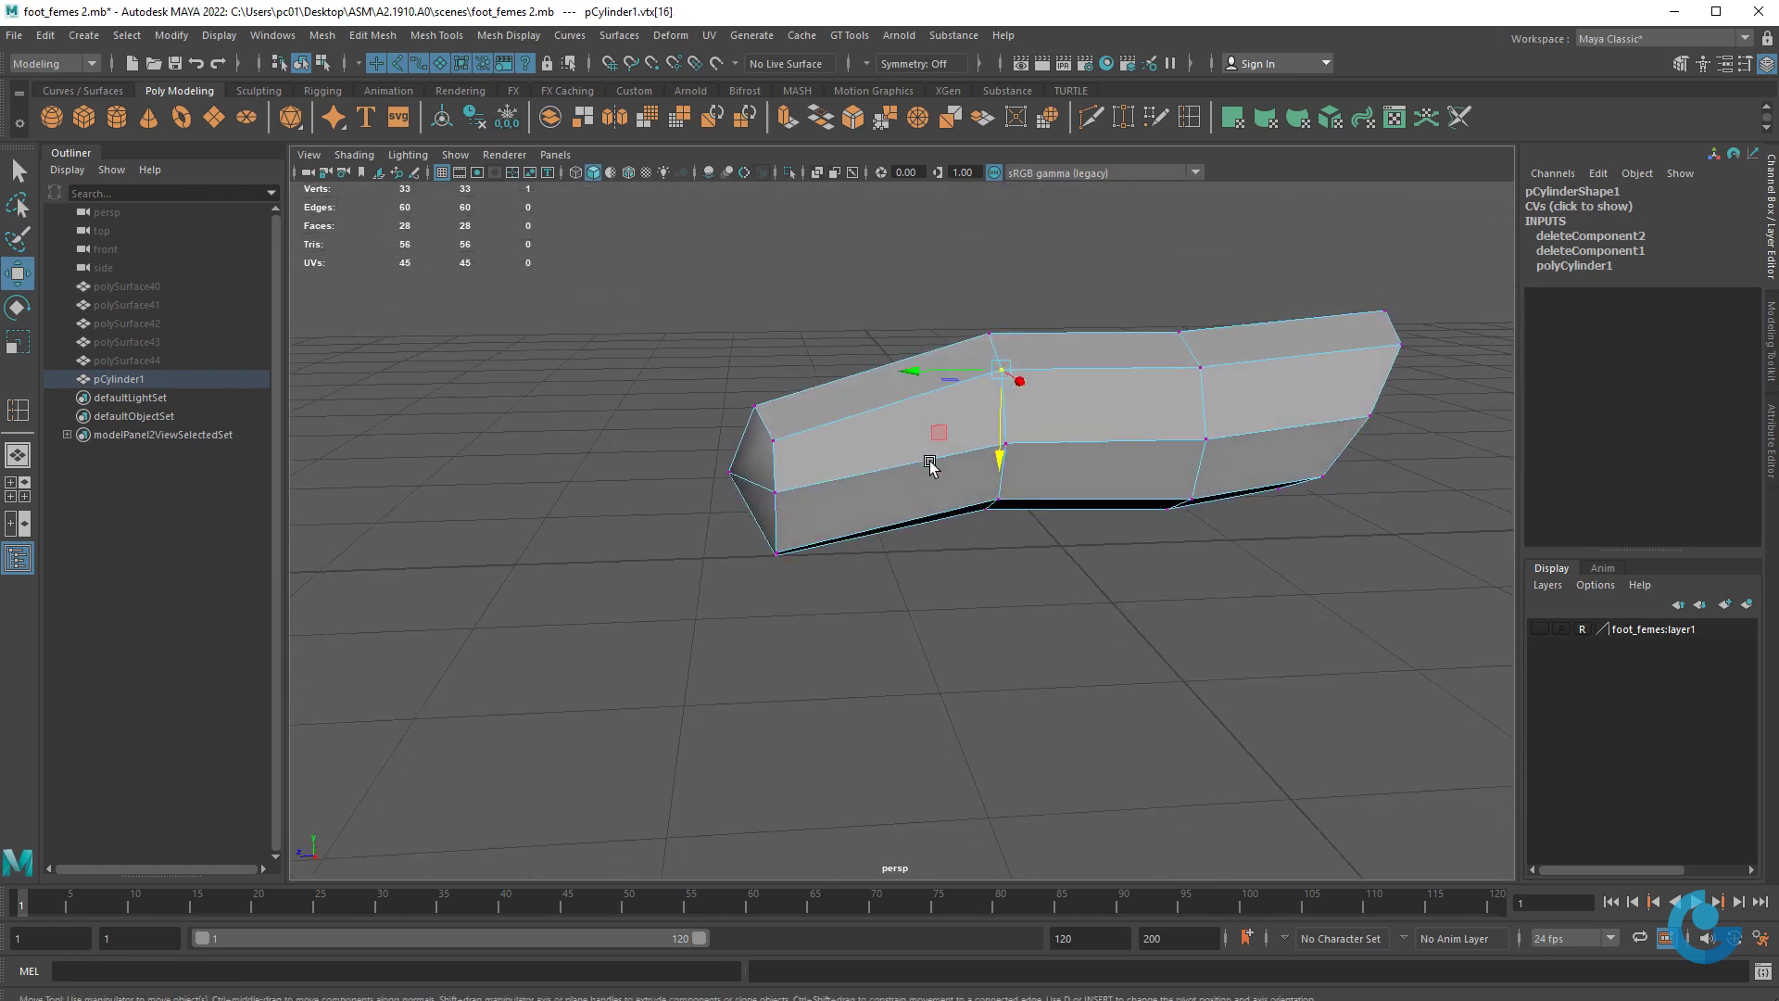
- Preview the foot base smoothed, inspect its end, then return to the low-poly cage
{"action": "key", "text": "3"}
{"action": "right_click_drag", "start_coordinate": [1058, 460], "coordinate": [1224, 377]}
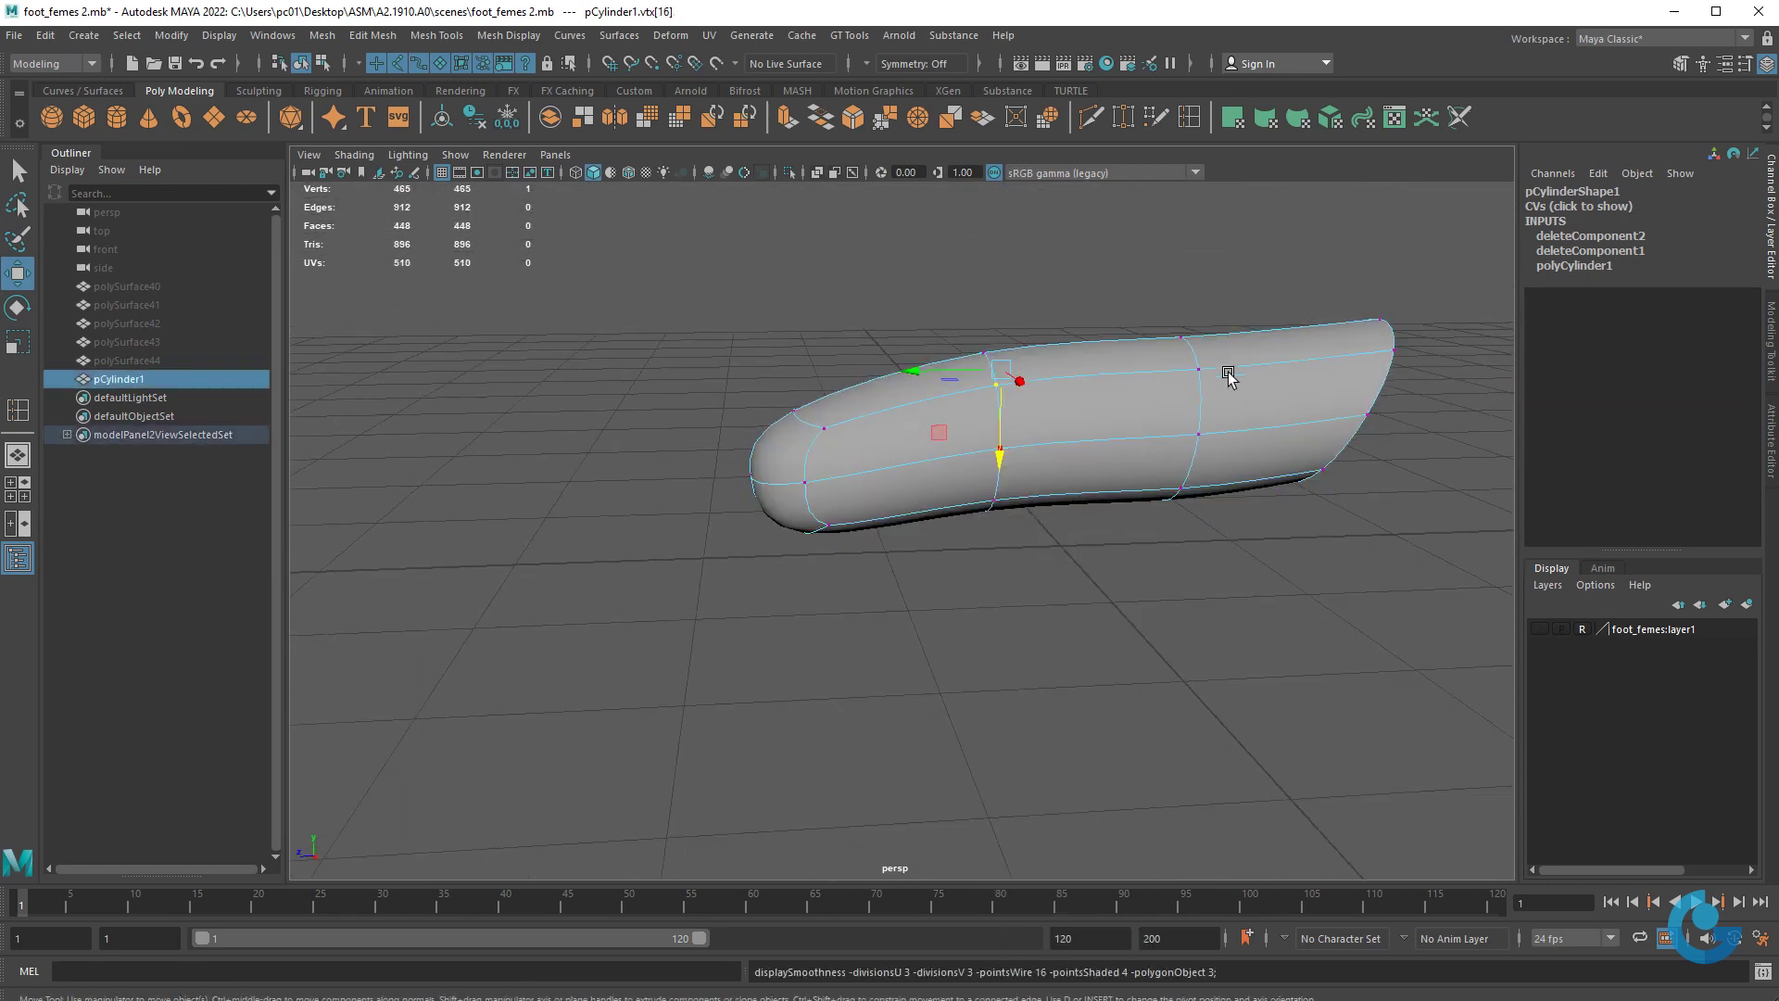
{"action": "left_click", "coordinate": [913, 556]}
{"action": "mouse_move", "coordinate": [913, 556]}
{"action": "left_mouse_down", "text": "alt"}
{"action": "mouse_move", "coordinate": [1072, 623]}
{"action": "mouse_move", "coordinate": [869, 498]}
{"action": "left_mouse_up", "text": "alt"}
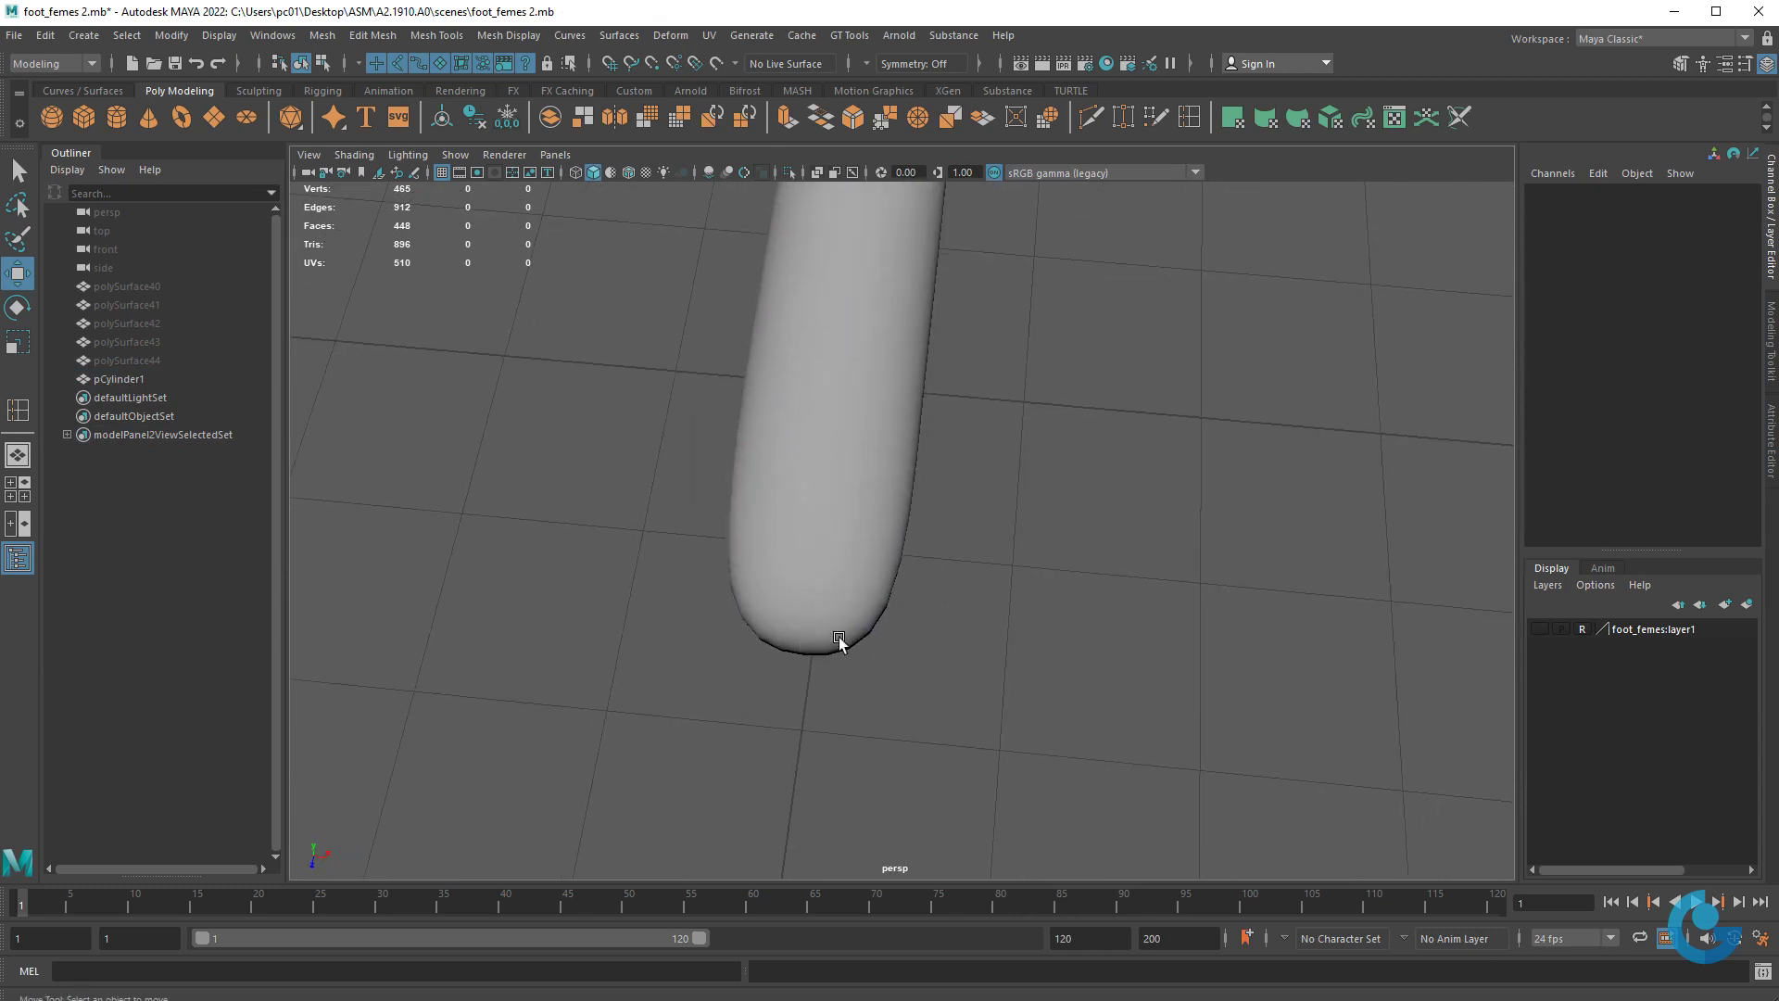
{"action": "mouse_move", "coordinate": [839, 639]}
{"action": "left_mouse_down", "text": "alt"}
{"action": "mouse_move", "coordinate": [909, 596]}
{"action": "mouse_move", "coordinate": [905, 476]}
{"action": "mouse_move", "coordinate": [790, 492]}
{"action": "left_mouse_up", "text": "alt"}
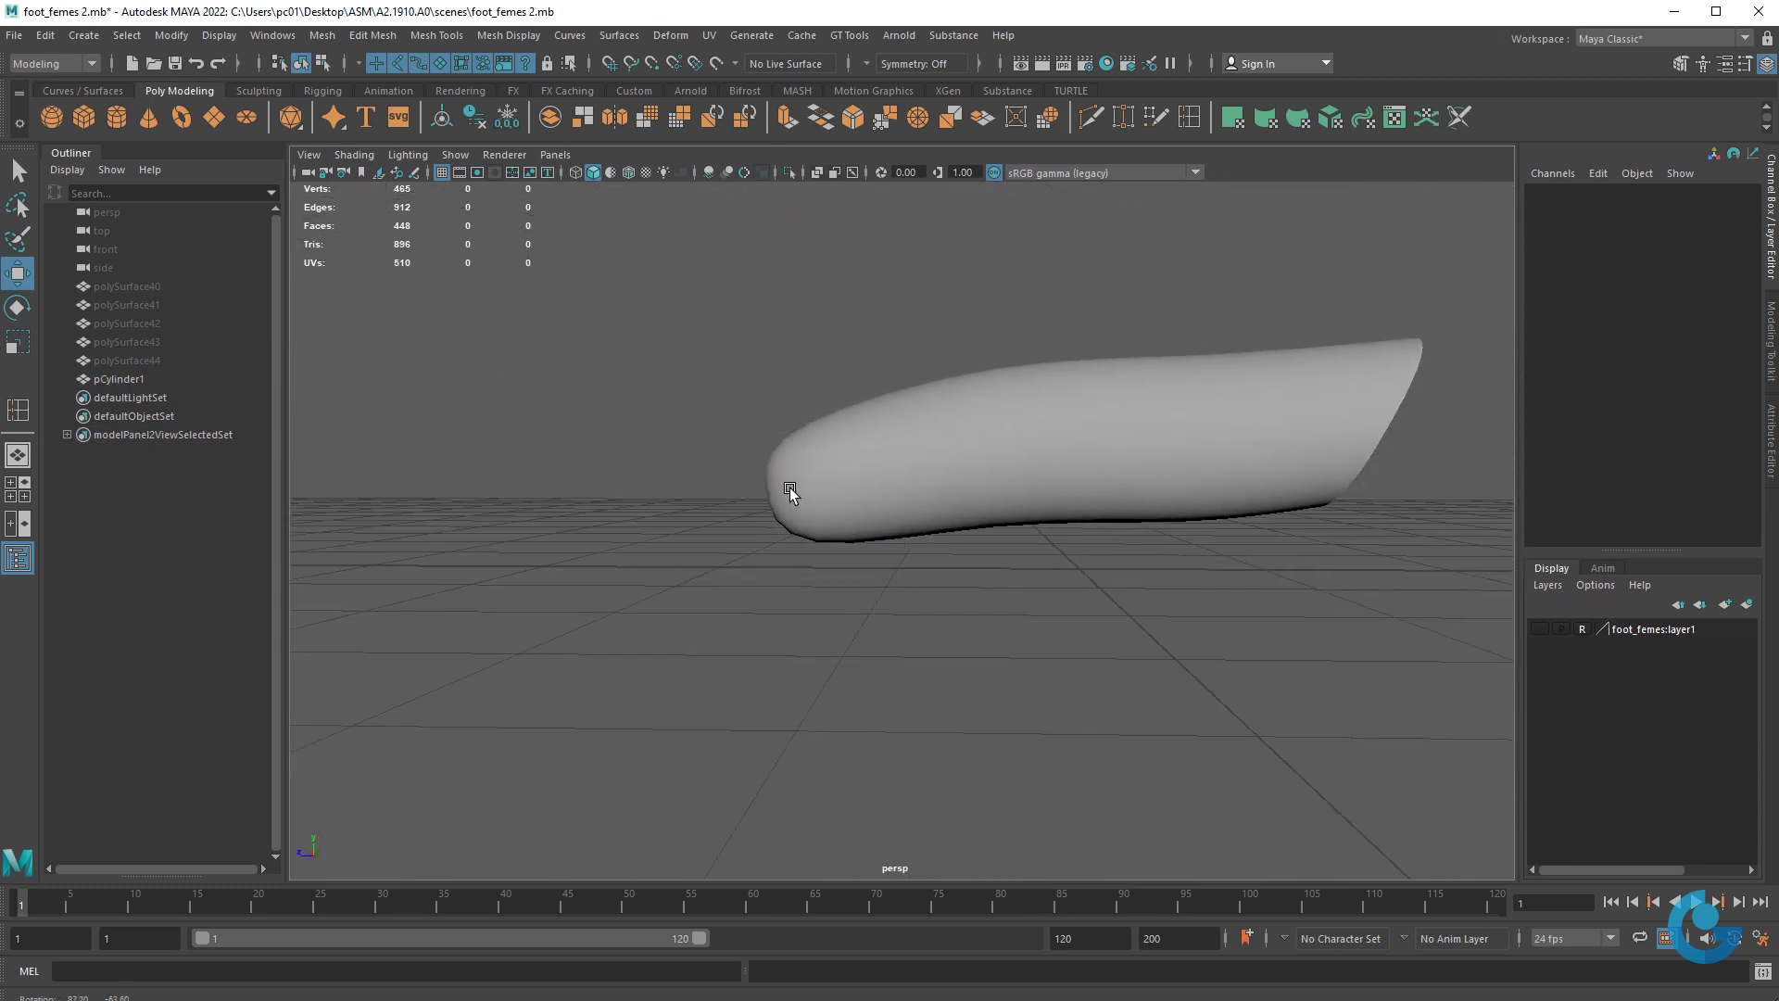
{"action": "left_click", "coordinate": [862, 487]}
{"action": "key", "text": "1"}
{"action": "left_click_drag", "start_coordinate": [947, 535], "coordinate": [846, 584], "text": "alt"}
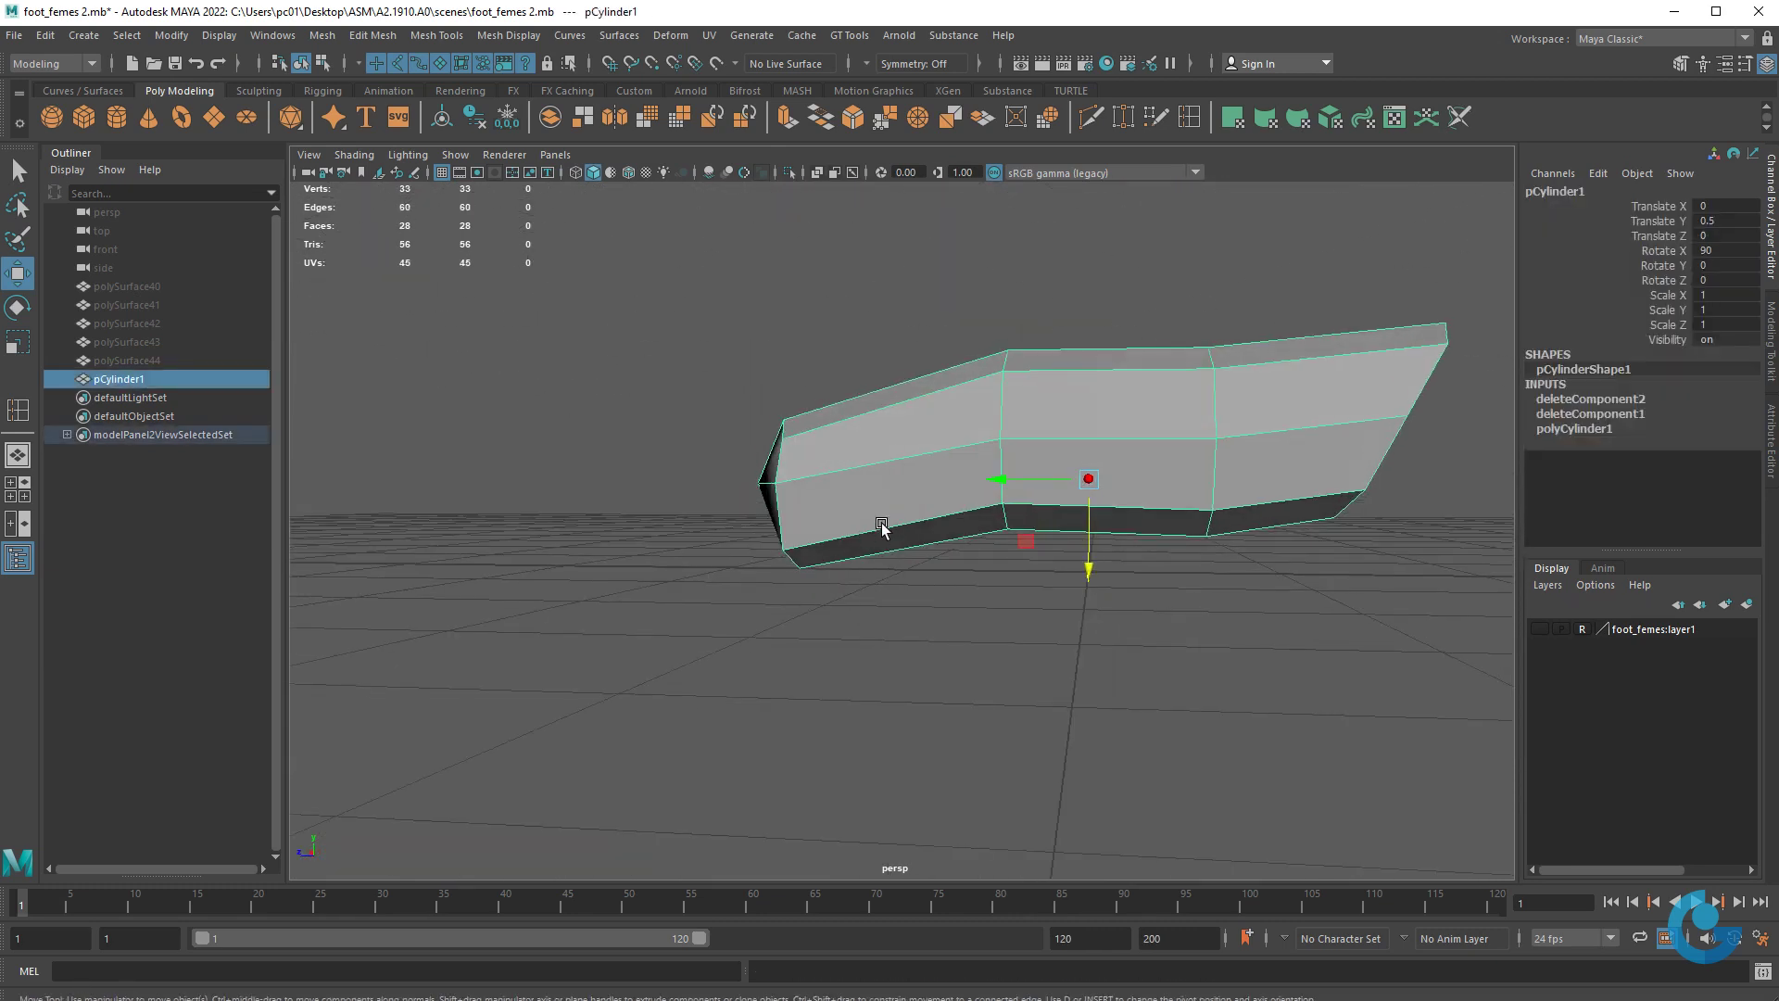
- Slide the lower front vertices (vtx[28:30]) outward and check the smooth preview
{"action": "right_click_drag", "start_coordinate": [882, 528], "coordinate": [747, 504]}
{"action": "left_click_drag", "start_coordinate": [732, 538], "coordinate": [806, 603]}
{"action": "left_click_drag", "start_coordinate": [942, 648], "coordinate": [814, 615], "text": "alt"}
{"action": "left_click_drag", "start_coordinate": [691, 561], "coordinate": [714, 556]}
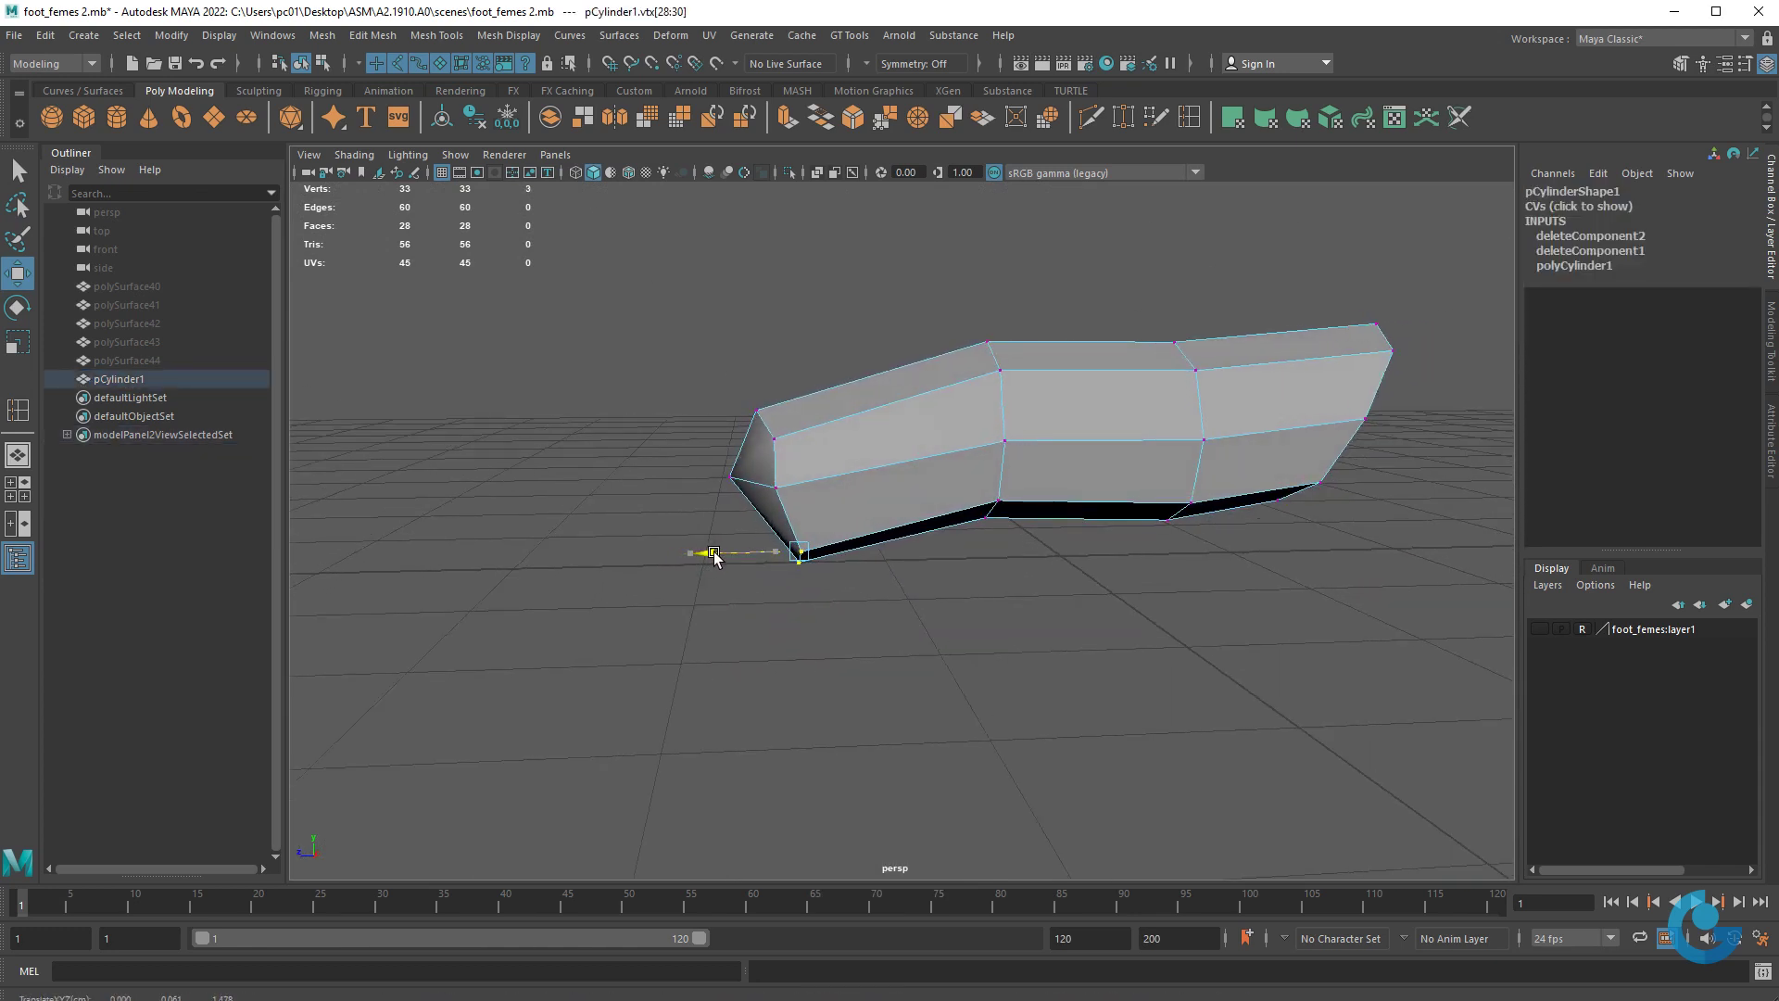
{"action": "key", "text": "3"}
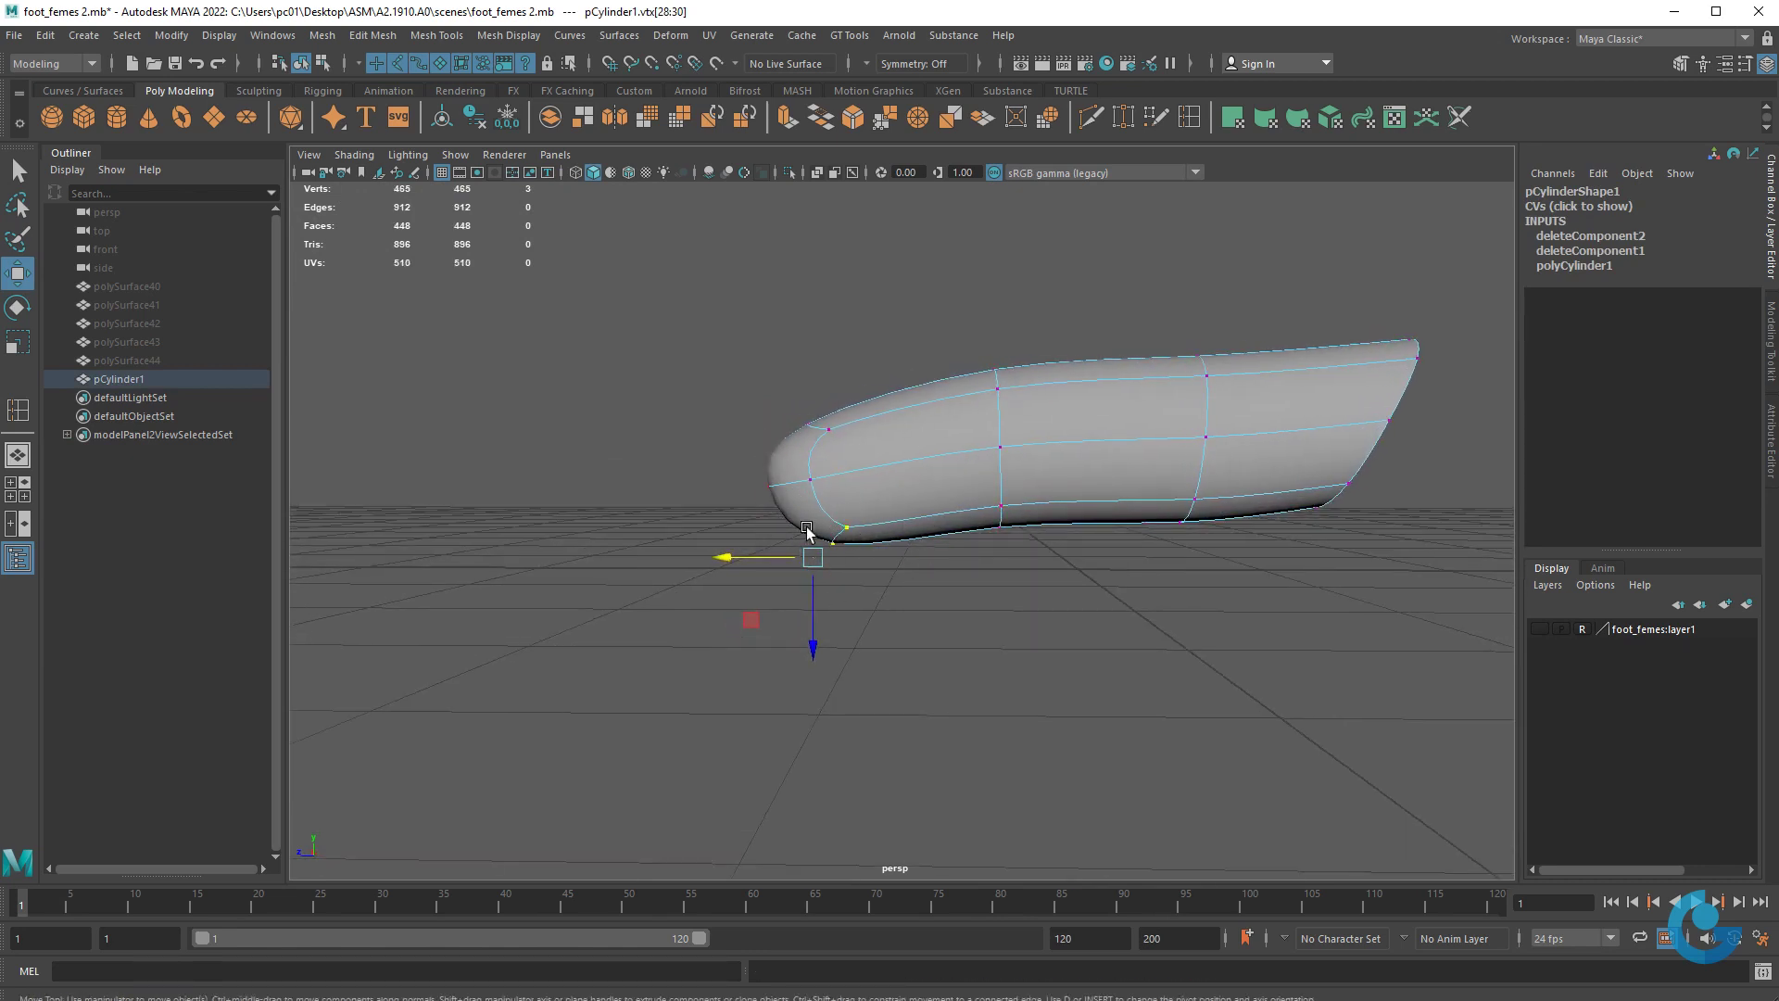
{"action": "left_click_drag", "start_coordinate": [816, 542], "coordinate": [750, 574], "text": "alt"}
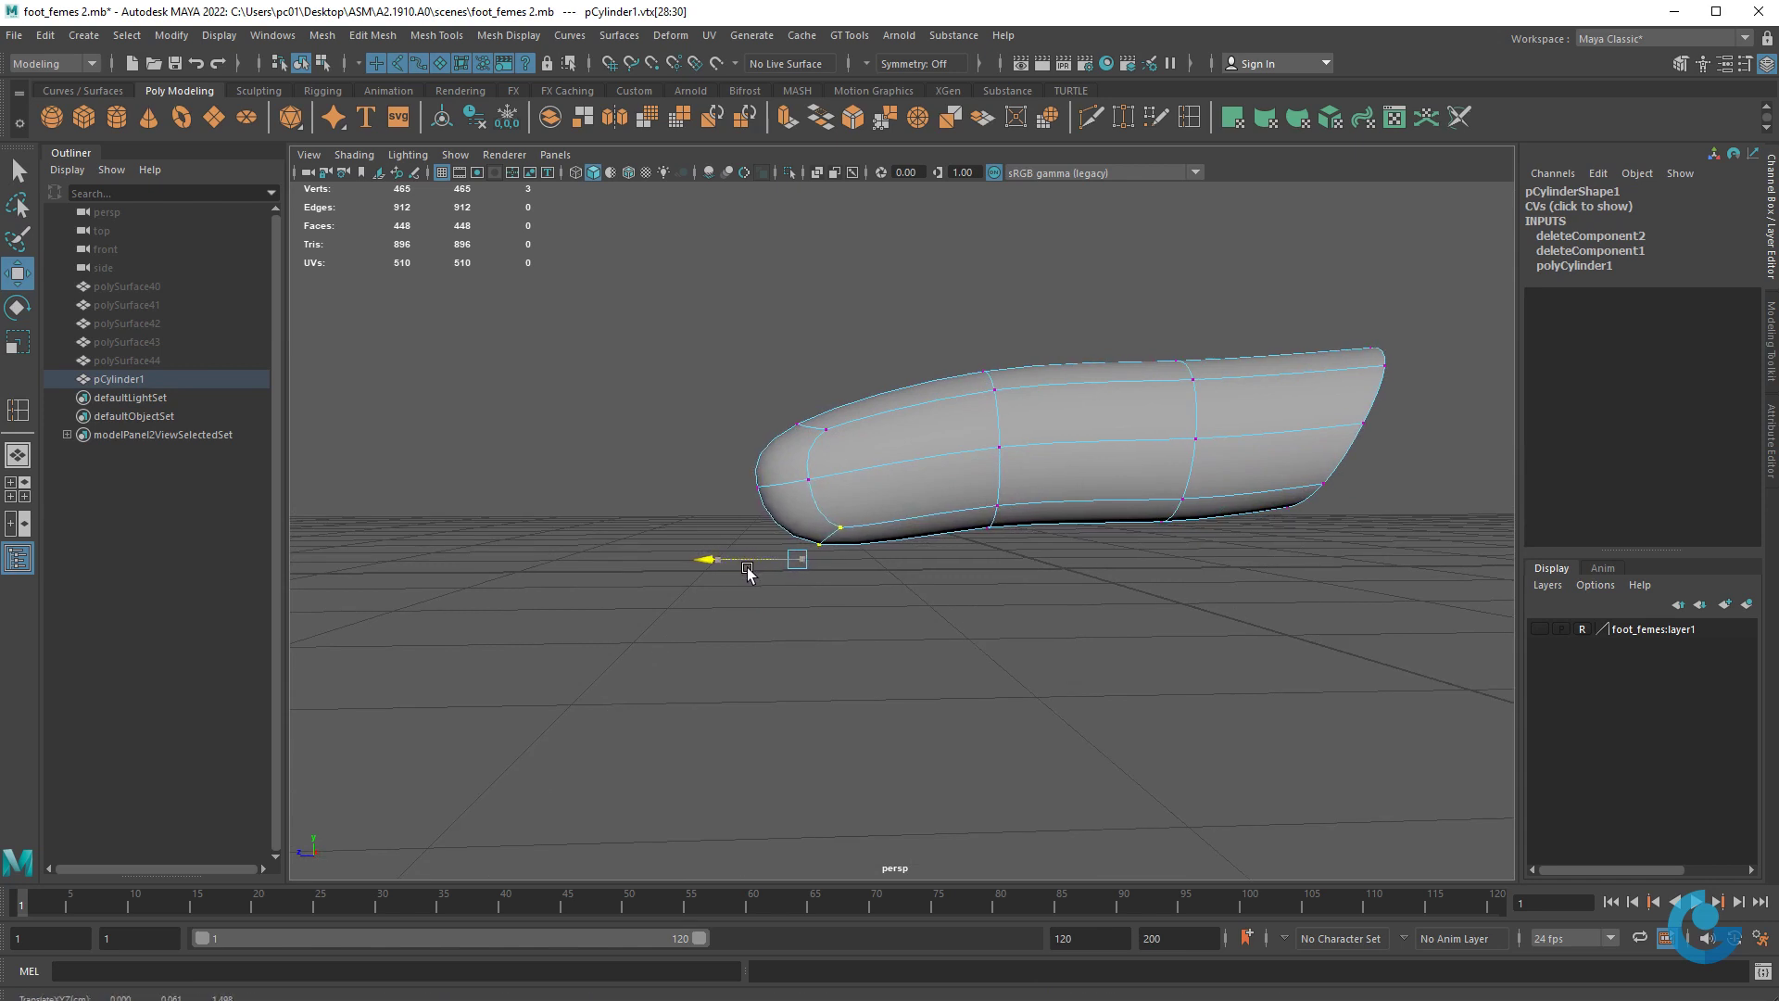
- Push the front tip vertex further out and return to object mode
{"action": "left_click", "coordinate": [742, 477]}
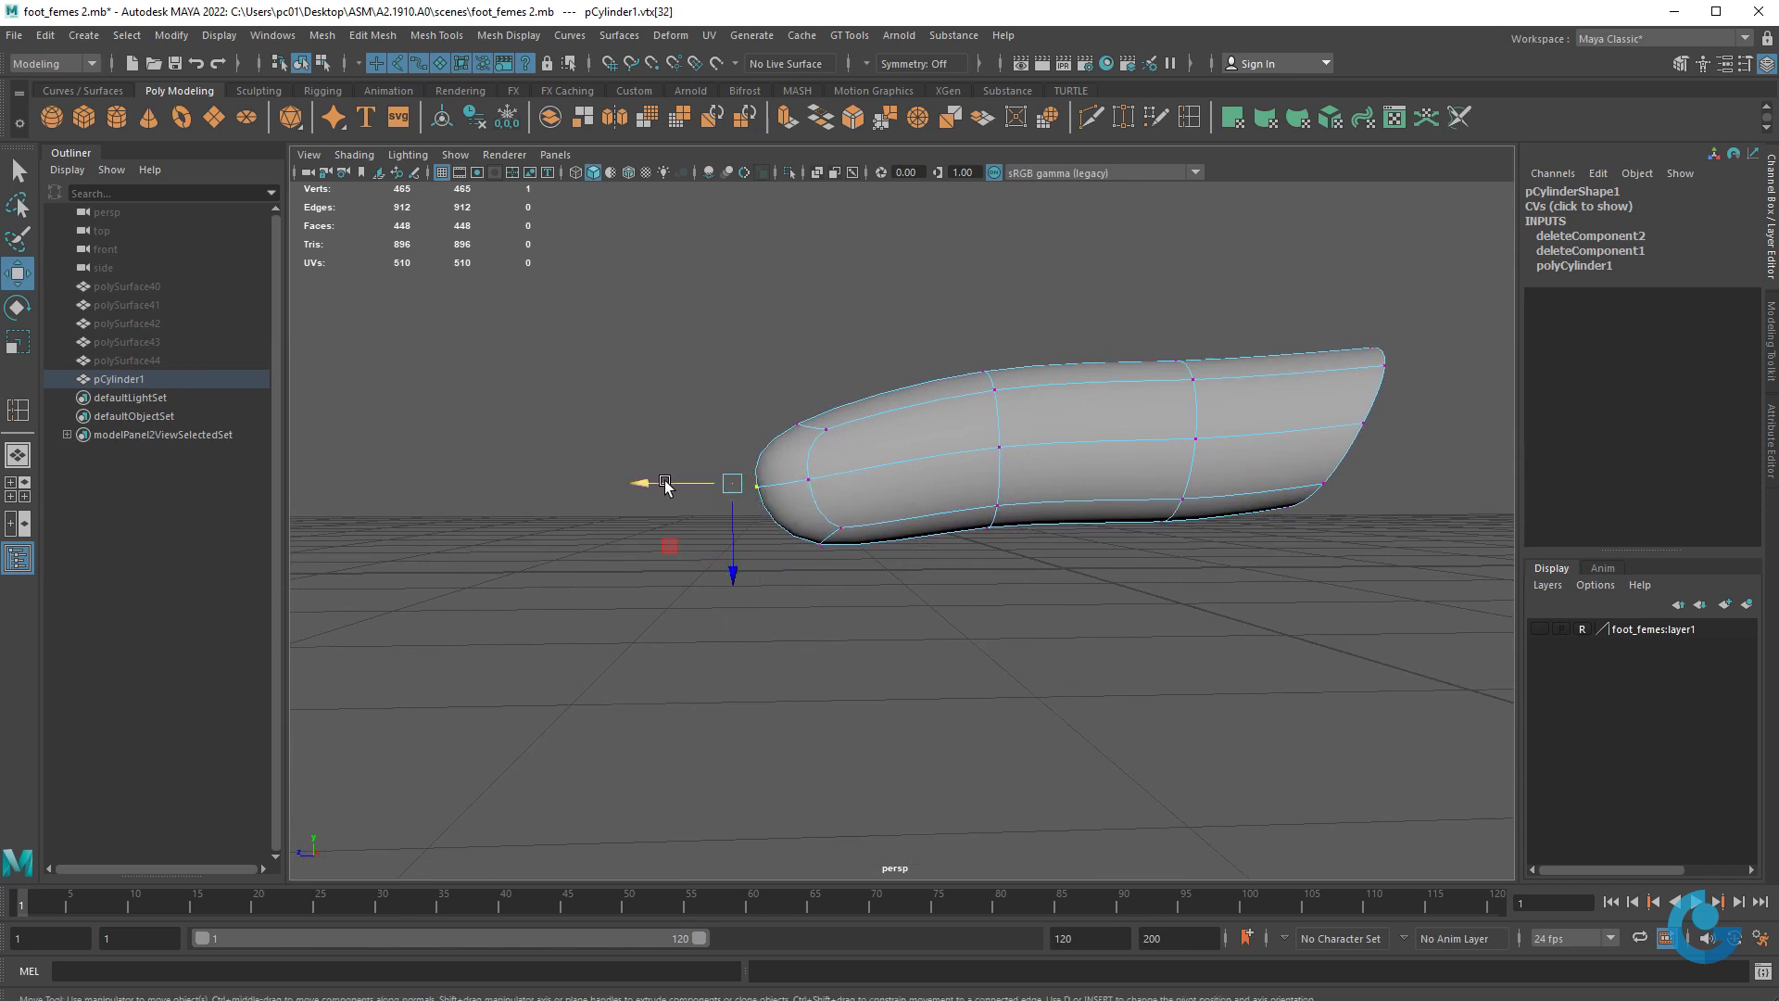
{"action": "left_click_drag", "start_coordinate": [666, 485], "coordinate": [934, 514]}
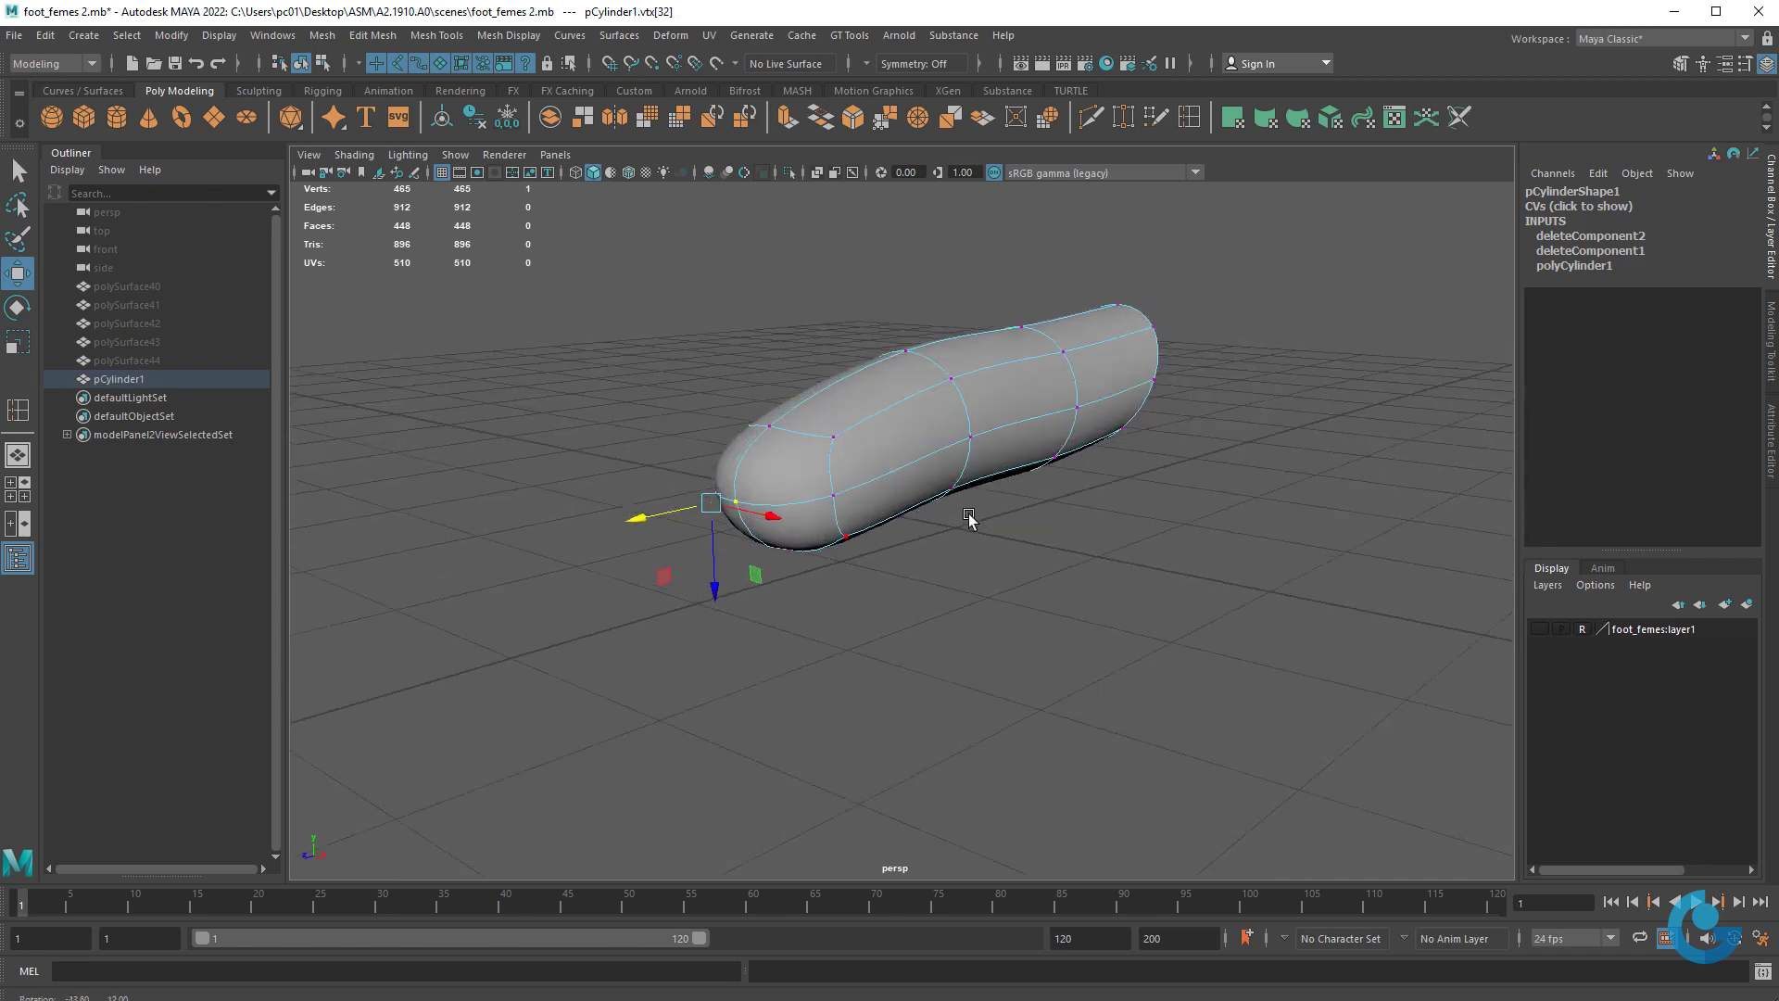
{"action": "right_click_drag", "start_coordinate": [946, 591], "coordinate": [1031, 564]}
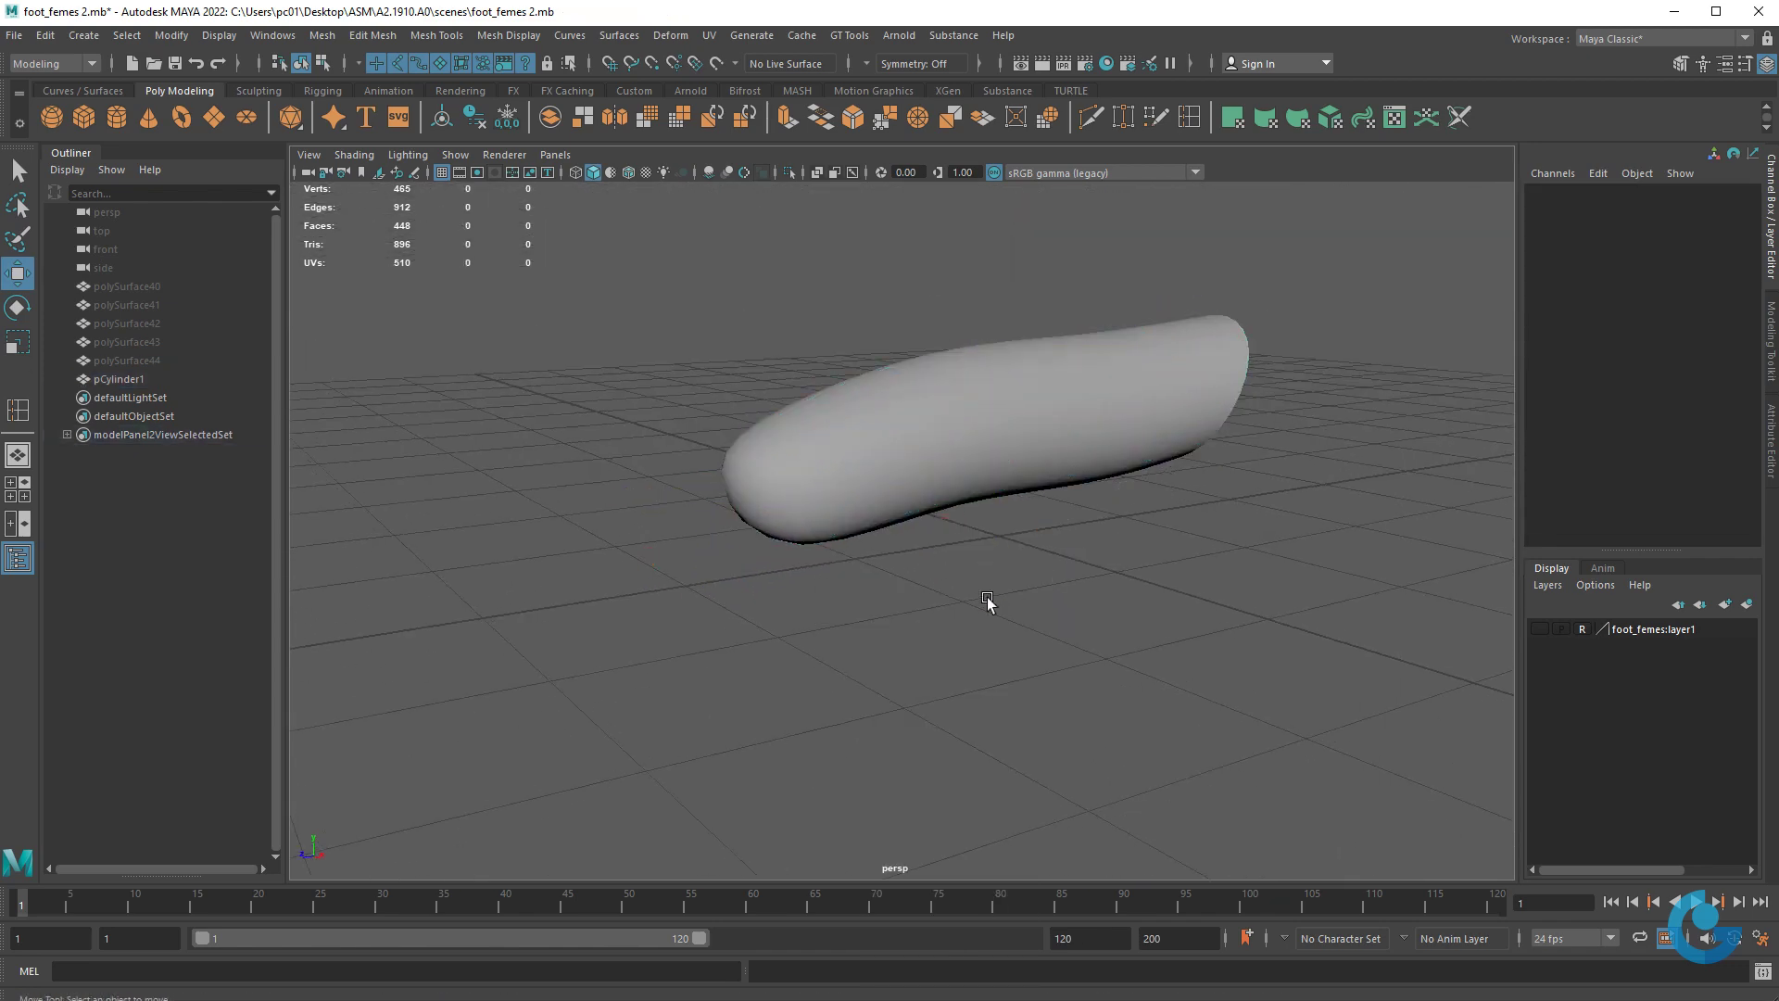
{"action": "left_click_drag", "start_coordinate": [988, 604], "coordinate": [937, 608], "text": "alt"}
{"action": "left_click", "coordinate": [1041, 422]}
{"action": "left_click_drag", "start_coordinate": [1040, 422], "coordinate": [899, 380], "text": "alt"}
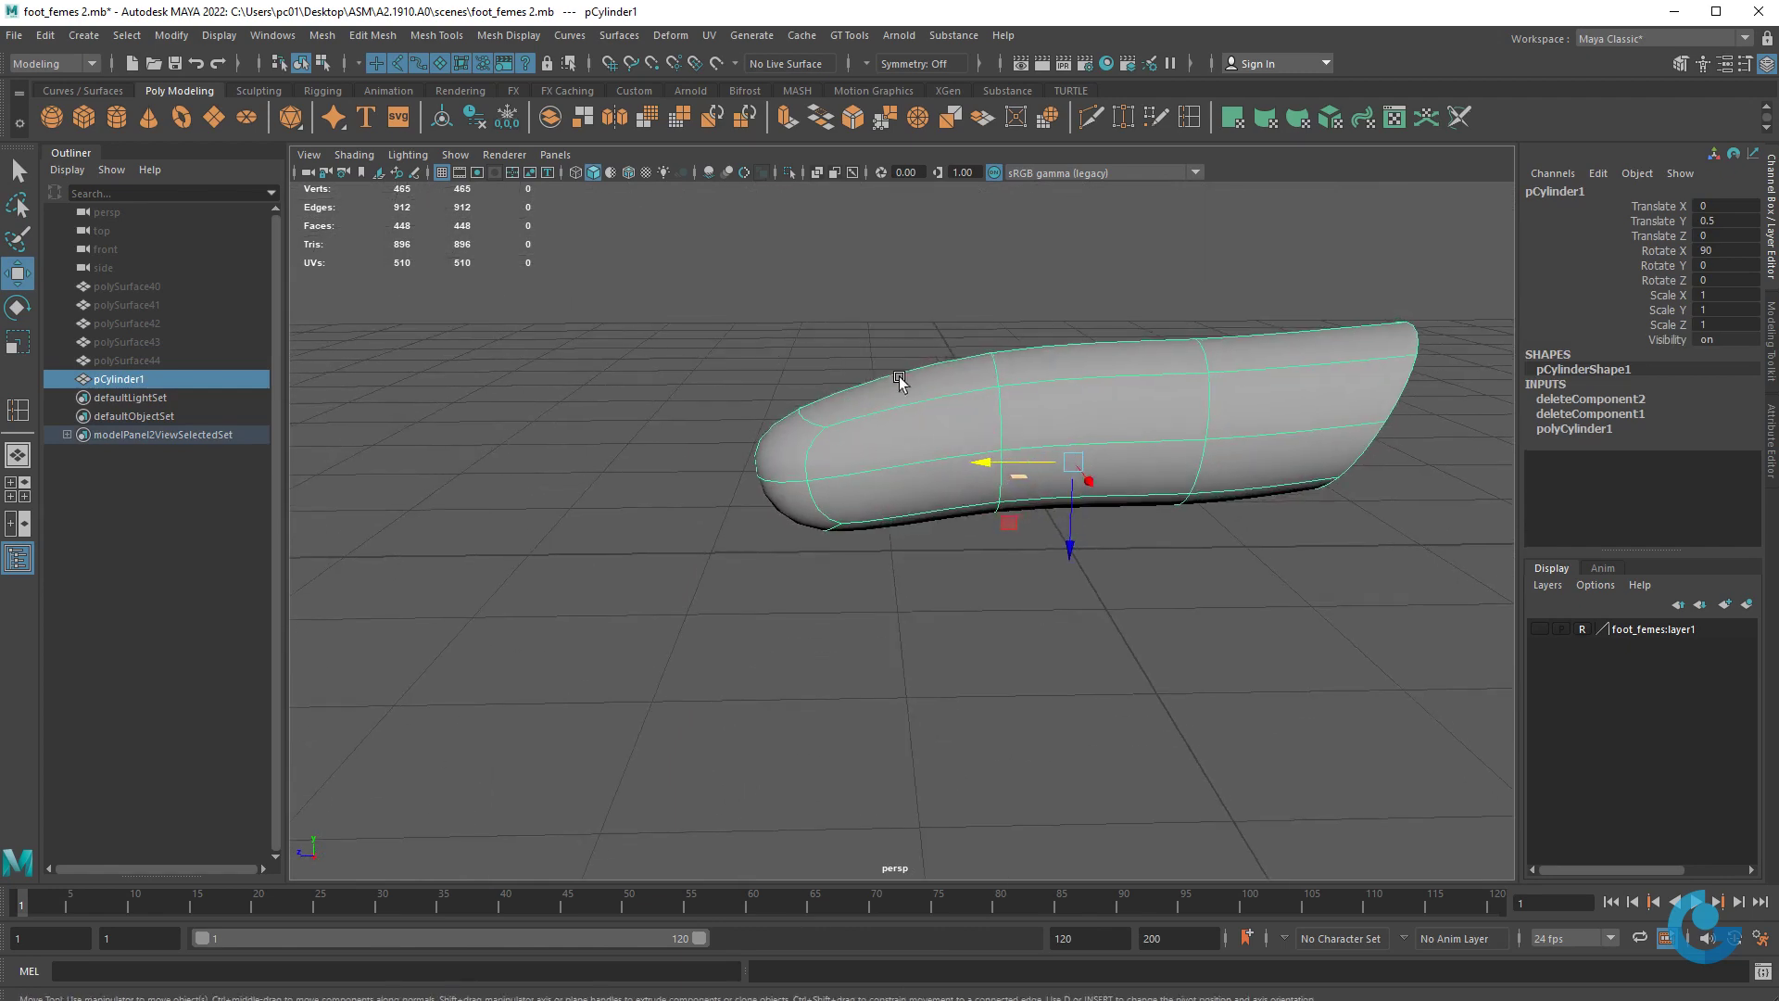
- Show the low-poly cage and insert three edge loops along the cylinder, starting near the front
{"action": "key", "text": "1"}
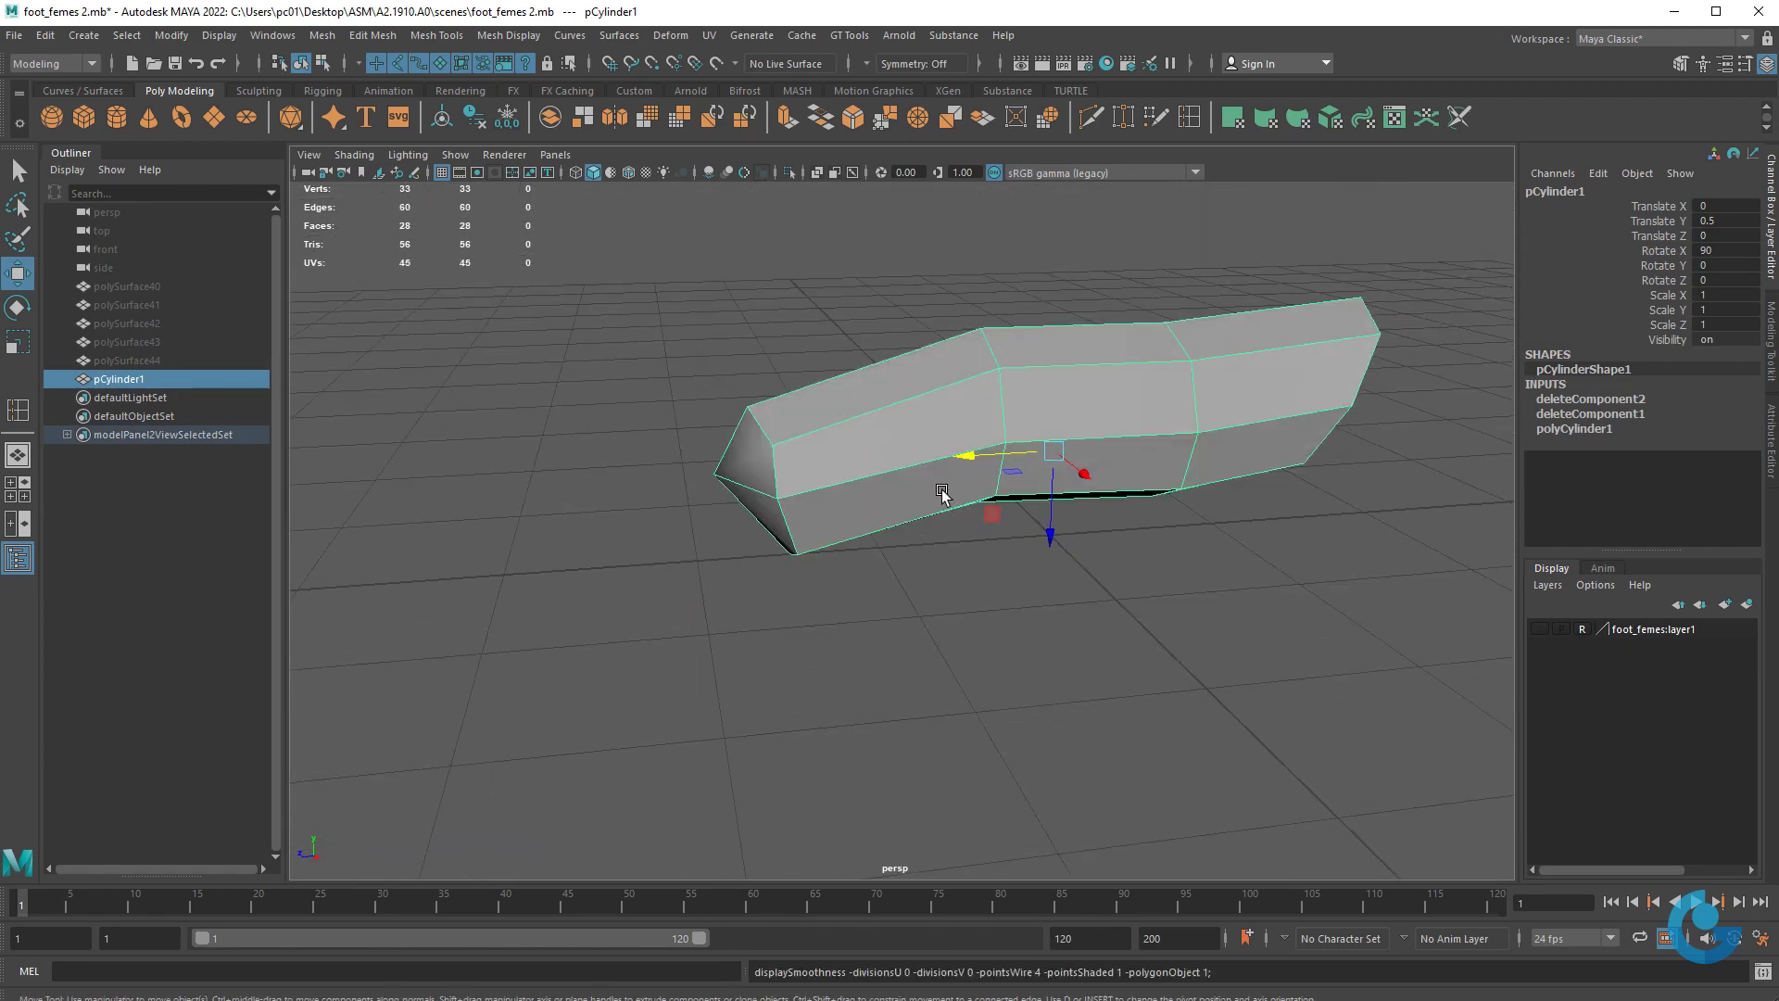
{"action": "mouse_move", "coordinate": [945, 493]}
{"action": "left_mouse_down", "text": "alt"}
{"action": "mouse_move", "coordinate": [1119, 579]}
{"action": "mouse_move", "coordinate": [1065, 545]}
{"action": "mouse_move", "coordinate": [1172, 361]}
{"action": "left_mouse_up", "text": "alt"}
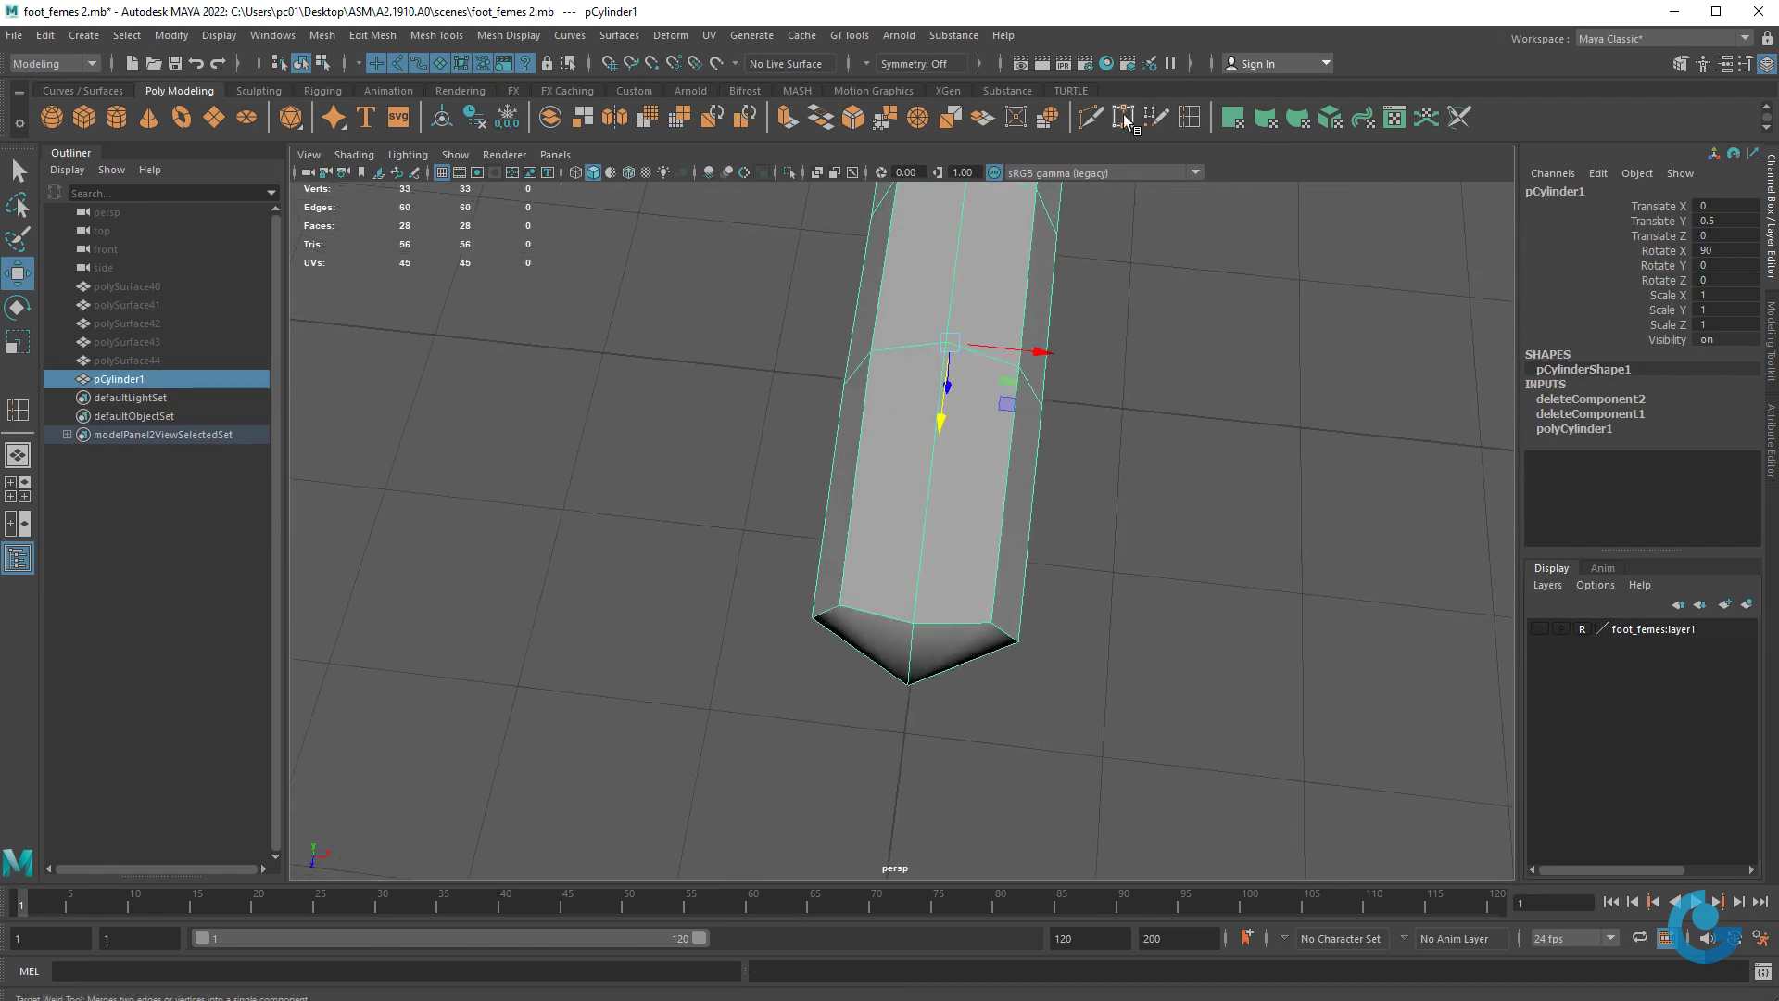
{"action": "left_click", "coordinate": [1189, 117]}
{"action": "mouse_move", "coordinate": [926, 417]}
{"action": "left_mouse_down", "text": "alt"}
{"action": "mouse_move", "coordinate": [997, 521]}
{"action": "mouse_move", "coordinate": [908, 500]}
{"action": "left_mouse_up", "text": "alt"}
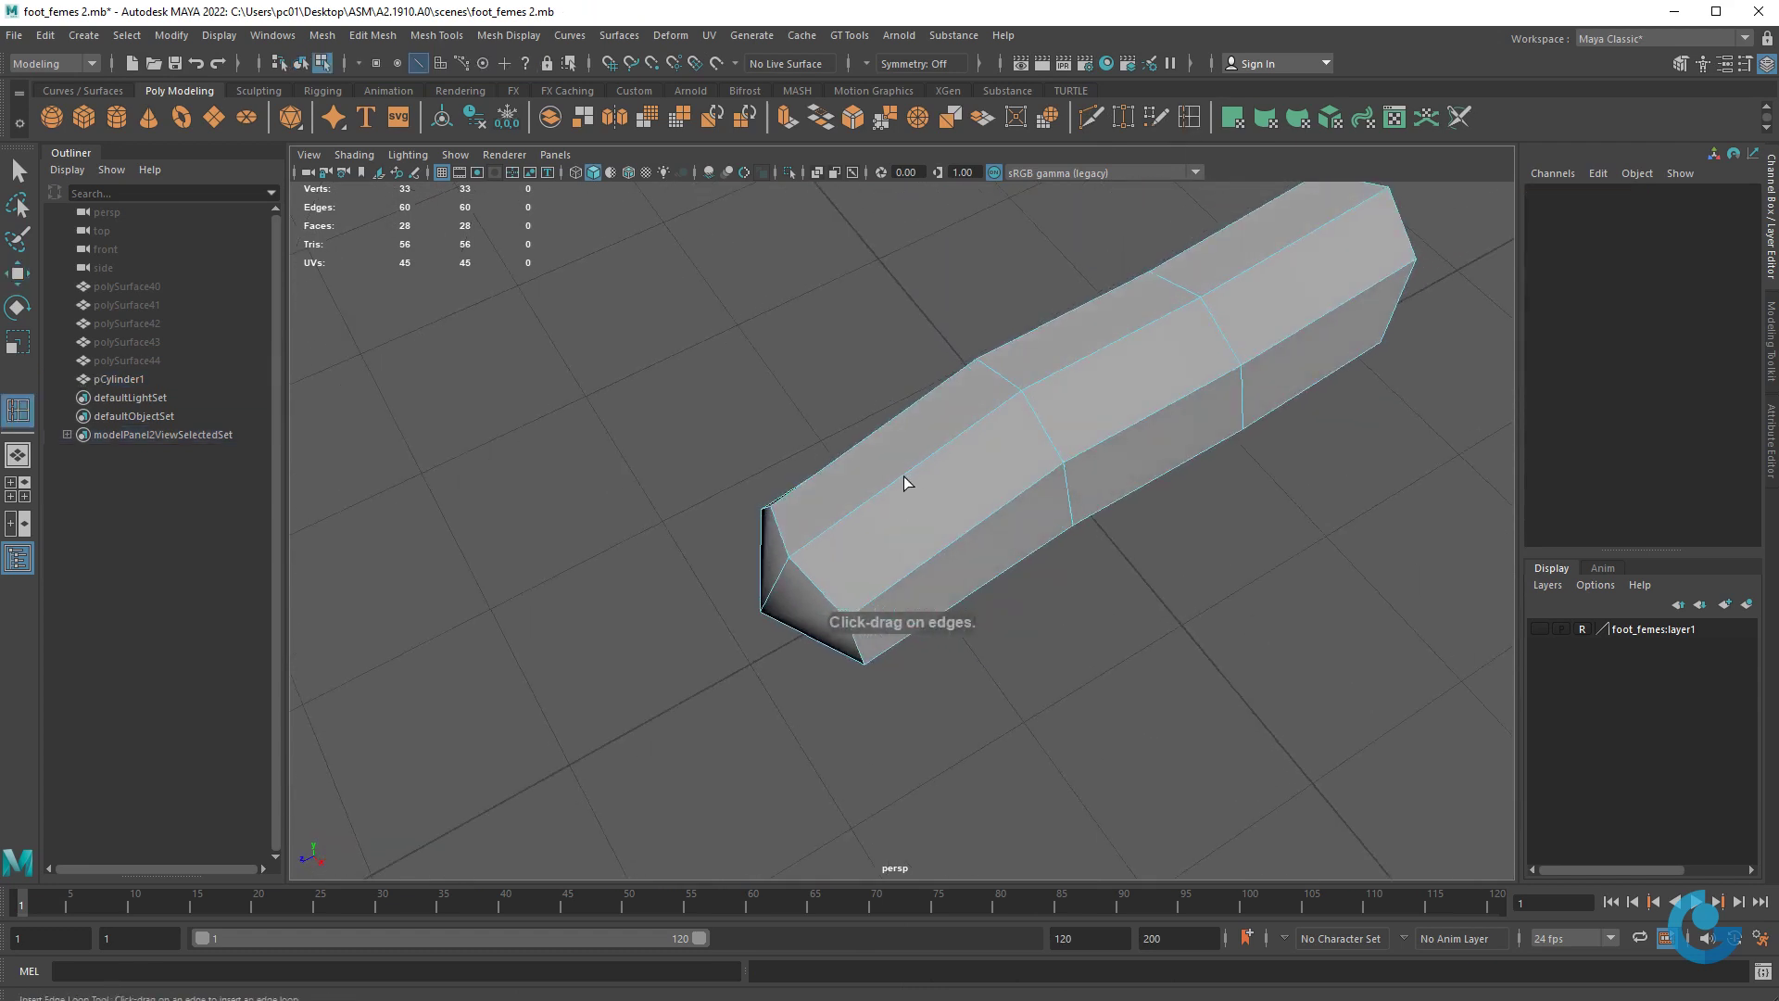
{"action": "left_click_drag", "start_coordinate": [906, 481], "coordinate": [949, 478]}
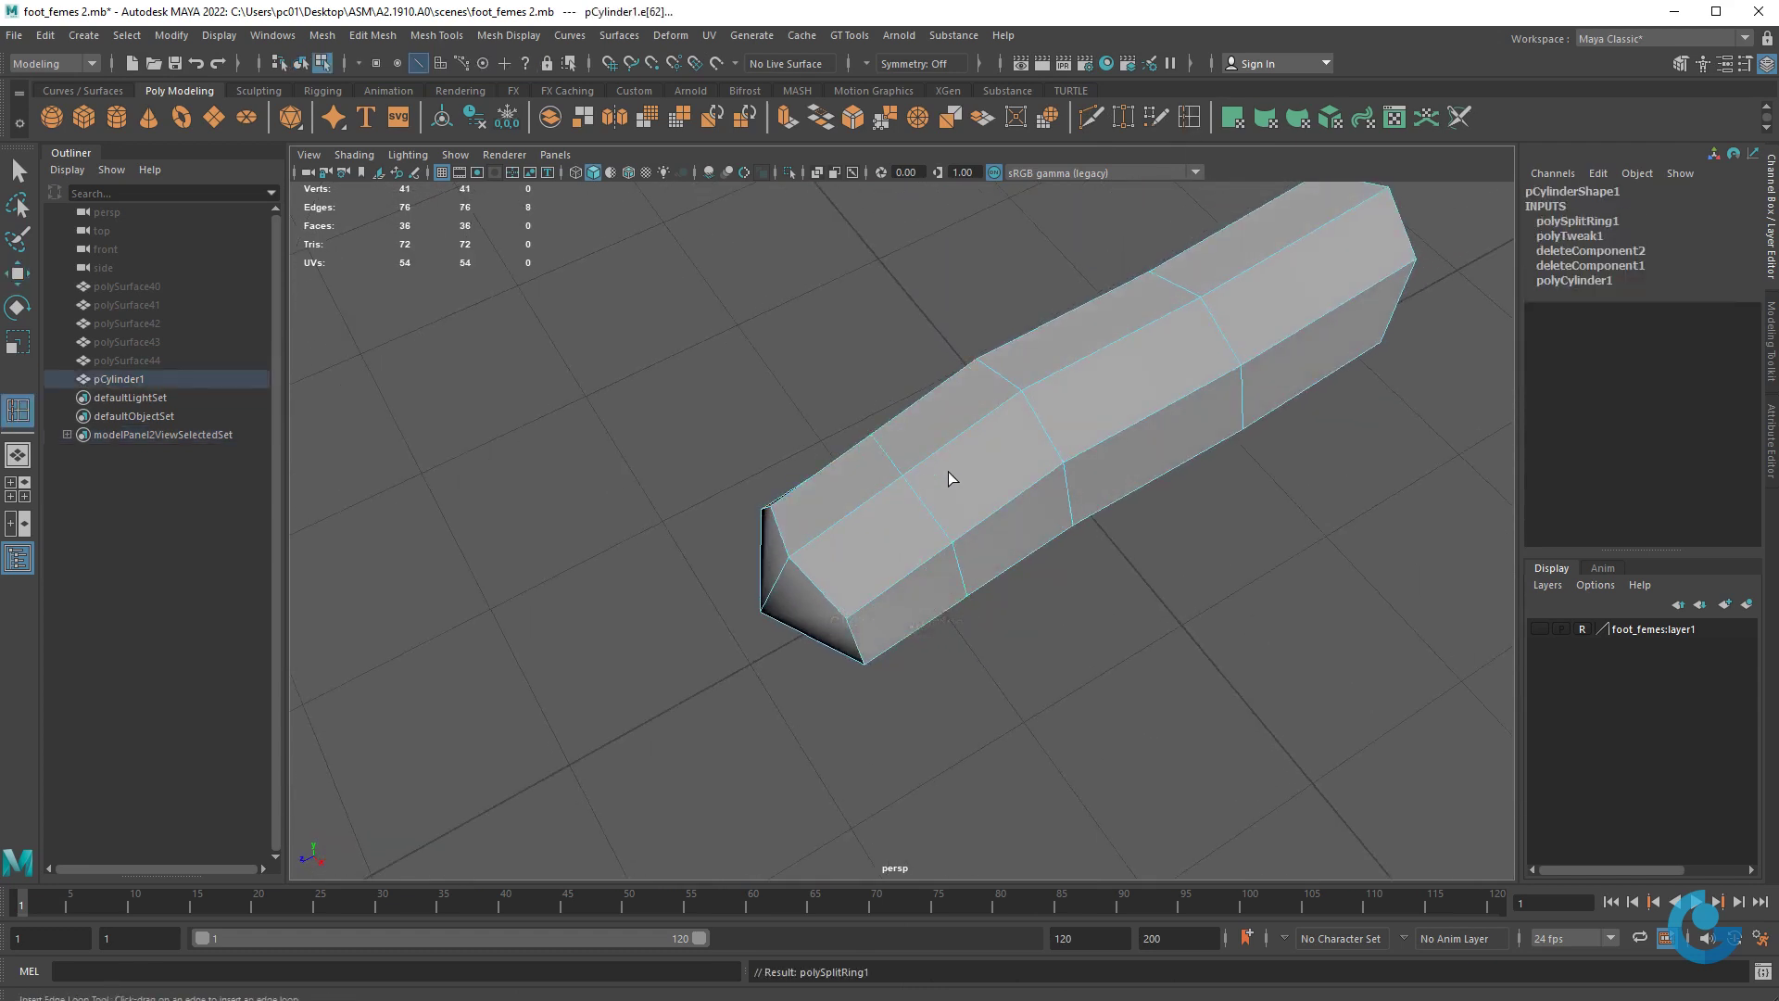
{"action": "left_click", "coordinate": [1114, 349]}
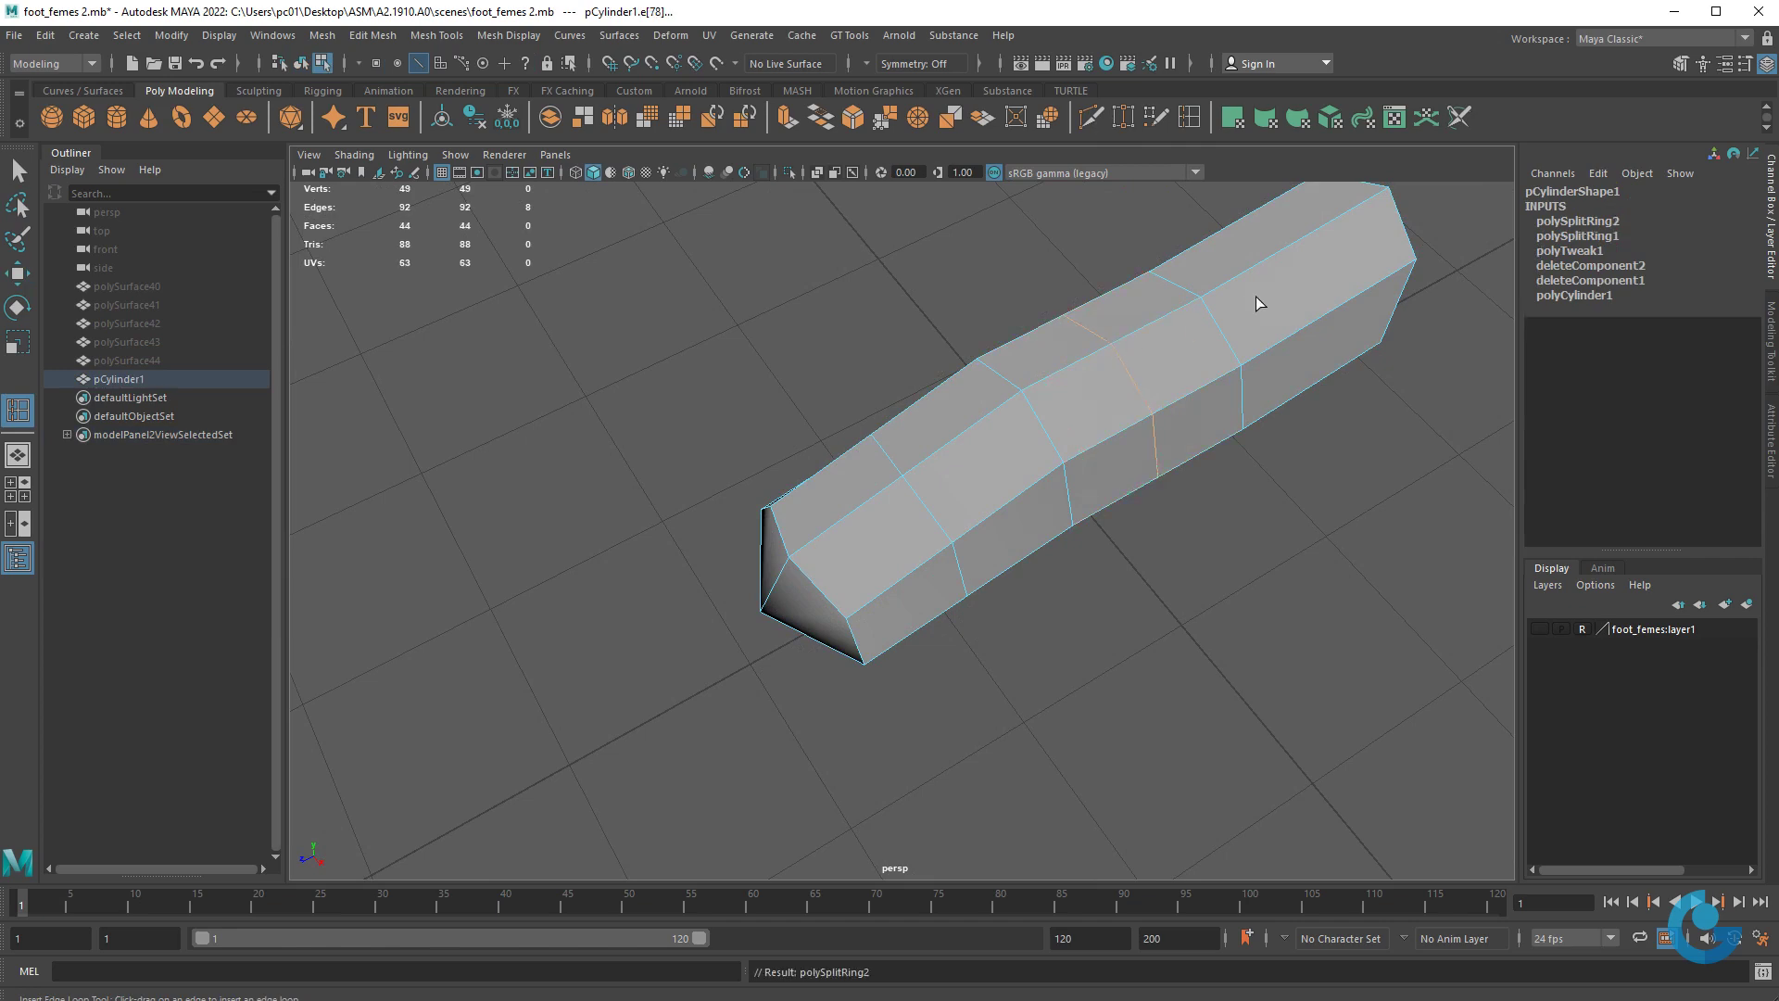
{"action": "left_click", "coordinate": [1297, 248]}
{"action": "mouse_move", "coordinate": [1107, 590]}
{"action": "left_mouse_down", "text": "alt"}
{"action": "mouse_move", "coordinate": [1053, 504]}
{"action": "mouse_move", "coordinate": [1217, 575]}
{"action": "mouse_move", "coordinate": [1147, 591]}
{"action": "mouse_move", "coordinate": [1171, 615]}
{"action": "left_mouse_up", "text": "alt"}
- Widen one edge loop with Scale and pull underside edges down to shape the sole
{"action": "key", "text": "w"}
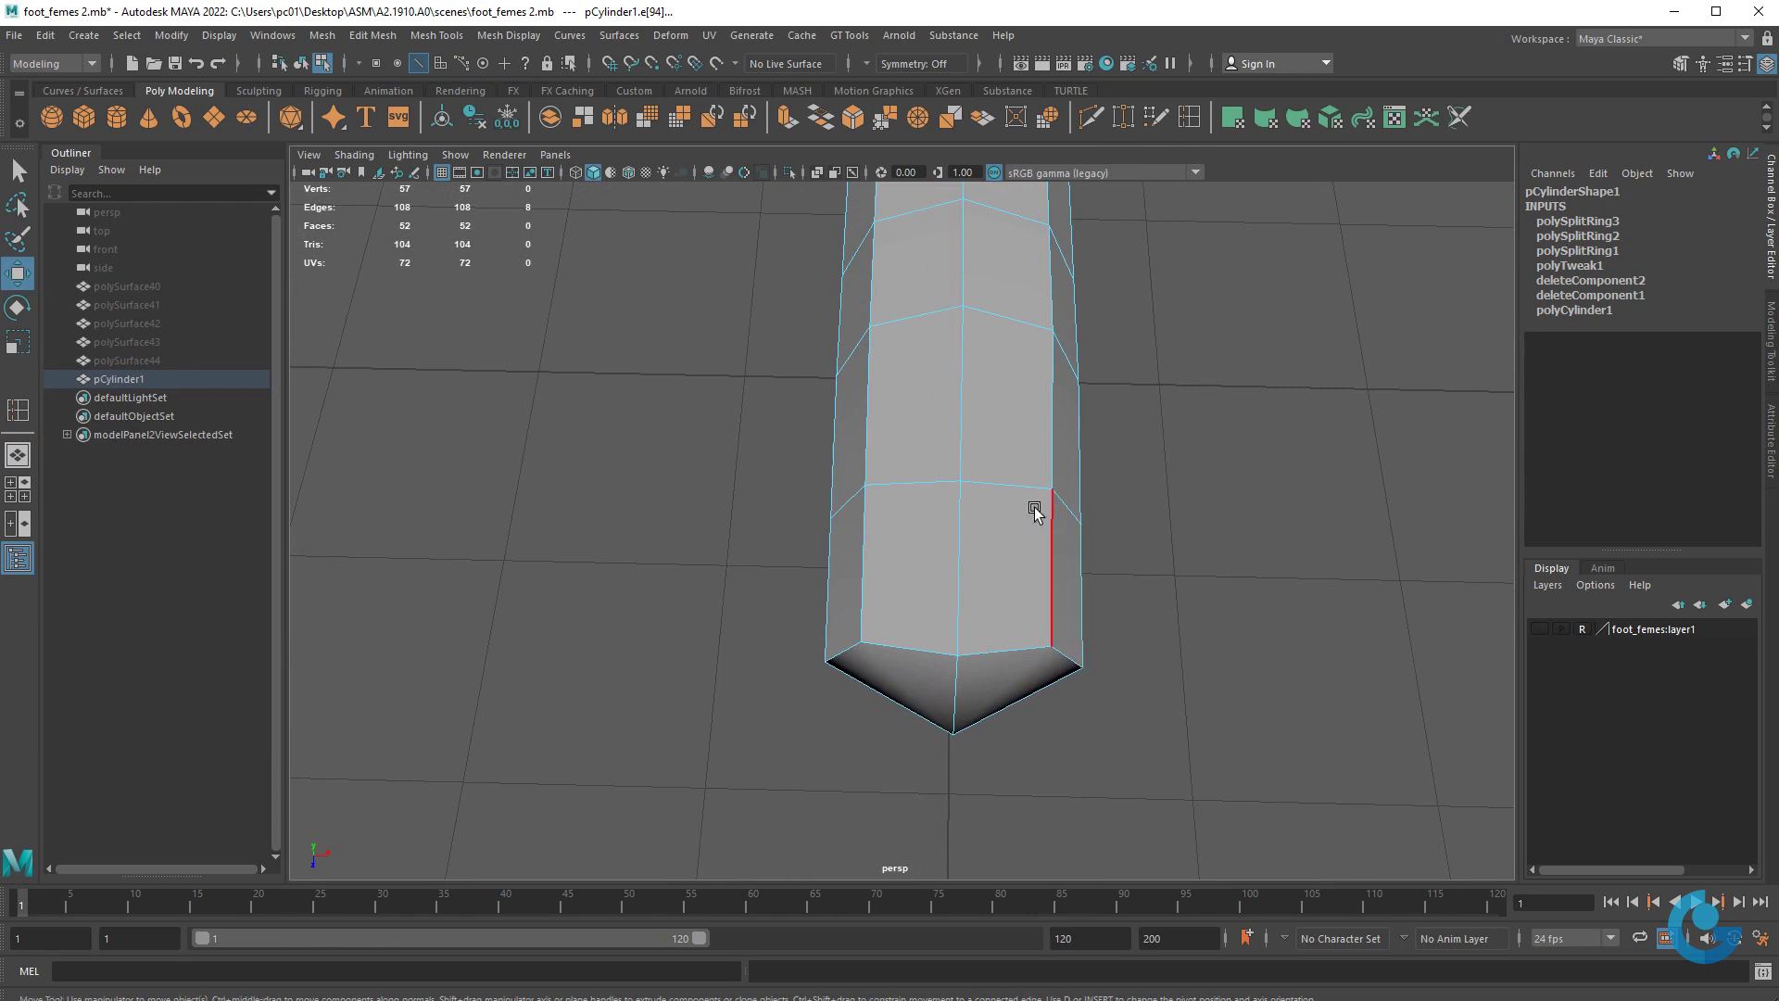
{"action": "double_click", "coordinate": [1017, 484]}
{"action": "key", "text": "r"}
{"action": "mouse_move", "coordinate": [1035, 522]}
{"action": "left_mouse_down"}
{"action": "mouse_move", "coordinate": [908, 501]}
{"action": "mouse_move", "coordinate": [878, 575]}
{"action": "mouse_move", "coordinate": [1056, 568]}
{"action": "mouse_move", "coordinate": [1000, 504]}
{"action": "mouse_move", "coordinate": [1088, 561]}
{"action": "mouse_move", "coordinate": [1061, 668]}
{"action": "left_mouse_up"}
{"action": "left_click", "coordinate": [906, 533]}
{"action": "key", "text": "w"}
{"action": "mouse_move", "coordinate": [964, 593]}
{"action": "left_mouse_down"}
{"action": "mouse_move", "coordinate": [962, 633]}
{"action": "mouse_move", "coordinate": [905, 553]}
{"action": "left_mouse_up"}
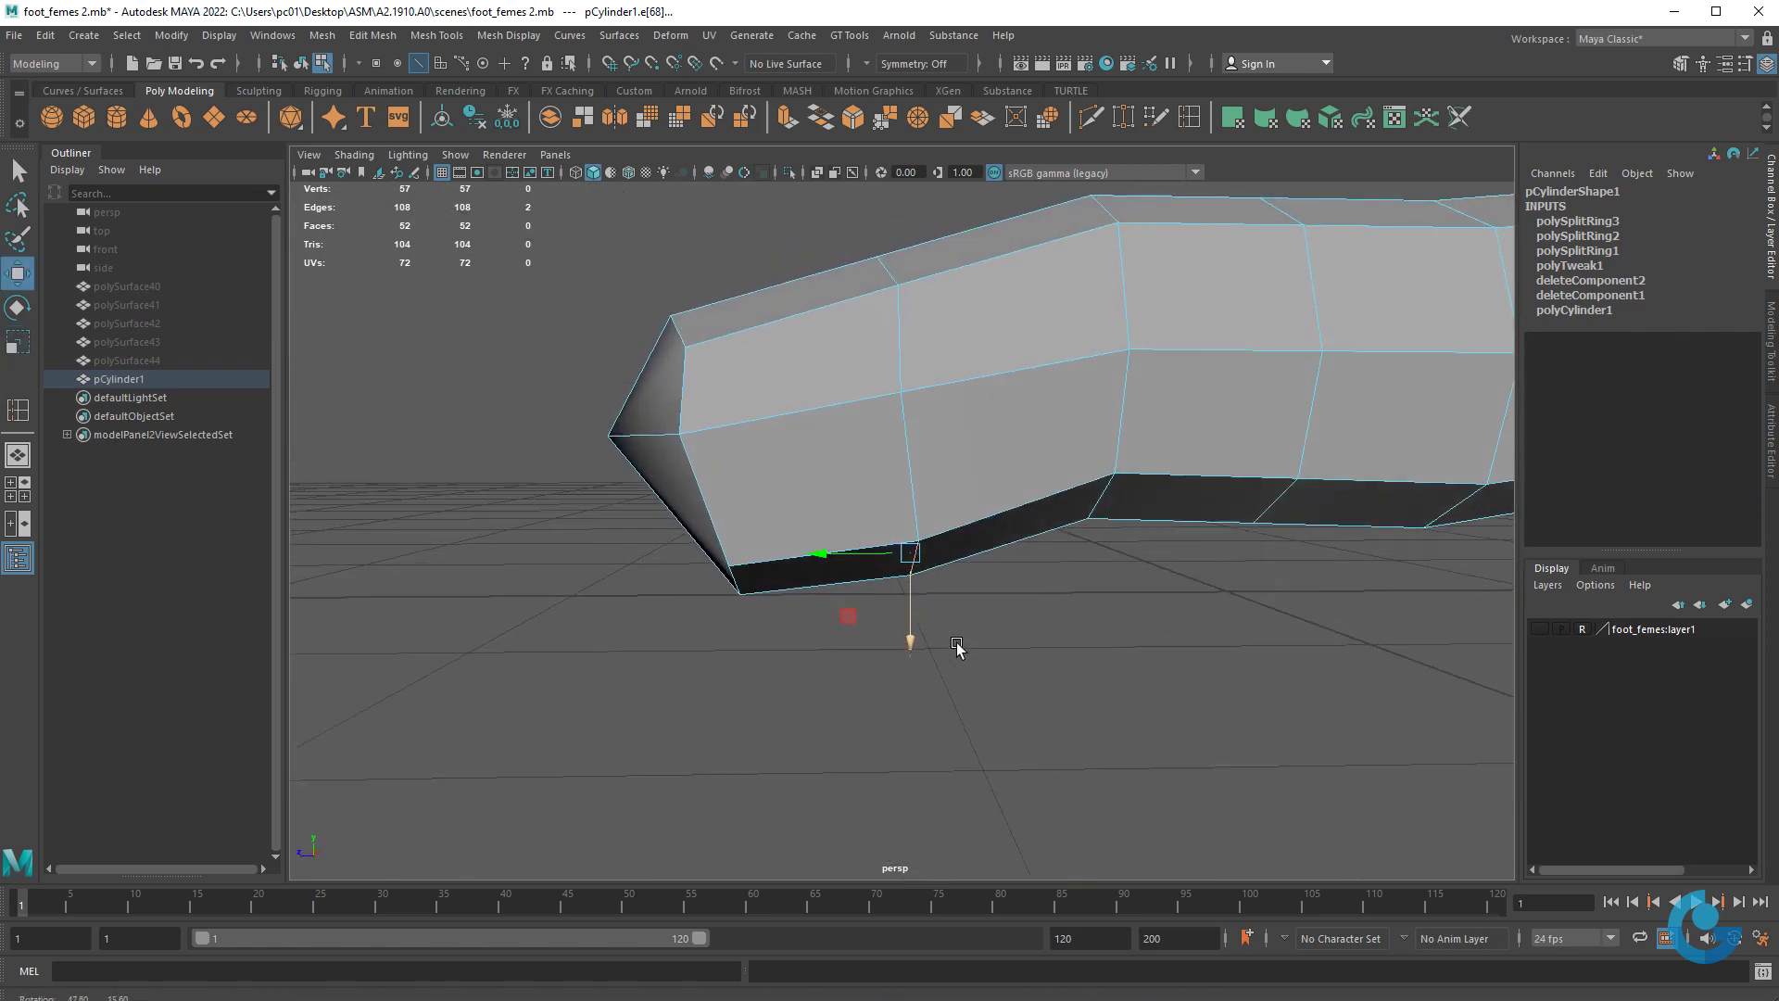
- Shift more sole edges vertically to bend the toe, inspecting the foot from closer views
{"action": "mouse_move", "coordinate": [1099, 536]}
{"action": "left_mouse_down", "text": "alt"}
{"action": "mouse_move", "coordinate": [1179, 588]}
{"action": "mouse_move", "coordinate": [1065, 615]}
{"action": "mouse_move", "coordinate": [1062, 522]}
{"action": "mouse_move", "coordinate": [1065, 587]}
{"action": "mouse_move", "coordinate": [1123, 504]}
{"action": "mouse_move", "coordinate": [1065, 549]}
{"action": "mouse_move", "coordinate": [1104, 687]}
{"action": "left_mouse_up", "text": "alt"}
{"action": "left_click", "coordinate": [1062, 522]}
{"action": "left_click", "coordinate": [1076, 588], "text": "shift"}
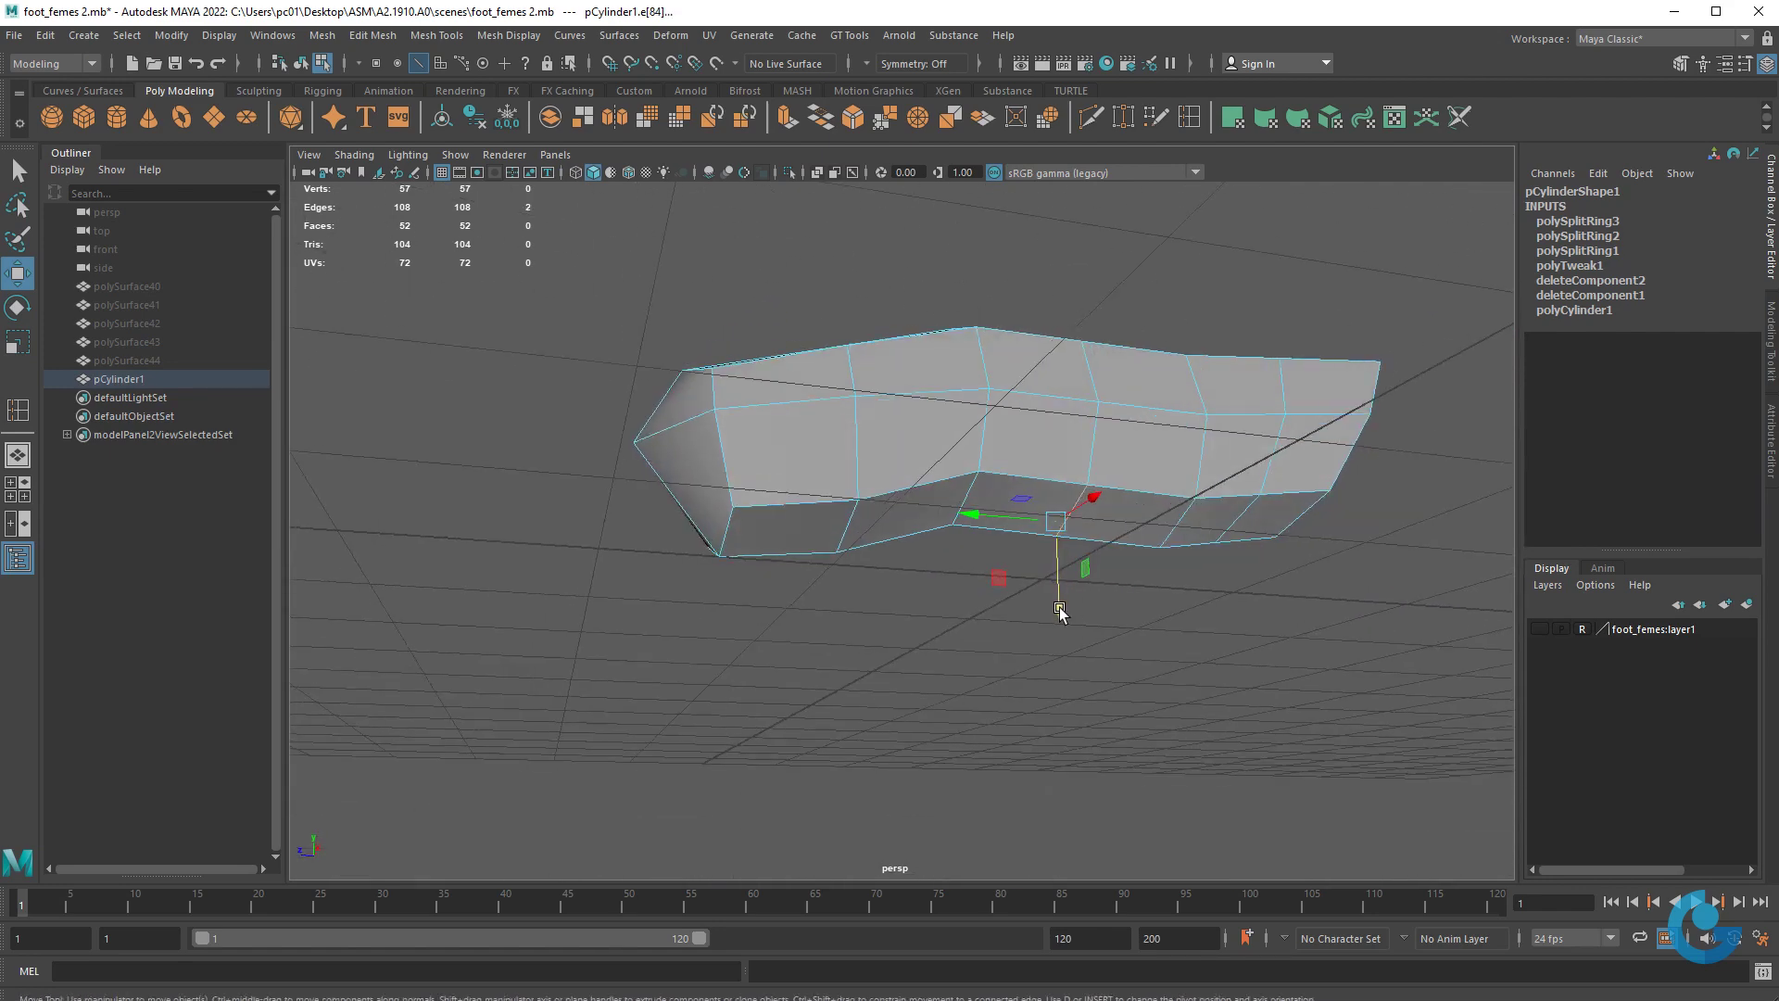
{"action": "mouse_move", "coordinate": [1076, 587]}
{"action": "left_mouse_down"}
{"action": "mouse_move", "coordinate": [1060, 618]}
{"action": "mouse_move", "coordinate": [1199, 647]}
{"action": "mouse_move", "coordinate": [1164, 667]}
{"action": "mouse_move", "coordinate": [1081, 604]}
{"action": "left_mouse_up"}
{"action": "scroll", "coordinate": [1163, 667], "scroll_direction": "up", "scroll_amount": 3}
{"action": "scroll", "coordinate": [1013, 604], "scroll_direction": "up", "scroll_amount": 2}
{"action": "scroll", "coordinate": [1082, 604], "scroll_direction": "down", "scroll_amount": 3}
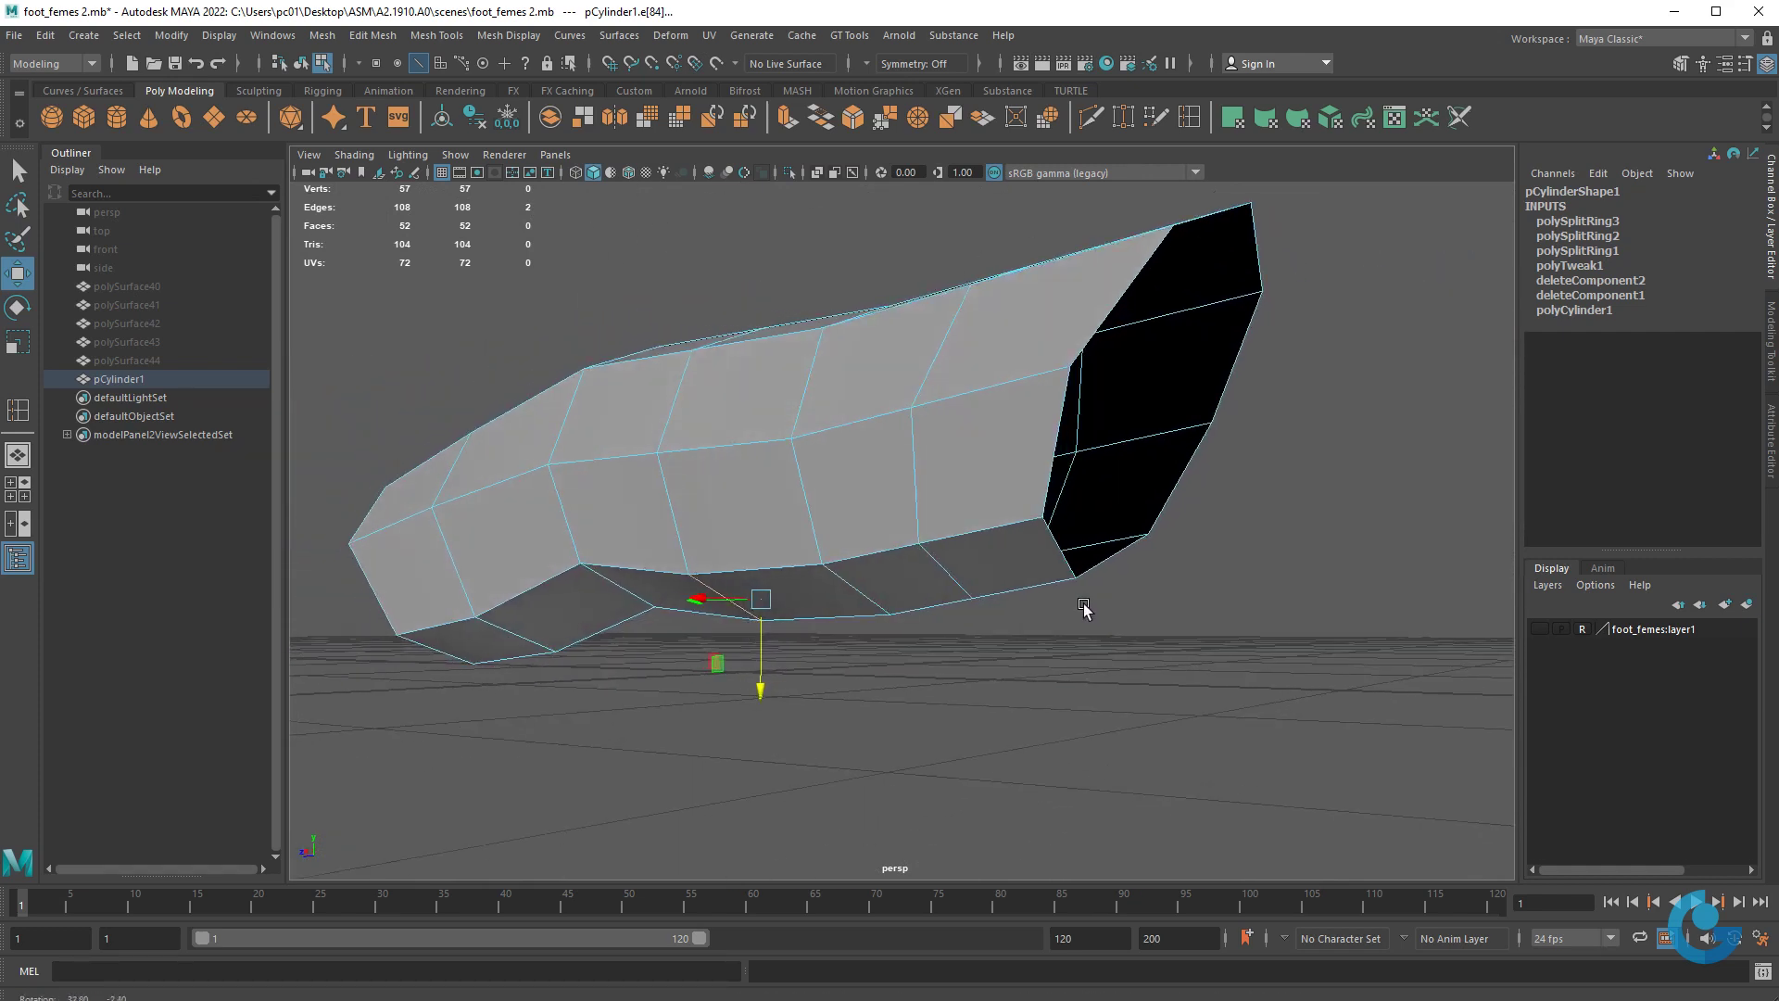
{"action": "left_click", "coordinate": [1066, 556]}
{"action": "left_click", "coordinate": [973, 602], "text": "shift"}
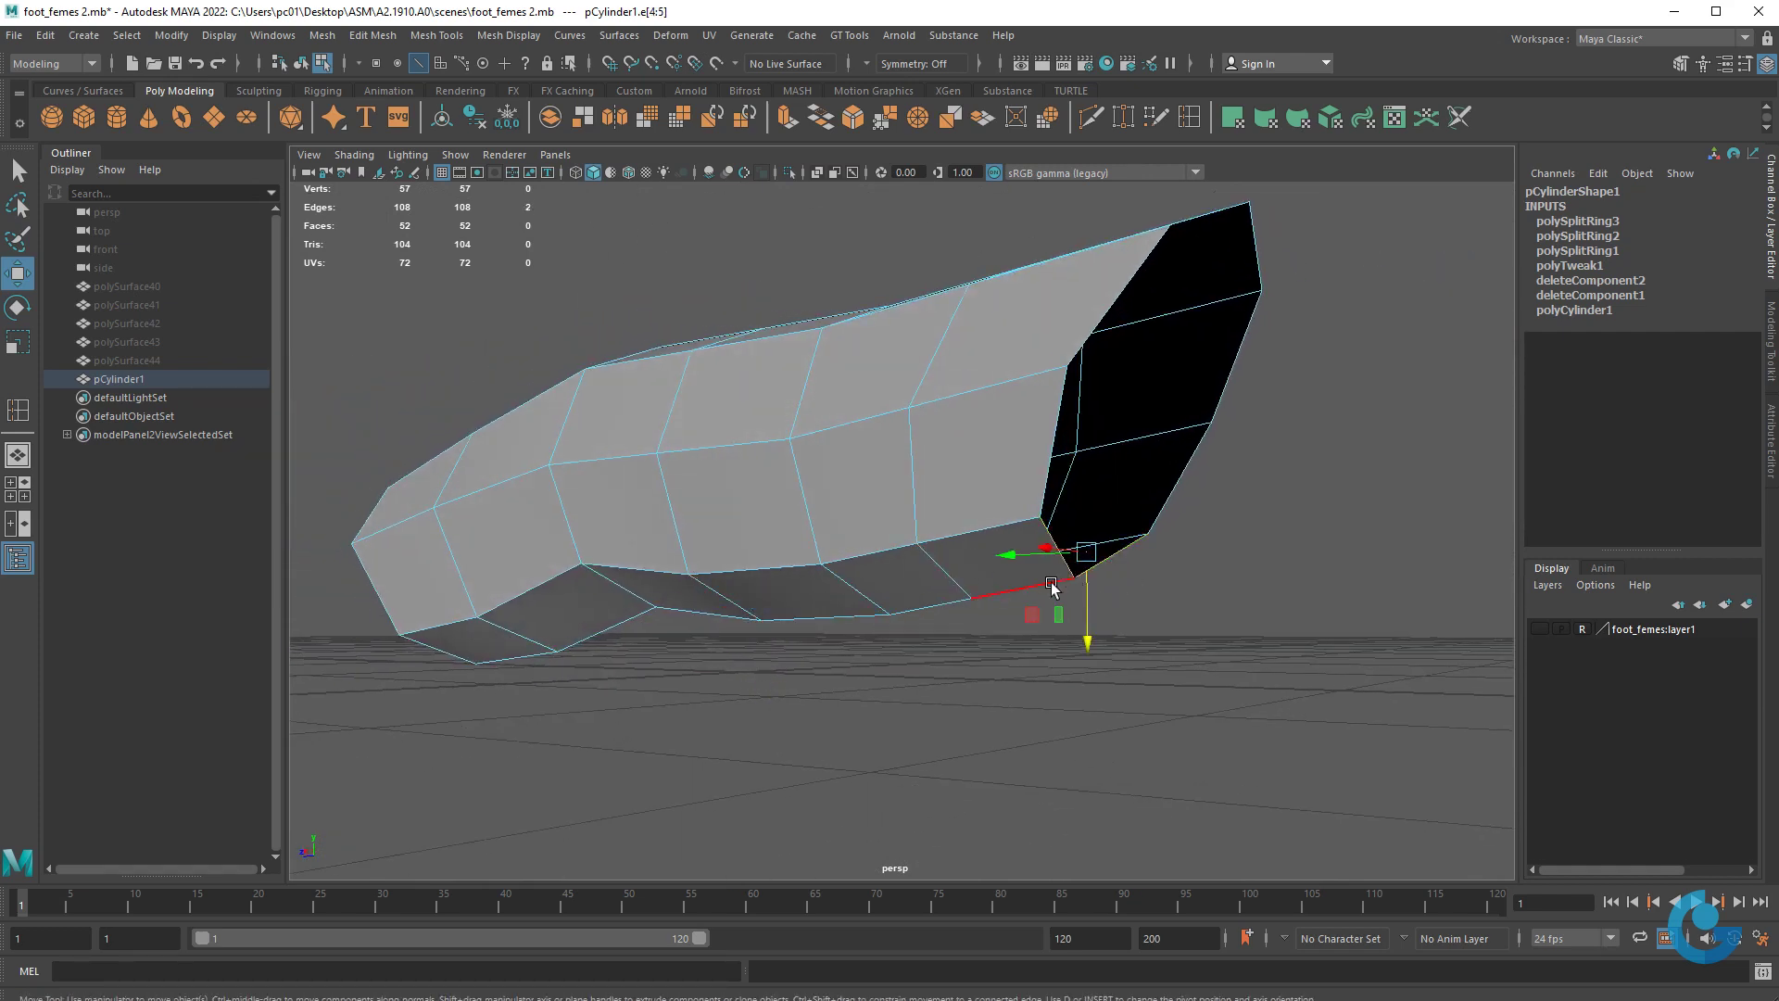
{"action": "mouse_move", "coordinate": [973, 603]}
{"action": "left_mouse_down", "text": "alt"}
{"action": "mouse_move", "coordinate": [1033, 600]}
{"action": "mouse_move", "coordinate": [1052, 653]}
{"action": "mouse_move", "coordinate": [1156, 616]}
{"action": "mouse_move", "coordinate": [1085, 653]}
{"action": "mouse_move", "coordinate": [945, 608]}
{"action": "mouse_move", "coordinate": [945, 568]}
{"action": "mouse_move", "coordinate": [1025, 628]}
{"action": "mouse_move", "coordinate": [1041, 604]}
{"action": "mouse_move", "coordinate": [1020, 615]}
{"action": "mouse_move", "coordinate": [933, 394]}
{"action": "left_mouse_up", "text": "alt"}
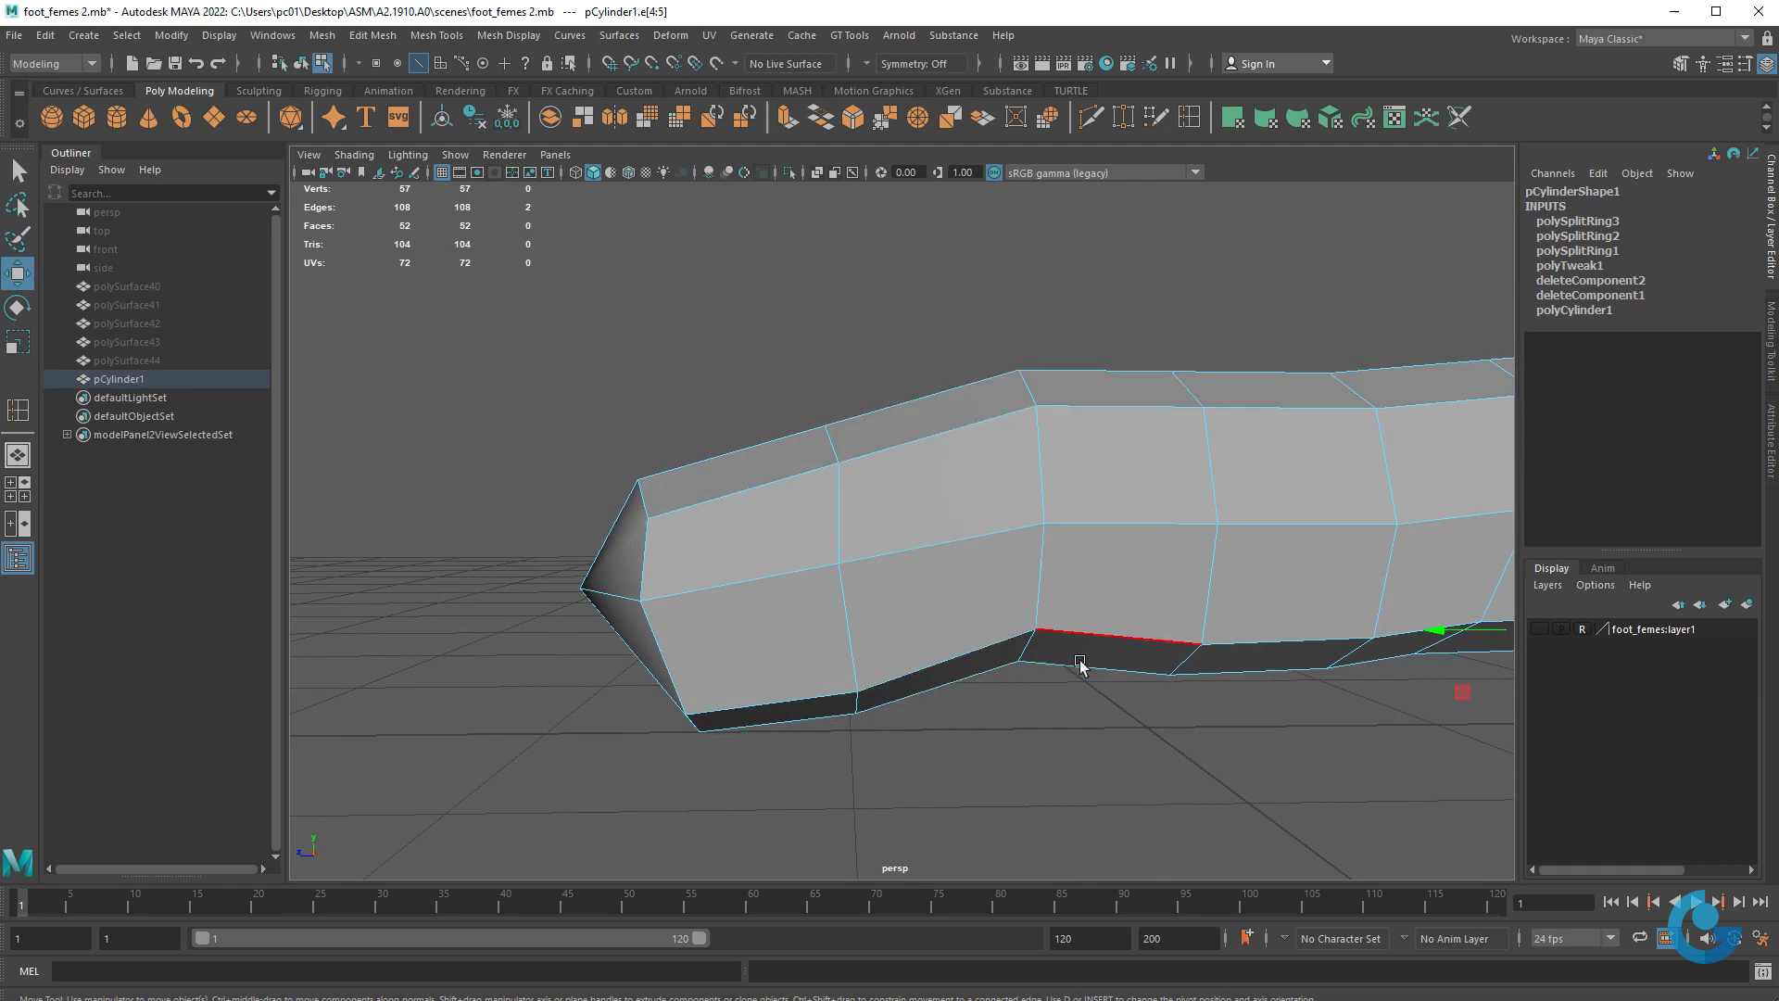
{"action": "mouse_move", "coordinate": [991, 667]}
{"action": "left_mouse_down", "text": "alt"}
{"action": "mouse_move", "coordinate": [1033, 726]}
{"action": "mouse_move", "coordinate": [1132, 763]}
{"action": "mouse_move", "coordinate": [1024, 647]}
{"action": "mouse_move", "coordinate": [1034, 532]}
{"action": "left_mouse_up", "text": "alt"}
{"action": "middle_click_drag", "start_coordinate": [1034, 532], "coordinate": [951, 482], "text": "alt"}
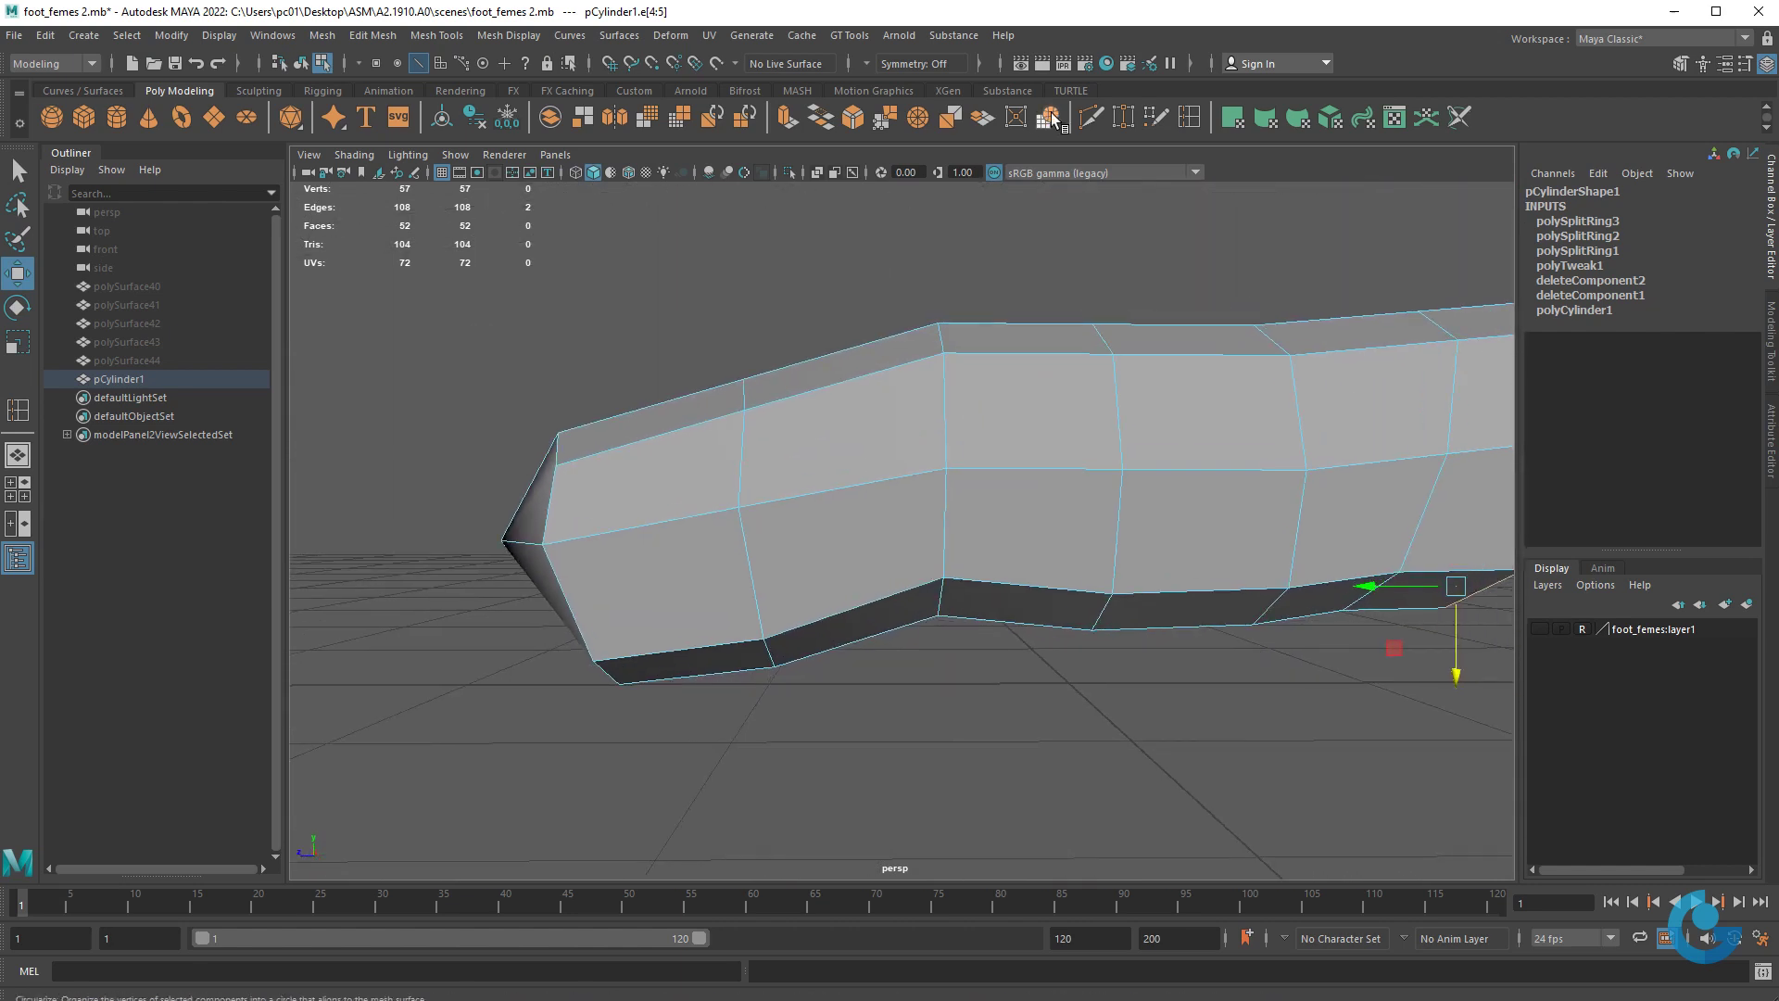
- Add two more edge loops across the midfoot, taking the mesh from 57 to 73 vertices
{"action": "left_click", "coordinate": [1189, 119]}
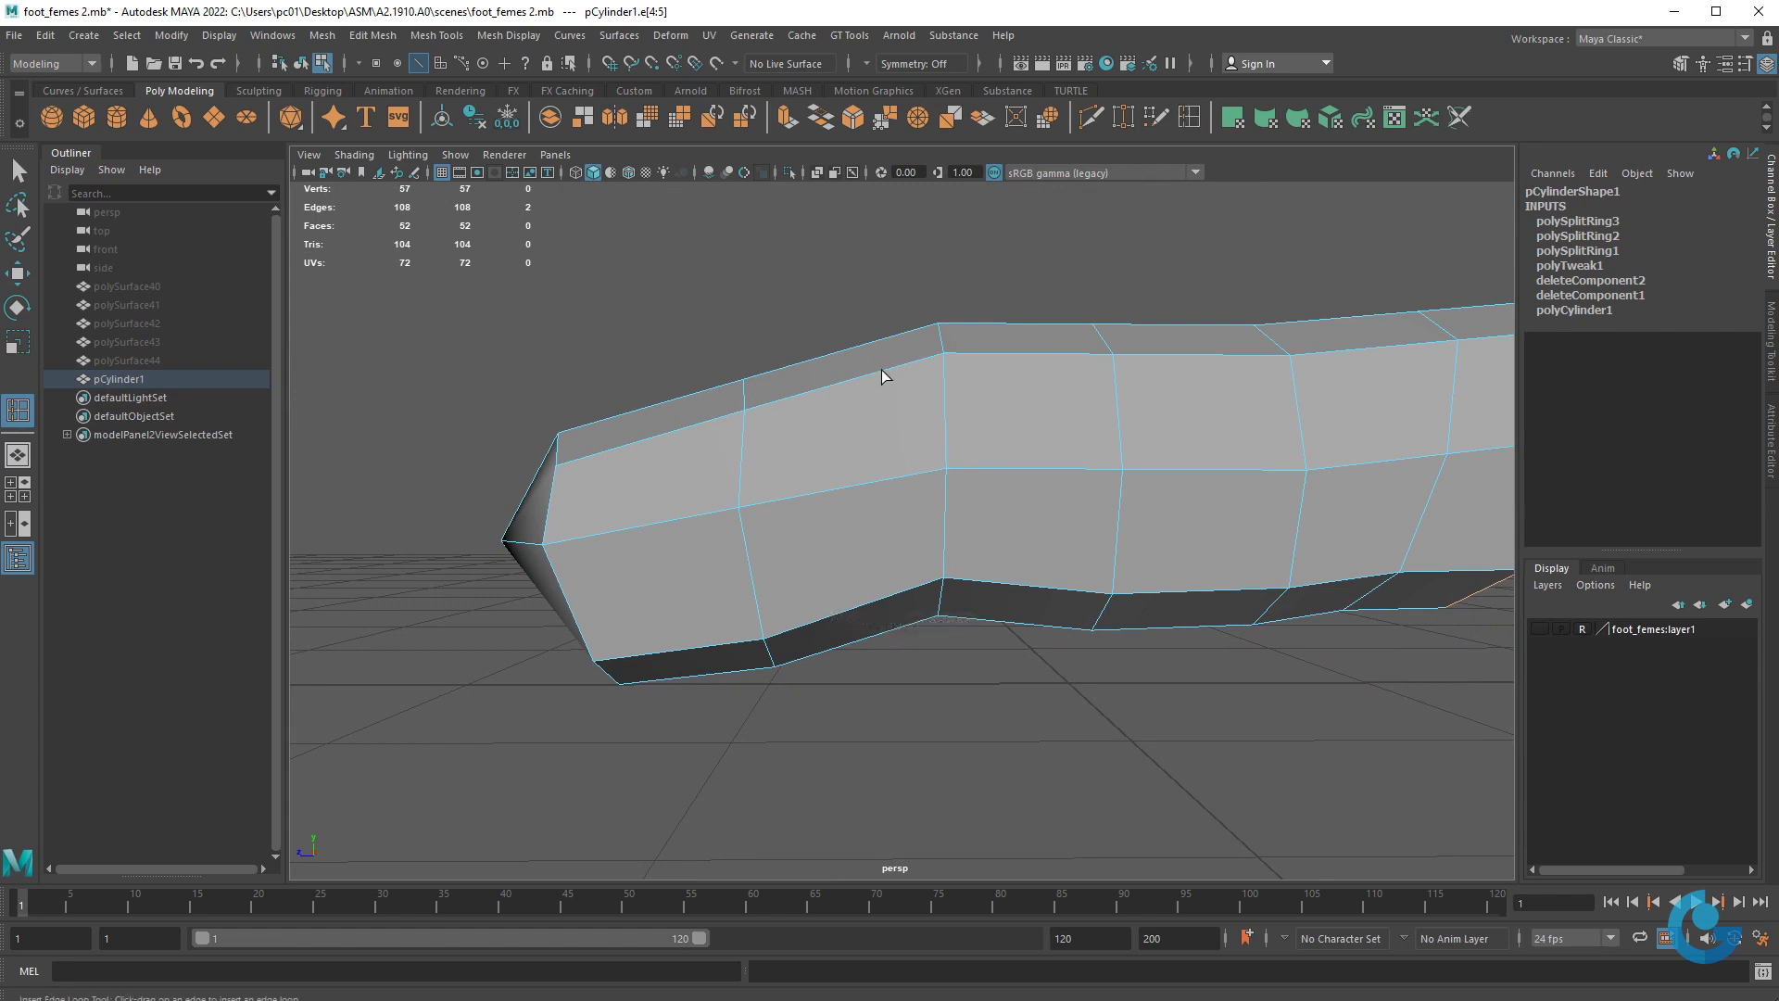
{"action": "left_click_drag", "start_coordinate": [892, 371], "coordinate": [894, 373]}
{"action": "left_click", "coordinate": [991, 362]}
{"action": "left_click_drag", "start_coordinate": [992, 365], "coordinate": [1135, 504], "text": "alt"}
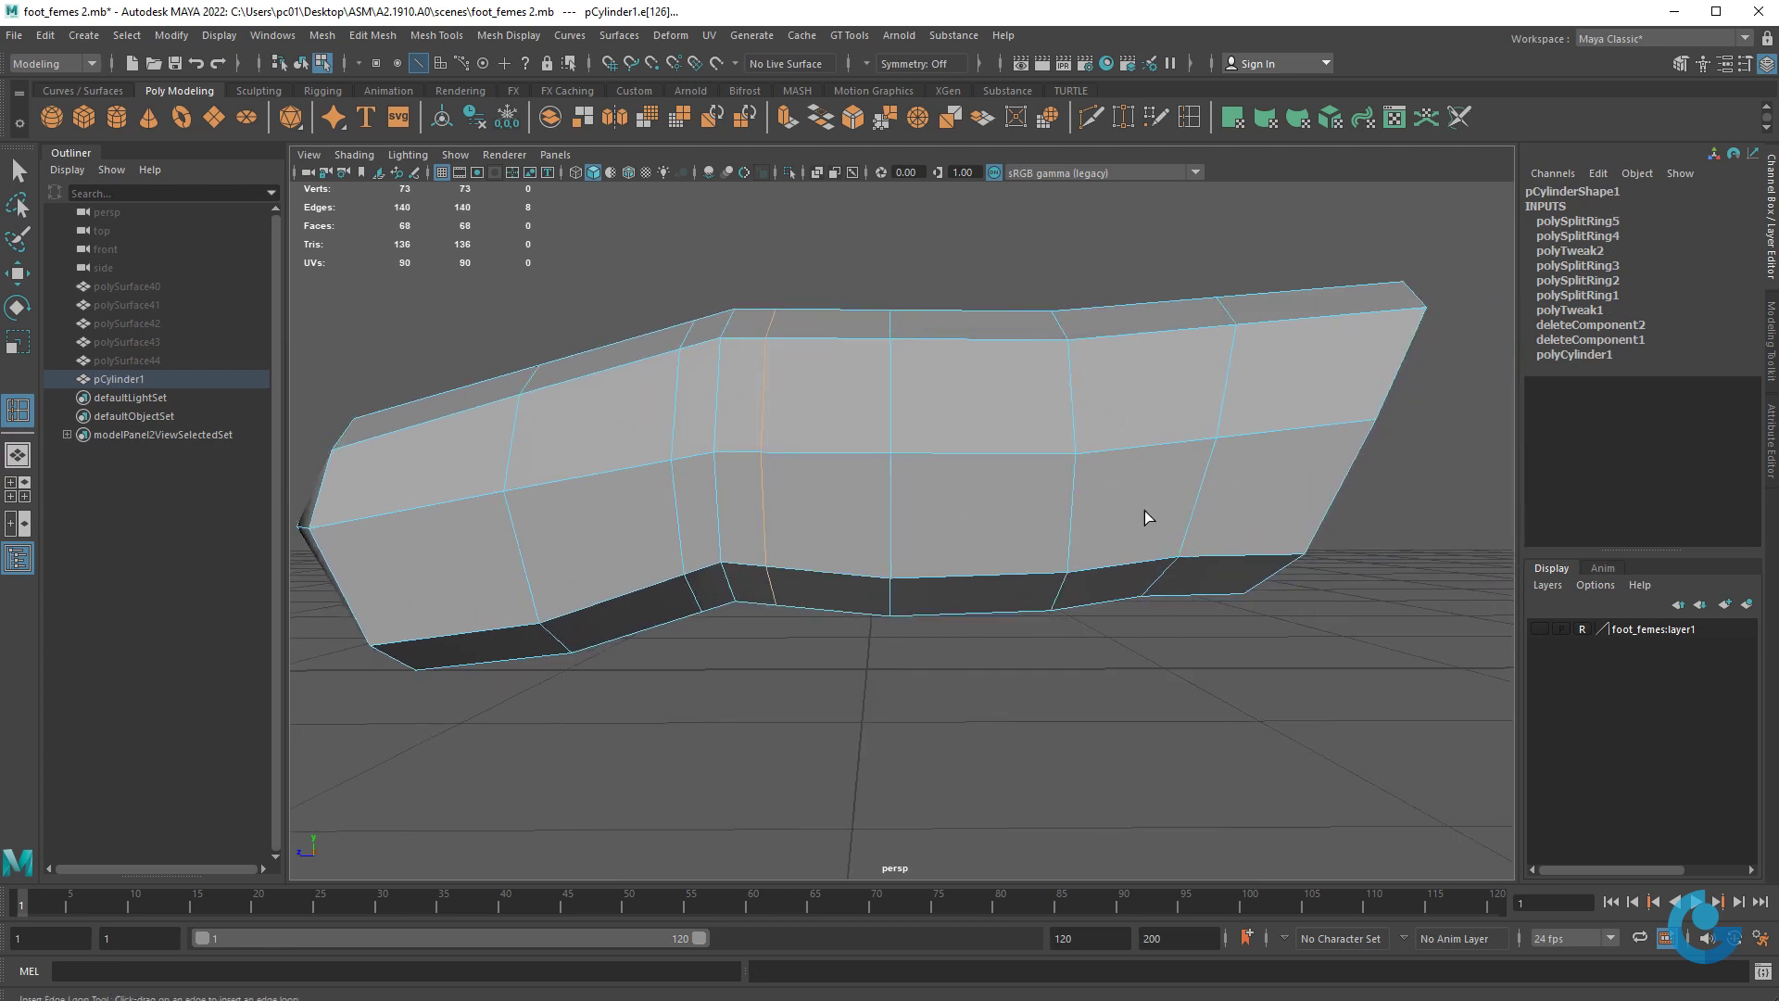
{"action": "left_click_drag", "start_coordinate": [807, 514], "coordinate": [1033, 517], "text": "alt"}
- Undo an accidental edge extrusion at the toe end
{"action": "key", "text": "w"}
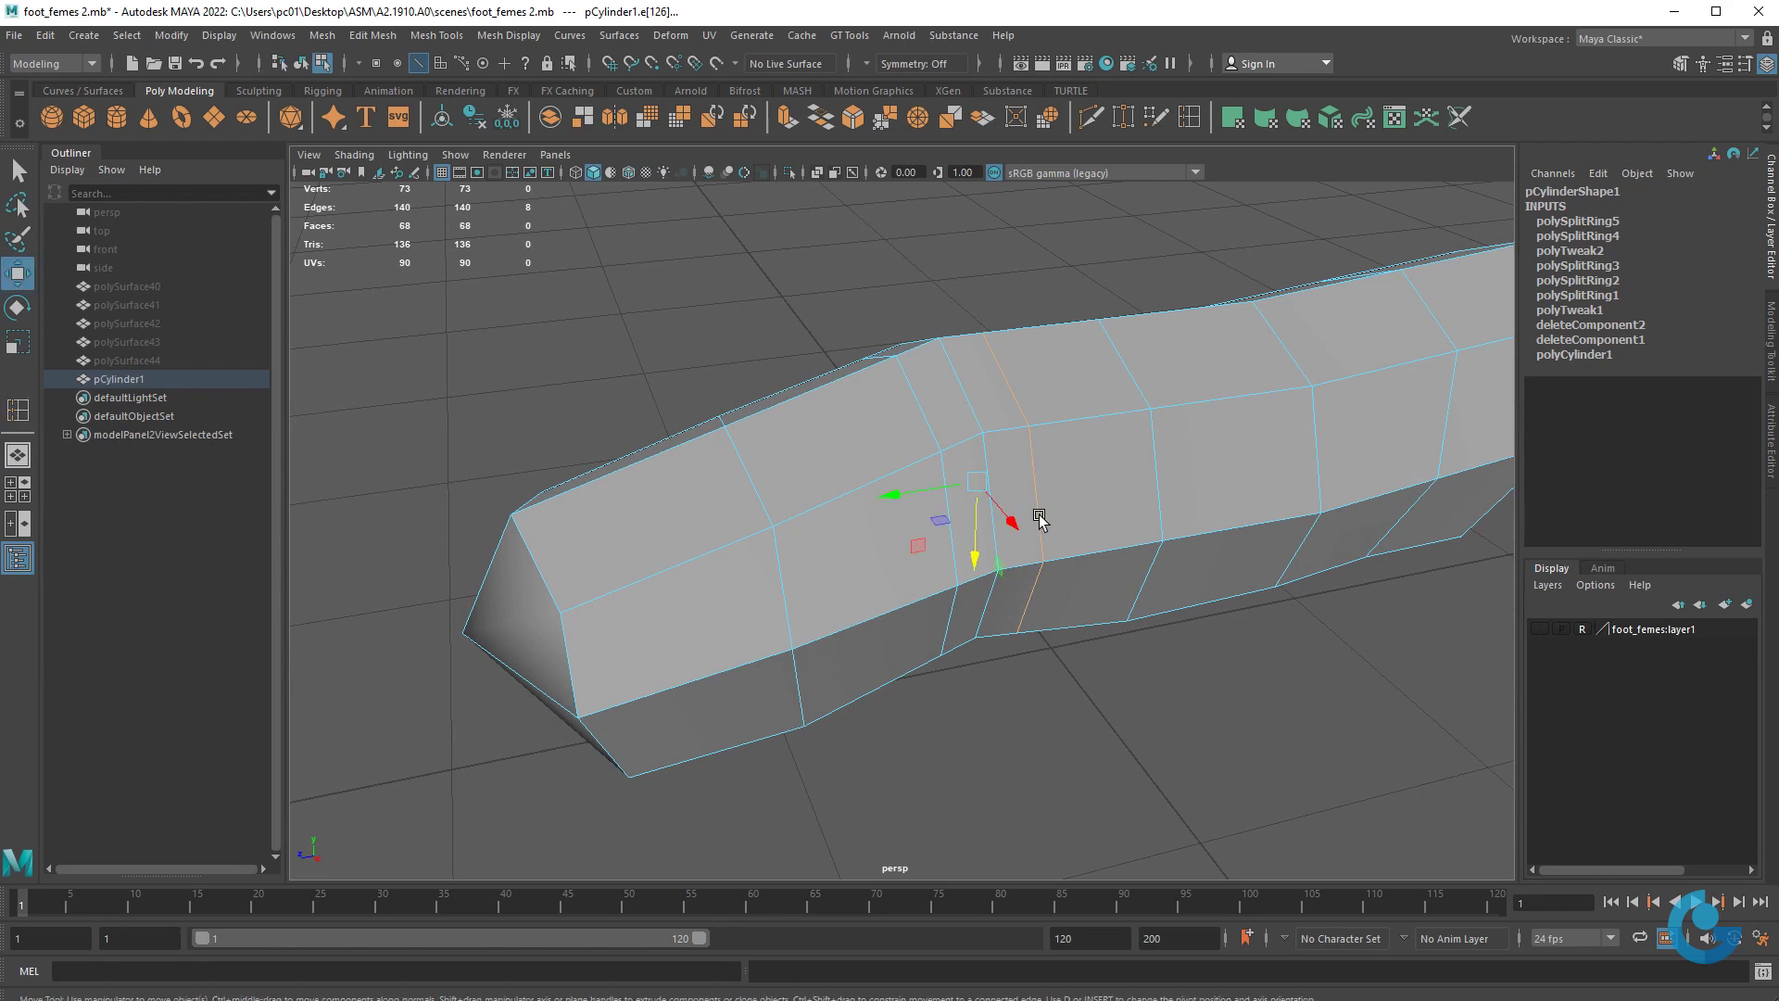
{"action": "mouse_move", "coordinate": [876, 546]}
{"action": "left_mouse_down", "text": "alt"}
{"action": "mouse_move", "coordinate": [874, 437]}
{"action": "mouse_move", "coordinate": [905, 413]}
{"action": "mouse_move", "coordinate": [942, 509]}
{"action": "left_mouse_up", "text": "alt"}
{"action": "key", "text": "ctrl+e"}
{"action": "key", "text": "ctrl+z"}
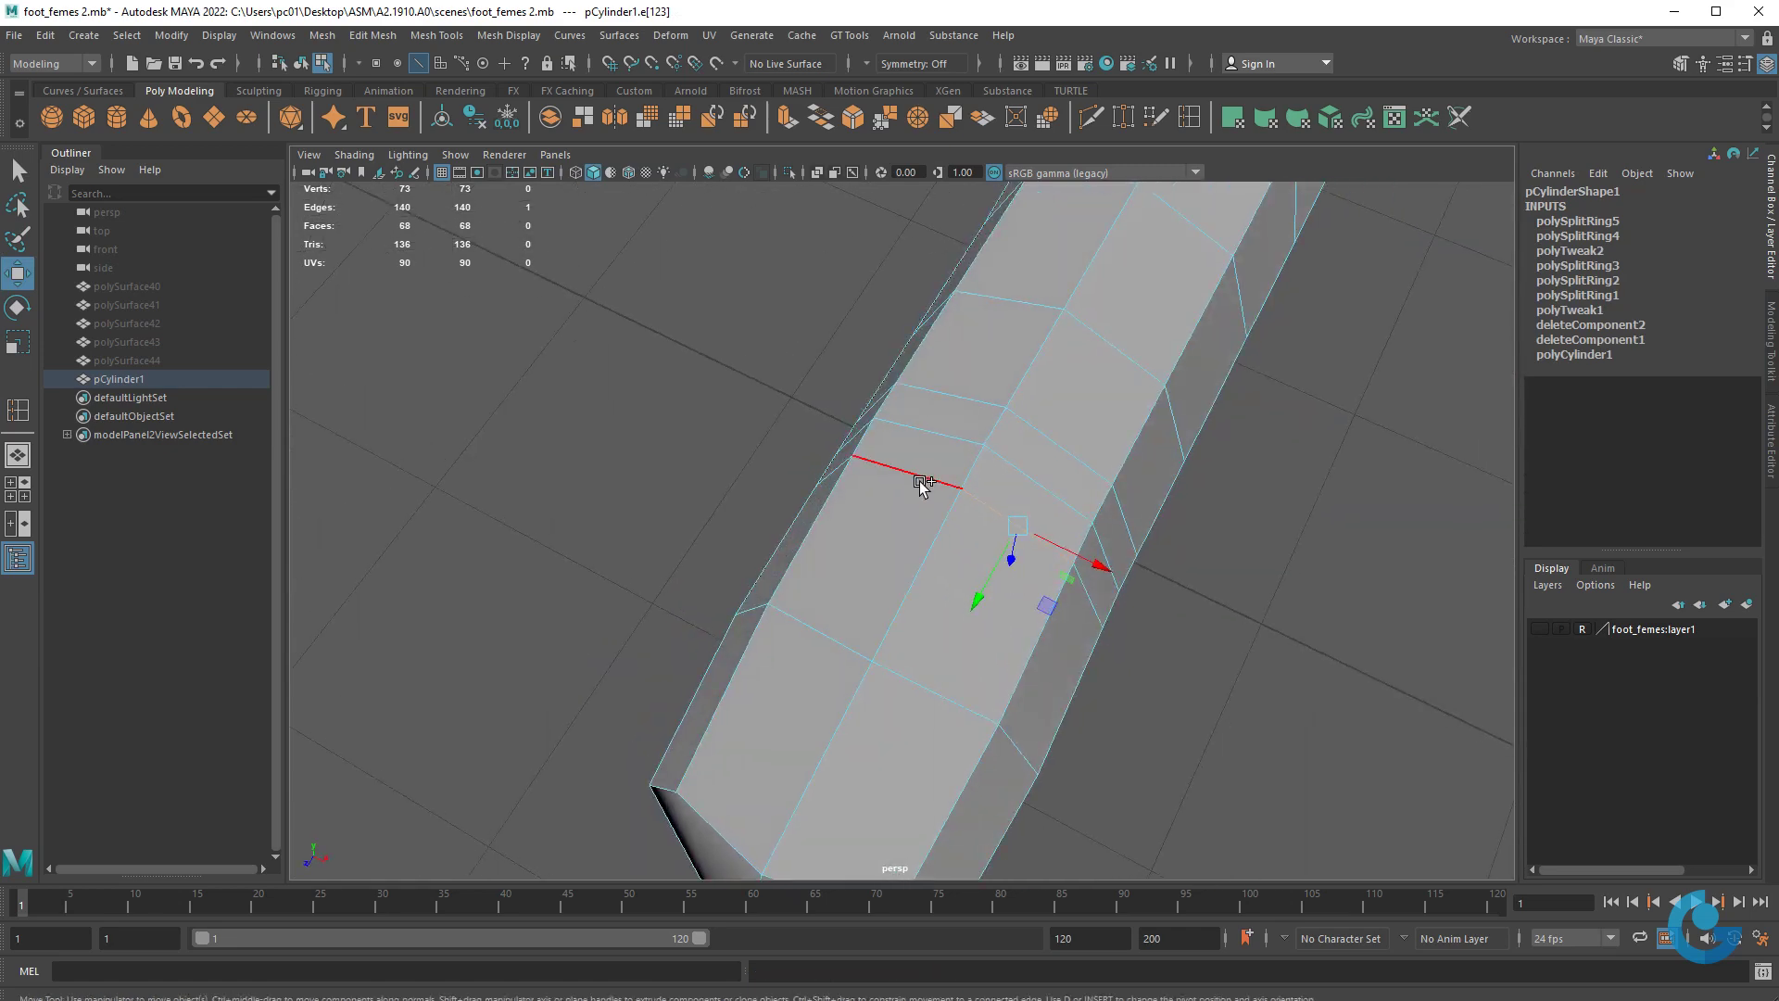
{"action": "mouse_move", "coordinate": [940, 589]}
{"action": "left_mouse_down", "text": "alt"}
{"action": "mouse_move", "coordinate": [822, 576]}
{"action": "mouse_move", "coordinate": [1012, 516]}
{"action": "mouse_move", "coordinate": [1019, 468]}
{"action": "left_mouse_up", "text": "alt"}
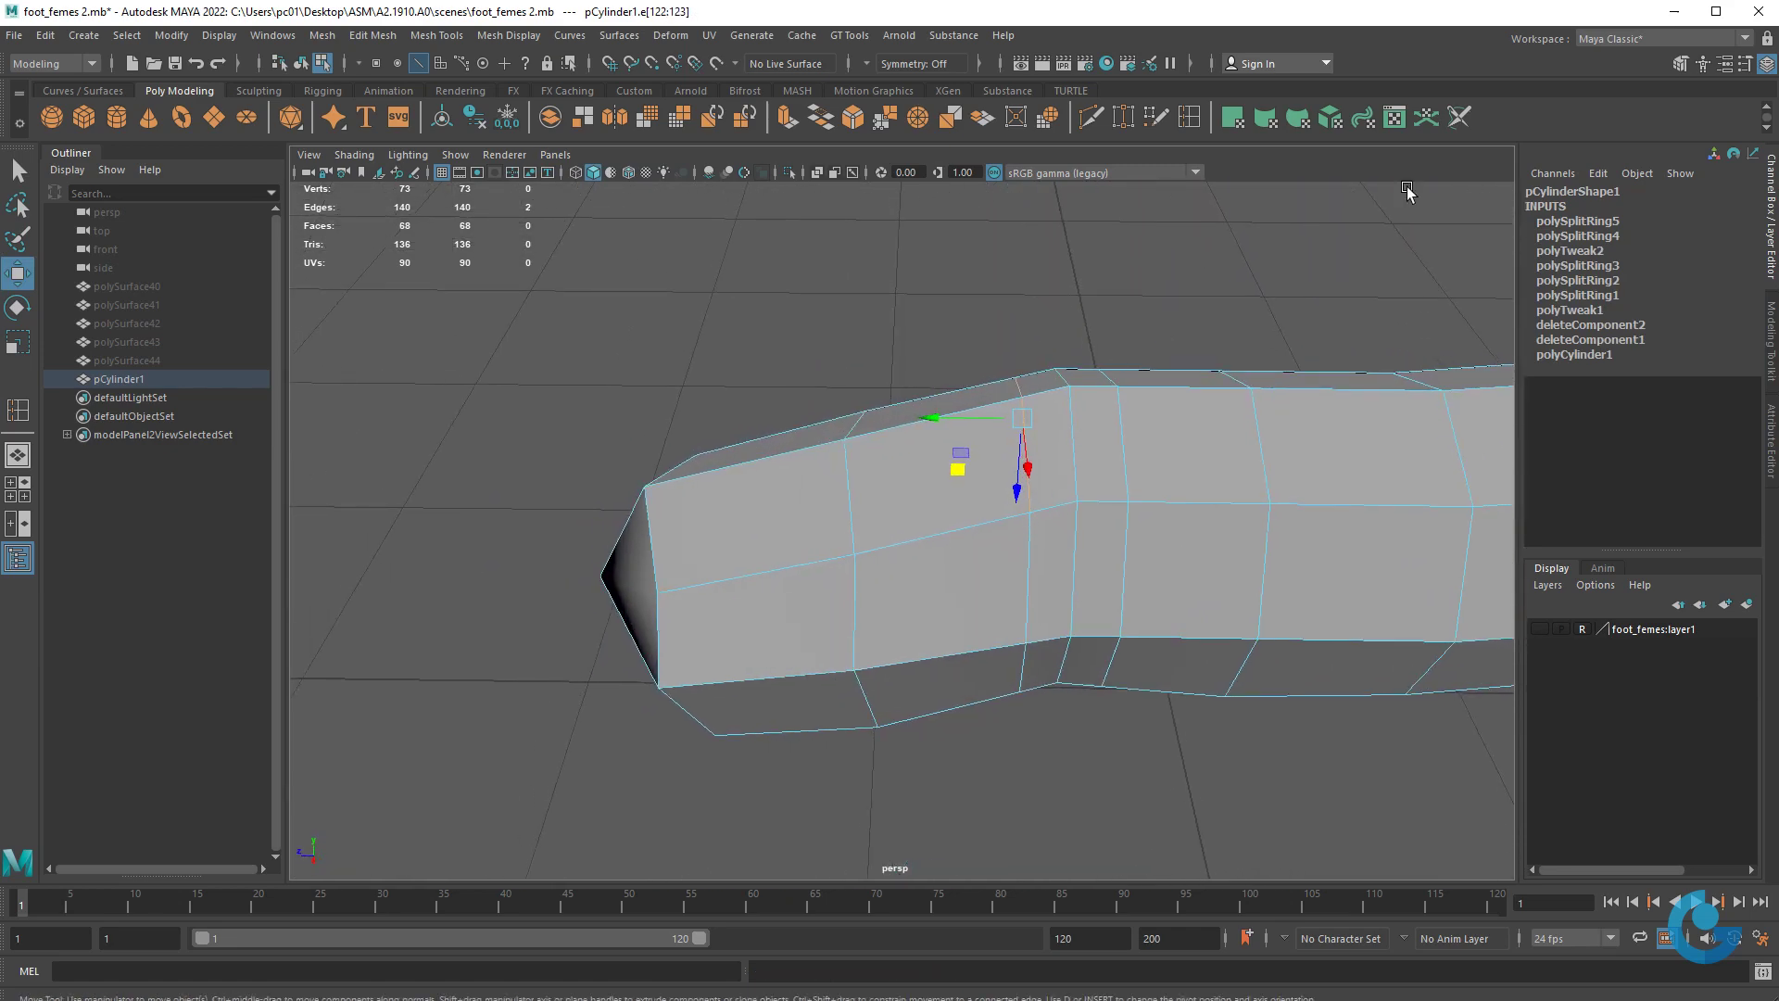
- Re-space the edge loops near the toe with Slide Edge from the Modeling Toolkit
{"action": "left_click", "coordinate": [1771, 352]}
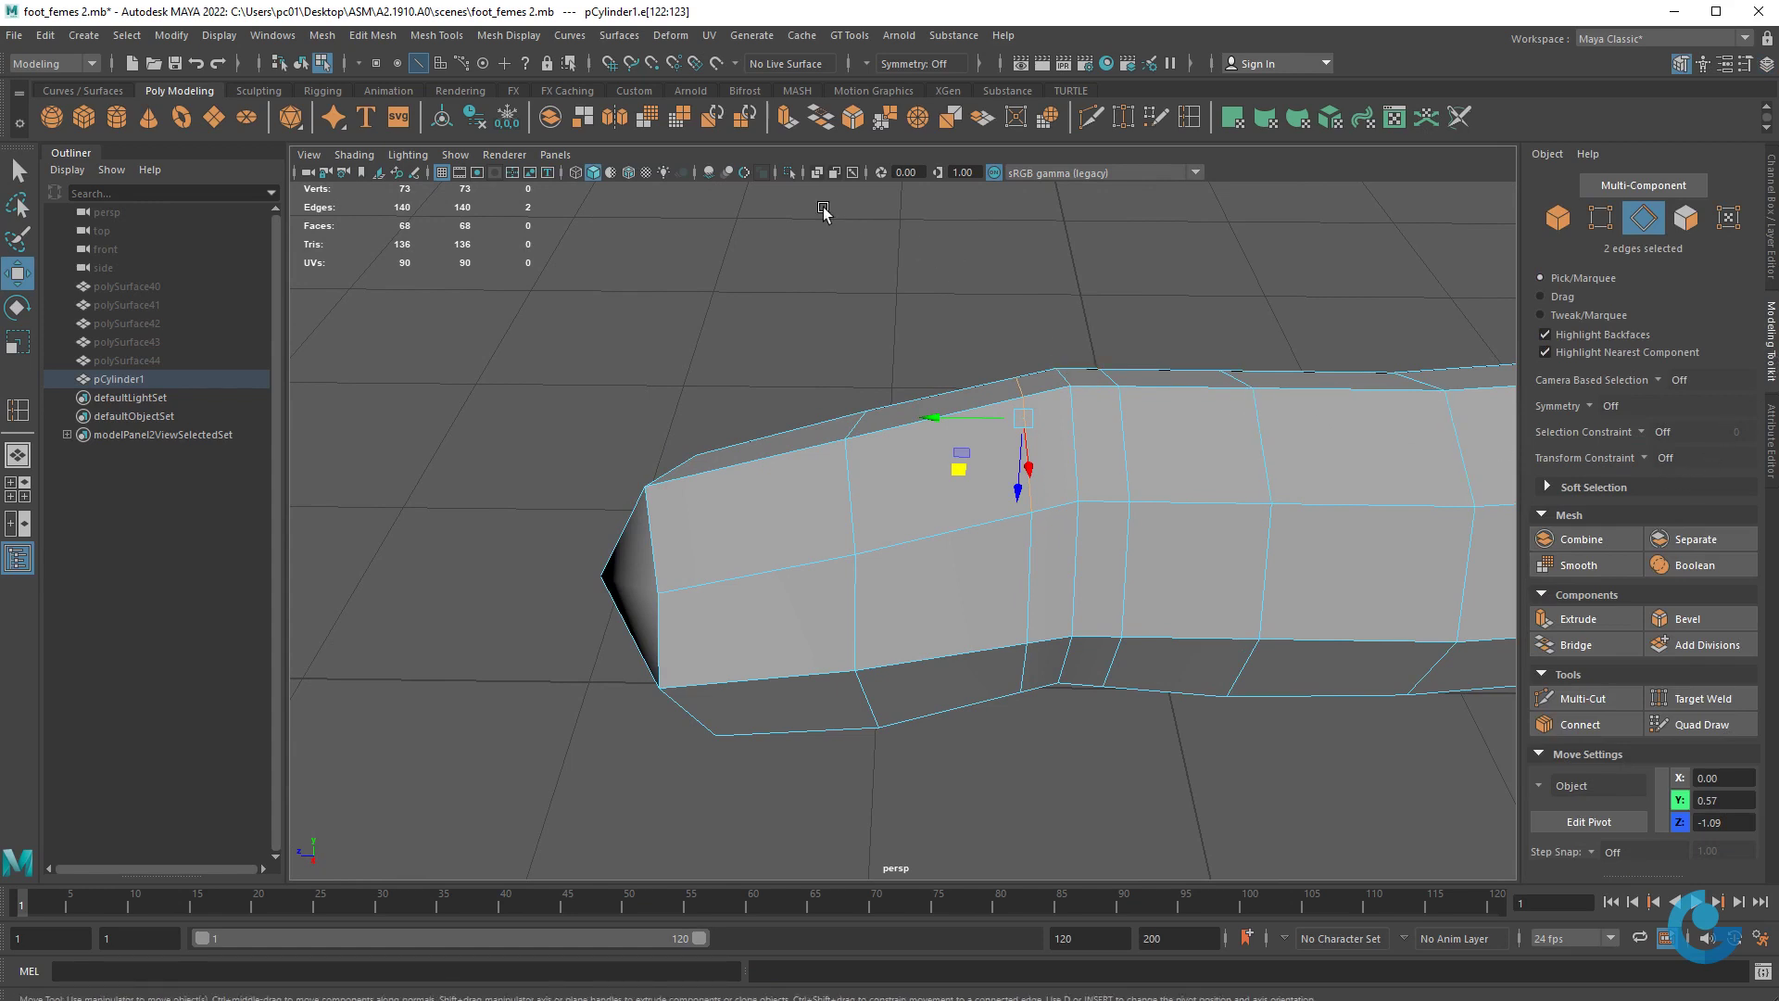
{"action": "left_click", "coordinate": [441, 39]}
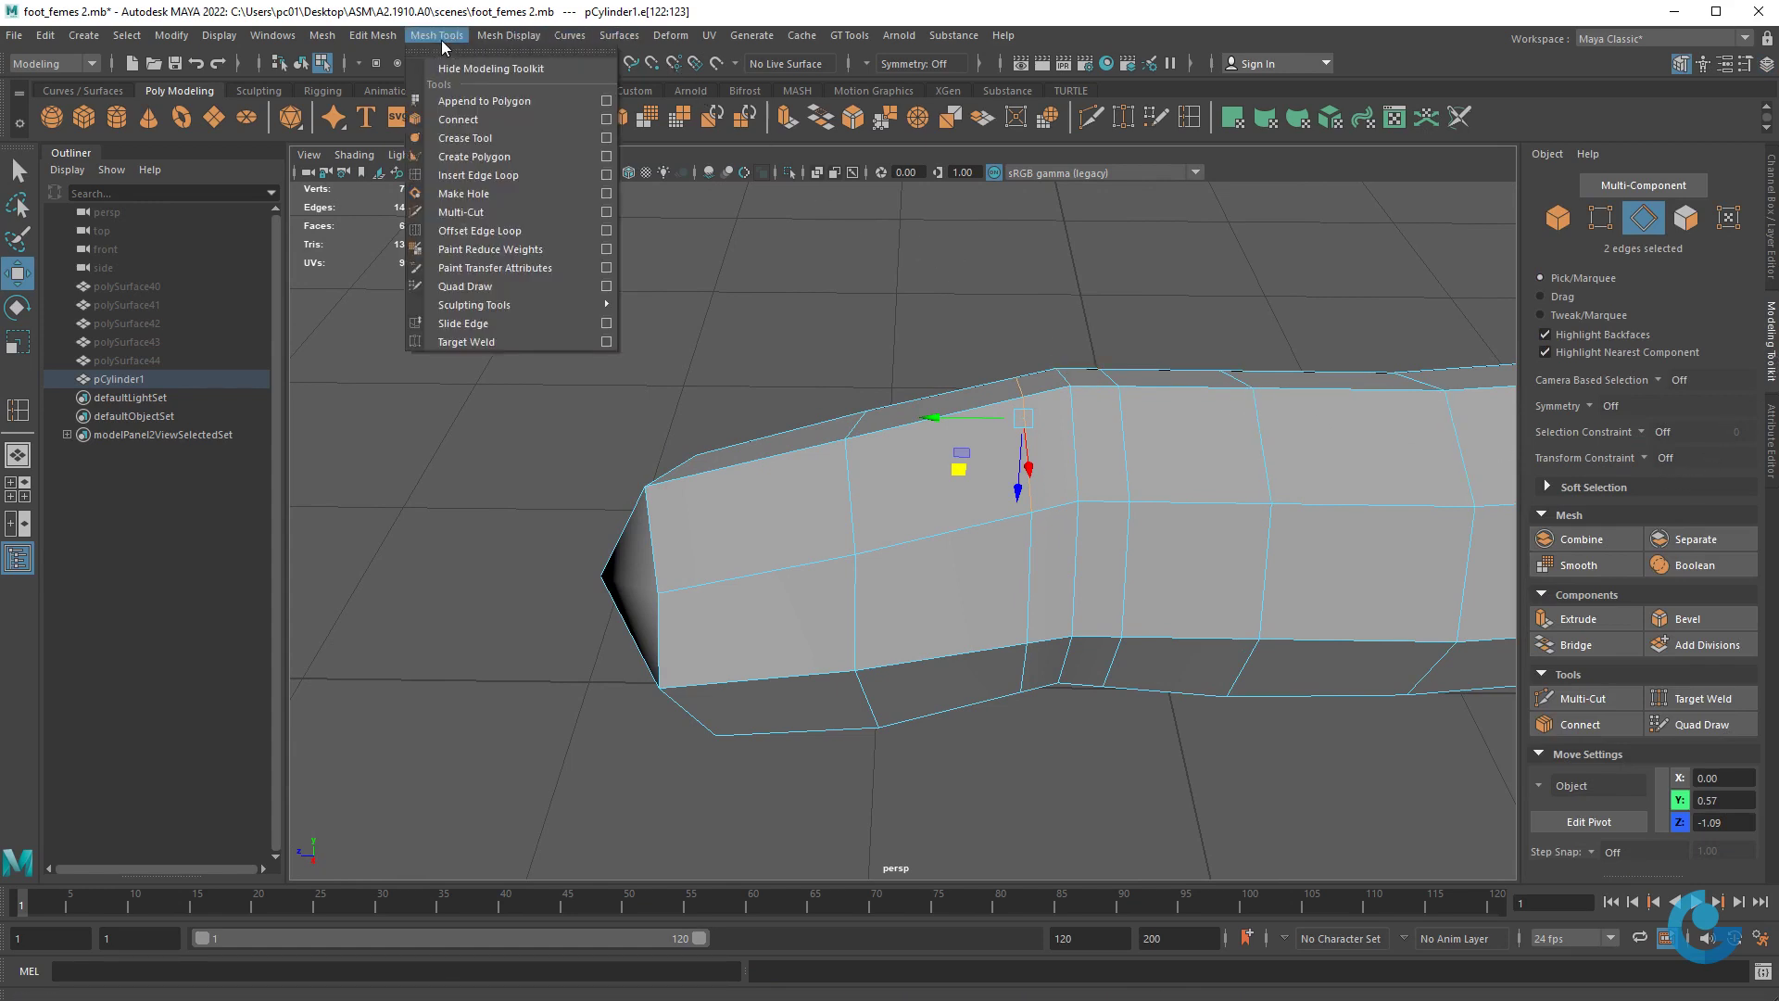
{"action": "left_click", "coordinate": [506, 323]}
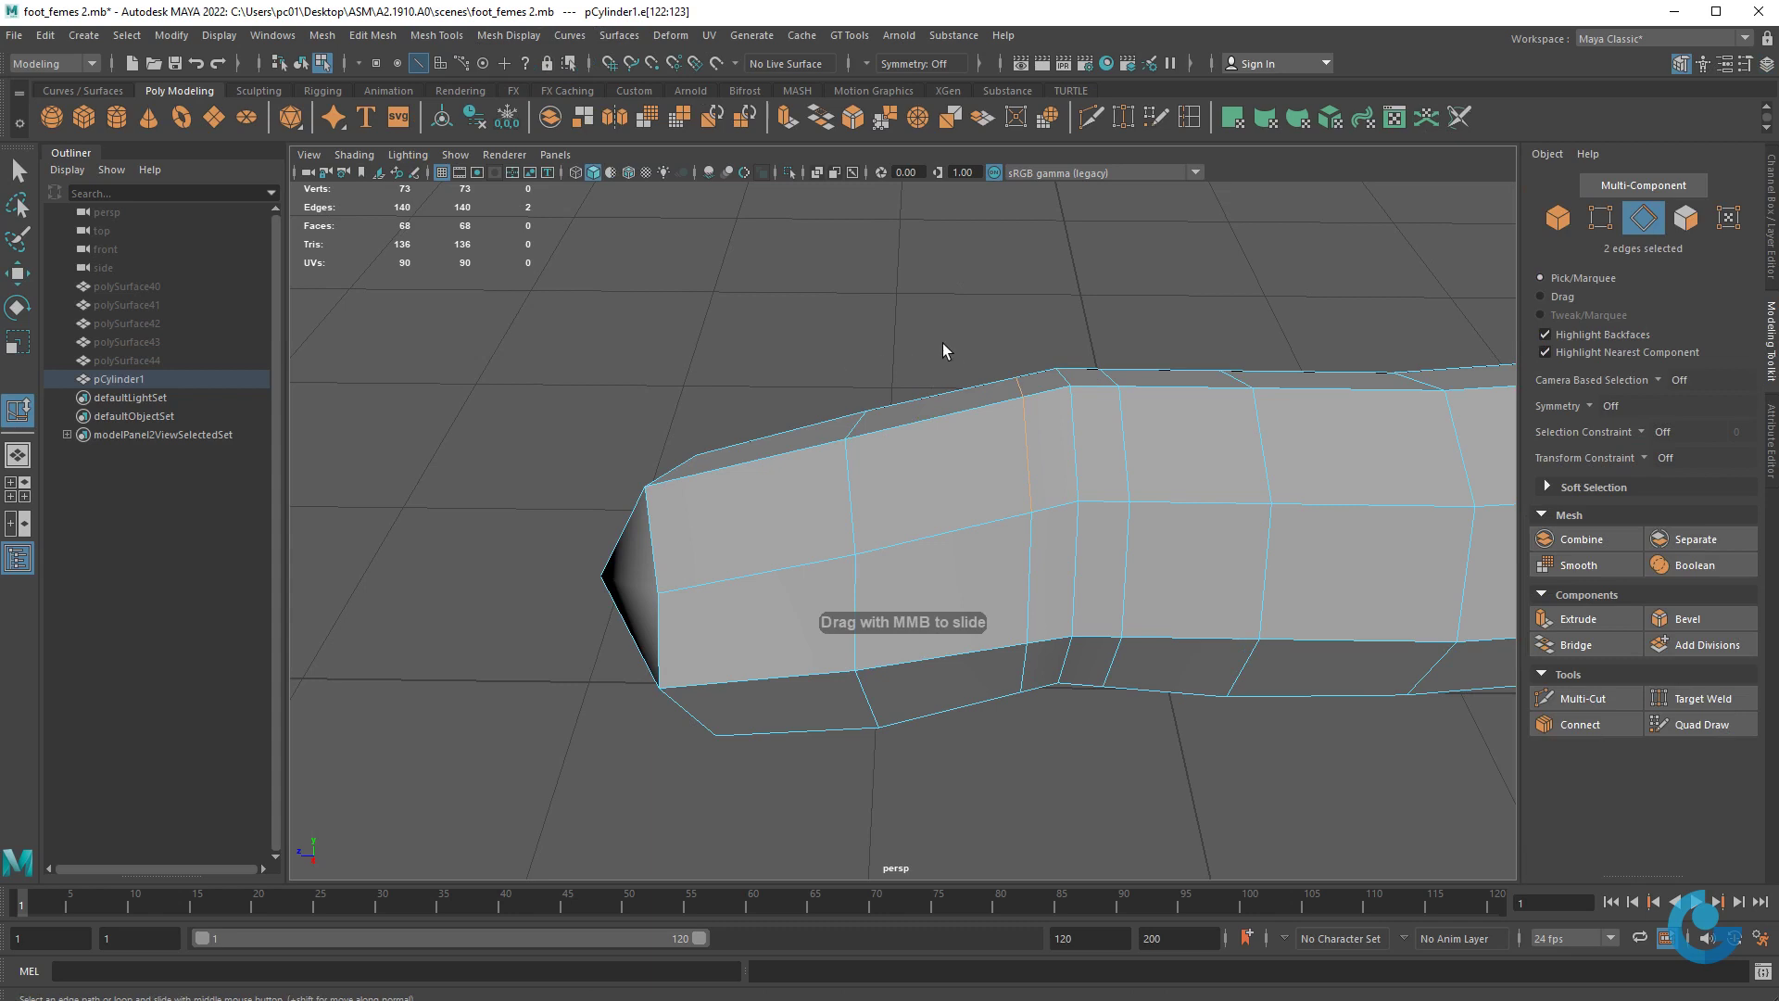
{"action": "middle_click_drag", "start_coordinate": [932, 329], "coordinate": [910, 332]}
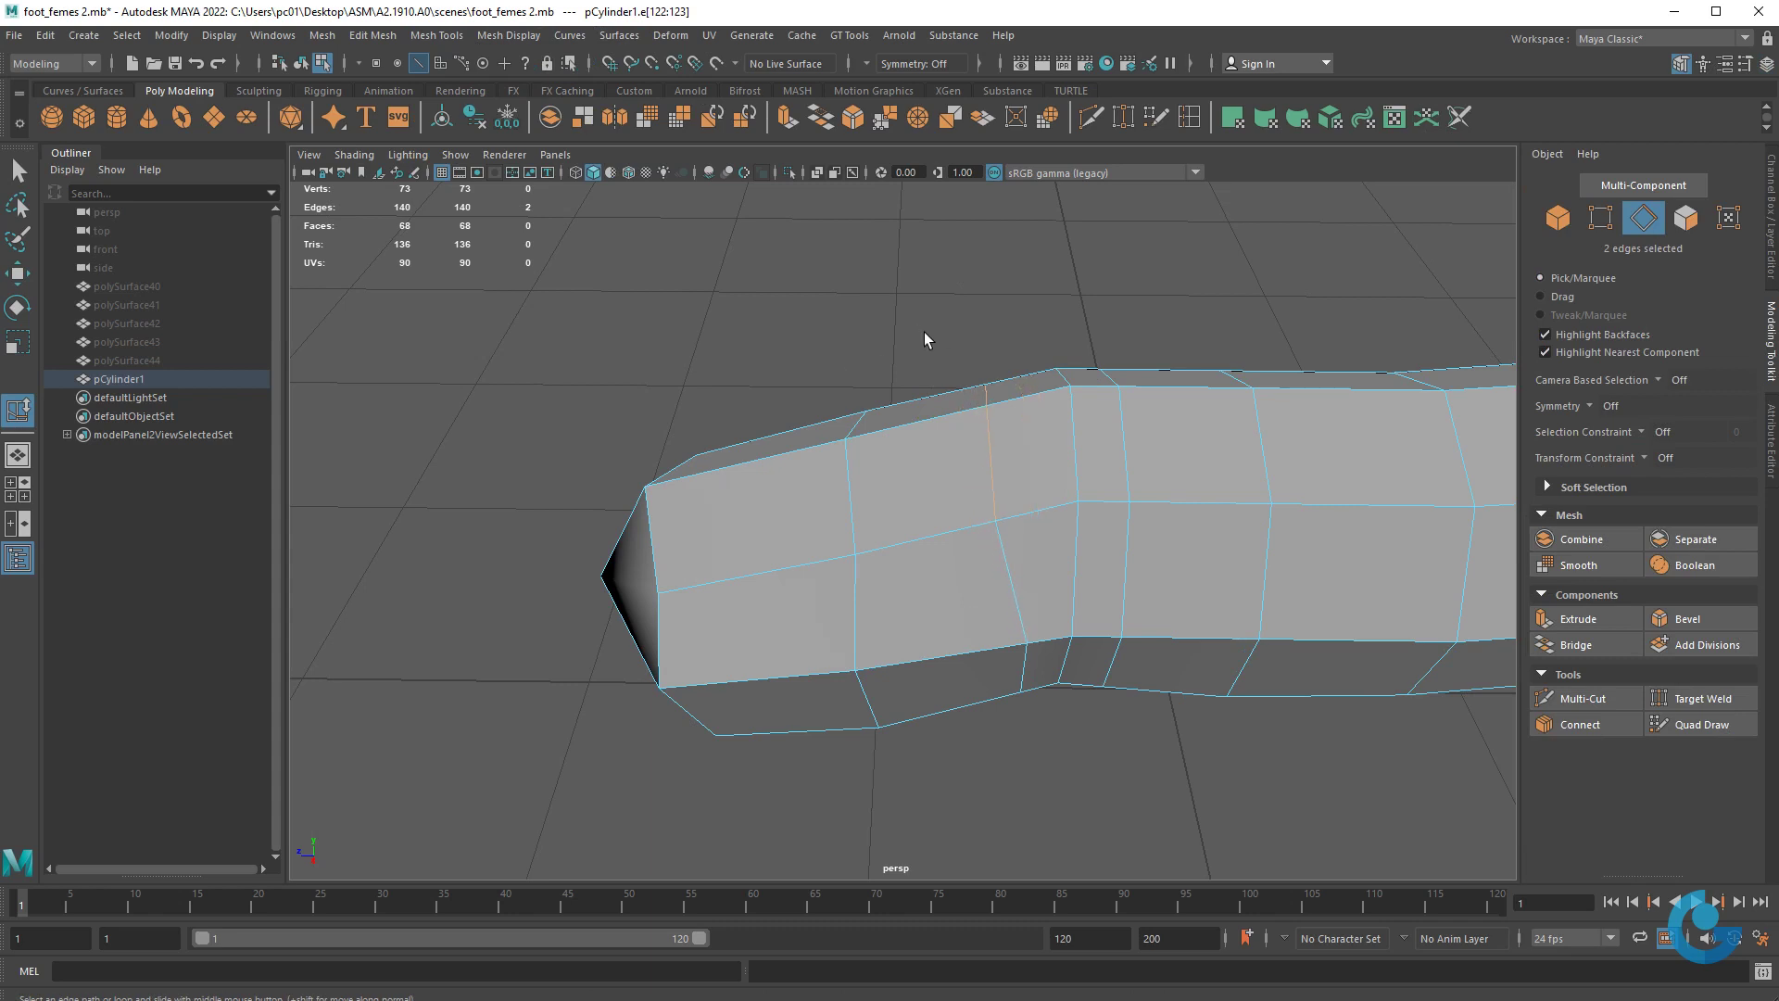
{"action": "left_click", "coordinate": [1121, 452]}
{"action": "key", "text": "ctrl+z"}
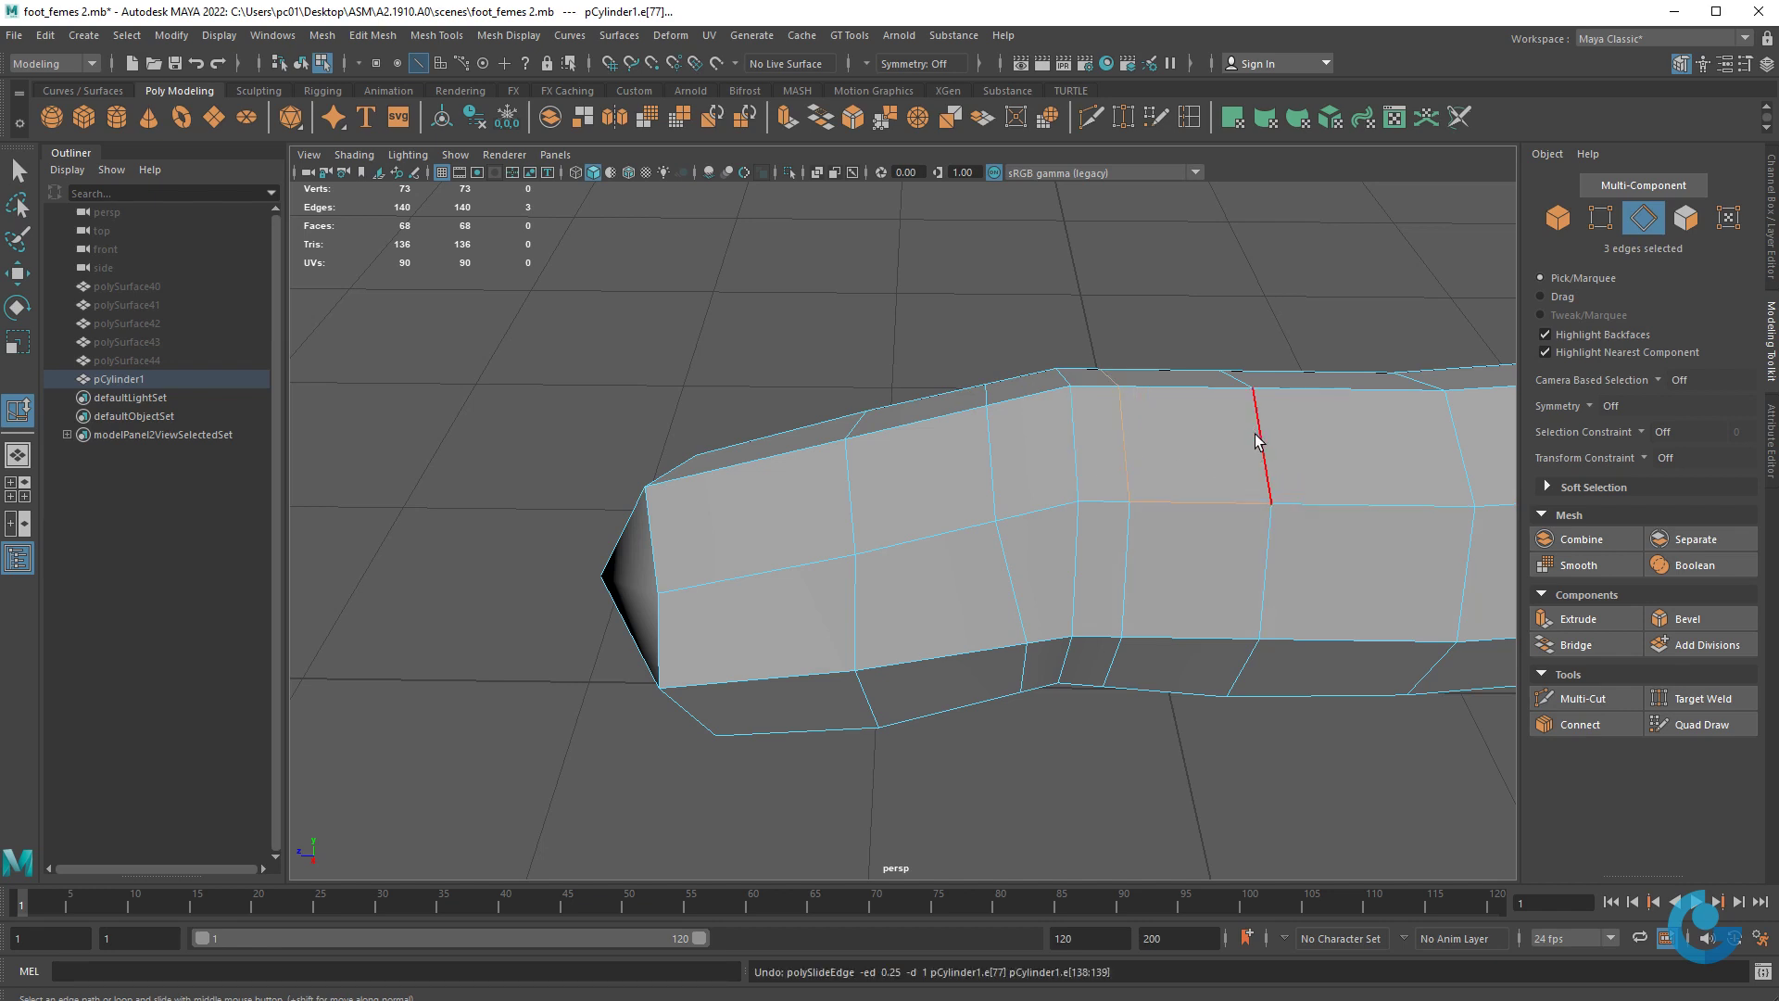
{"action": "middle_click_drag", "start_coordinate": [1069, 454], "coordinate": [1057, 454]}
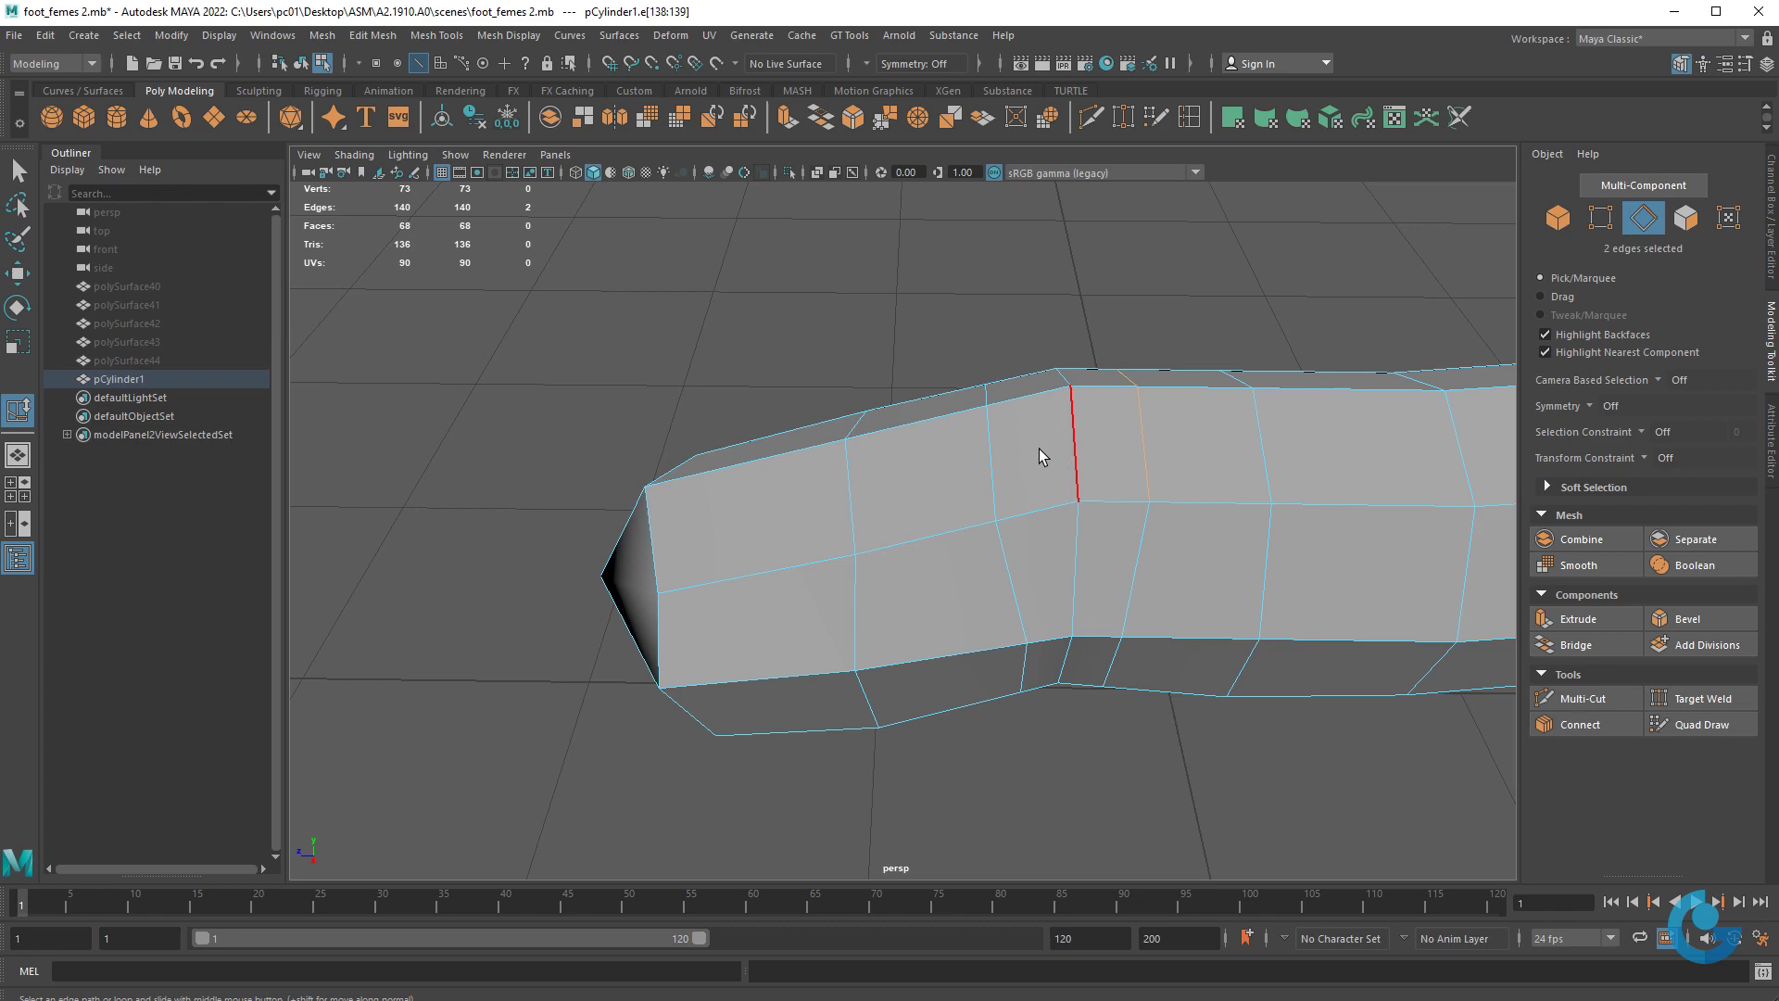
{"action": "mouse_move", "coordinate": [1038, 449]}
{"action": "left_mouse_down", "text": "alt"}
{"action": "mouse_move", "coordinate": [1173, 588]}
{"action": "mouse_move", "coordinate": [1223, 604]}
{"action": "mouse_move", "coordinate": [996, 567]}
{"action": "mouse_move", "coordinate": [1175, 683]}
{"action": "mouse_move", "coordinate": [1100, 587]}
{"action": "mouse_move", "coordinate": [1073, 632]}
{"action": "mouse_move", "coordinate": [992, 624]}
{"action": "mouse_move", "coordinate": [1149, 569]}
{"action": "mouse_move", "coordinate": [945, 639]}
{"action": "mouse_move", "coordinate": [870, 620]}
{"action": "mouse_move", "coordinate": [820, 554]}
{"action": "mouse_move", "coordinate": [866, 576]}
{"action": "mouse_move", "coordinate": [914, 540]}
{"action": "mouse_move", "coordinate": [876, 564]}
{"action": "left_mouse_up", "text": "alt"}
- Preview the foot smoothed and select an underside sole edge for moving
{"action": "key", "text": "3"}
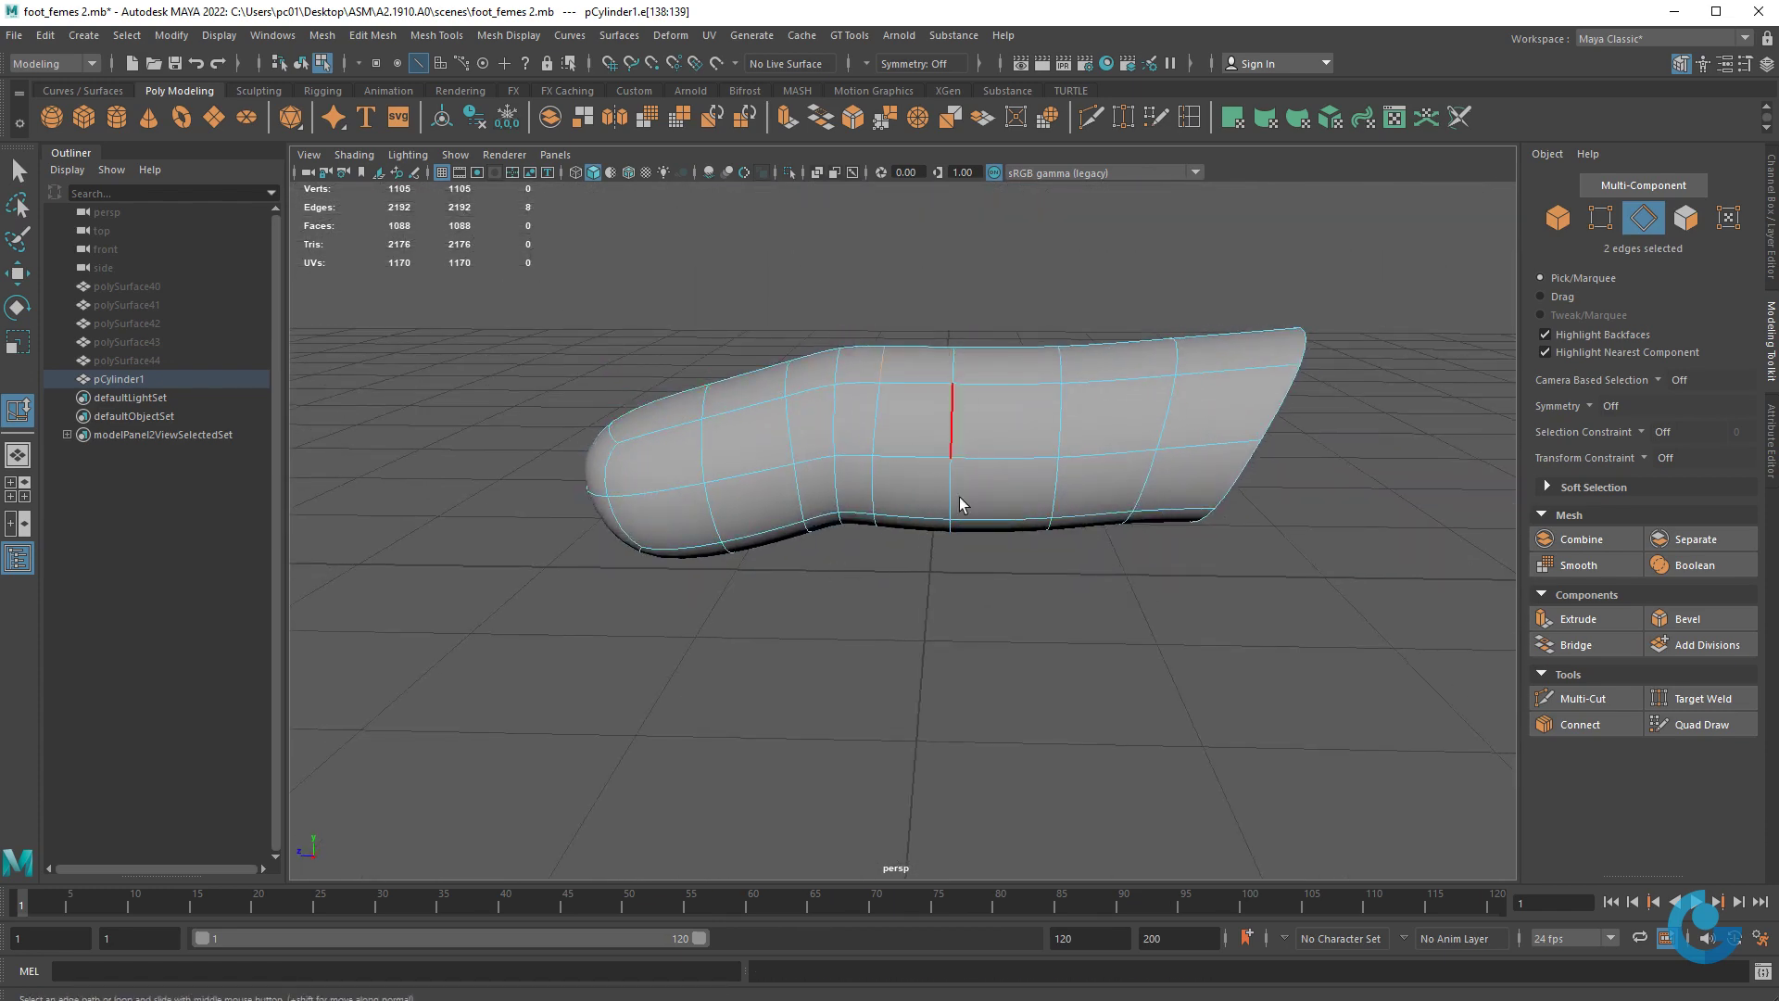
{"action": "mouse_move", "coordinate": [666, 565]}
{"action": "left_mouse_down", "text": "alt"}
{"action": "mouse_move", "coordinate": [985, 596]}
{"action": "mouse_move", "coordinate": [933, 584]}
{"action": "mouse_move", "coordinate": [1065, 695]}
{"action": "mouse_move", "coordinate": [1003, 562]}
{"action": "mouse_move", "coordinate": [838, 525]}
{"action": "left_mouse_up", "text": "alt"}
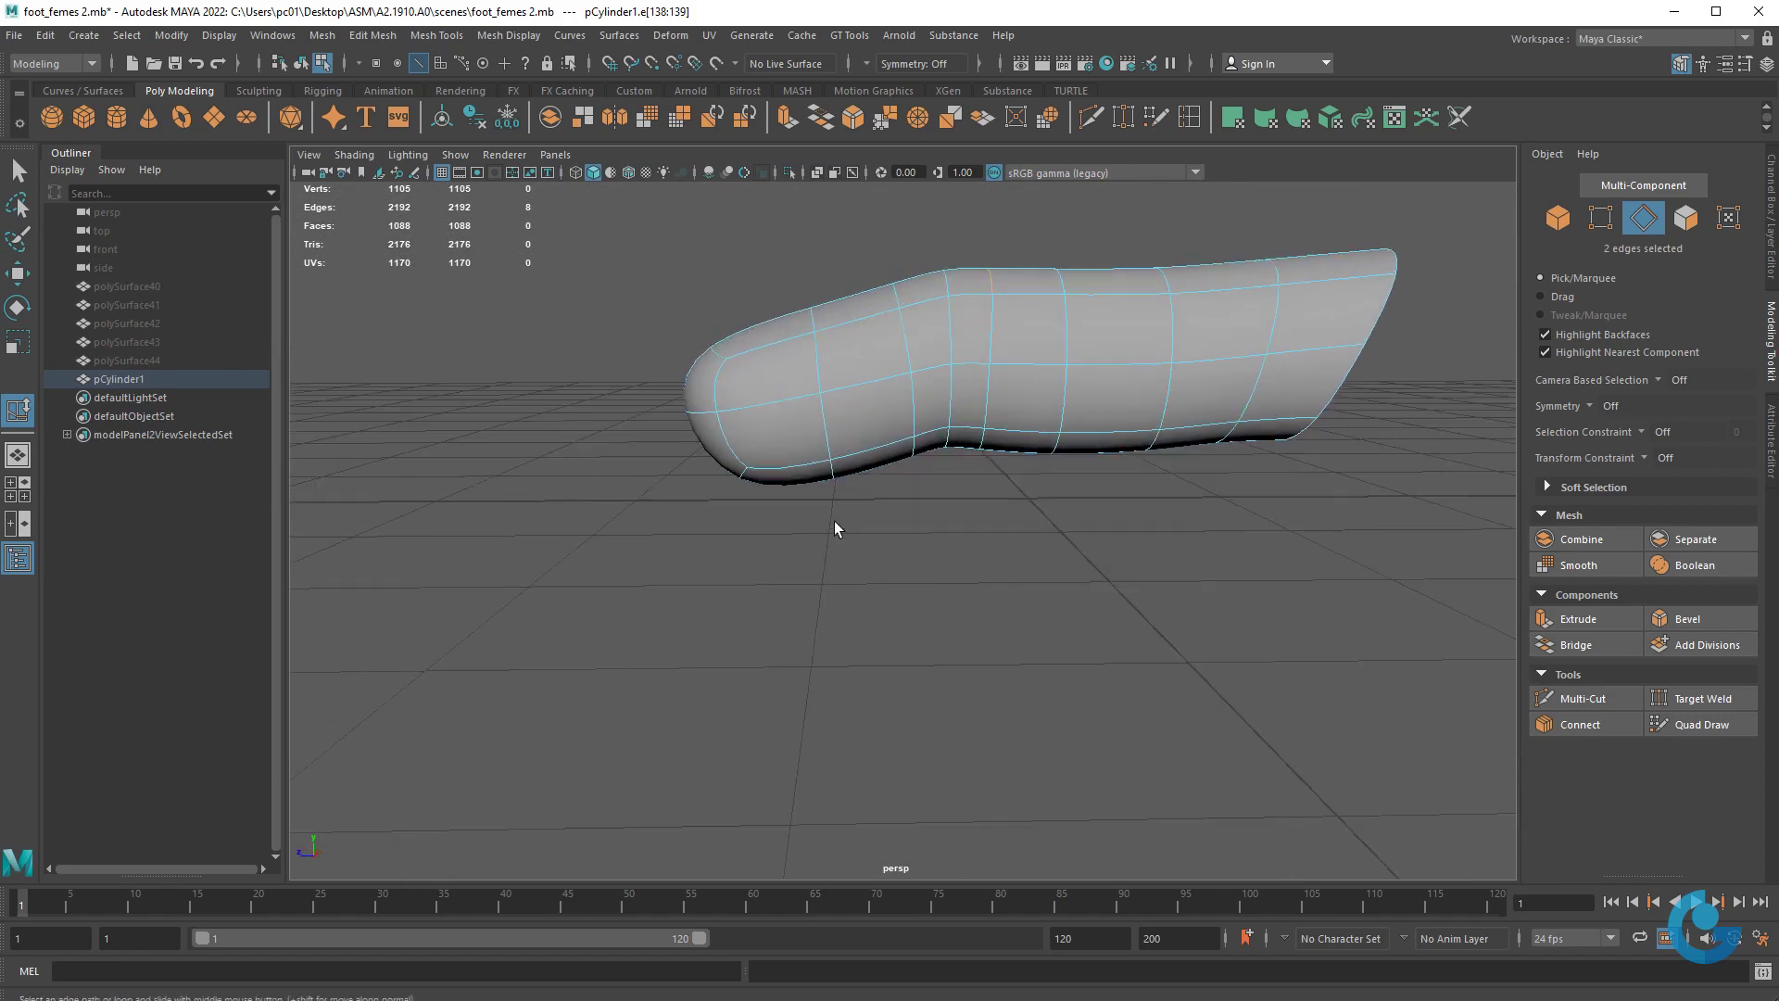
{"action": "scroll", "coordinate": [1040, 560], "scroll_direction": "up", "scroll_amount": 5}
{"action": "left_click", "coordinate": [909, 456]}
{"action": "mouse_move", "coordinate": [909, 456]}
{"action": "left_mouse_down", "text": "alt"}
{"action": "mouse_move", "coordinate": [949, 476]}
{"action": "mouse_move", "coordinate": [931, 489]}
{"action": "mouse_move", "coordinate": [1021, 636]}
{"action": "mouse_move", "coordinate": [921, 622]}
{"action": "left_mouse_up", "text": "alt"}
{"action": "key", "text": "w"}
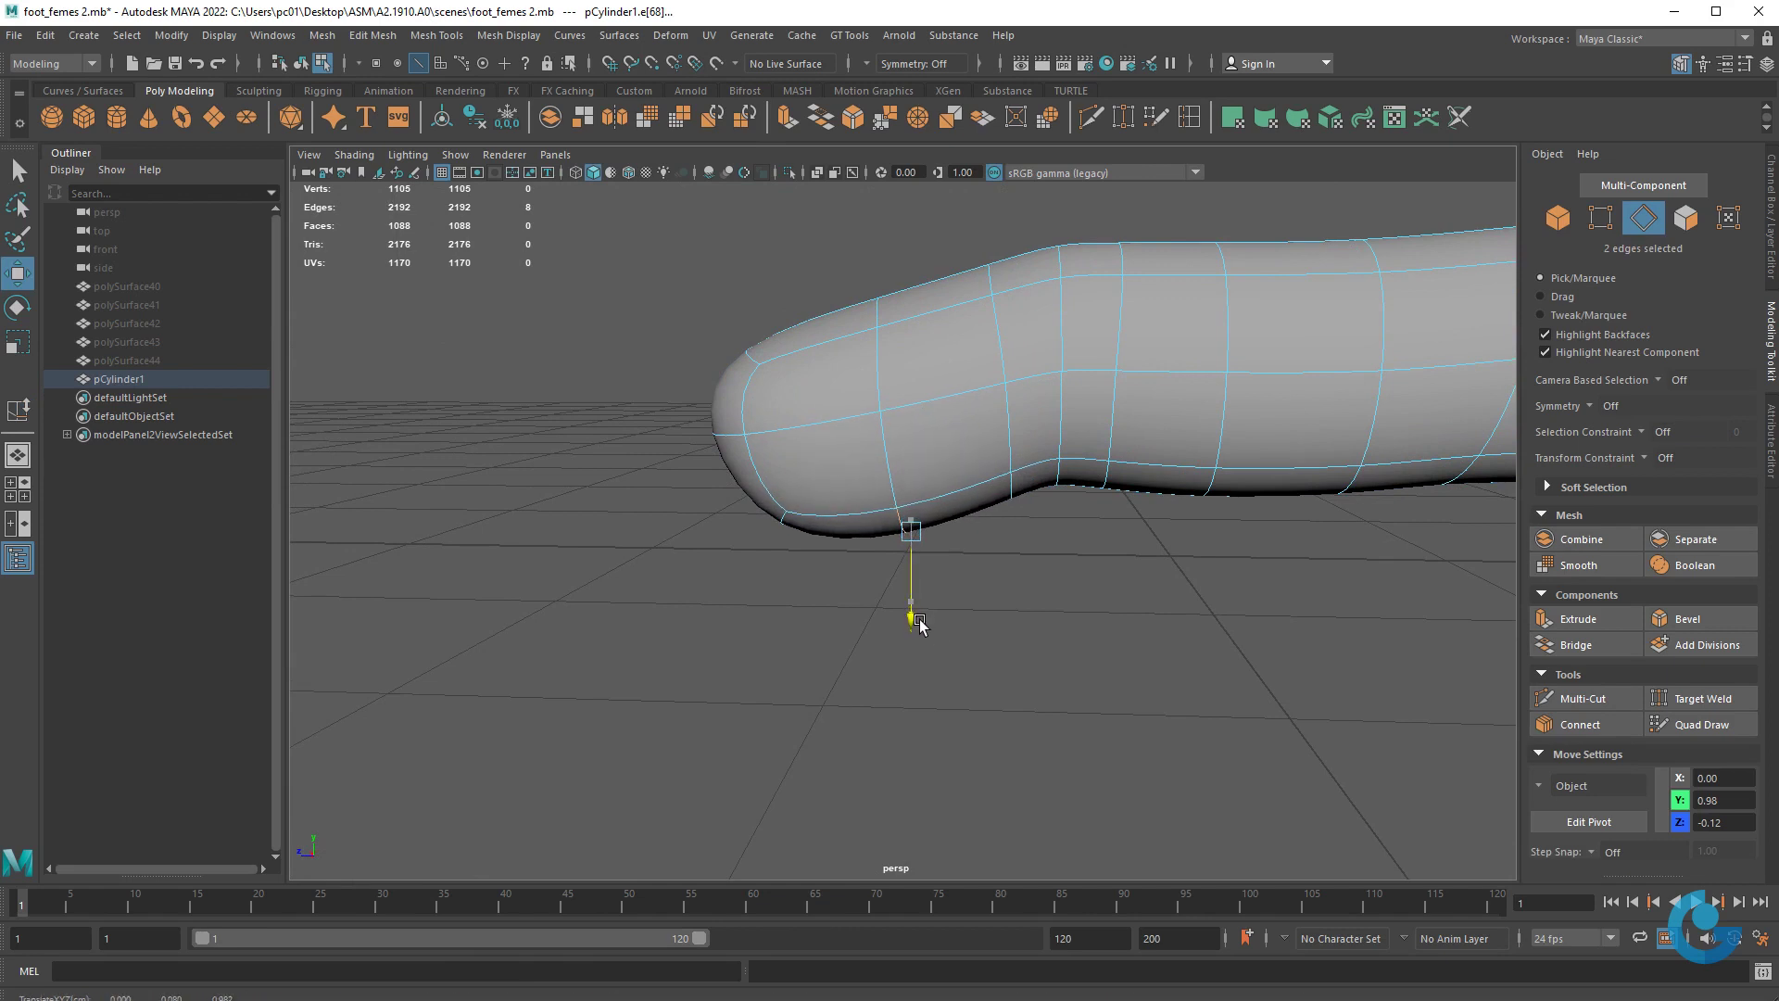
{"action": "mouse_move", "coordinate": [1140, 564]}
{"action": "left_mouse_down", "text": "alt"}
{"action": "mouse_move", "coordinate": [1018, 596]}
{"action": "mouse_move", "coordinate": [977, 526]}
{"action": "left_mouse_up", "text": "alt"}
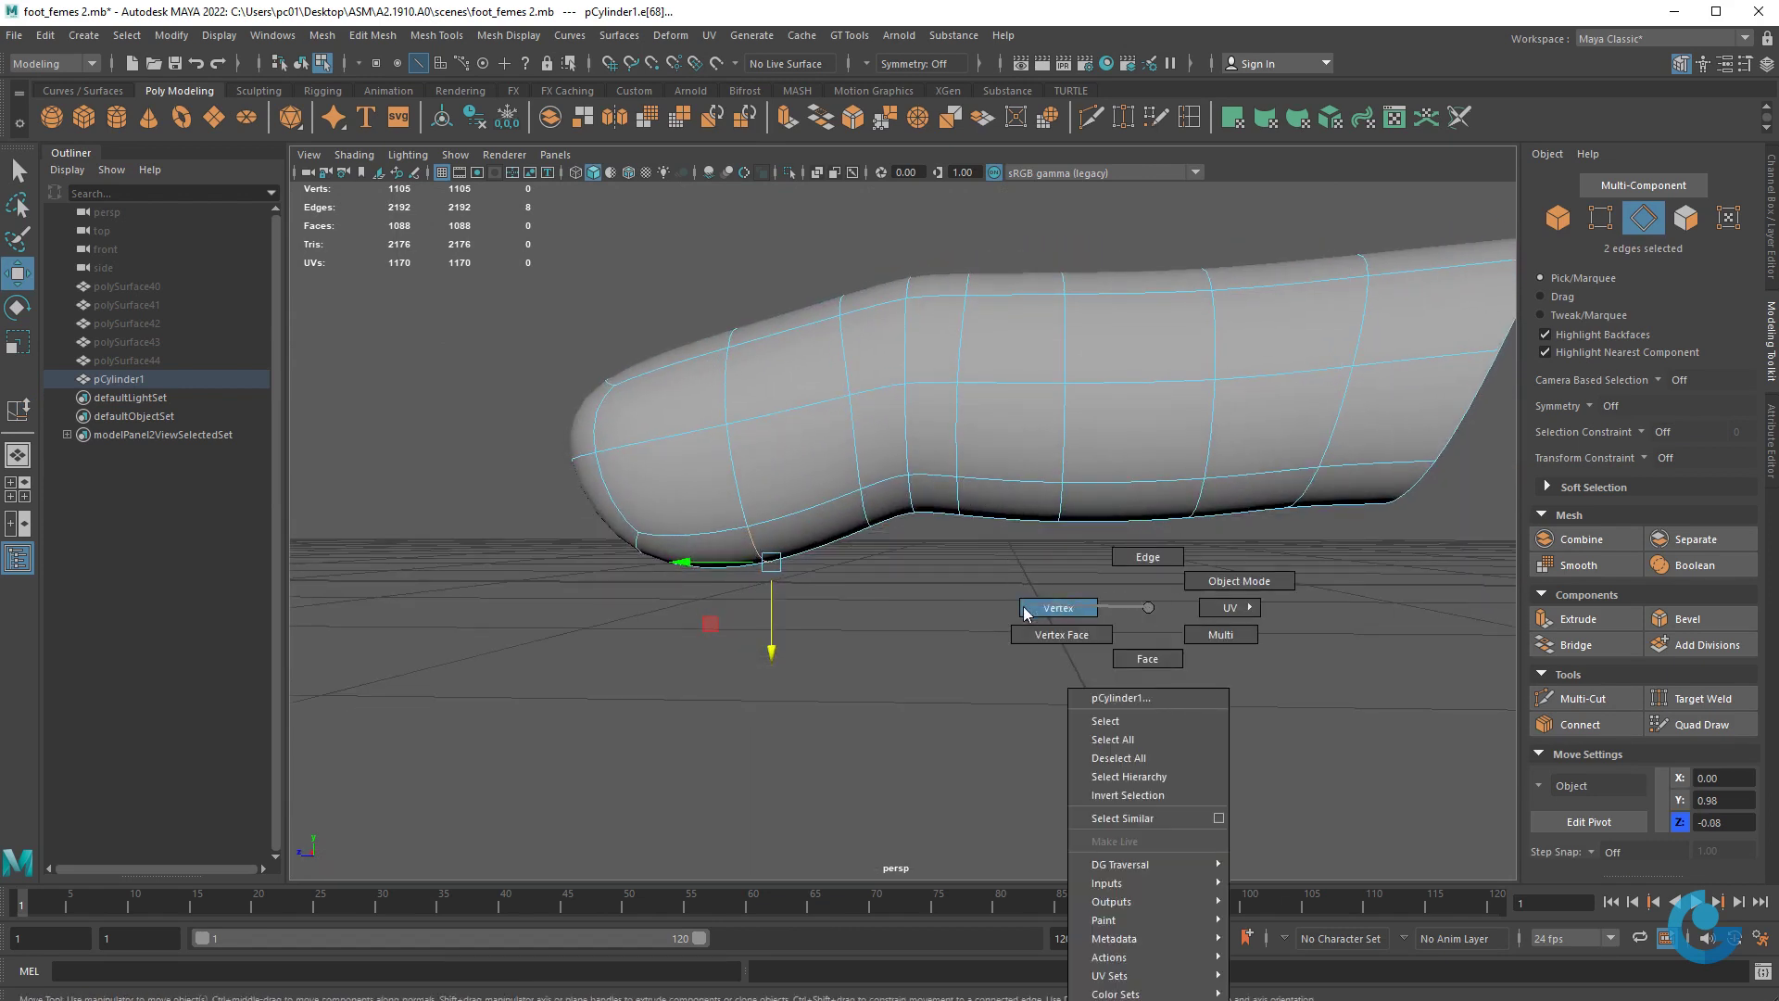
- Raise six bottom sole vertices under the midfoot to form the arch
{"action": "right_click_drag", "start_coordinate": [1148, 614], "coordinate": [1043, 607]}
{"action": "mouse_move", "coordinate": [945, 466]}
{"action": "left_mouse_down"}
{"action": "mouse_move", "coordinate": [1231, 591]}
{"action": "mouse_move", "coordinate": [1171, 644]}
{"action": "left_mouse_up"}
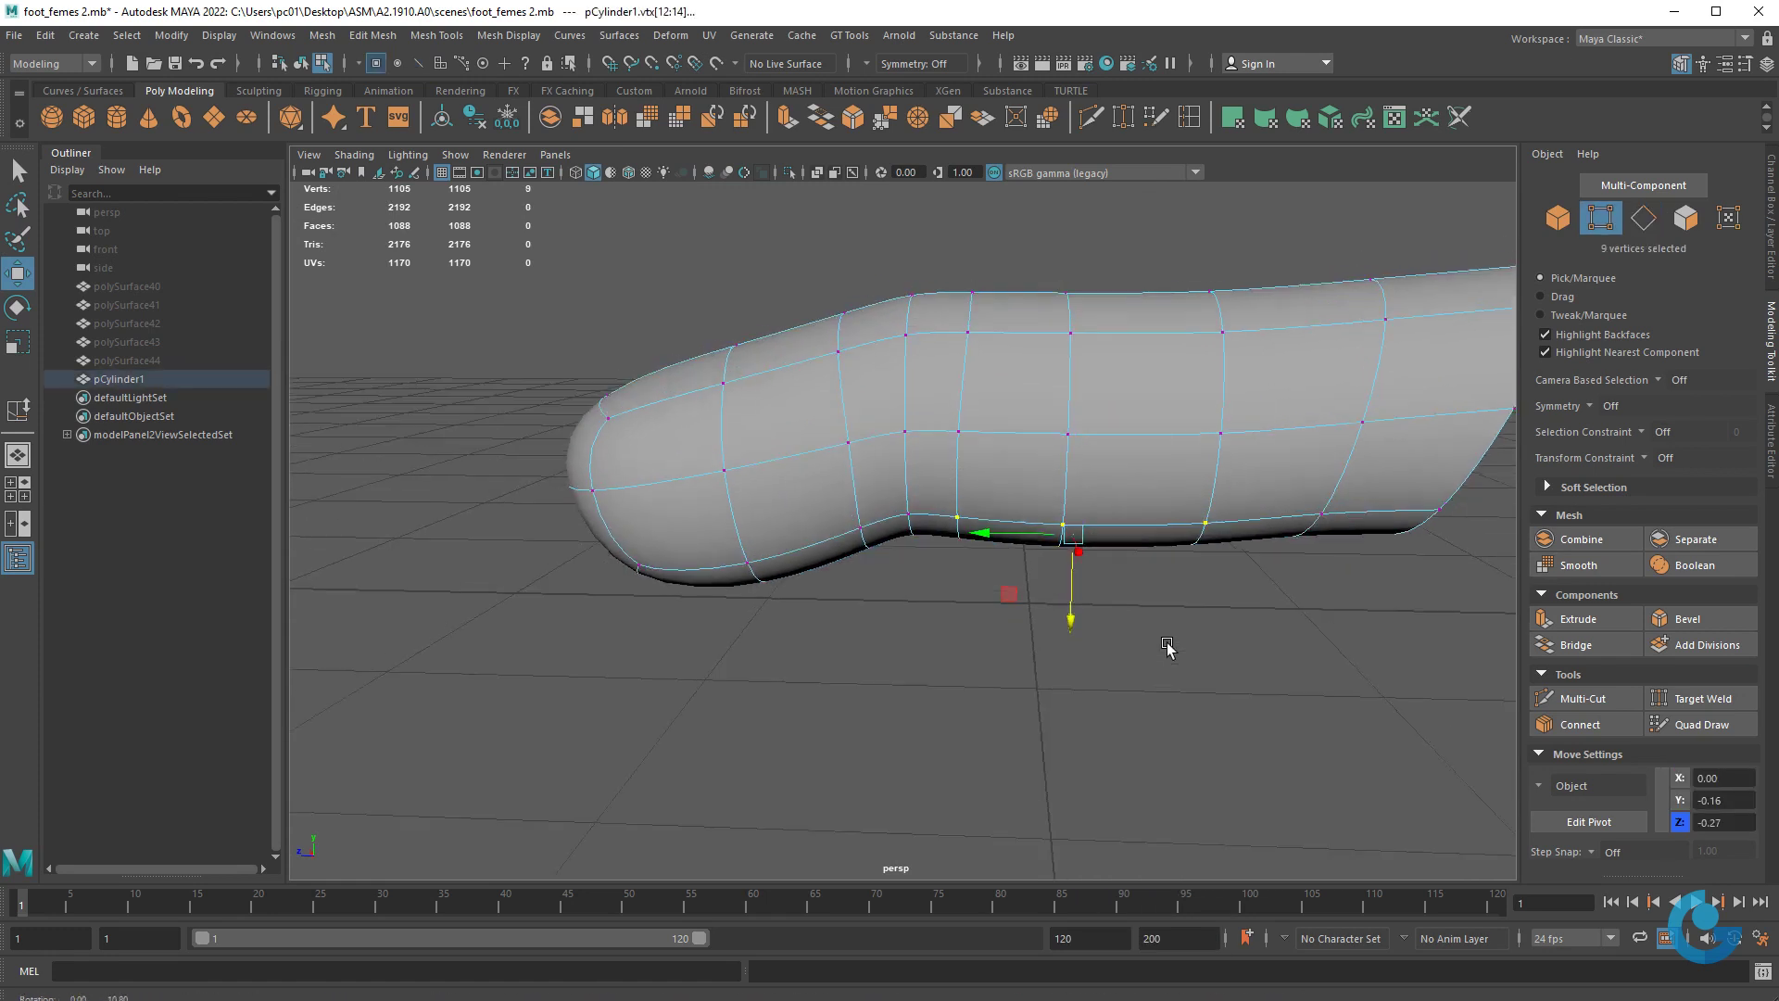
{"action": "left_click_drag", "start_coordinate": [1055, 524], "coordinate": [946, 537], "text": "ctrl"}
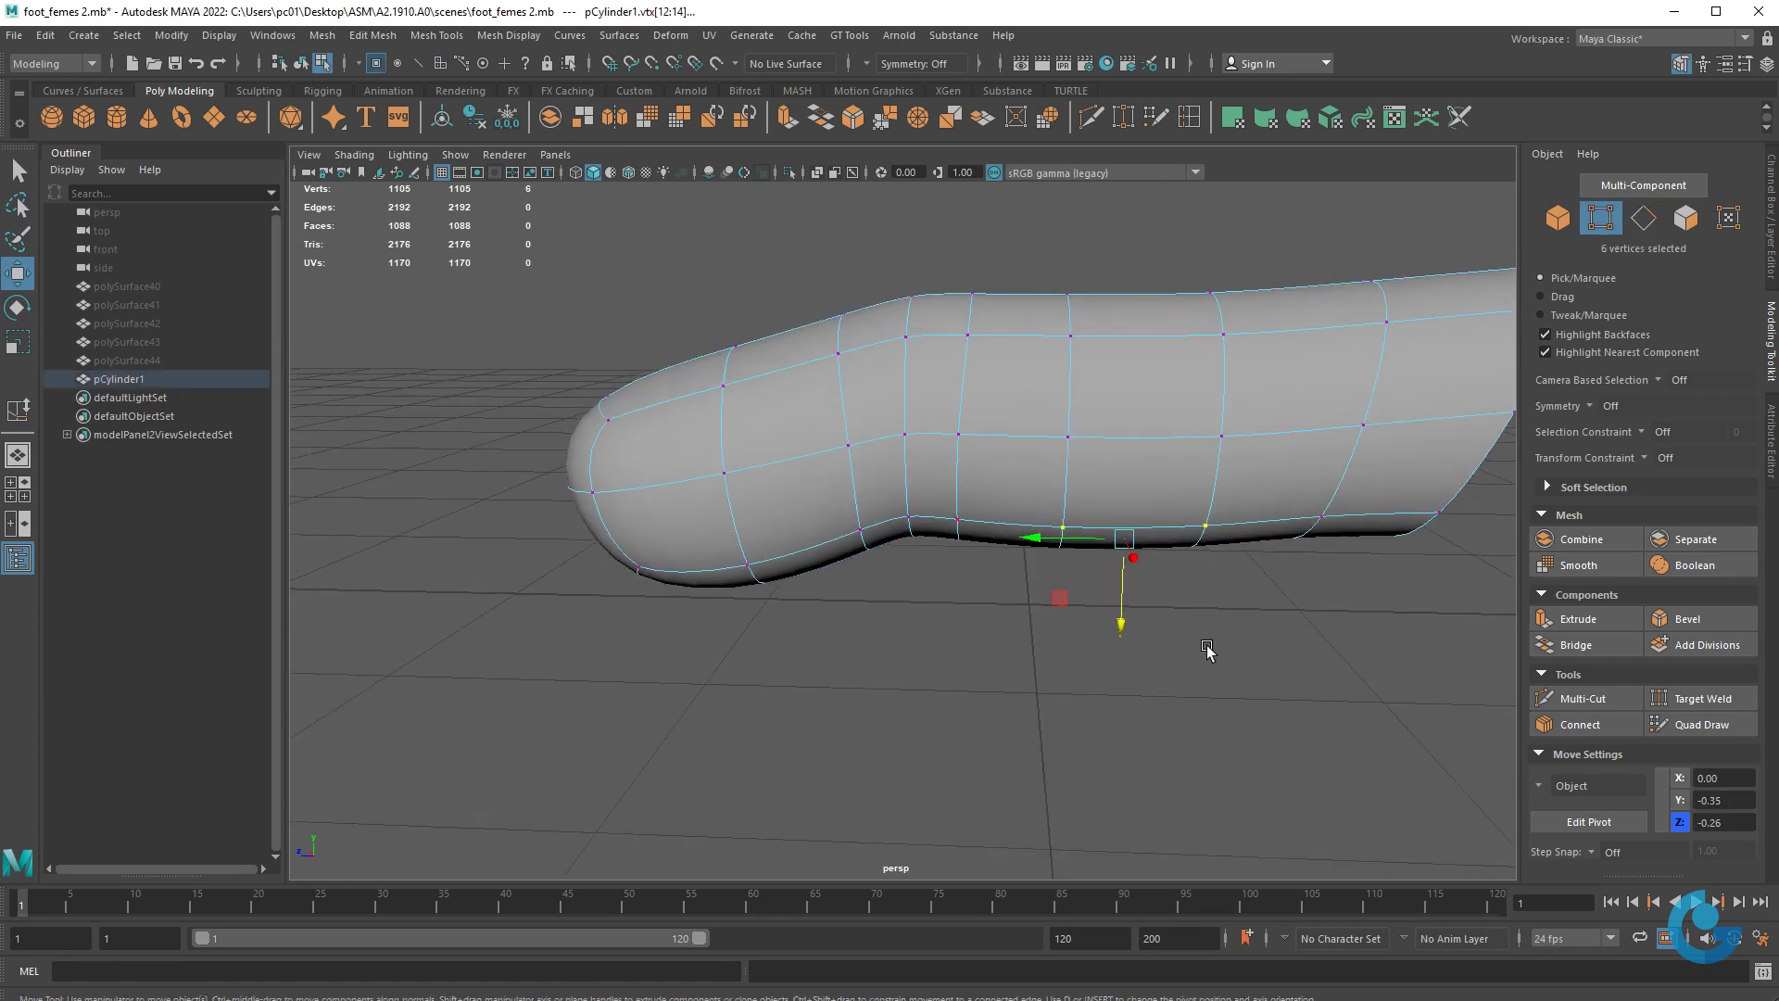
{"action": "left_click_drag", "start_coordinate": [1126, 630], "coordinate": [1122, 607]}
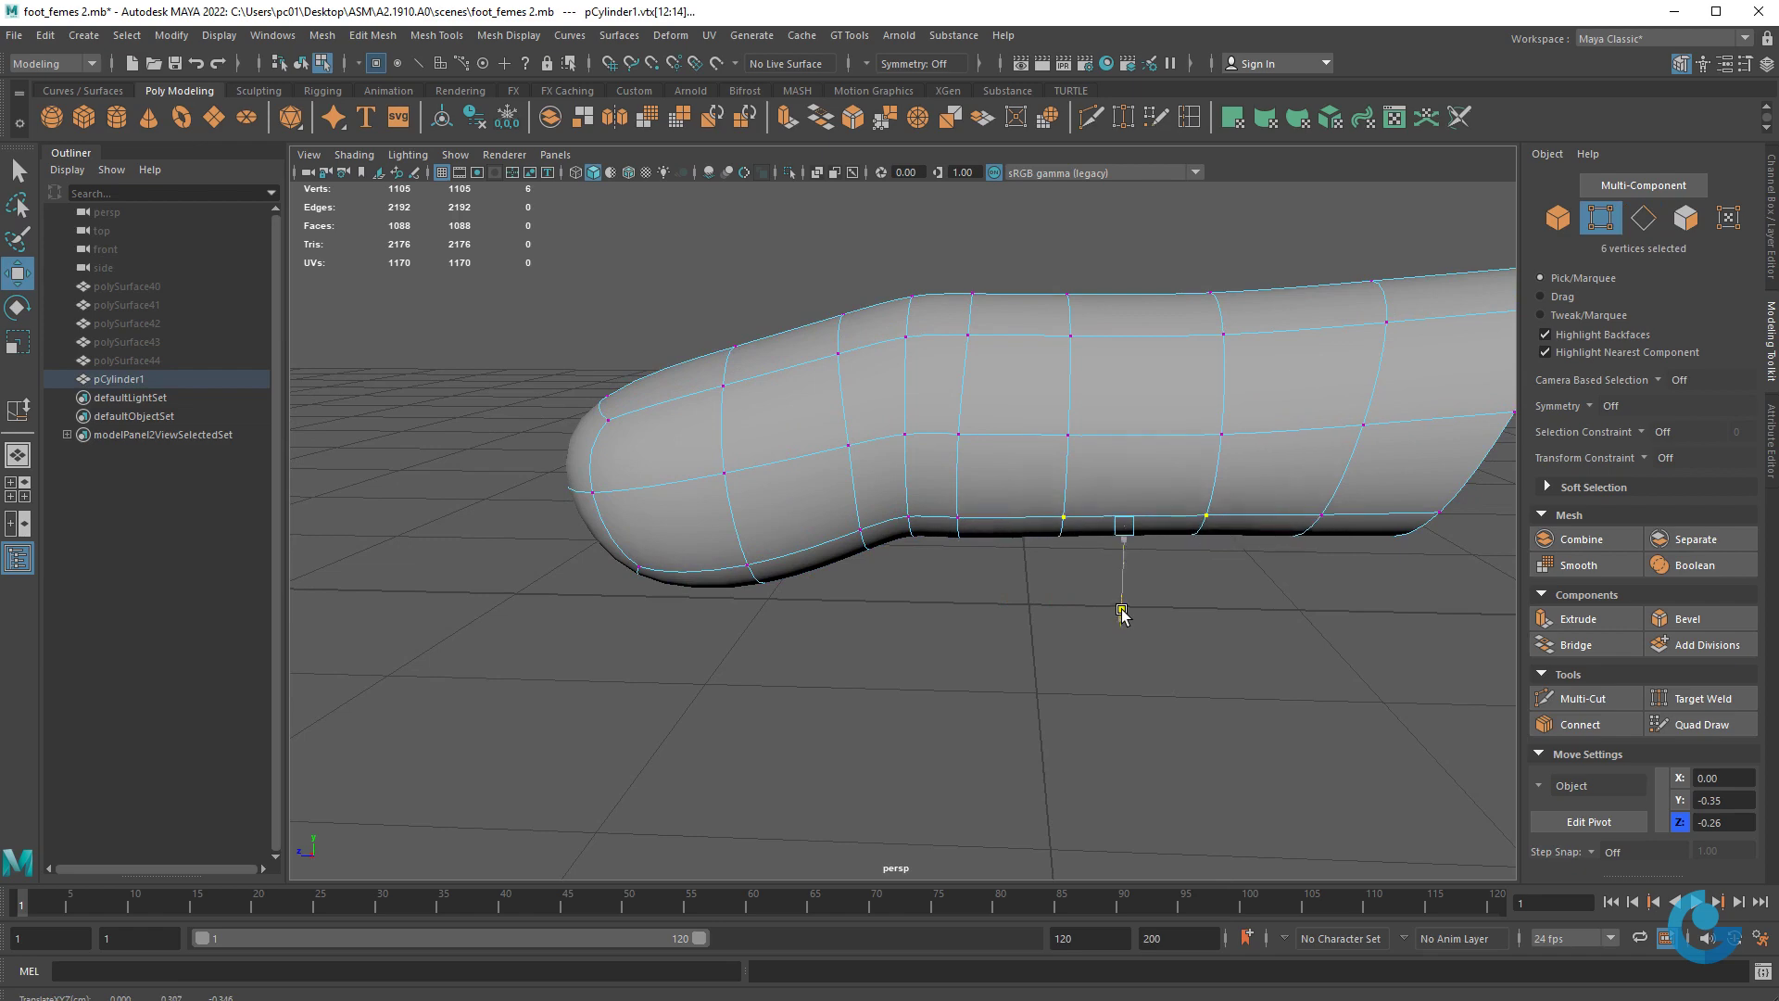
{"action": "mouse_move", "coordinate": [973, 536]}
{"action": "left_mouse_down", "text": "alt"}
{"action": "mouse_move", "coordinate": [979, 595]}
{"action": "mouse_move", "coordinate": [955, 594]}
{"action": "left_mouse_up", "text": "alt"}
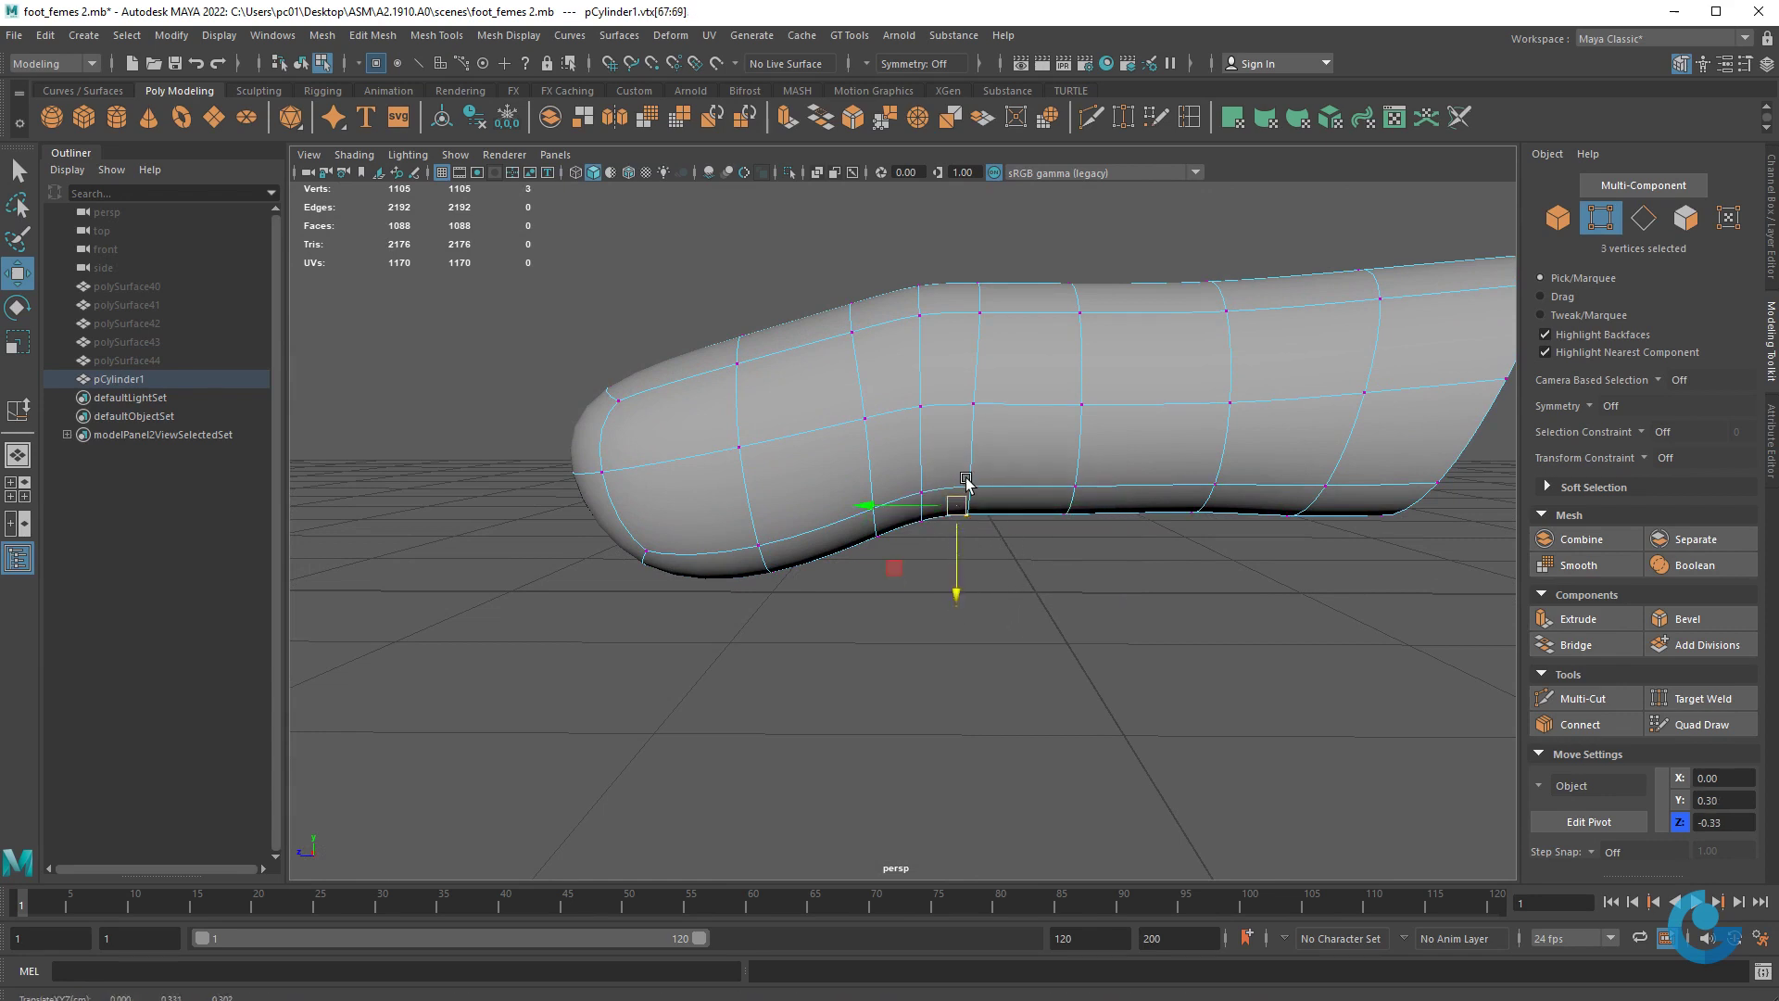
- Nudge the toe-bend vertex column, then select midfoot sole and toe-tip vertices
{"action": "mouse_move", "coordinate": [887, 451]}
{"action": "left_mouse_down"}
{"action": "mouse_move", "coordinate": [947, 598]}
{"action": "mouse_move", "coordinate": [919, 597]}
{"action": "left_mouse_up"}
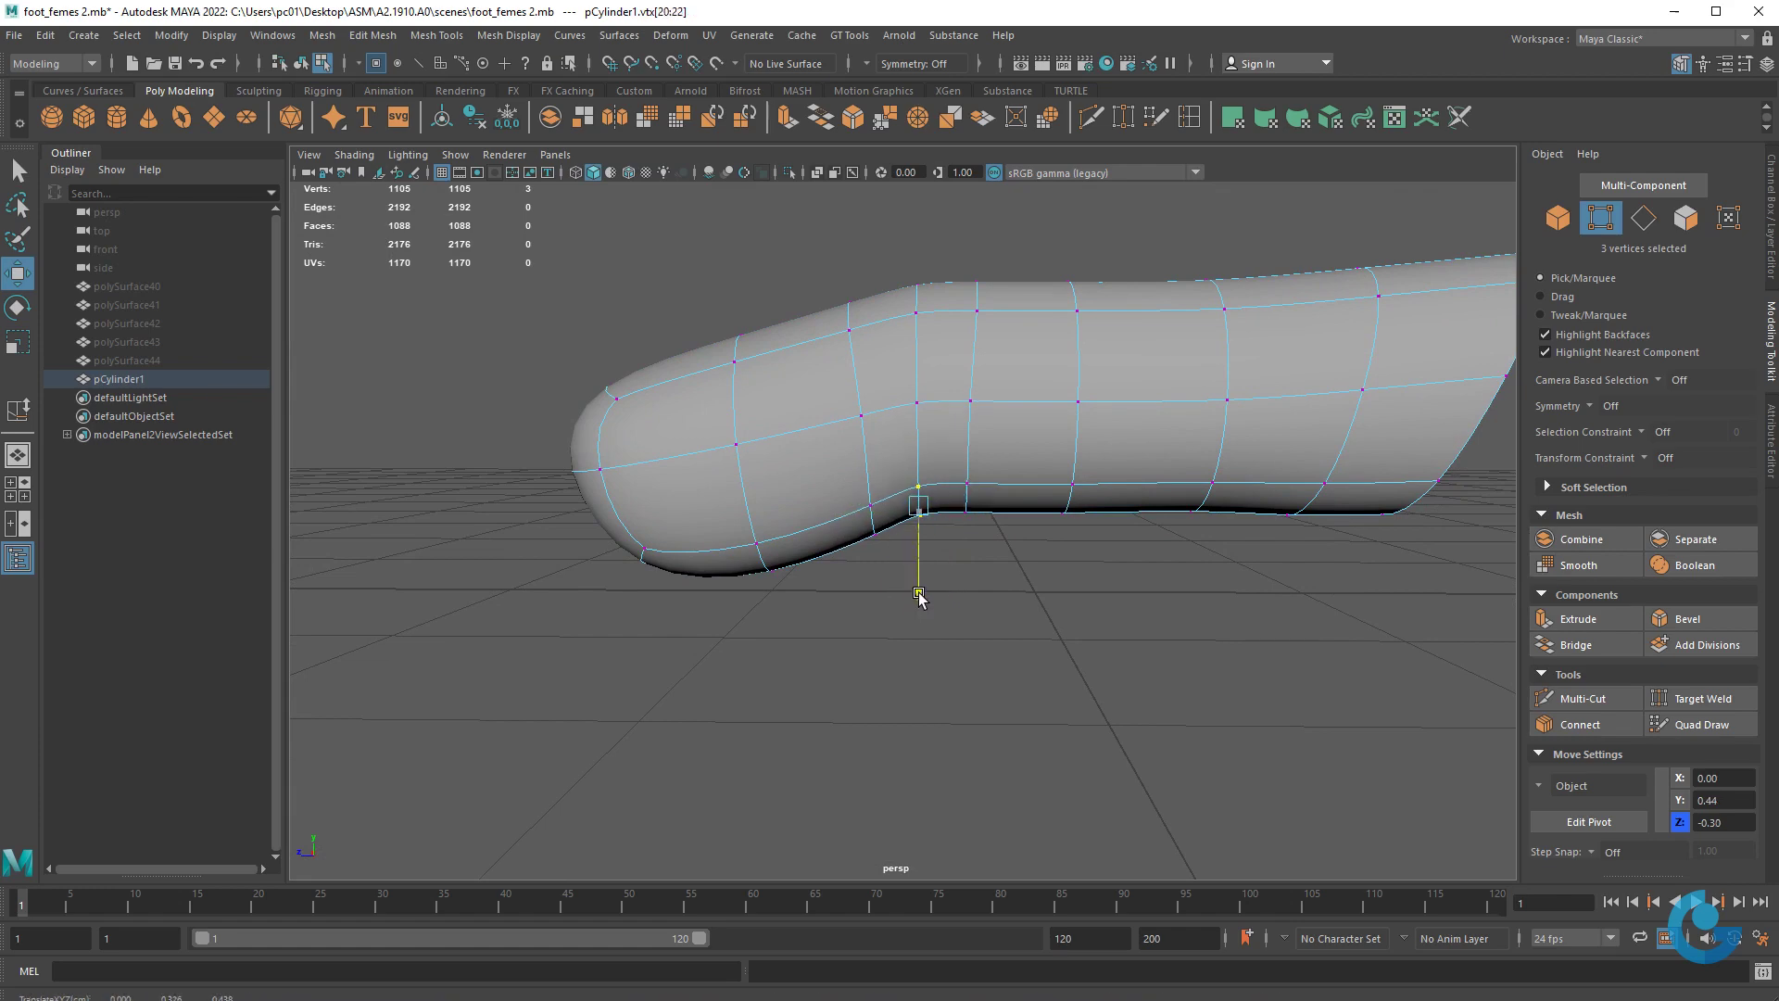
{"action": "mouse_move", "coordinate": [832, 502]}
{"action": "left_mouse_down"}
{"action": "mouse_move", "coordinate": [876, 549]}
{"action": "mouse_move", "coordinate": [939, 503]}
{"action": "left_mouse_up"}
{"action": "left_click_drag", "start_coordinate": [938, 540], "coordinate": [1008, 605], "text": "alt"}
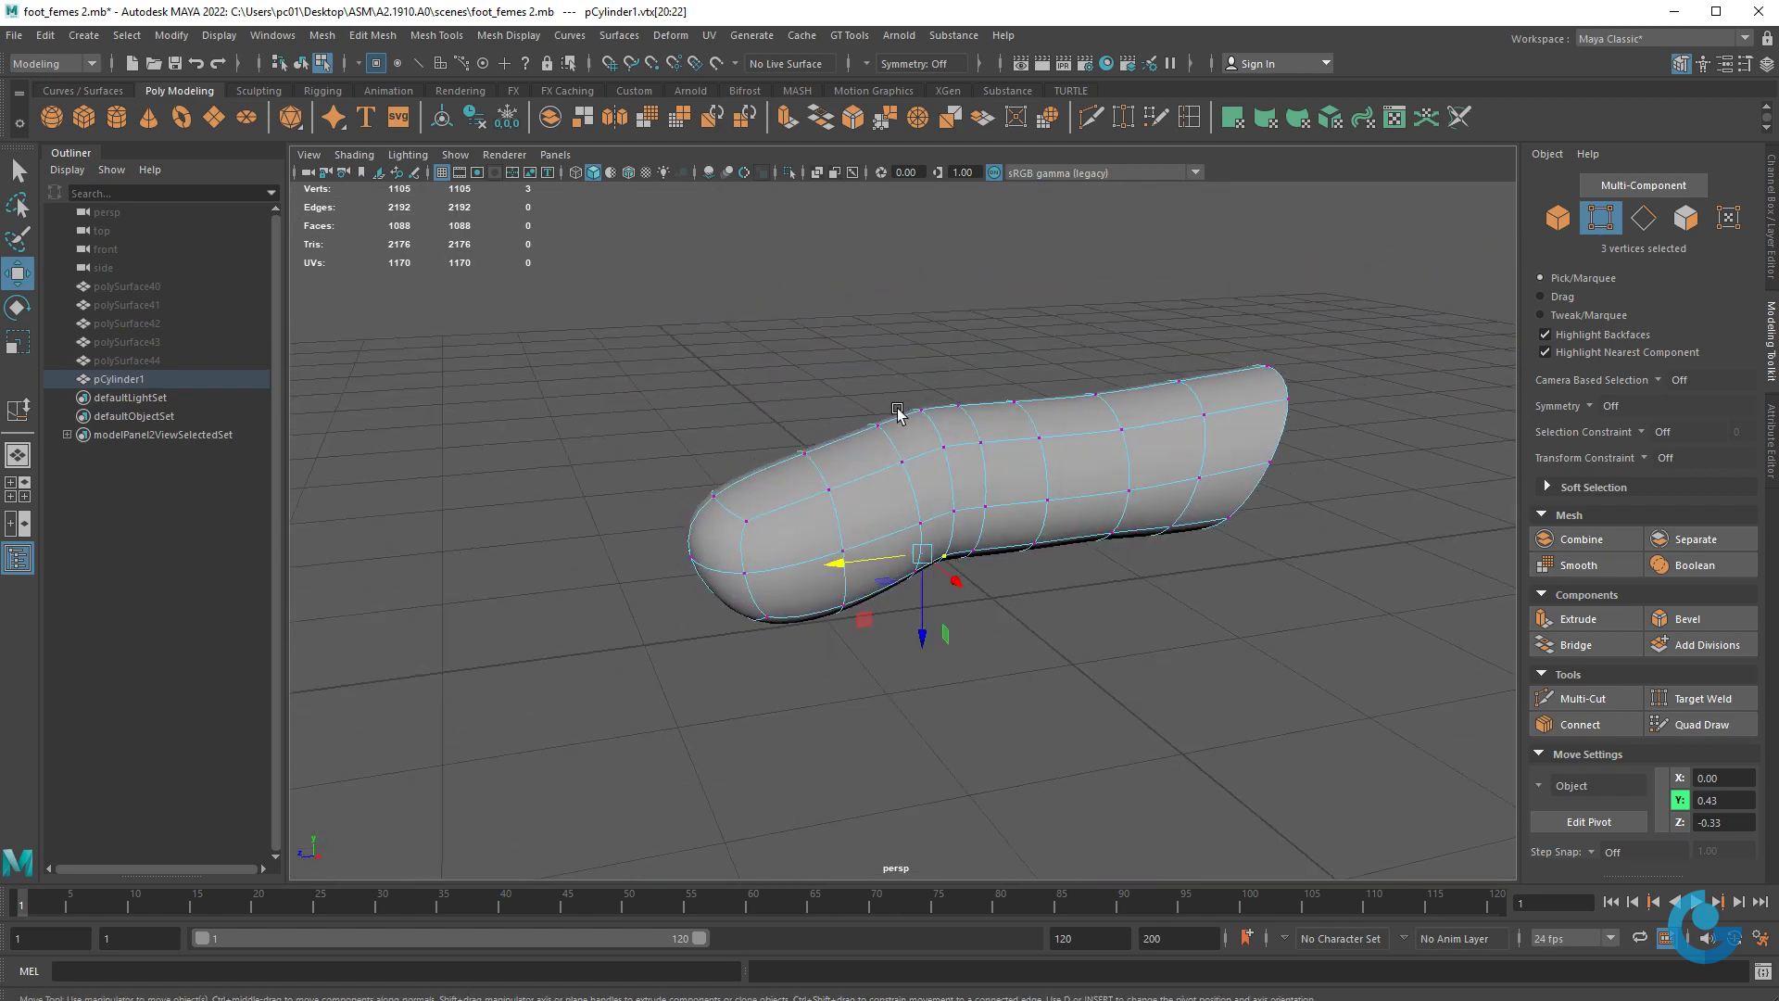
{"action": "mouse_move", "coordinate": [963, 475]}
{"action": "left_mouse_down", "text": "alt"}
{"action": "mouse_move", "coordinate": [873, 489]}
{"action": "mouse_move", "coordinate": [970, 492]}
{"action": "mouse_move", "coordinate": [1065, 540]}
{"action": "mouse_move", "coordinate": [1157, 554]}
{"action": "mouse_move", "coordinate": [1119, 456]}
{"action": "left_mouse_up", "text": "alt"}
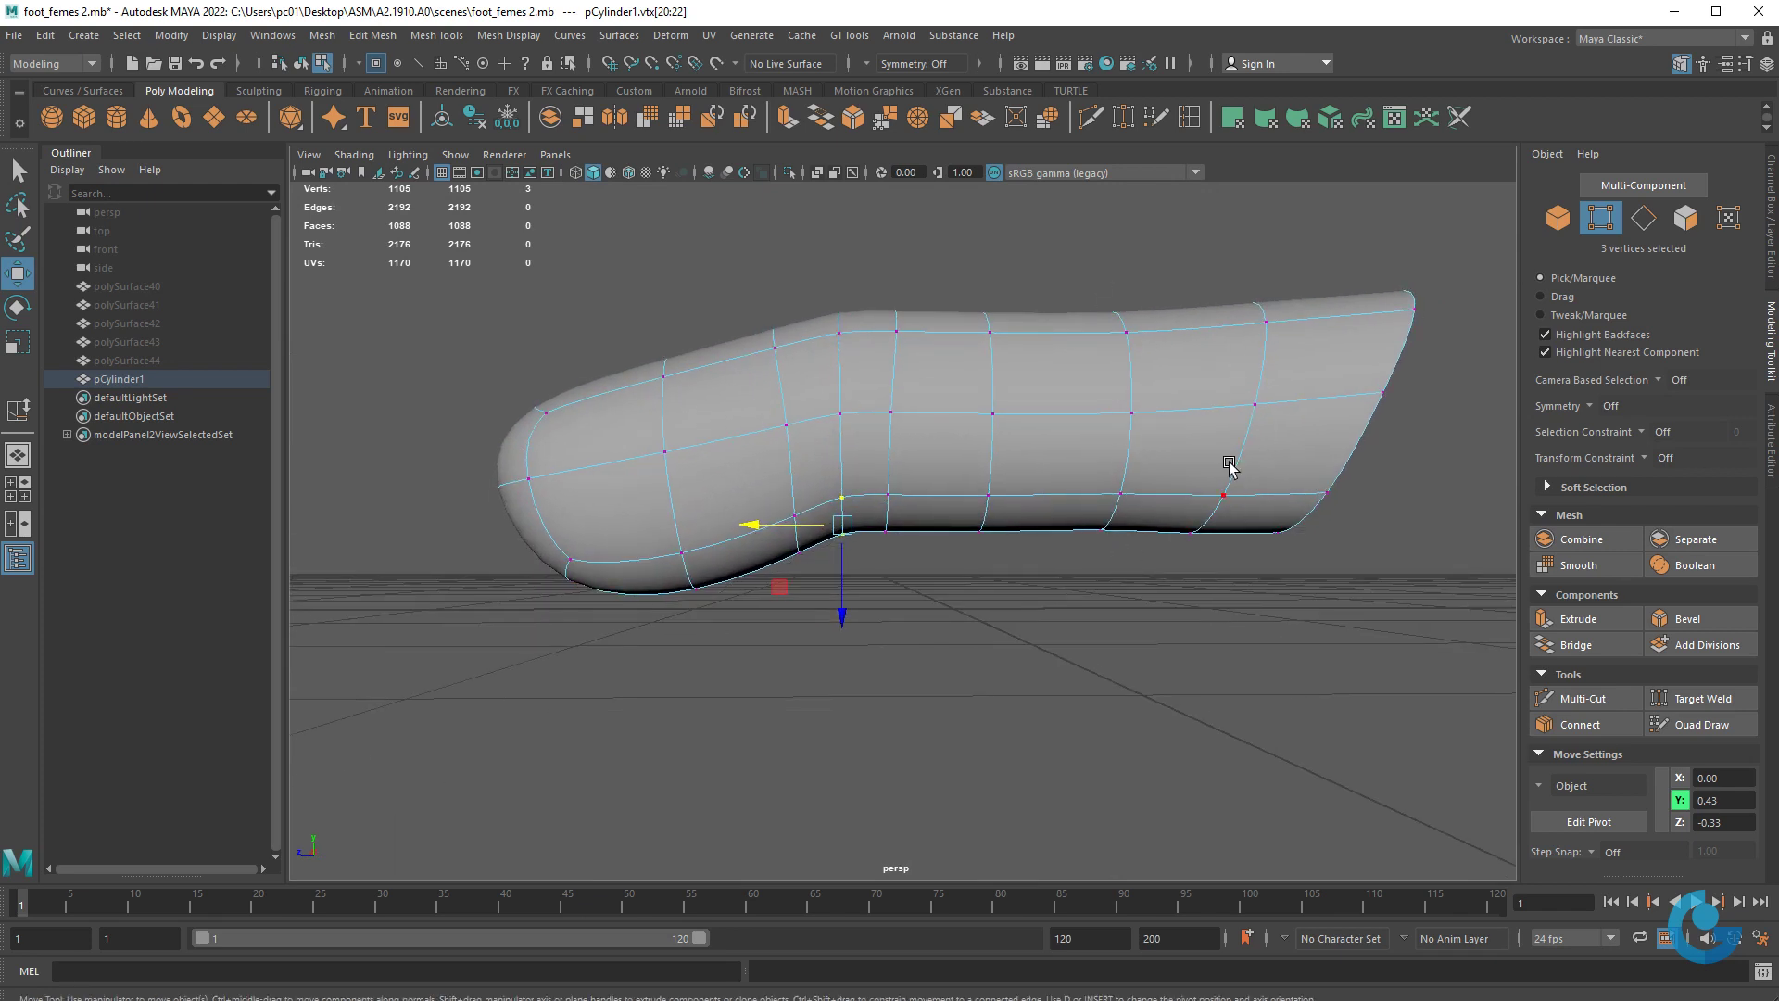
{"action": "mouse_move", "coordinate": [1210, 545]}
{"action": "left_mouse_down", "text": "alt"}
{"action": "mouse_move", "coordinate": [1271, 568]}
{"action": "mouse_move", "coordinate": [1152, 461]}
{"action": "mouse_move", "coordinate": [1358, 562]}
{"action": "left_mouse_up", "text": "alt"}
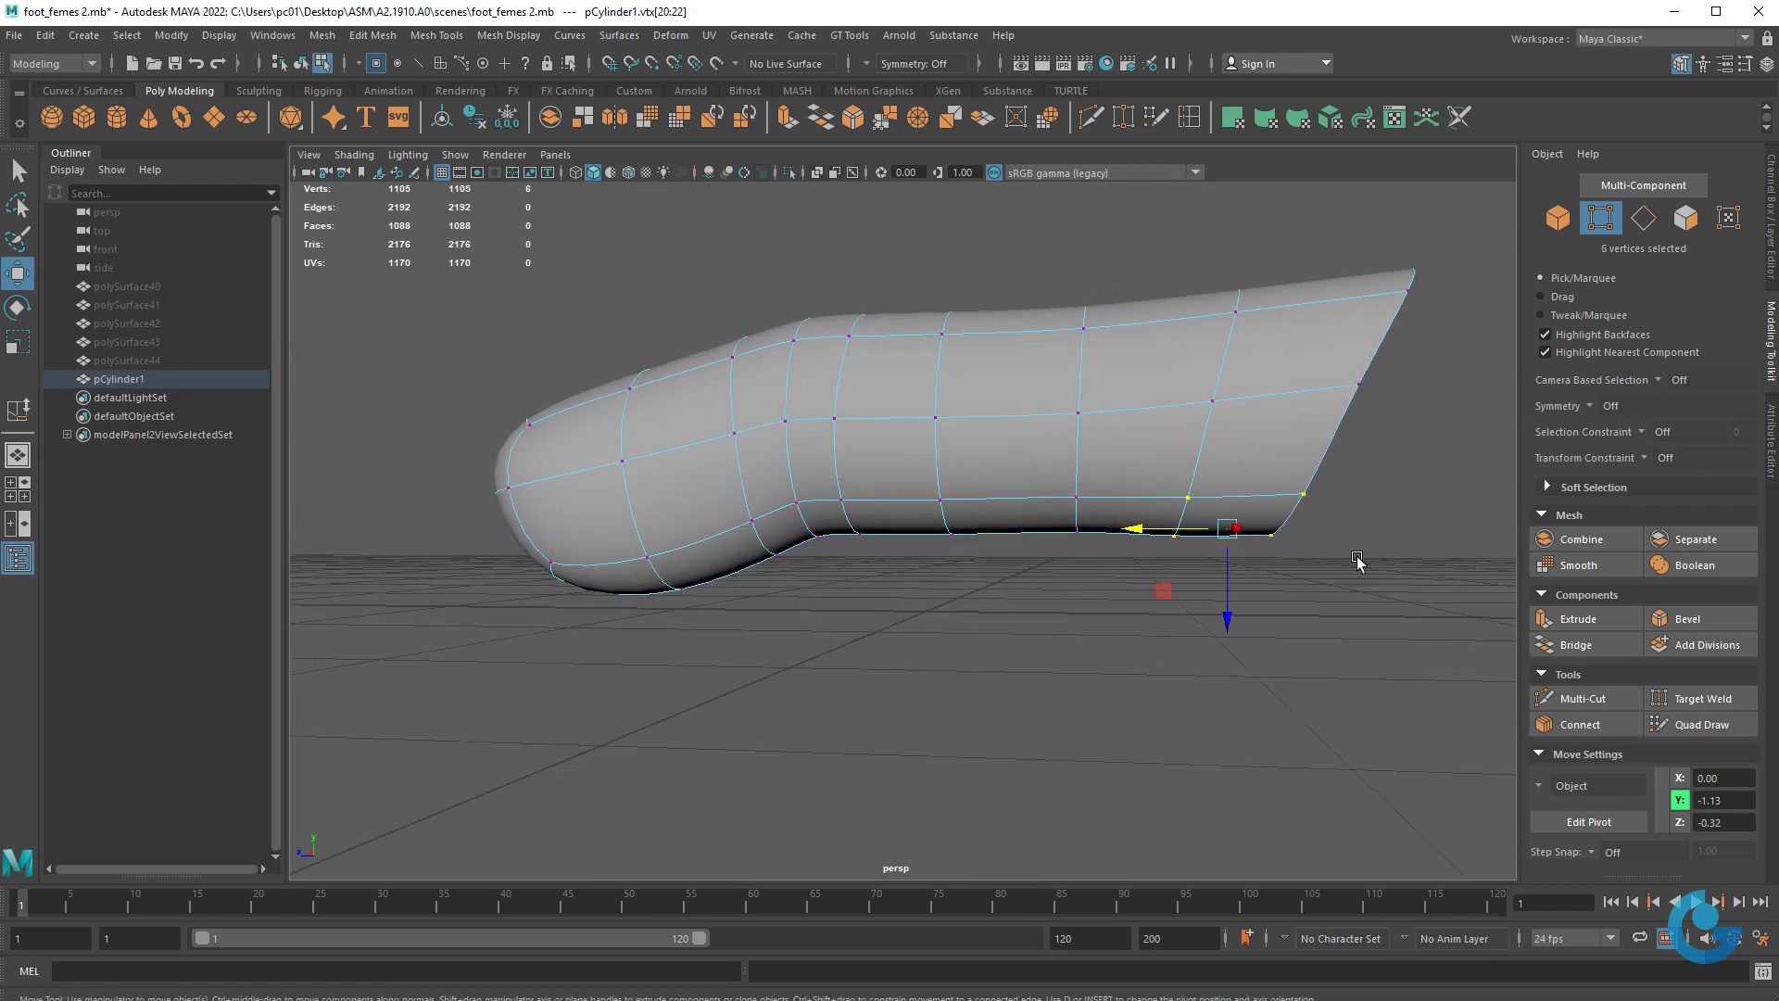
{"action": "mouse_move", "coordinate": [1122, 549]}
{"action": "left_mouse_down"}
{"action": "mouse_move", "coordinate": [1088, 605]}
{"action": "mouse_move", "coordinate": [1244, 607]}
{"action": "mouse_move", "coordinate": [1245, 451]}
{"action": "left_mouse_up"}
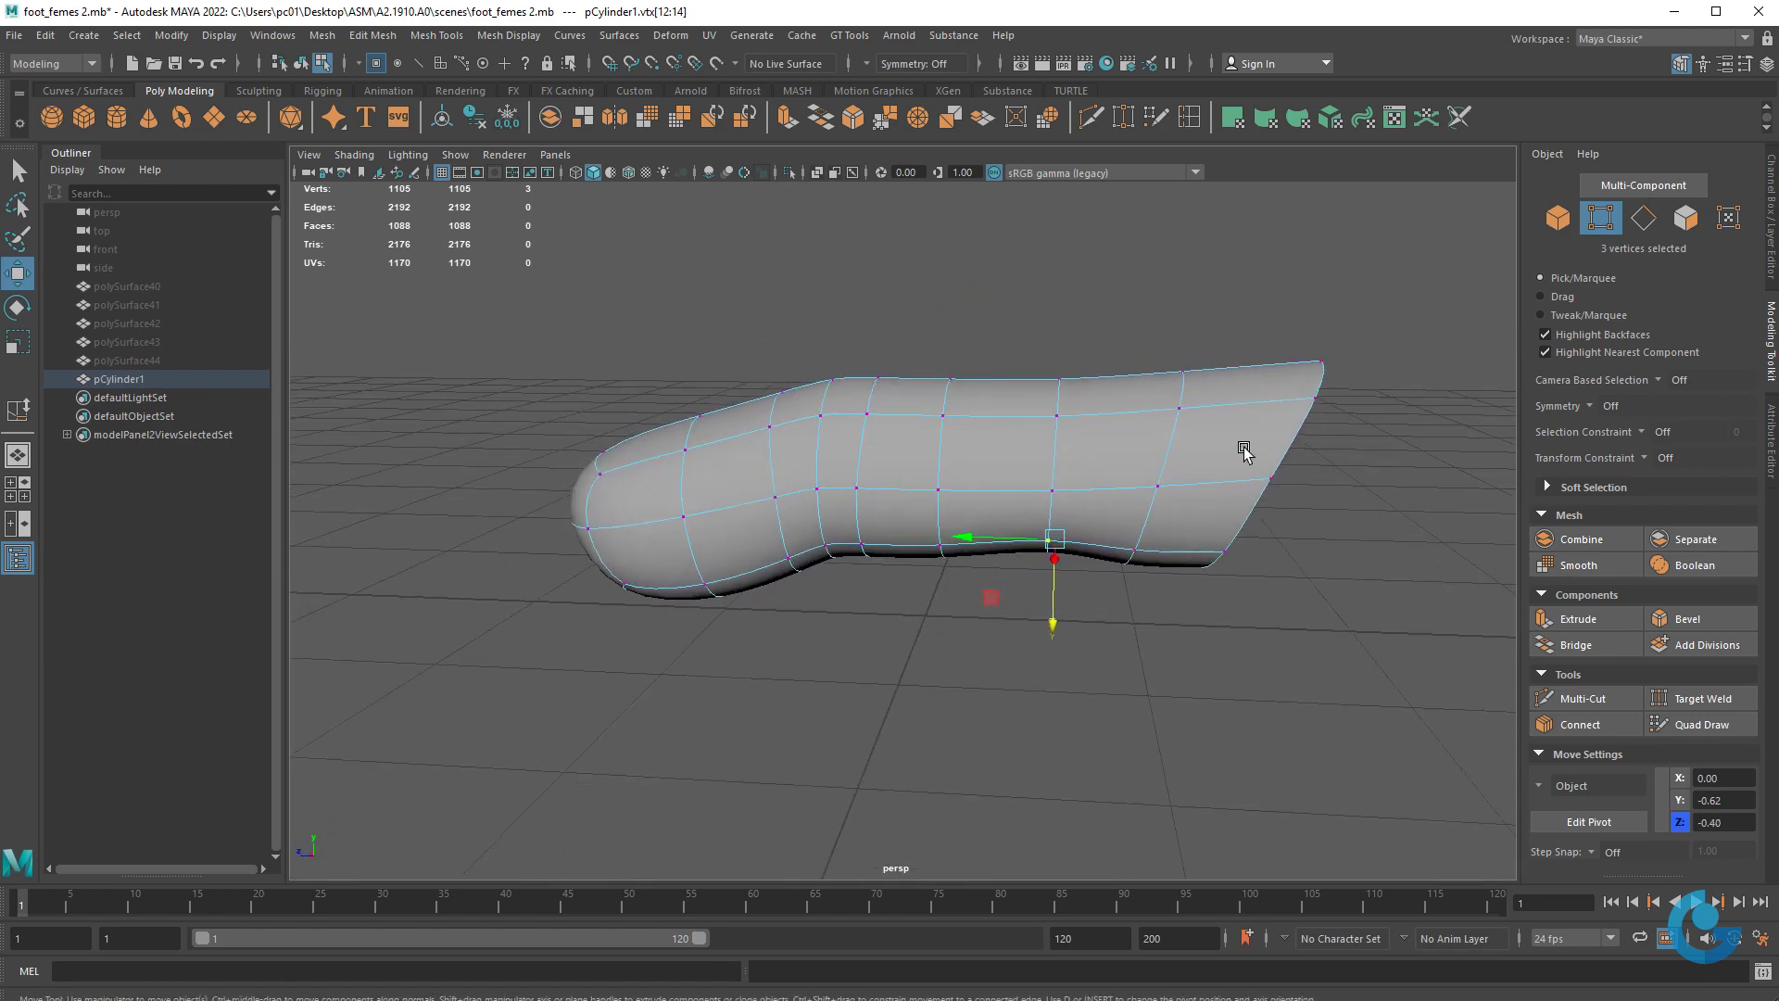
{"action": "mouse_move", "coordinate": [1161, 567]}
{"action": "left_mouse_down", "text": "alt"}
{"action": "mouse_move", "coordinate": [1405, 538]}
{"action": "mouse_move", "coordinate": [1418, 675]}
{"action": "mouse_move", "coordinate": [1219, 504]}
{"action": "mouse_move", "coordinate": [1084, 497]}
{"action": "left_mouse_up", "text": "alt"}
{"action": "right_click_drag", "start_coordinate": [1084, 496], "coordinate": [1157, 556], "text": "alt"}
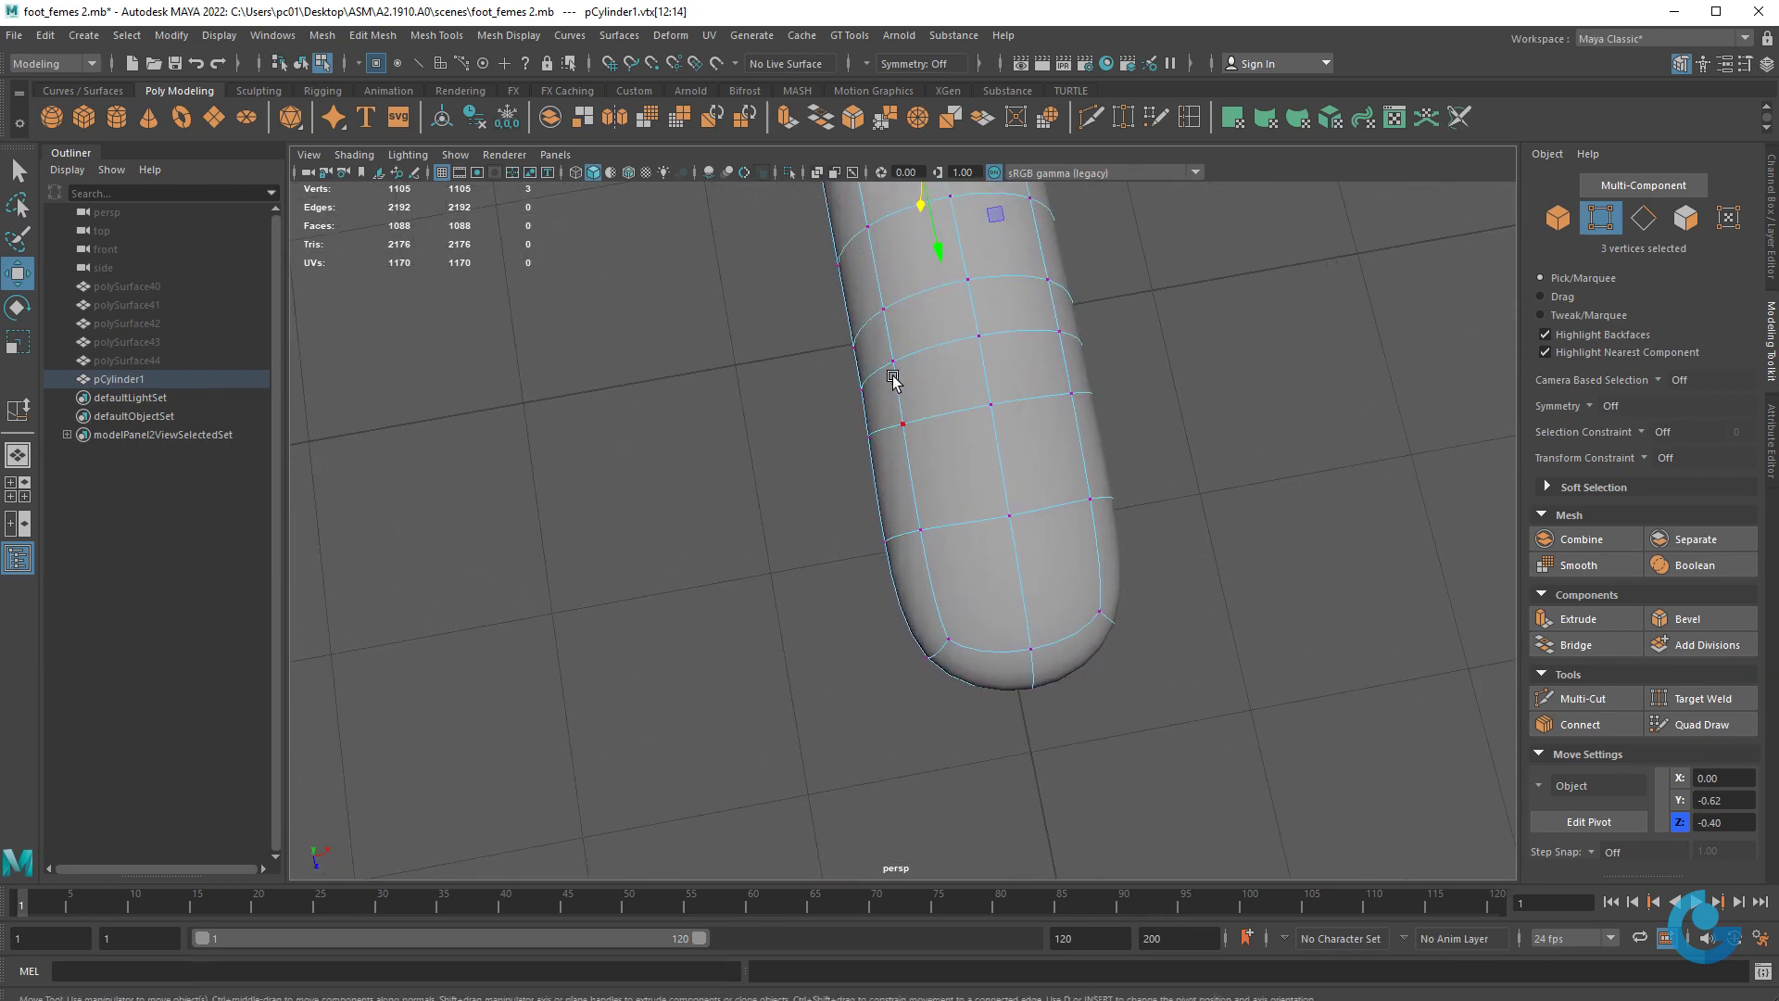
{"action": "mouse_move", "coordinate": [1054, 688]}
{"action": "left_mouse_down", "text": "alt"}
{"action": "mouse_move", "coordinate": [1091, 693]}
{"action": "mouse_move", "coordinate": [862, 596]}
{"action": "mouse_move", "coordinate": [1124, 715]}
{"action": "mouse_move", "coordinate": [1102, 621]}
{"action": "mouse_move", "coordinate": [1108, 714]}
{"action": "mouse_move", "coordinate": [1086, 702]}
{"action": "left_mouse_up", "text": "alt"}
- Scale the toe-tip vertices narrower and rescale the vertex ring above the toe
{"action": "key", "text": "r"}
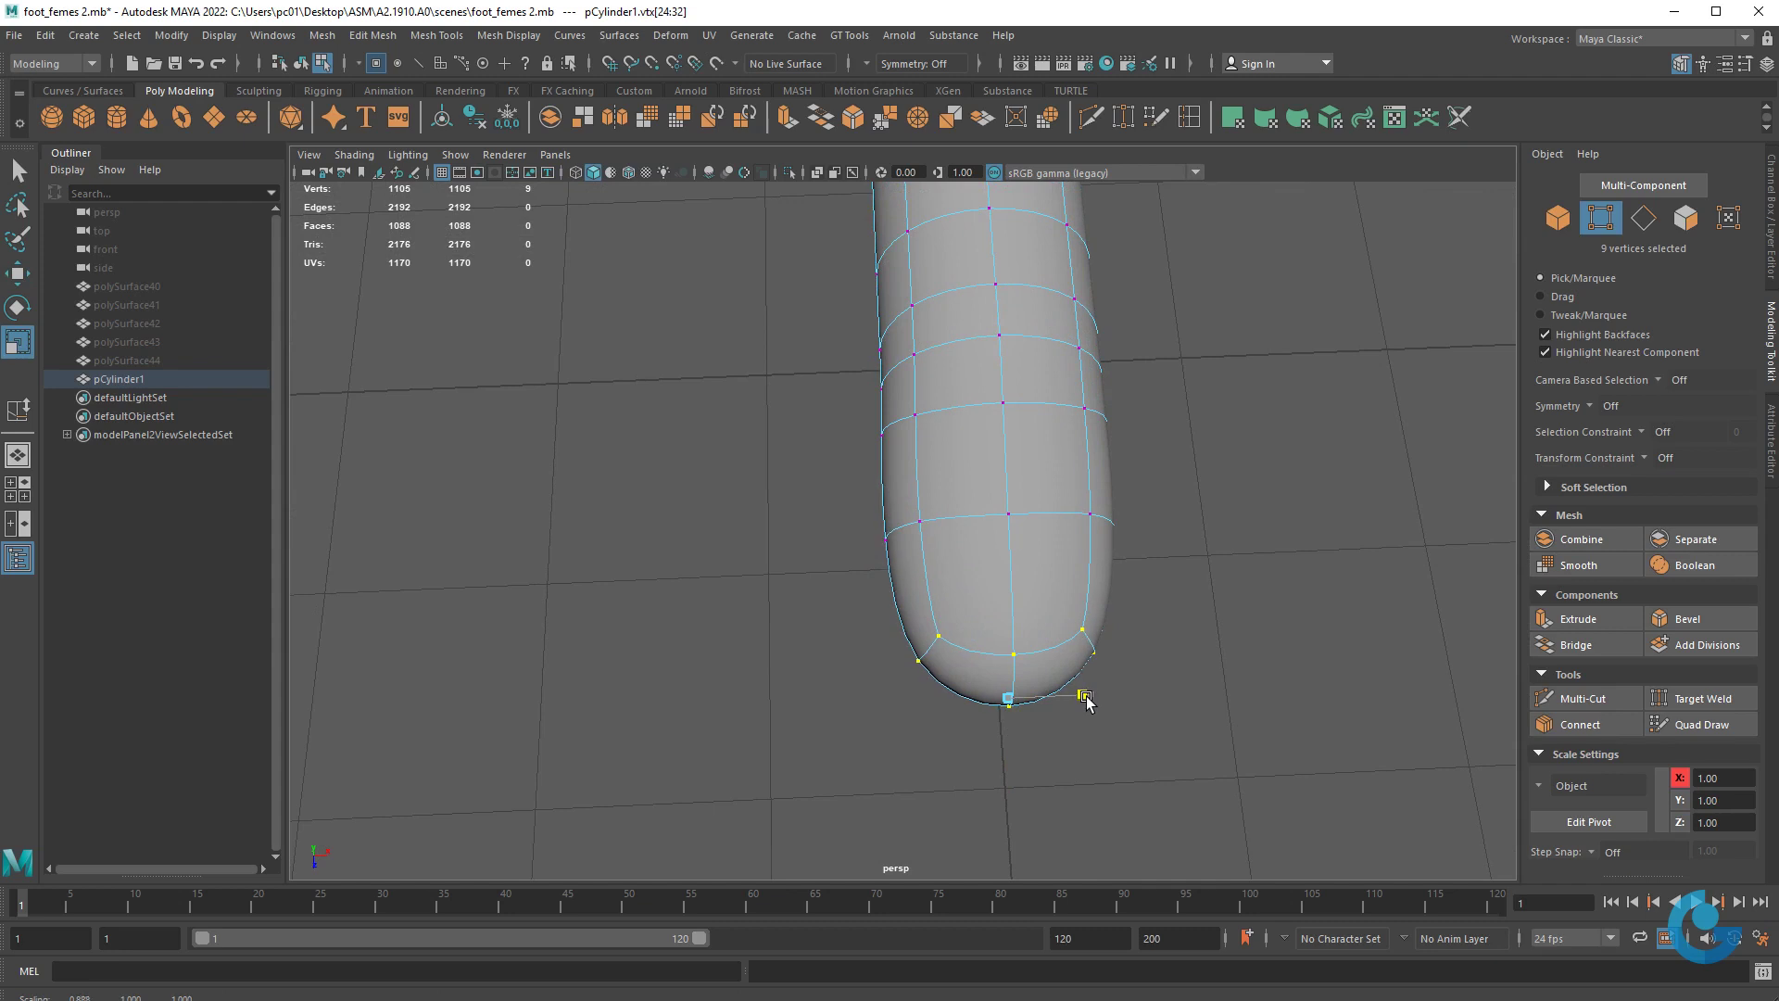
{"action": "left_click_drag", "start_coordinate": [1009, 616], "coordinate": [943, 501], "text": "alt"}
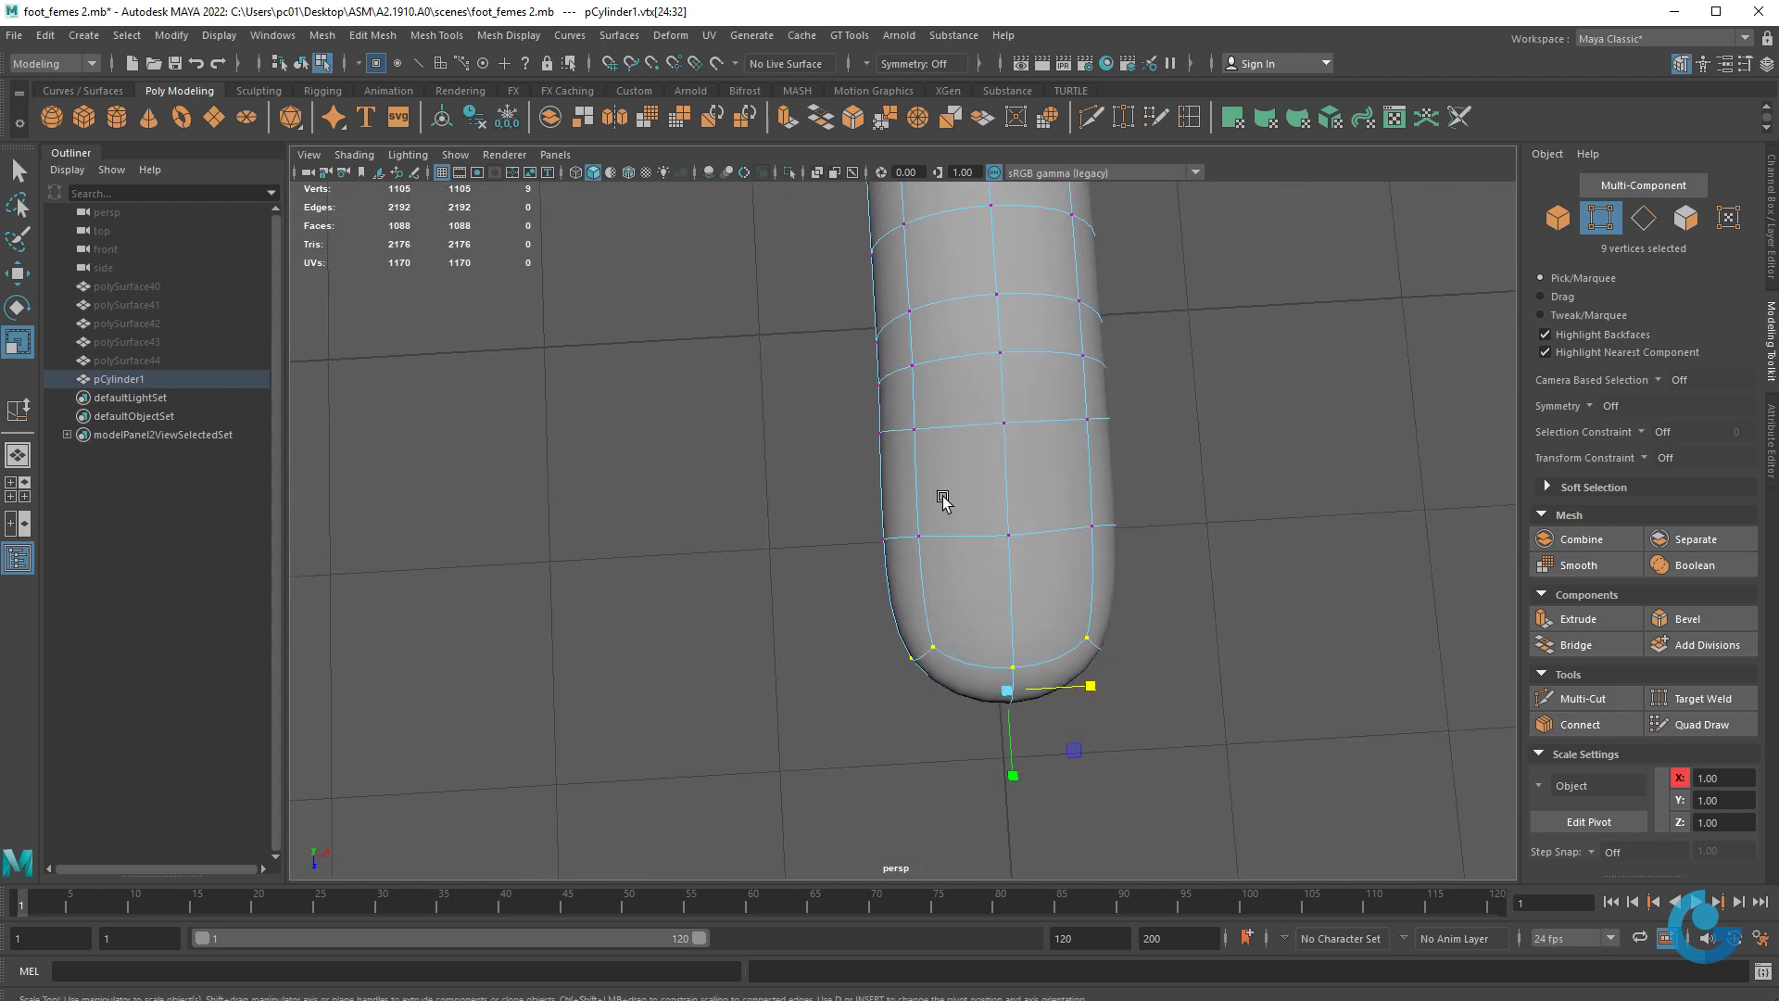
{"action": "left_click_drag", "start_coordinate": [1073, 576], "coordinate": [993, 581], "text": "alt"}
{"action": "left_click_drag", "start_coordinate": [1072, 710], "coordinate": [1065, 709]}
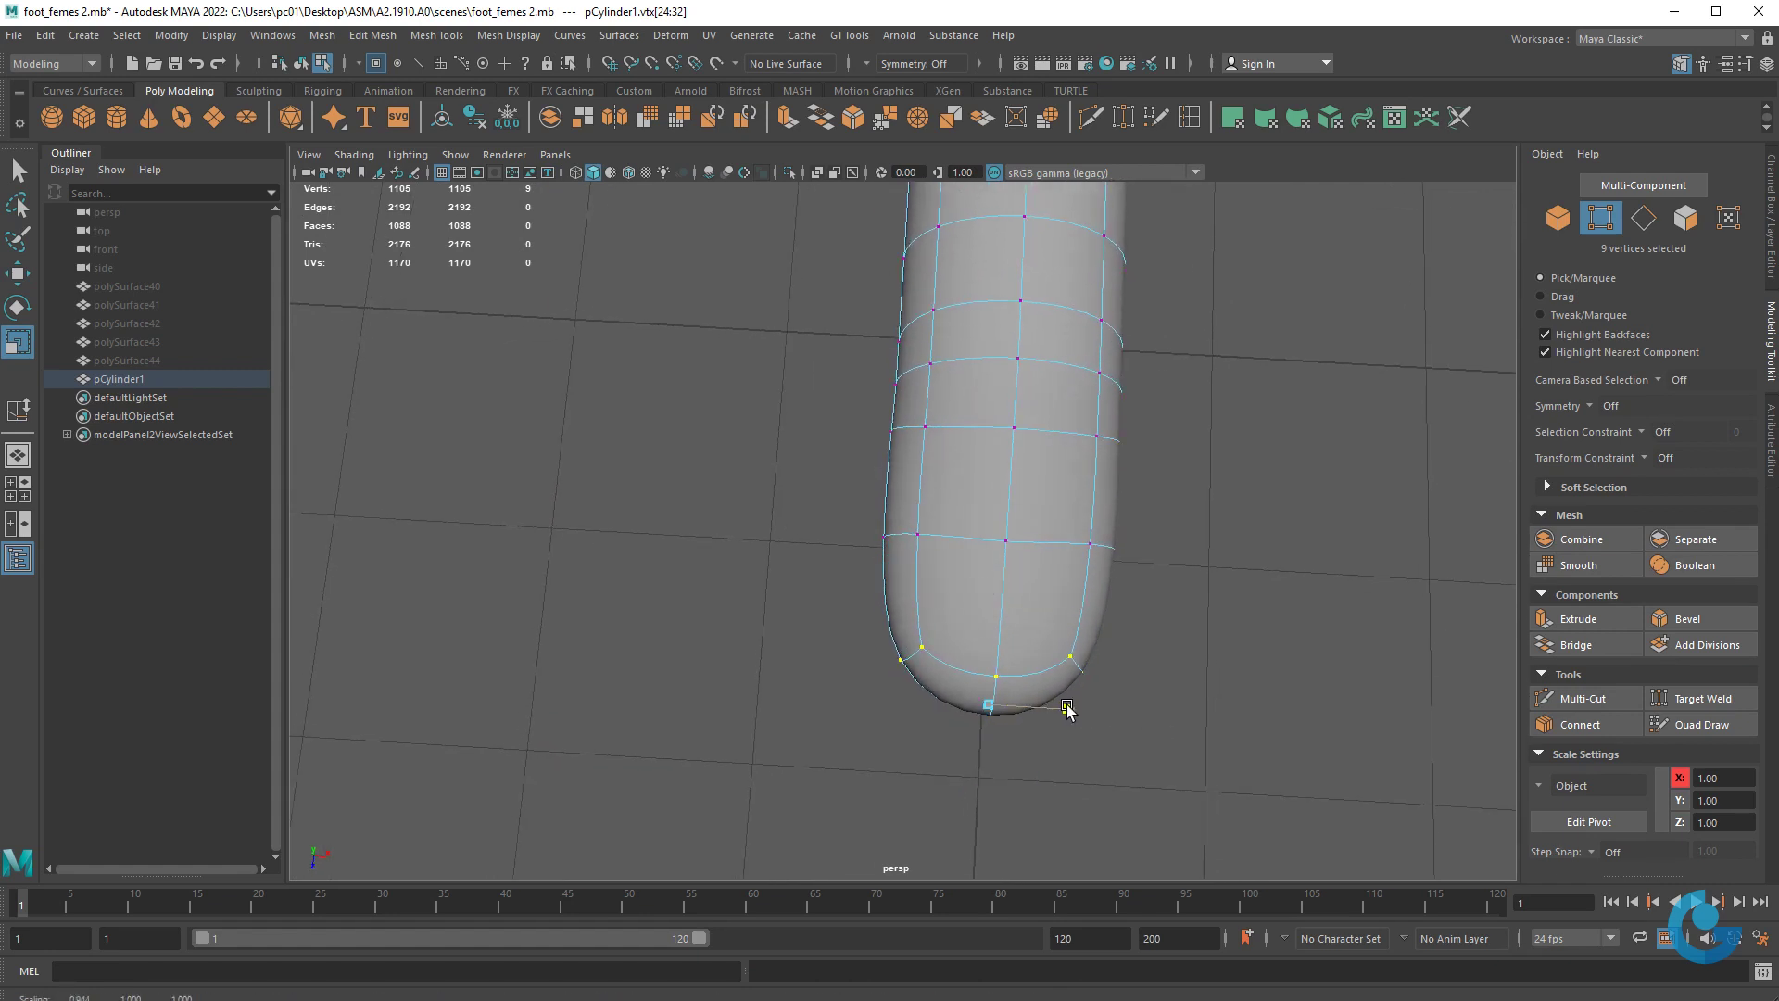
{"action": "mouse_move", "coordinate": [815, 488]}
{"action": "left_mouse_down"}
{"action": "mouse_move", "coordinate": [1131, 603]}
{"action": "mouse_move", "coordinate": [1098, 595]}
{"action": "mouse_move", "coordinate": [1080, 551]}
{"action": "mouse_move", "coordinate": [1070, 607]}
{"action": "mouse_move", "coordinate": [940, 417]}
{"action": "left_mouse_up"}
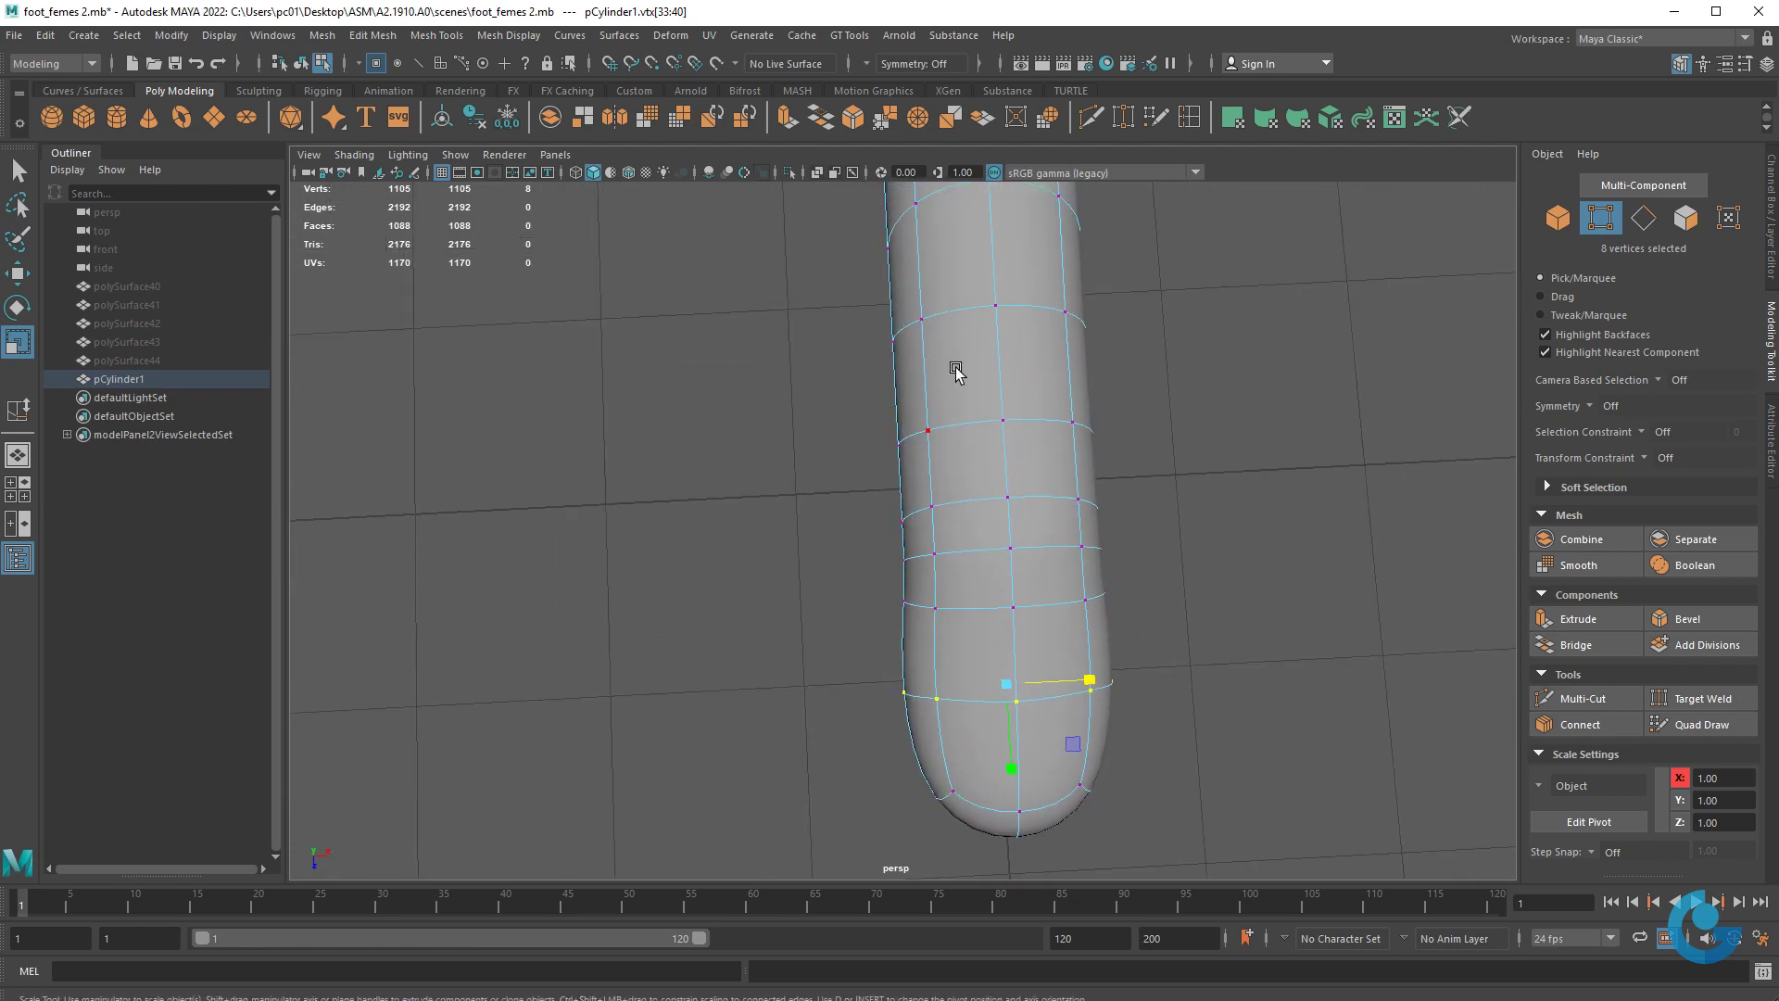
{"action": "left_click_drag", "start_coordinate": [1067, 535], "coordinate": [908, 476], "text": "alt"}
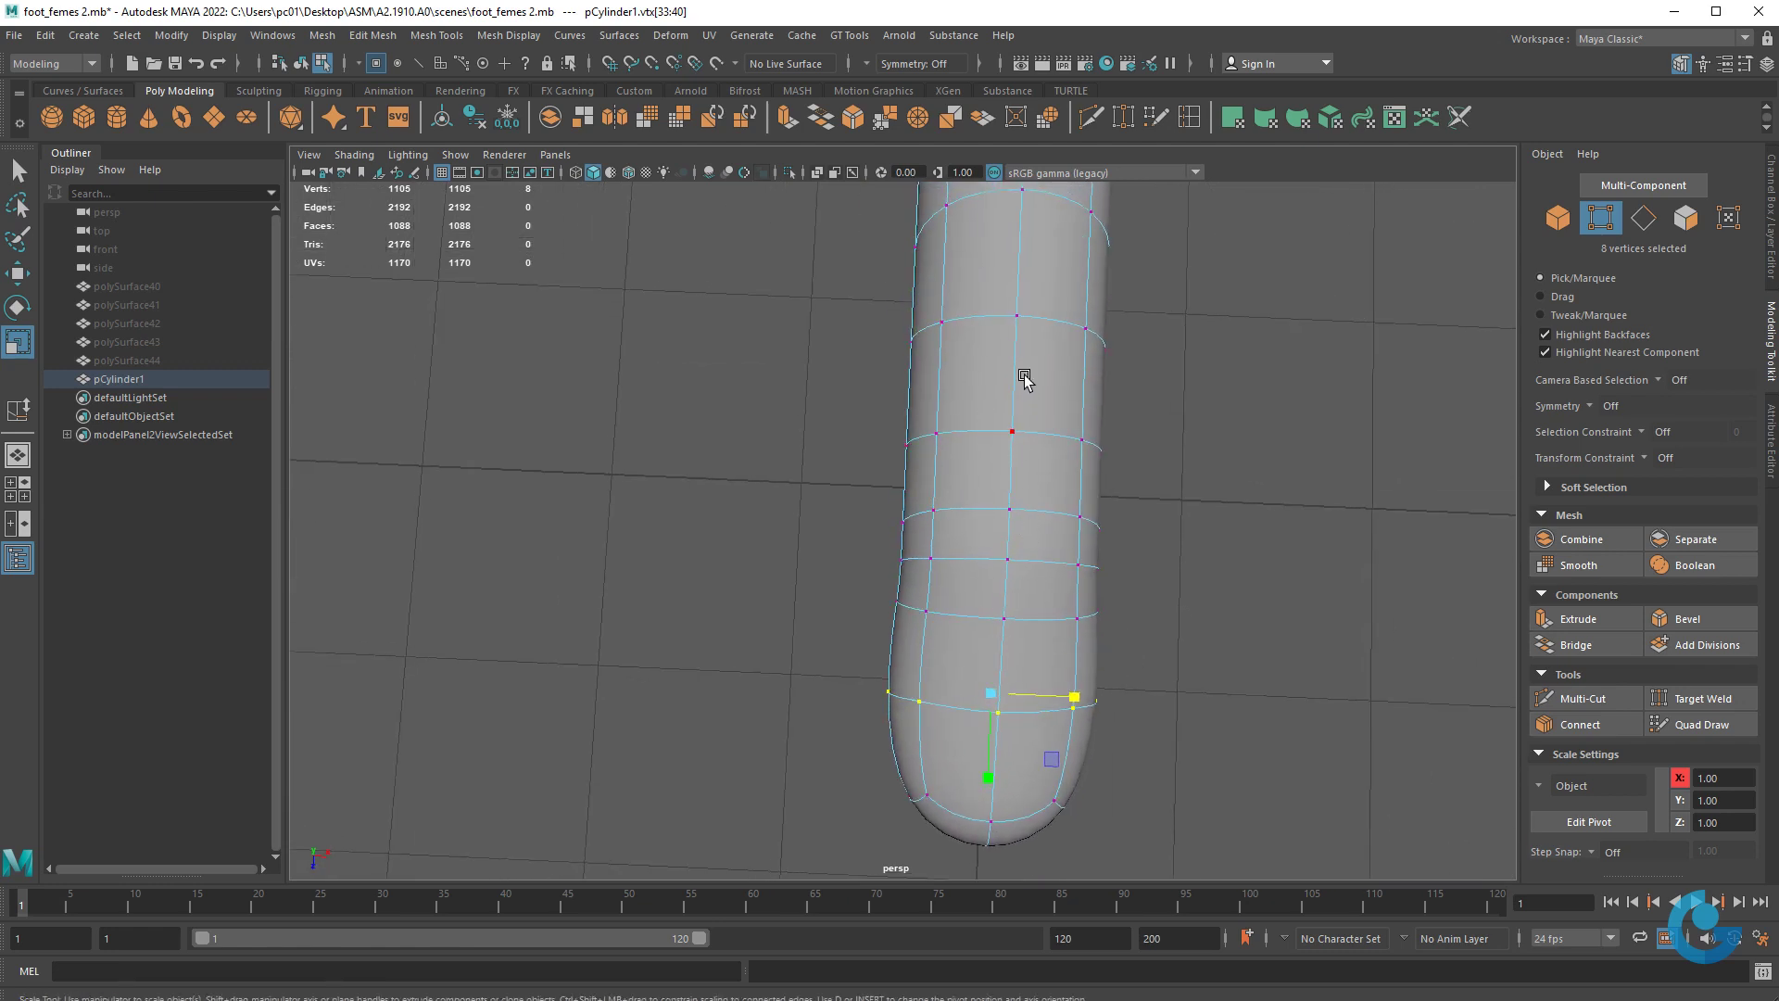
{"action": "mouse_move", "coordinate": [1085, 719]}
{"action": "left_mouse_down", "text": "alt"}
{"action": "mouse_move", "coordinate": [1041, 699]}
{"action": "mouse_move", "coordinate": [1018, 757]}
{"action": "mouse_move", "coordinate": [1041, 726]}
{"action": "mouse_move", "coordinate": [954, 608]}
{"action": "mouse_move", "coordinate": [933, 537]}
{"action": "mouse_move", "coordinate": [1090, 553]}
{"action": "mouse_move", "coordinate": [1064, 523]}
{"action": "mouse_move", "coordinate": [1140, 528]}
{"action": "left_mouse_up", "text": "alt"}
{"action": "left_click", "coordinate": [1019, 747]}
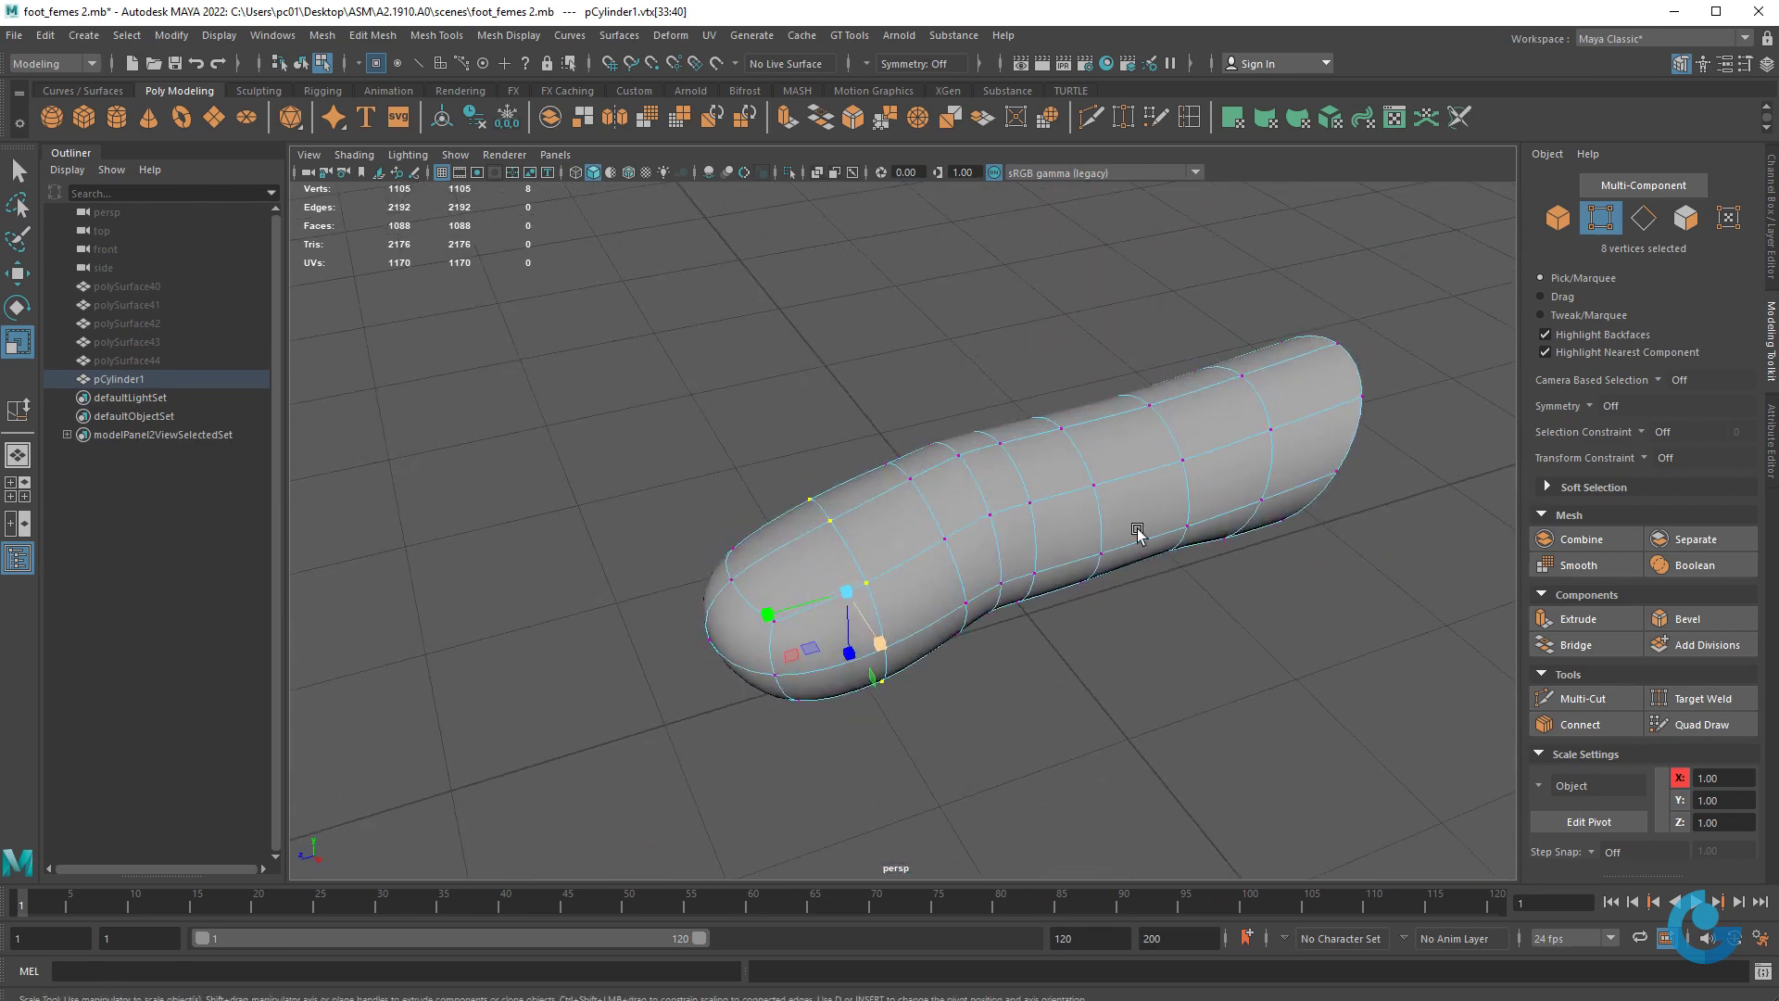
- Return to object mode, deselect, and inspect the finished smooth foot
{"action": "right_click_drag", "start_coordinate": [1140, 528], "coordinate": [1232, 505]}
{"action": "left_click", "coordinate": [1296, 615]}
{"action": "mouse_move", "coordinate": [1295, 615]}
{"action": "left_mouse_down", "text": "alt"}
{"action": "mouse_move", "coordinate": [1020, 691]}
{"action": "mouse_move", "coordinate": [1220, 719]}
{"action": "mouse_move", "coordinate": [1333, 659]}
{"action": "mouse_move", "coordinate": [941, 604]}
{"action": "left_mouse_up", "text": "alt"}
{"action": "right_click_drag", "start_coordinate": [941, 605], "coordinate": [1088, 636], "text": "alt"}
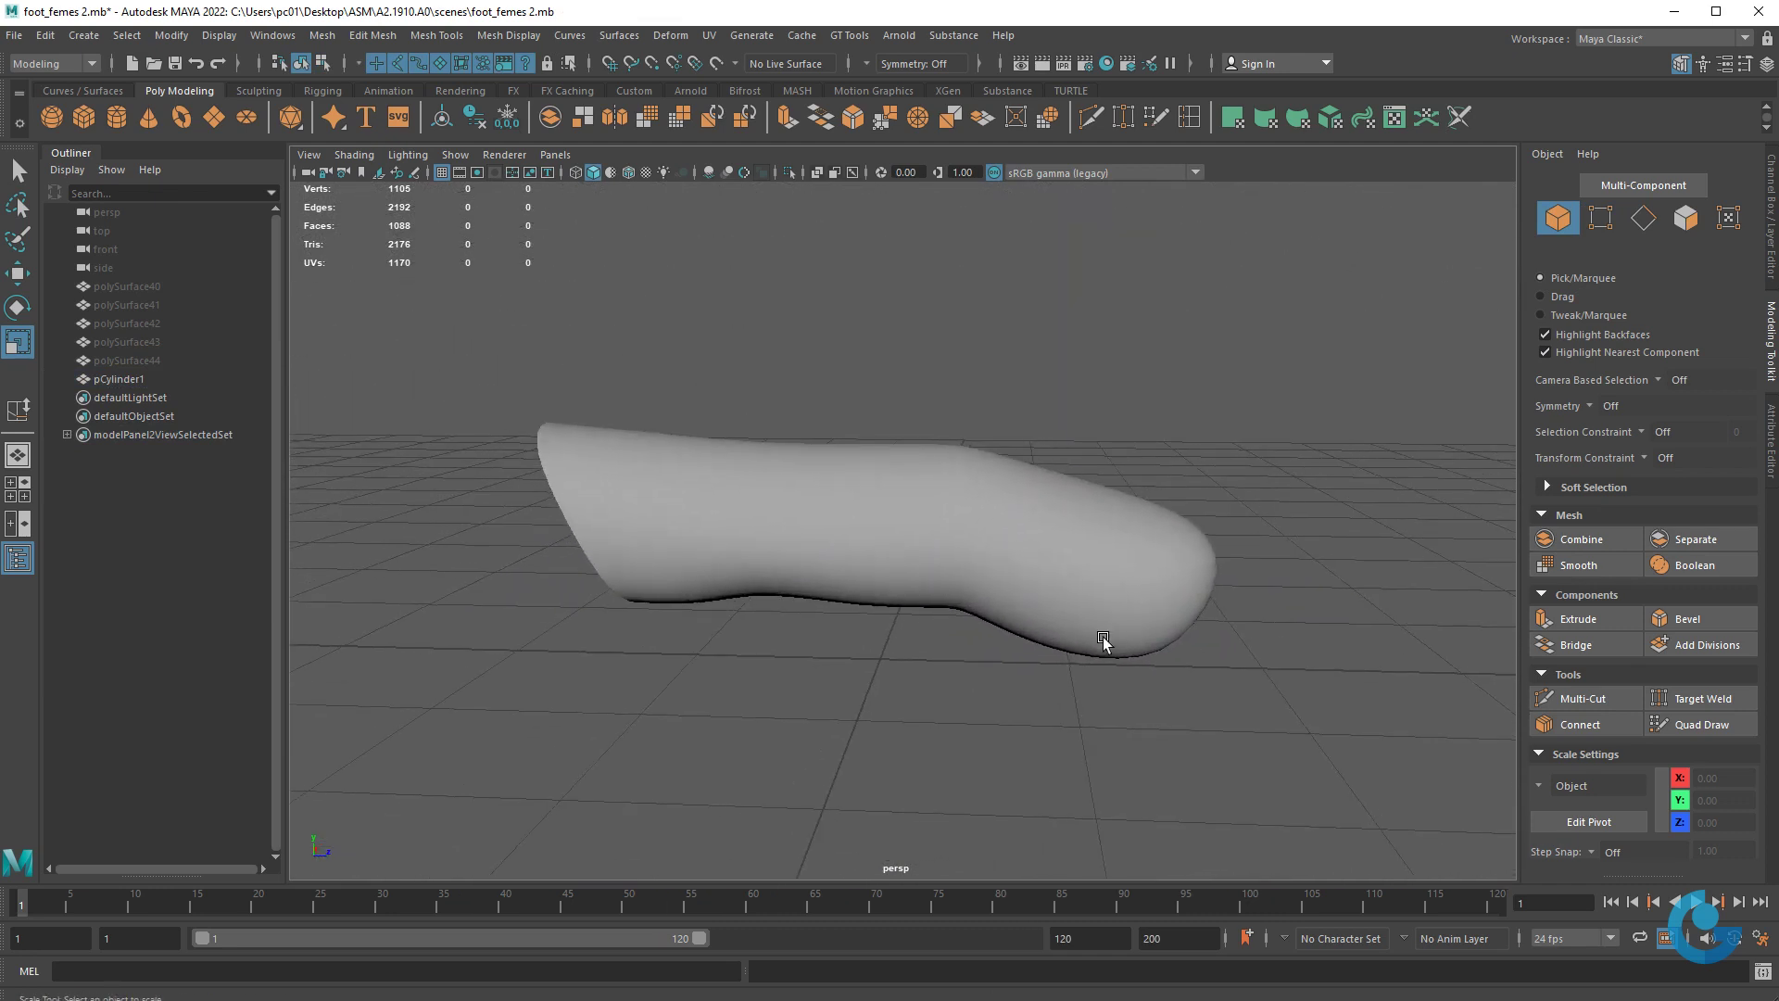
- Duplicate the foot as pCylinder2 and move it 3.55 units along X beside the original
{"action": "mouse_move", "coordinate": [1203, 595]}
{"action": "left_mouse_down", "text": "alt"}
{"action": "mouse_move", "coordinate": [958, 680]}
{"action": "mouse_move", "coordinate": [795, 580]}
{"action": "mouse_move", "coordinate": [846, 564]}
{"action": "mouse_move", "coordinate": [918, 644]}
{"action": "mouse_move", "coordinate": [1022, 608]}
{"action": "left_mouse_up", "text": "alt"}
{"action": "left_click", "coordinate": [958, 680]}
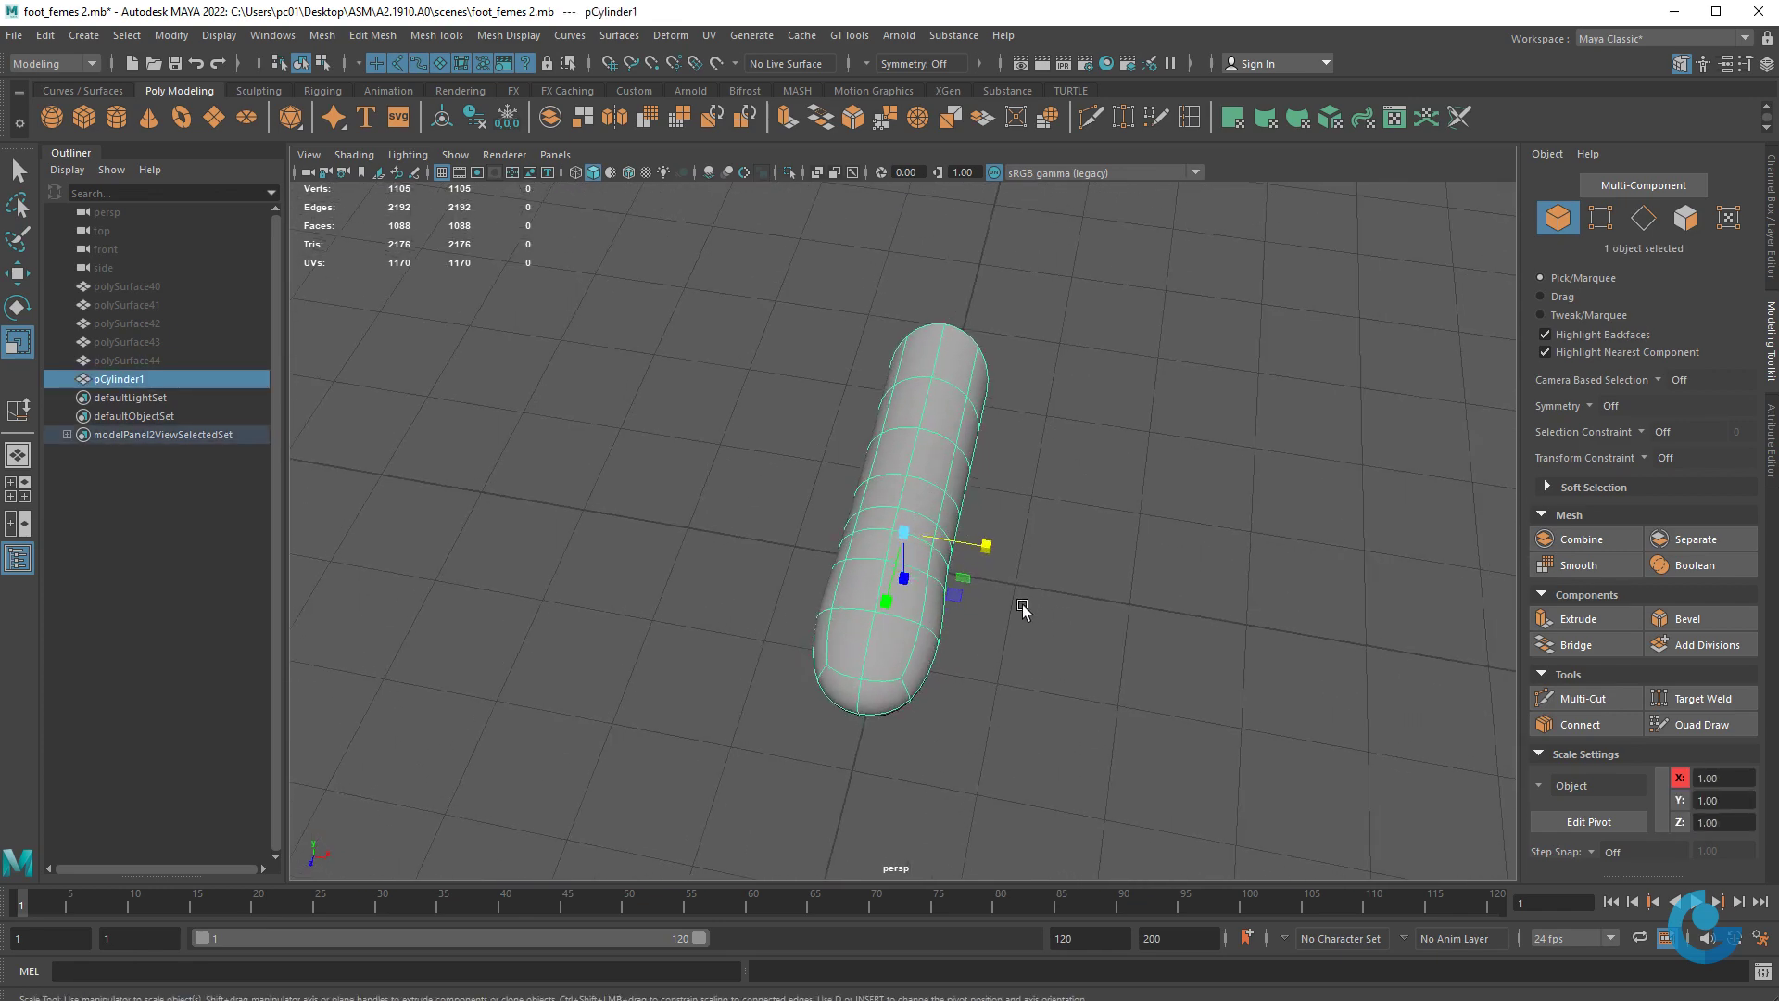
{"action": "key", "text": "ctrl+d"}
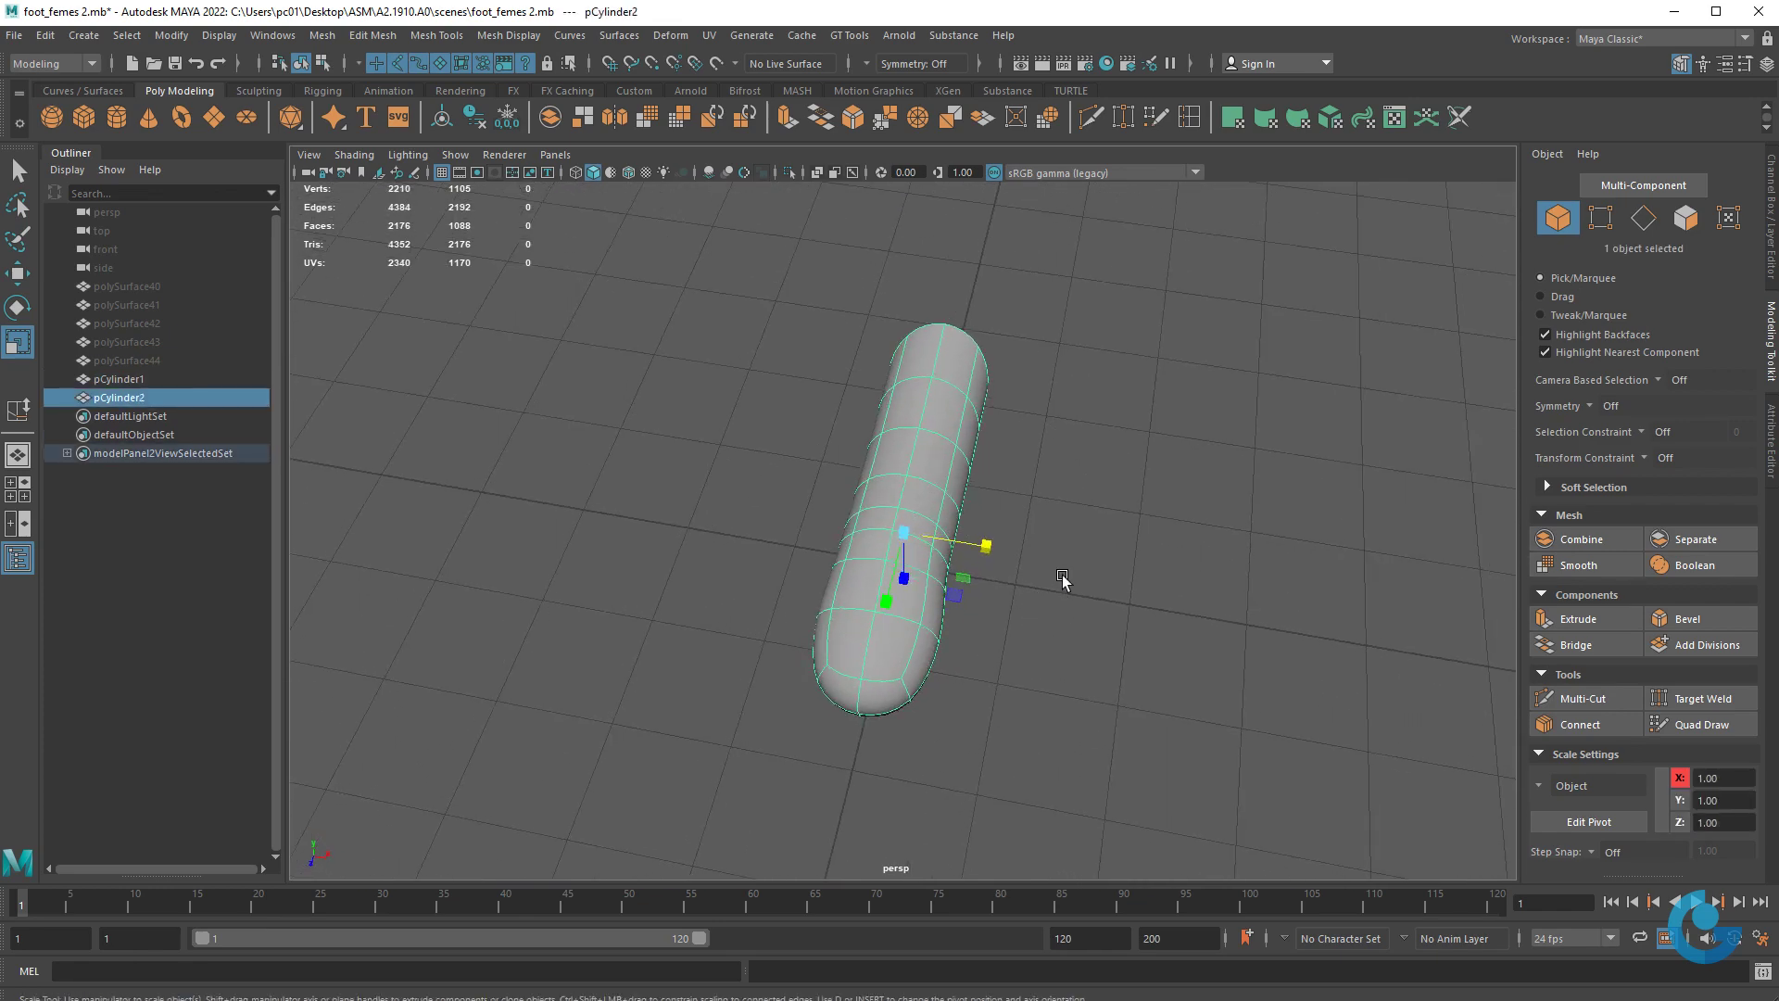
{"action": "key", "text": "w"}
{"action": "left_click_drag", "start_coordinate": [986, 548], "coordinate": [1427, 570]}
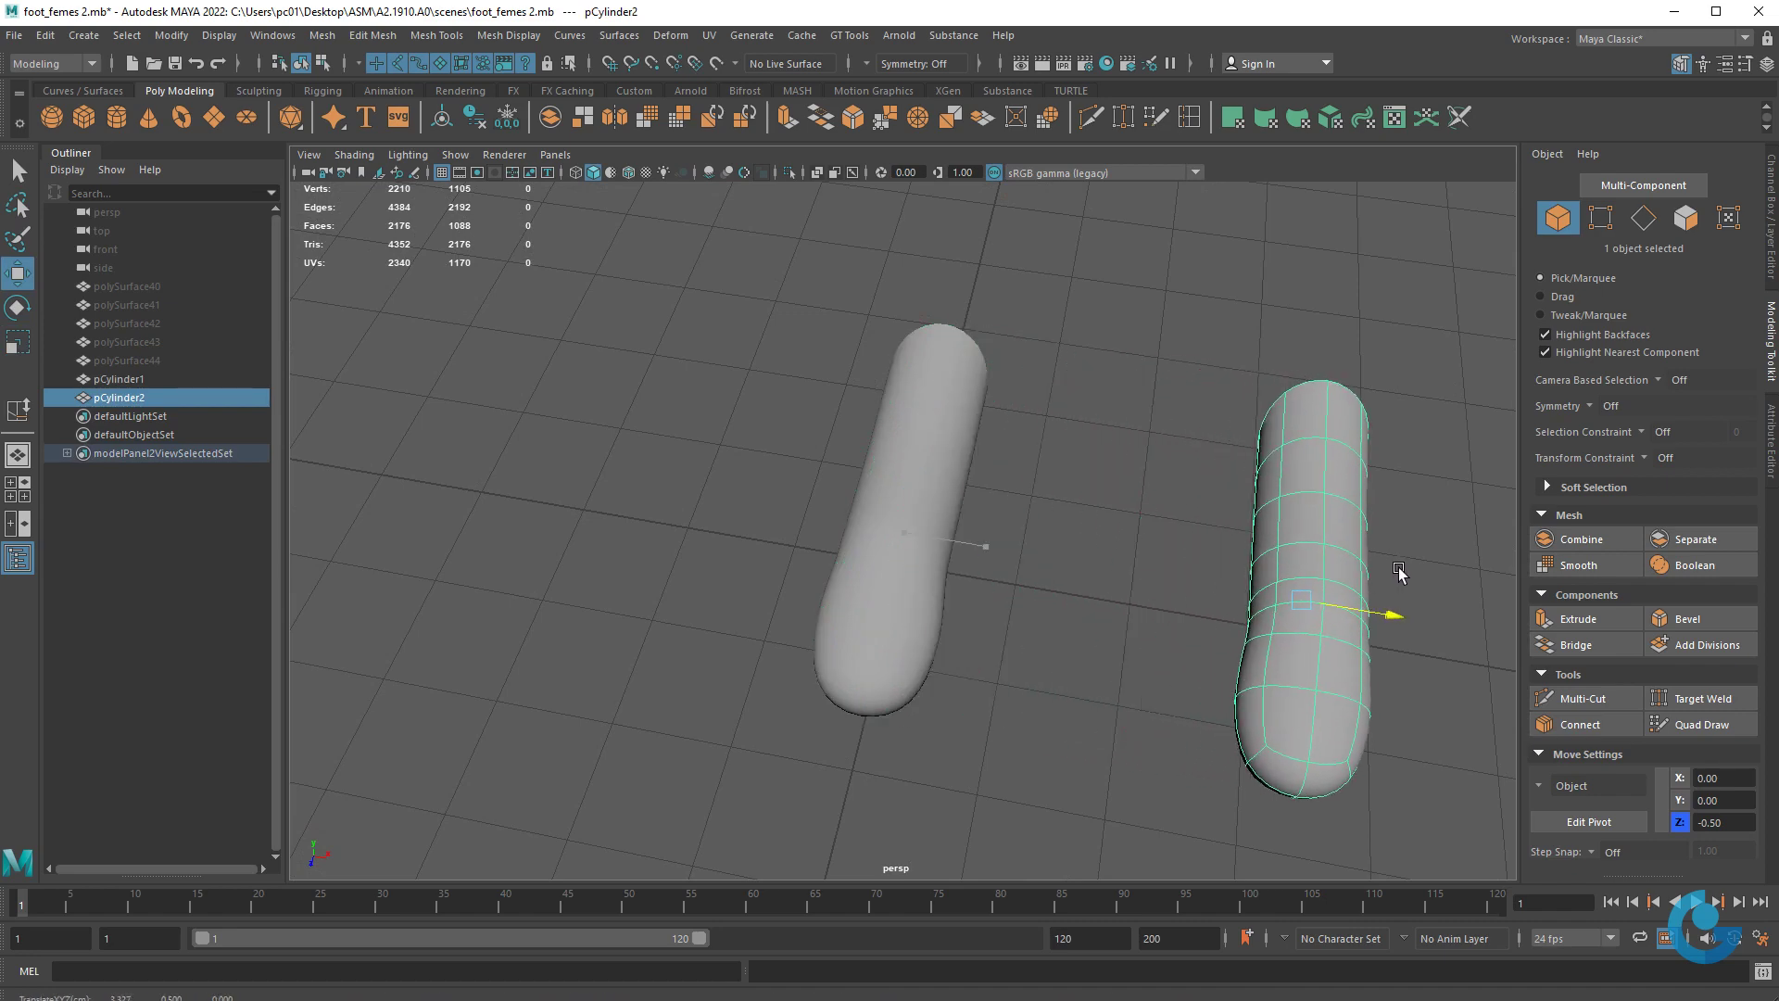
{"action": "mouse_move", "coordinate": [1359, 702]}
{"action": "left_mouse_down", "text": "alt"}
{"action": "mouse_move", "coordinate": [922, 684]}
{"action": "mouse_move", "coordinate": [907, 652]}
{"action": "mouse_move", "coordinate": [1167, 598]}
{"action": "mouse_move", "coordinate": [1174, 726]}
{"action": "mouse_move", "coordinate": [1095, 656]}
{"action": "mouse_move", "coordinate": [1132, 596]}
{"action": "mouse_move", "coordinate": [1096, 582]}
{"action": "left_mouse_up", "text": "alt"}
{"action": "key", "text": "r"}
{"action": "key", "text": "w"}
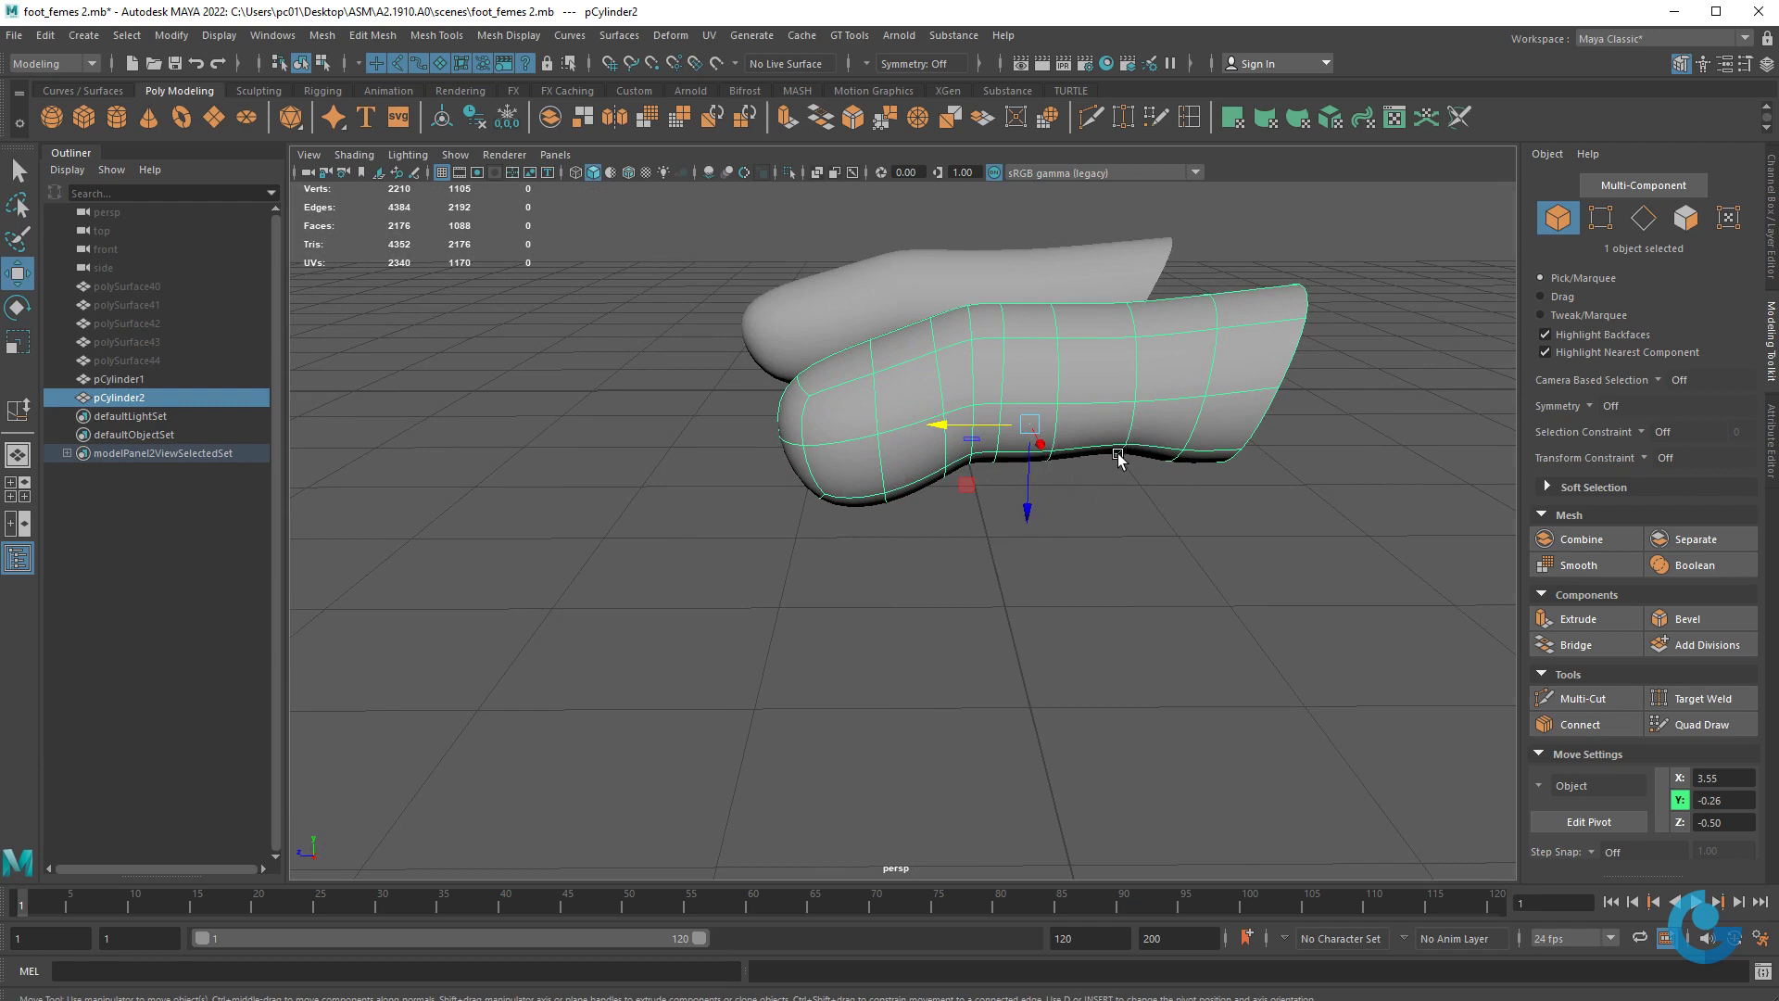
{"action": "left_click_drag", "start_coordinate": [1131, 399], "coordinate": [1045, 383], "text": "alt"}
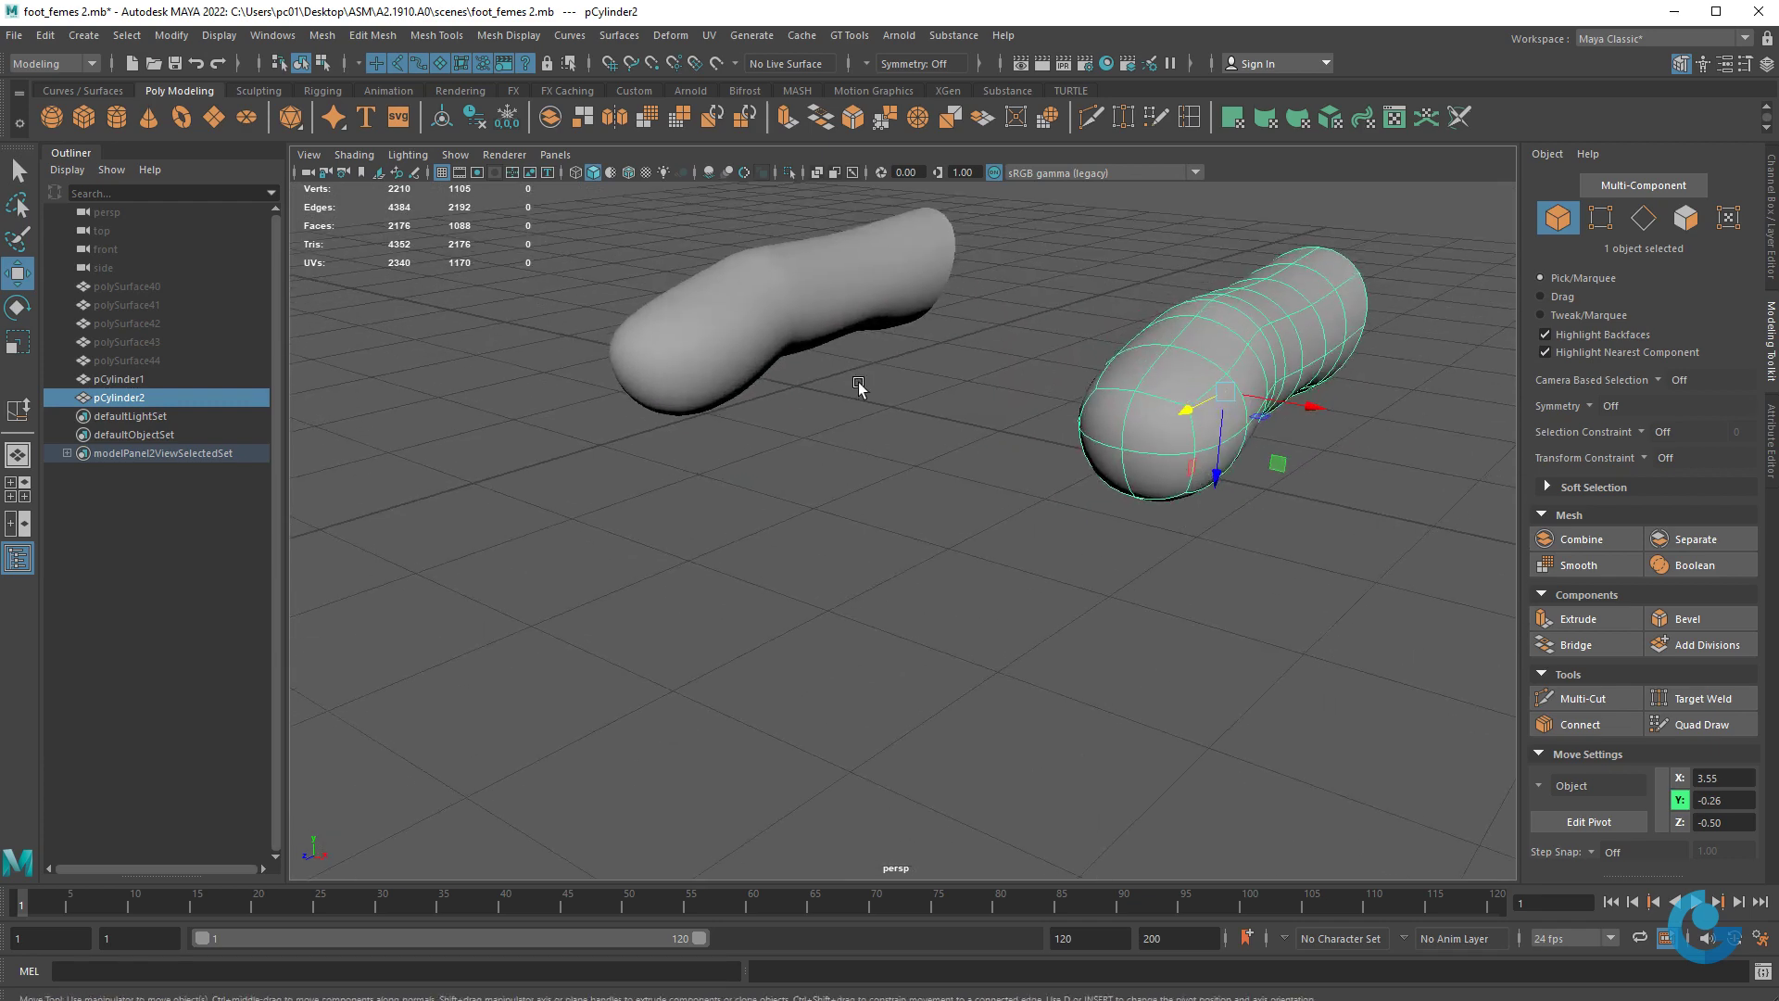
{"action": "mouse_move", "coordinate": [853, 393]}
{"action": "left_mouse_down", "text": "alt"}
{"action": "mouse_move", "coordinate": [991, 389]}
{"action": "mouse_move", "coordinate": [1014, 566]}
{"action": "mouse_move", "coordinate": [939, 575]}
{"action": "mouse_move", "coordinate": [1020, 525]}
{"action": "left_mouse_up", "text": "alt"}
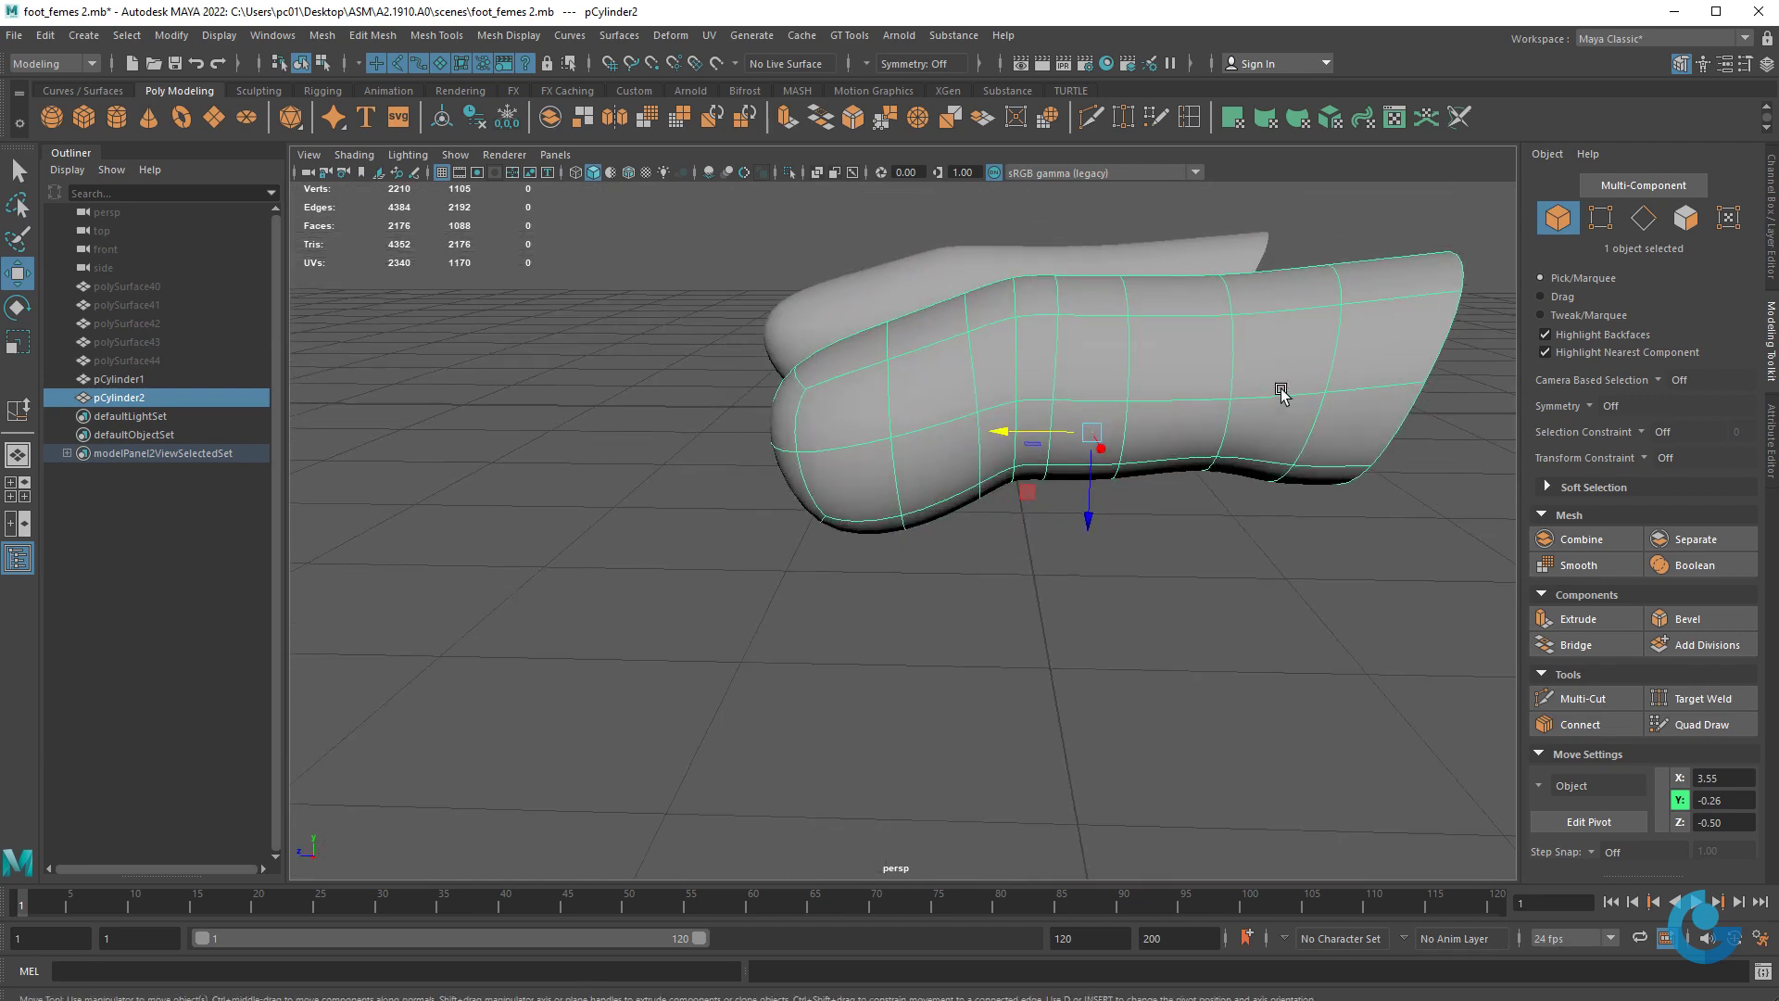
- Show pCylinder2 as its low-poly cage and select the toe-end and bottom-edge vertices
{"action": "key", "text": "1"}
{"action": "mouse_move", "coordinate": [1153, 455]}
{"action": "left_mouse_down", "text": "alt"}
{"action": "mouse_move", "coordinate": [1232, 445]}
{"action": "mouse_move", "coordinate": [1155, 465]}
{"action": "mouse_move", "coordinate": [1143, 495]}
{"action": "left_mouse_up", "text": "alt"}
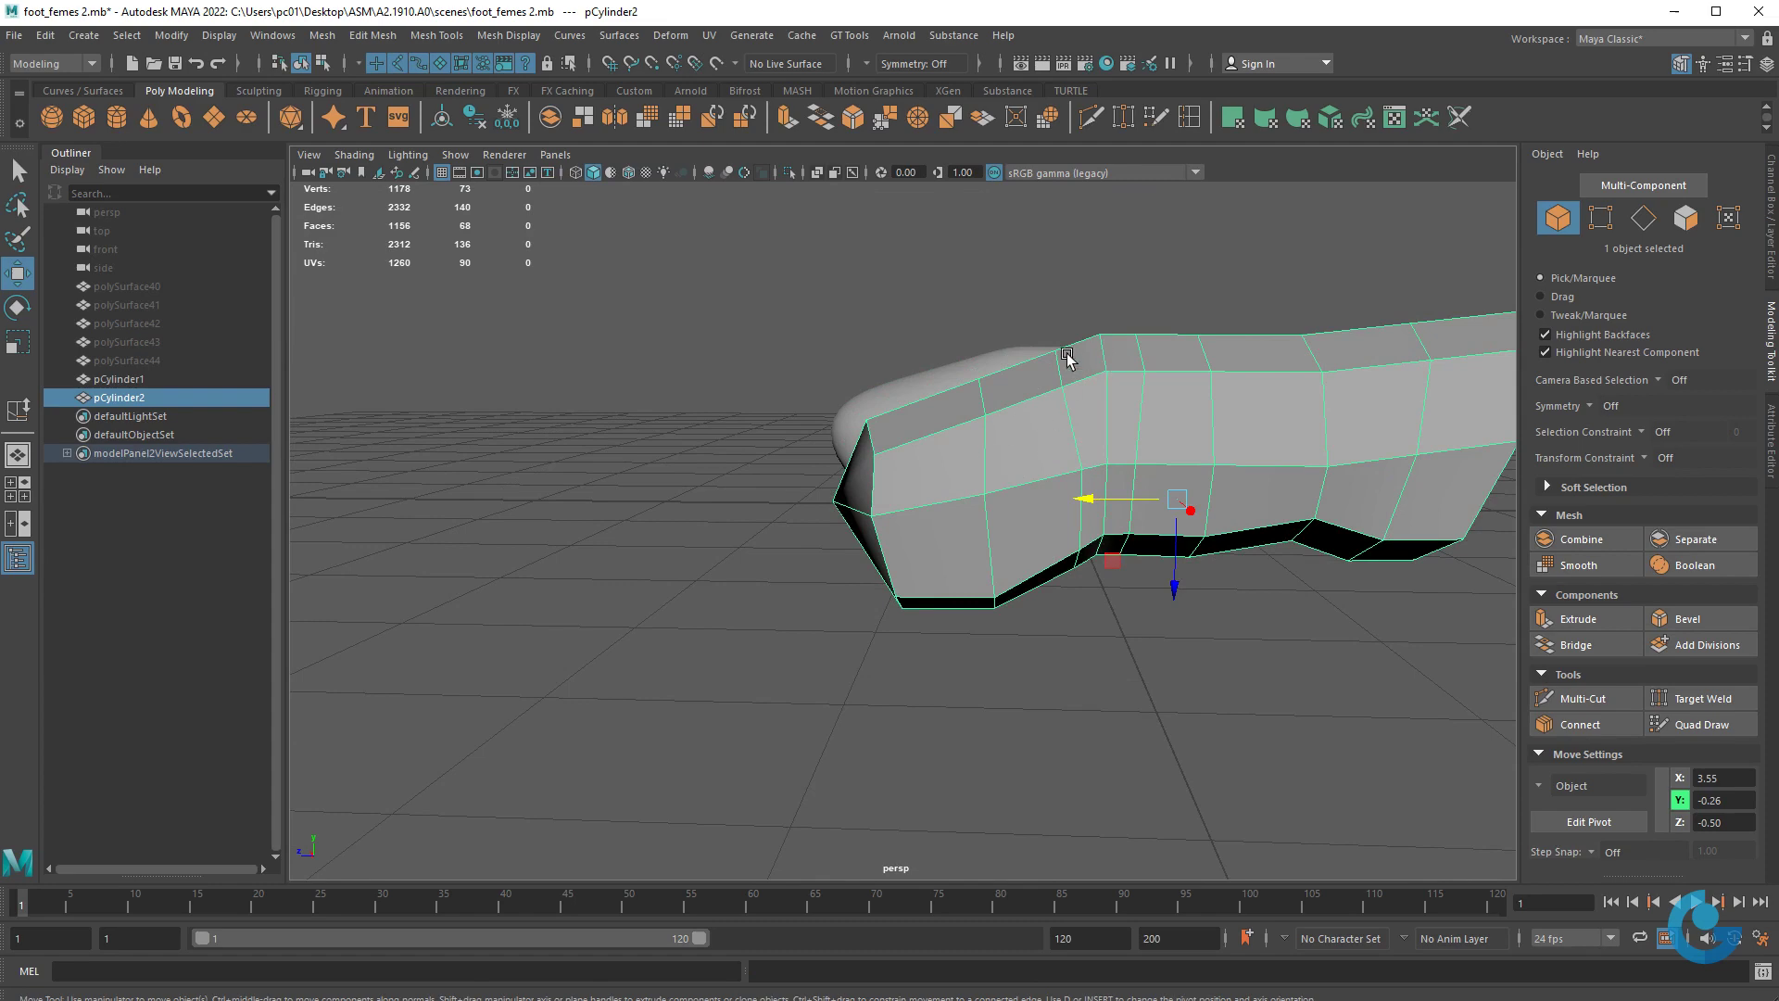
{"action": "mouse_move", "coordinate": [1128, 413]}
{"action": "left_mouse_down", "text": "alt"}
{"action": "mouse_move", "coordinate": [853, 541]}
{"action": "mouse_move", "coordinate": [847, 412]}
{"action": "left_mouse_up", "text": "alt"}
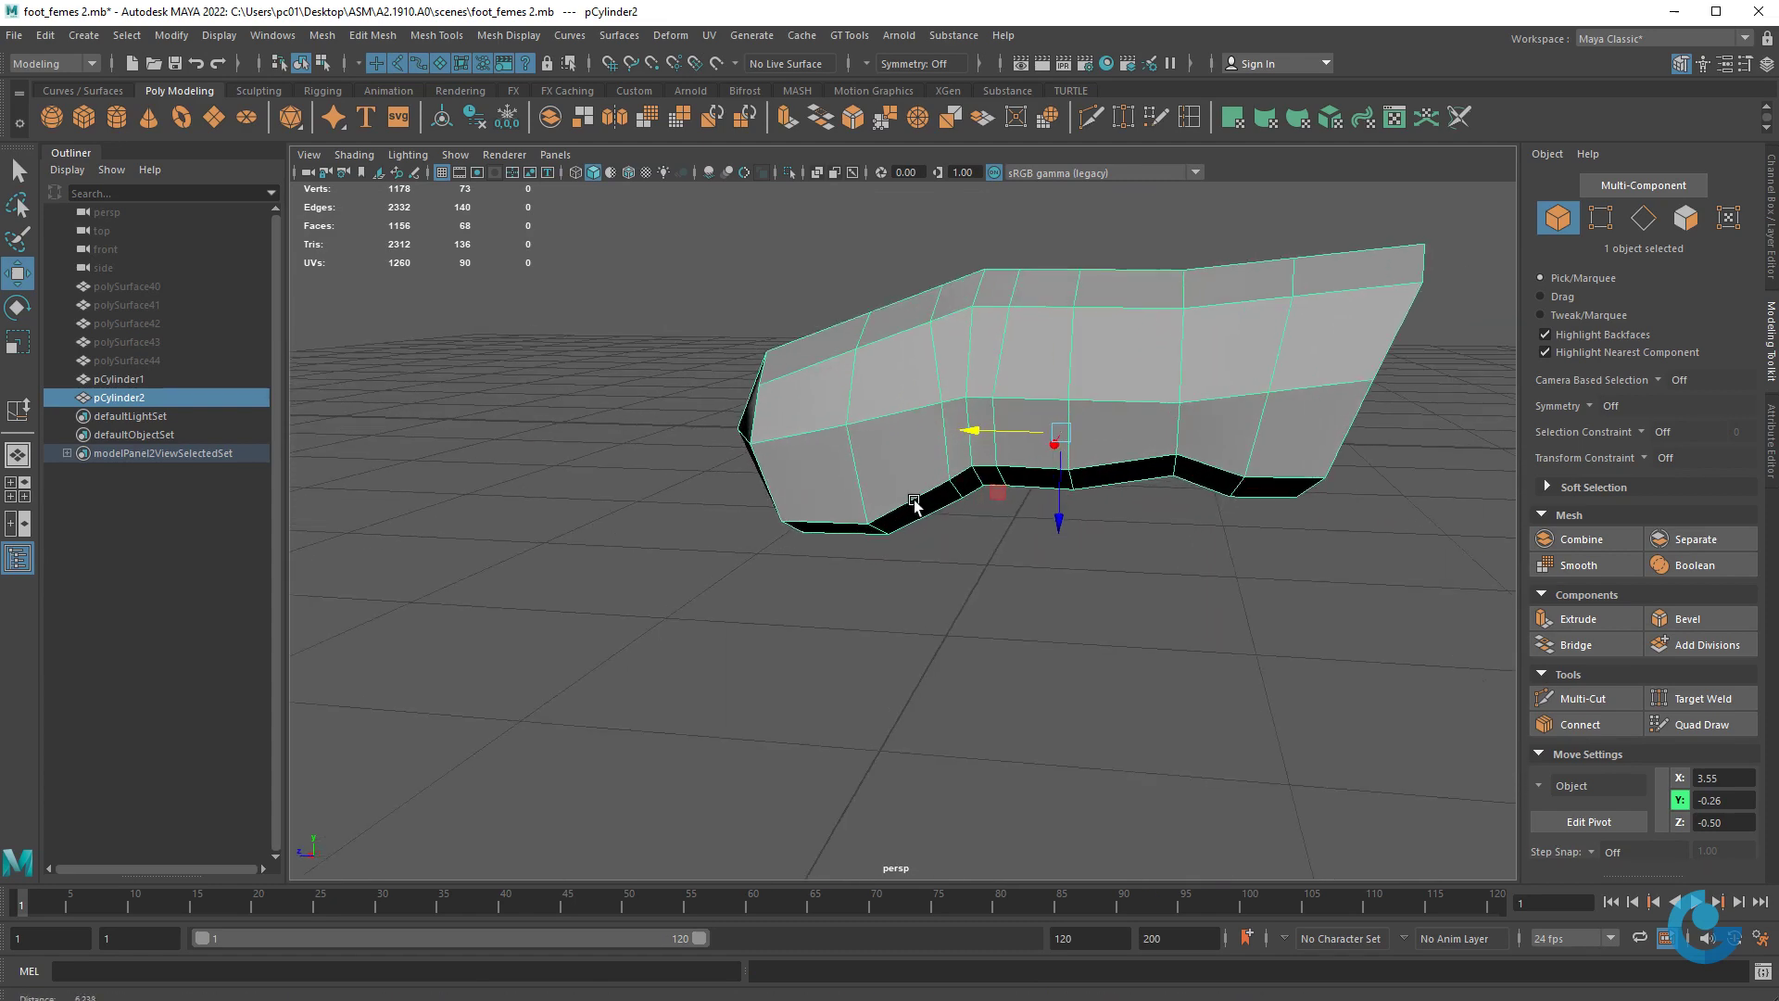
{"action": "right_click", "coordinate": [843, 396]}
{"action": "left_click", "coordinate": [842, 344]}
{"action": "right_click", "coordinate": [816, 396]}
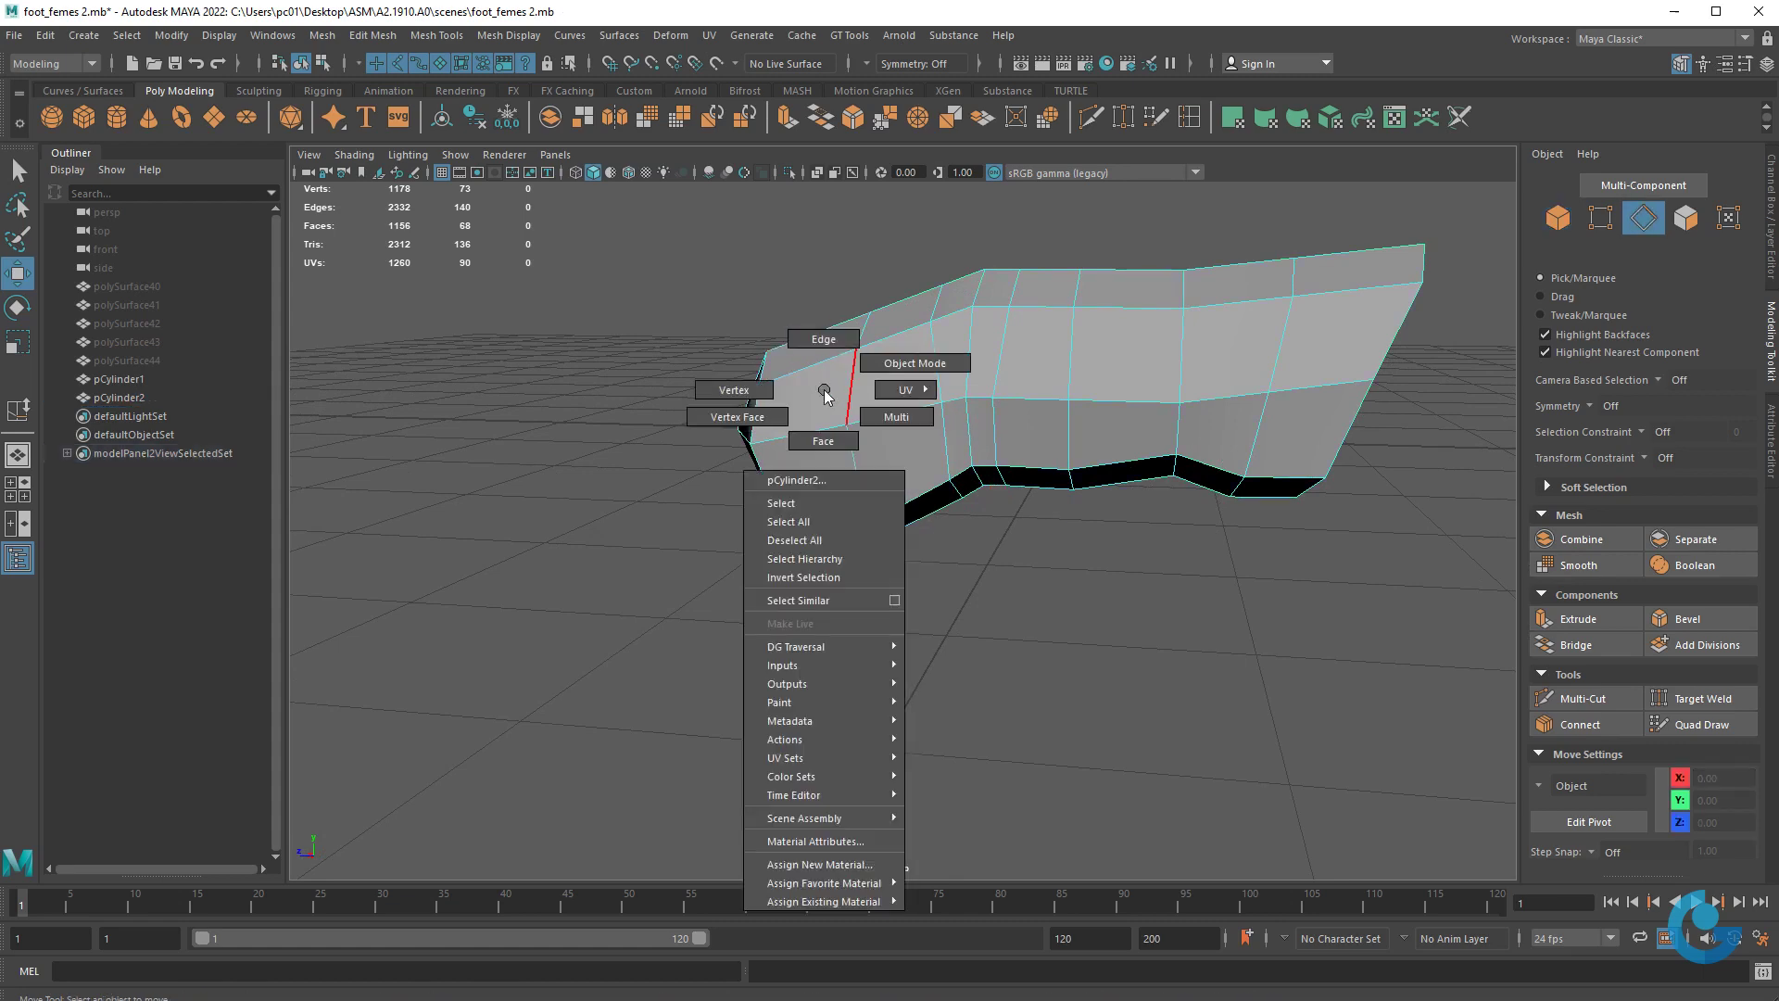
{"action": "left_click", "coordinate": [798, 366]}
{"action": "right_click", "coordinate": [816, 396]}
{"action": "left_click", "coordinate": [727, 395]}
{"action": "mouse_move", "coordinate": [815, 398]}
{"action": "left_mouse_down", "text": "alt"}
{"action": "mouse_move", "coordinate": [853, 398]}
{"action": "mouse_move", "coordinate": [819, 389]}
{"action": "left_mouse_up", "text": "alt"}
{"action": "mouse_move", "coordinate": [701, 273]}
{"action": "left_mouse_down"}
{"action": "mouse_move", "coordinate": [786, 405]}
{"action": "mouse_move", "coordinate": [1044, 439]}
{"action": "mouse_move", "coordinate": [1030, 502]}
{"action": "mouse_move", "coordinate": [889, 380]}
{"action": "left_mouse_up"}
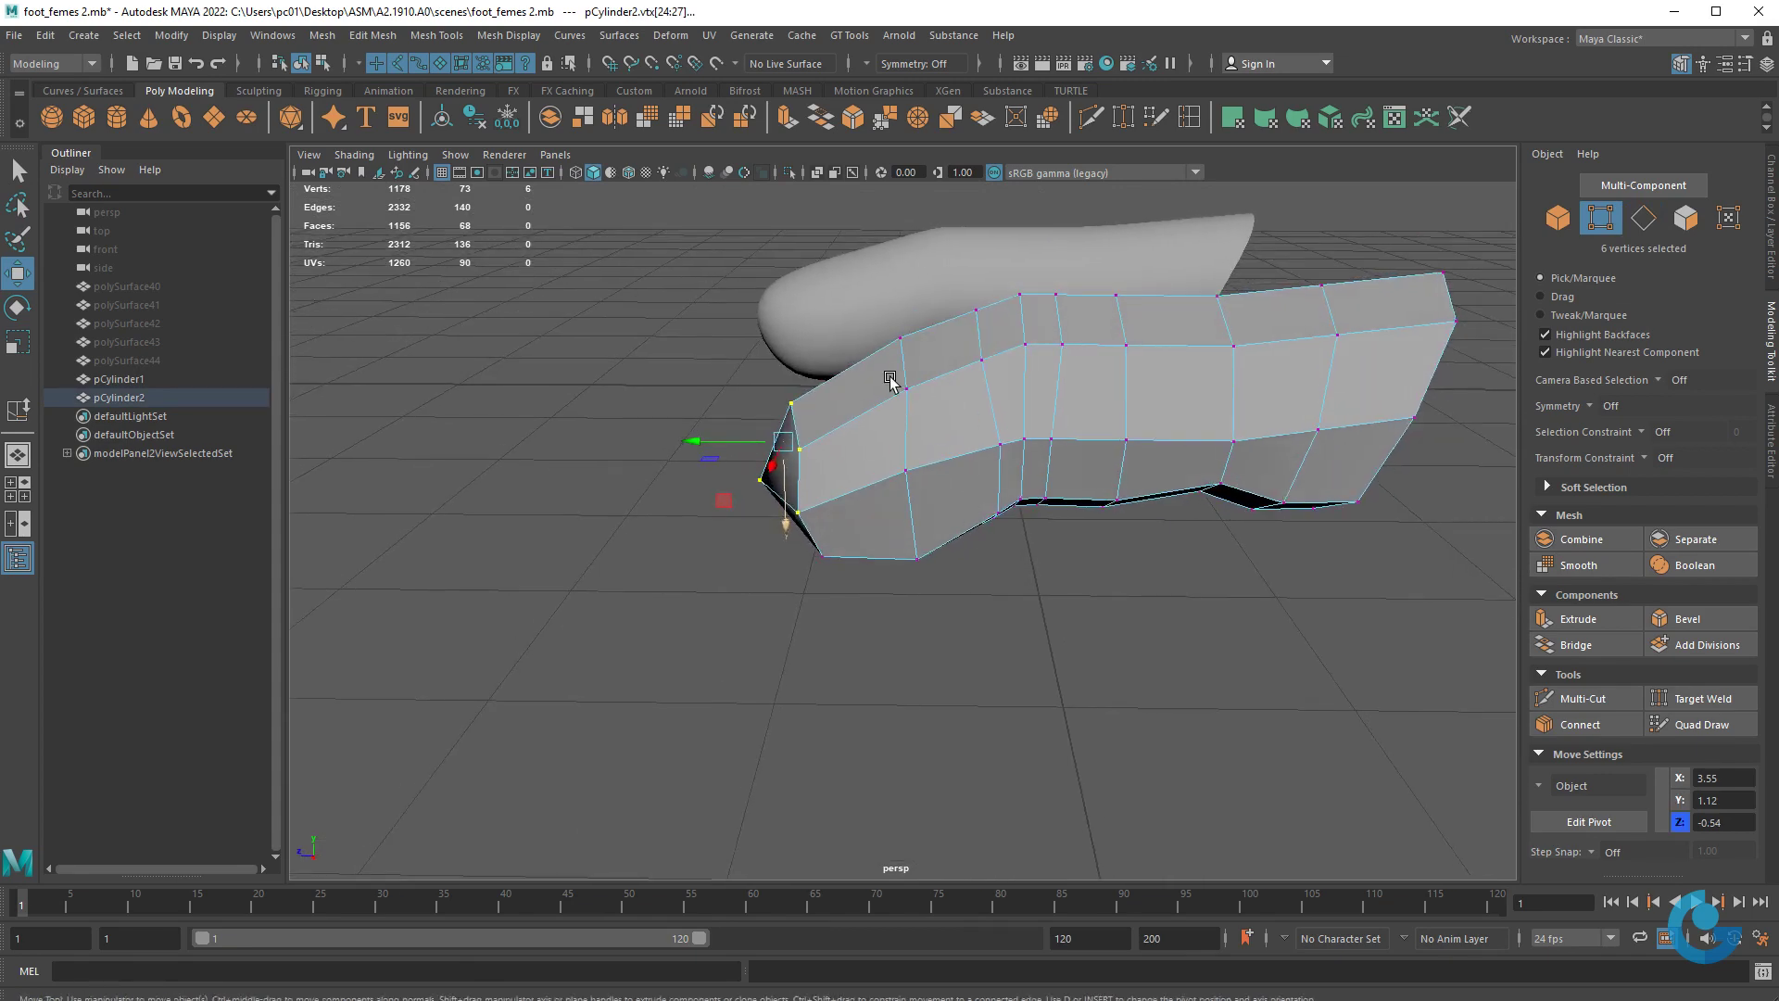
{"action": "mouse_move", "coordinate": [1056, 350]}
{"action": "left_mouse_down", "text": "alt"}
{"action": "mouse_move", "coordinate": [1132, 386]}
{"action": "mouse_move", "coordinate": [1105, 449]}
{"action": "mouse_move", "coordinate": [1012, 390]}
{"action": "left_mouse_up", "text": "alt"}
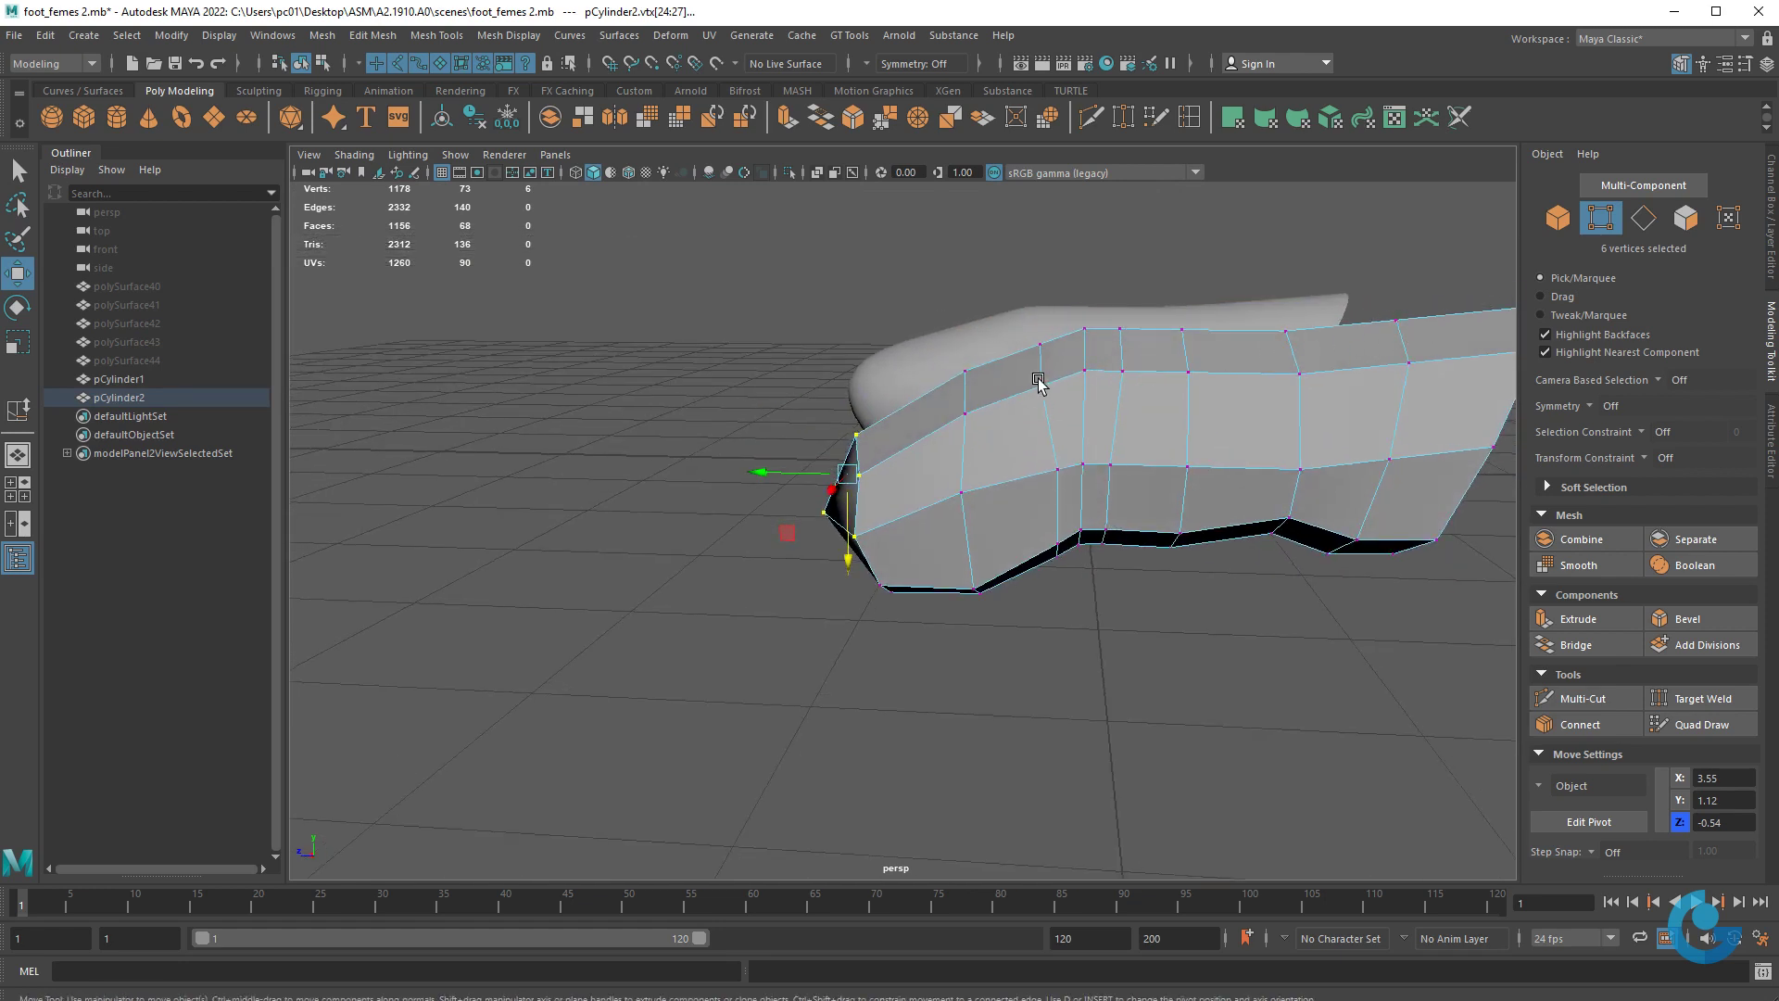
{"action": "mouse_move", "coordinate": [1098, 442]}
{"action": "left_mouse_down", "text": "alt"}
{"action": "mouse_move", "coordinate": [963, 371]}
{"action": "mouse_move", "coordinate": [1016, 488]}
{"action": "mouse_move", "coordinate": [1009, 554]}
{"action": "mouse_move", "coordinate": [1203, 521]}
{"action": "mouse_move", "coordinate": [1013, 508]}
{"action": "mouse_move", "coordinate": [1112, 414]}
{"action": "left_mouse_up", "text": "alt"}
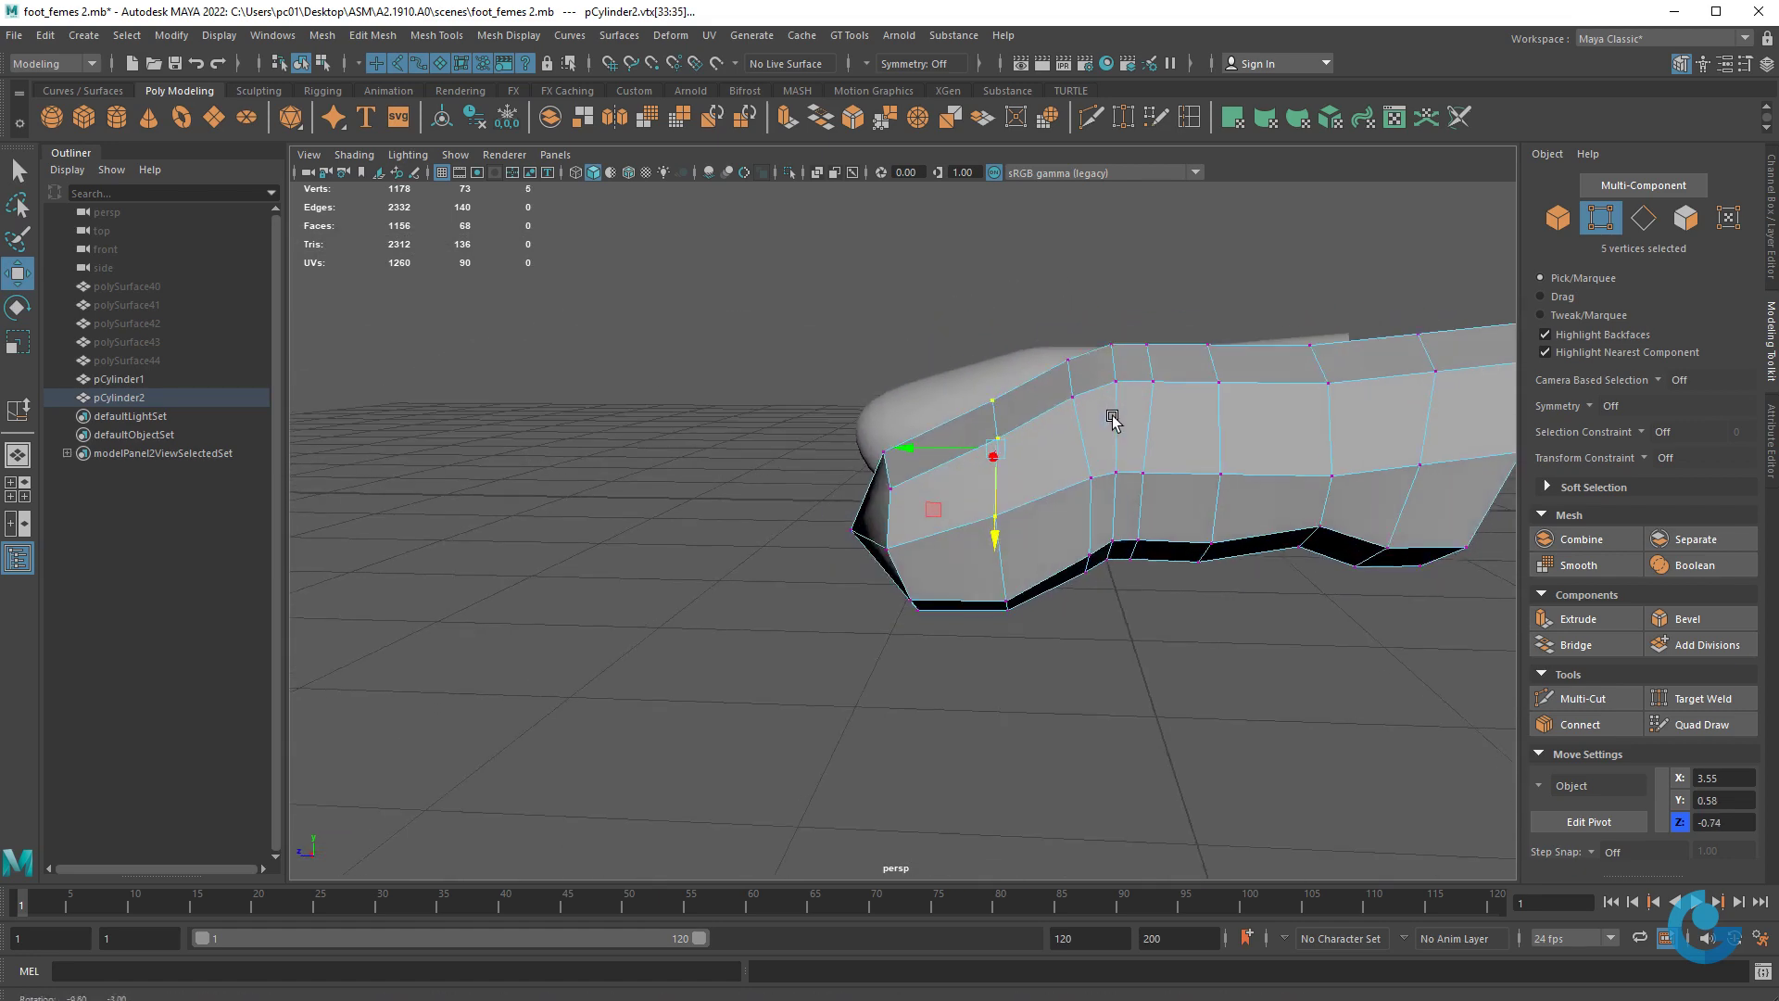
{"action": "mouse_move", "coordinate": [1040, 302]}
{"action": "left_mouse_down", "text": "shift"}
{"action": "mouse_move", "coordinate": [1139, 481]}
{"action": "mouse_move", "coordinate": [1157, 608]}
{"action": "mouse_move", "coordinate": [1203, 500]}
{"action": "mouse_move", "coordinate": [1162, 546]}
{"action": "mouse_move", "coordinate": [1099, 567]}
{"action": "left_mouse_up", "text": "shift"}
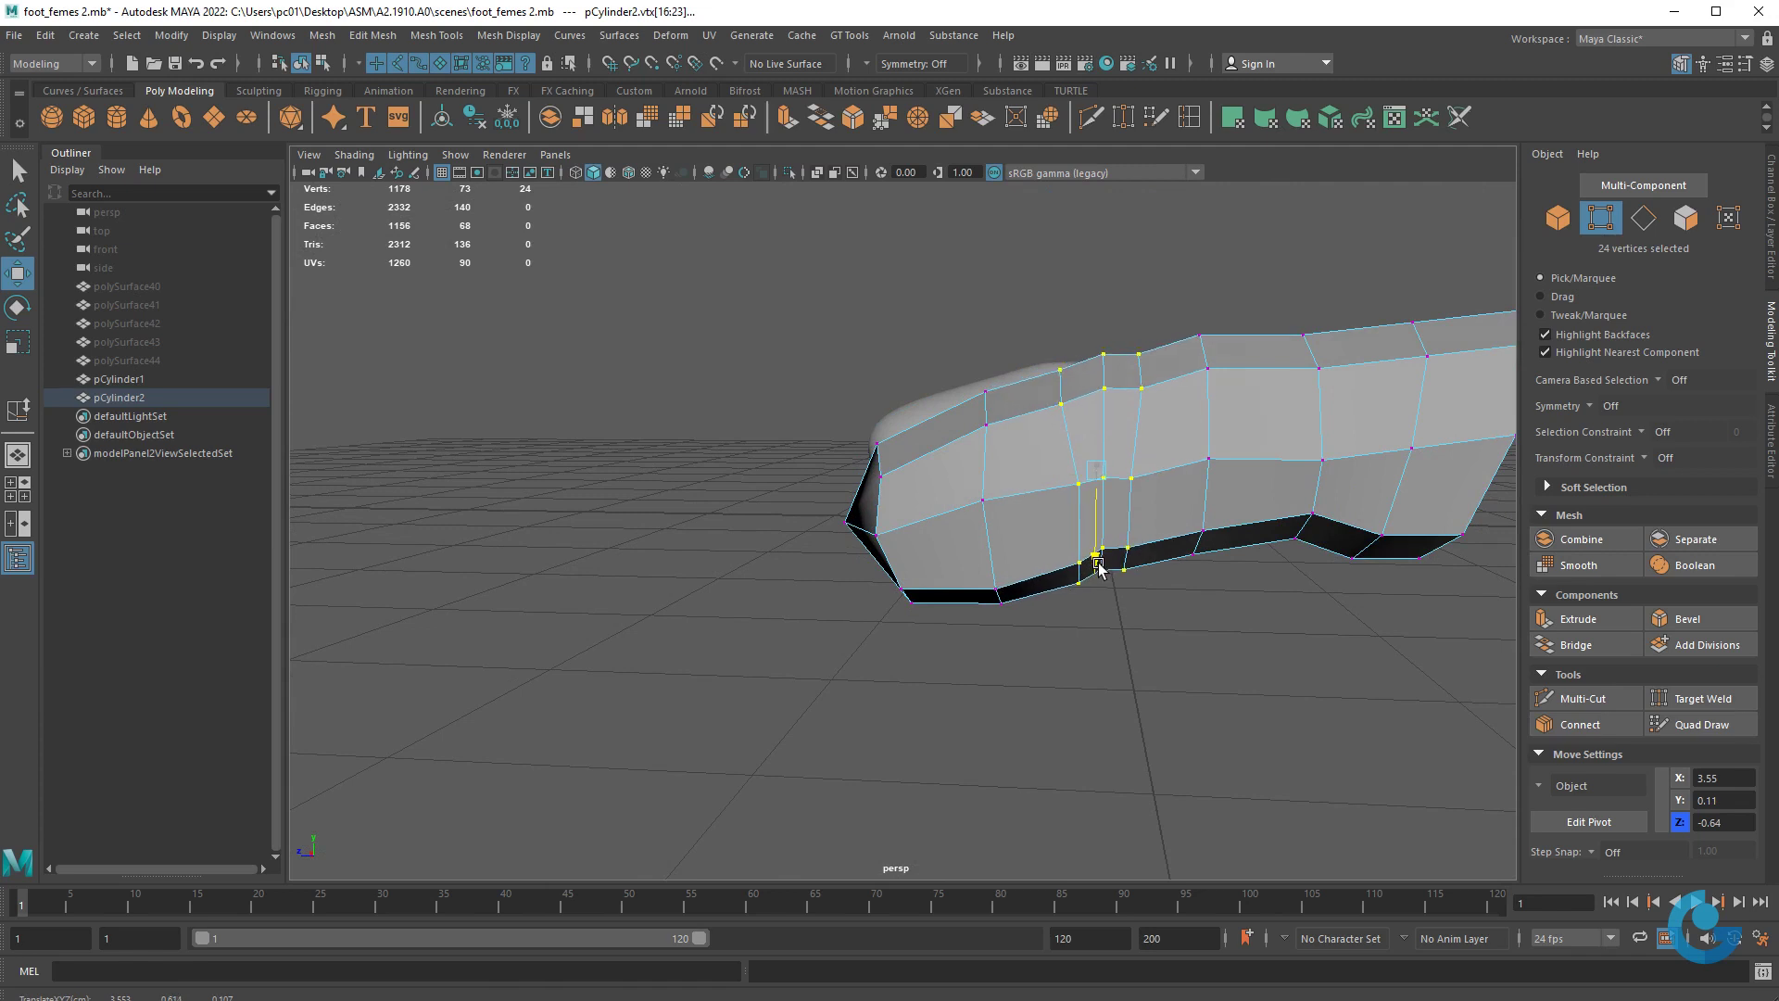
- Select a vertical edge loop across the foot and raise it in Y
{"action": "right_click_drag", "start_coordinate": [1154, 460], "coordinate": [1152, 380]}
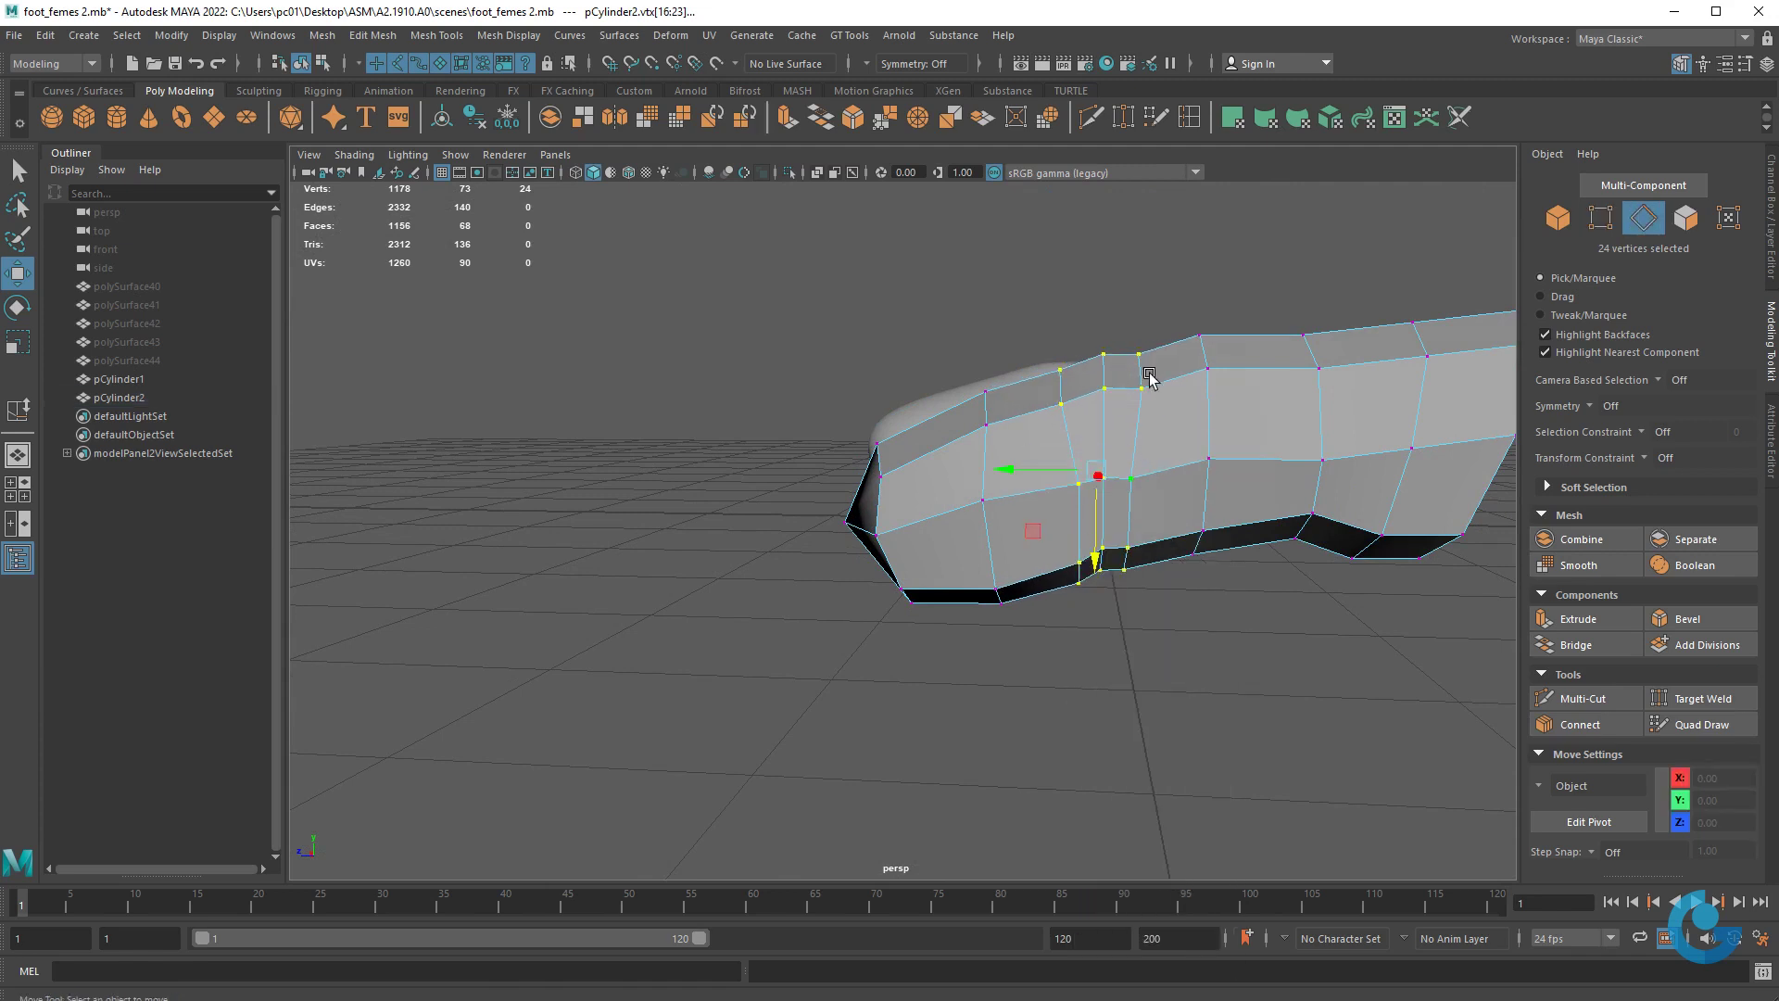
{"action": "double_click", "coordinate": [1106, 422]}
{"action": "mouse_move", "coordinate": [1100, 556]}
{"action": "left_mouse_down"}
{"action": "mouse_move", "coordinate": [1017, 540]}
{"action": "mouse_move", "coordinate": [1024, 593]}
{"action": "mouse_move", "coordinate": [1124, 603]}
{"action": "left_mouse_up"}
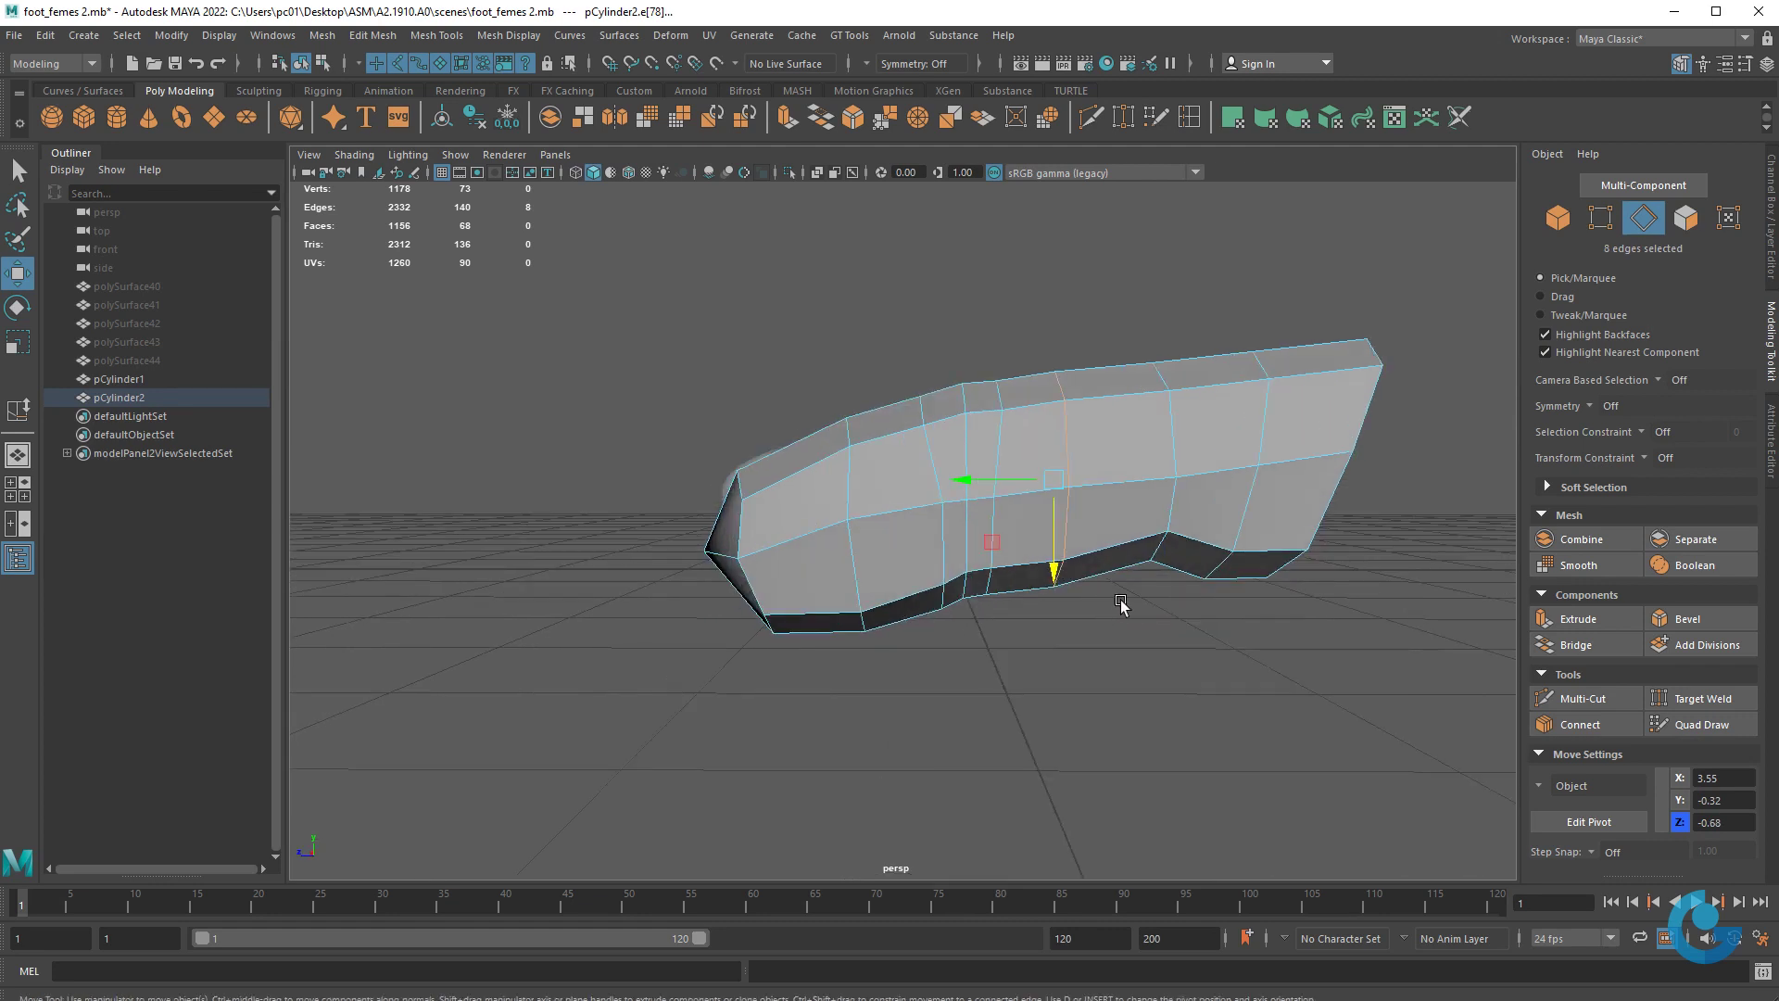
- Pull three sole vertices downward to start the arch
{"action": "right_click_drag", "start_coordinate": [1089, 589], "coordinate": [1131, 633]}
{"action": "left_click_drag", "start_coordinate": [1130, 633], "coordinate": [1108, 631], "text": "alt"}
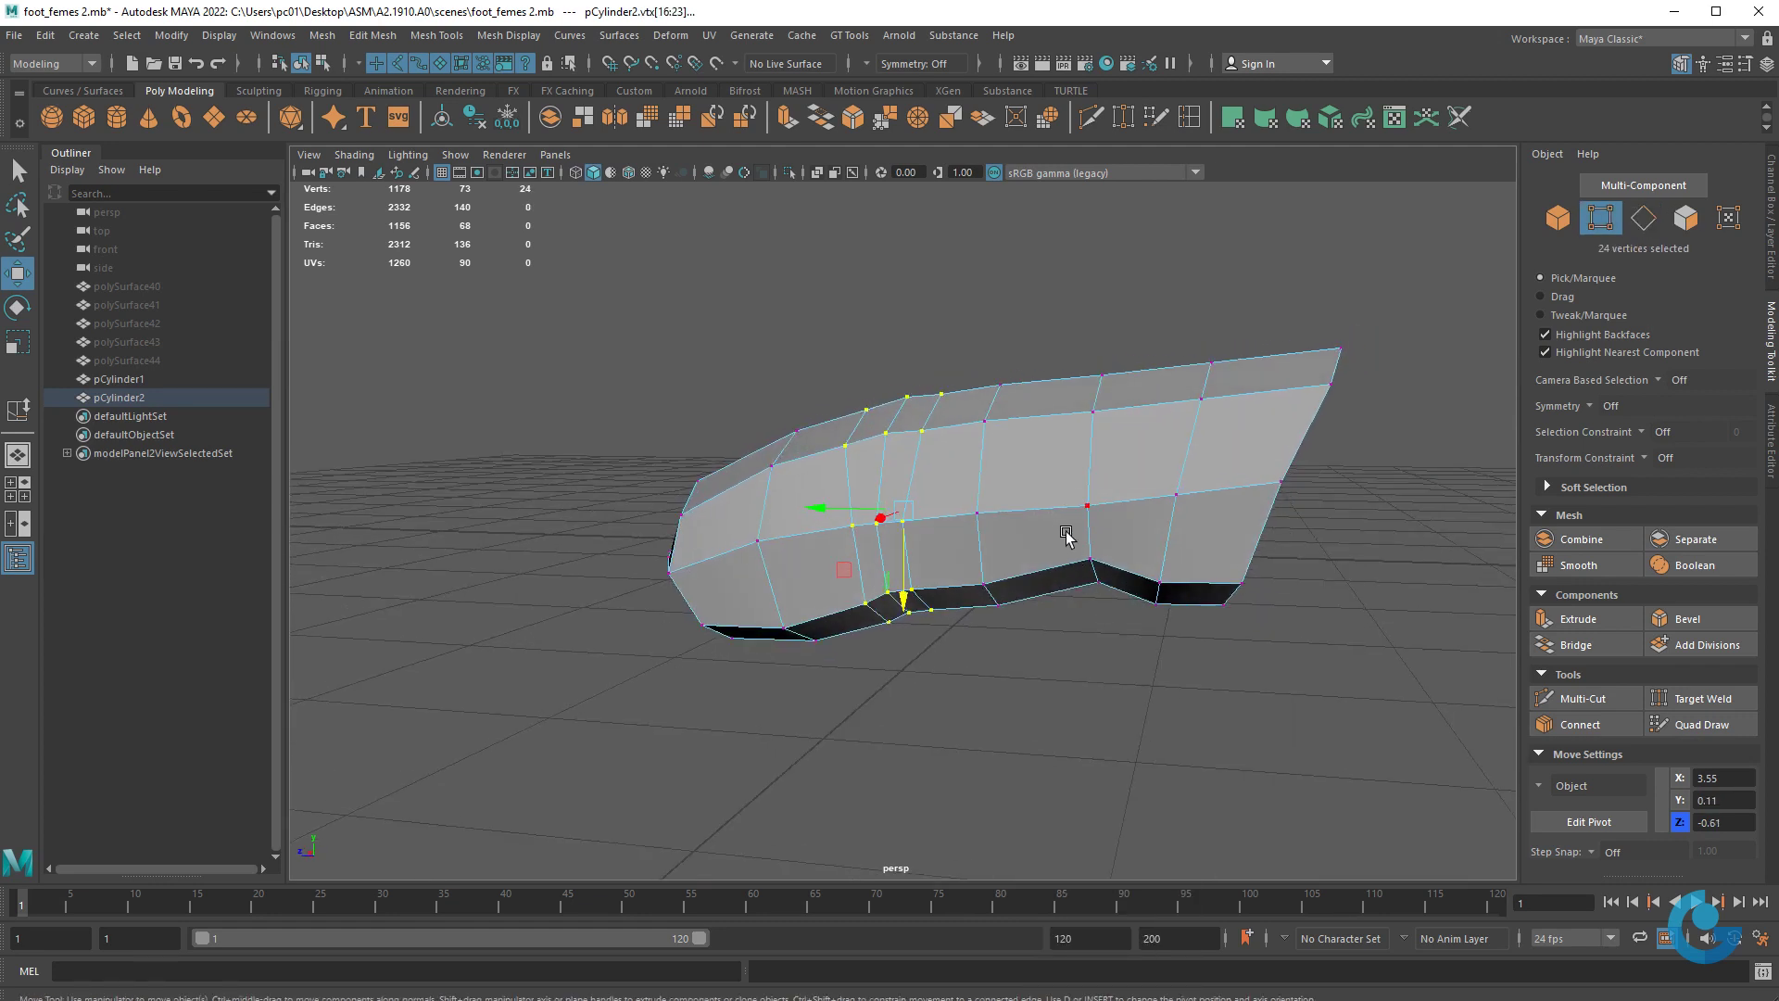
{"action": "mouse_move", "coordinate": [1065, 535]}
{"action": "left_mouse_down"}
{"action": "mouse_move", "coordinate": [1149, 621]}
{"action": "mouse_move", "coordinate": [1147, 664]}
{"action": "left_mouse_up"}
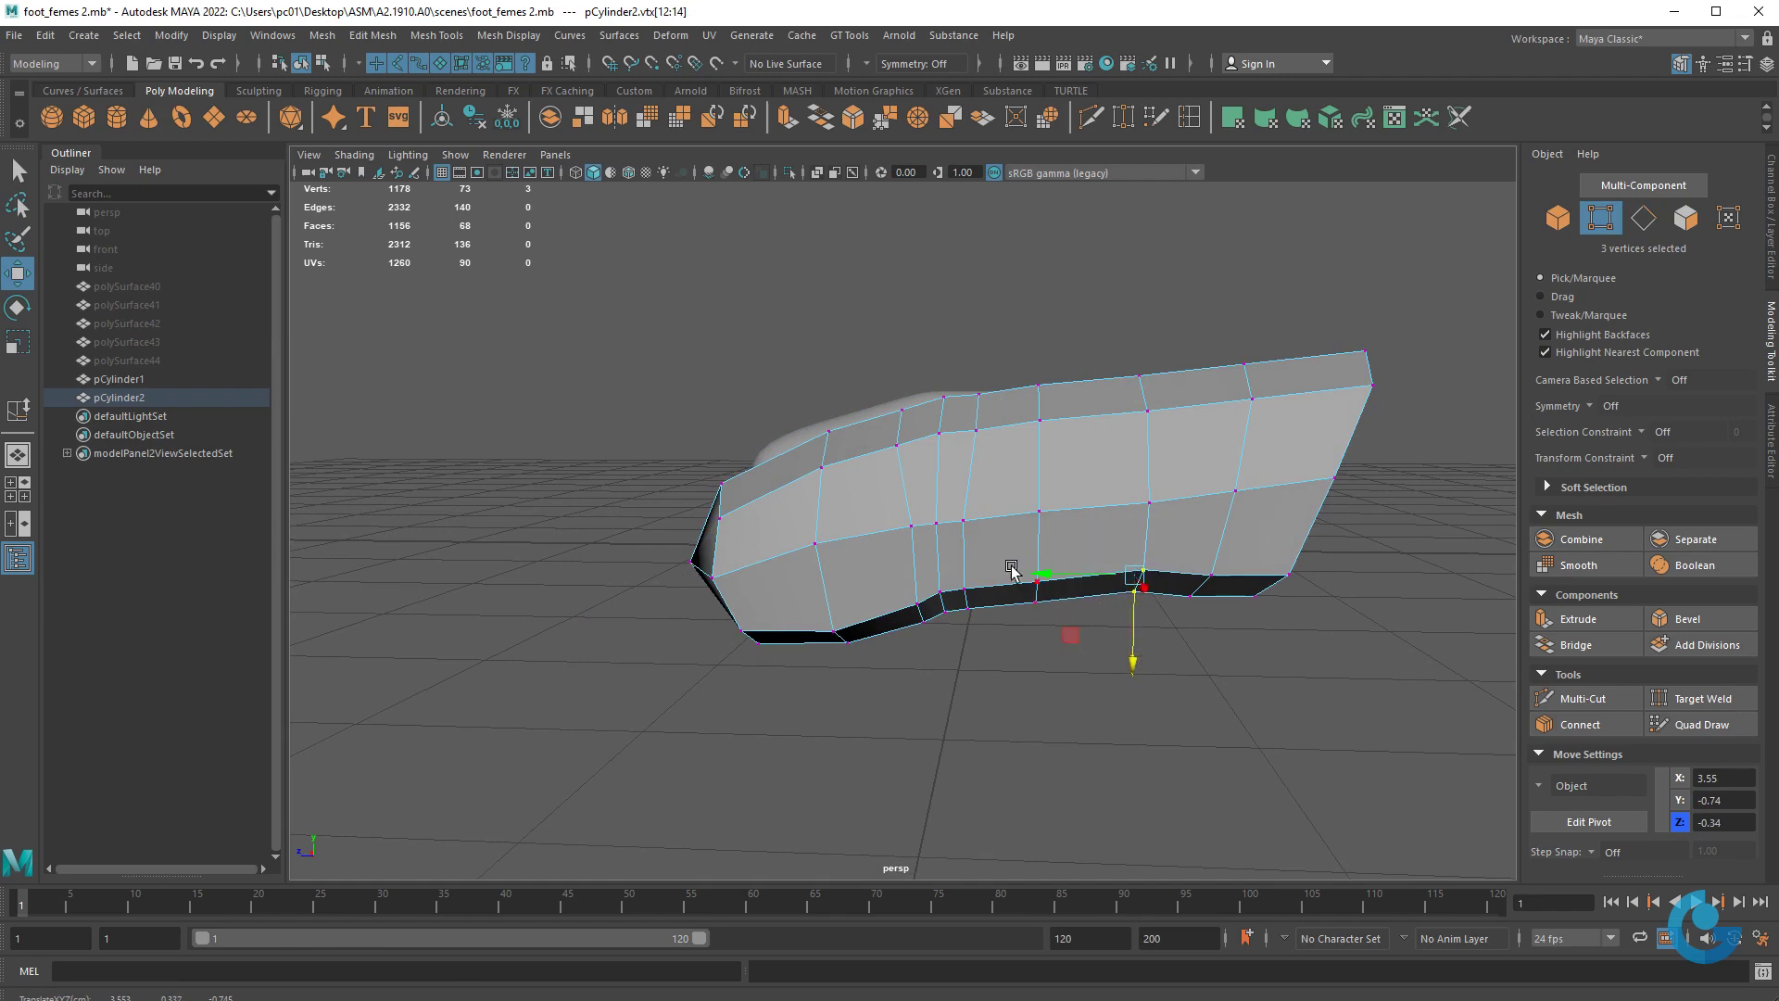
{"action": "left_click_drag", "start_coordinate": [1012, 569], "coordinate": [1305, 567], "text": "alt"}
{"action": "mouse_move", "coordinate": [1277, 491]}
{"action": "left_mouse_down", "text": "alt"}
{"action": "mouse_move", "coordinate": [1191, 679]}
{"action": "mouse_move", "coordinate": [1394, 680]}
{"action": "mouse_move", "coordinate": [1124, 653]}
{"action": "mouse_move", "coordinate": [1180, 654]}
{"action": "mouse_move", "coordinate": [1051, 681]}
{"action": "mouse_move", "coordinate": [950, 587]}
{"action": "mouse_move", "coordinate": [1350, 814]}
{"action": "mouse_move", "coordinate": [1238, 615]}
{"action": "mouse_move", "coordinate": [1184, 676]}
{"action": "mouse_move", "coordinate": [1172, 660]}
{"action": "left_mouse_up", "text": "alt"}
- Select the pointed-end vertices and scale them narrower along X
{"action": "left_click_drag", "start_coordinate": [987, 492], "coordinate": [1404, 681]}
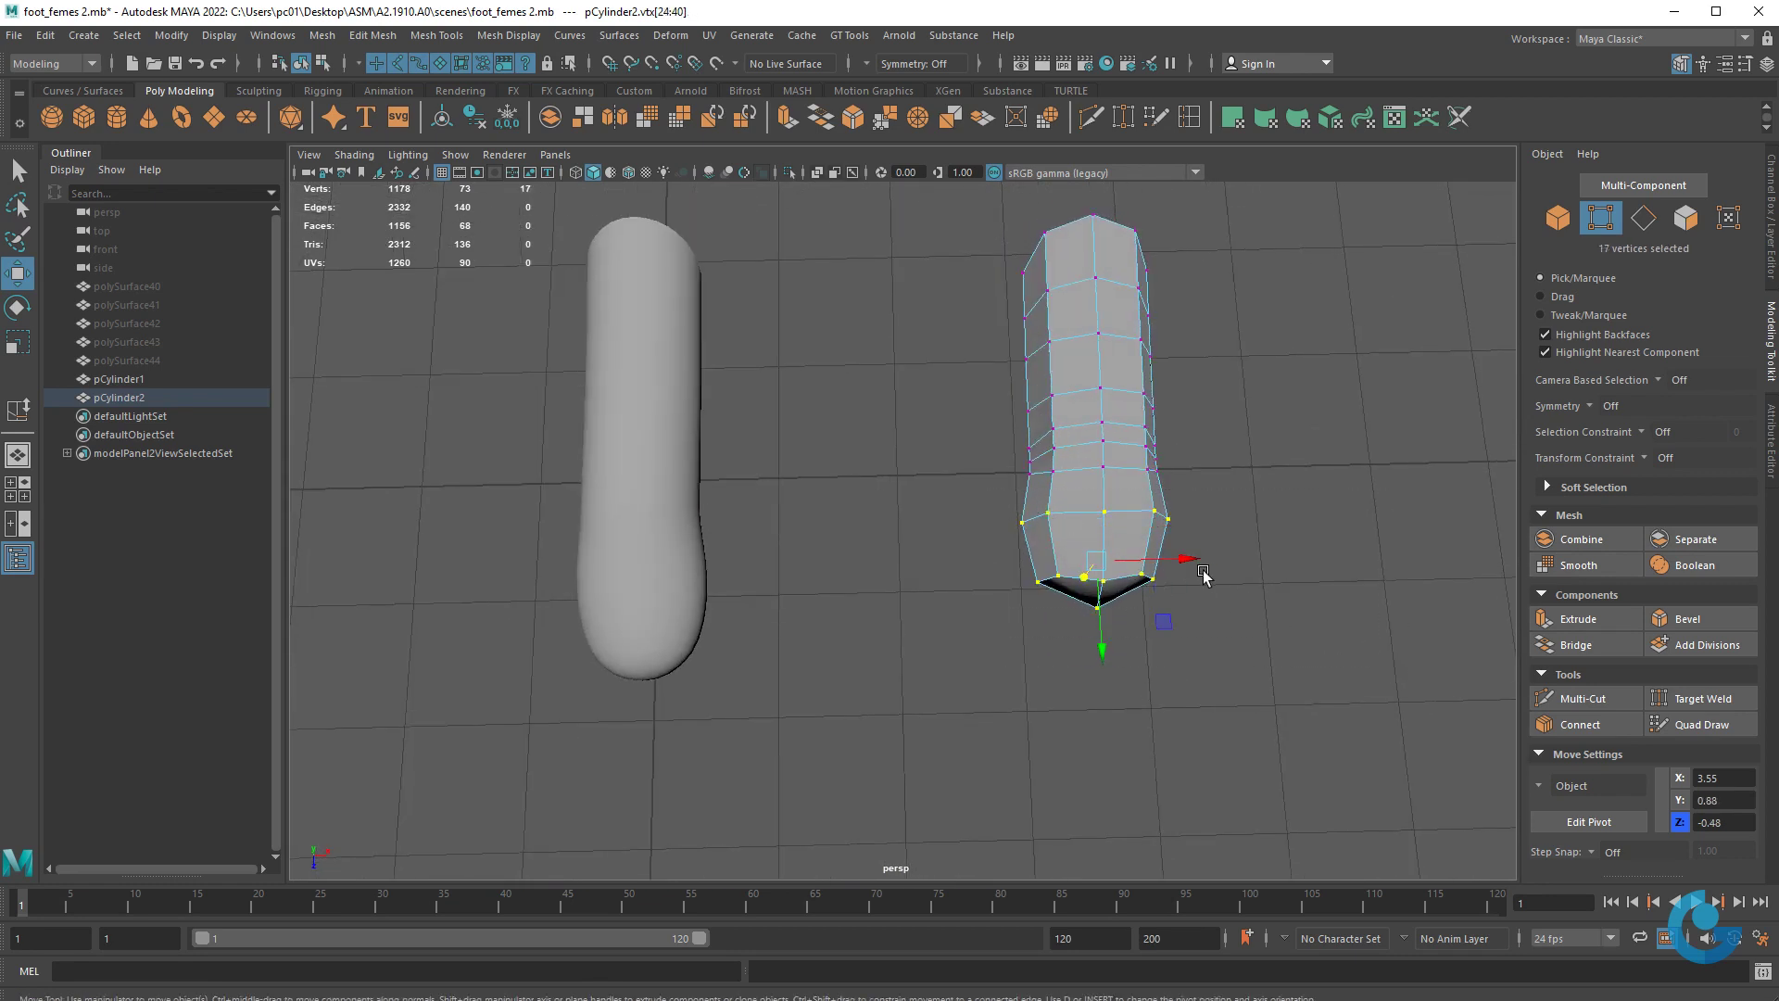
{"action": "key", "text": "e"}
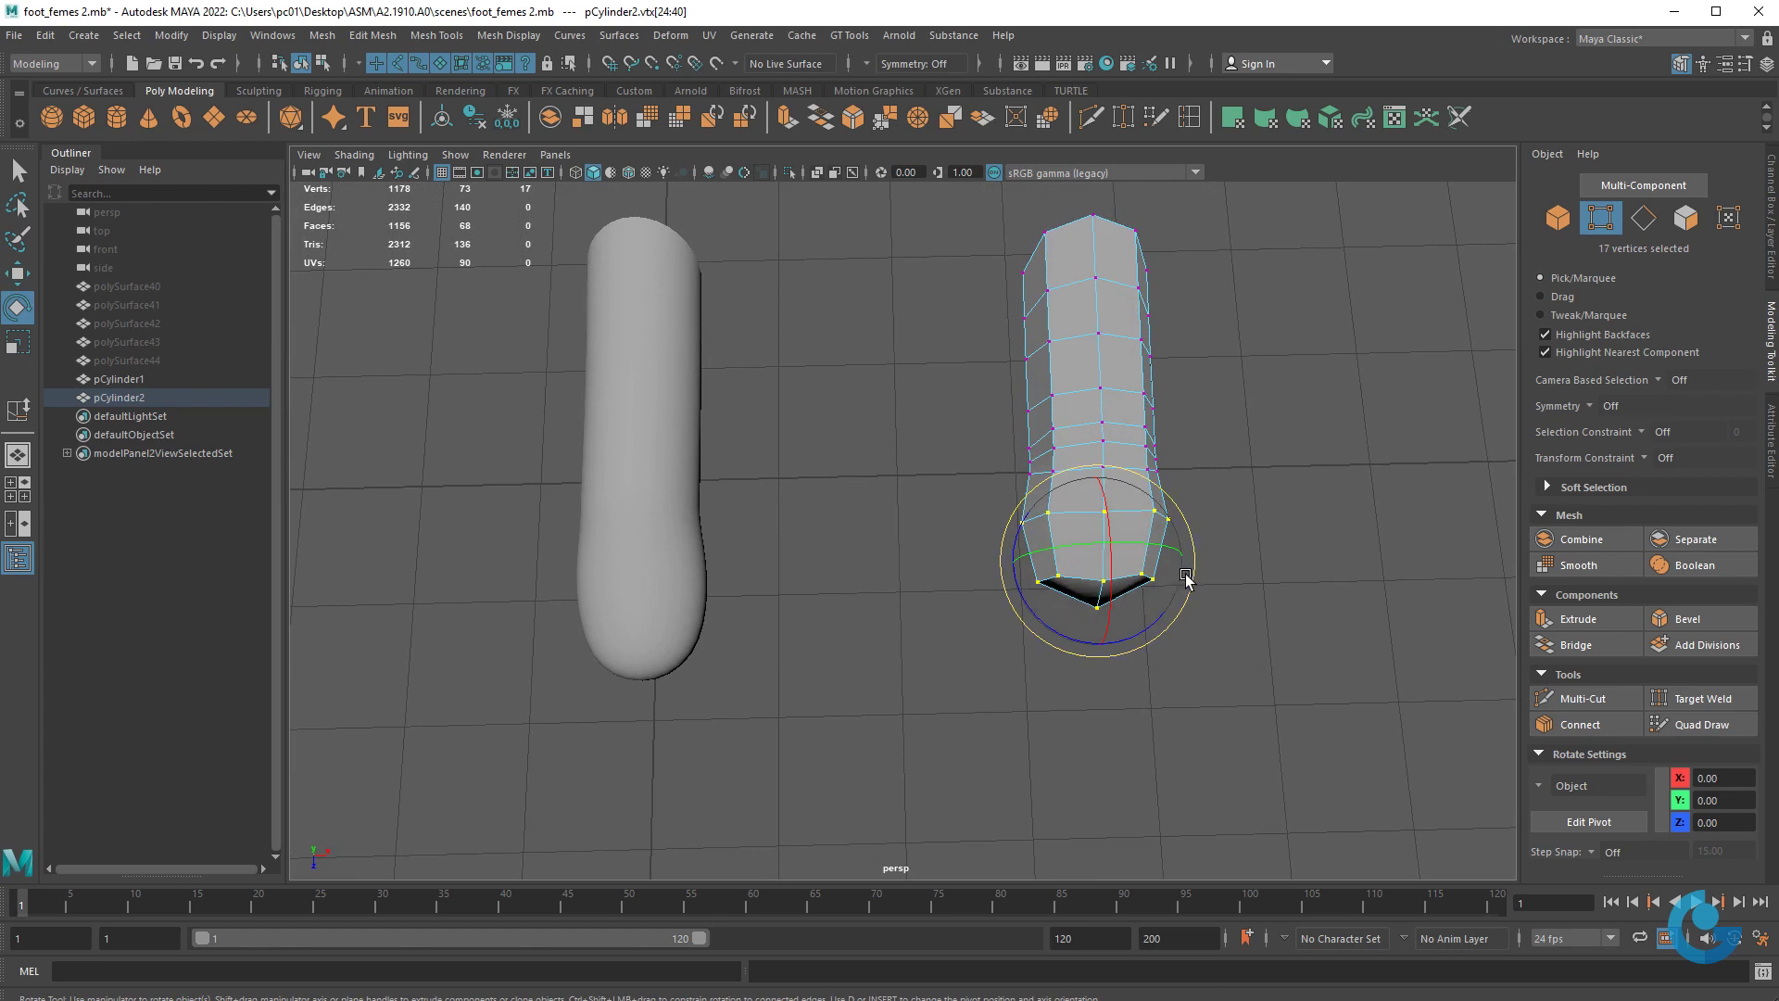
{"action": "key", "text": "r"}
{"action": "left_click_drag", "start_coordinate": [1187, 558], "coordinate": [762, 413]}
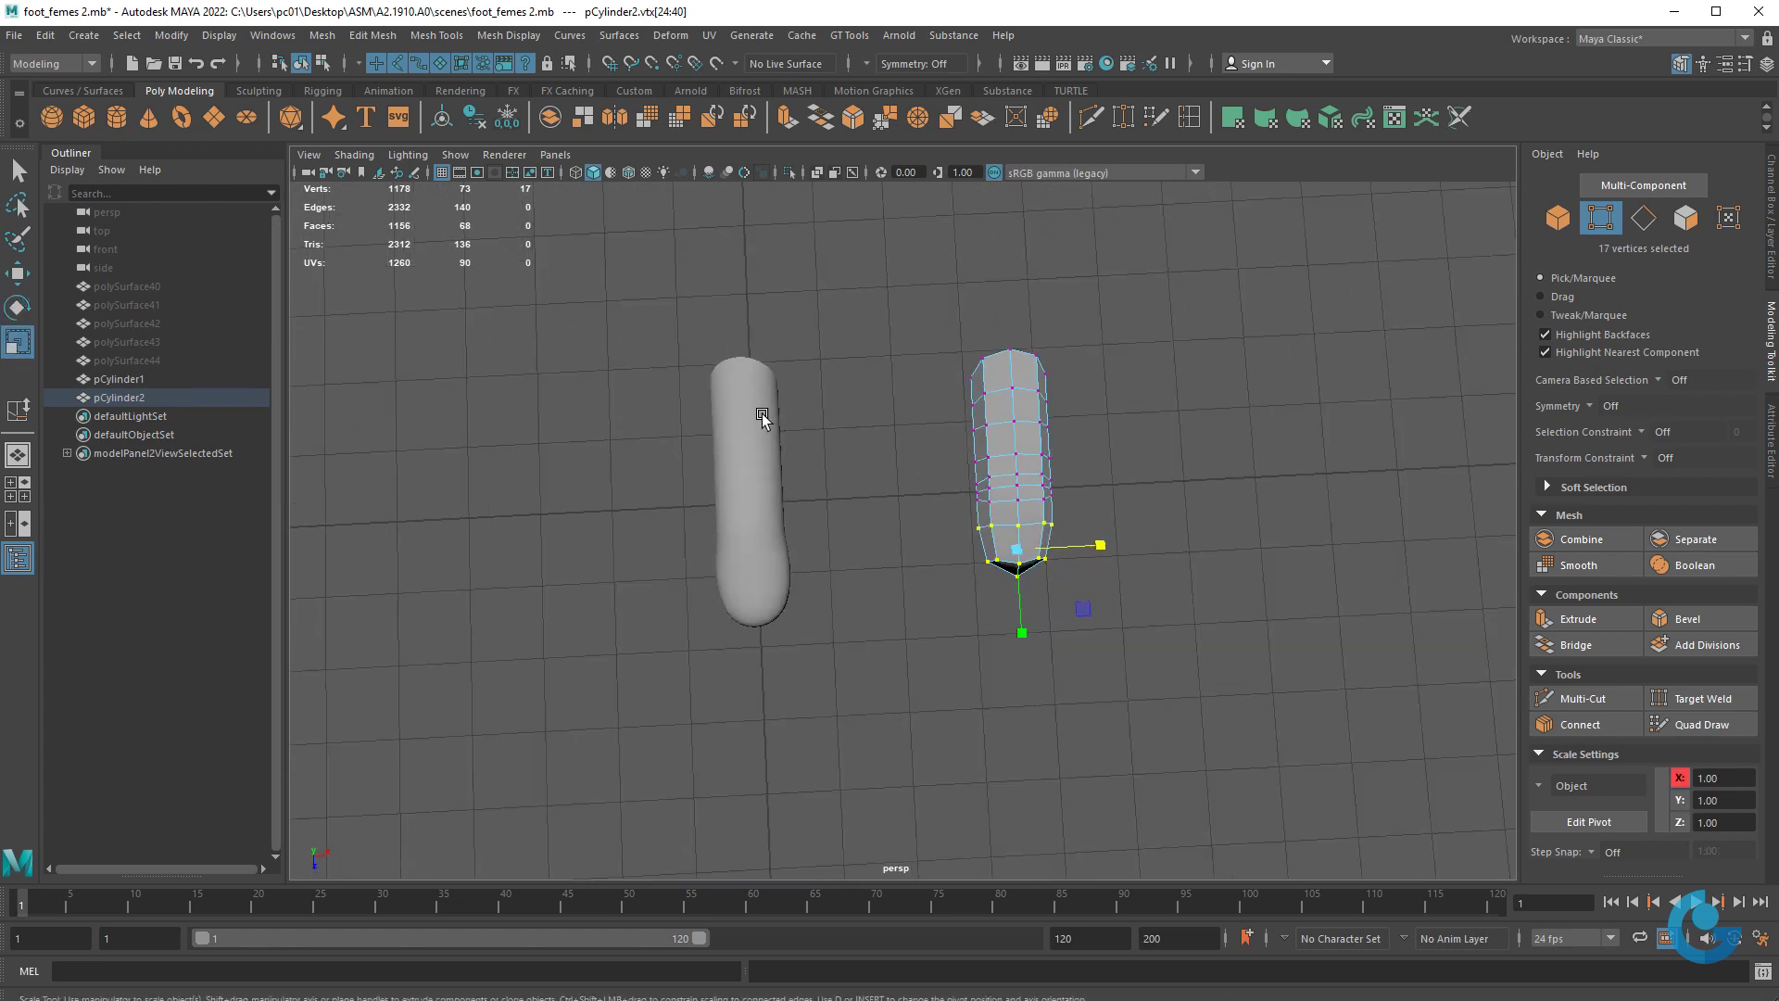
{"action": "mouse_move", "coordinate": [762, 413]}
{"action": "right_mouse_down", "text": "alt"}
{"action": "mouse_move", "coordinate": [997, 461]}
{"action": "mouse_move", "coordinate": [1317, 573]}
{"action": "right_mouse_up", "text": "alt"}
{"action": "mouse_move", "coordinate": [1164, 448]}
{"action": "middle_mouse_down", "text": "alt"}
{"action": "mouse_move", "coordinate": [1139, 463]}
{"action": "mouse_move", "coordinate": [1116, 444]}
{"action": "mouse_move", "coordinate": [1101, 475]}
{"action": "middle_mouse_up", "text": "alt"}
- Select the foot's edge loops and pinch a lower loop inward to 0.944 in X
{"action": "right_click_drag", "start_coordinate": [1025, 489], "coordinate": [1024, 421]}
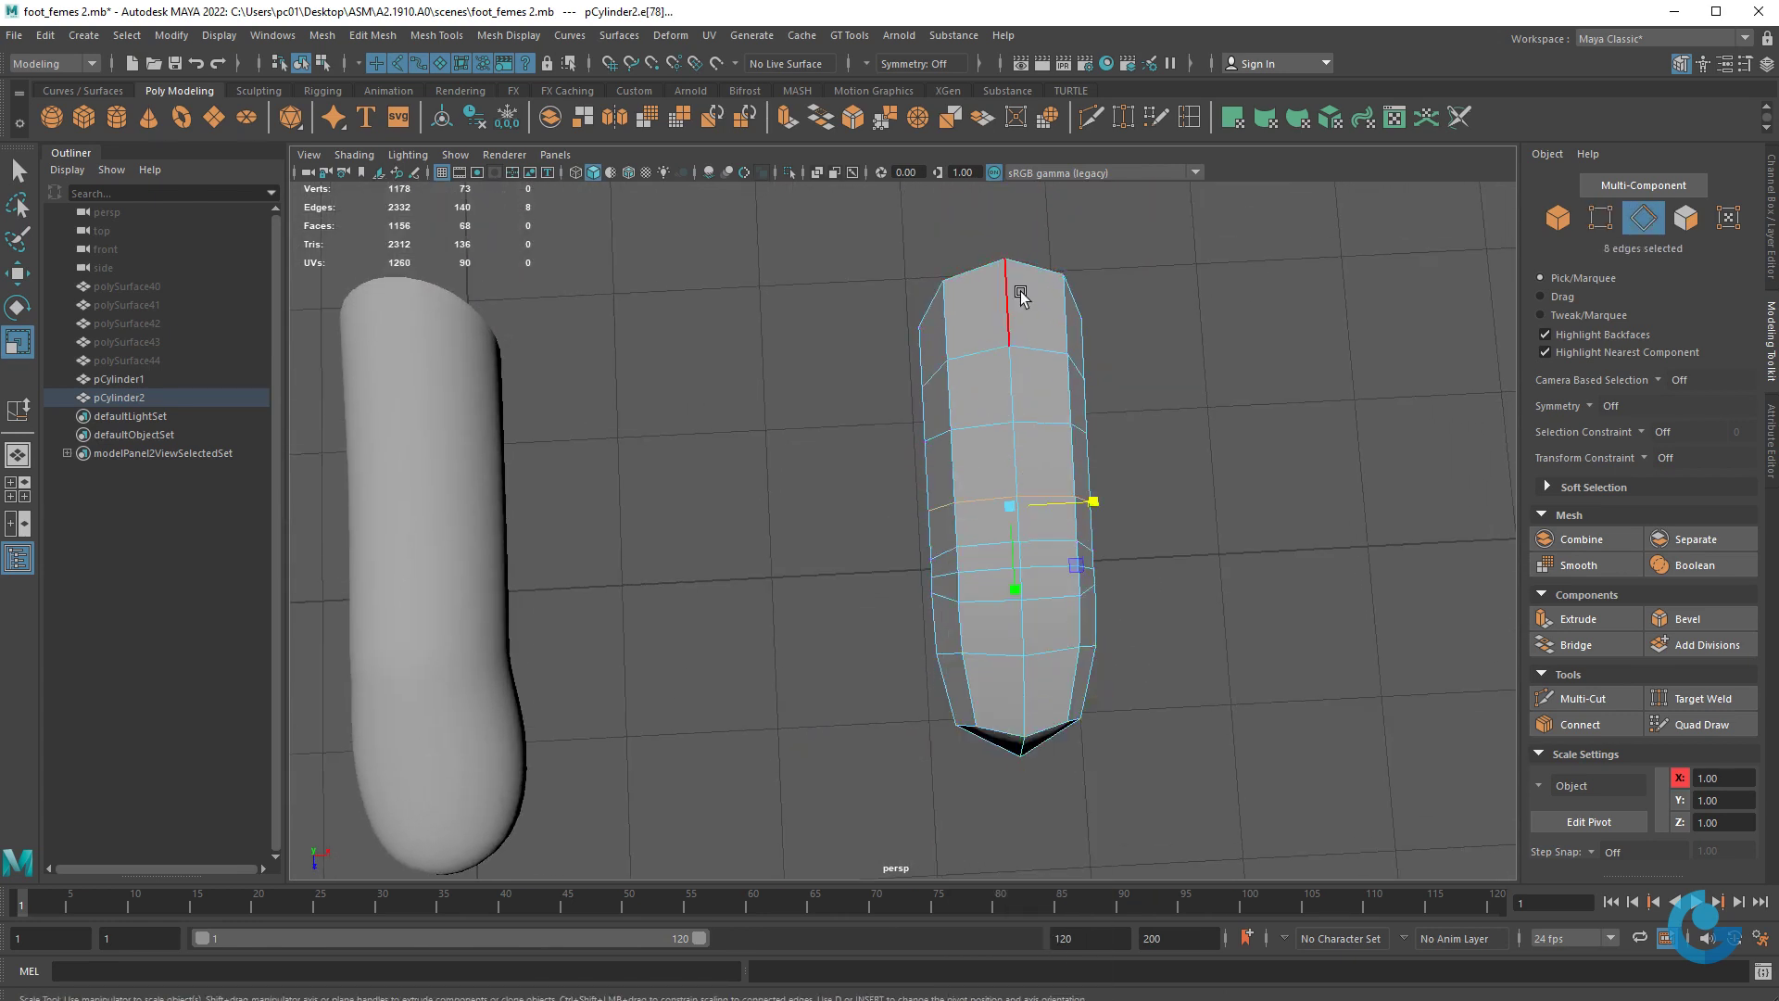
{"action": "double_click", "coordinate": [1041, 270]}
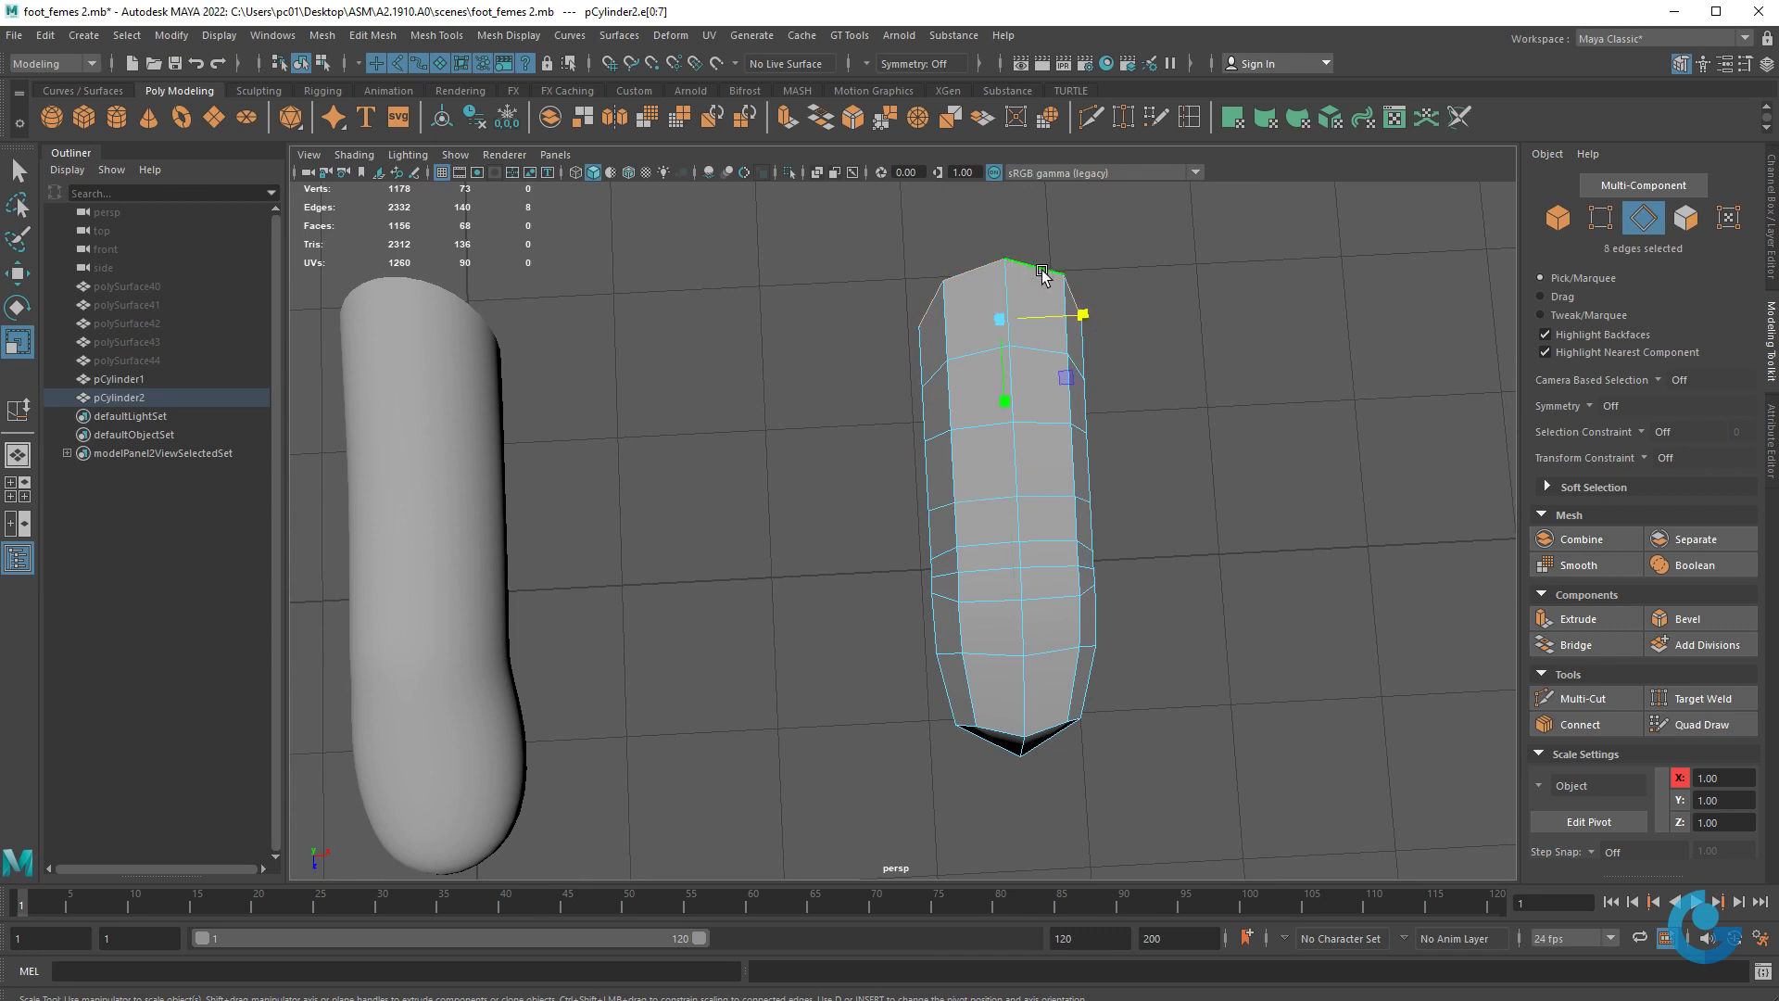
{"action": "double_click", "coordinate": [1039, 349]}
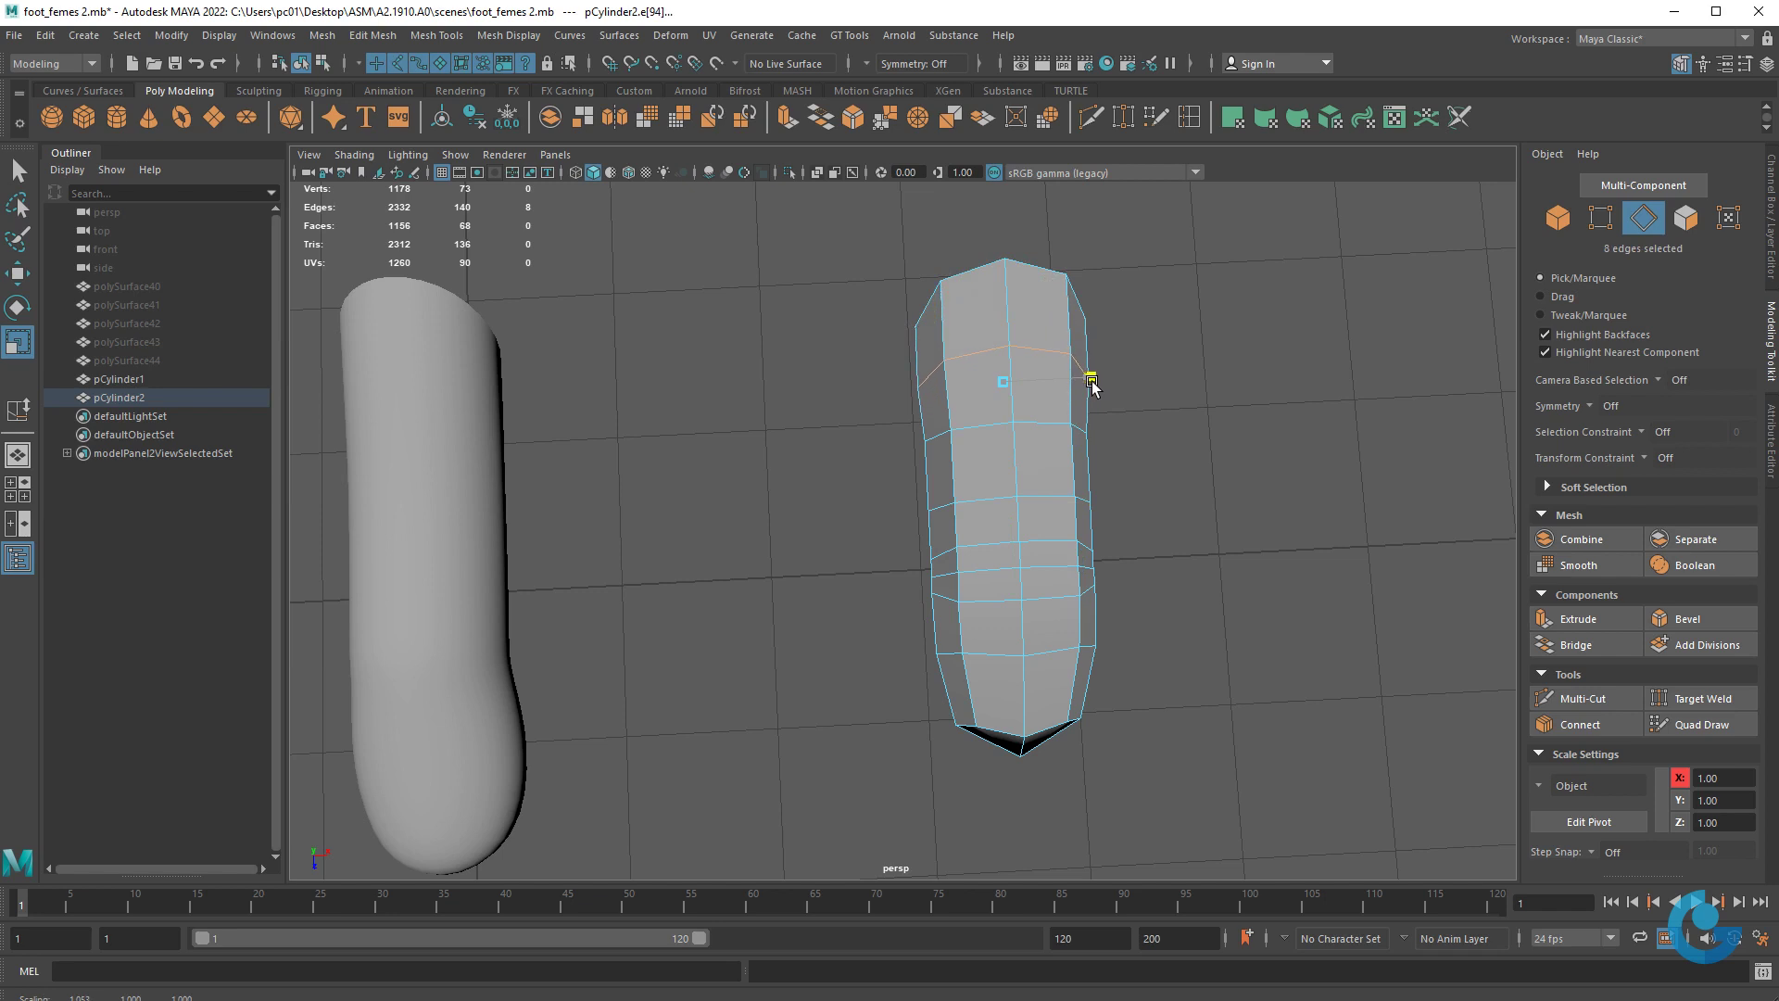
{"action": "left_click", "coordinate": [1043, 425]}
{"action": "double_click", "coordinate": [1042, 426]}
{"action": "double_click", "coordinate": [1035, 497]}
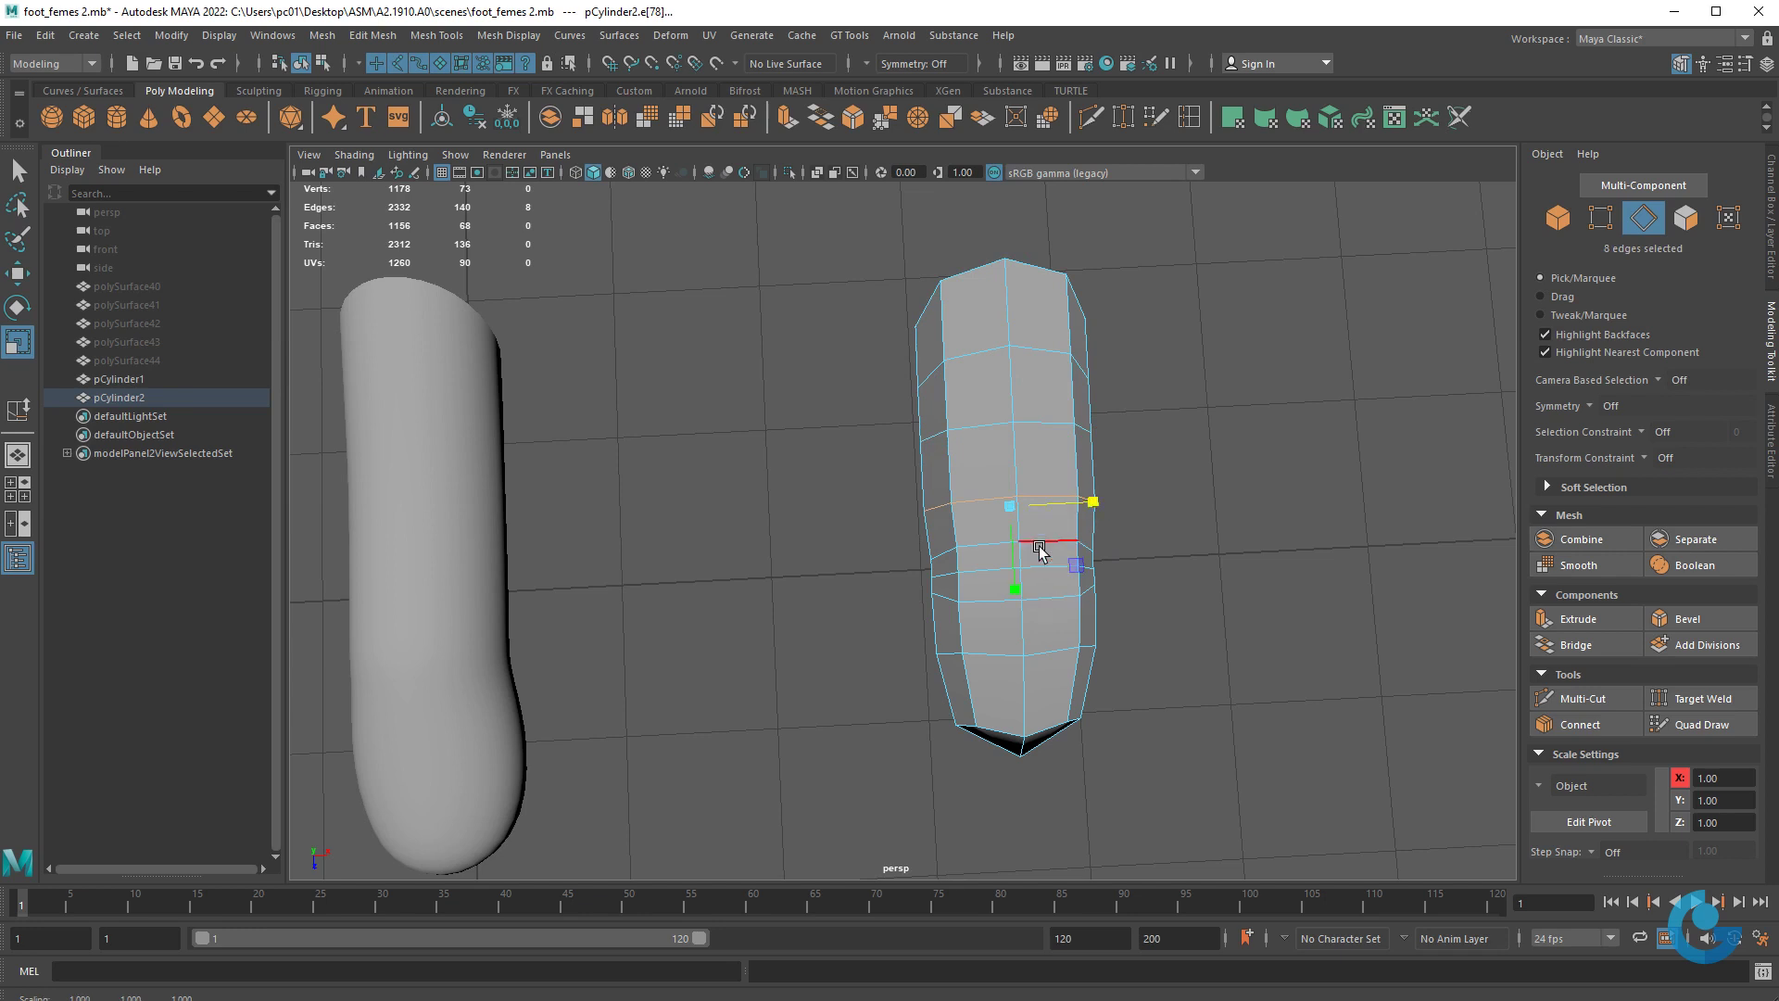
{"action": "left_click", "coordinate": [1040, 547]}
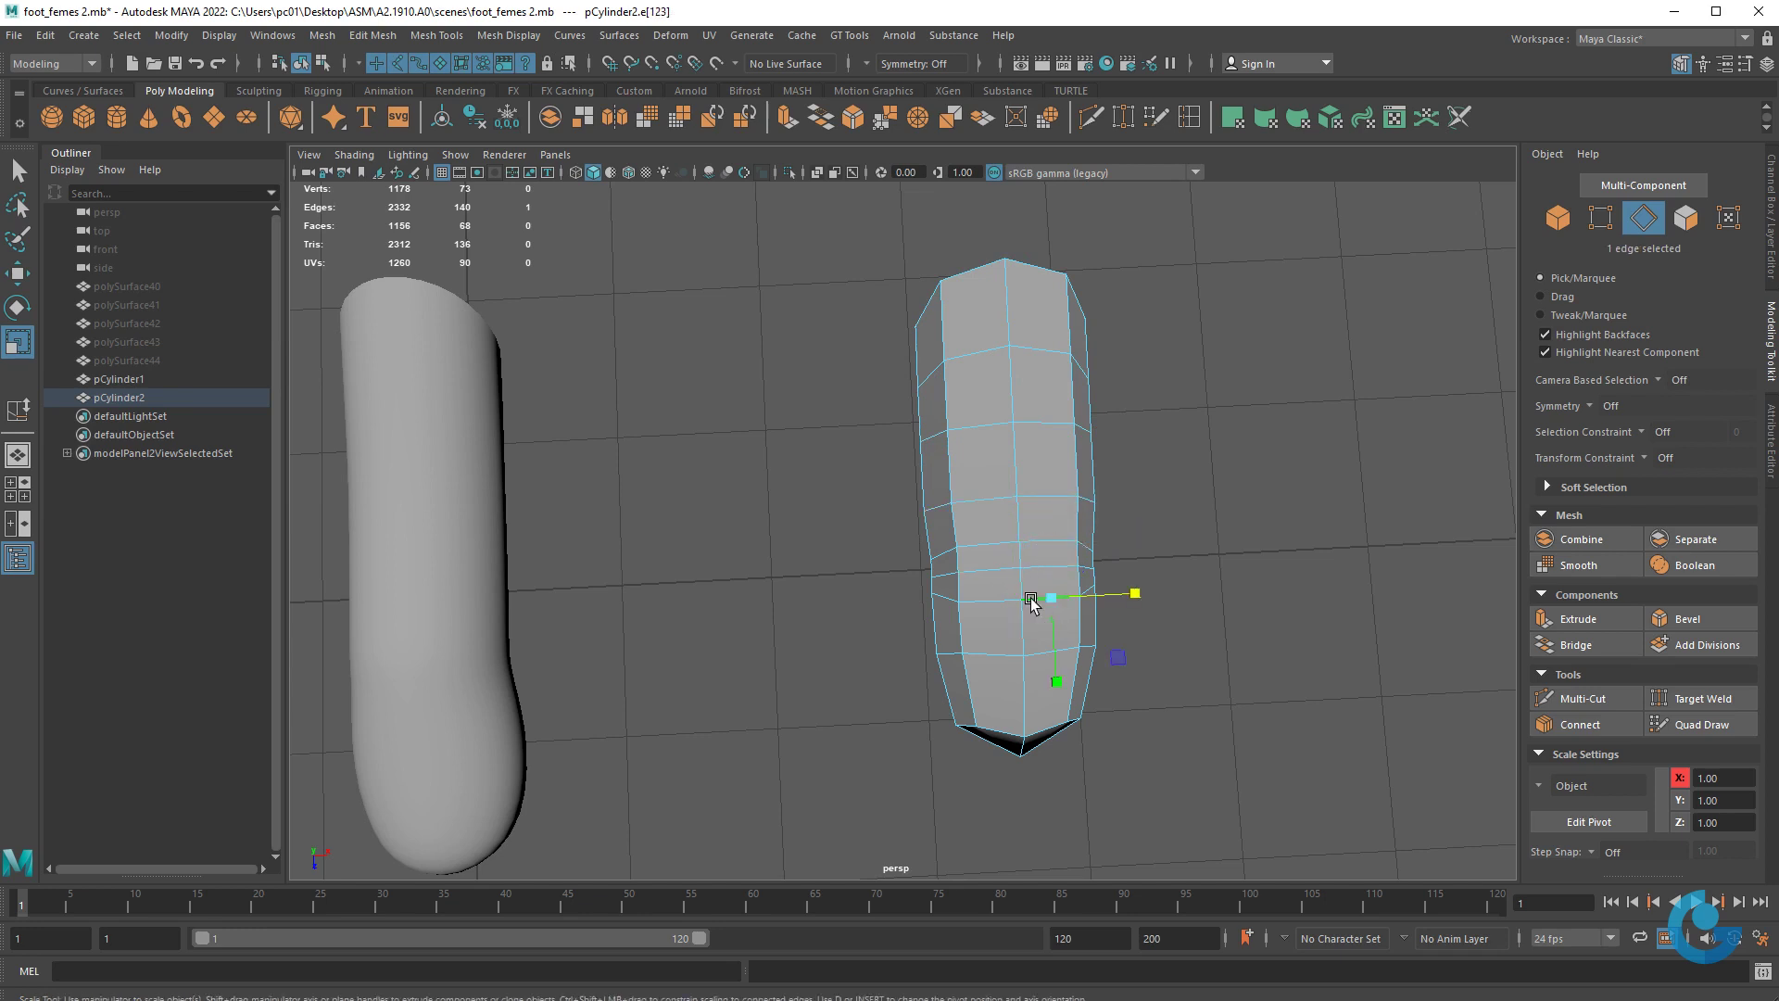
{"action": "double_click", "coordinate": [1093, 596]}
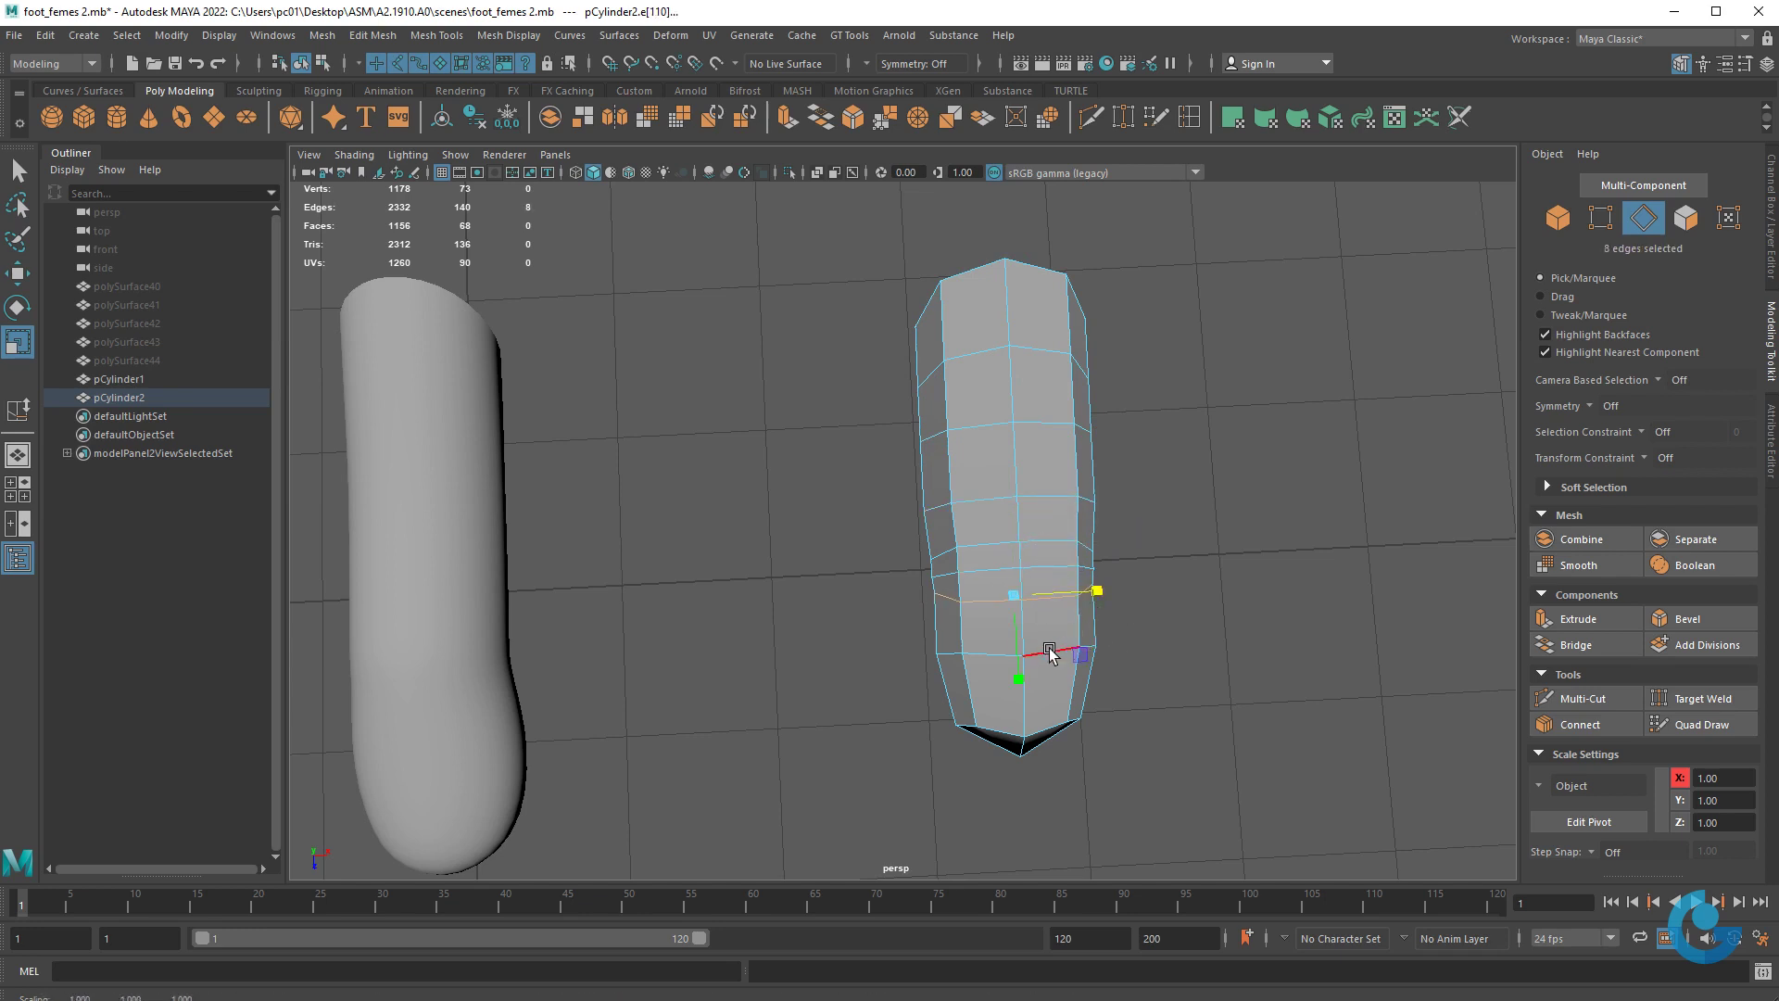
{"action": "double_click", "coordinate": [1059, 652]}
{"action": "mouse_move", "coordinate": [1098, 648]}
{"action": "left_mouse_down"}
{"action": "mouse_move", "coordinate": [953, 592]}
{"action": "mouse_move", "coordinate": [1056, 574]}
{"action": "mouse_move", "coordinate": [1159, 615]}
{"action": "mouse_move", "coordinate": [1036, 595]}
{"action": "mouse_move", "coordinate": [1029, 524]}
{"action": "mouse_move", "coordinate": [1109, 486]}
{"action": "mouse_move", "coordinate": [1037, 575]}
{"action": "mouse_move", "coordinate": [1024, 661]}
{"action": "mouse_move", "coordinate": [957, 642]}
{"action": "left_mouse_up"}
- Select two sole edges and constrain their move to vertical
{"action": "left_click", "coordinate": [1066, 533]}
{"action": "key", "text": "w"}
{"action": "left_click", "coordinate": [959, 640]}
- In side view, select the toe-tip vertices and nudge them slightly higher
{"action": "left_click_drag", "start_coordinate": [1031, 637], "coordinate": [1025, 635], "text": "alt"}
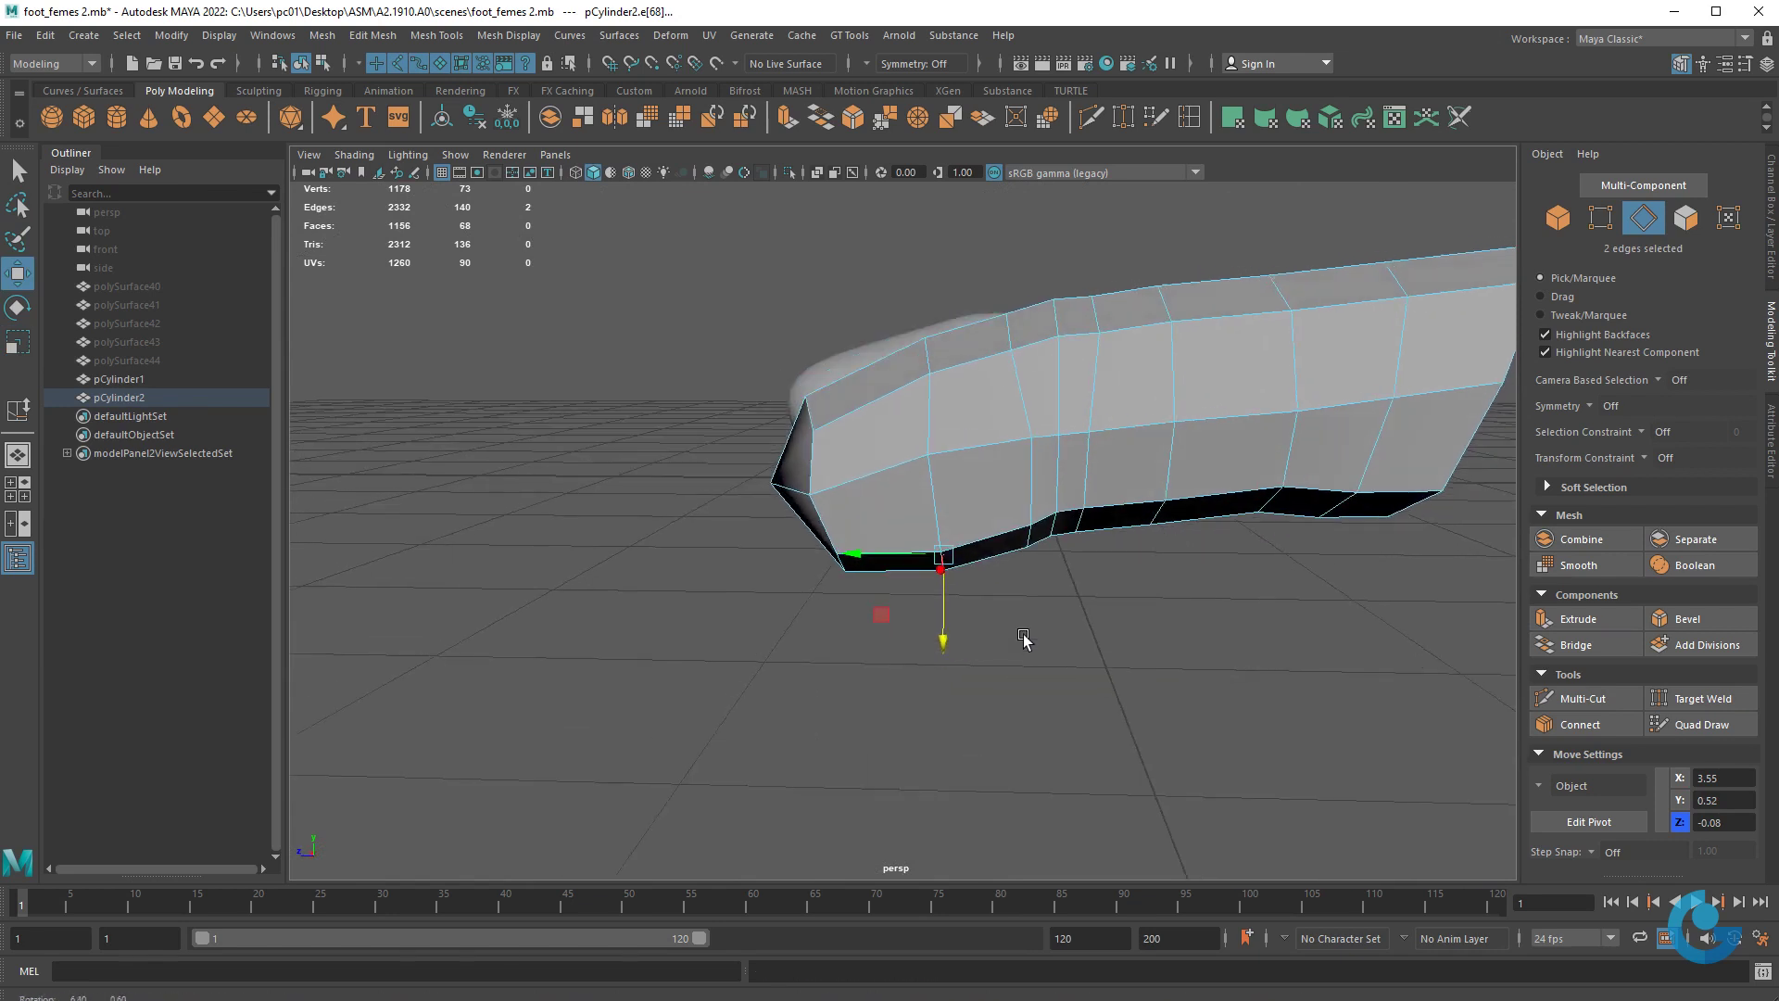
{"action": "left_click", "coordinate": [941, 420]}
{"action": "double_click", "coordinate": [941, 420]}
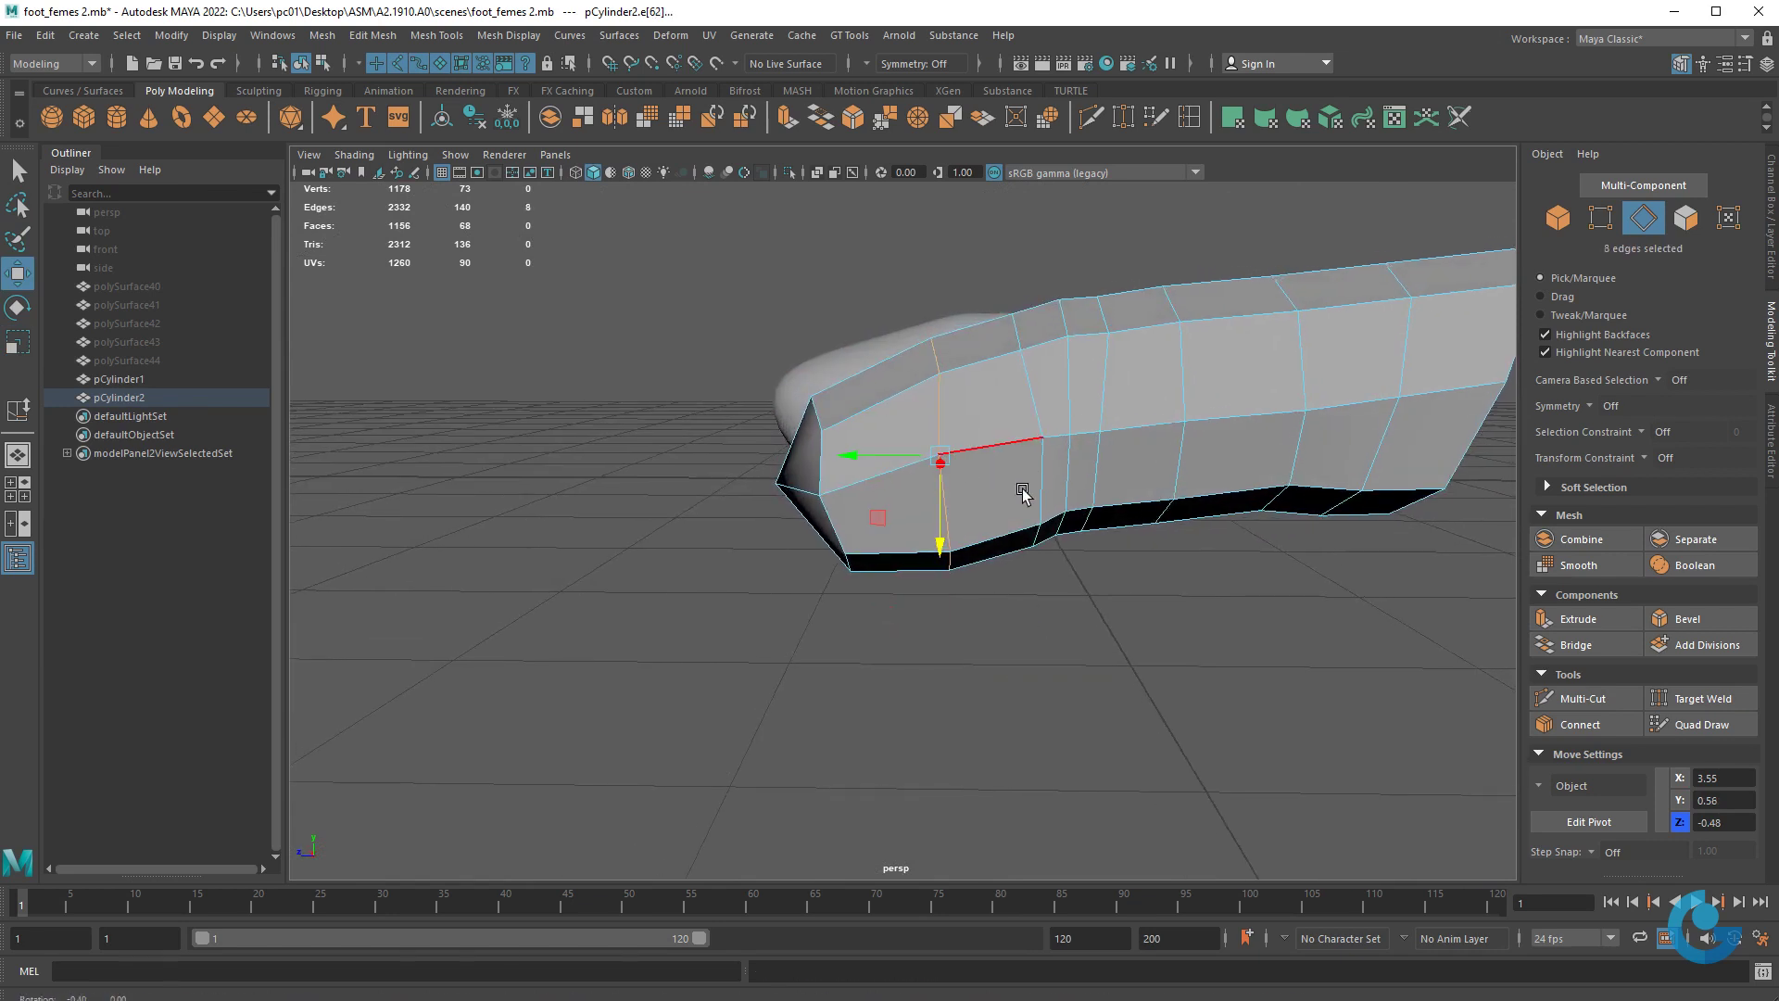
{"action": "mouse_move", "coordinate": [1021, 488]}
{"action": "left_mouse_down", "text": "alt"}
{"action": "mouse_move", "coordinate": [909, 497]}
{"action": "mouse_move", "coordinate": [930, 479]}
{"action": "left_mouse_up", "text": "alt"}
{"action": "key", "text": "space"}
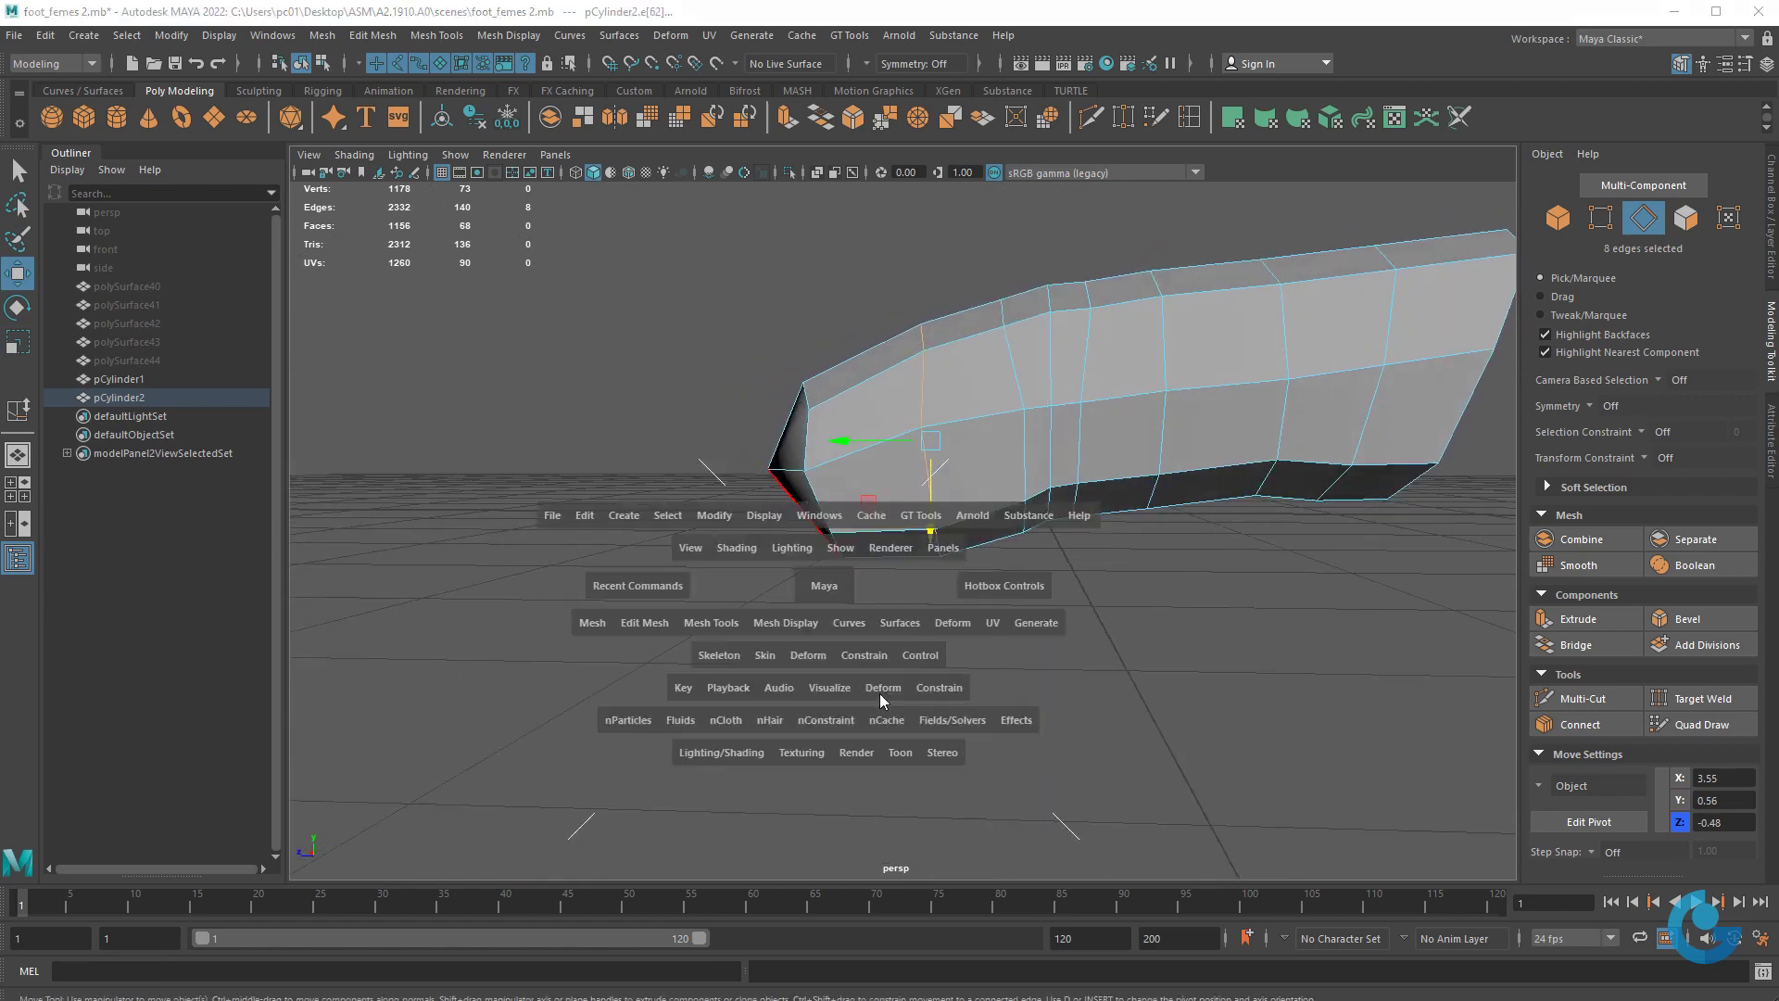
{"action": "key", "text": "space"}
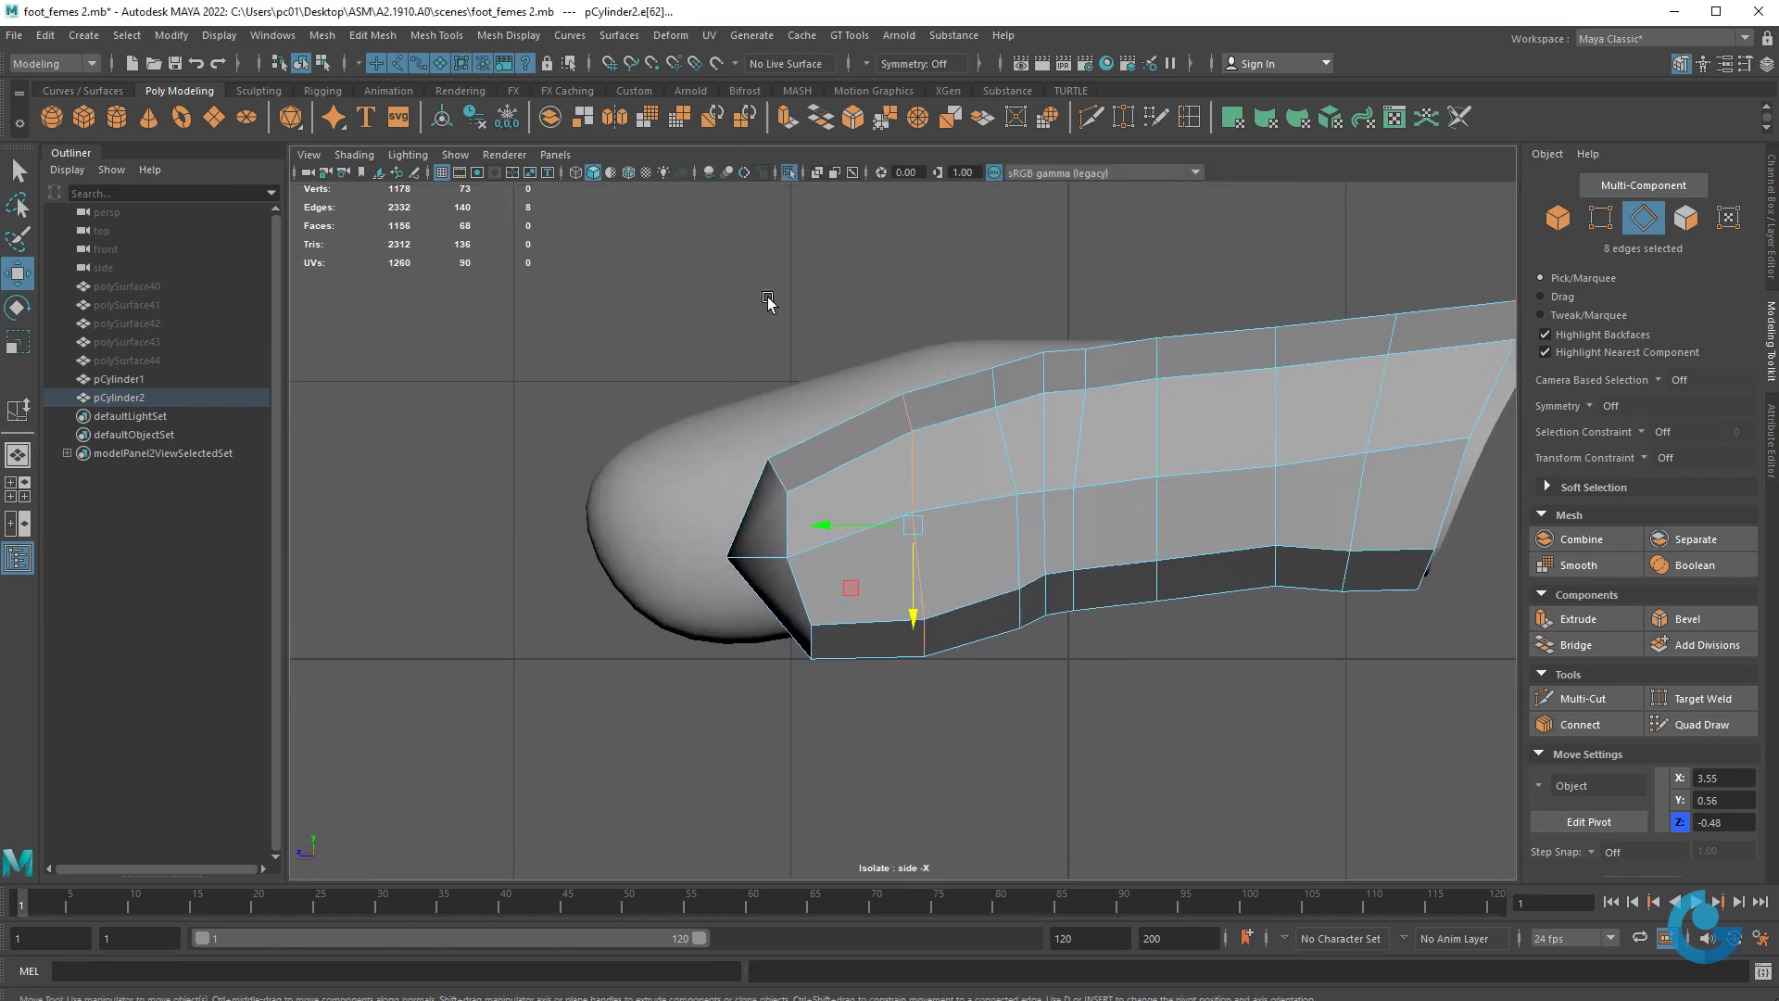
{"action": "right_click_drag", "start_coordinate": [767, 301], "coordinate": [681, 296]}
{"action": "mouse_move", "coordinate": [661, 294]}
{"action": "left_mouse_down"}
{"action": "mouse_move", "coordinate": [965, 598]}
{"action": "mouse_move", "coordinate": [961, 581]}
{"action": "left_mouse_up"}
{"action": "left_click_drag", "start_coordinate": [821, 567], "coordinate": [824, 590]}
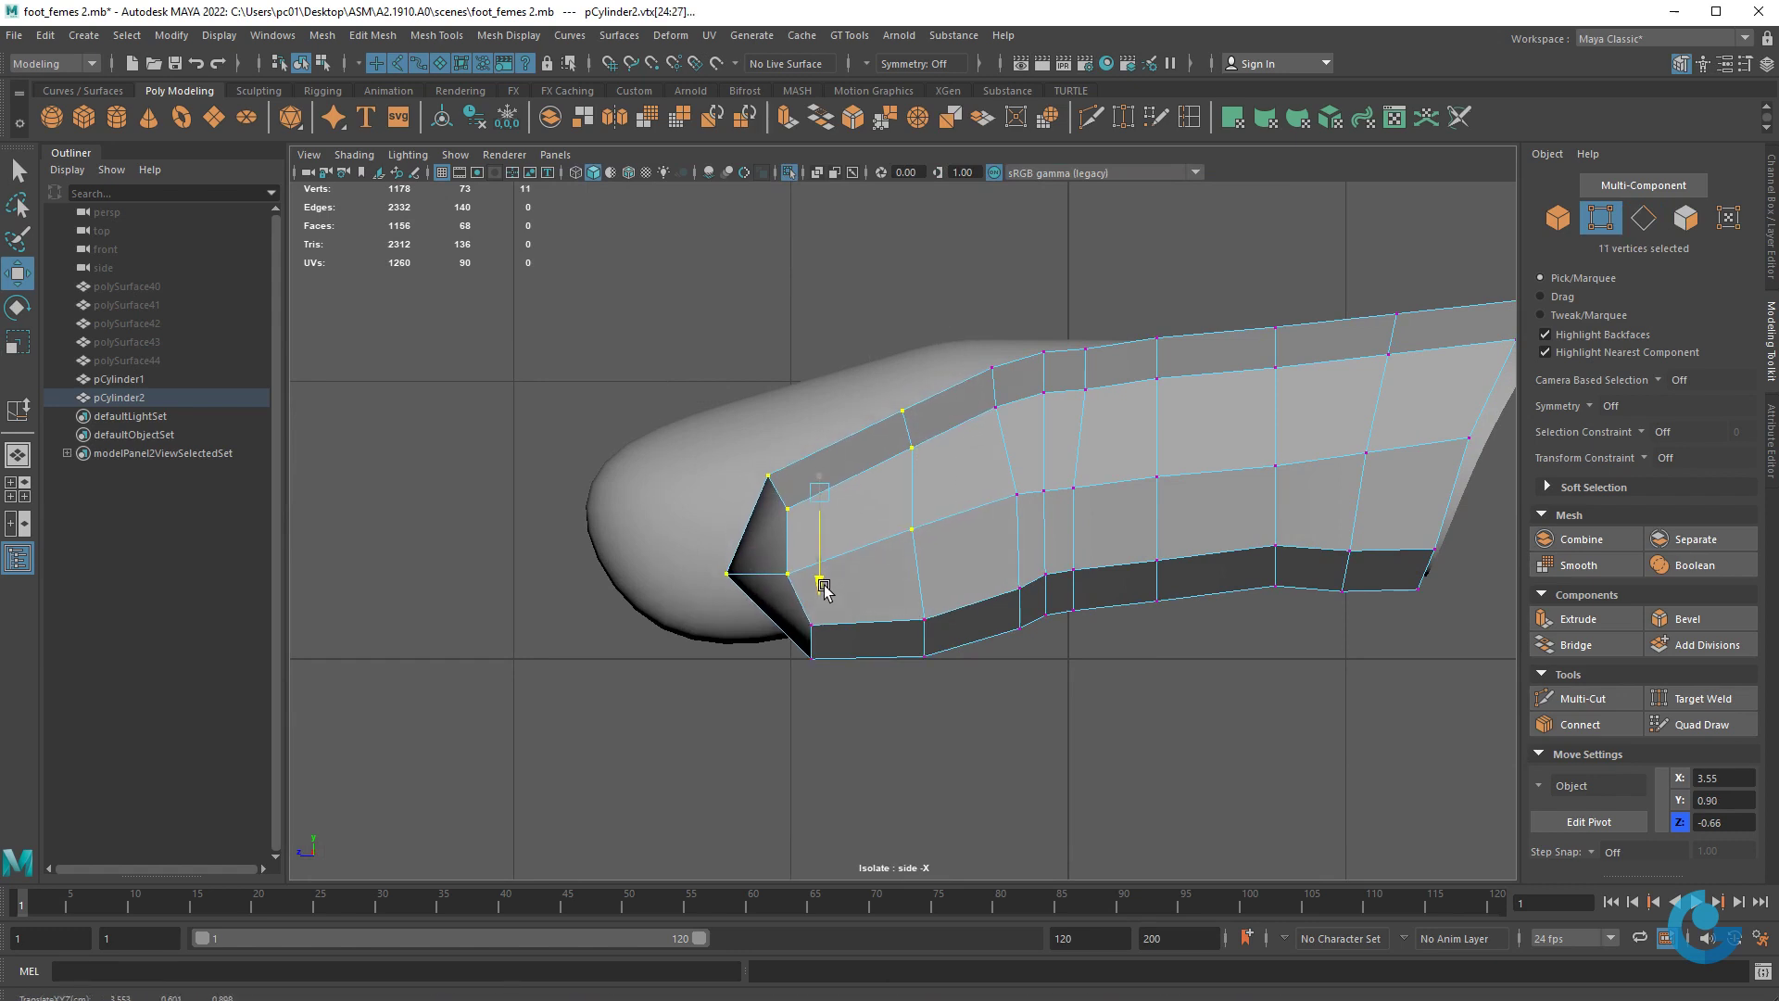
{"action": "left_click_drag", "start_coordinate": [824, 590], "coordinate": [823, 584]}
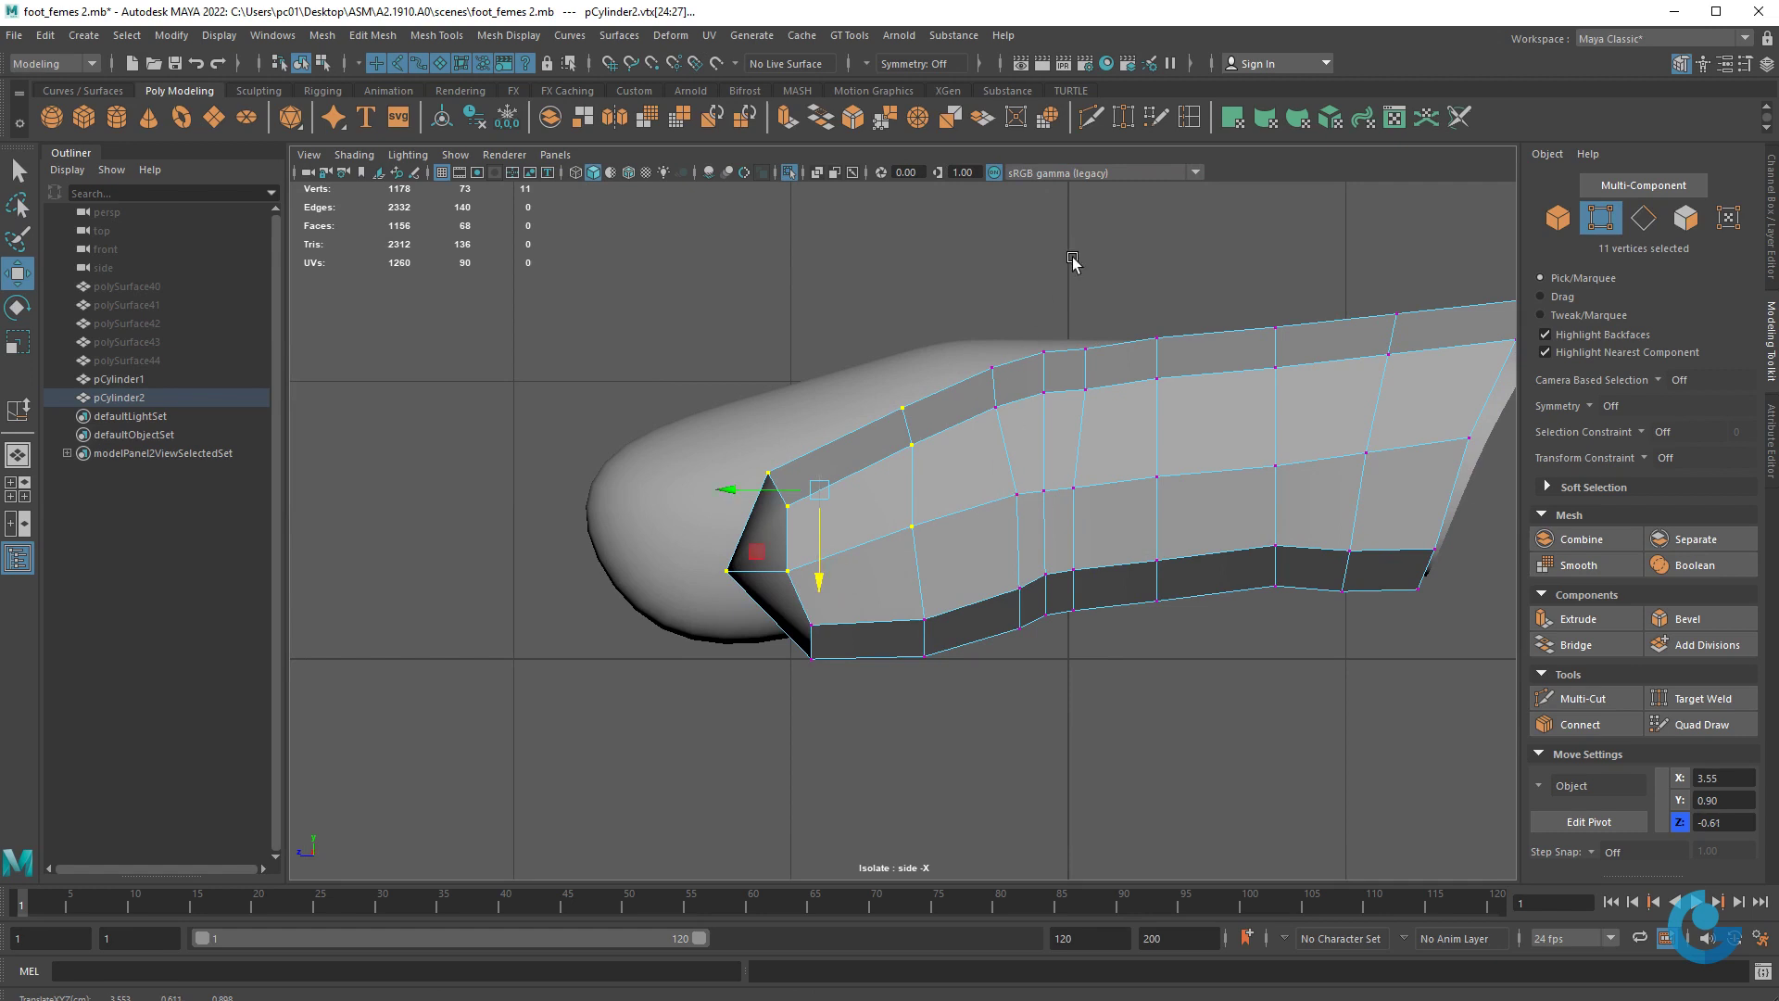
{"action": "scroll", "coordinate": [1220, 500], "scroll_direction": "up", "scroll_amount": 1}
{"action": "scroll", "coordinate": [1146, 501], "scroll_direction": "up", "scroll_amount": 1}
- Preview pCylinder2 smoothed, return to object mode and begin moving it along Y
{"action": "key", "text": "3"}
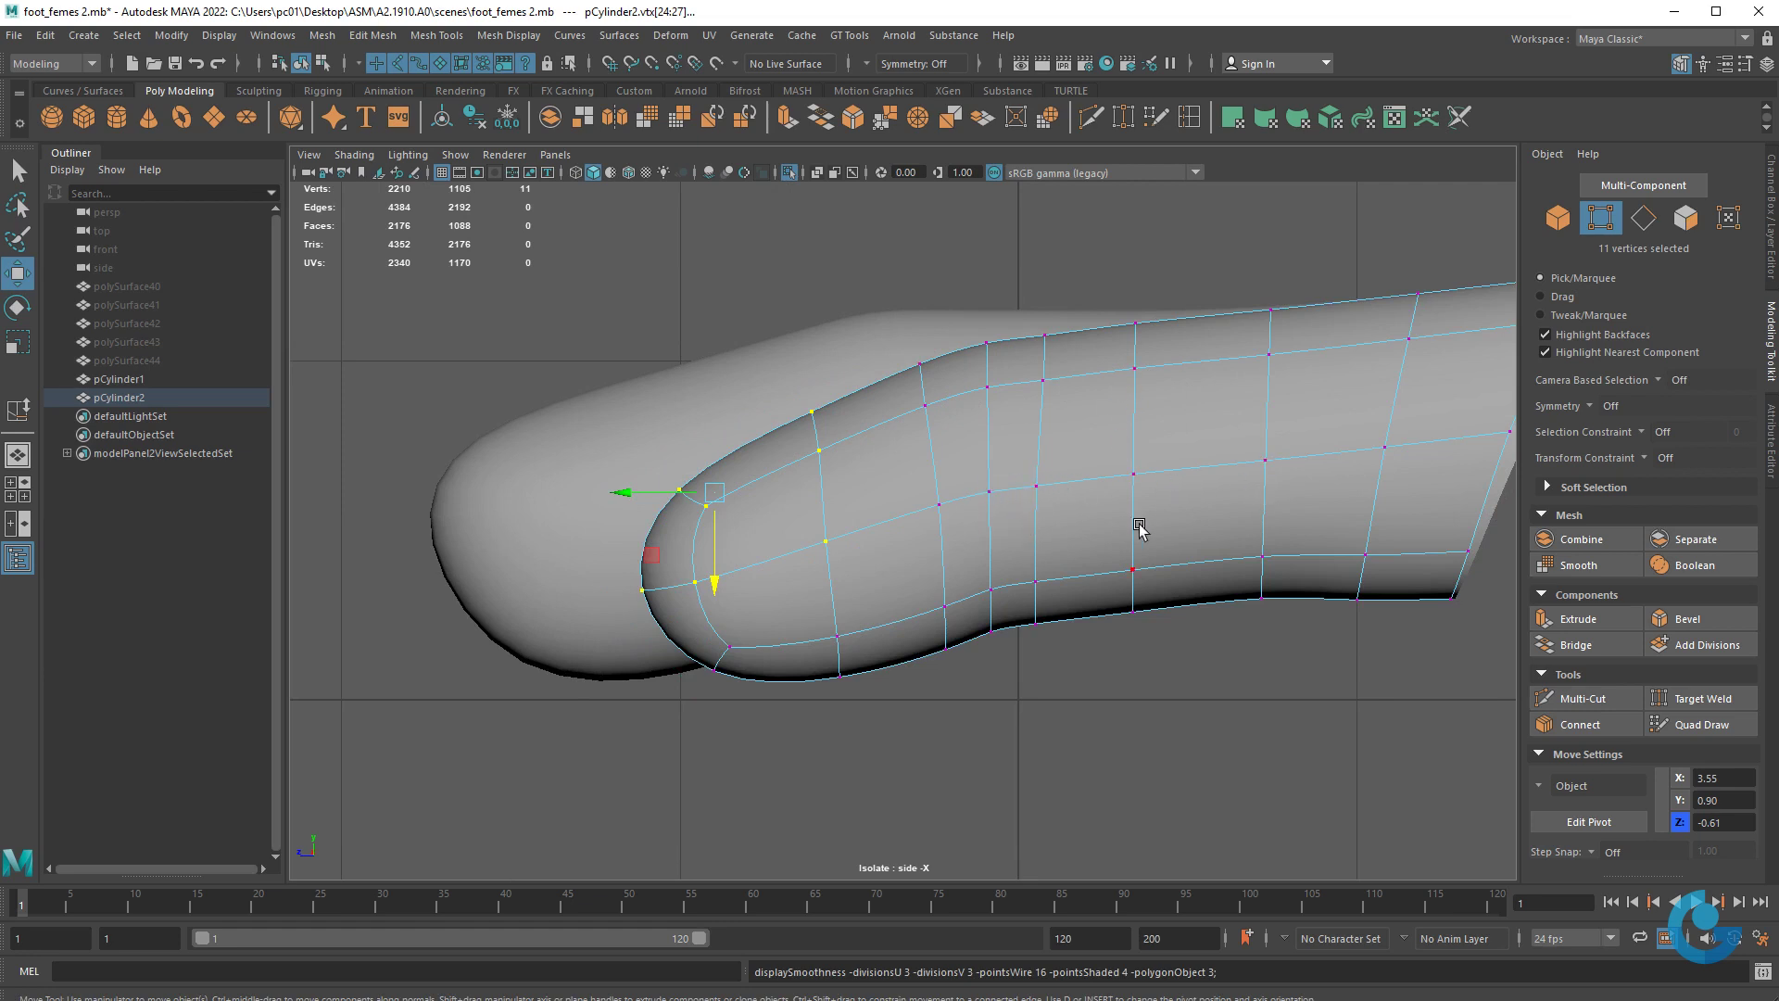
{"action": "right_click_drag", "start_coordinate": [1062, 449], "coordinate": [1059, 387]}
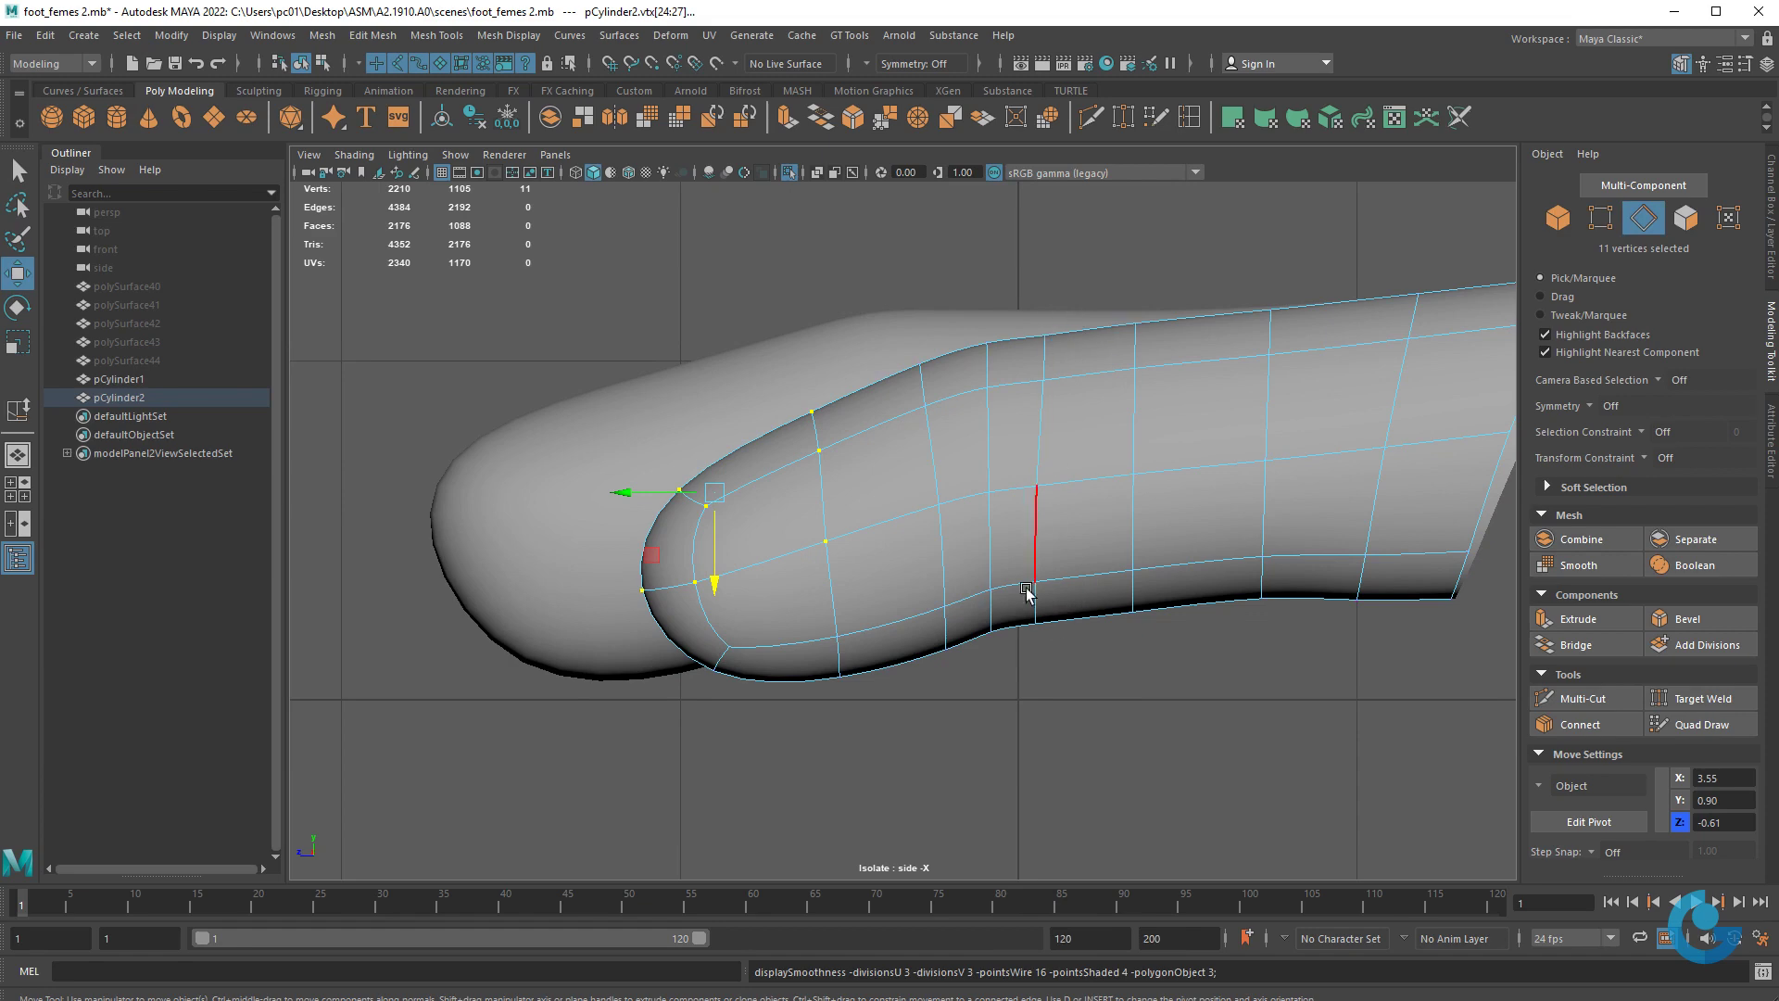
{"action": "left_click_drag", "start_coordinate": [1027, 591], "coordinate": [1192, 587], "text": "alt"}
{"action": "scroll", "coordinate": [1205, 399], "scroll_direction": "up", "scroll_amount": 5}
{"action": "mouse_move", "coordinate": [1124, 469]}
{"action": "left_mouse_down", "text": "alt"}
{"action": "mouse_move", "coordinate": [1370, 554]}
{"action": "mouse_move", "coordinate": [1093, 648]}
{"action": "left_mouse_up", "text": "alt"}
{"action": "right_click", "coordinate": [1151, 604]}
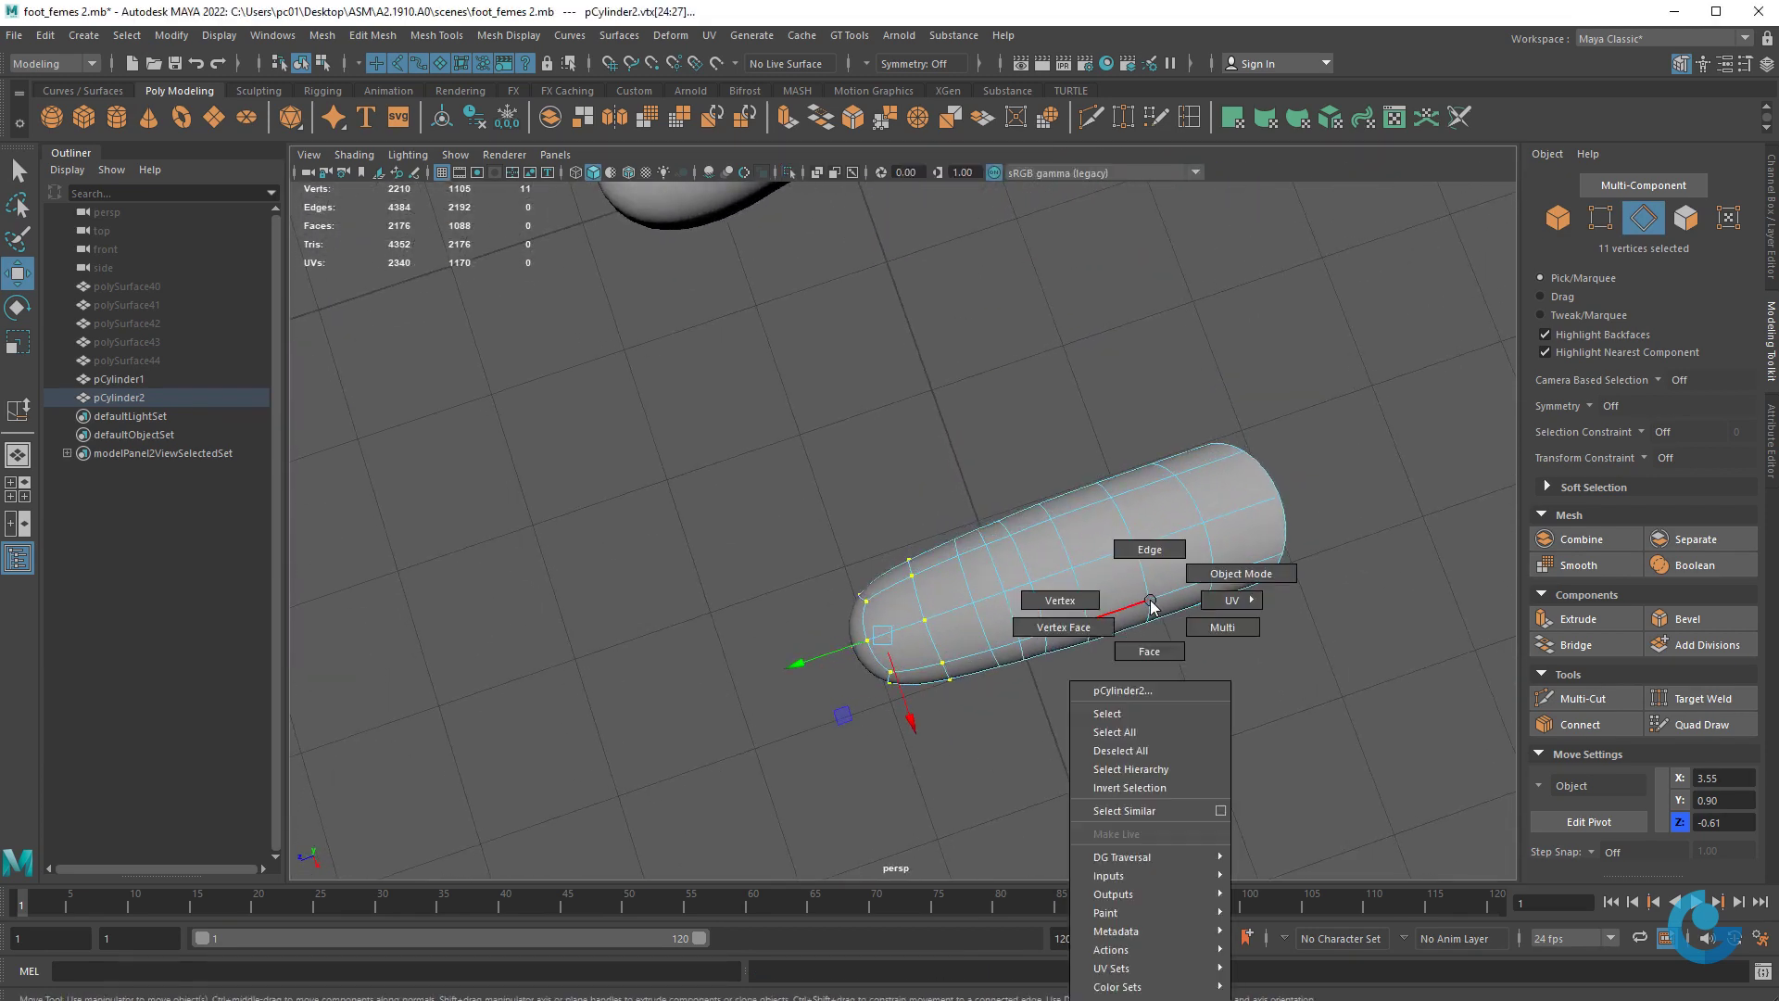
{"action": "right_click_drag", "start_coordinate": [1152, 604], "coordinate": [1205, 579]}
{"action": "mouse_move", "coordinate": [955, 607]}
{"action": "left_mouse_down"}
{"action": "mouse_move", "coordinate": [1006, 588]}
{"action": "mouse_move", "coordinate": [1027, 607]}
{"action": "left_mouse_up"}
- Reposition pCylinder2 along Y to about -0.58, replacing the previous move
{"action": "left_click", "coordinate": [1179, 674]}
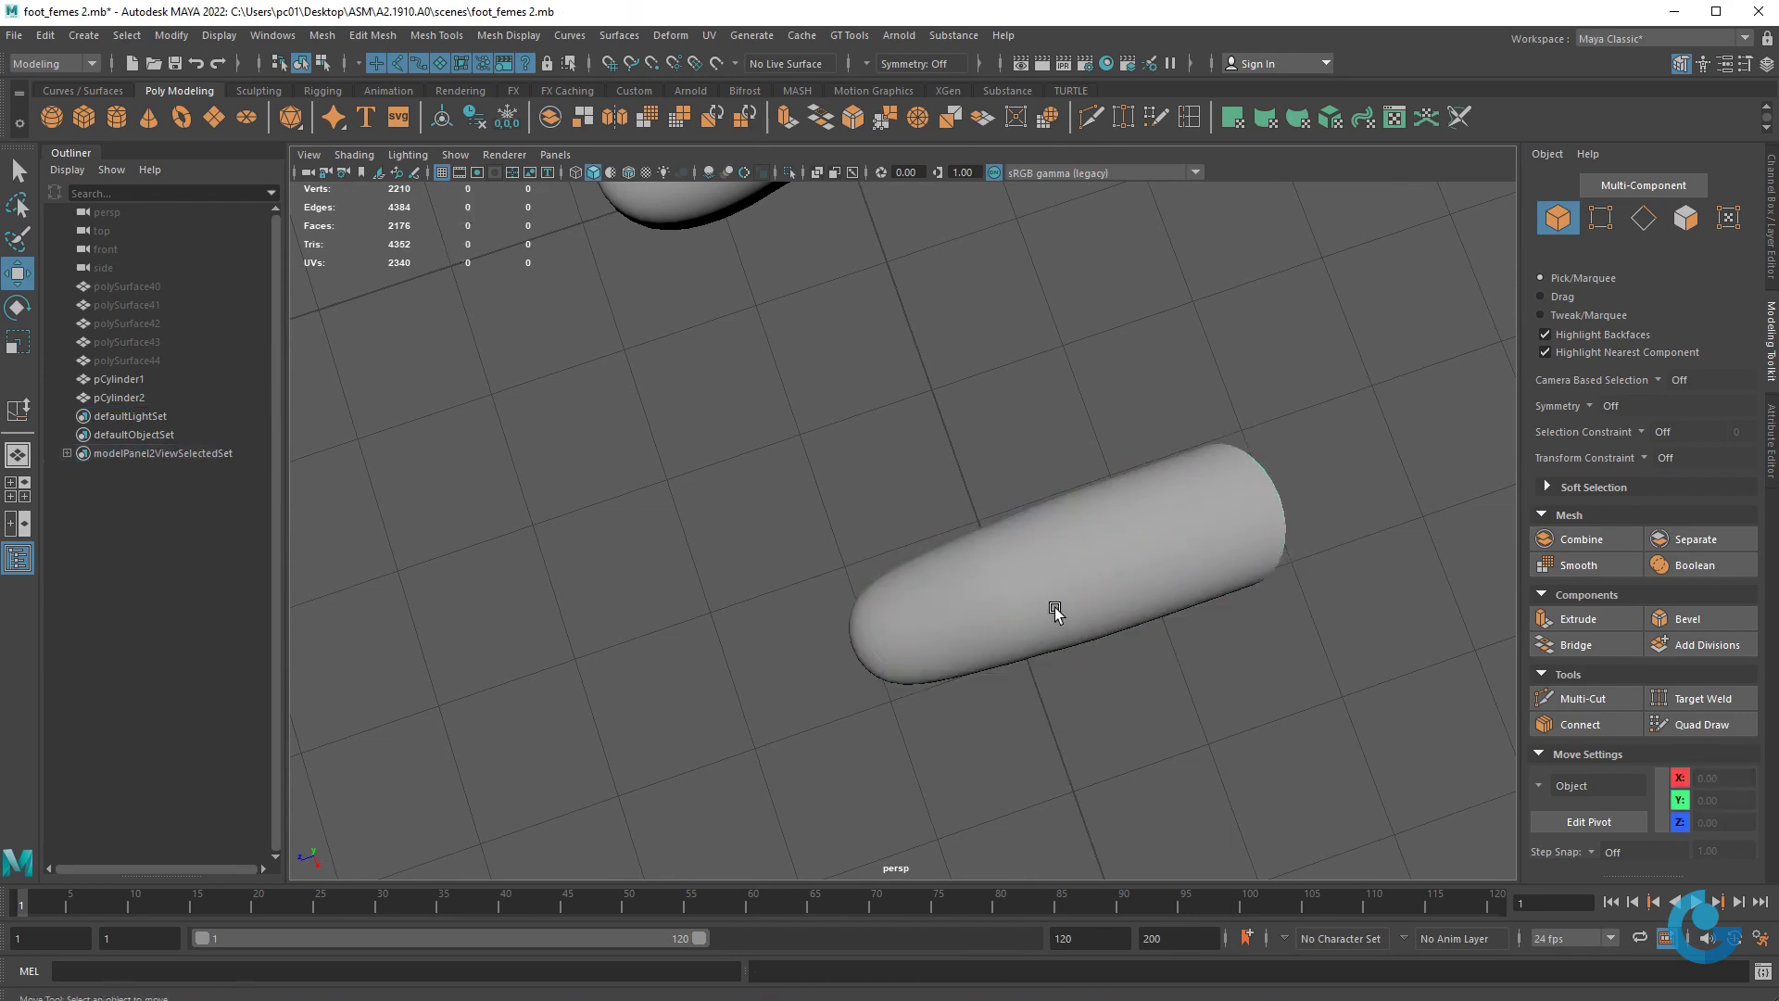
{"action": "left_click", "coordinate": [1053, 608]}
{"action": "key", "text": "ctrl+z"}
{"action": "left_click_drag", "start_coordinate": [981, 609], "coordinate": [1005, 596]}
{"action": "scroll", "coordinate": [1019, 584], "scroll_direction": "down", "scroll_amount": 3}
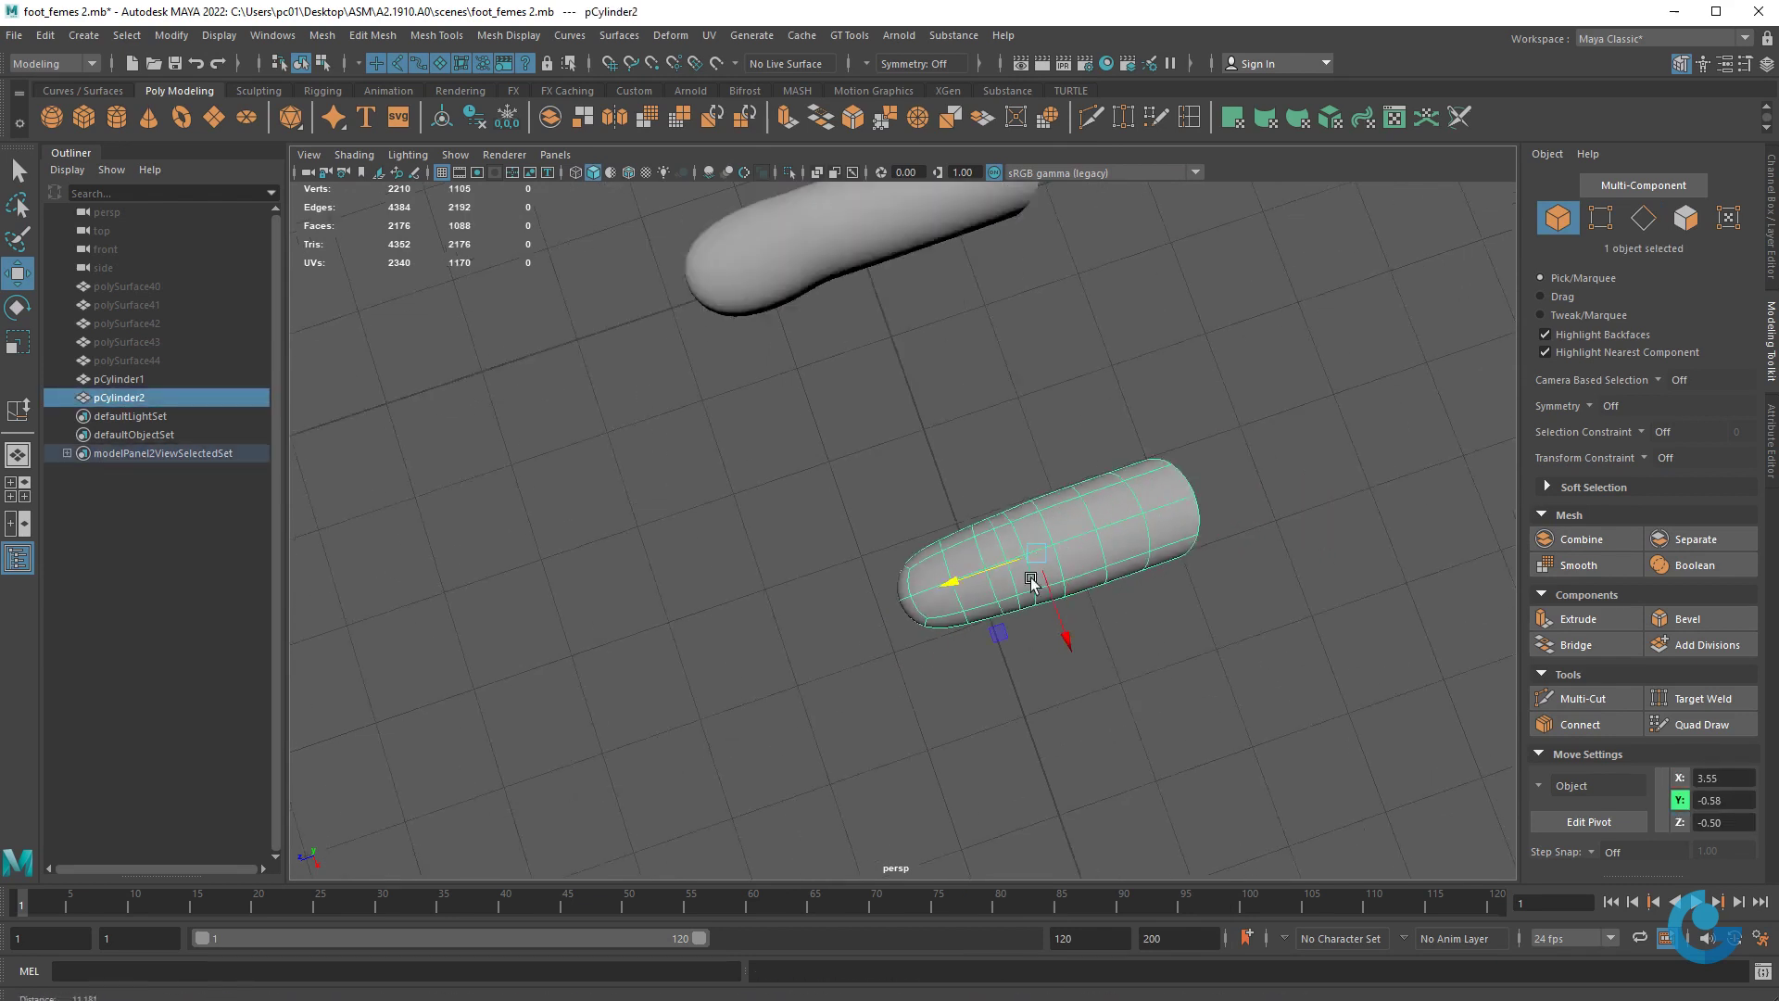
{"action": "scroll", "coordinate": [1013, 600], "scroll_direction": "down", "scroll_amount": 1}
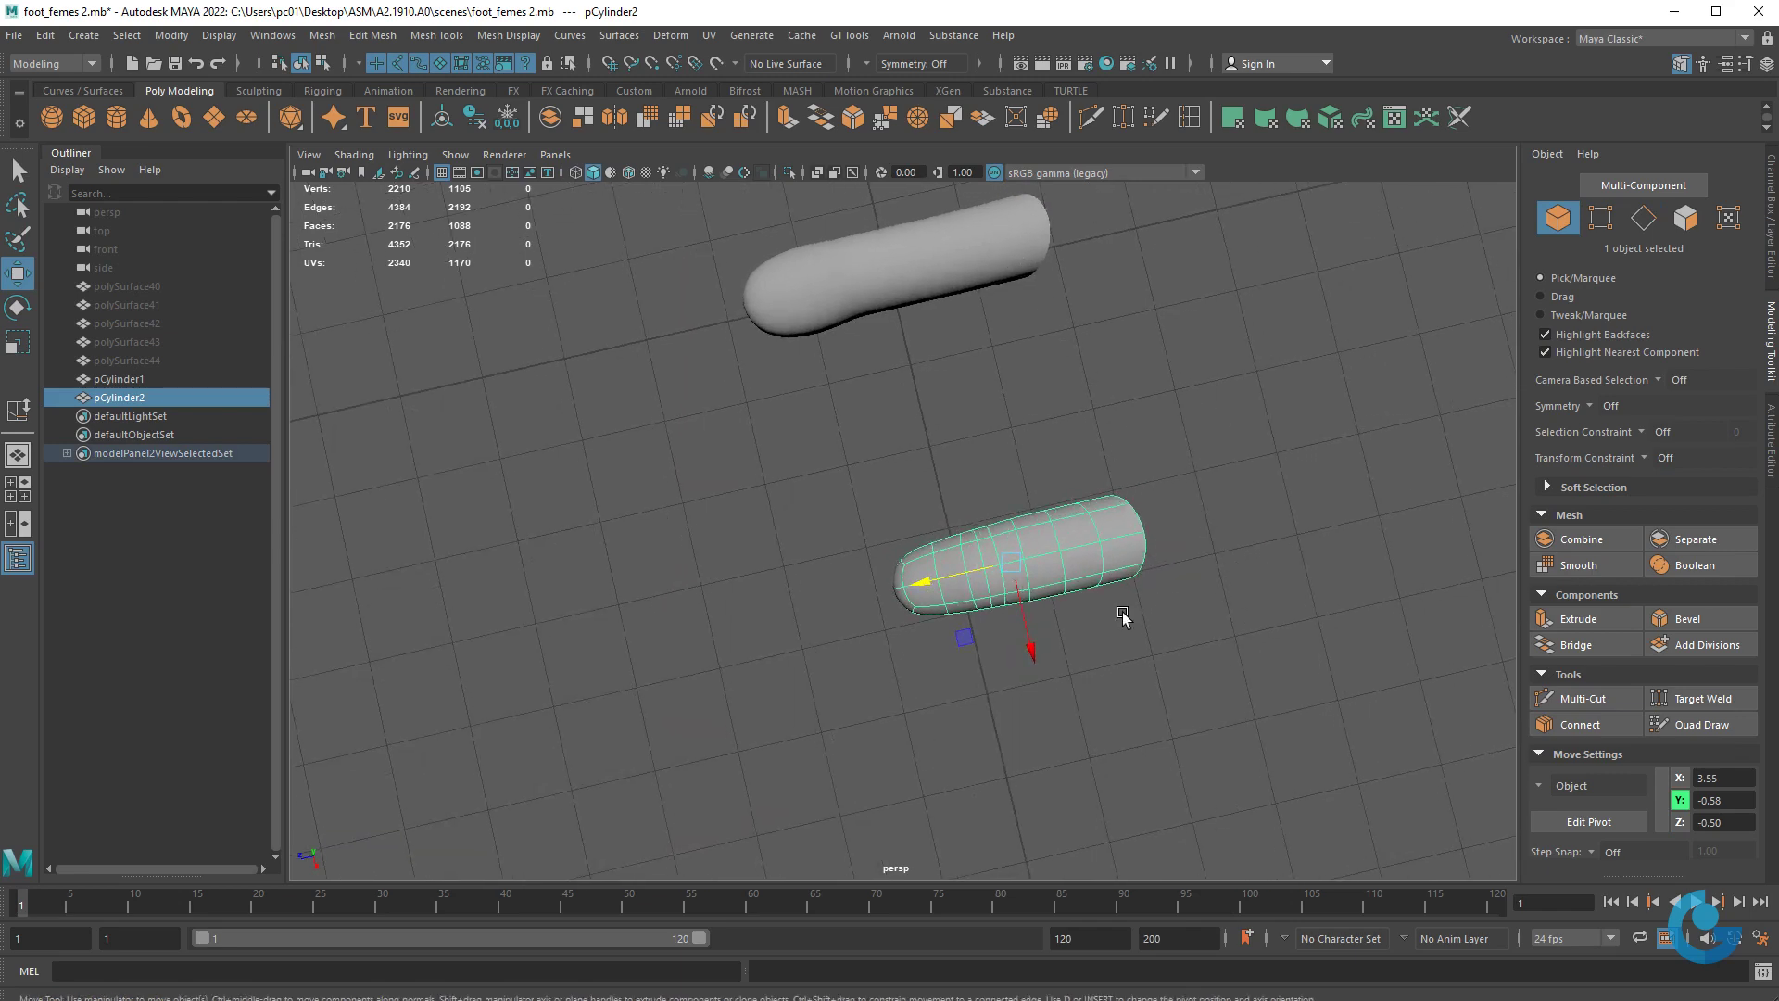
{"action": "mouse_move", "coordinate": [926, 584]}
{"action": "left_mouse_down"}
{"action": "mouse_move", "coordinate": [1128, 621]}
{"action": "mouse_move", "coordinate": [957, 575]}
{"action": "mouse_move", "coordinate": [1004, 370]}
{"action": "mouse_move", "coordinate": [806, 492]}
{"action": "left_mouse_up"}
- Scale pCylinder1's top edge loop outward into a flared opening
{"action": "left_click", "coordinate": [1144, 397]}
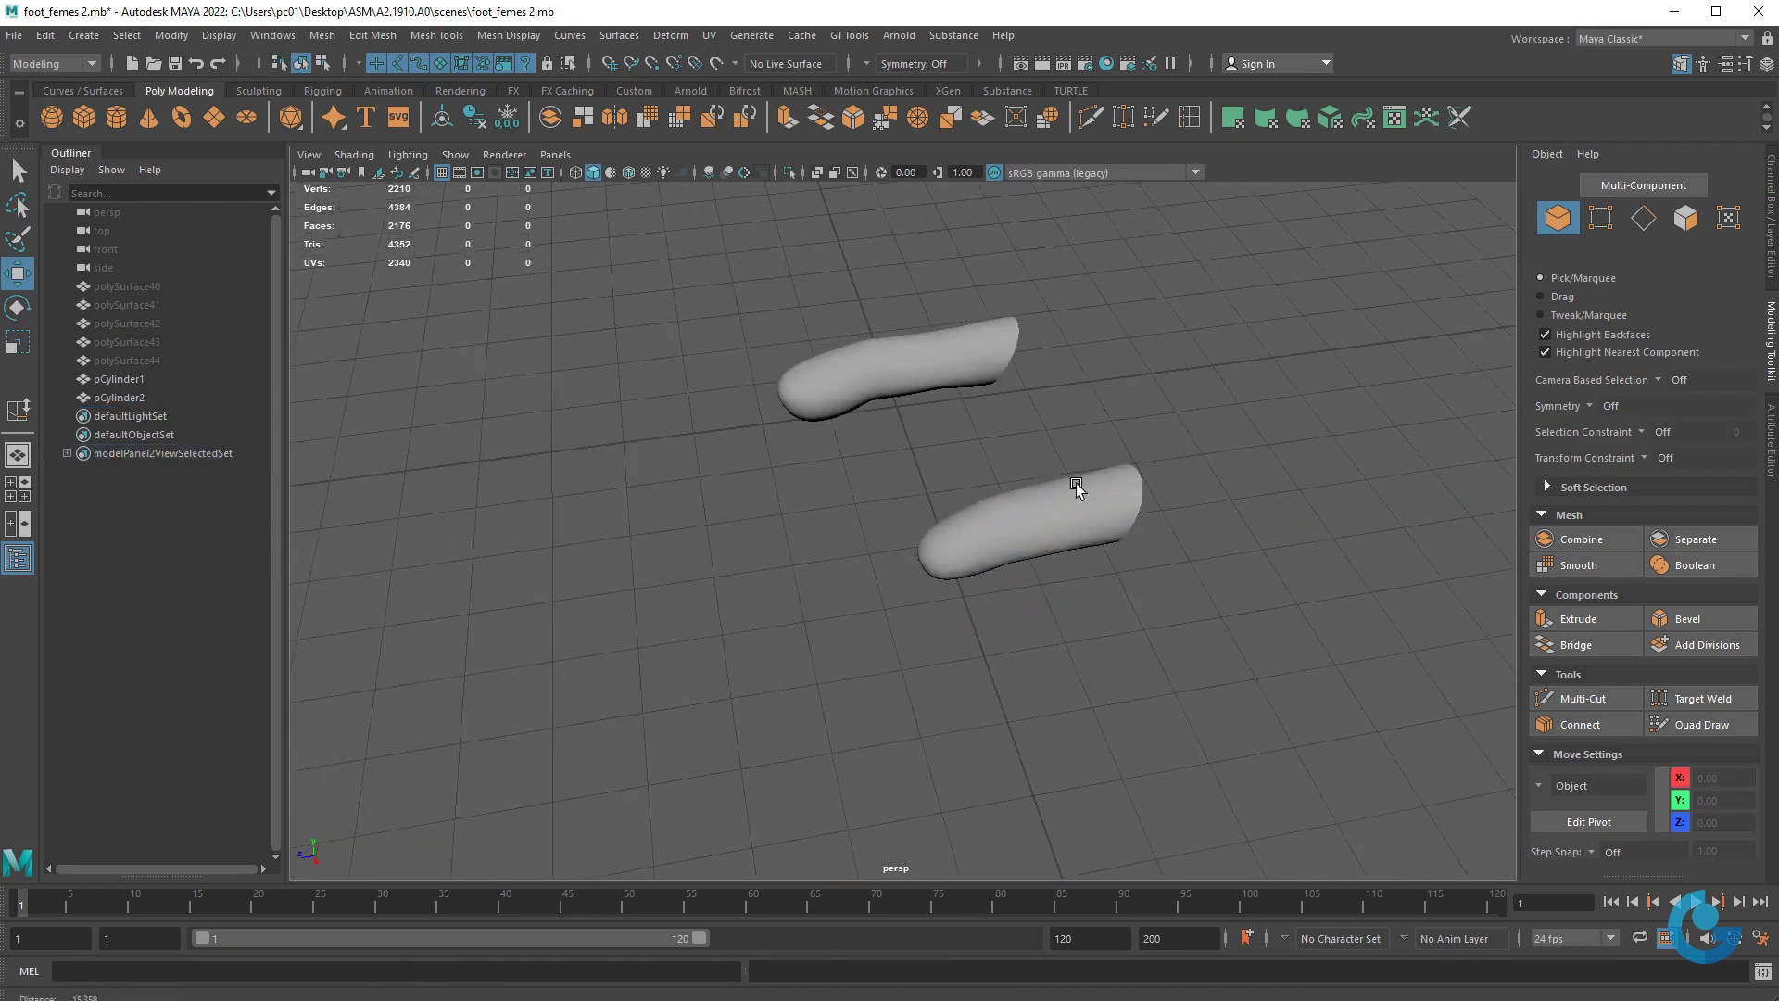
{"action": "mouse_move", "coordinate": [1077, 488]}
{"action": "left_mouse_down", "text": "alt"}
{"action": "mouse_move", "coordinate": [1152, 584]}
{"action": "mouse_move", "coordinate": [1005, 568]}
{"action": "mouse_move", "coordinate": [1012, 585]}
{"action": "mouse_move", "coordinate": [963, 463]}
{"action": "mouse_move", "coordinate": [978, 347]}
{"action": "left_mouse_up", "text": "alt"}
{"action": "left_click", "coordinate": [978, 348]}
{"action": "right_click_drag", "start_coordinate": [977, 347], "coordinate": [1064, 384], "text": "alt"}
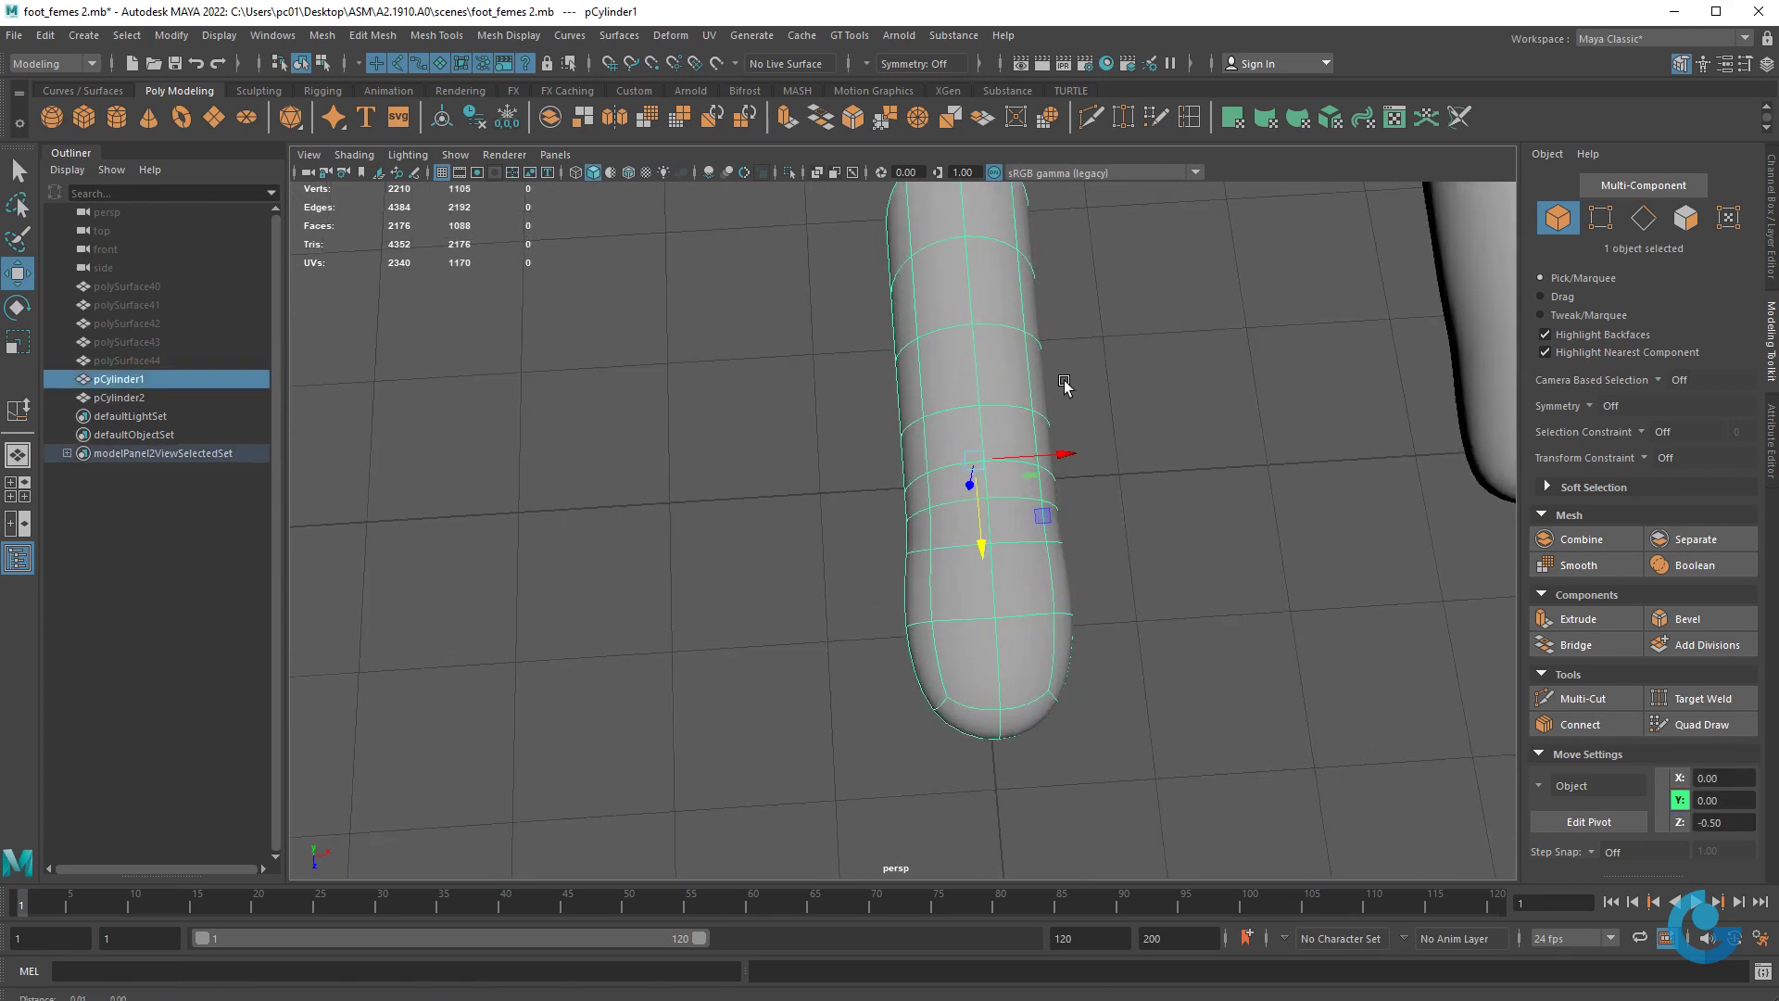
{"action": "left_click_drag", "start_coordinate": [1064, 384], "coordinate": [984, 426], "text": "alt"}
{"action": "right_click_drag", "start_coordinate": [984, 426], "coordinate": [987, 380]}
{"action": "left_click", "coordinate": [991, 336]}
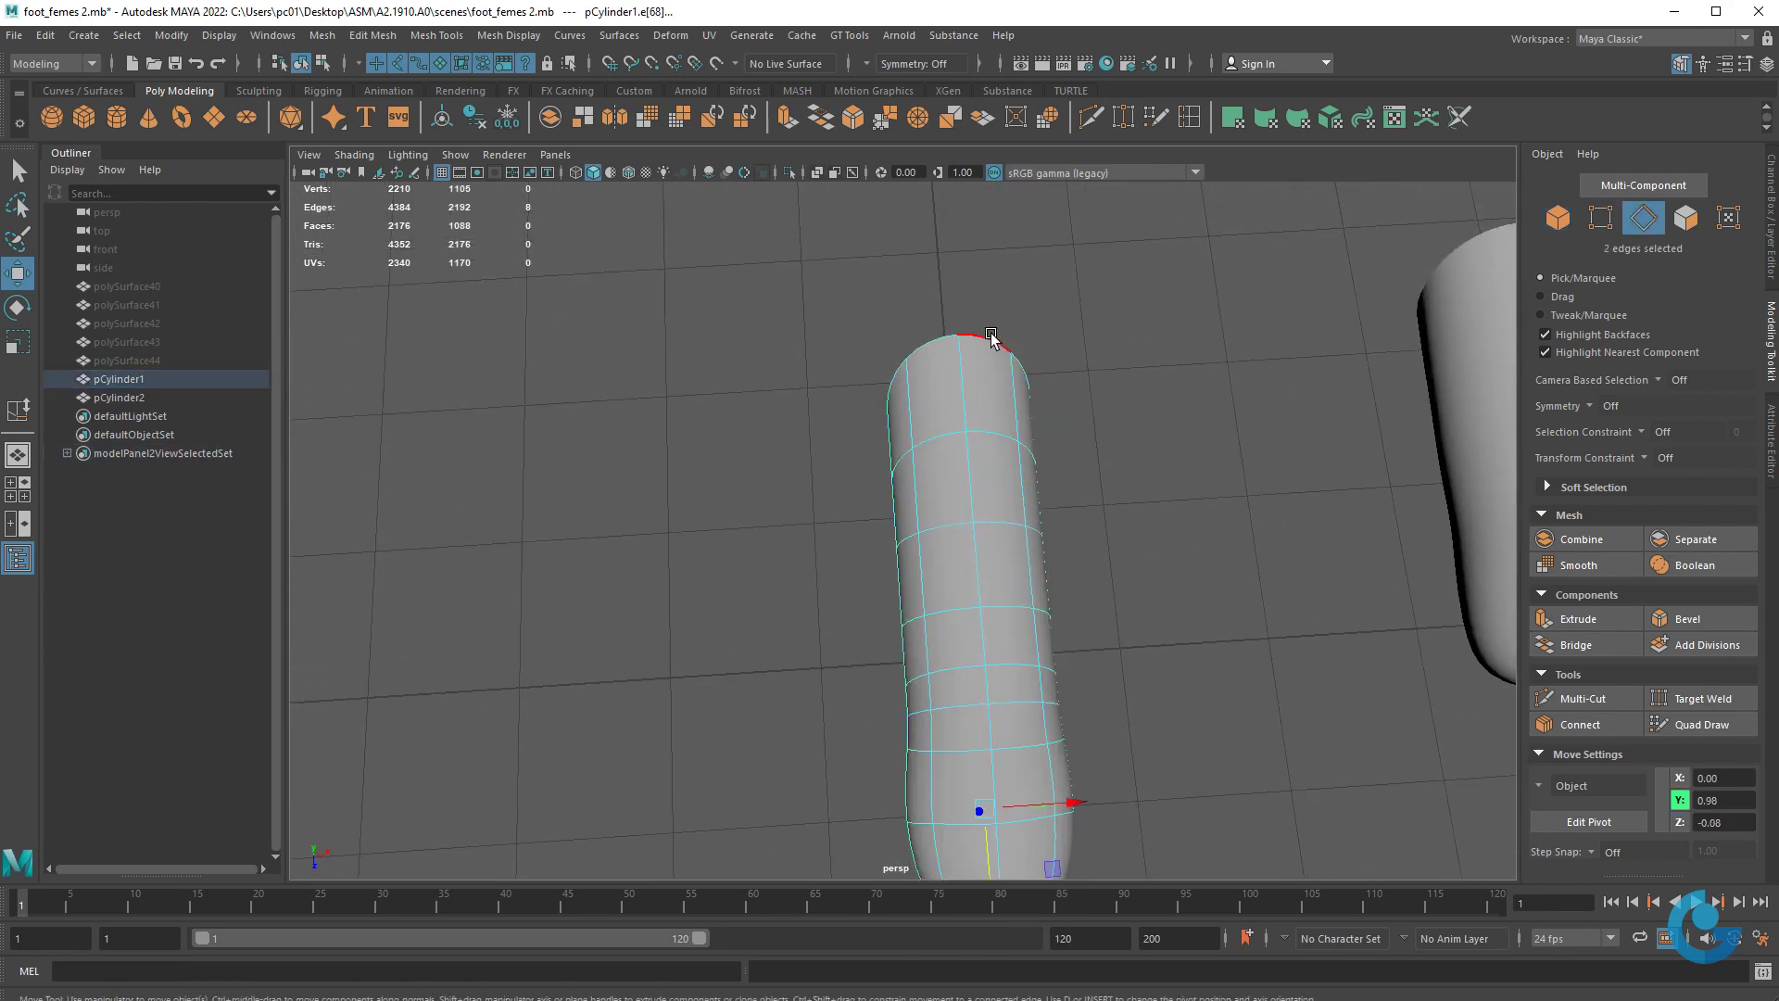
{"action": "double_click", "coordinate": [991, 336]}
{"action": "key", "text": "r"}
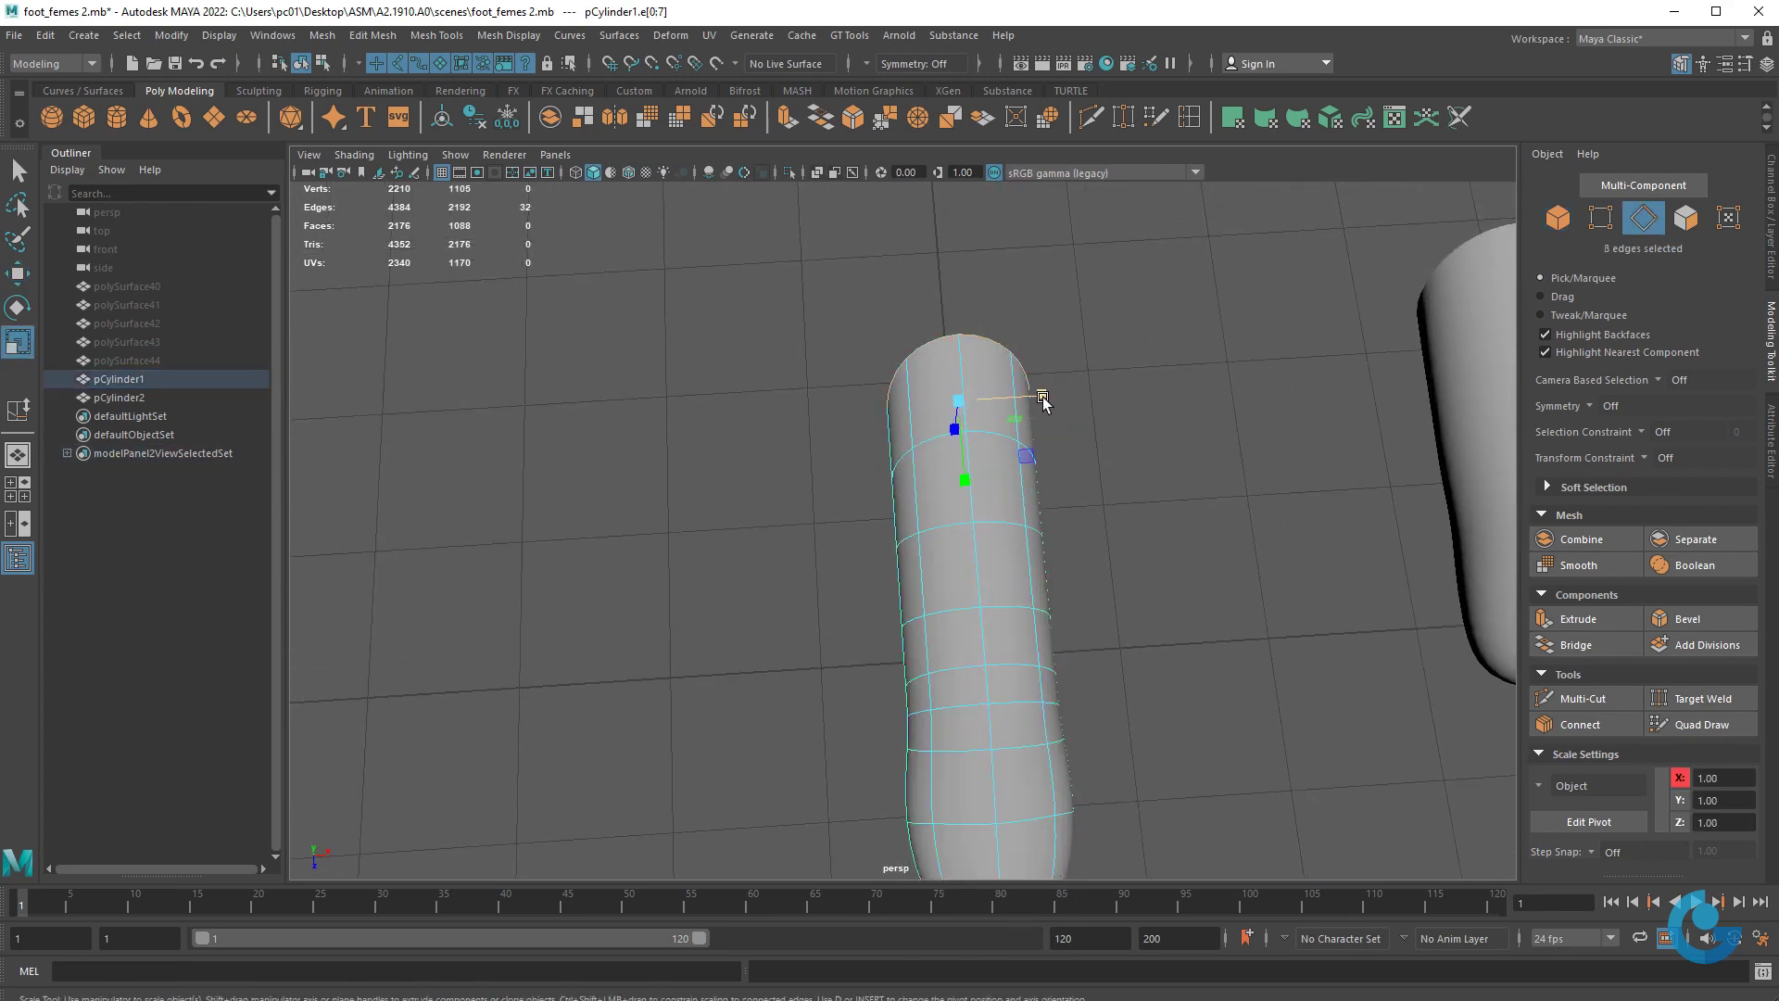
{"action": "left_click_drag", "start_coordinate": [1049, 398], "coordinate": [1056, 401]}
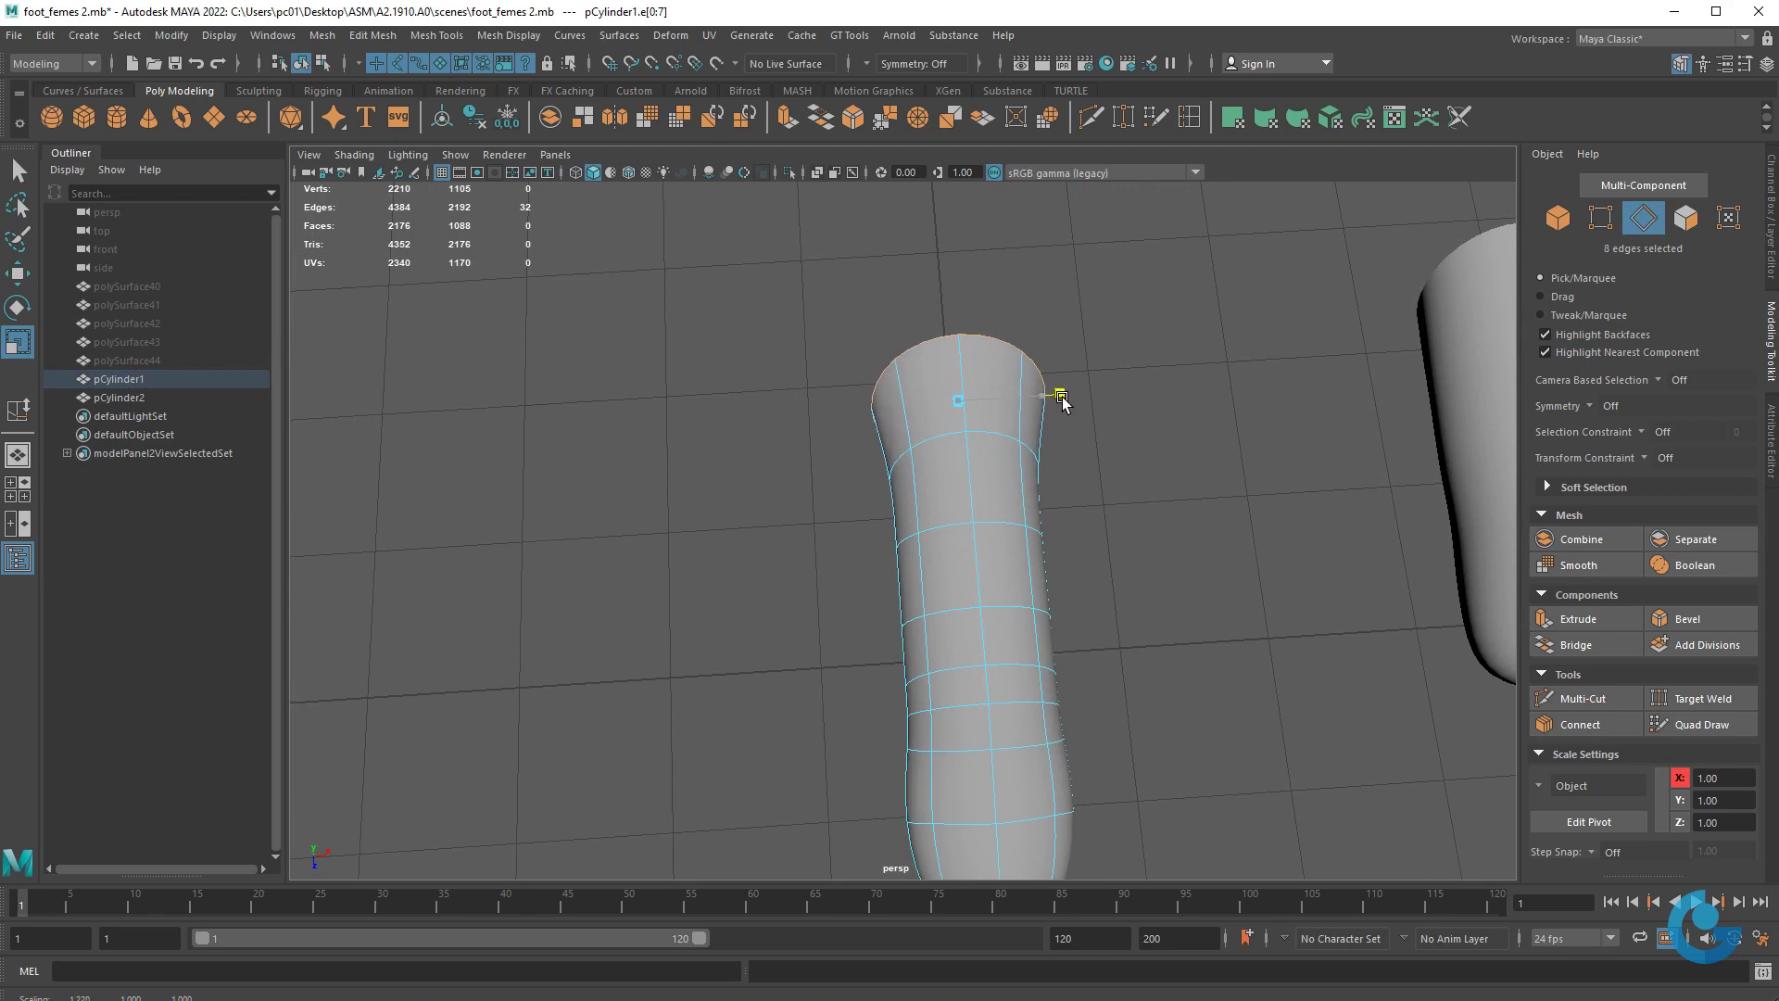
{"action": "left_click", "coordinate": [990, 431]}
{"action": "left_click_drag", "start_coordinate": [1059, 466], "coordinate": [1061, 468]}
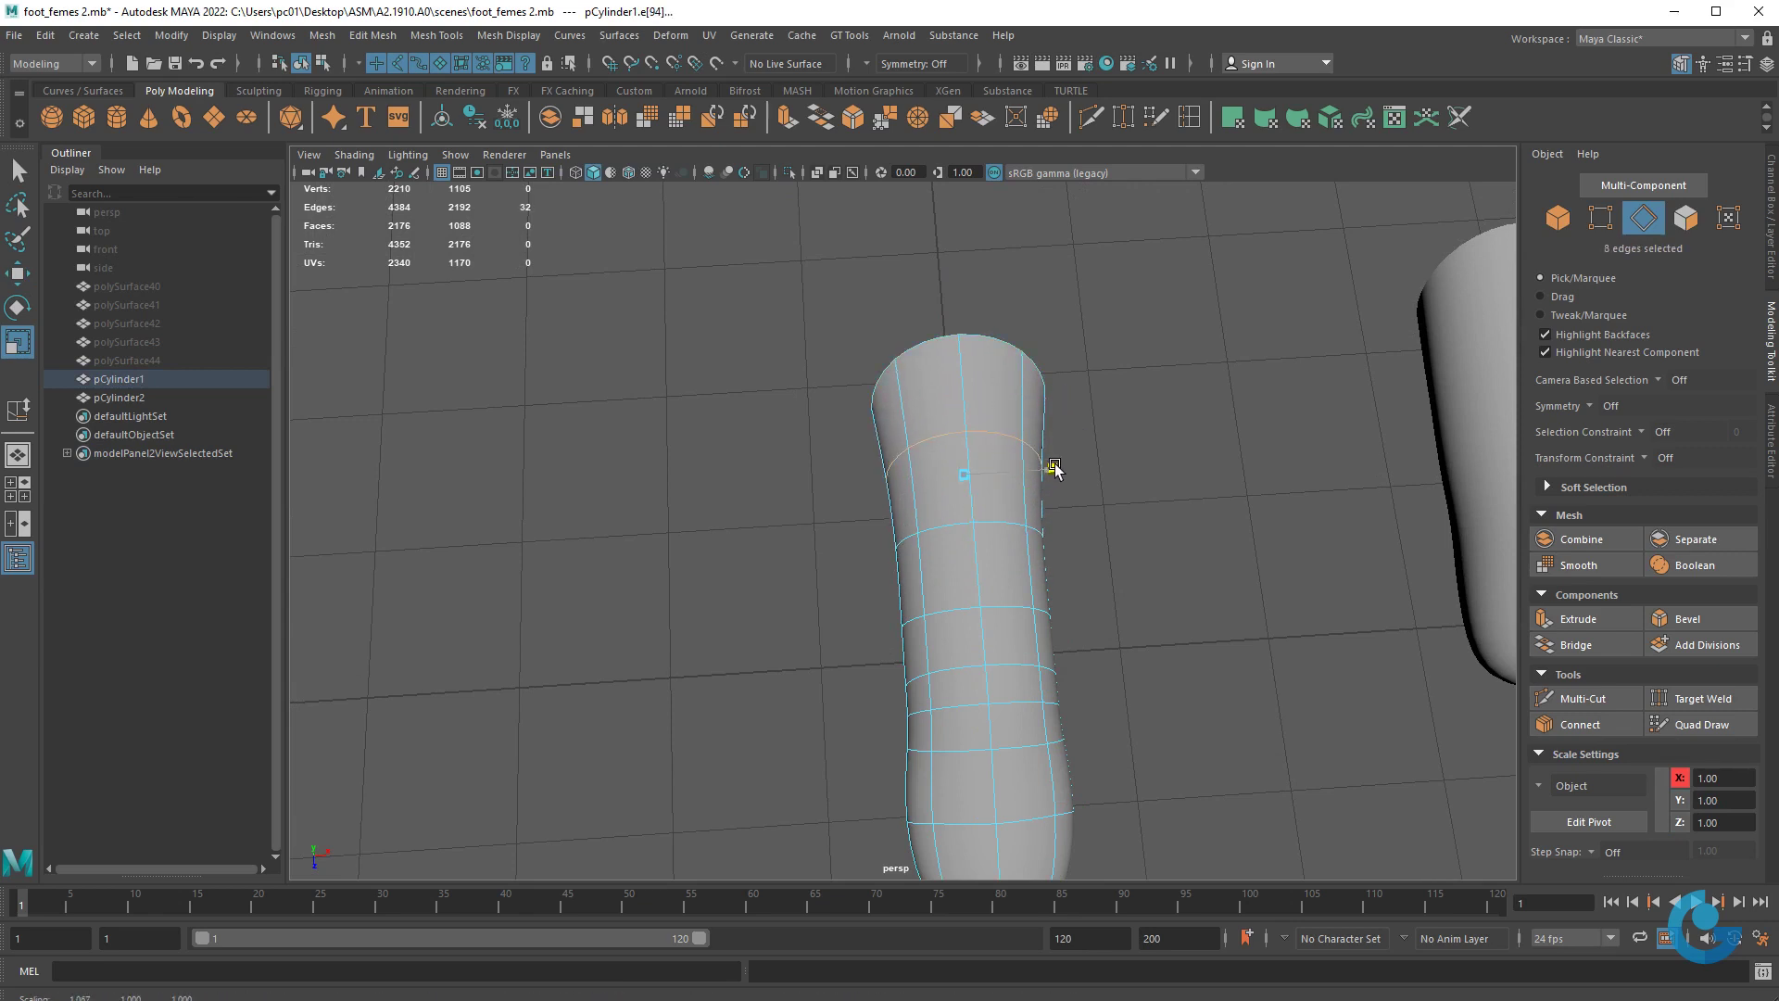
{"action": "double_click", "coordinate": [1005, 341]}
{"action": "mouse_move", "coordinate": [1042, 398]}
{"action": "left_mouse_down"}
{"action": "mouse_move", "coordinate": [1164, 580]}
{"action": "mouse_move", "coordinate": [1148, 531]}
{"action": "left_mouse_up"}
{"action": "key", "text": "F8"}
- Select pCylinder2's top edge loop for flaring
{"action": "left_click", "coordinate": [1136, 522]}
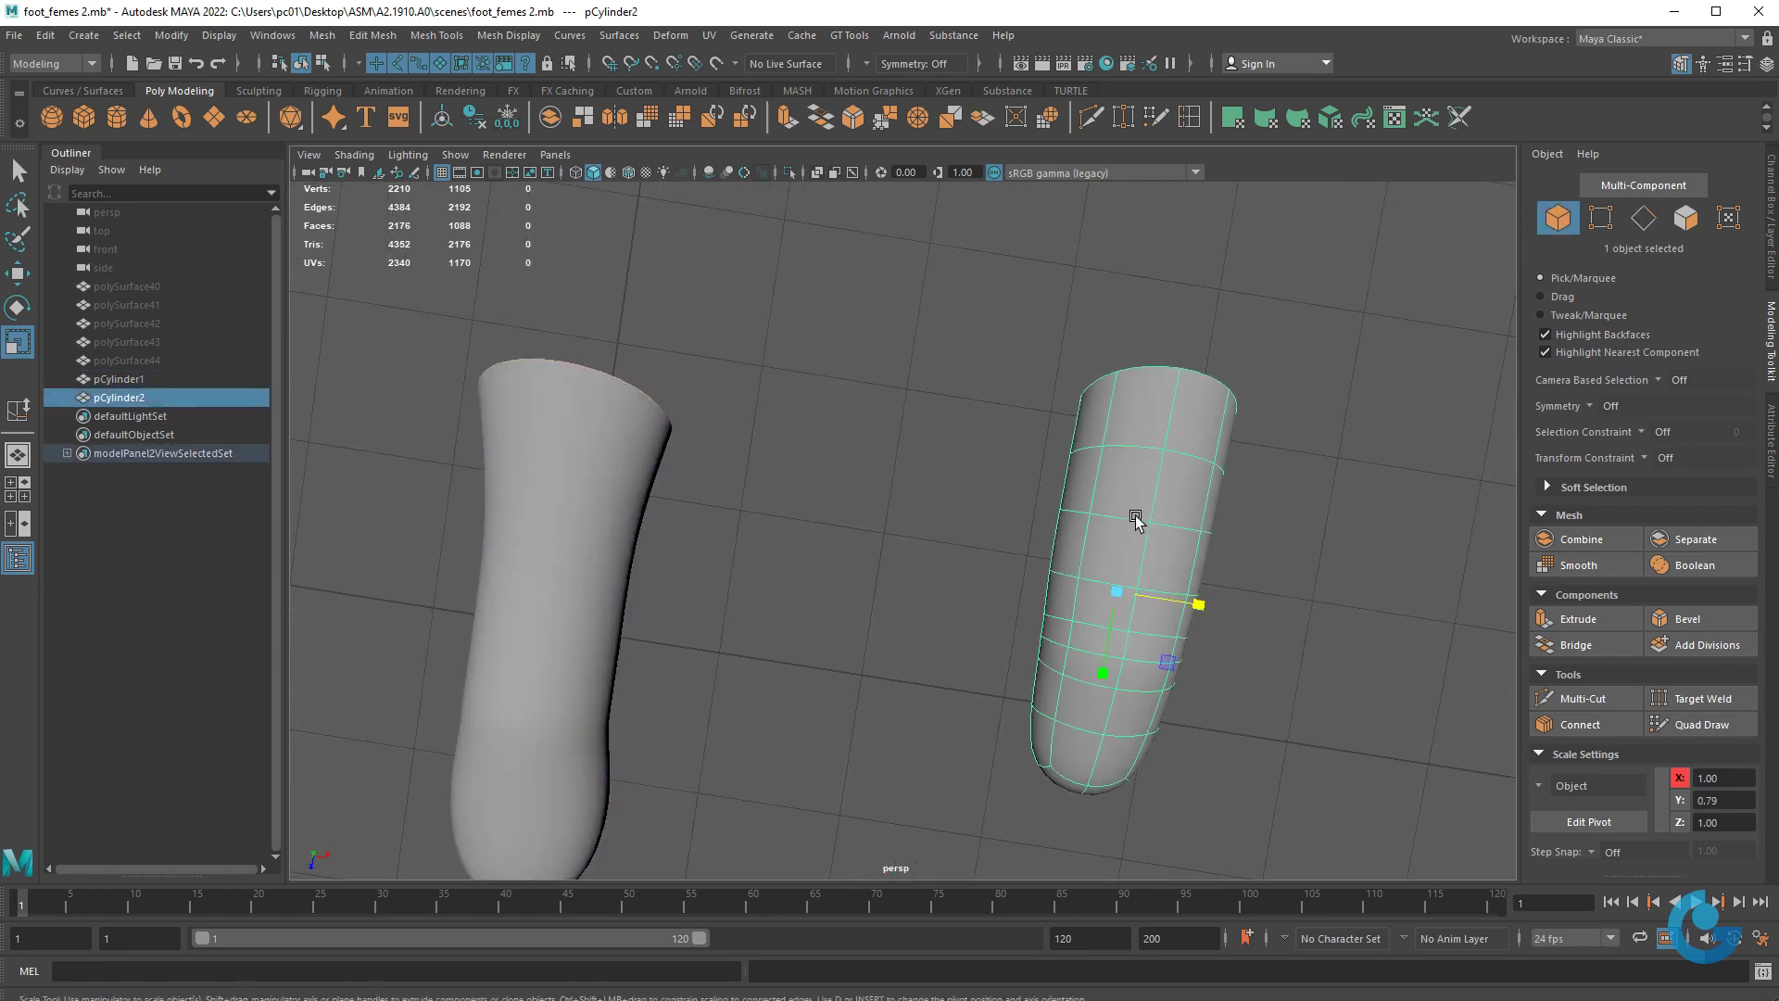
{"action": "key", "text": "F10"}
{"action": "double_click", "coordinate": [1156, 369]}
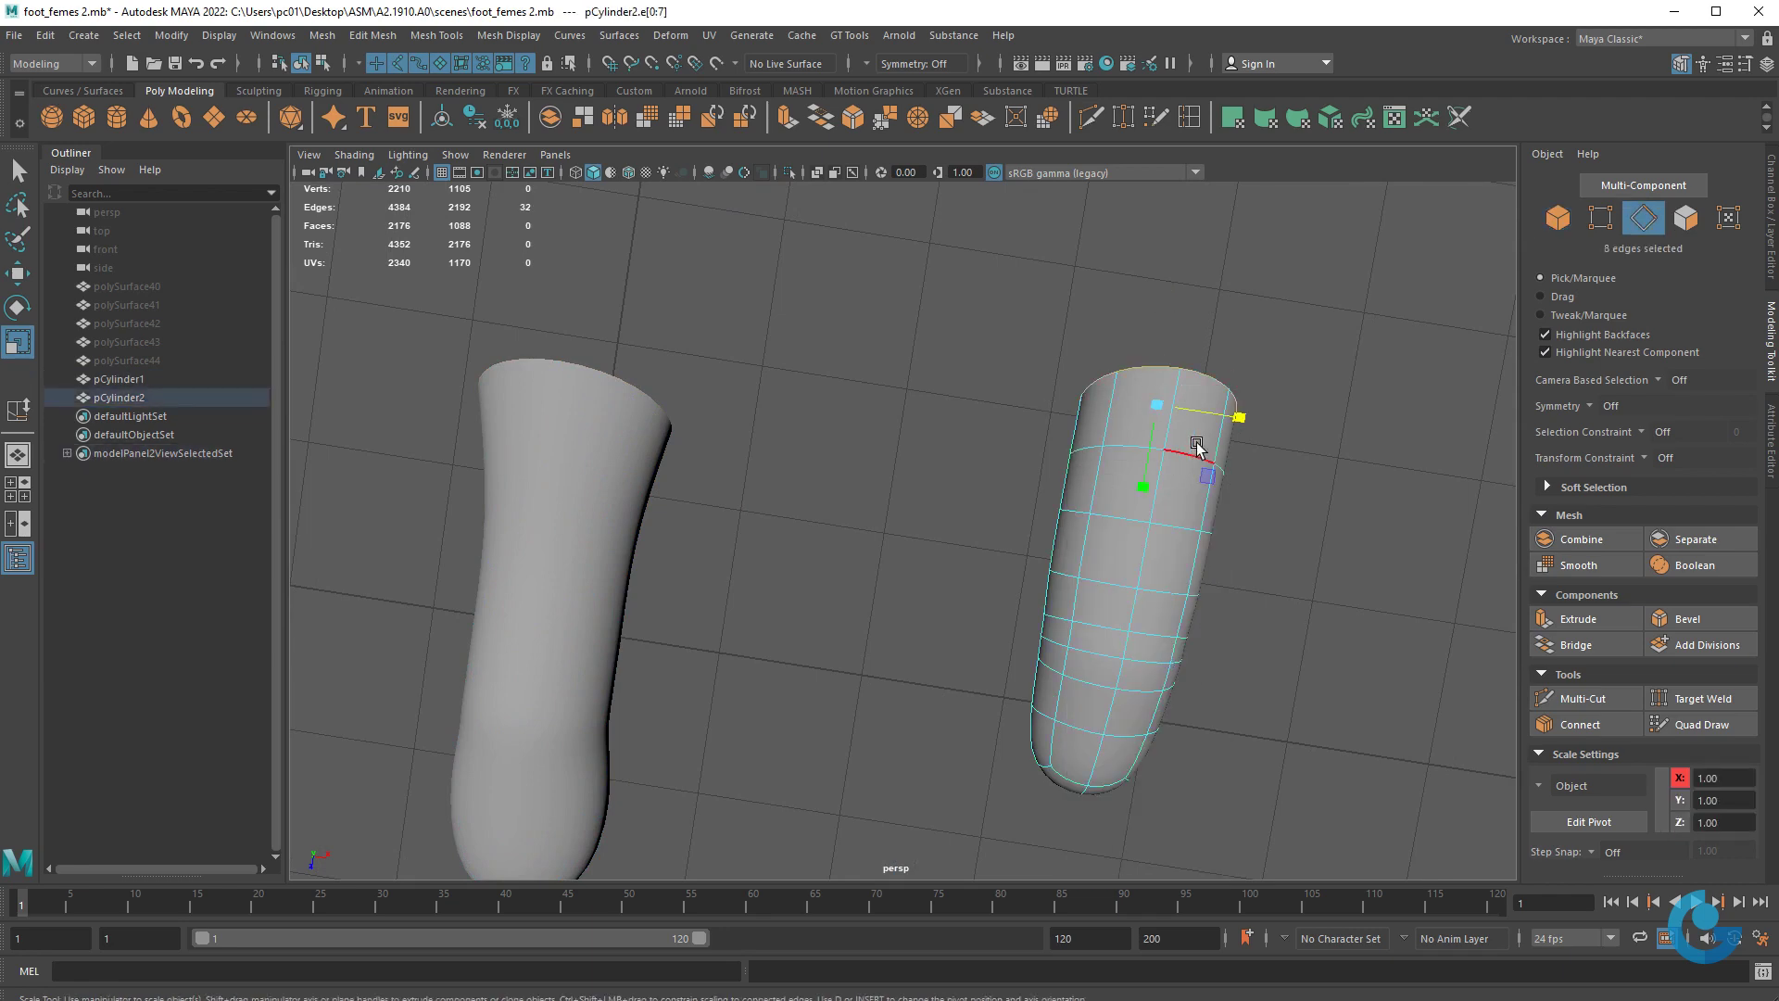
{"action": "mouse_move", "coordinate": [1242, 423]}
{"action": "left_mouse_down", "text": "alt"}
{"action": "mouse_move", "coordinate": [1158, 436]}
{"action": "mouse_move", "coordinate": [1082, 484]}
{"action": "mouse_move", "coordinate": [1171, 587]}
{"action": "mouse_move", "coordinate": [1044, 596]}
{"action": "mouse_move", "coordinate": [1121, 528]}
{"action": "mouse_move", "coordinate": [1078, 535]}
{"action": "mouse_move", "coordinate": [1072, 568]}
{"action": "mouse_move", "coordinate": [1176, 587]}
{"action": "mouse_move", "coordinate": [1024, 509]}
{"action": "mouse_move", "coordinate": [970, 512]}
{"action": "mouse_move", "coordinate": [1065, 500]}
{"action": "mouse_move", "coordinate": [904, 484]}
{"action": "left_mouse_up", "text": "alt"}
{"action": "right_click_drag", "start_coordinate": [905, 484], "coordinate": [1140, 403], "text": "alt"}
{"action": "left_click_drag", "start_coordinate": [1140, 402], "coordinate": [1063, 537], "text": "alt"}
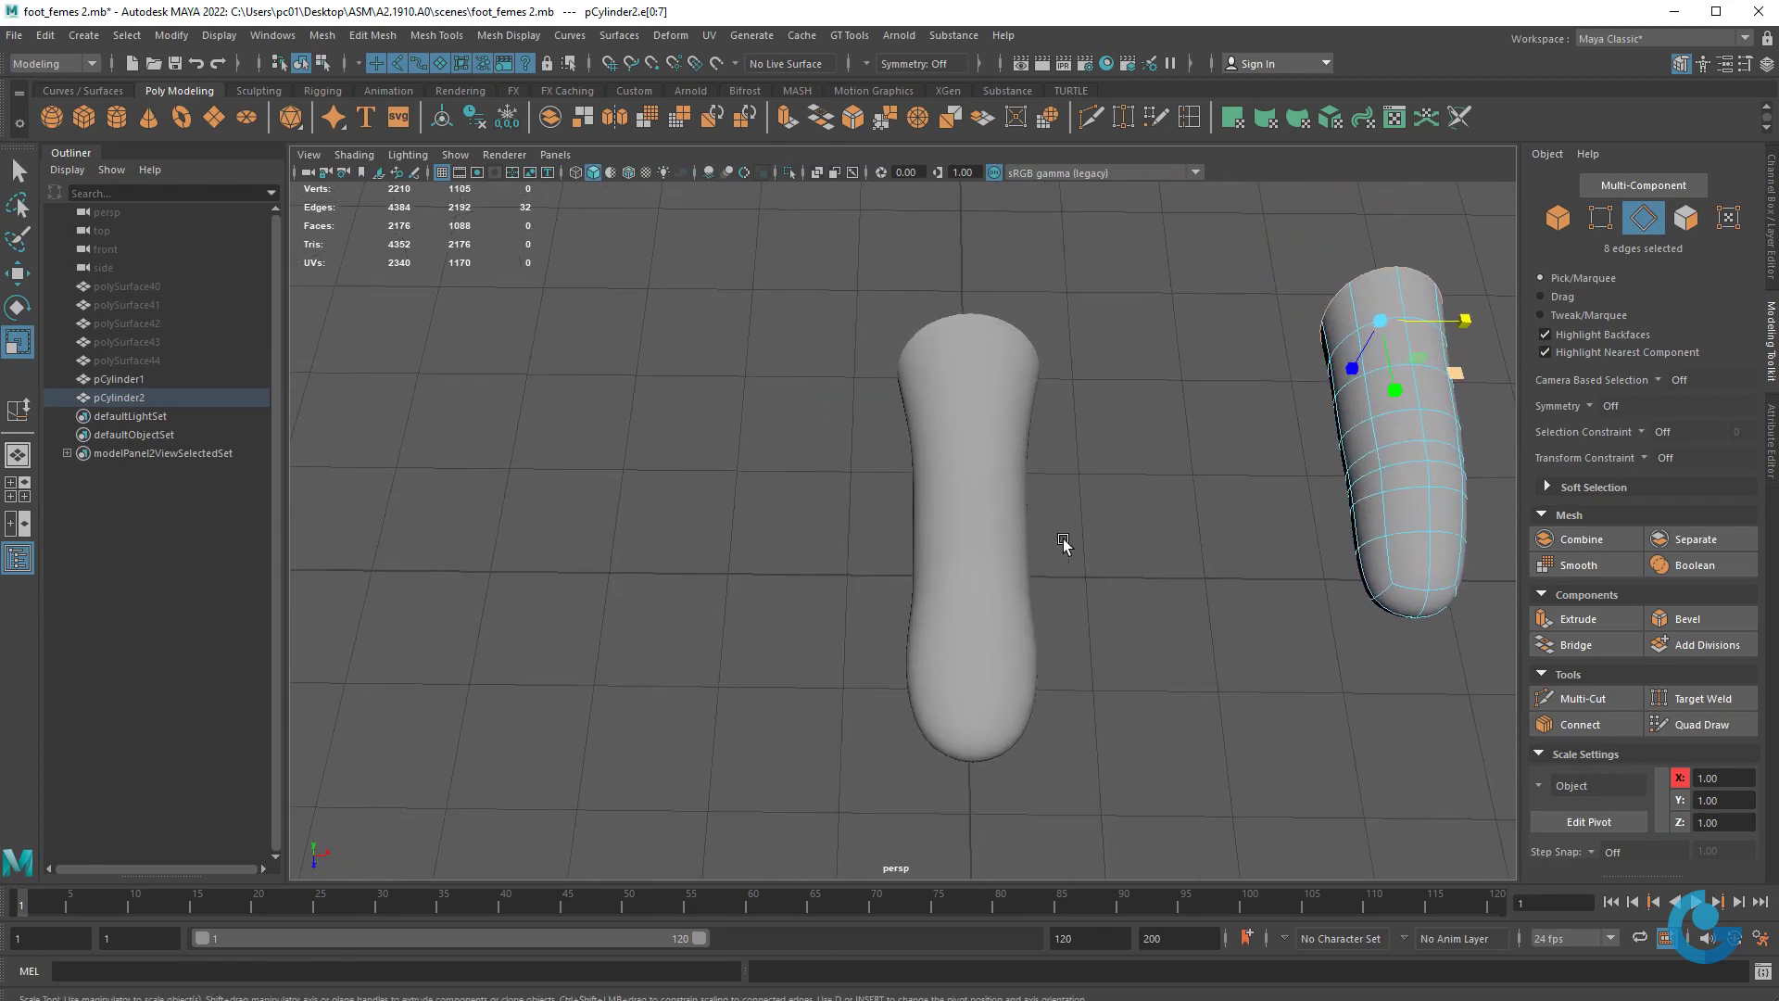
{"action": "mouse_move", "coordinate": [1030, 615]}
{"action": "left_mouse_down", "text": "alt"}
{"action": "mouse_move", "coordinate": [1070, 370]}
{"action": "mouse_move", "coordinate": [1076, 556]}
{"action": "mouse_move", "coordinate": [925, 485]}
{"action": "mouse_move", "coordinate": [1095, 538]}
{"action": "left_mouse_up", "text": "alt"}
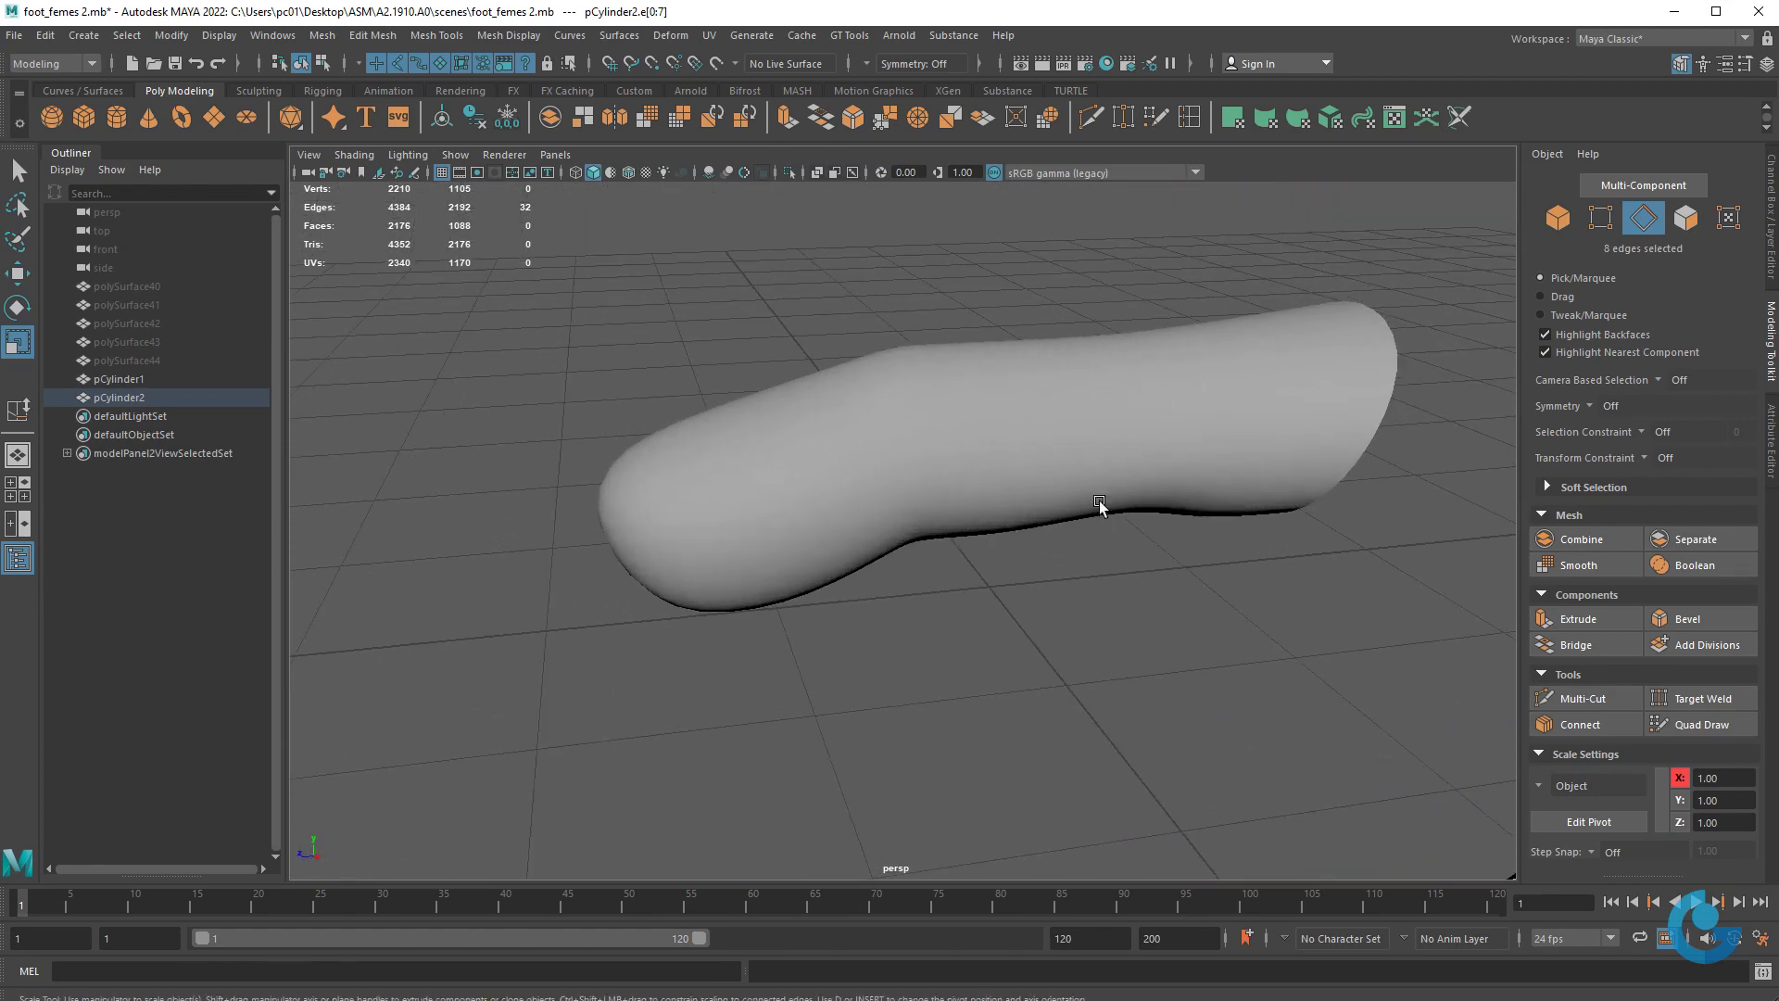
- Orbit to view both cylinders upright from a lower angle
{"action": "left_click", "coordinate": [1061, 484]}
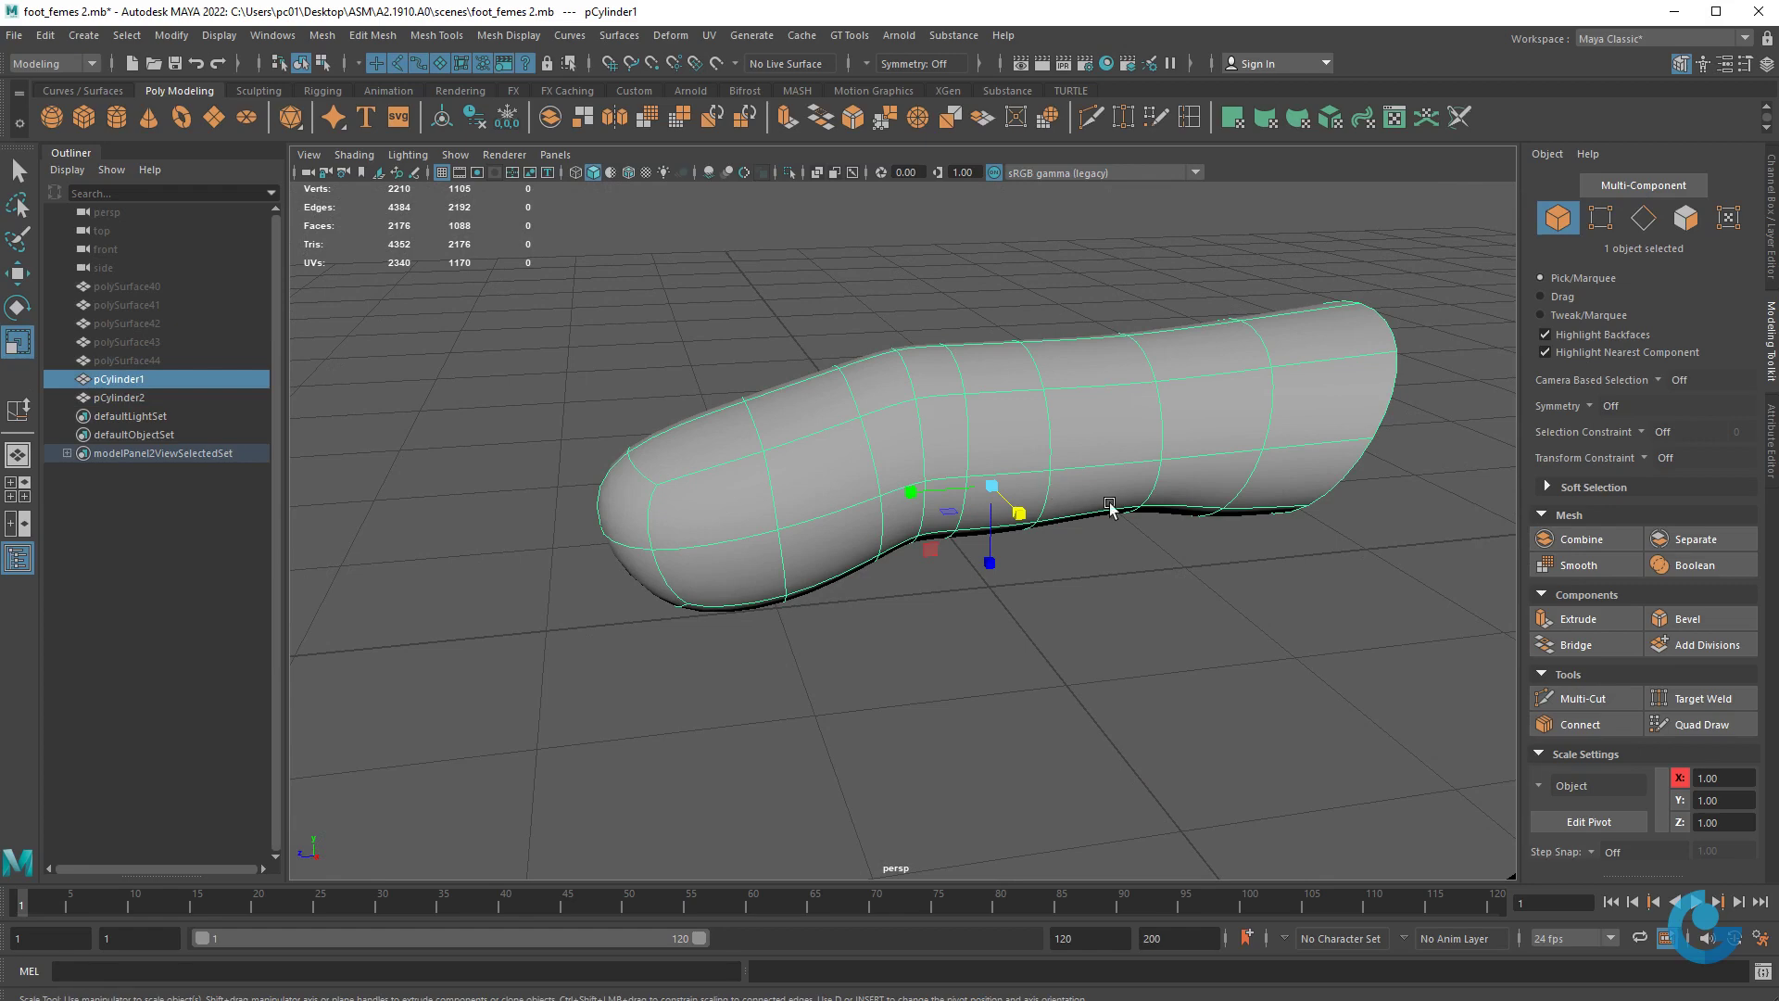
{"action": "right_click_drag", "start_coordinate": [1052, 492], "coordinate": [982, 556], "text": "alt"}
{"action": "left_click_drag", "start_coordinate": [982, 556], "coordinate": [1303, 615], "text": "alt"}
{"action": "left_click", "coordinate": [1303, 615]}
{"action": "right_click_drag", "start_coordinate": [1303, 615], "coordinate": [1087, 646], "text": "alt"}
{"action": "mouse_move", "coordinate": [1088, 643]}
{"action": "left_mouse_down", "text": "alt"}
{"action": "mouse_move", "coordinate": [1152, 698]}
{"action": "mouse_move", "coordinate": [1263, 620]}
{"action": "mouse_move", "coordinate": [1046, 538]}
{"action": "left_mouse_up", "text": "alt"}
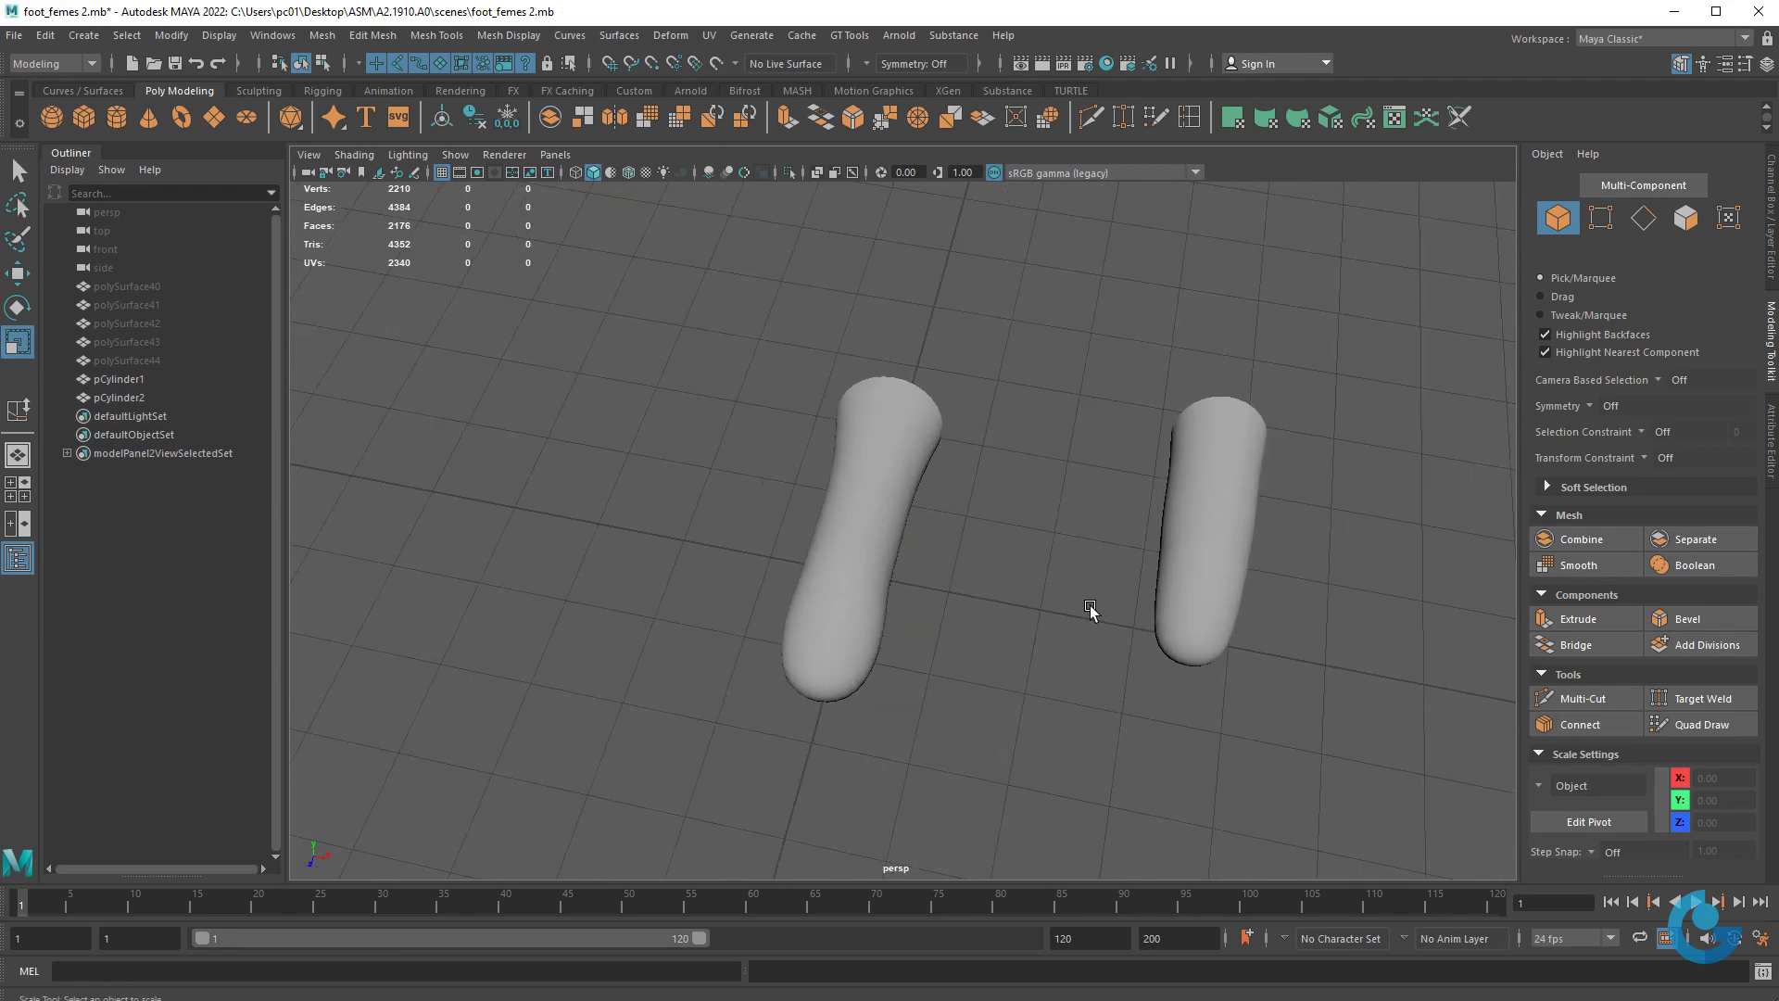
{"action": "mouse_move", "coordinate": [1089, 605]}
{"action": "left_mouse_down", "text": "alt"}
{"action": "mouse_move", "coordinate": [1003, 595]}
{"action": "mouse_move", "coordinate": [875, 541]}
{"action": "mouse_move", "coordinate": [925, 539]}
{"action": "left_mouse_up", "text": "alt"}
- Duplicate pCylinder1 as pCylinder3 and move it along X to 1.23
{"action": "left_click", "coordinate": [863, 512]}
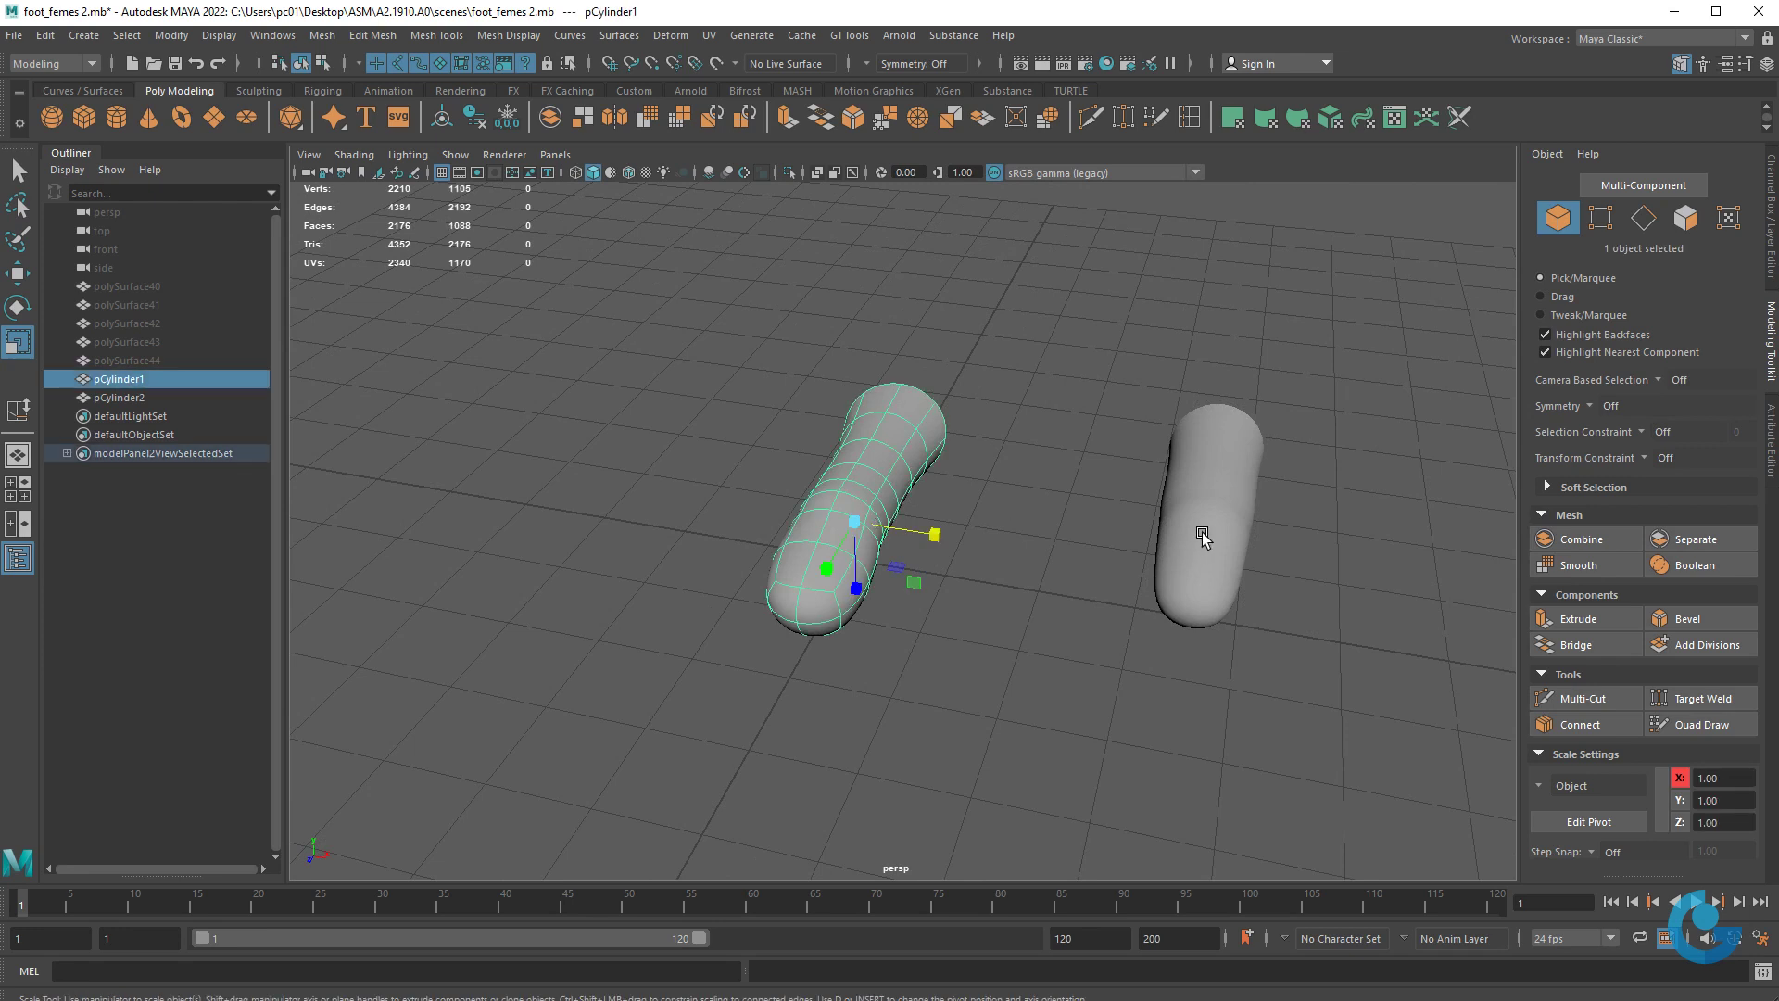
{"action": "left_click", "coordinate": [1202, 532]}
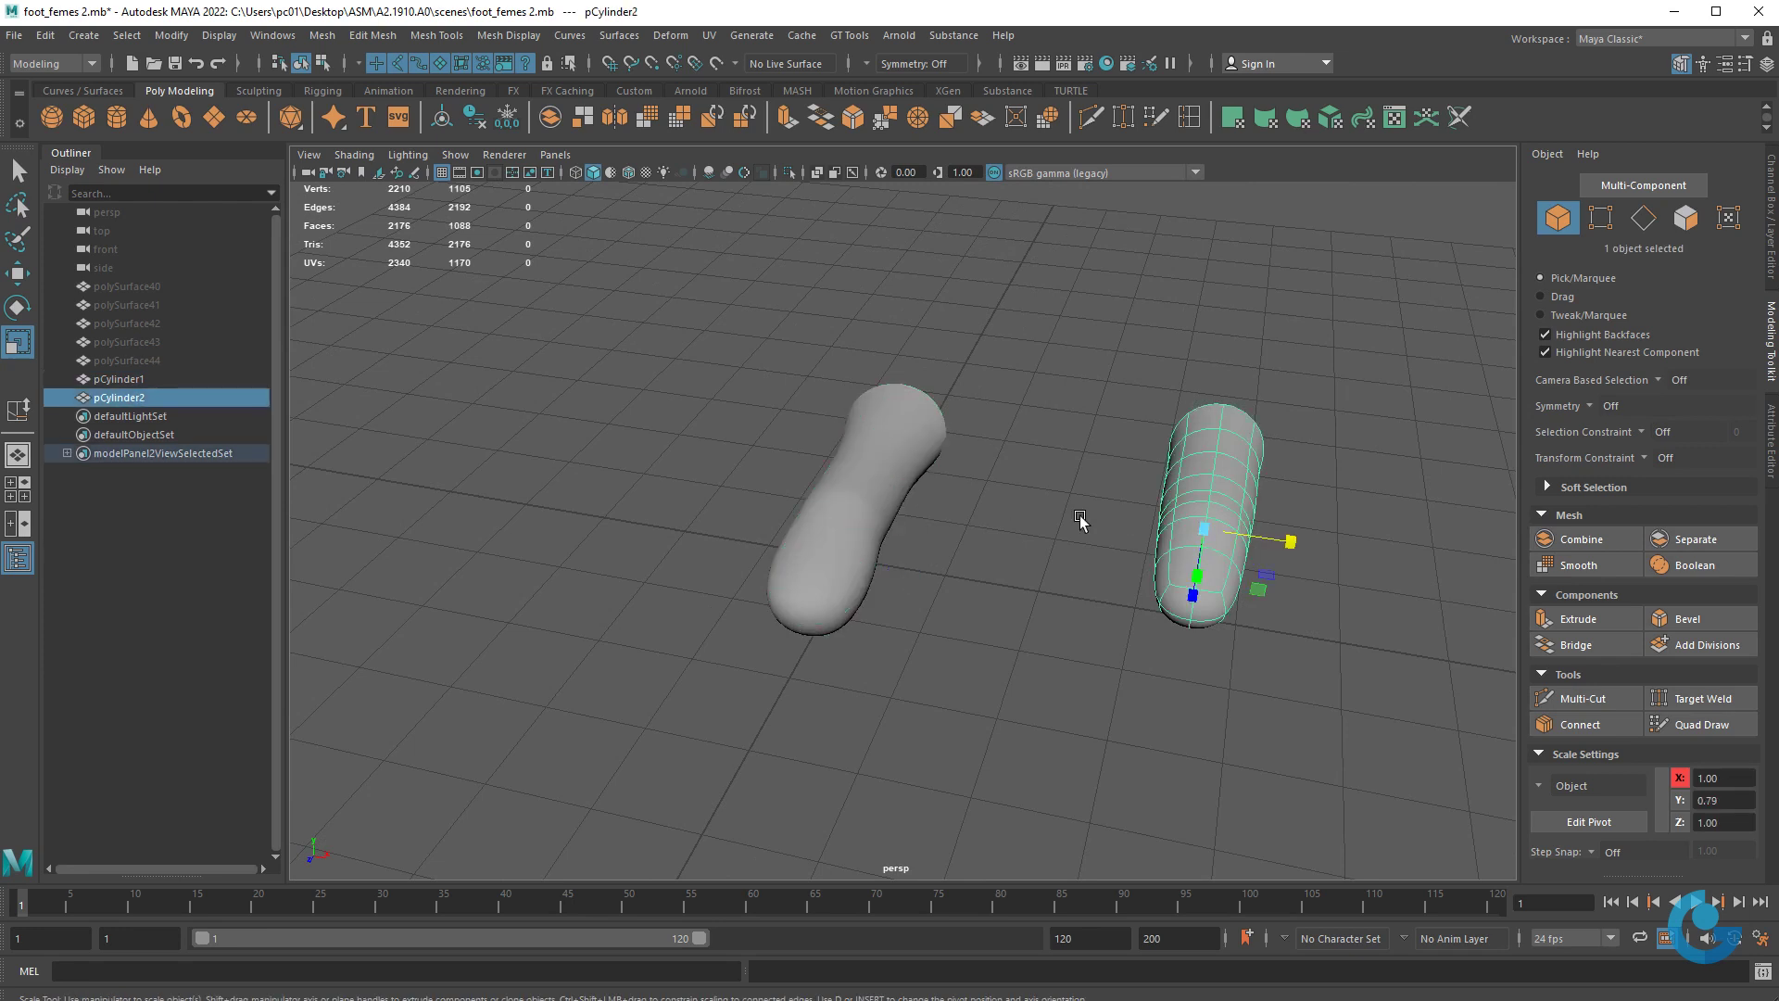
{"action": "left_click", "coordinate": [875, 485]}
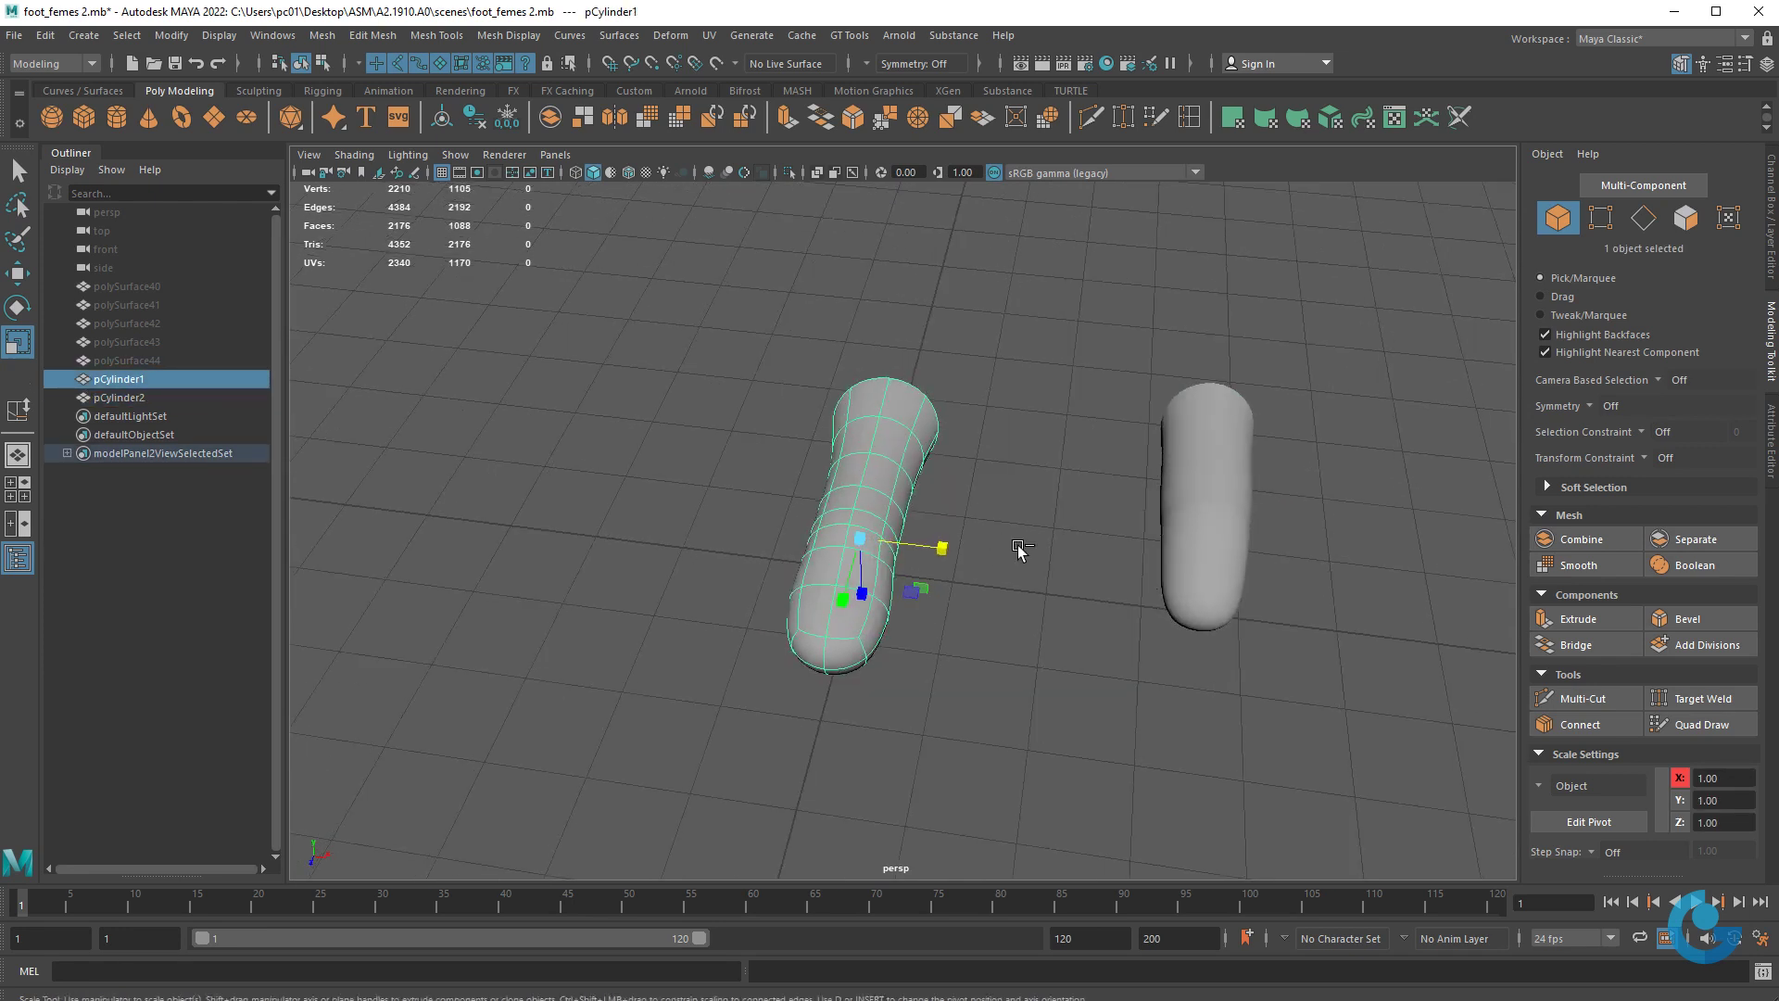
{"action": "key", "text": "ctrl+d"}
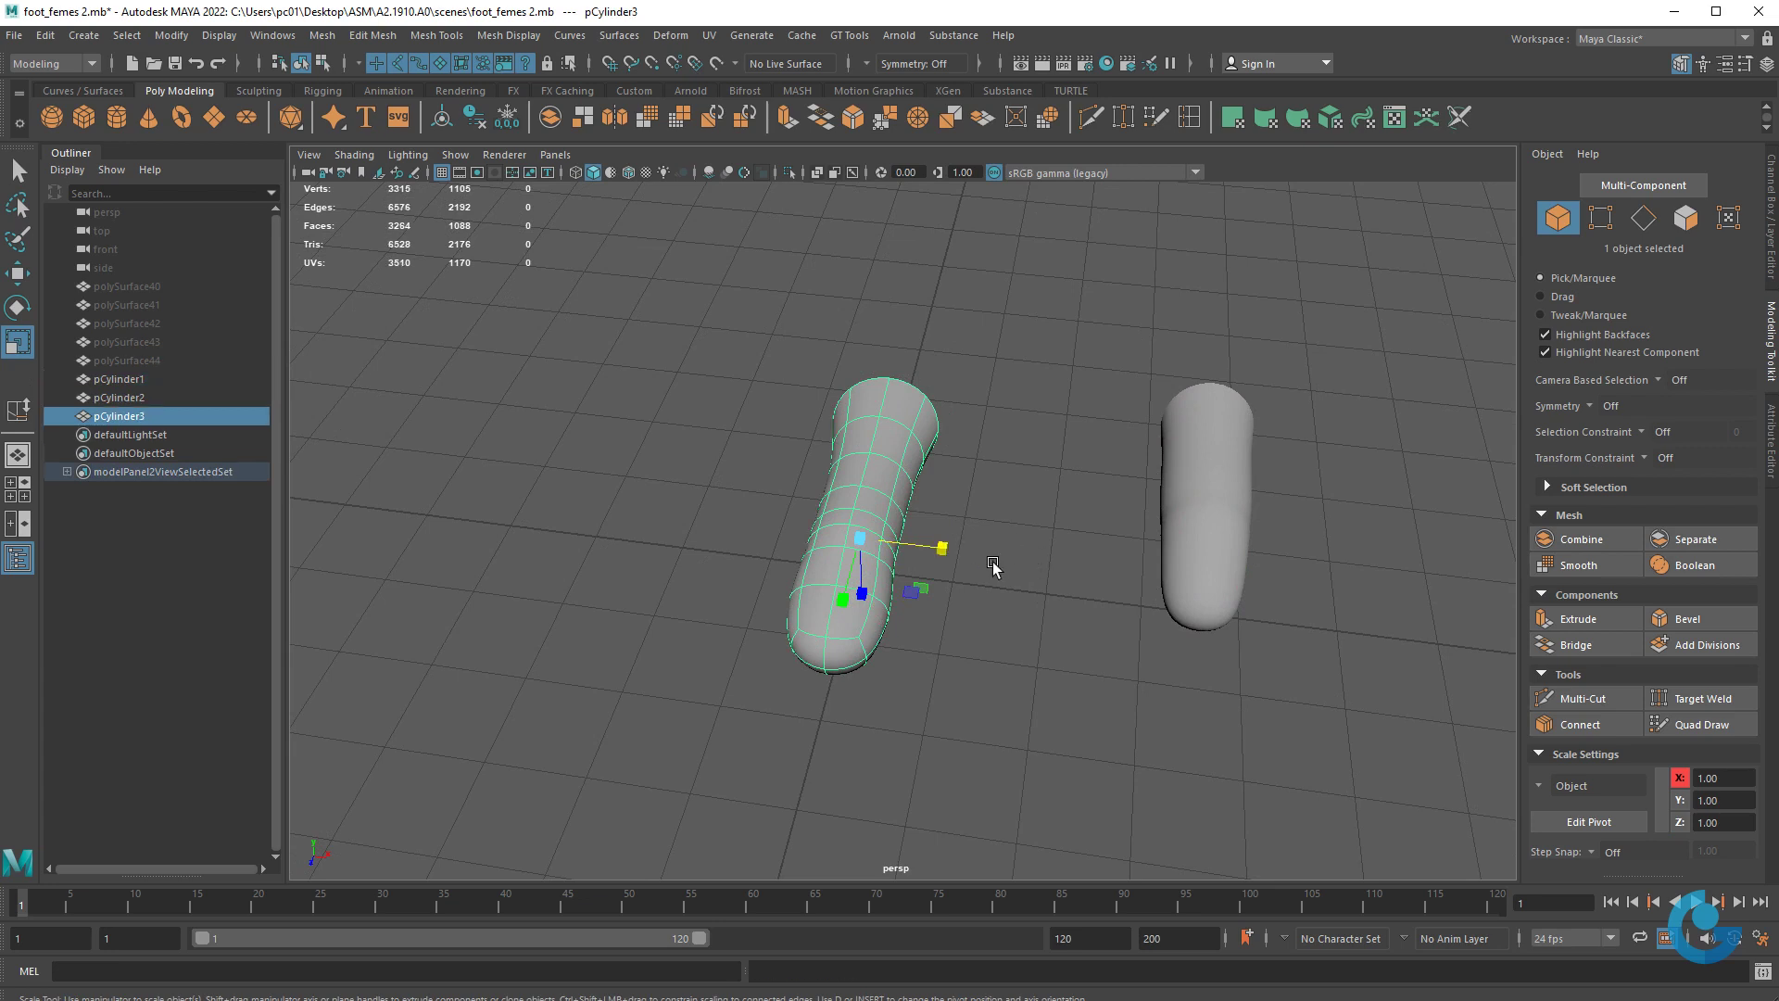
{"action": "key", "text": "w"}
{"action": "mouse_move", "coordinate": [953, 549]}
{"action": "left_mouse_down"}
{"action": "mouse_move", "coordinate": [1358, 584]}
{"action": "mouse_move", "coordinate": [1183, 663]}
{"action": "mouse_move", "coordinate": [1164, 652]}
{"action": "left_mouse_up"}
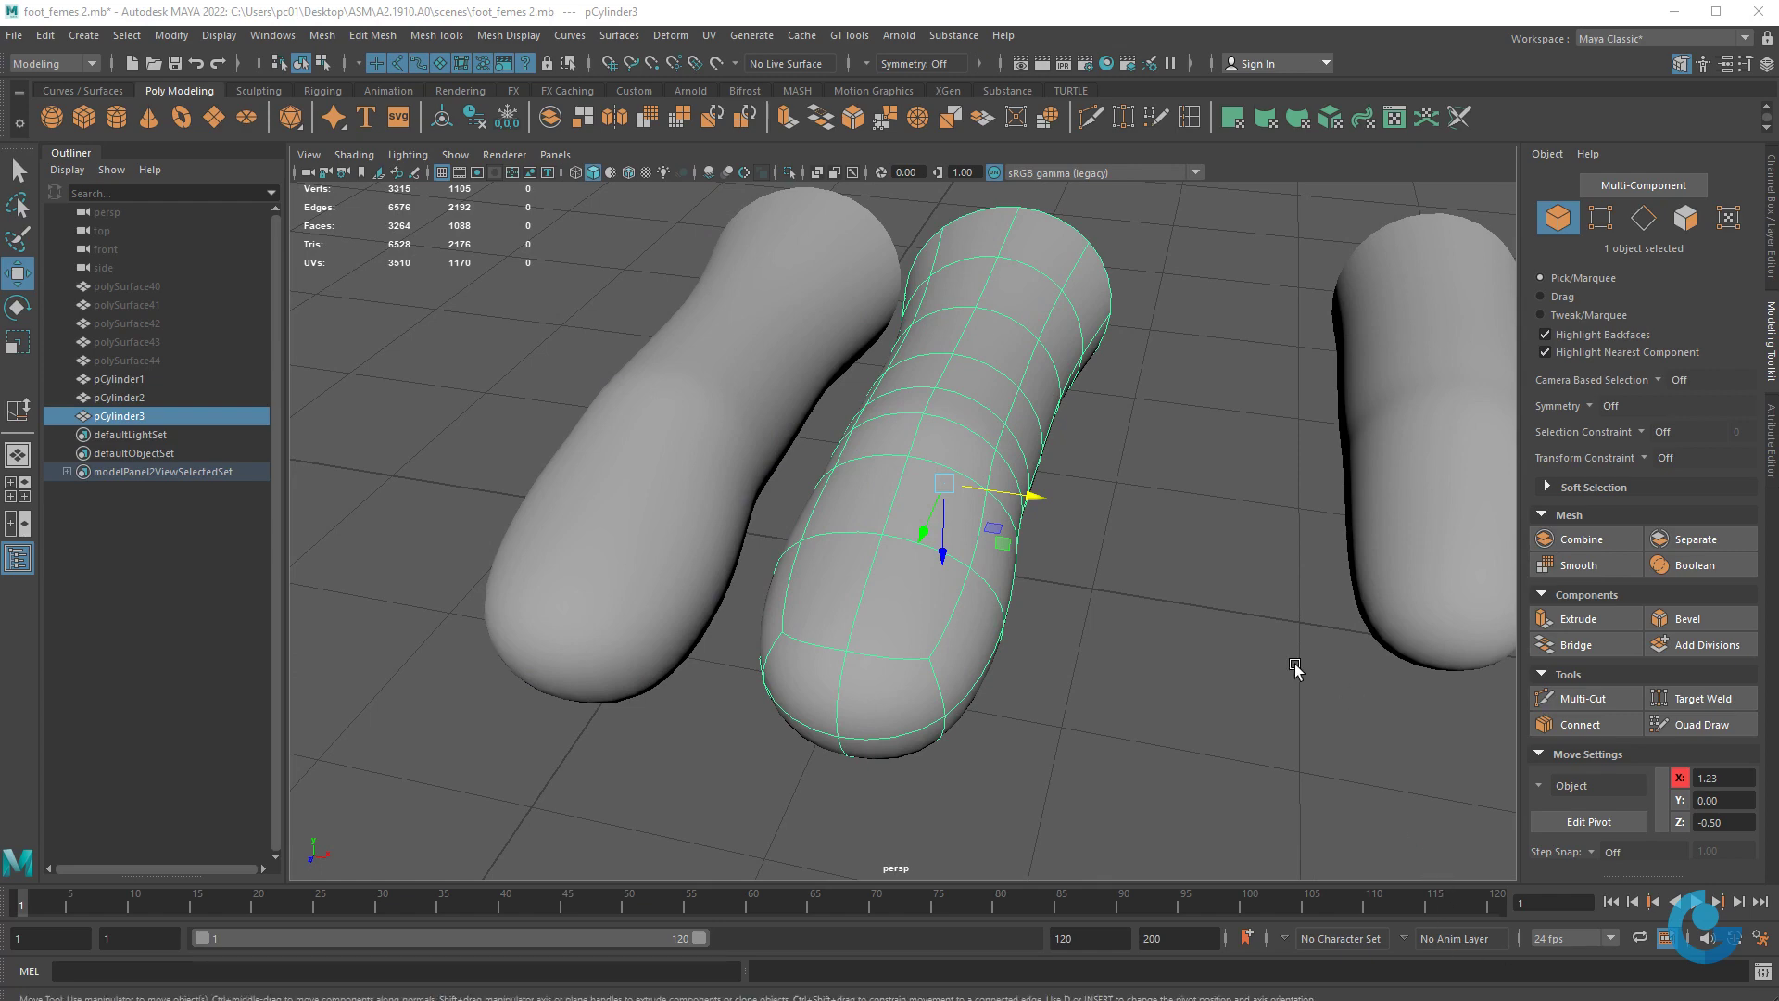
- Orbit to a side-on view of the three feet and select pCylinder2
{"action": "left_click_drag", "start_coordinate": [1298, 667], "coordinate": [1144, 719], "text": "alt"}
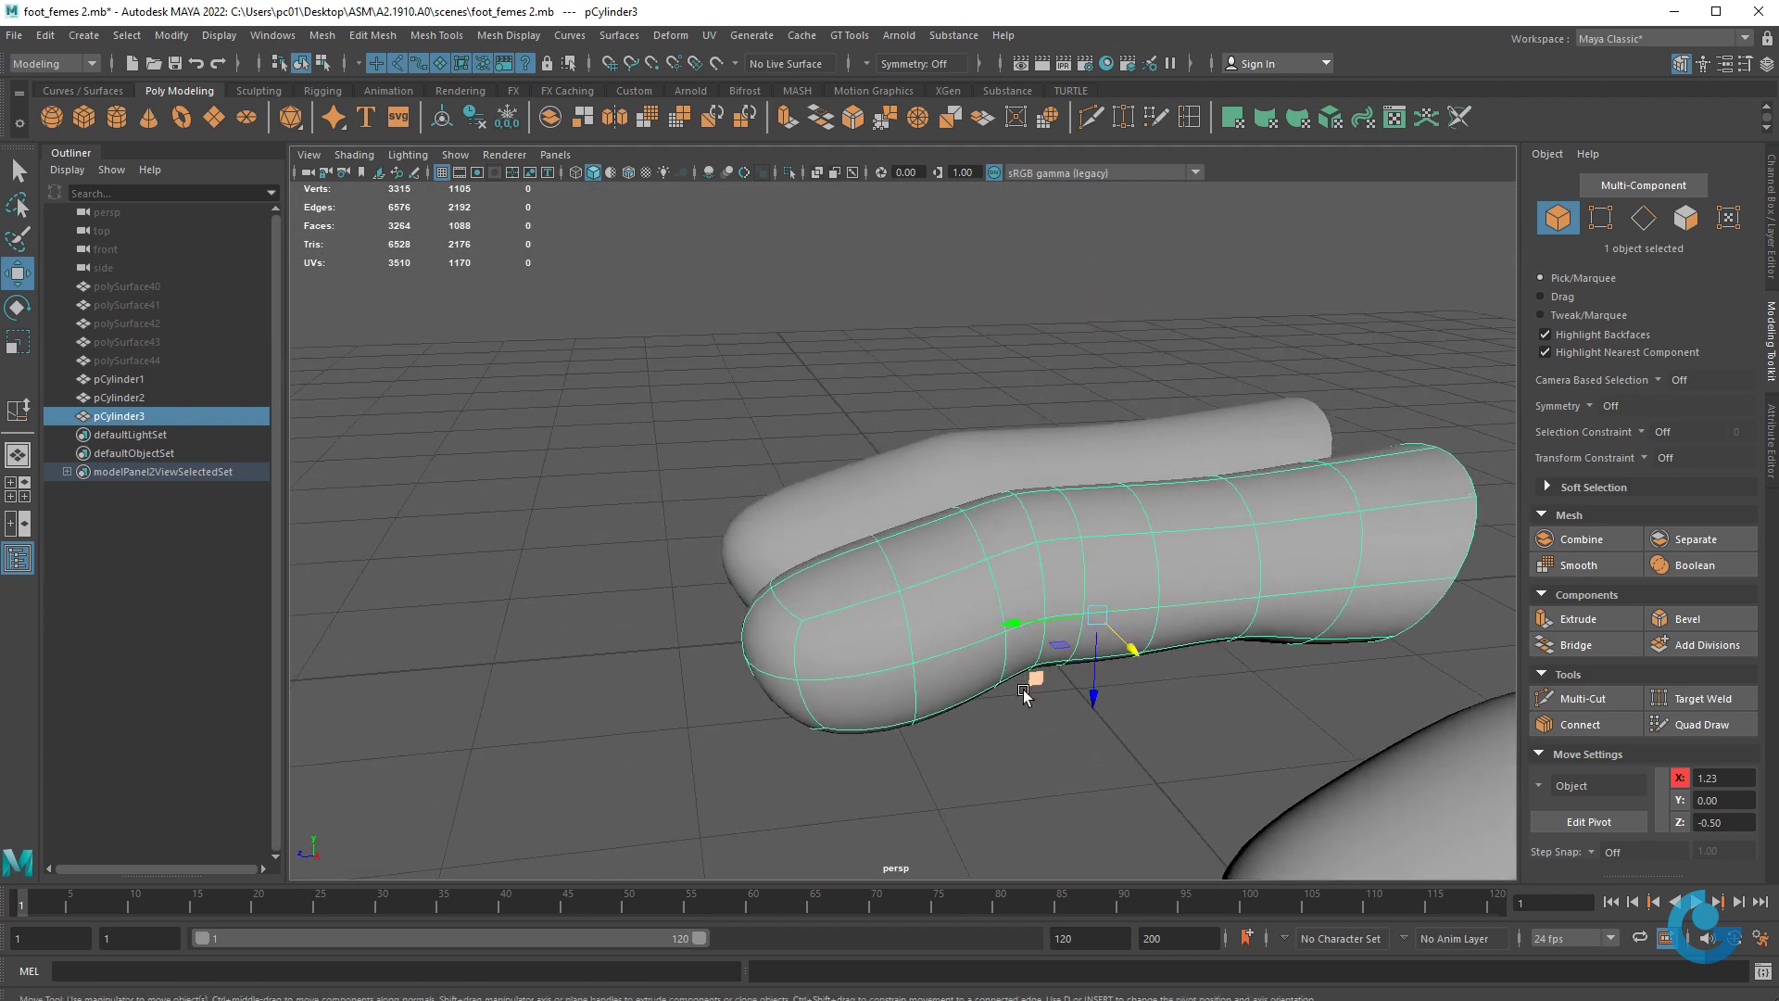
{"action": "left_click_drag", "start_coordinate": [1024, 695], "coordinate": [1124, 707], "text": "alt"}
{"action": "left_click_drag", "start_coordinate": [1060, 477], "coordinate": [981, 564], "text": "alt"}
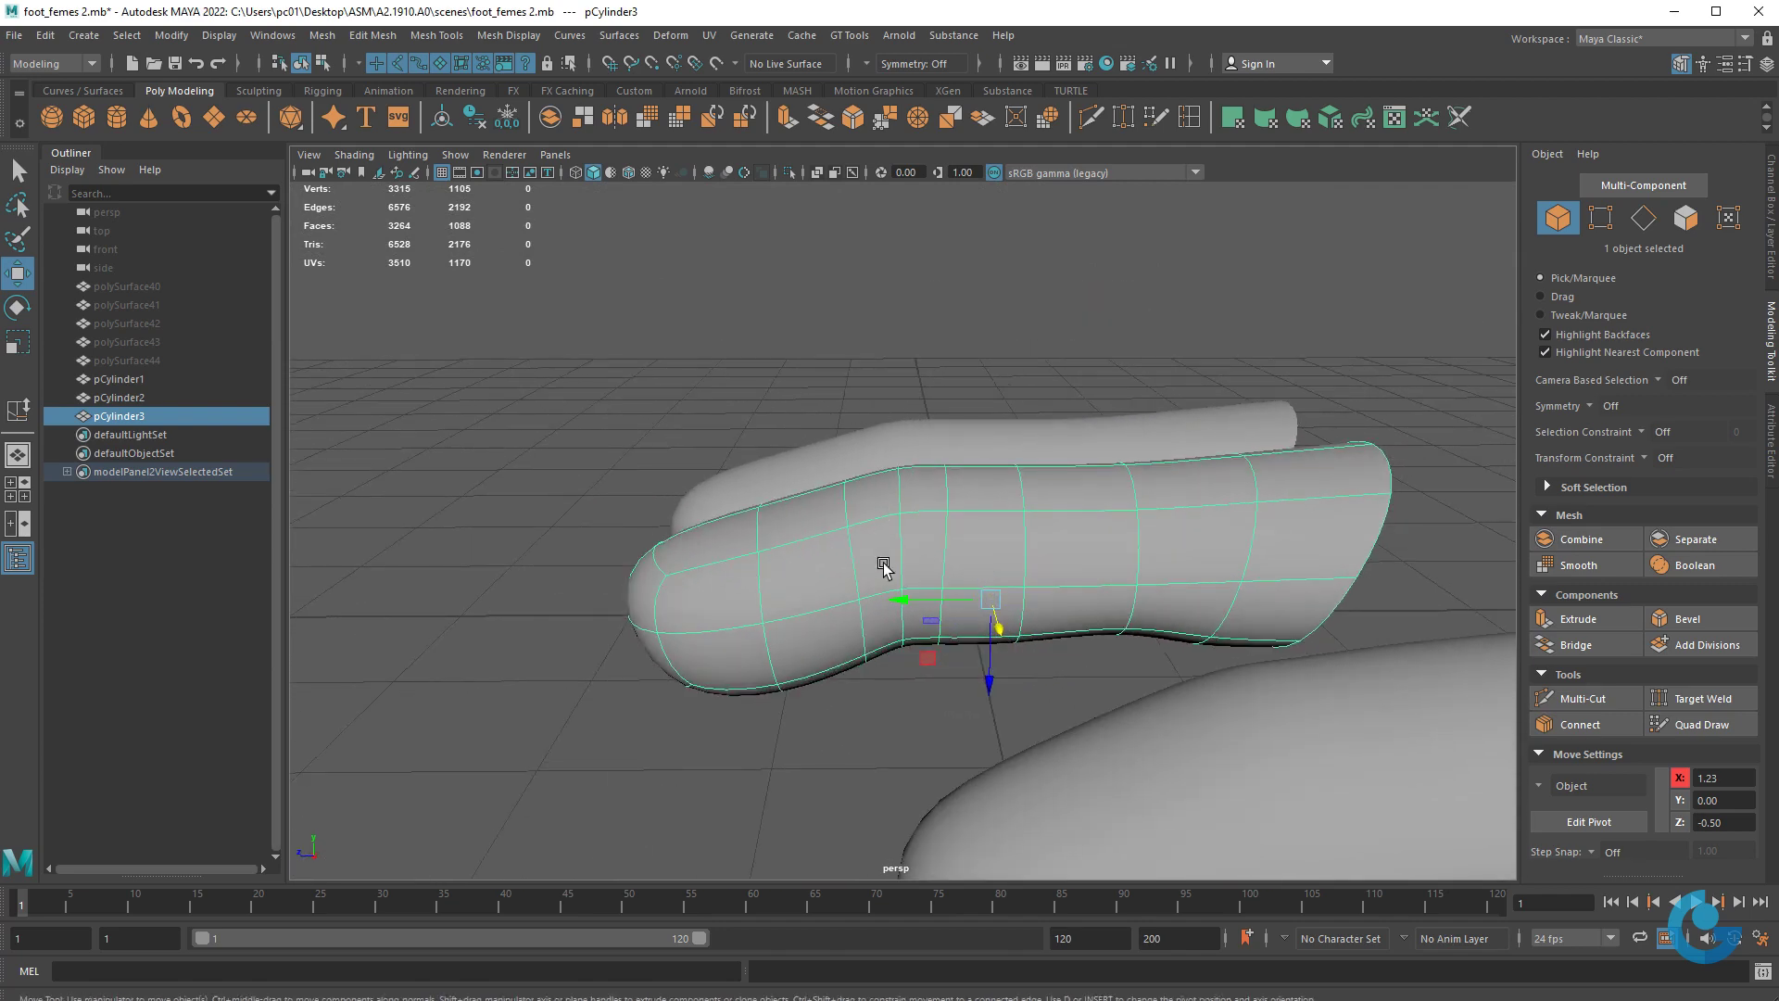
{"action": "scroll", "coordinate": [883, 568], "scroll_direction": "down", "scroll_amount": 5}
{"action": "left_click_drag", "start_coordinate": [1143, 568], "coordinate": [932, 633], "text": "alt"}
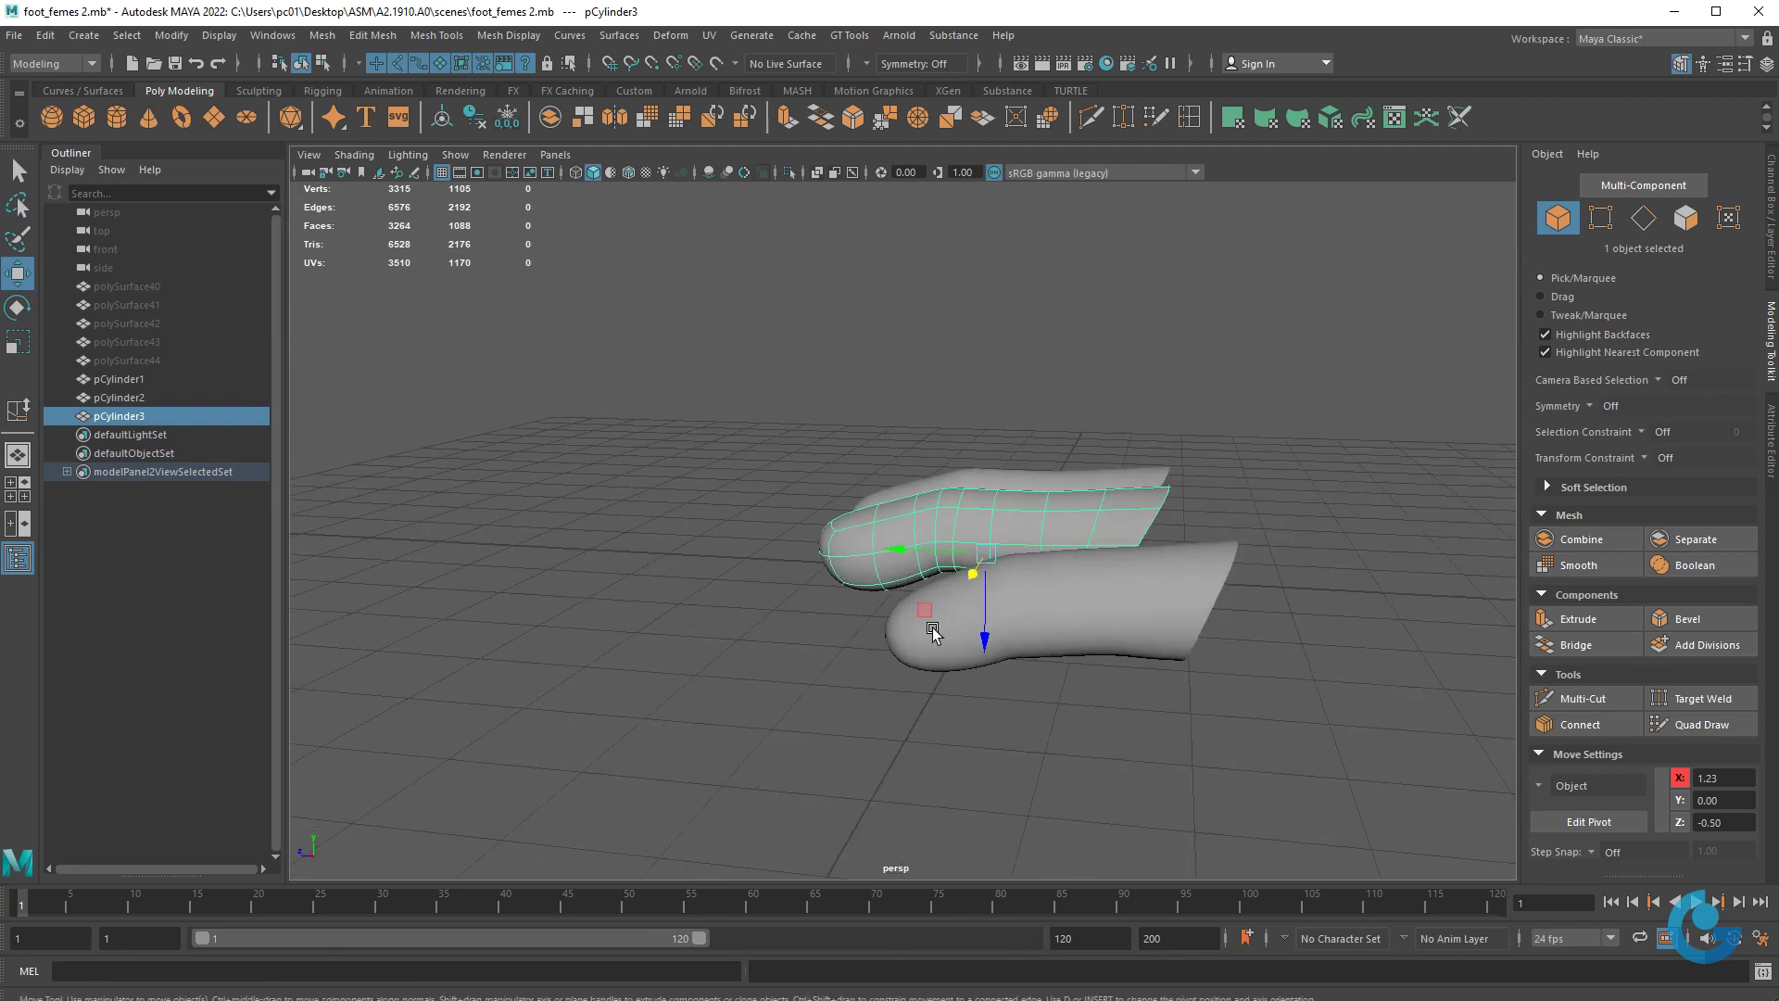
{"action": "left_click", "coordinate": [1131, 615]}
- Select three edge loops near pCylinder2's toe
{"action": "scroll", "coordinate": [1149, 619], "scroll_direction": "up", "scroll_amount": 5}
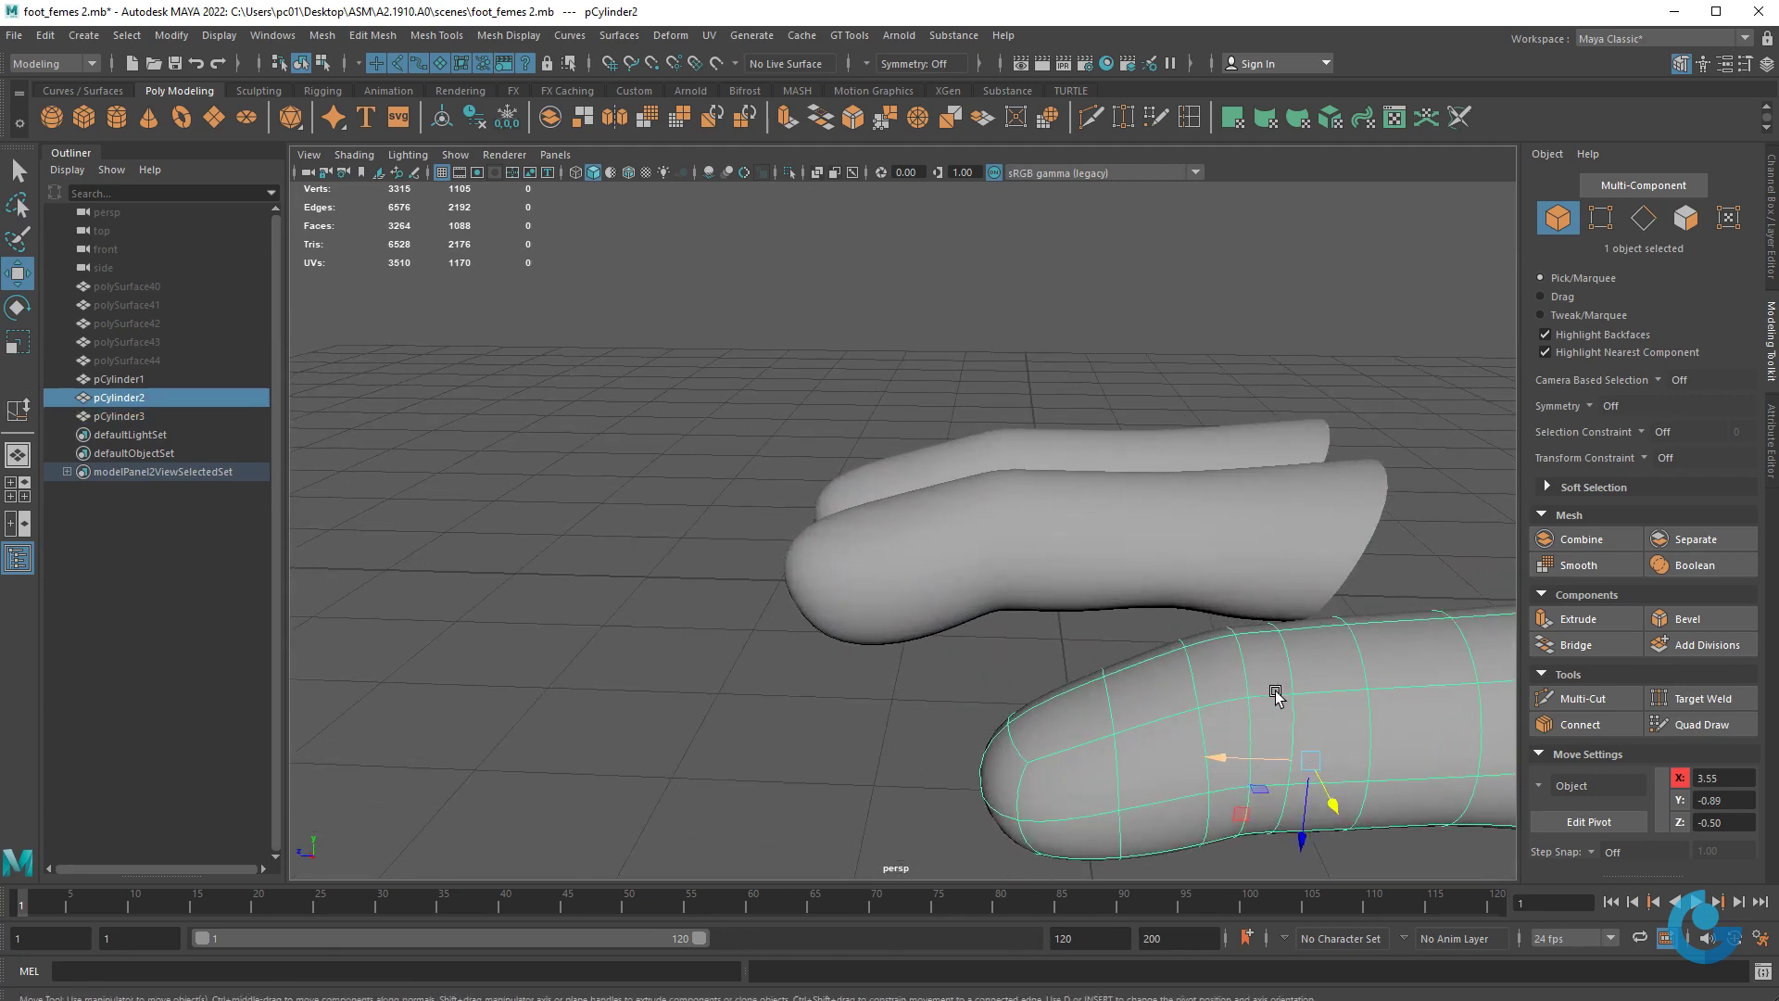
{"action": "left_click_drag", "start_coordinate": [1157, 621], "coordinate": [1246, 516], "text": "alt"}
{"action": "right_click_drag", "start_coordinate": [1246, 517], "coordinate": [1154, 468]}
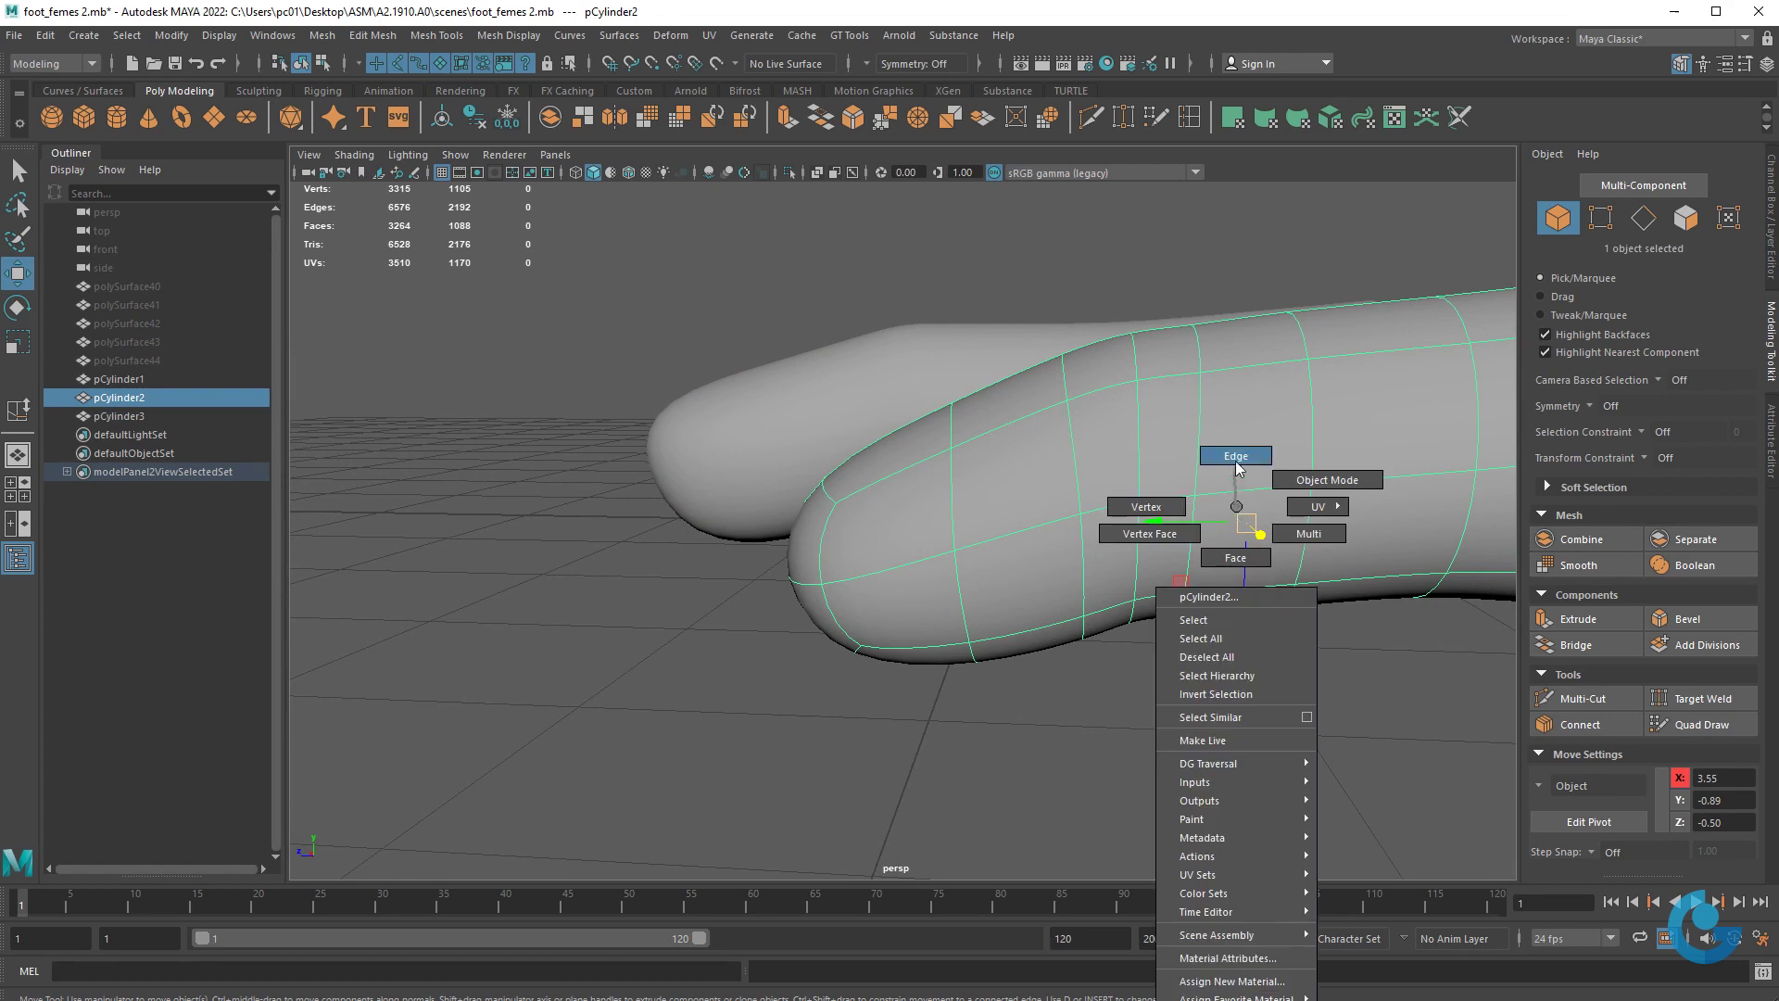
{"action": "left_click", "coordinate": [1140, 468]}
{"action": "double_click", "coordinate": [1129, 565]}
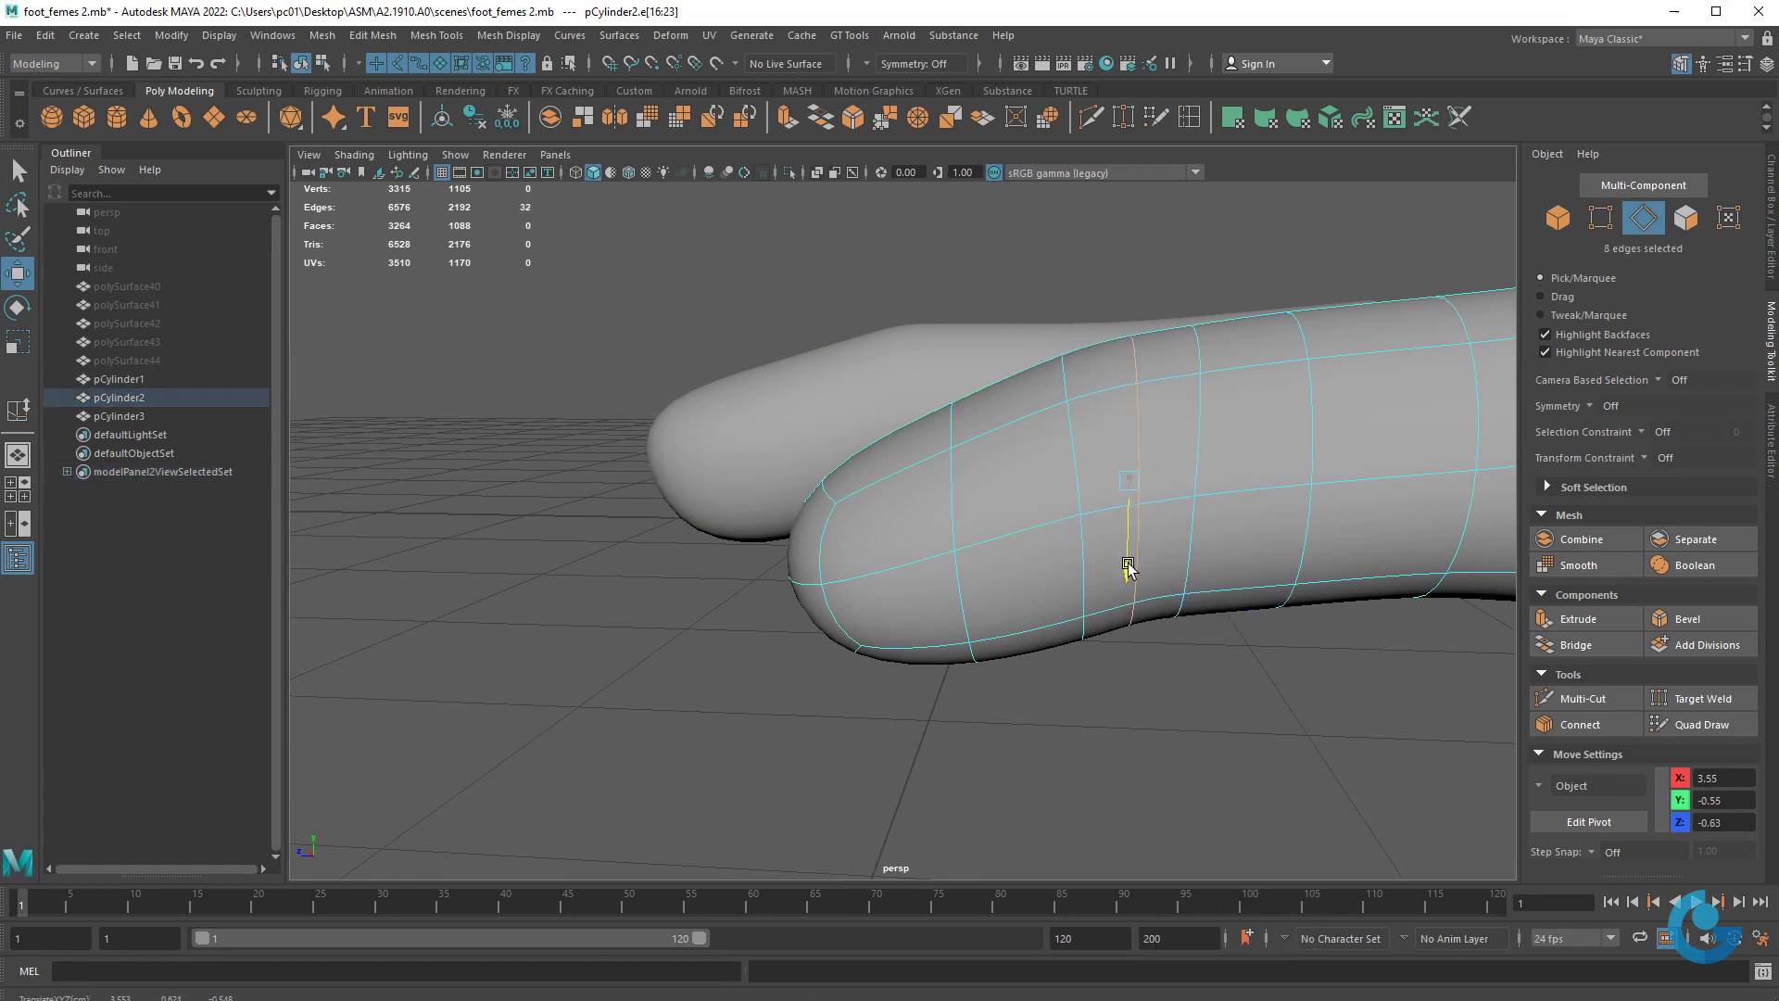
{"action": "double_click", "coordinate": [1193, 556]}
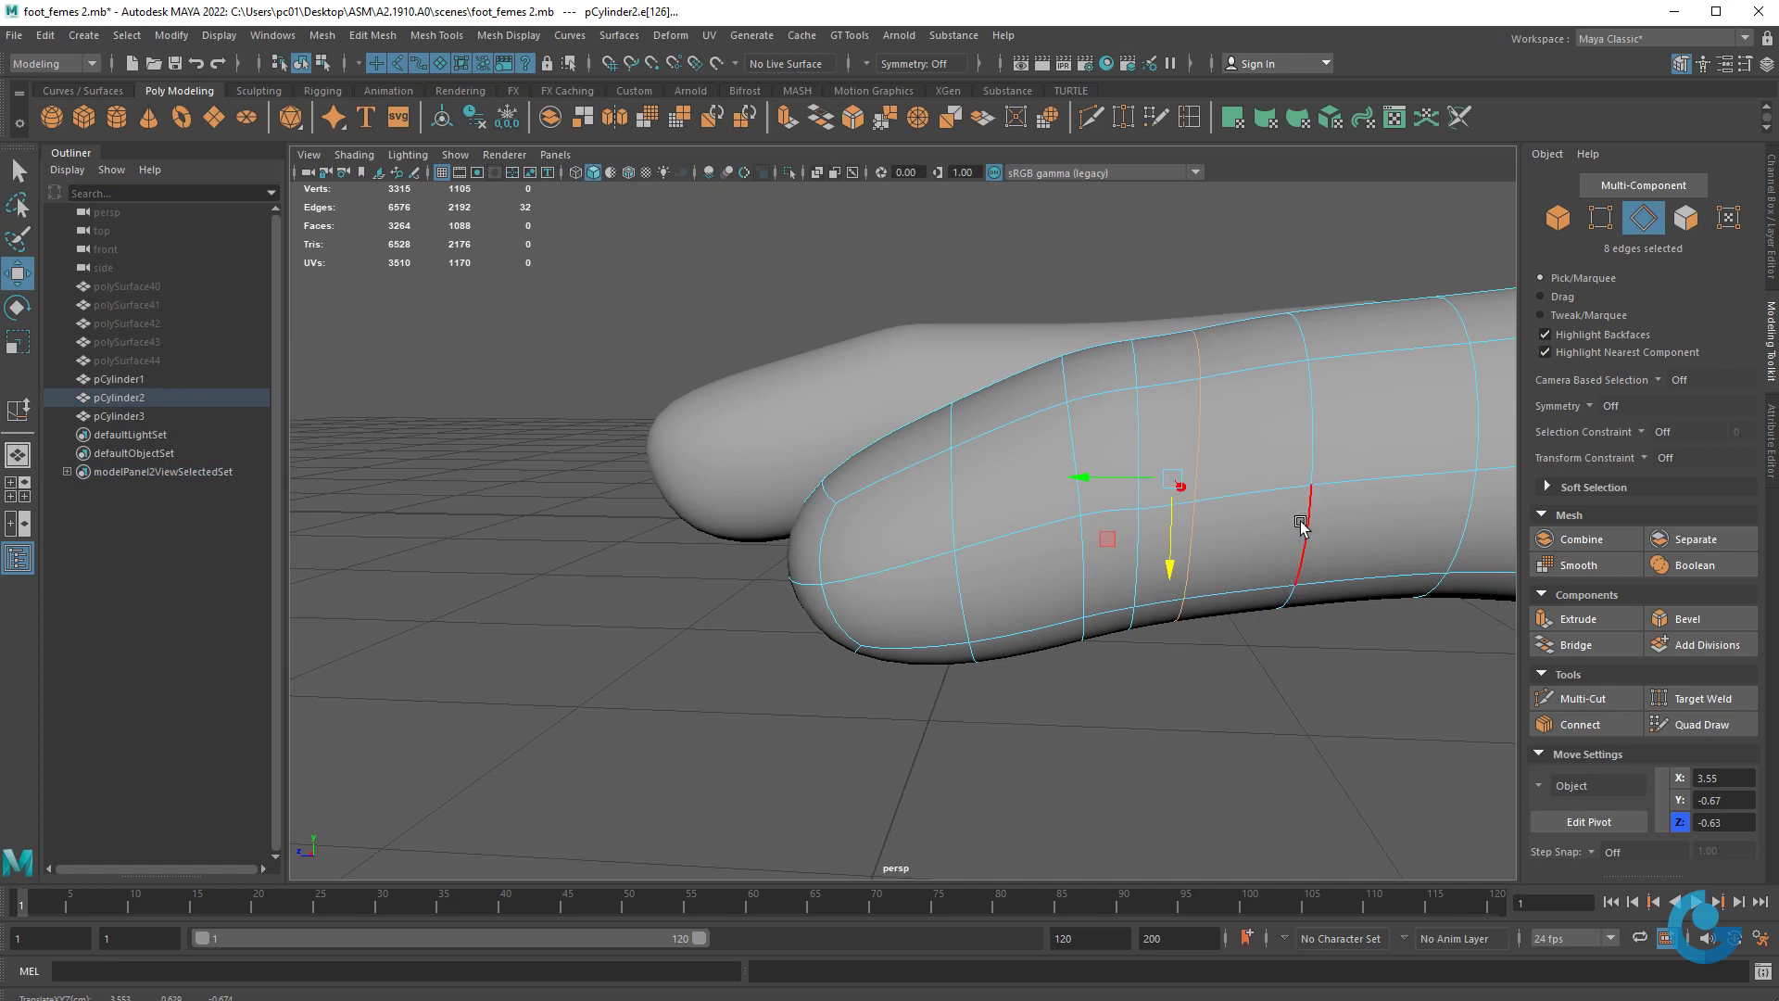
{"action": "double_click", "coordinate": [1297, 558]}
{"action": "left_click_drag", "start_coordinate": [1292, 560], "coordinate": [1133, 607], "text": "alt"}
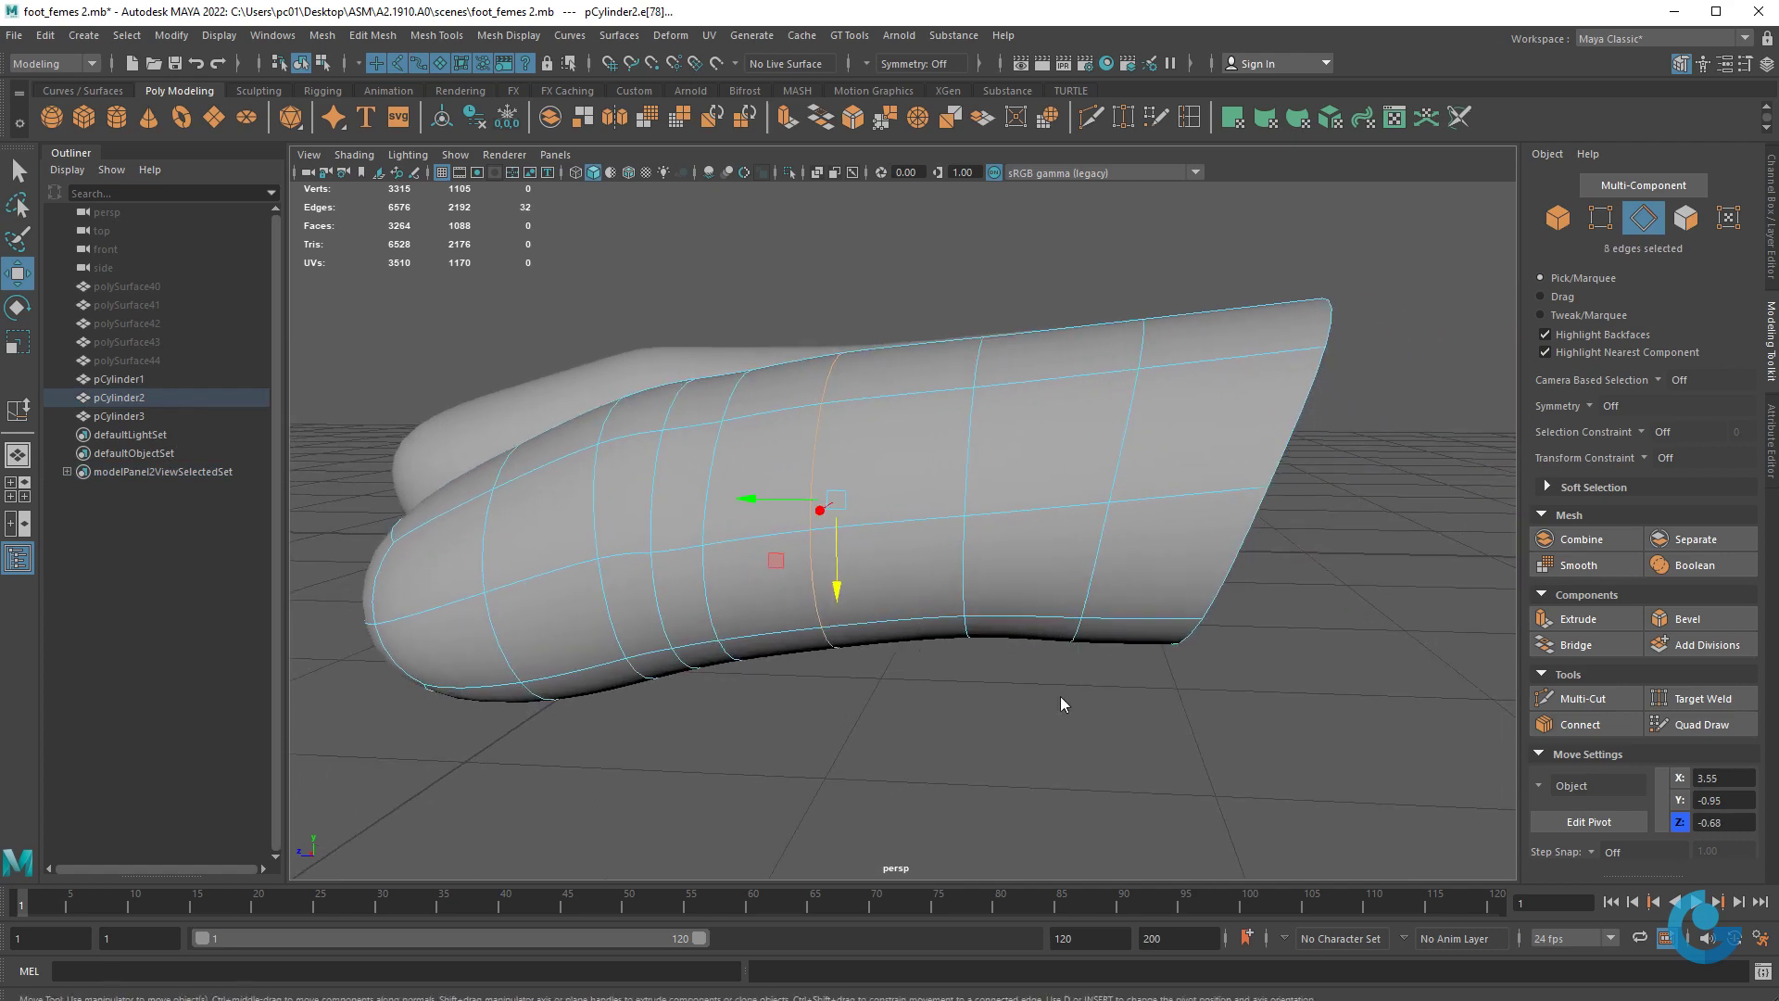
- Select the sole's bottom vertices and lower them slightly
{"action": "right_click_drag", "start_coordinate": [1059, 698], "coordinate": [960, 695]}
{"action": "left_click_drag", "start_coordinate": [917, 542], "coordinate": [1048, 714]}
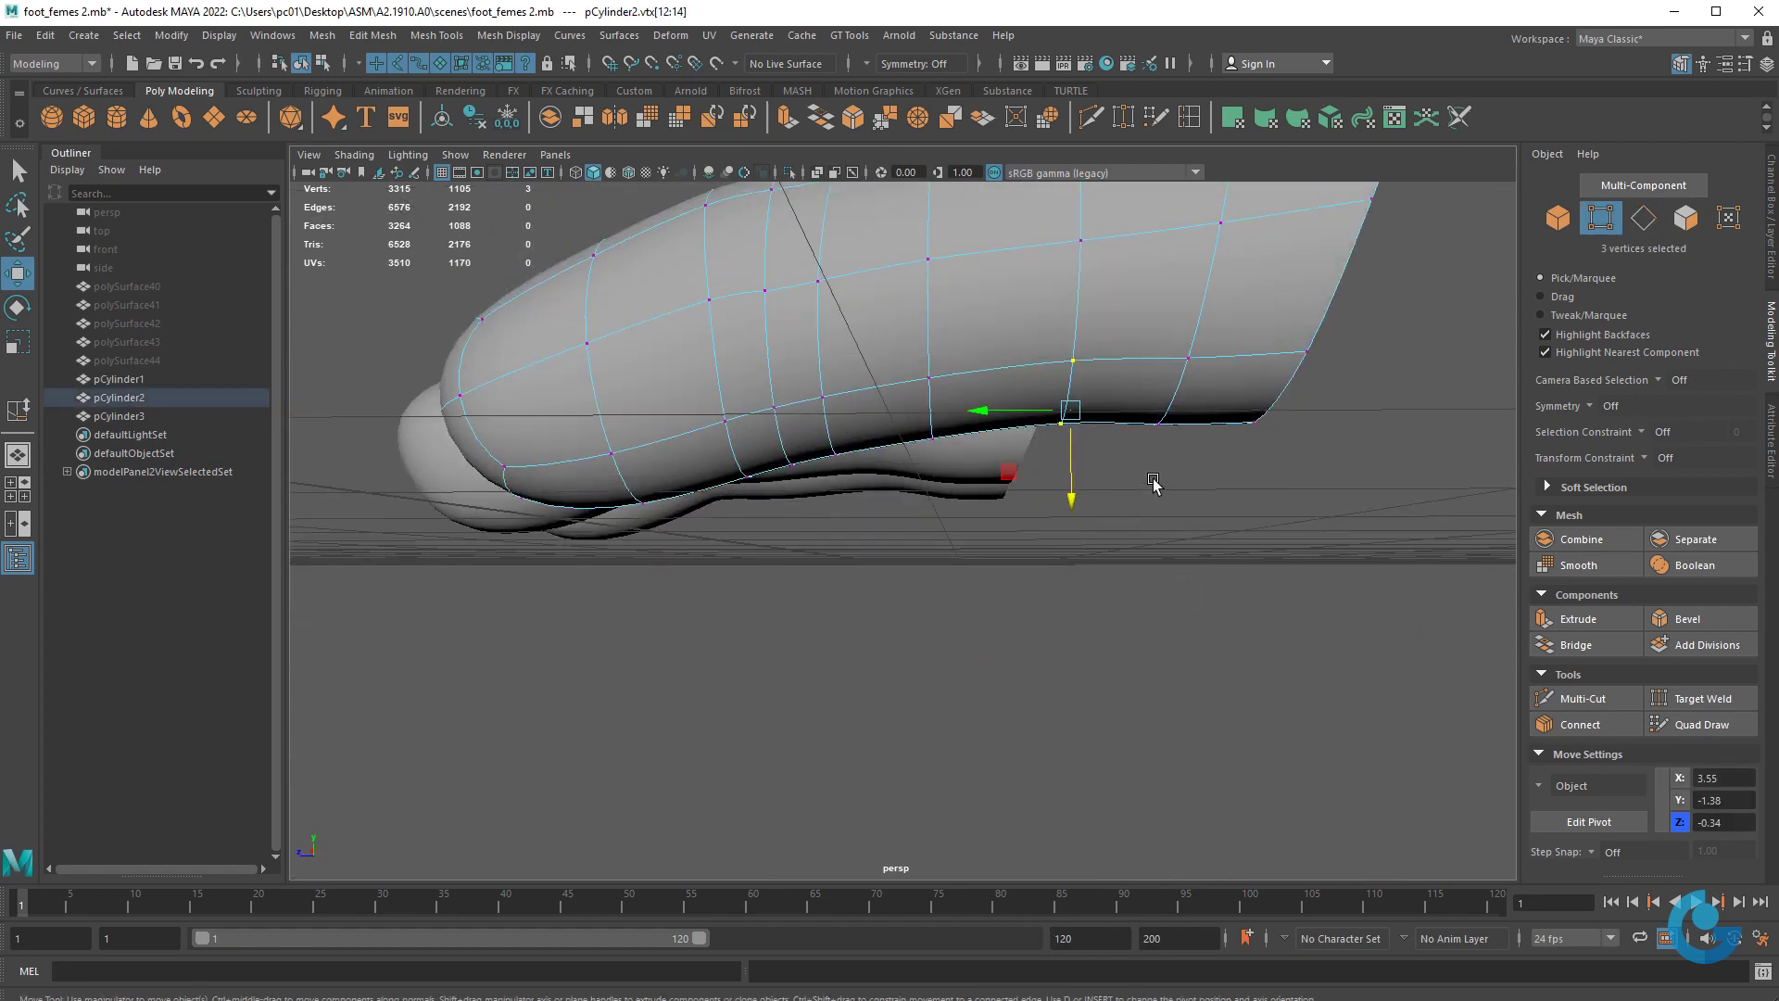
{"action": "left_click_drag", "start_coordinate": [1073, 500], "coordinate": [1073, 503]}
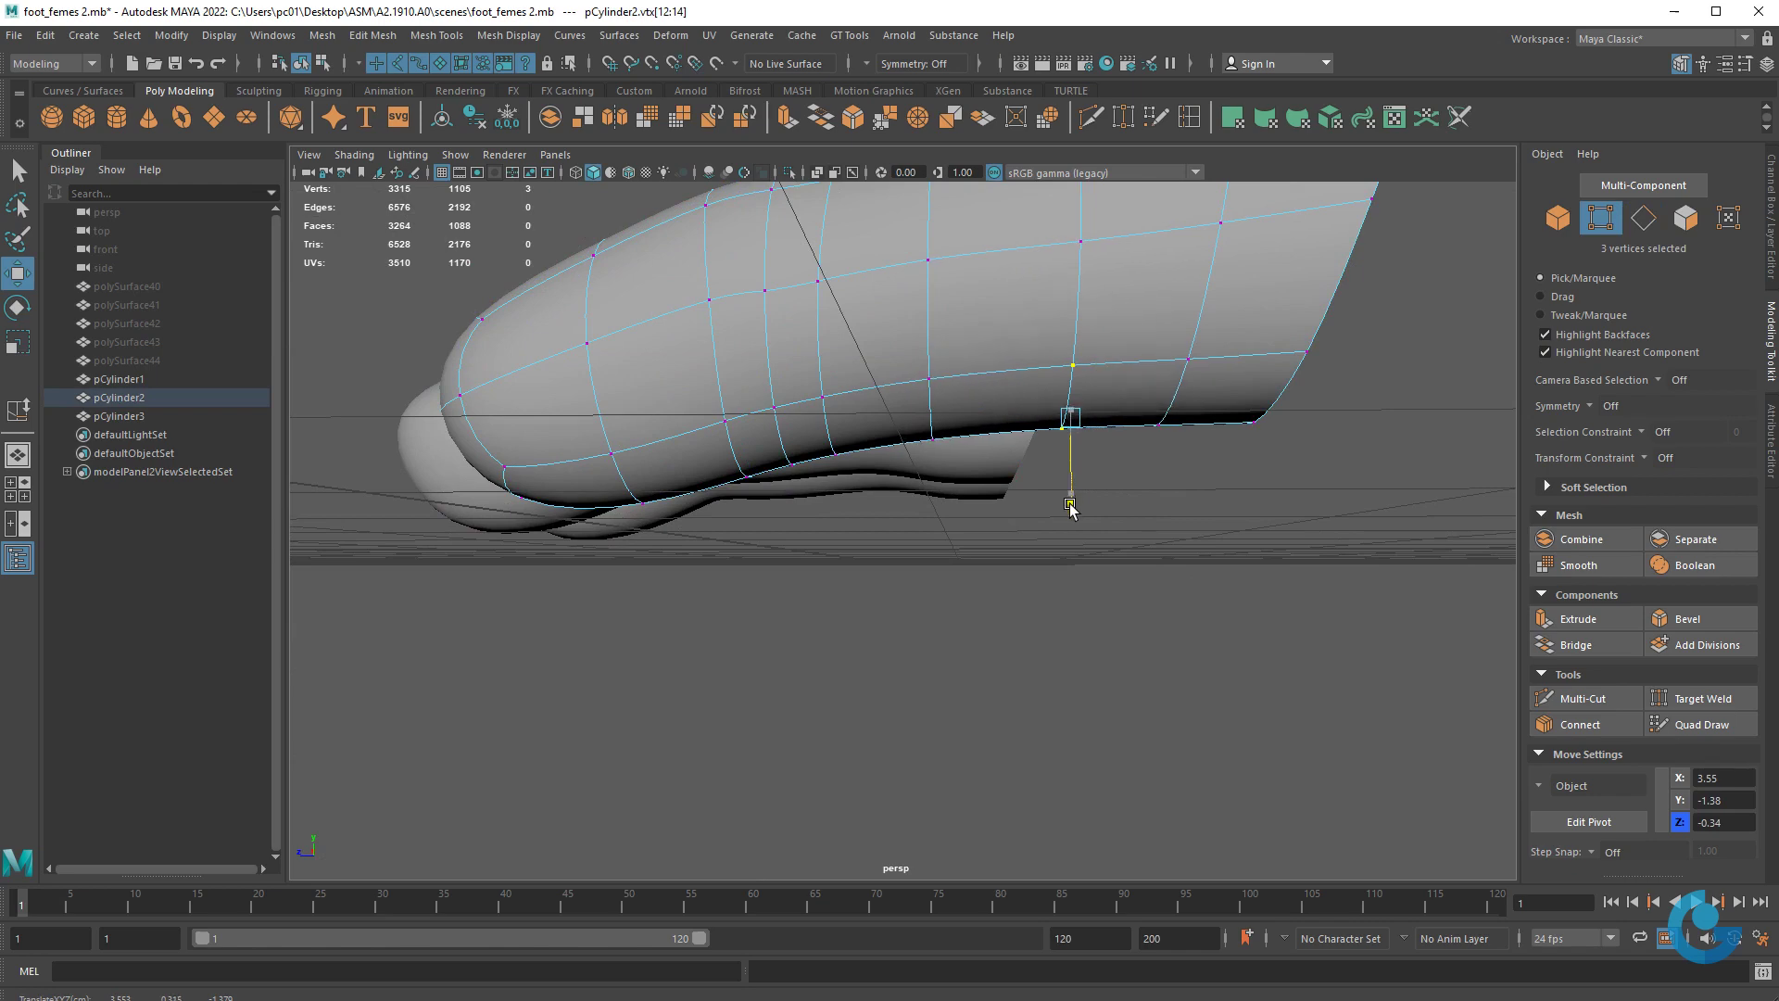
{"action": "left_click", "coordinate": [1254, 568]}
{"action": "mouse_move", "coordinate": [1254, 568]}
{"action": "left_mouse_down", "text": "alt"}
{"action": "mouse_move", "coordinate": [1140, 584]}
{"action": "mouse_move", "coordinate": [1164, 622]}
{"action": "mouse_move", "coordinate": [1214, 596]}
{"action": "left_mouse_up", "text": "alt"}
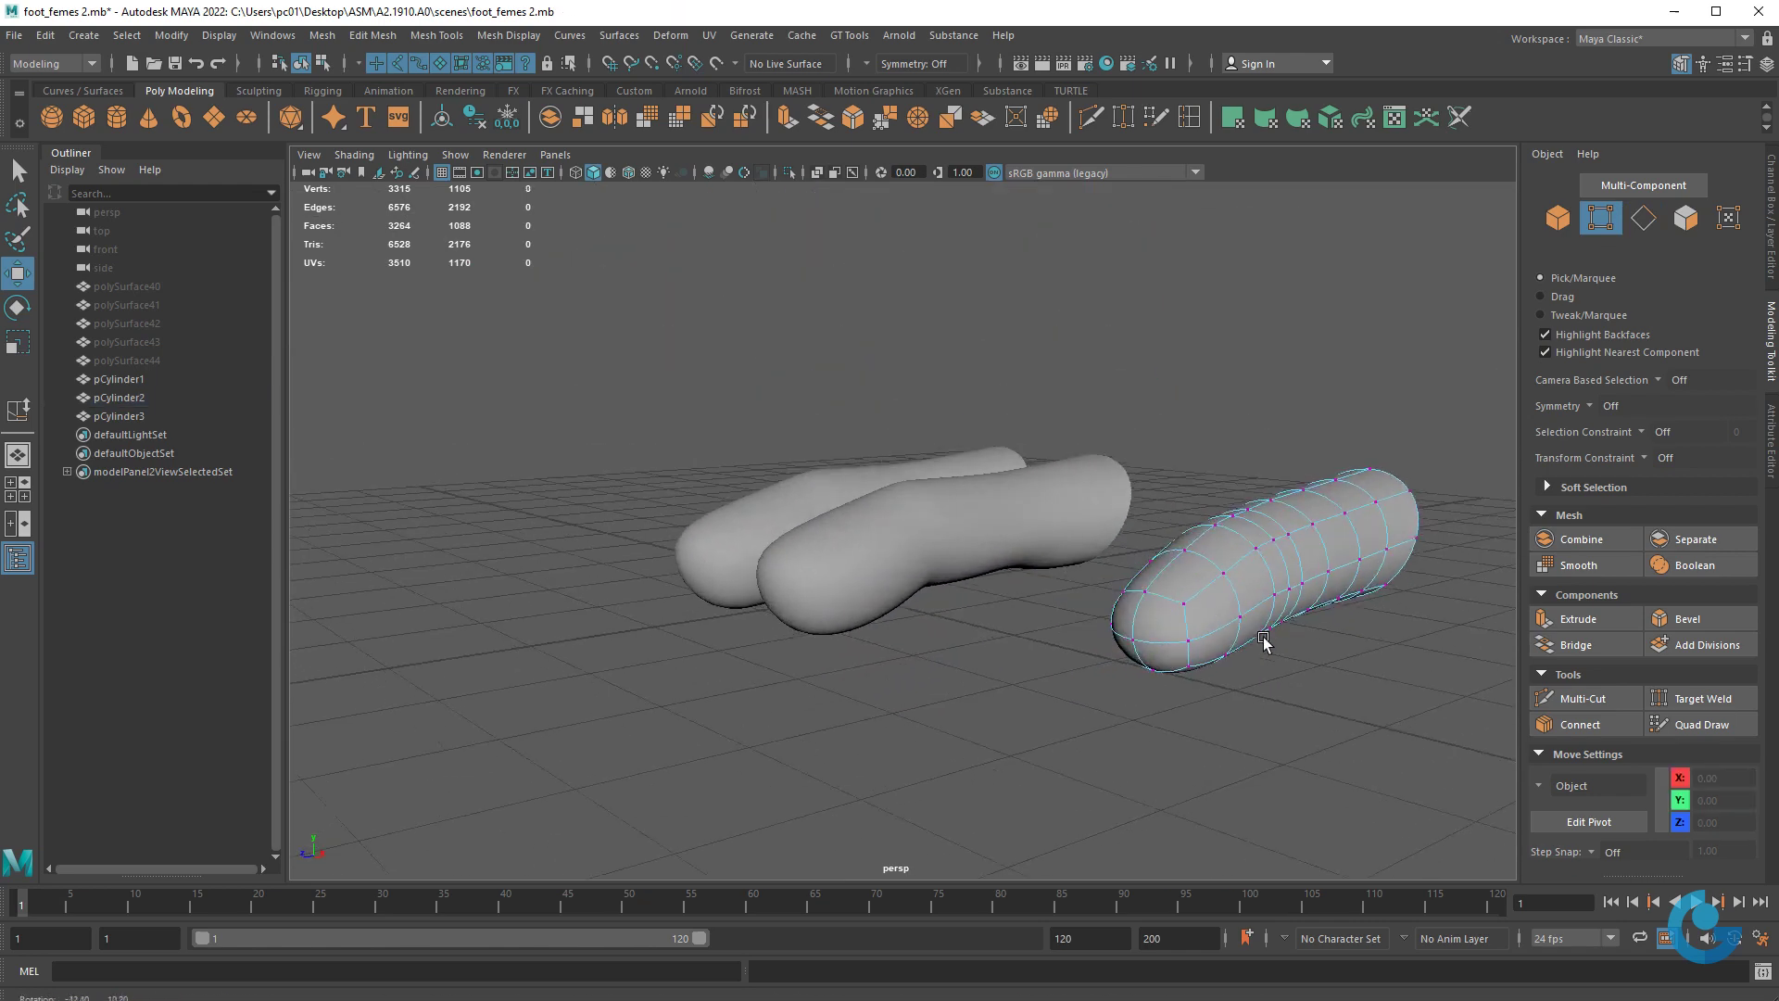
- Undo pCylinder3's earlier scale and scale it slightly thinner
{"action": "key", "text": "F8"}
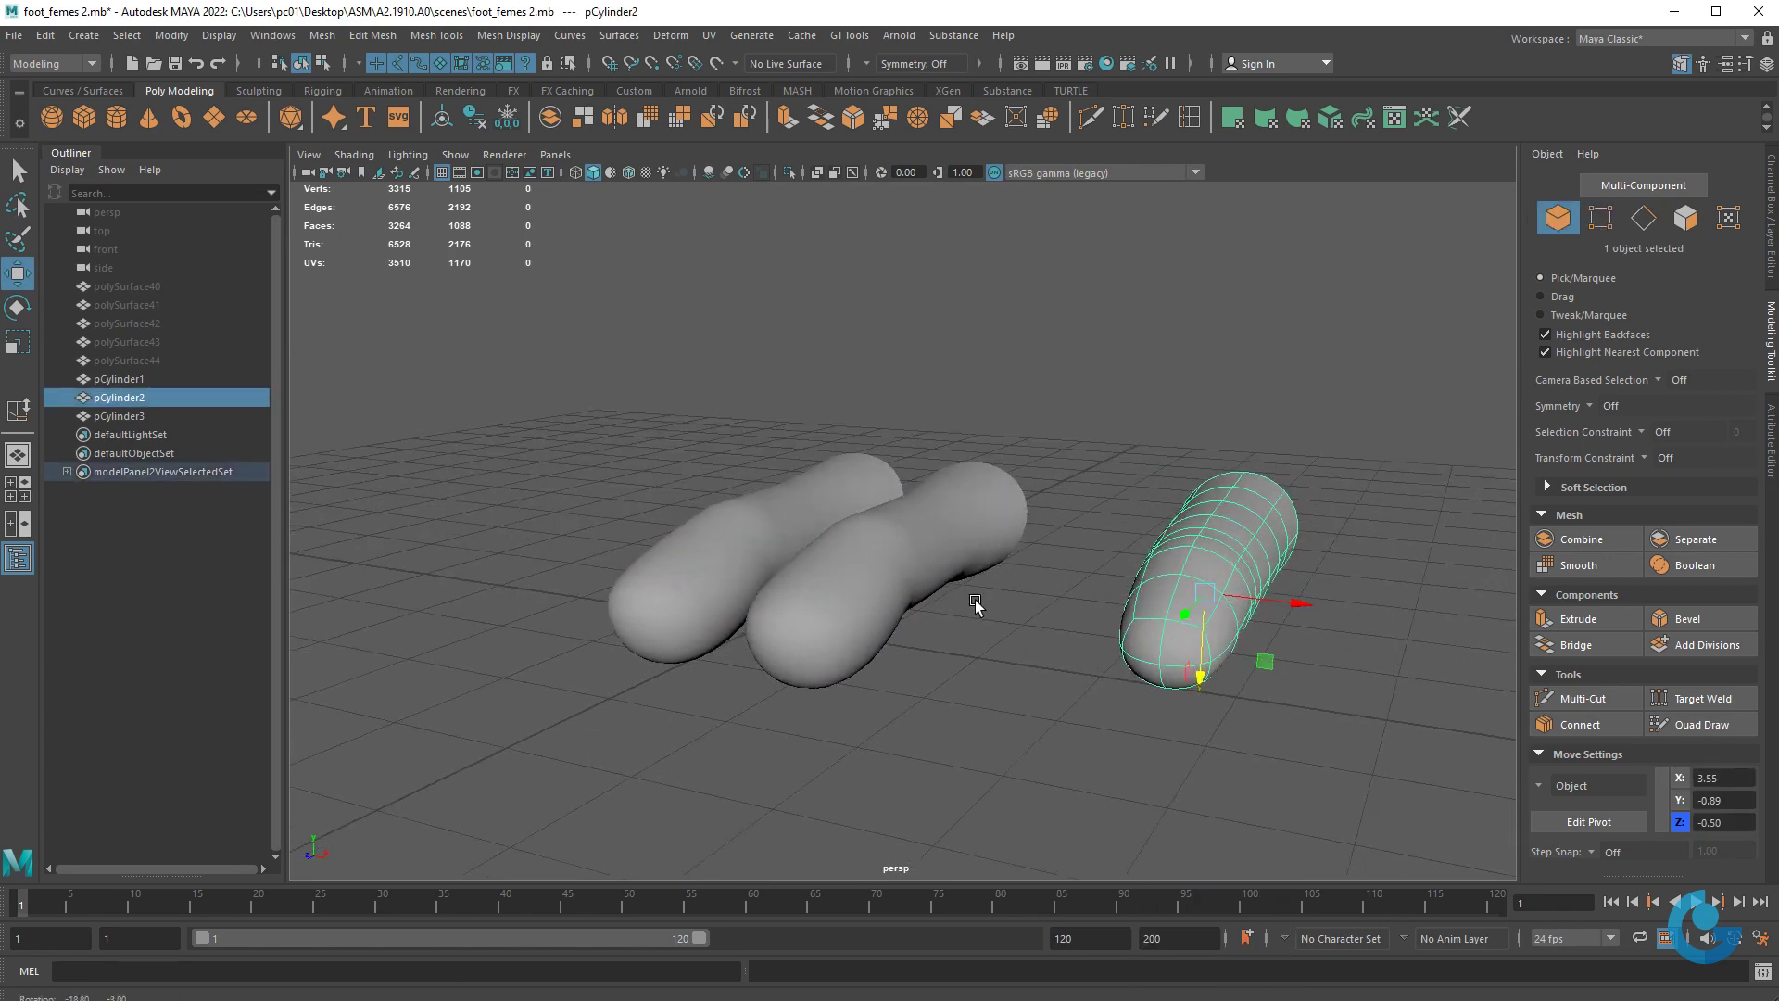
{"action": "left_click_drag", "start_coordinate": [1427, 510], "coordinate": [1096, 619], "text": "alt"}
{"action": "left_click", "coordinate": [1017, 588]}
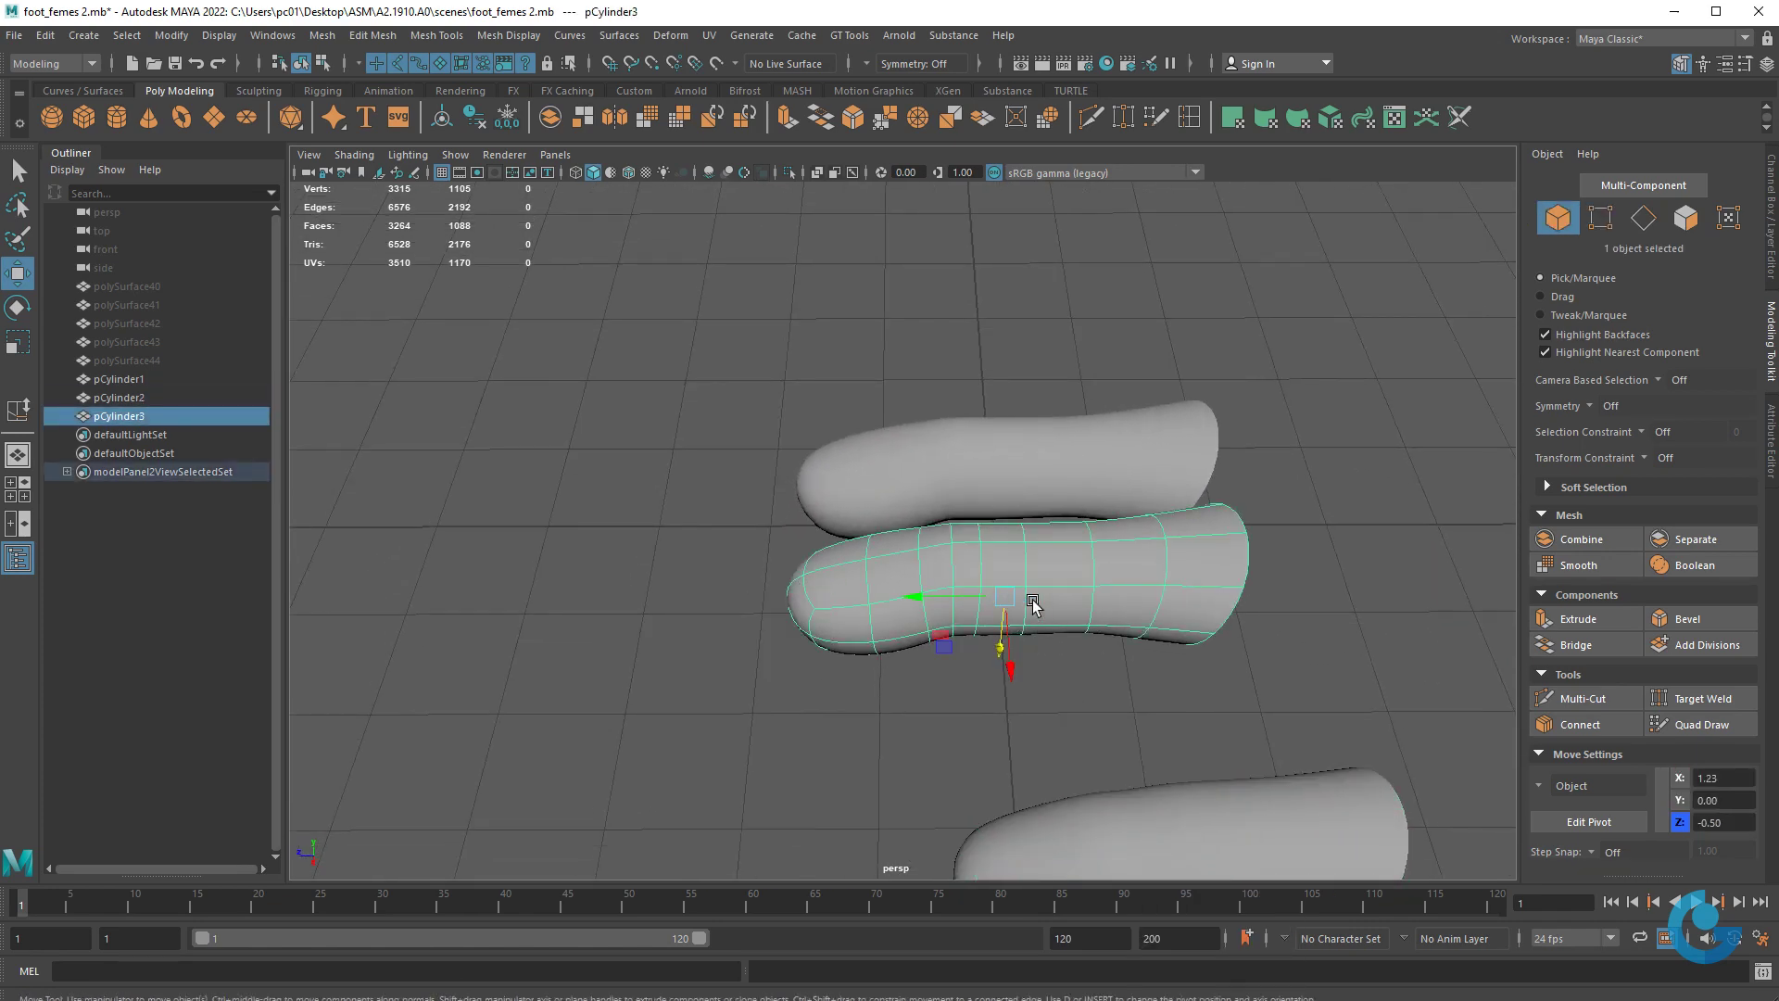
{"action": "mouse_move", "coordinate": [1048, 615]}
{"action": "left_mouse_down", "text": "alt"}
{"action": "mouse_move", "coordinate": [1065, 648]}
{"action": "mouse_move", "coordinate": [936, 644]}
{"action": "left_mouse_up", "text": "alt"}
{"action": "key", "text": "r"}
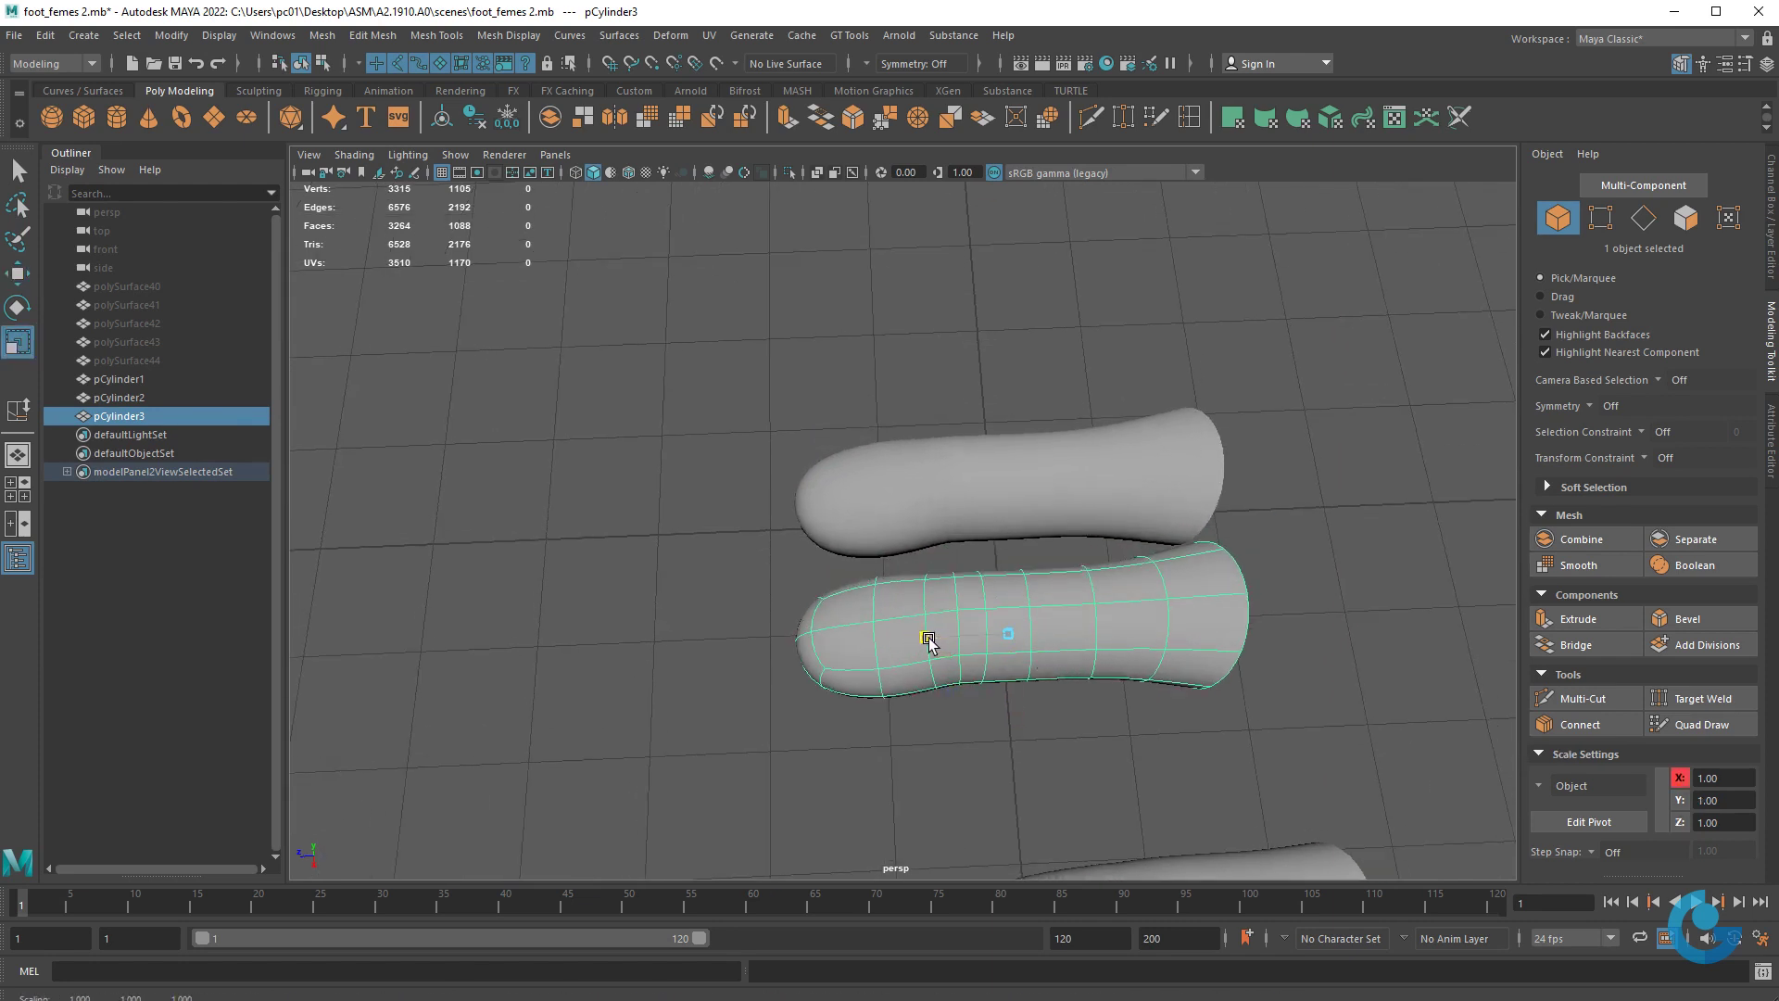
{"action": "key", "text": "w"}
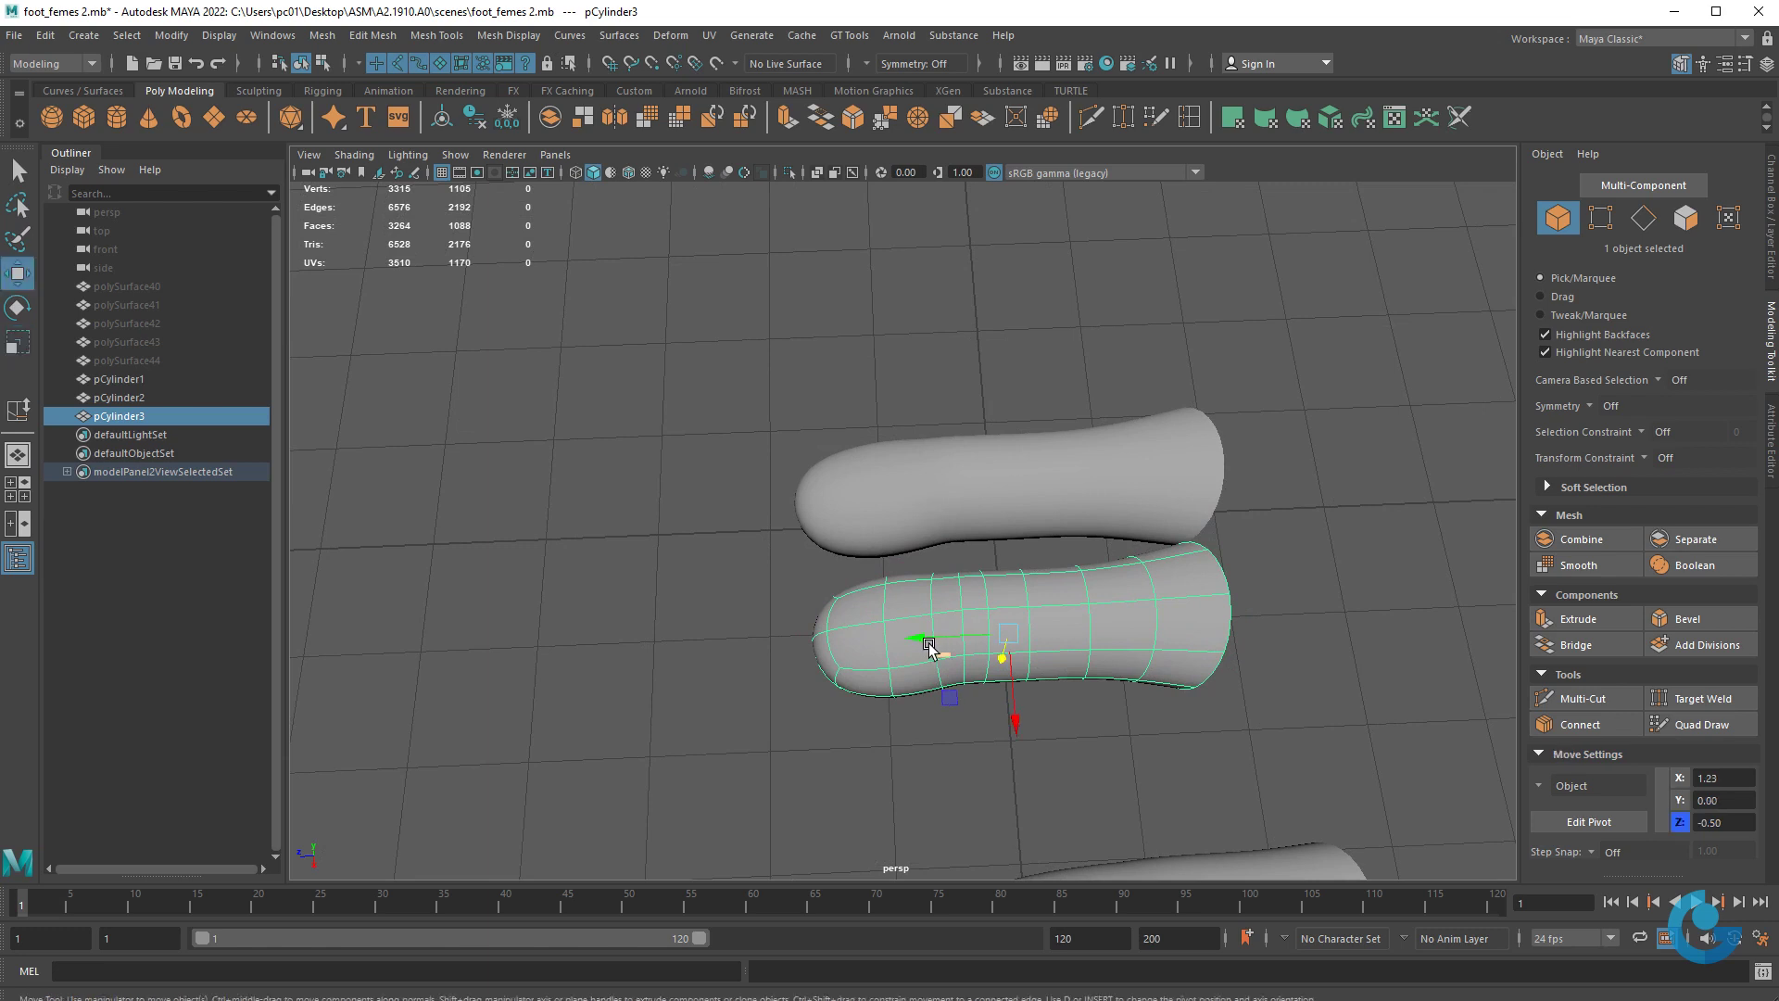
{"action": "key", "text": "ctrl+z"}
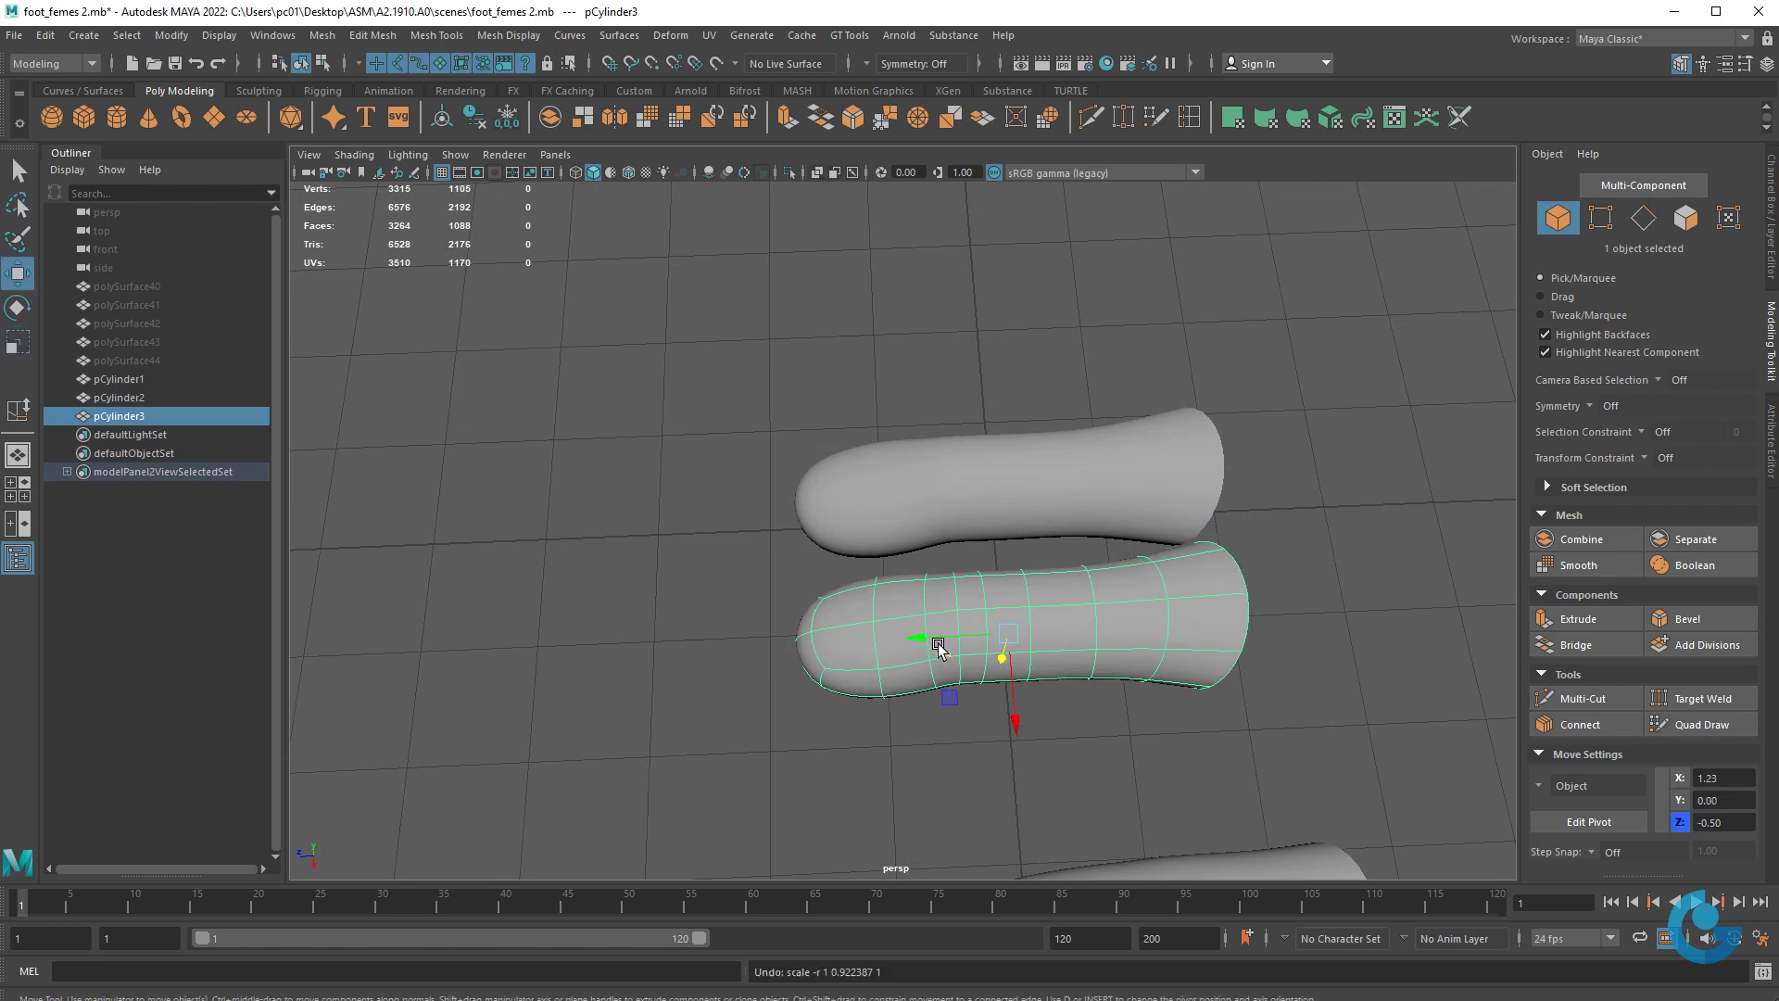
{"action": "key", "text": "r"}
{"action": "left_click_drag", "start_coordinate": [933, 641], "coordinate": [1091, 491]}
- Orbit and zoom toward the middle cylinder pCylinder3
{"action": "key", "text": "w"}
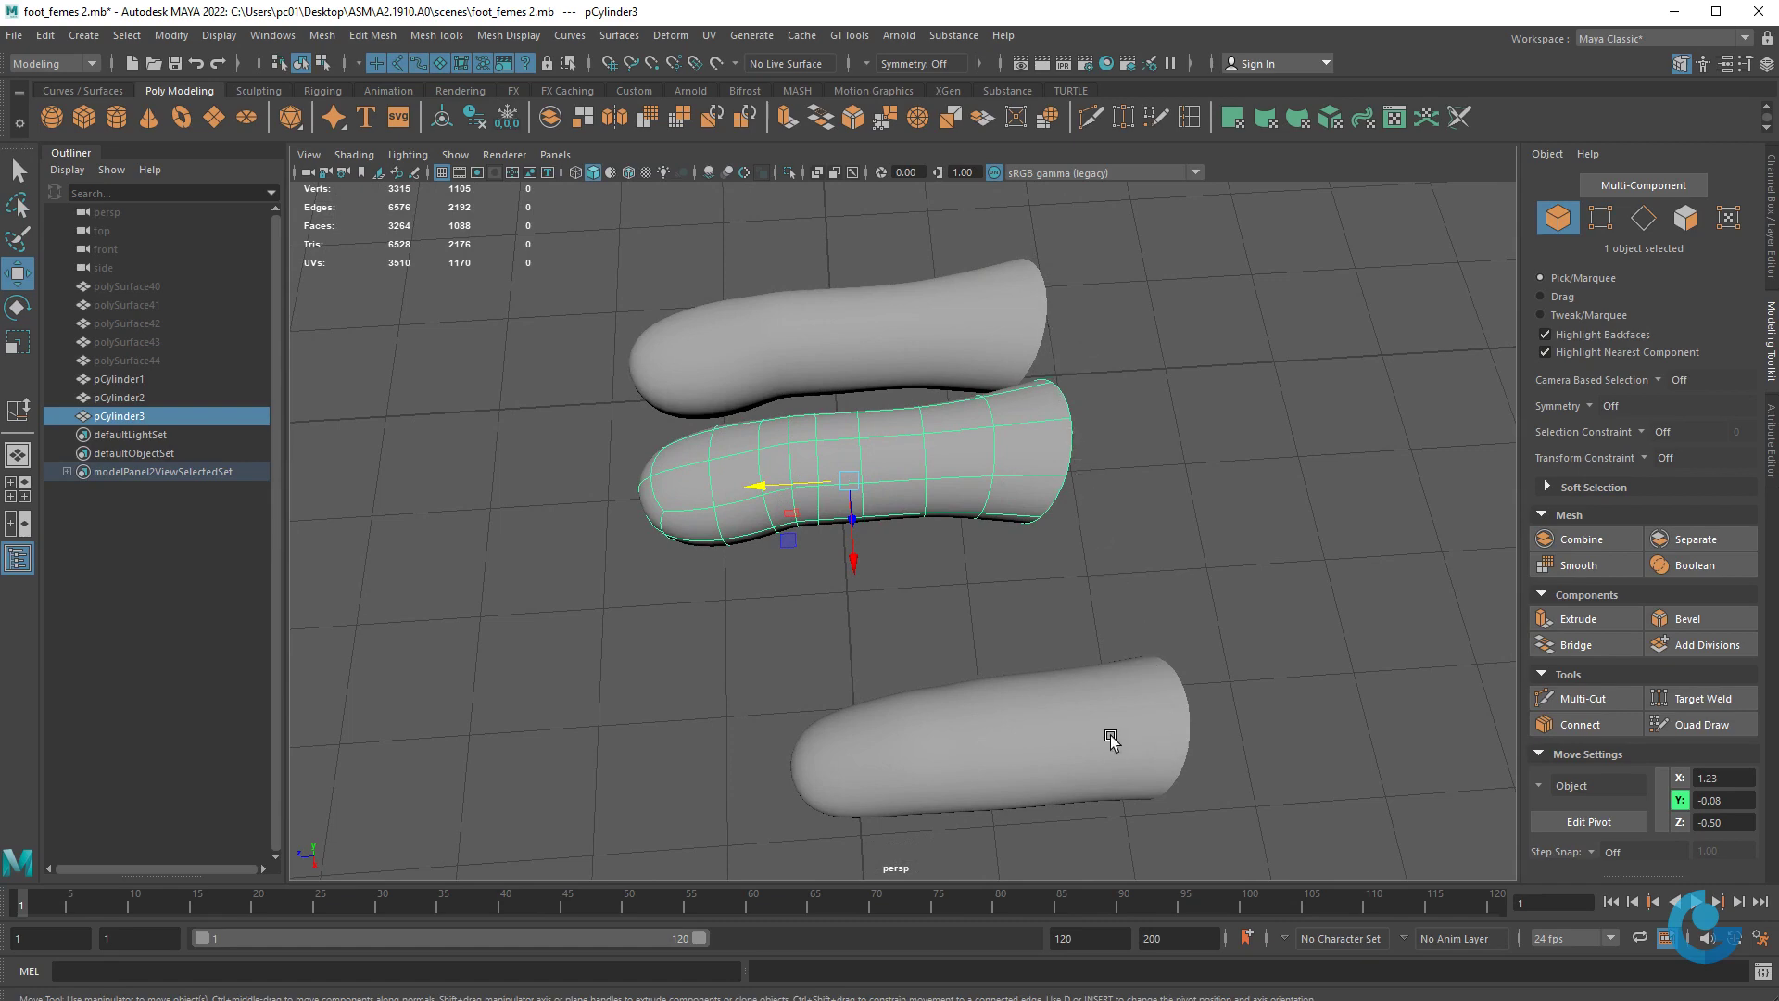
{"action": "left_click_drag", "start_coordinate": [1111, 739], "coordinate": [1052, 663], "text": "alt"}
{"action": "right_click_drag", "start_coordinate": [1052, 664], "coordinate": [1171, 635], "text": "alt"}
{"action": "mouse_move", "coordinate": [1172, 635]}
{"action": "left_mouse_down", "text": "alt"}
{"action": "mouse_move", "coordinate": [1062, 525]}
{"action": "mouse_move", "coordinate": [1096, 537]}
{"action": "left_mouse_up", "text": "alt"}
{"action": "mouse_move", "coordinate": [1099, 535]}
{"action": "right_mouse_down"}
{"action": "mouse_move", "coordinate": [1039, 542]}
{"action": "mouse_move", "coordinate": [1099, 486]}
{"action": "right_mouse_up"}
- Select three edge loops on the middle cylinder pCylinder3 and shift them slightly
{"action": "double_click", "coordinate": [933, 519]}
{"action": "mouse_move", "coordinate": [933, 519]}
{"action": "left_mouse_down", "text": "alt"}
{"action": "mouse_move", "coordinate": [894, 574]}
{"action": "mouse_move", "coordinate": [933, 498]}
{"action": "left_mouse_up", "text": "alt"}
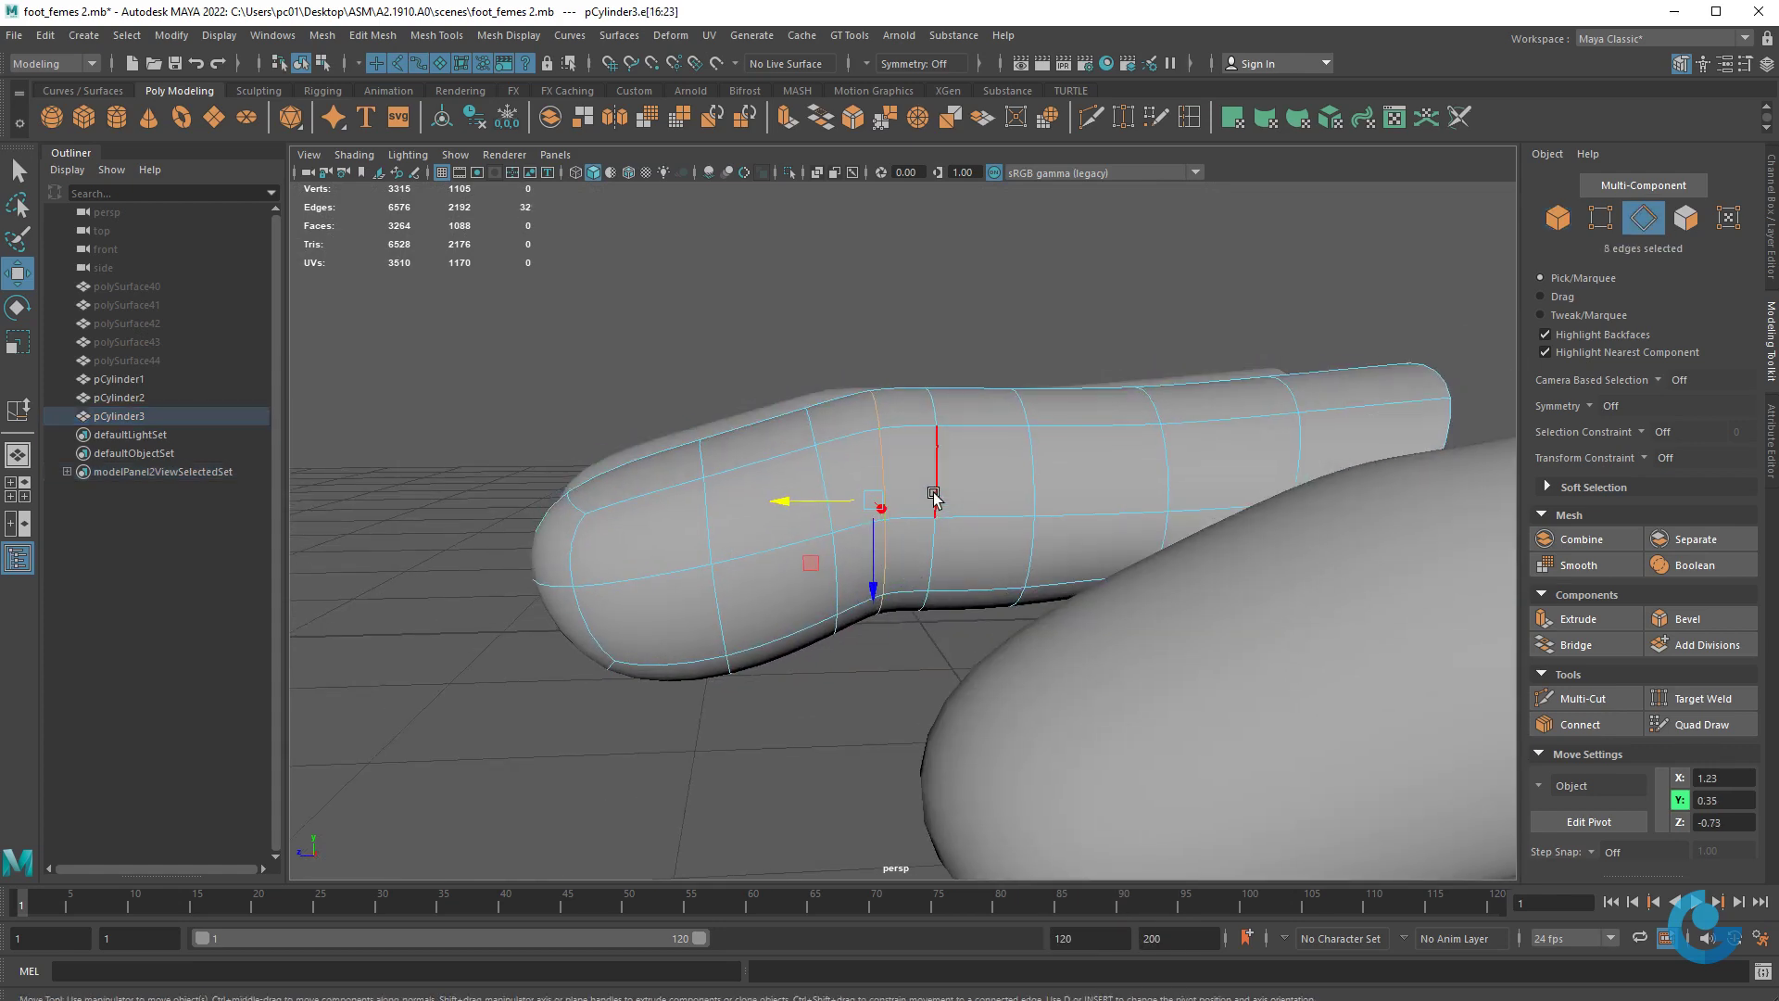
{"action": "double_click", "coordinate": [936, 486], "text": "shift"}
{"action": "double_click", "coordinate": [832, 582], "text": "shift"}
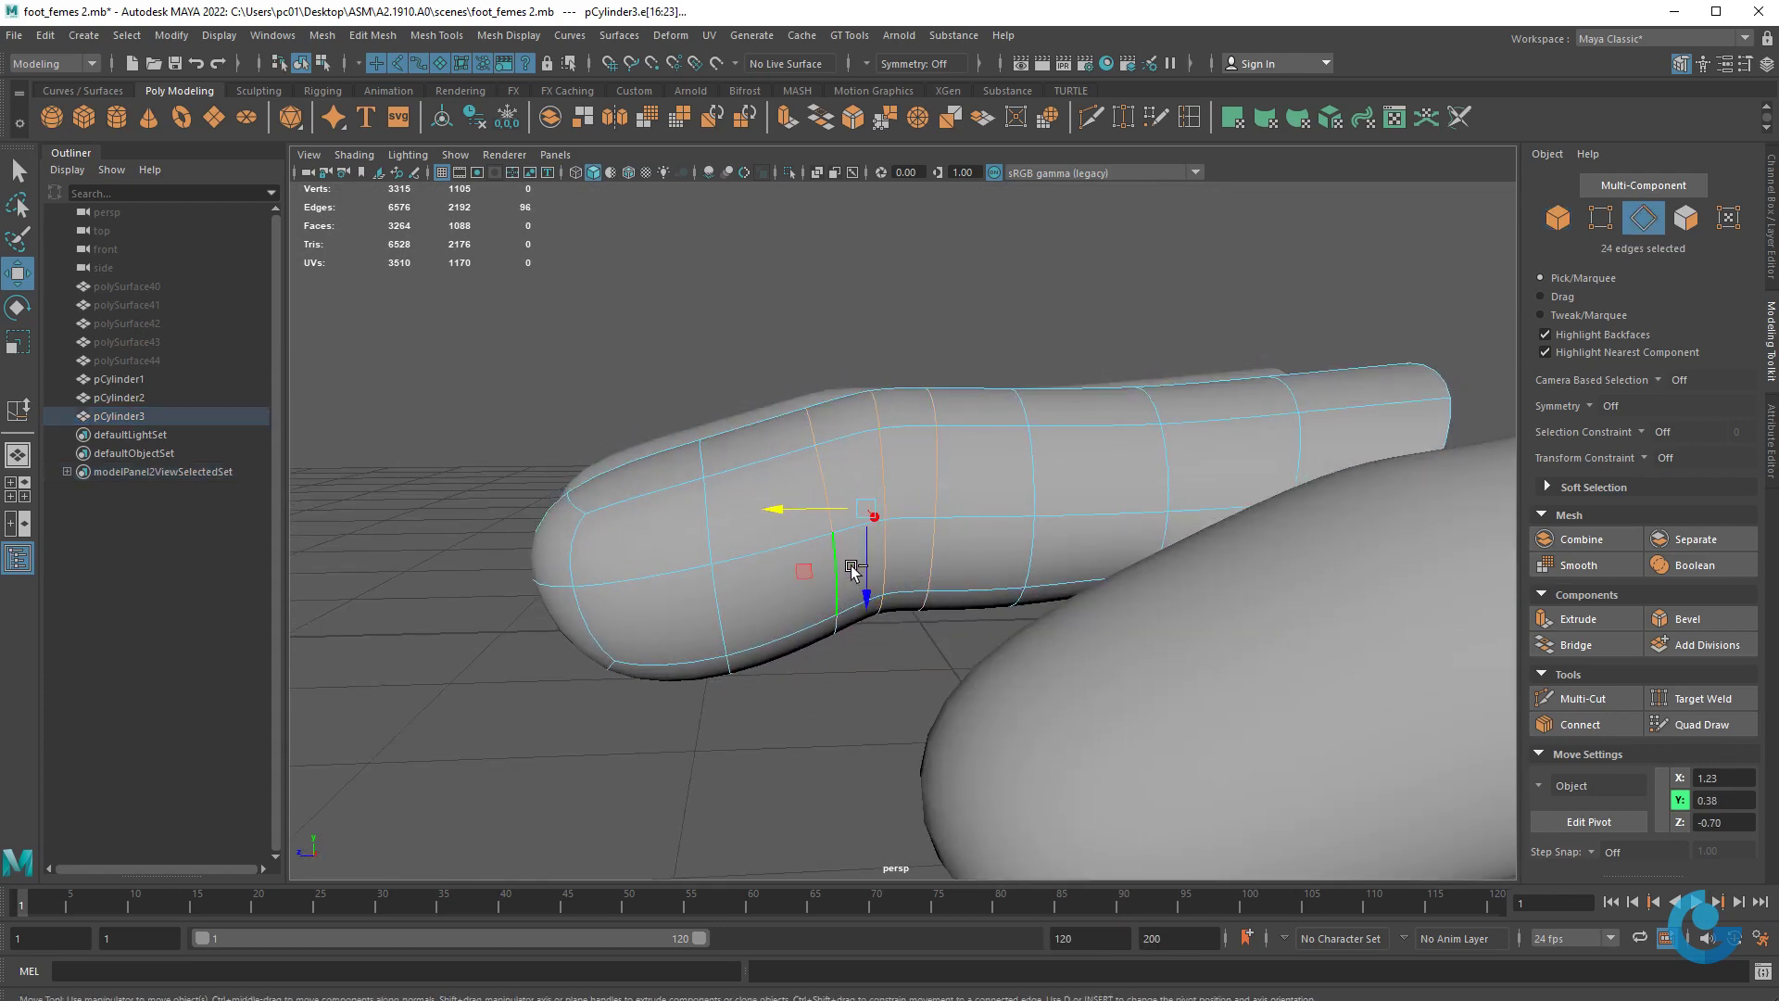
{"action": "left_click_drag", "start_coordinate": [867, 594], "coordinate": [867, 602]}
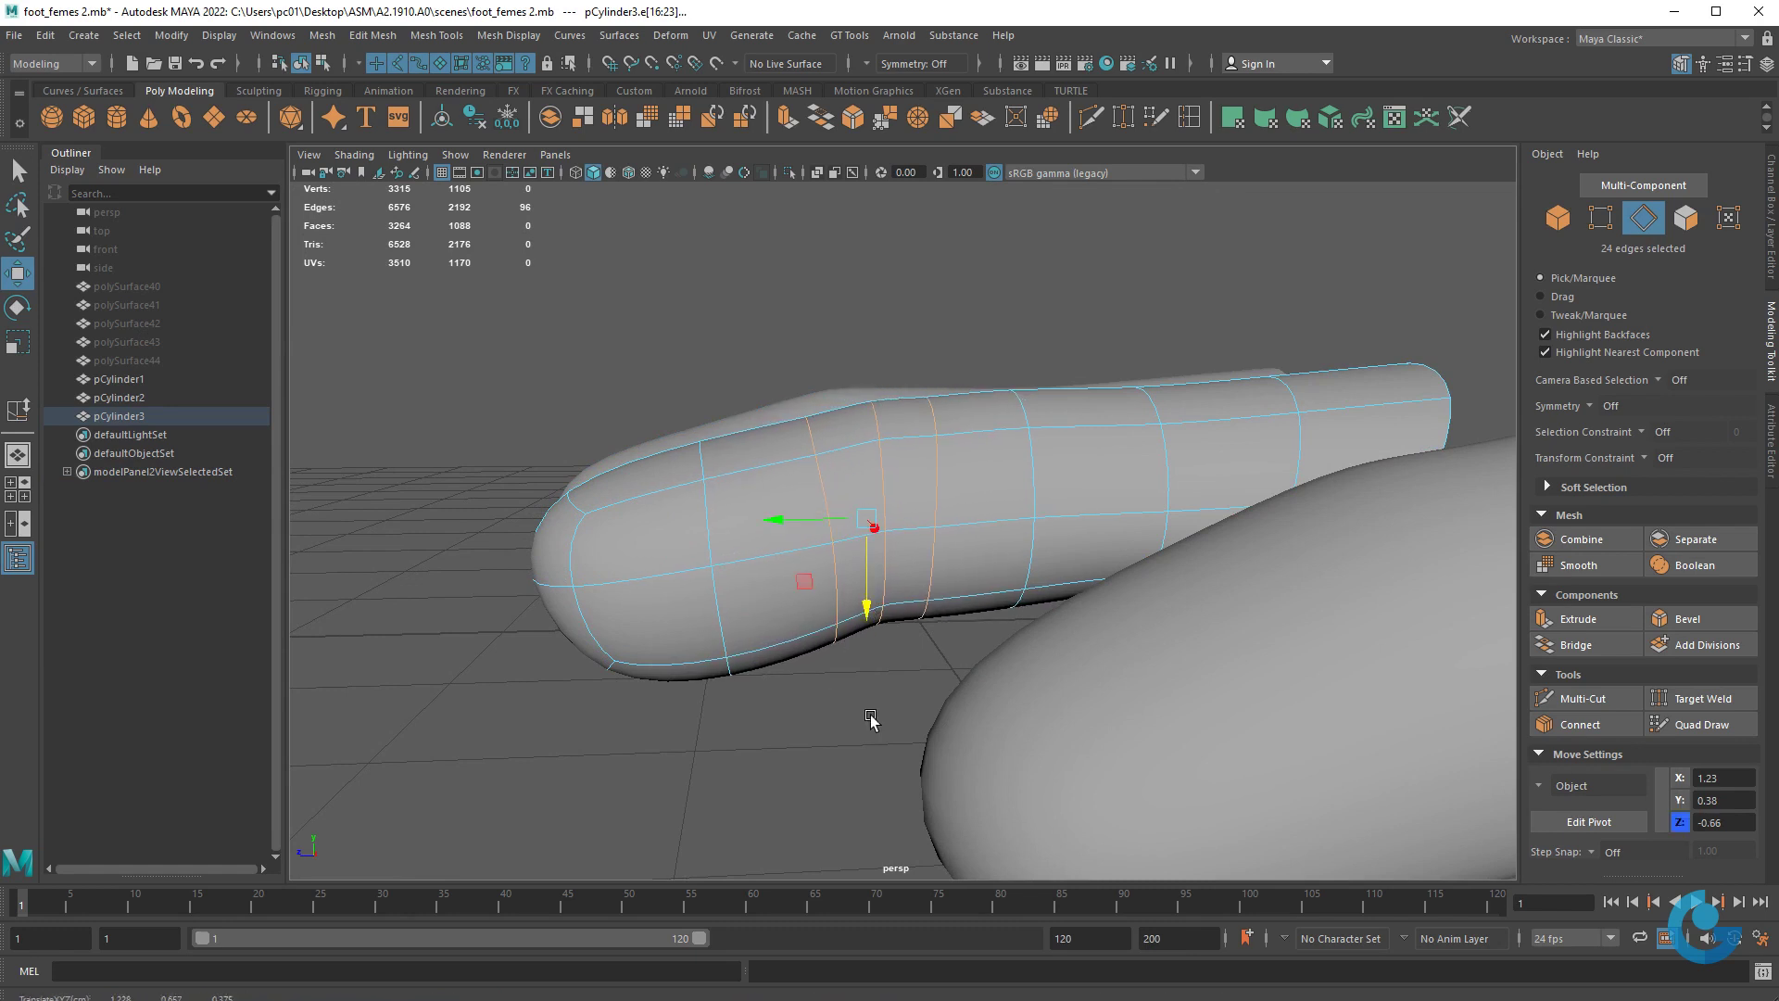
- Lower a single edge loop near the front of pCylinder3 slightly
{"action": "left_click_drag", "start_coordinate": [866, 714], "coordinate": [878, 707], "text": "alt"}
{"action": "mouse_move", "coordinate": [726, 624]}
{"action": "left_mouse_down", "text": "alt"}
{"action": "mouse_move", "coordinate": [1123, 683]}
{"action": "mouse_move", "coordinate": [1064, 600]}
{"action": "mouse_move", "coordinate": [1113, 655]}
{"action": "mouse_move", "coordinate": [1031, 602]}
{"action": "left_mouse_up", "text": "alt"}
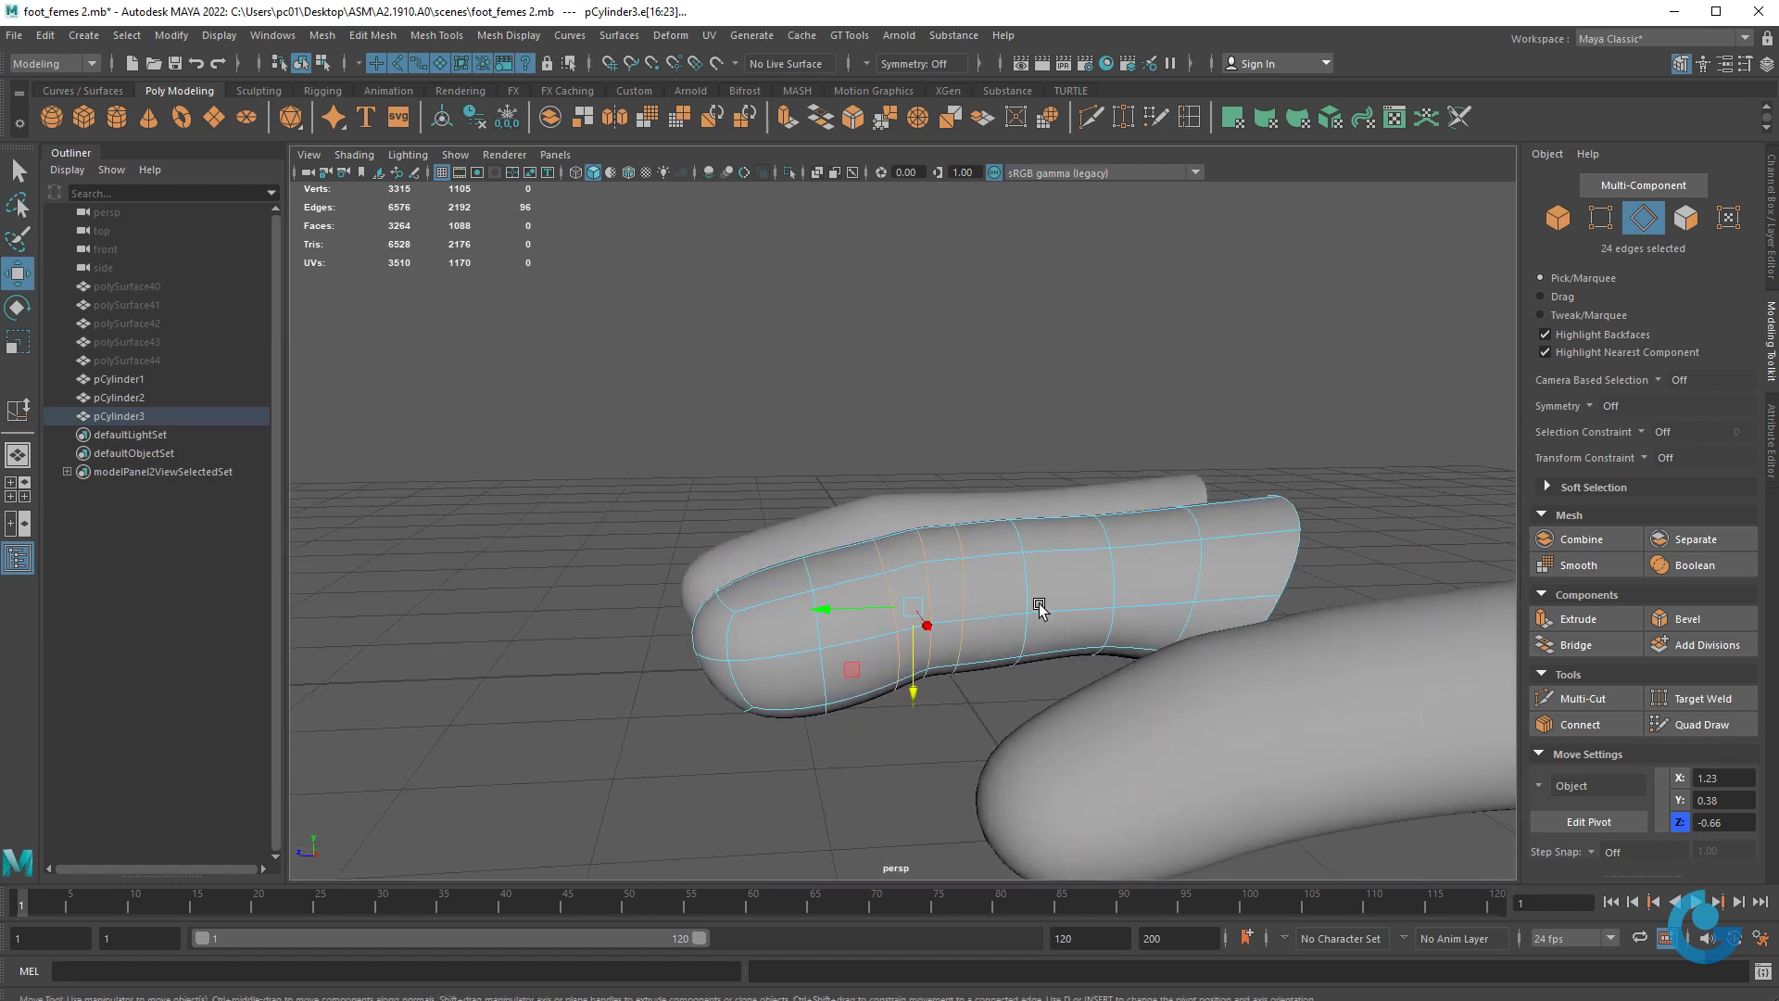
{"action": "double_click", "coordinate": [1023, 584]}
{"action": "mouse_move", "coordinate": [1005, 678]}
{"action": "left_mouse_down"}
{"action": "mouse_move", "coordinate": [1195, 732]}
{"action": "mouse_move", "coordinate": [1045, 700]}
{"action": "mouse_move", "coordinate": [1002, 667]}
{"action": "left_mouse_up"}
{"action": "left_click_drag", "start_coordinate": [954, 429], "coordinate": [1043, 579], "text": "alt"}
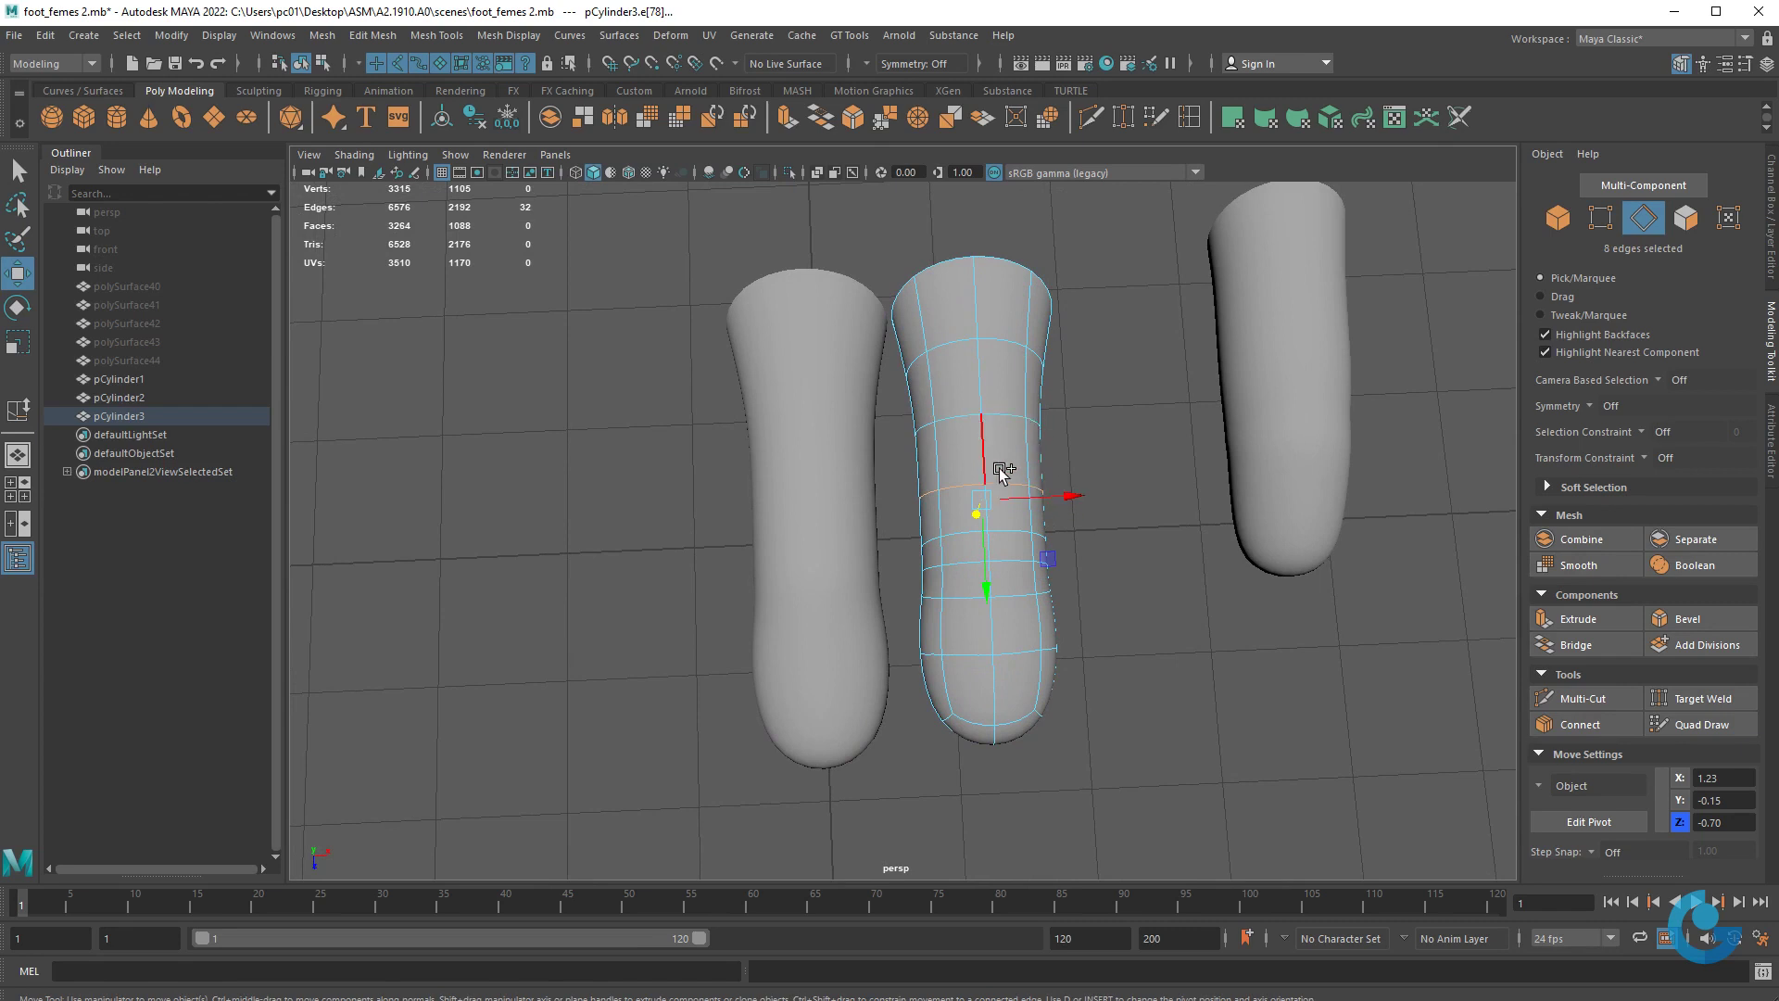
- Select a band of edge loops and edges on the lower part of pCylinder3
{"action": "double_click", "coordinate": [1014, 528], "text": "shift"}
{"action": "double_click", "coordinate": [1013, 565], "text": "shift"}
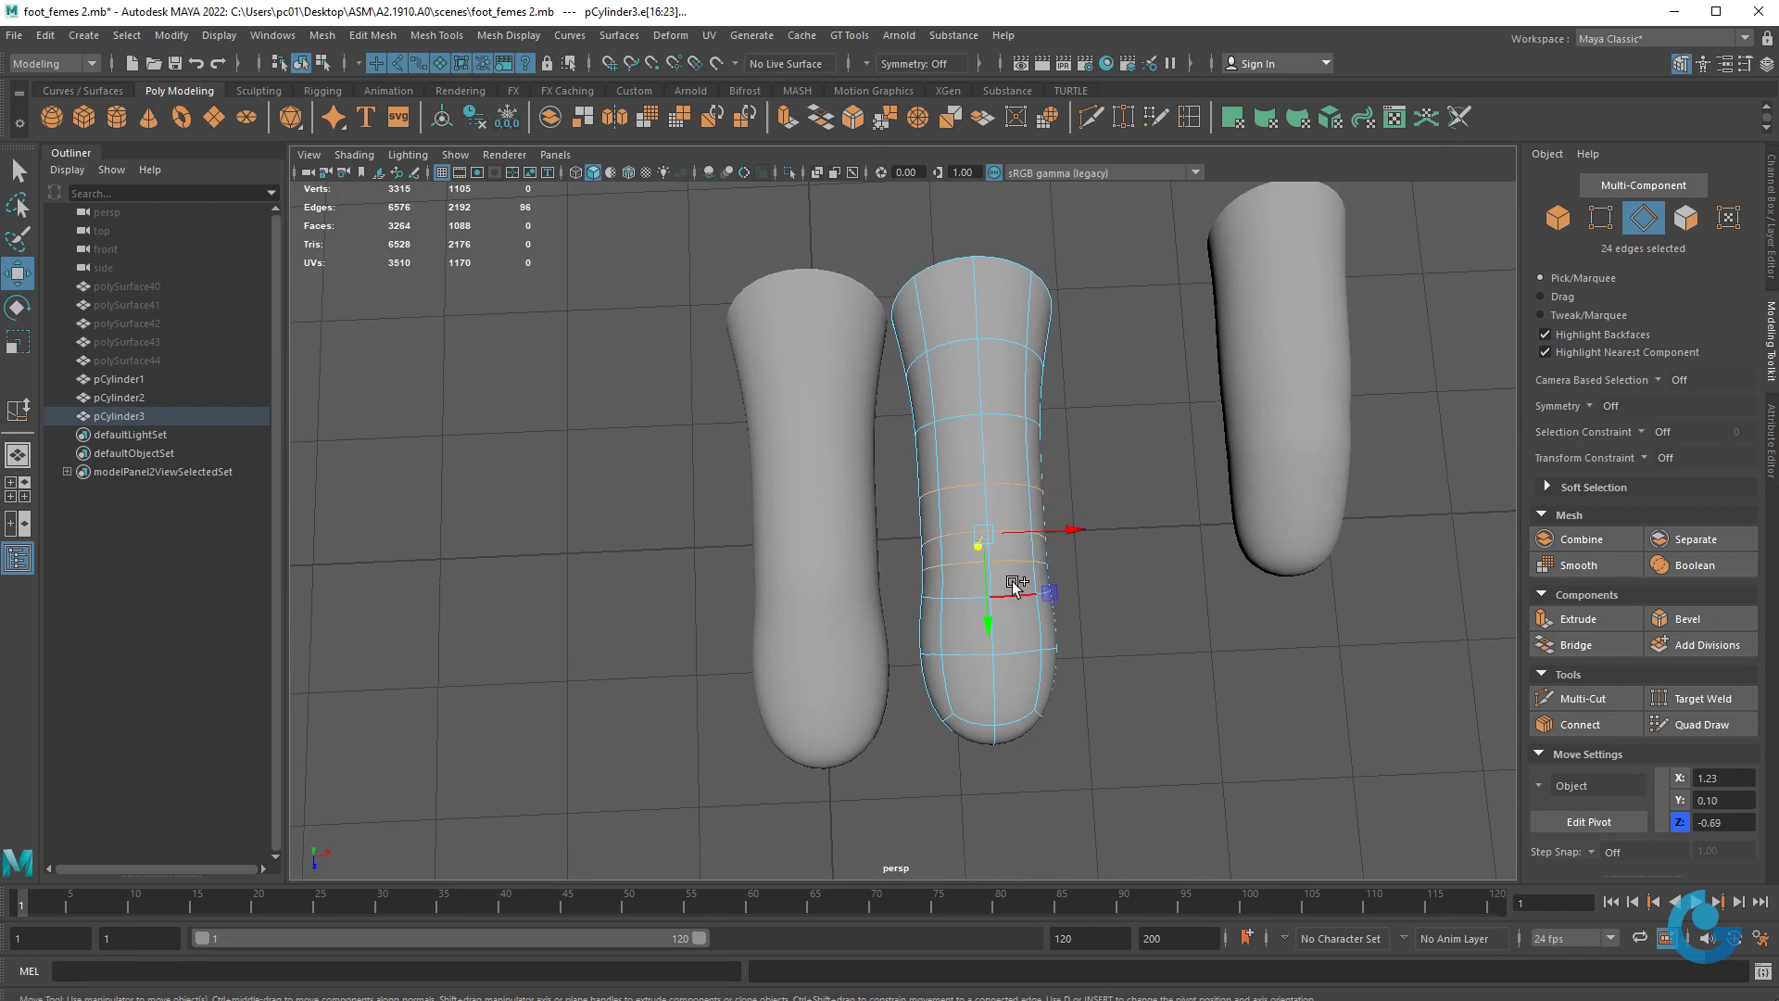
{"action": "double_click", "coordinate": [1010, 654], "text": "shift"}
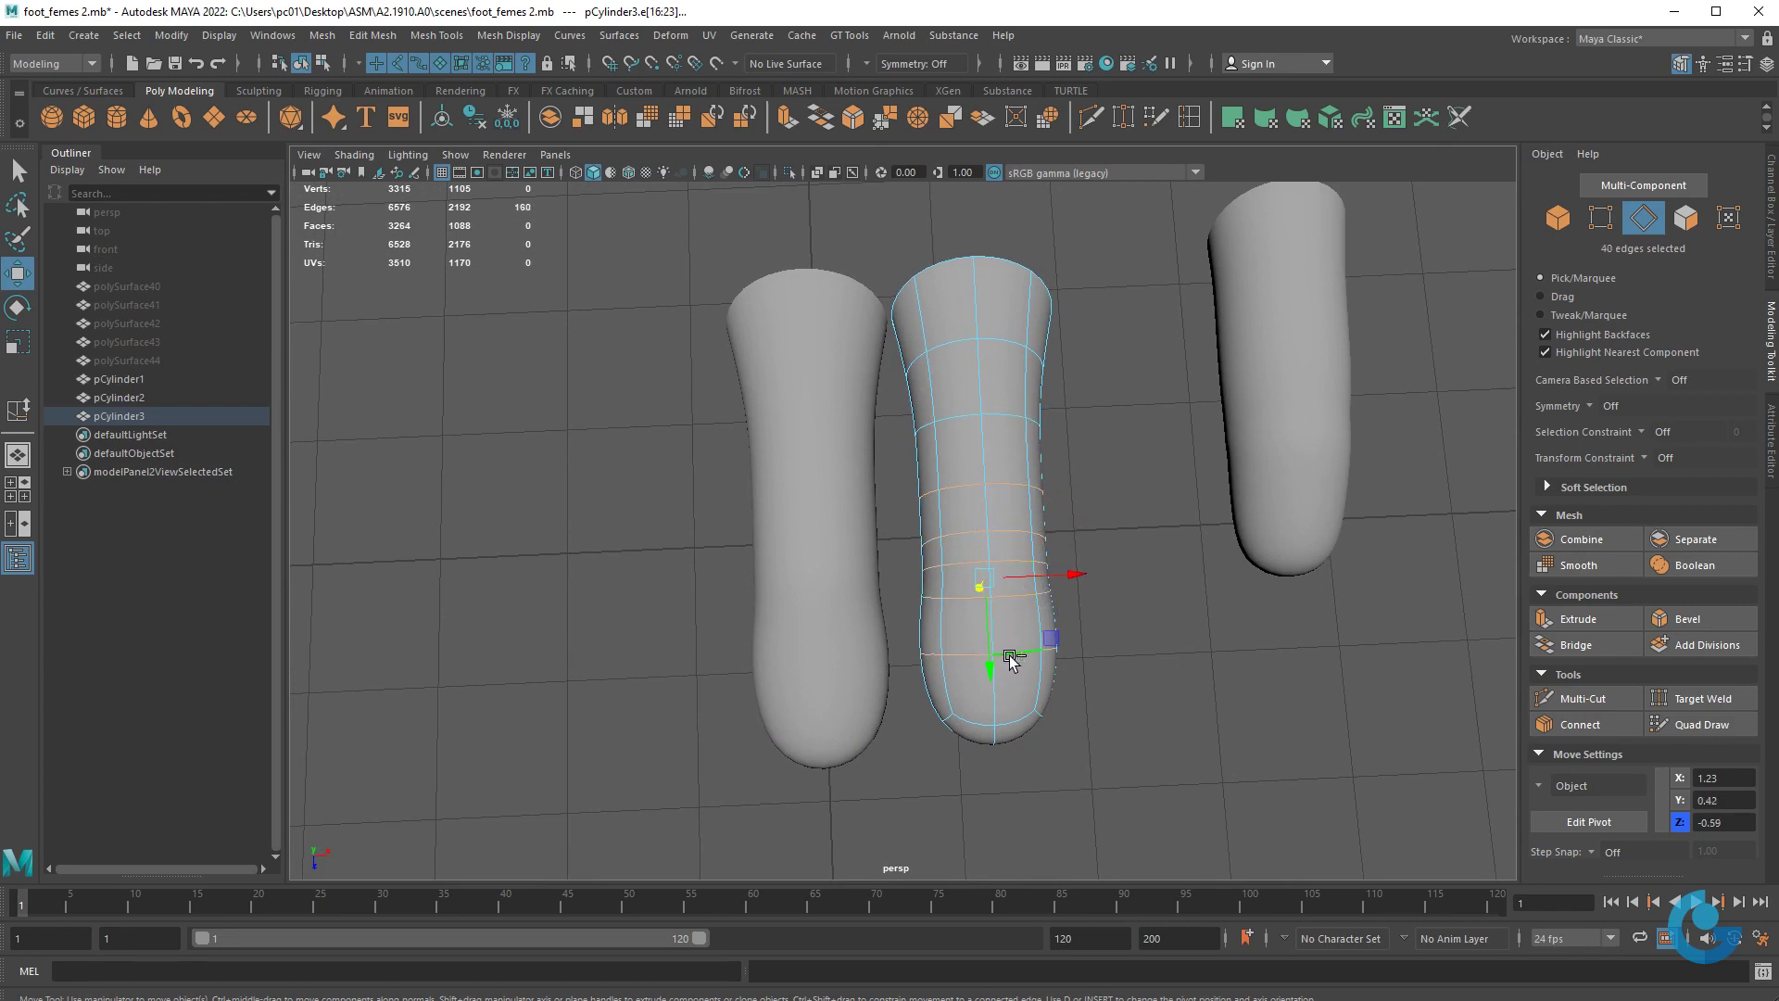
{"action": "double_click", "coordinate": [1003, 410], "text": "shift"}
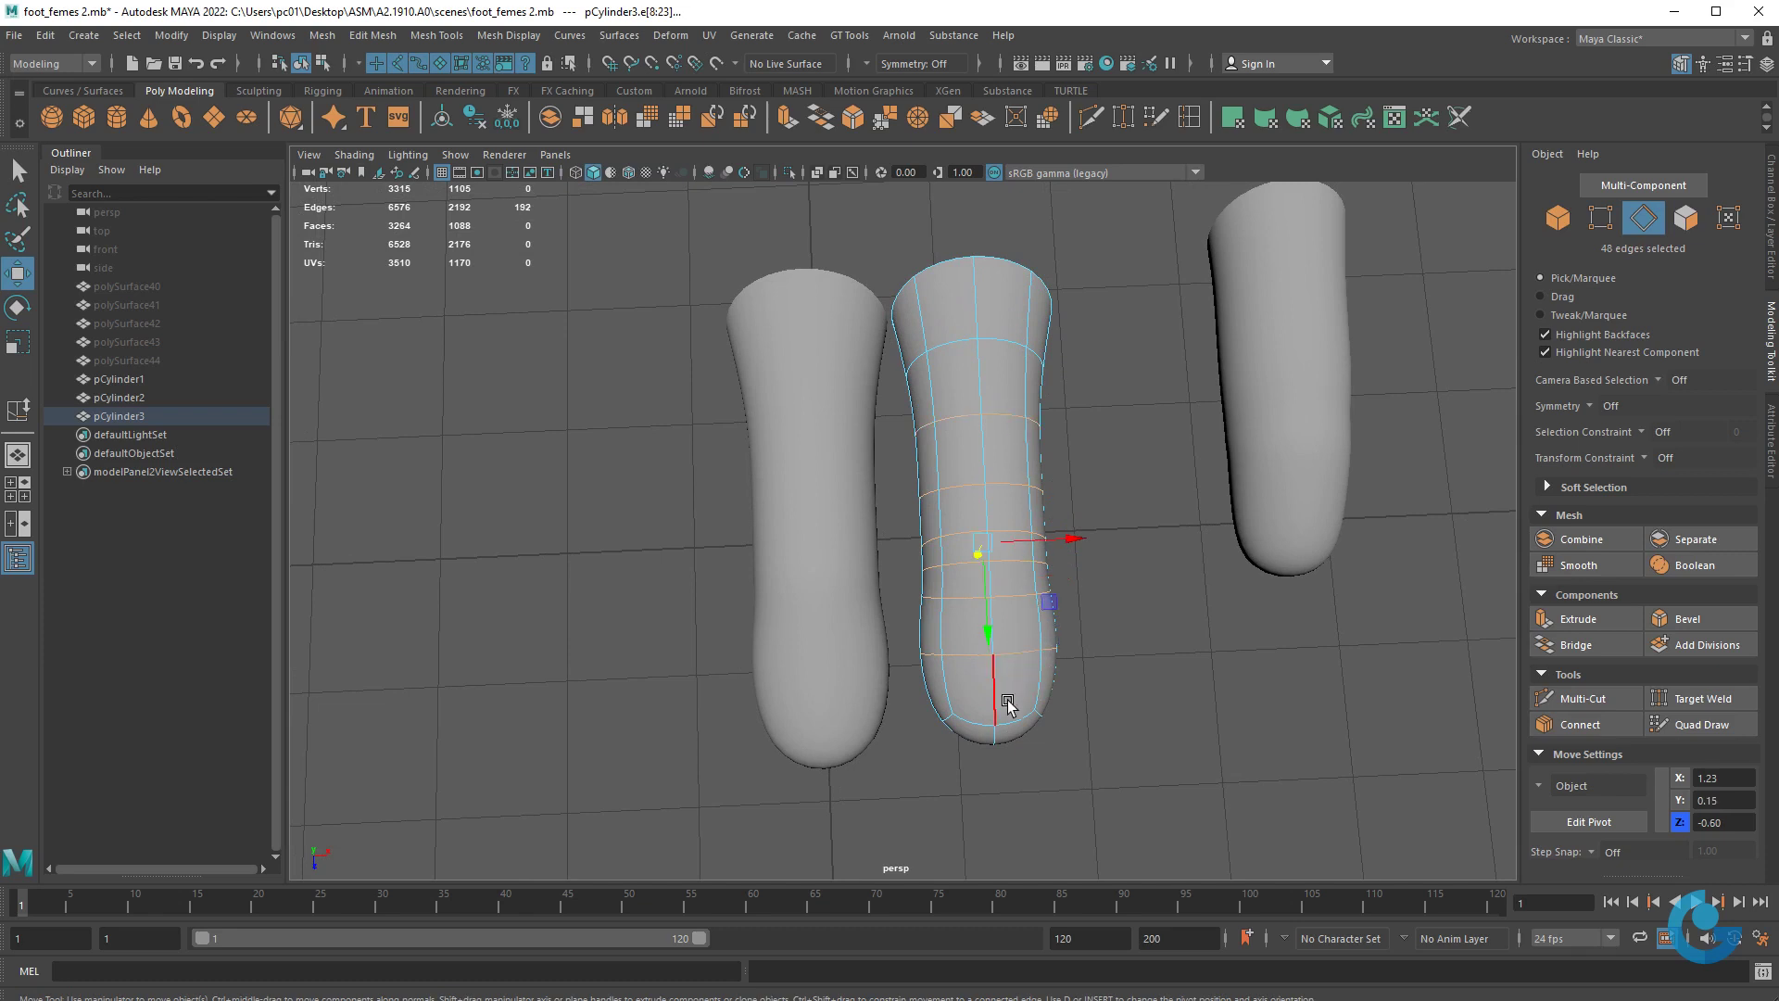
{"action": "double_click", "coordinate": [1023, 719], "text": "shift"}
{"action": "left_click_drag", "start_coordinate": [1072, 766], "coordinate": [1049, 616], "text": "alt"}
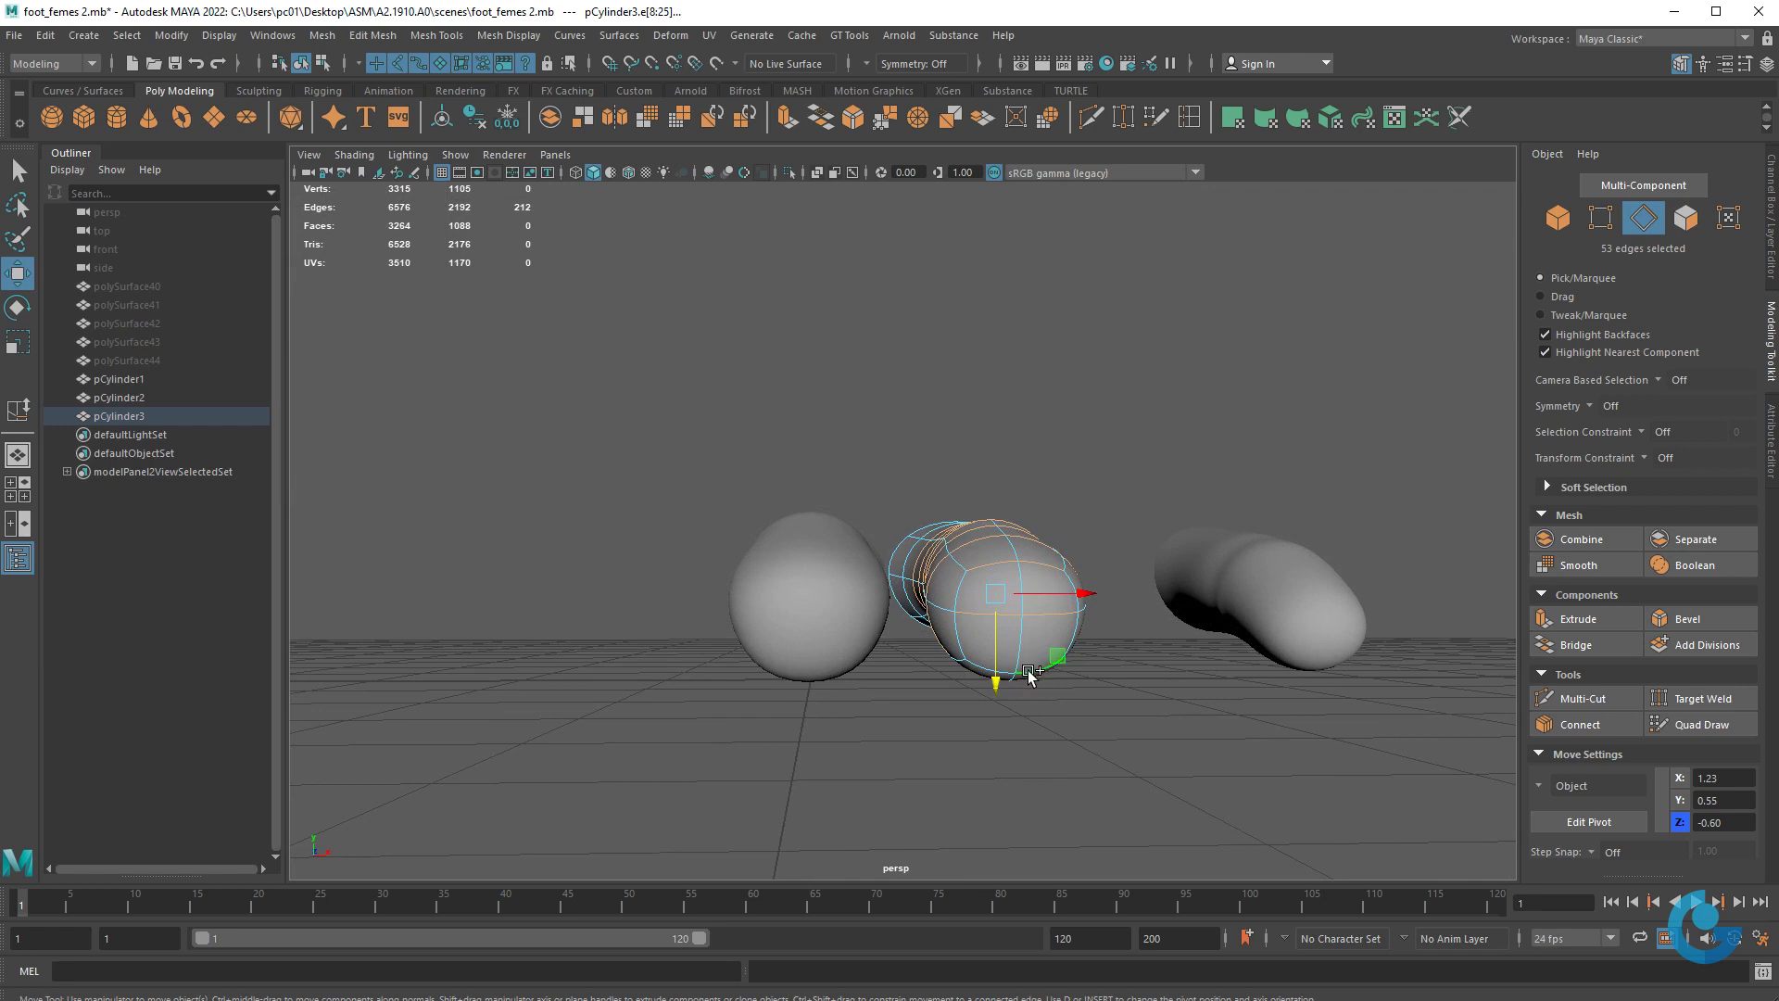
{"action": "left_click", "coordinate": [1063, 656], "text": "shift"}
{"action": "mouse_move", "coordinate": [1063, 656]}
{"action": "left_mouse_down", "text": "alt"}
{"action": "mouse_move", "coordinate": [1019, 714]}
{"action": "mouse_move", "coordinate": [1078, 704]}
{"action": "left_mouse_up", "text": "alt"}
{"action": "left_click", "coordinate": [1068, 683], "text": "shift"}
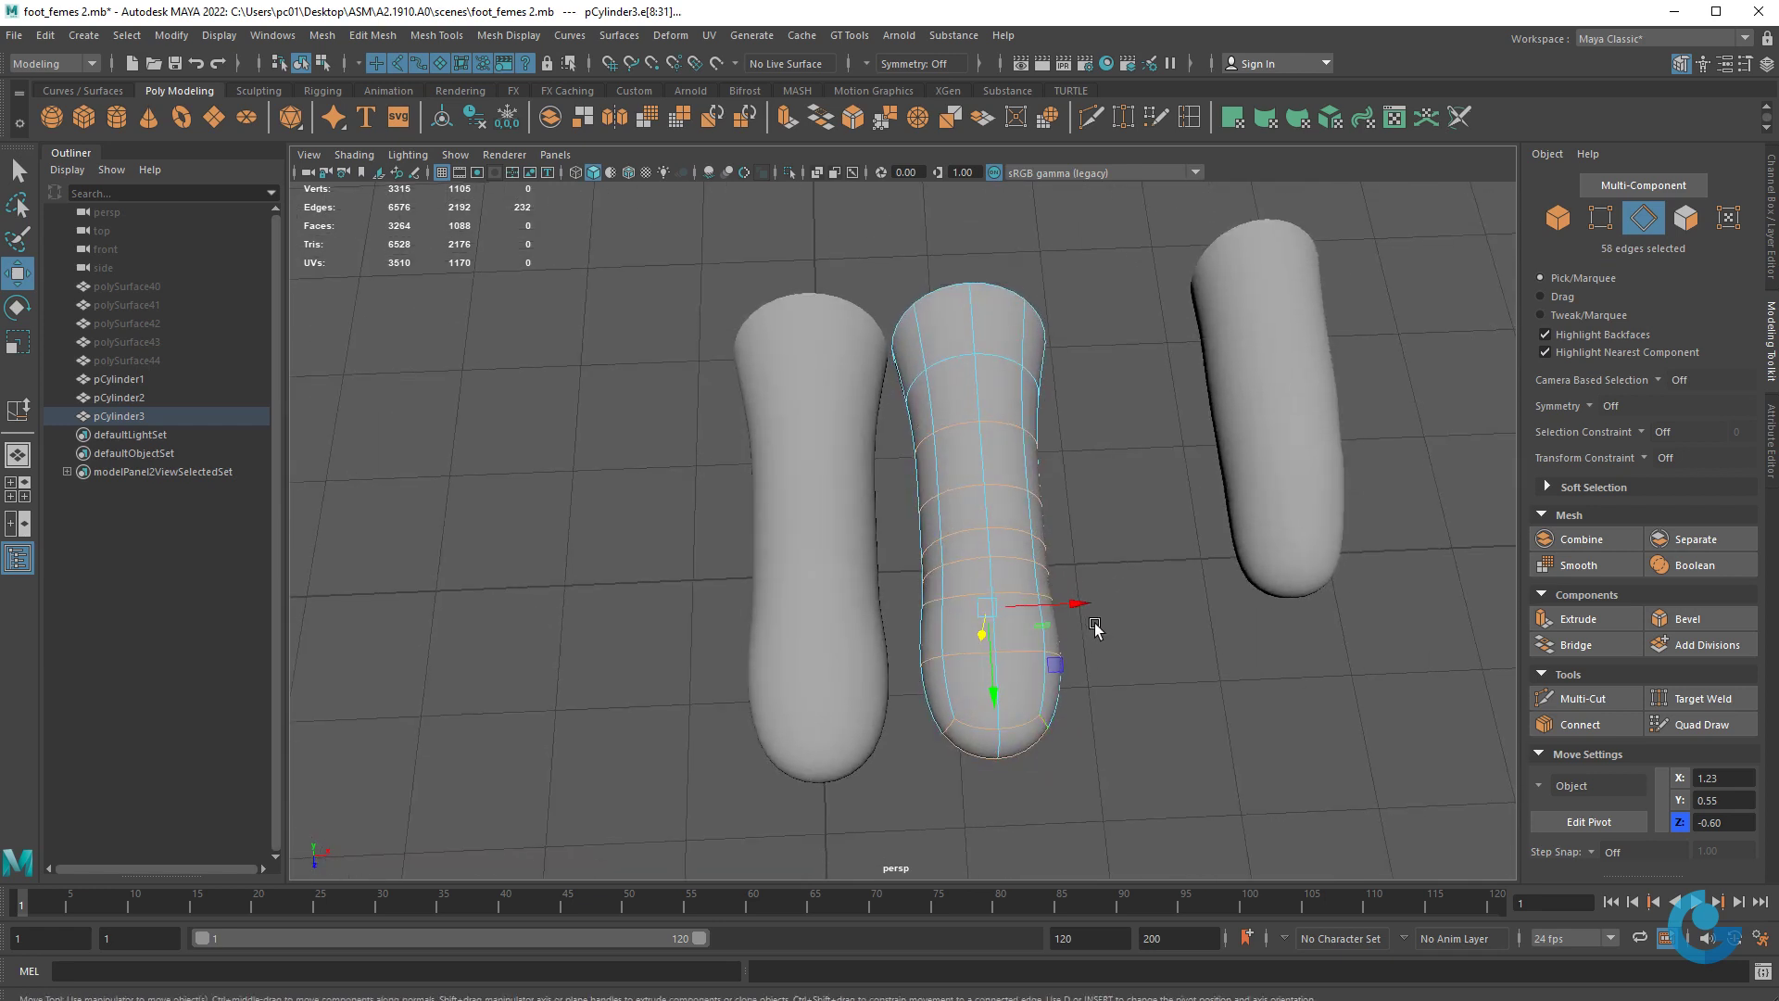
- Scale the selected loops along X to about 0.956, narrowing that end
{"action": "key", "text": "r"}
{"action": "left_click_drag", "start_coordinate": [1075, 604], "coordinate": [1068, 604]}
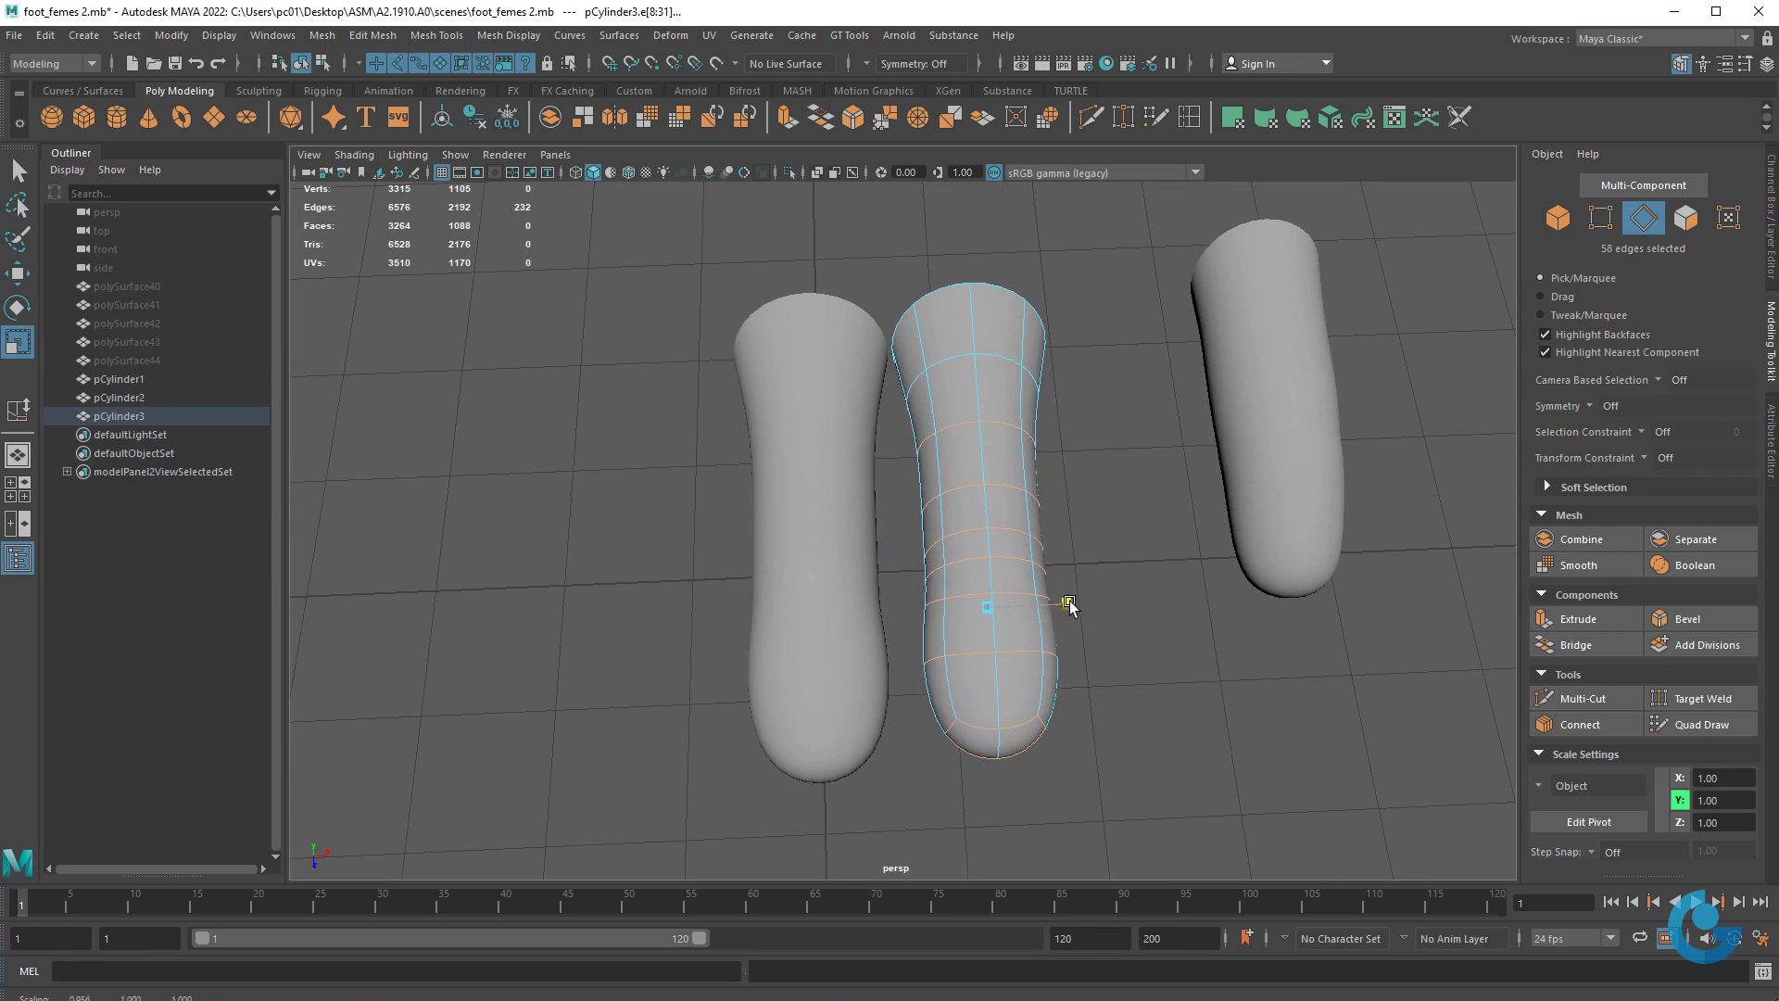
{"action": "right_click_drag", "start_coordinate": [1072, 608], "coordinate": [1217, 696], "text": "alt"}
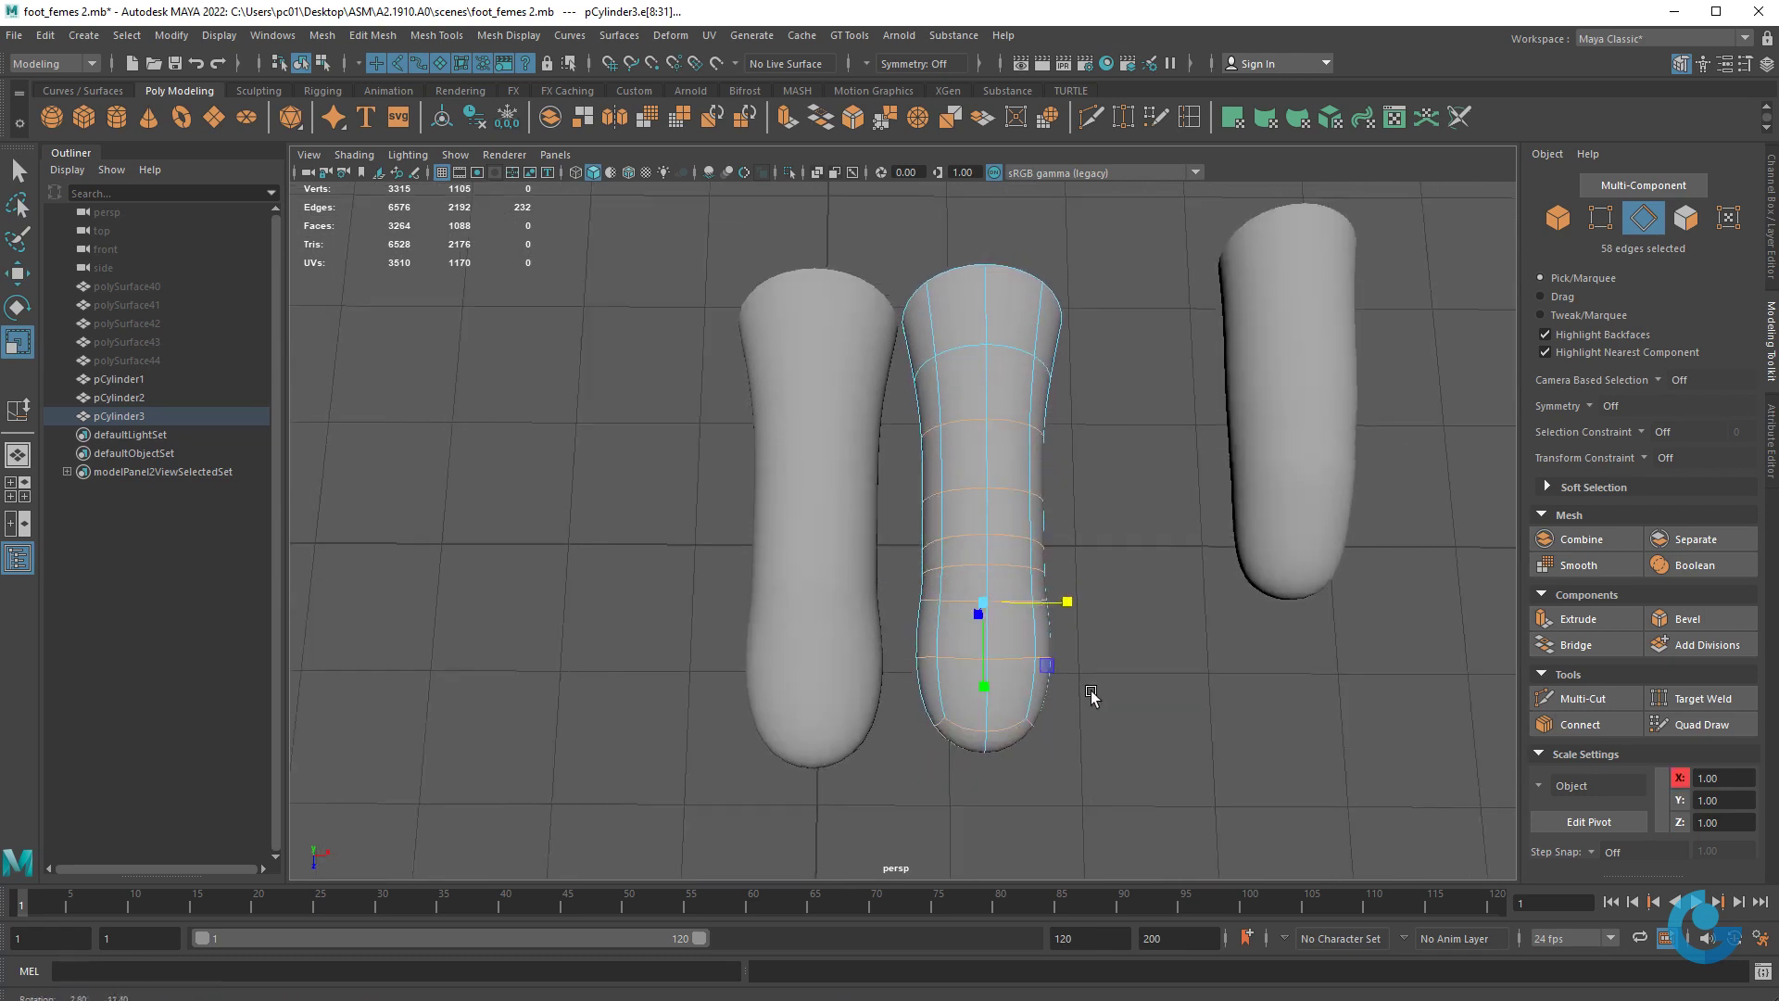
{"action": "mouse_move", "coordinate": [1218, 695]}
{"action": "left_mouse_down", "text": "alt"}
{"action": "mouse_move", "coordinate": [1084, 552]}
{"action": "mouse_move", "coordinate": [1193, 516]}
{"action": "mouse_move", "coordinate": [1064, 636]}
{"action": "mouse_move", "coordinate": [973, 556]}
{"action": "mouse_move", "coordinate": [924, 477]}
{"action": "left_mouse_up", "text": "alt"}
- Select pCylinder3 and switch it to the low-poly cage display
{"action": "left_click", "coordinate": [949, 480]}
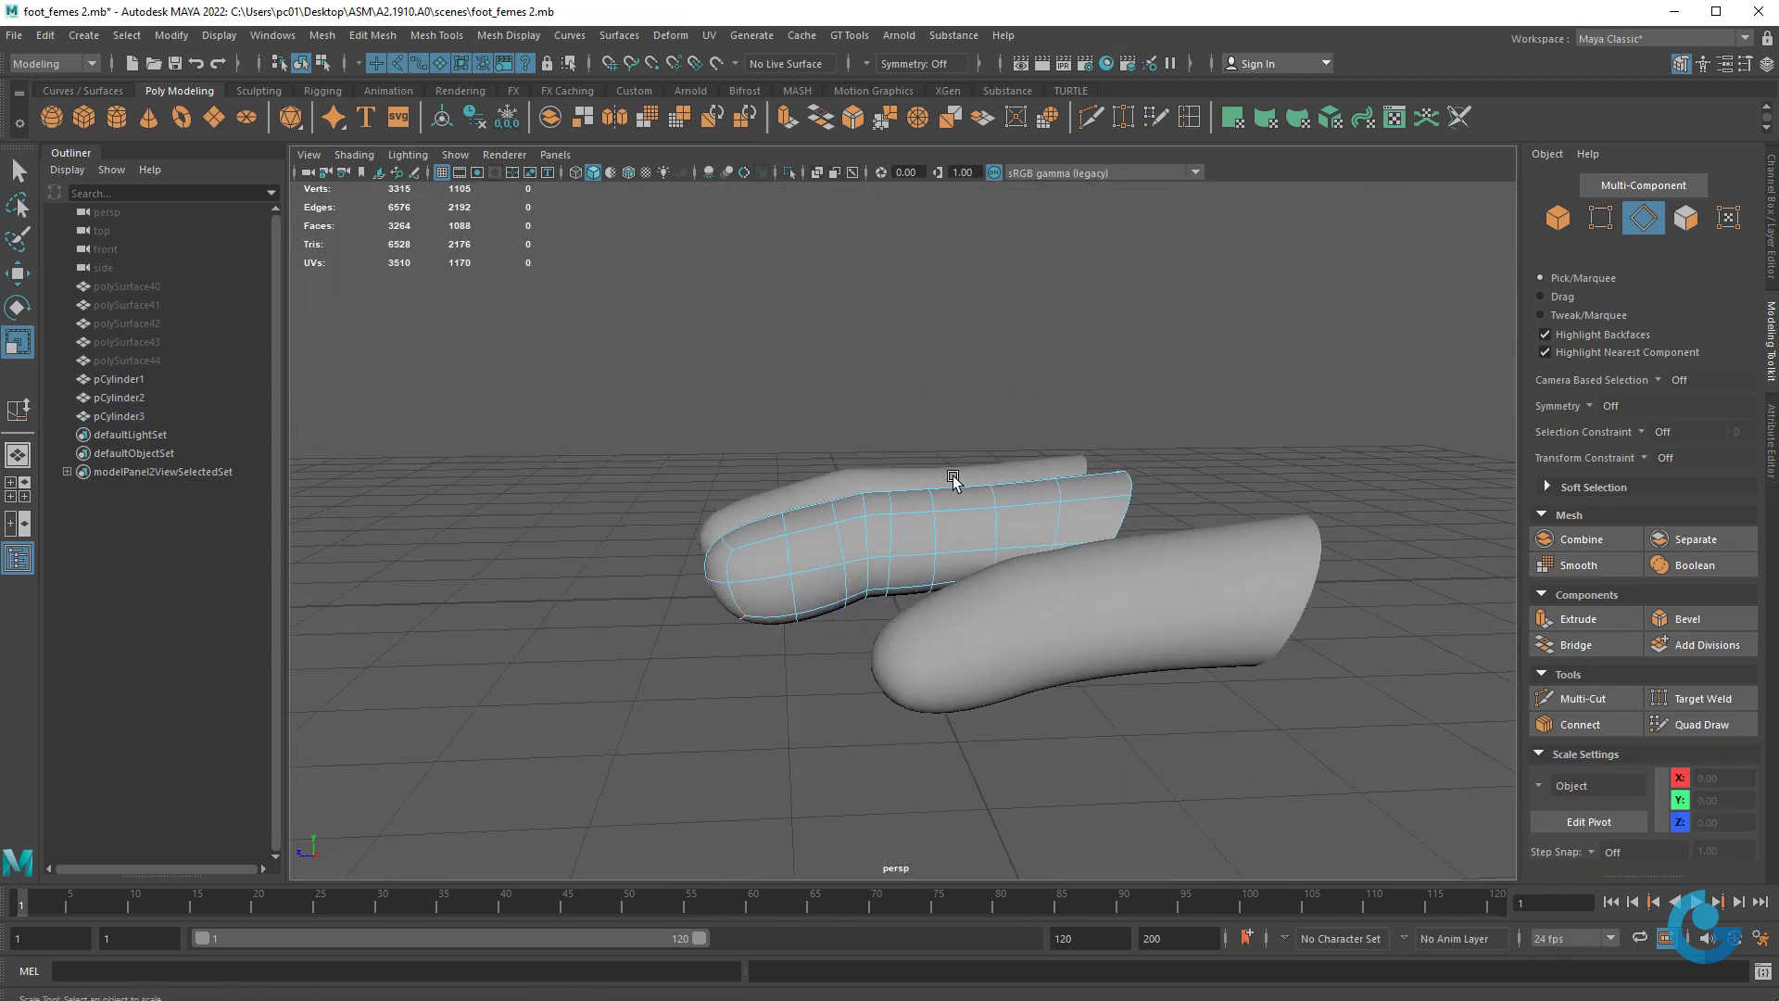
{"action": "right_click_drag", "start_coordinate": [953, 519], "coordinate": [1199, 413]}
{"action": "left_click_drag", "start_coordinate": [1001, 570], "coordinate": [917, 456], "text": "alt"}
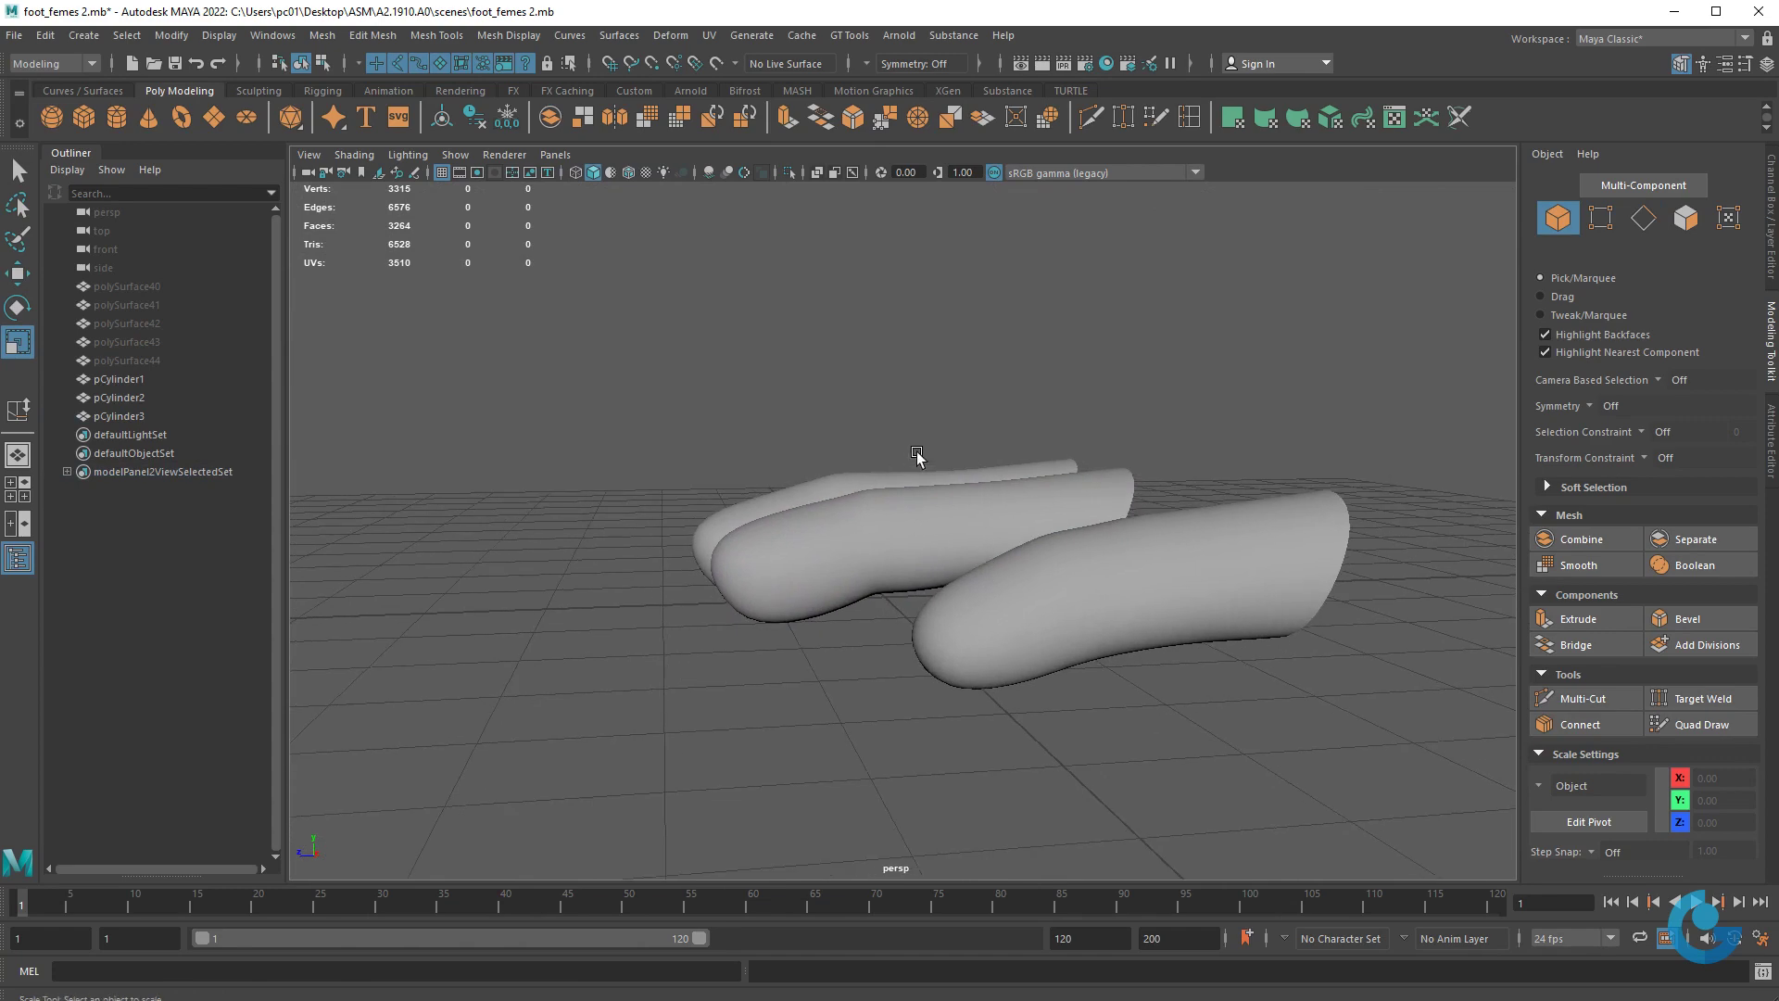
{"action": "mouse_move", "coordinate": [816, 593]}
{"action": "left_mouse_down", "text": "alt"}
{"action": "mouse_move", "coordinate": [909, 587]}
{"action": "mouse_move", "coordinate": [842, 587]}
{"action": "mouse_move", "coordinate": [926, 556]}
{"action": "mouse_move", "coordinate": [913, 502]}
{"action": "mouse_move", "coordinate": [1001, 477]}
{"action": "left_mouse_up", "text": "alt"}
{"action": "left_click", "coordinate": [914, 502]}
{"action": "scroll", "coordinate": [1124, 608], "scroll_direction": "up", "scroll_amount": 3}
{"action": "scroll", "coordinate": [1125, 607], "scroll_direction": "up", "scroll_amount": 2}
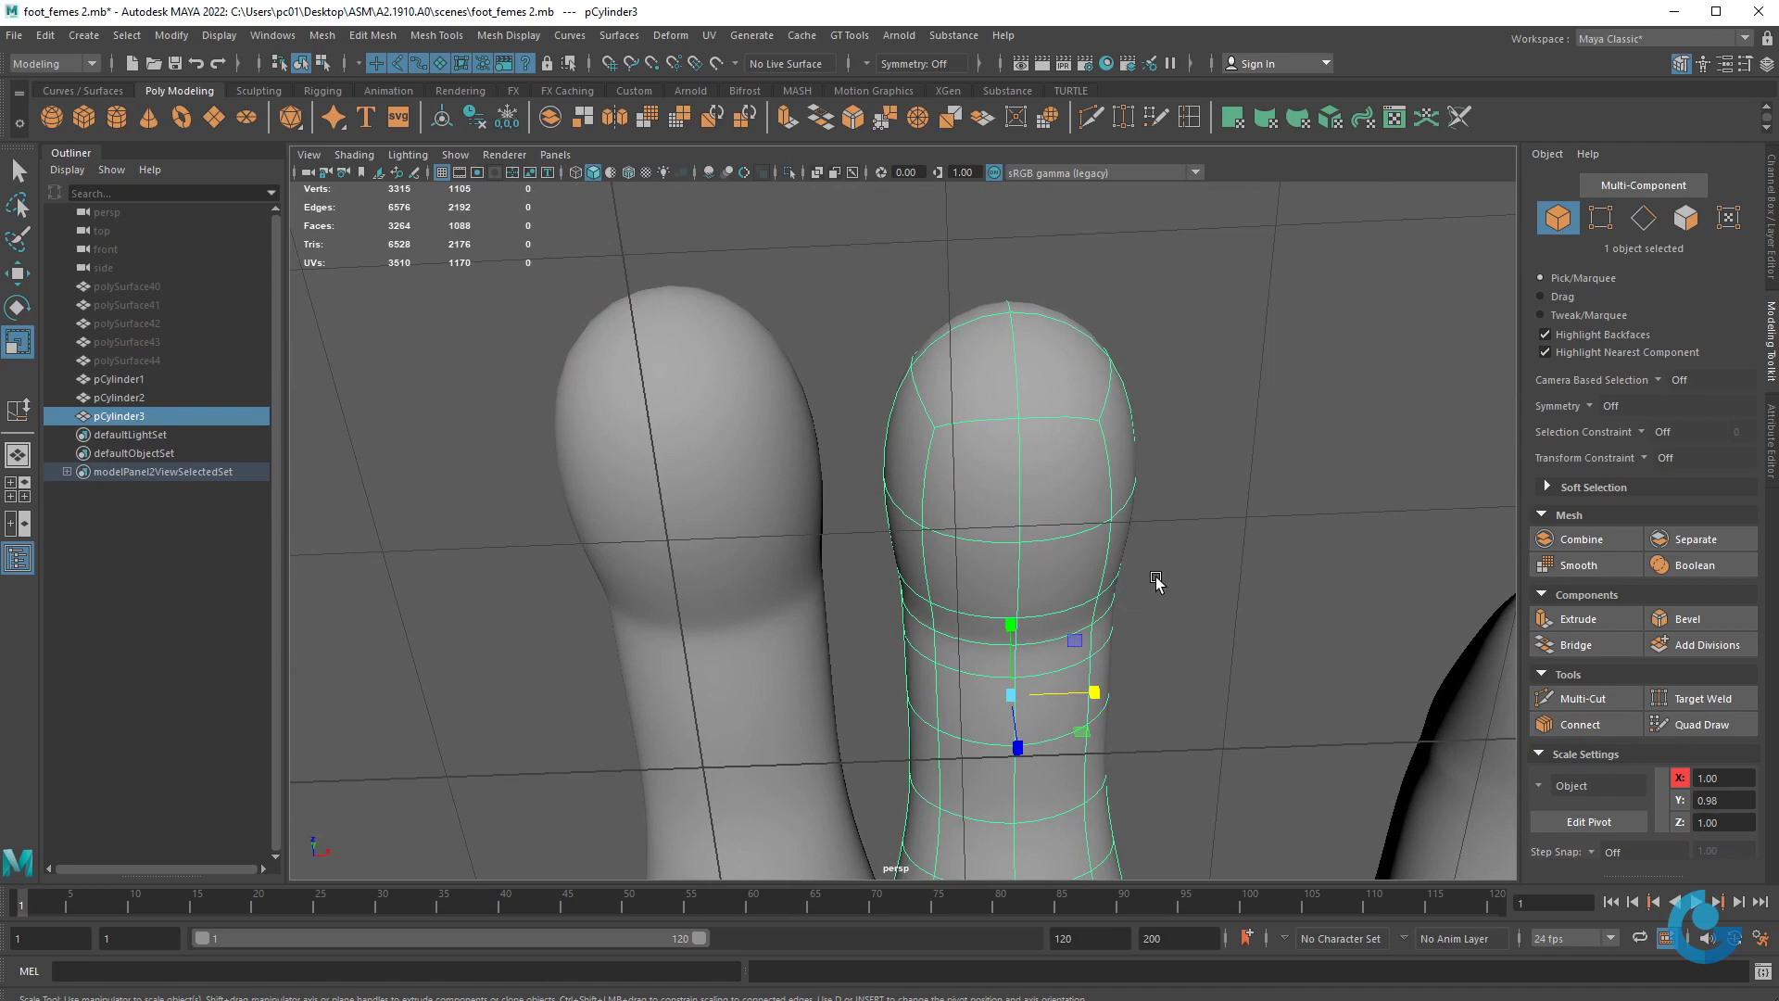
{"action": "key", "text": "1"}
- Select two bottom edges near the toe end of the pCylinder3 cage
{"action": "left_click_drag", "start_coordinate": [1200, 580], "coordinate": [1081, 521], "text": "alt"}
{"action": "mouse_move", "coordinate": [1081, 585]}
{"action": "left_mouse_down", "text": "alt"}
{"action": "mouse_move", "coordinate": [969, 509]}
{"action": "mouse_move", "coordinate": [1200, 304]}
{"action": "left_mouse_up", "text": "alt"}
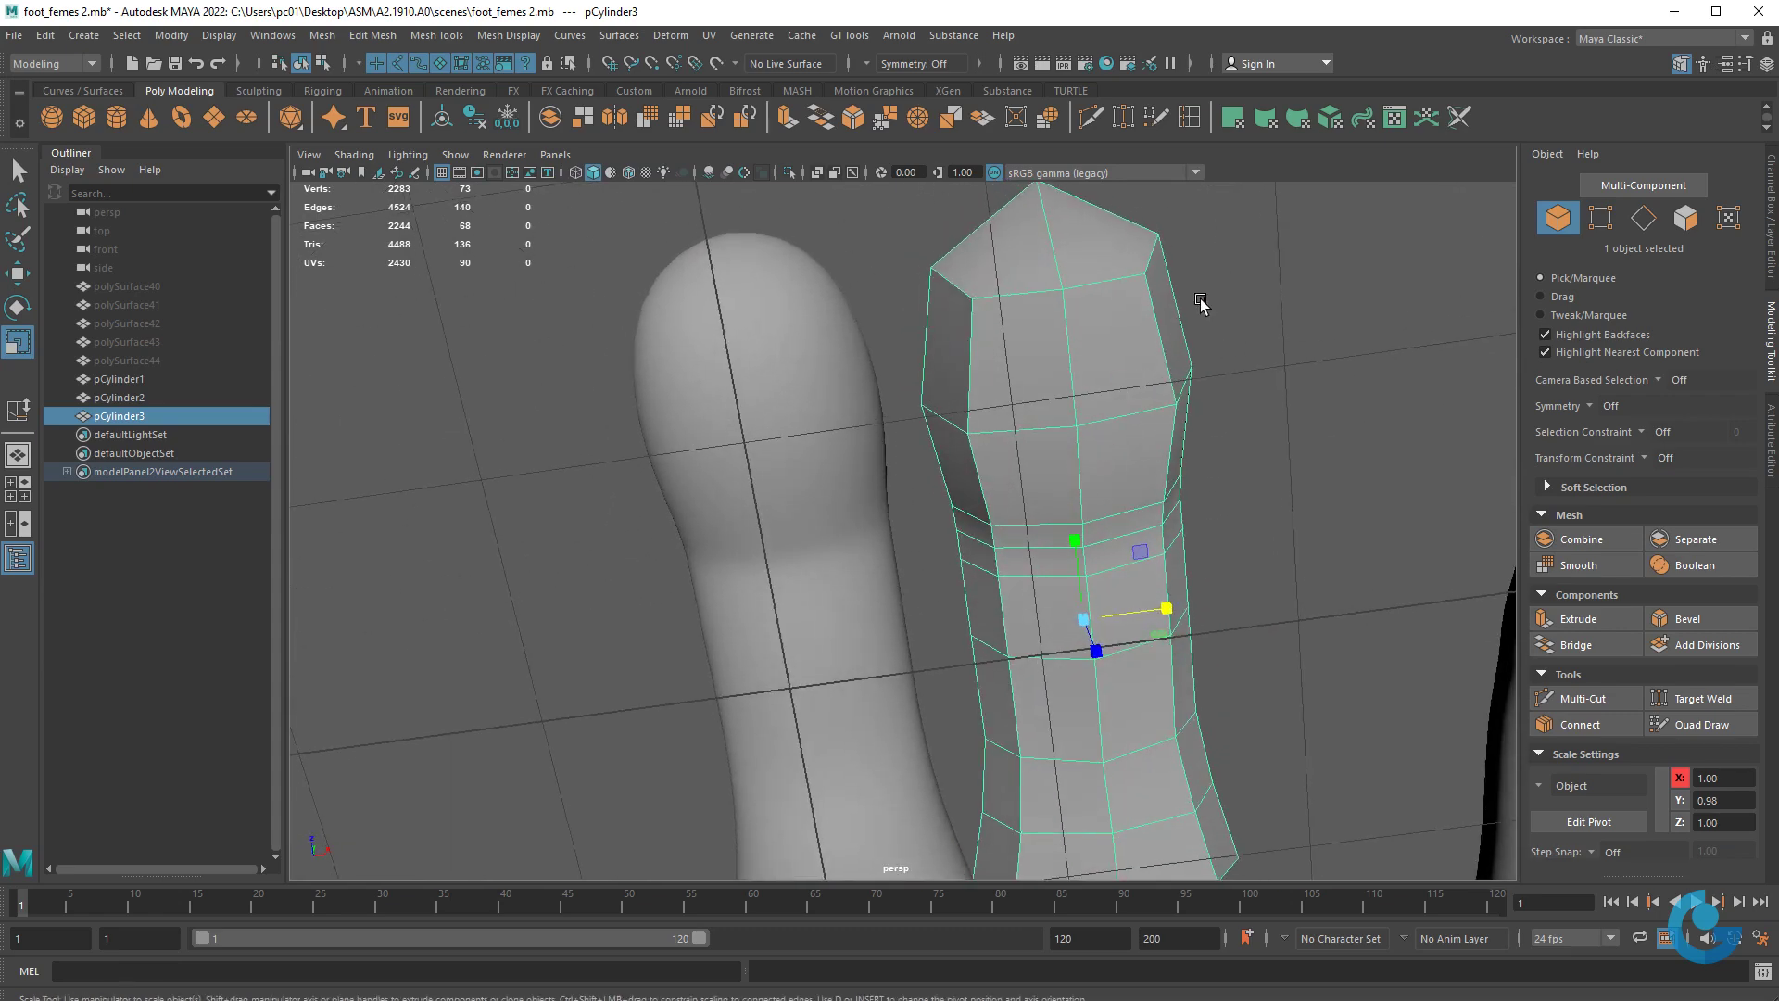
{"action": "mouse_move", "coordinate": [1075, 497]}
{"action": "left_mouse_down", "text": "alt"}
{"action": "mouse_move", "coordinate": [1029, 602]}
{"action": "mouse_move", "coordinate": [968, 613]}
{"action": "mouse_move", "coordinate": [866, 676]}
{"action": "mouse_move", "coordinate": [894, 660]}
{"action": "left_mouse_up", "text": "alt"}
{"action": "right_click_drag", "start_coordinate": [887, 663], "coordinate": [876, 607]}
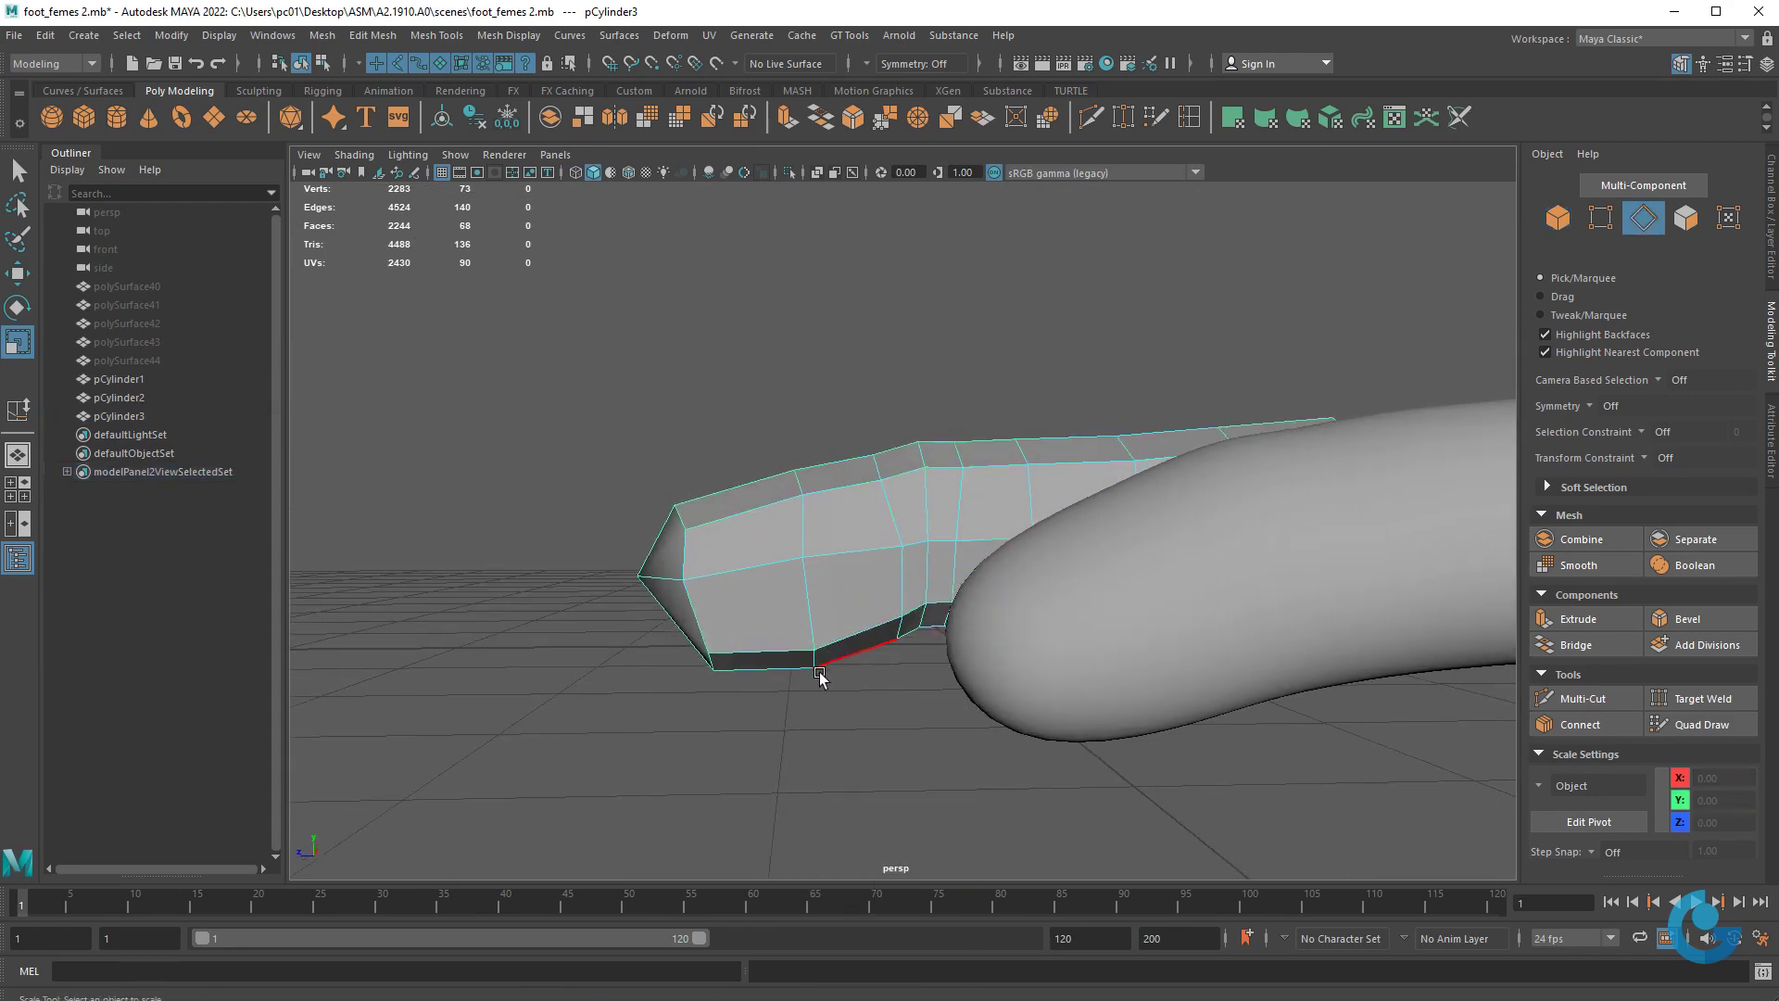
{"action": "left_click", "coordinate": [820, 660]}
{"action": "mouse_move", "coordinate": [820, 660]}
{"action": "left_mouse_down", "text": "alt"}
{"action": "mouse_move", "coordinate": [968, 630]}
{"action": "mouse_move", "coordinate": [982, 501]}
{"action": "left_mouse_up", "text": "alt"}
{"action": "left_click", "coordinate": [973, 492], "text": "shift"}
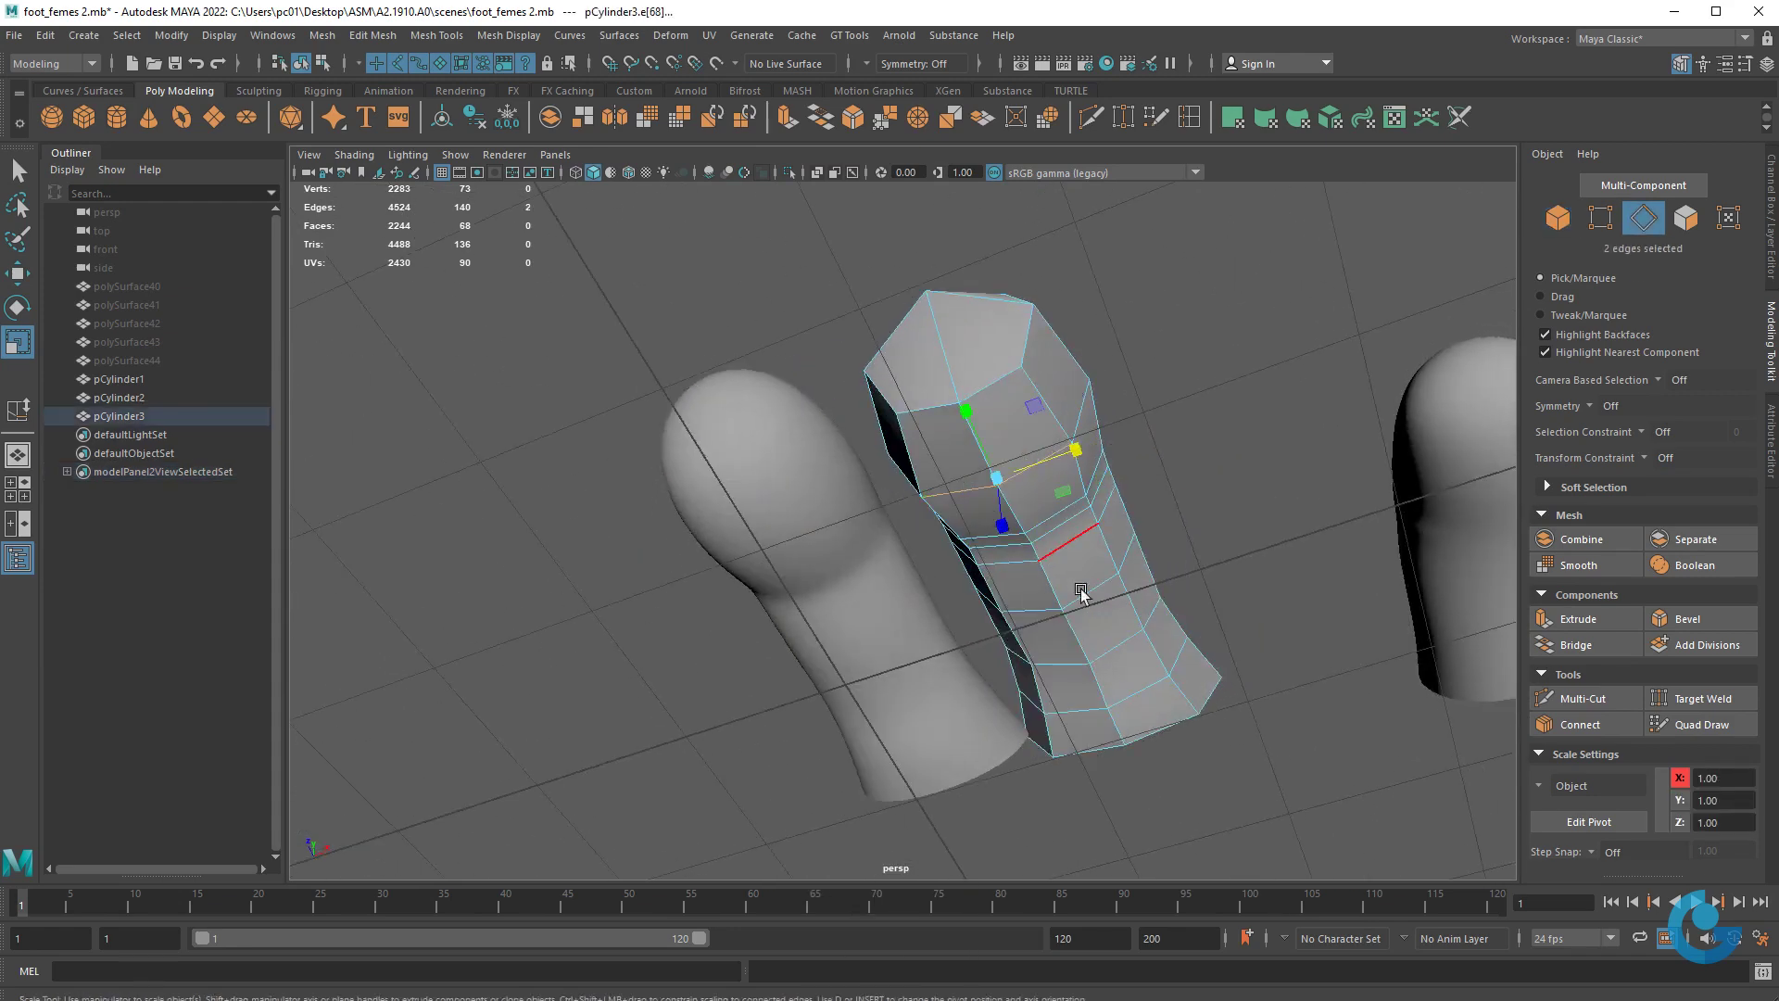
{"action": "mouse_move", "coordinate": [1038, 593]}
{"action": "left_mouse_down", "text": "alt"}
{"action": "mouse_move", "coordinate": [991, 676]}
{"action": "mouse_move", "coordinate": [1023, 732]}
{"action": "mouse_move", "coordinate": [1263, 782]}
{"action": "left_mouse_up", "text": "alt"}
- Lower the two bottom edges in side view and slide them along X
{"action": "key", "text": "space"}
{"action": "scroll", "coordinate": [1421, 714], "scroll_direction": "up", "scroll_amount": 3}
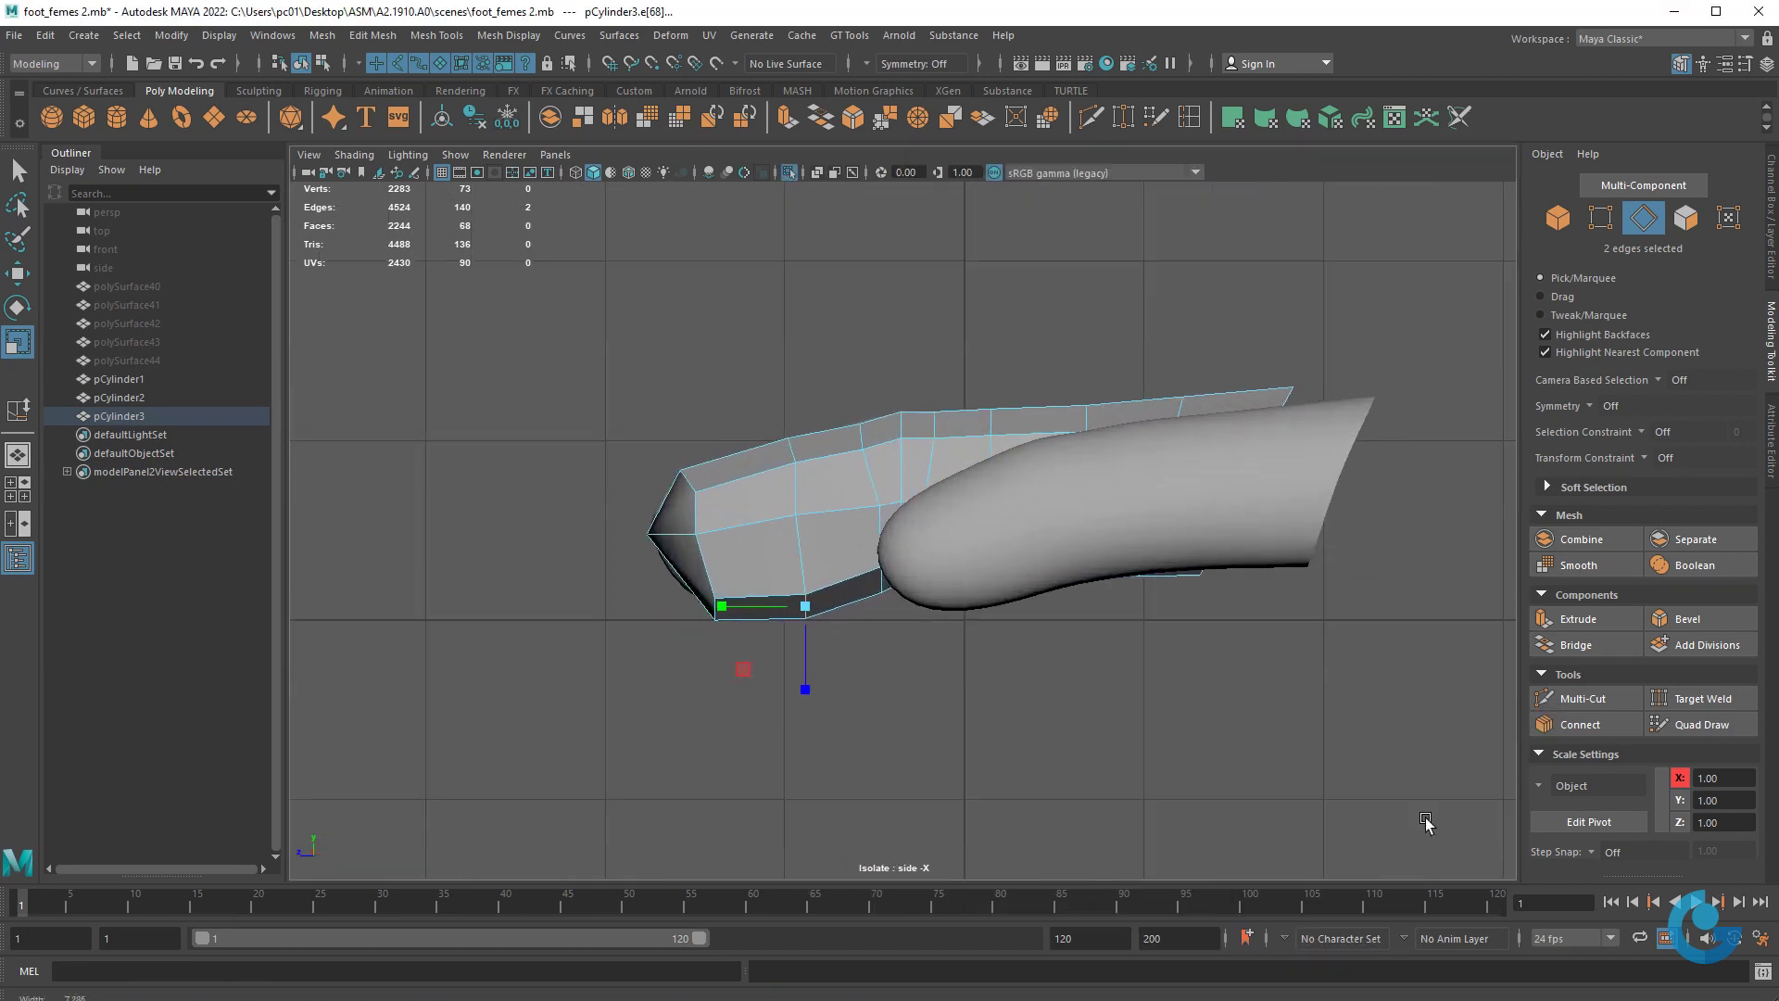
{"action": "scroll", "coordinate": [1143, 719], "scroll_direction": "up", "scroll_amount": 2}
{"action": "scroll", "coordinate": [1080, 668], "scroll_direction": "up", "scroll_amount": 2}
{"action": "key", "text": "w"}
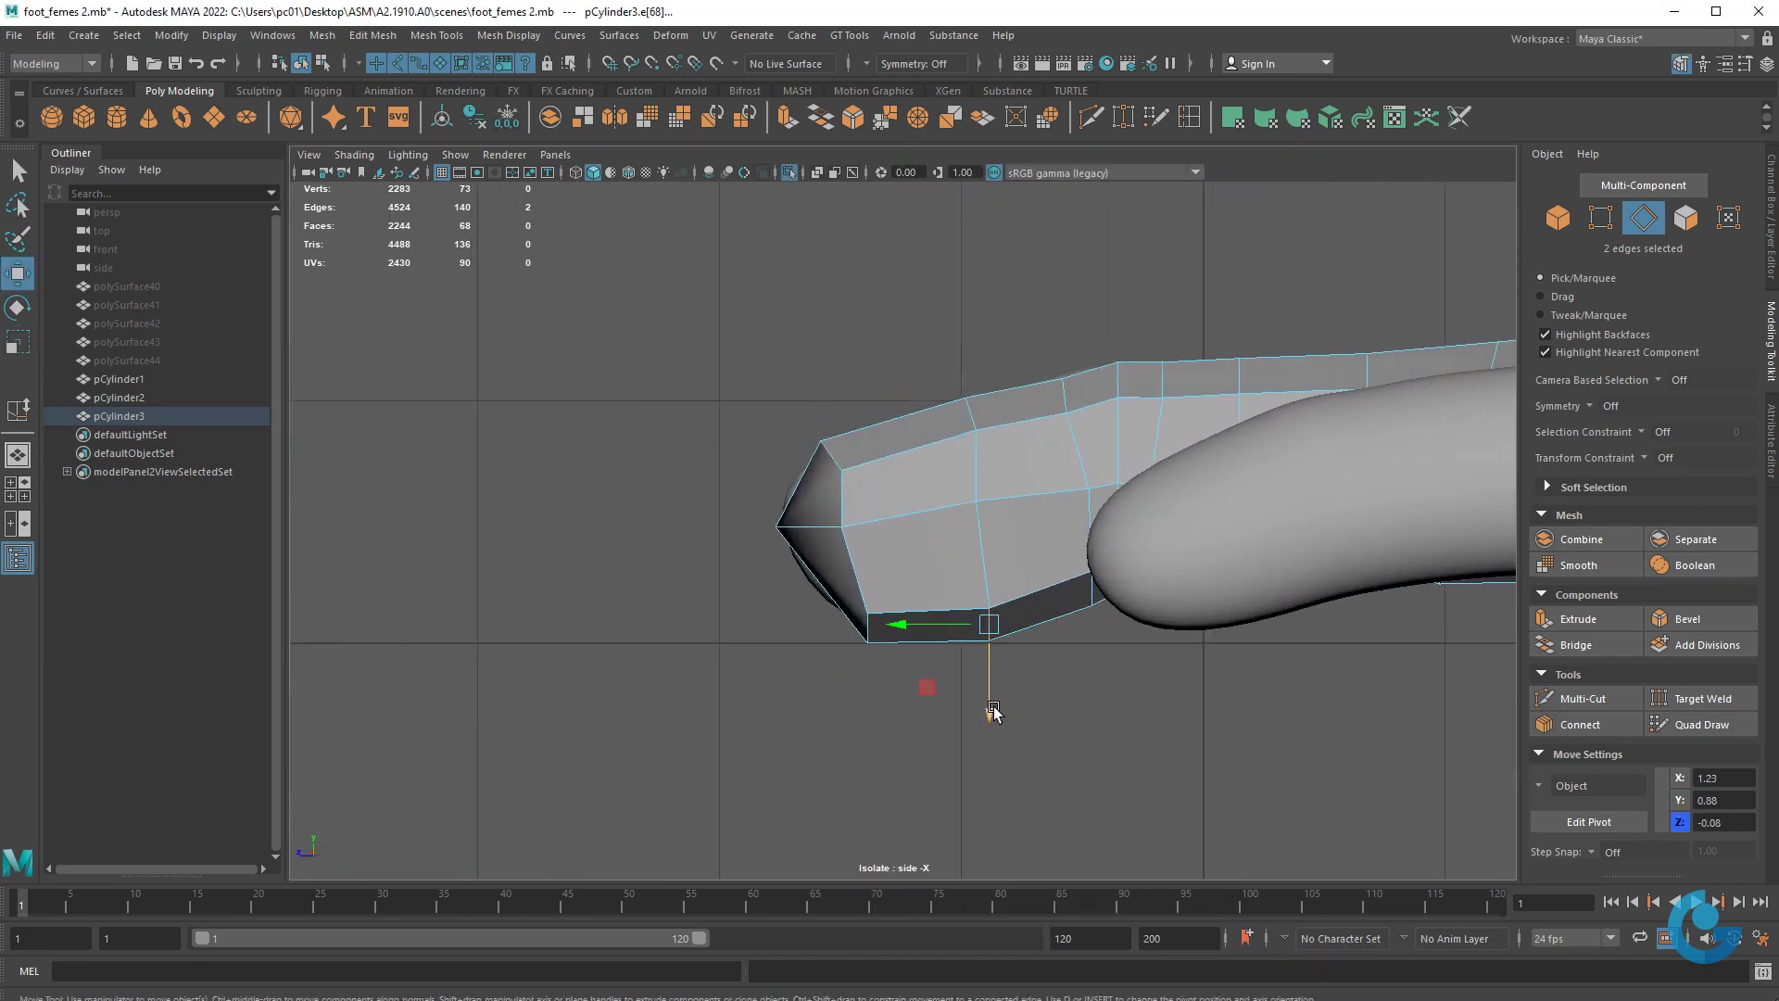
{"action": "left_click_drag", "start_coordinate": [994, 711], "coordinate": [993, 724]}
{"action": "left_click_drag", "start_coordinate": [907, 638], "coordinate": [930, 637]}
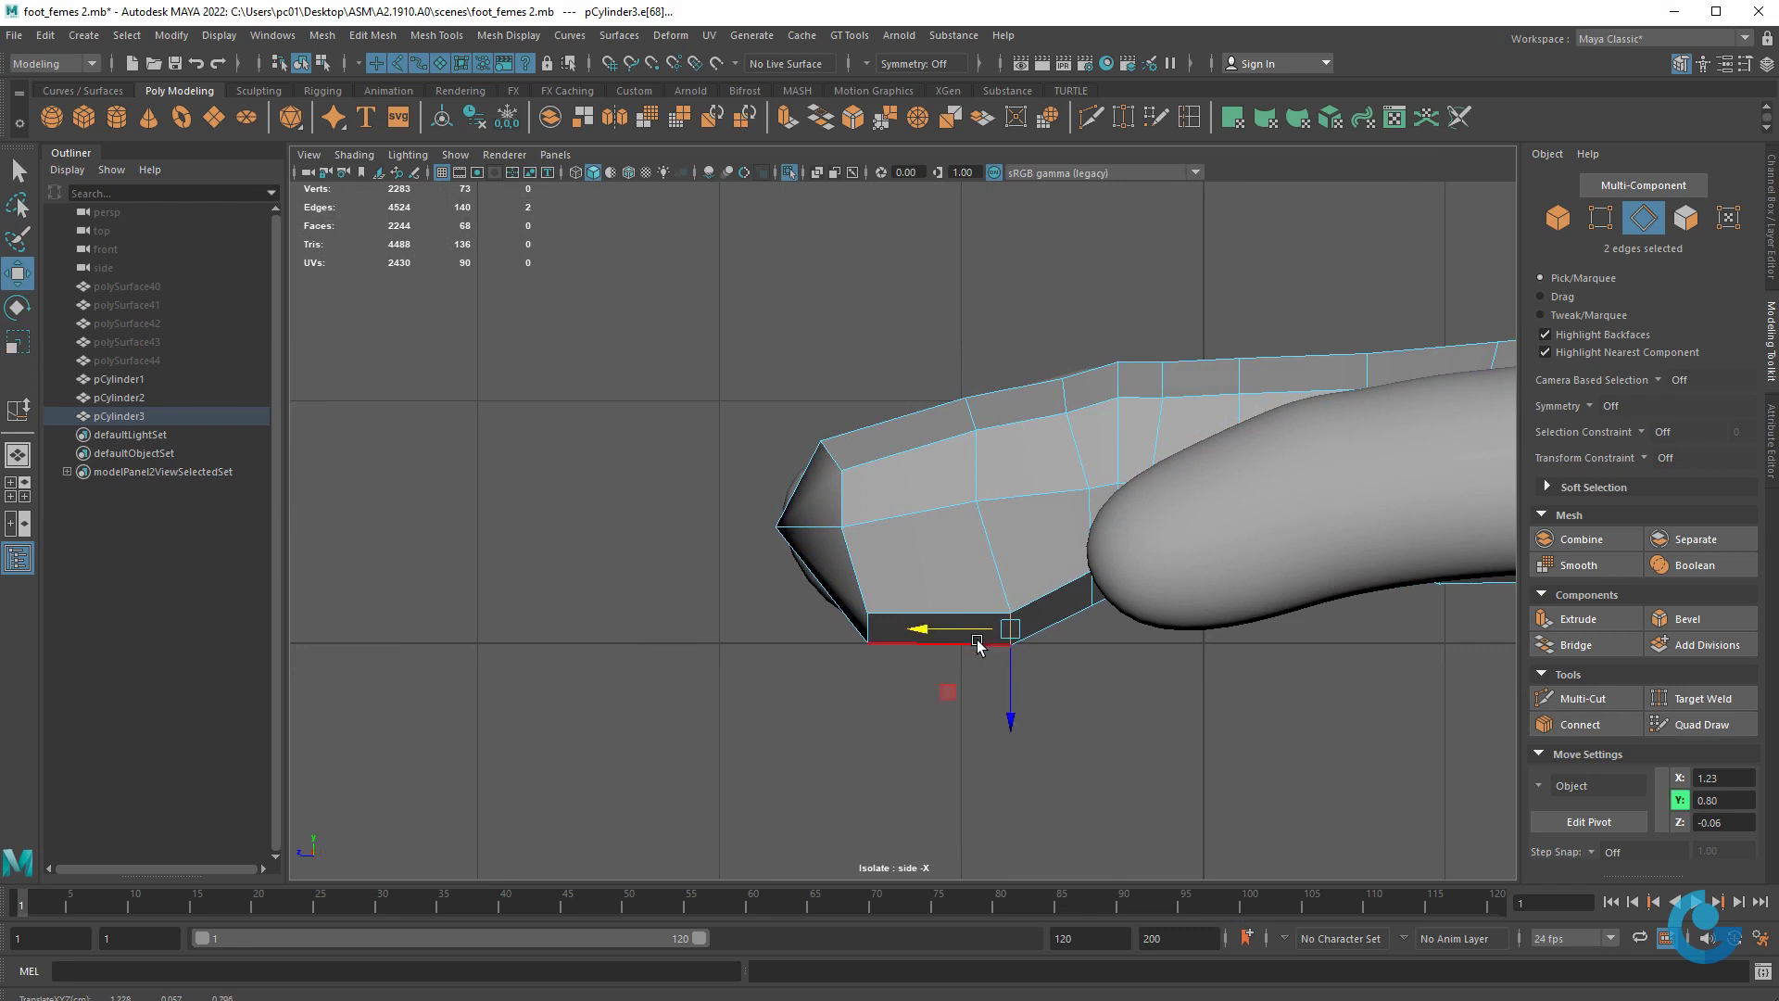
- Restore the smooth preview on pCylinder3 and return to object mode
{"action": "key", "text": "3"}
{"action": "key", "text": "F8"}
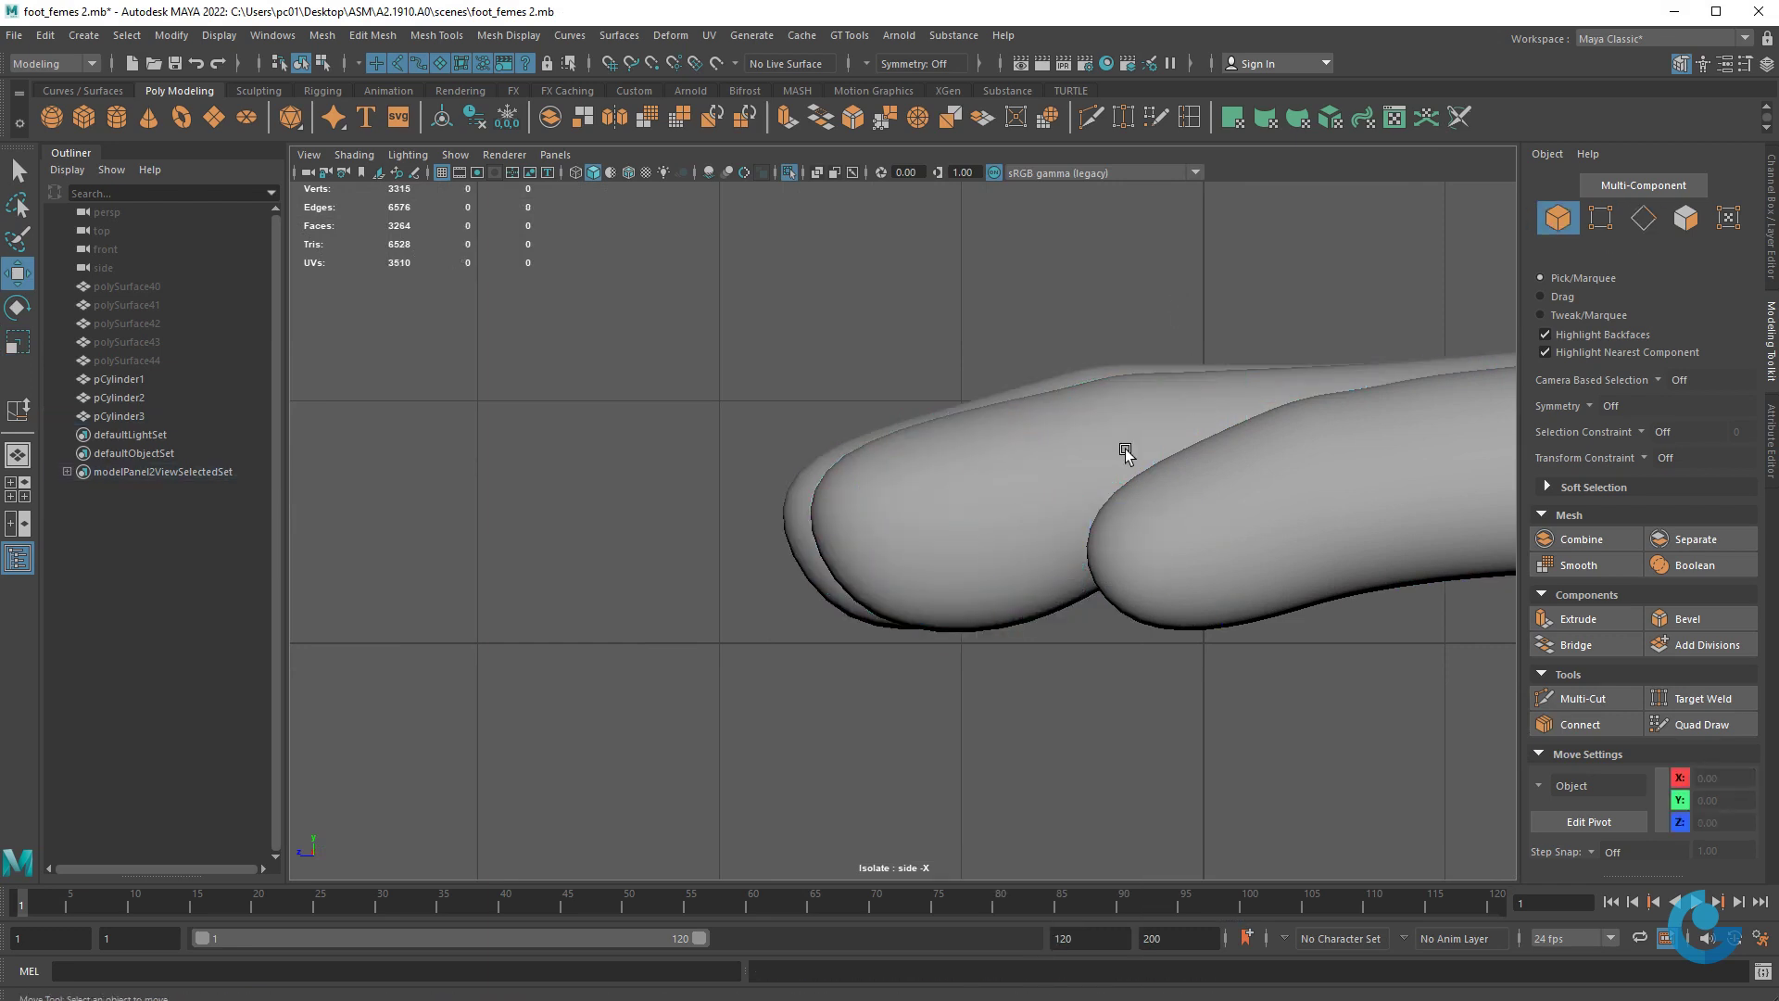
{"action": "key", "text": "space"}
{"action": "key", "text": "space"}
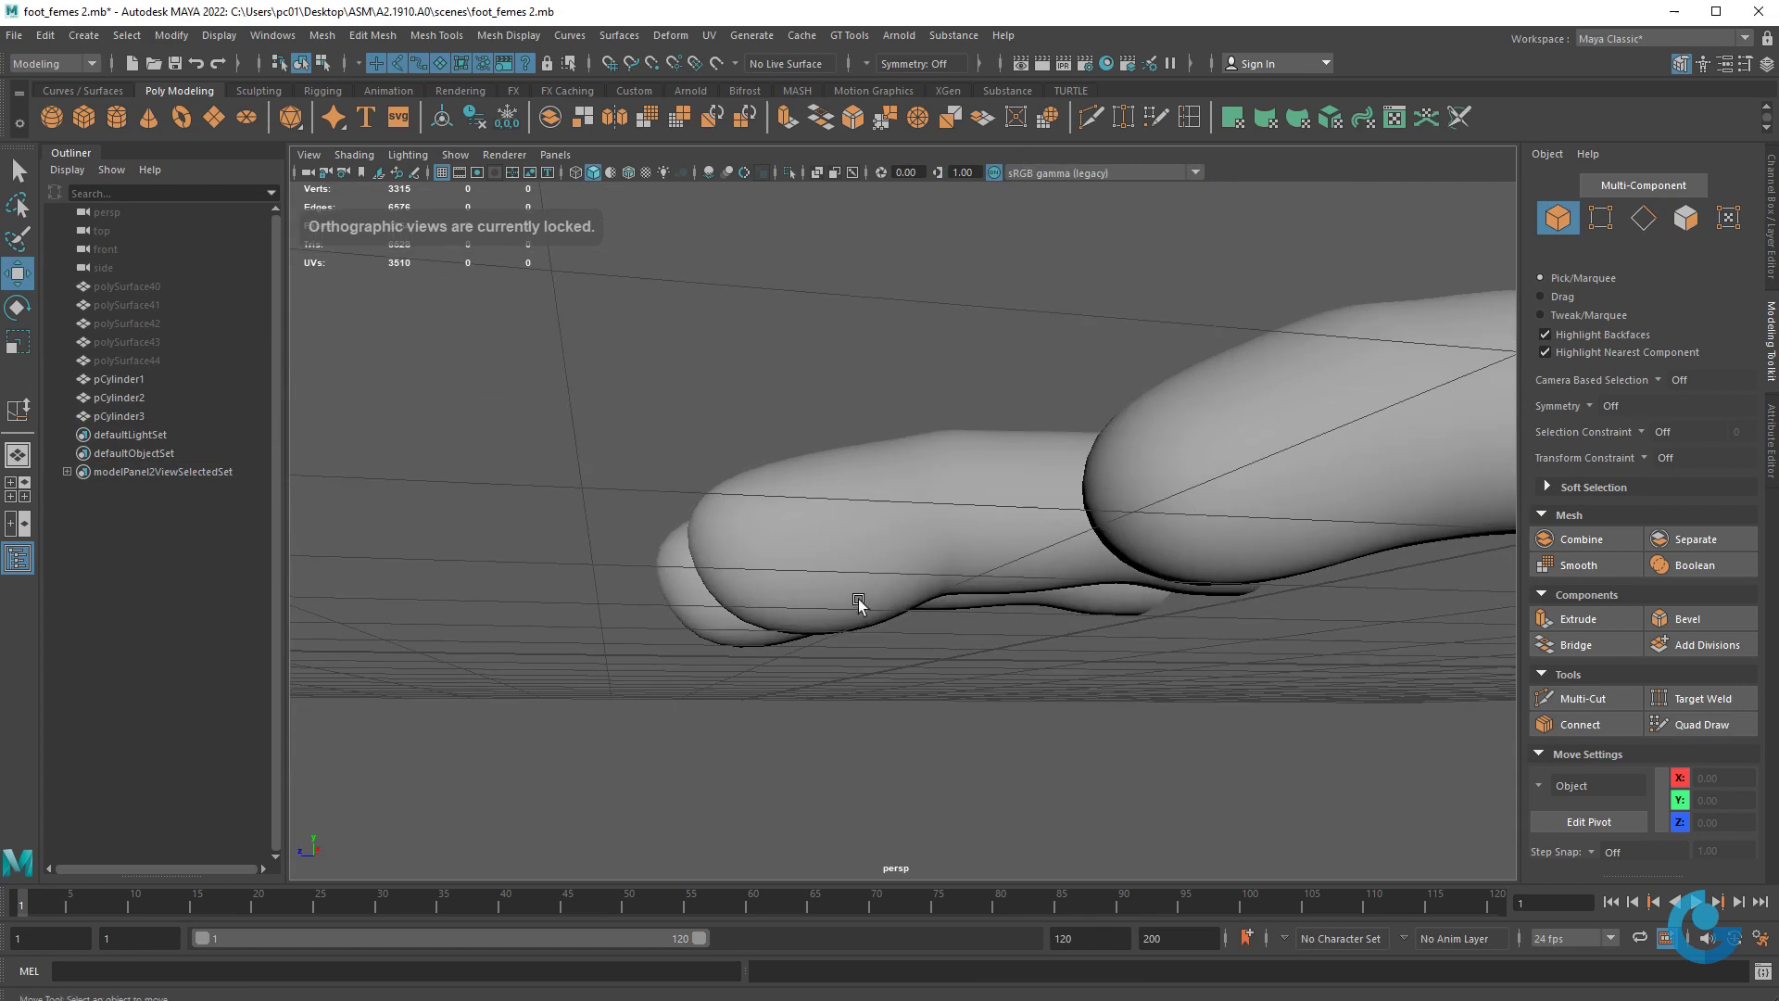
{"action": "mouse_move", "coordinate": [860, 618]}
{"action": "left_mouse_down", "text": "alt"}
{"action": "mouse_move", "coordinate": [886, 655]}
{"action": "mouse_move", "coordinate": [954, 667]}
{"action": "mouse_move", "coordinate": [1056, 624]}
{"action": "mouse_move", "coordinate": [1208, 603]}
{"action": "mouse_move", "coordinate": [1057, 718]}
{"action": "left_mouse_up", "text": "alt"}
{"action": "scroll", "coordinate": [1063, 626], "scroll_direction": "down", "scroll_amount": 3}
{"action": "scroll", "coordinate": [1048, 667], "scroll_direction": "up", "scroll_amount": 1}
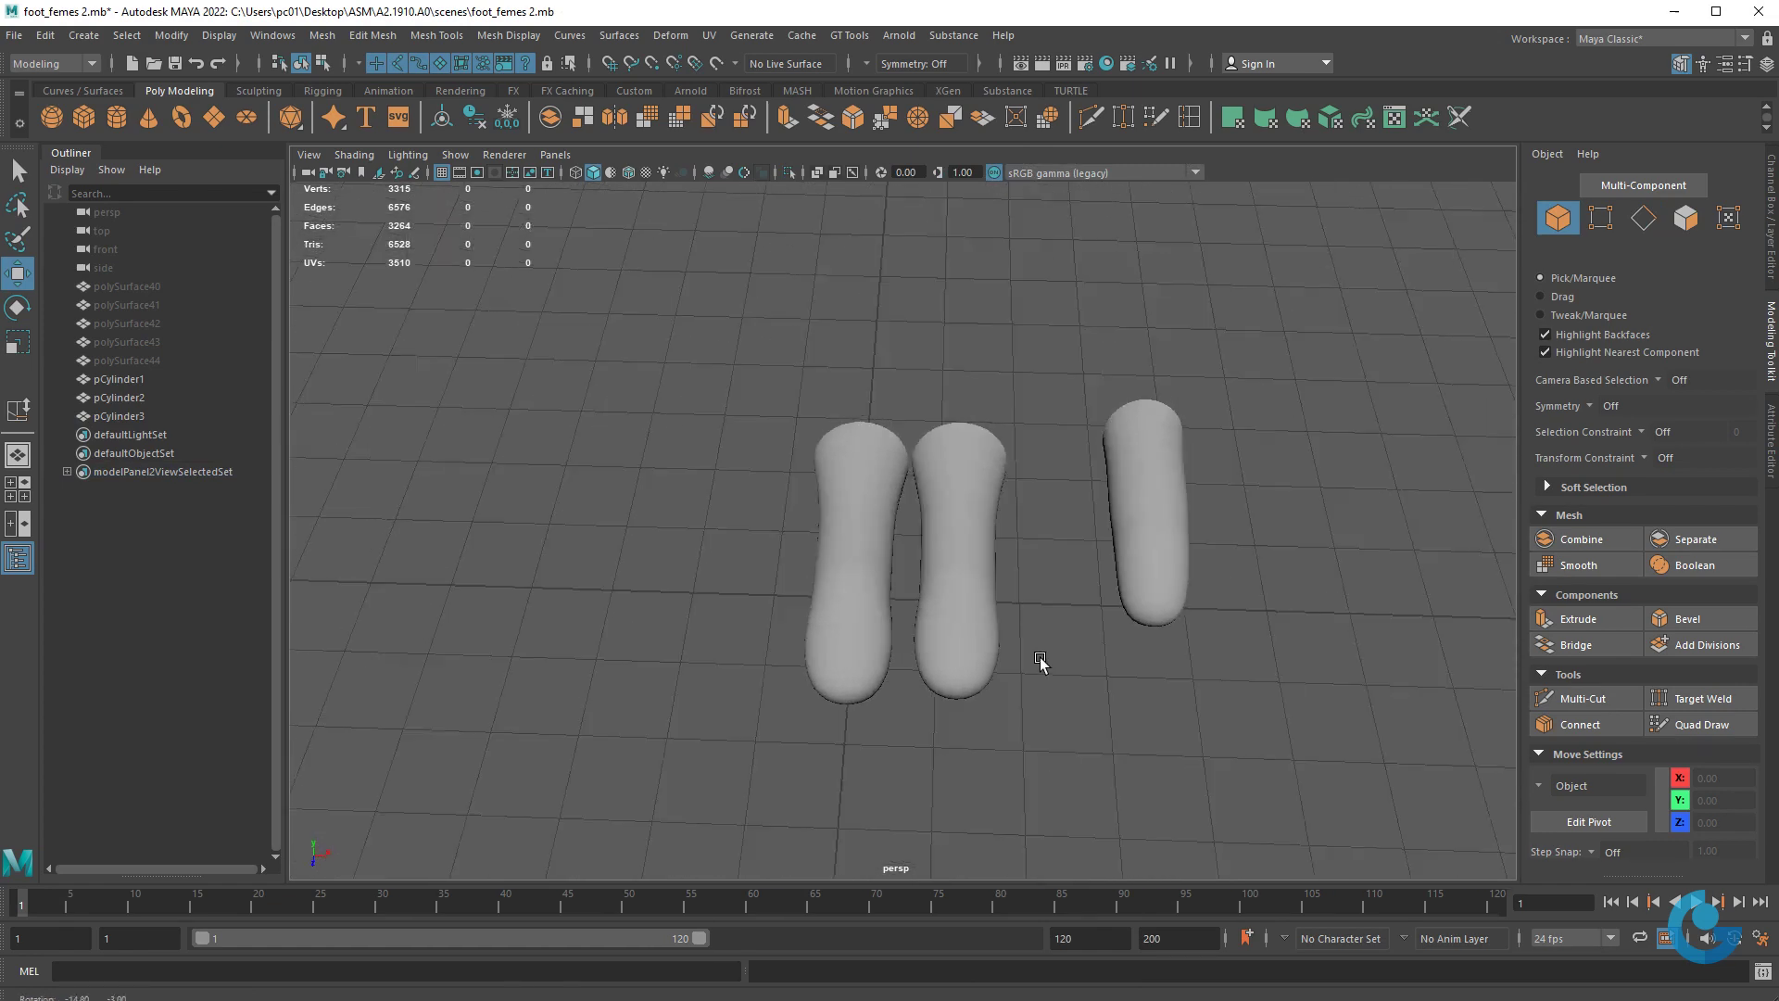
{"action": "scroll", "coordinate": [977, 634], "scroll_direction": "up", "scroll_amount": 1}
- Move the three toe cylinders pCylinder1–3 right along X to about 11.27
{"action": "left_click", "coordinate": [978, 634]}
{"action": "mouse_move", "coordinate": [977, 633]}
{"action": "left_mouse_down", "text": "alt"}
{"action": "mouse_move", "coordinate": [973, 656]}
{"action": "mouse_move", "coordinate": [1089, 601]}
{"action": "left_mouse_up", "text": "alt"}
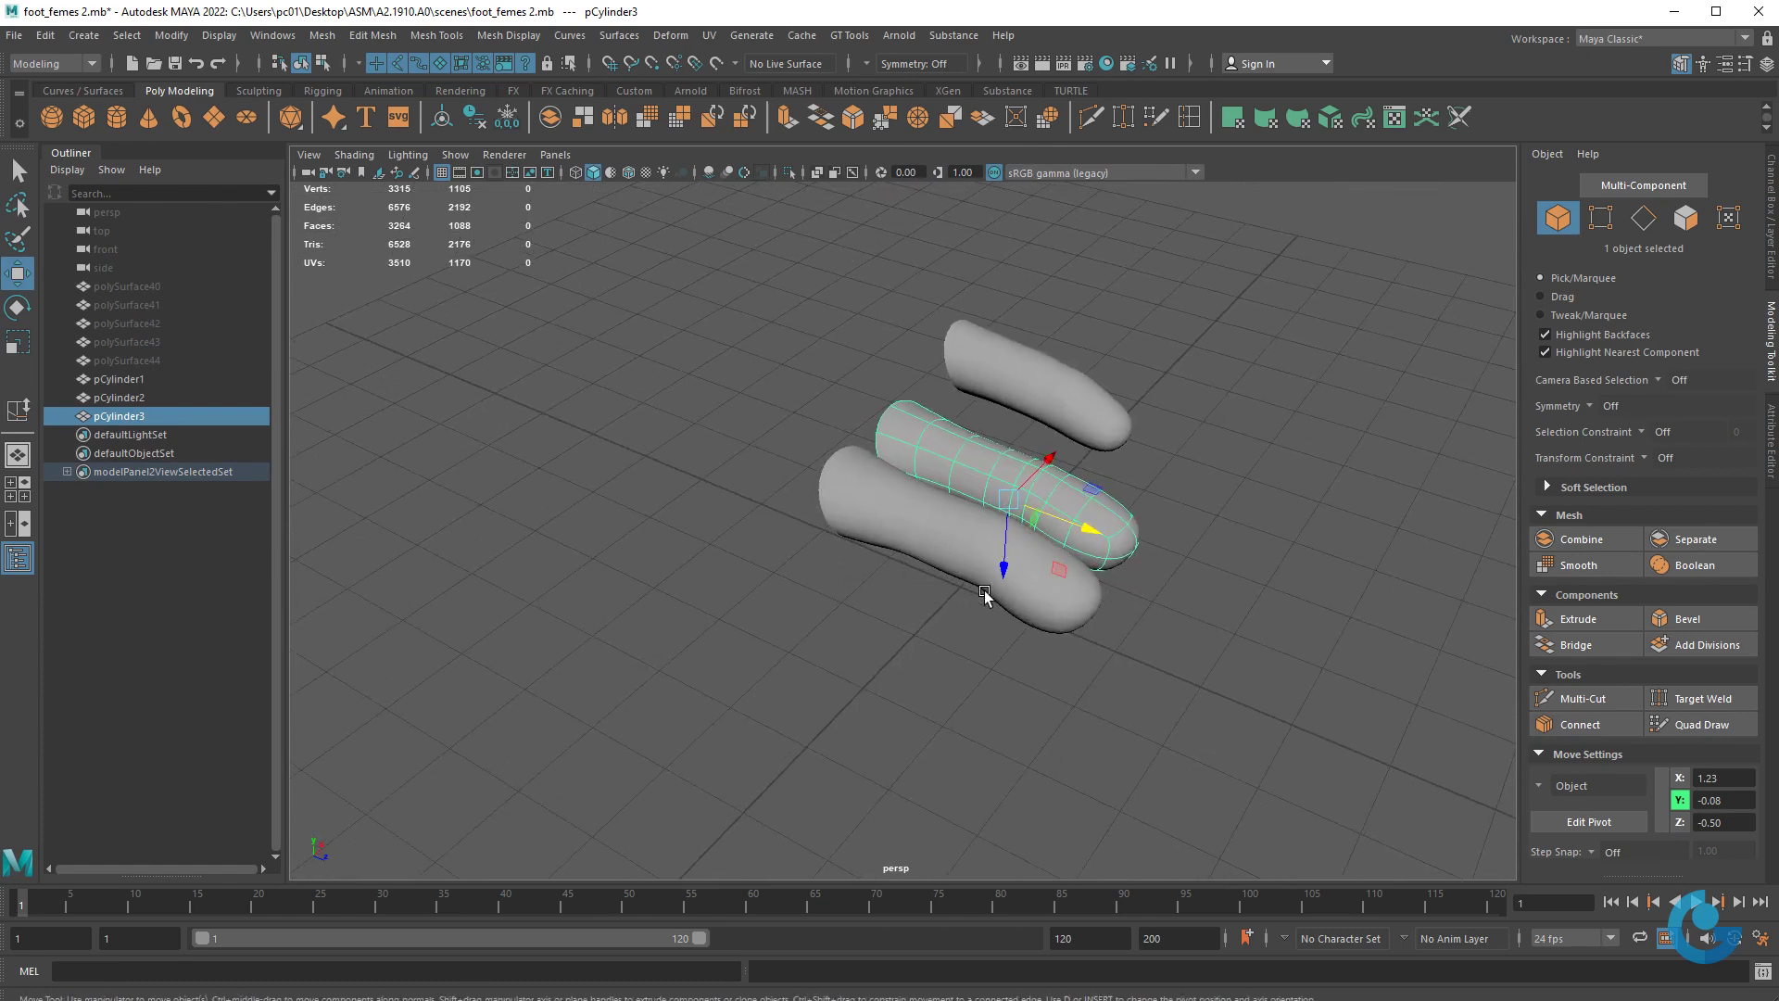
{"action": "mouse_move", "coordinate": [964, 612]}
{"action": "left_mouse_down", "text": "alt"}
{"action": "mouse_move", "coordinate": [1072, 655]}
{"action": "mouse_move", "coordinate": [1019, 602]}
{"action": "mouse_move", "coordinate": [1108, 640]}
{"action": "left_mouse_up", "text": "alt"}
{"action": "scroll", "coordinate": [1288, 820], "scroll_direction": "down", "scroll_amount": 3}
{"action": "left_click_drag", "start_coordinate": [1094, 435], "coordinate": [1032, 665]}
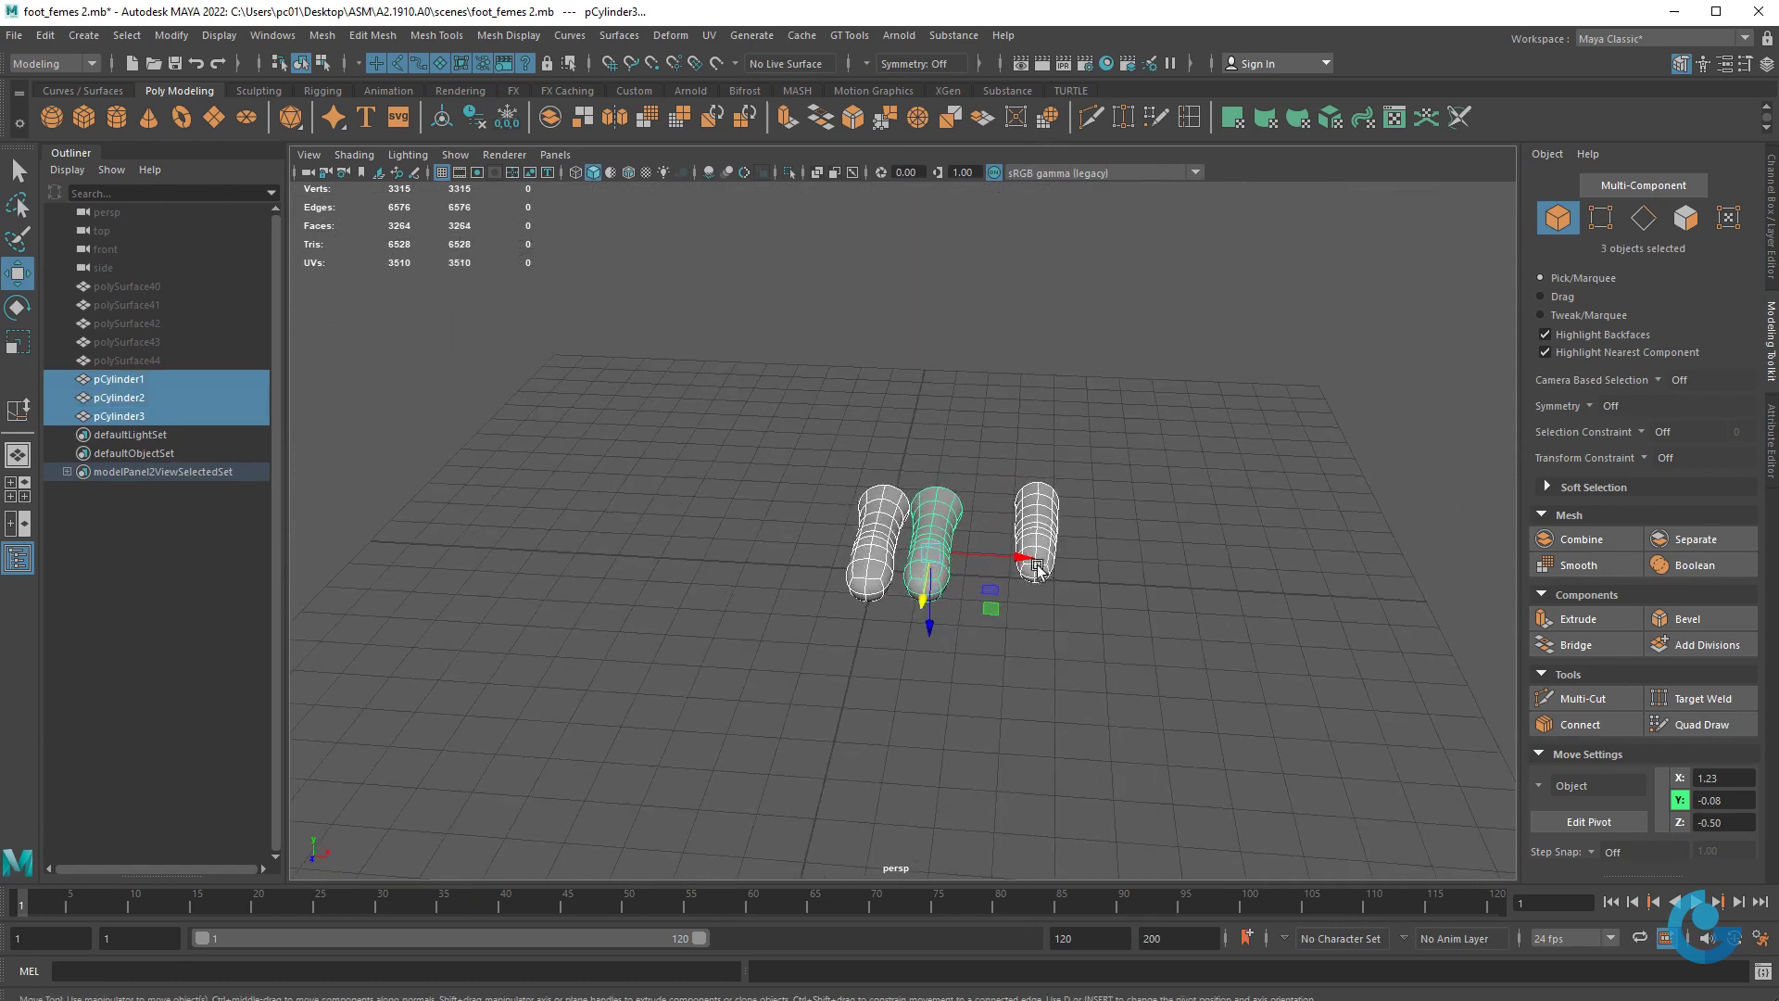
{"action": "left_click_drag", "start_coordinate": [1034, 593], "coordinate": [1495, 619]}
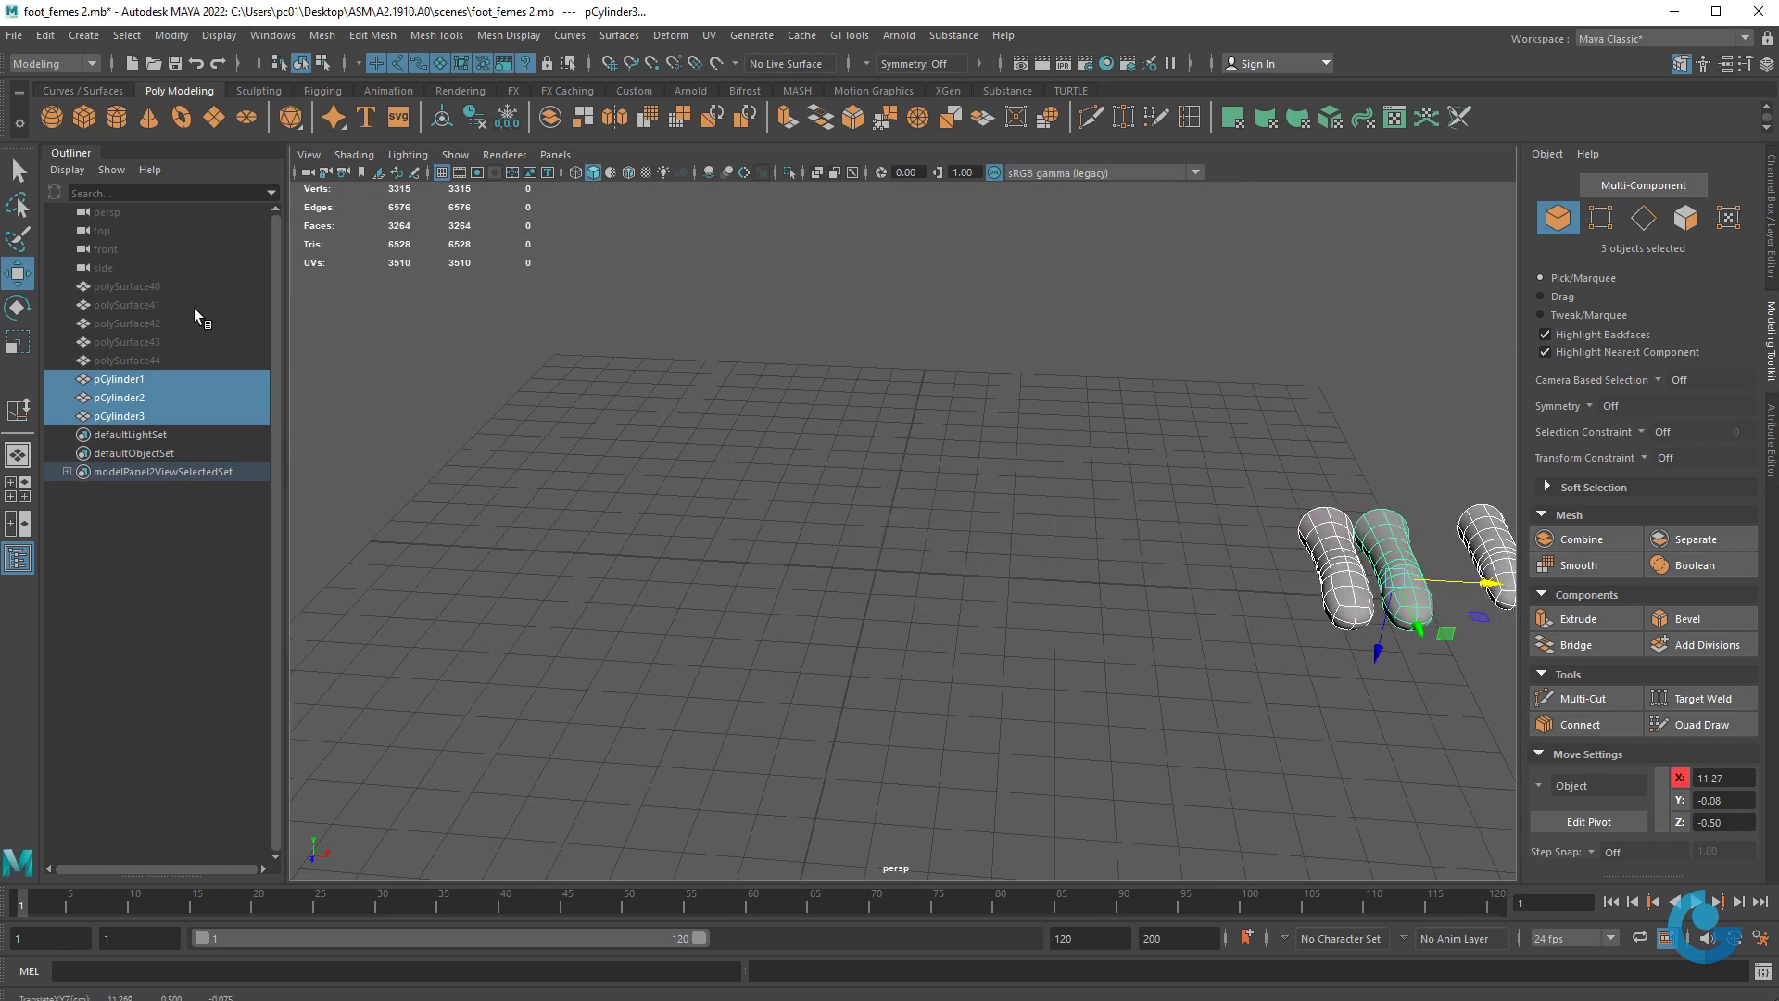
{"action": "left_click_drag", "start_coordinate": [176, 286], "coordinate": [163, 359]}
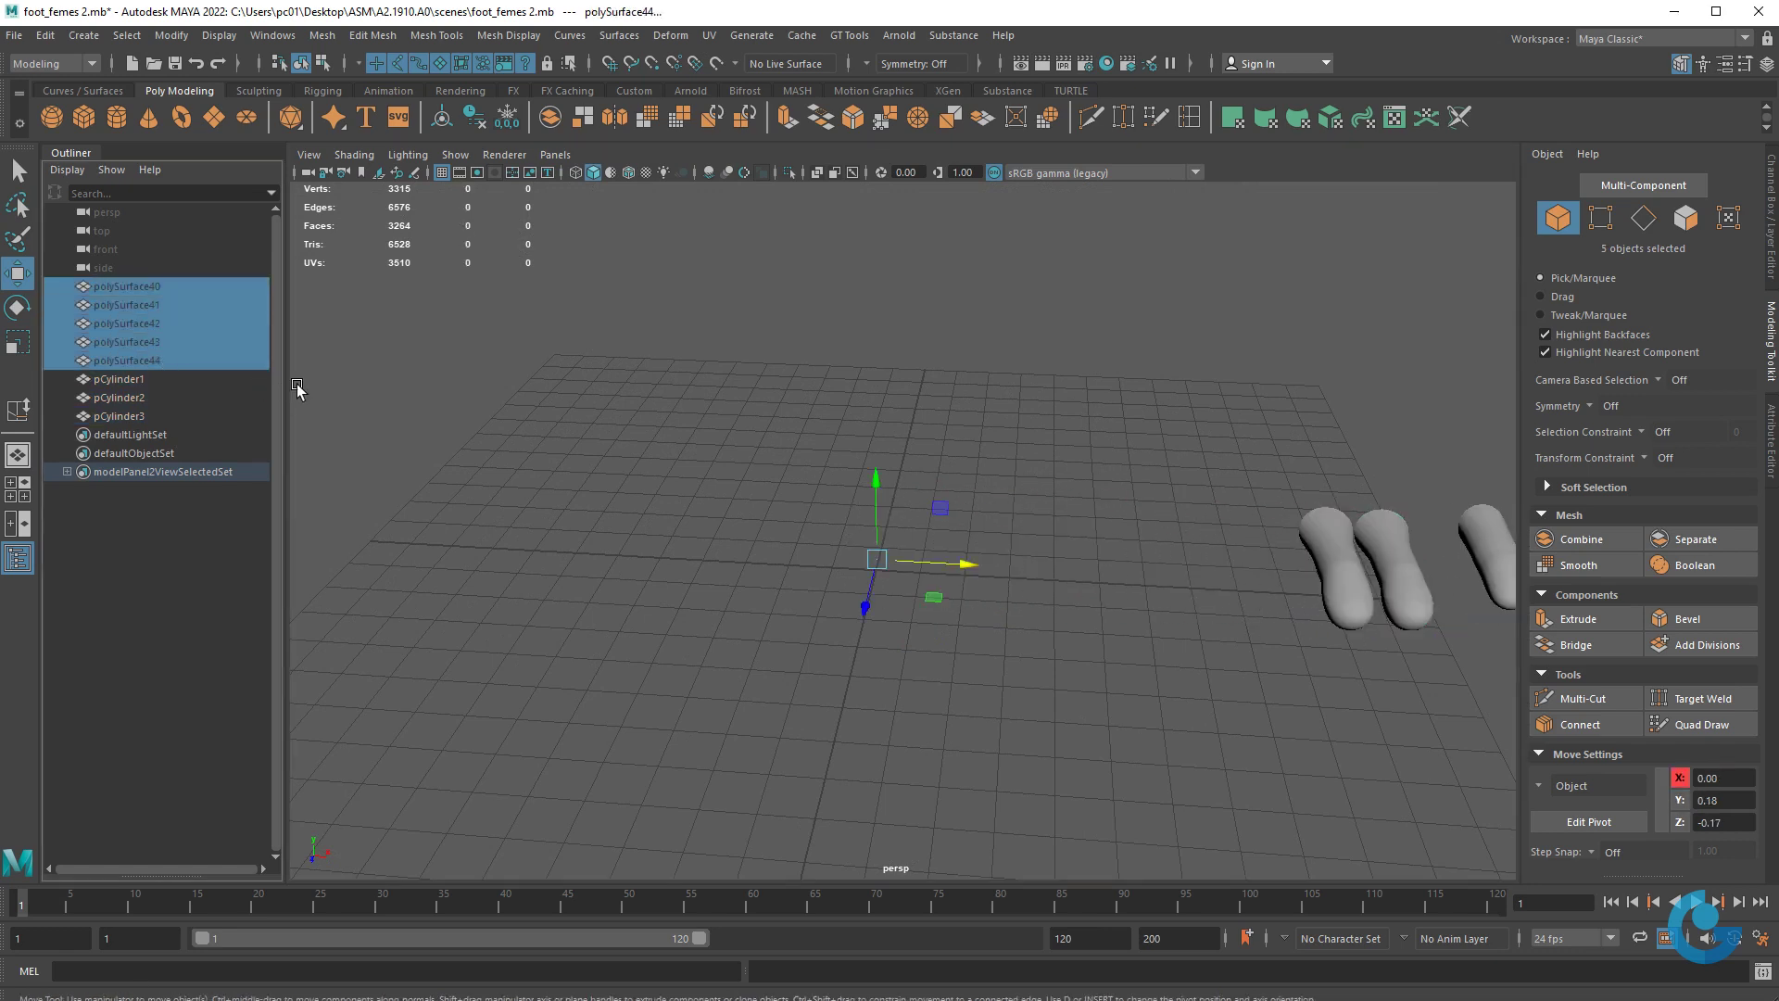
- Unhide reference feet polySurface40–44 and inspect the third foot's toes
{"action": "key", "text": "shift+h"}
{"action": "left_click", "coordinate": [1160, 704]}
{"action": "scroll", "coordinate": [1160, 704], "scroll_direction": "up", "scroll_amount": 2}
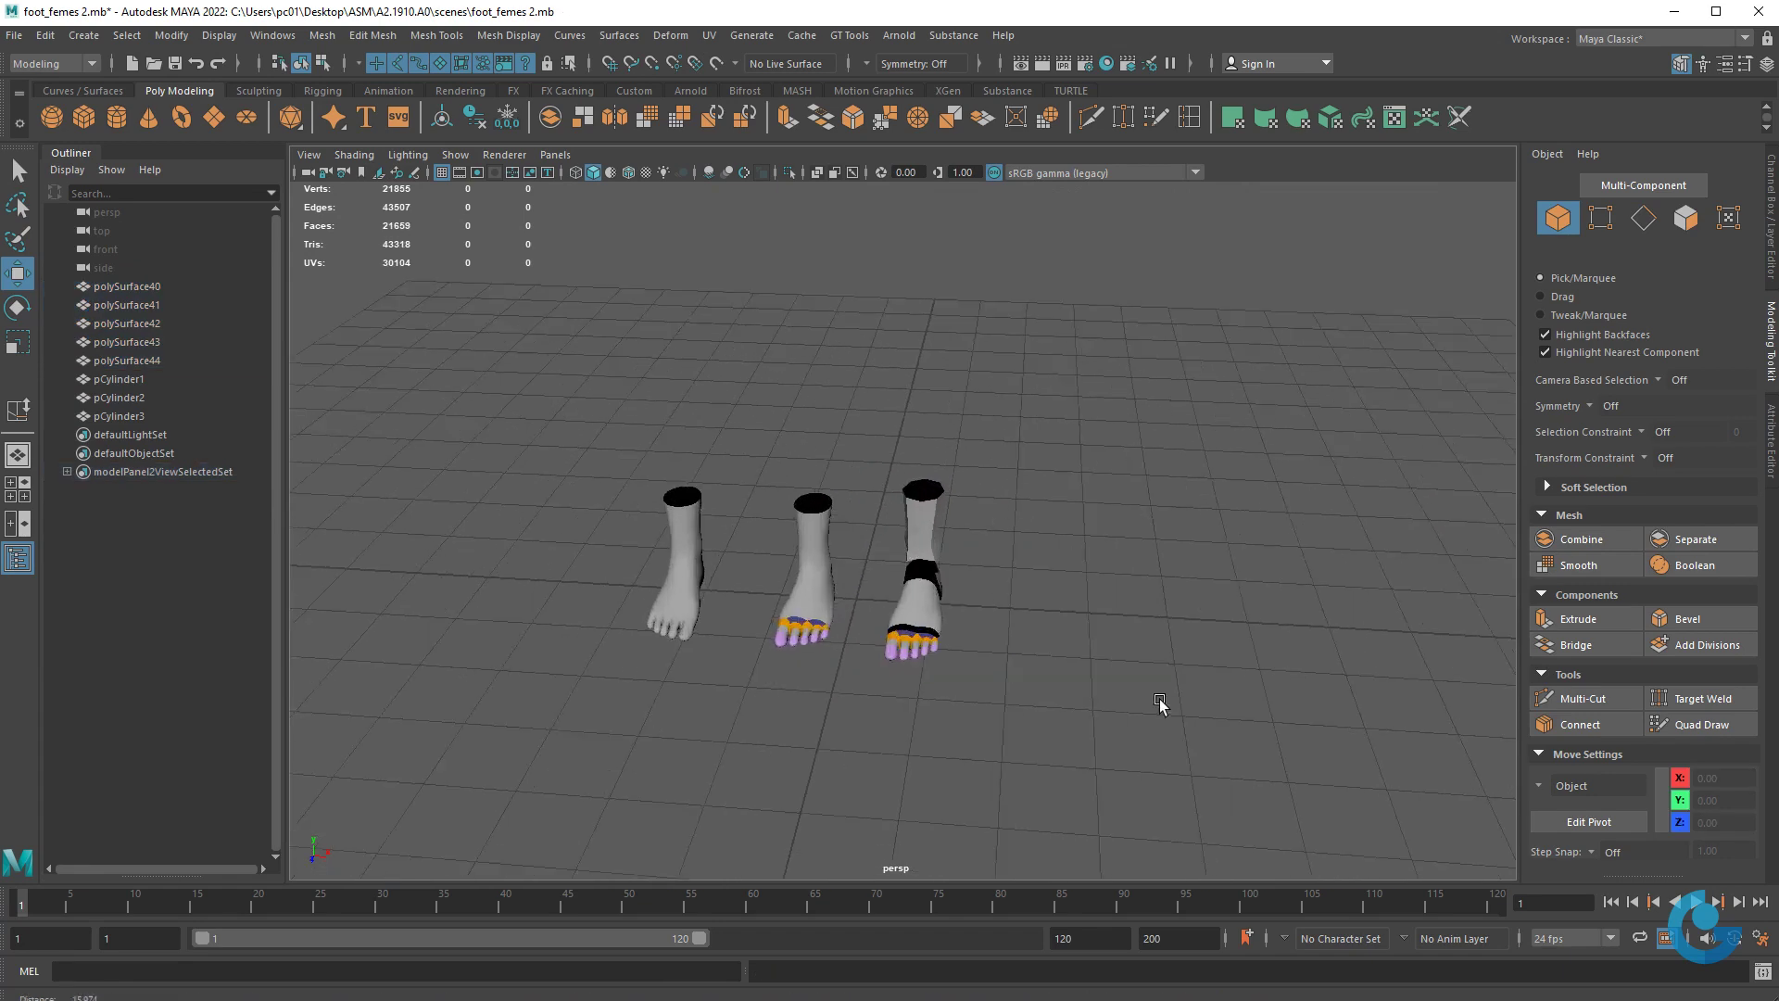
{"action": "scroll", "coordinate": [1160, 704], "scroll_direction": "up", "scroll_amount": 3}
{"action": "scroll", "coordinate": [1195, 667], "scroll_direction": "up", "scroll_amount": 3}
{"action": "mouse_move", "coordinate": [1211, 635]}
{"action": "left_mouse_down", "text": "alt"}
{"action": "mouse_move", "coordinate": [1270, 699]}
{"action": "mouse_move", "coordinate": [1189, 709]}
{"action": "mouse_move", "coordinate": [915, 525]}
{"action": "mouse_move", "coordinate": [901, 588]}
{"action": "mouse_move", "coordinate": [928, 510]}
{"action": "left_mouse_up", "text": "alt"}
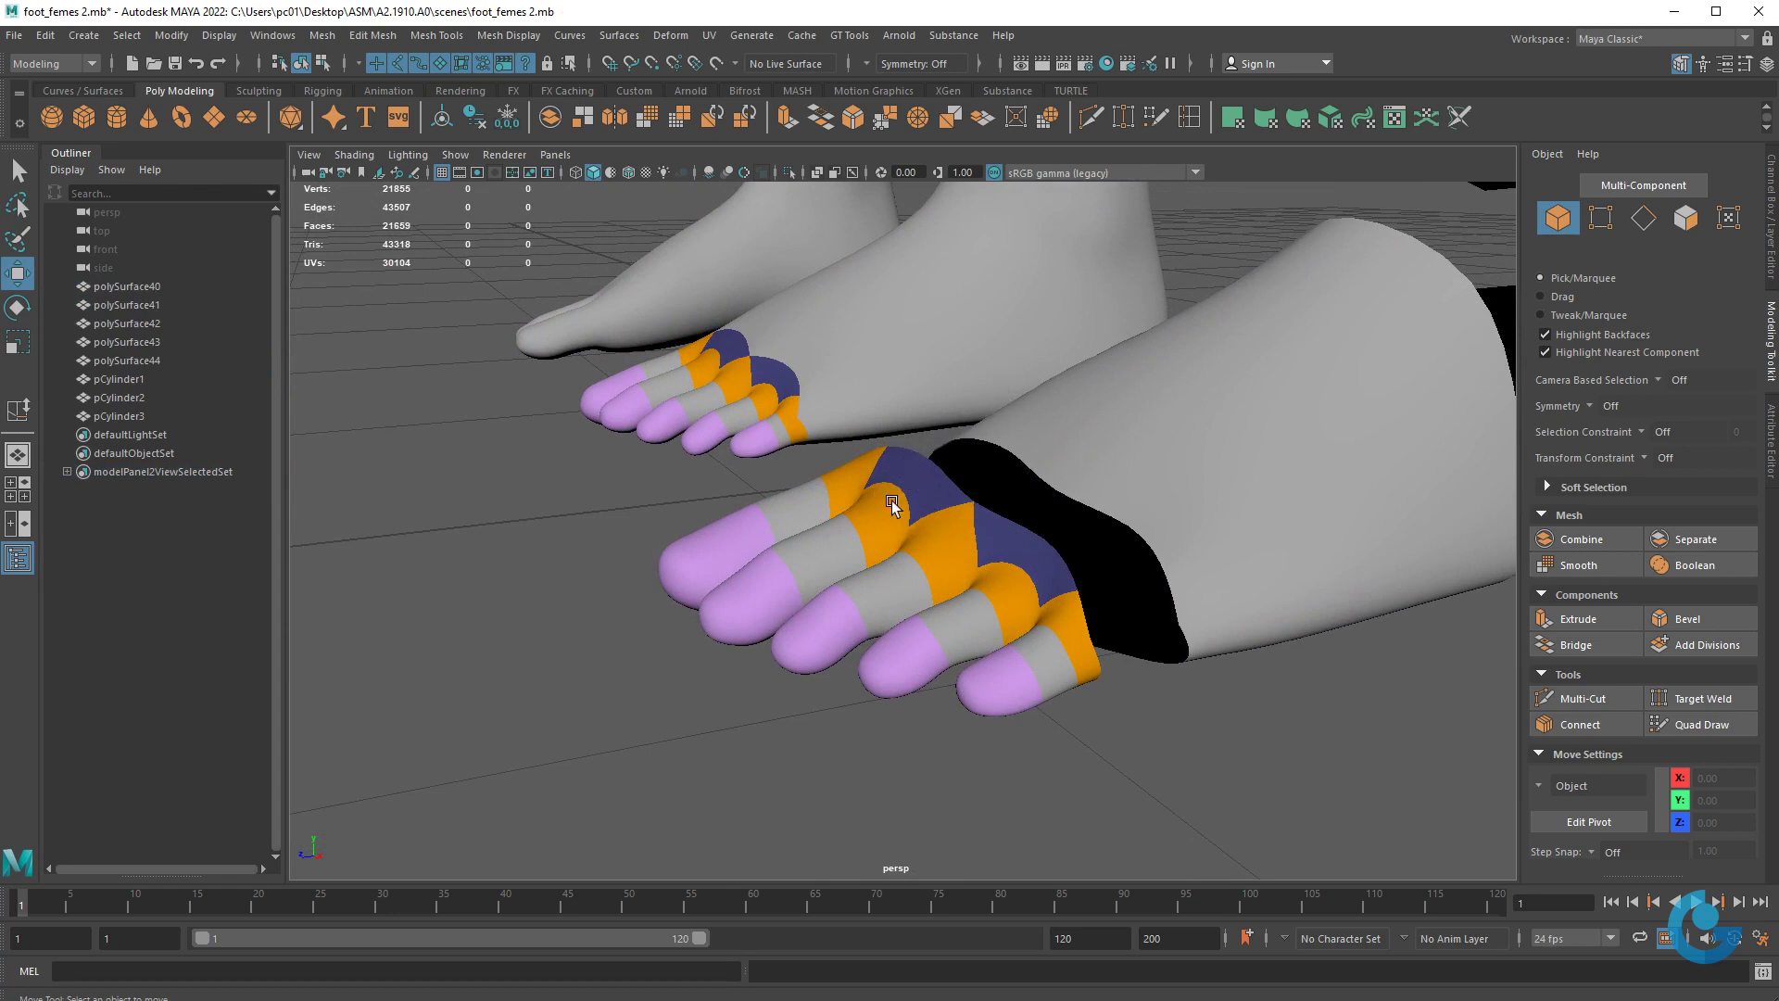
{"action": "left_click_drag", "start_coordinate": [1110, 396], "coordinate": [1068, 458], "text": "alt"}
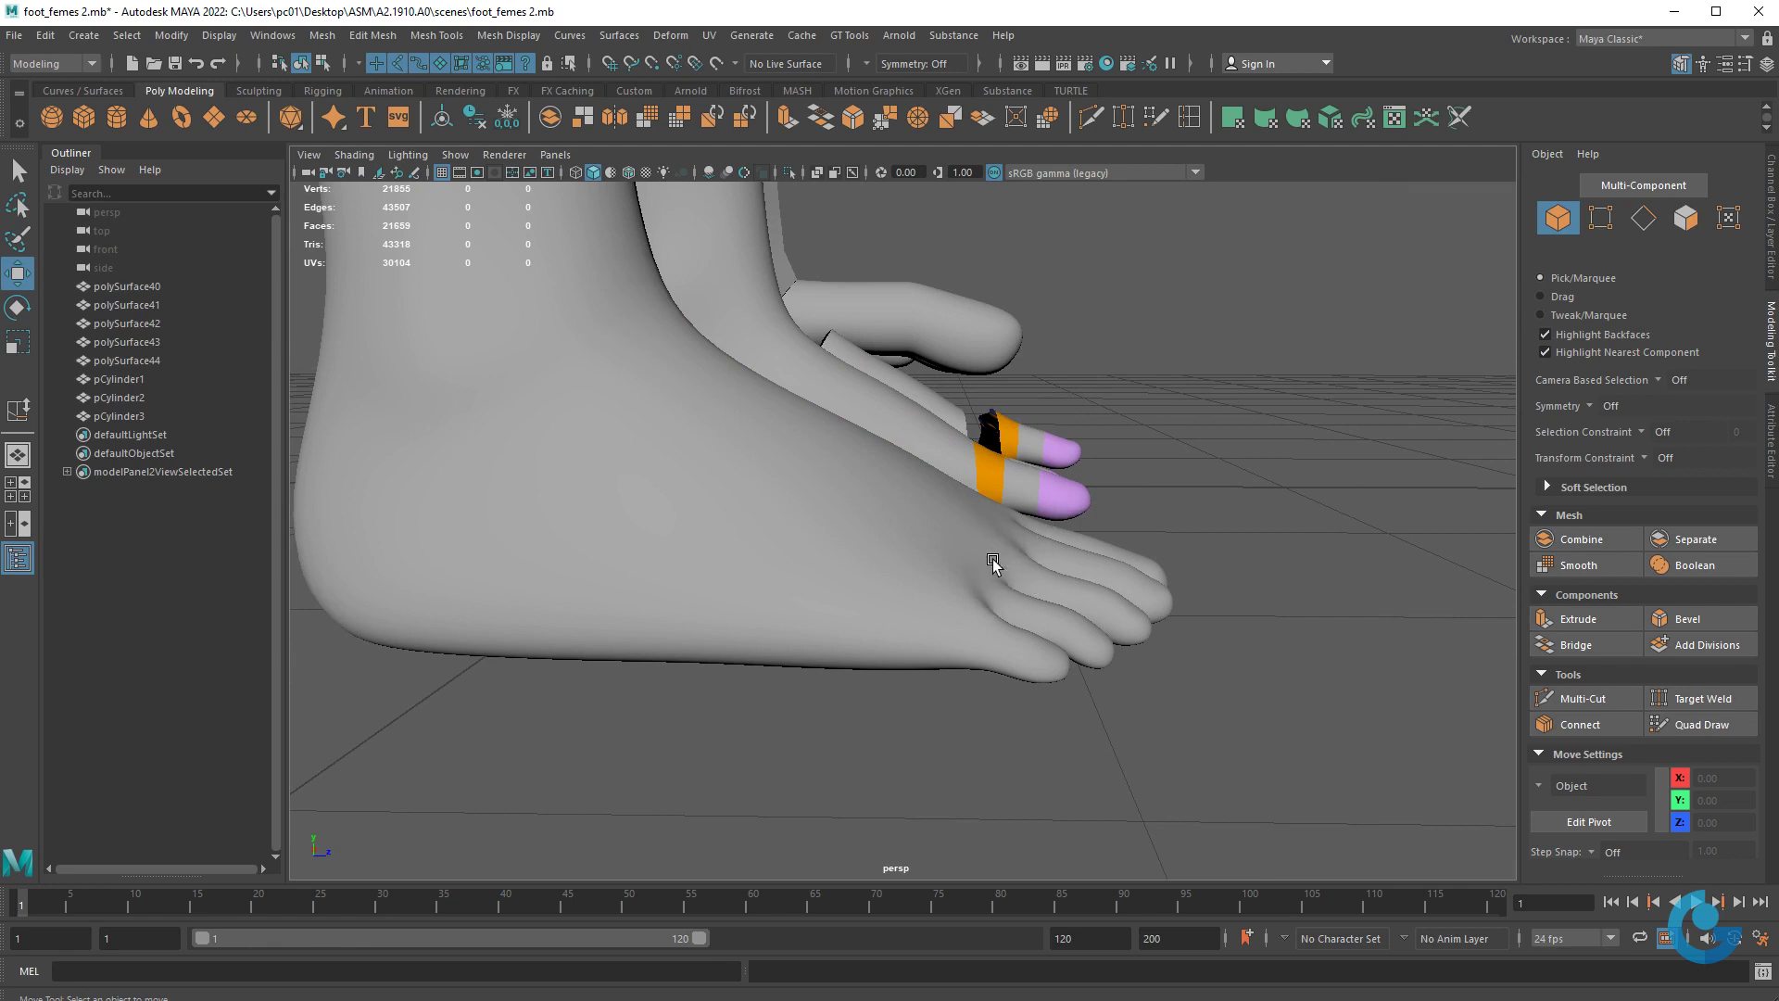
- Inspect the toes of reference foot polySurface40 up close and as a whole
{"action": "left_click", "coordinate": [970, 664]}
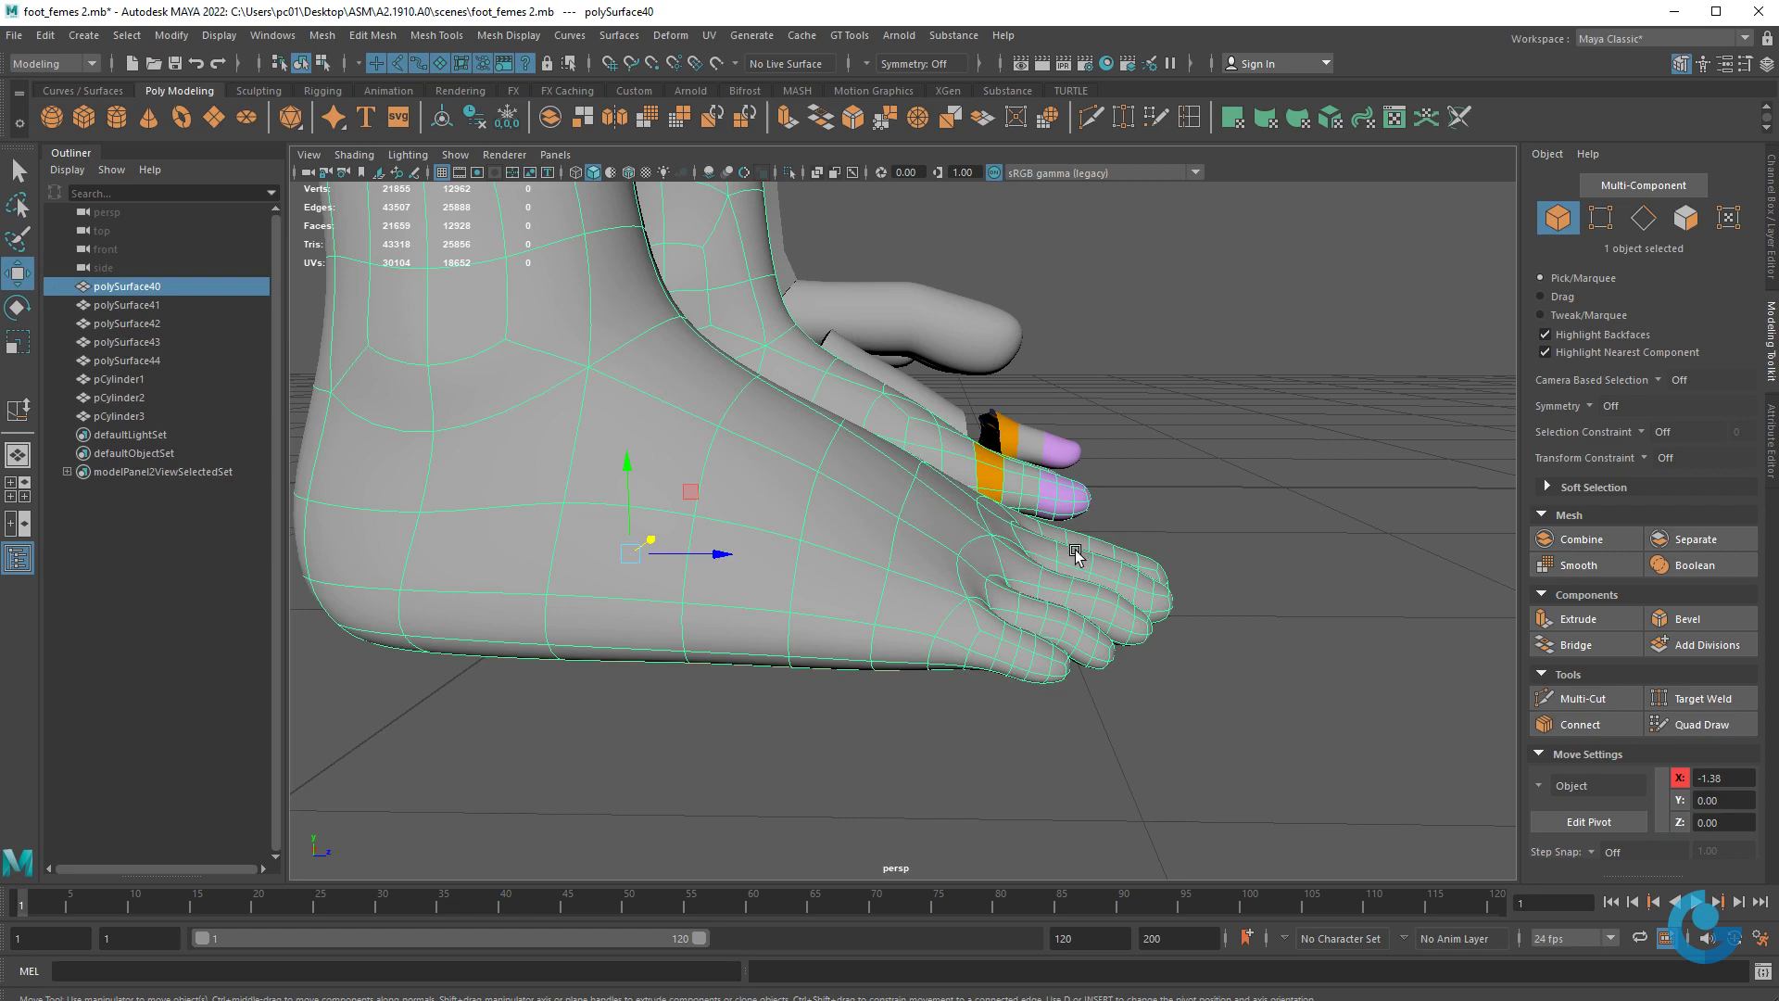
{"action": "left_click_drag", "start_coordinate": [1092, 623], "coordinate": [1019, 648], "text": "alt"}
{"action": "left_click", "coordinate": [896, 718]}
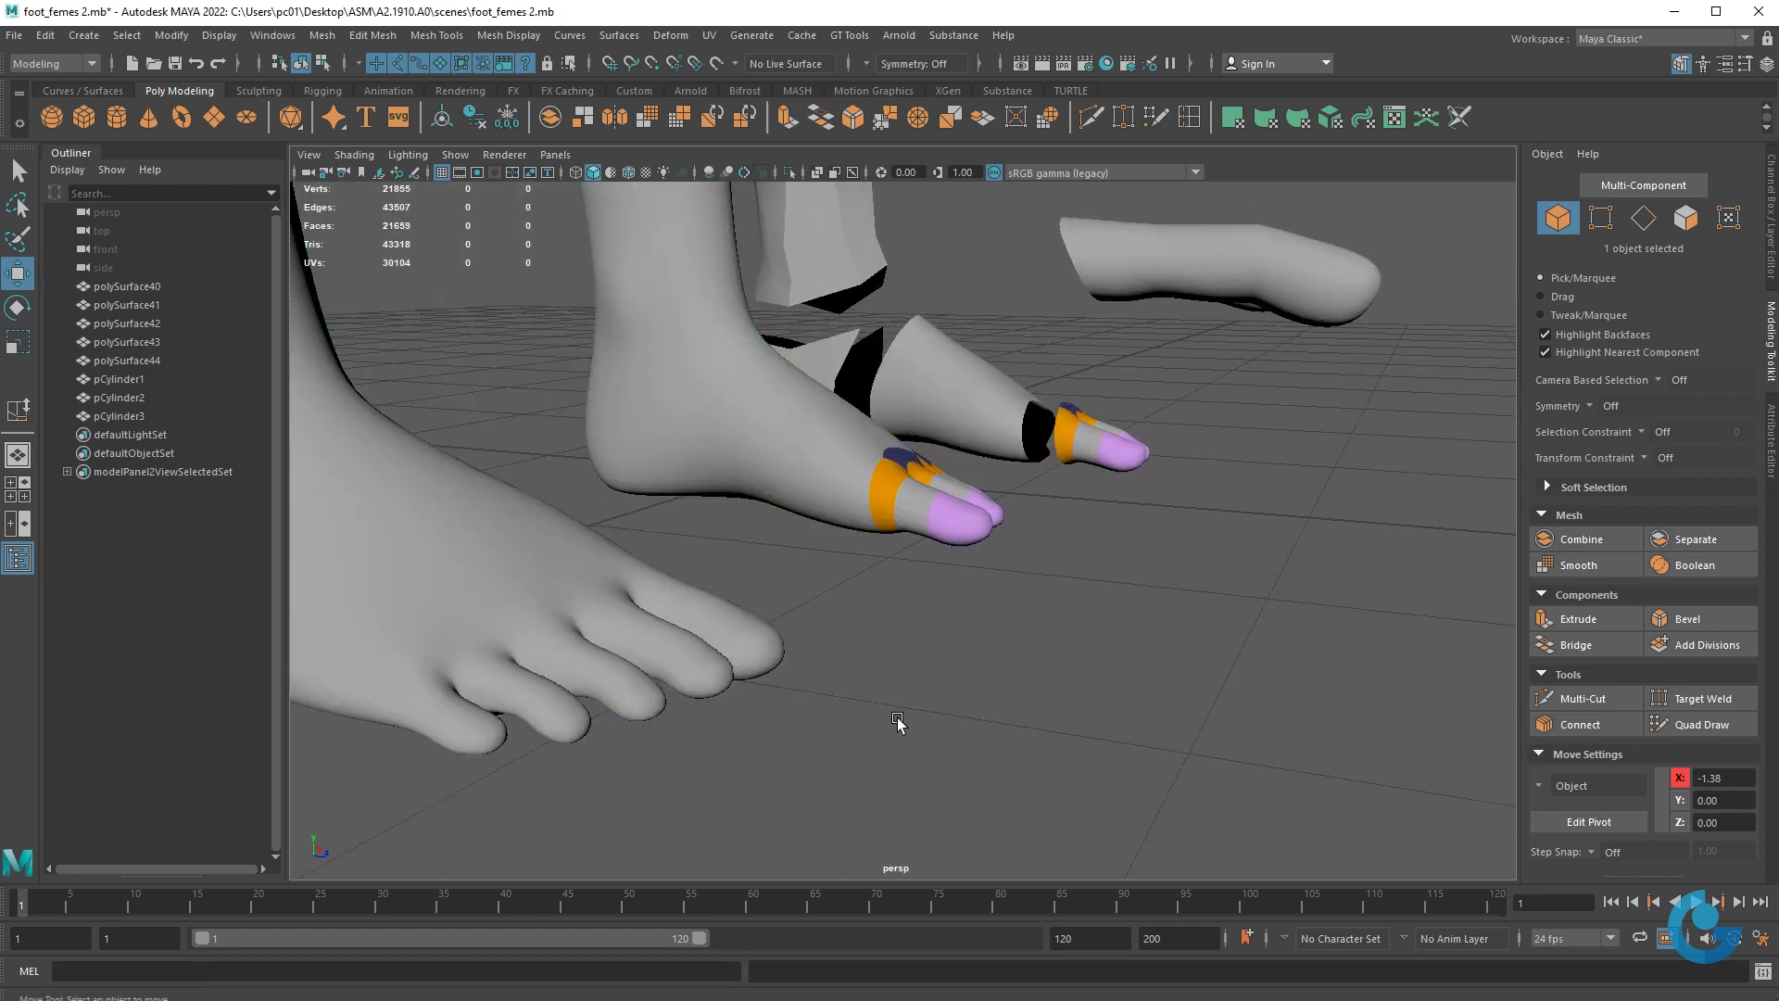
{"action": "left_click_drag", "start_coordinate": [896, 718], "coordinate": [891, 647], "text": "alt"}
{"action": "left_click", "coordinate": [746, 636]}
{"action": "right_click_drag", "start_coordinate": [747, 636], "coordinate": [853, 642], "text": "alt"}
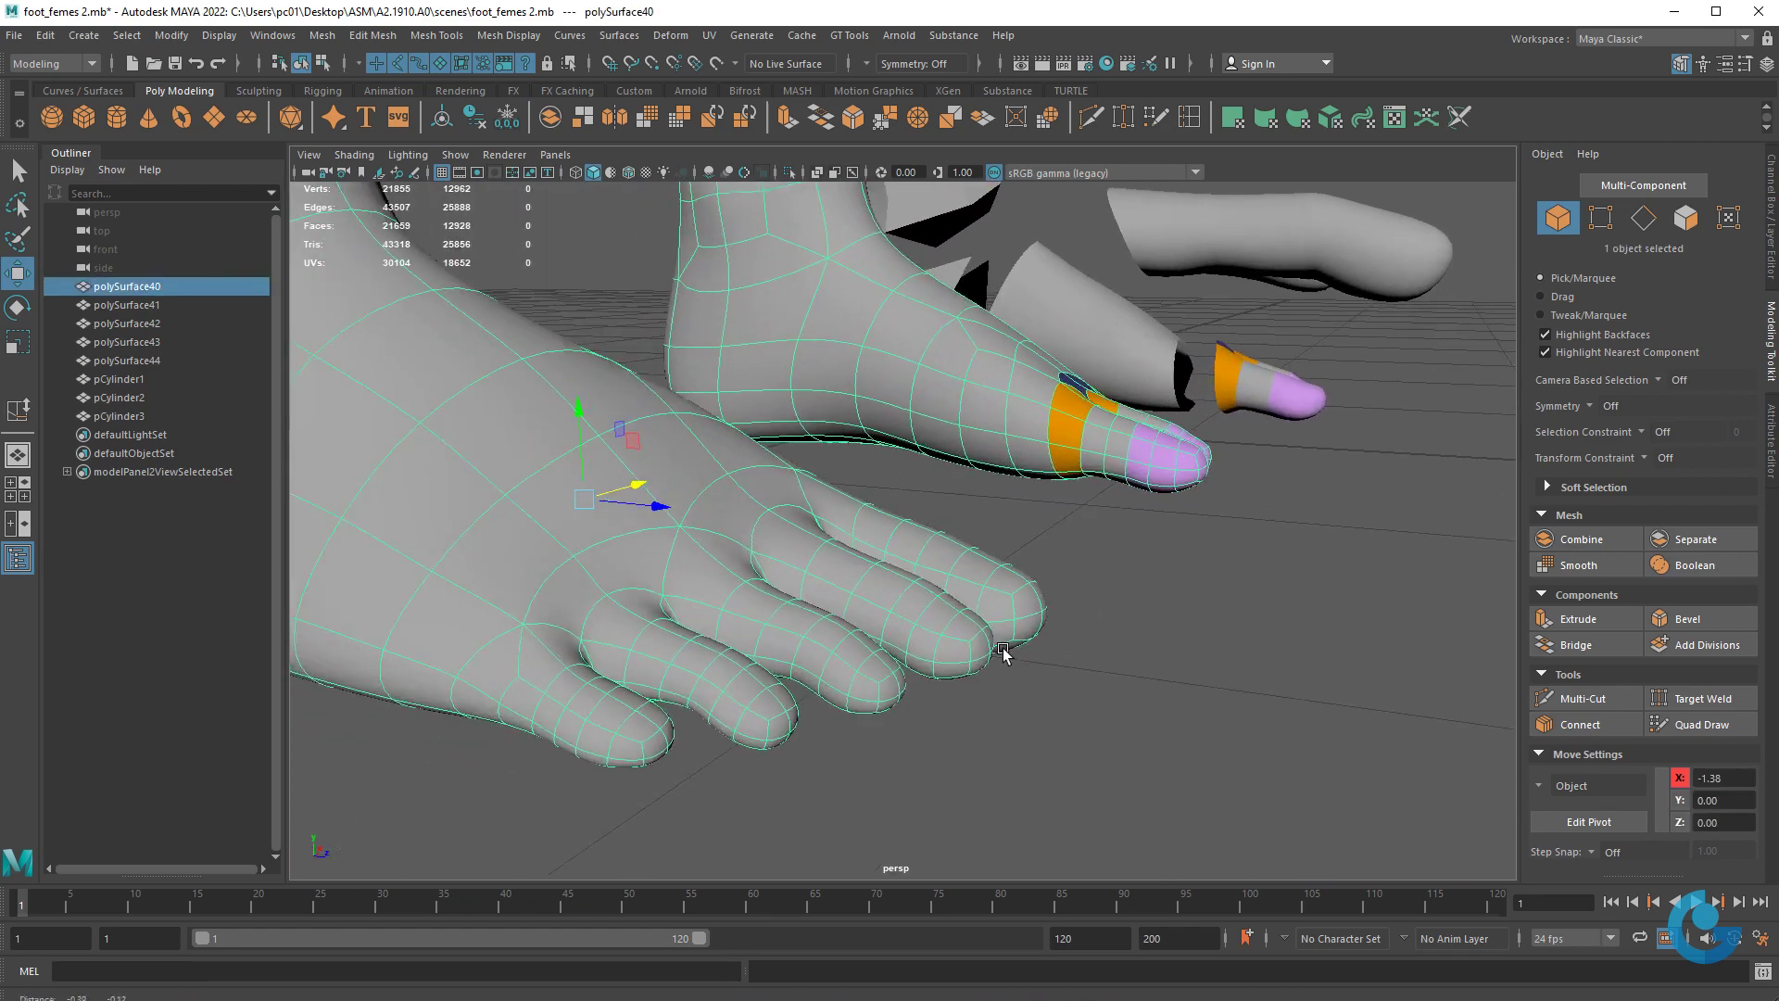
{"action": "scroll", "coordinate": [852, 642], "scroll_direction": "down", "scroll_amount": 5}
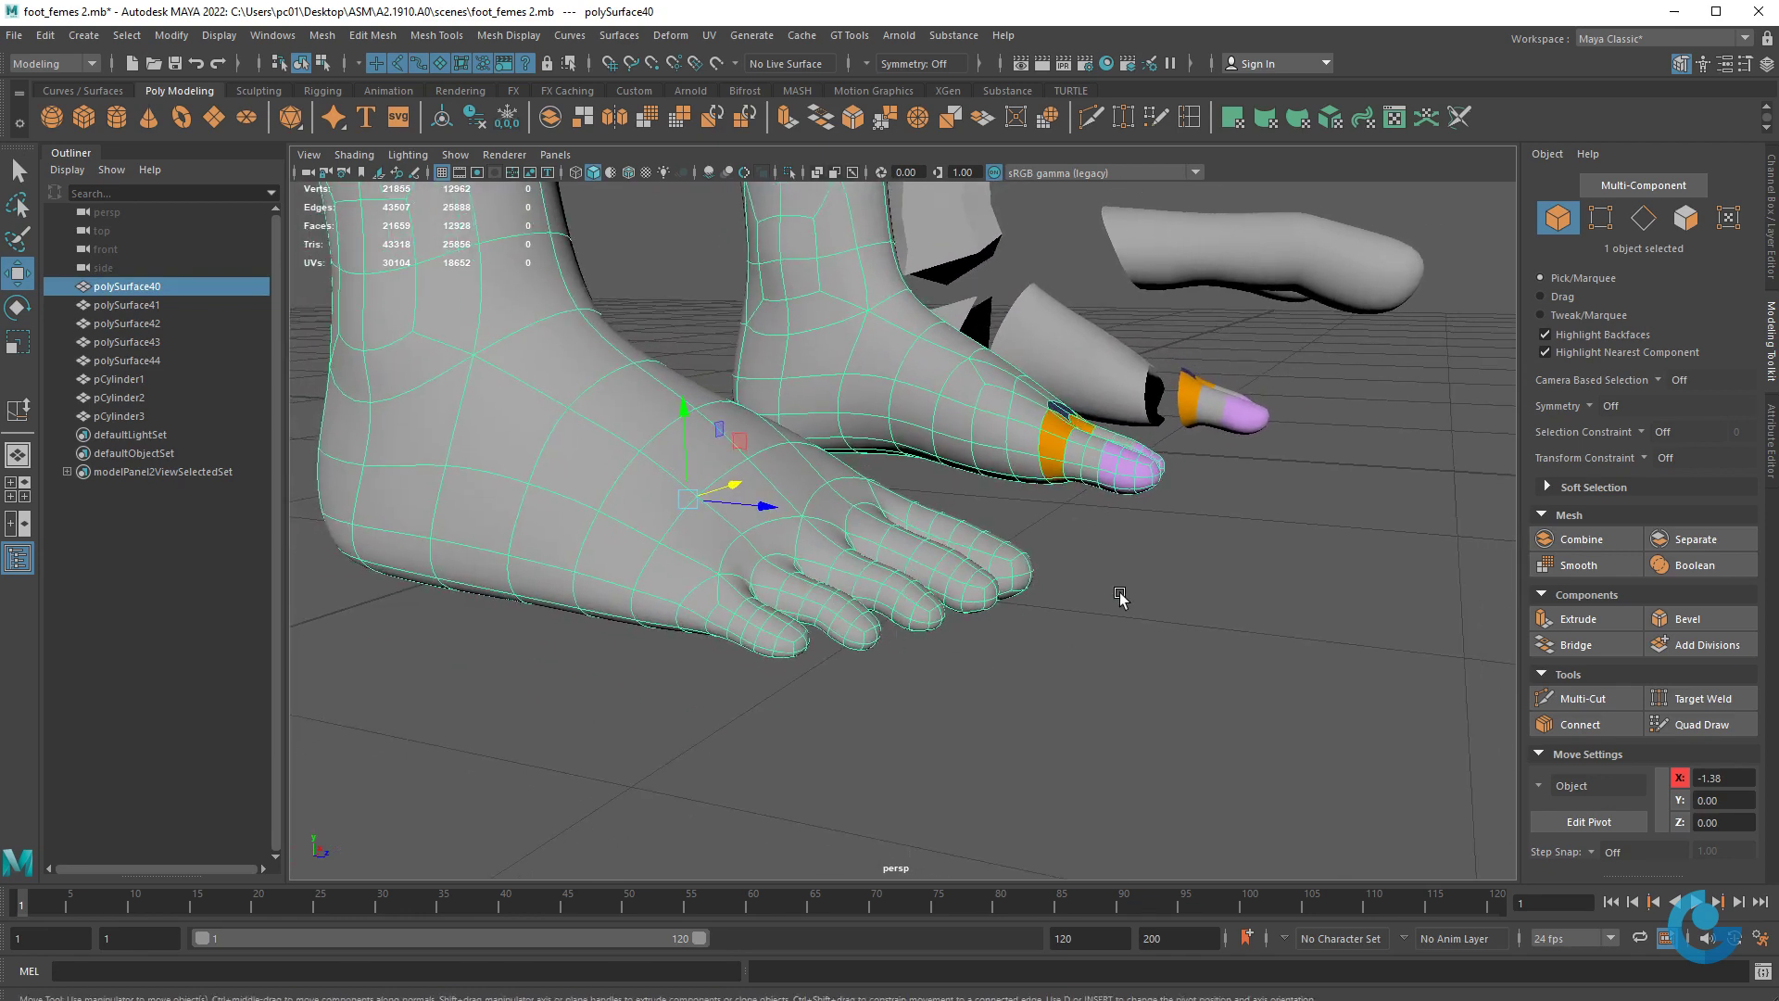
{"action": "left_click_drag", "start_coordinate": [1119, 595], "coordinate": [1015, 685], "text": "alt"}
{"action": "left_click", "coordinate": [1272, 324]}
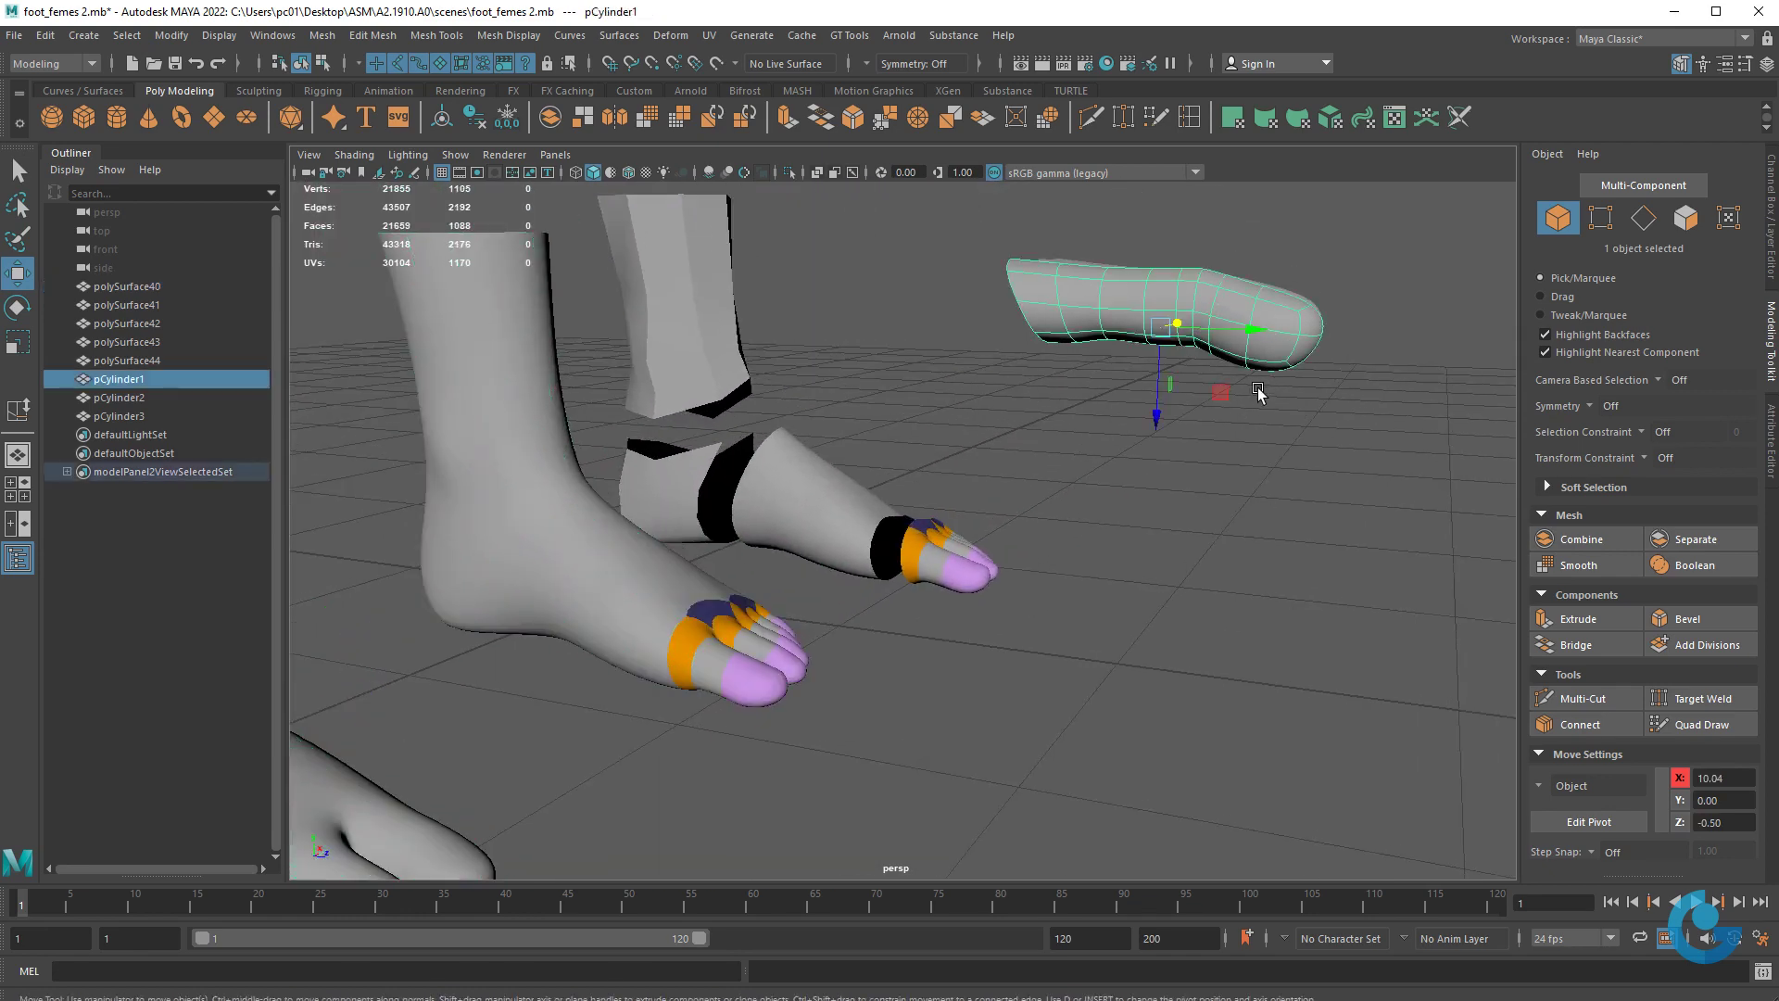
- Frame pCylinder1 and select edges along its underside in Edge mode
{"action": "key", "text": "f"}
{"action": "mouse_move", "coordinate": [1150, 611]}
{"action": "left_mouse_down", "text": "alt"}
{"action": "mouse_move", "coordinate": [1200, 600]}
{"action": "mouse_move", "coordinate": [1184, 663]}
{"action": "mouse_move", "coordinate": [1039, 628]}
{"action": "left_mouse_up", "text": "alt"}
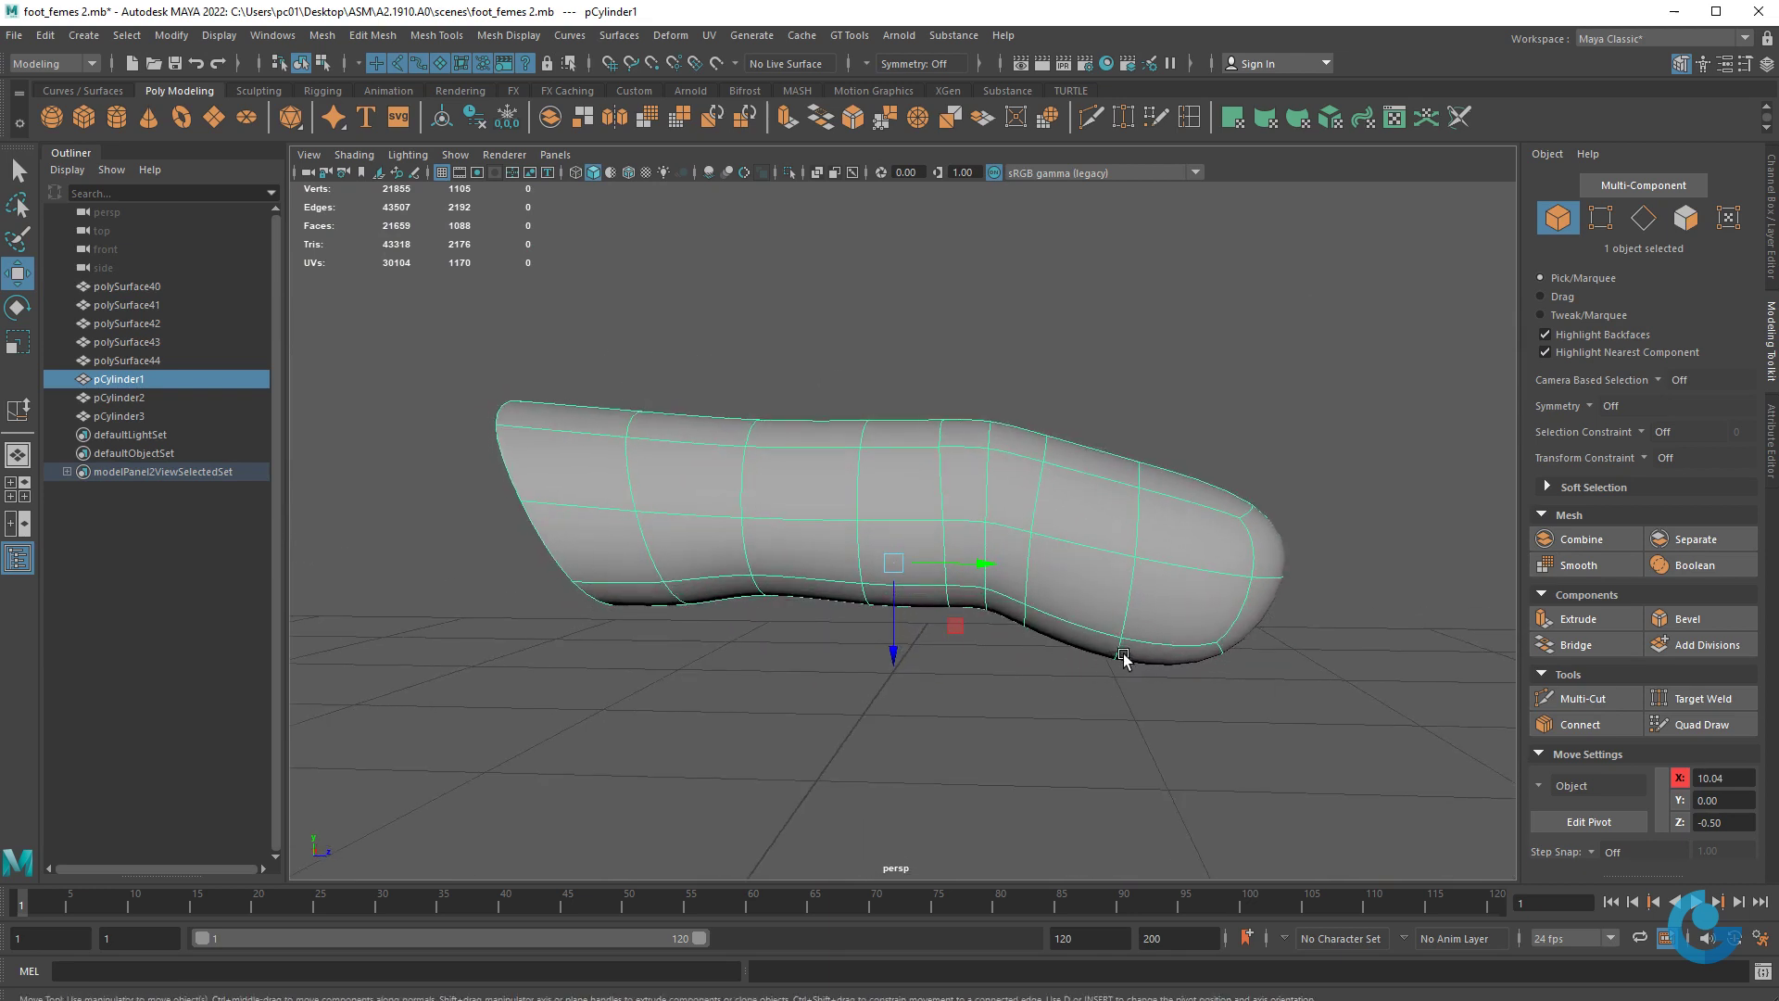
{"action": "right_click_drag", "start_coordinate": [1123, 658], "coordinate": [1144, 603]}
{"action": "double_click", "coordinate": [1133, 601]}
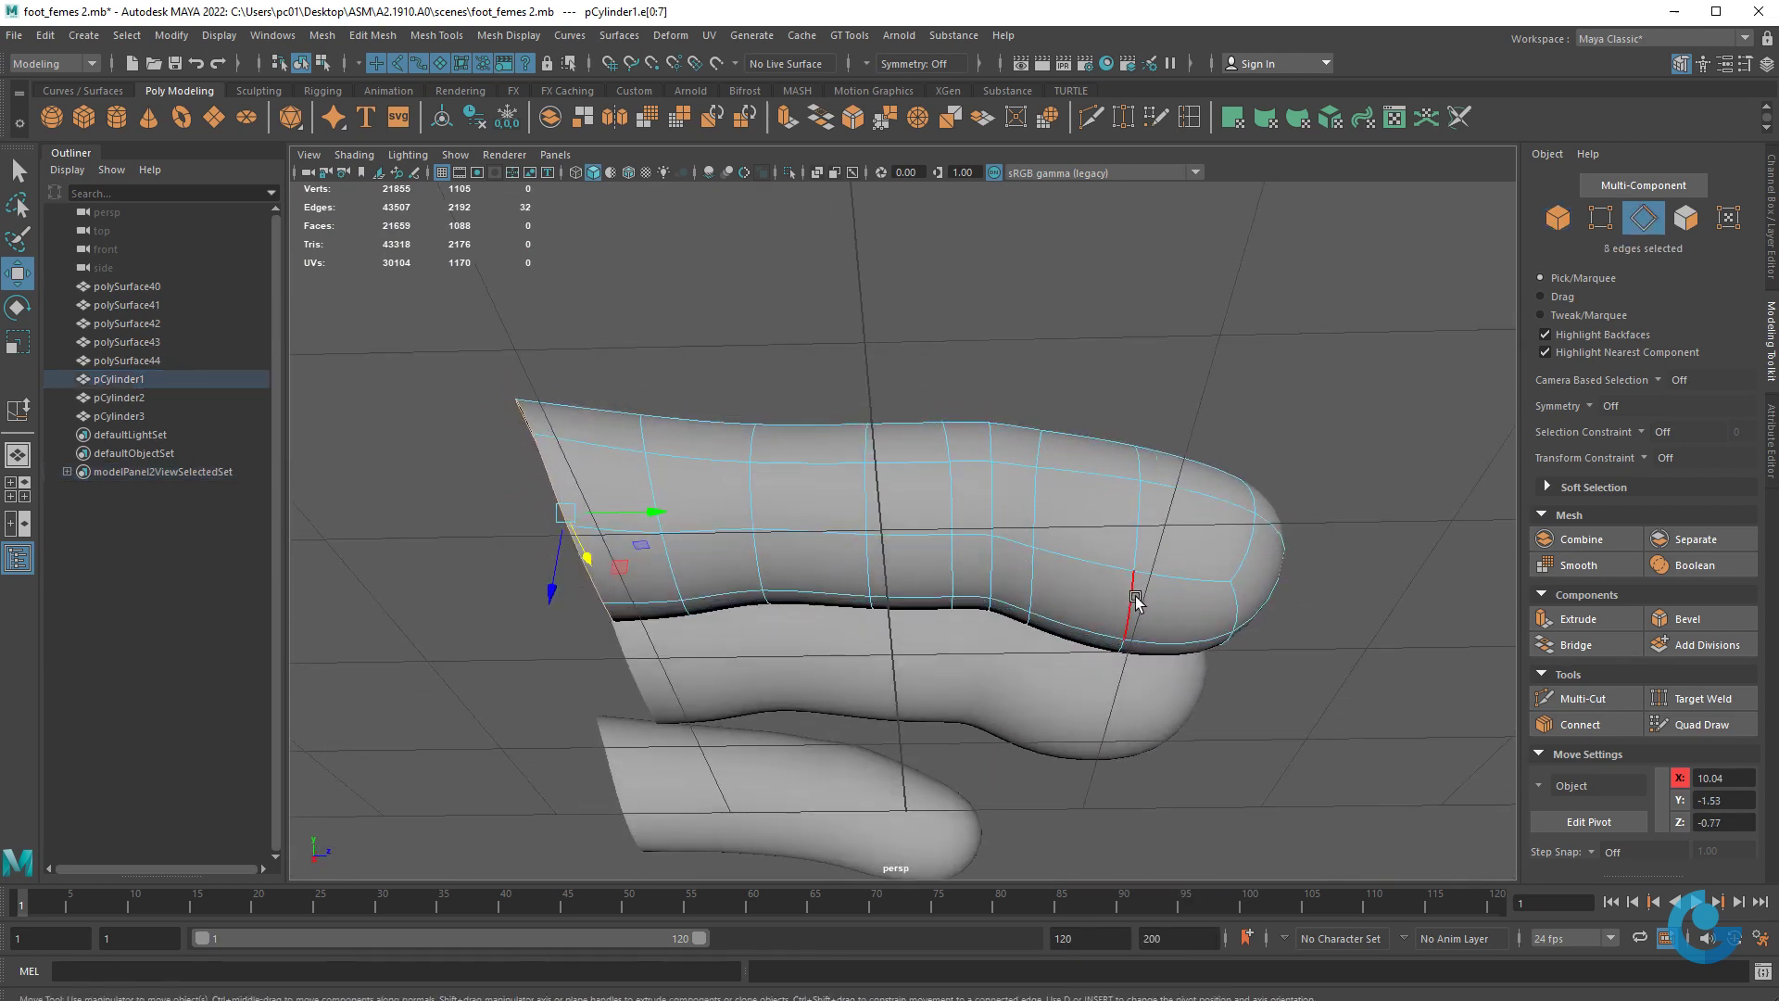
{"action": "left_click", "coordinate": [1132, 659]}
{"action": "mouse_move", "coordinate": [1132, 660]}
{"action": "left_mouse_down", "text": "alt"}
{"action": "mouse_move", "coordinate": [1159, 582]}
{"action": "mouse_move", "coordinate": [1186, 659]}
{"action": "left_mouse_up", "text": "alt"}
{"action": "left_click", "coordinate": [1193, 598], "text": "shift"}
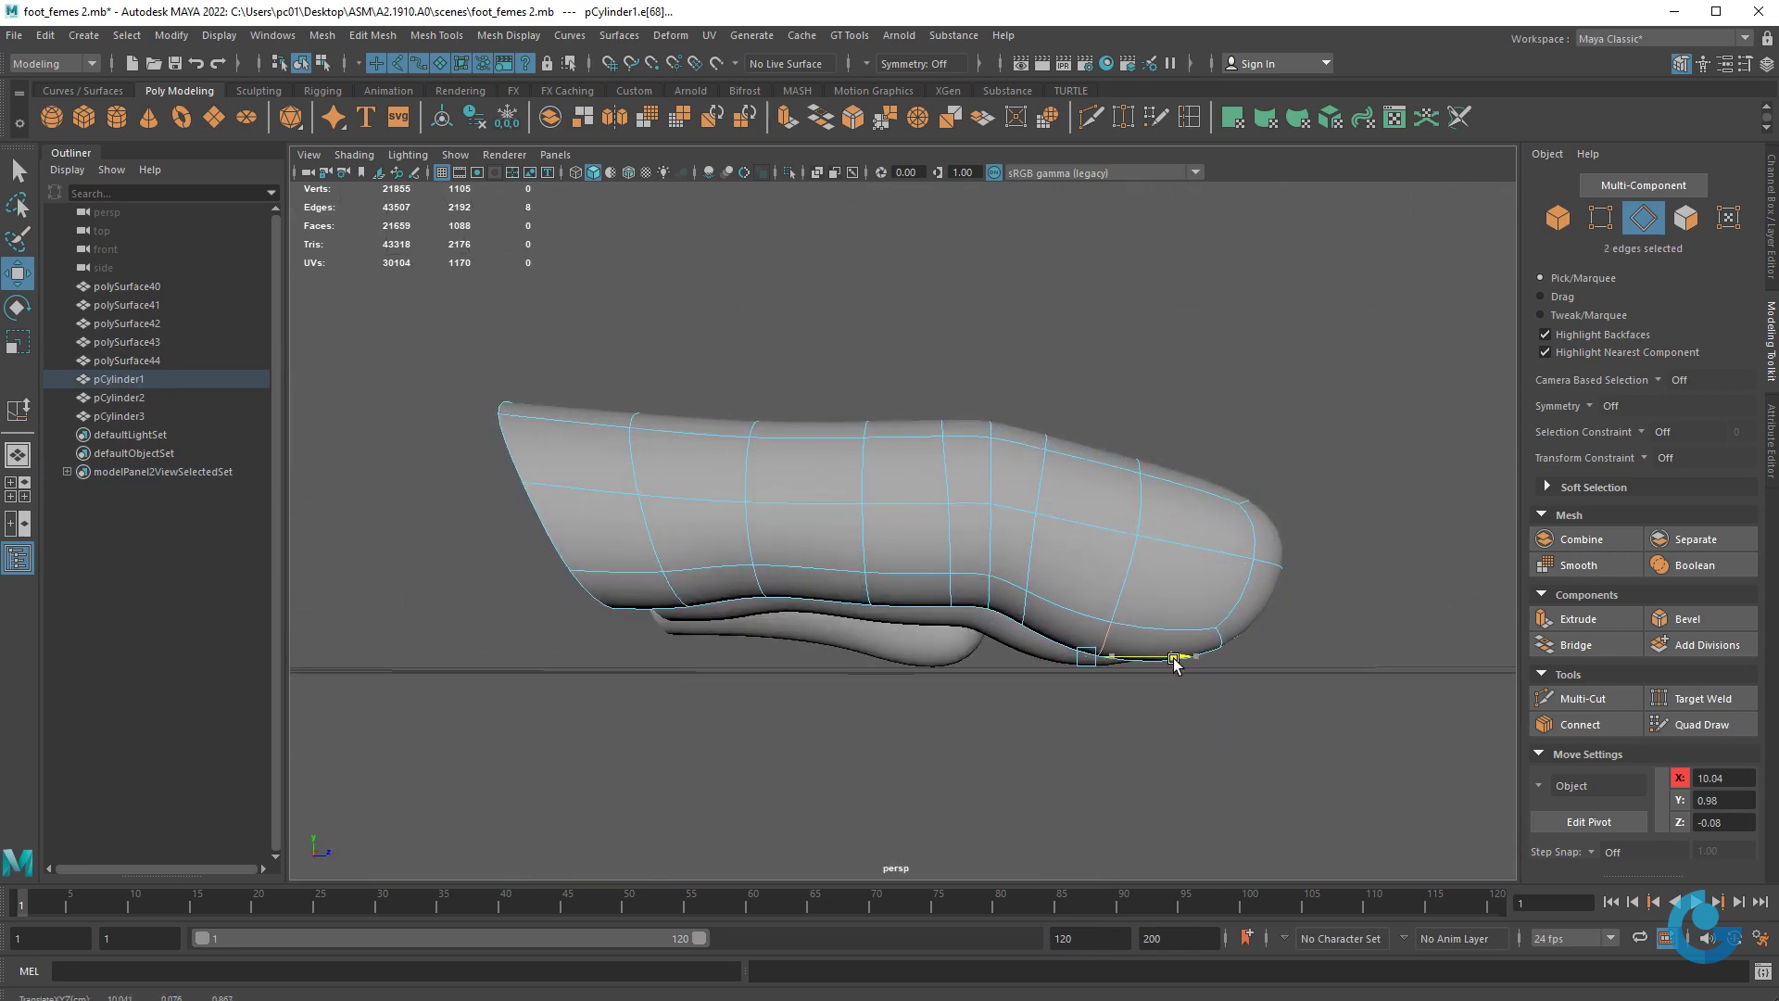
- Select further neighbouring edges along pCylinder1's side to shape its underside curve
{"action": "left_click_drag", "start_coordinate": [1174, 660], "coordinate": [1065, 654], "text": "alt"}
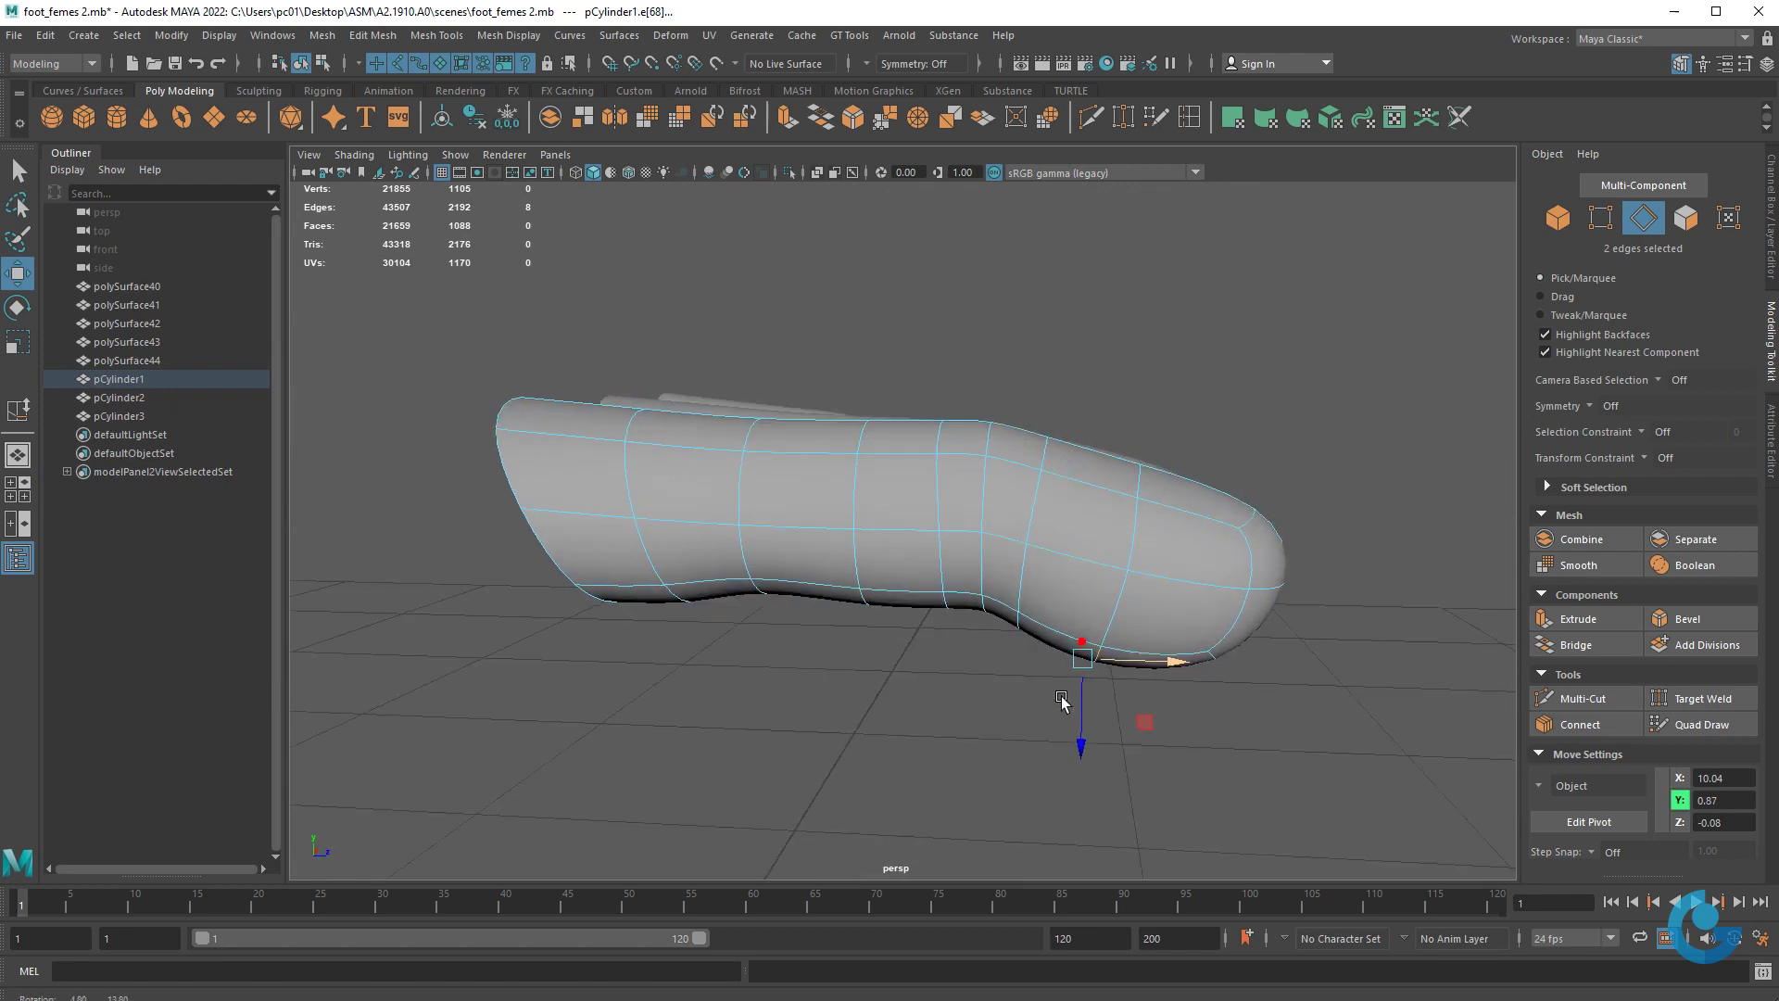
{"action": "scroll", "coordinate": [1061, 652], "scroll_direction": "up", "scroll_amount": 5}
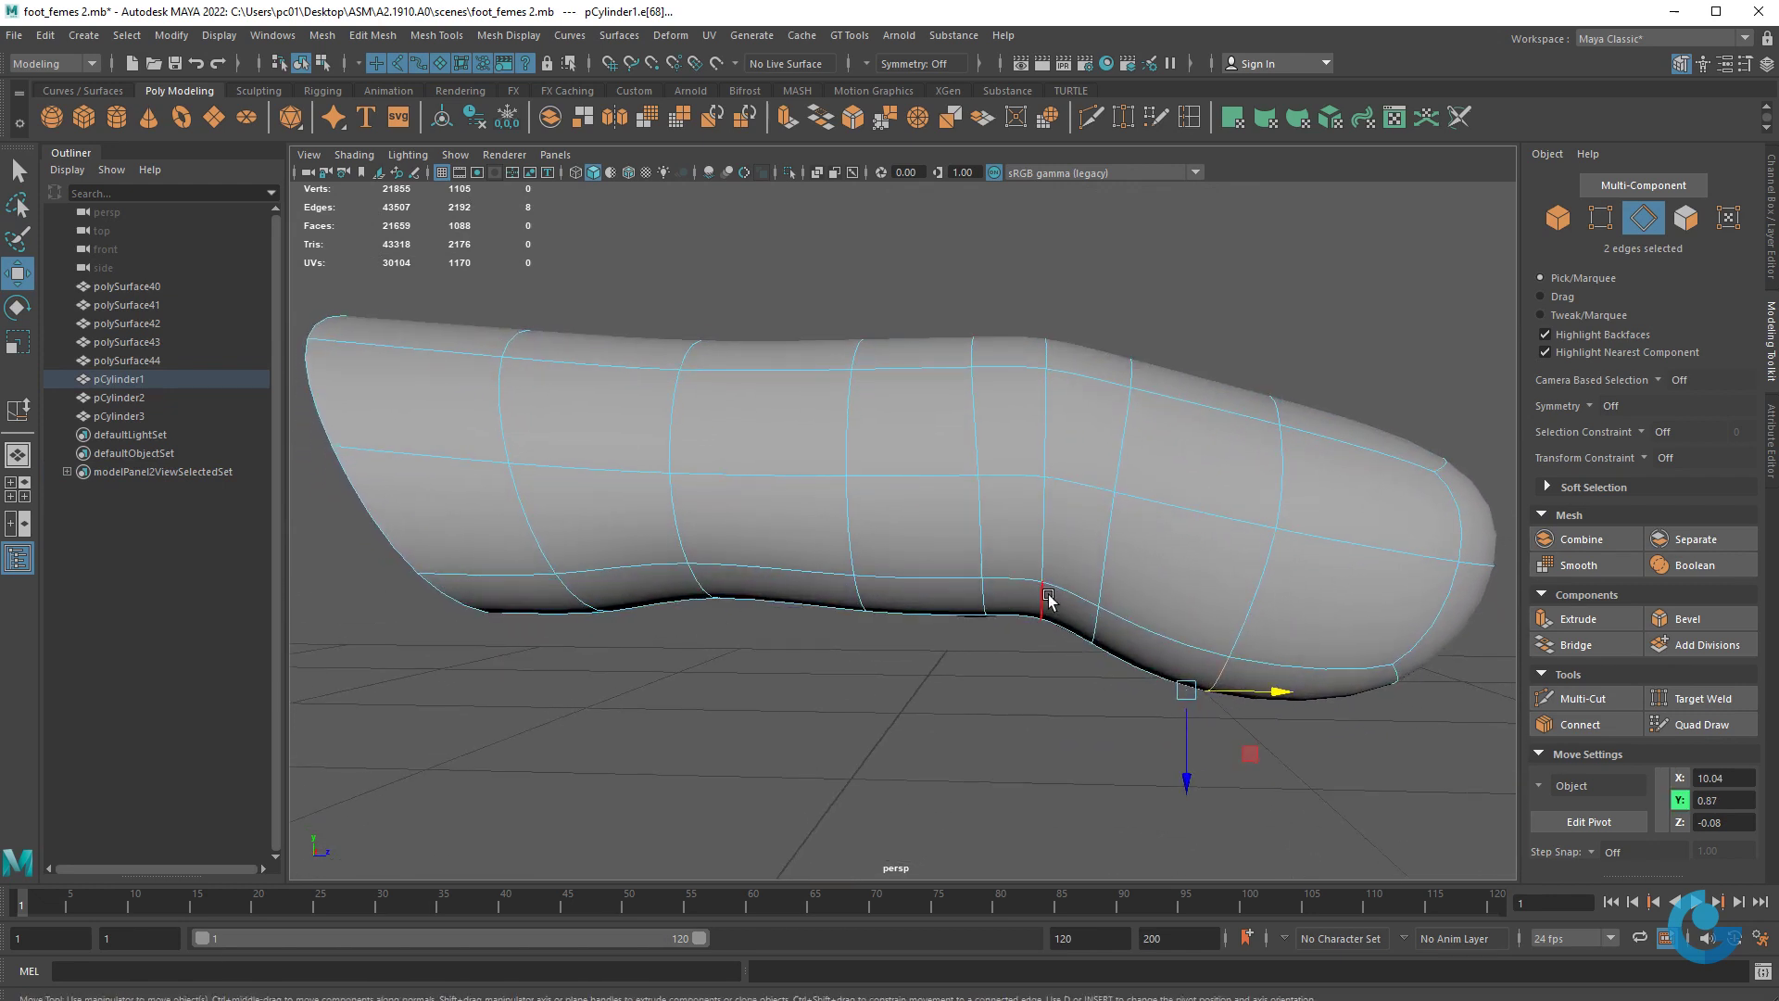
{"action": "left_click", "coordinate": [1094, 627]}
{"action": "scroll", "coordinate": [1095, 626], "scroll_direction": "up", "scroll_amount": 3}
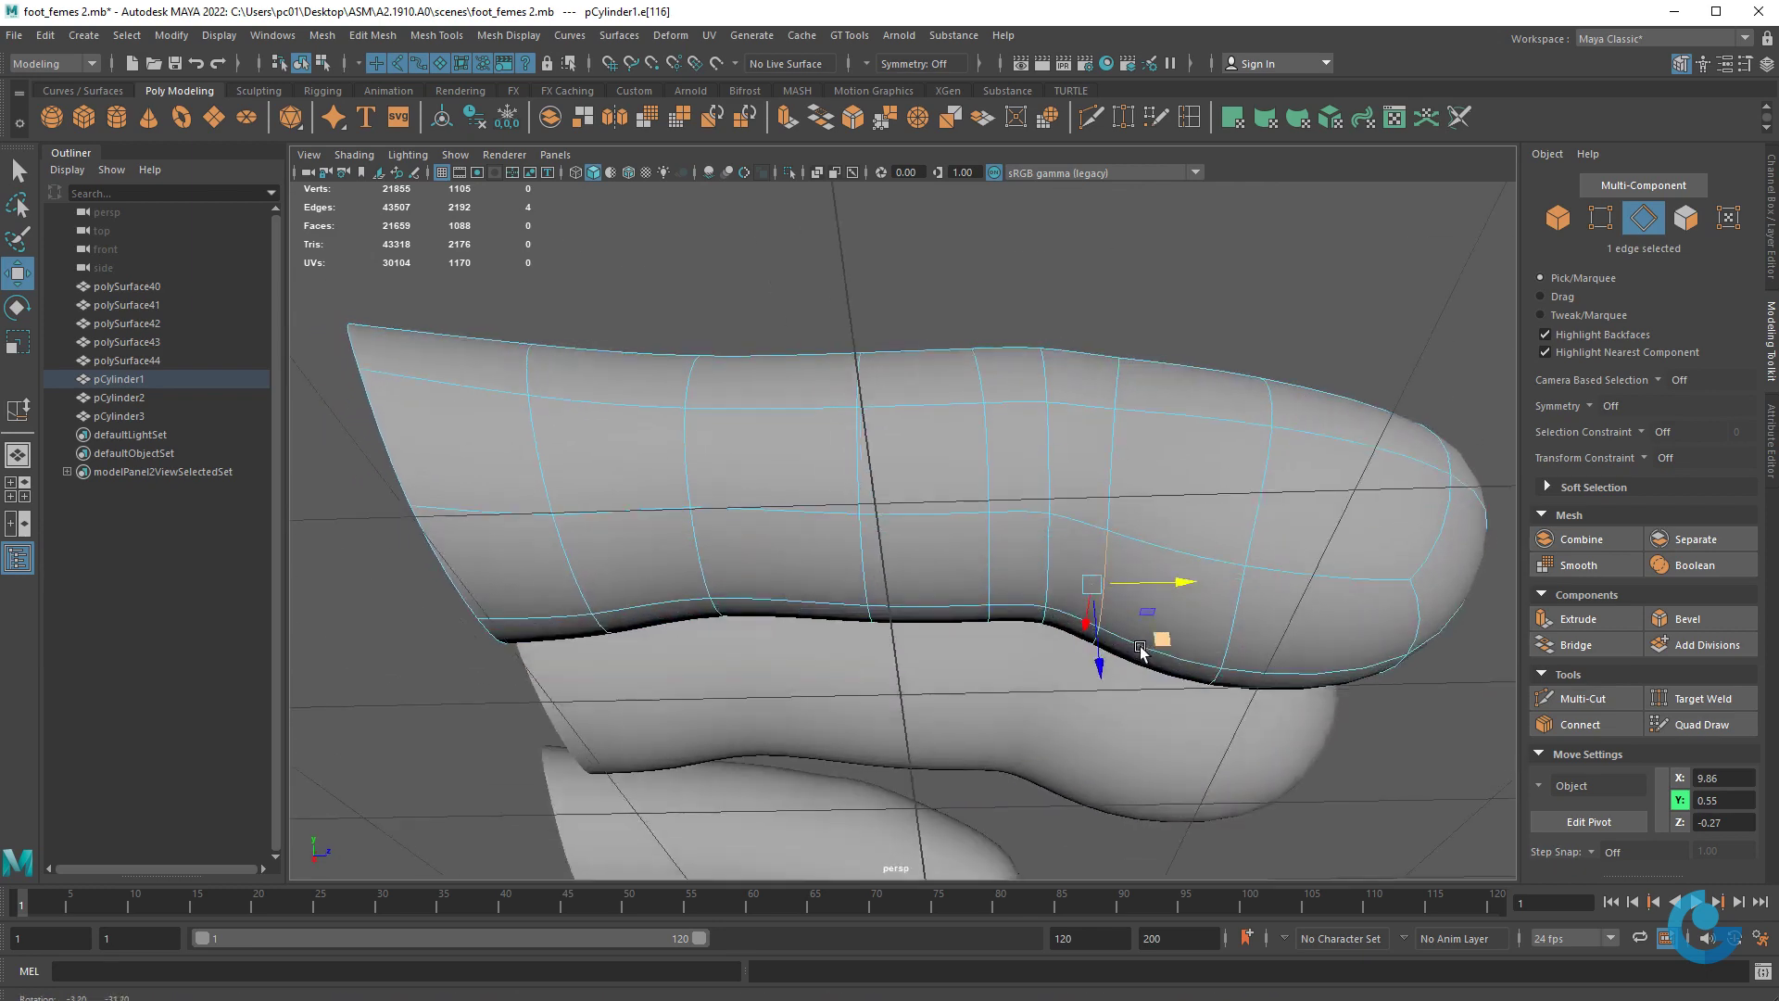
{"action": "mouse_move", "coordinate": [1095, 627]}
{"action": "left_mouse_down", "text": "alt"}
{"action": "mouse_move", "coordinate": [1079, 623]}
{"action": "mouse_move", "coordinate": [1068, 725]}
{"action": "mouse_move", "coordinate": [1041, 695]}
{"action": "mouse_move", "coordinate": [1103, 682]}
{"action": "mouse_move", "coordinate": [980, 587]}
{"action": "left_mouse_up", "text": "alt"}
{"action": "scroll", "coordinate": [1079, 626], "scroll_direction": "down", "scroll_amount": 3}
{"action": "left_click", "coordinate": [1075, 616], "text": "shift"}
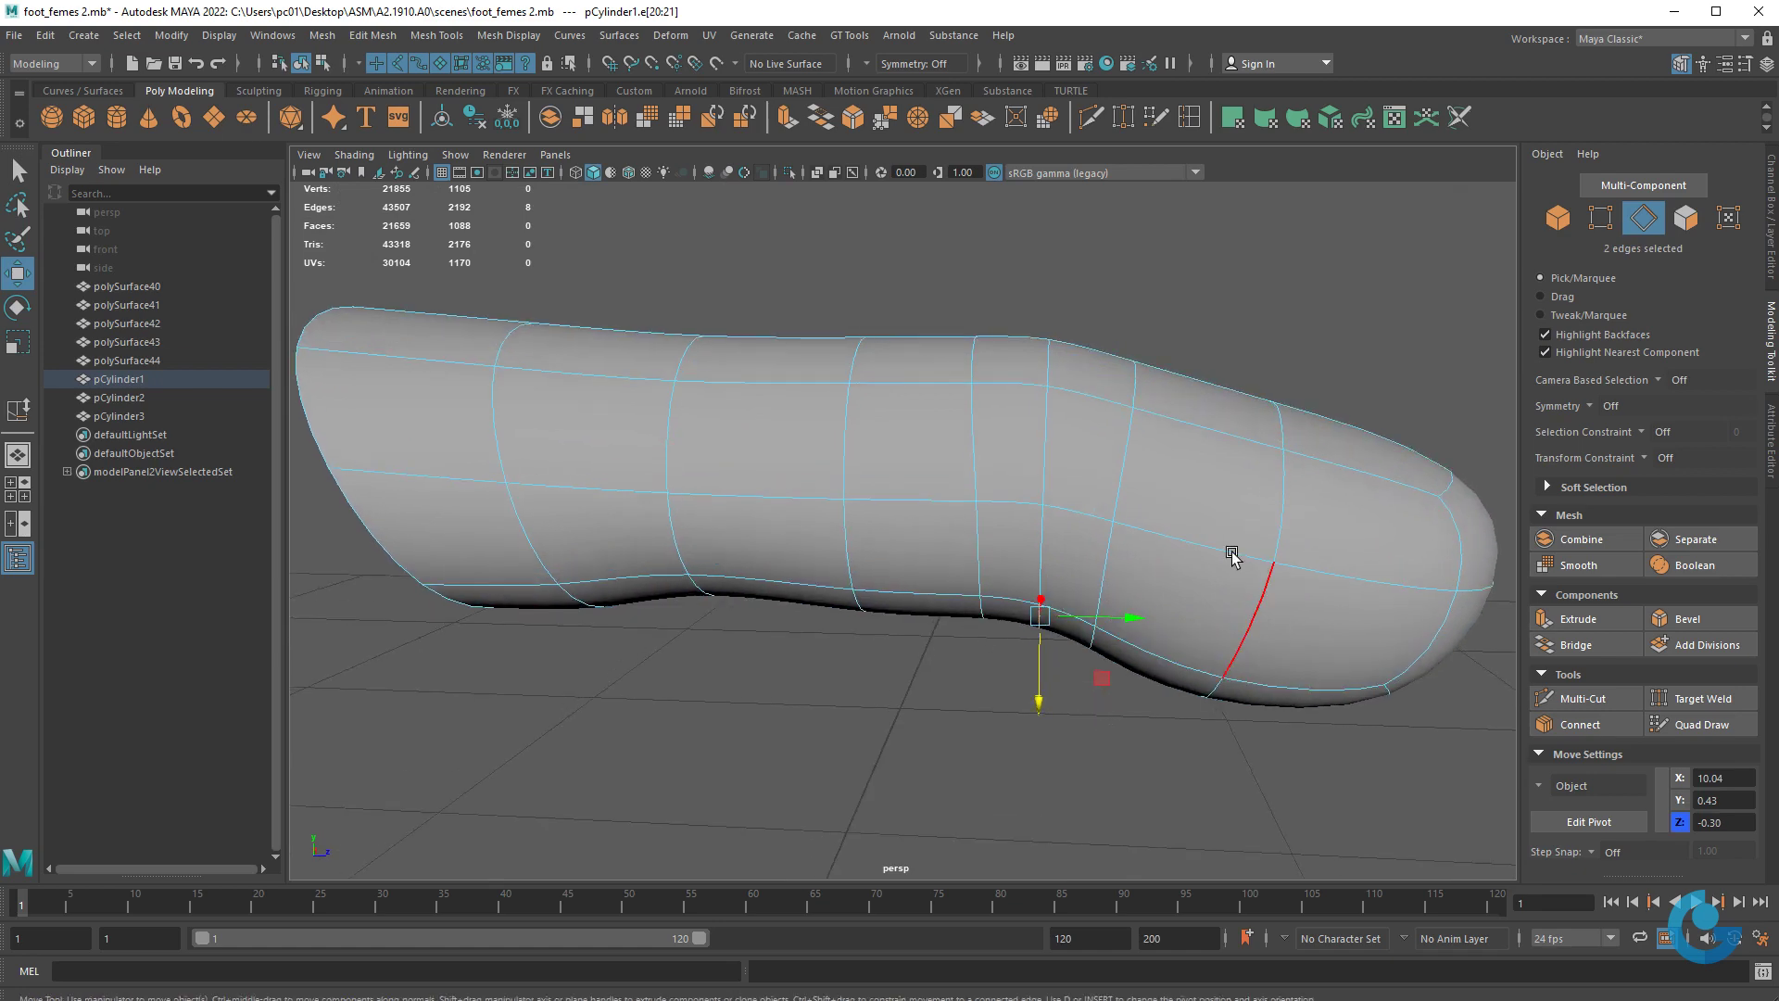
{"action": "mouse_move", "coordinate": [1231, 556]}
{"action": "right_mouse_down", "text": "alt"}
{"action": "mouse_move", "coordinate": [1273, 668]}
{"action": "mouse_move", "coordinate": [1152, 587]}
{"action": "right_mouse_up", "text": "alt"}
- Pull the edges at pCylinder1's rounded tip upward
{"action": "key", "text": "F8"}
{"action": "left_click", "coordinate": [1215, 663]}
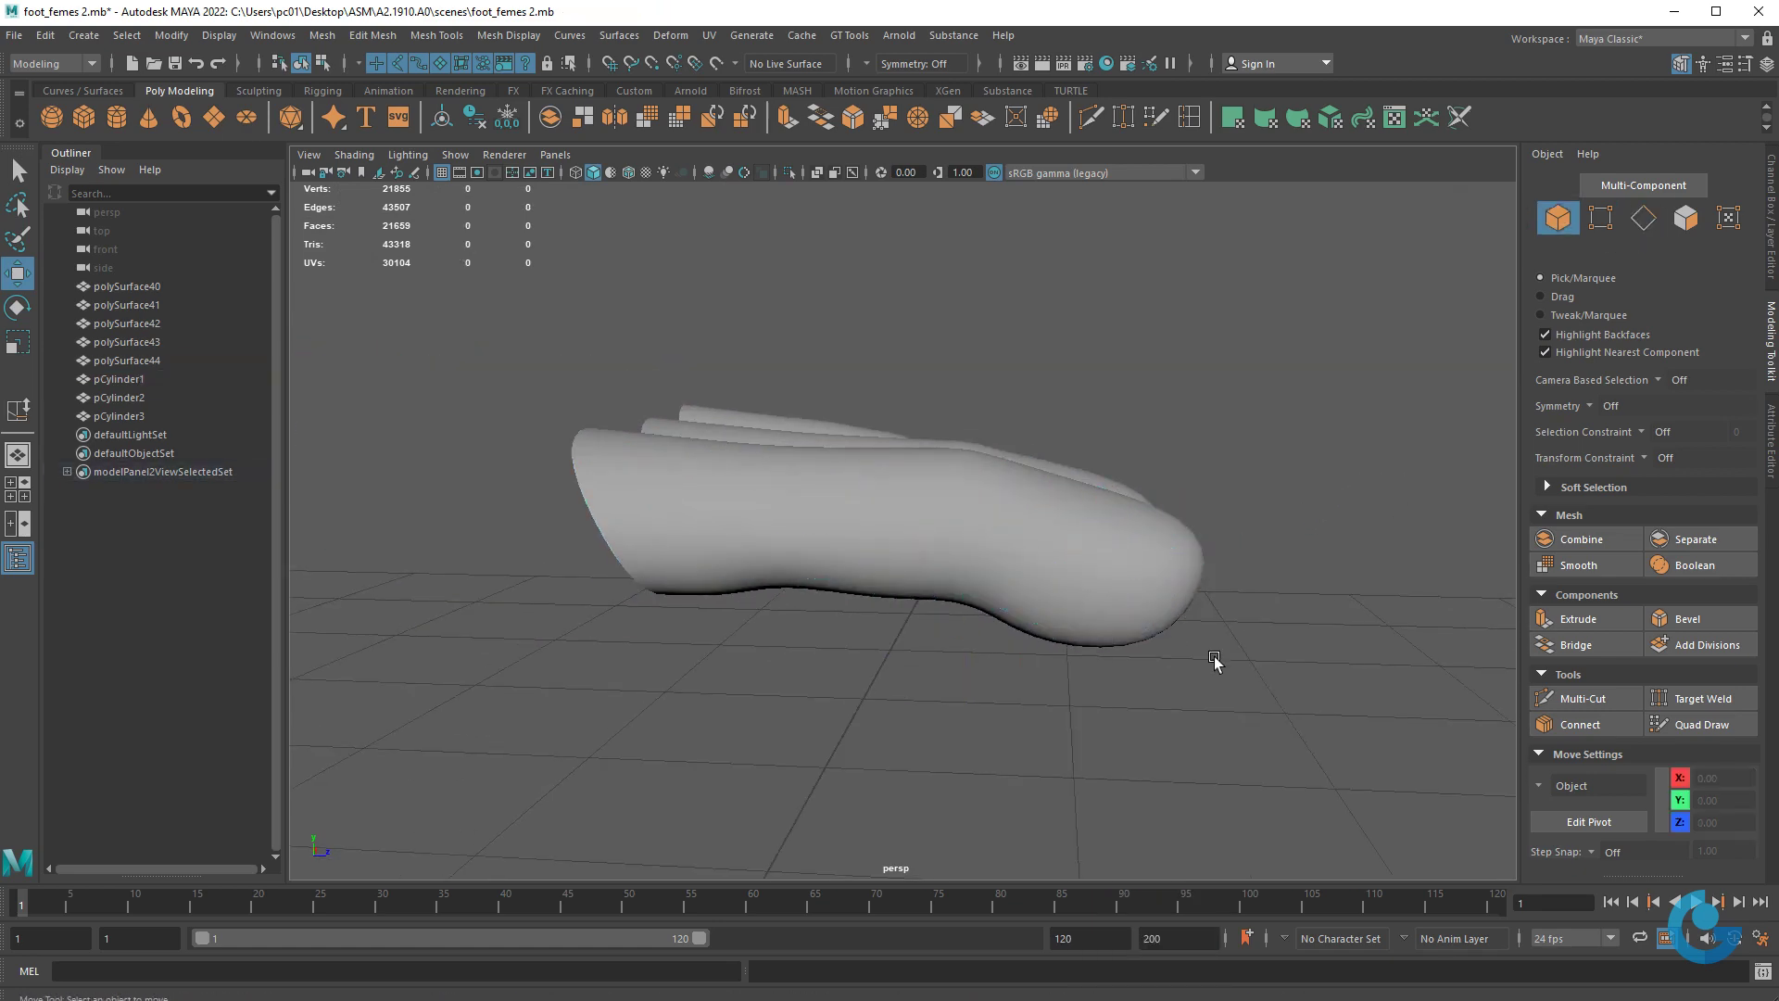
{"action": "mouse_move", "coordinate": [1215, 664]}
{"action": "left_mouse_down", "text": "alt"}
{"action": "mouse_move", "coordinate": [1073, 675]}
{"action": "mouse_move", "coordinate": [1072, 742]}
{"action": "mouse_move", "coordinate": [1009, 739]}
{"action": "mouse_move", "coordinate": [1167, 738]}
{"action": "mouse_move", "coordinate": [1109, 680]}
{"action": "mouse_move", "coordinate": [1219, 667]}
{"action": "mouse_move", "coordinate": [985, 599]}
{"action": "mouse_move", "coordinate": [1081, 604]}
{"action": "mouse_move", "coordinate": [1020, 599]}
{"action": "mouse_move", "coordinate": [921, 643]}
{"action": "mouse_move", "coordinate": [893, 543]}
{"action": "left_mouse_up", "text": "alt"}
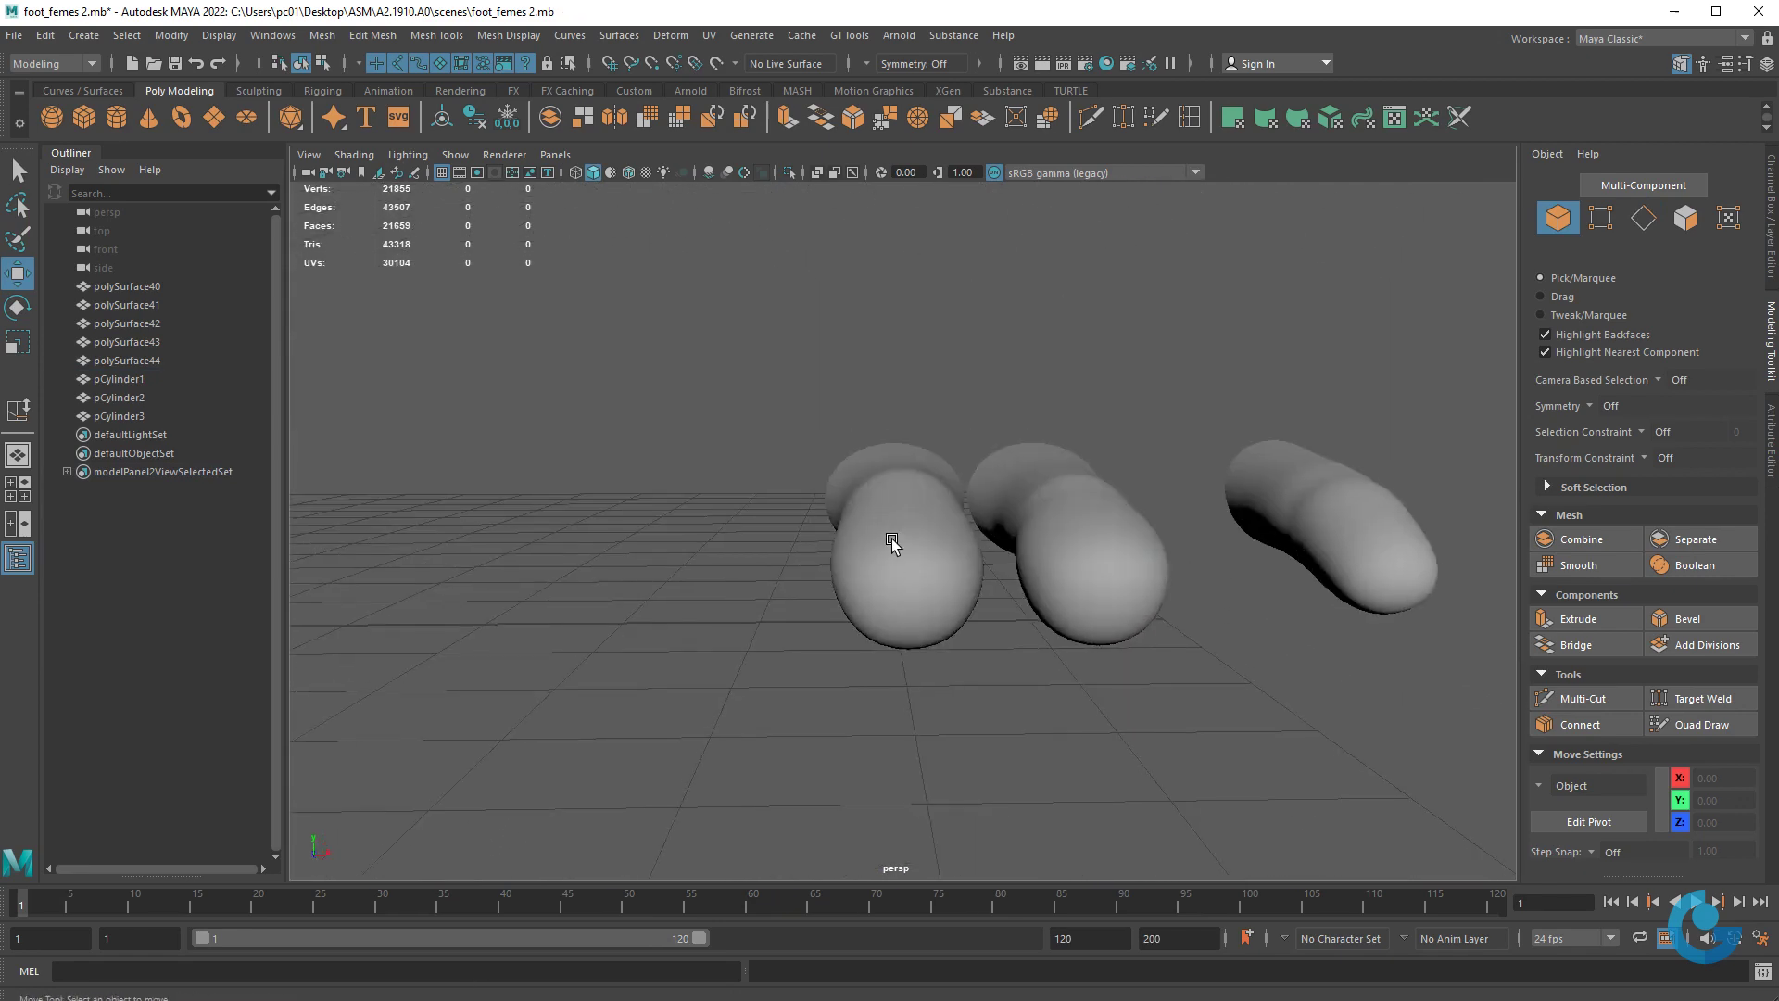
{"action": "right_click_drag", "start_coordinate": [893, 544], "coordinate": [1112, 673], "text": "alt"}
{"action": "mouse_move", "coordinate": [1112, 671]}
{"action": "left_mouse_down", "text": "alt"}
{"action": "mouse_move", "coordinate": [881, 694]}
{"action": "mouse_move", "coordinate": [759, 643]}
{"action": "mouse_move", "coordinate": [794, 663]}
{"action": "mouse_move", "coordinate": [873, 560]}
{"action": "left_mouse_up", "text": "alt"}
{"action": "left_click", "coordinate": [759, 643]}
{"action": "right_click_drag", "start_coordinate": [873, 560], "coordinate": [874, 513]}
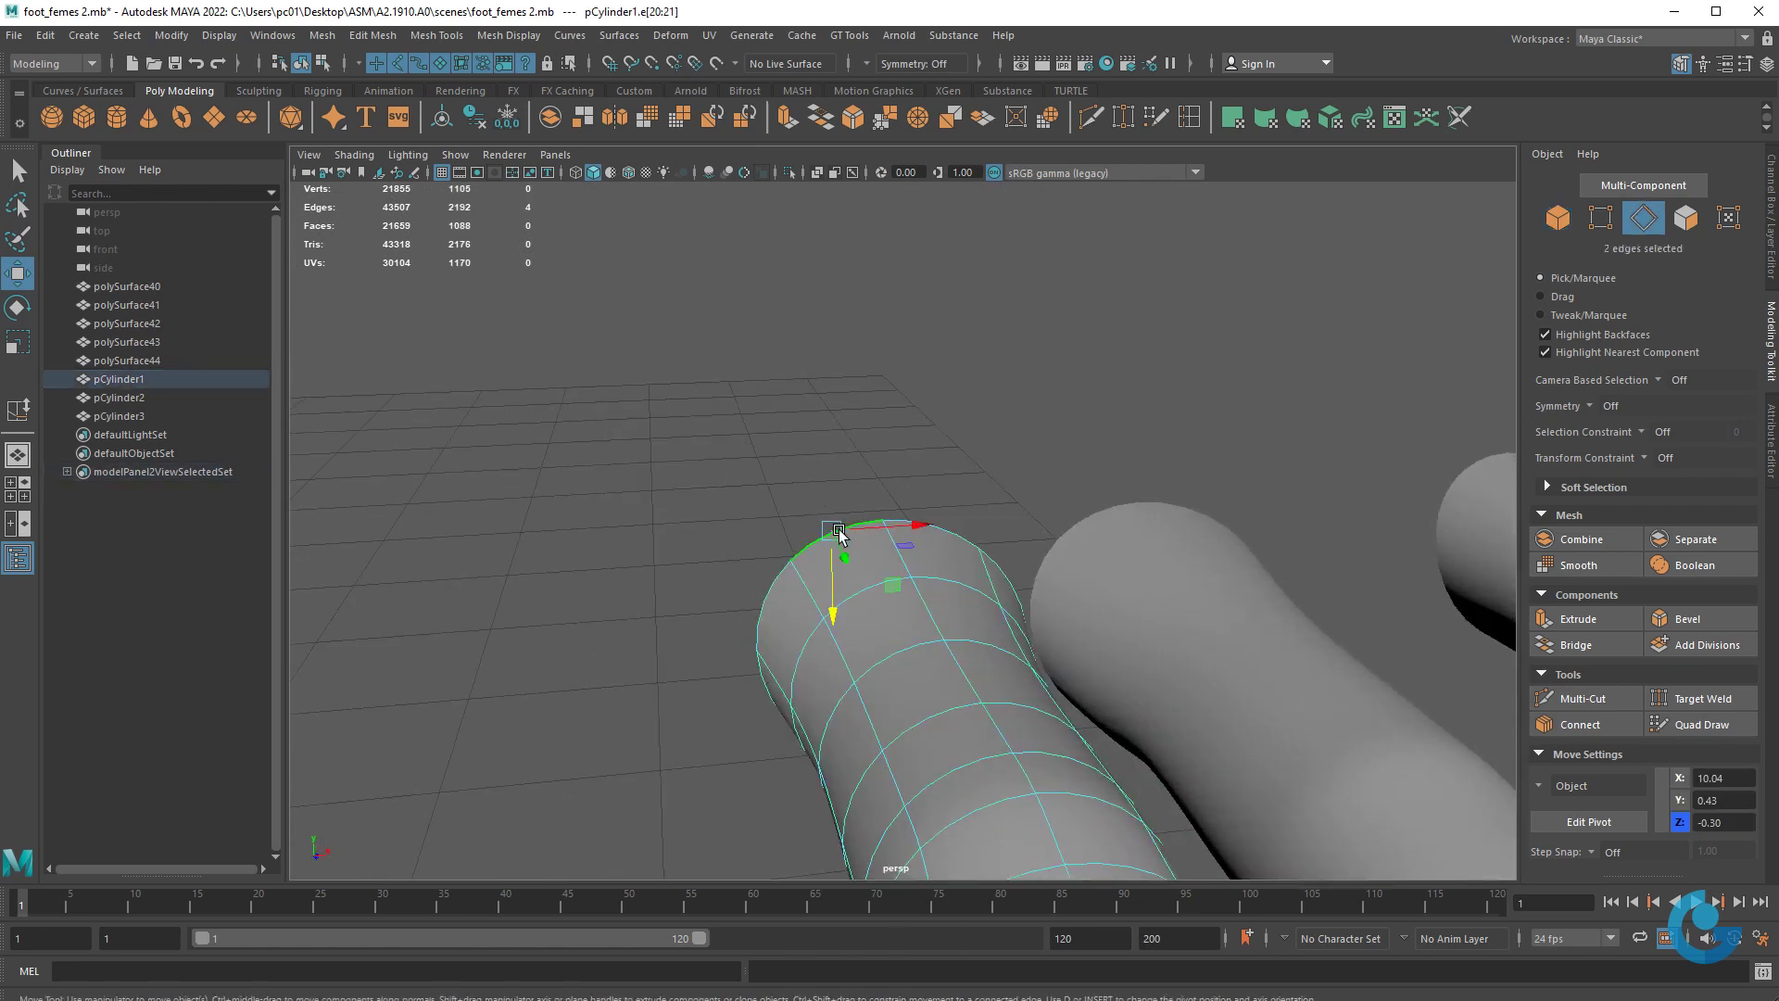
{"action": "left_click", "coordinate": [929, 537]}
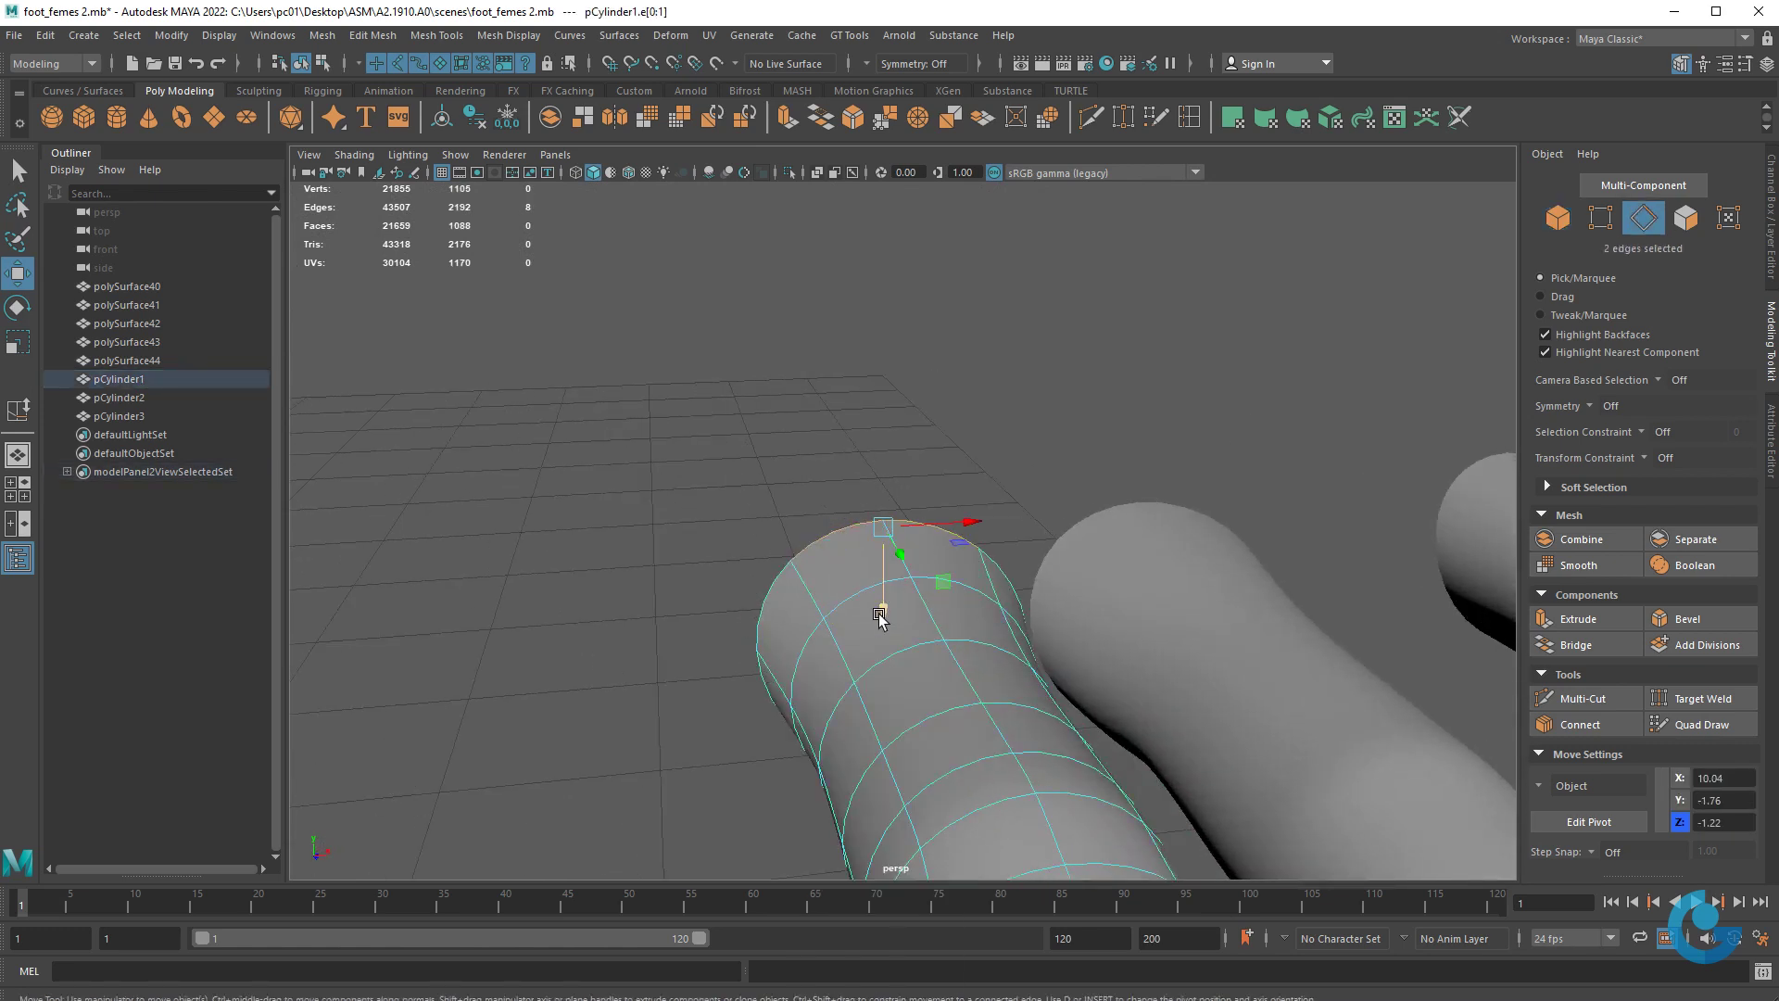
{"action": "mouse_move", "coordinate": [879, 618]}
{"action": "left_mouse_down"}
{"action": "mouse_move", "coordinate": [890, 536]}
{"action": "mouse_move", "coordinate": [1027, 622]}
{"action": "mouse_move", "coordinate": [1112, 615]}
{"action": "mouse_move", "coordinate": [937, 591]}
{"action": "mouse_move", "coordinate": [840, 652]}
{"action": "mouse_move", "coordinate": [1007, 604]}
{"action": "left_mouse_up"}
{"action": "left_click", "coordinate": [1007, 604]}
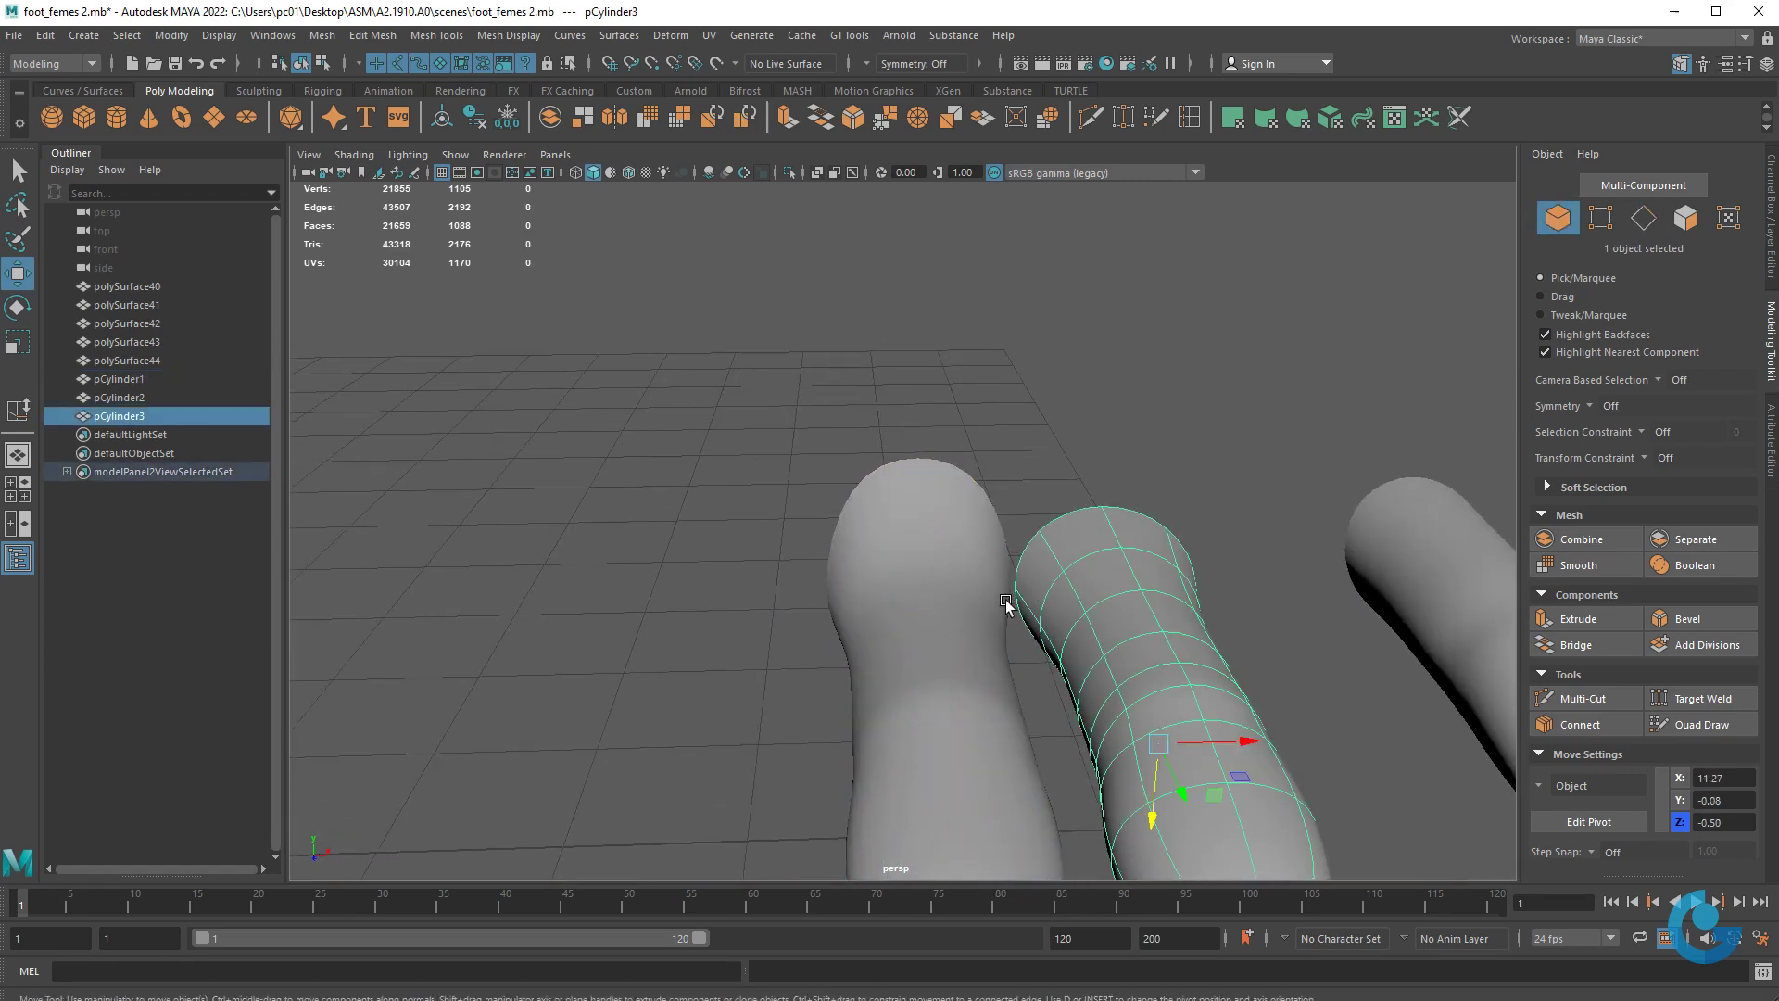
- Turn off smooth preview on pCylinder3 and pCylinder1 to show their low-poly cages
{"action": "key", "text": "1"}
{"action": "left_click", "coordinate": [960, 631]}
{"action": "key", "text": "1"}
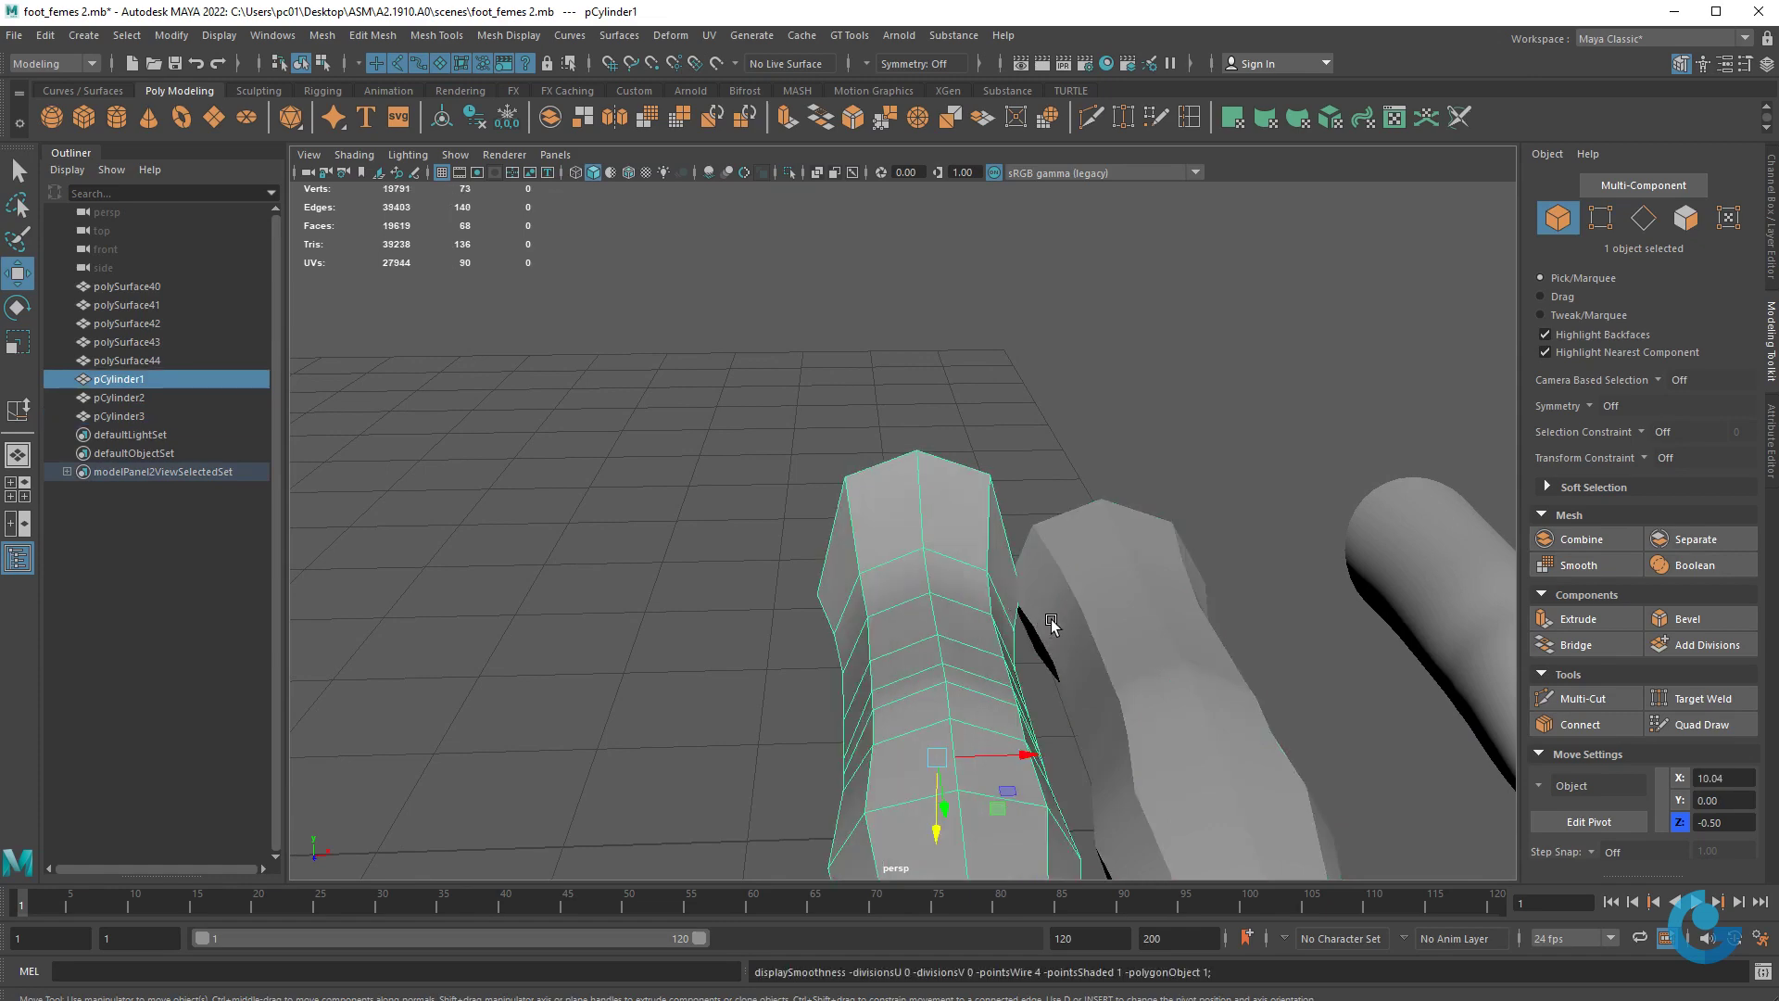
{"action": "mouse_move", "coordinate": [1045, 624]}
{"action": "left_mouse_down", "text": "alt"}
{"action": "mouse_move", "coordinate": [1025, 648]}
{"action": "mouse_move", "coordinate": [1037, 667]}
{"action": "mouse_move", "coordinate": [894, 728]}
{"action": "mouse_move", "coordinate": [954, 762]}
{"action": "mouse_move", "coordinate": [1021, 596]}
{"action": "left_mouse_up", "text": "alt"}
{"action": "mouse_move", "coordinate": [961, 544]}
{"action": "left_mouse_down", "text": "alt"}
{"action": "mouse_move", "coordinate": [985, 593]}
{"action": "mouse_move", "coordinate": [981, 667]}
{"action": "mouse_move", "coordinate": [1028, 620]}
{"action": "mouse_move", "coordinate": [957, 641]}
{"action": "mouse_move", "coordinate": [1082, 650]}
{"action": "left_mouse_up", "text": "alt"}
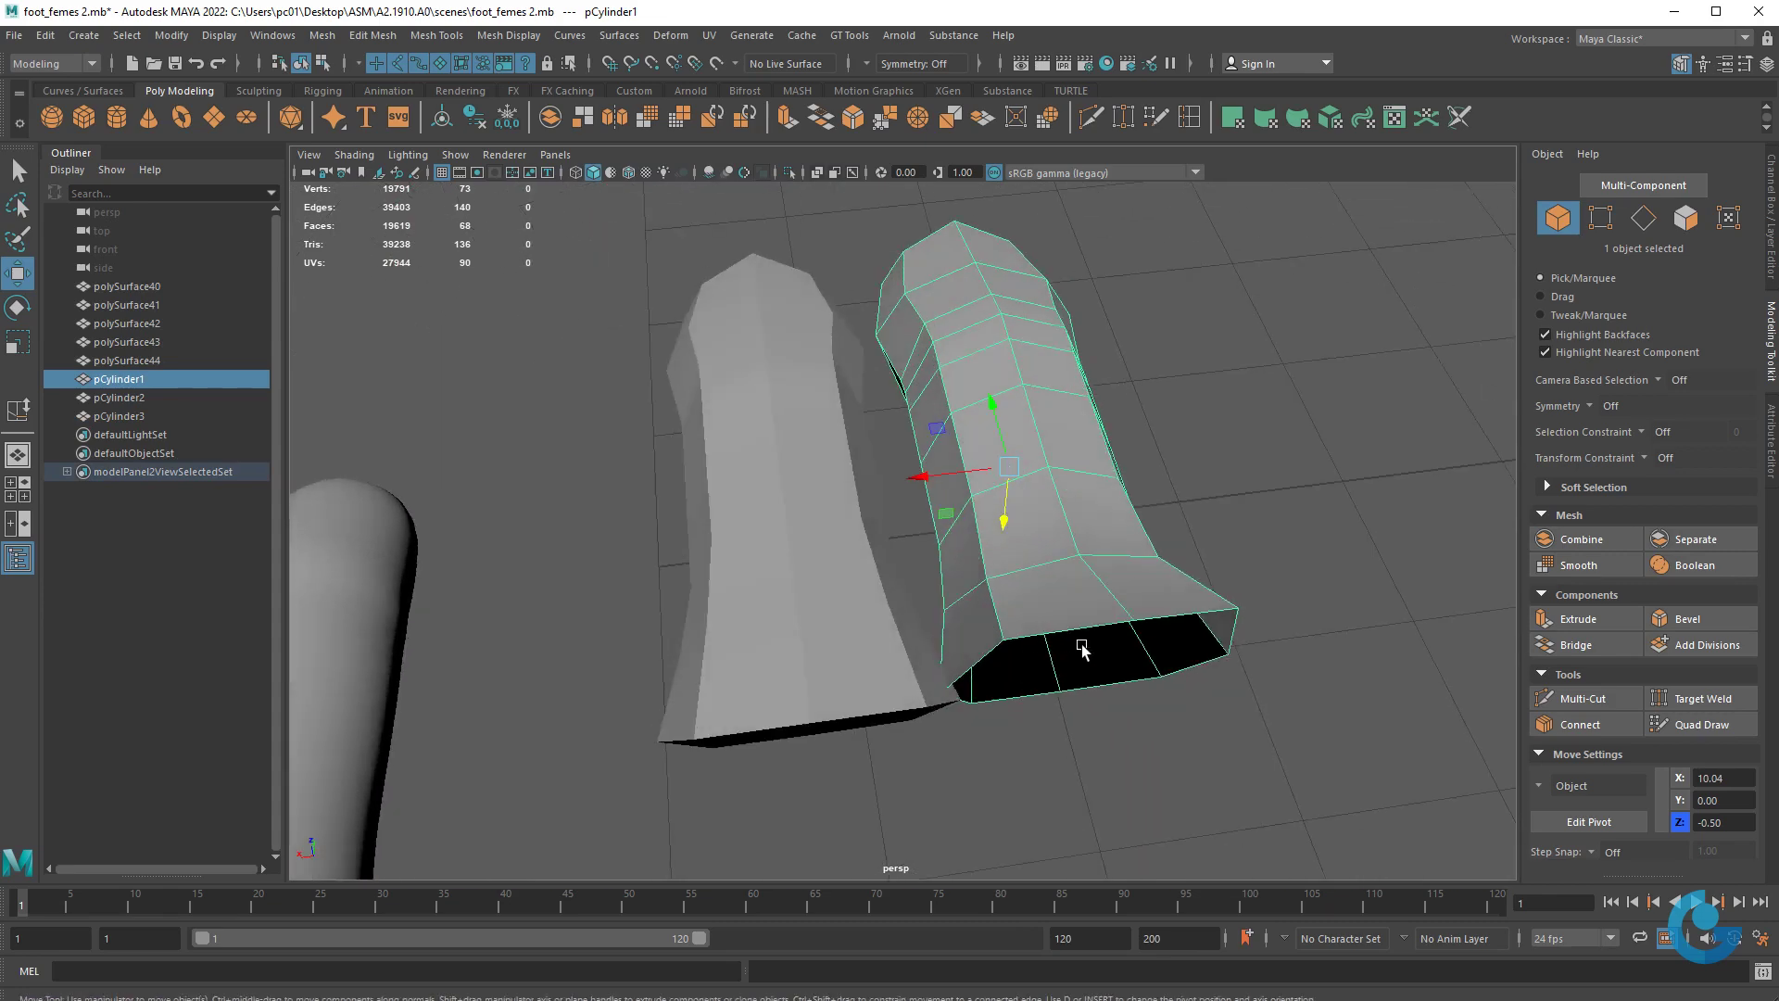
- Select both cylinders in vertex mode, picking bottom-rim vertices
{"action": "left_click", "coordinate": [854, 658], "text": "shift"}
{"action": "right_click", "coordinate": [1121, 576]}
{"action": "left_click", "coordinate": [1029, 580]}
{"action": "left_click", "coordinate": [1004, 640]}
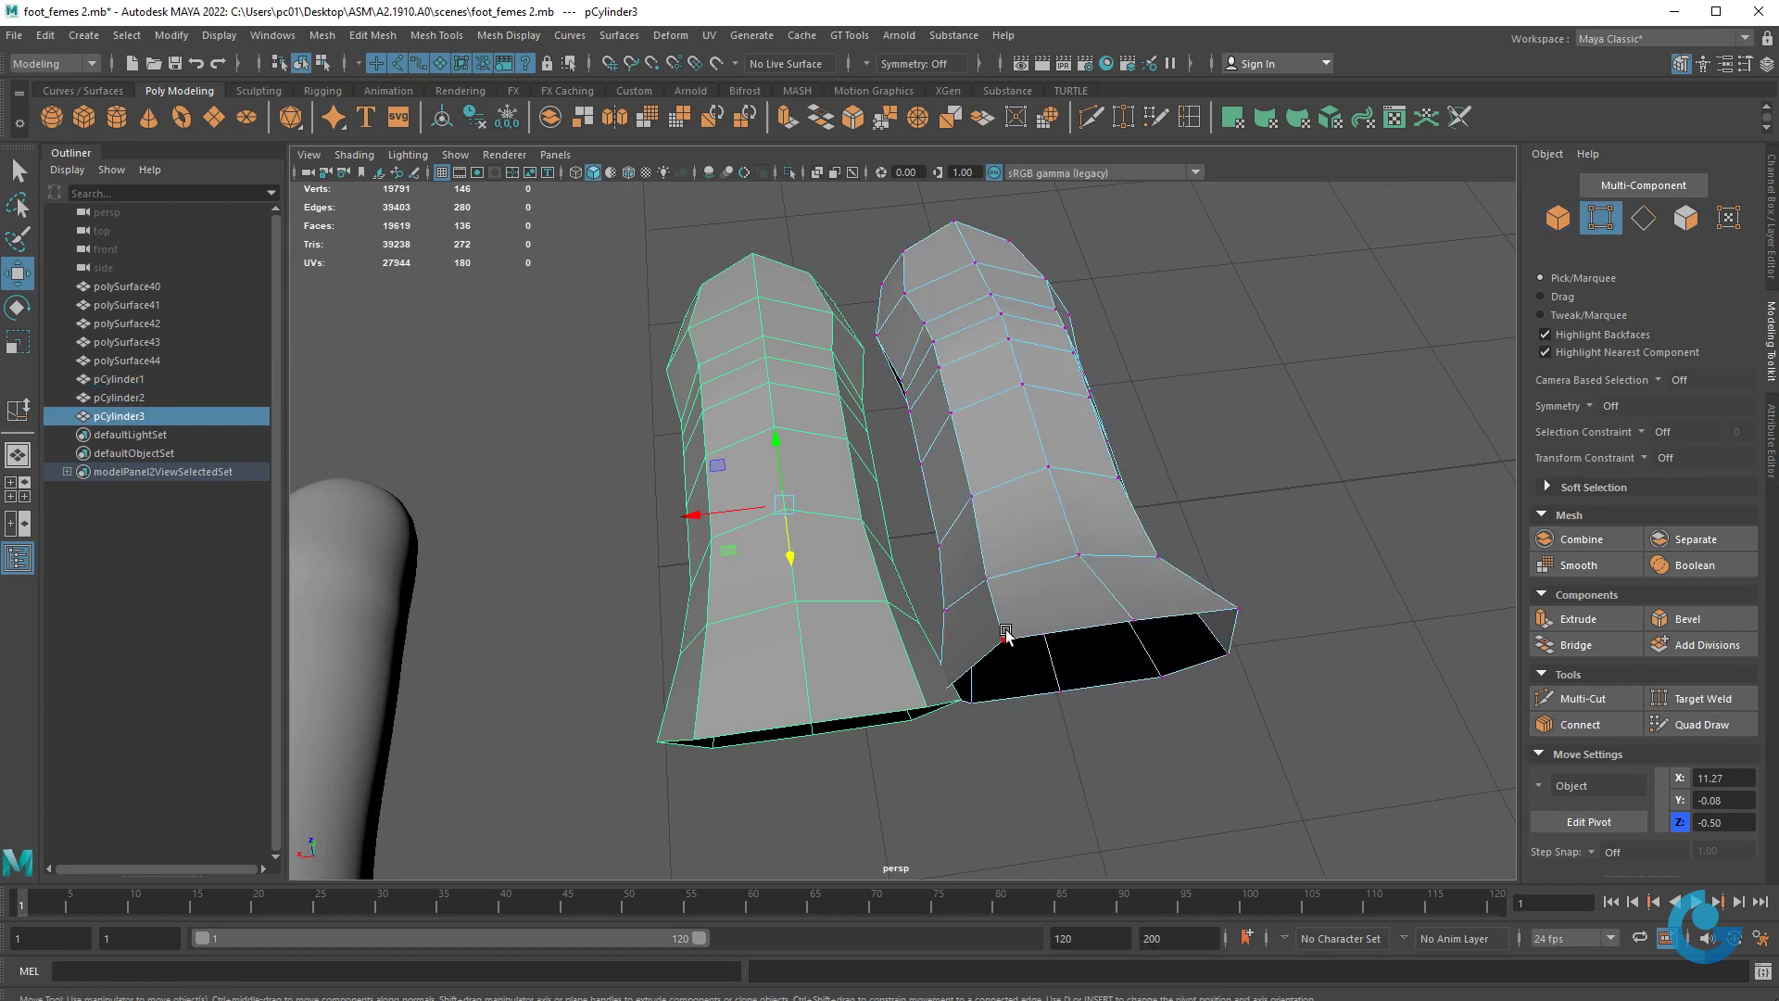
{"action": "left_click", "coordinate": [897, 700], "text": "shift"}
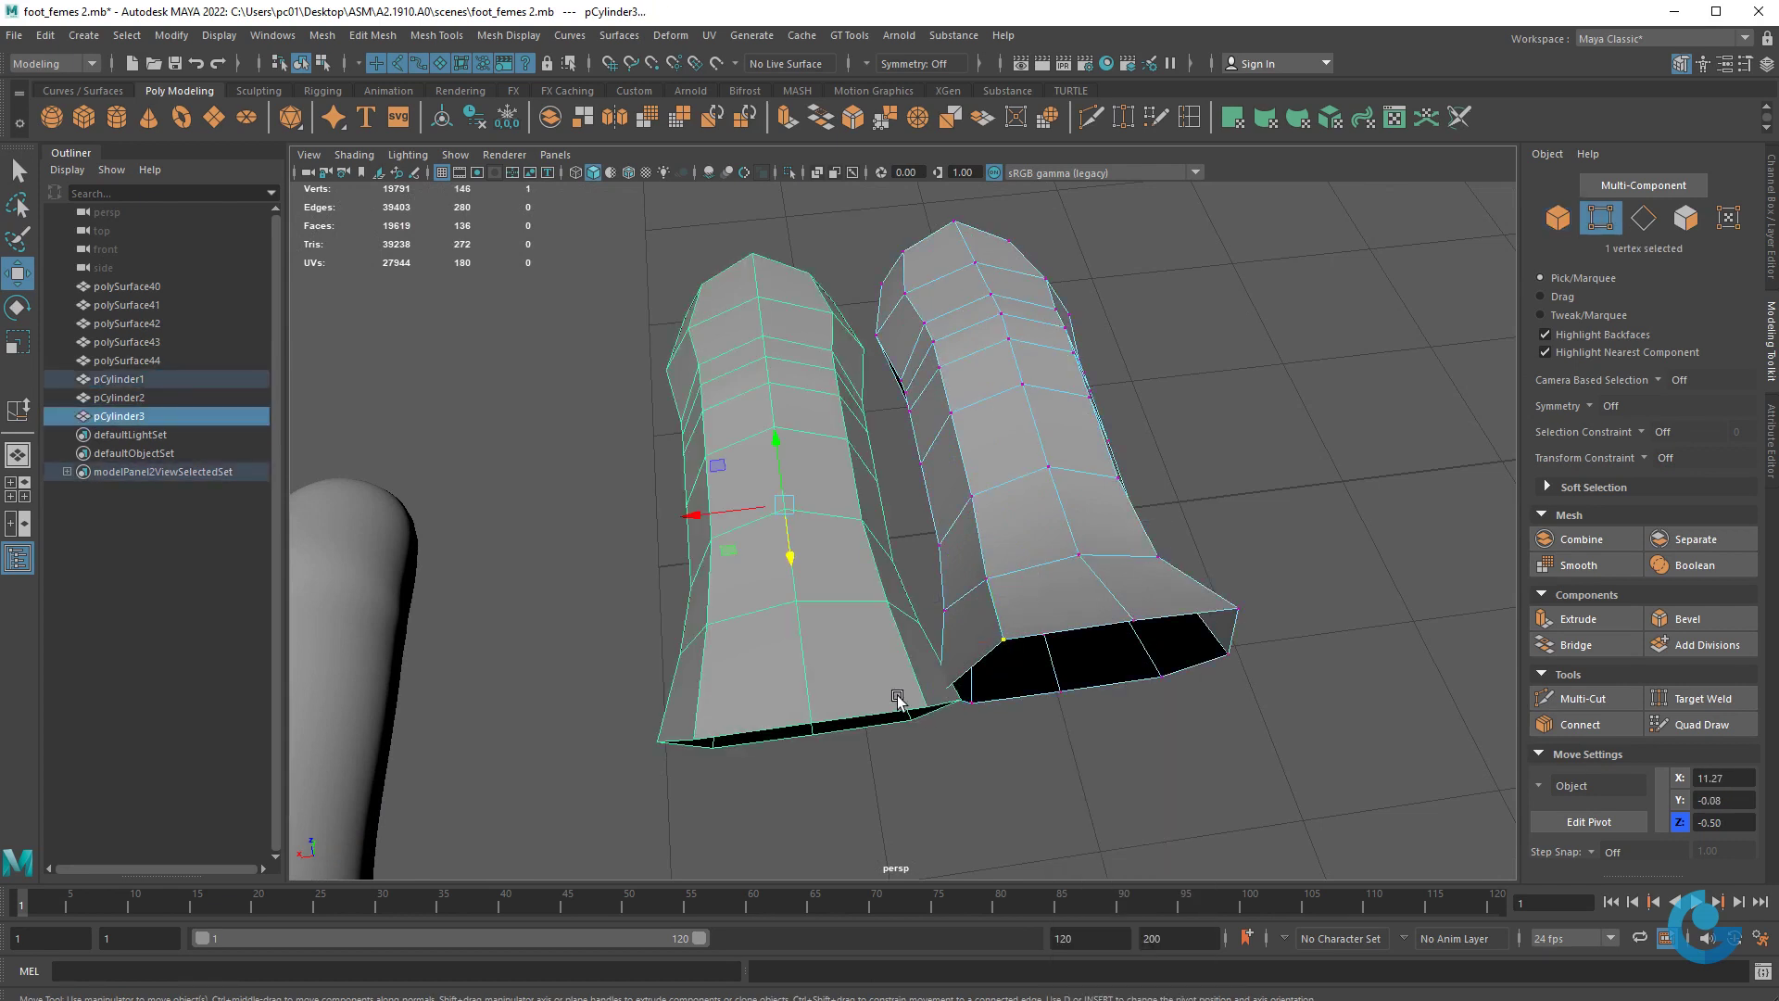
{"action": "right_click", "coordinate": [847, 676]}
{"action": "right_click", "coordinate": [832, 674]}
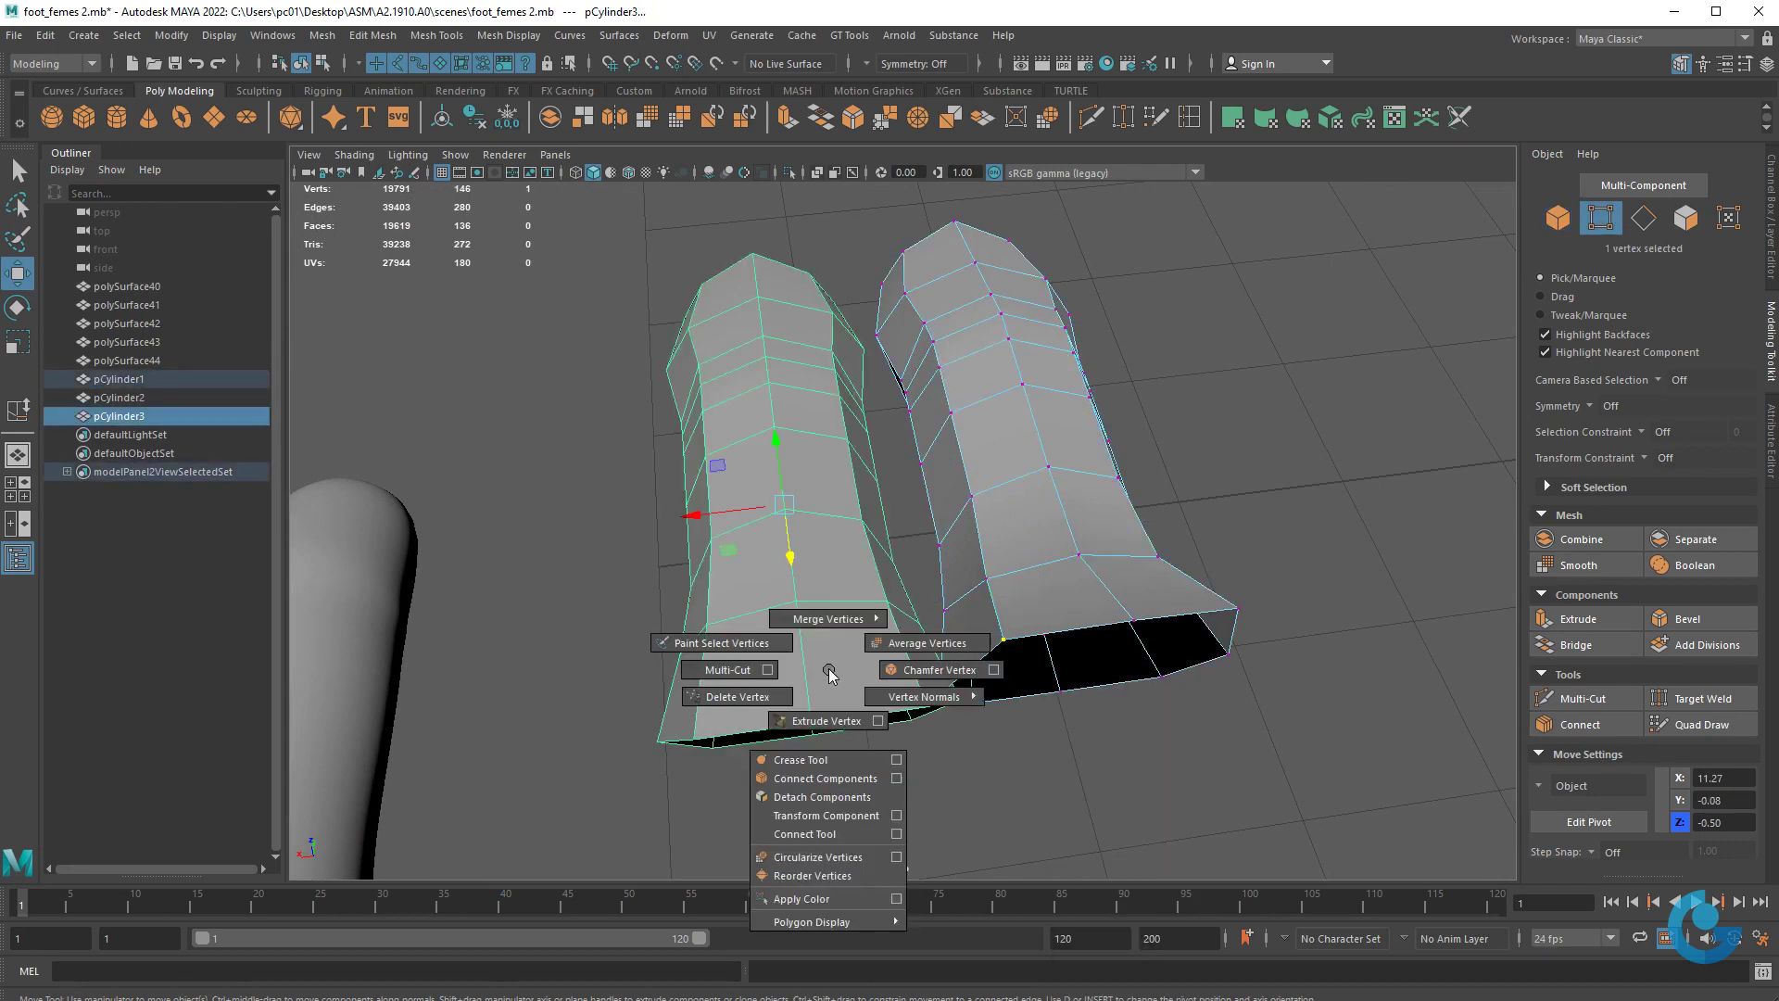
{"action": "mouse_move", "coordinate": [827, 669]}
{"action": "right_mouse_down"}
{"action": "mouse_move", "coordinate": [723, 661]}
{"action": "mouse_move", "coordinate": [763, 669]}
{"action": "right_mouse_up"}
- Scale two inner rim vertices toward each other along X and reposition them
{"action": "left_click", "coordinate": [929, 703], "text": "shift"}
{"action": "left_click_drag", "start_coordinate": [959, 699], "coordinate": [939, 691], "text": "alt"}
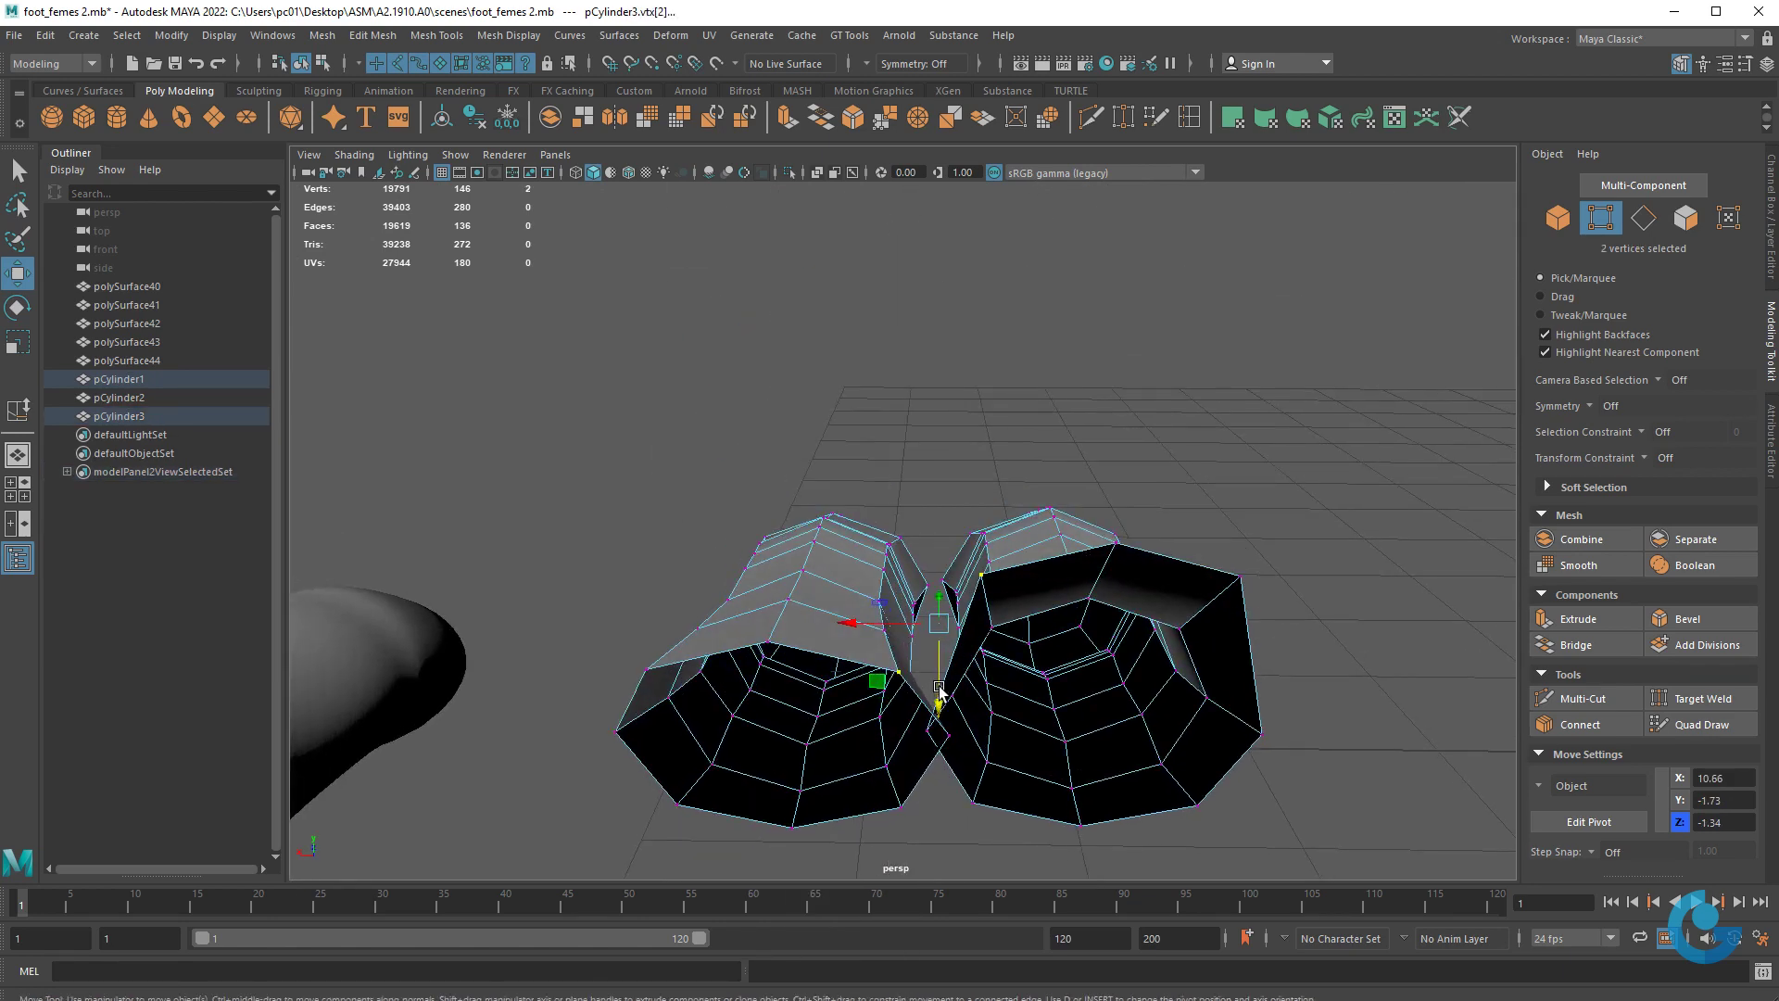
{"action": "key", "text": "r"}
{"action": "left_click_drag", "start_coordinate": [849, 625], "coordinate": [902, 622]}
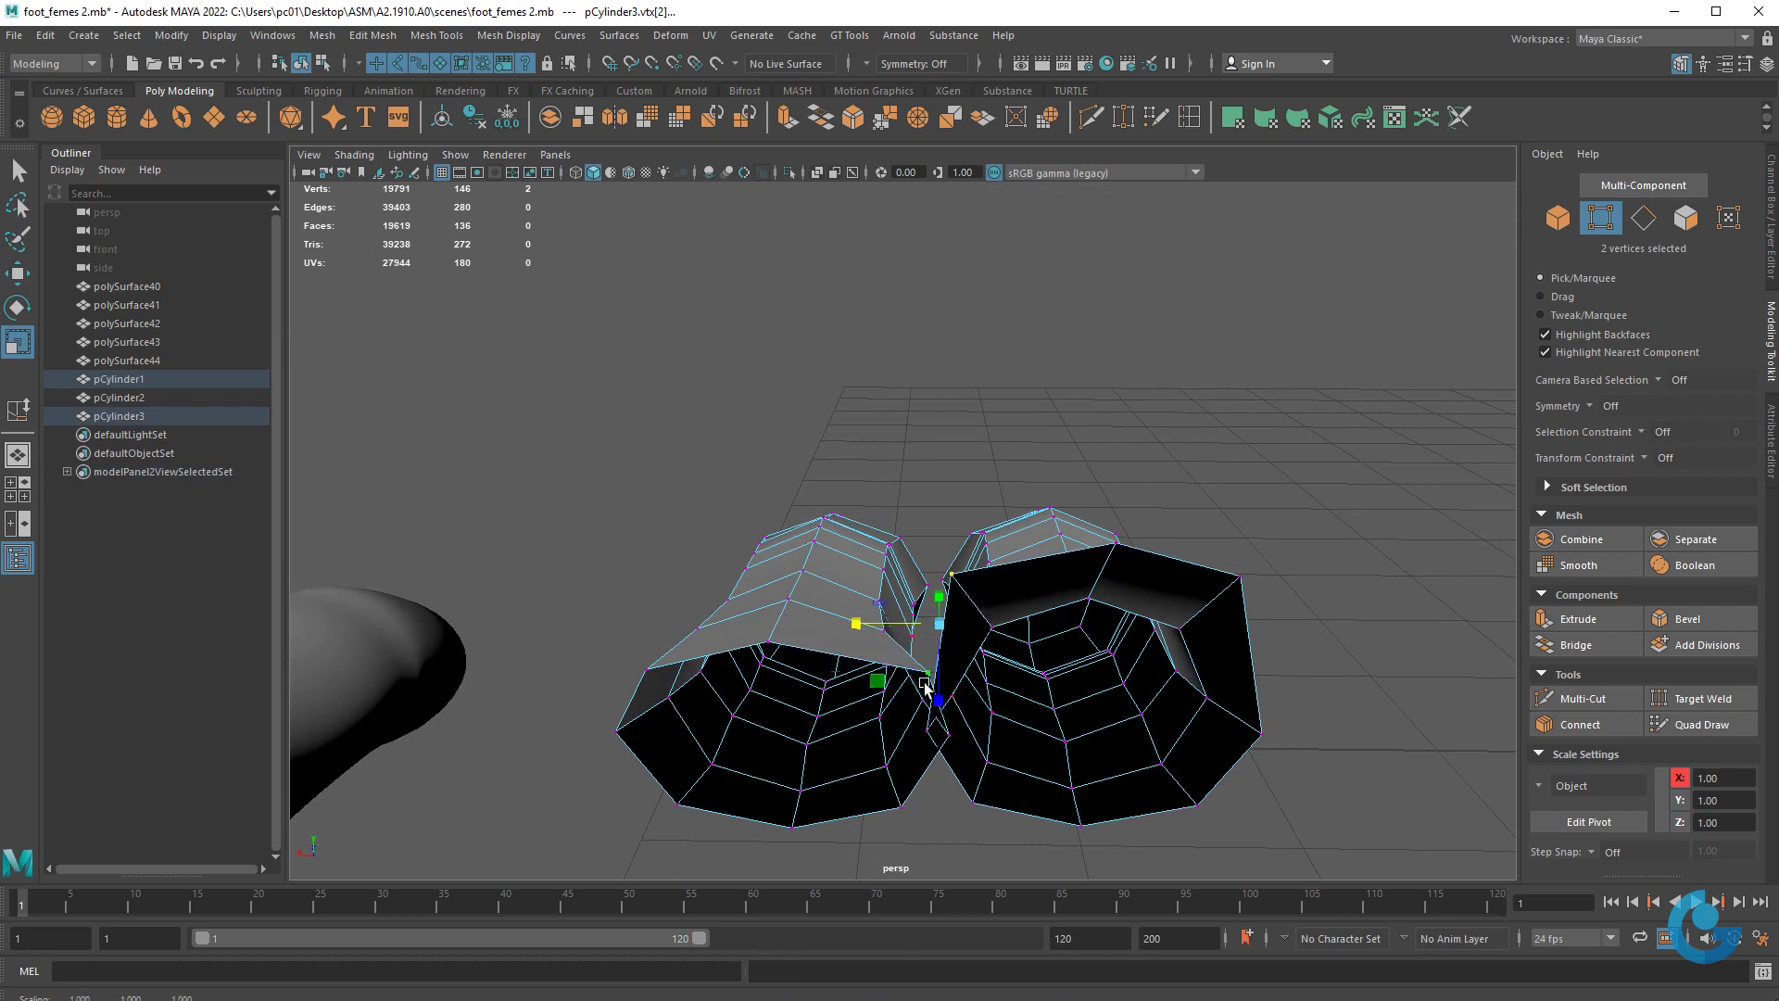
{"action": "mouse_move", "coordinate": [937, 708]}
{"action": "left_mouse_down"}
{"action": "mouse_move", "coordinate": [940, 630]}
{"action": "mouse_move", "coordinate": [878, 625]}
{"action": "left_mouse_up"}
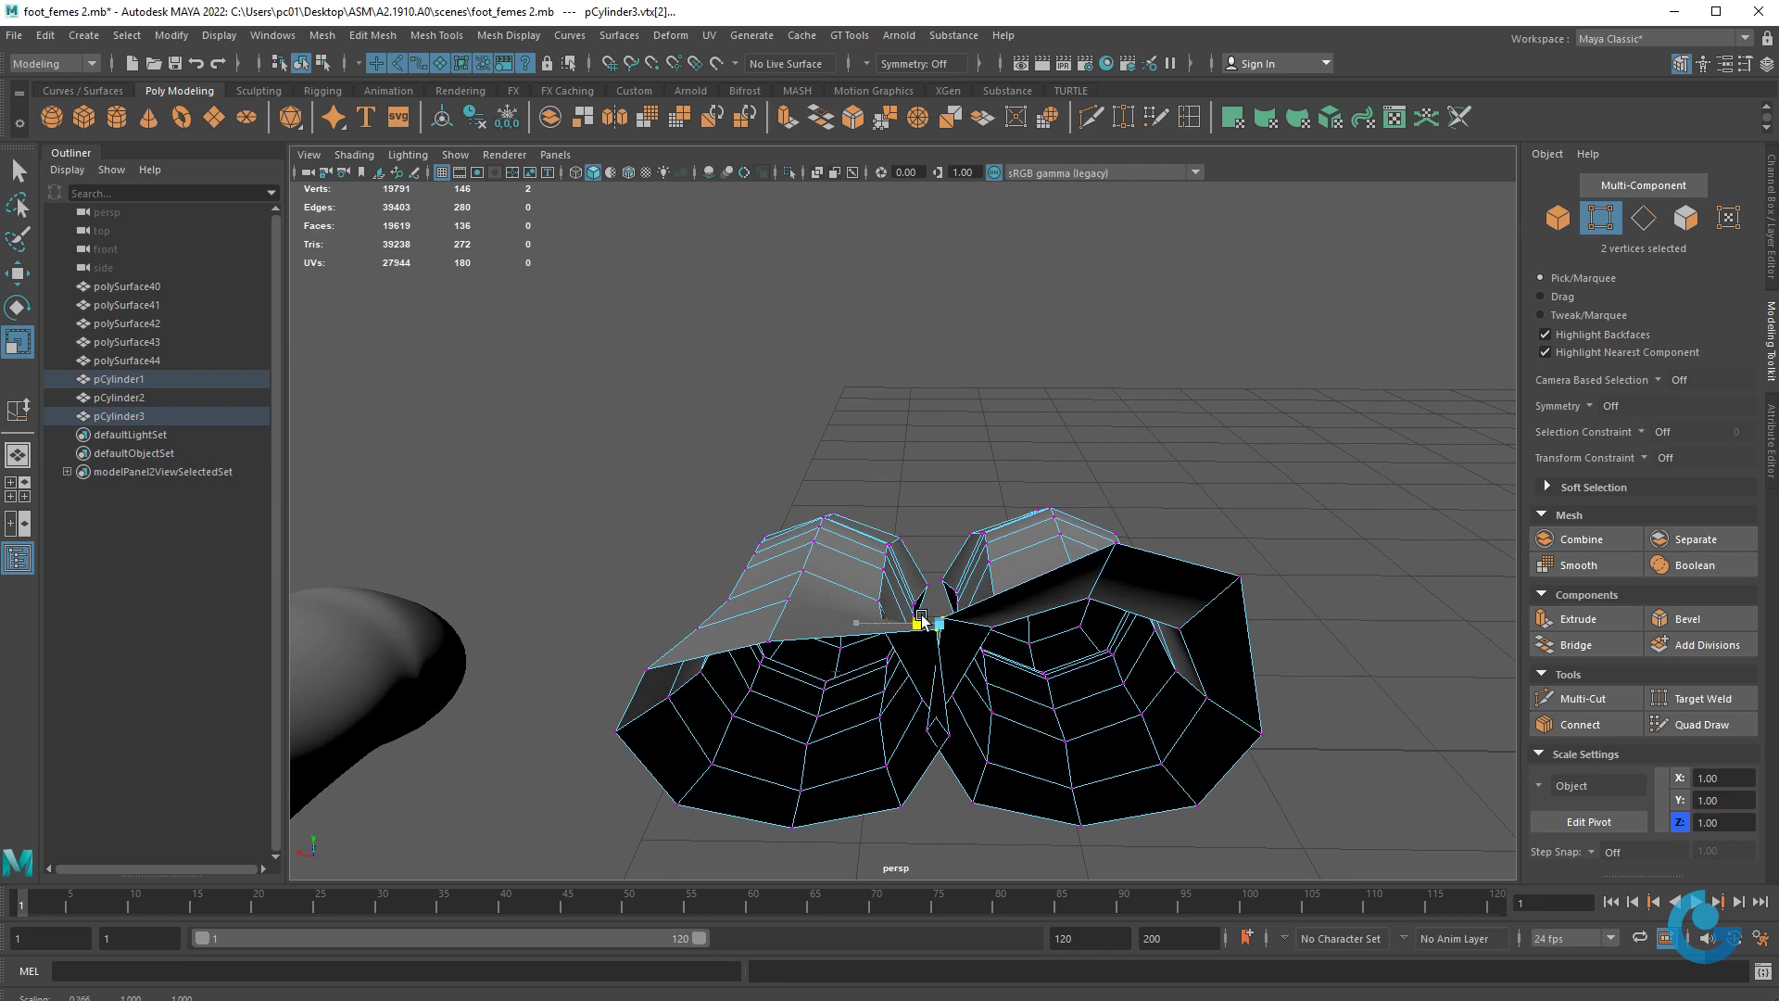
{"action": "key", "text": "w"}
{"action": "mouse_move", "coordinate": [936, 707]}
{"action": "left_mouse_down"}
{"action": "mouse_move", "coordinate": [945, 635]}
{"action": "mouse_move", "coordinate": [973, 664]}
{"action": "mouse_move", "coordinate": [1036, 601]}
{"action": "mouse_move", "coordinate": [945, 737]}
{"action": "left_mouse_up"}
- Collapse the facing inner vertices of both cylinders onto the centre seam
{"action": "scroll", "coordinate": [973, 664], "scroll_direction": "up", "scroll_amount": 5}
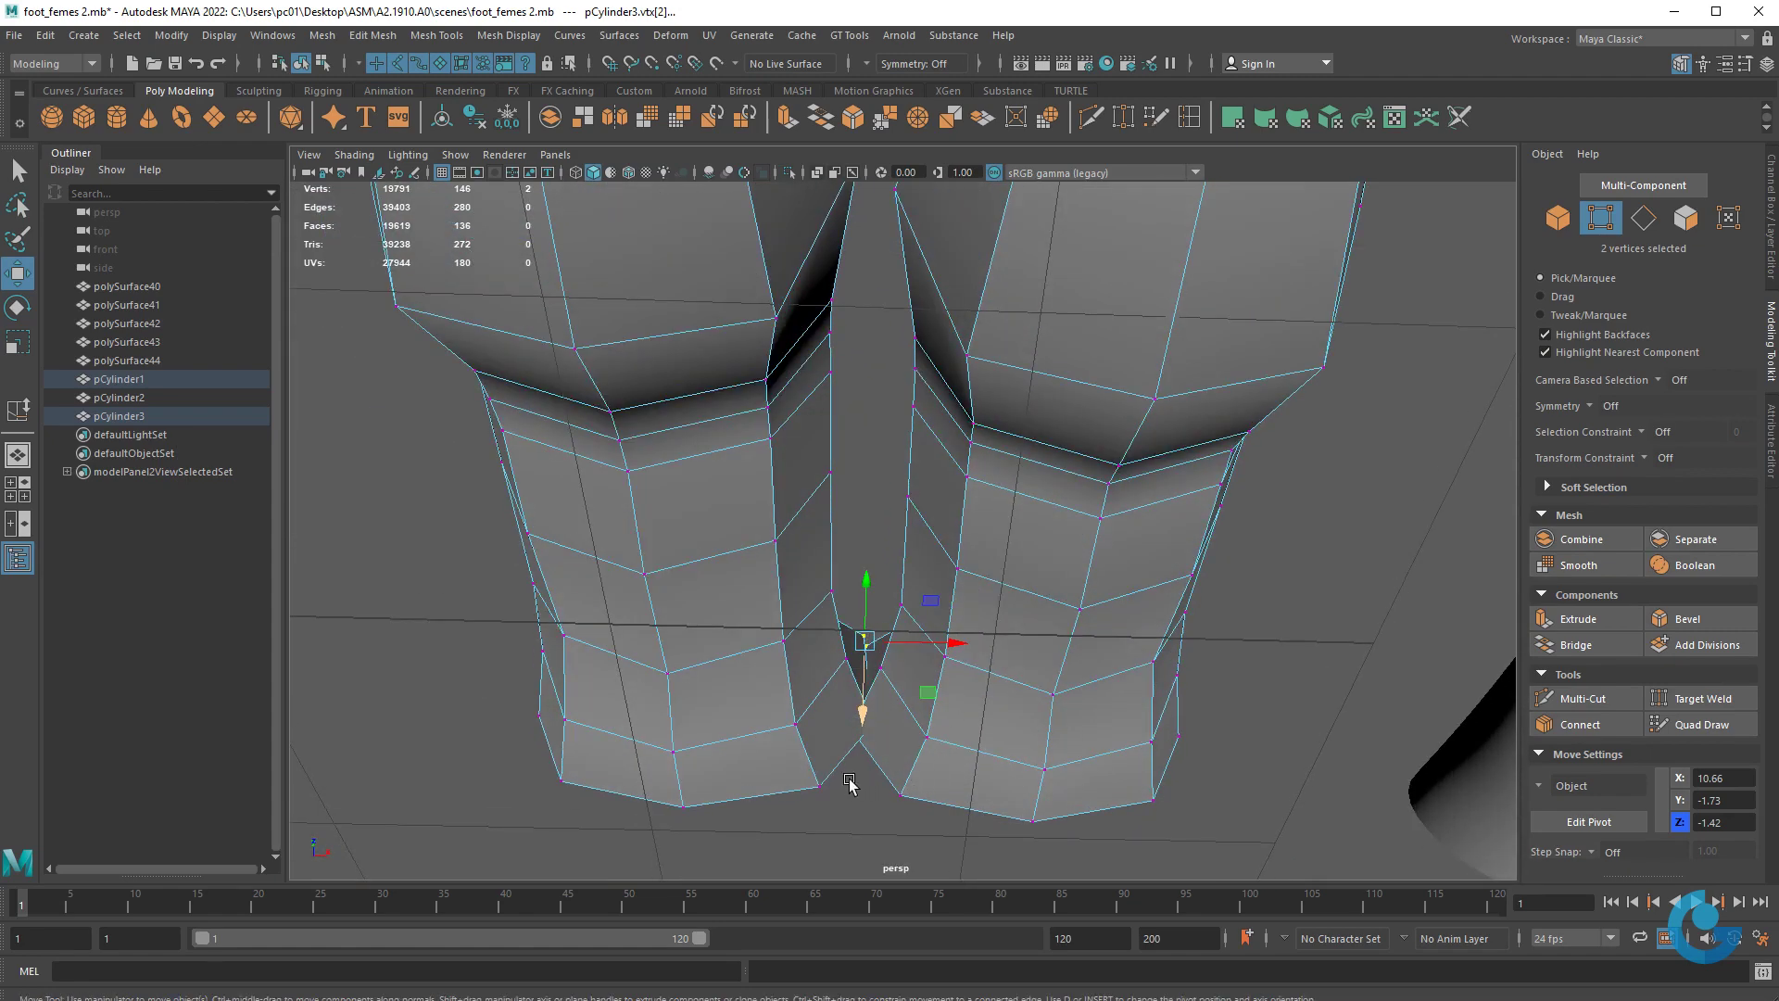
{"action": "mouse_move", "coordinate": [916, 812]}
{"action": "left_mouse_down"}
{"action": "mouse_move", "coordinate": [871, 815]}
{"action": "mouse_move", "coordinate": [925, 747]}
{"action": "mouse_move", "coordinate": [798, 814]}
{"action": "mouse_move", "coordinate": [484, 754]}
{"action": "mouse_move", "coordinate": [1022, 815]}
{"action": "mouse_move", "coordinate": [1099, 624]}
{"action": "mouse_move", "coordinate": [1064, 719]}
{"action": "mouse_move", "coordinate": [998, 667]}
{"action": "left_mouse_up"}
{"action": "key", "text": "r"}
{"action": "scroll", "coordinate": [877, 770], "scroll_direction": "down", "scroll_amount": 2}
{"action": "left_click", "coordinate": [998, 667]}
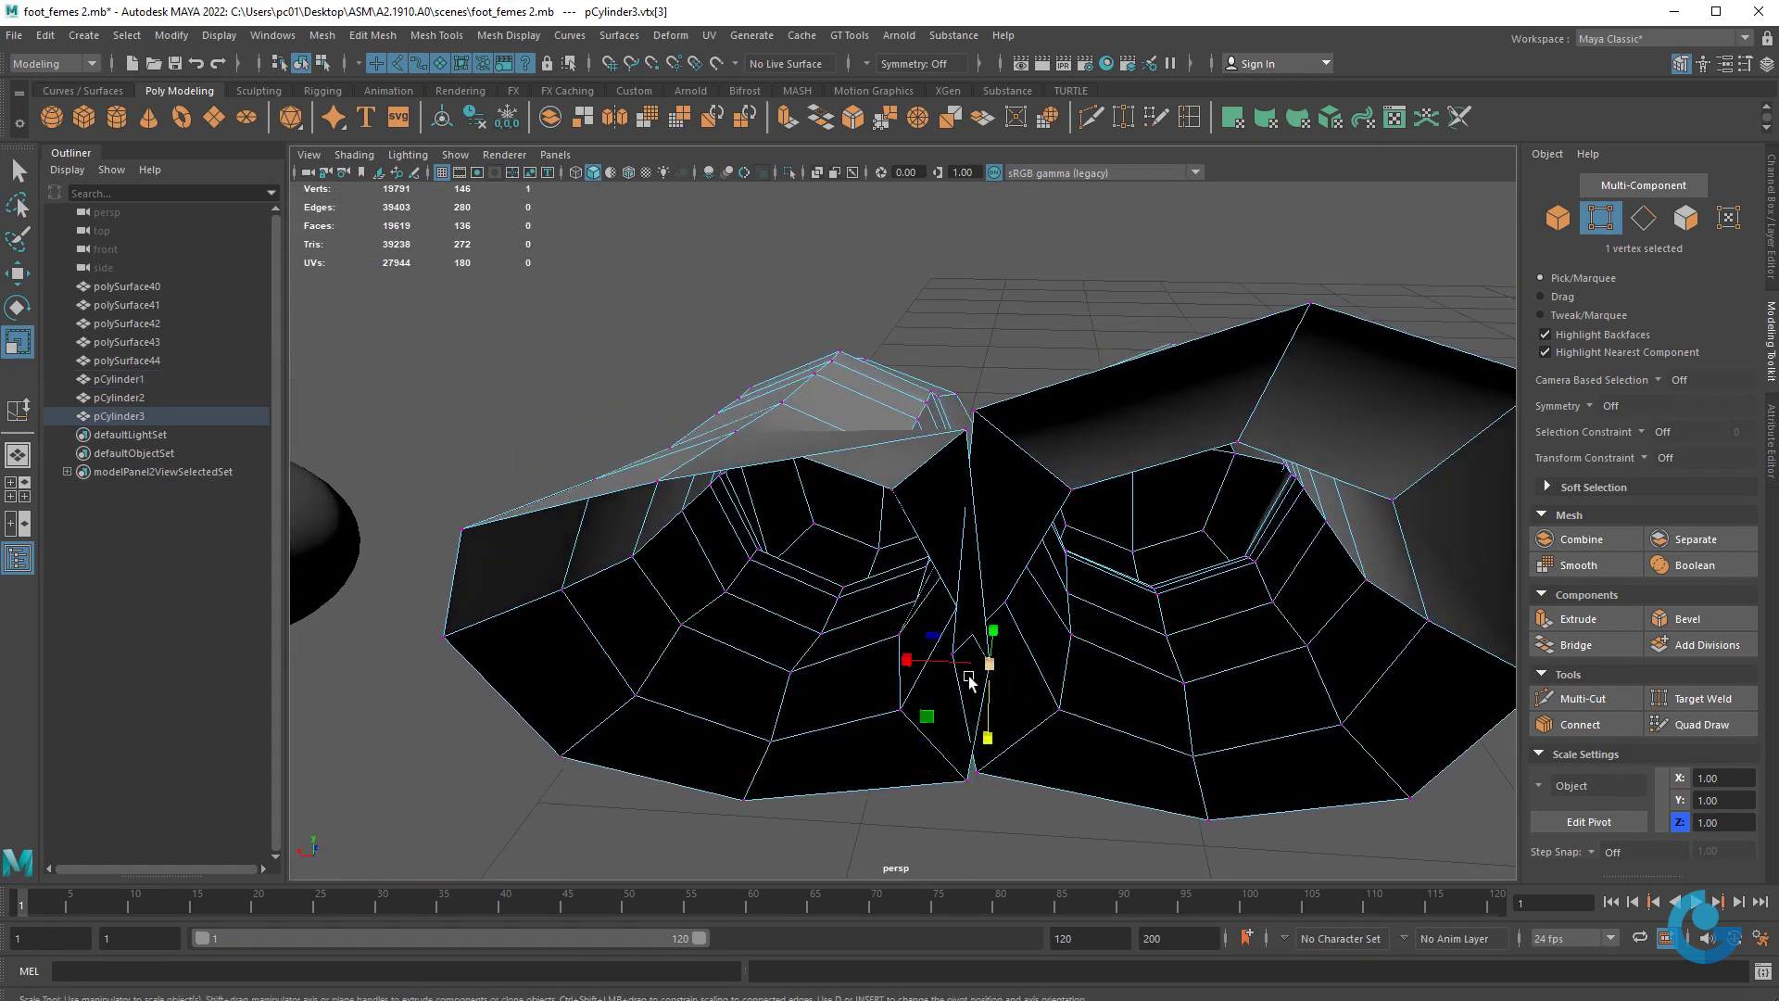
{"action": "left_click", "coordinate": [953, 646]}
{"action": "left_click", "coordinate": [997, 669], "text": "shift"}
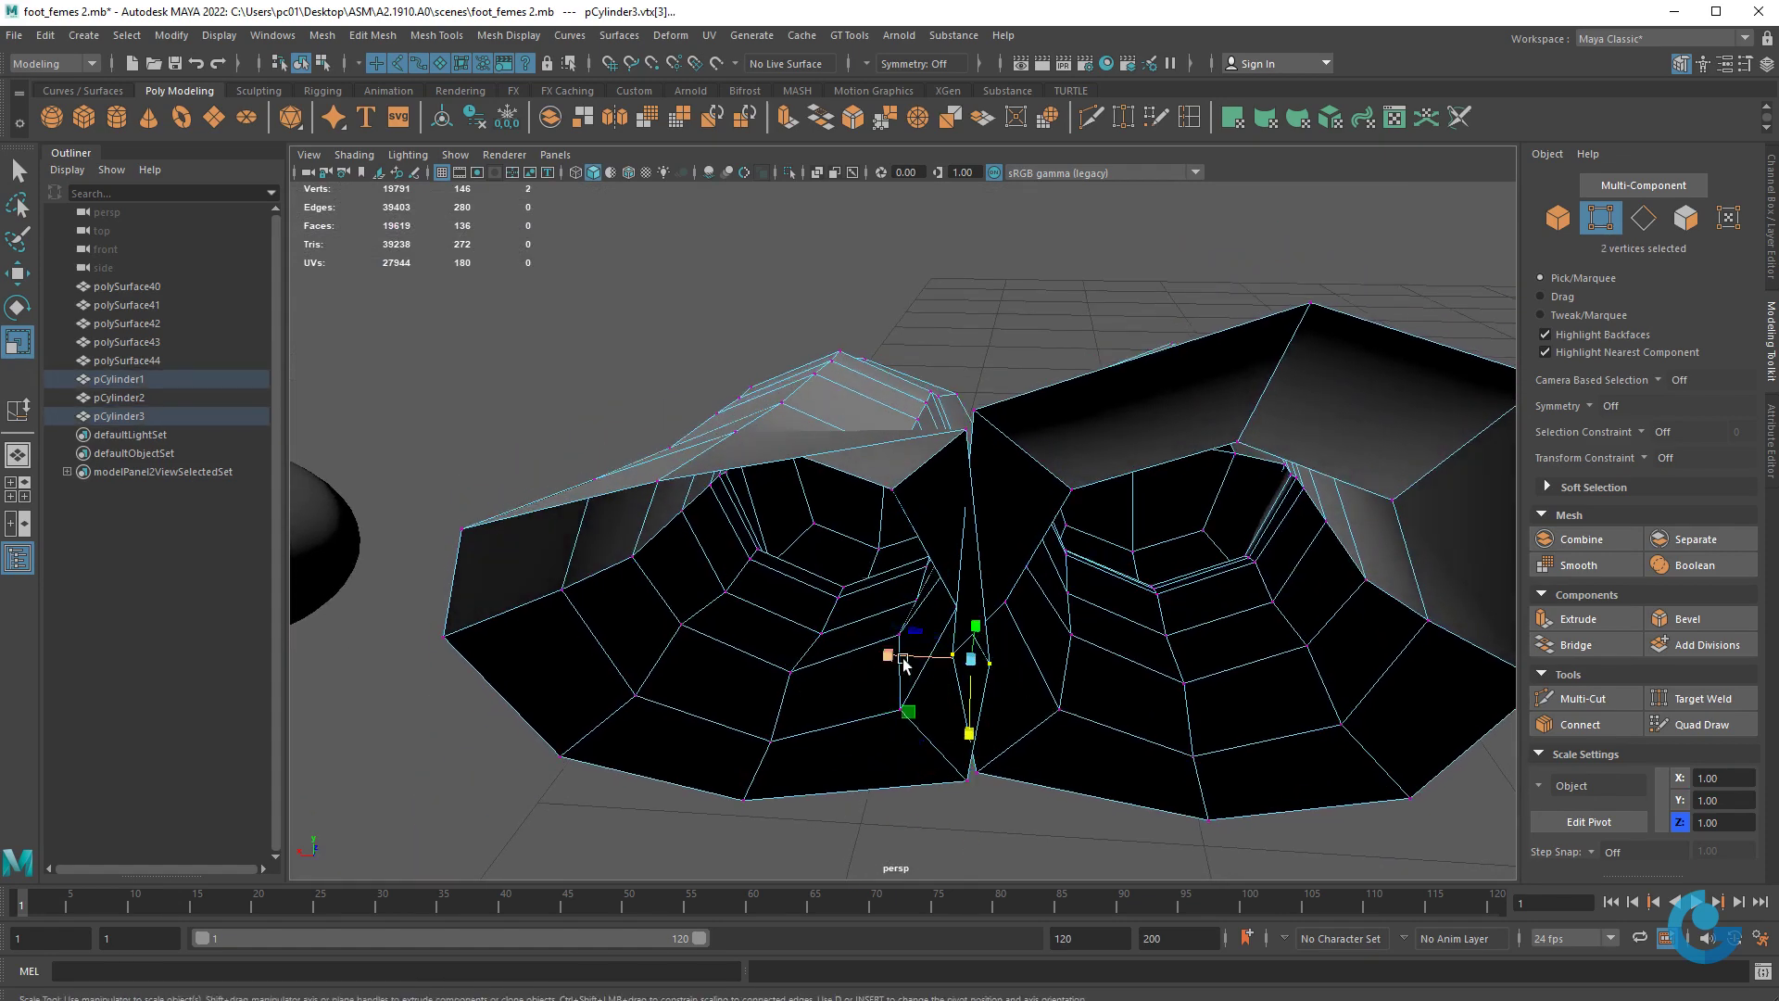
{"action": "mouse_move", "coordinate": [903, 663]}
{"action": "left_mouse_down"}
{"action": "mouse_move", "coordinate": [1019, 639]}
{"action": "mouse_move", "coordinate": [1048, 593]}
{"action": "mouse_move", "coordinate": [1001, 523]}
{"action": "left_mouse_up"}
{"action": "scroll", "coordinate": [1048, 593], "scroll_direction": "down", "scroll_amount": 5}
- Move the right cylinder's top corner vertices to reshape its toe
{"action": "left_click", "coordinate": [964, 451]}
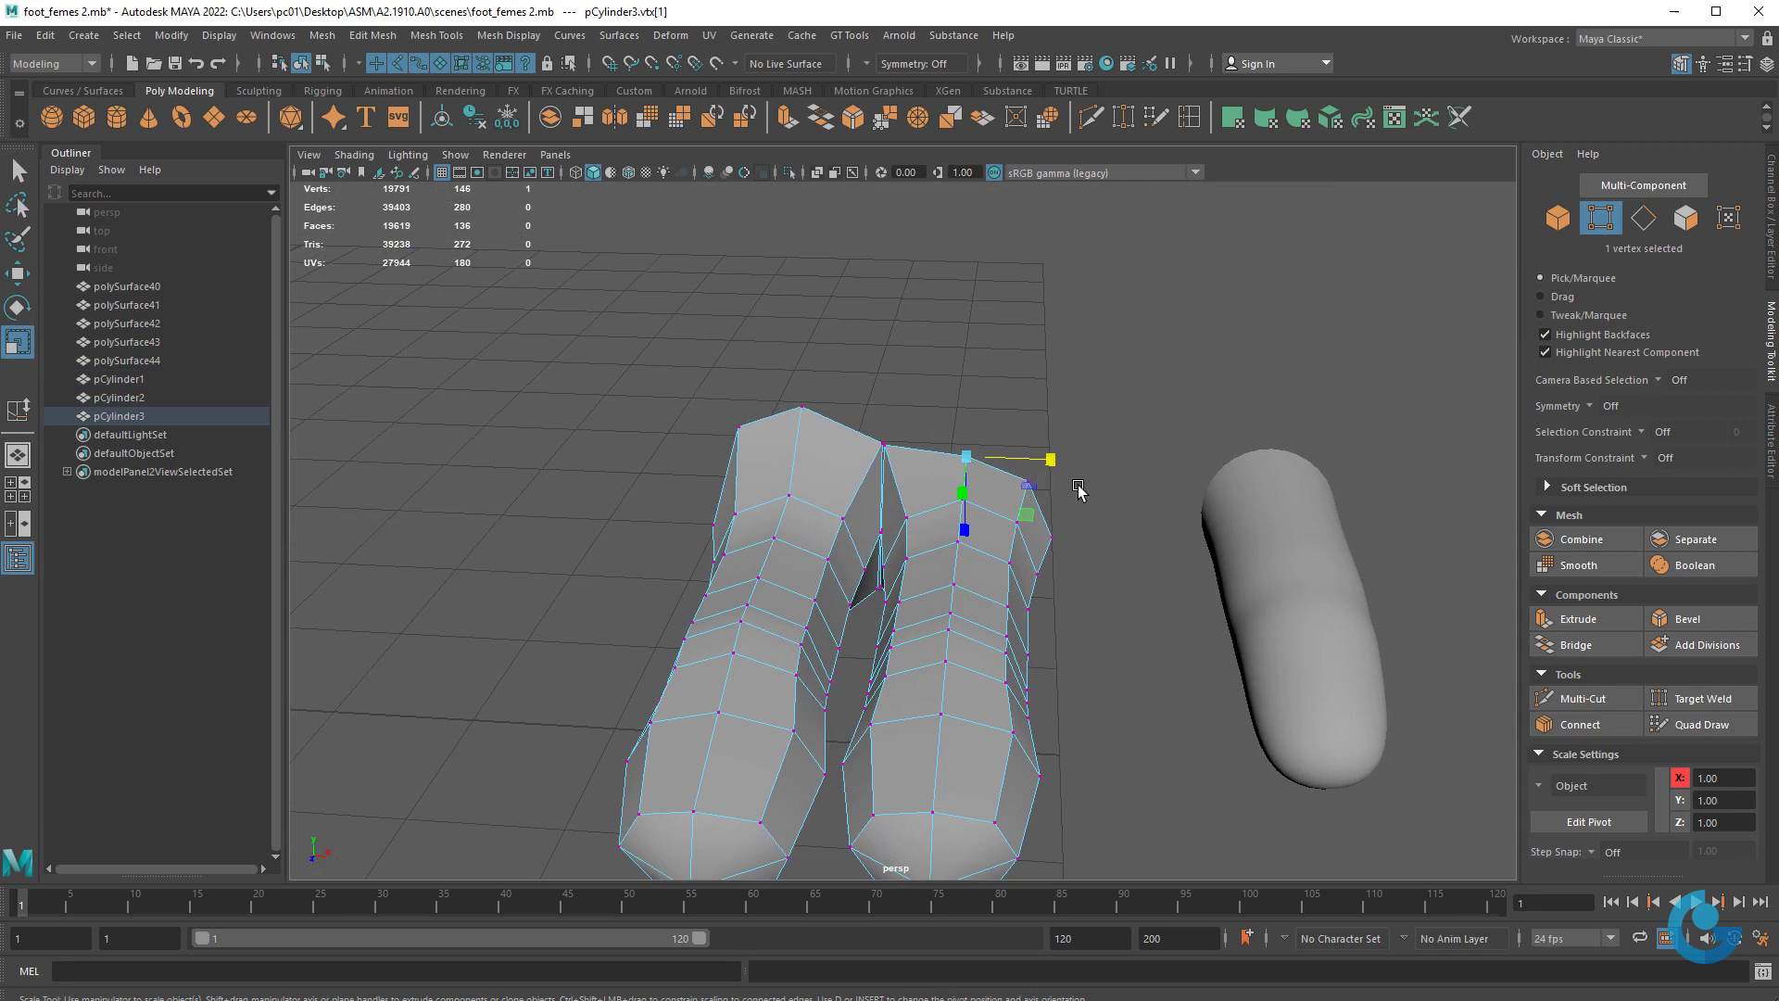
{"action": "left_click", "coordinate": [1026, 481]}
{"action": "left_click", "coordinate": [965, 453], "text": "shift"}
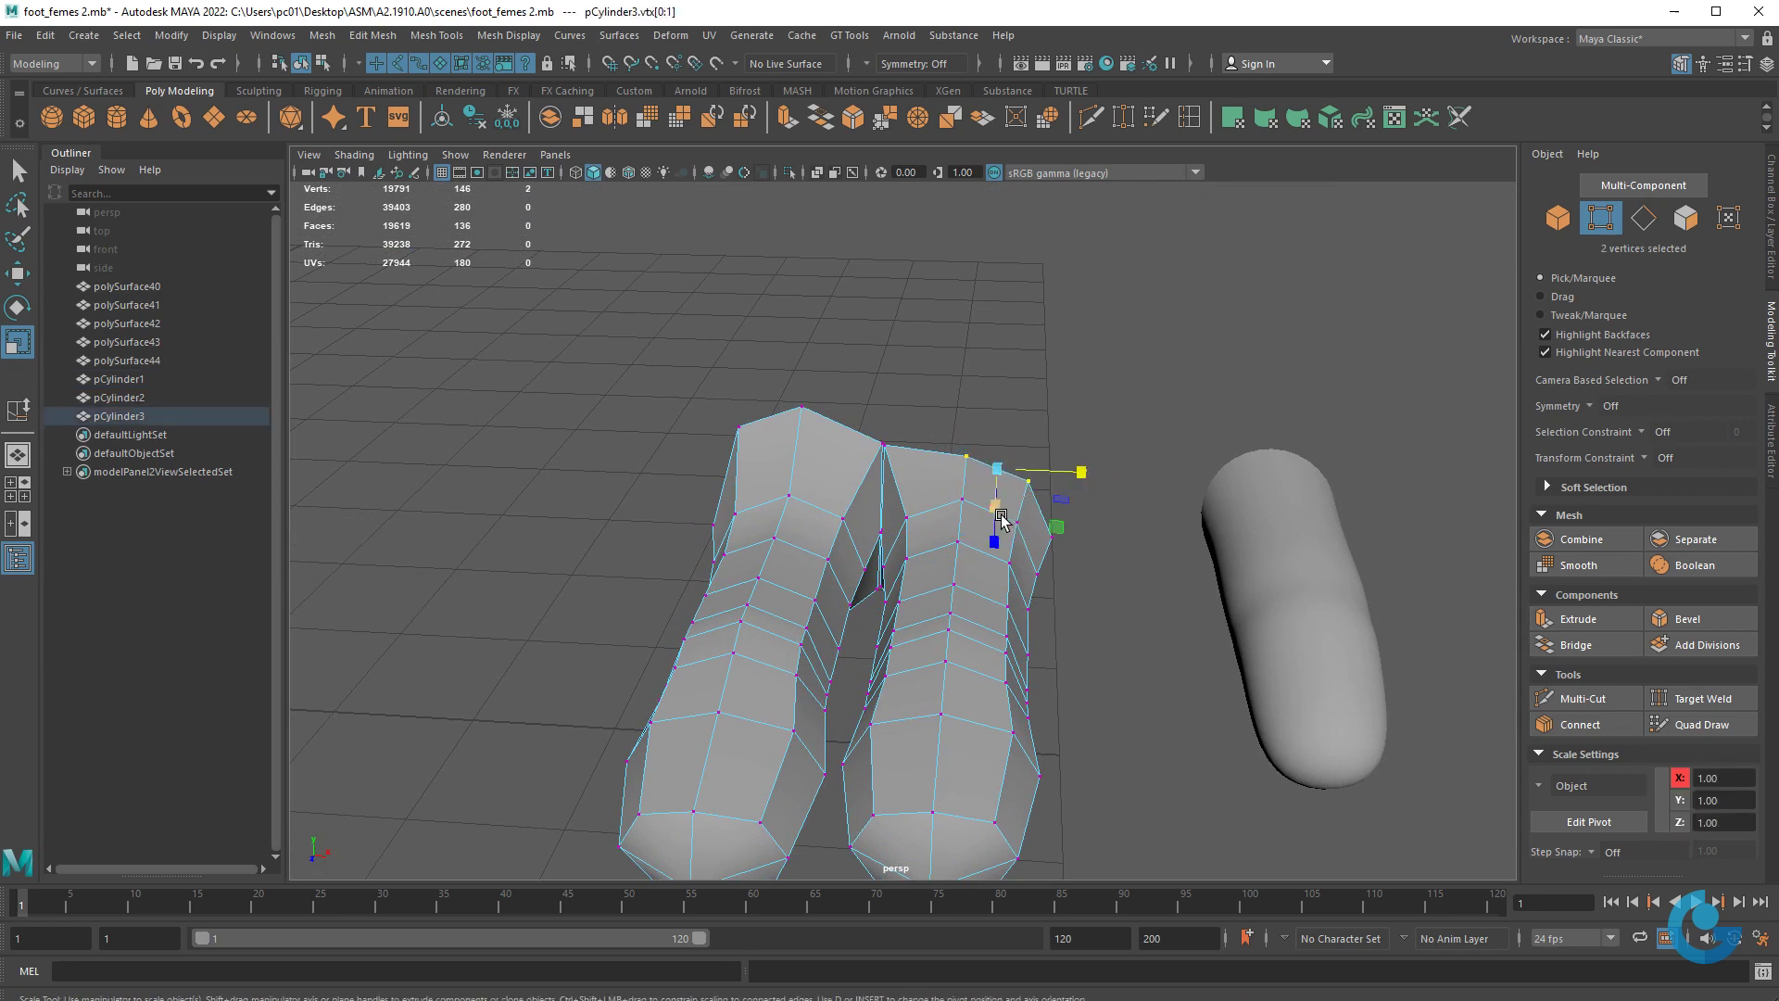
{"action": "key", "text": "w"}
{"action": "left_click_drag", "start_coordinate": [1020, 567], "coordinate": [1005, 559], "text": "alt"}
{"action": "left_click", "coordinate": [1034, 546]}
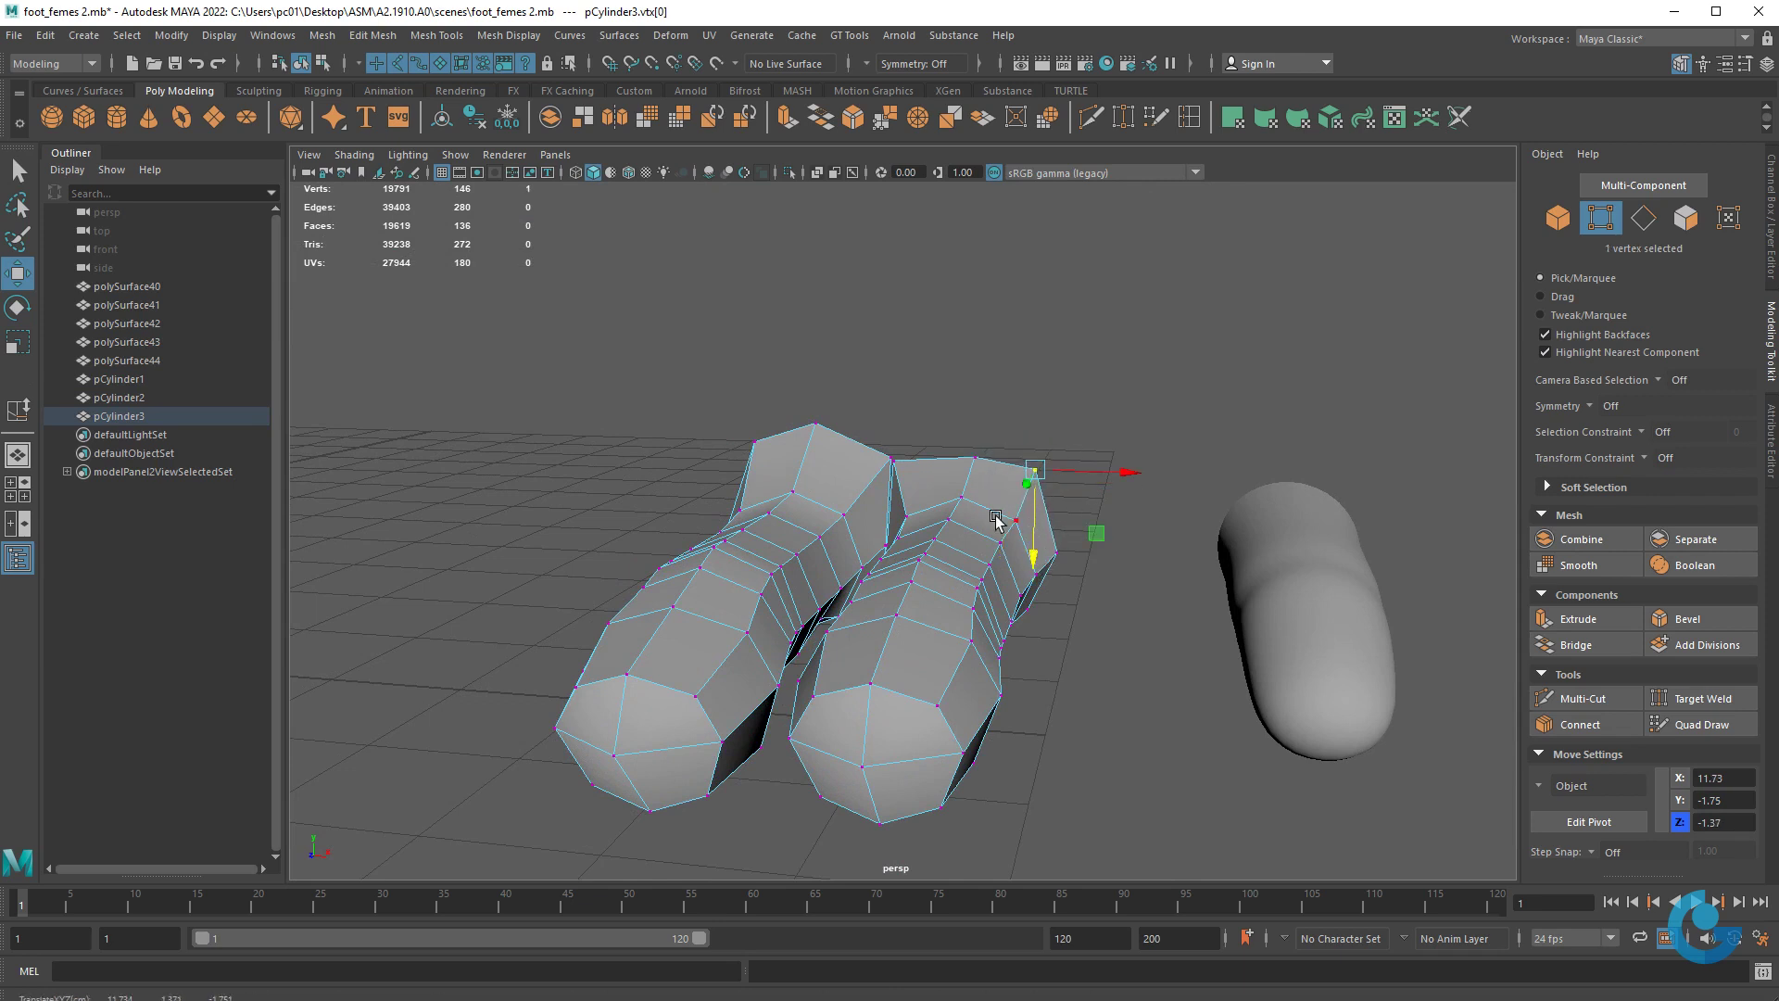
{"action": "left_click", "coordinate": [975, 459]}
{"action": "scroll", "coordinate": [963, 566], "scroll_direction": "down", "scroll_amount": 2}
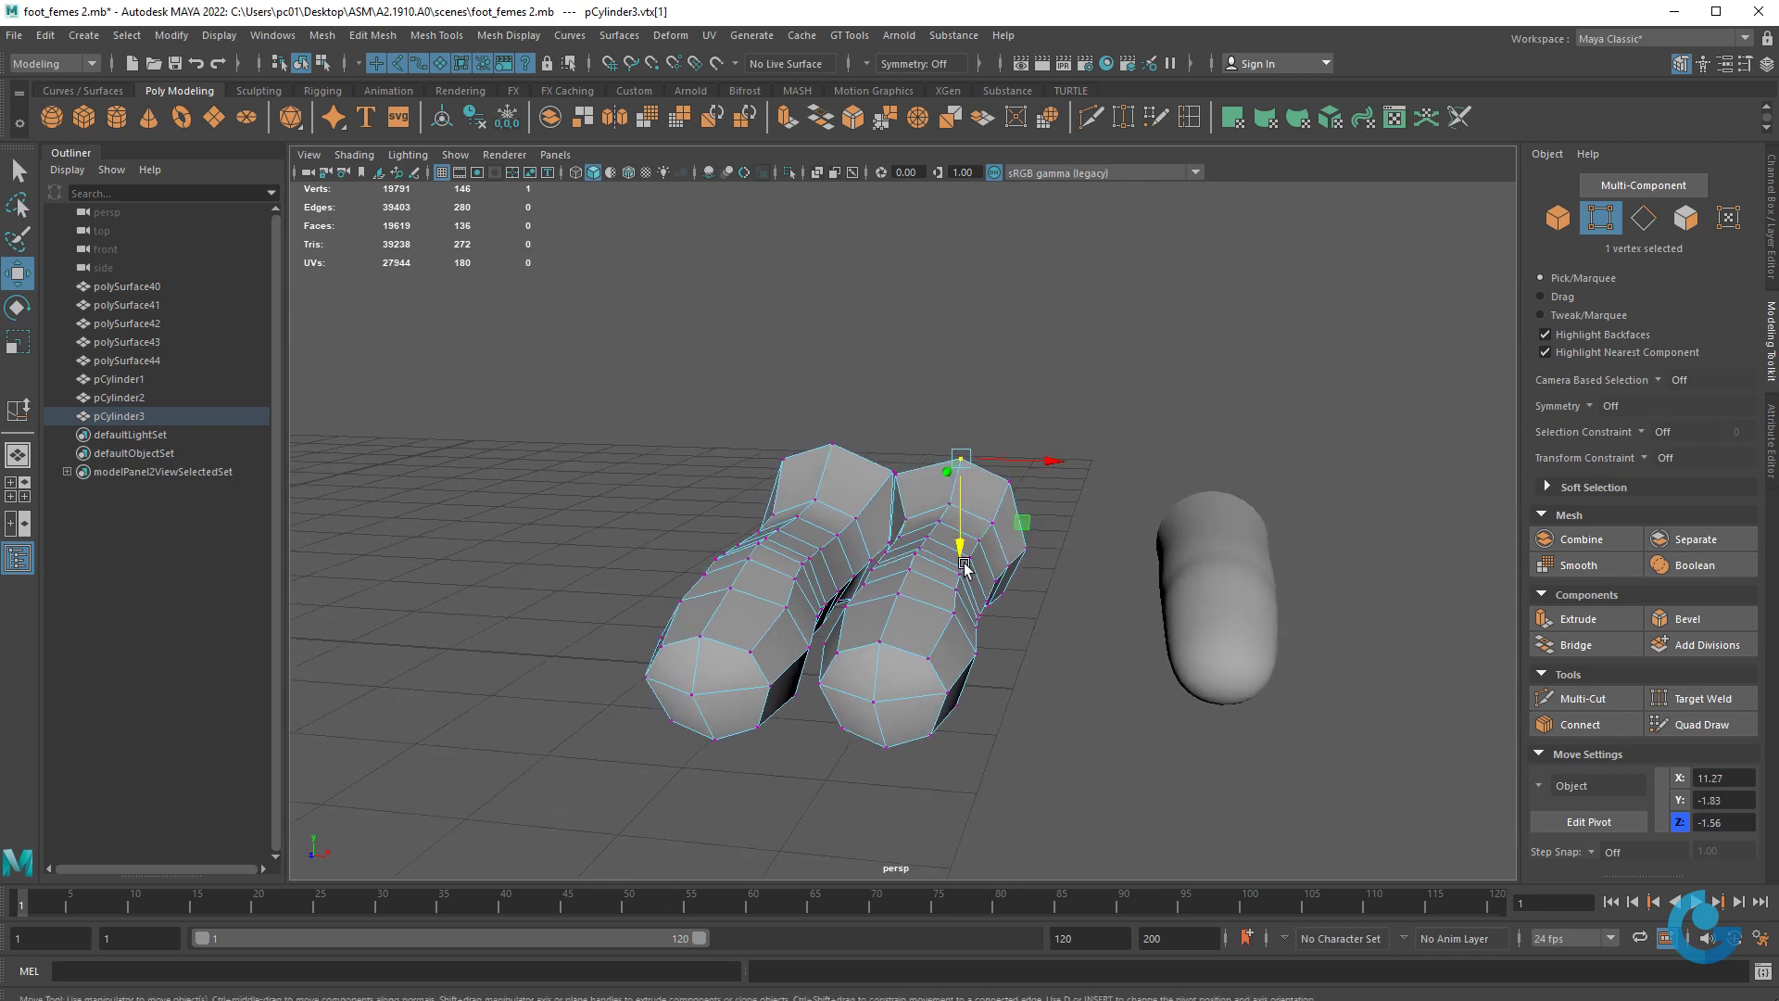
{"action": "left_click_drag", "start_coordinate": [964, 567], "coordinate": [923, 601], "text": "alt"}
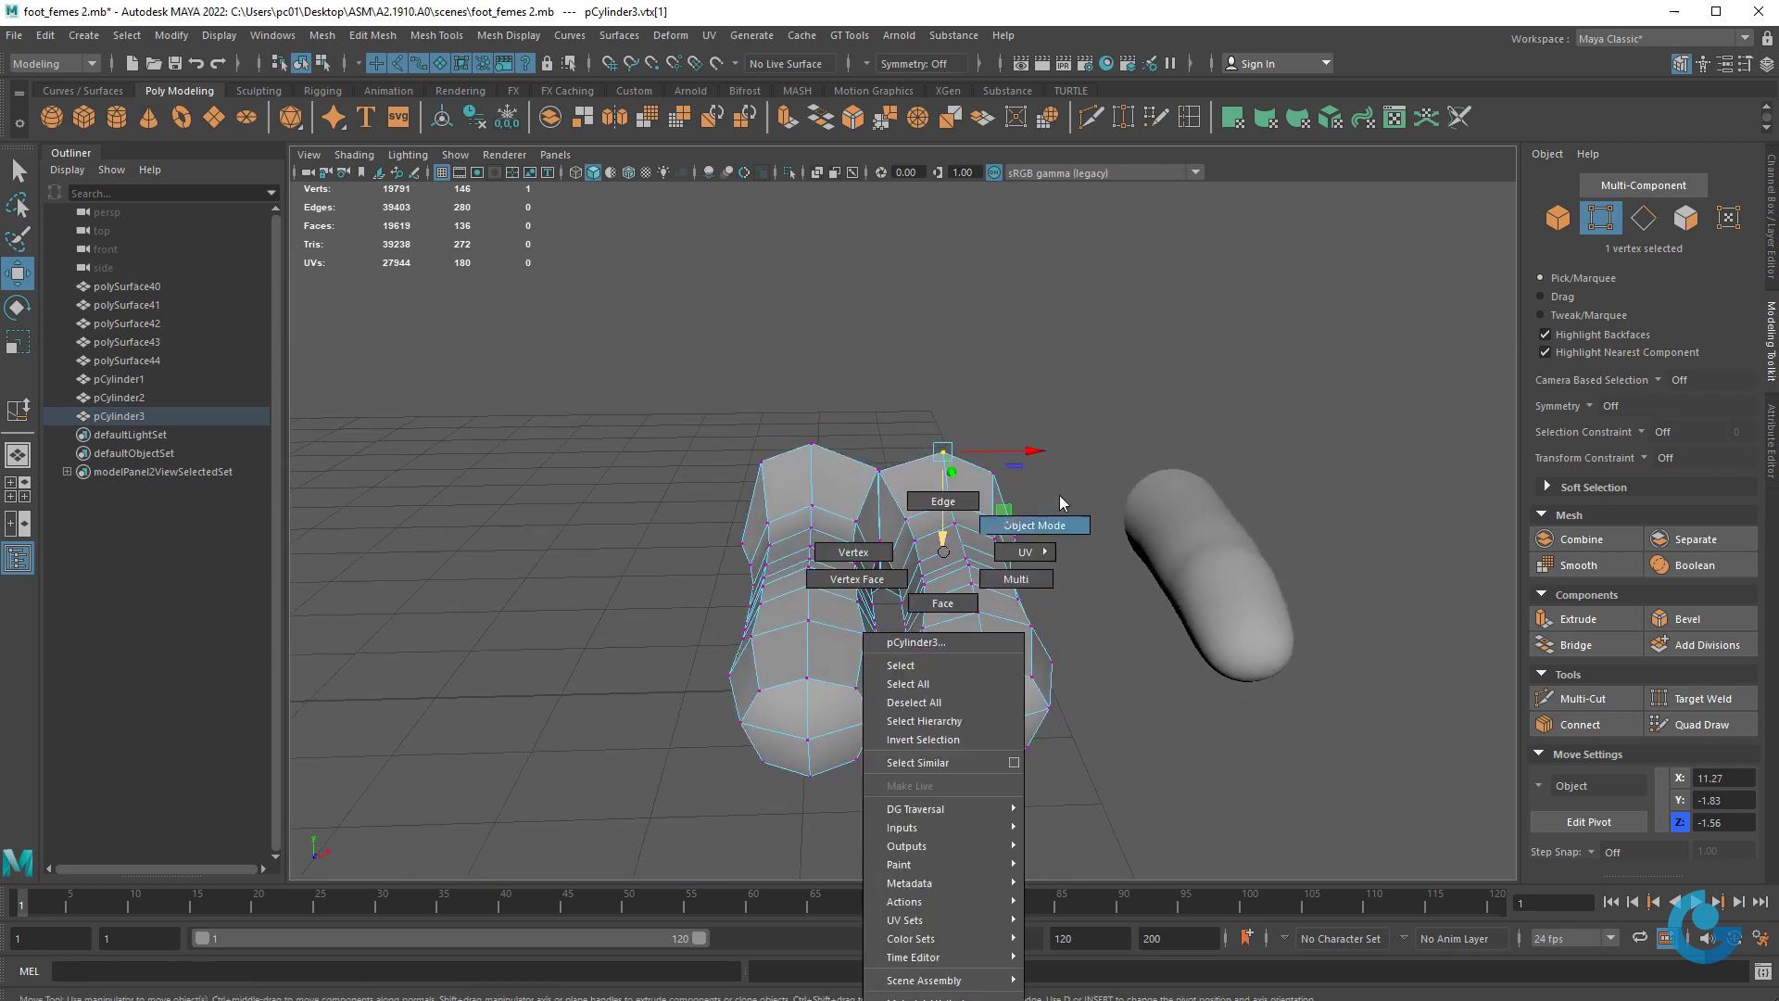
- Return to object mode and show both cylinders with smooth preview (3)
{"action": "right_click_drag", "start_coordinate": [888, 498], "coordinate": [1051, 524]}
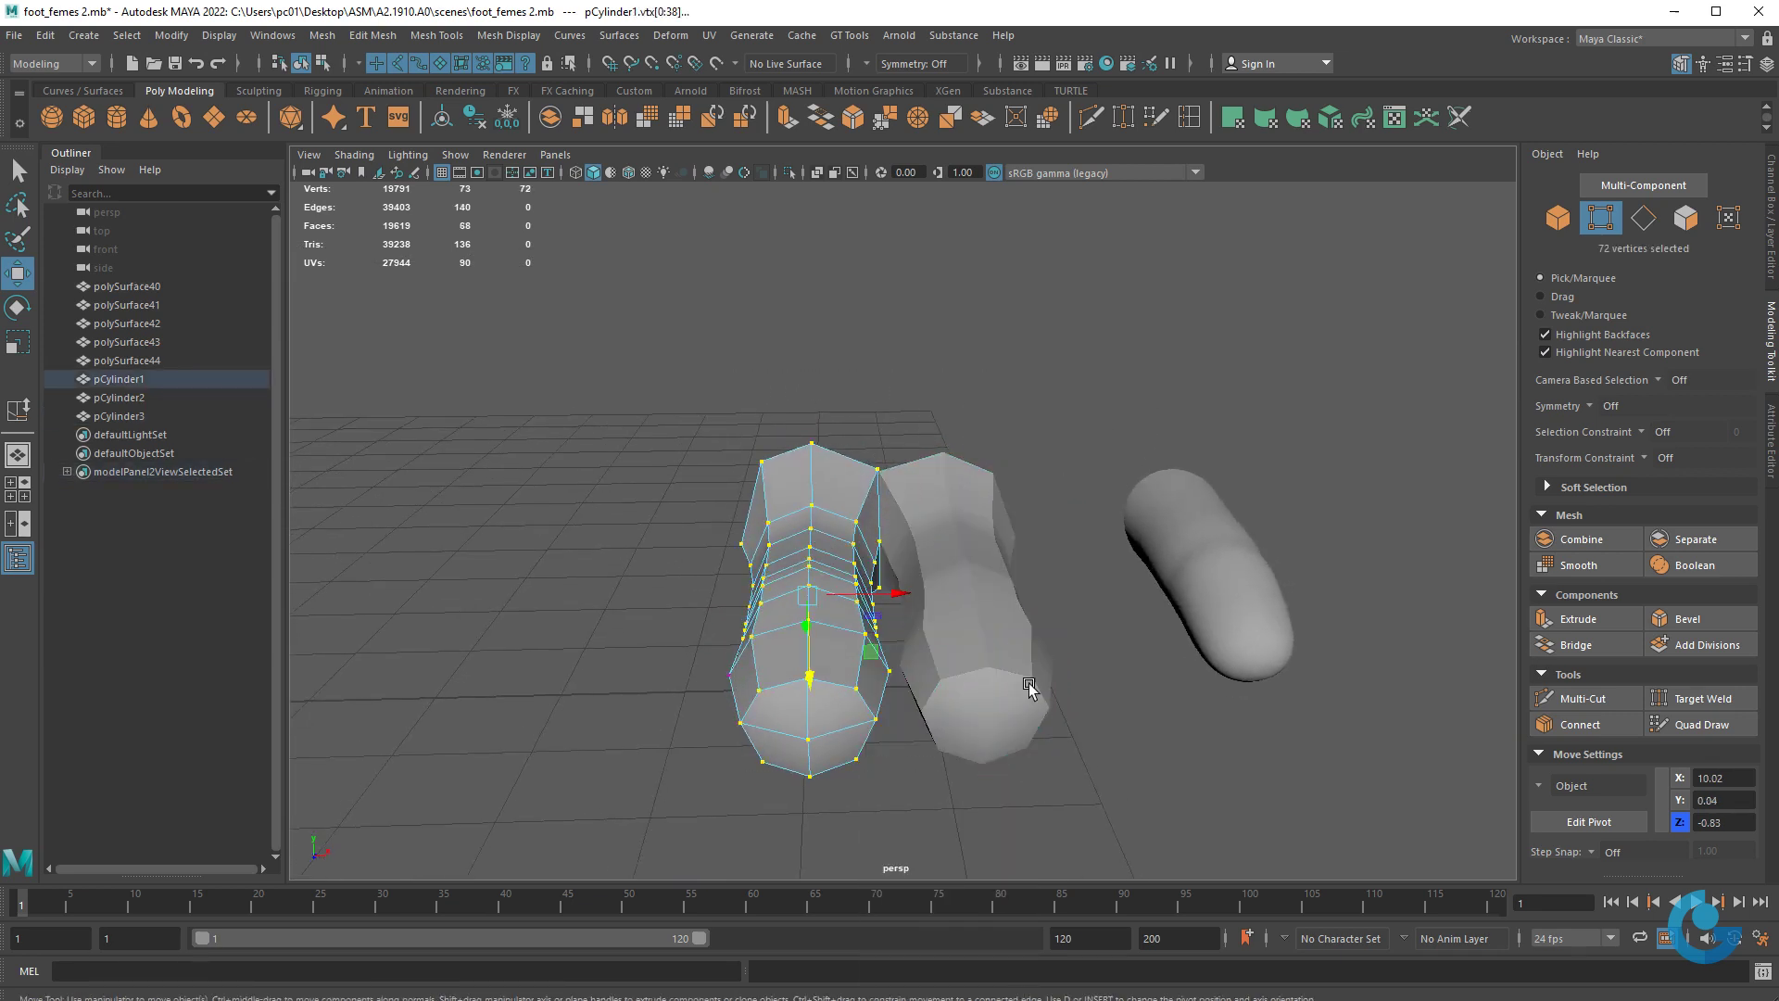
{"action": "left_click", "coordinate": [933, 633]}
{"action": "right_click_drag", "start_coordinate": [878, 452], "coordinate": [877, 399]}
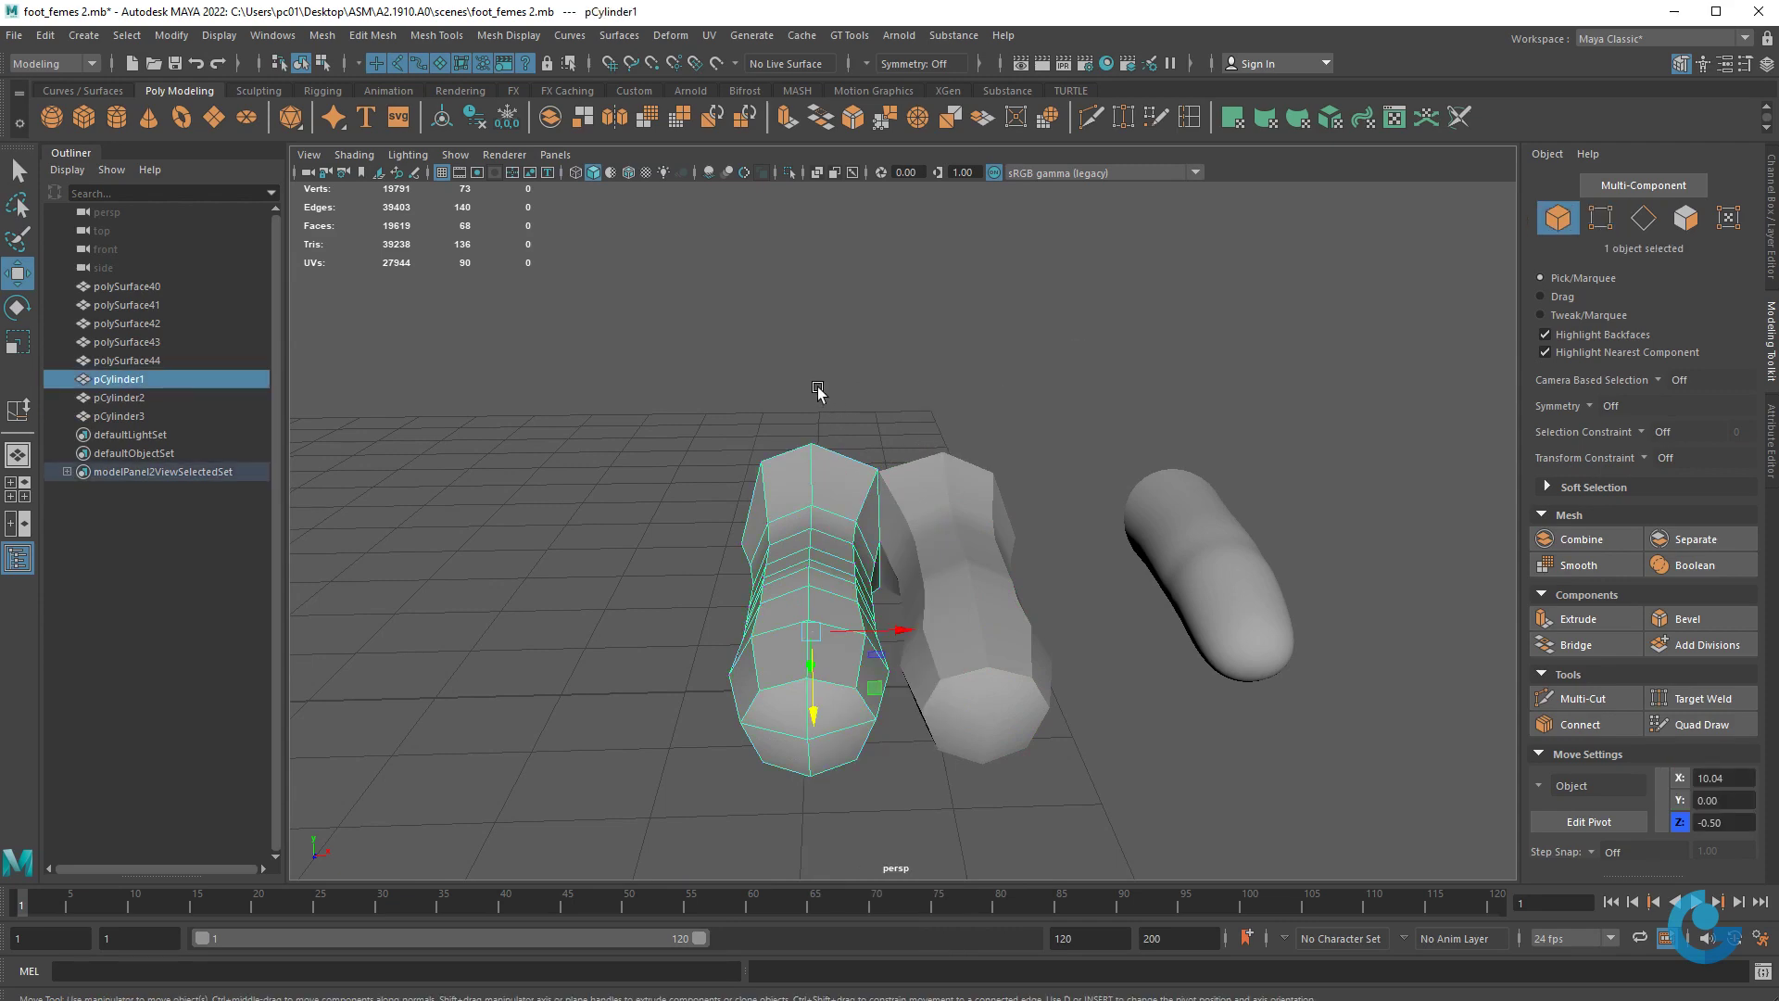
{"action": "left_click", "coordinate": [1019, 549], "text": "shift"}
{"action": "key", "text": "3"}
{"action": "left_click", "coordinate": [1014, 554]}
{"action": "mouse_move", "coordinate": [992, 655]}
{"action": "left_mouse_down", "text": "alt"}
{"action": "mouse_move", "coordinate": [812, 567]}
{"action": "mouse_move", "coordinate": [961, 580]}
{"action": "mouse_move", "coordinate": [1018, 517]}
{"action": "left_mouse_up", "text": "alt"}
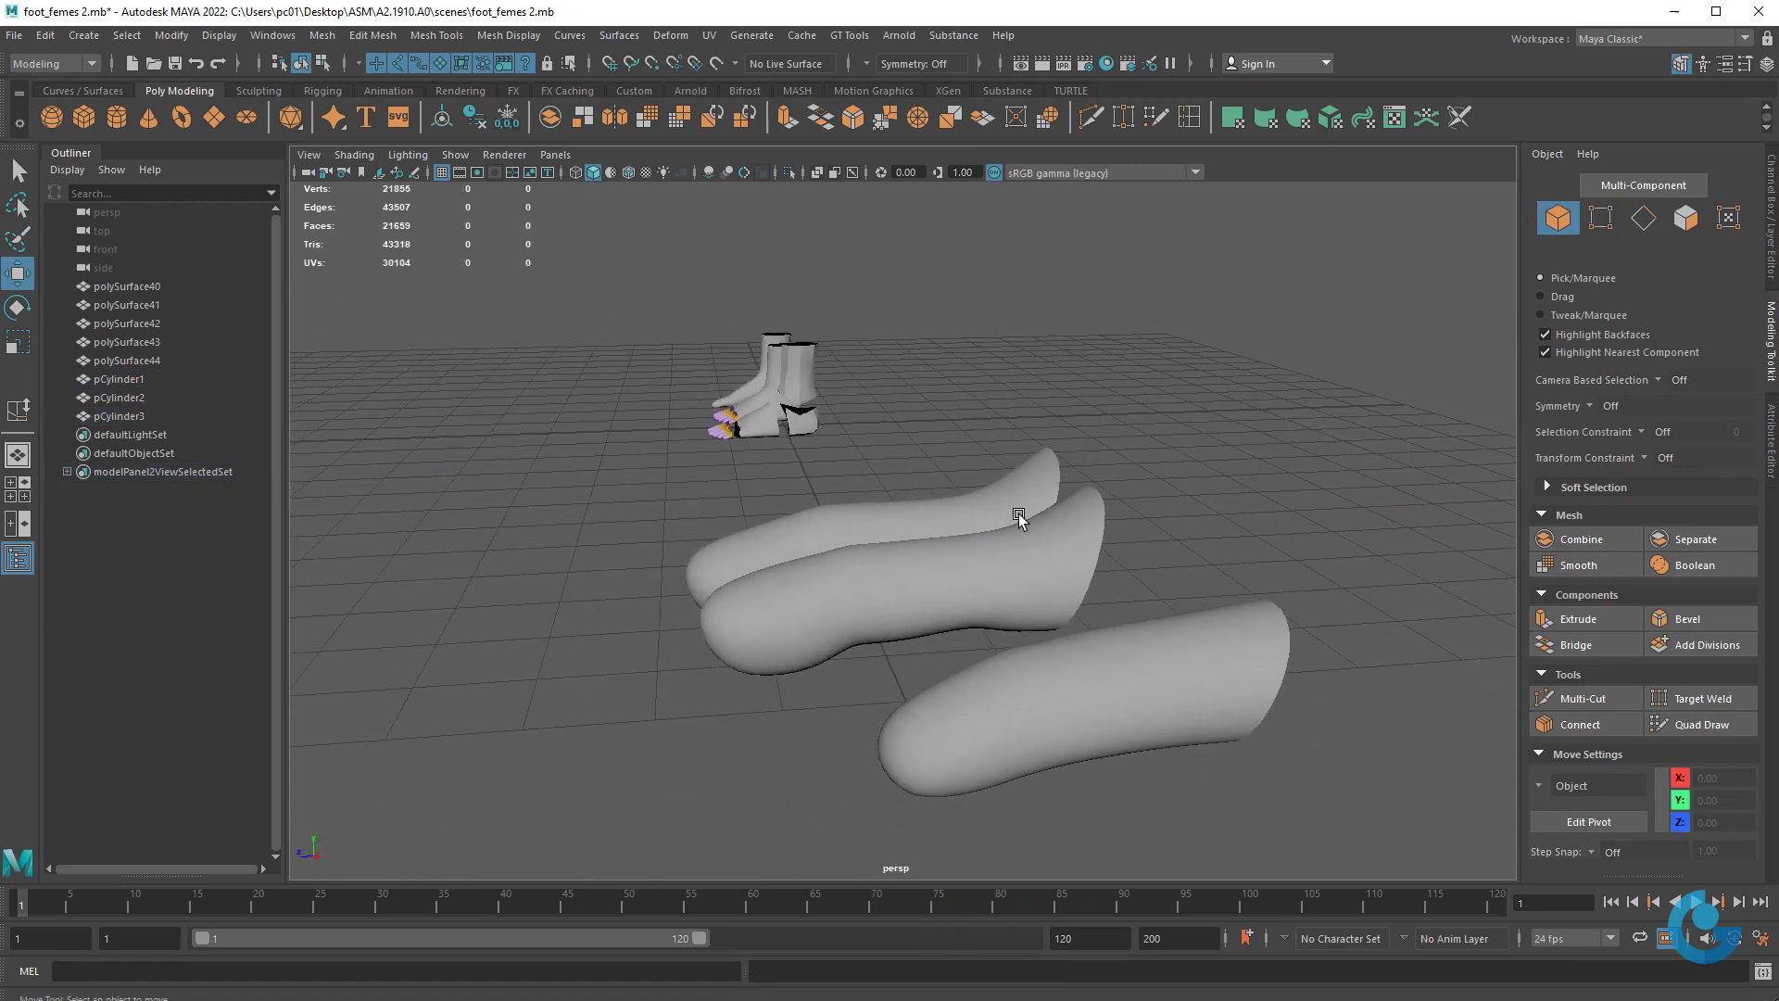
- Select pCylinder1, show its low-poly cage, and switch to edge editing
{"action": "mouse_move", "coordinate": [773, 578]}
{"action": "left_mouse_down", "text": "alt"}
{"action": "mouse_move", "coordinate": [806, 695]}
{"action": "mouse_move", "coordinate": [1013, 624]}
{"action": "mouse_move", "coordinate": [1128, 627]}
{"action": "mouse_move", "coordinate": [970, 651]}
{"action": "left_mouse_up", "text": "alt"}
{"action": "right_click_drag", "start_coordinate": [969, 651], "coordinate": [1159, 707], "text": "alt"}
{"action": "left_click", "coordinate": [825, 648]}
{"action": "mouse_move", "coordinate": [826, 648]}
{"action": "left_mouse_down", "text": "alt"}
{"action": "mouse_move", "coordinate": [667, 667]}
{"action": "mouse_move", "coordinate": [793, 572]}
{"action": "left_mouse_up", "text": "alt"}
{"action": "right_click_drag", "start_coordinate": [793, 572], "coordinate": [1020, 591], "text": "alt"}
{"action": "key", "text": "1"}
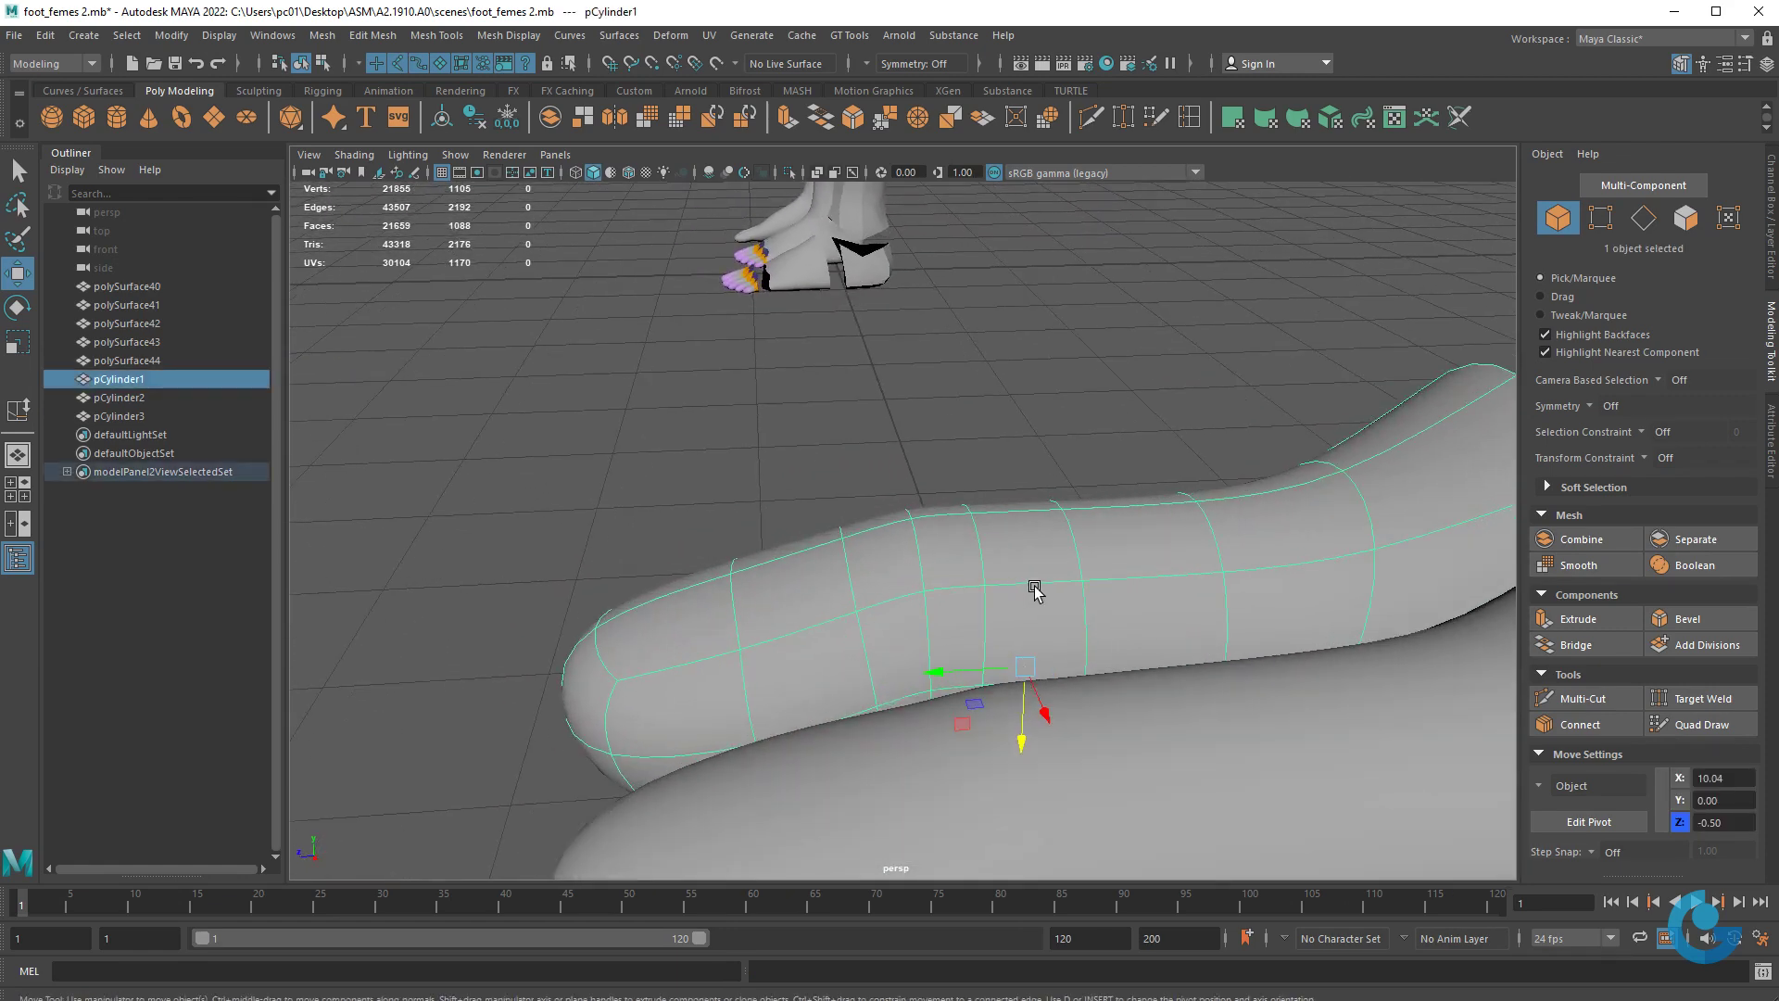
{"action": "left_click_drag", "start_coordinate": [964, 589], "coordinate": [1033, 582], "text": "alt"}
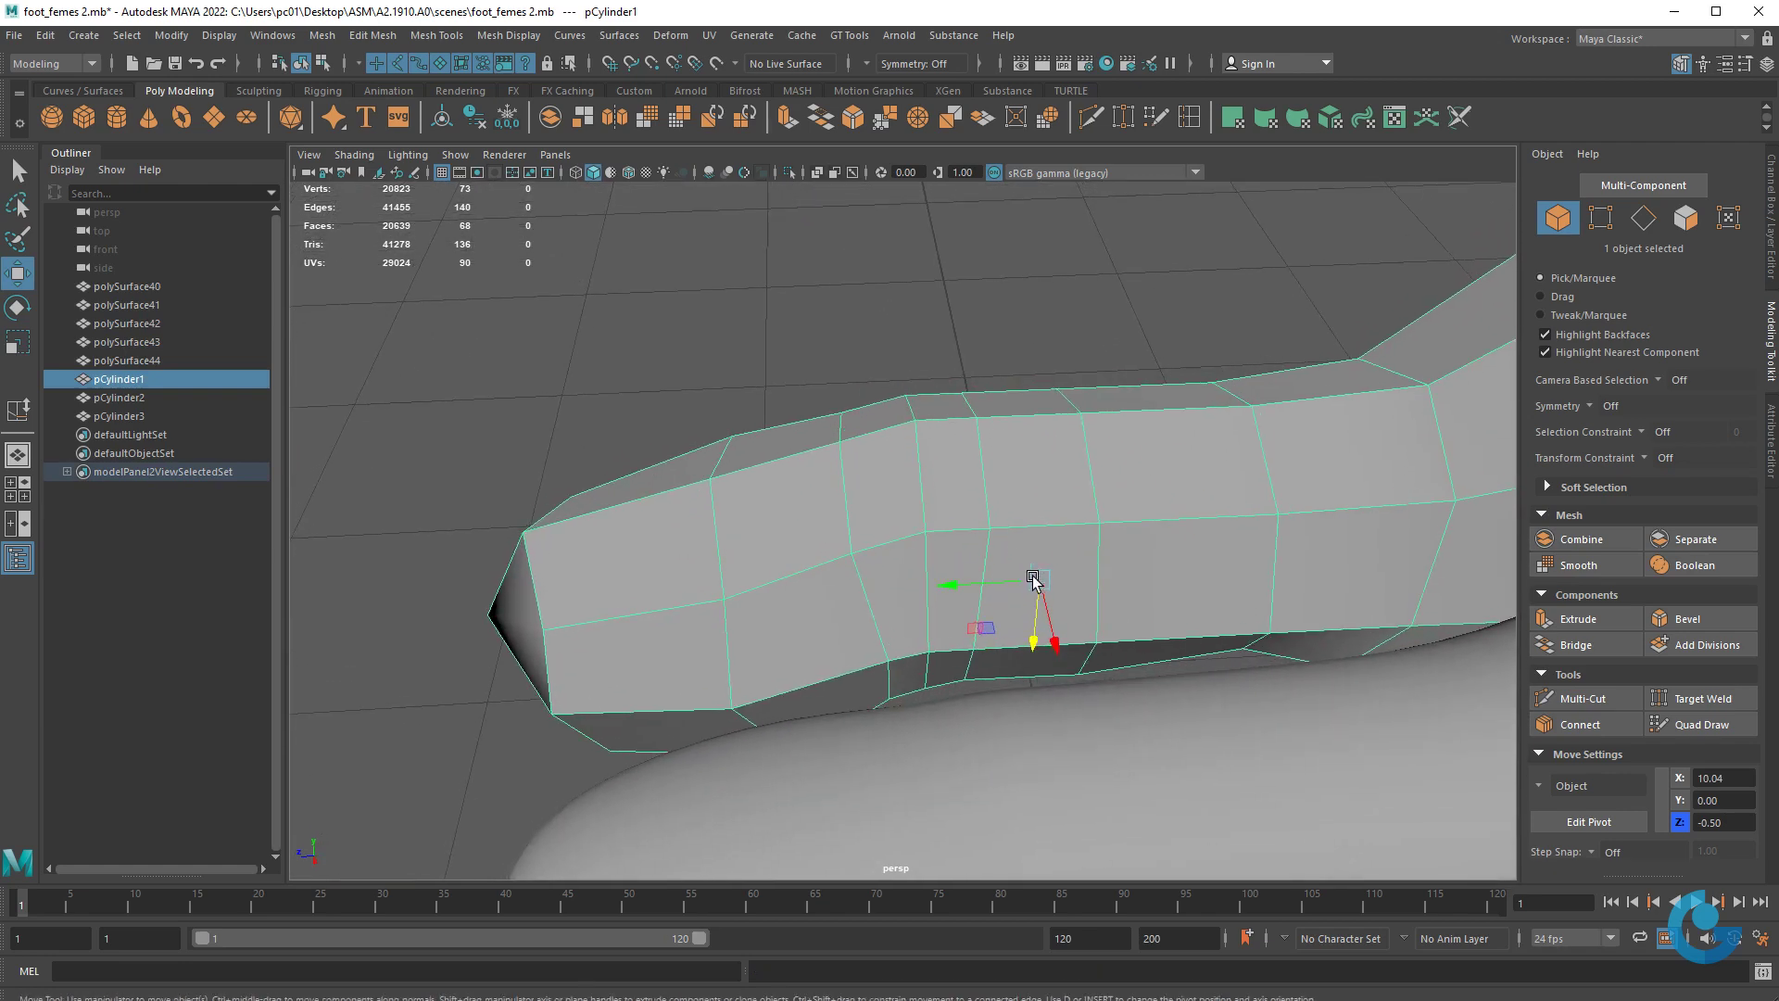
{"action": "right_click", "coordinate": [1031, 501]}
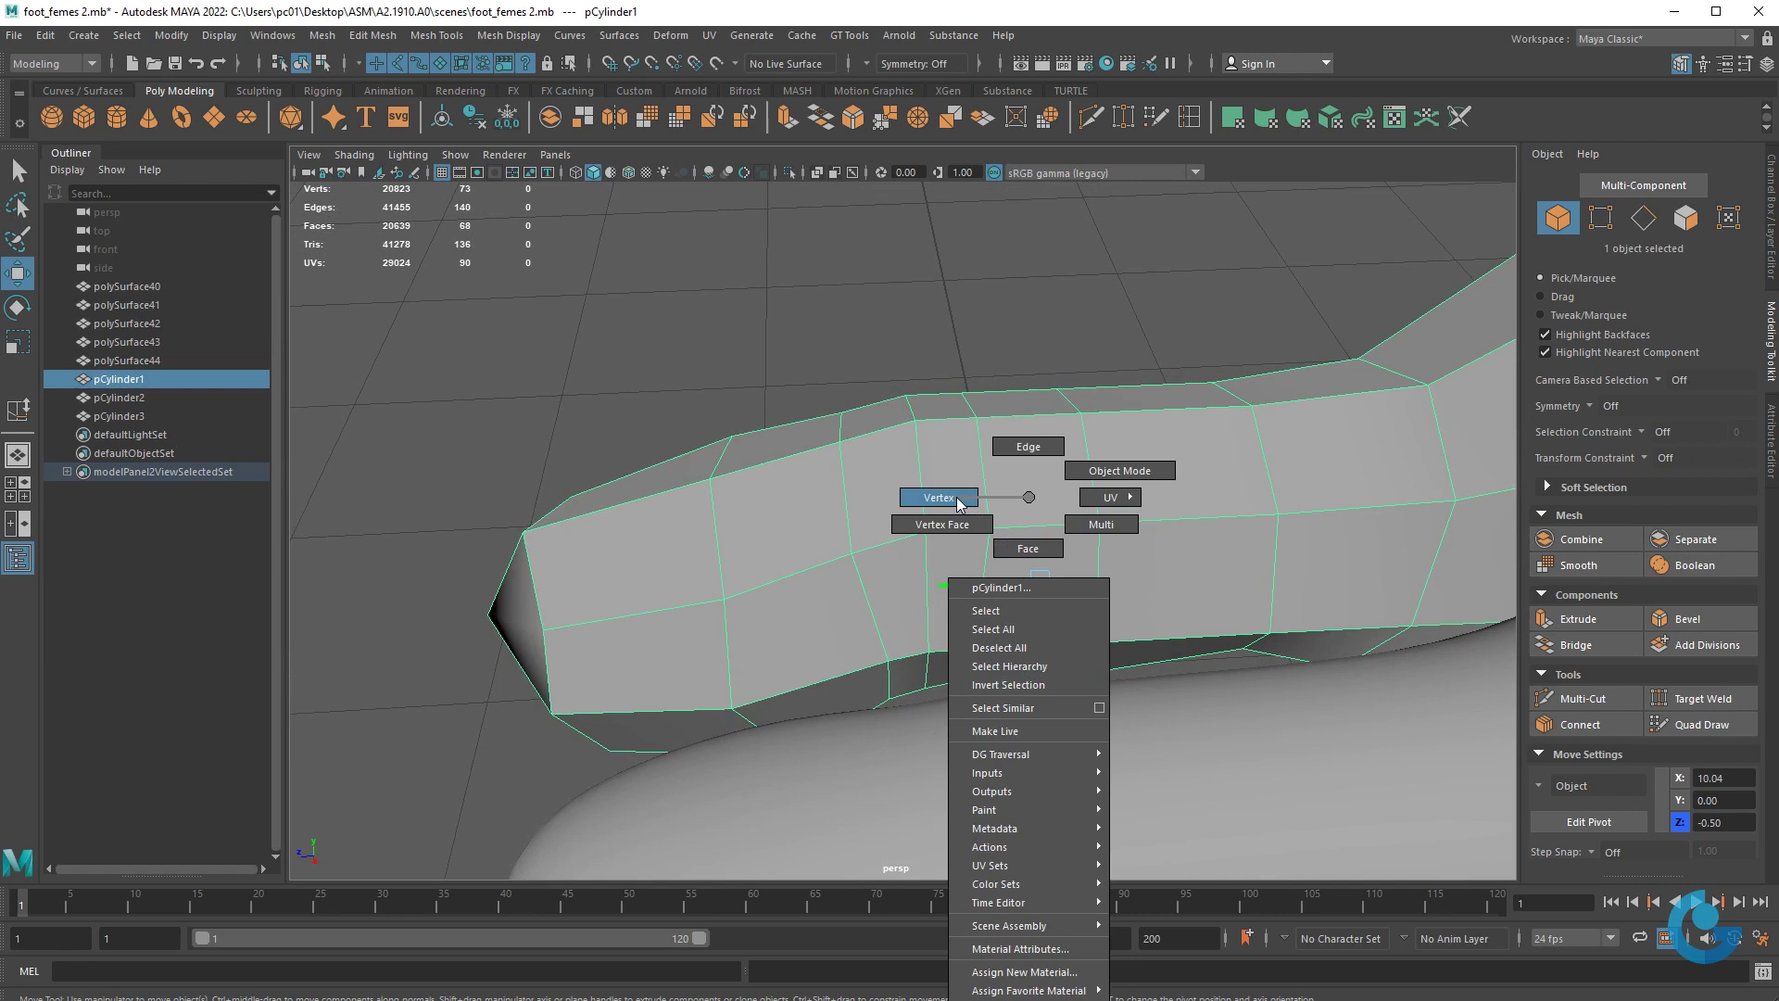
{"action": "left_click", "coordinate": [1028, 446]}
- Apply Edit Edge Flow to pCylinder1's edge loops and restore smooth preview
{"action": "left_click", "coordinate": [988, 468]}
{"action": "left_click_drag", "start_coordinate": [993, 528], "coordinate": [1043, 602], "text": "alt"}
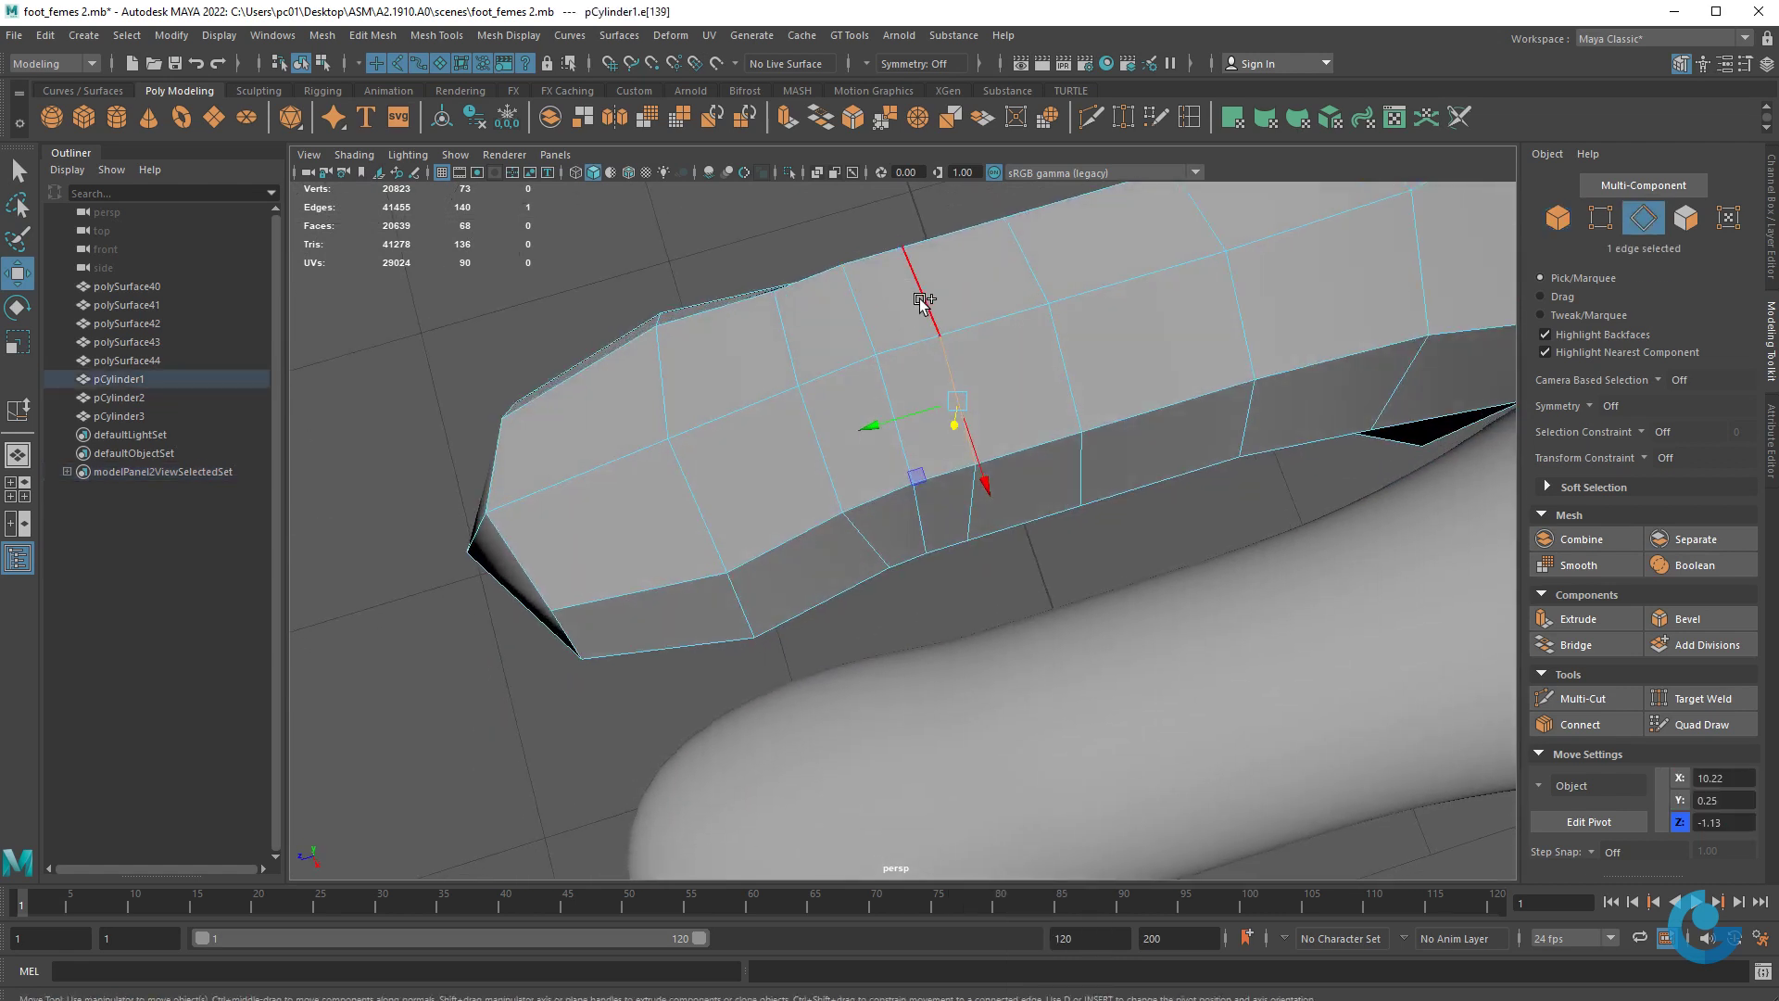
{"action": "left_click", "coordinate": [806, 338], "text": "shift"}
{"action": "left_click", "coordinate": [795, 385], "text": "shift"}
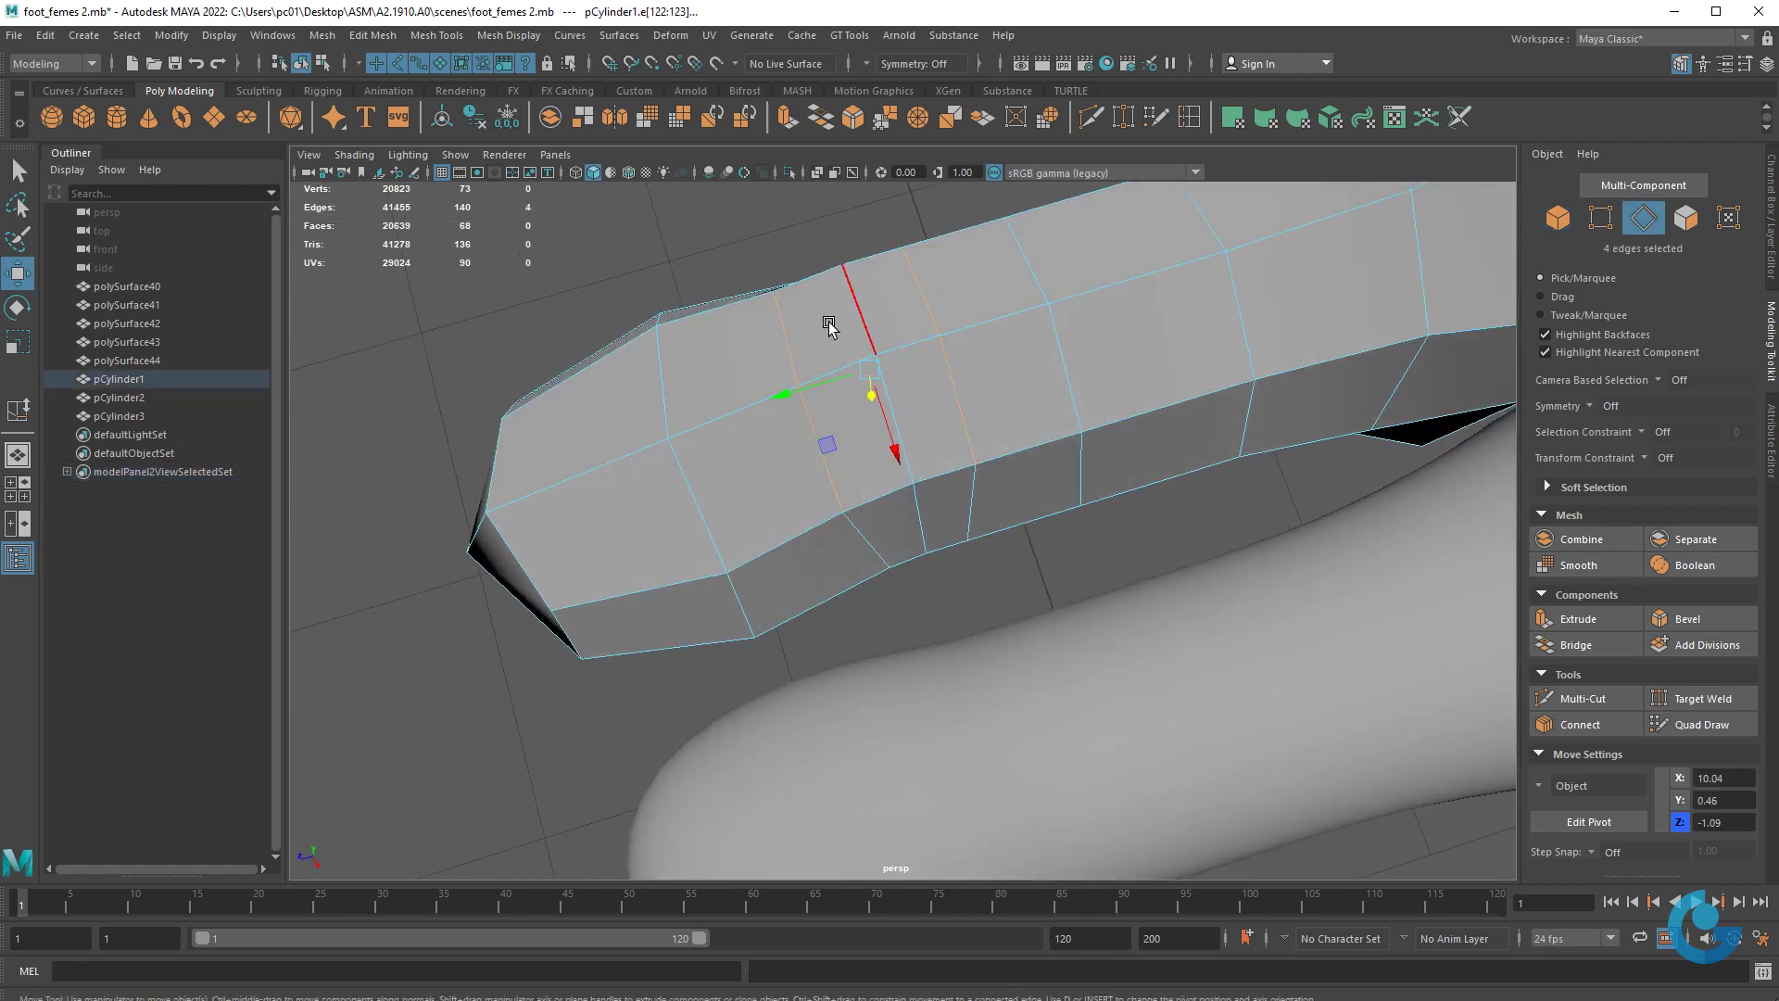
{"action": "left_click", "coordinate": [373, 35]}
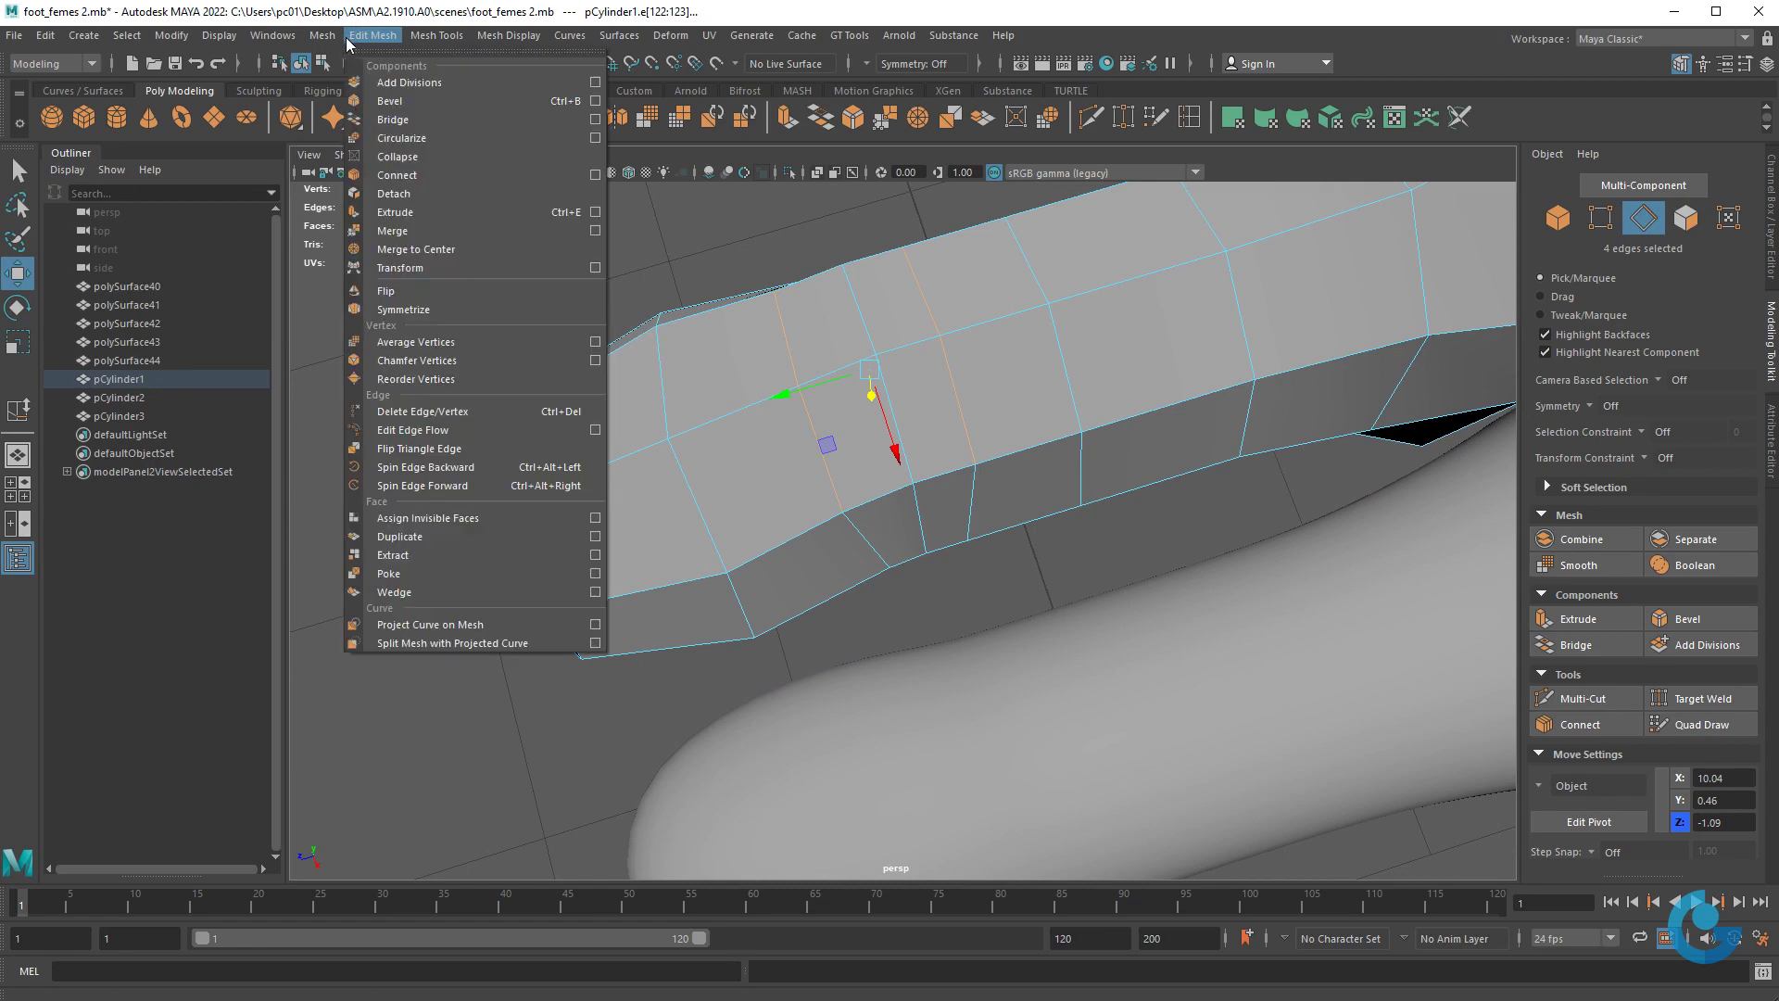
{"action": "left_click", "coordinate": [463, 433]}
{"action": "mouse_move", "coordinate": [882, 548]}
{"action": "left_mouse_down", "text": "alt"}
{"action": "mouse_move", "coordinate": [846, 449]}
{"action": "mouse_move", "coordinate": [1027, 587]}
{"action": "mouse_move", "coordinate": [969, 532]}
{"action": "mouse_move", "coordinate": [982, 516]}
{"action": "mouse_move", "coordinate": [881, 517]}
{"action": "mouse_move", "coordinate": [828, 483]}
{"action": "left_mouse_up", "text": "alt"}
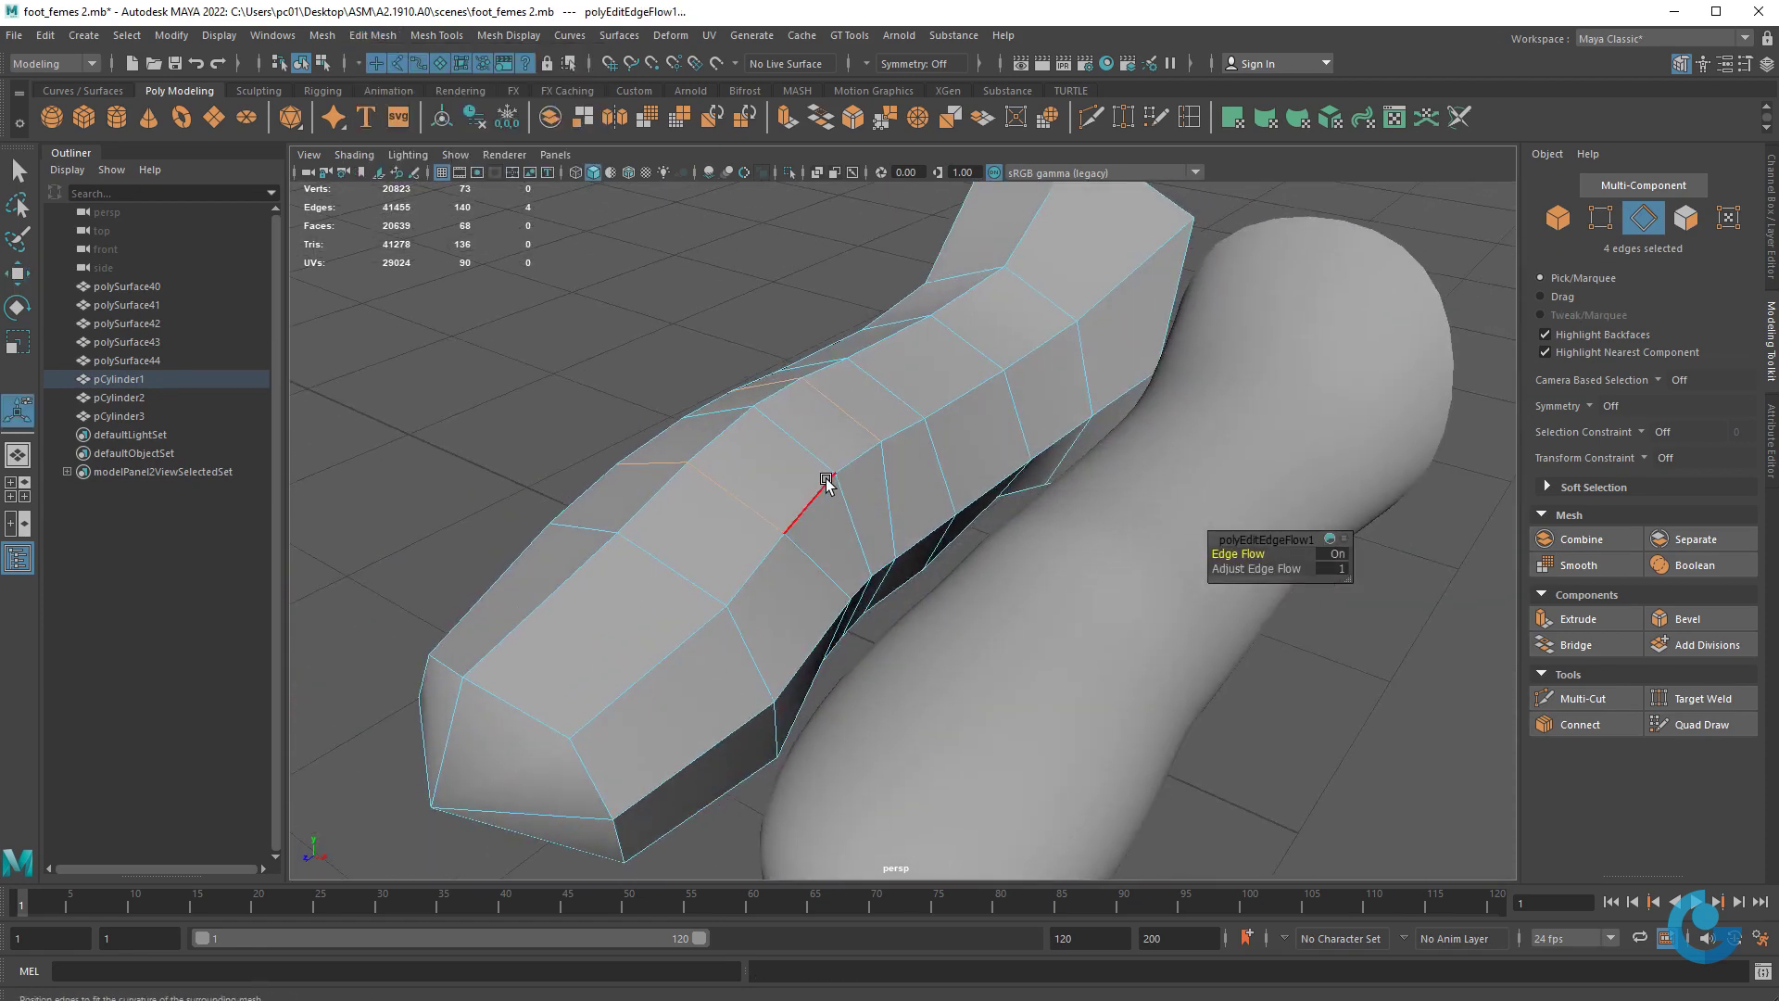
{"action": "key", "text": "3"}
{"action": "right_click_drag", "start_coordinate": [797, 522], "coordinate": [947, 456]}
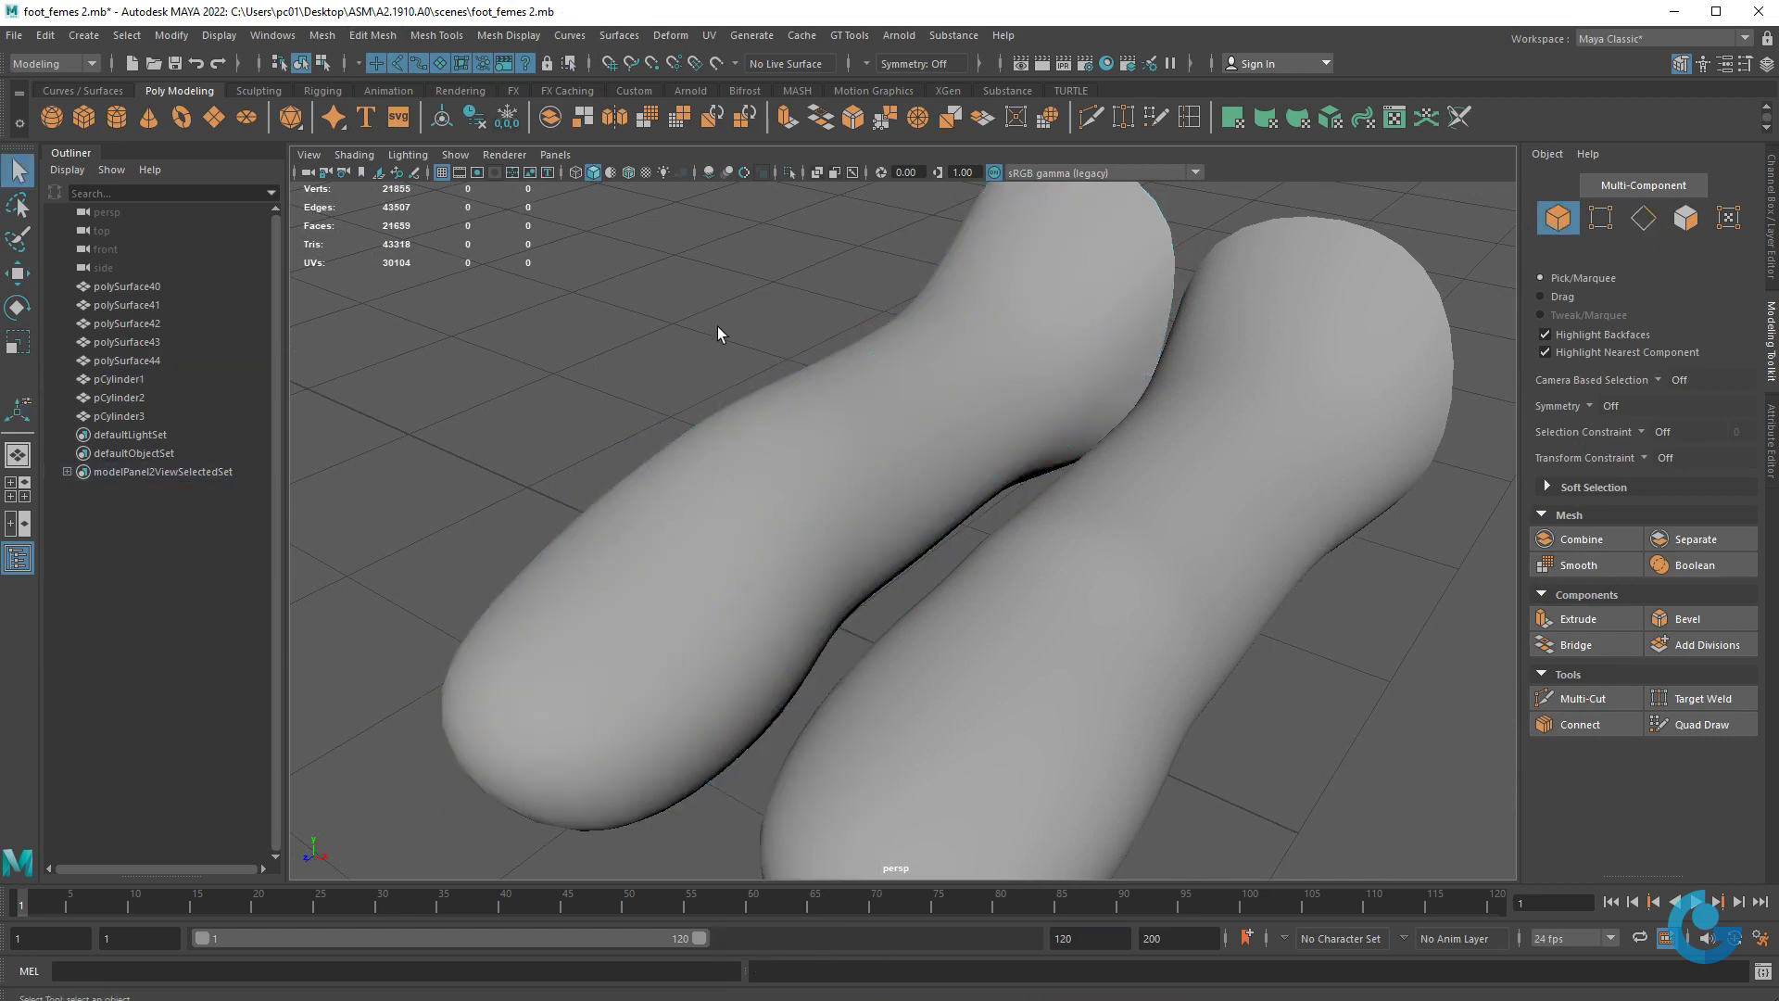
- Select the lower foot mesh pCylinder3 and switch to edge editing
{"action": "mouse_move", "coordinate": [717, 333]}
{"action": "left_mouse_down", "text": "alt"}
{"action": "mouse_move", "coordinate": [842, 528]}
{"action": "mouse_move", "coordinate": [953, 568]}
{"action": "mouse_move", "coordinate": [890, 528]}
{"action": "mouse_move", "coordinate": [1037, 496]}
{"action": "left_mouse_up", "text": "alt"}
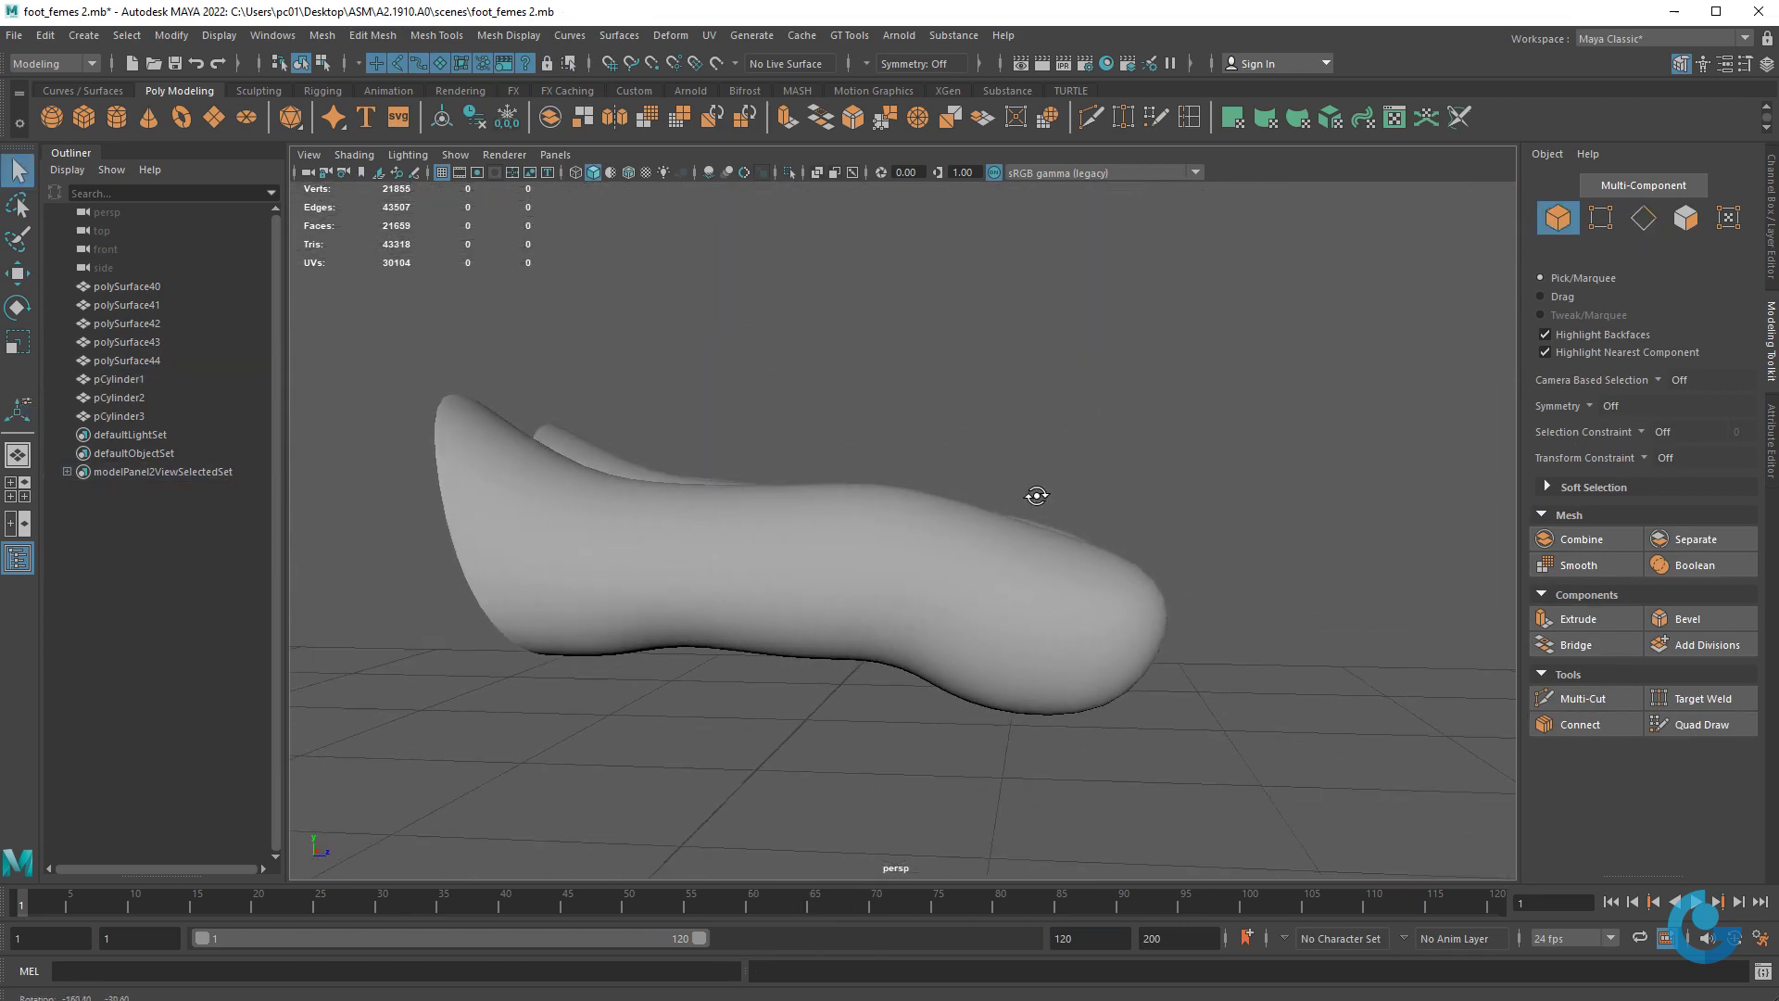
{"action": "mouse_move", "coordinate": [899, 655]}
{"action": "left_mouse_down", "text": "alt"}
{"action": "mouse_move", "coordinate": [643, 733]}
{"action": "mouse_move", "coordinate": [807, 664]}
{"action": "mouse_move", "coordinate": [1081, 587]}
{"action": "mouse_move", "coordinate": [916, 536]}
{"action": "left_mouse_up", "text": "alt"}
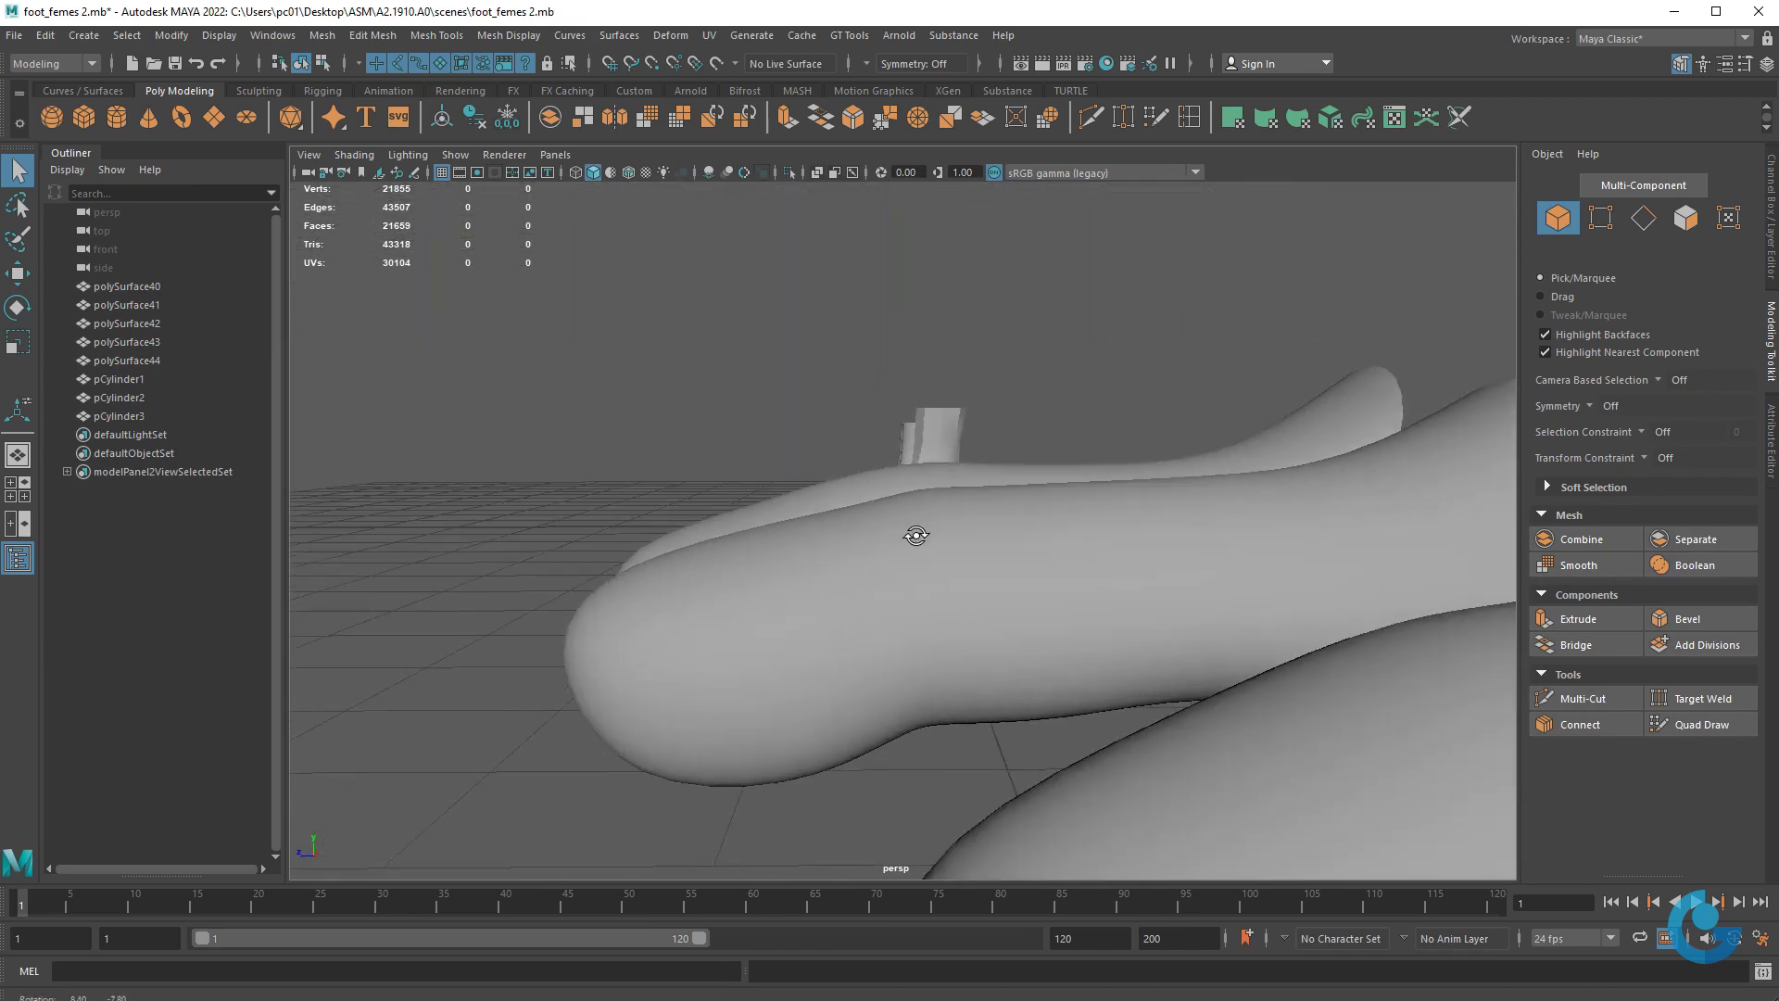
{"action": "scroll", "coordinate": [932, 553], "scroll_direction": "down", "scroll_amount": 3}
{"action": "left_click", "coordinate": [973, 582]}
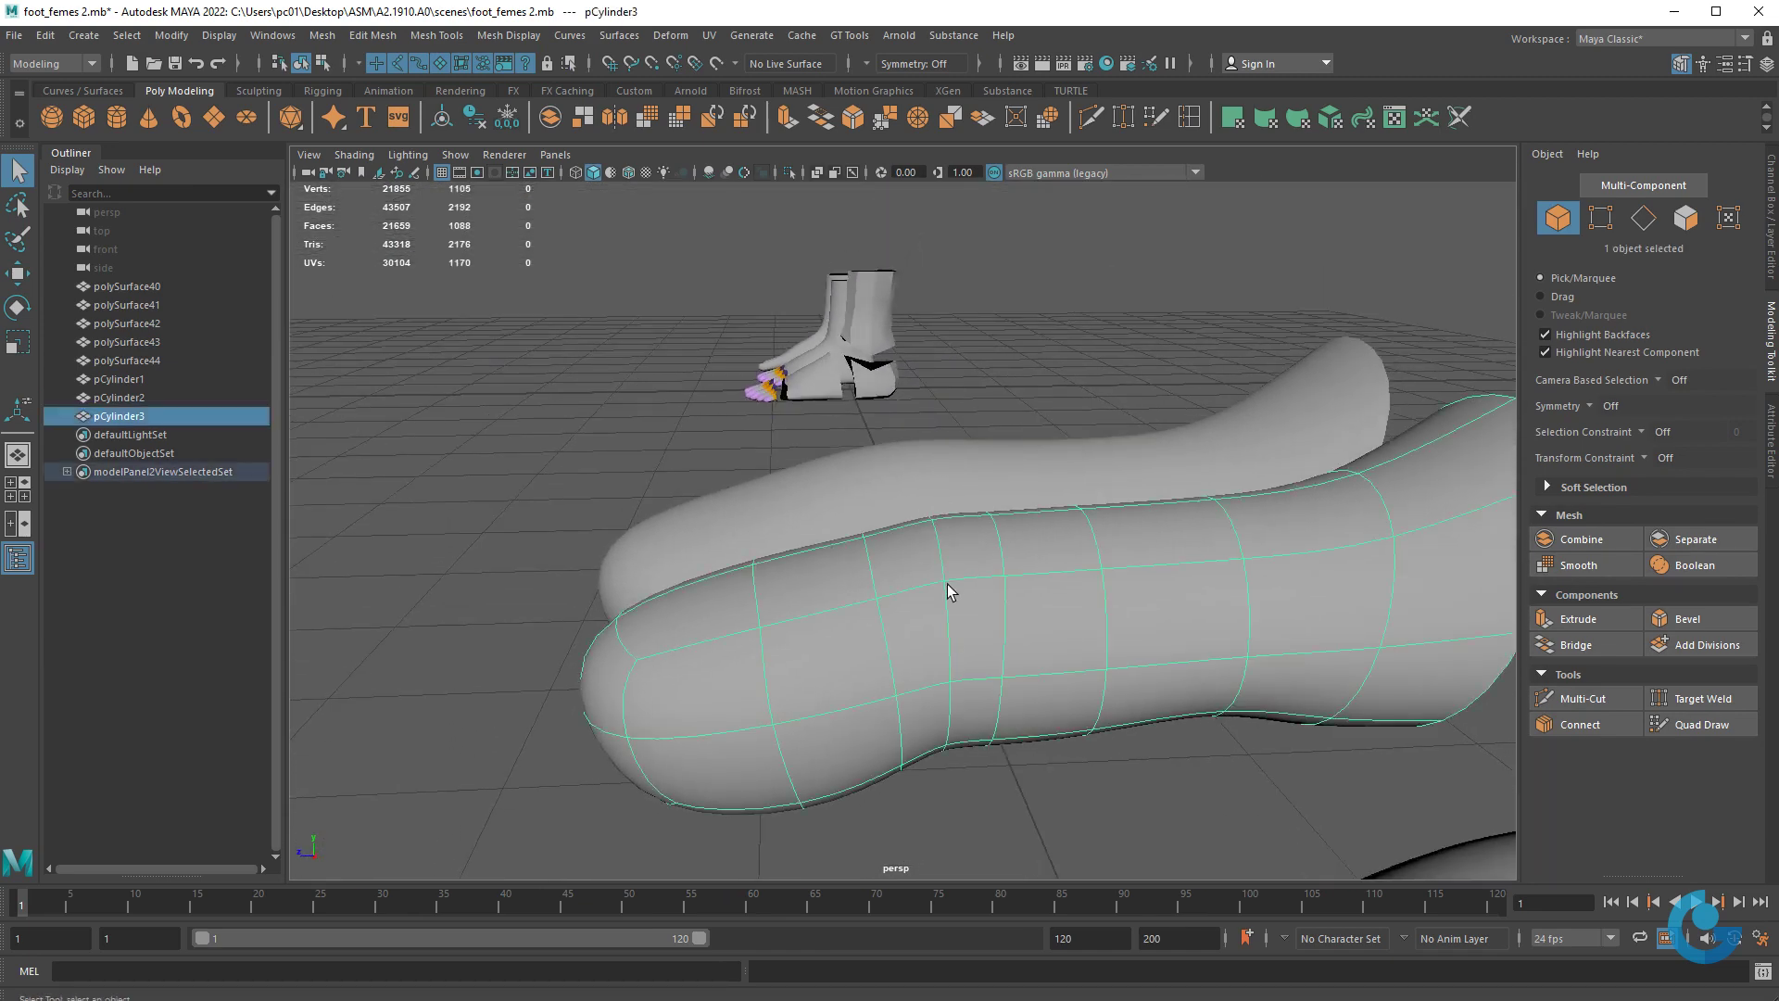
{"action": "key", "text": "F10"}
- Apply Edit Edge Flow to pCylinder3's edge loops and return to object mode
{"action": "left_click", "coordinate": [1005, 548]}
{"action": "left_click_drag", "start_coordinate": [1005, 547], "coordinate": [988, 705], "text": "alt"}
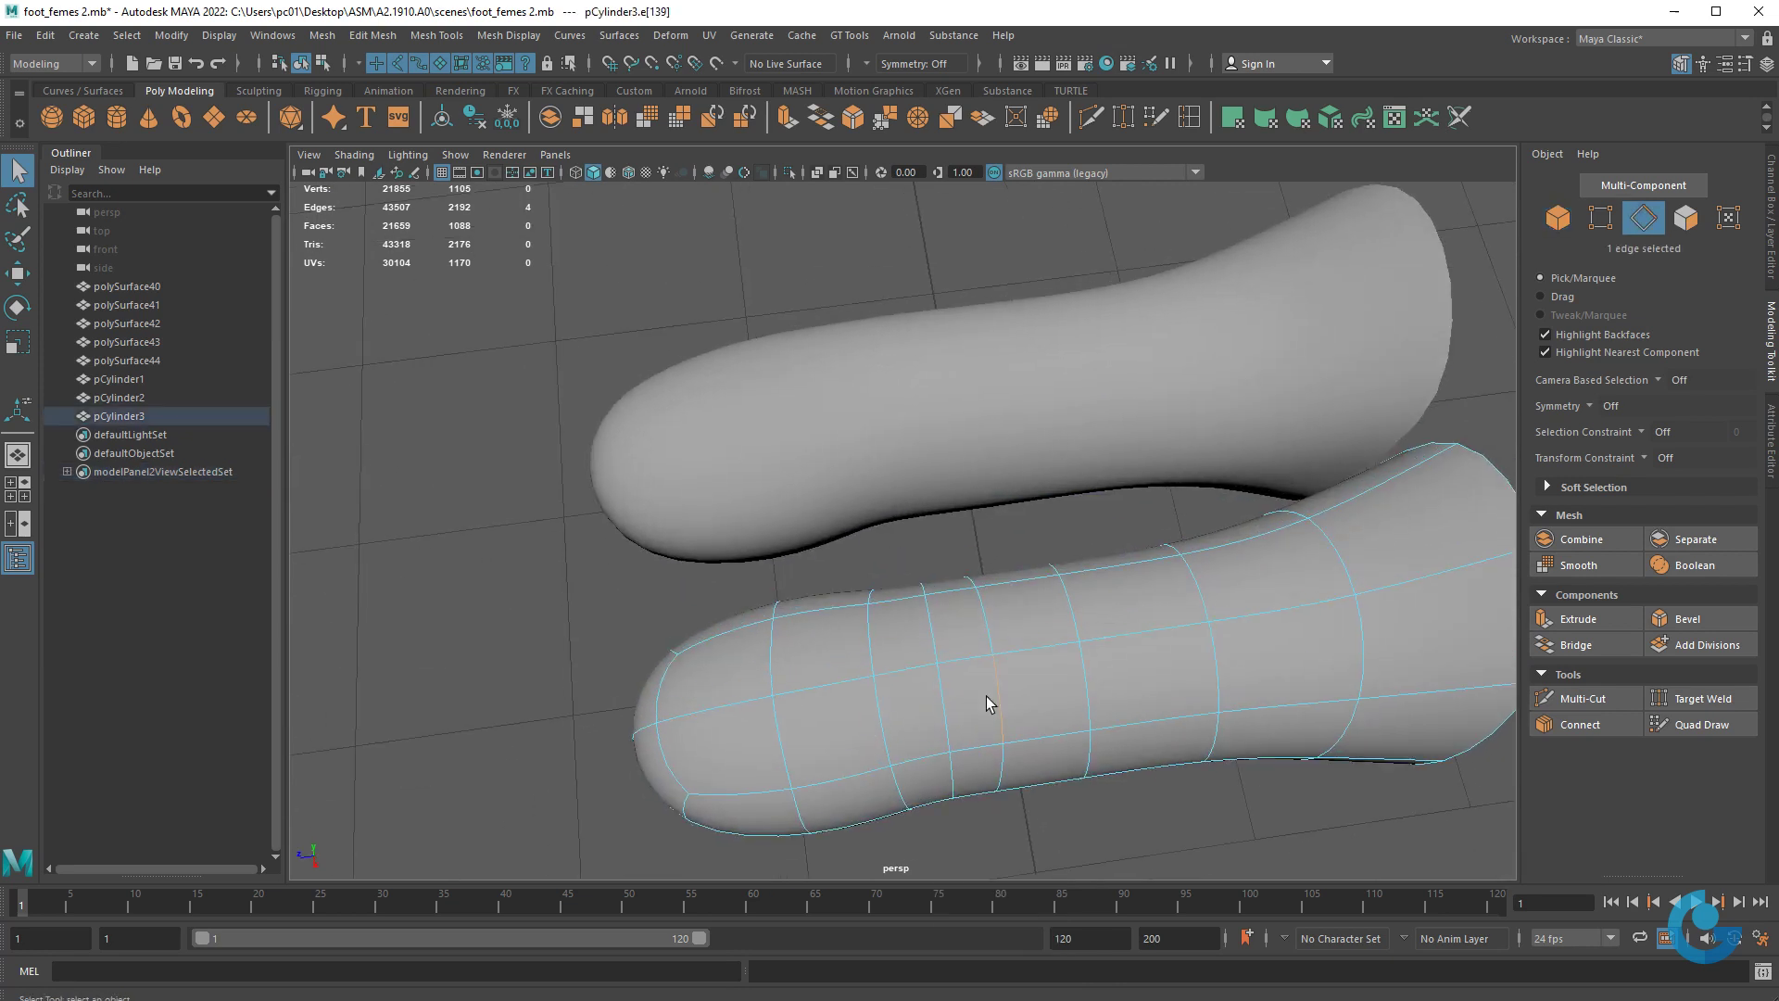
{"action": "left_click", "coordinate": [885, 739], "text": "shift"}
{"action": "key", "text": "shift+e"}
{"action": "left_click_drag", "start_coordinate": [1026, 707], "coordinate": [1033, 644], "text": "alt"}
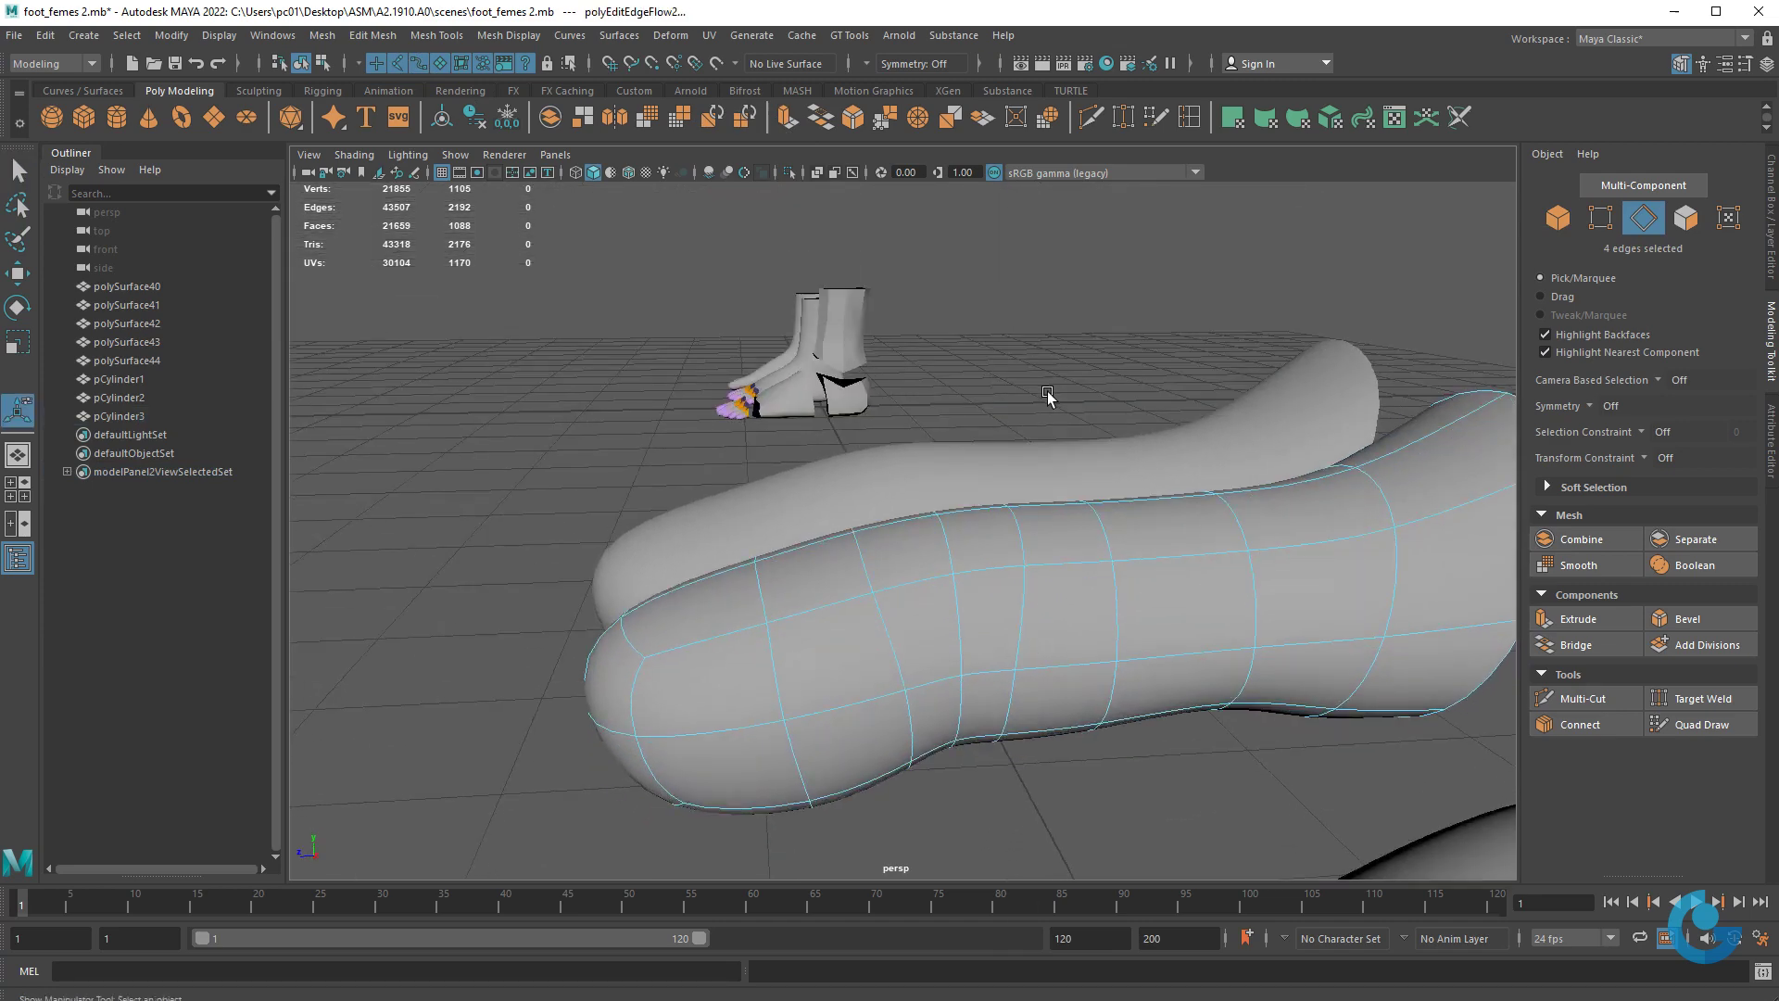
{"action": "left_click_drag", "start_coordinate": [1047, 396], "coordinate": [1251, 468], "text": "alt"}
{"action": "right_click_drag", "start_coordinate": [1251, 468], "coordinate": [1316, 464]}
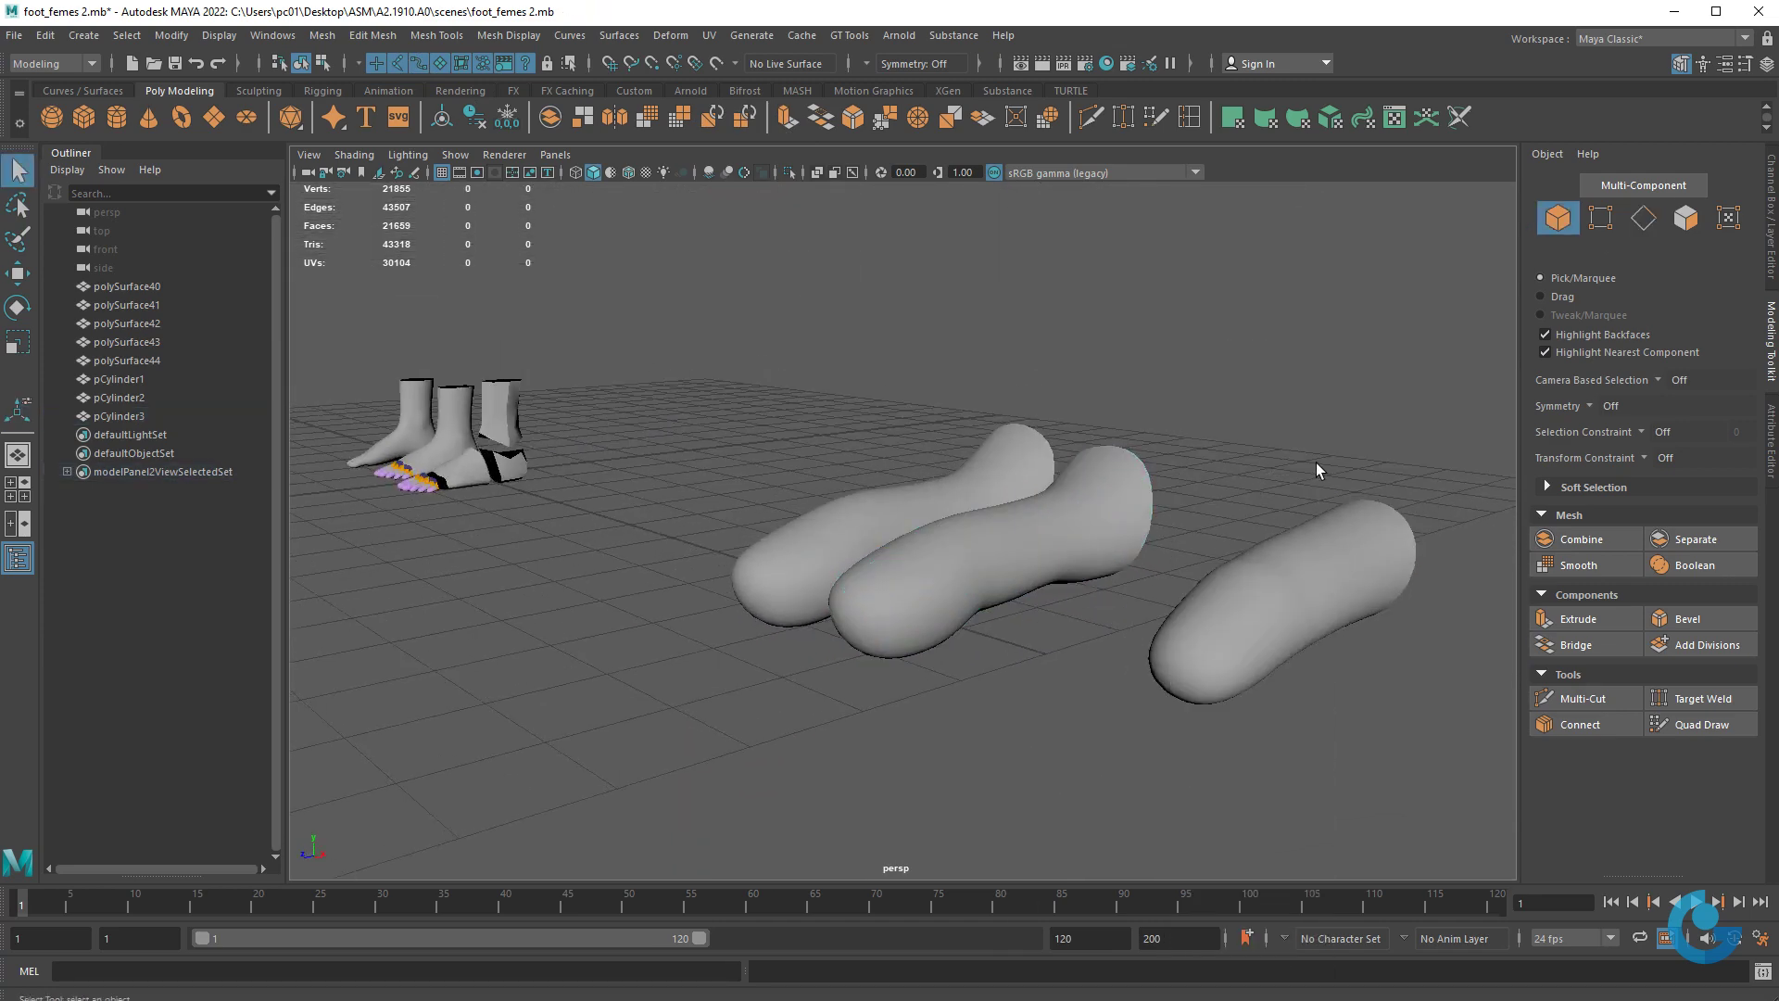
{"action": "mouse_move", "coordinate": [1316, 464]}
{"action": "left_mouse_down", "text": "alt"}
{"action": "mouse_move", "coordinate": [1192, 603]}
{"action": "mouse_move", "coordinate": [1263, 616]}
{"action": "mouse_move", "coordinate": [1187, 636]}
{"action": "mouse_move", "coordinate": [1059, 597]}
{"action": "mouse_move", "coordinate": [1148, 649]}
{"action": "mouse_move", "coordinate": [1104, 656]}
{"action": "left_mouse_up", "text": "alt"}
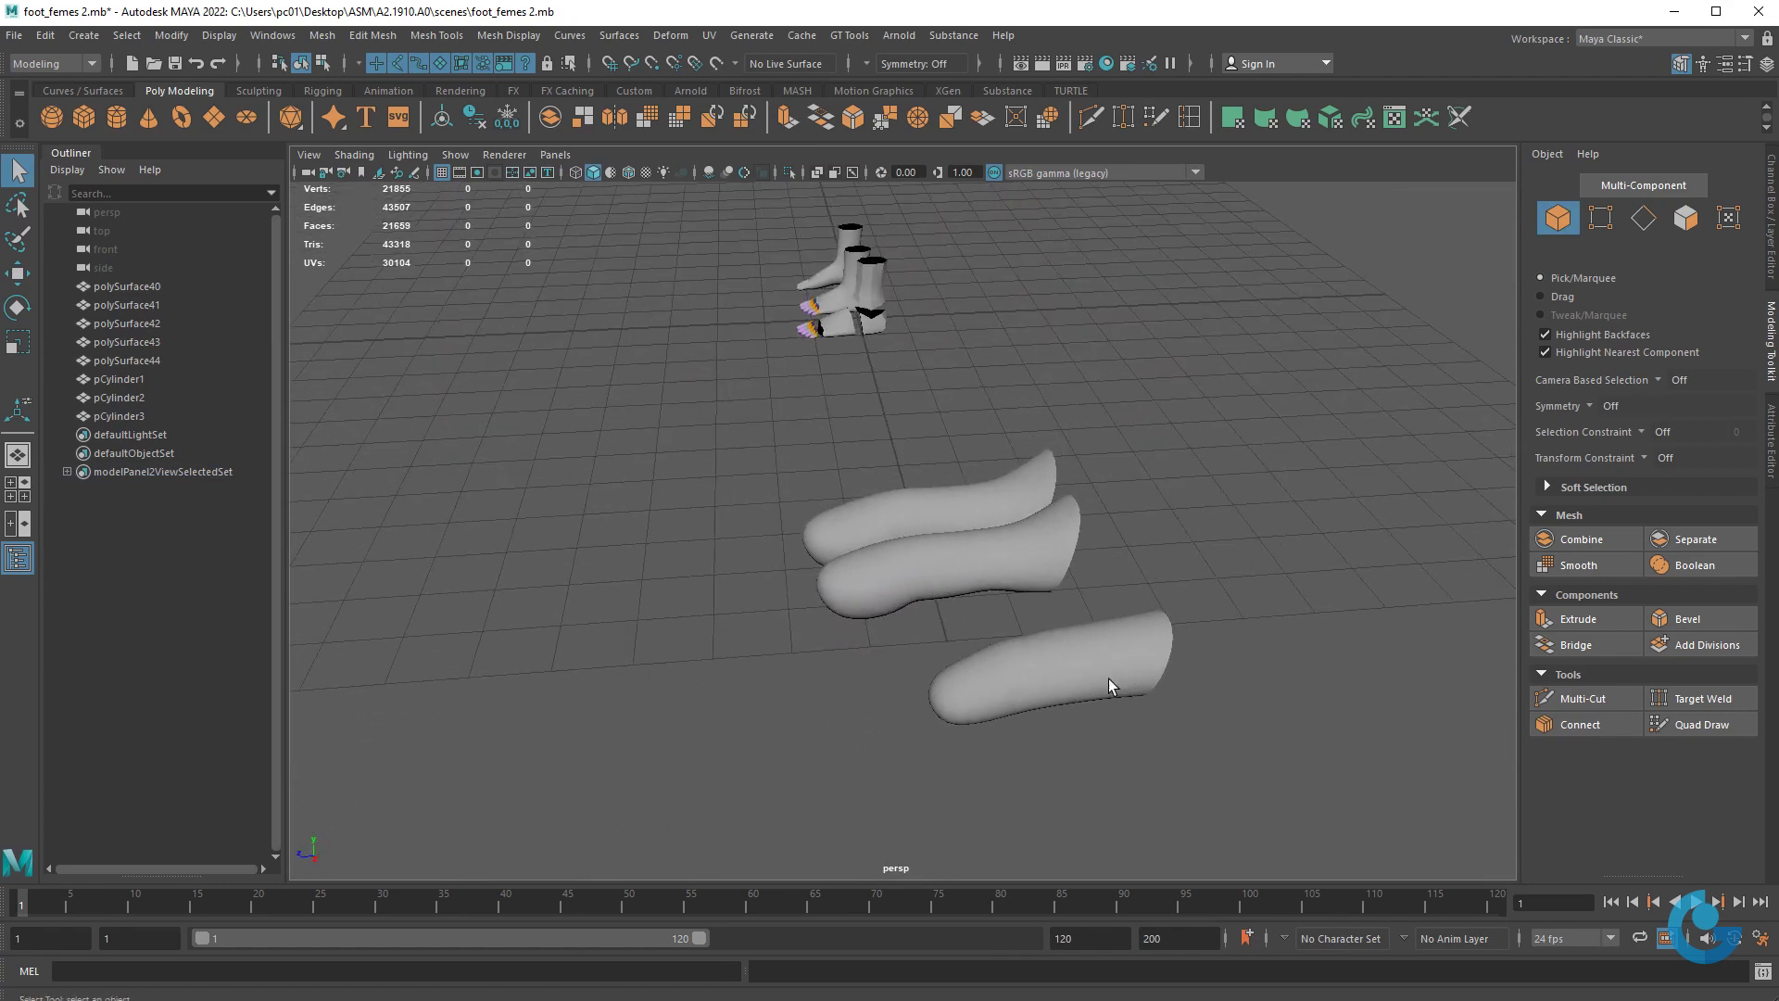
{"action": "scroll", "coordinate": [1243, 723], "scroll_direction": "up", "scroll_amount": 2}
{"action": "scroll", "coordinate": [982, 504], "scroll_direction": "up", "scroll_amount": 3}
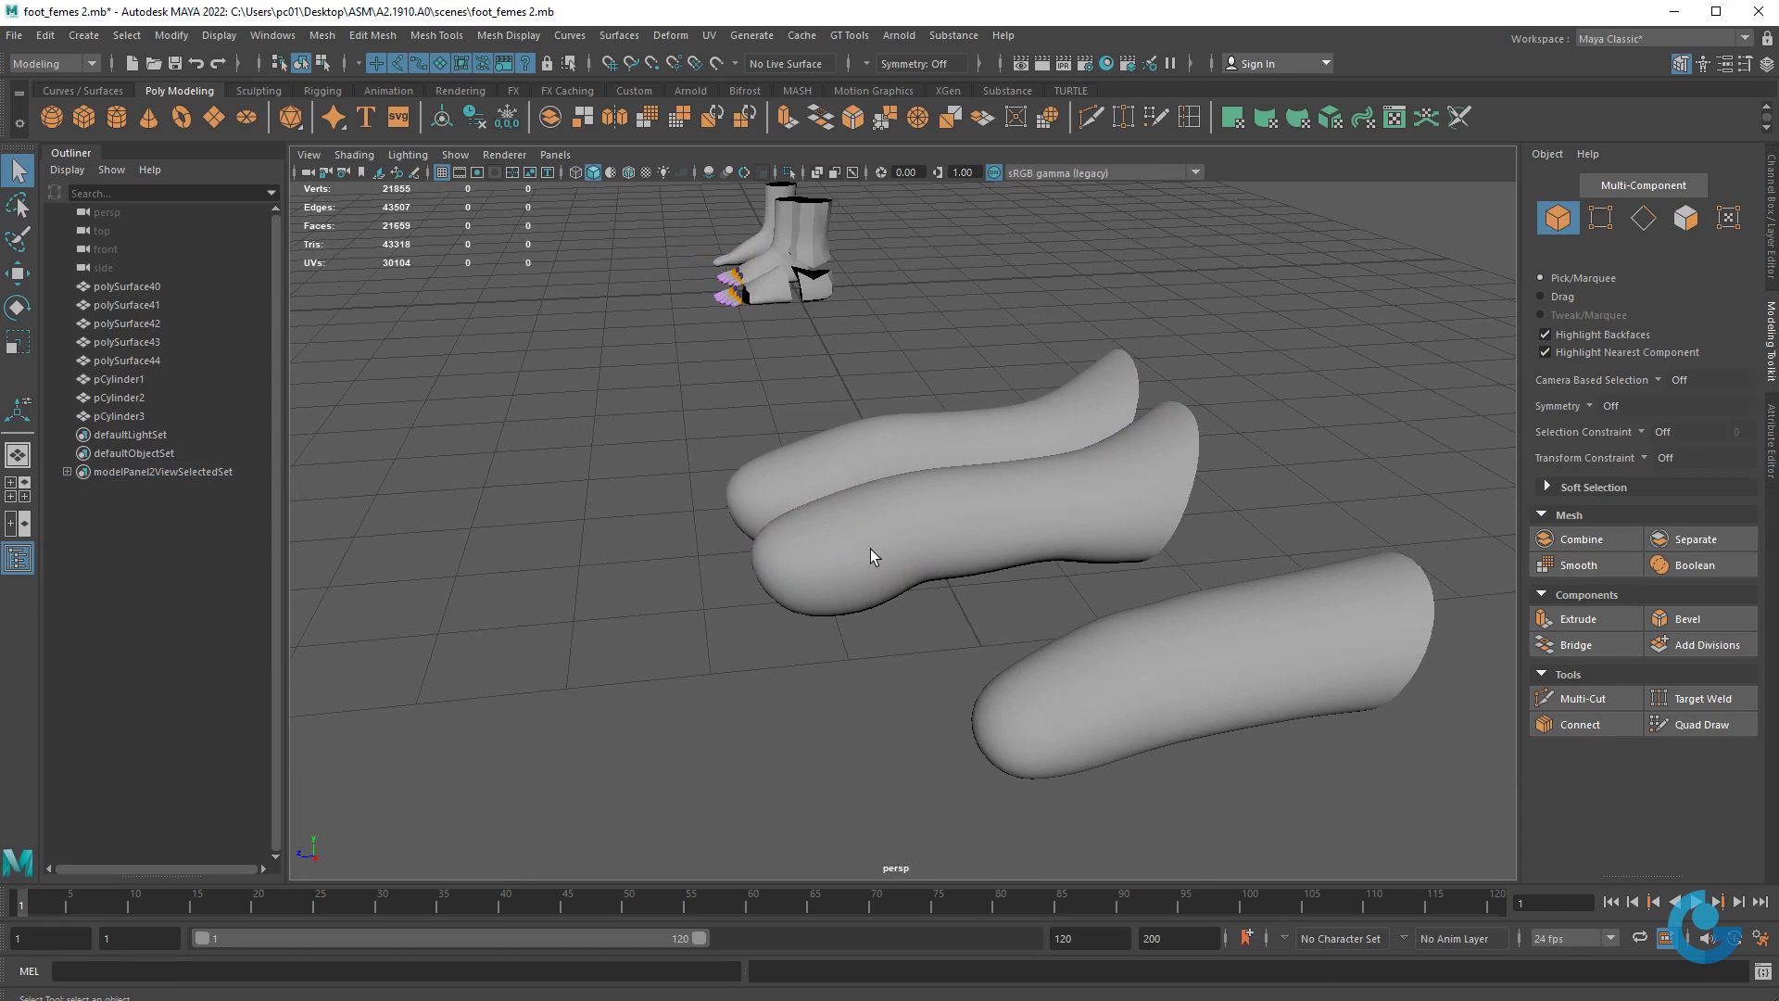
{"action": "mouse_move", "coordinate": [870, 552]}
{"action": "left_mouse_down", "text": "alt"}
{"action": "mouse_move", "coordinate": [1224, 648]}
{"action": "mouse_move", "coordinate": [1251, 713]}
{"action": "left_mouse_up", "text": "alt"}
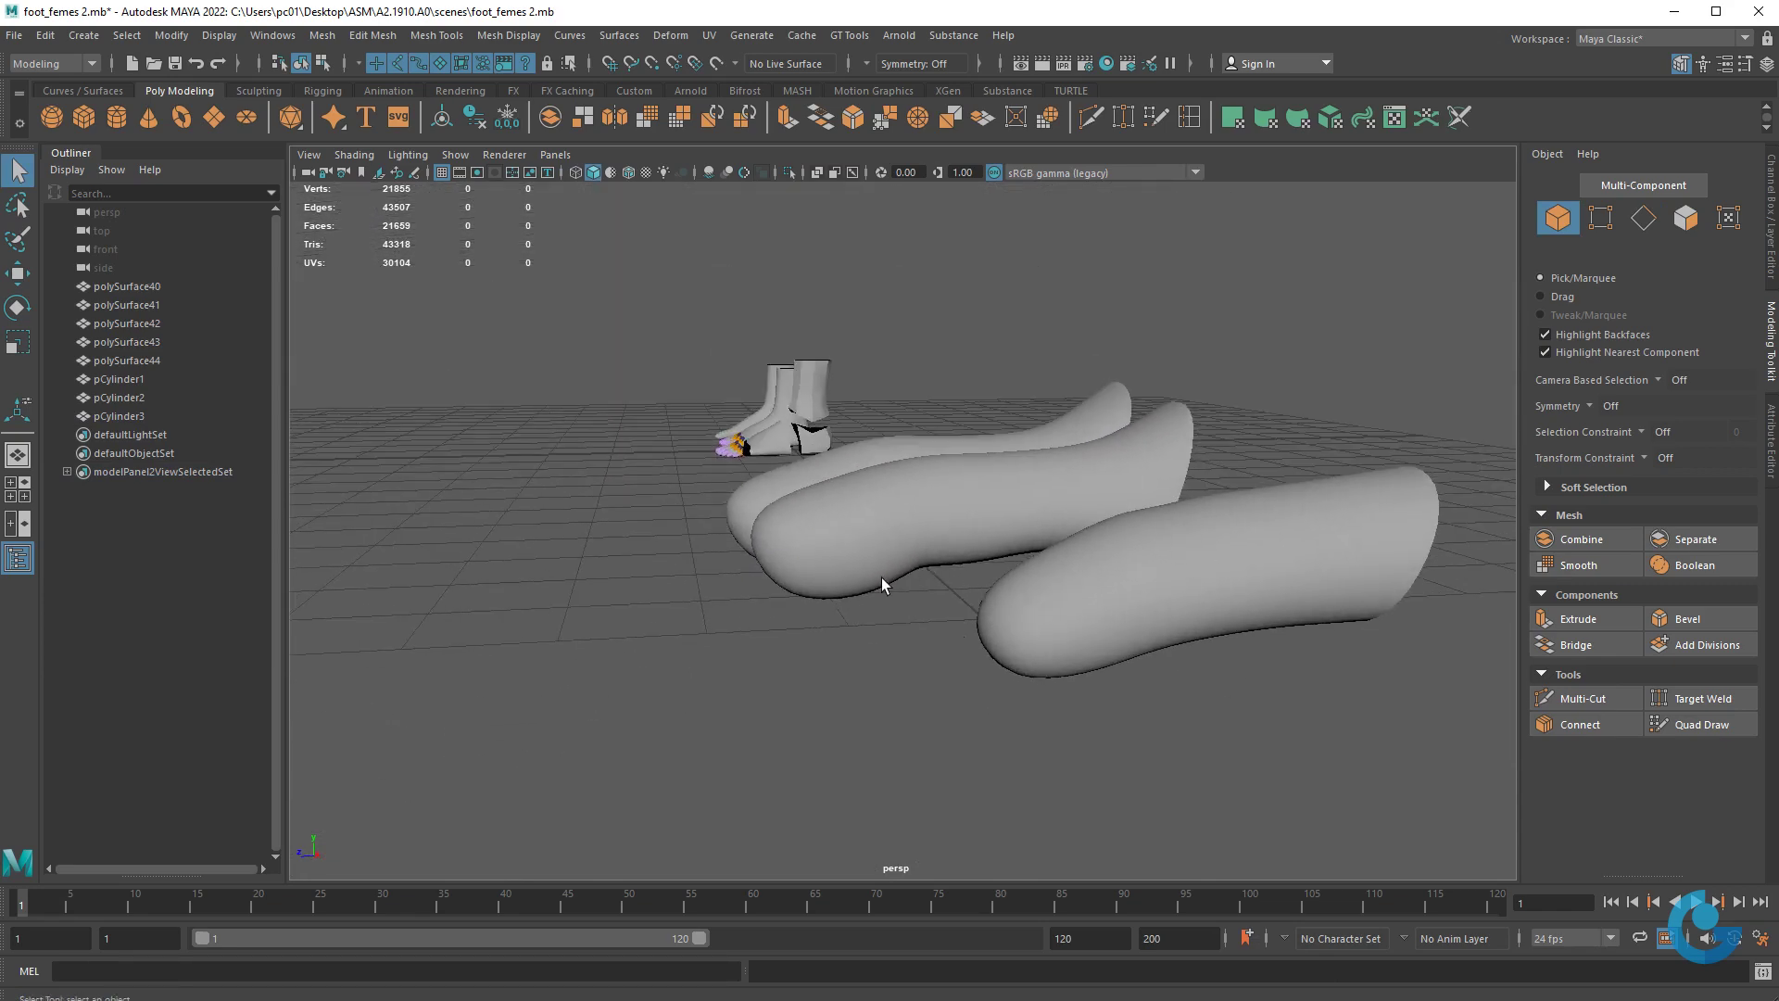
{"action": "mouse_move", "coordinate": [881, 582]}
{"action": "left_mouse_down", "text": "alt"}
{"action": "mouse_move", "coordinate": [1115, 615]}
{"action": "mouse_move", "coordinate": [870, 556]}
{"action": "mouse_move", "coordinate": [1192, 615]}
{"action": "mouse_move", "coordinate": [901, 597]}
{"action": "left_mouse_up", "text": "alt"}
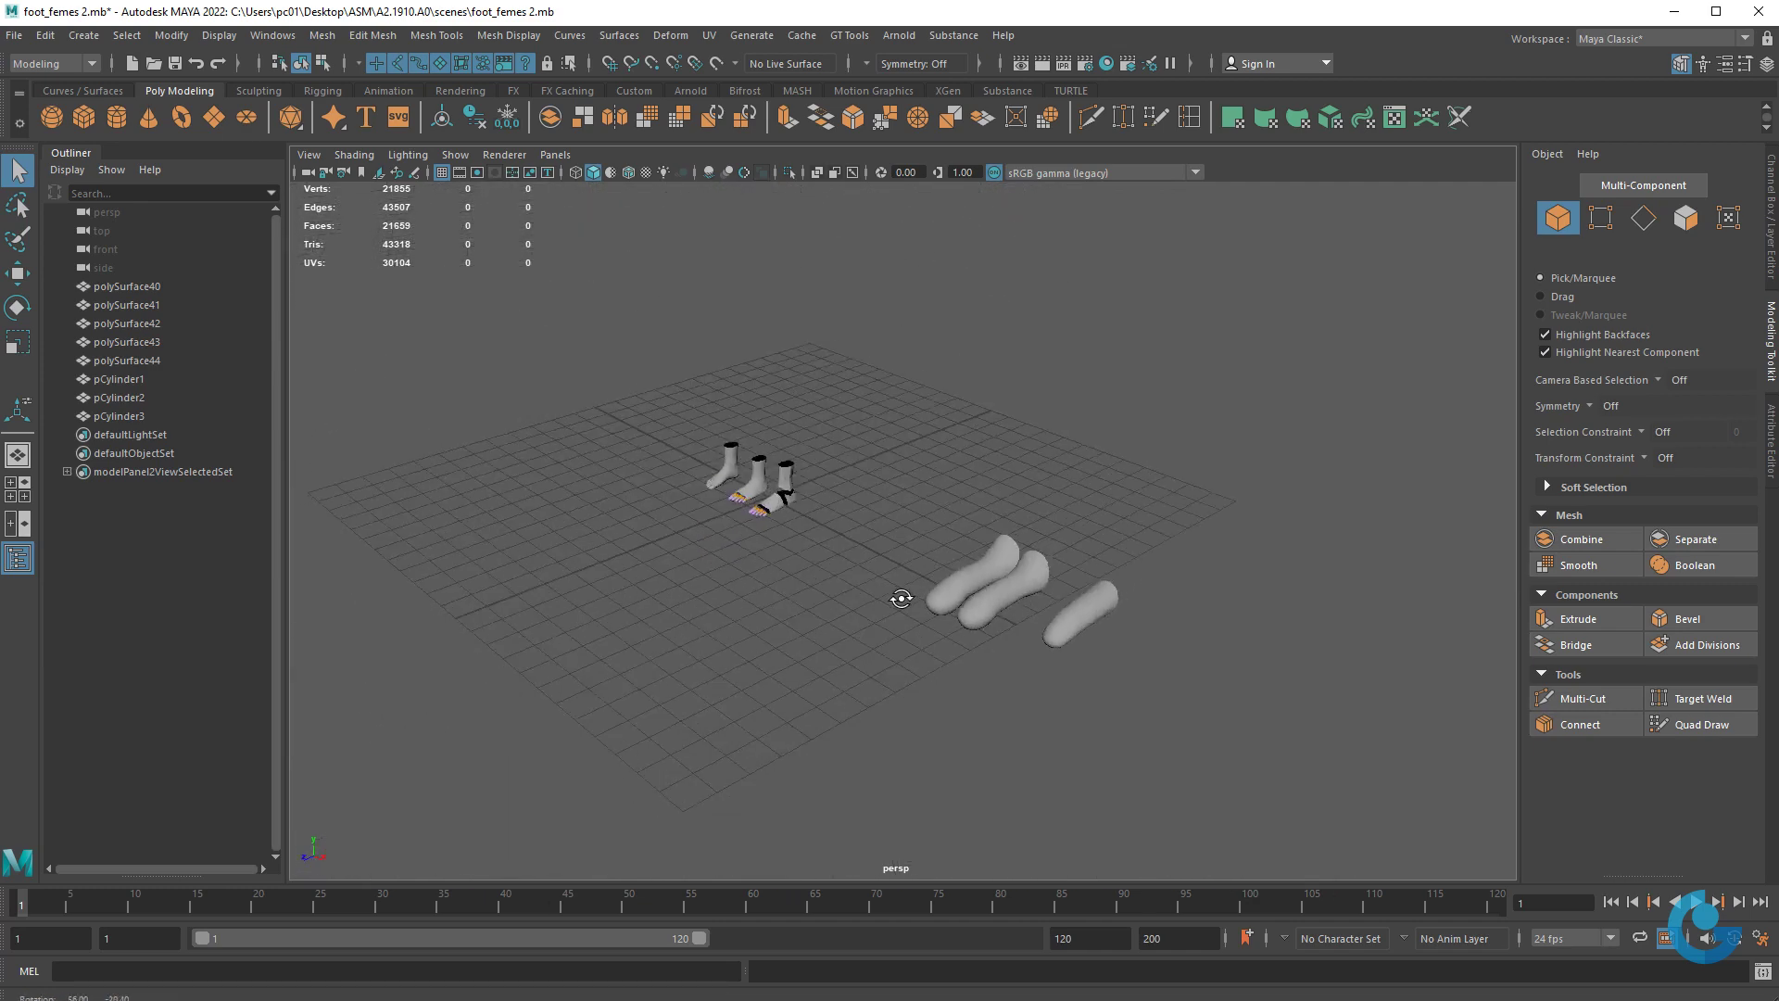
{"action": "scroll", "coordinate": [901, 598], "scroll_direction": "up", "scroll_amount": 3}
{"action": "scroll", "coordinate": [1019, 612], "scroll_direction": "up", "scroll_amount": 2}
{"action": "scroll", "coordinate": [1140, 628], "scroll_direction": "down", "scroll_amount": 1}
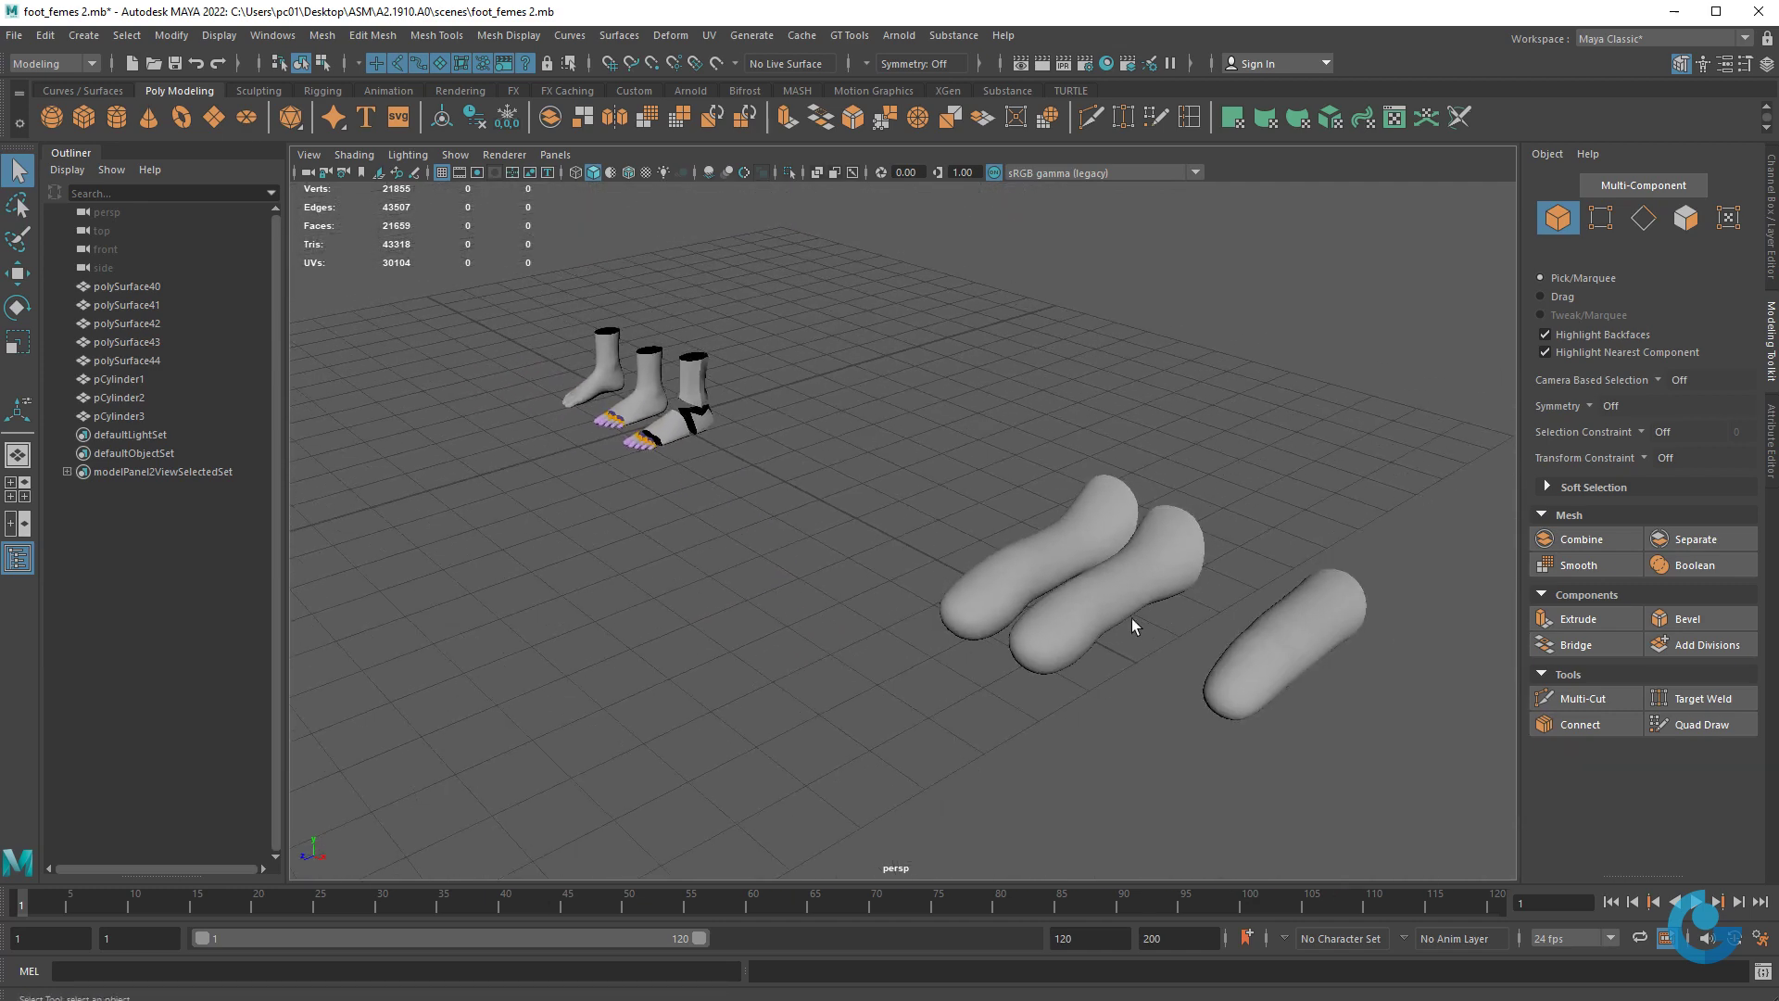